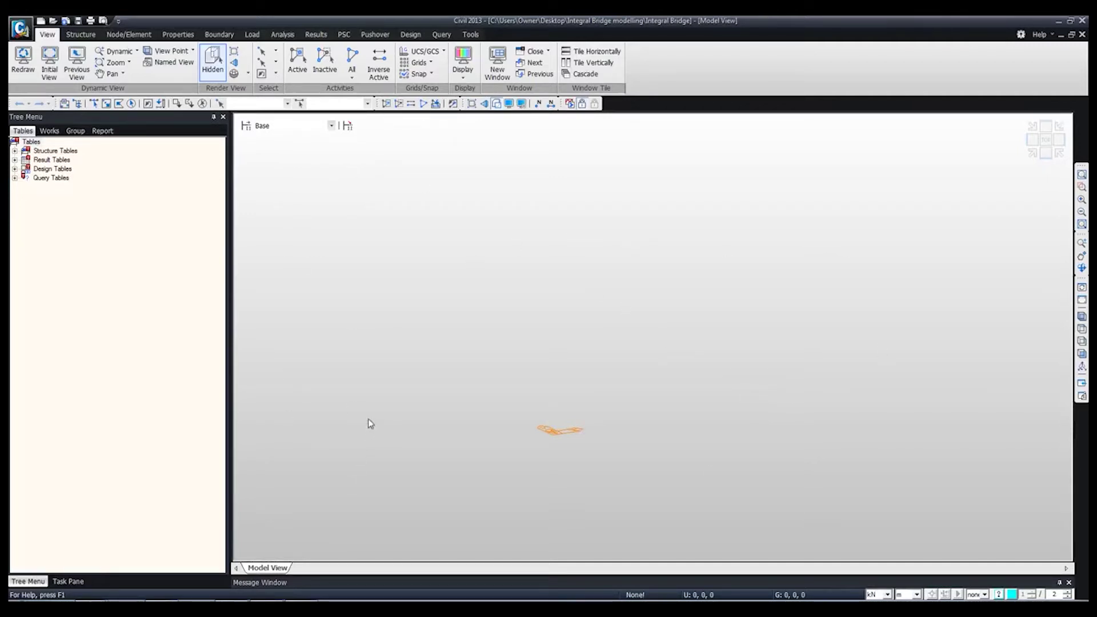
Step: Create a node at the origin (0, 0, 0) in the top view
click(1081, 330)
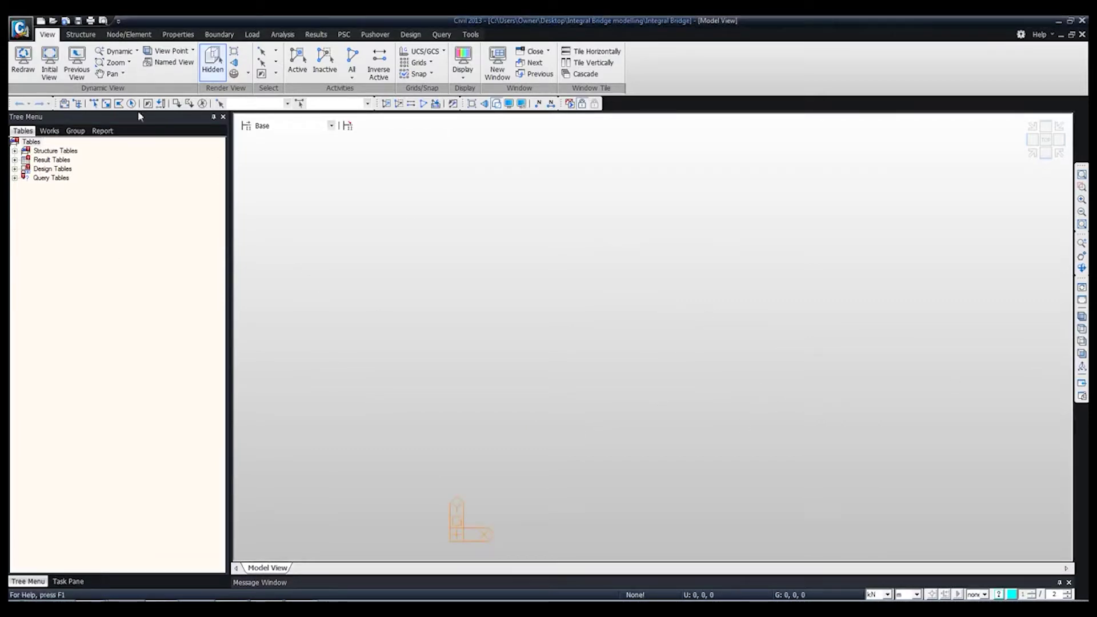
click(140, 36)
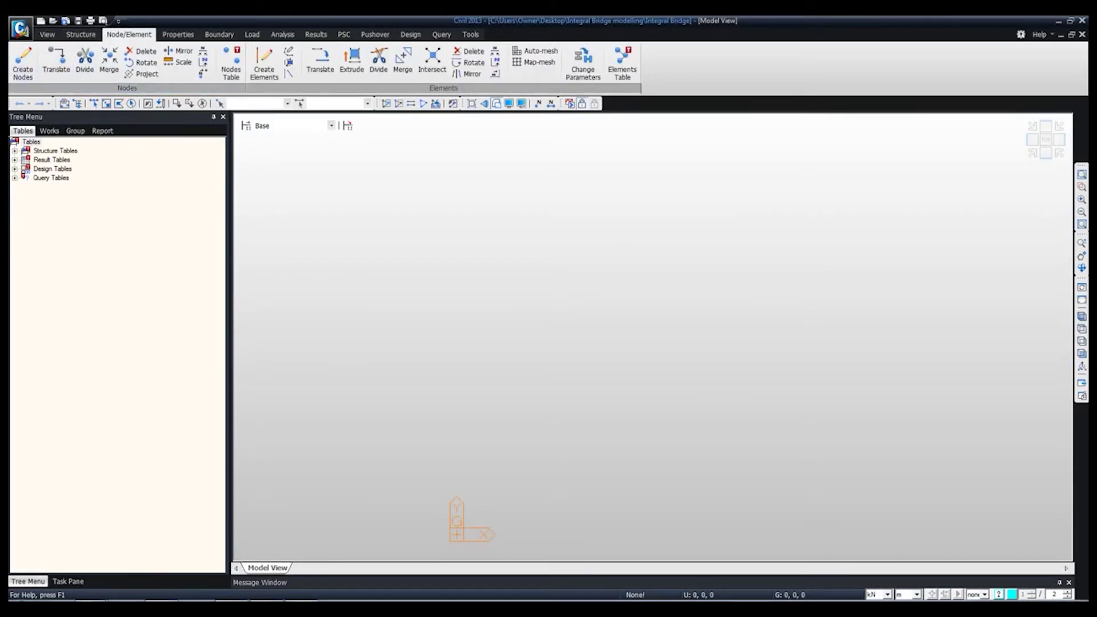
click(23, 60)
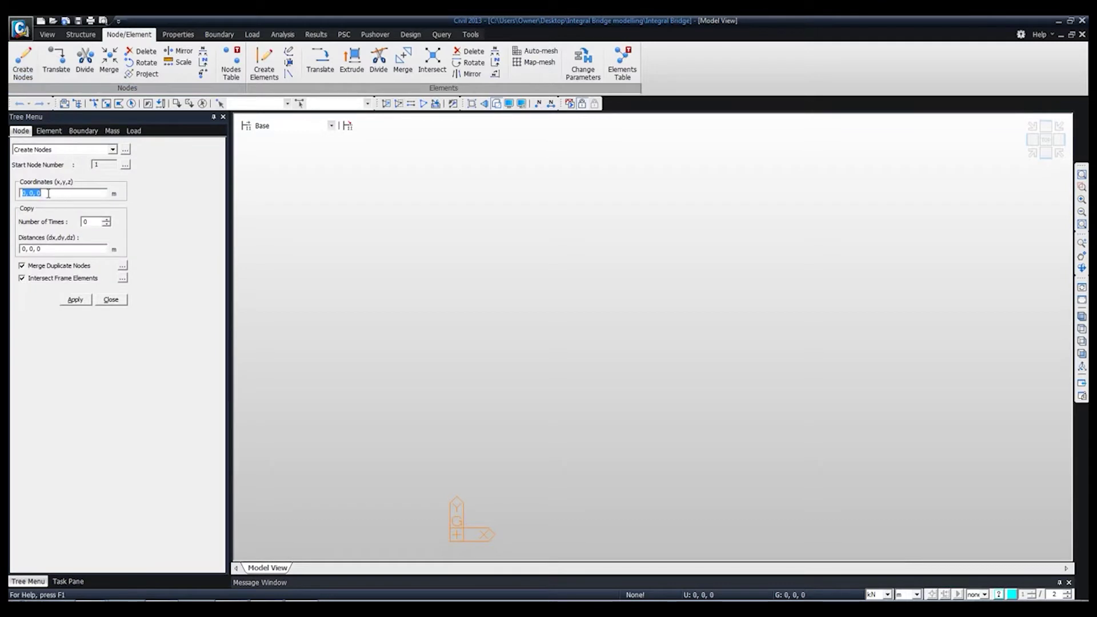
click(75, 300)
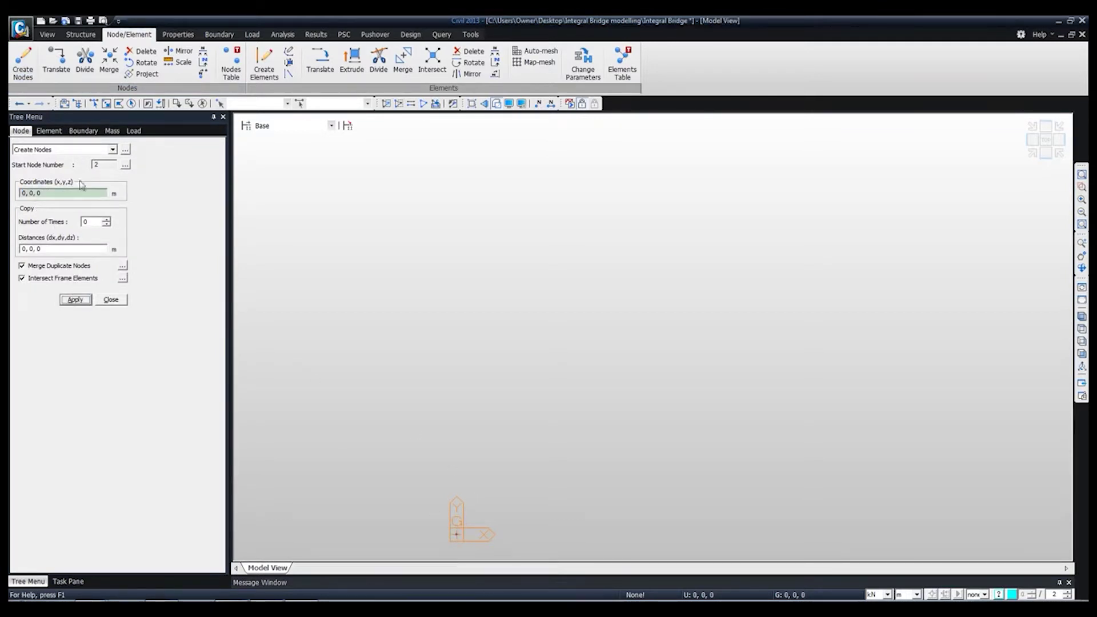
click(112, 300)
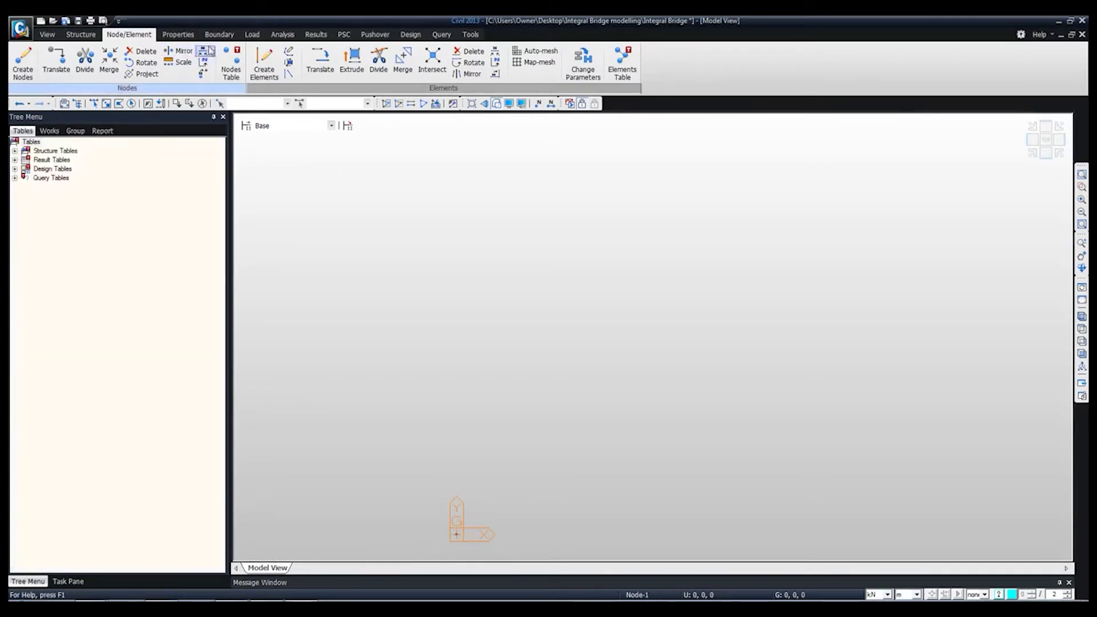
Step: Extrude the origin node into a line of 8 beam elements, each 5 m long in the X direction
click(348, 62)
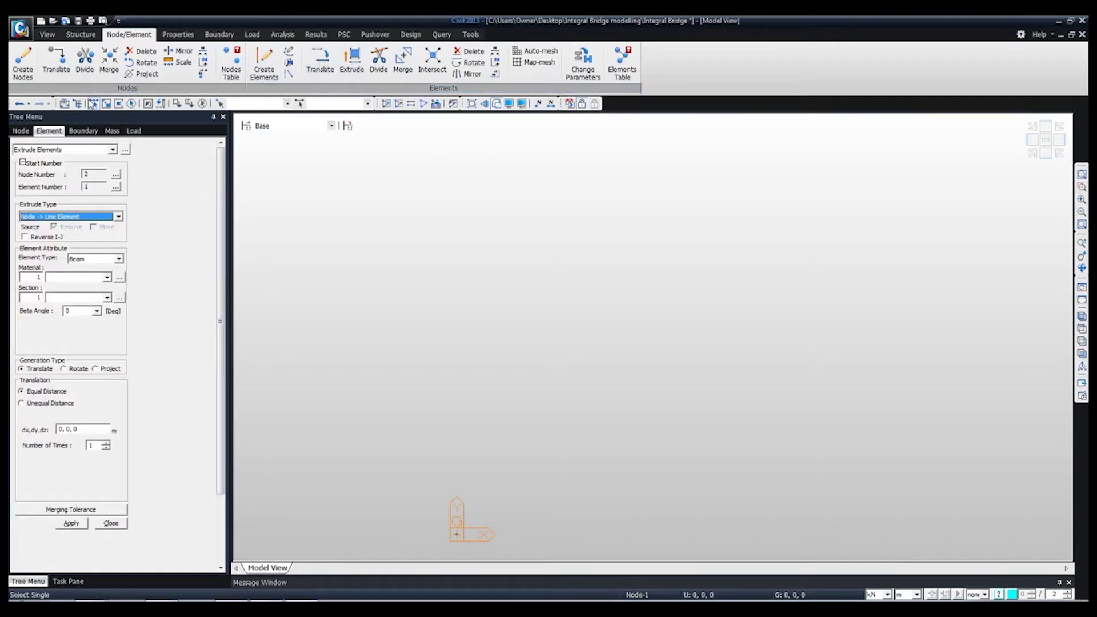
click(91, 104)
drag(428, 500, 488, 546)
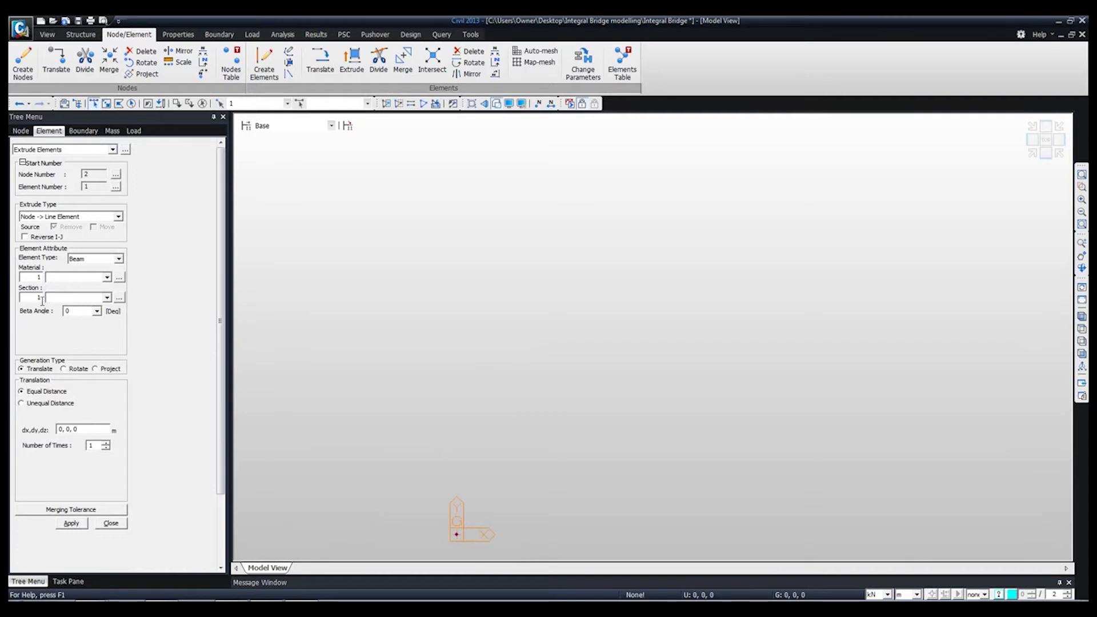
click(59, 428)
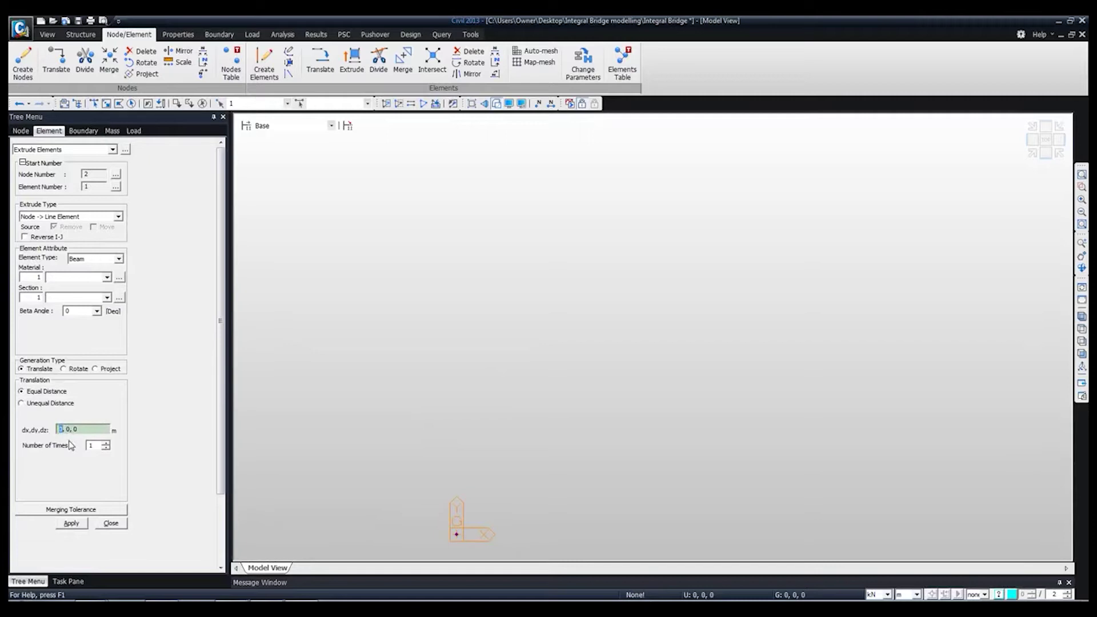
text(5)
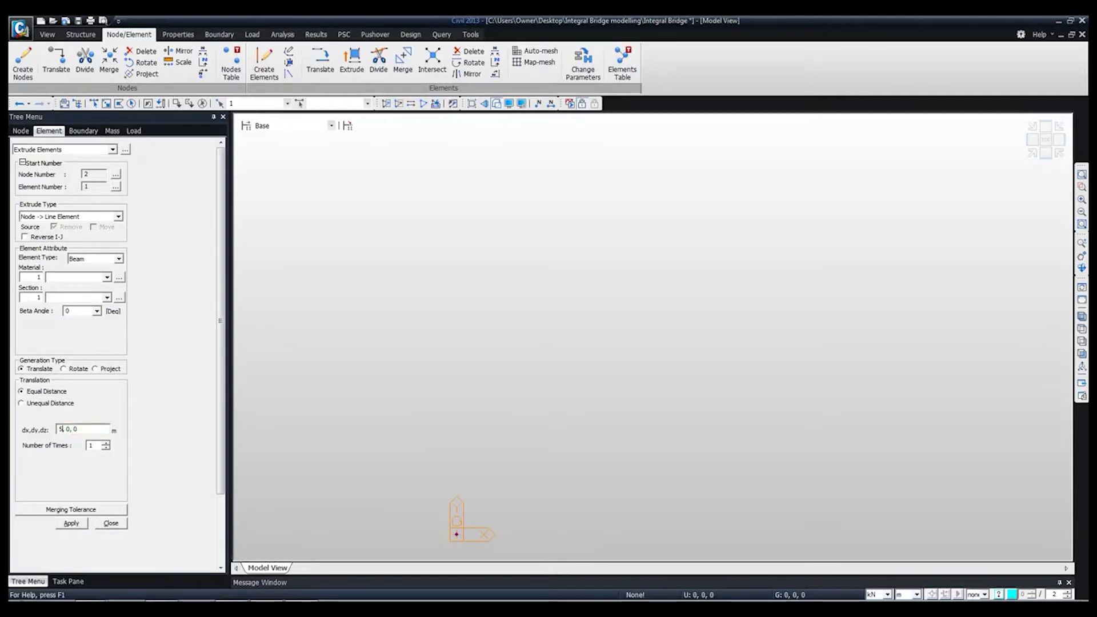
key(Tab)
text(8)
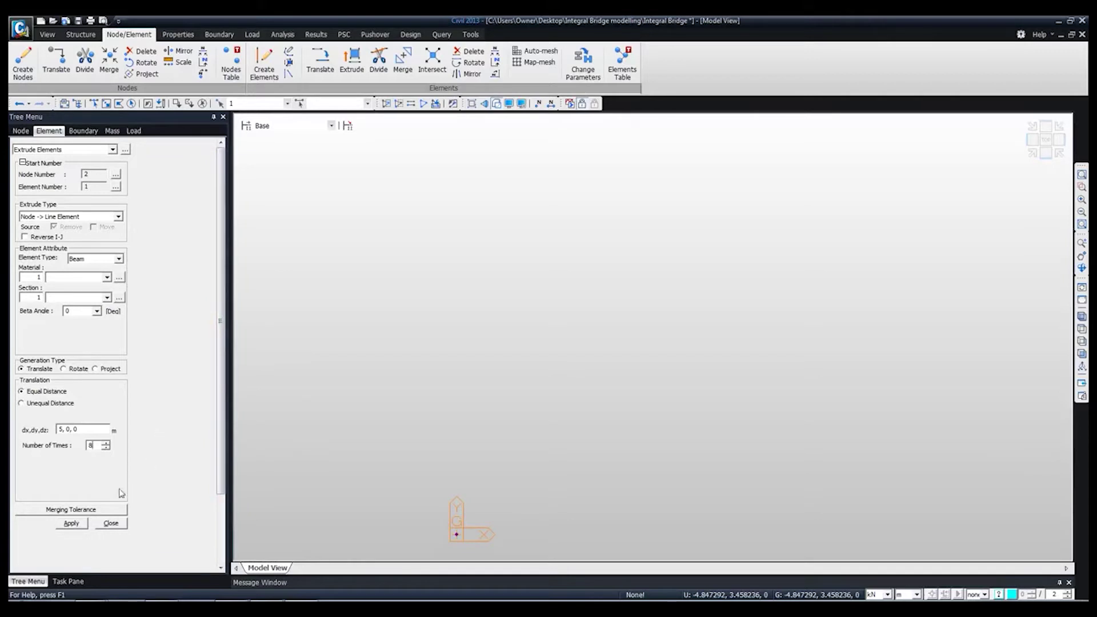
click(77, 525)
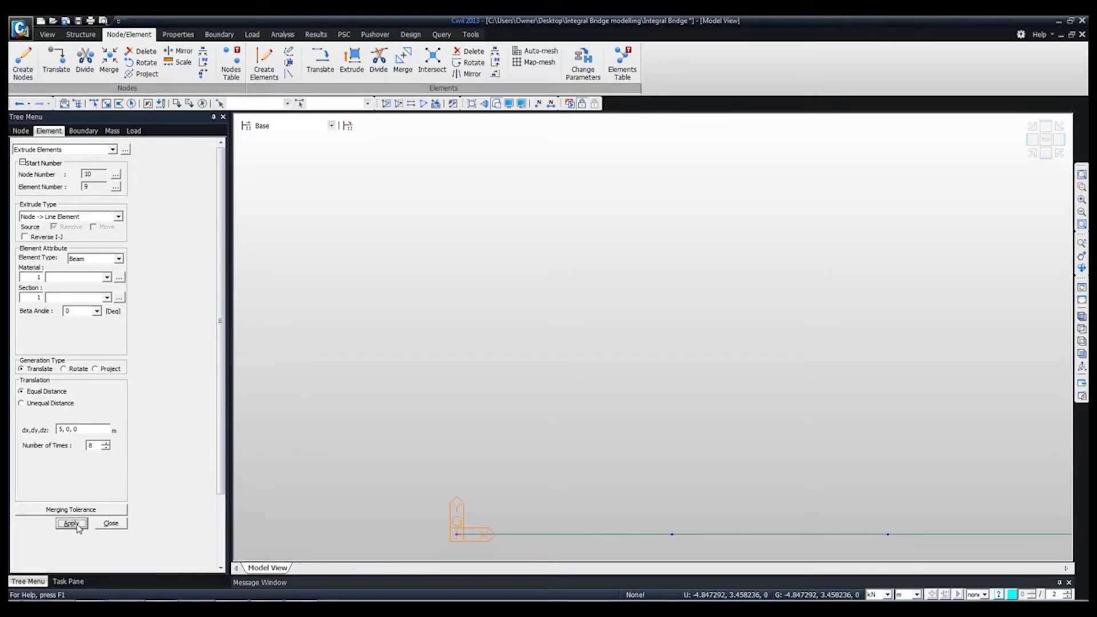
Step: Copy the whole beam line 3 times at 3.5 m spacing in Y, with node and element intersection enabled
click(1081, 346)
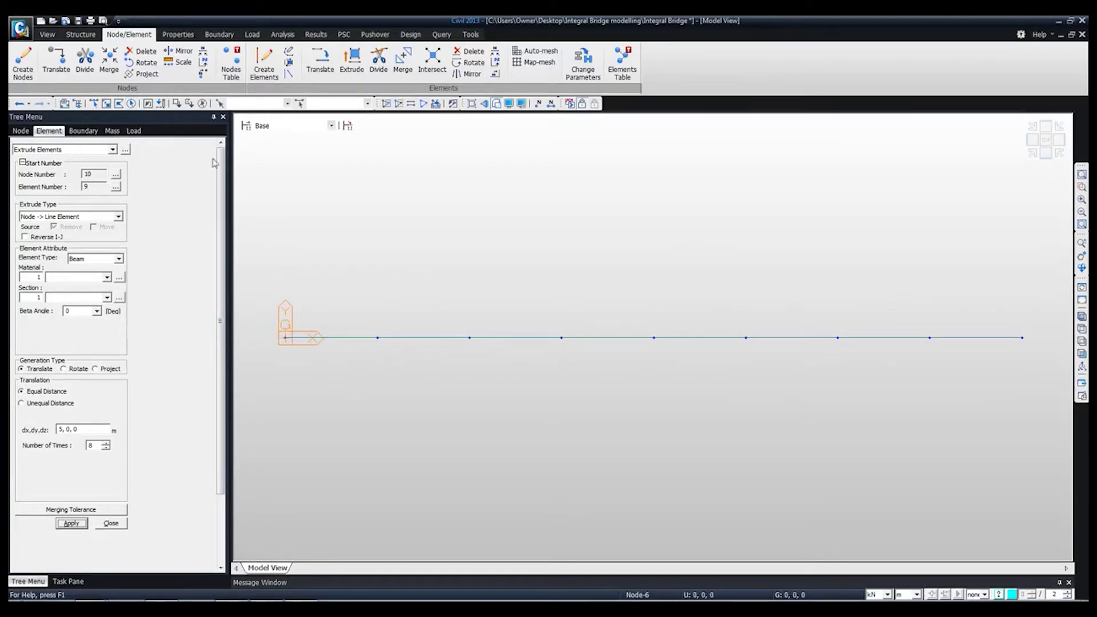
click(132, 104)
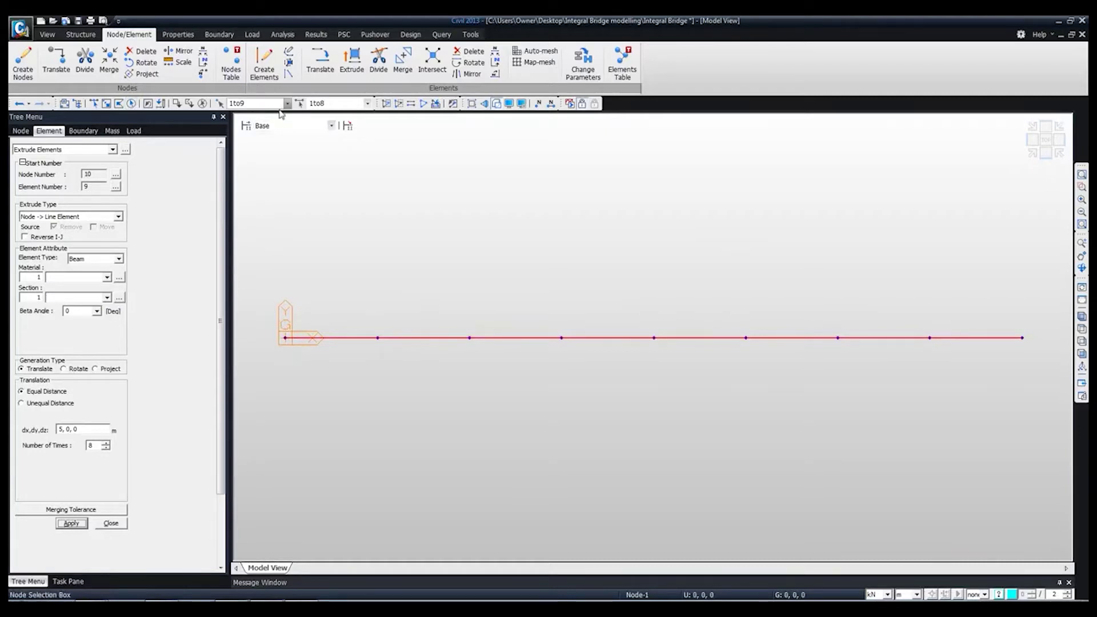
click(323, 68)
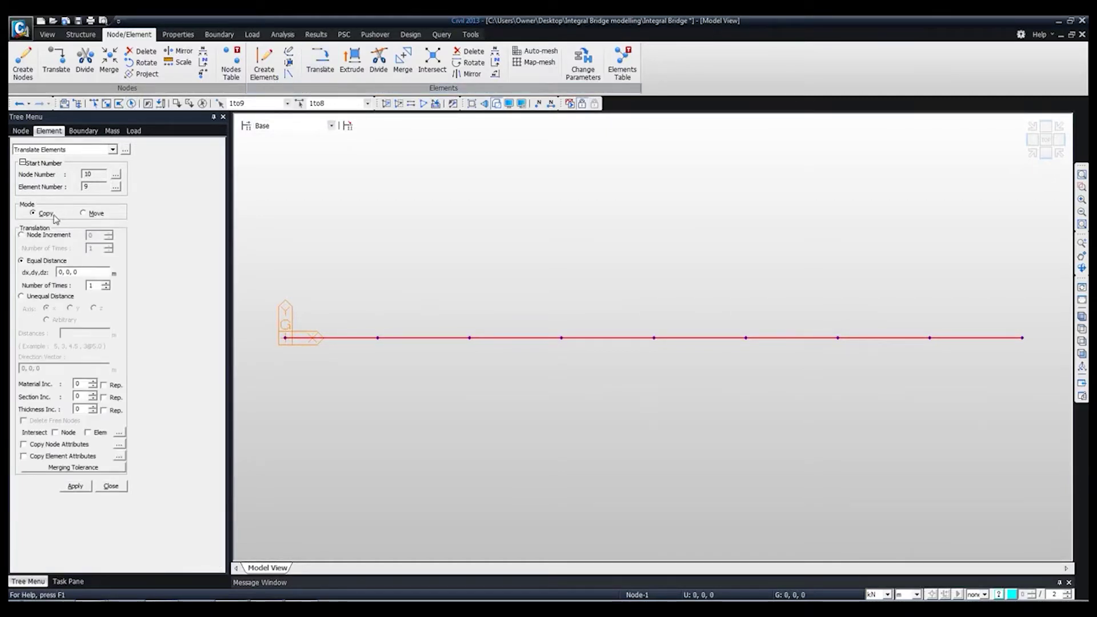
click(68, 272)
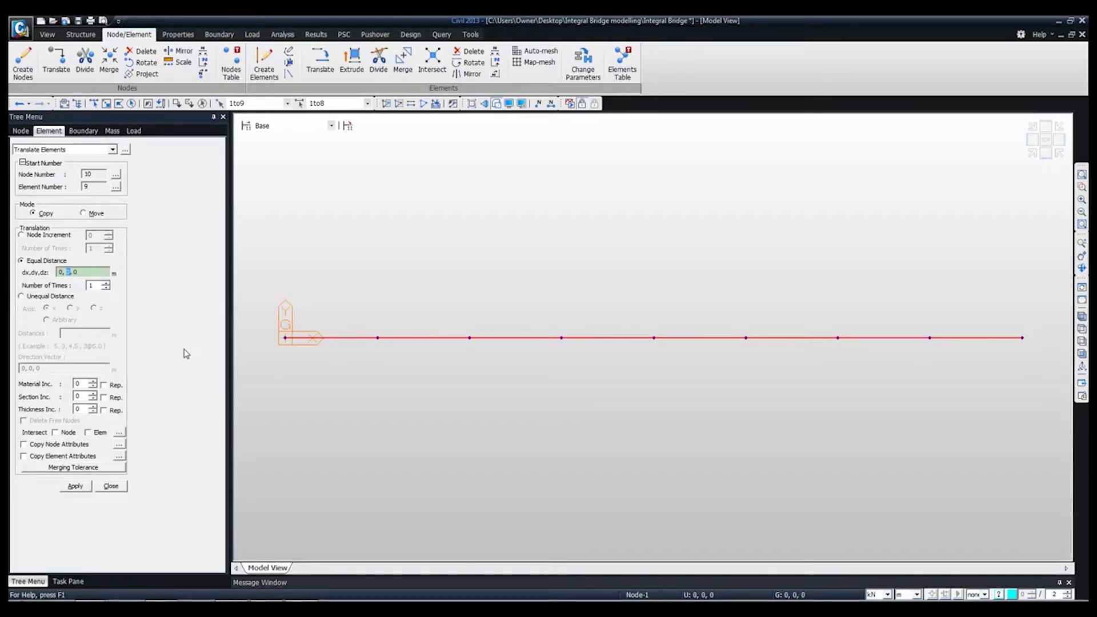
text(3.5)
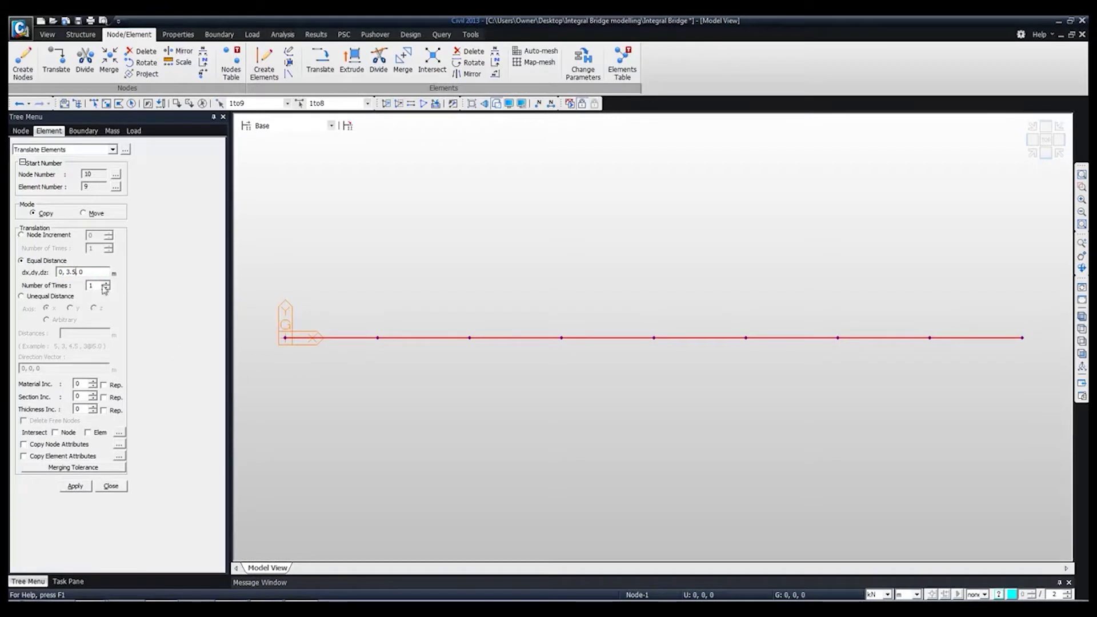
drag(96, 285, 76, 287)
text(3)
click(67, 432)
click(96, 433)
click(76, 487)
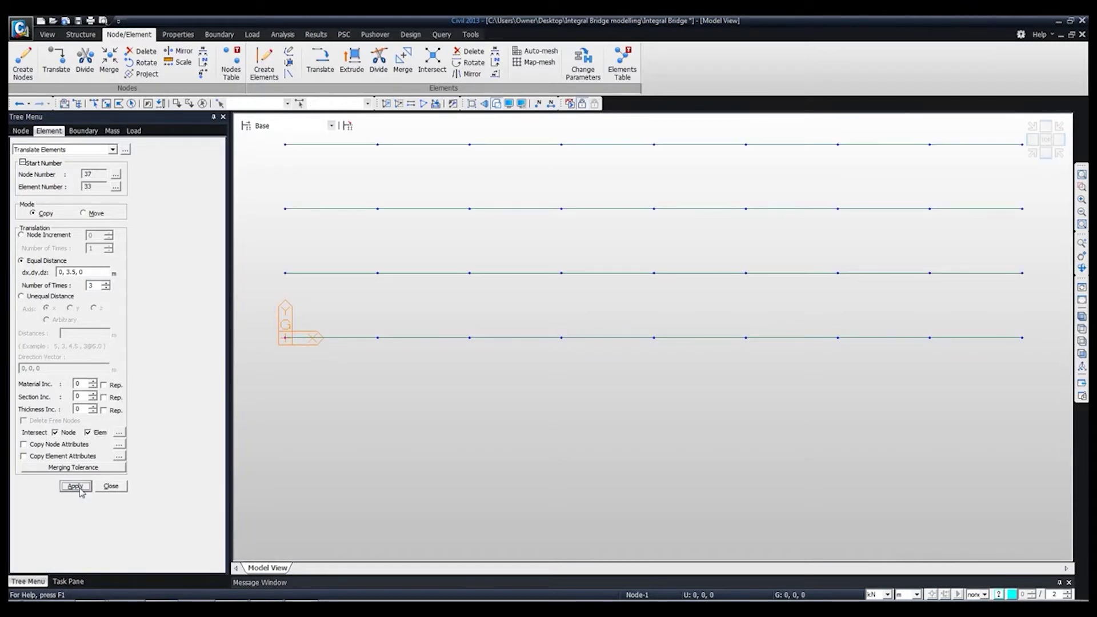
click(1082, 329)
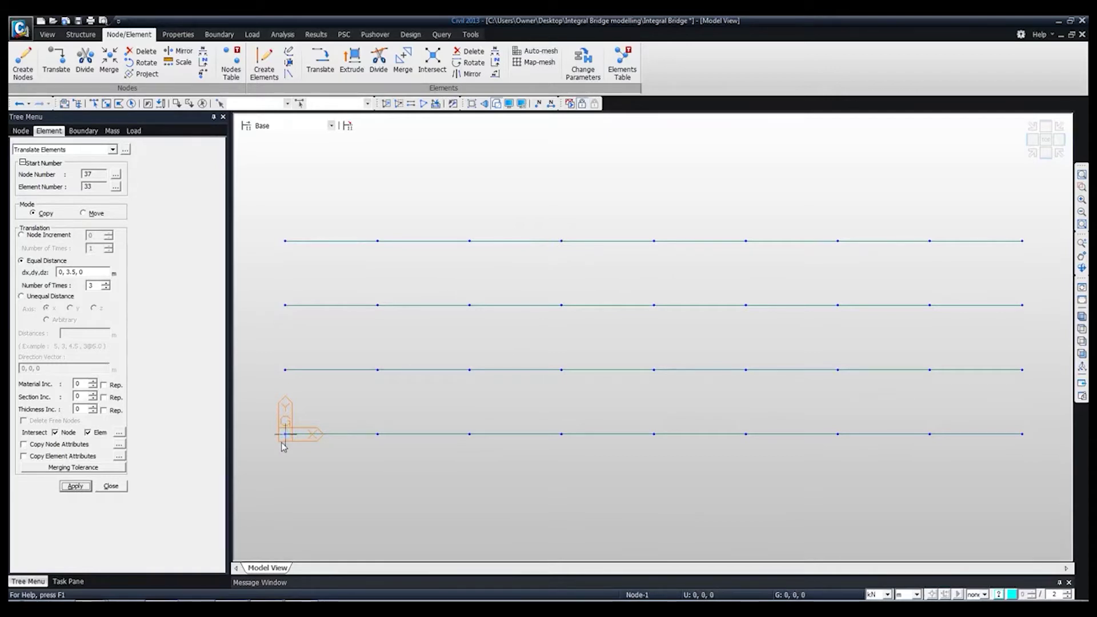
click(110, 486)
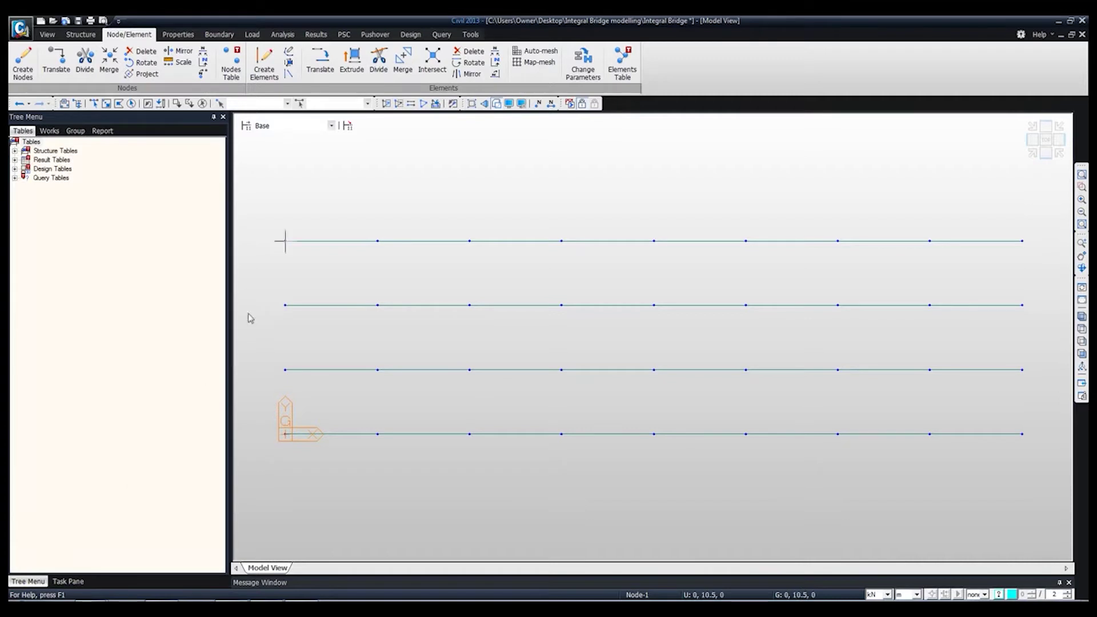
Step: Create a transverse beam element joining the four longitudinal lines at the X = 0 end, from the outermost node to the origin node
click(267, 67)
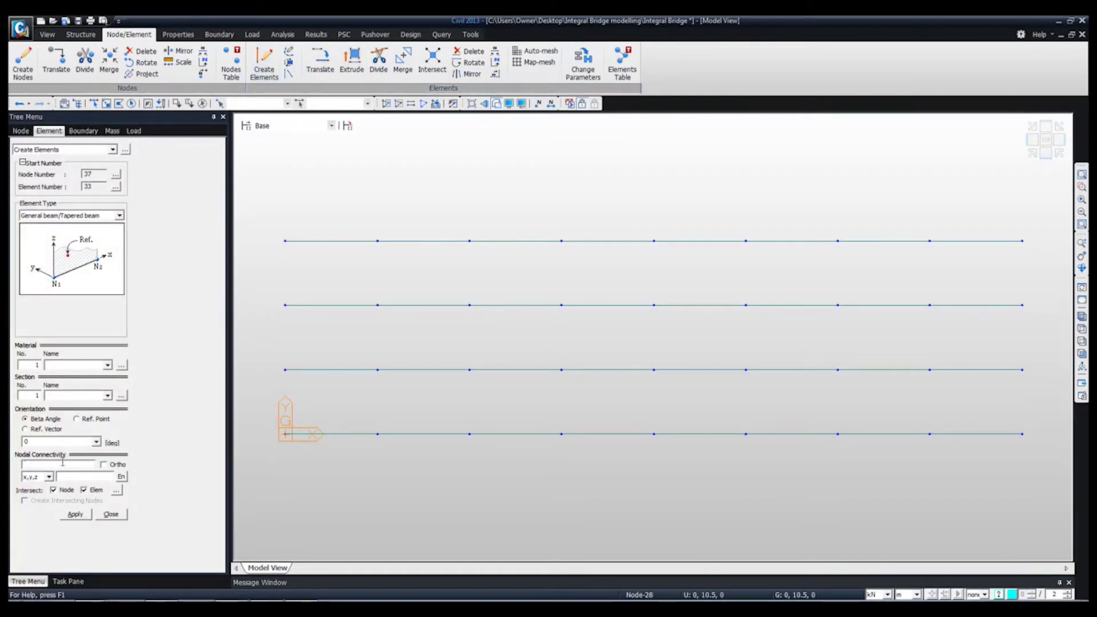
click(61, 464)
click(285, 240)
click(285, 434)
Step: Copy the transverse beams at the X = 0 end 8 times at 5 m spacing in X, with node and element intersection enabled
click(93, 104)
drag(280, 228, 307, 451)
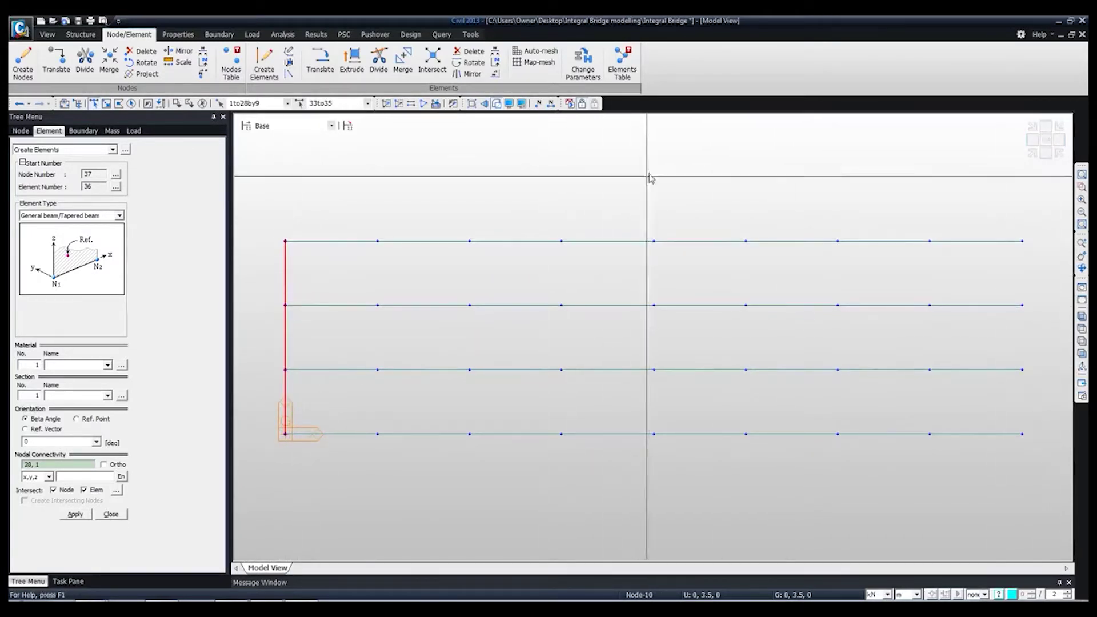
click(318, 58)
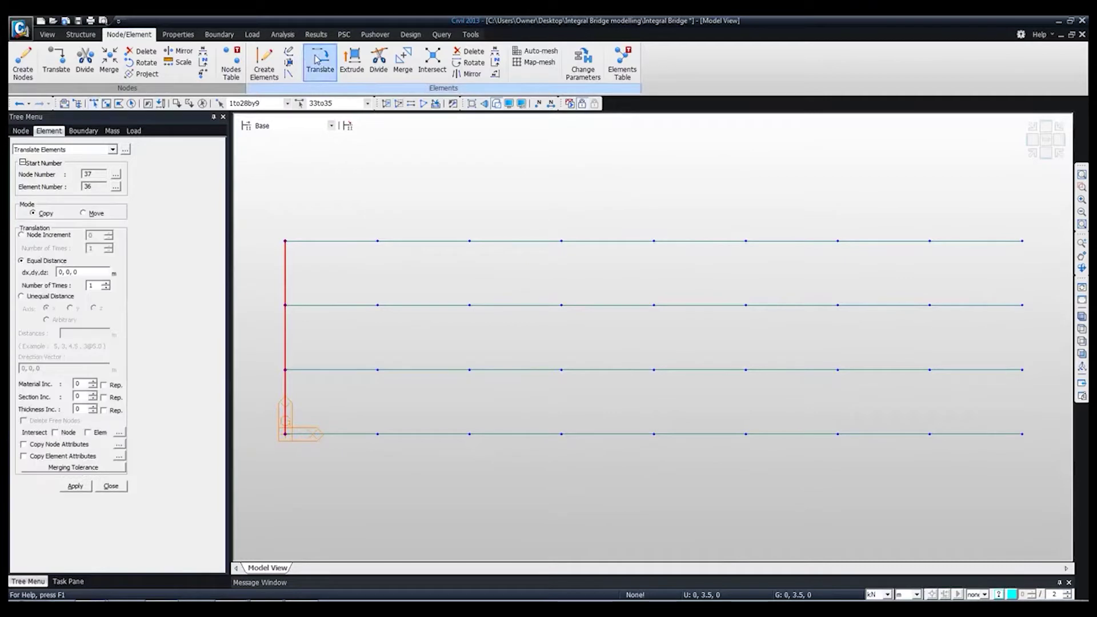
click(77, 272)
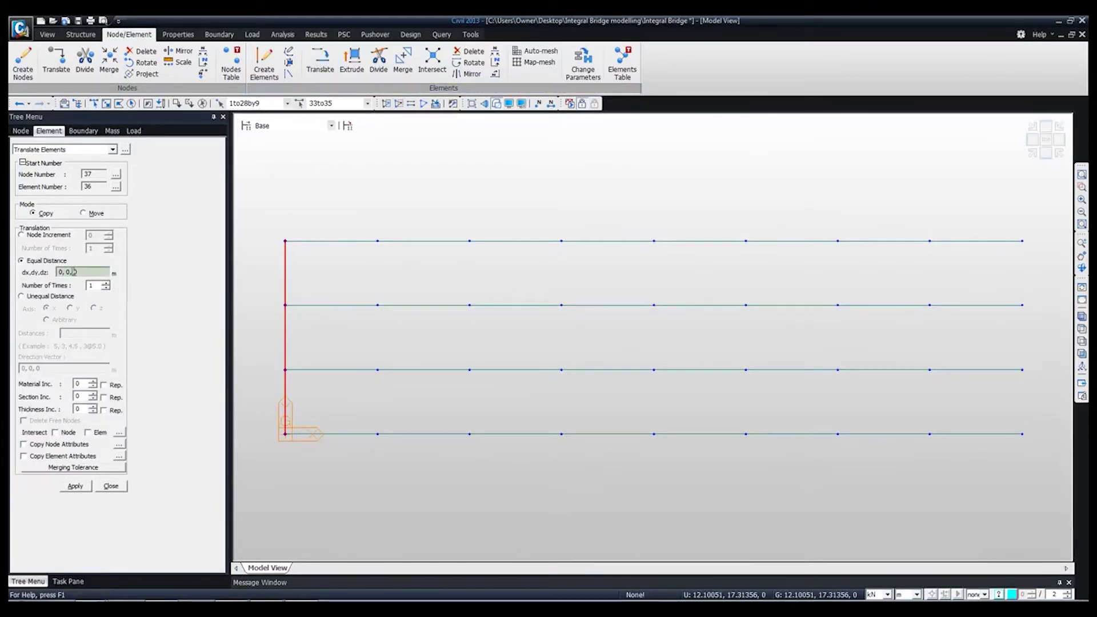
click(284, 438)
click(387, 440)
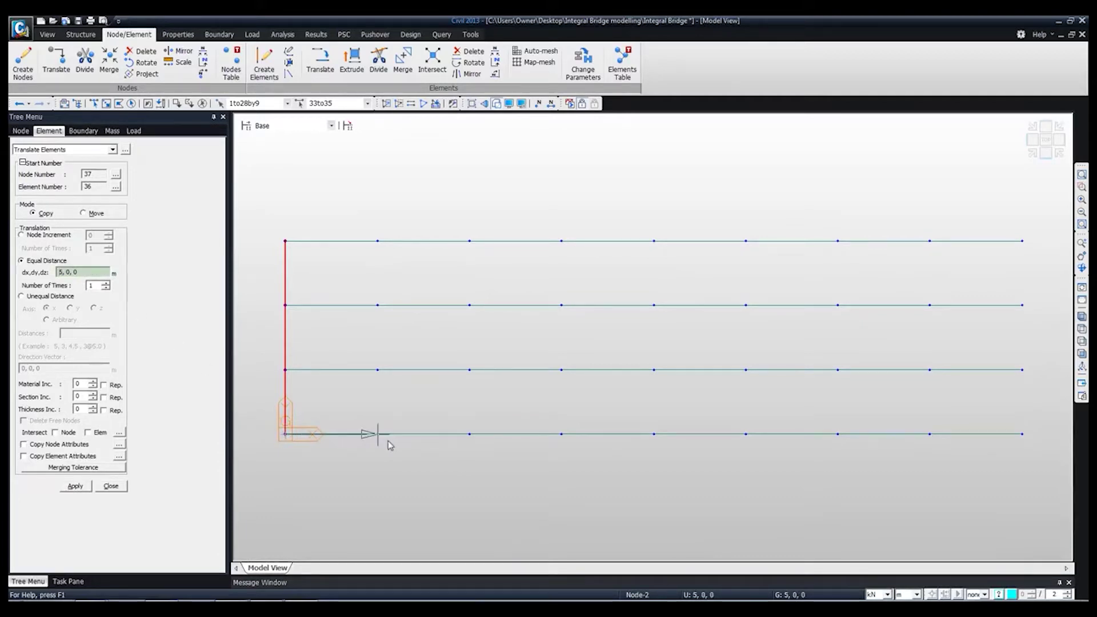
click(388, 441)
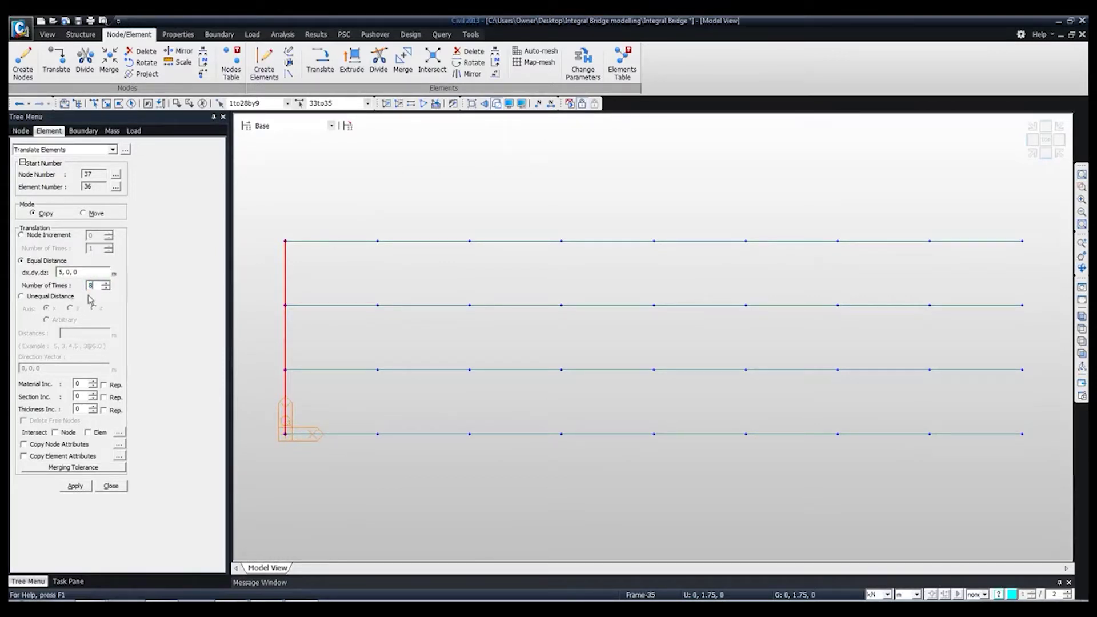
click(67, 433)
click(92, 432)
click(76, 487)
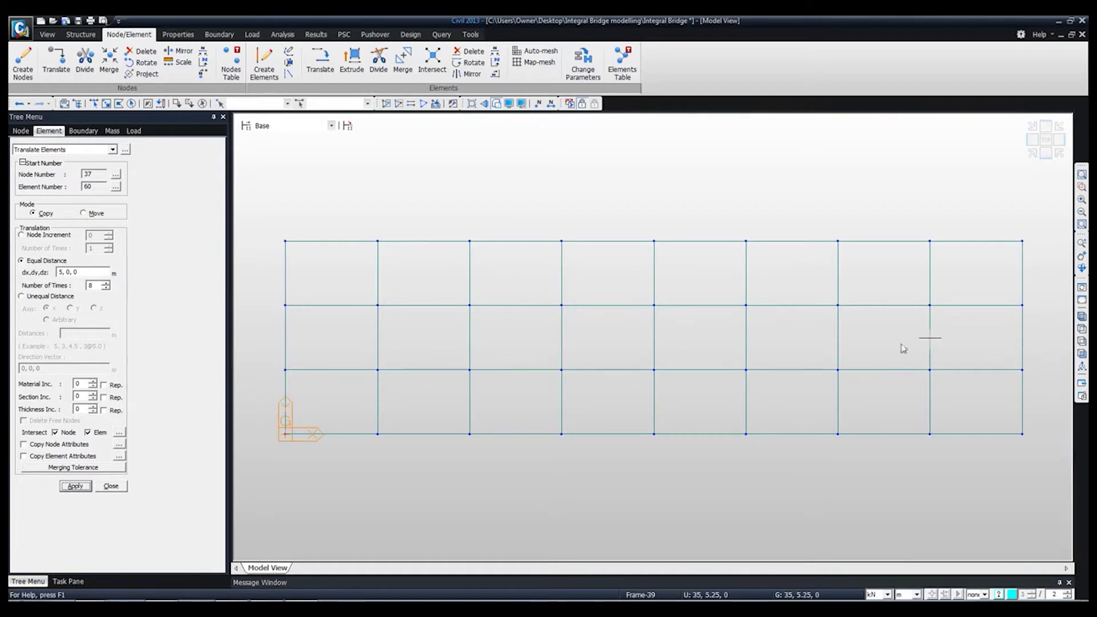
click(113, 488)
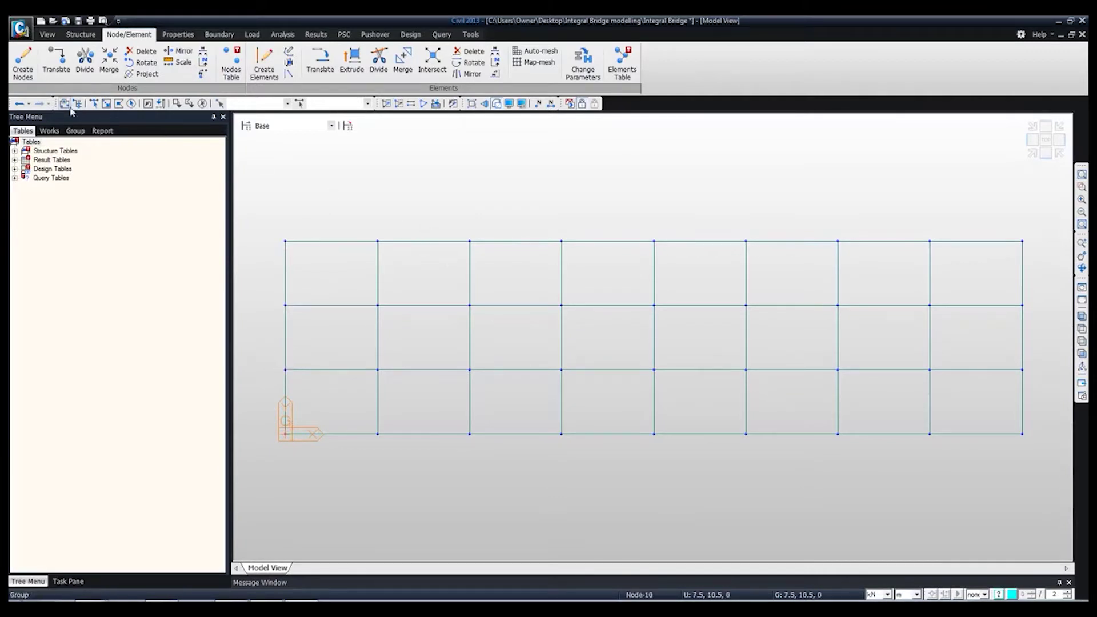
Step: Extrude the transverse beams at the X = 0 end into plate elements, 5 times at 0, 0, -1 m, removing the source lines
click(95, 104)
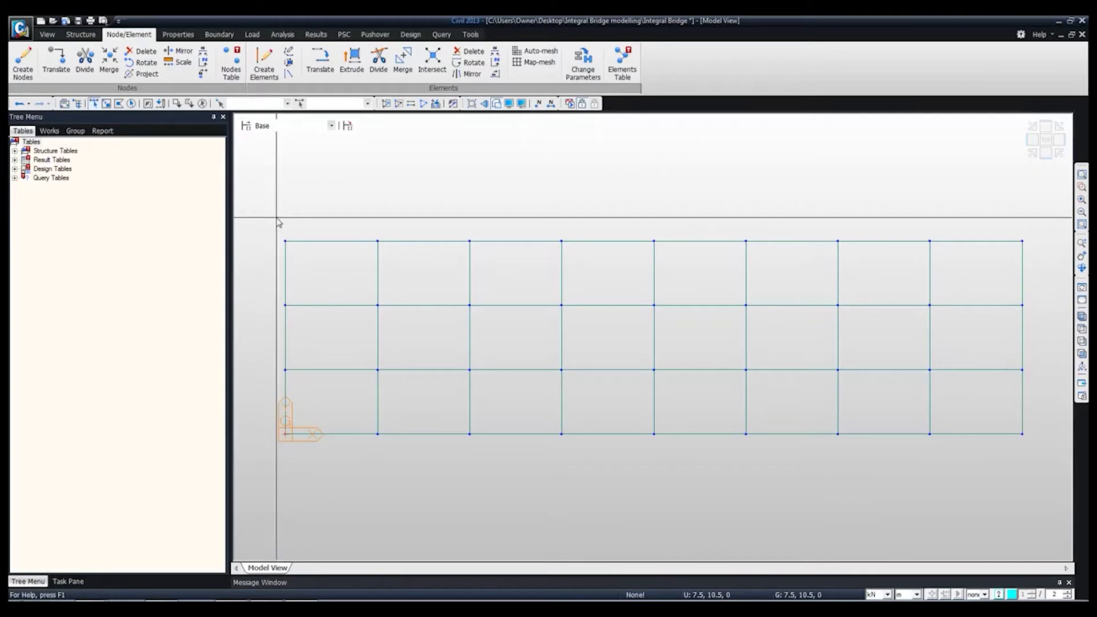
drag(277, 222, 306, 466)
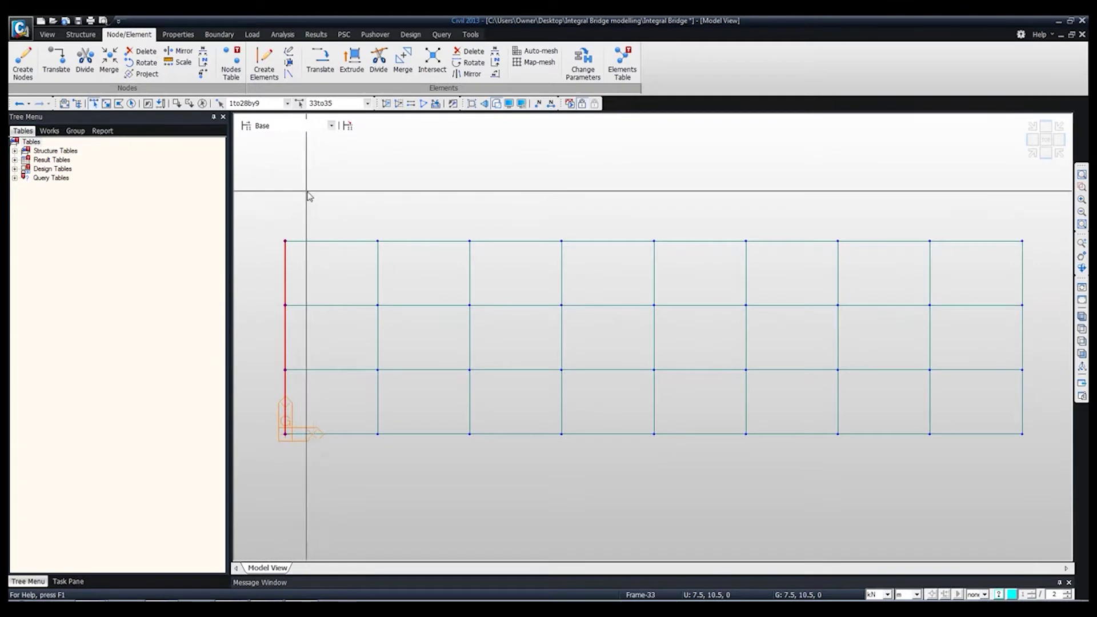
click(1082, 316)
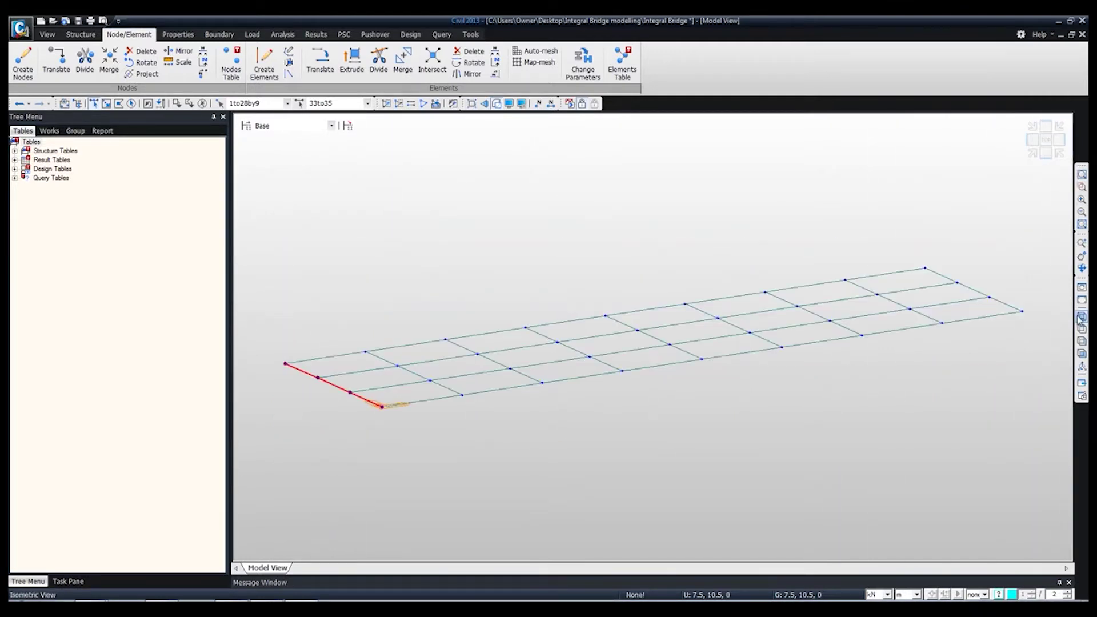
click(353, 62)
click(116, 217)
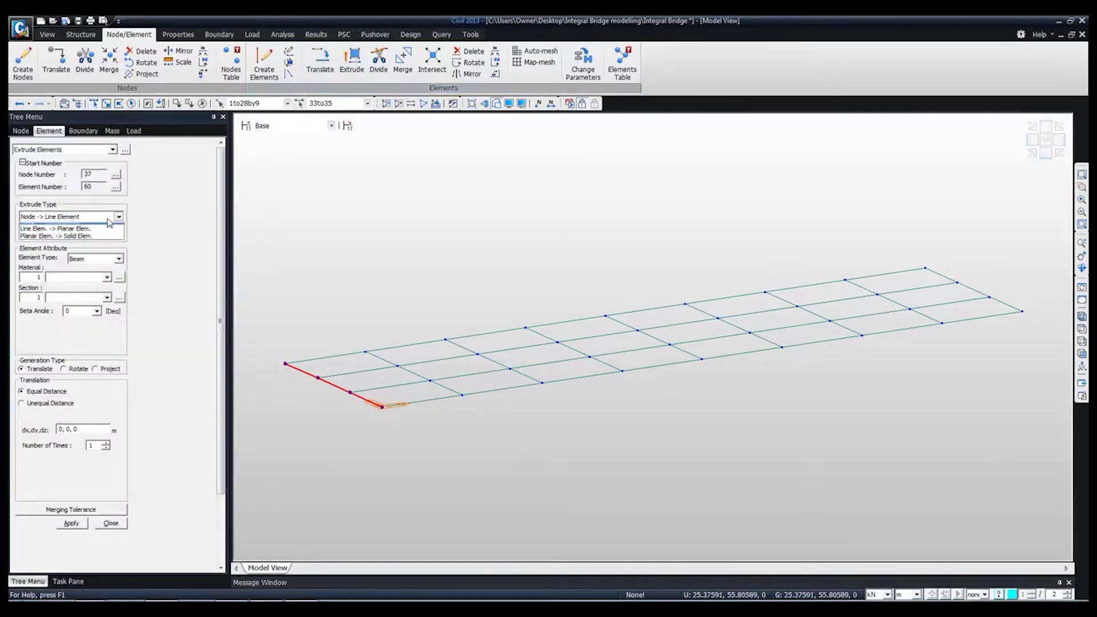
click(76, 235)
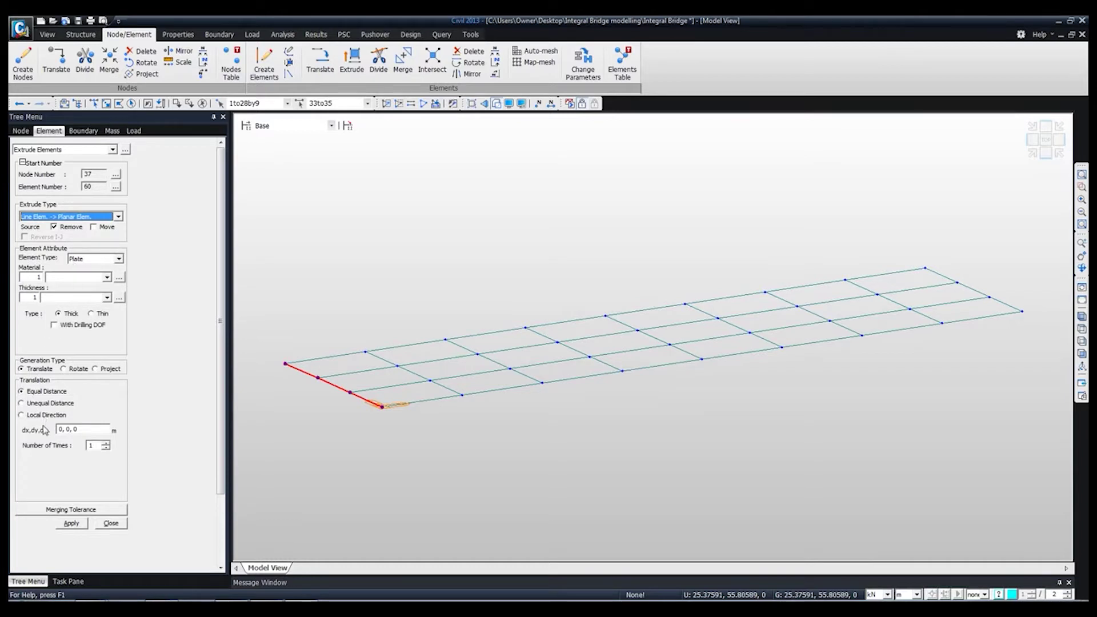
double_click(75, 428)
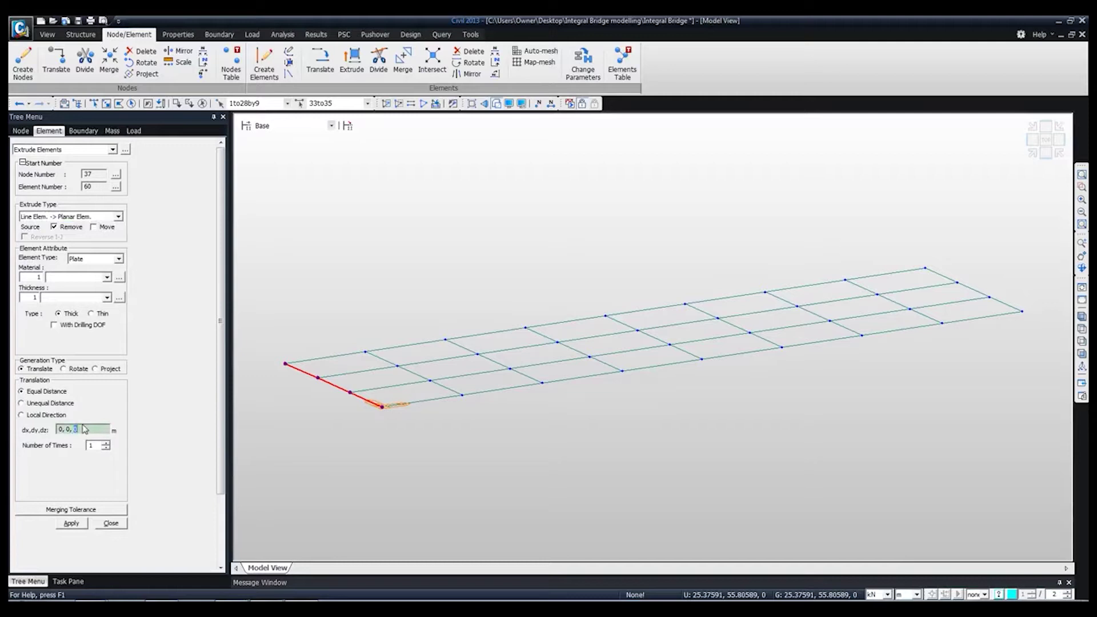
text(-1)
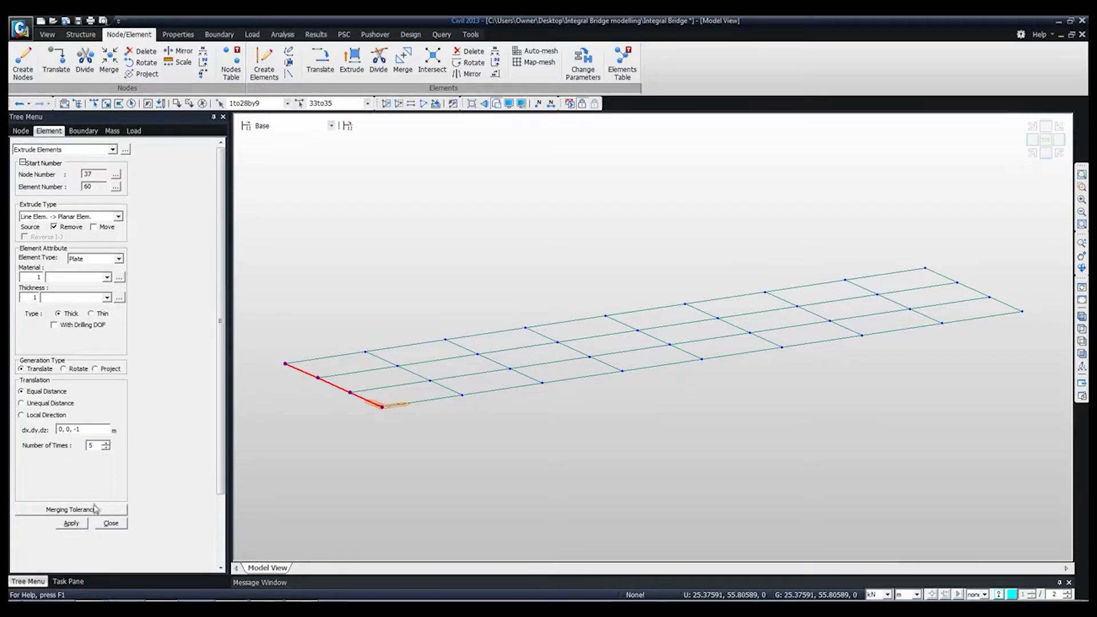
click(73, 523)
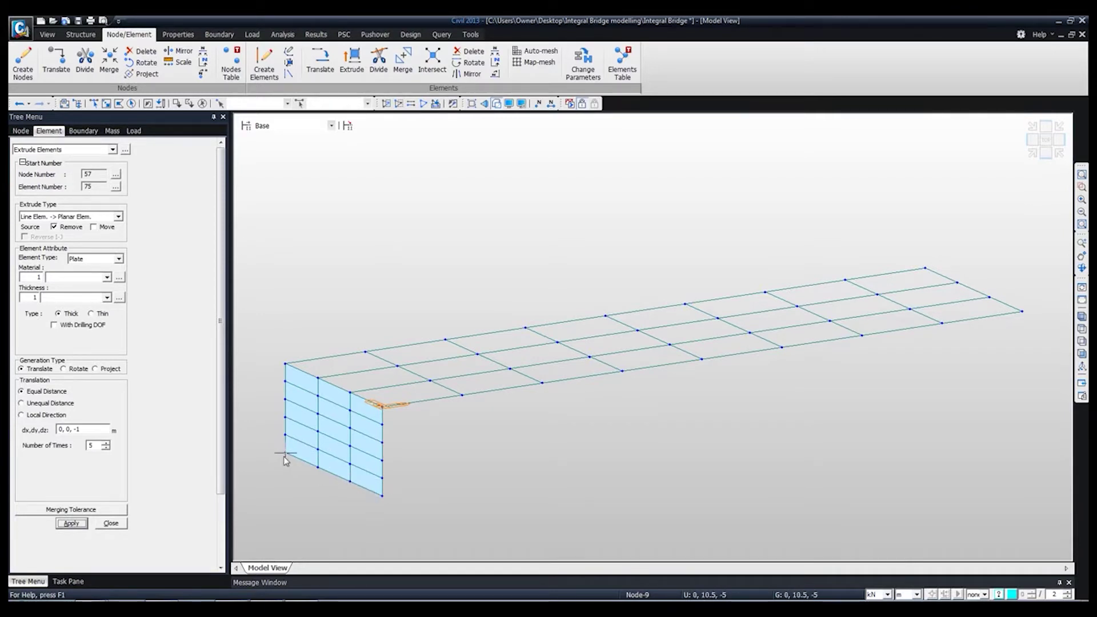
Step: Extrude the wall's bottom nodes into beam elements, 15 times at 0, 0, -1 m, and save the model
click(1082, 354)
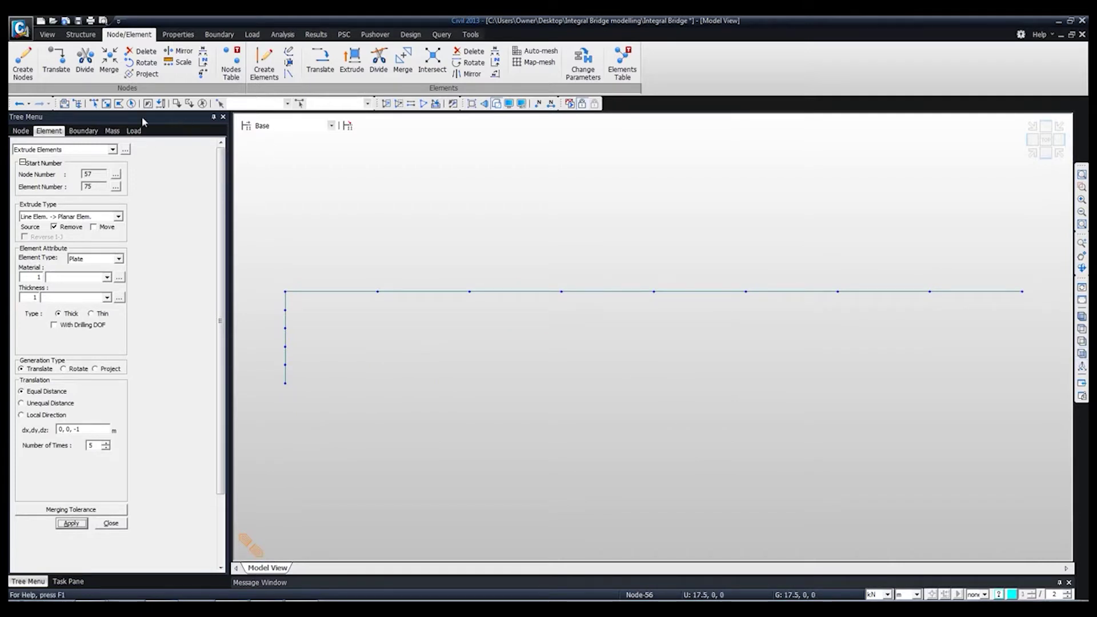
drag(276, 382, 362, 420)
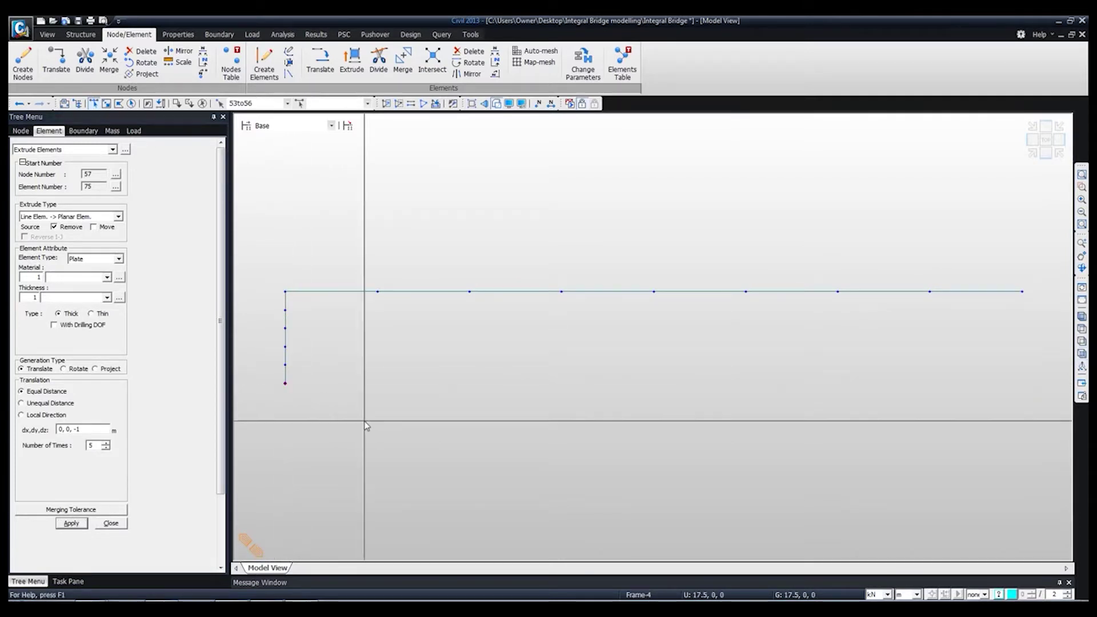
click(1082, 317)
click(72, 218)
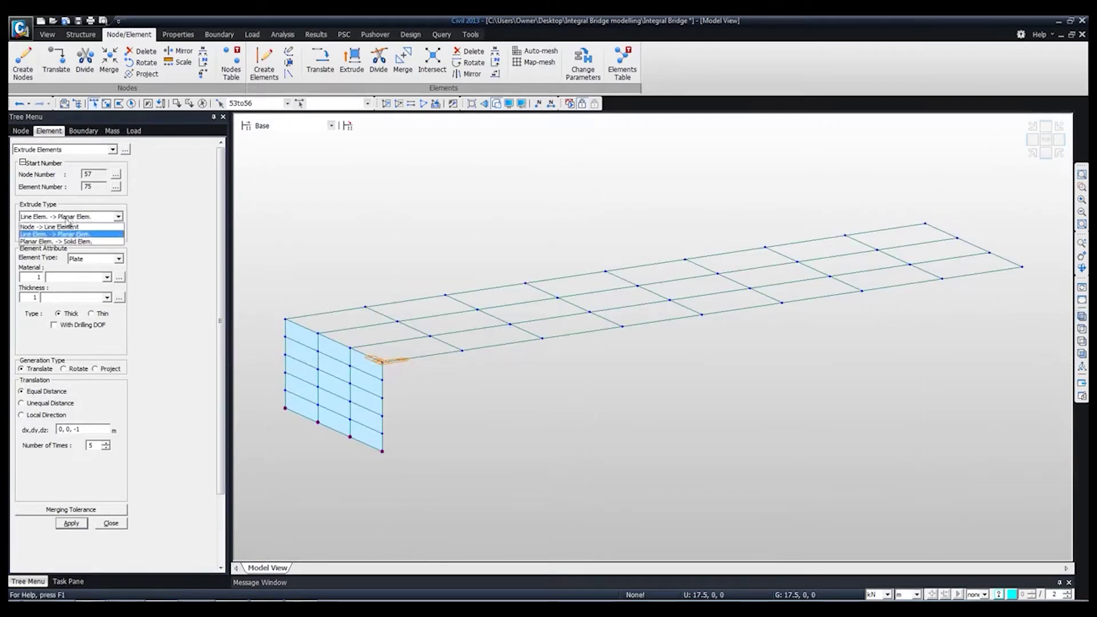
click(55, 224)
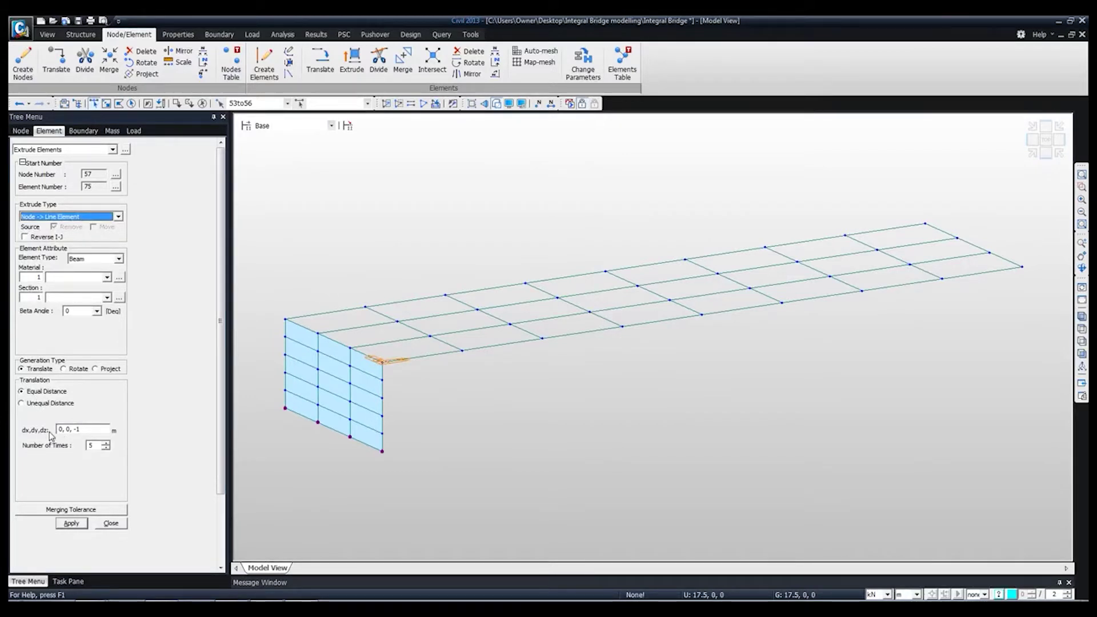
double_click(93, 445)
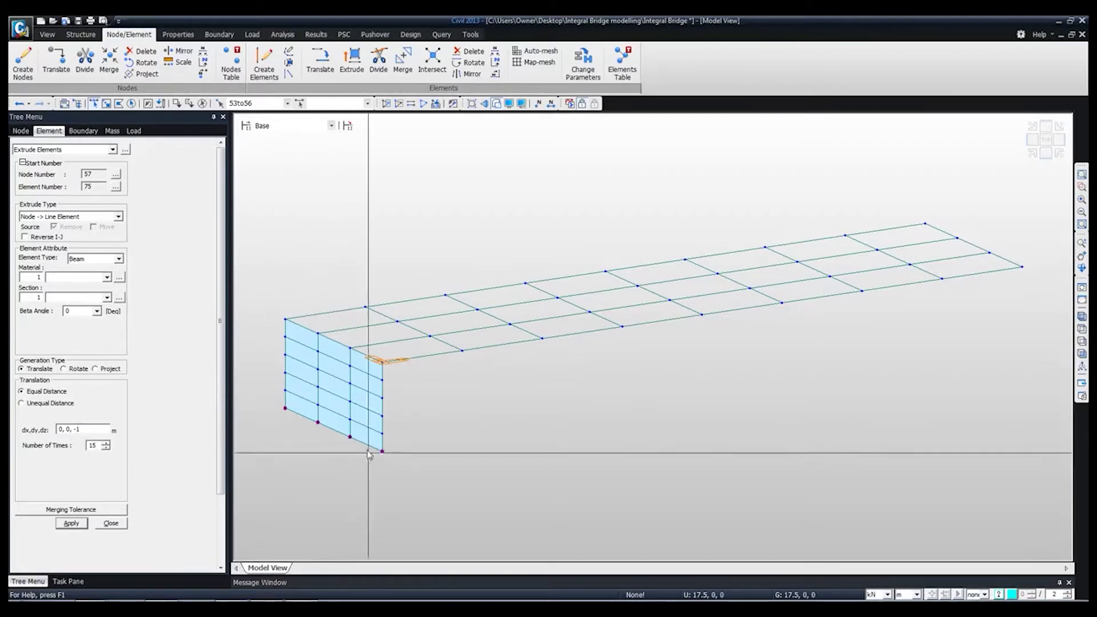
click(70, 523)
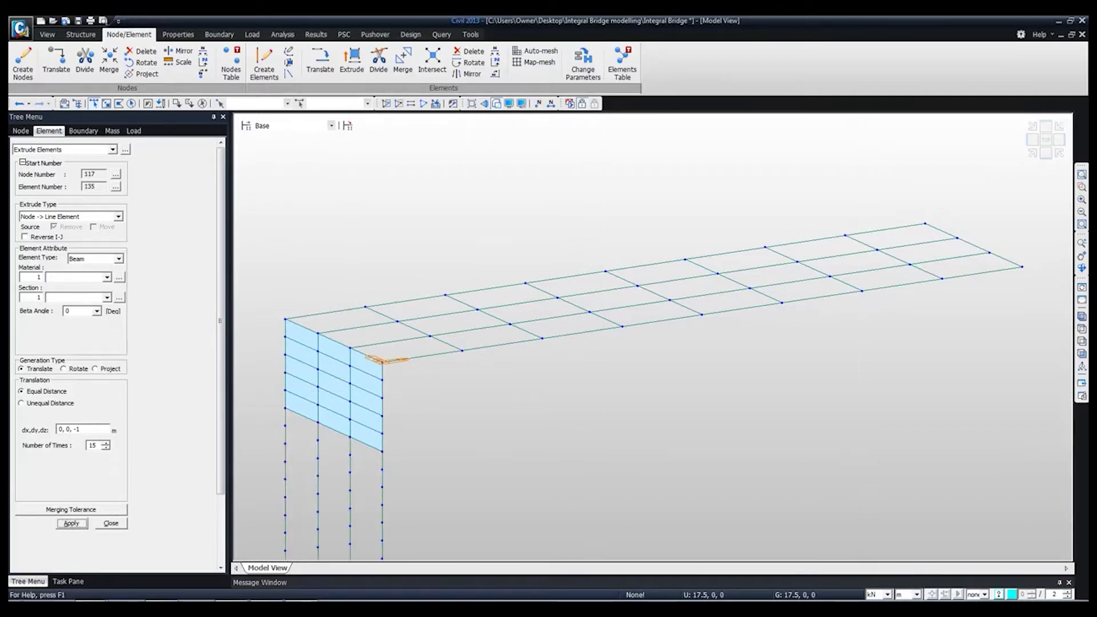
click(1082, 317)
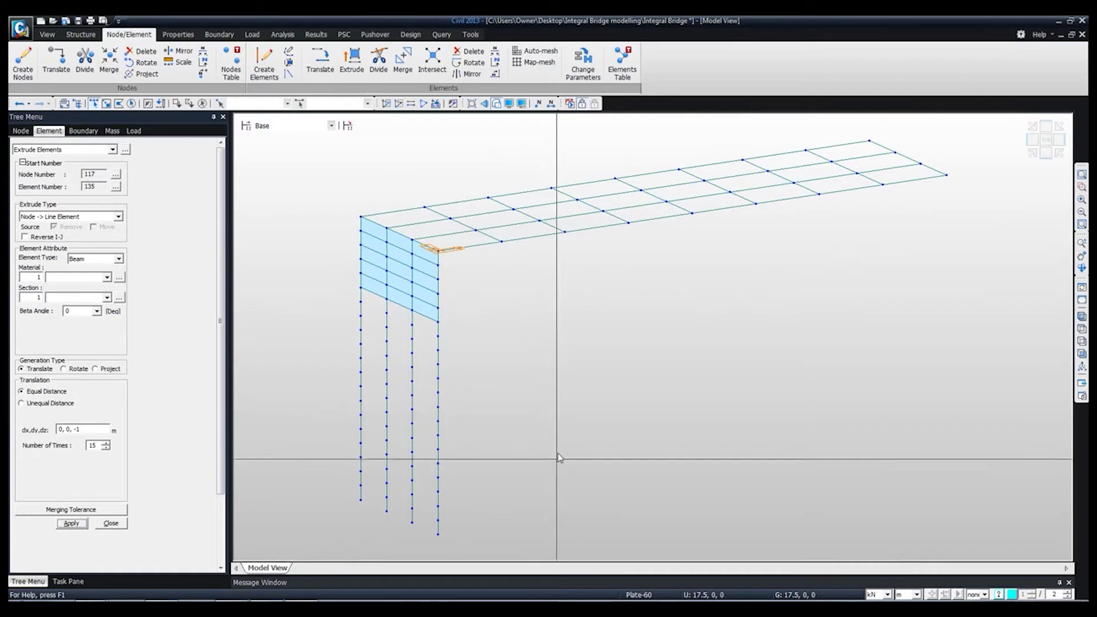
key(ctrl+s)
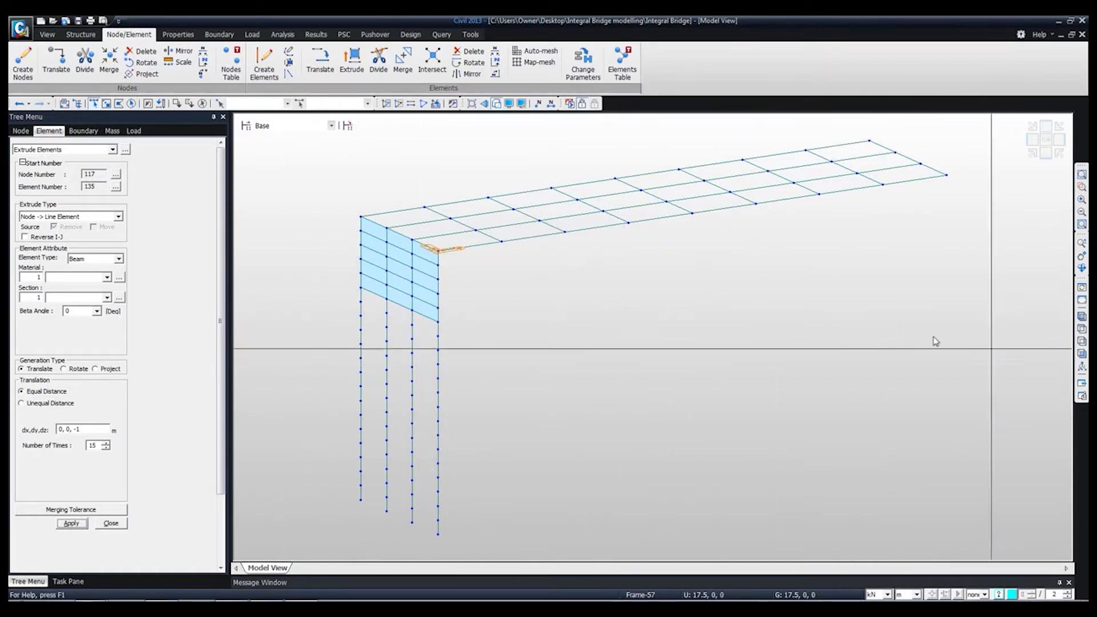
click(111, 524)
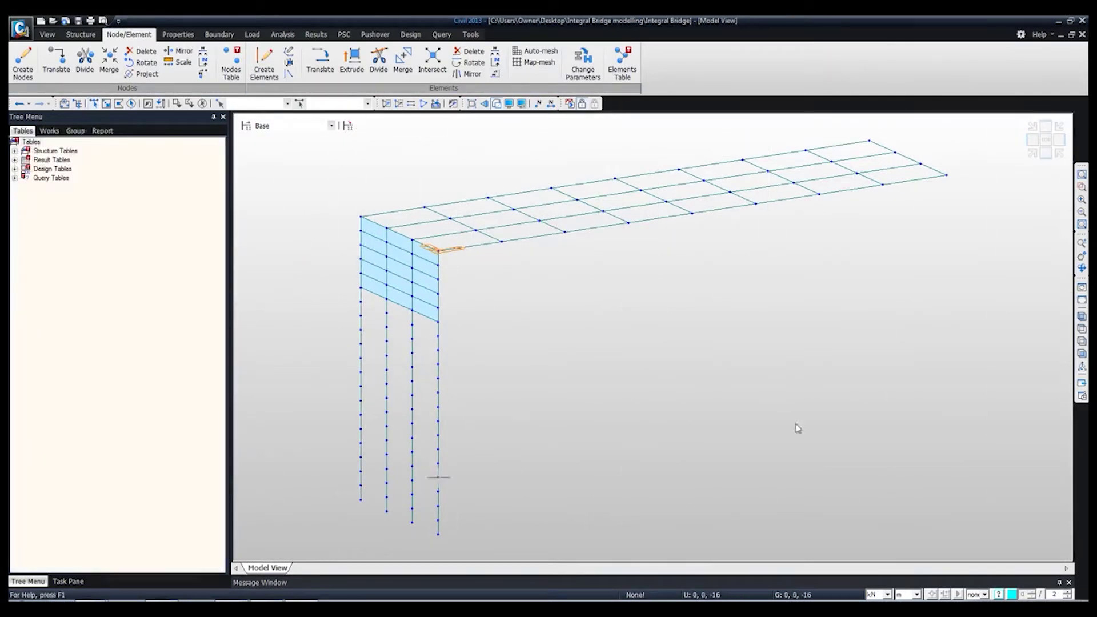
click(1081, 354)
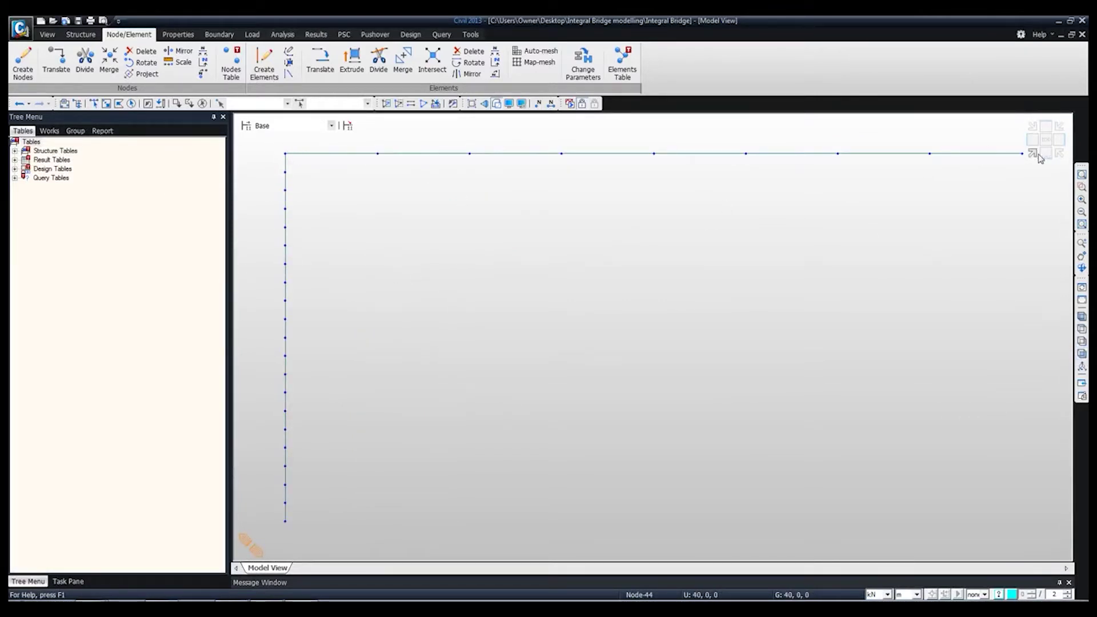
click(1082, 316)
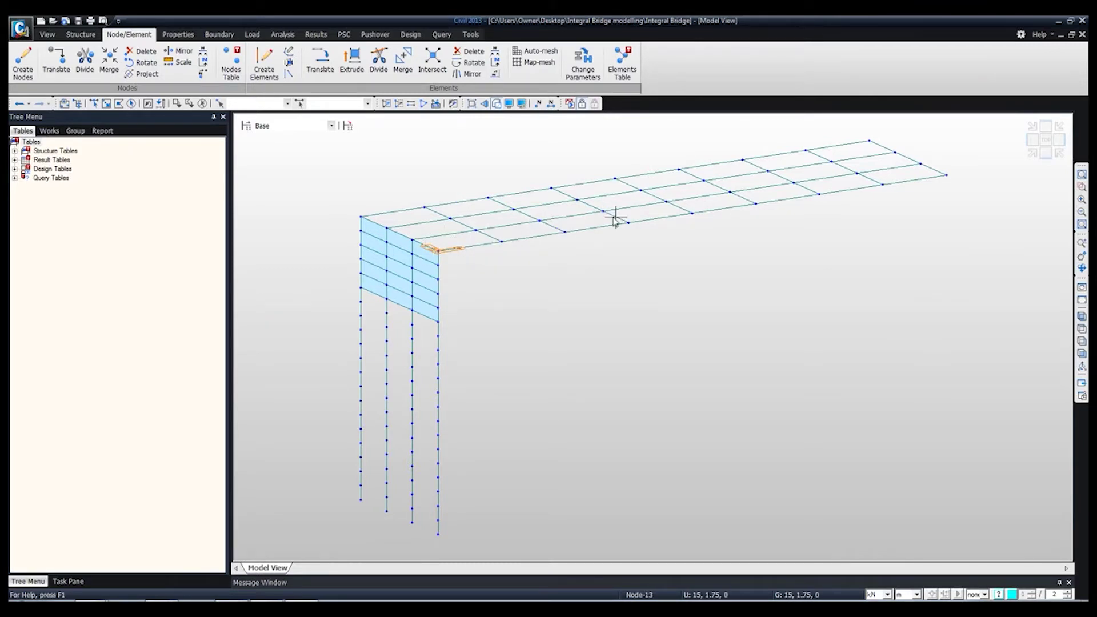
Step: Add a steel material of grade S355 from the EN05(S) standard as material 1
click(188, 36)
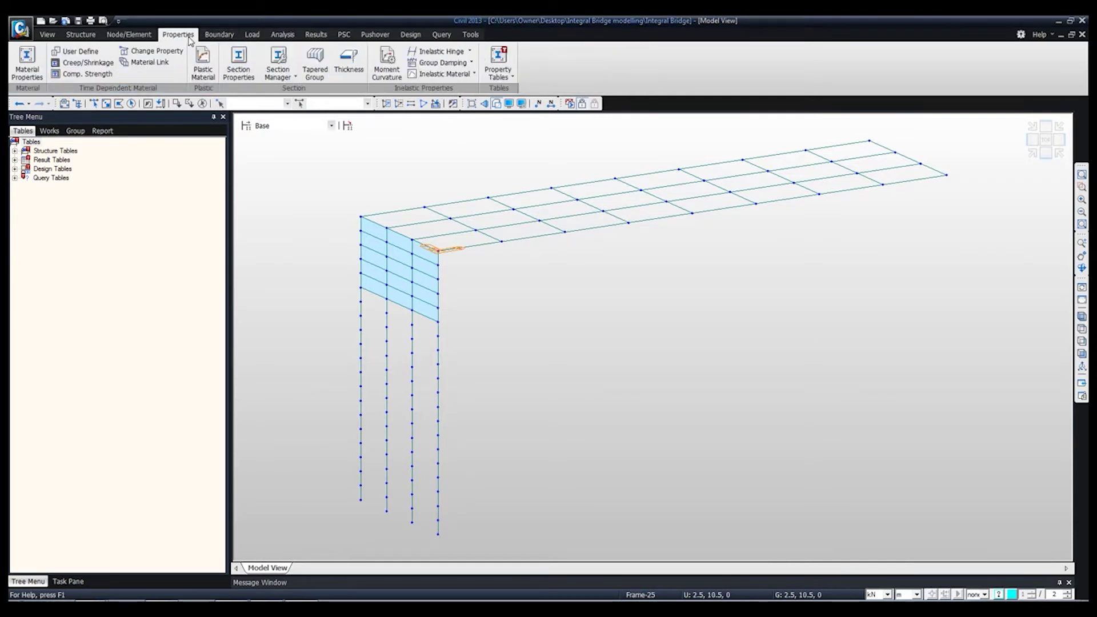
click(45, 71)
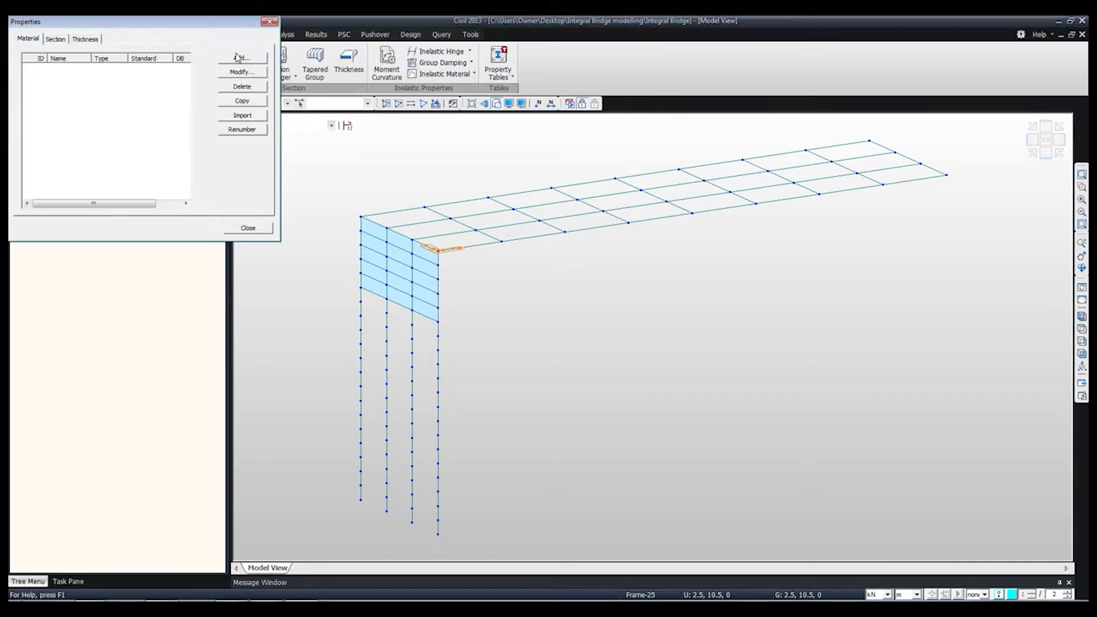
click(243, 59)
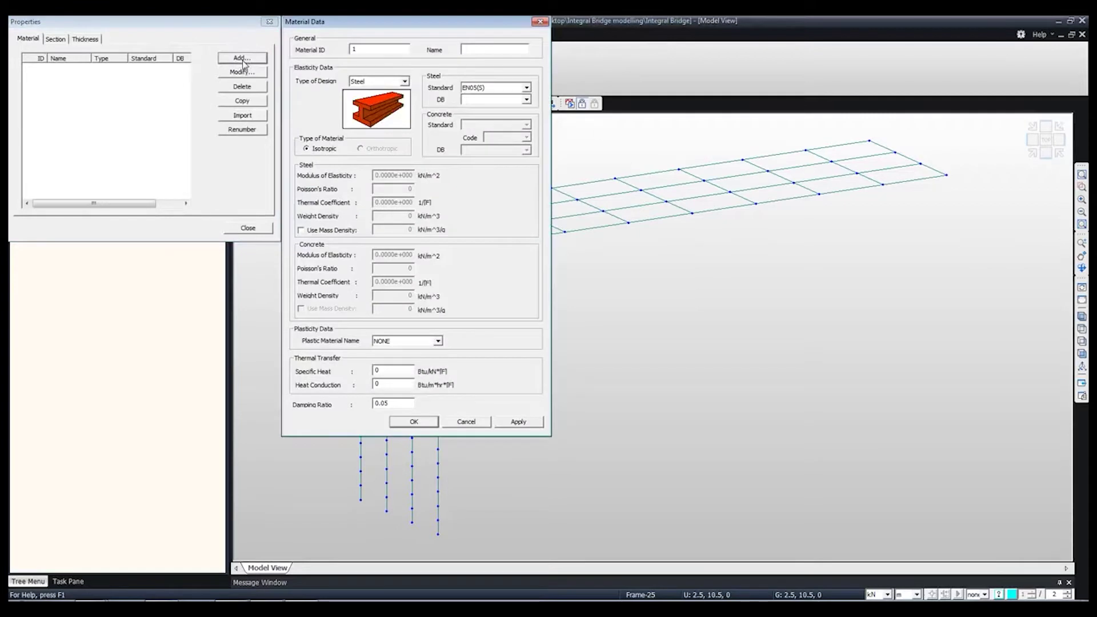
click(477, 50)
click(374, 81)
click(370, 84)
click(525, 99)
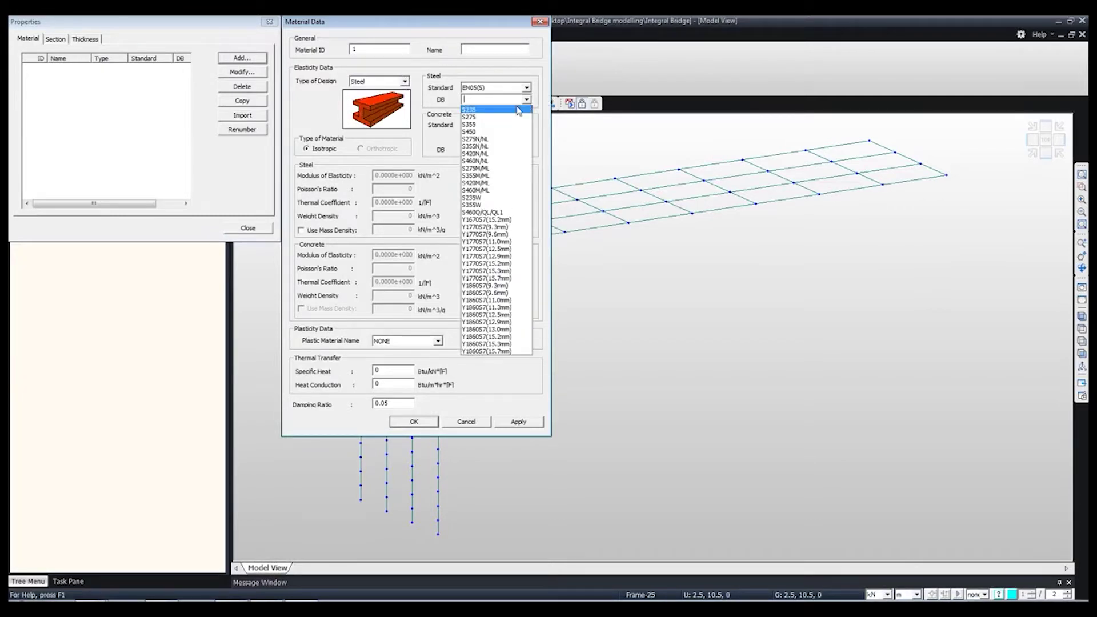
click(494, 125)
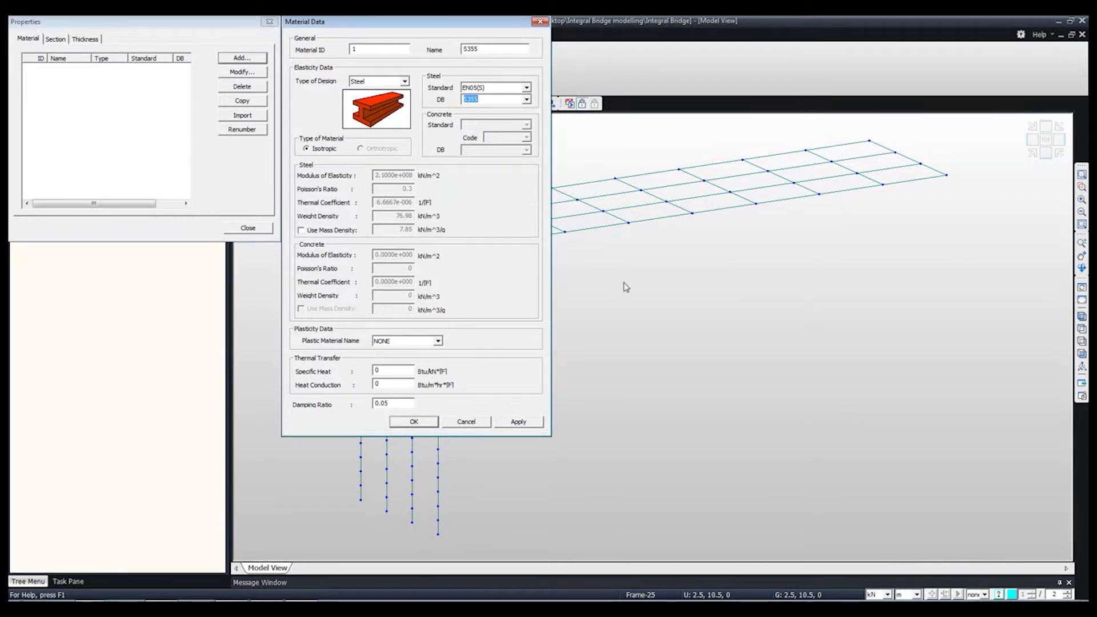
click(518, 422)
Step: Add a concrete material of grade C35/45 from the EN04(RC) standard as material 2
click(405, 82)
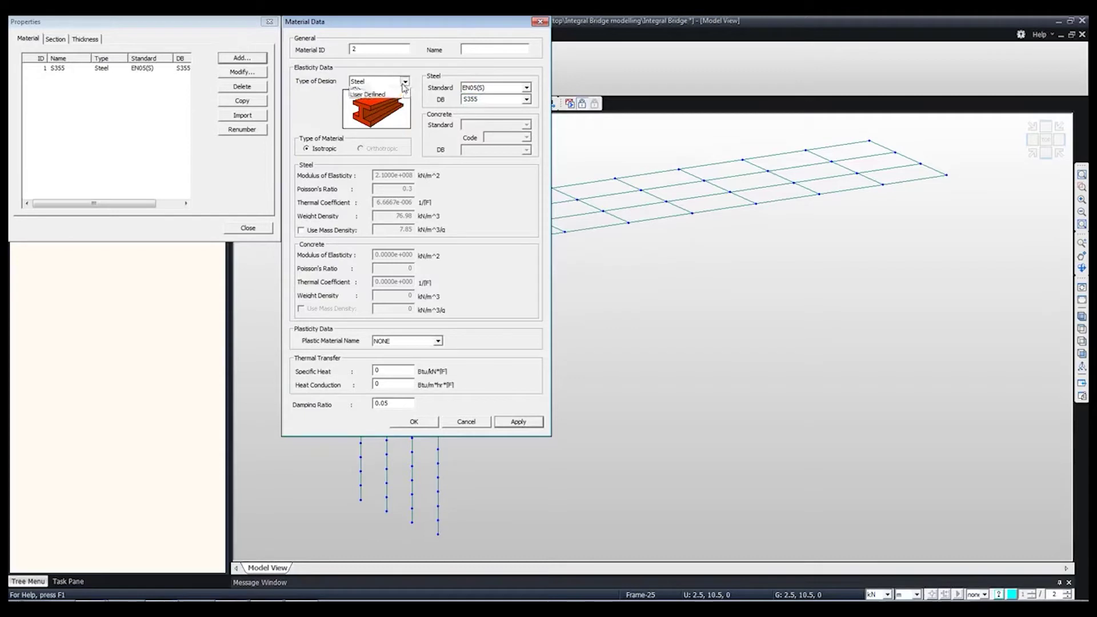
click(380, 98)
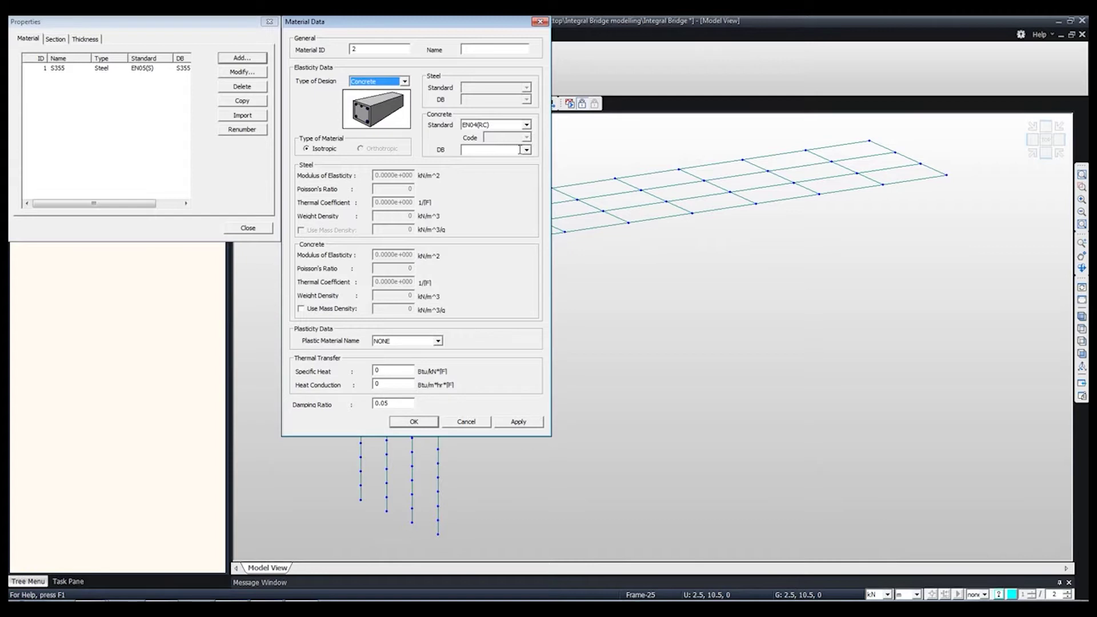
click(520, 150)
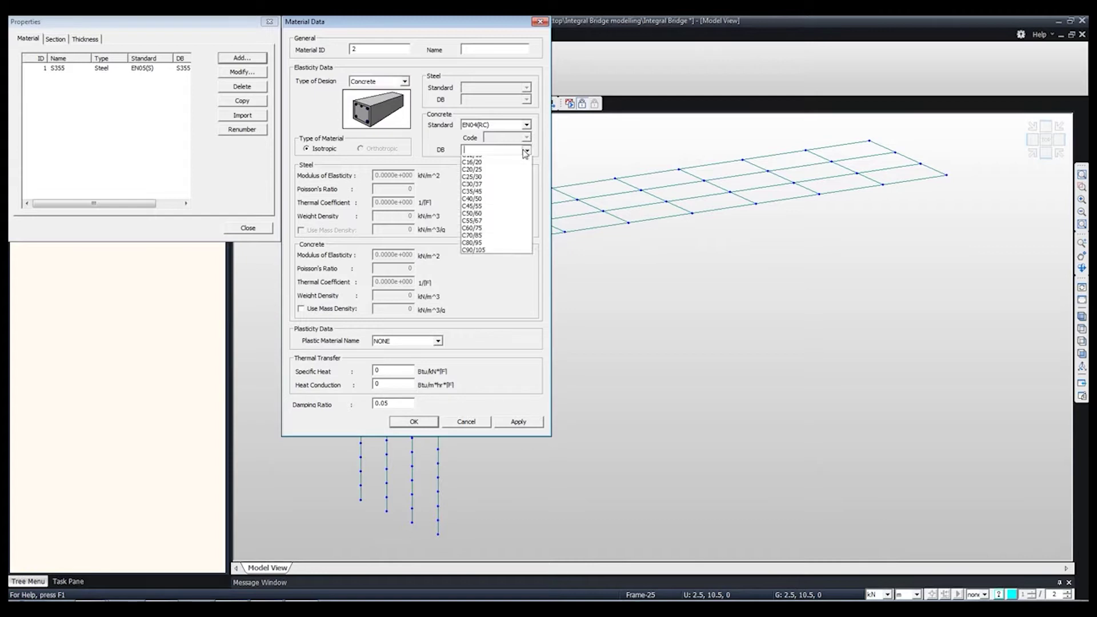
click(483, 197)
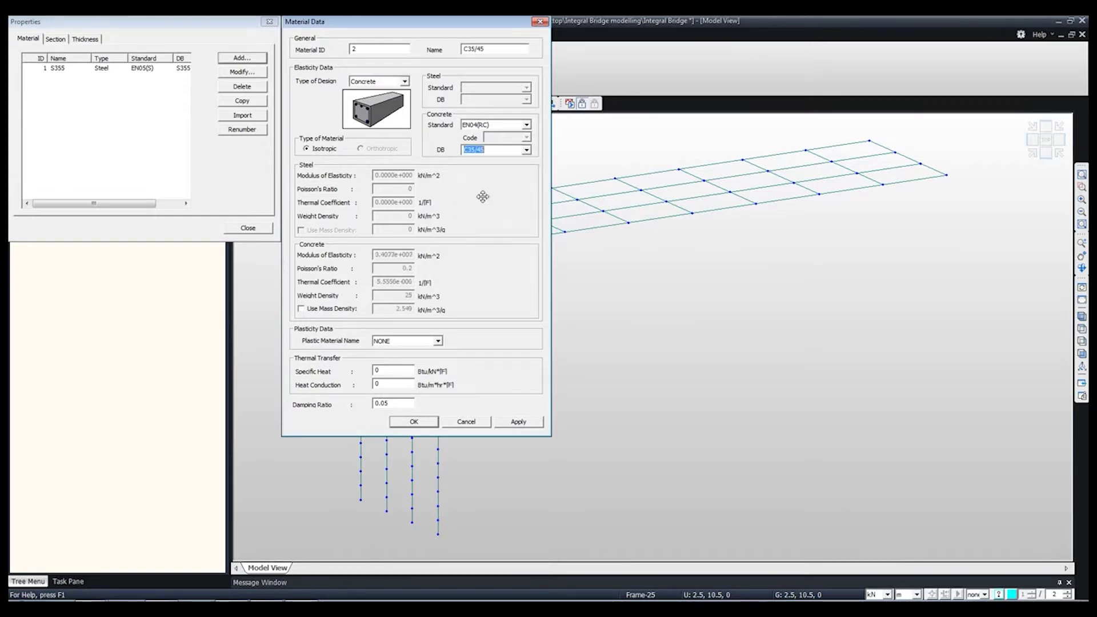
click(517, 423)
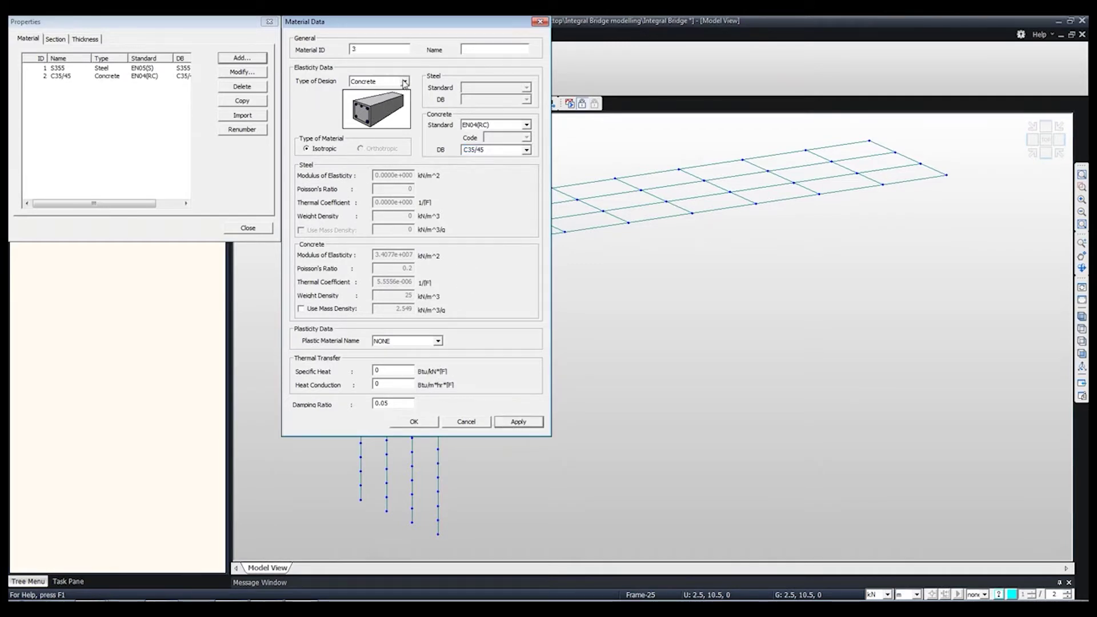
Step: Add an SRC composite material as material 3, combining EN05(S) steel S355 with EN04(RC) concrete C35/45
click(404, 82)
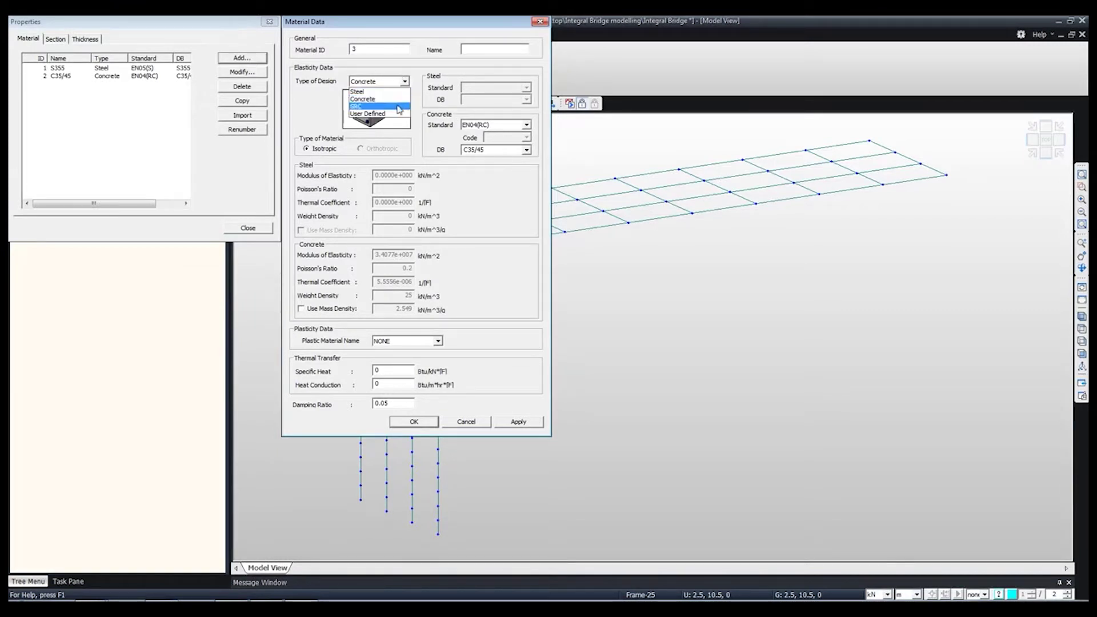
click(365, 109)
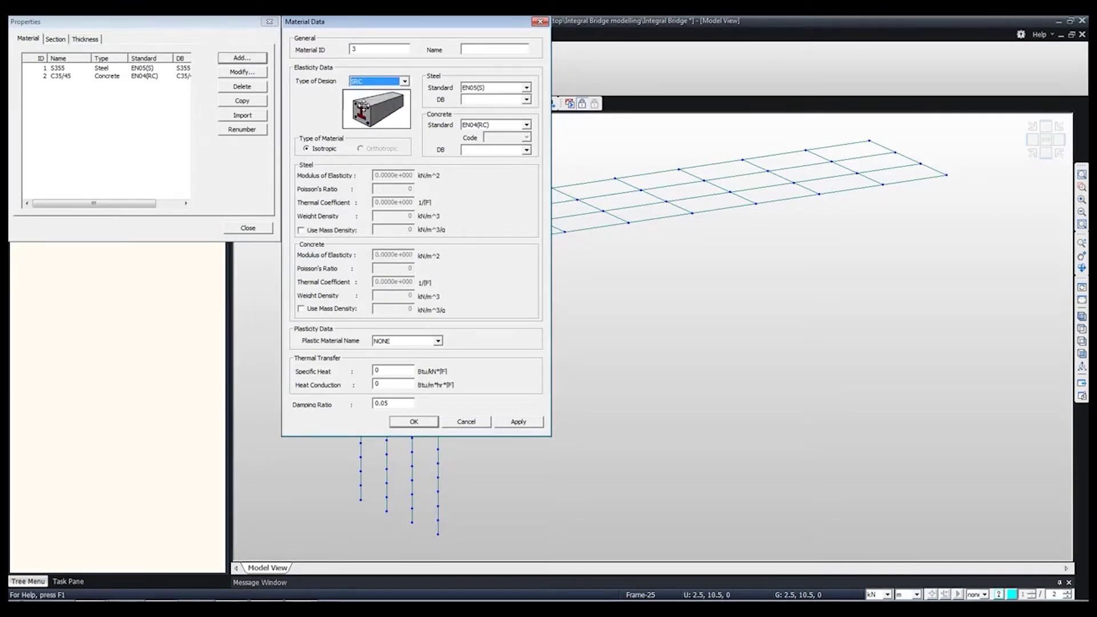
click(524, 100)
click(484, 134)
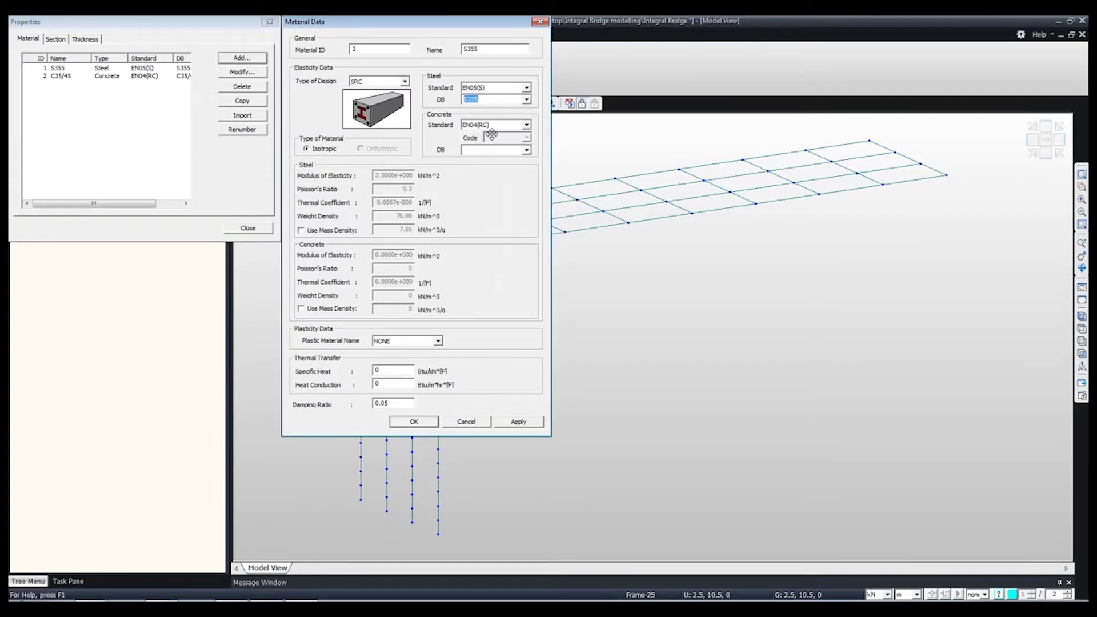
click(525, 149)
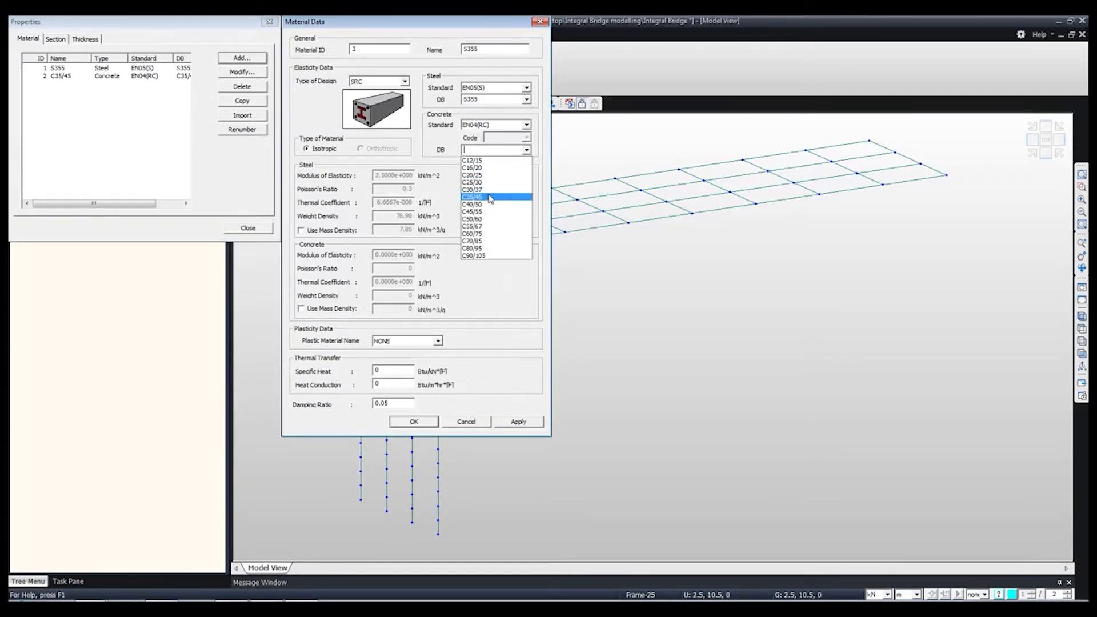
click(490, 197)
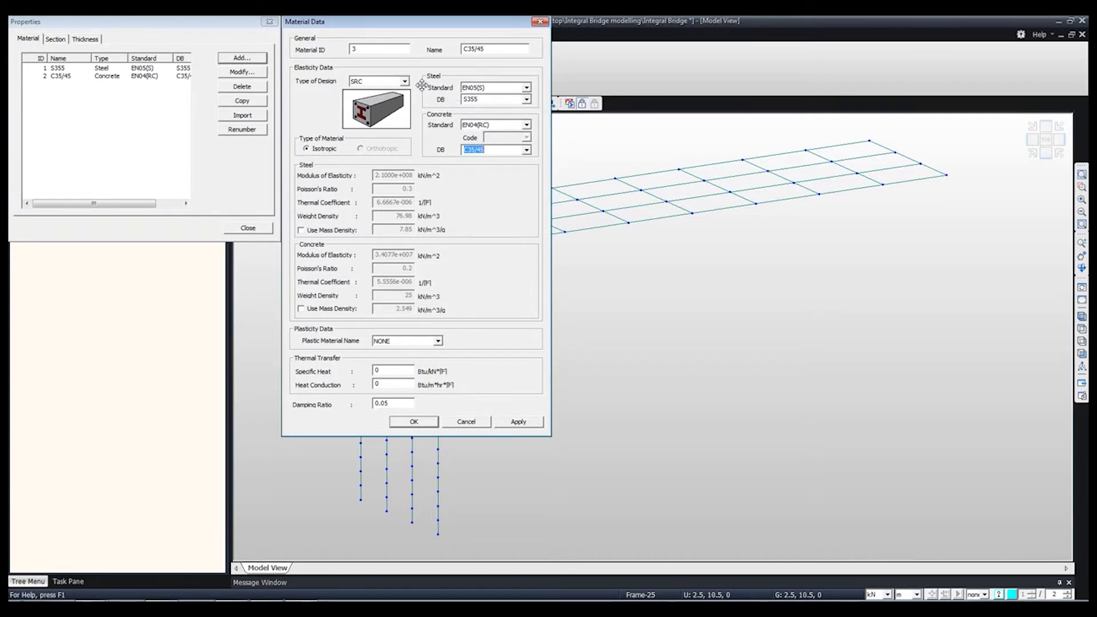
click(518, 422)
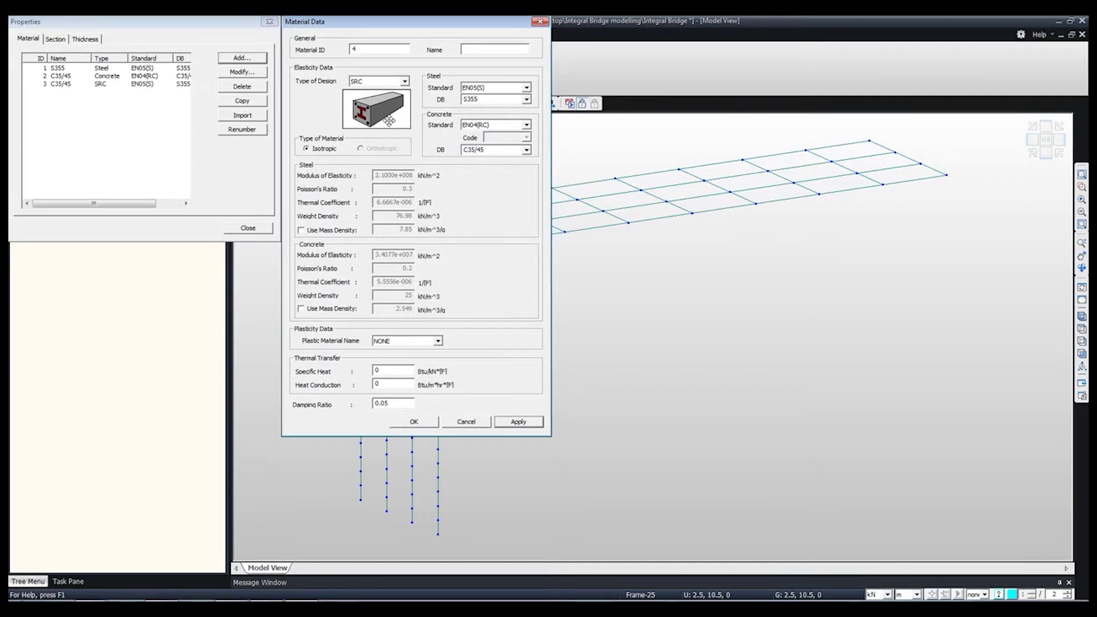
Step: Define material 4 as concrete with the EN04(RC) C35/45 properties and switch its standard to None for manual editing
click(405, 82)
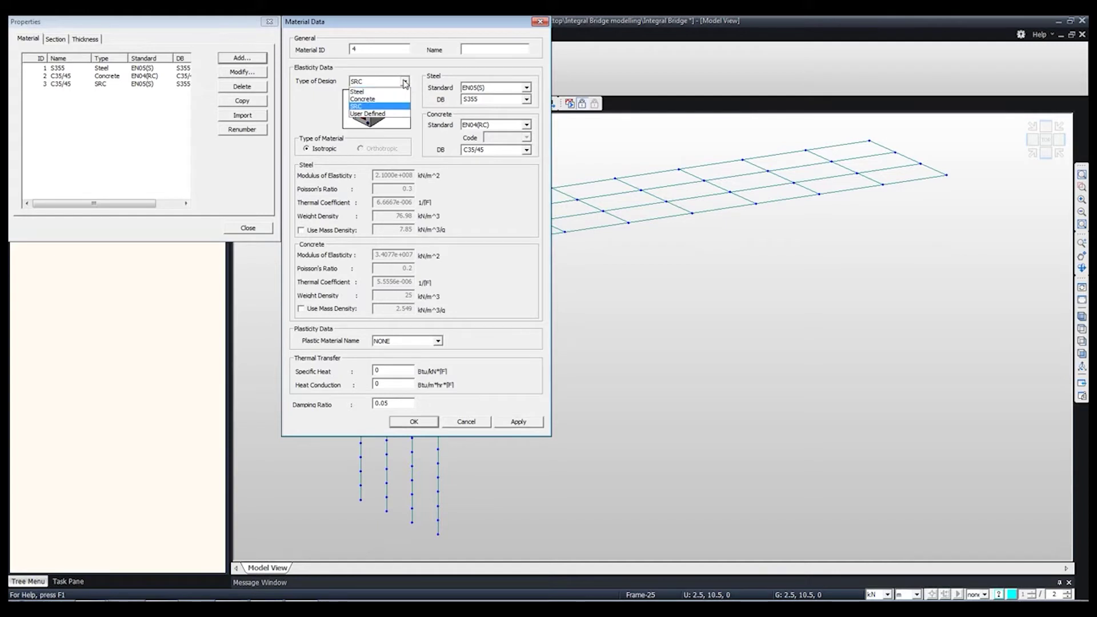
click(372, 100)
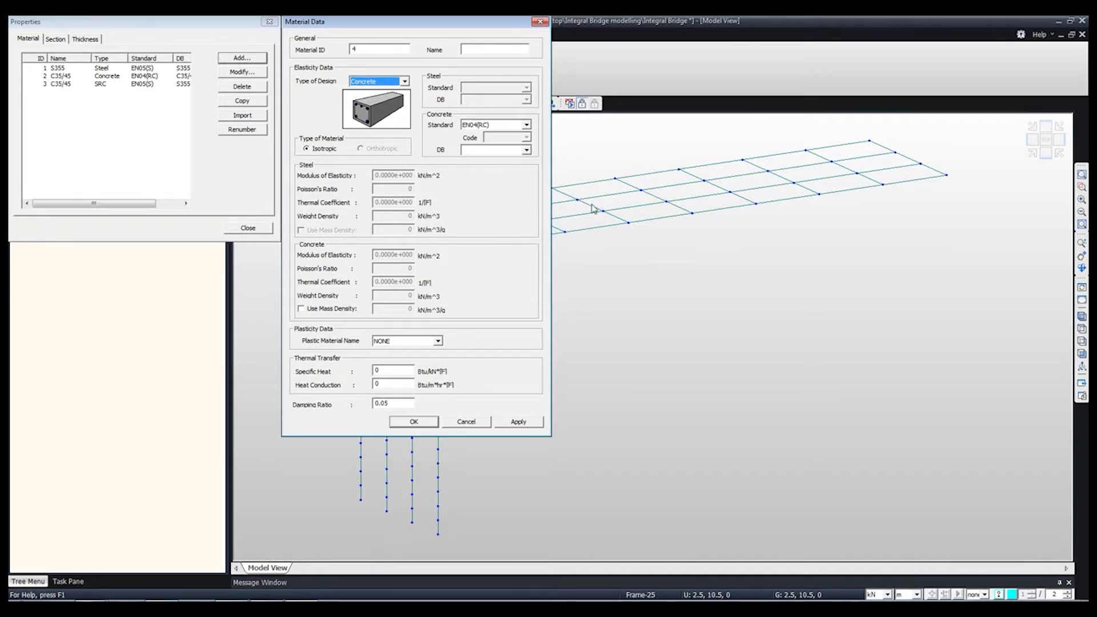
click(526, 150)
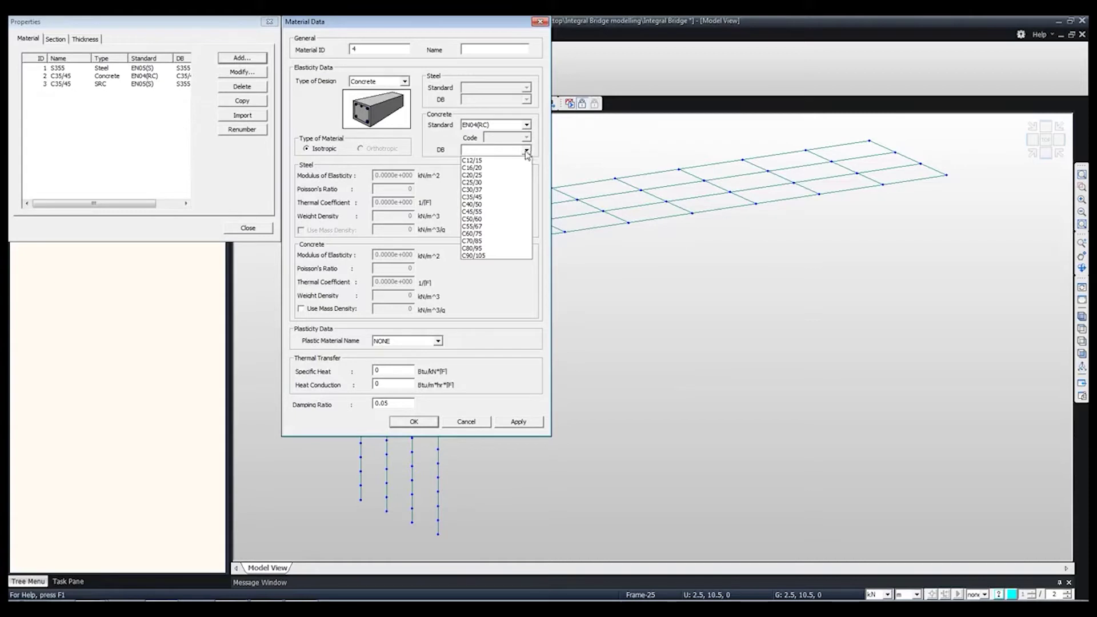
click(495, 197)
click(525, 125)
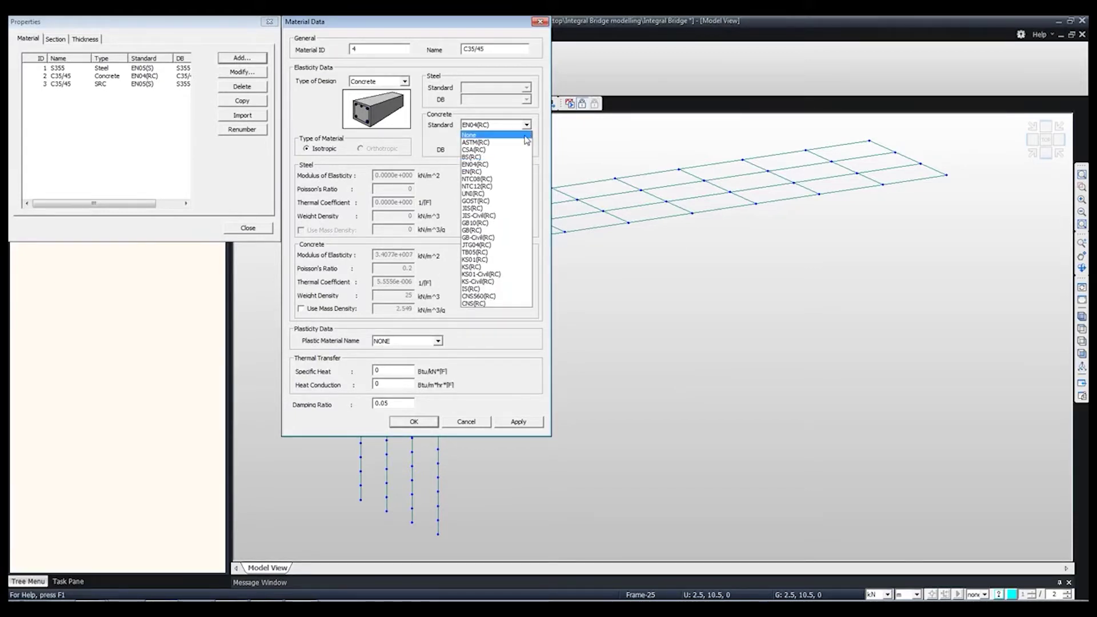
click(510, 136)
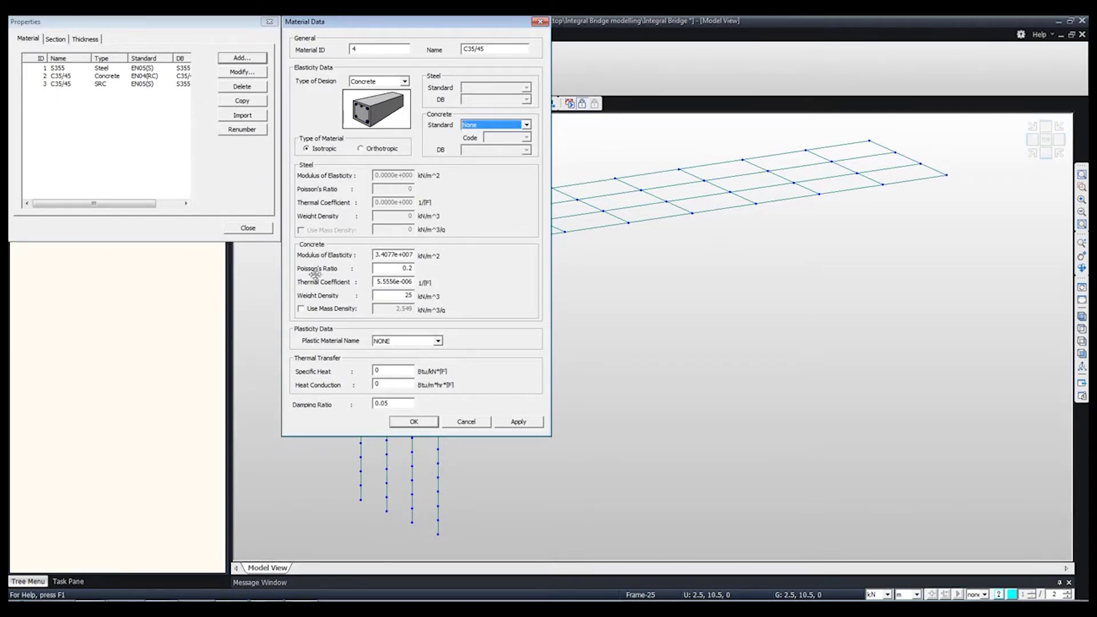
Step: Set the weight density of material 4 to 0 kN/m^3, name it "cross beam" and add it to the list
double_click(405, 295)
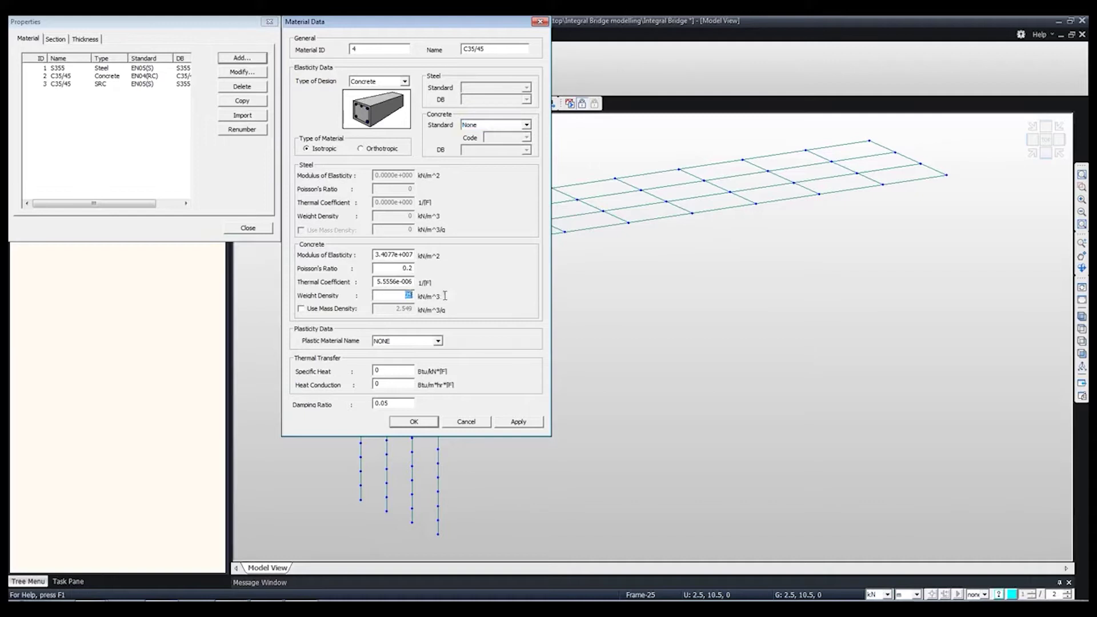
text(0)
double_click(503, 48)
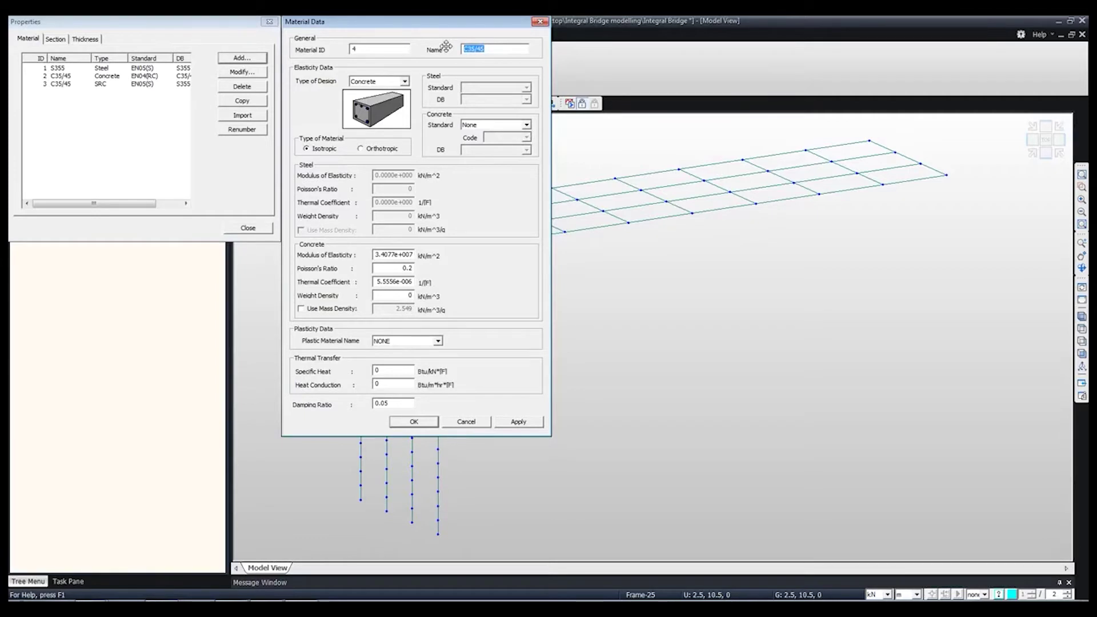
text(cross beam)
click(414, 422)
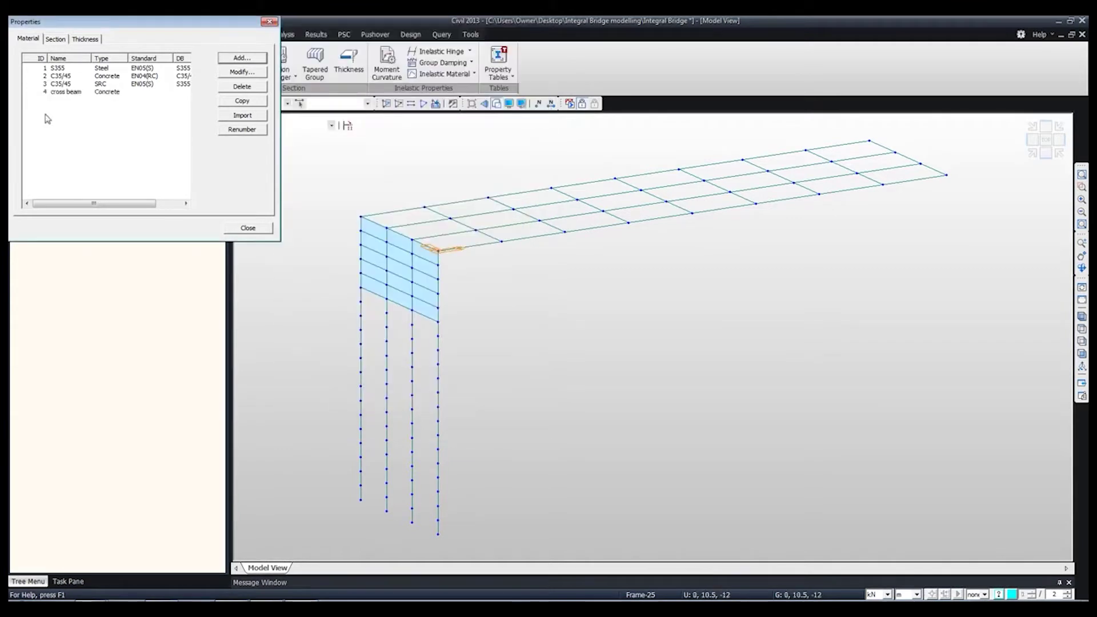
Step: Rename the SRC composite material with ID 3 to "SRC"
click(242, 72)
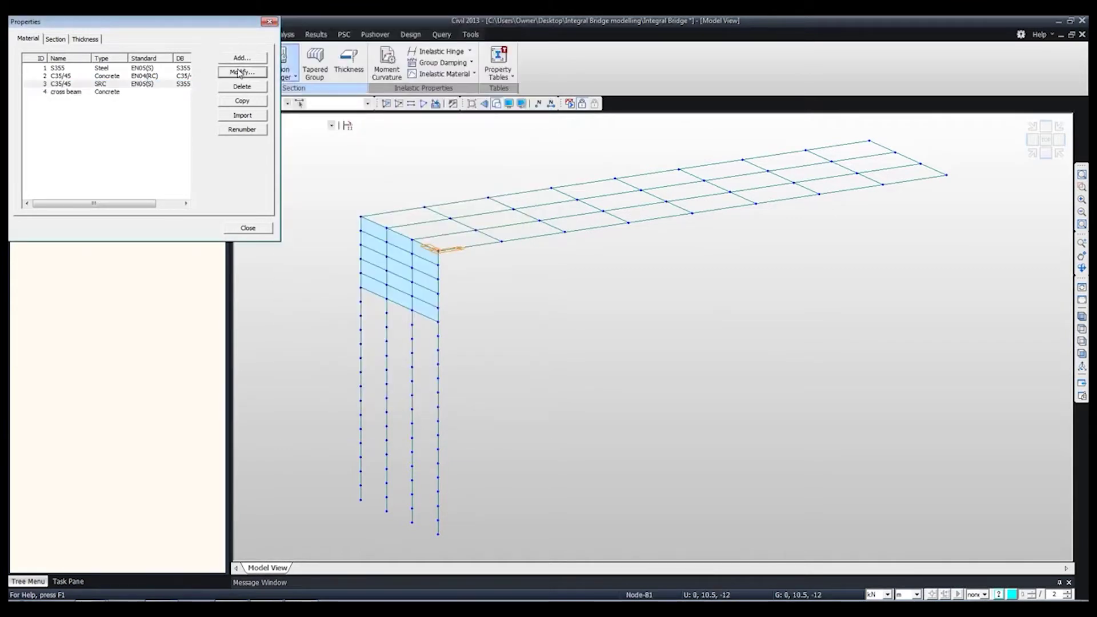
drag(488, 49, 405, 51)
text(SRC)
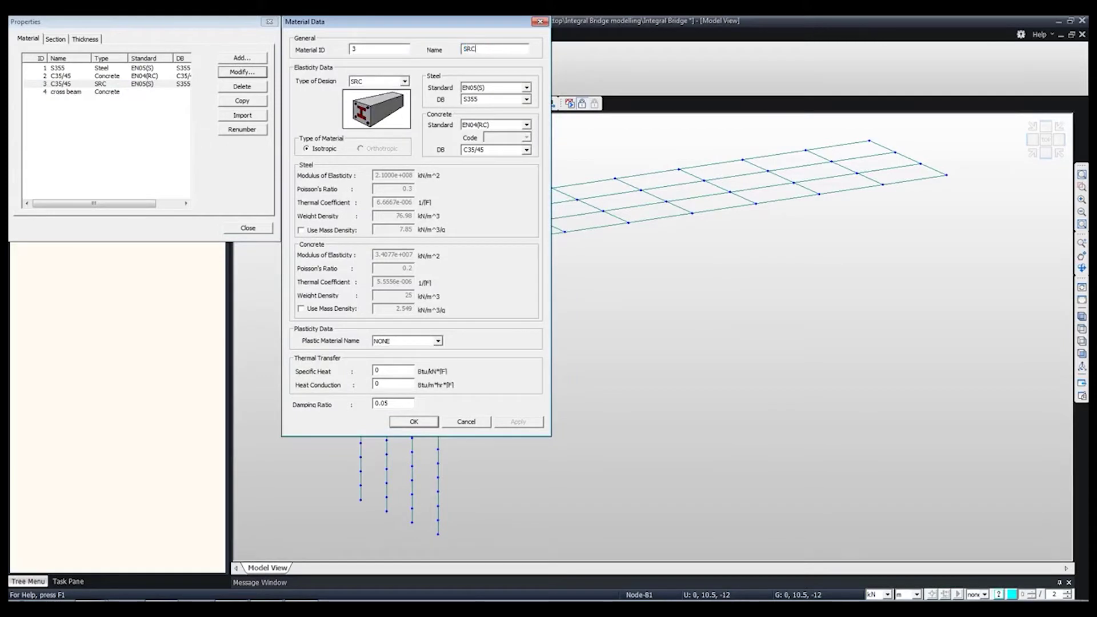
click(413, 421)
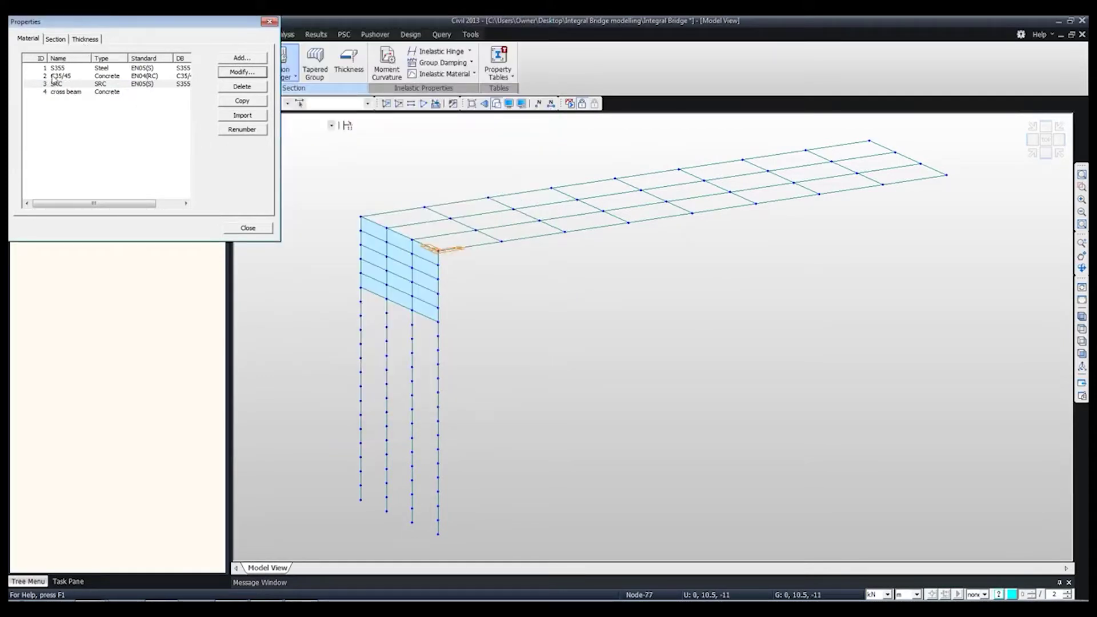
Step: Start a new section definition as a composite section of type Steel-I
click(270, 21)
click(245, 67)
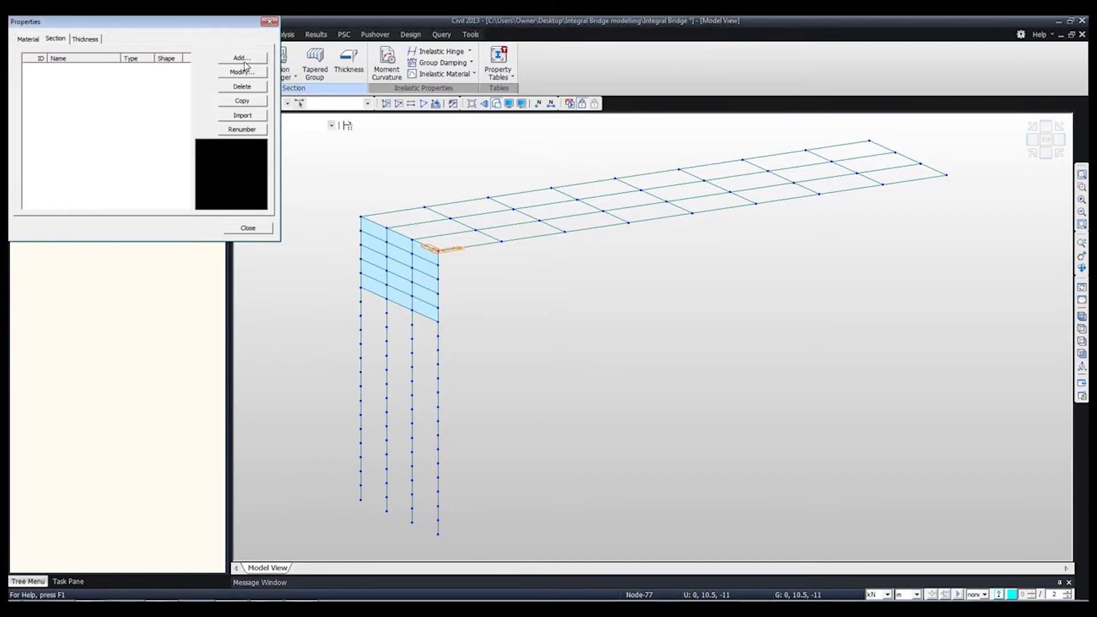
click(244, 61)
drag(96, 241, 220, 46)
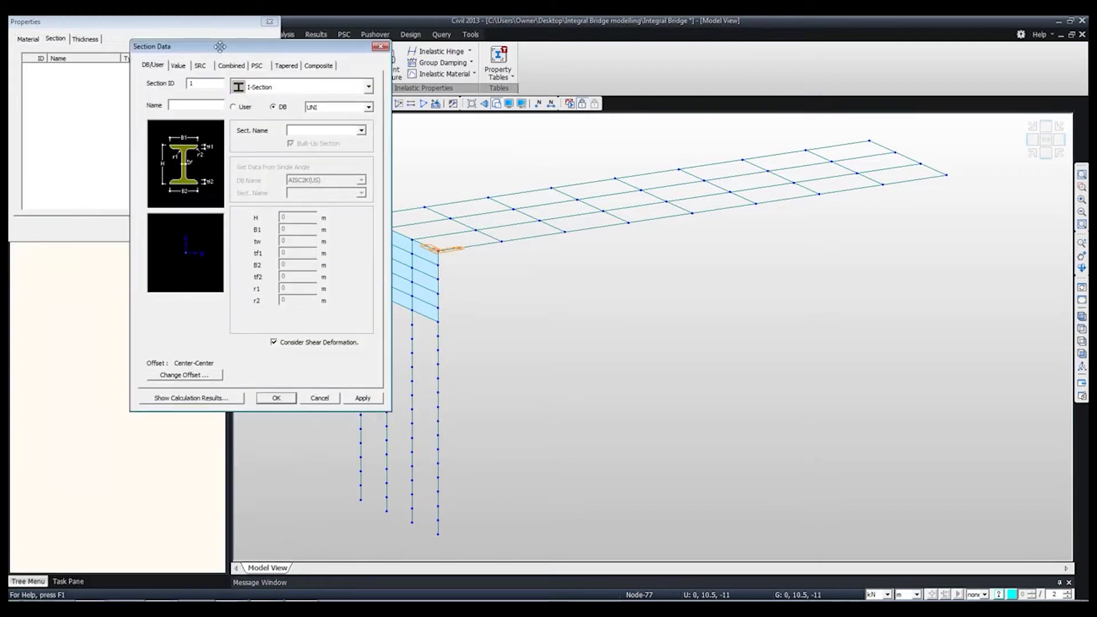
click(320, 65)
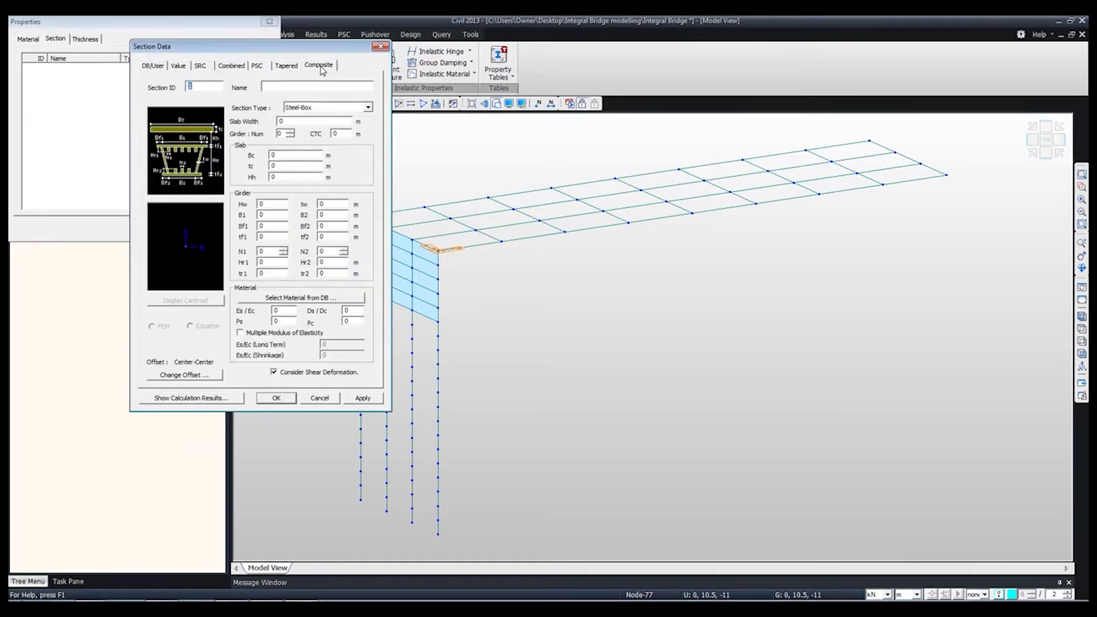
click(329, 107)
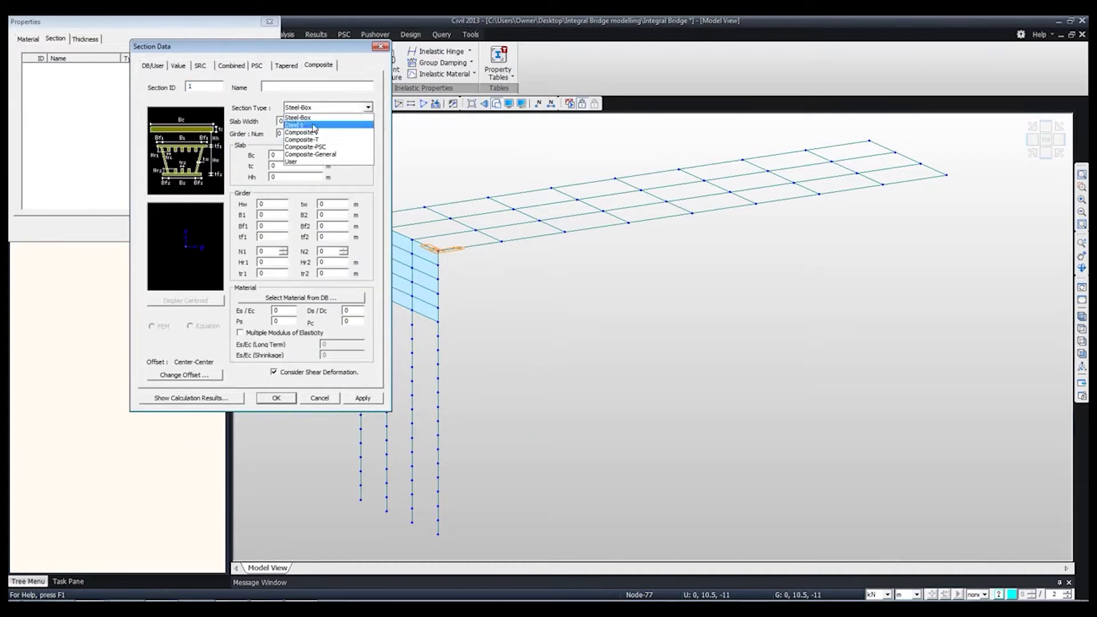
click(314, 124)
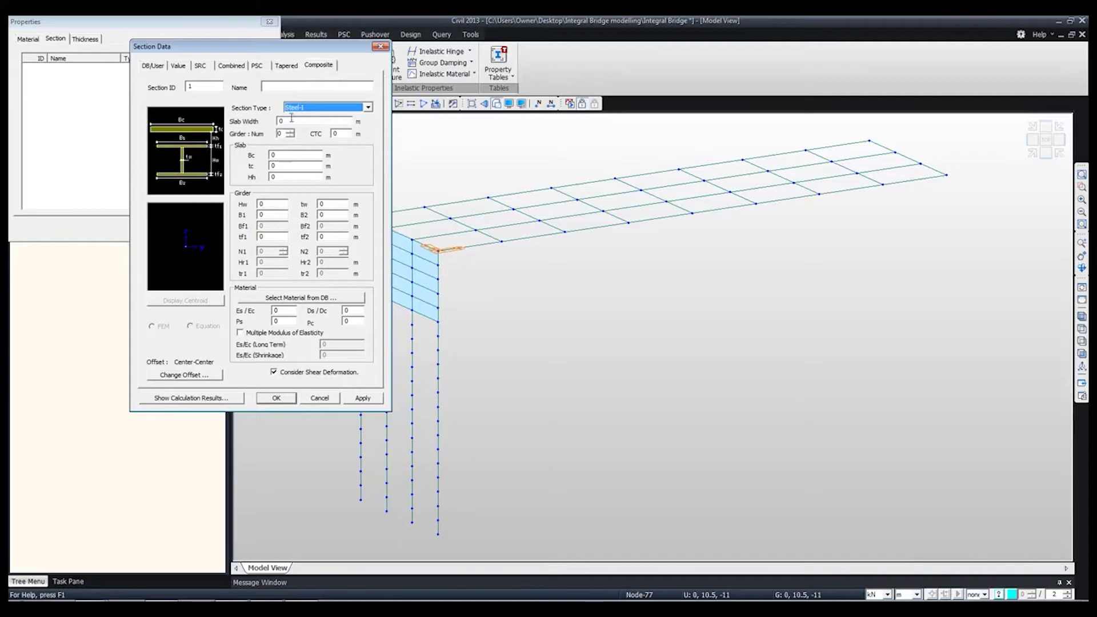
Step: Set the slab width to 3.5 m with 1 girder, slab Bc to 3.5 m and slab thickness tc to 0.25 m
key(Tab)
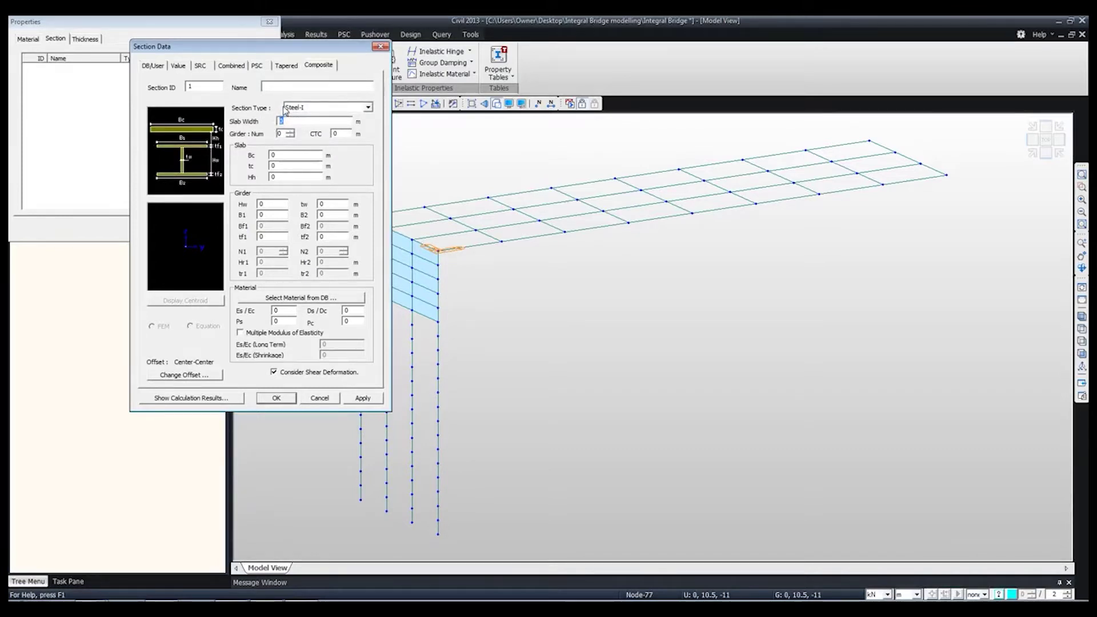
text(3.5)
double_click(278, 133)
text(1)
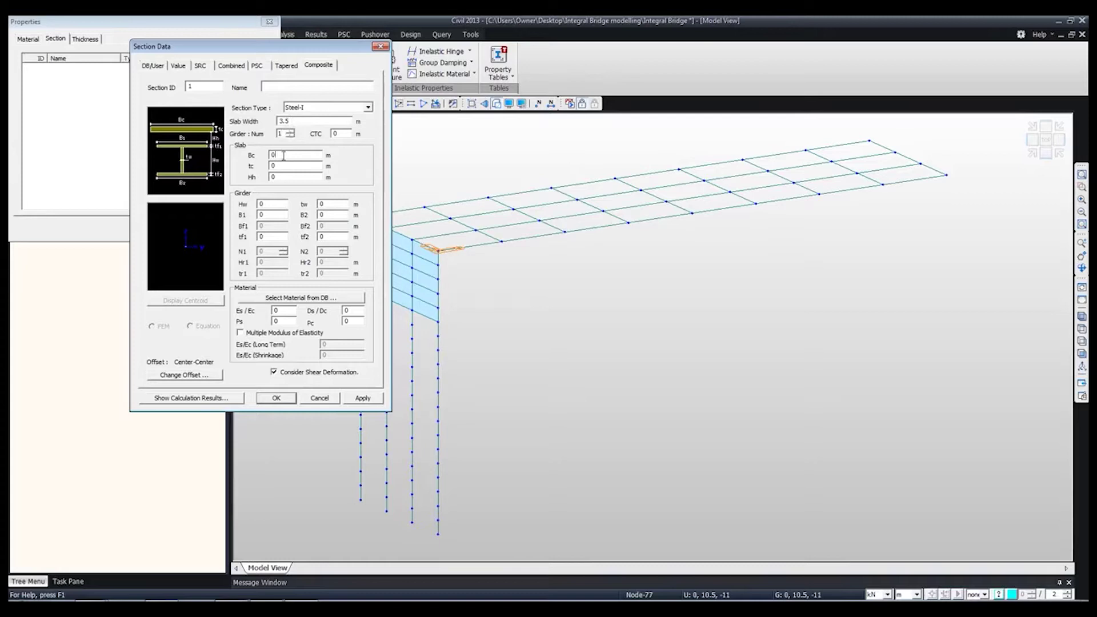
text(3.5)
key(Tab)
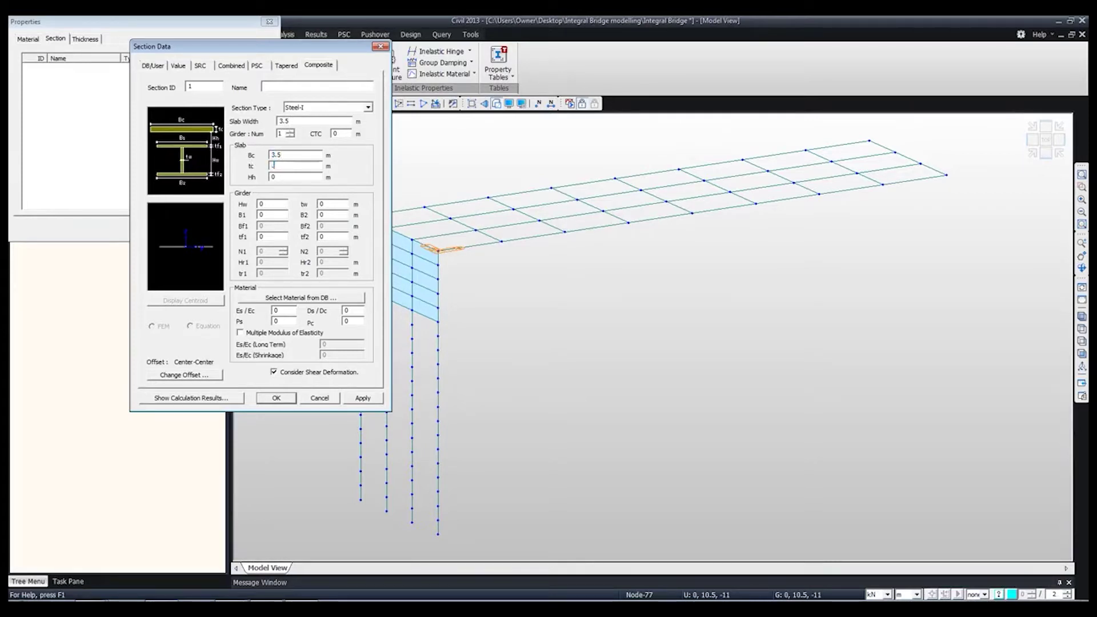
text(.)
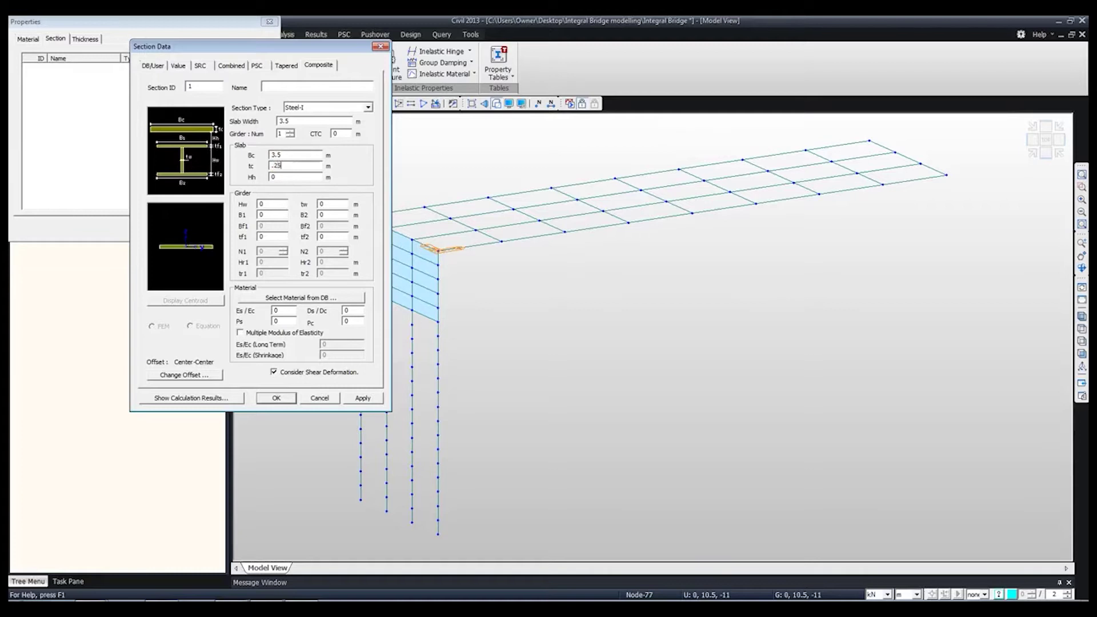
text(25)
Step: Set the girder dimensions to Hw 1 m, tw 0.02 m, B1 and B2 0.5 m, and tf1 and tf2 0.05 m
double_click(277, 204)
text(1)
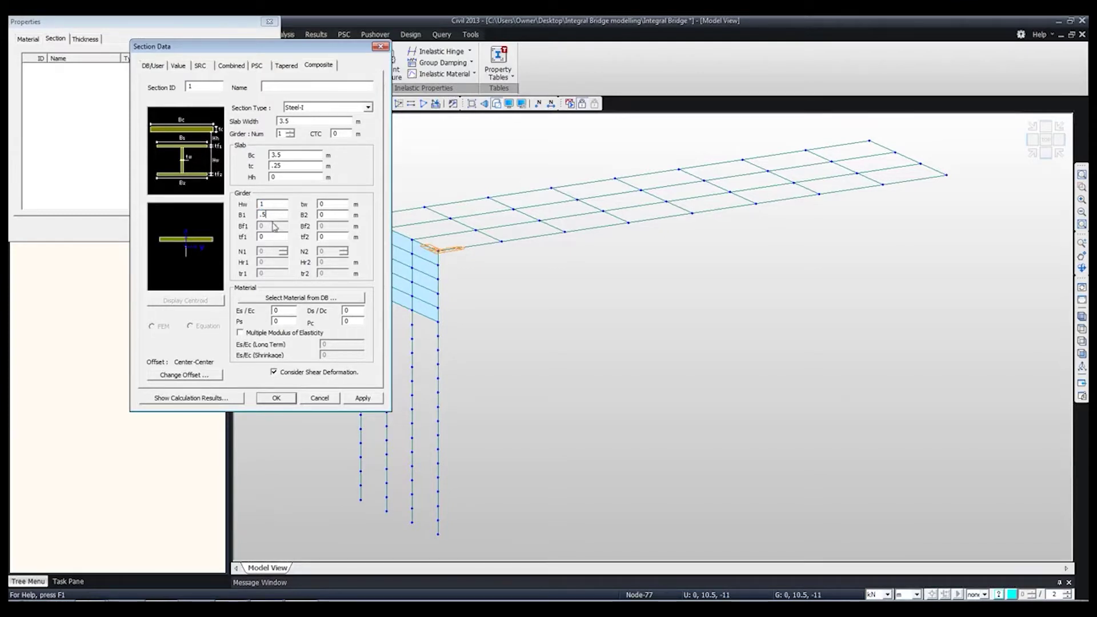
key(Tab)
text(.05)
key(Tab)
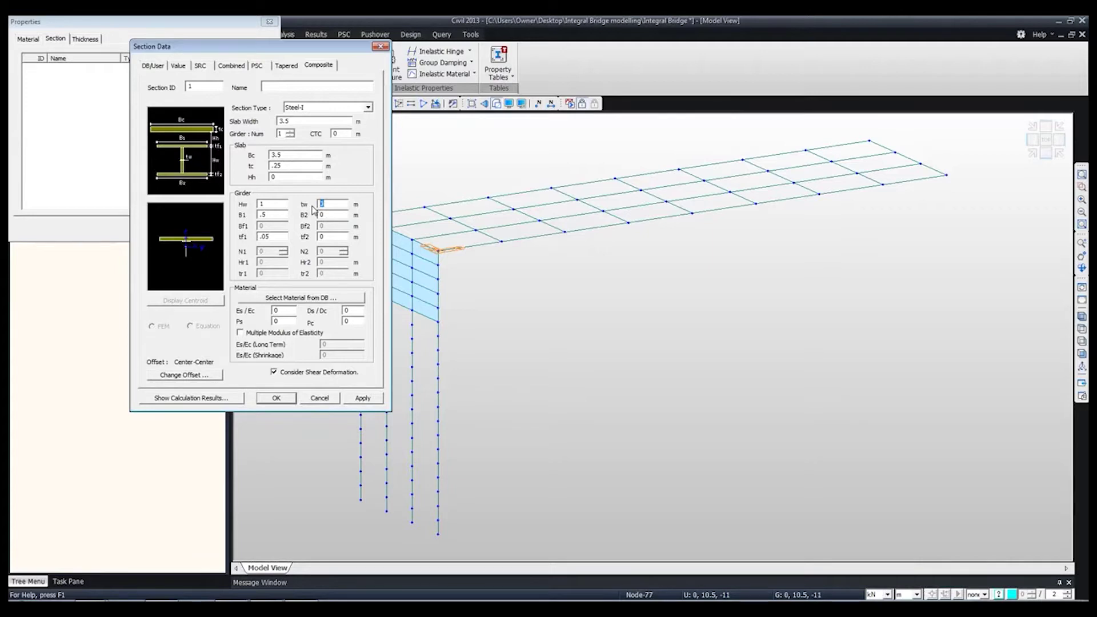
text(.02)
drag(332, 215, 322, 215)
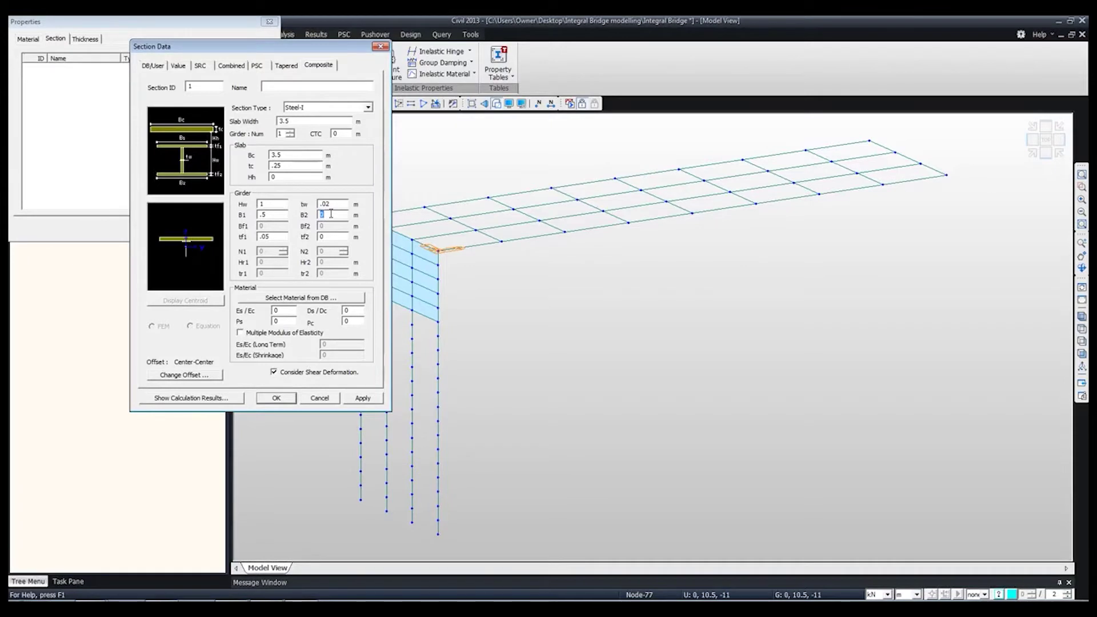
text(.05)
click(329, 236)
text(.05)
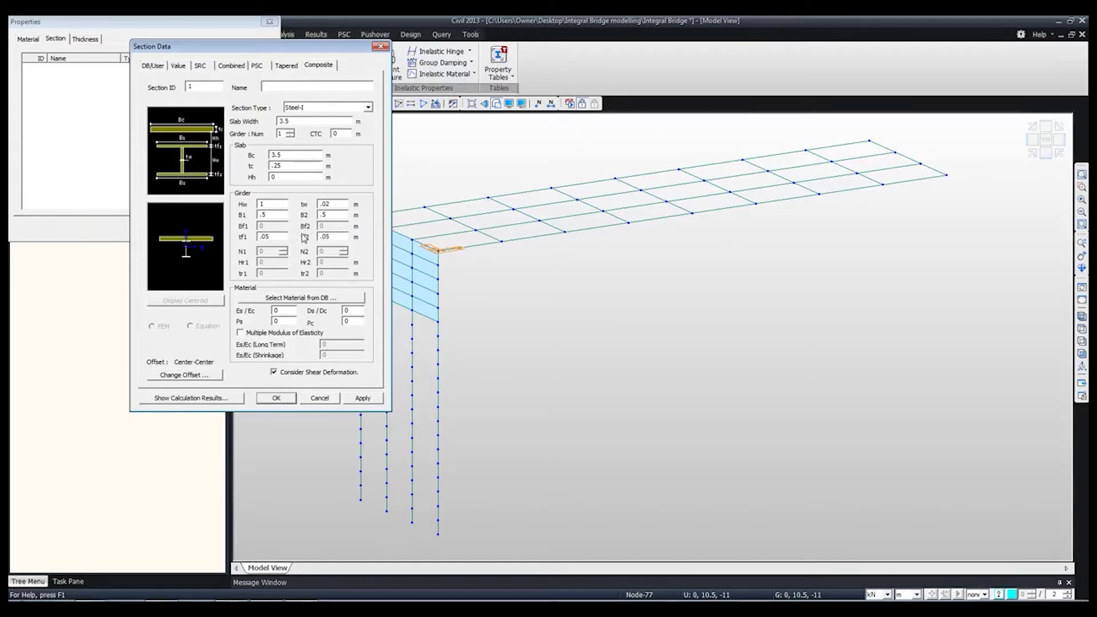
Step: Assign the section materials from the database: EN04(RC) concrete C35/45 and EN05(S) steel S355
click(312, 297)
drag(398, 296, 410, 175)
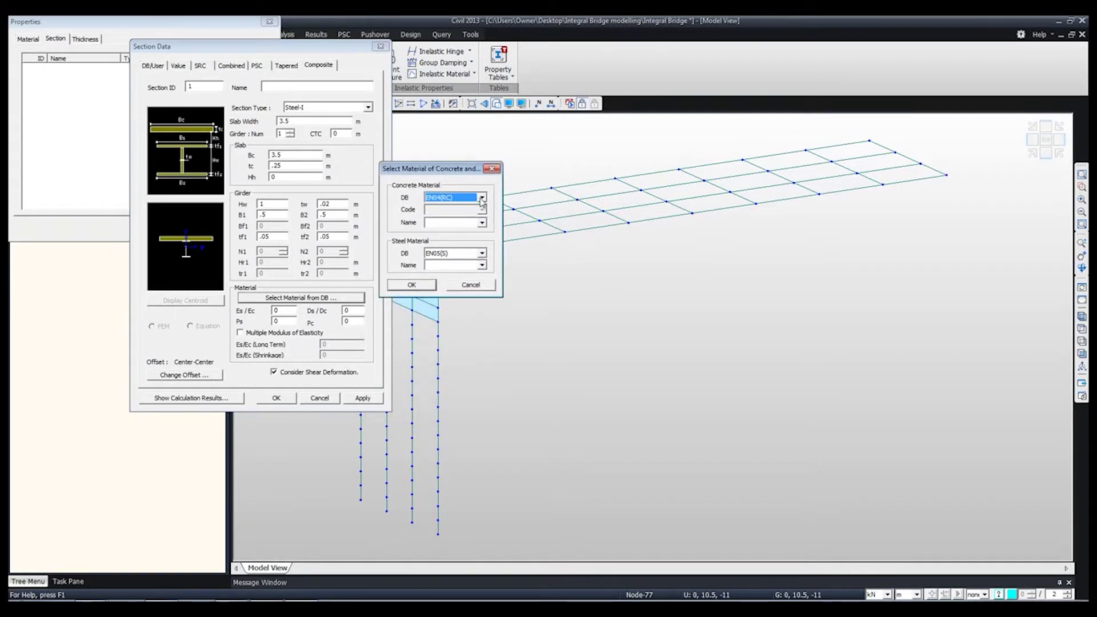
click(482, 222)
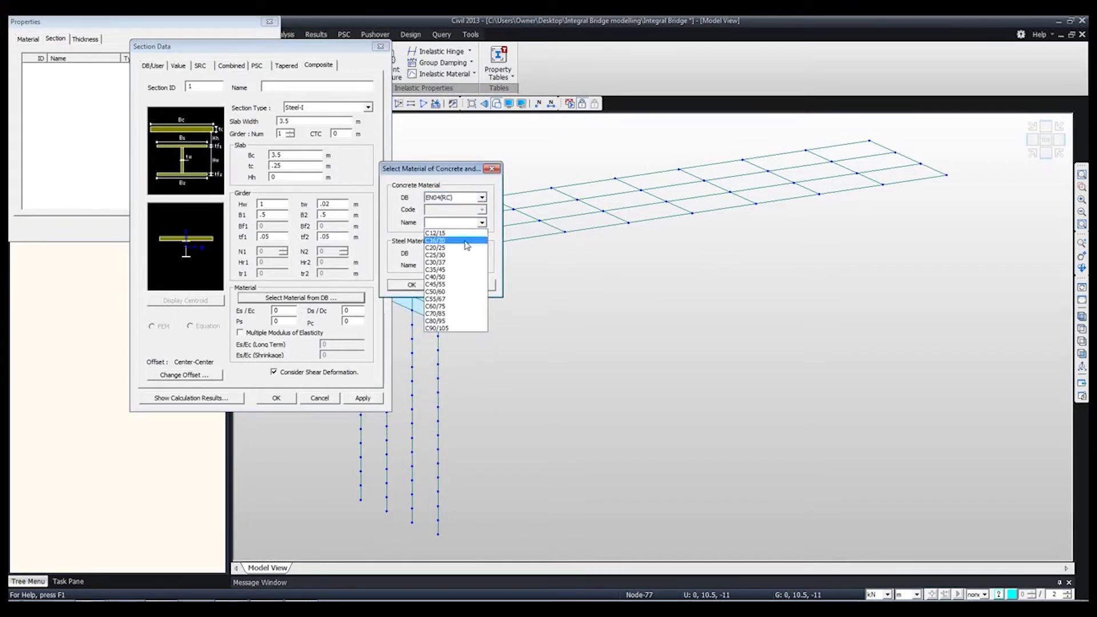
click(445, 270)
click(482, 265)
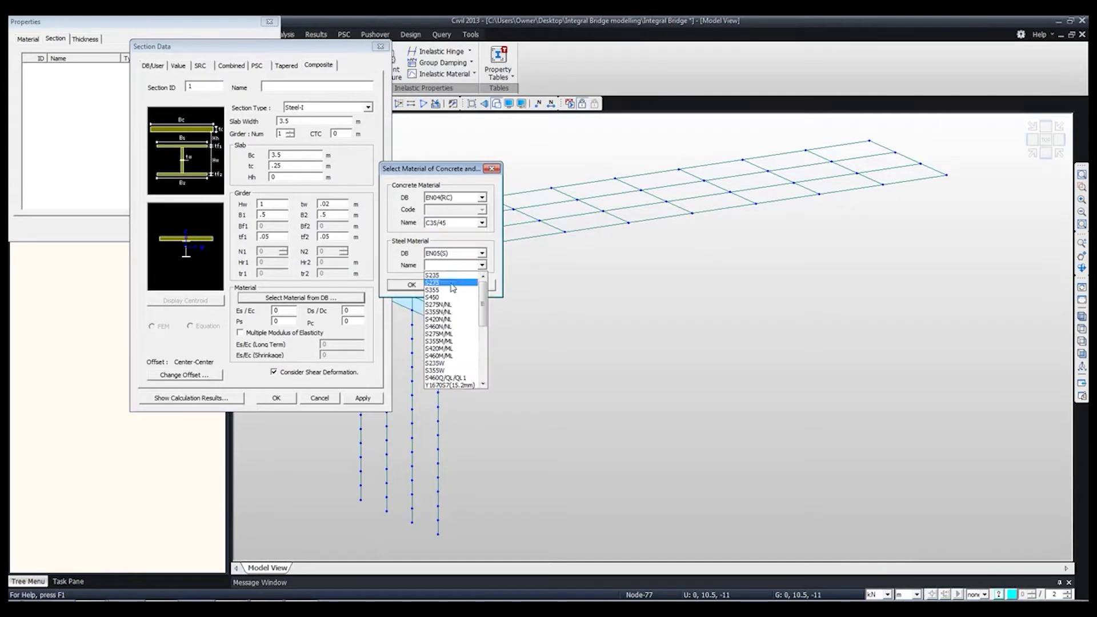
click(446, 290)
click(417, 285)
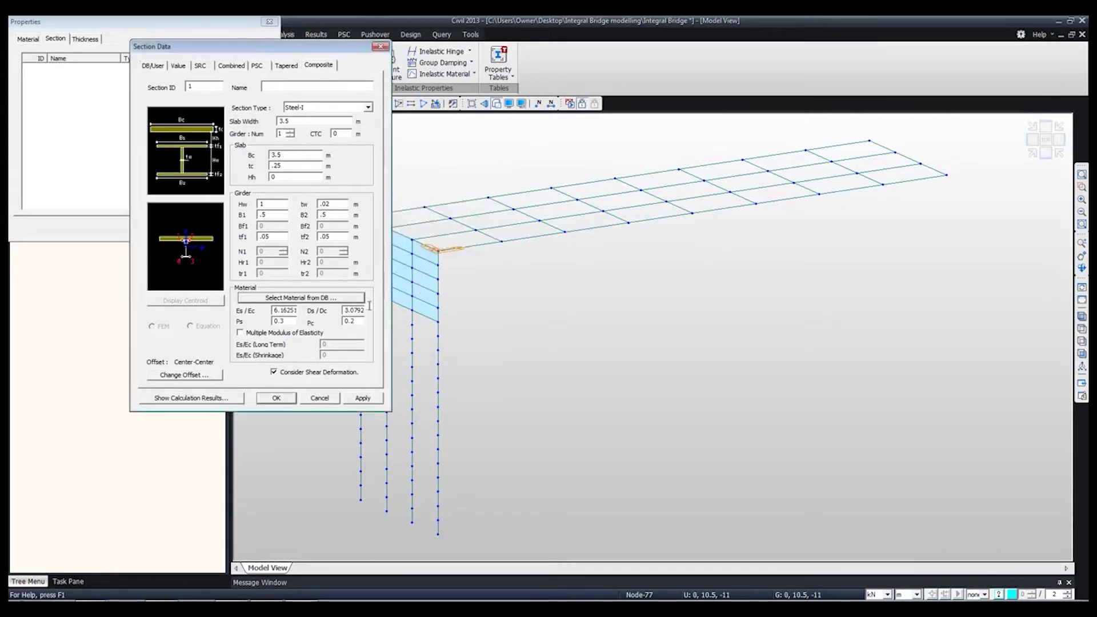
drag(273, 310, 307, 310)
click(285, 311)
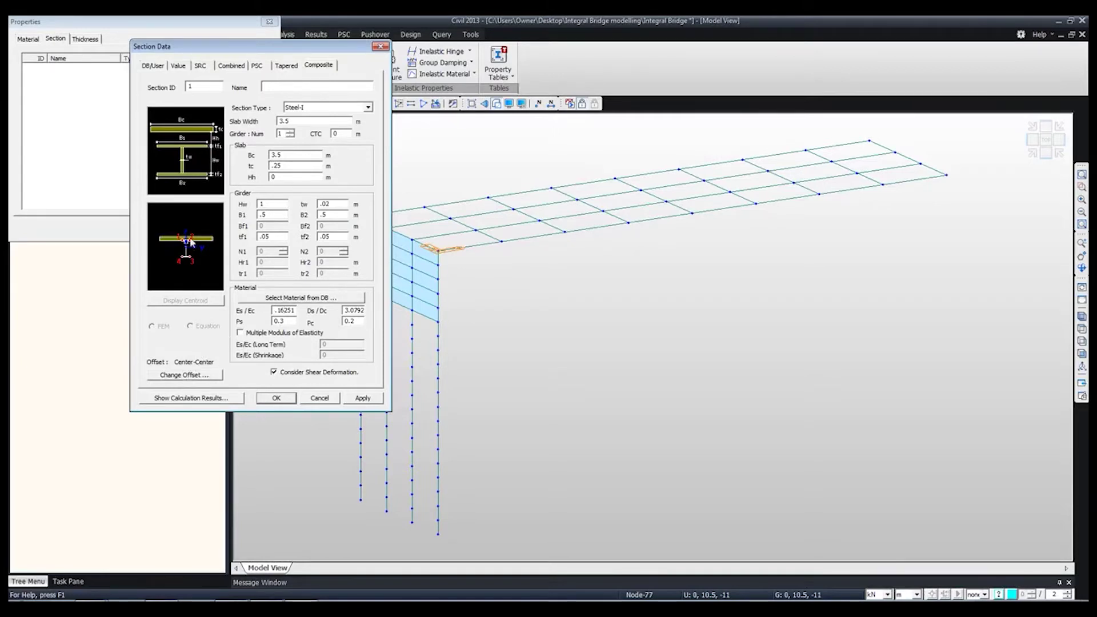
Step: Set the section offset to Center-Top and name the section "Midspan"
click(182, 376)
click(213, 202)
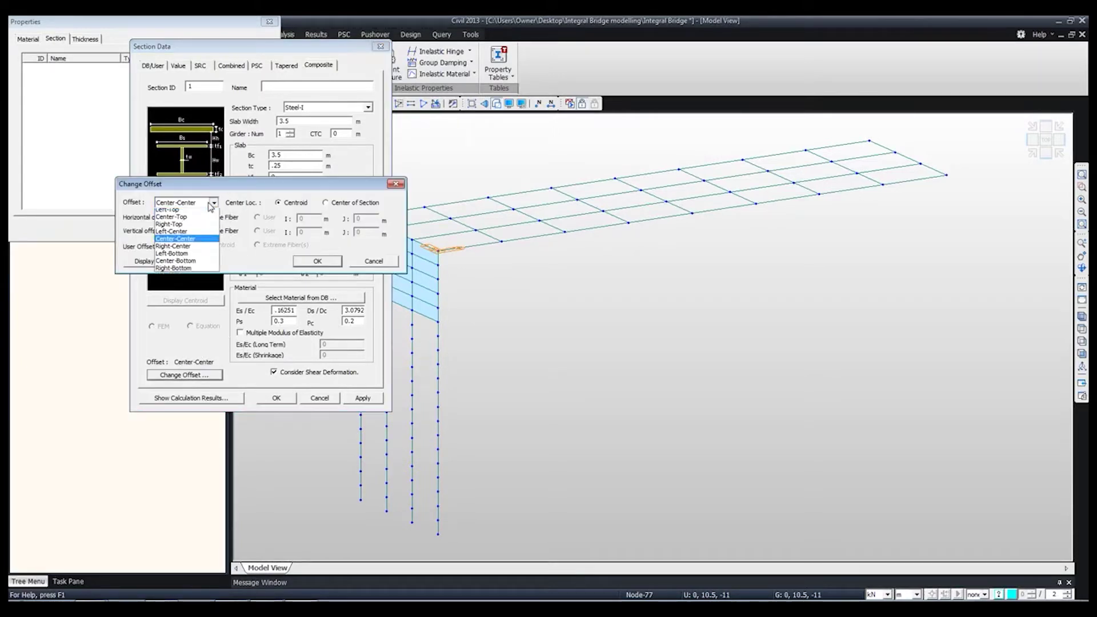
click(174, 214)
click(317, 261)
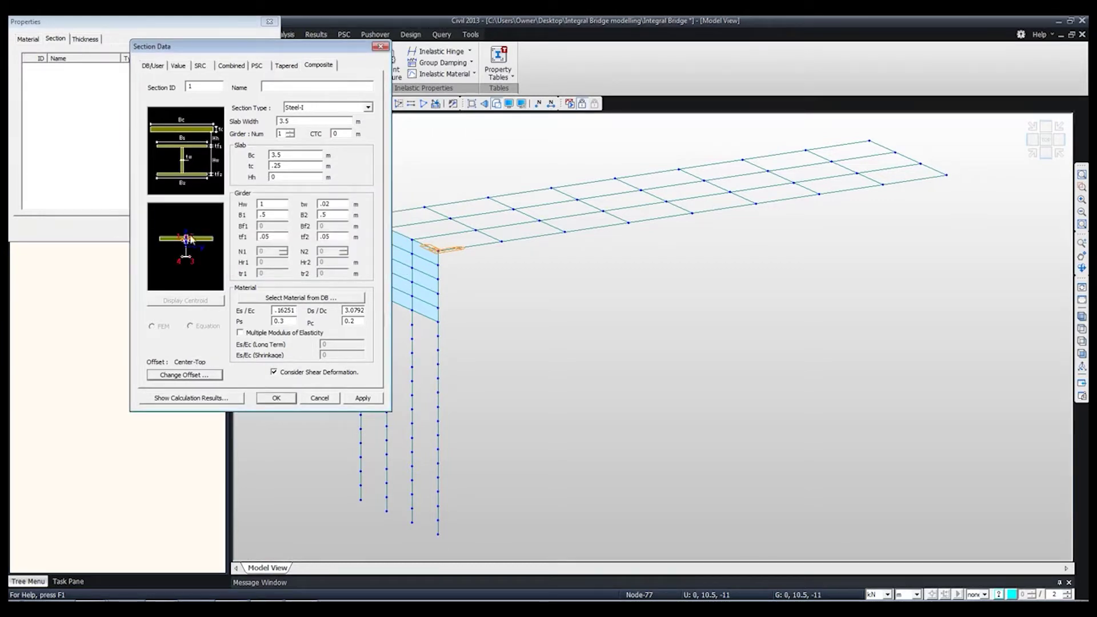
click(280, 87)
text(dspan)
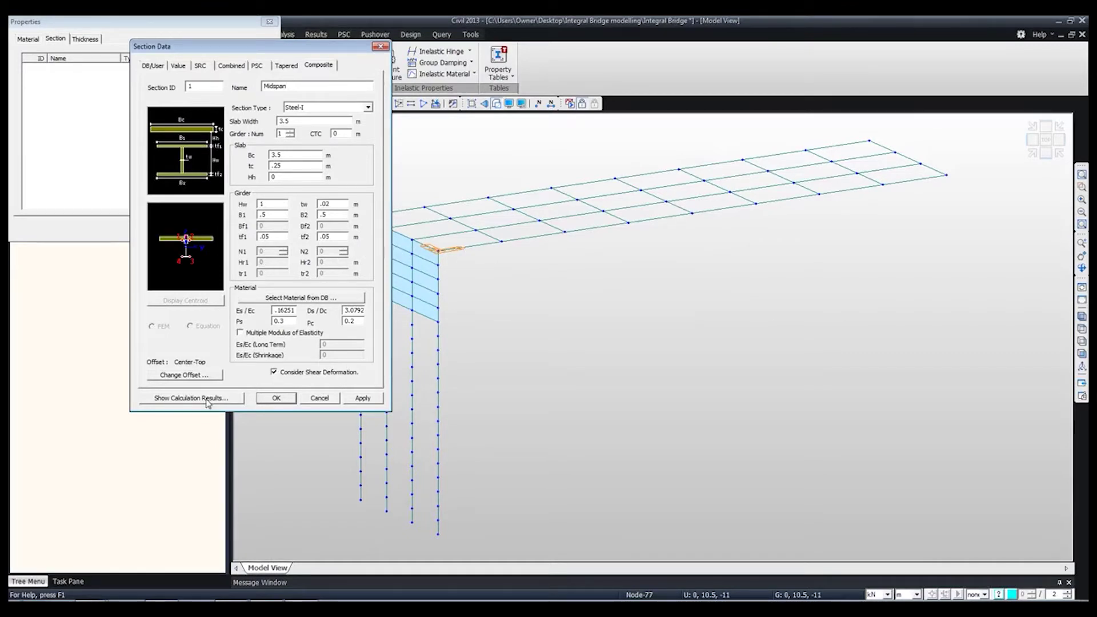
Step: Review the Midspan section's calculated properties before and after composite action and add the section to the list
click(207, 399)
drag(244, 85, 513, 84)
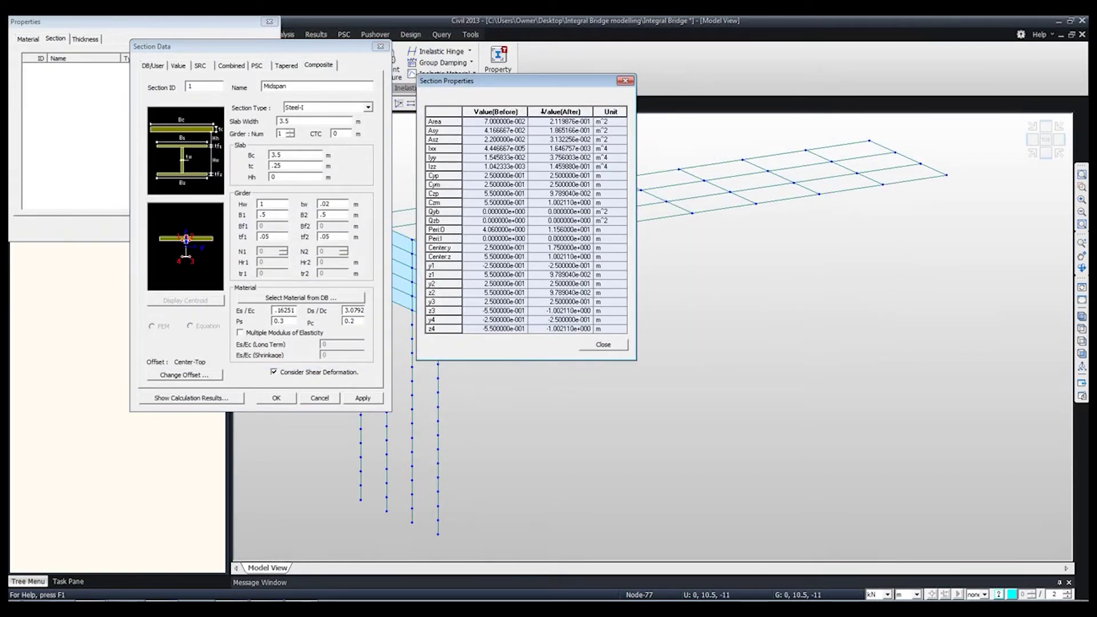
click(564, 112)
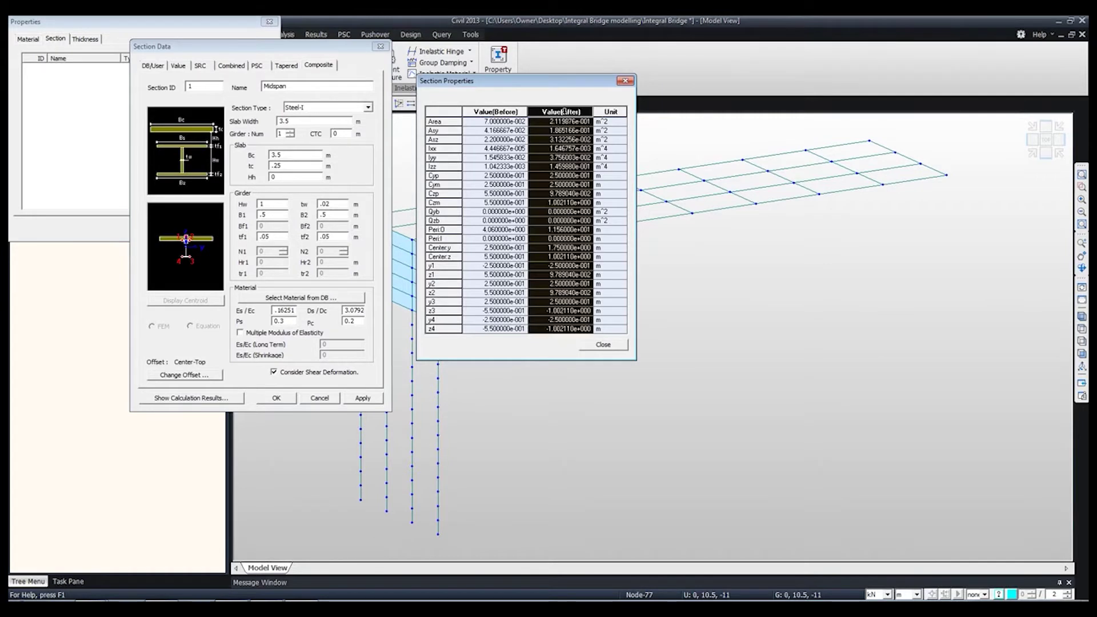
click(612, 344)
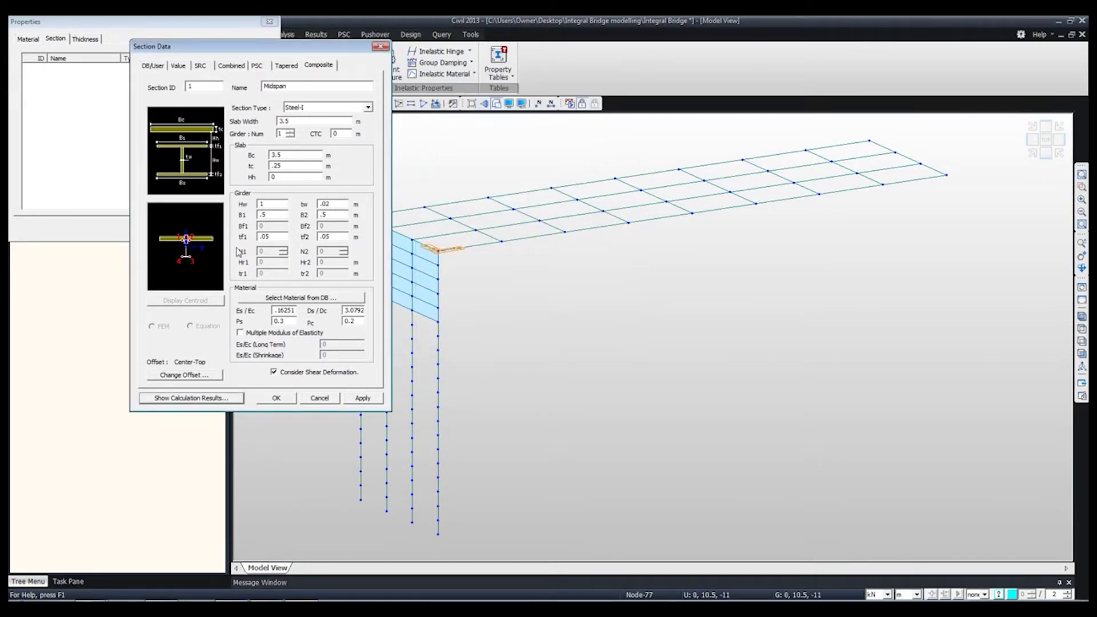
click(365, 399)
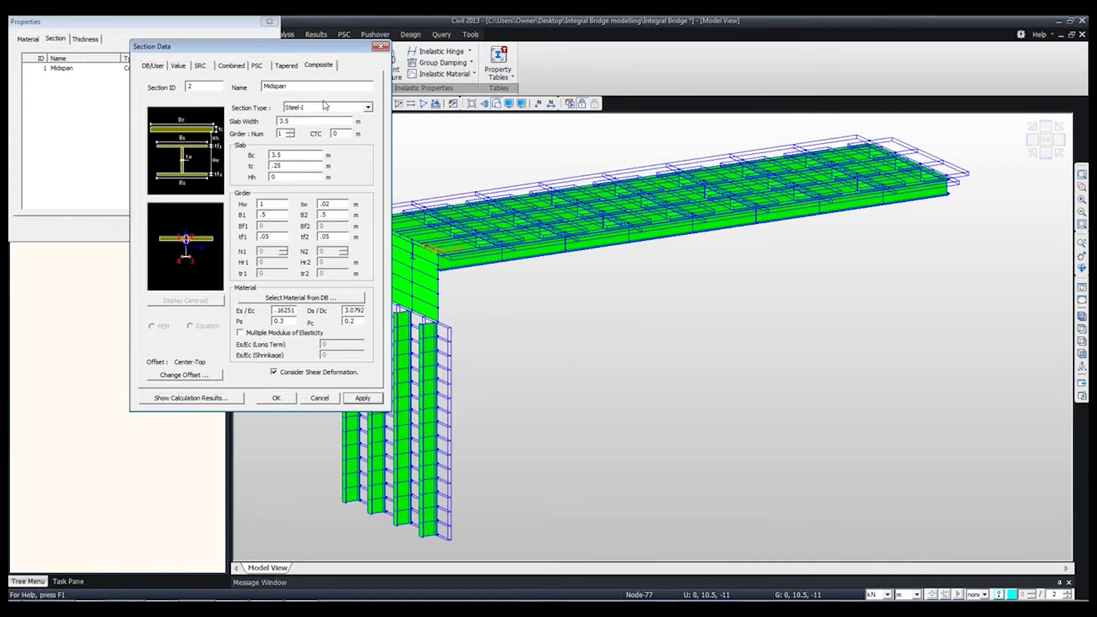
Step: Add a second composite section named "Near Abutment" with girder web height Hw set to 1.4 m
drag(292, 49, 257, 56)
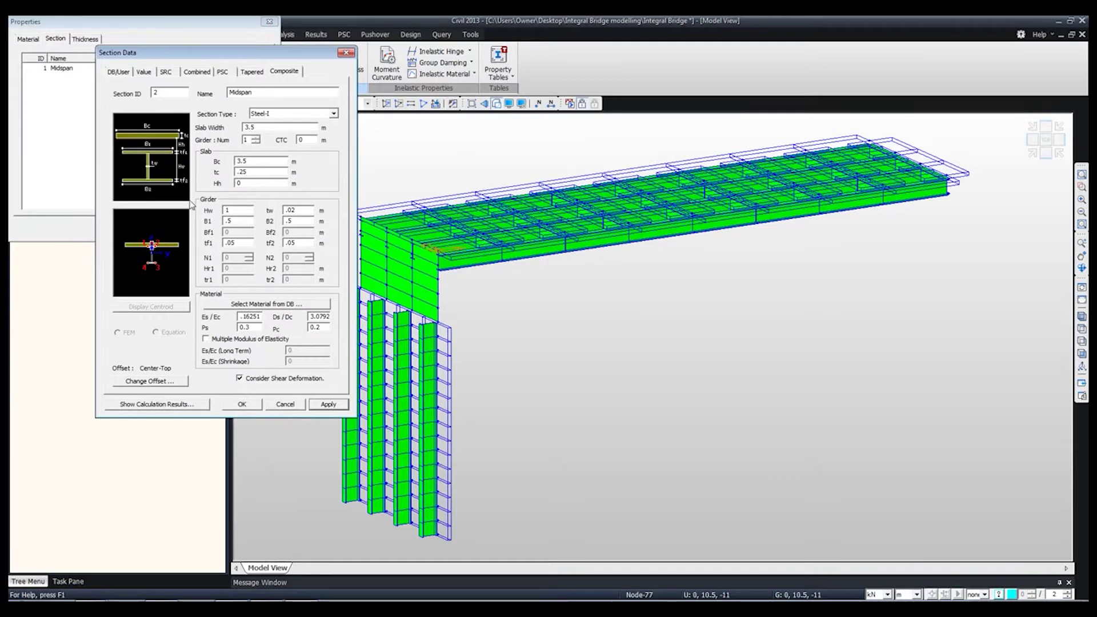
drag(179, 61, 335, 101)
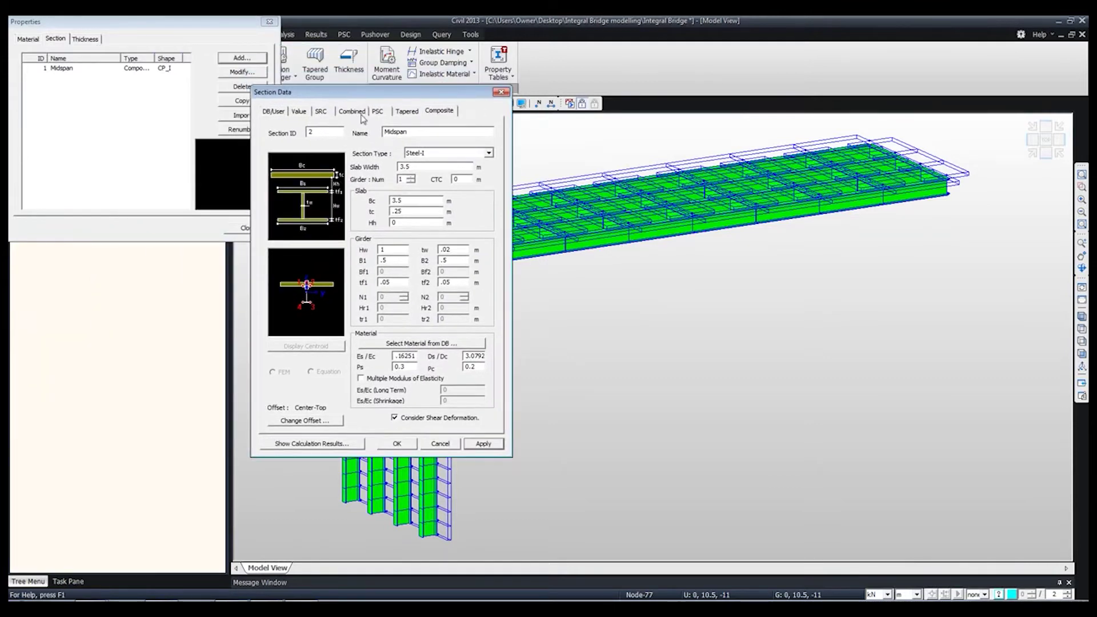
drag(424, 131, 381, 133)
text(Near Abutment)
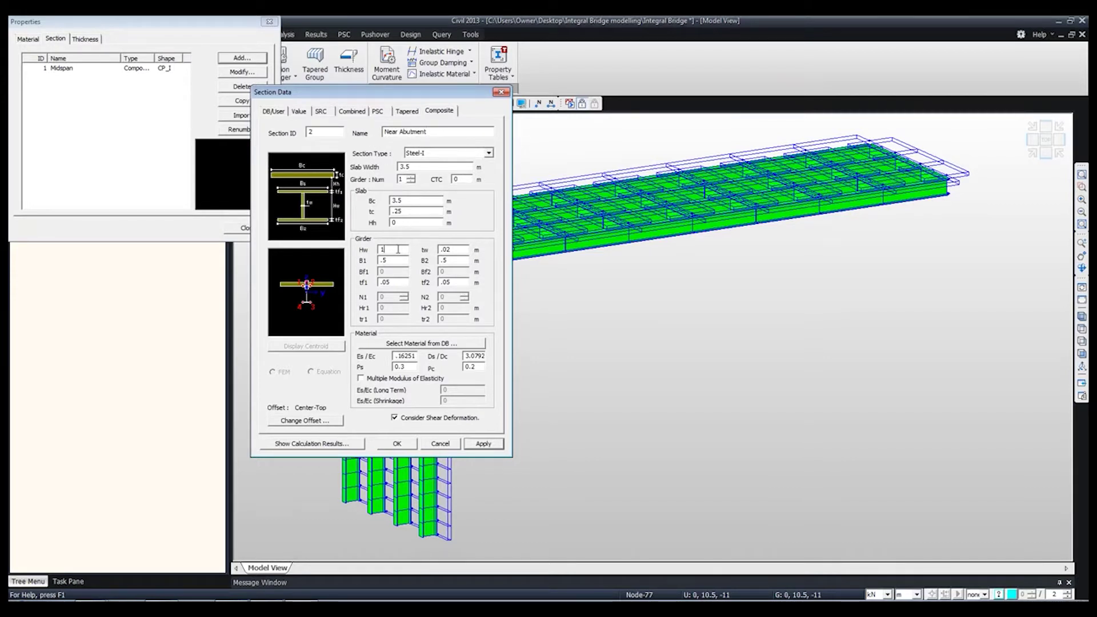
text(1.4)
click(479, 445)
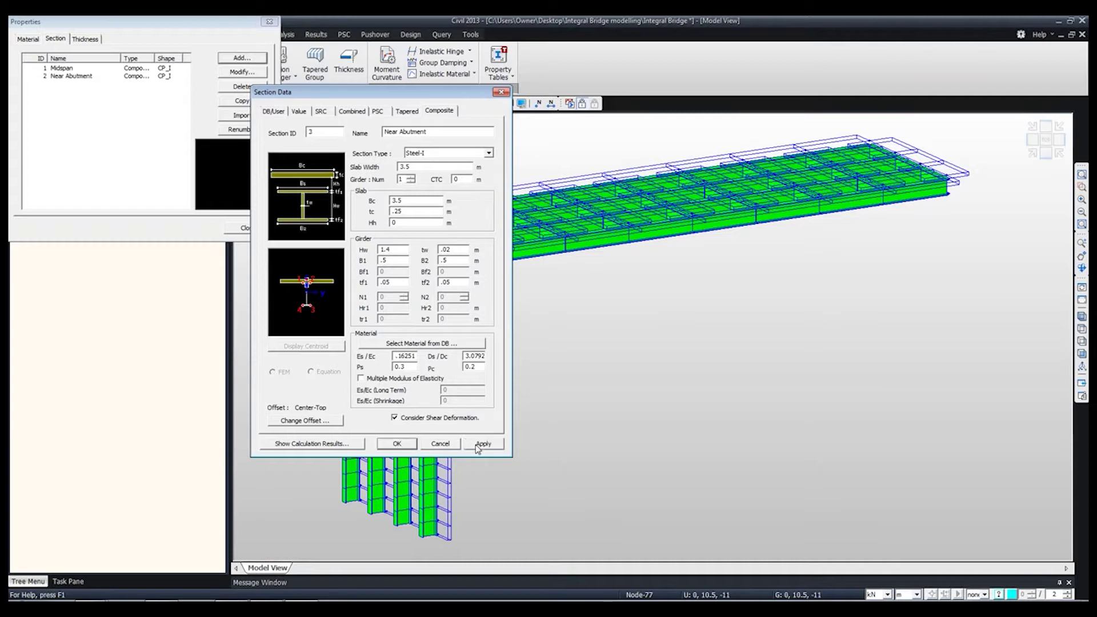
Step: Start a new database/user Channel section and name it "Cross Bracing"
click(280, 112)
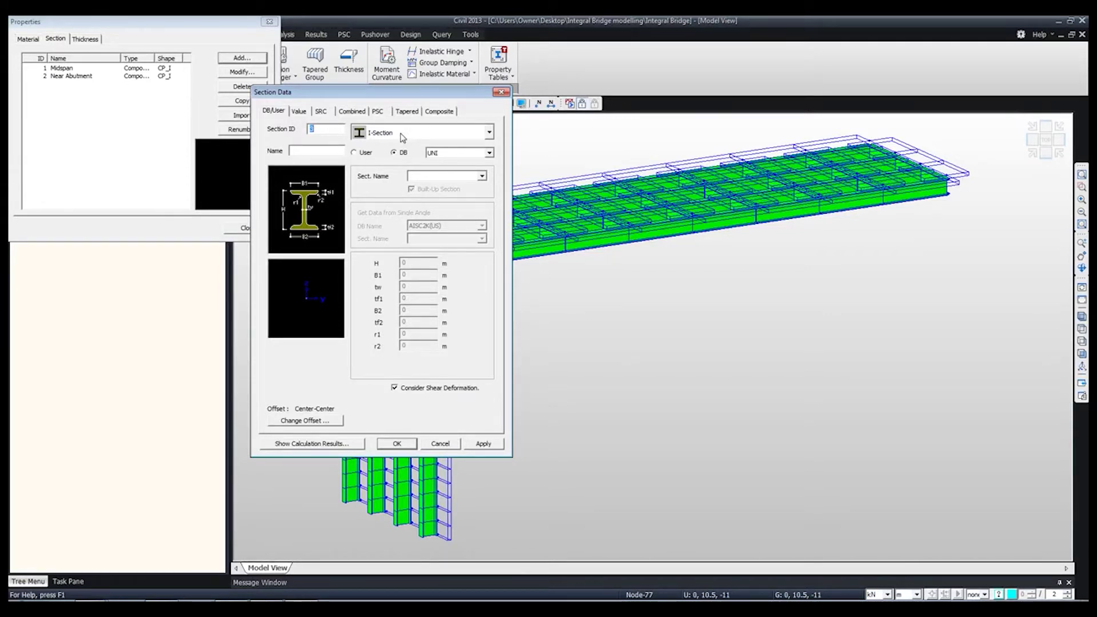
click(402, 136)
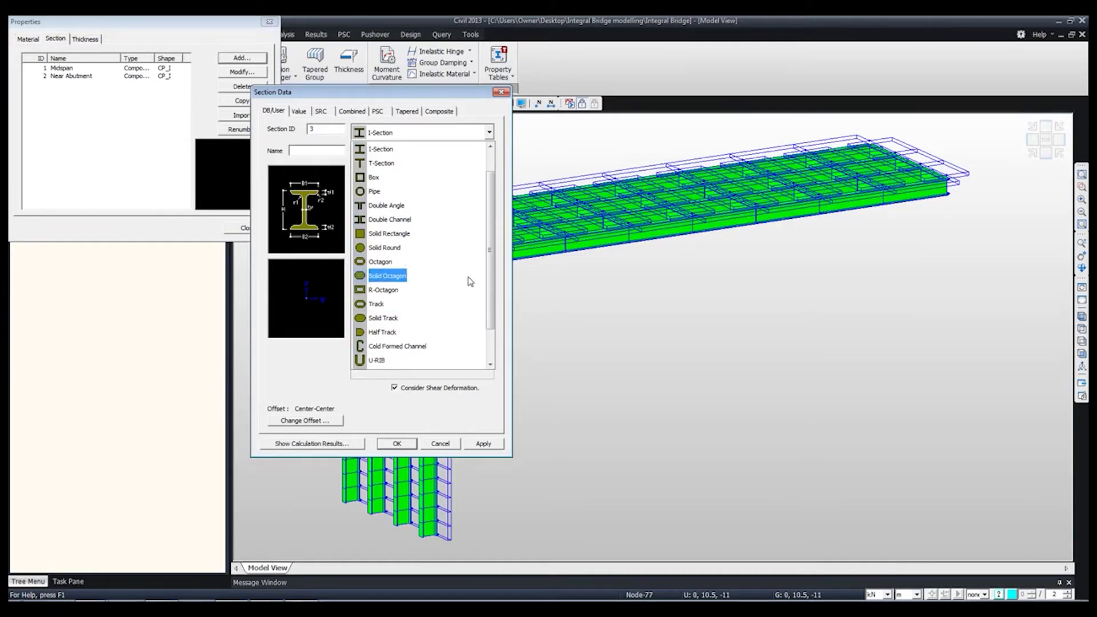
scroll(493, 267, up, 1)
click(404, 163)
click(330, 153)
text(Cross)
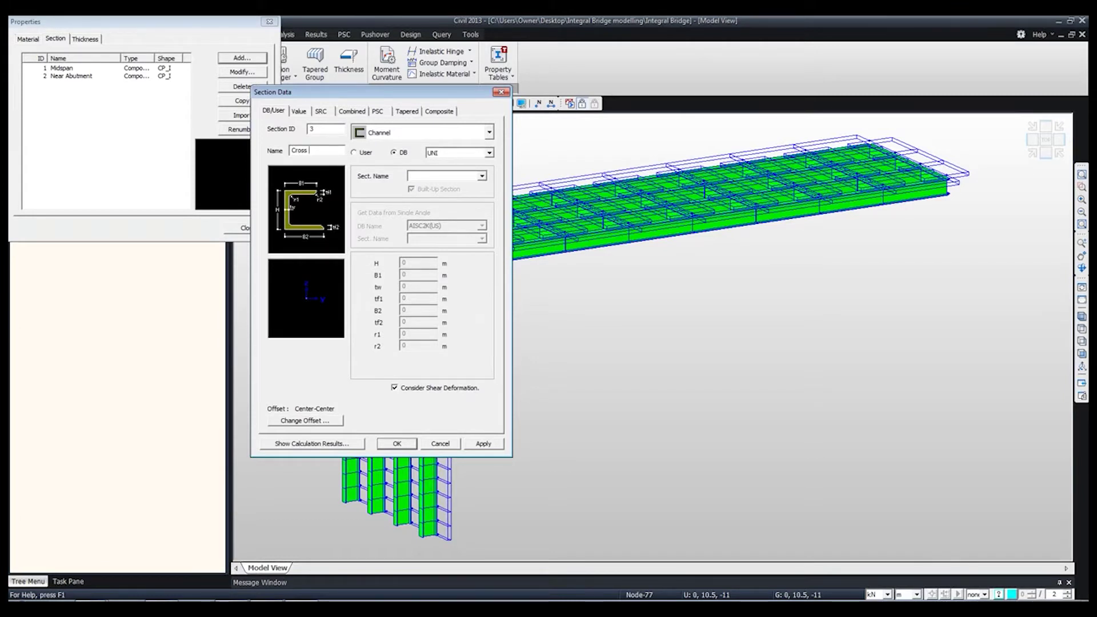
text( Bracing)
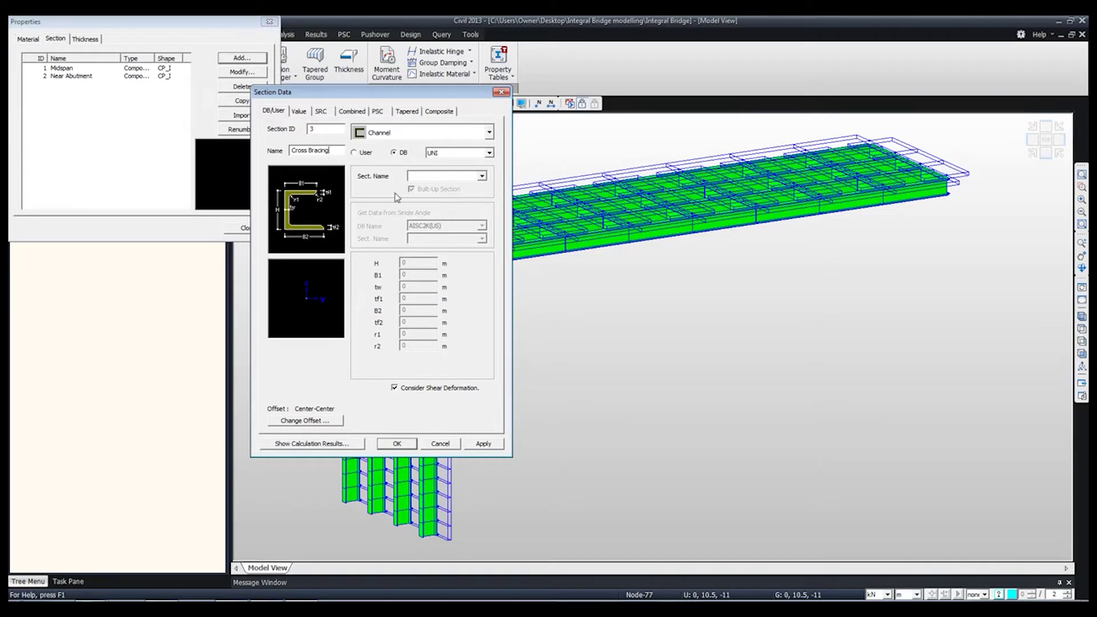
Step: Make the Cross Bracing section user-defined with H 0.5 m, B1 0.1 m, tw 0.01 m and tf1 0.01 m
click(355, 153)
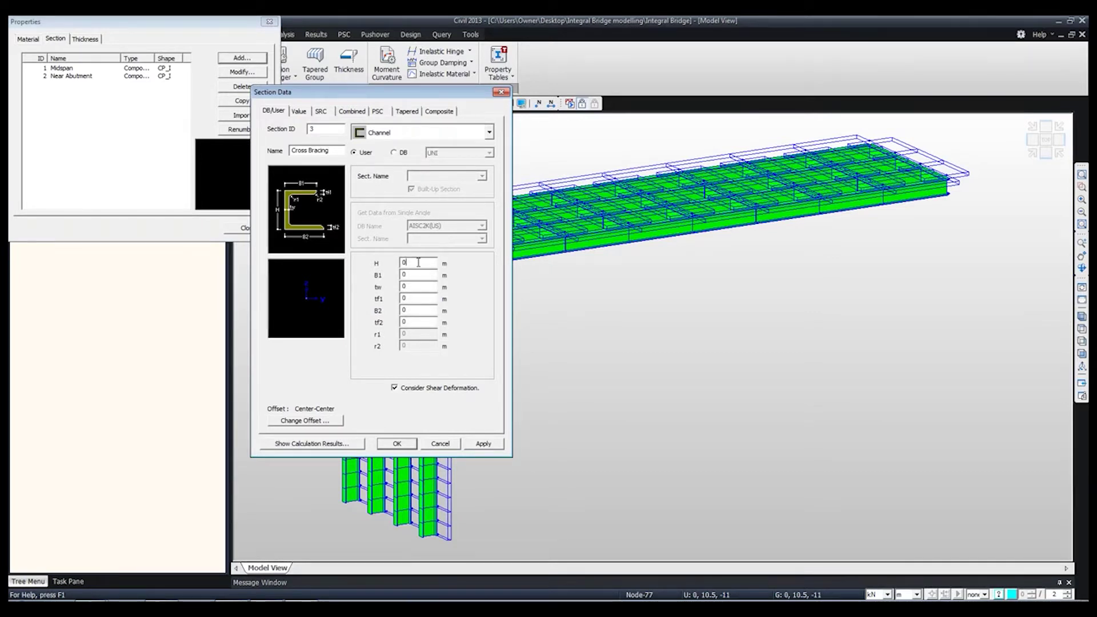
text(.5)
text(.0)
text(1)
text(.01)
double_click(404, 298)
text(.01)
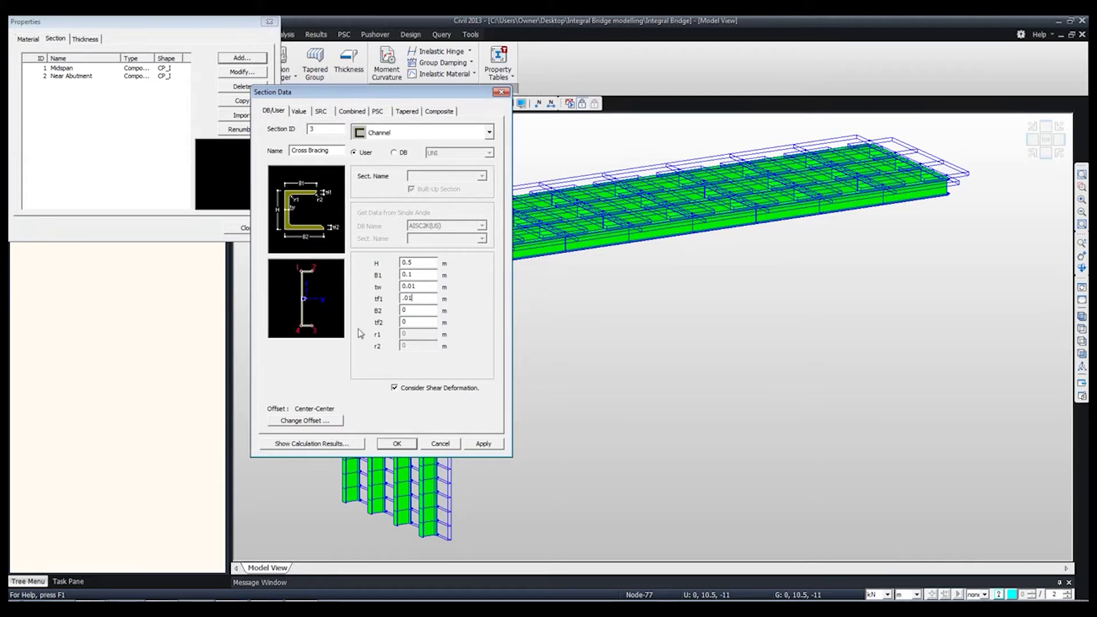
Step: Set the Cross Bracing offset to Center-Top with a user vertical offset of 0.7 m referenced to the extreme fiber, and add the section
click(320, 421)
click(334, 248)
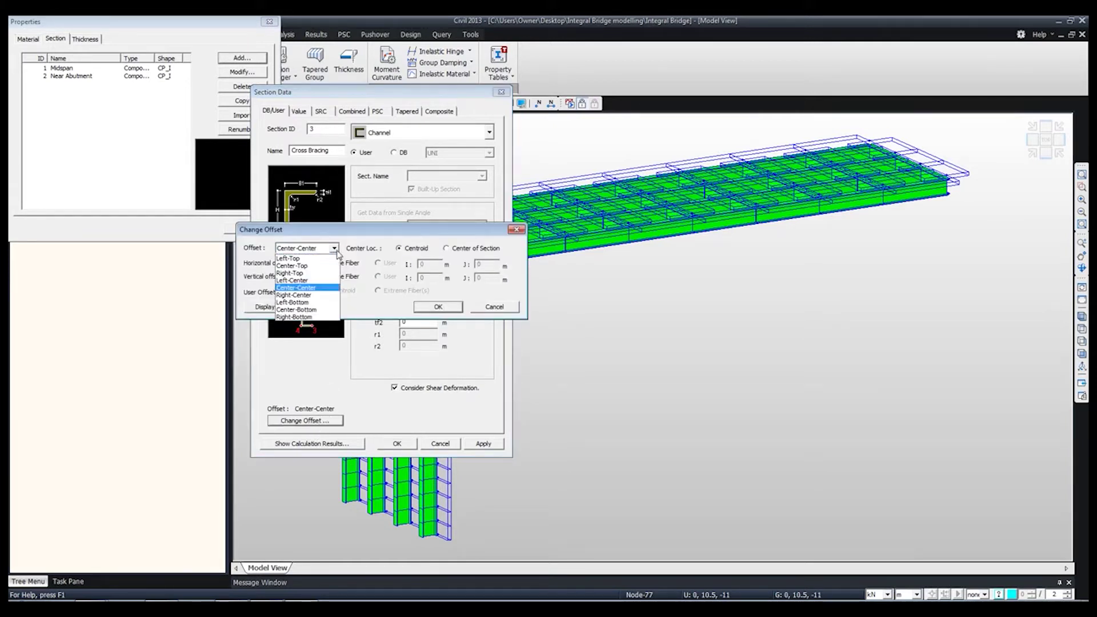
click(309, 271)
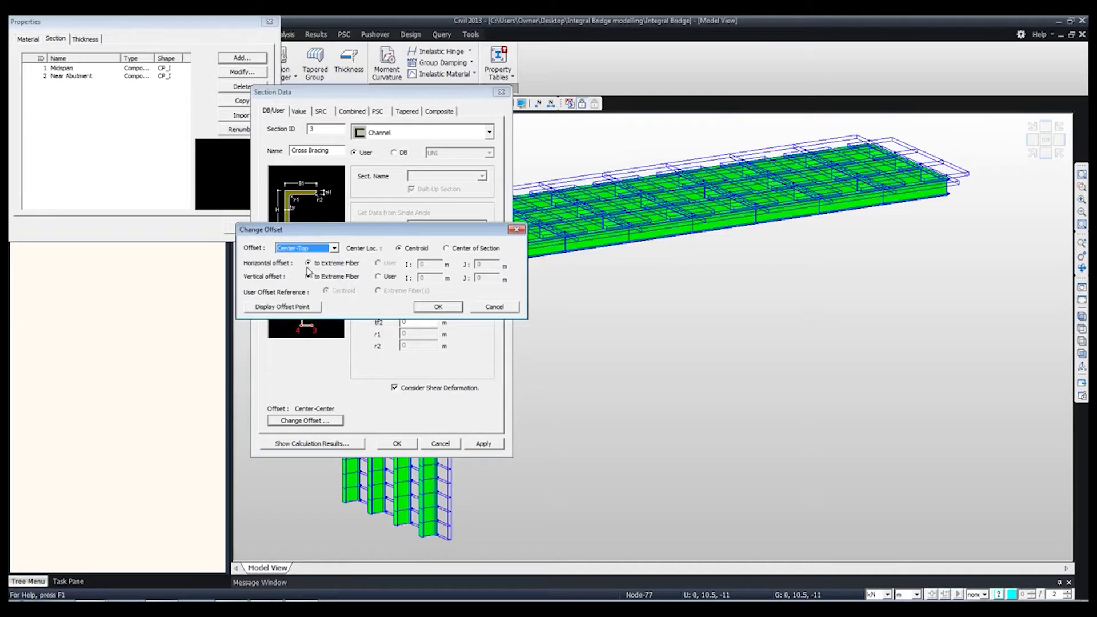
click(387, 280)
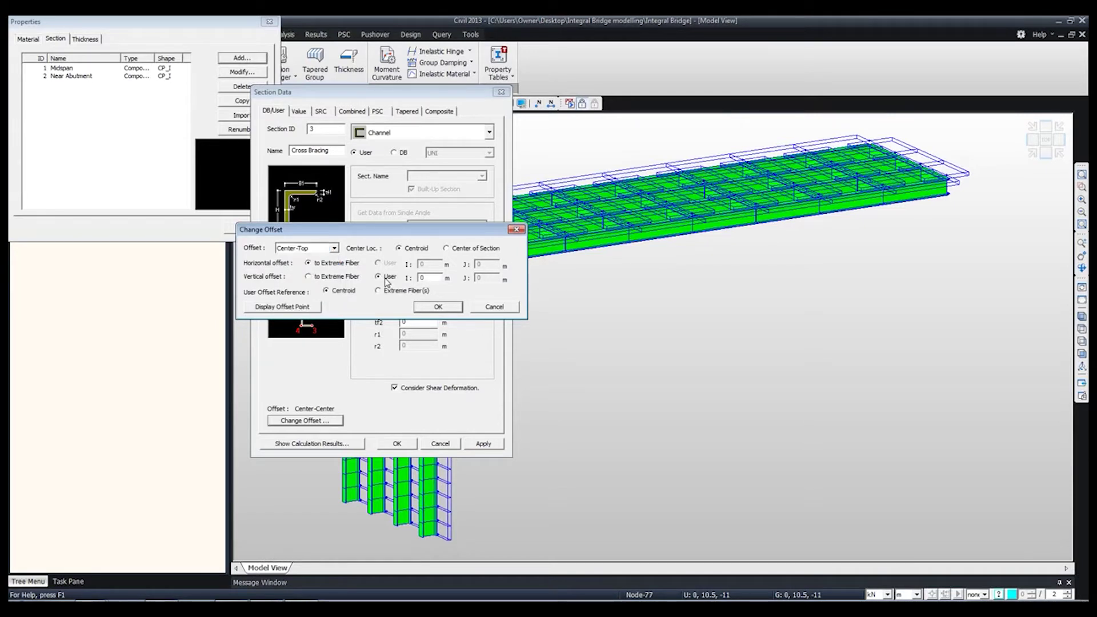
click(409, 292)
click(443, 309)
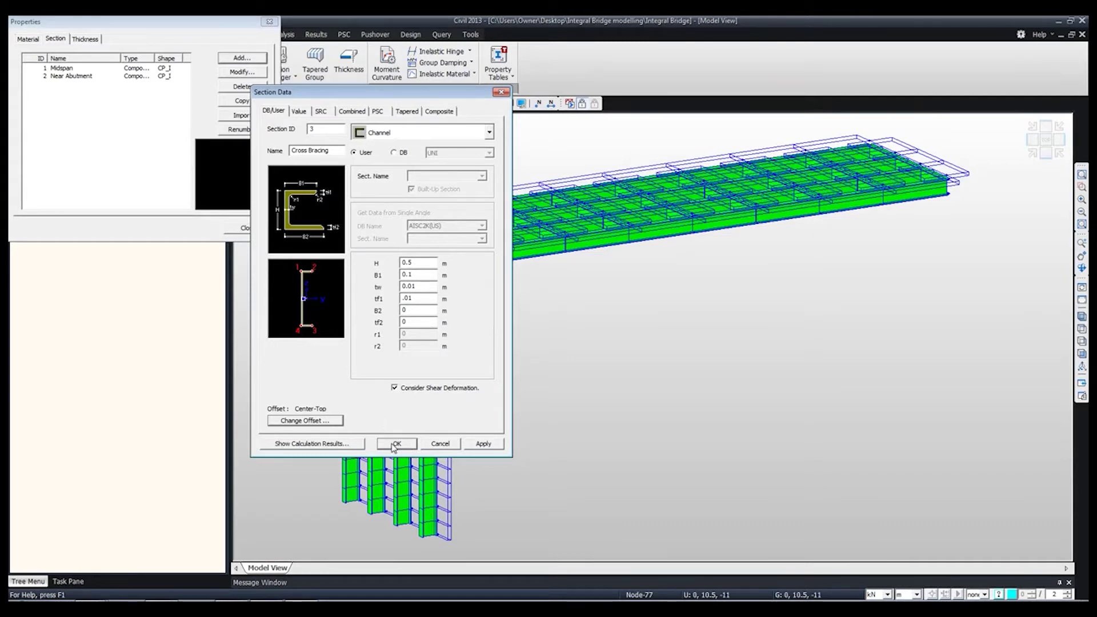
click(480, 444)
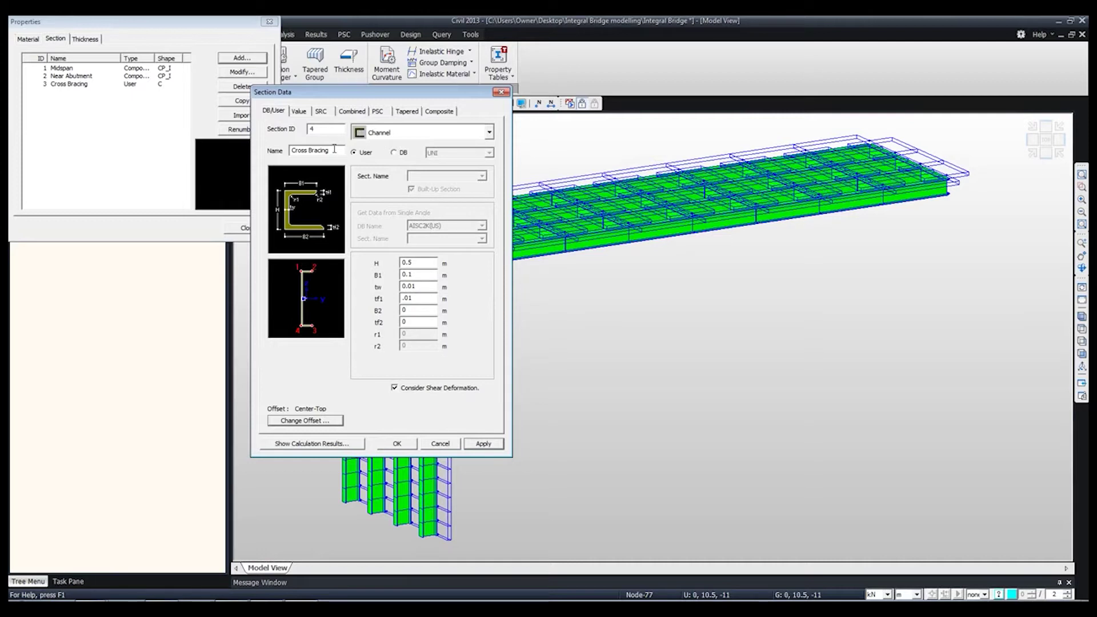
Step: Define a section named "Pile" as a Solid Round with diameter D of 1 m
mouse_move(292, 150)
mouse_down()
mouse_move(332, 150)
mouse_move(277, 150)
mouse_up()
text(Pile)
click(362, 144)
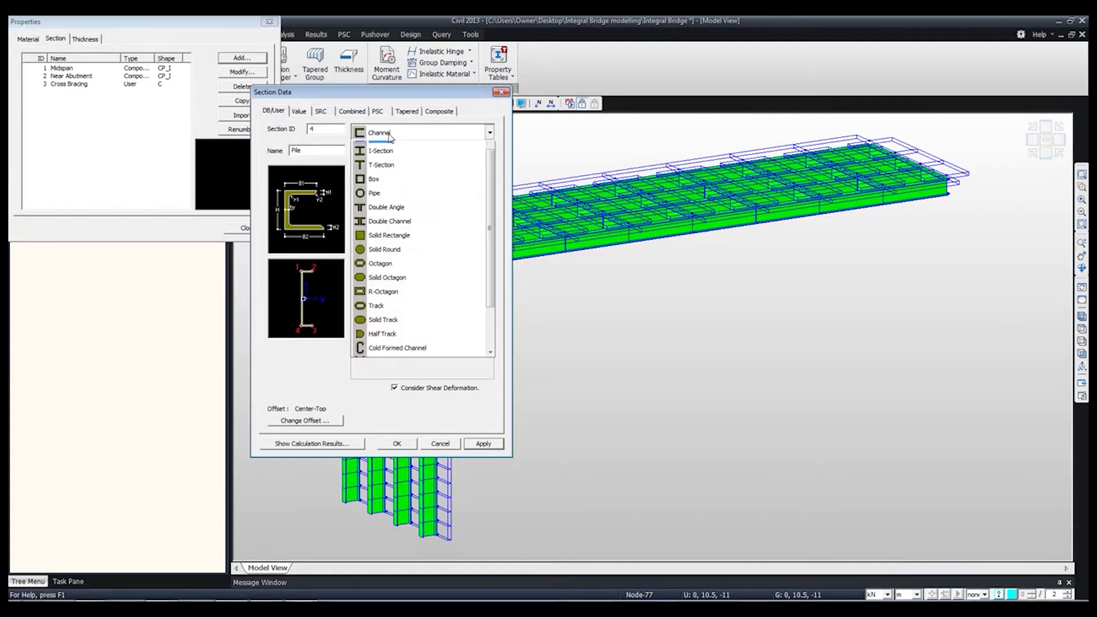
click(396, 266)
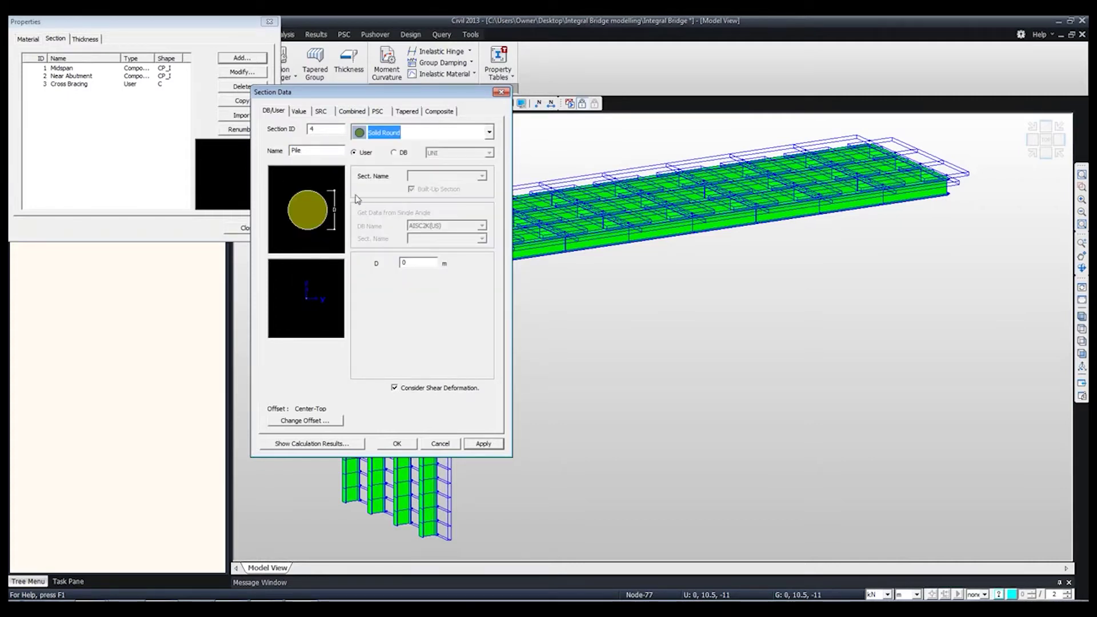
double_click(413, 264)
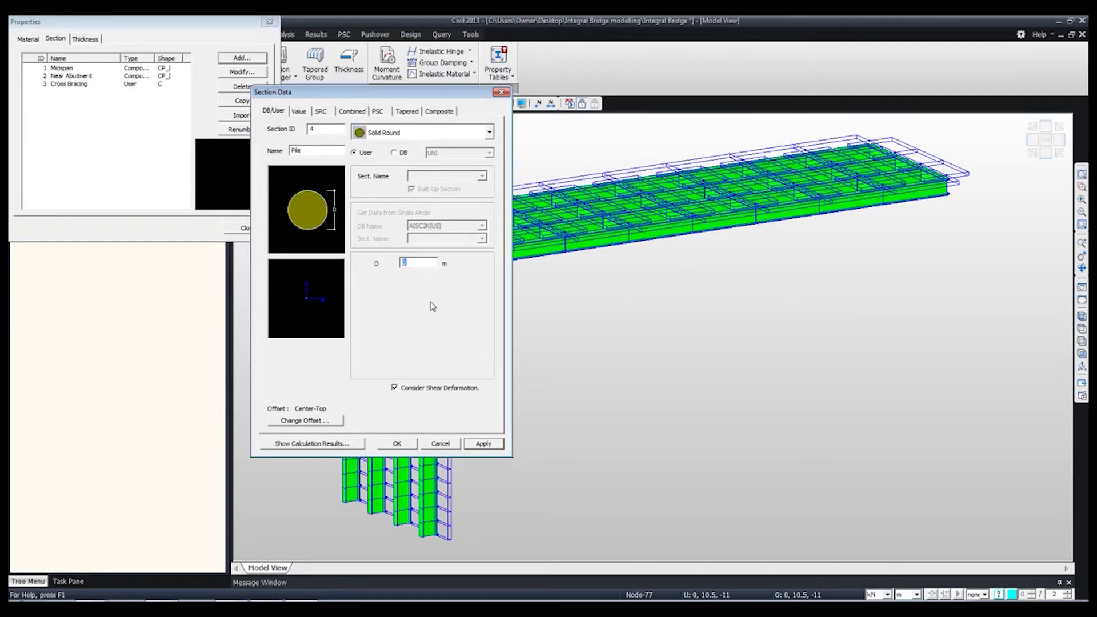
text(1)
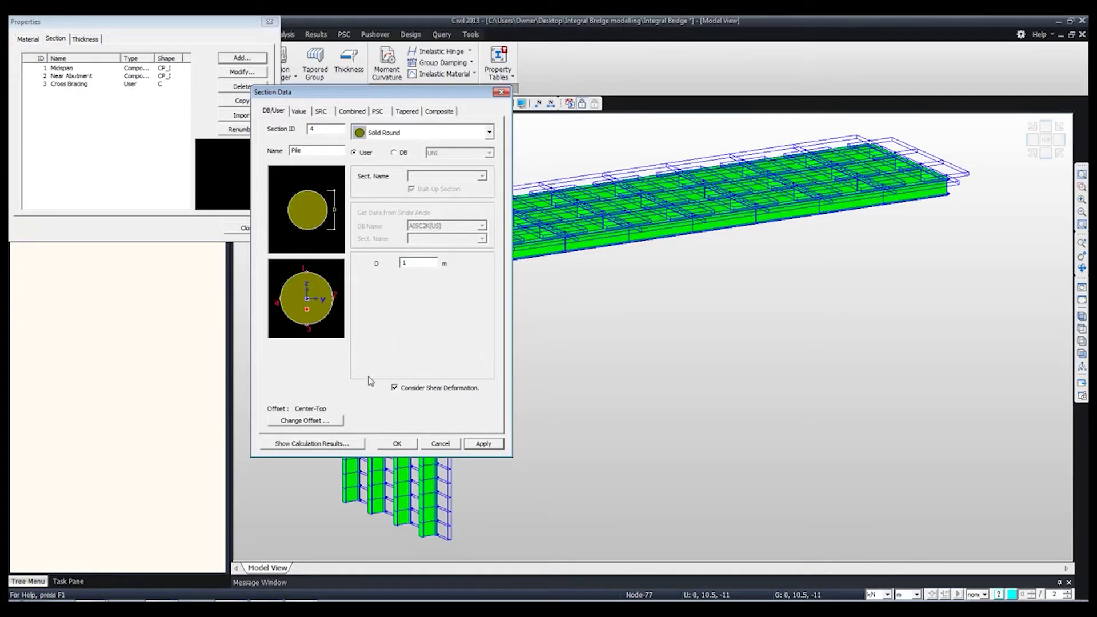
Step: Set the Pile section's offset to Center-Center and add the section to the list
click(315, 423)
click(320, 249)
click(302, 288)
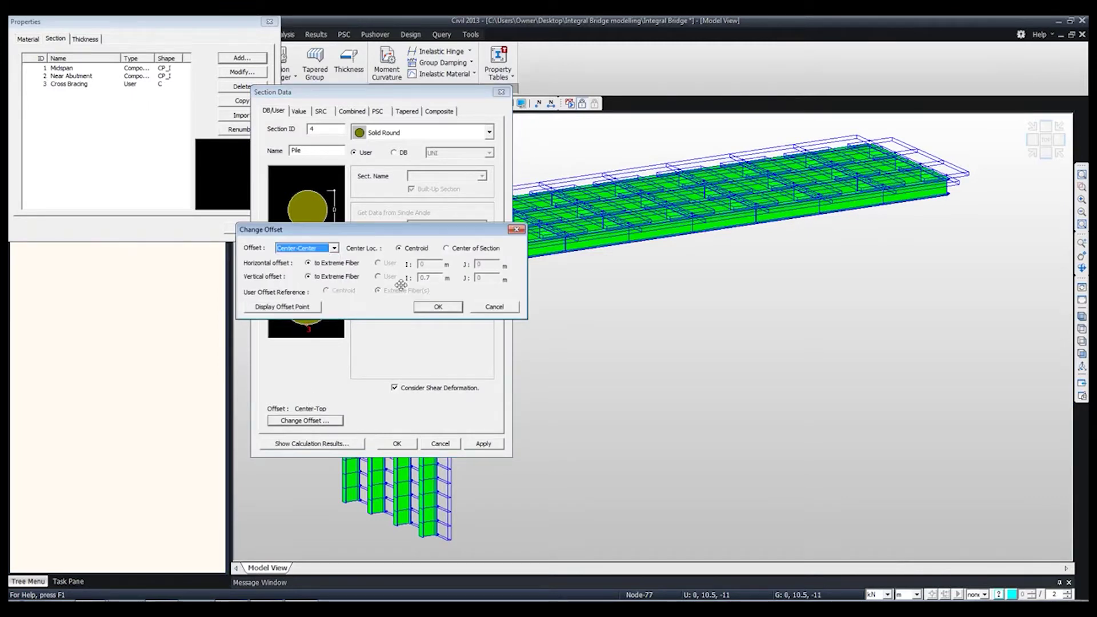
click(438, 307)
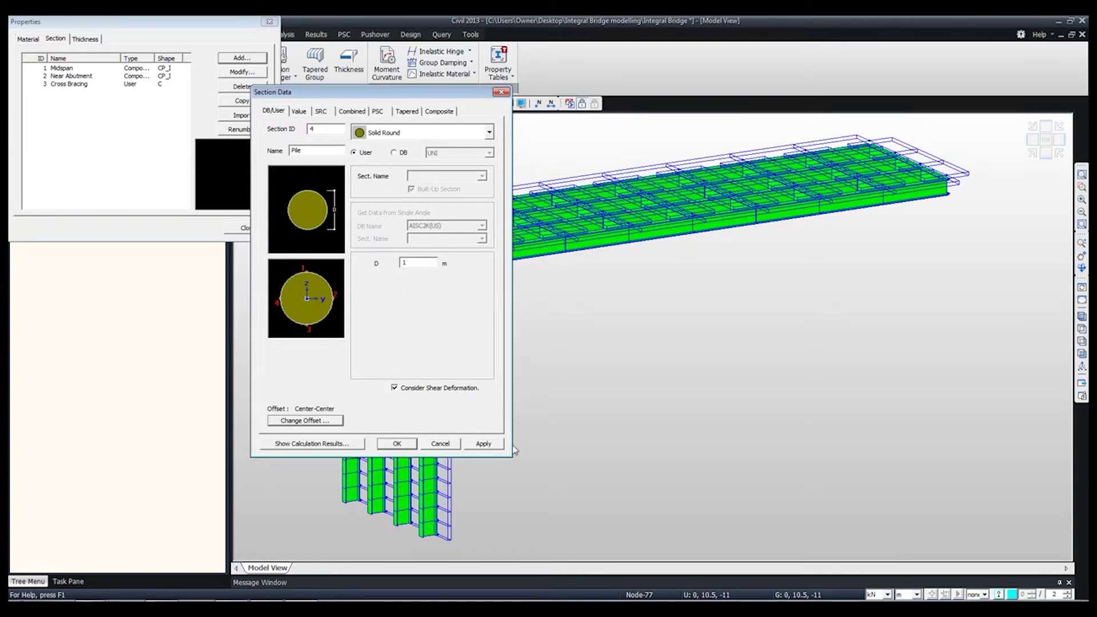
click(489, 448)
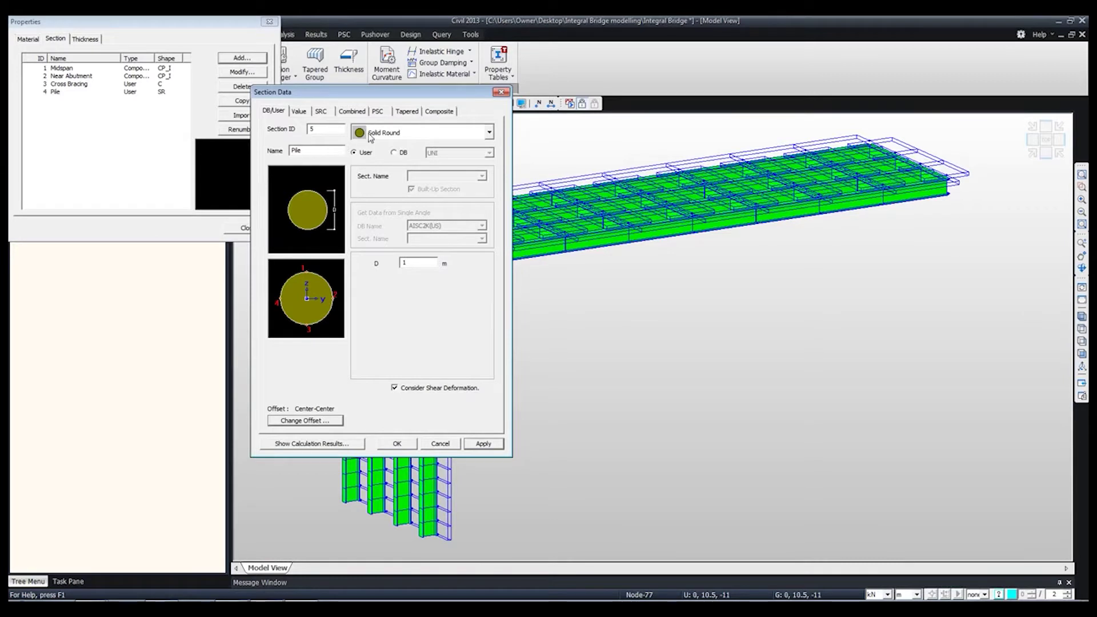
Step: Start a value-type Solid Rectangle section and name it "Dummy Transverse"
click(295, 112)
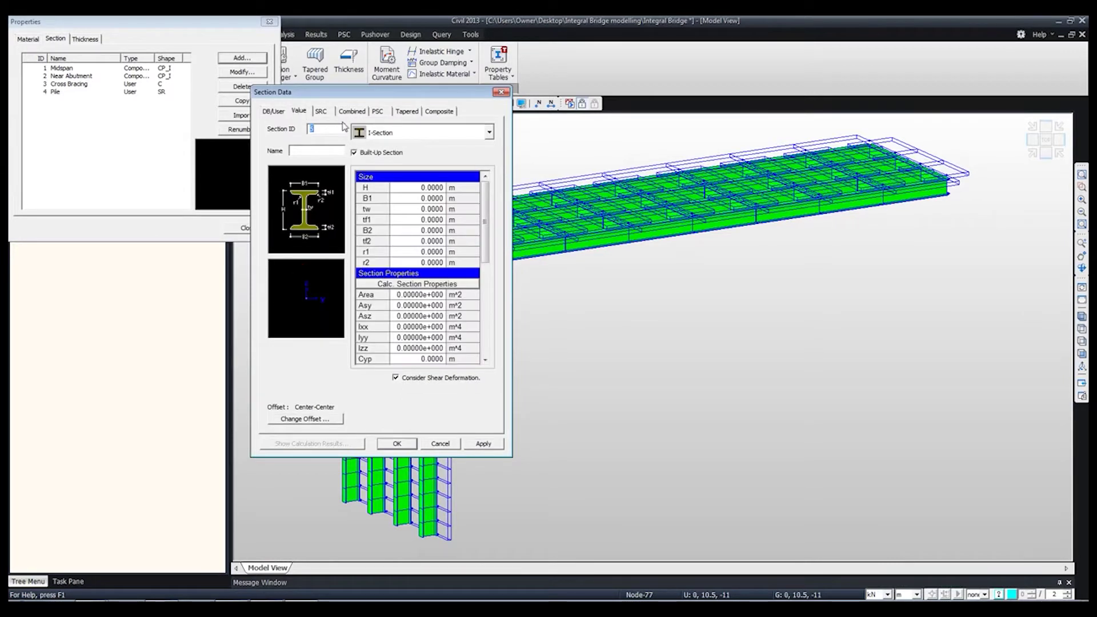
click(391, 134)
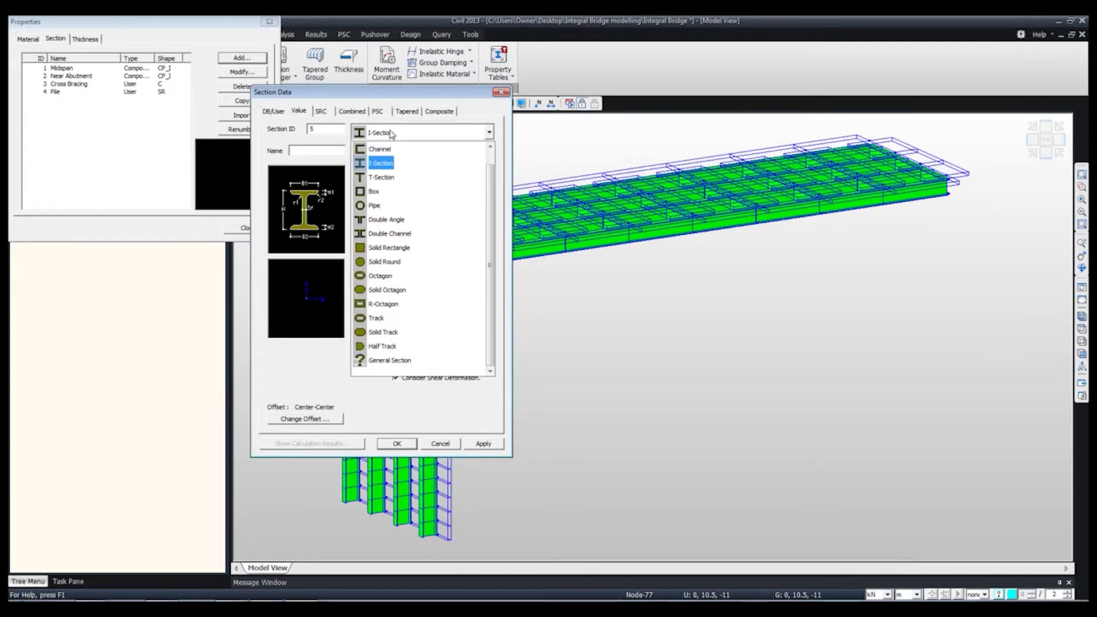
click(388, 247)
click(323, 152)
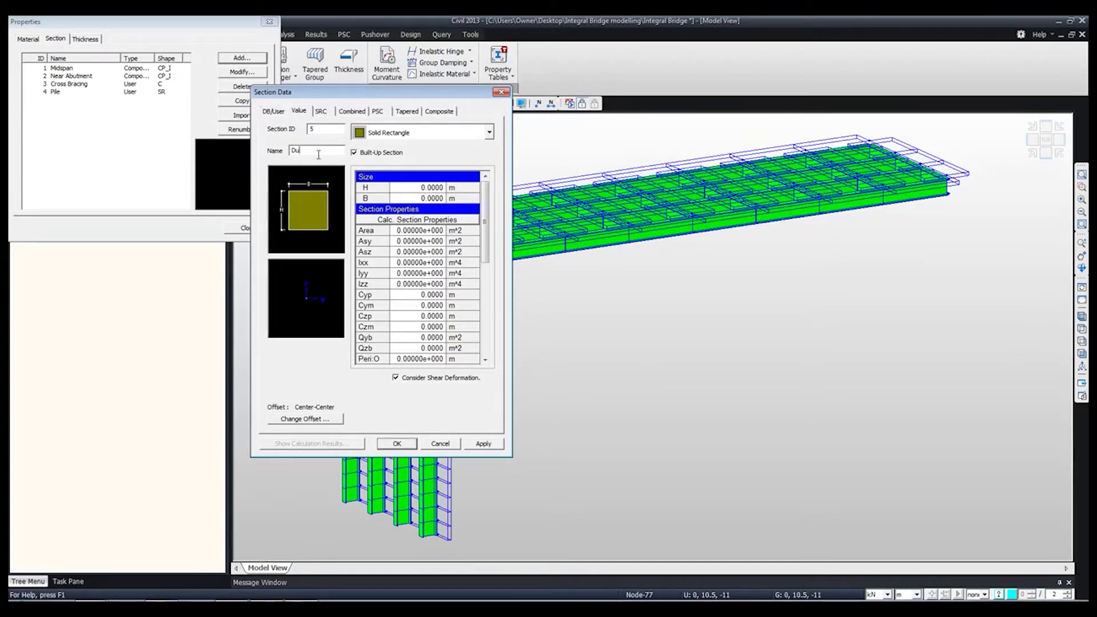
text(mm)
key(BackSpace)
key(BackSpace)
key(BackSpace)
text(Transverse)
Step: Set the Dummy Transverse size to H 0.25 m and B 1.6 m and calculate its section properties
click(432, 192)
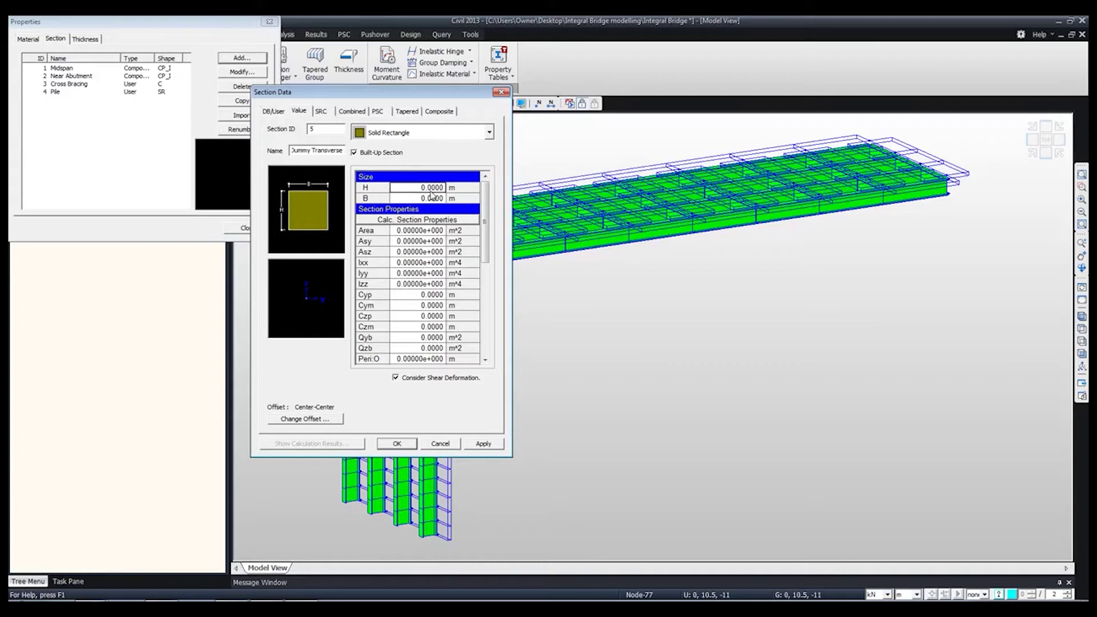
text(25)
click(432, 198)
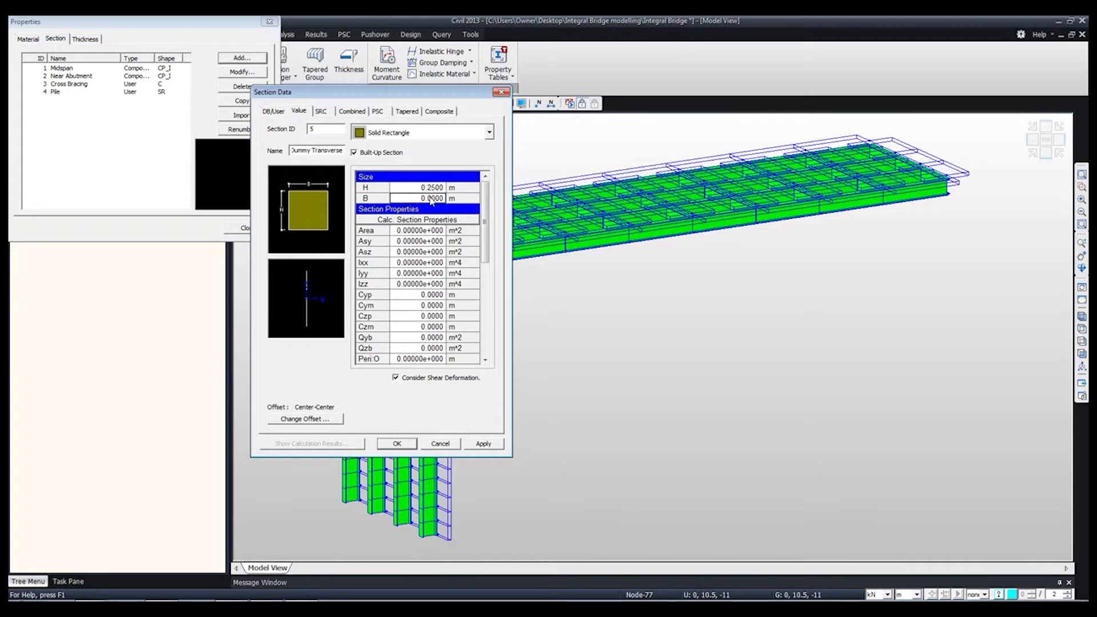
text(1)
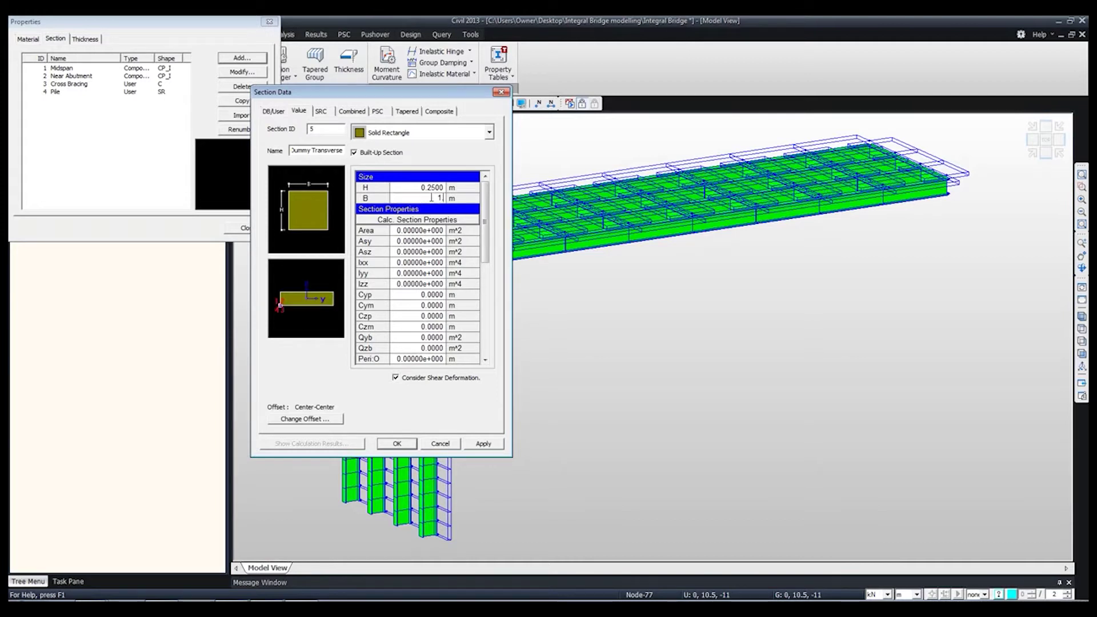
text(.6)
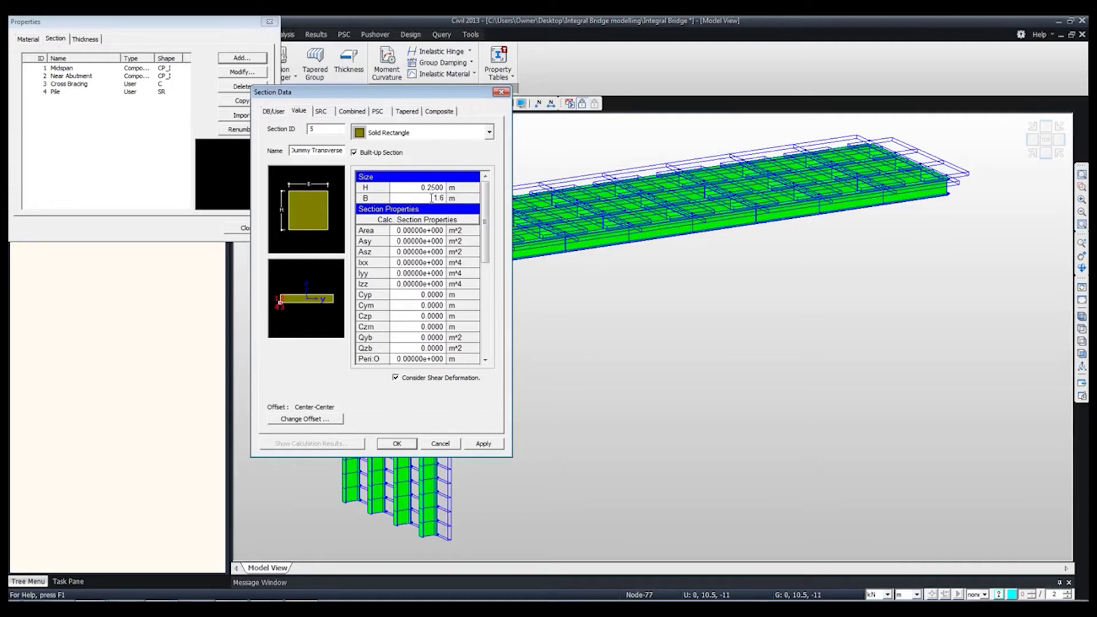
click(388, 222)
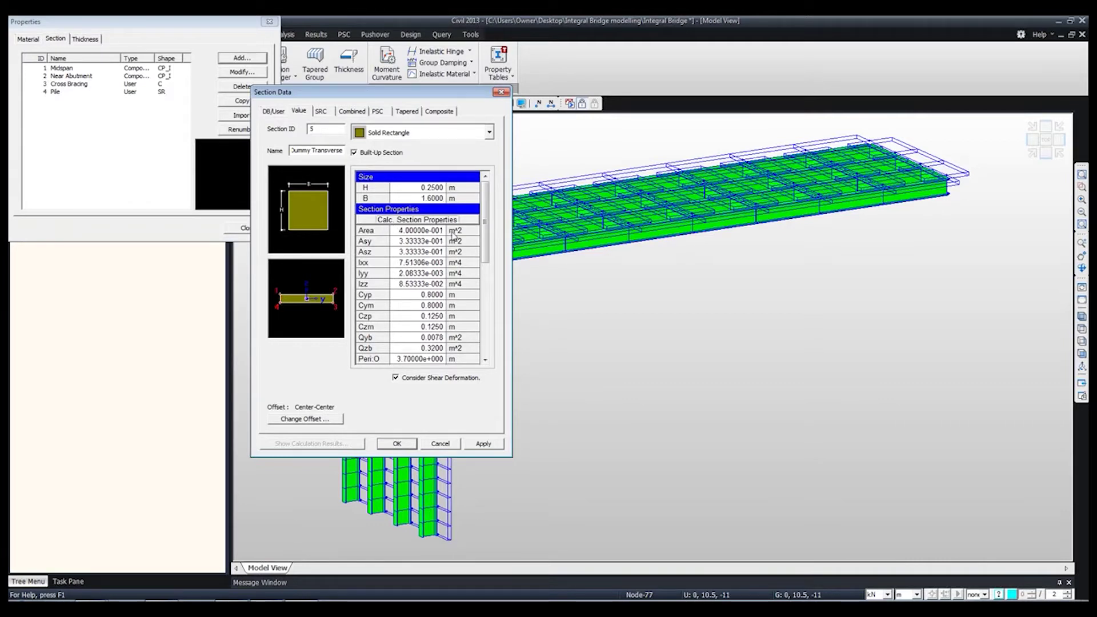
Step: Set the Dummy Transverse section's H and B sizes to 0 m after calculating its properties
mouse_move(486, 236)
mouse_down()
mouse_move(487, 294)
mouse_move(487, 233)
mouse_up()
click(422, 254)
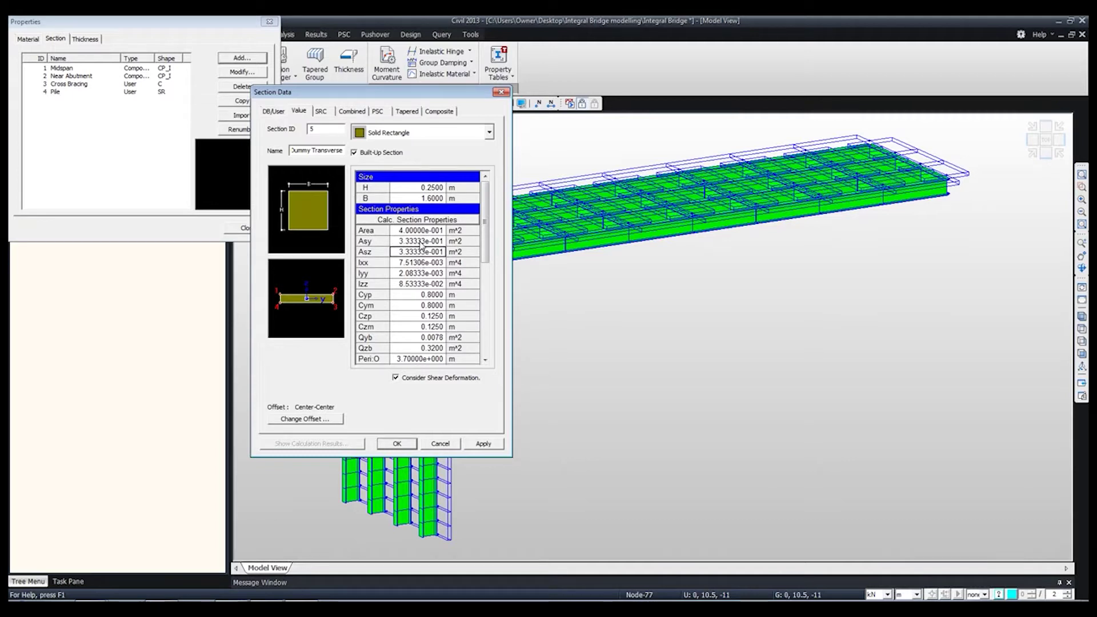
click(424, 231)
click(424, 231)
double_click(422, 240)
key(Return)
click(429, 192)
text(0)
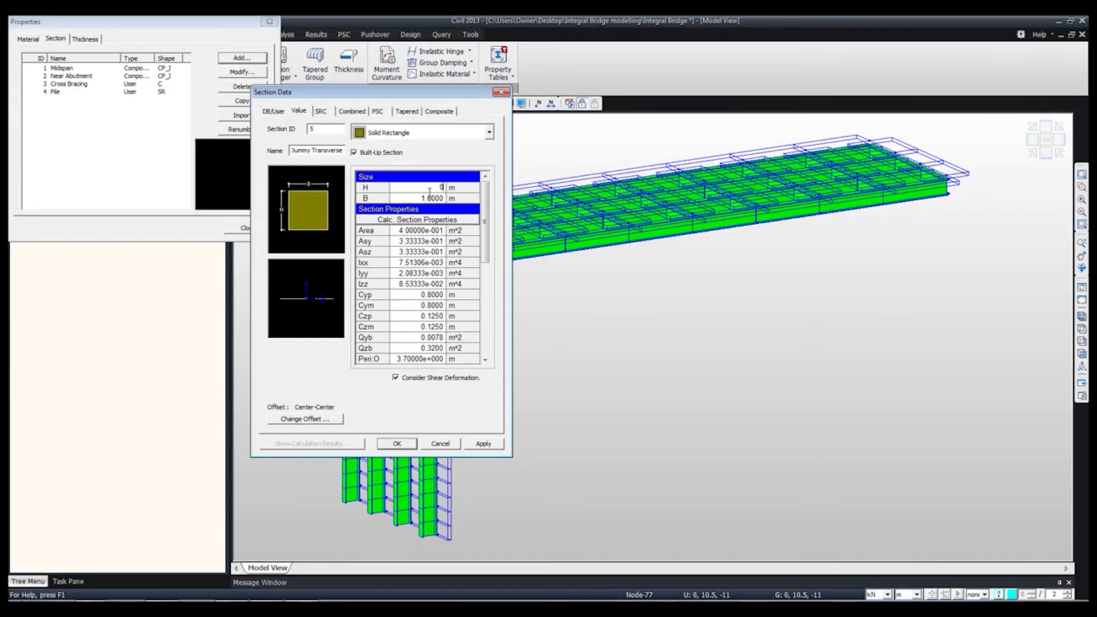
click(432, 199)
text(0)
key(Return)
Step: Review the Dummy Transverse section's area, shear areas and moments of inertia, and add it to the section list
click(421, 231)
click(421, 242)
click(422, 252)
click(422, 264)
click(423, 273)
click(422, 282)
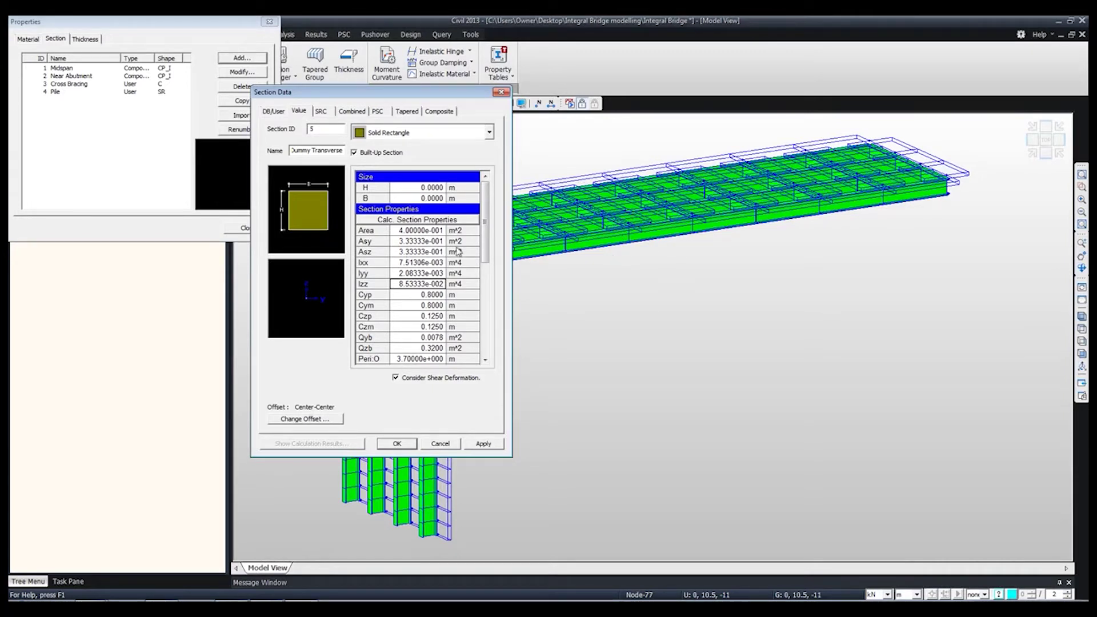
click(423, 263)
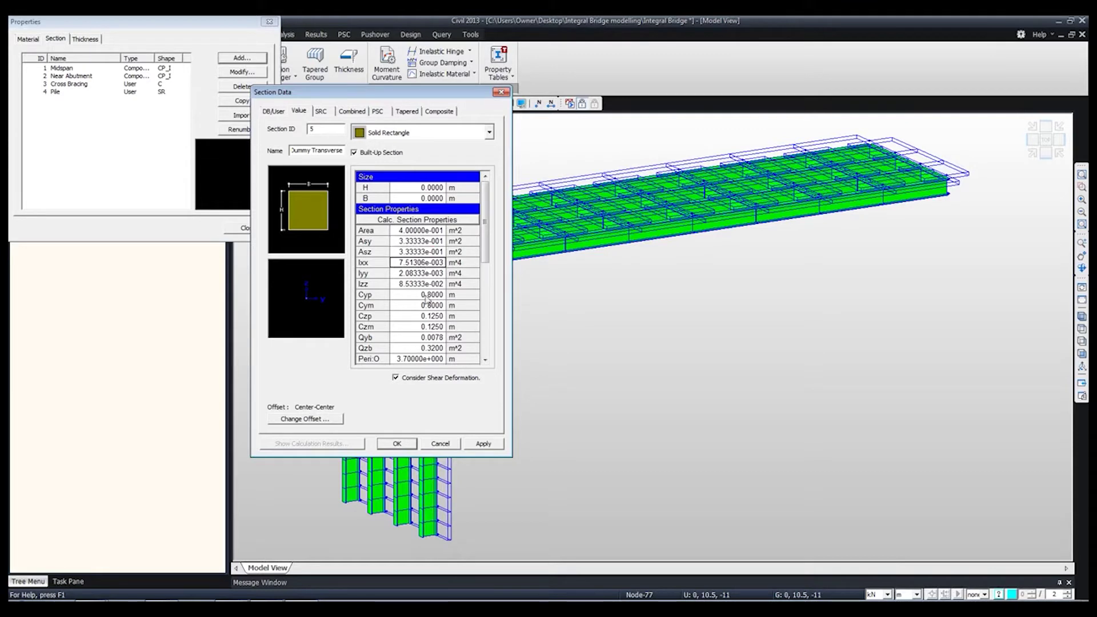
click(396, 444)
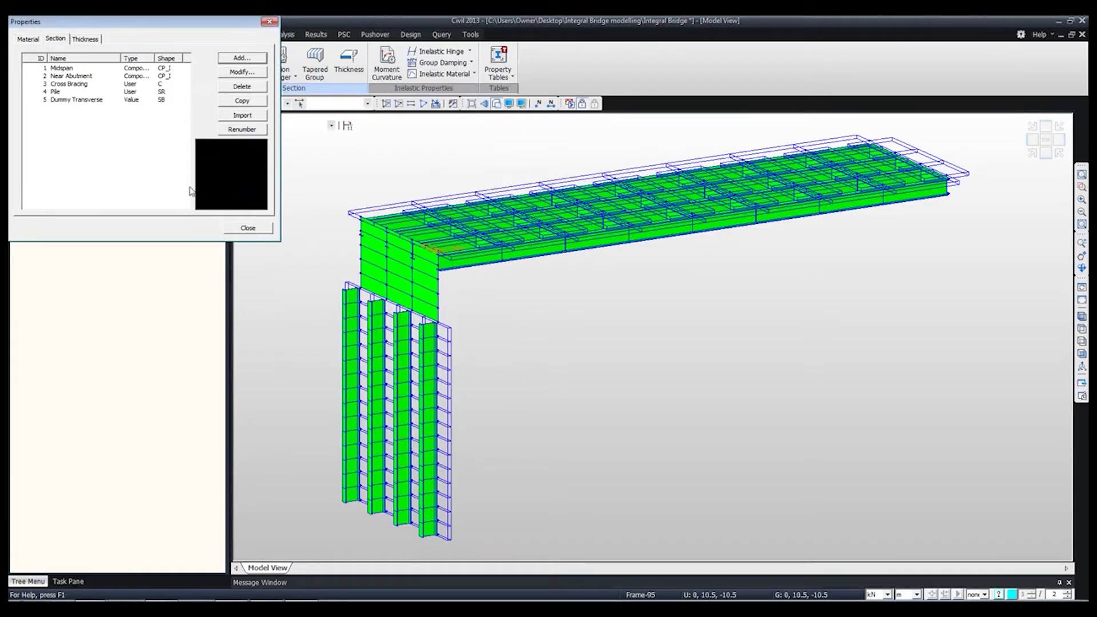
Step: Add plate thickness 1 with an in-plane and out-of-plane value of 1.2 m
click(86, 39)
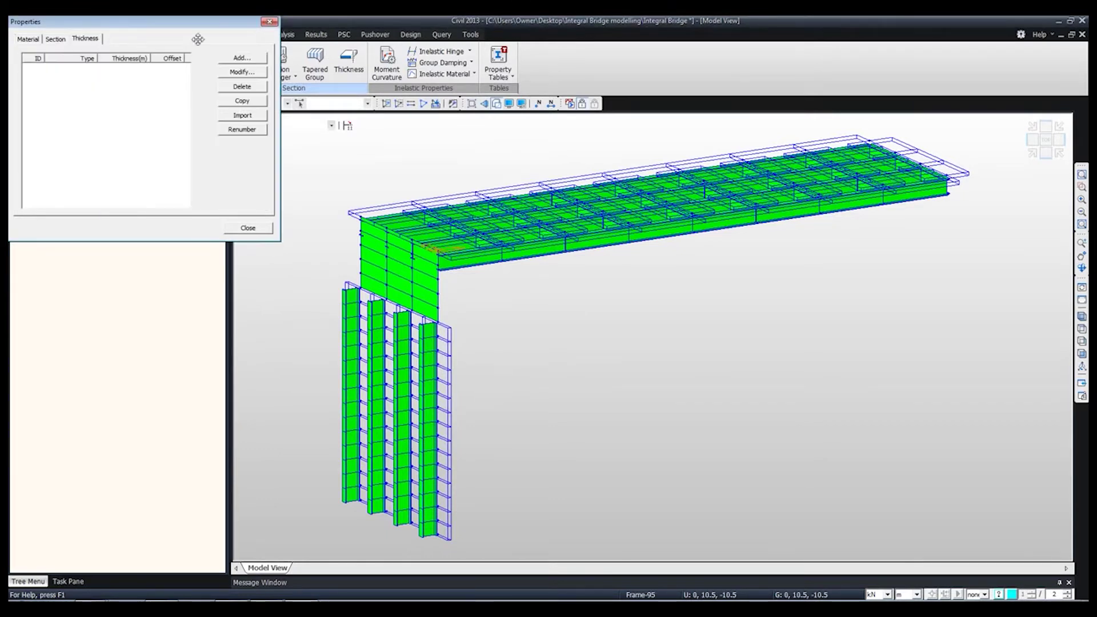
click(256, 59)
double_click(413, 85)
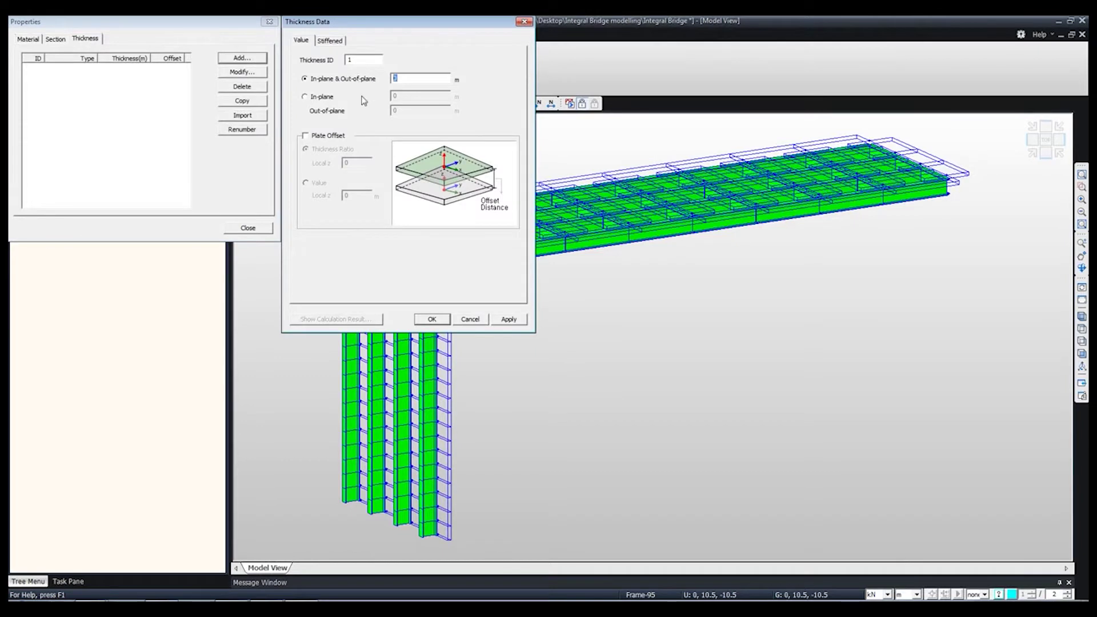
text(1.)
click(432, 318)
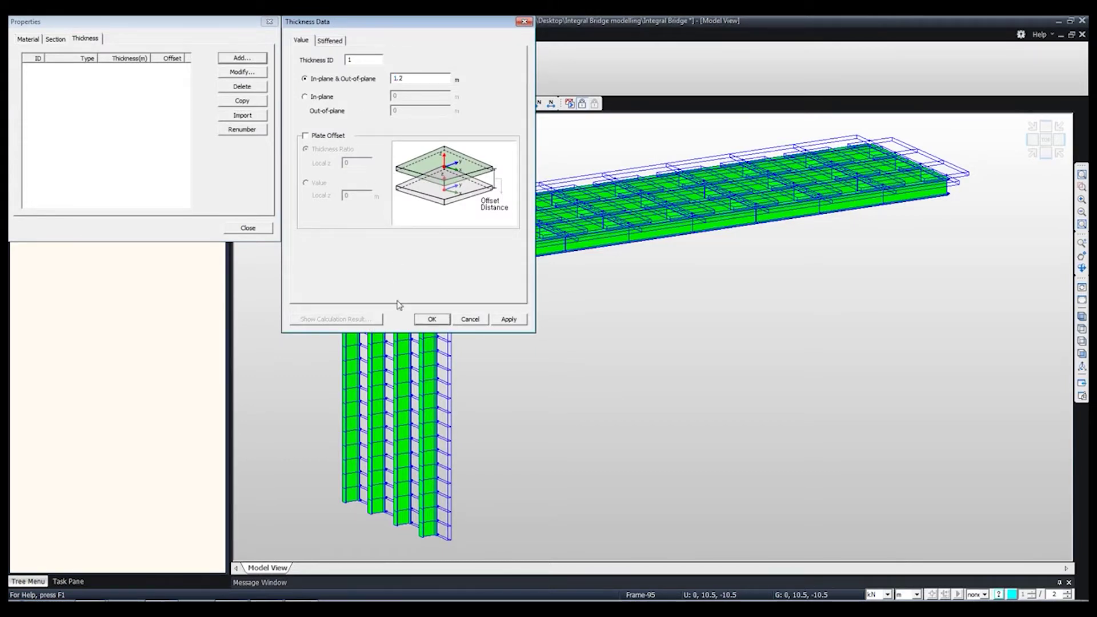
click(433, 319)
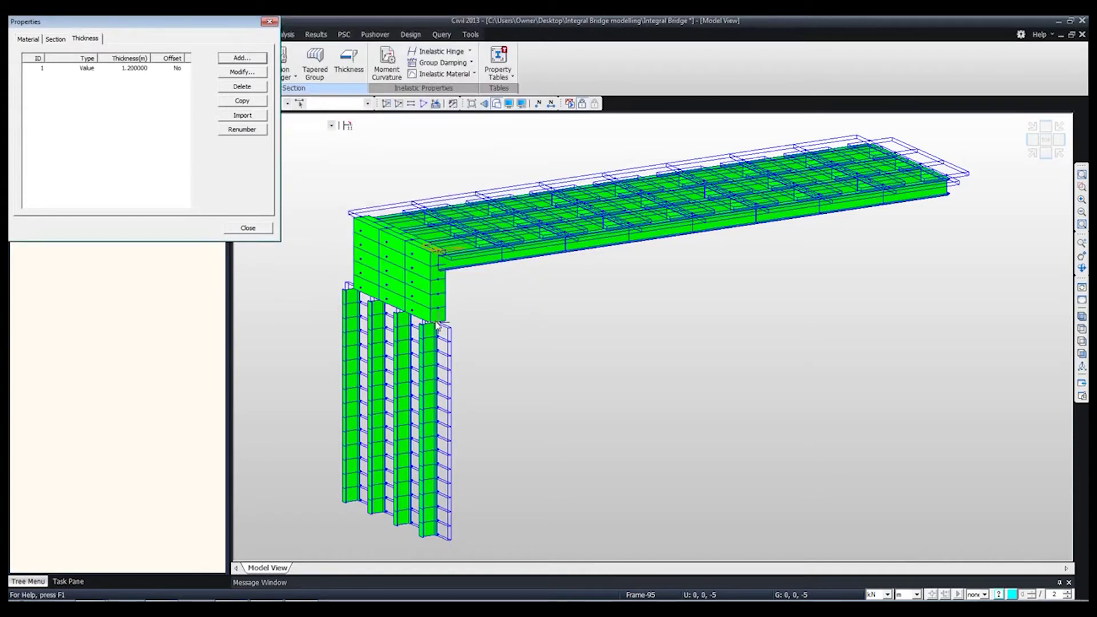
Step: Close the property definitions, show the model's works tree and select all the nodes from it
click(246, 228)
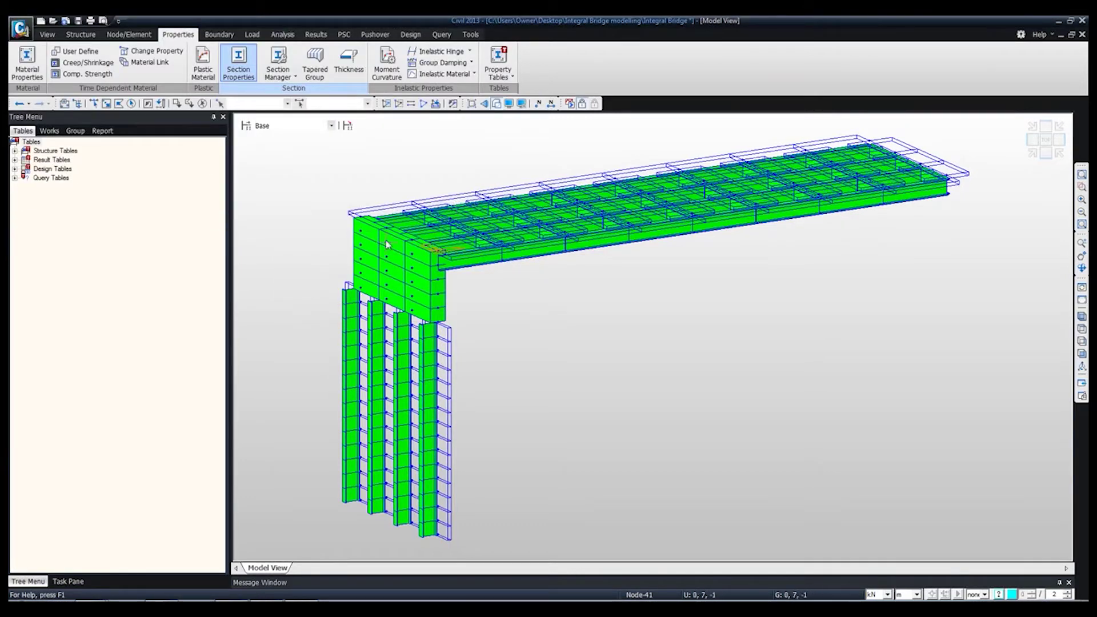
click(49, 130)
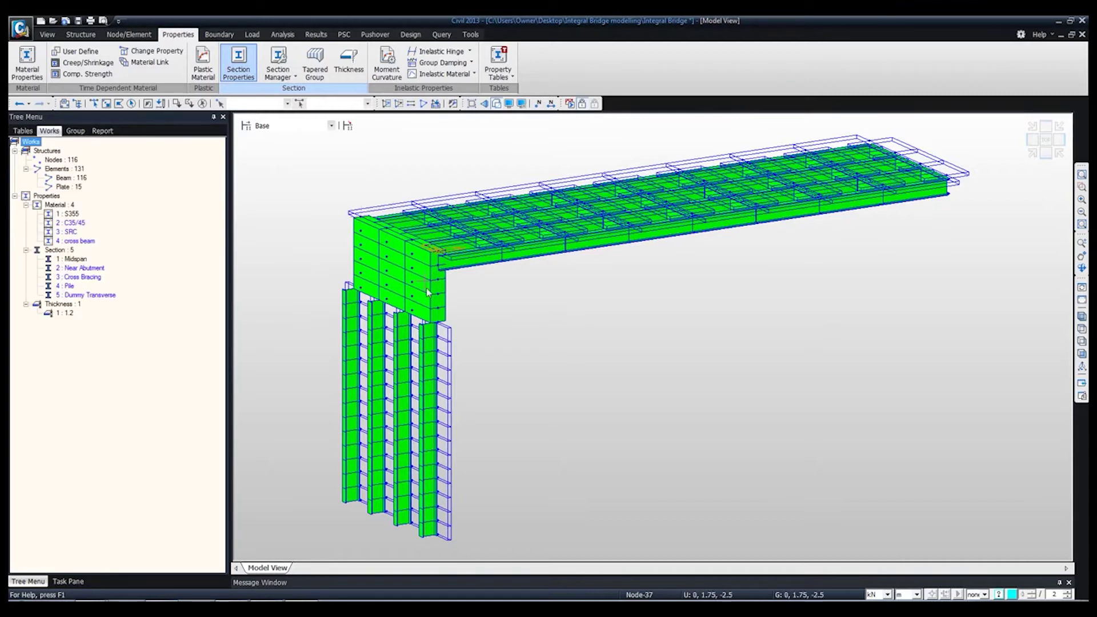
click(24, 130)
click(49, 131)
click(75, 162)
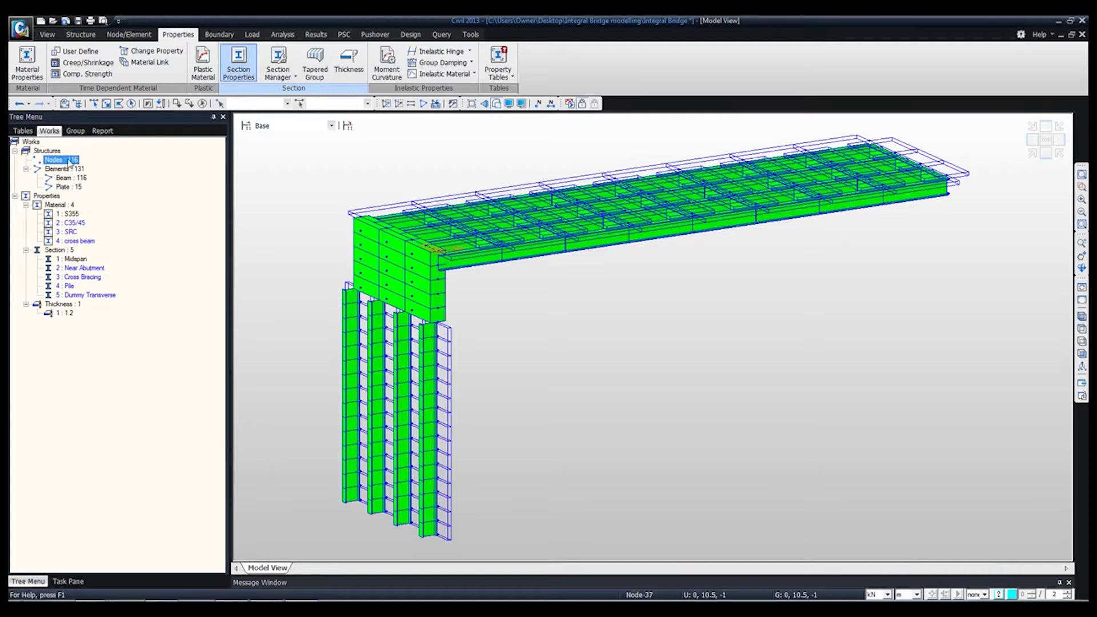
double_click(68, 161)
drag(229, 104, 248, 105)
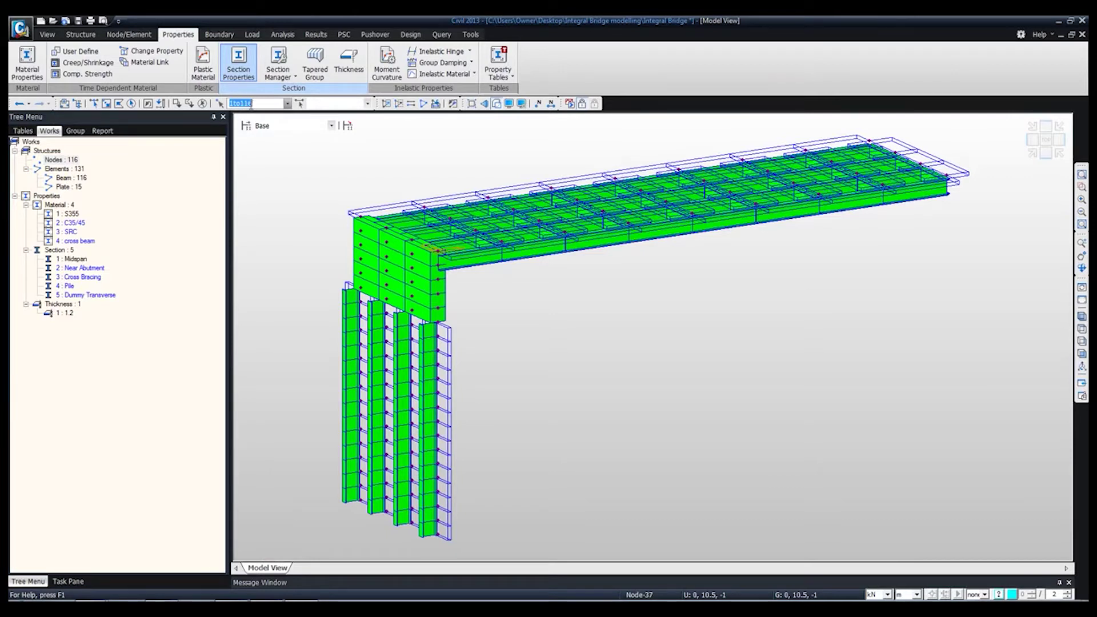
Step: Select the beams, the plates and the S355 elements in turn from the works tree, and clear the selection
double_click(72, 177)
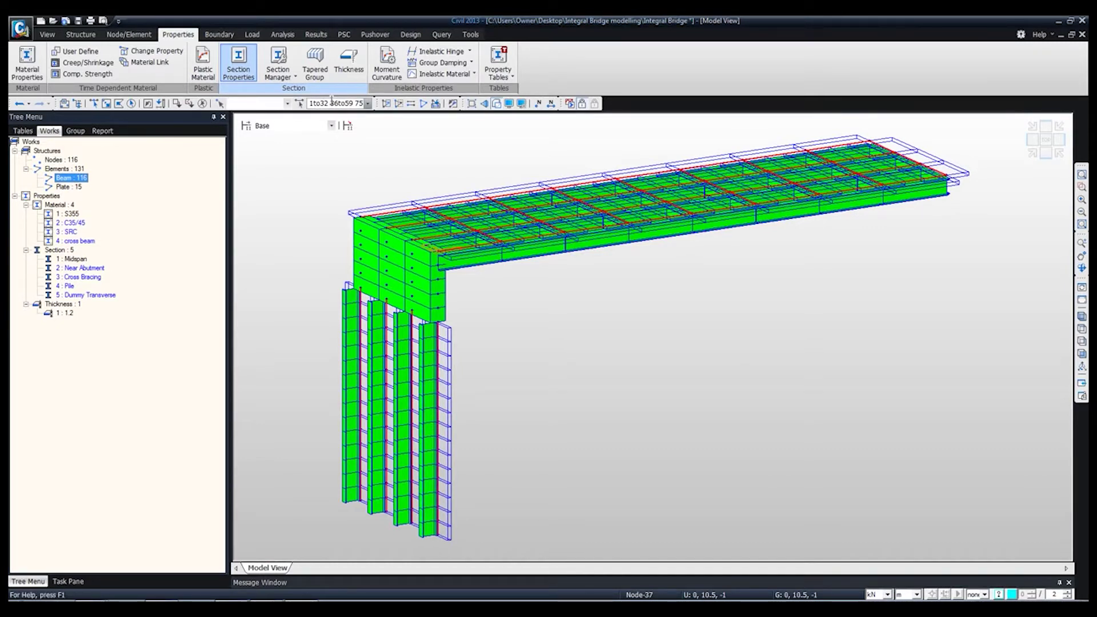
click(73, 189)
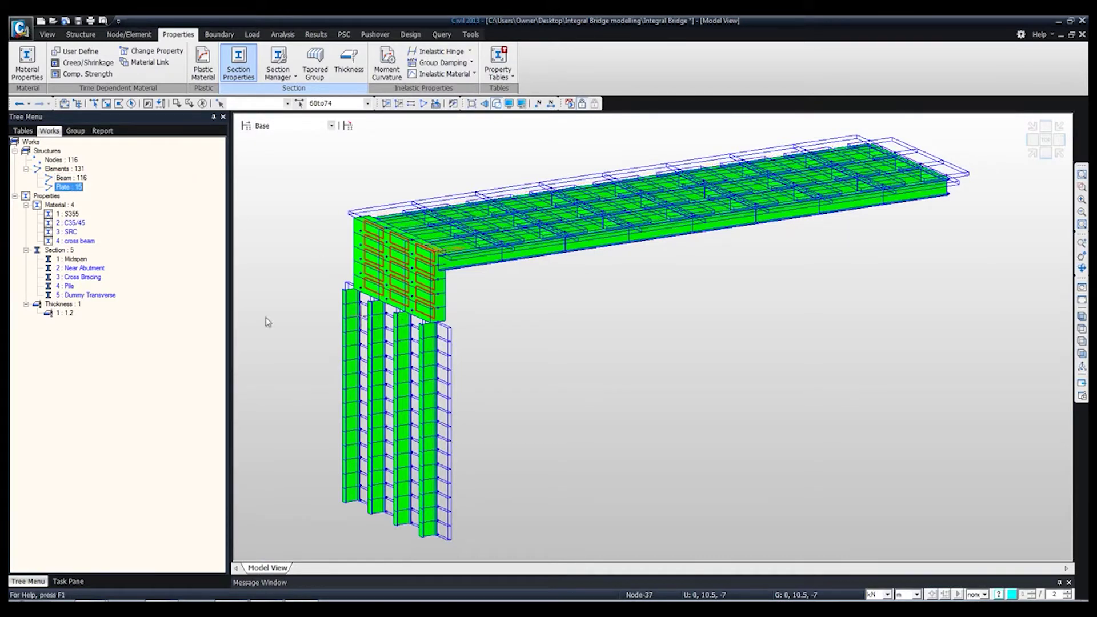
click(71, 214)
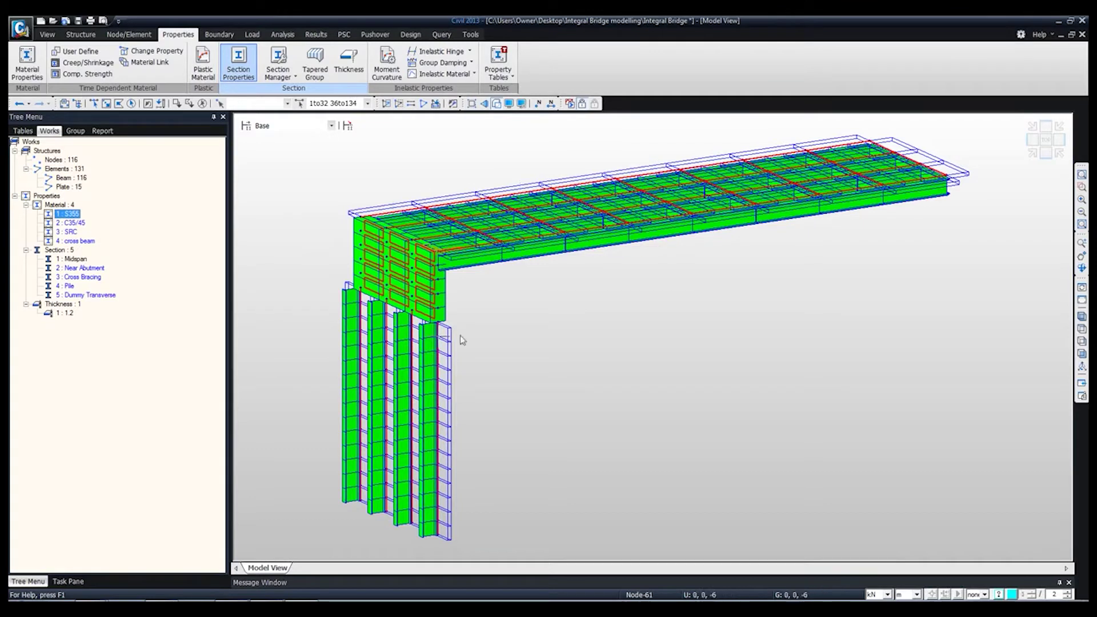
click(203, 103)
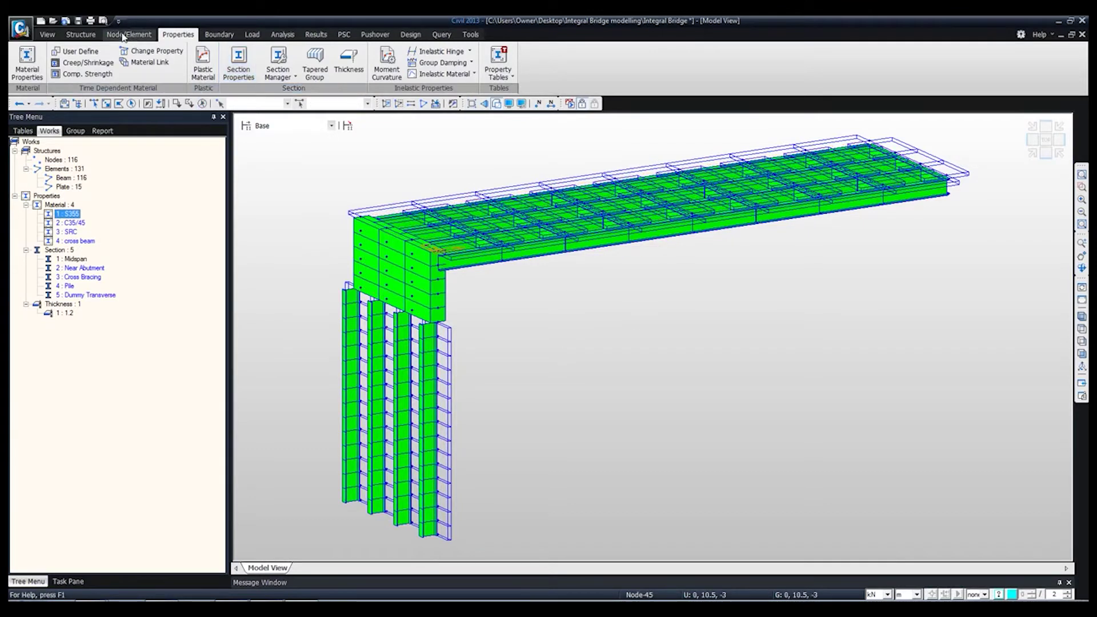
Step: Assign material S355 to the seven interior lines of transverse members in the deck grillage
click(497, 108)
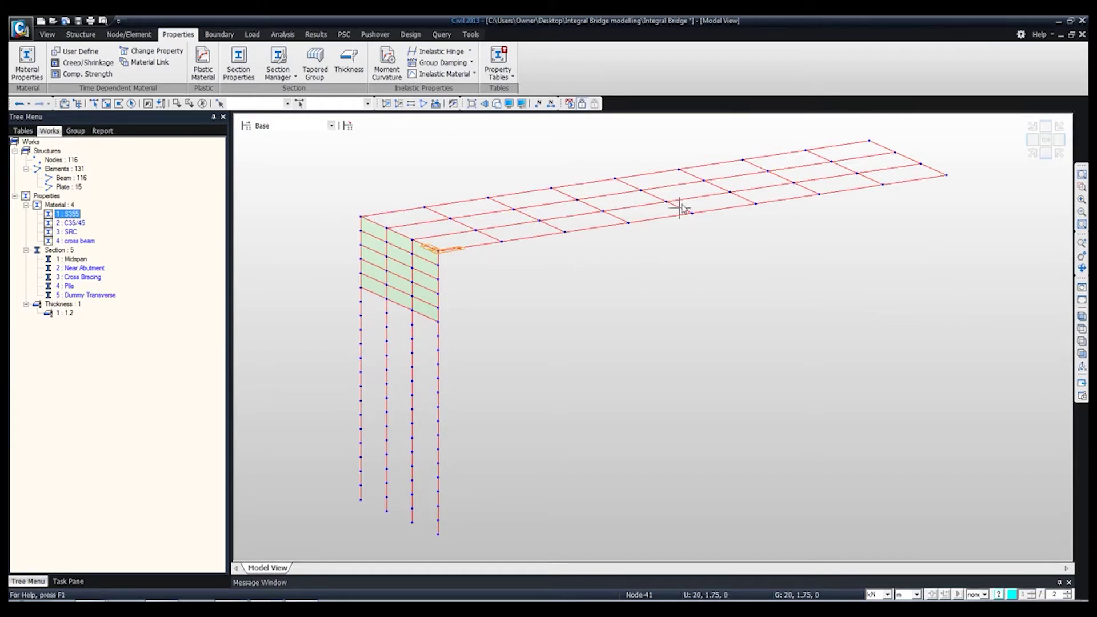
click(1082, 328)
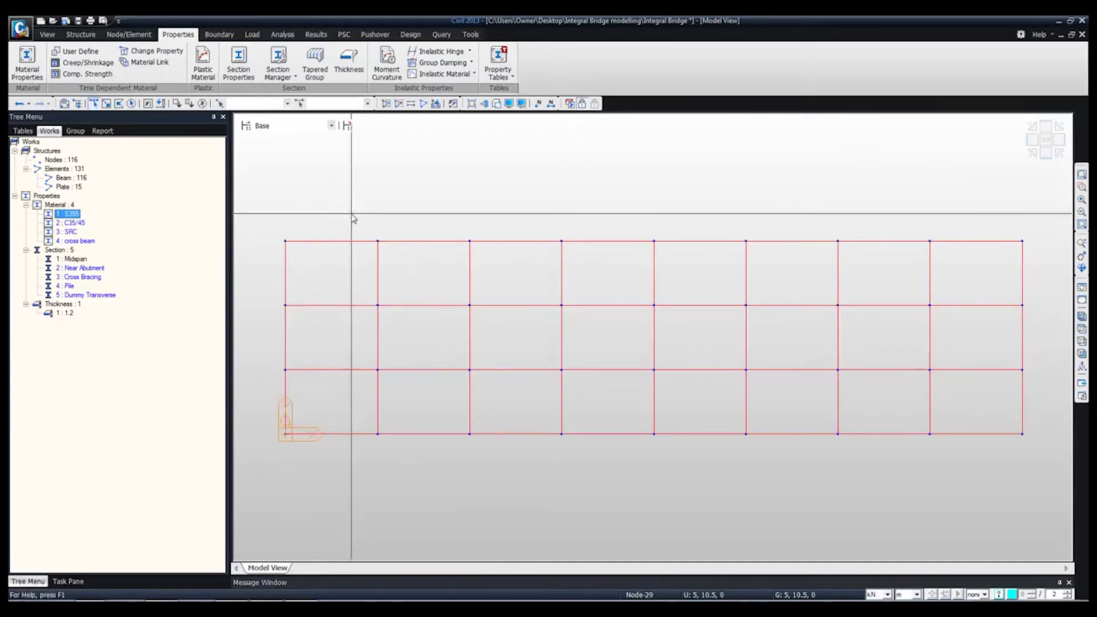
mouse_move(1039, 262)
mouse_down()
mouse_move(475, 291)
mouse_move(1043, 272)
mouse_up()
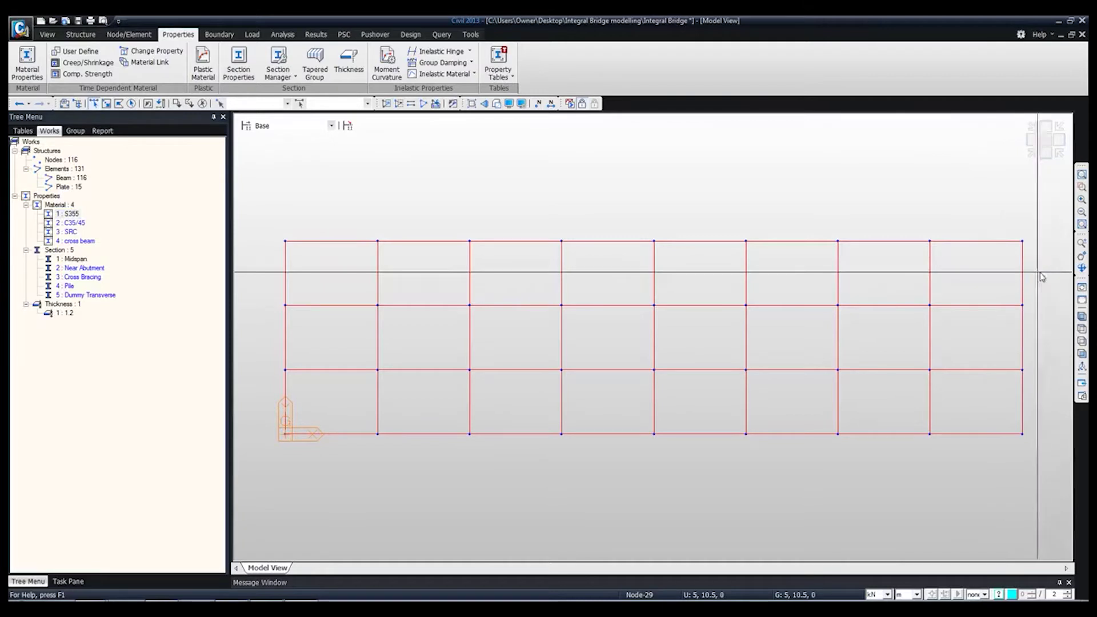
drag(972, 259, 368, 289)
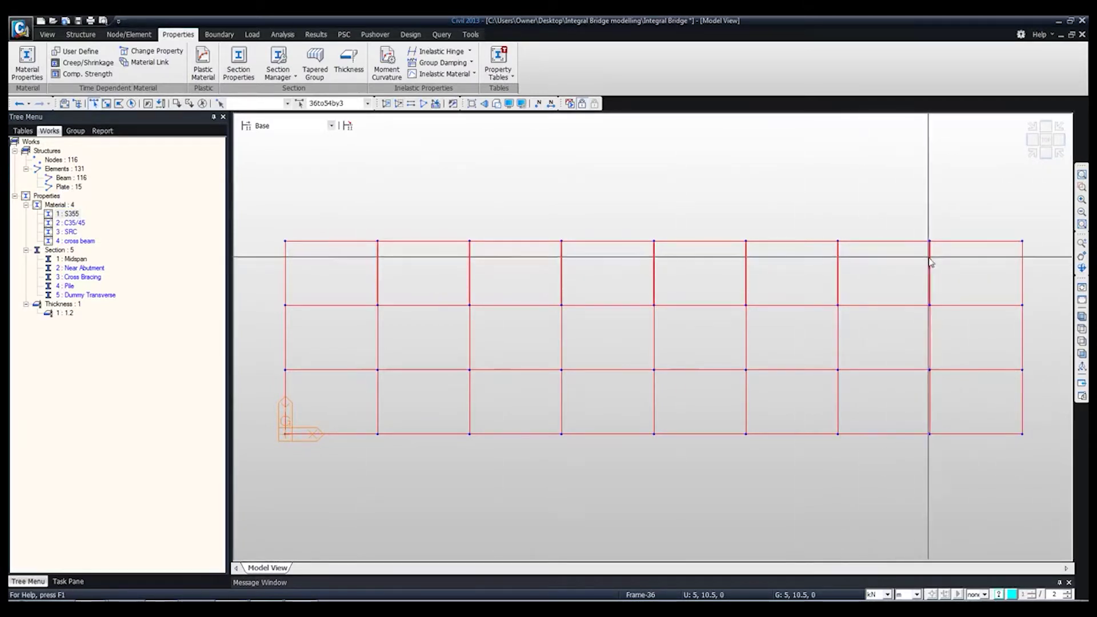
drag(948, 326, 373, 361)
drag(958, 396, 355, 407)
drag(71, 215, 397, 276)
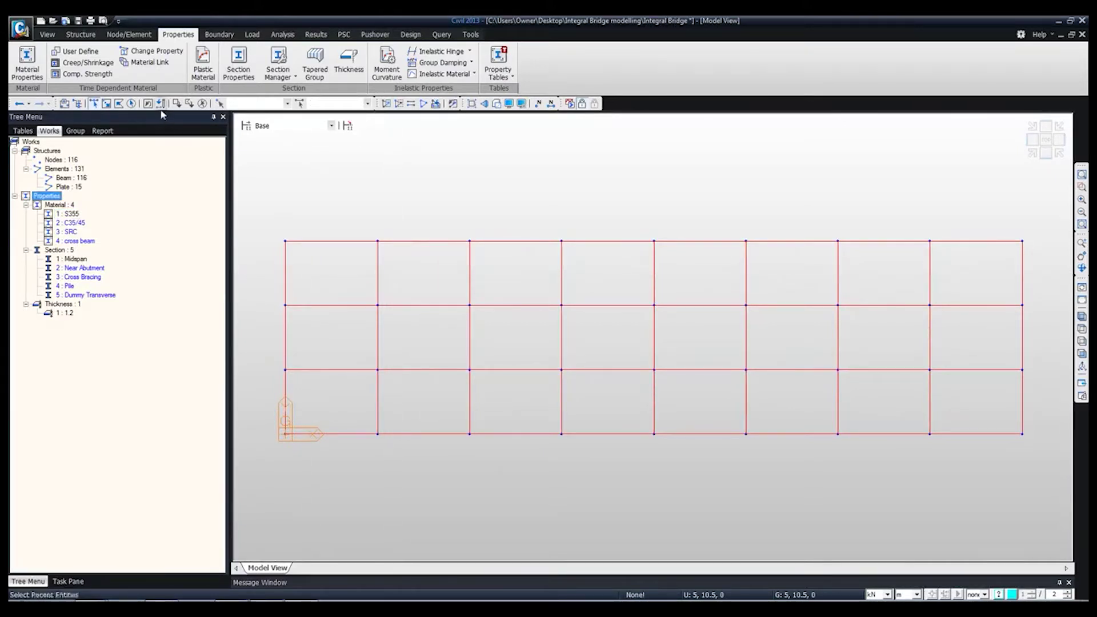
Step: Reselect the interior transverse members and assign them the Cross Bracing section
click(147, 103)
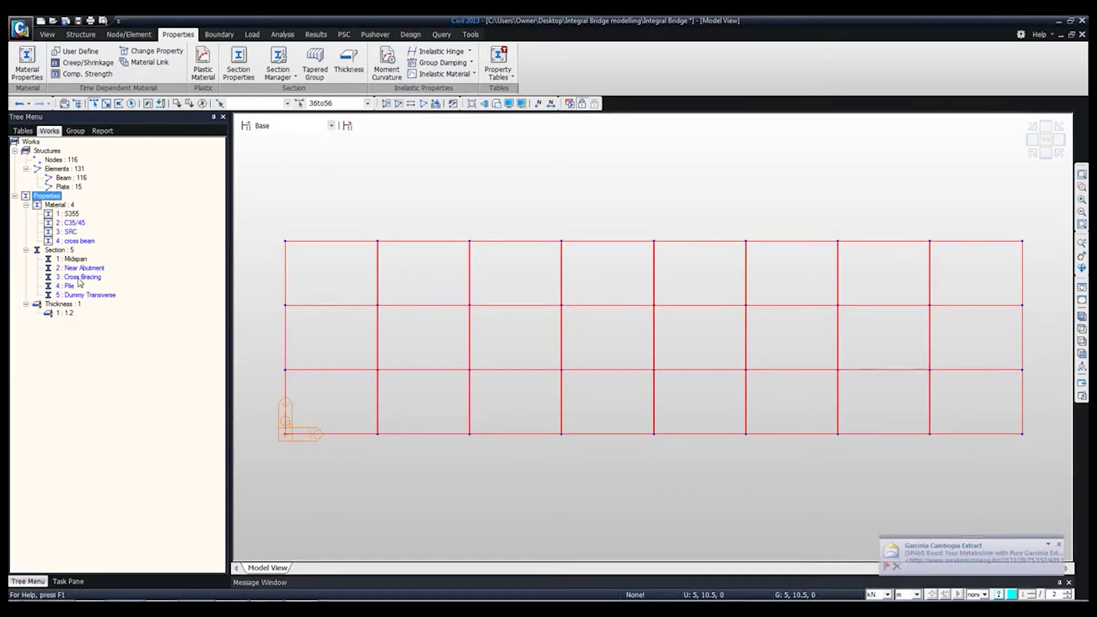
click(80, 278)
drag(78, 279, 461, 296)
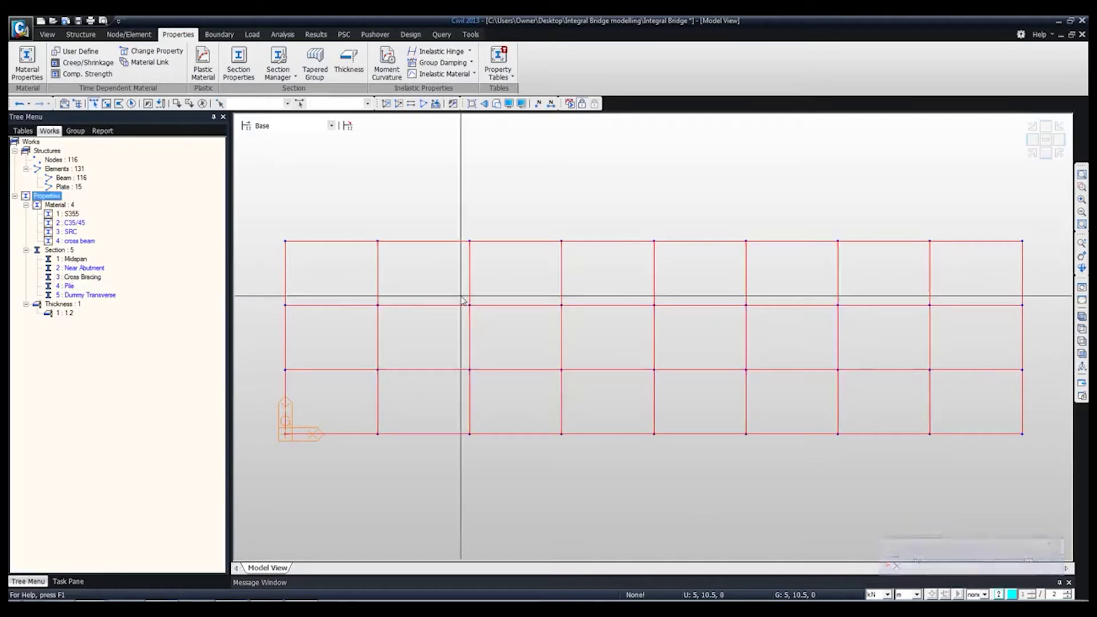
Step: Set the user offset reference of the Cross Bracing section to Centroid, after showing the deck in solid isometric view
click(497, 103)
click(1081, 327)
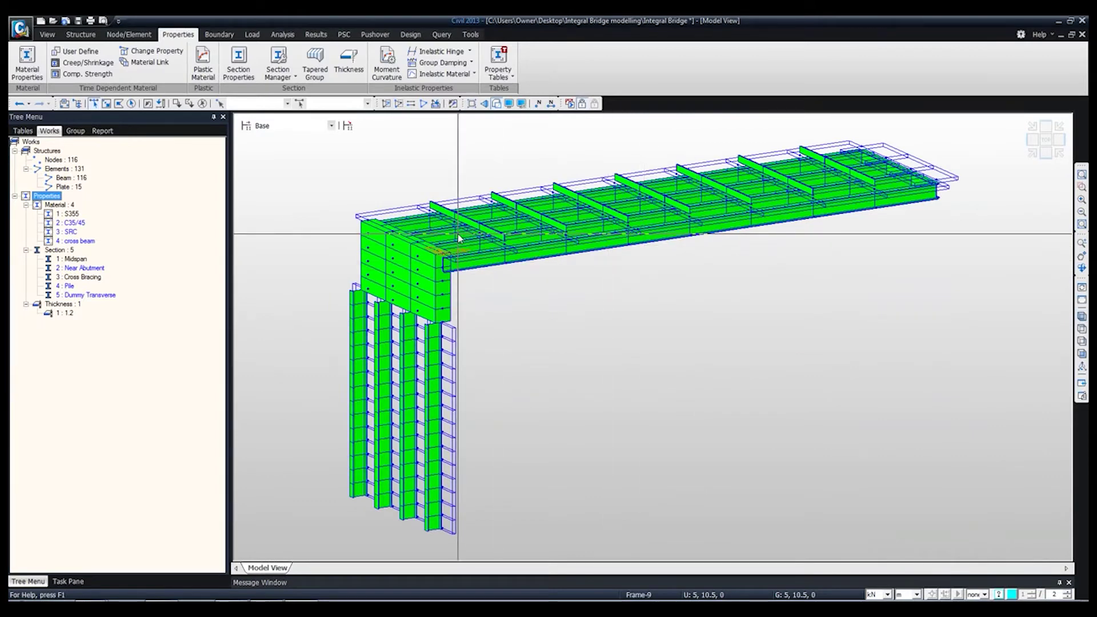
scroll(494, 267, up, 5)
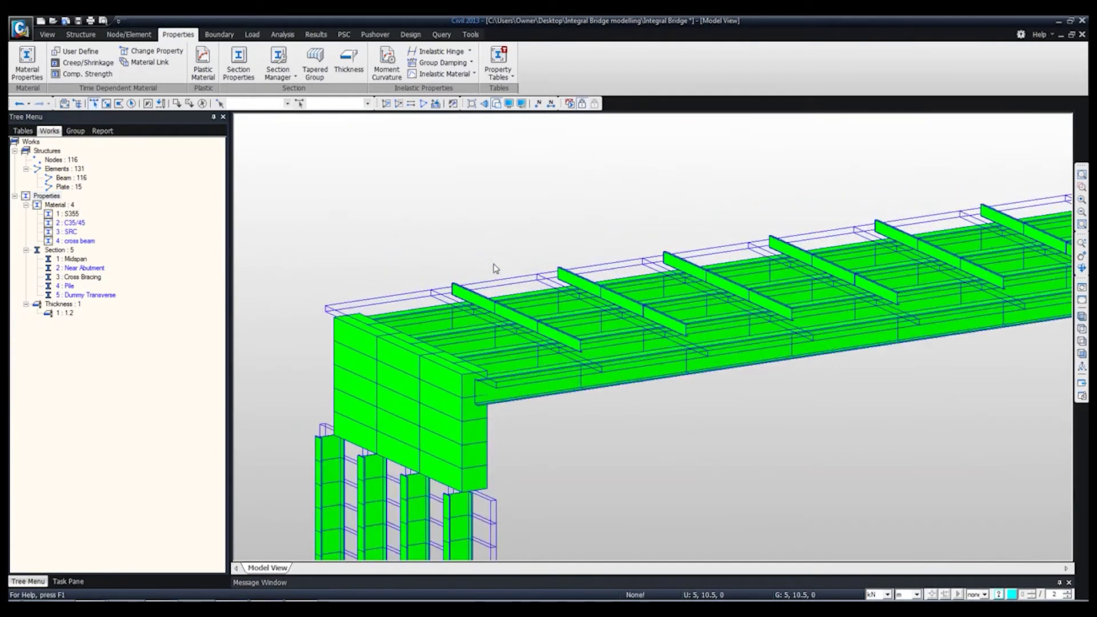
scroll(494, 269, up, 2)
scroll(457, 255, up, 2)
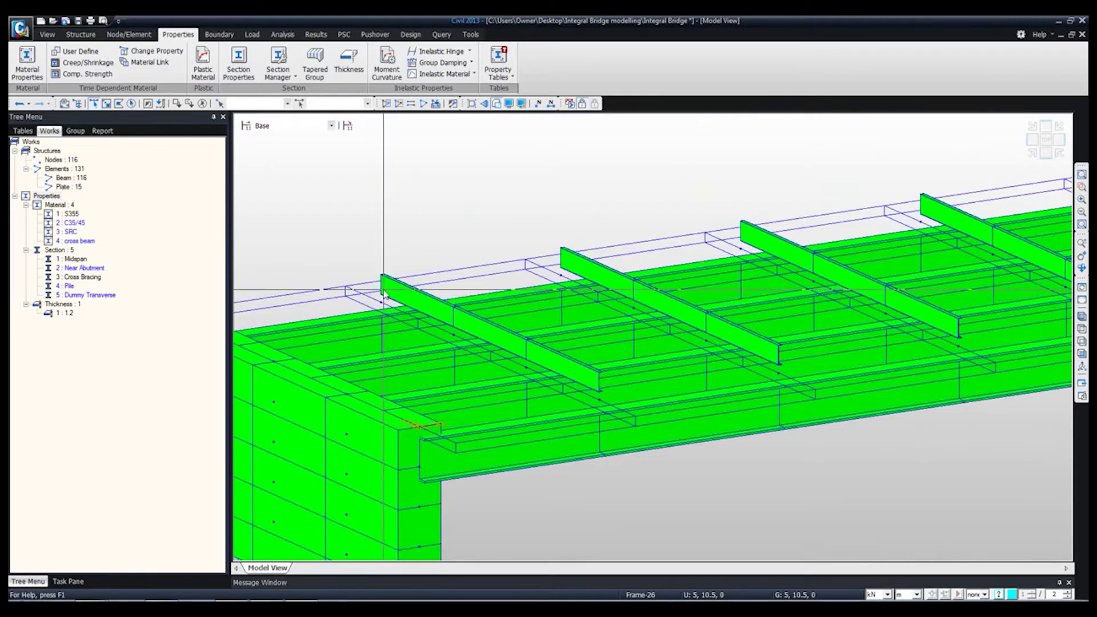
right_click(81, 277)
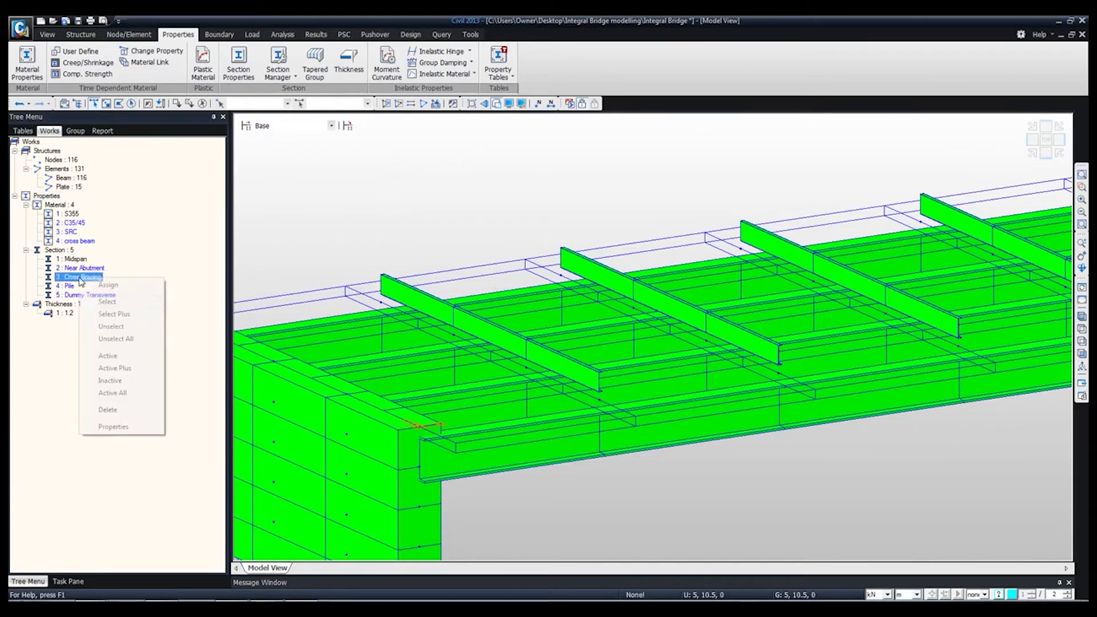
click(127, 429)
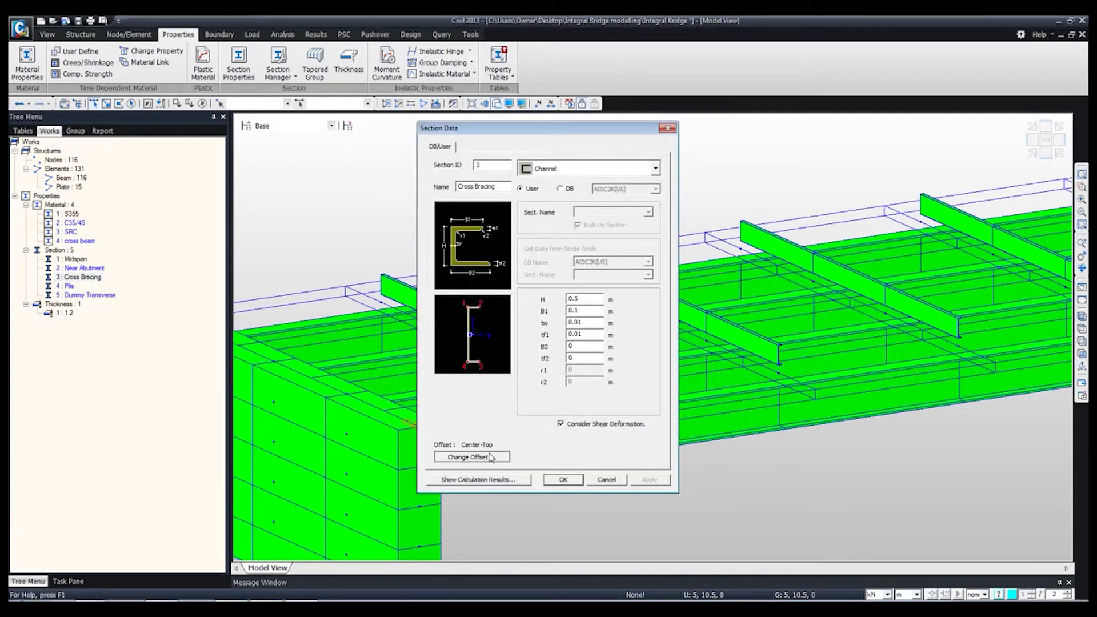
click(490, 457)
drag(516, 266, 739, 208)
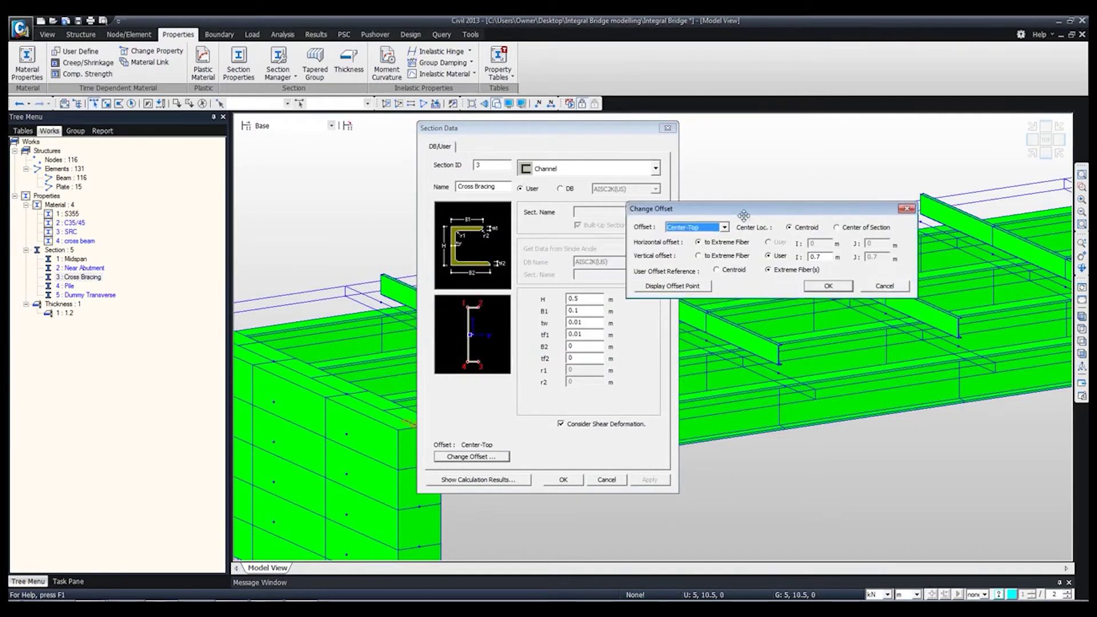
click(715, 268)
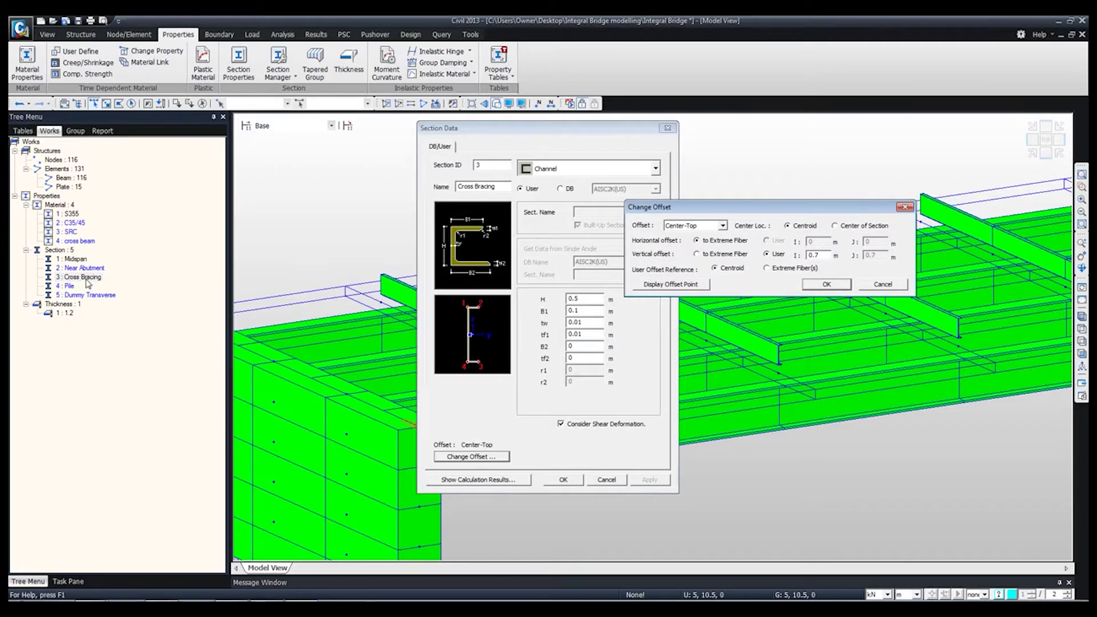
click(827, 284)
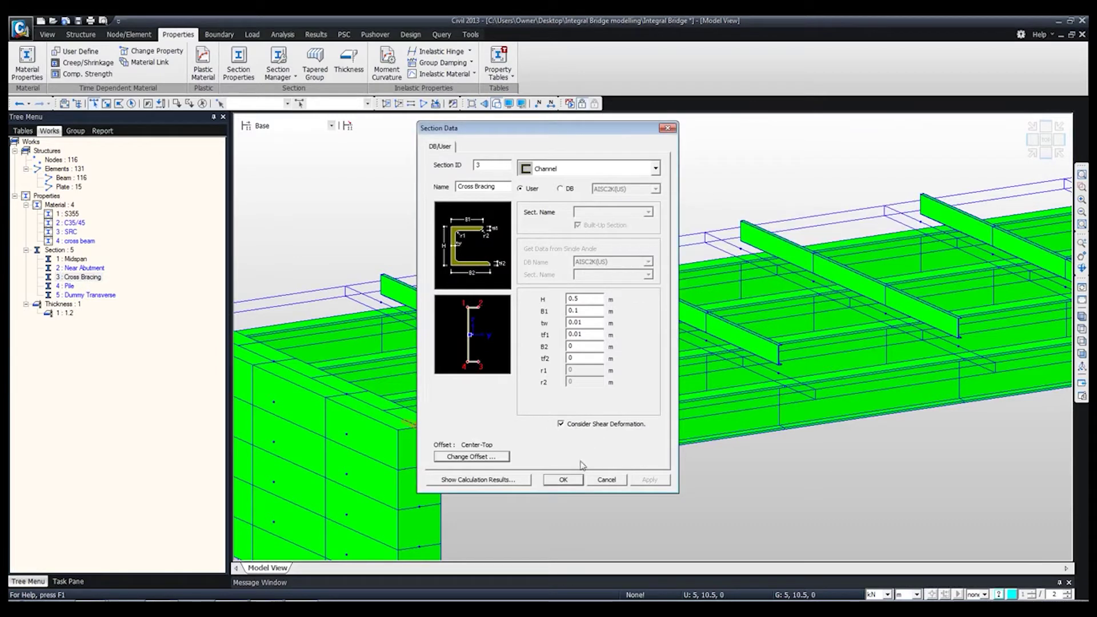
click(564, 480)
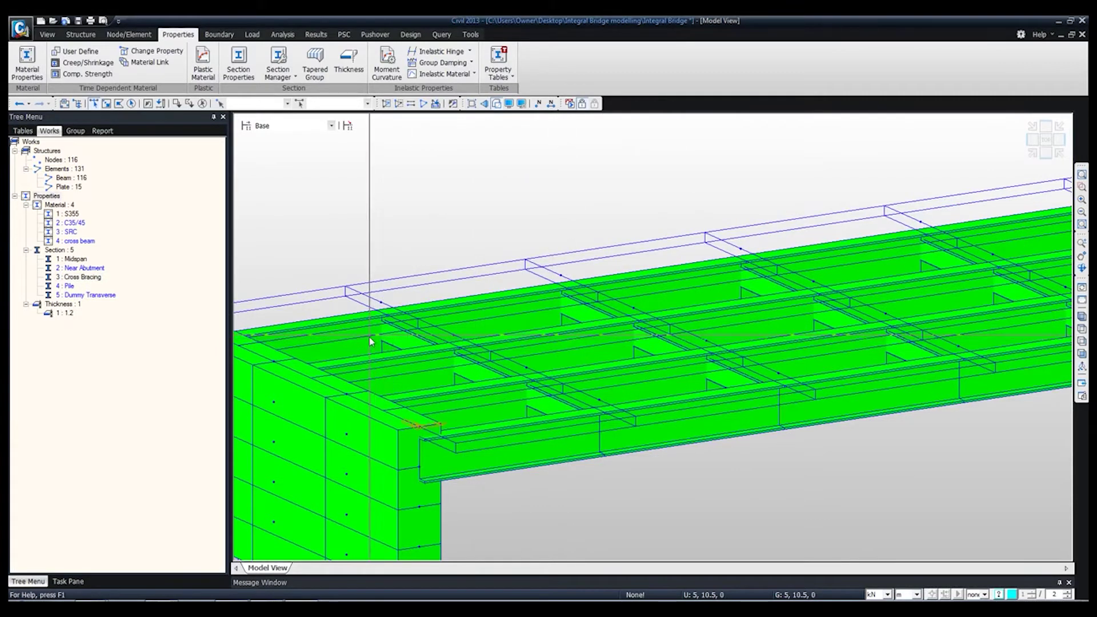
Step: Delete the three transverse members at the deck end opposite the abutment
middle_drag(386, 335, 398, 304)
middle_drag(554, 281, 448, 271)
middle_drag(360, 265, 469, 260)
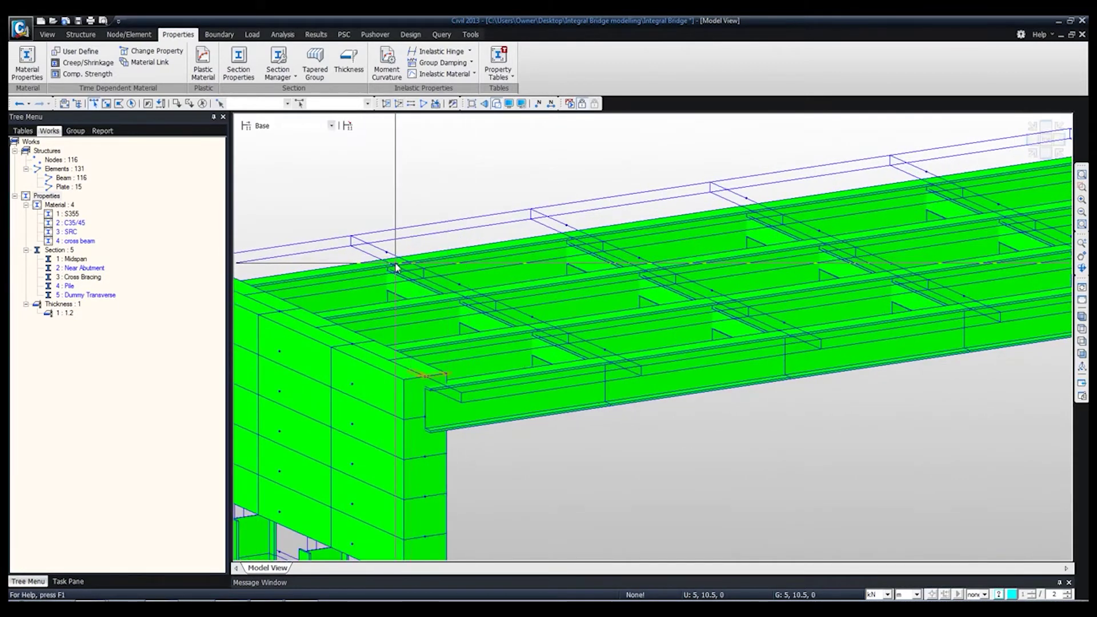
scroll(400, 274, up, 4)
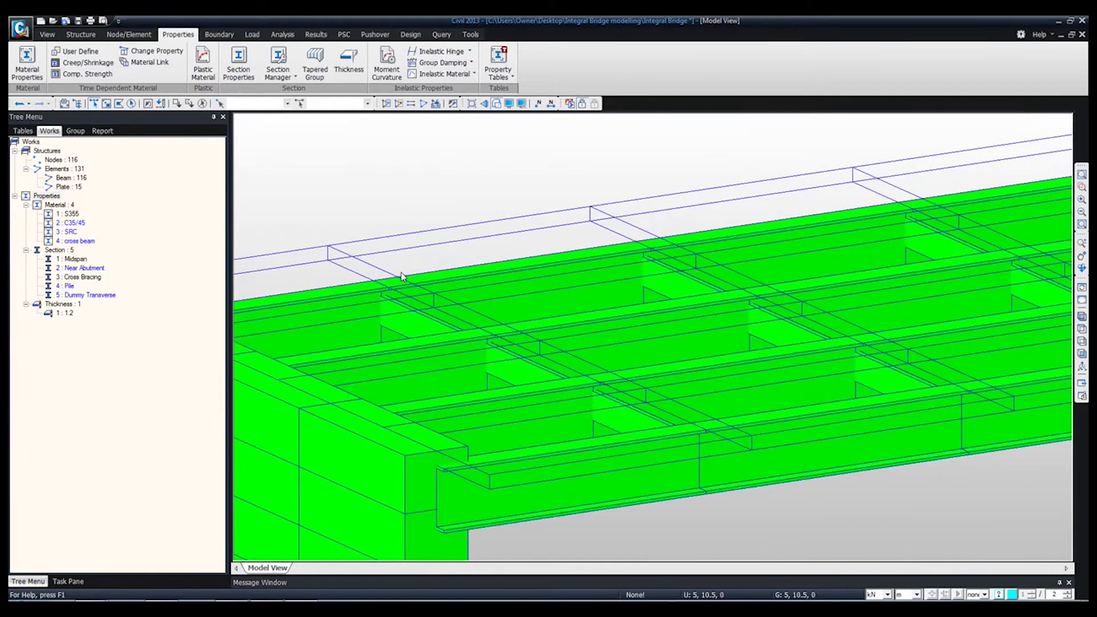
click(1082, 318)
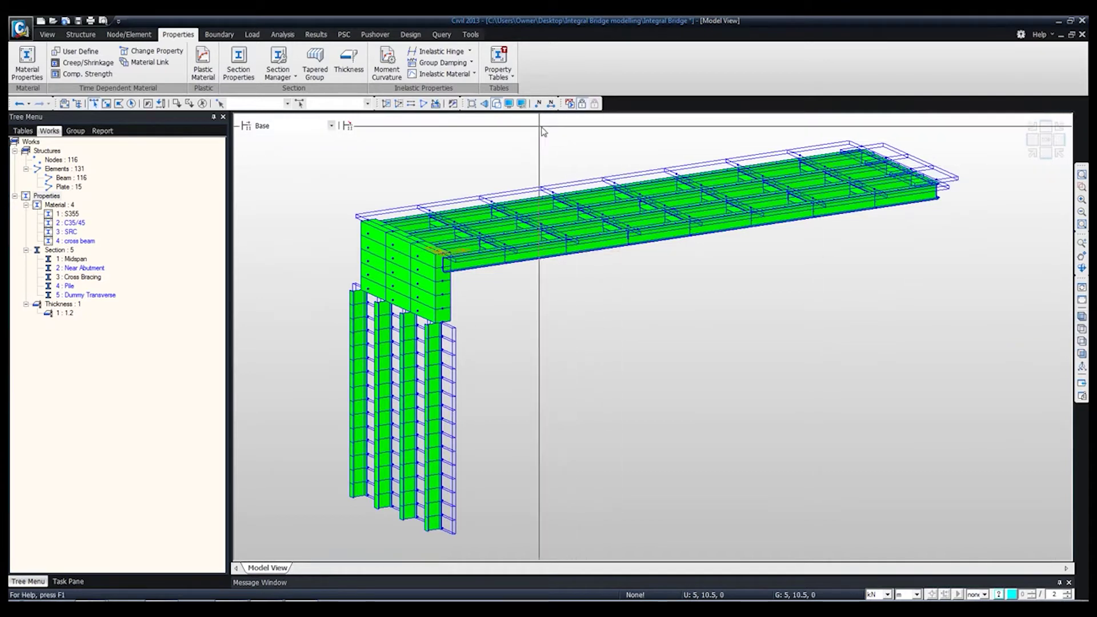
click(496, 104)
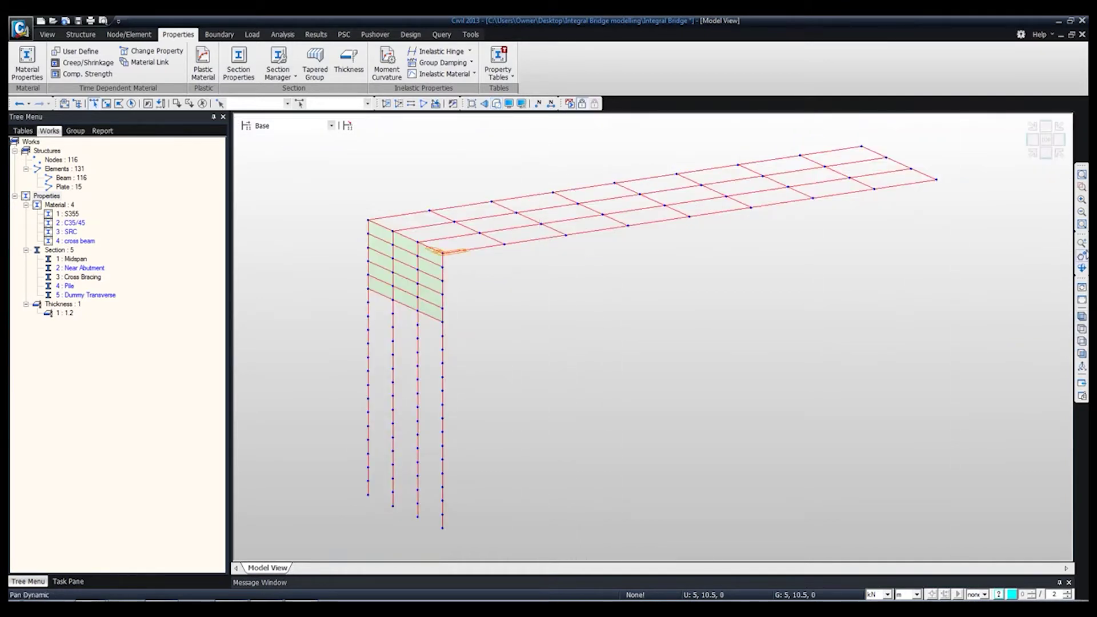
click(1082, 329)
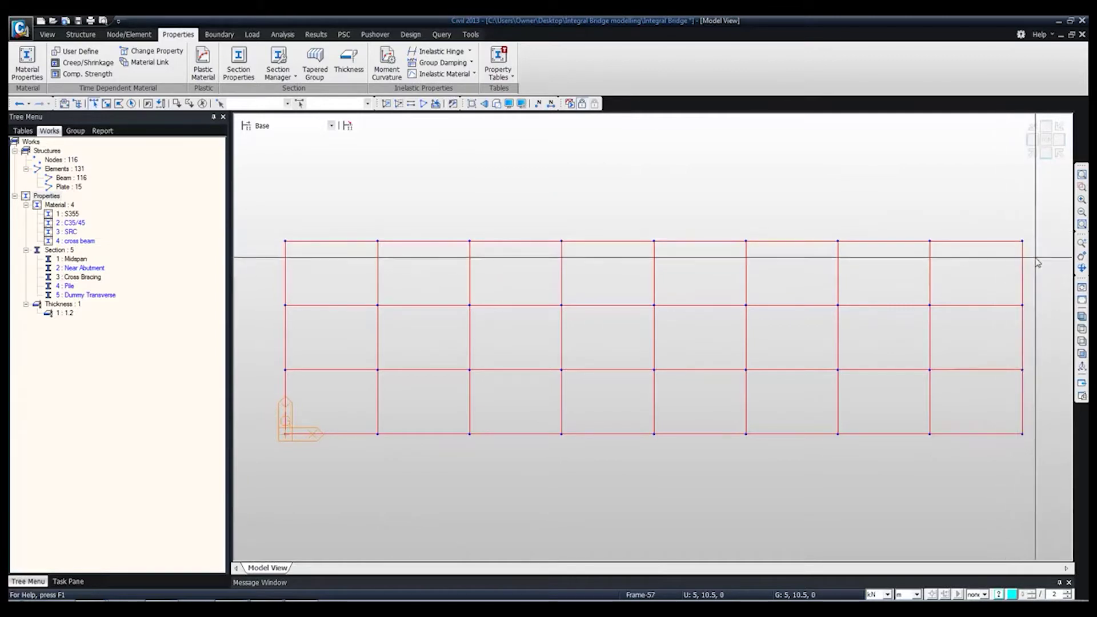
click(1022, 273)
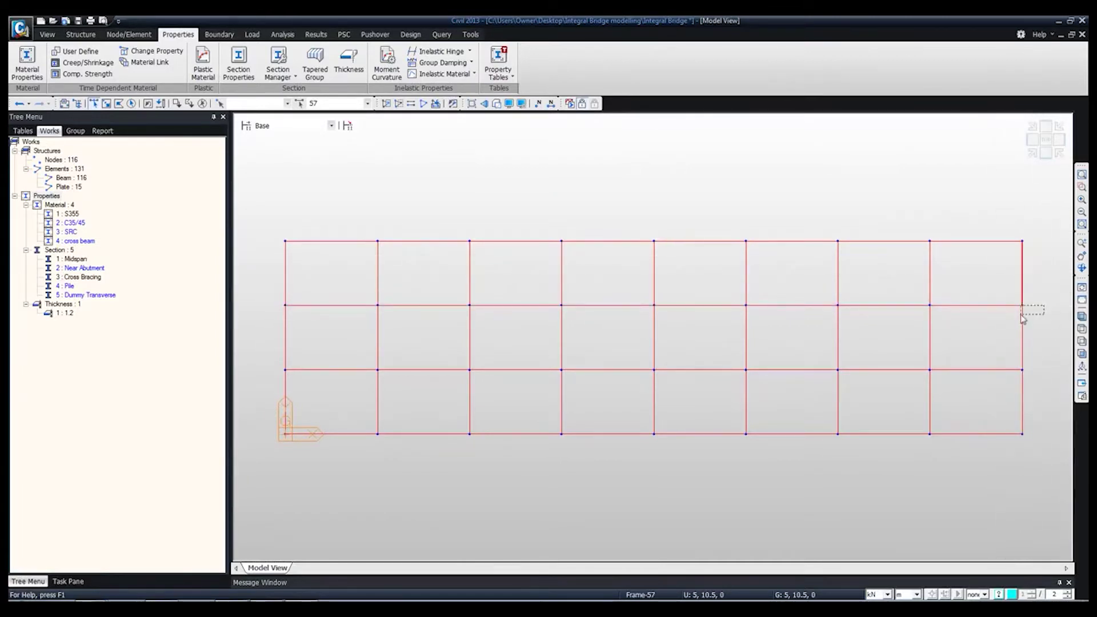
click(1023, 320)
drag(1050, 385, 1006, 423)
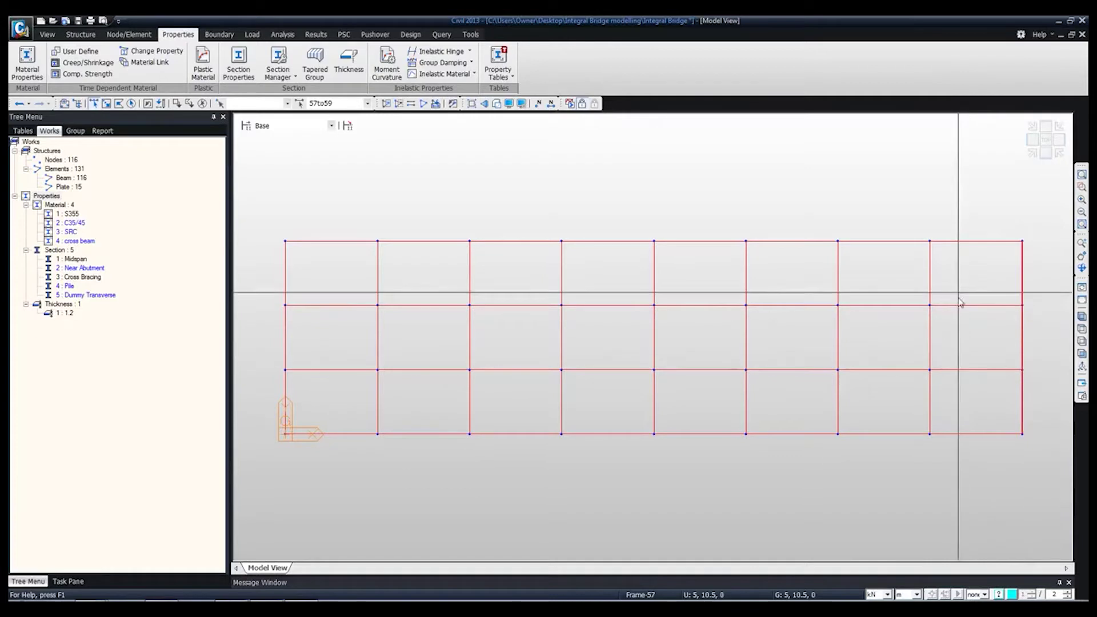
key(Delete)
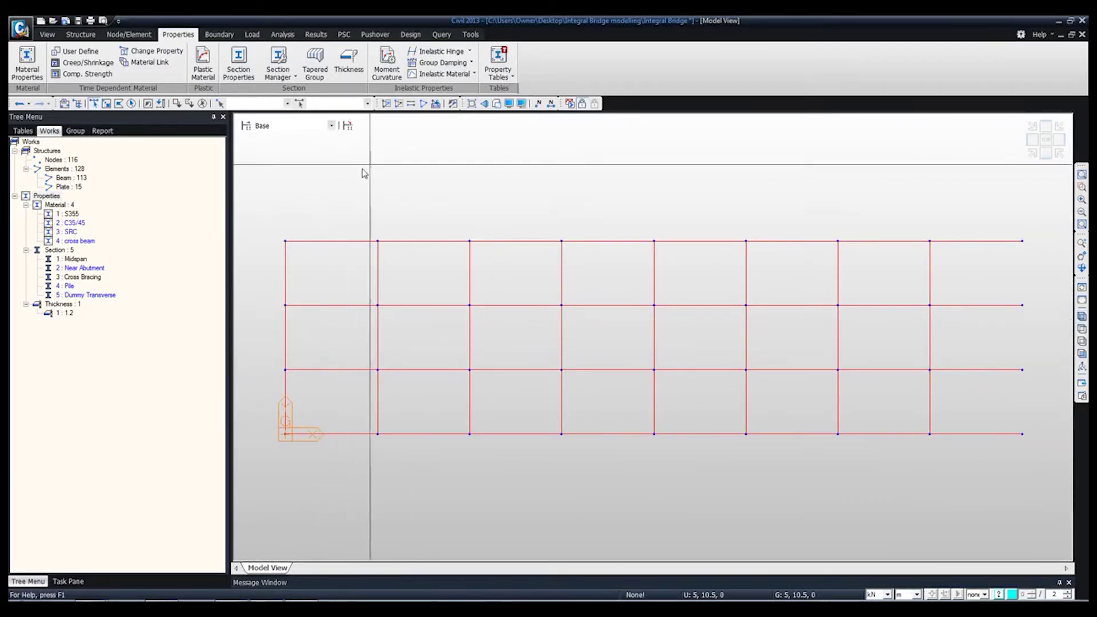
Step: Divide the four longitudinal girder lines of the deck into 3 equal divisions per element
drag(346, 441, 1047, 458)
drag(269, 352, 1034, 396)
drag(256, 298, 1021, 342)
drag(266, 218, 1033, 266)
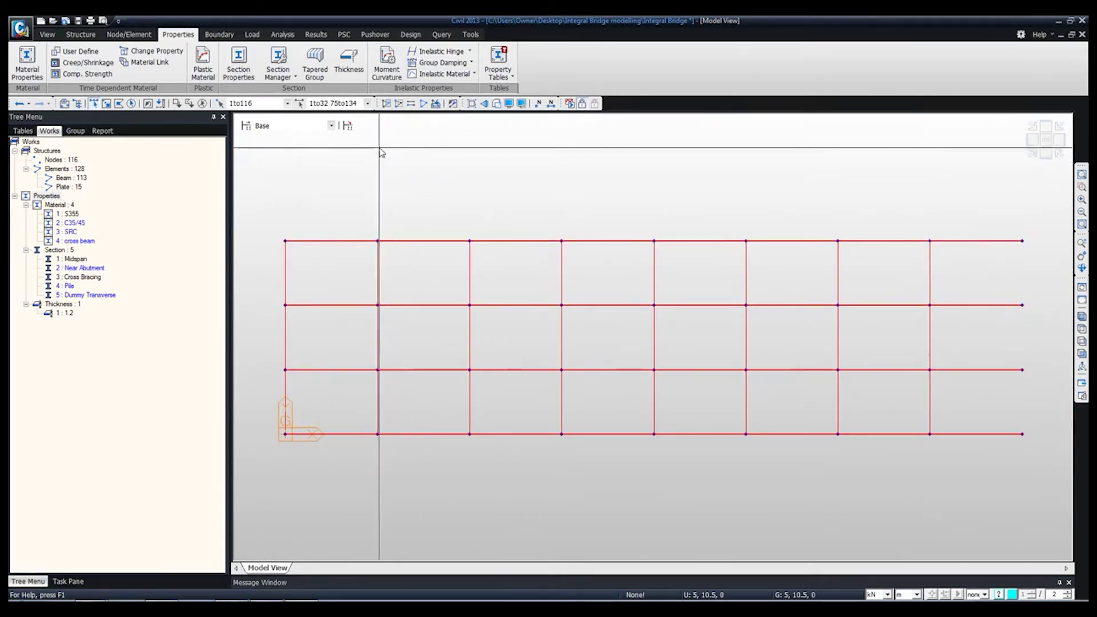
click(130, 34)
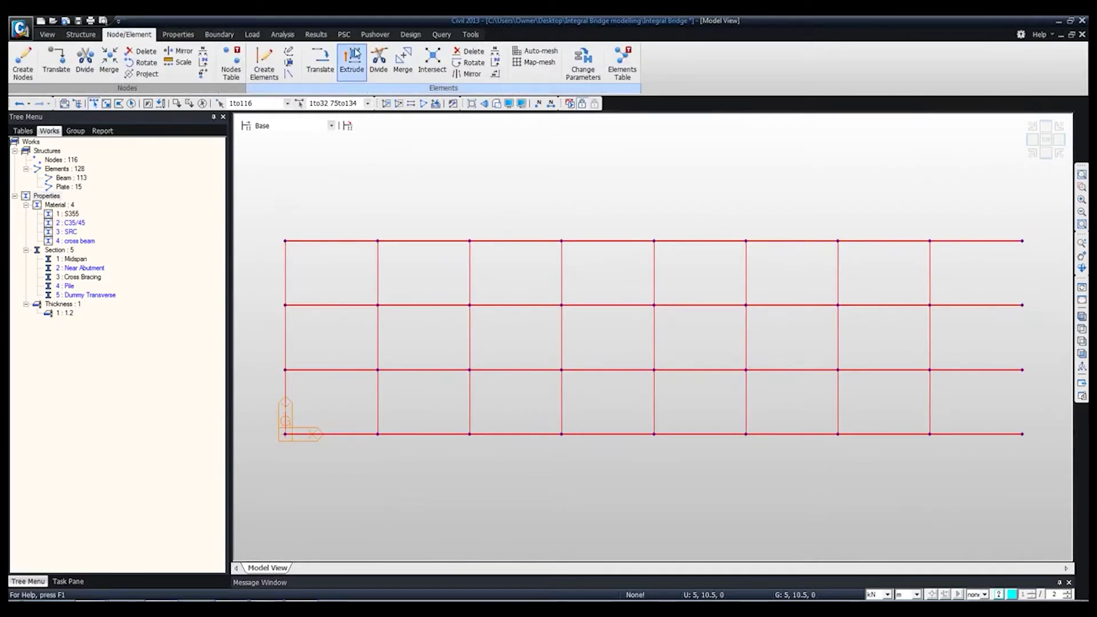
click(379, 57)
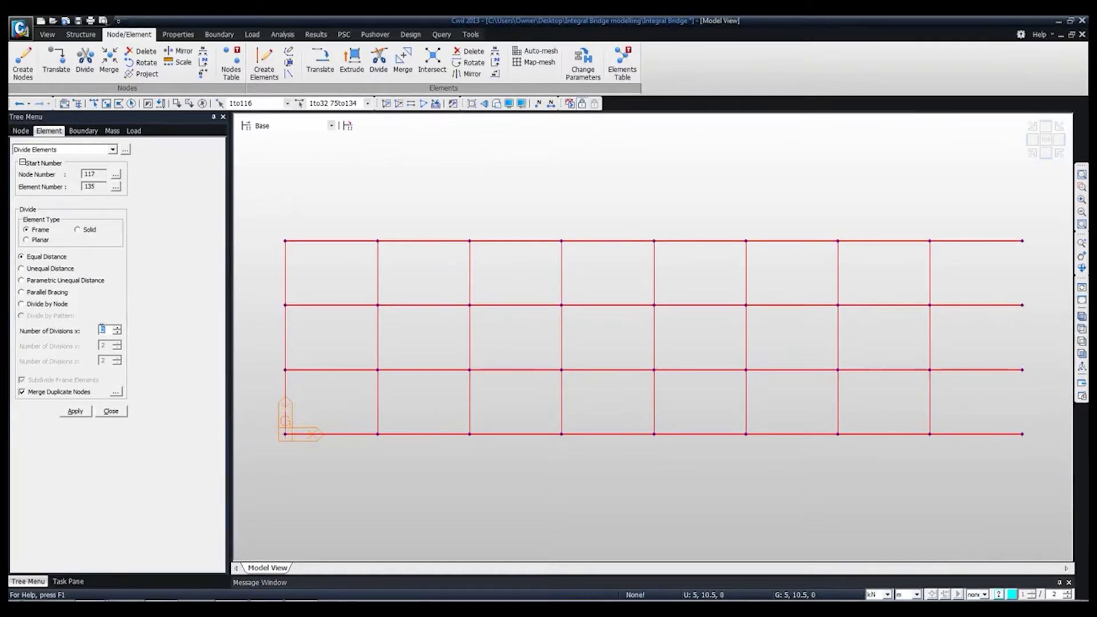
click(75, 412)
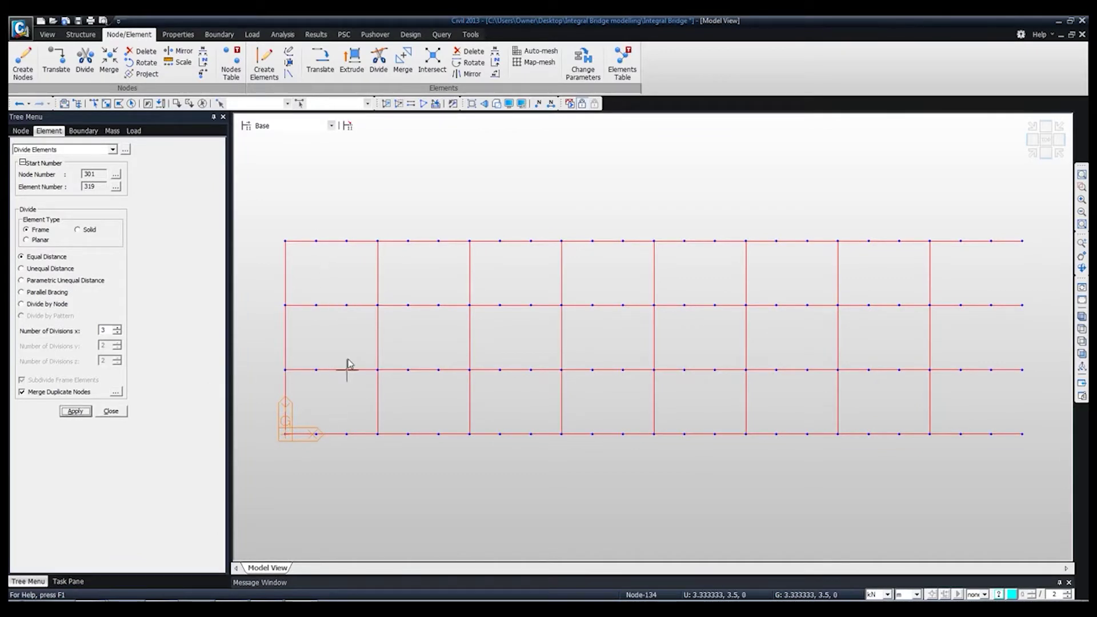
click(111, 411)
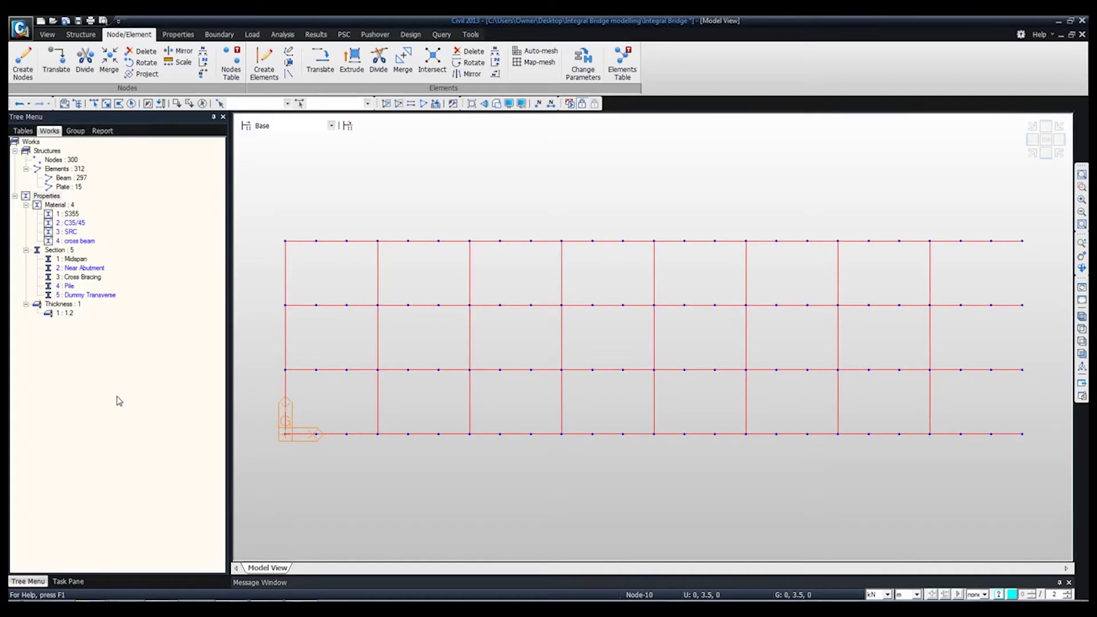
Step: Create two full-width transverse beam lines through the first bay's intermediate nodes, using material cross beam and section Dummy Transverse
click(264, 61)
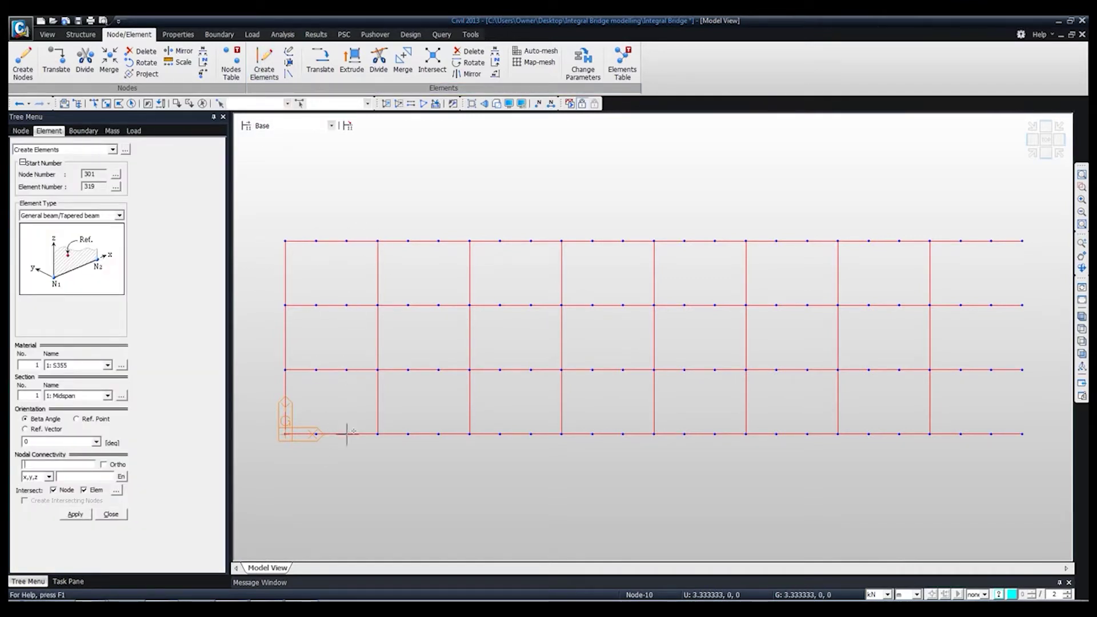
click(67, 365)
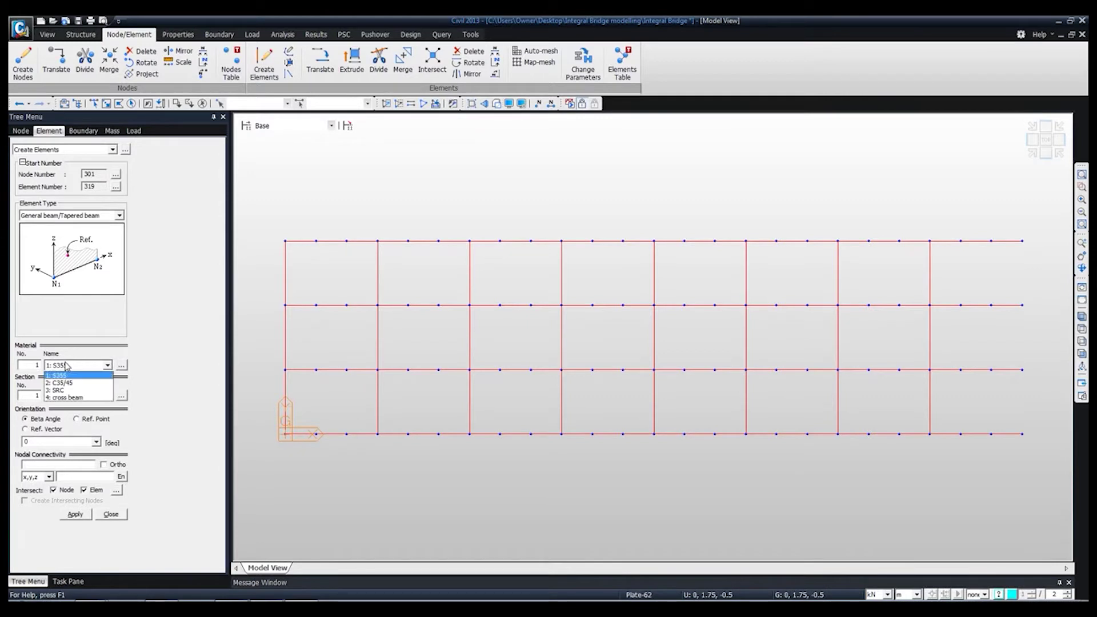
click(79, 399)
click(80, 396)
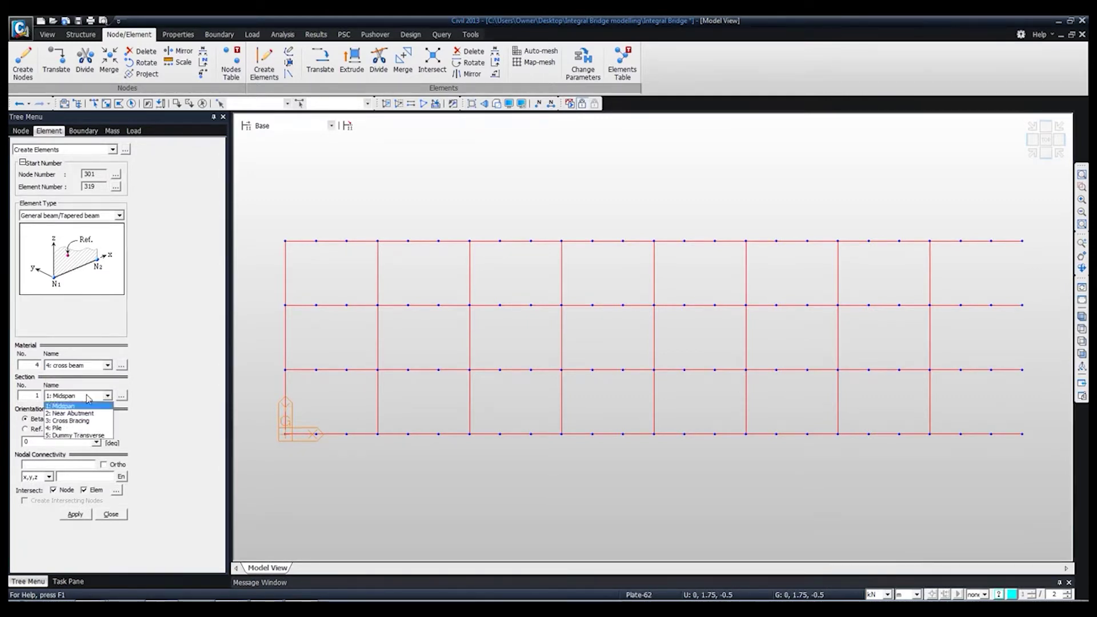
click(78, 435)
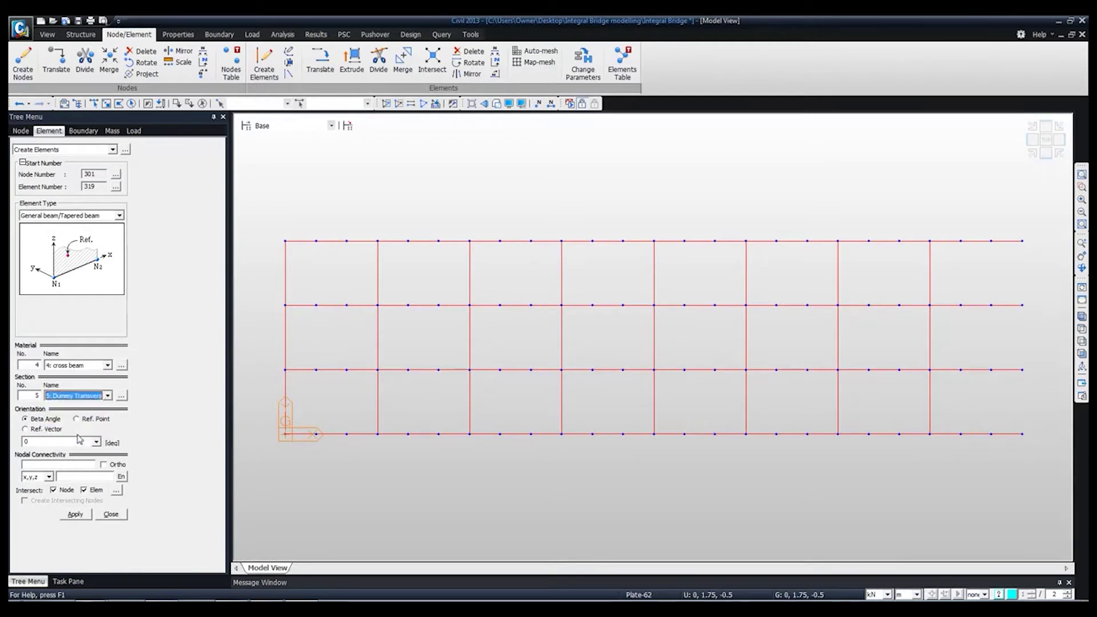
click(50, 465)
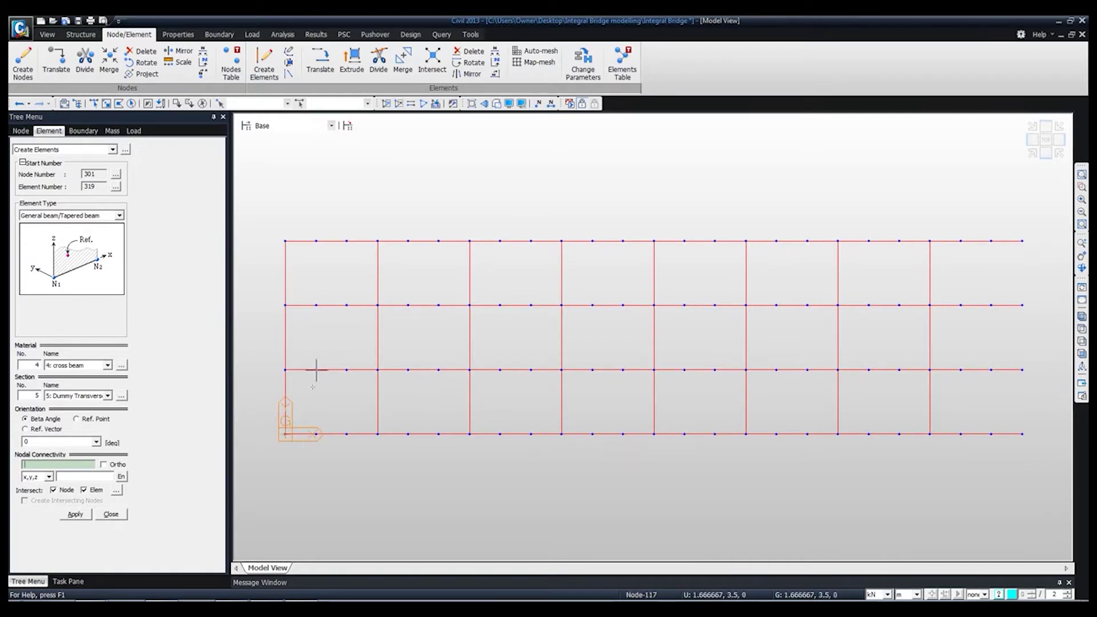
click(316, 241)
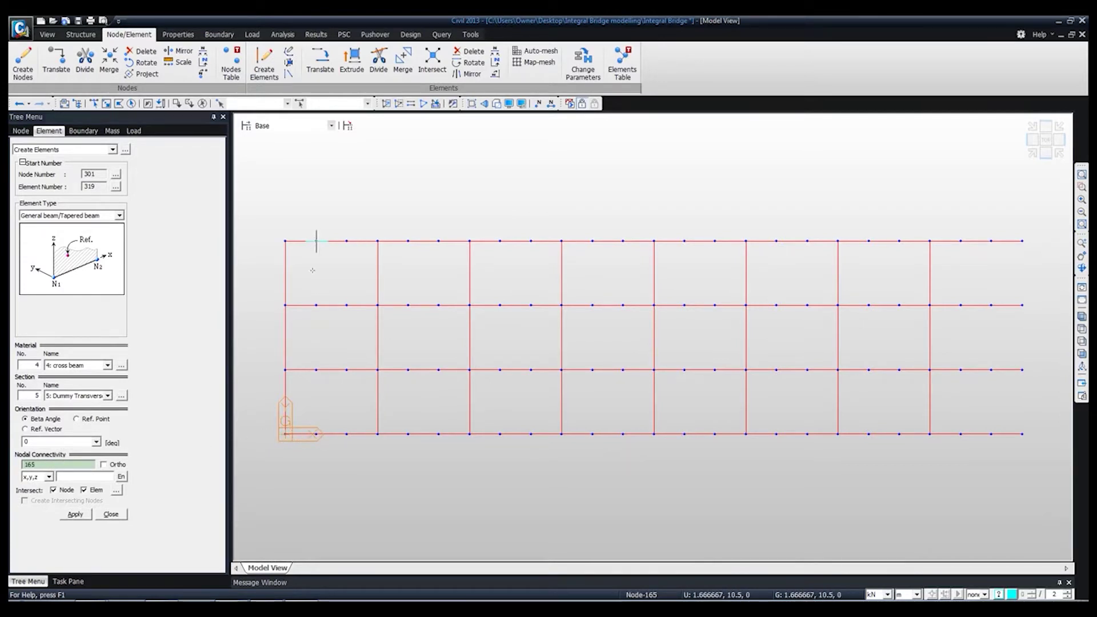
click(316, 434)
click(347, 241)
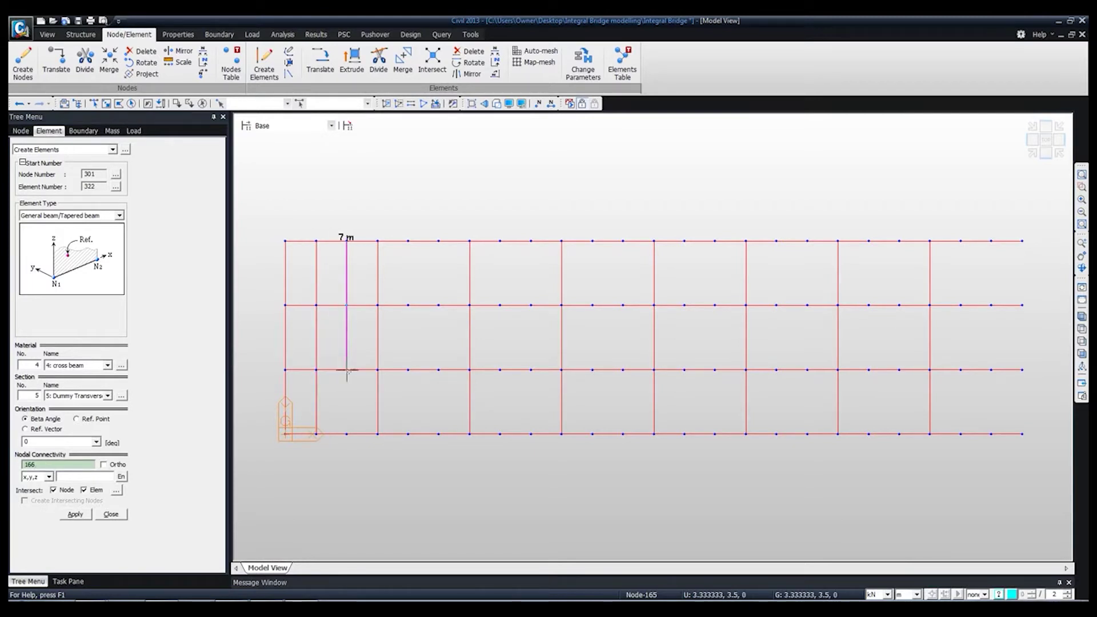
click(346, 433)
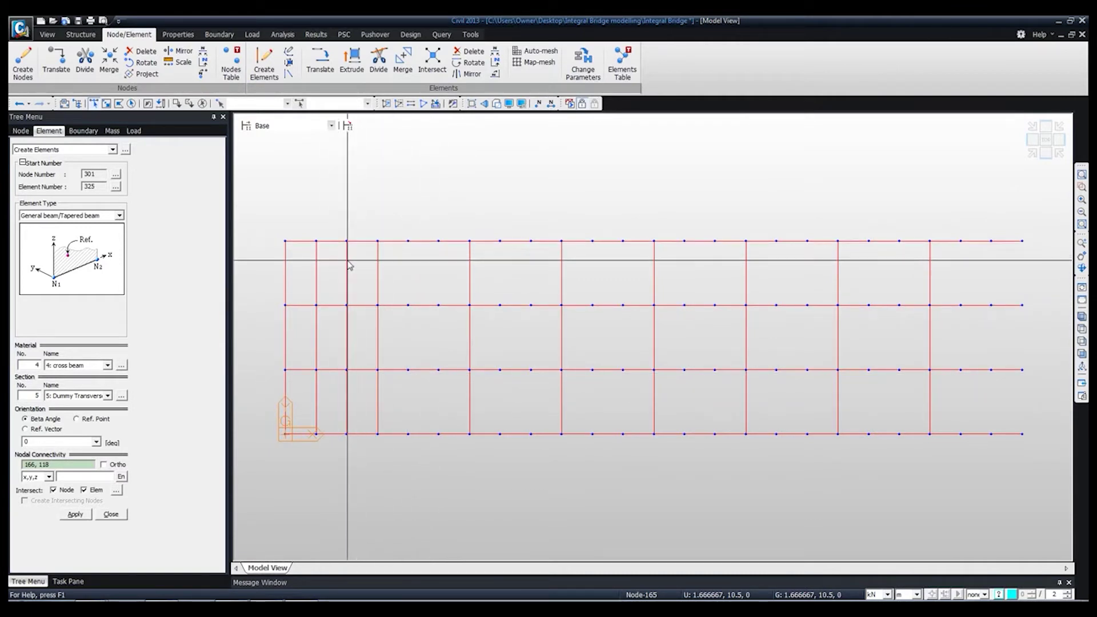
Step: Copy the two dummy transverse lines 8 times at 5, 0, 0 m spacing, intersecting both nodes and elements
drag(353, 259, 312, 277)
drag(350, 331, 300, 345)
drag(353, 384, 310, 409)
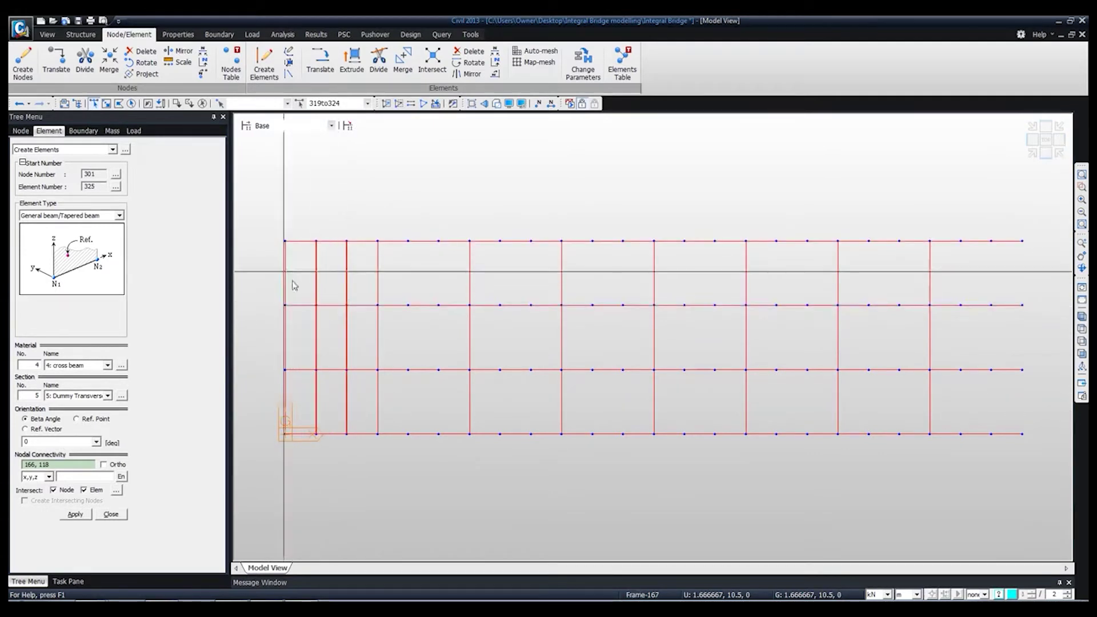
click(331, 71)
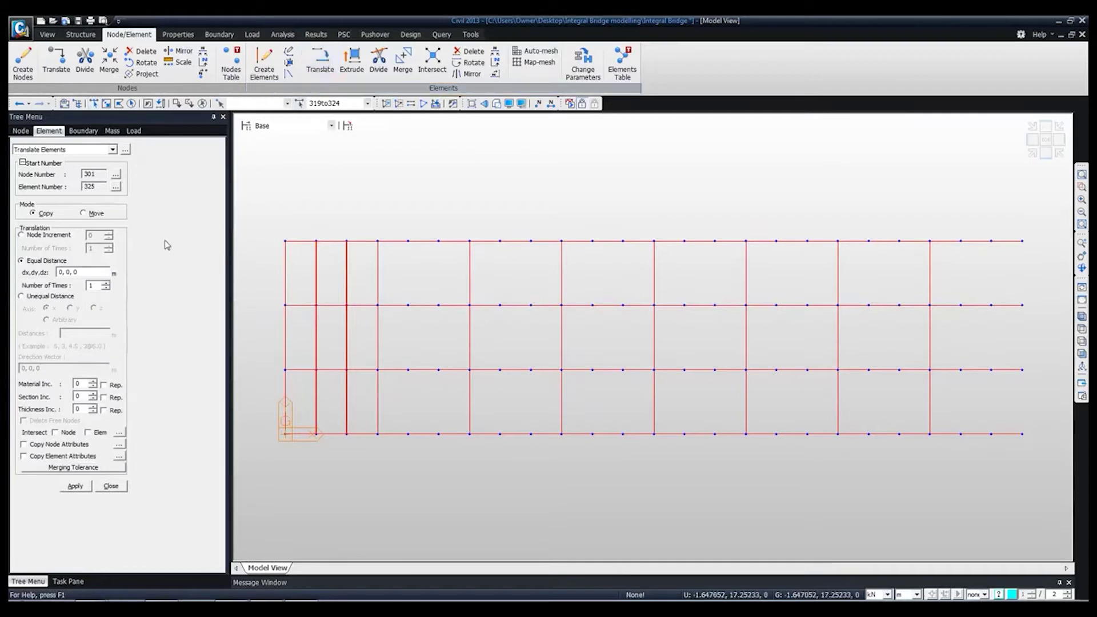
click(98, 273)
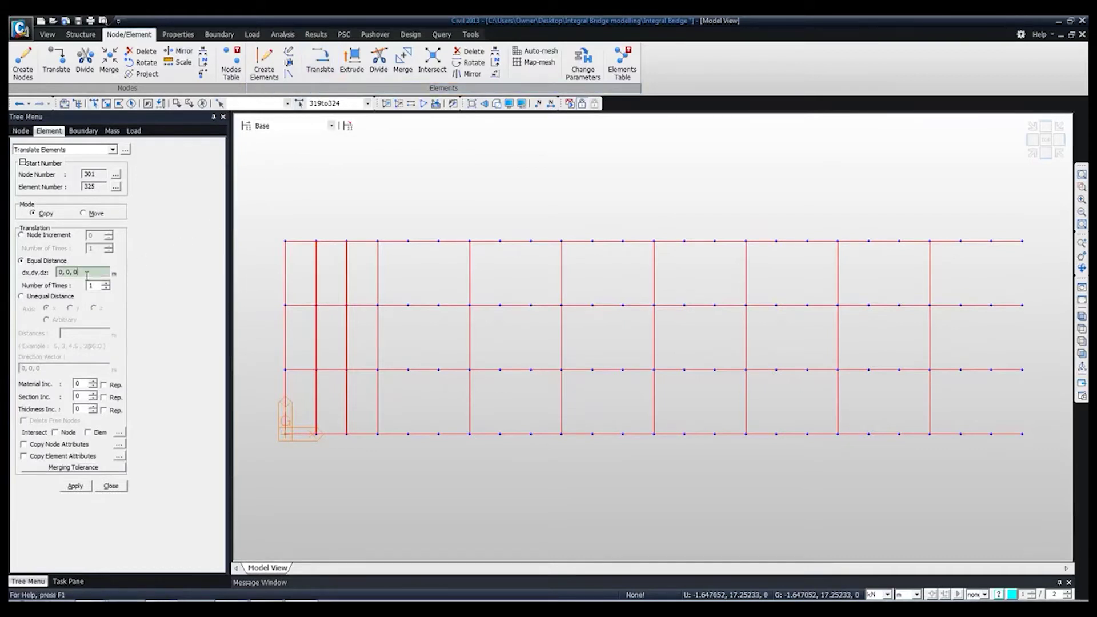
click(316, 242)
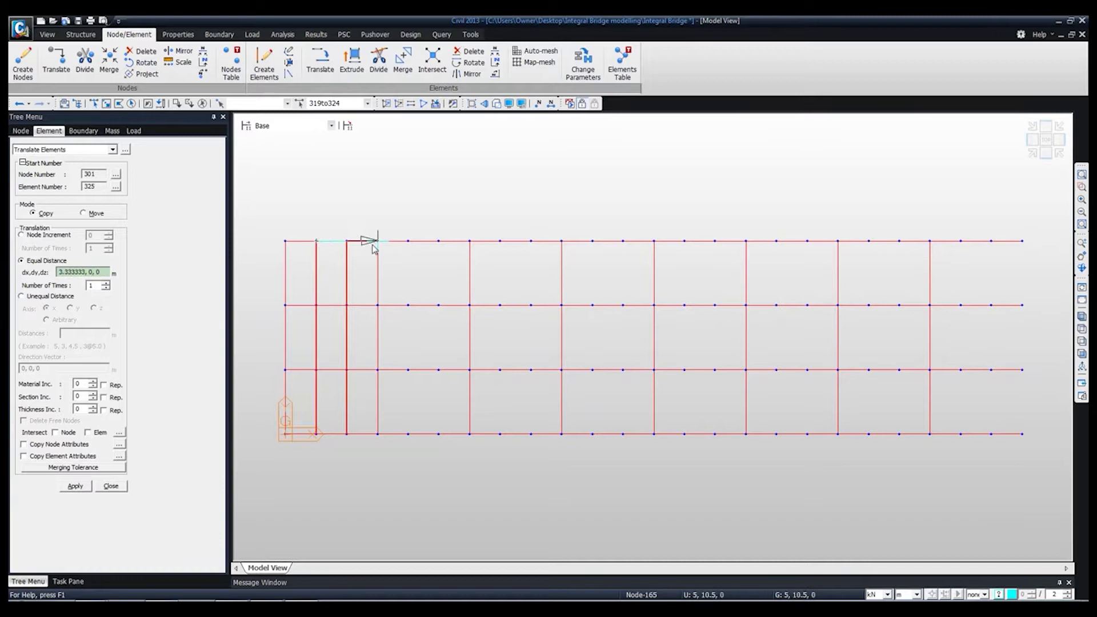
click(408, 242)
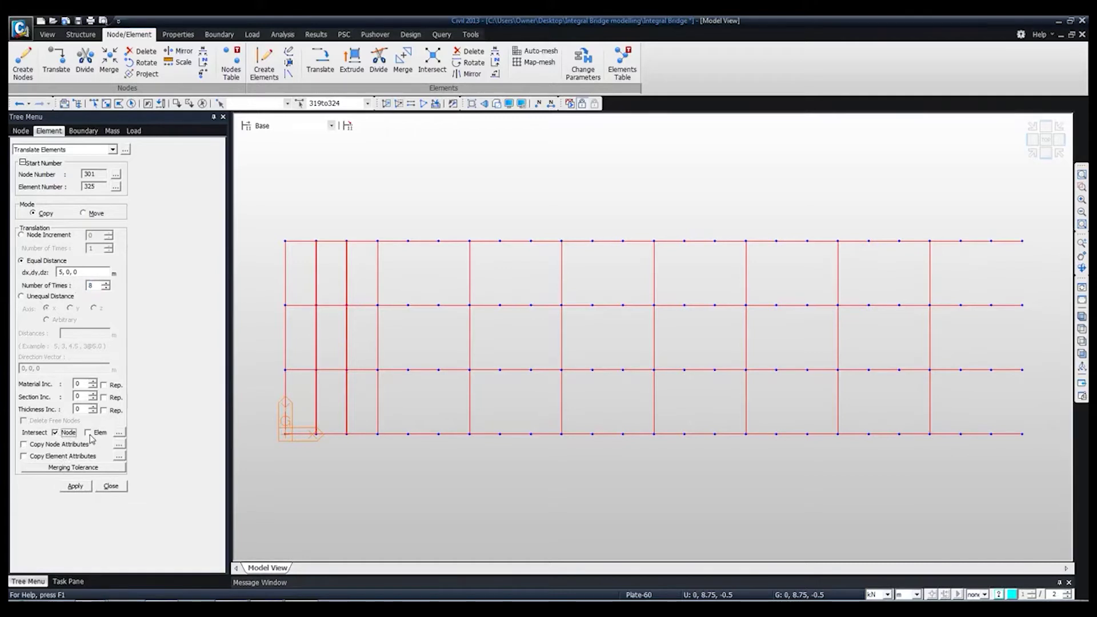
click(76, 487)
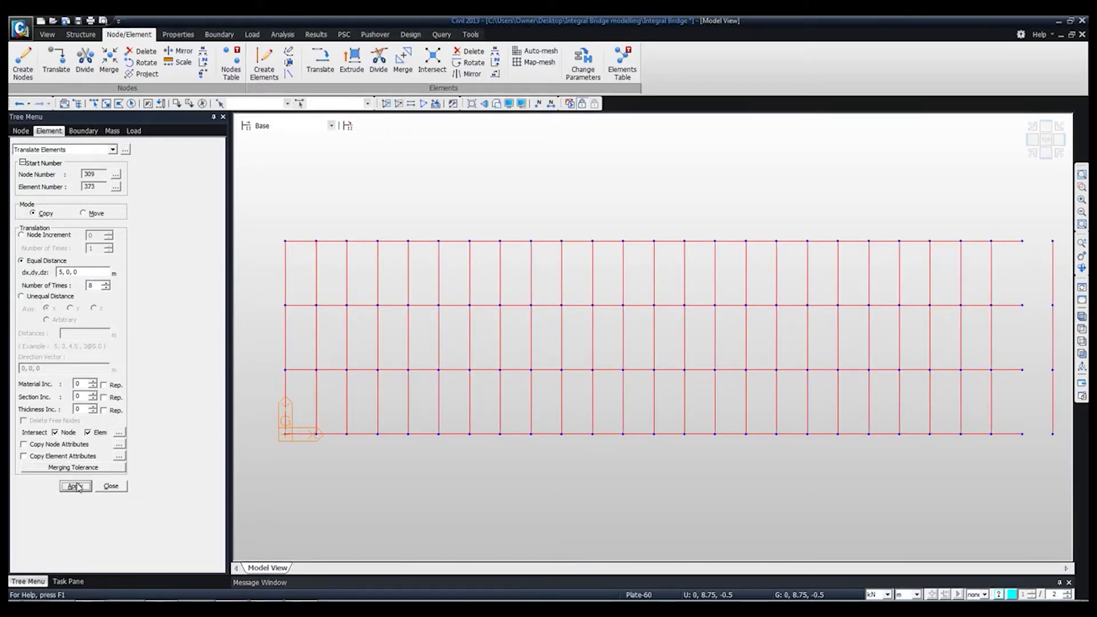
Step: Delete the two surplus transverse lines and their nodes beyond the deck's far end, and finish the element translation
middle_drag(439, 385, 198, 399)
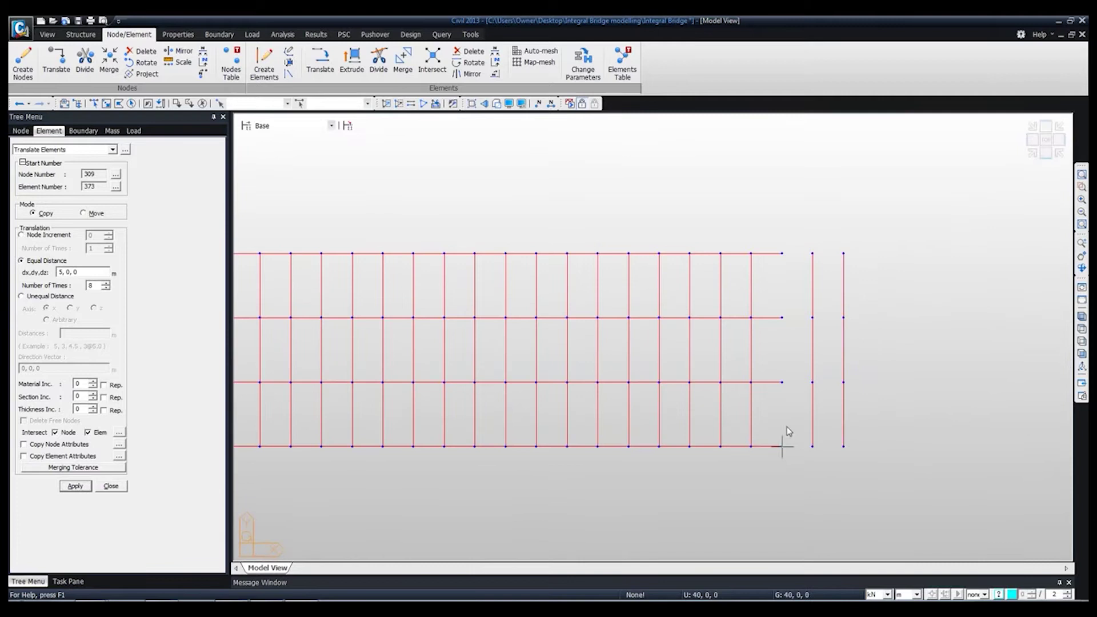
click(92, 104)
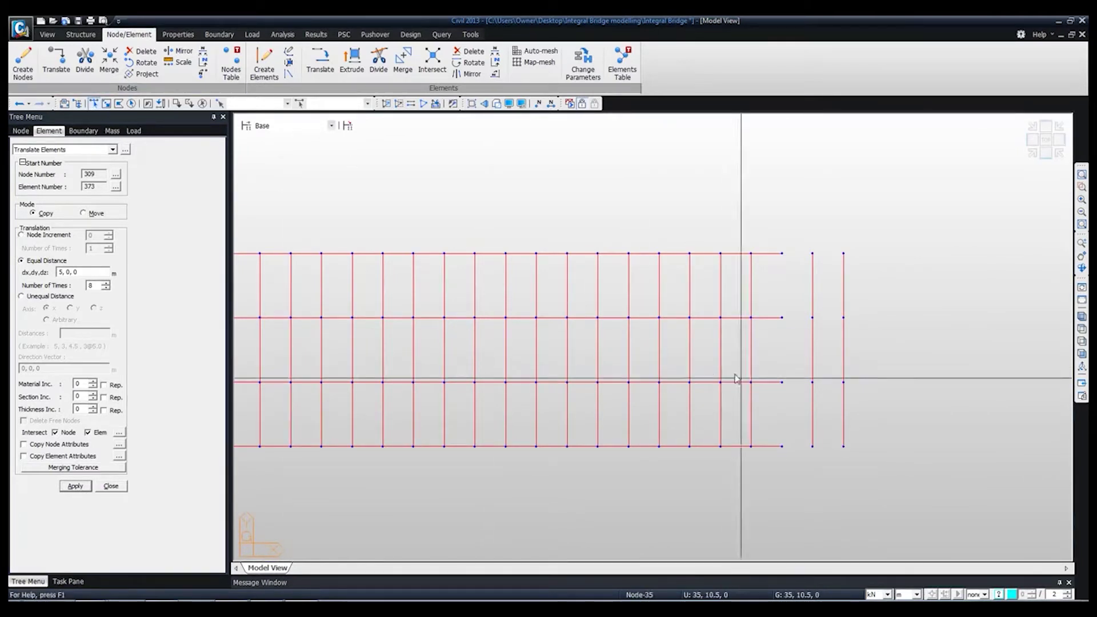
drag(864, 459, 808, 239)
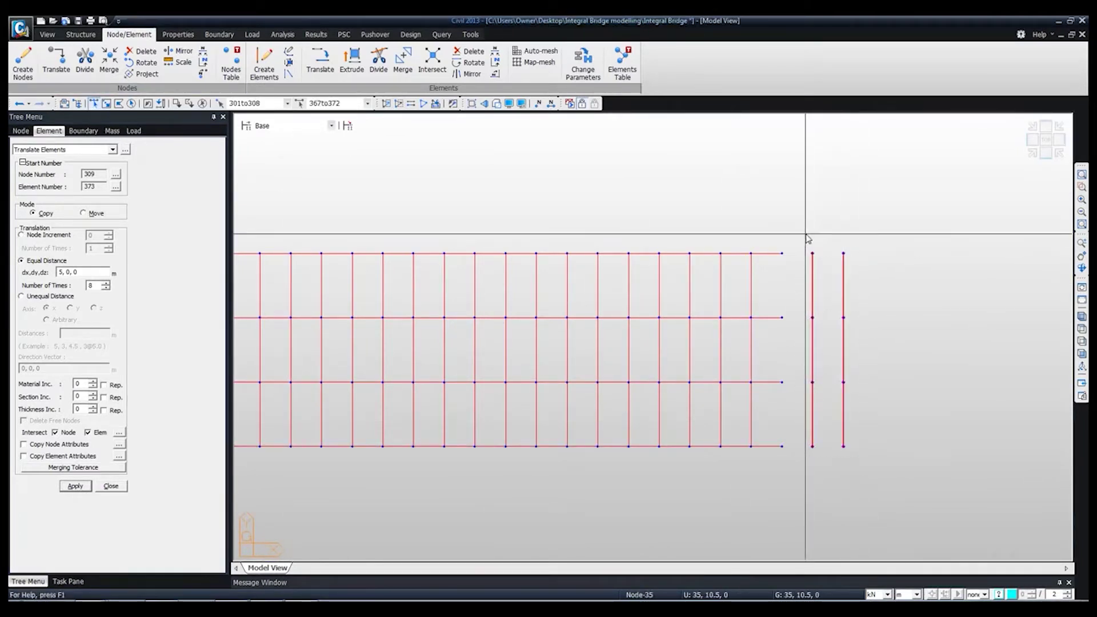
key(Delete)
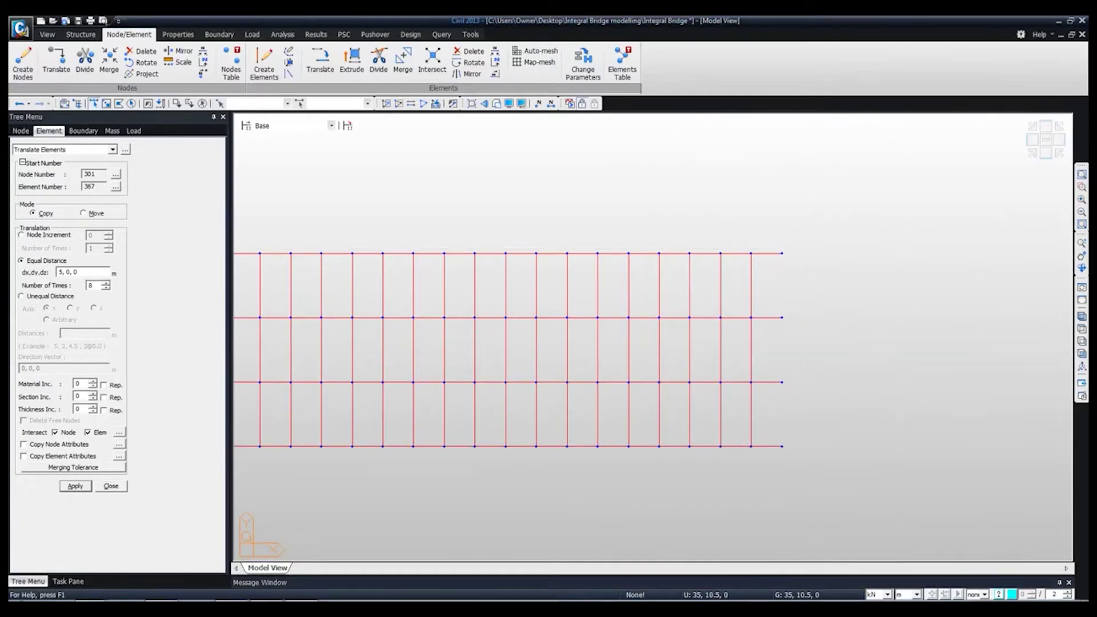
click(1082, 329)
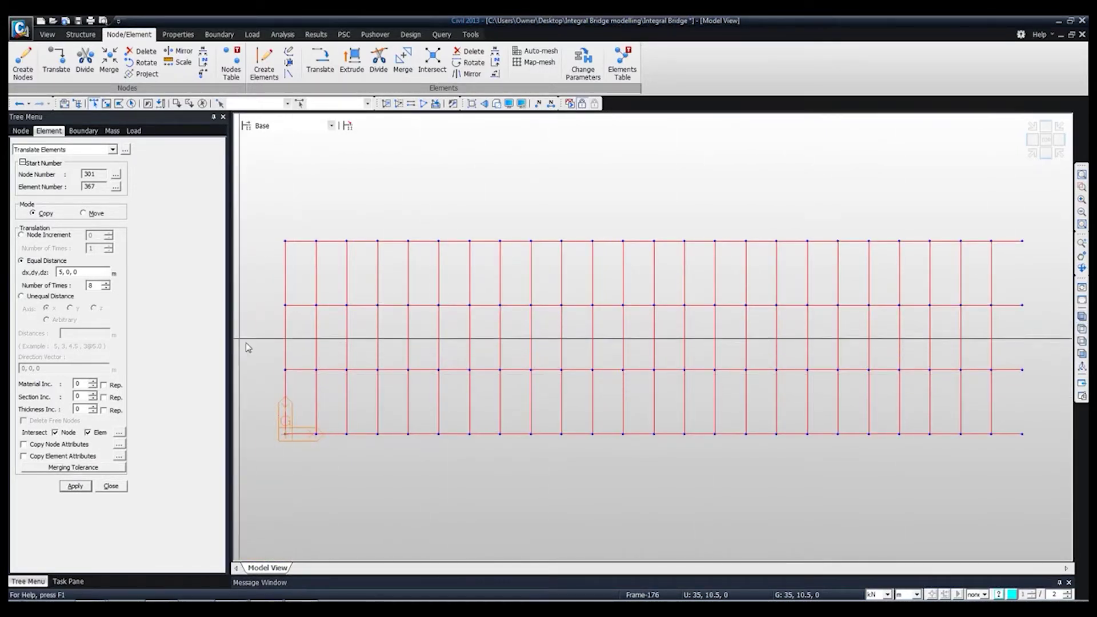
click(110, 486)
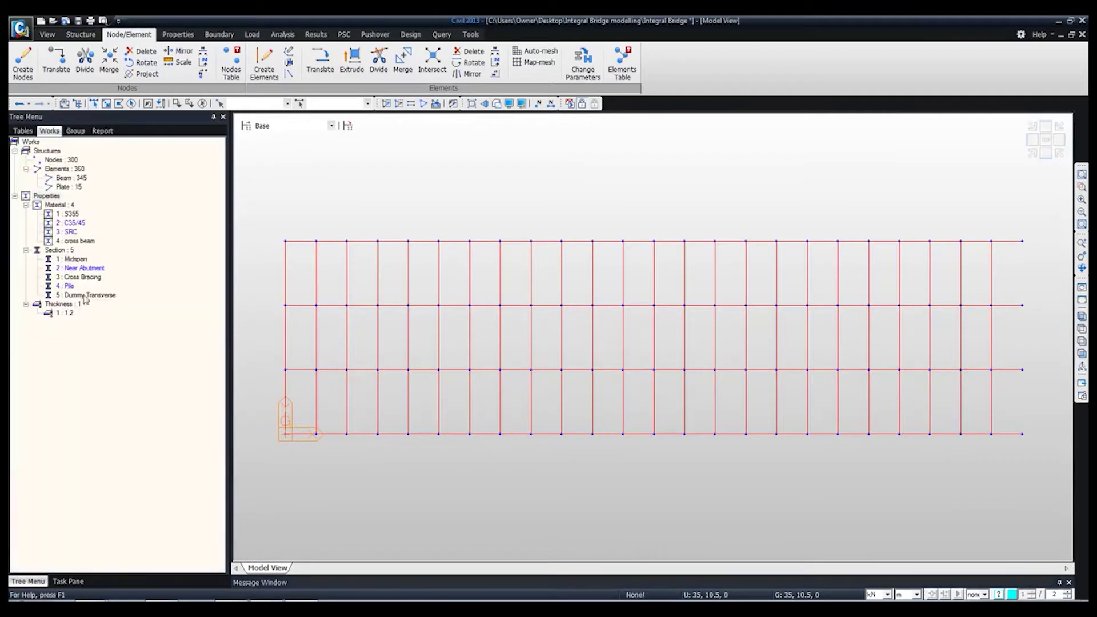
Step: Check which deck members use the Cross Bracing section, the Dummy Transverse section and the cross beam material, clearing the selection at the end
click(80, 277)
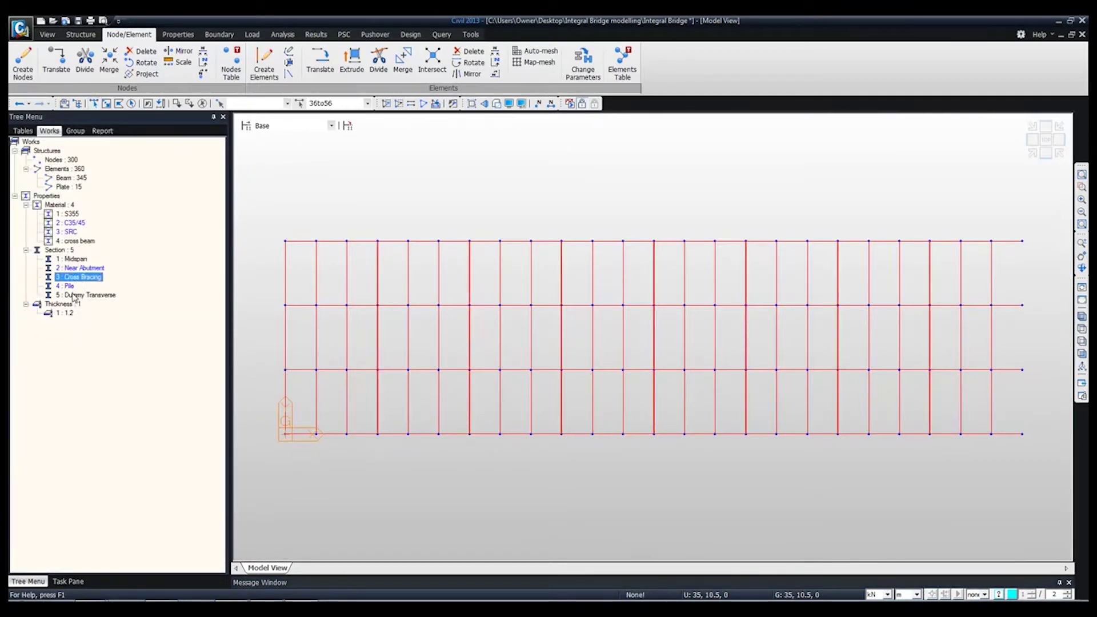
click(74, 296)
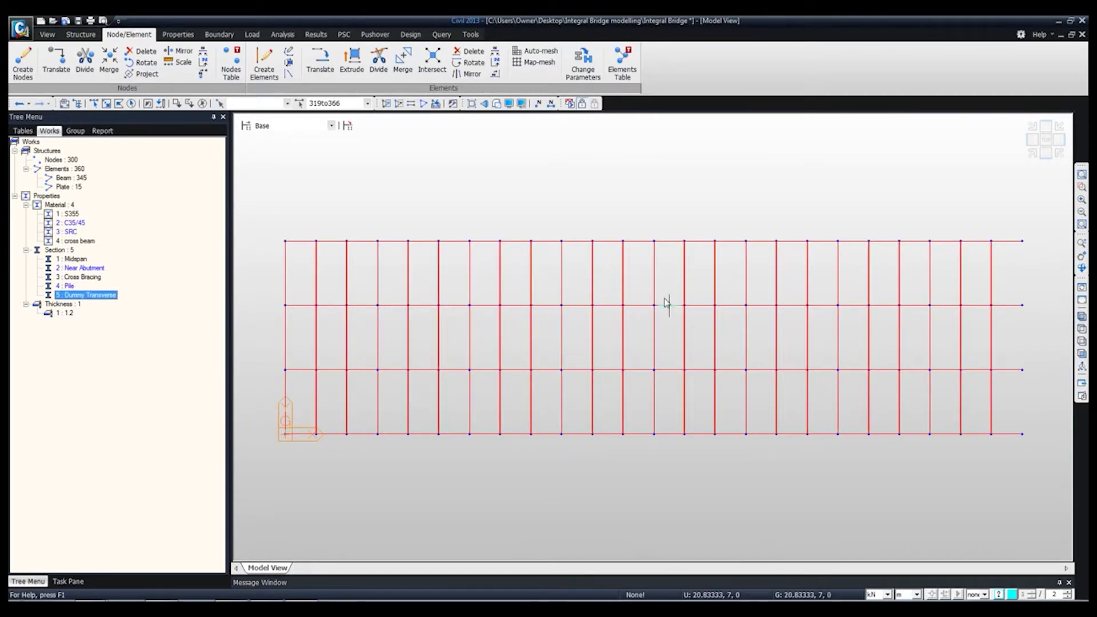
click(70, 242)
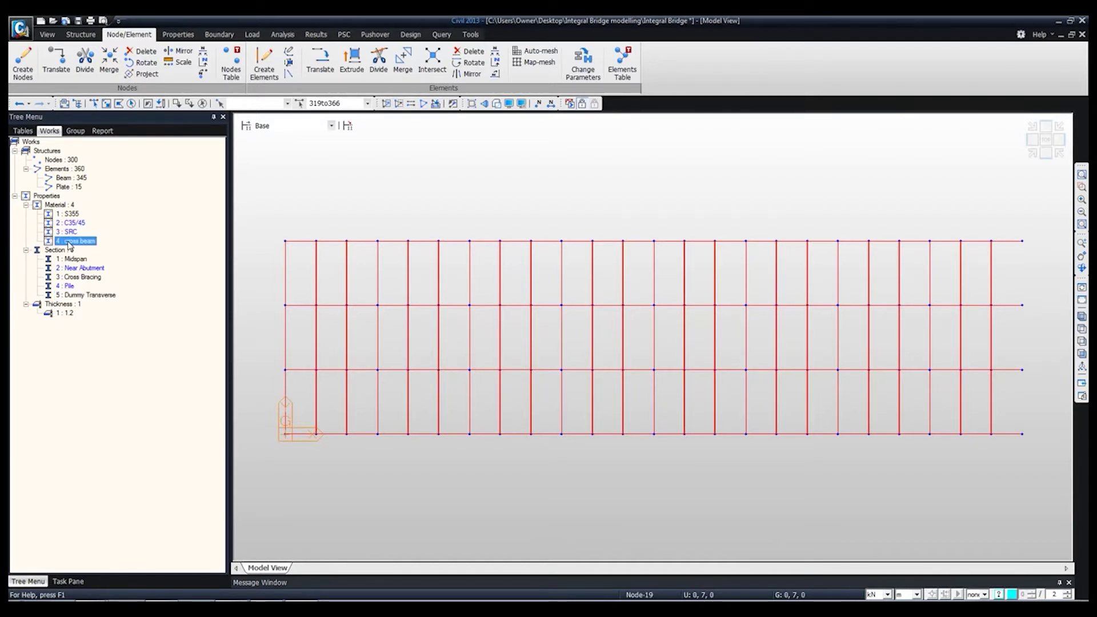
click(202, 104)
double_click(78, 242)
click(202, 104)
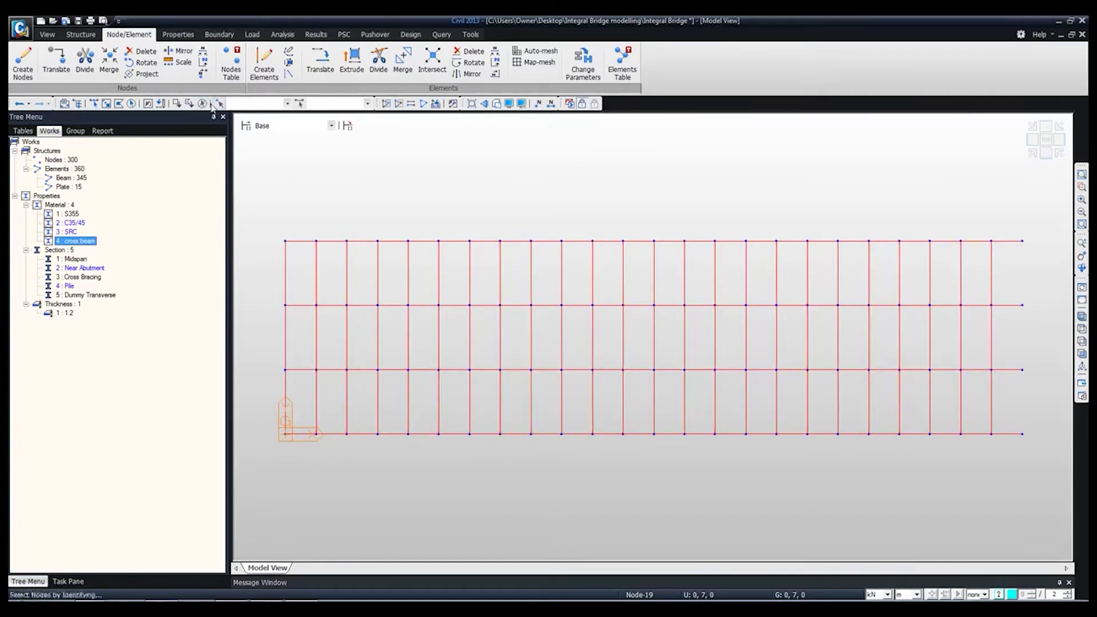
Step: Select all pile elements below the abutment in a side elevation and assign them the Pile section
click(1082, 318)
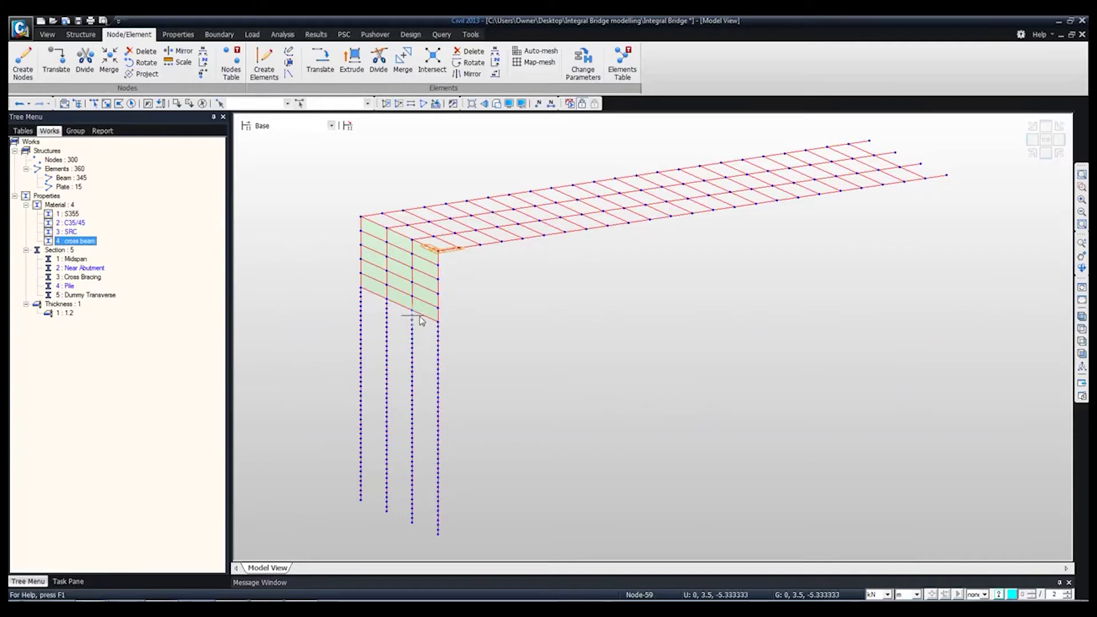
click(1082, 353)
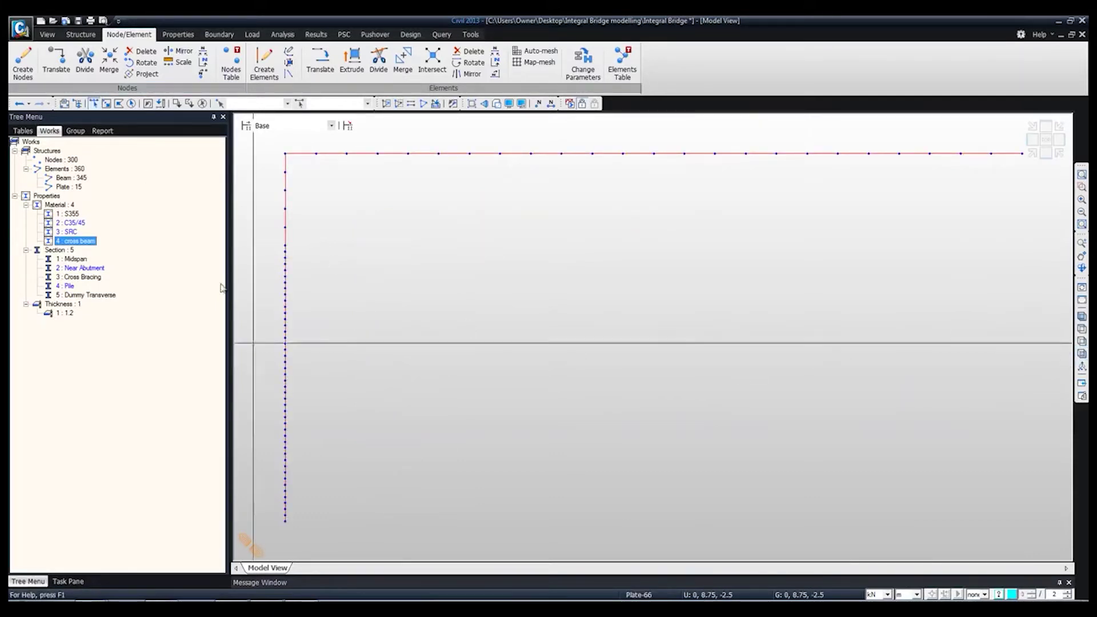
drag(326, 529, 257, 249)
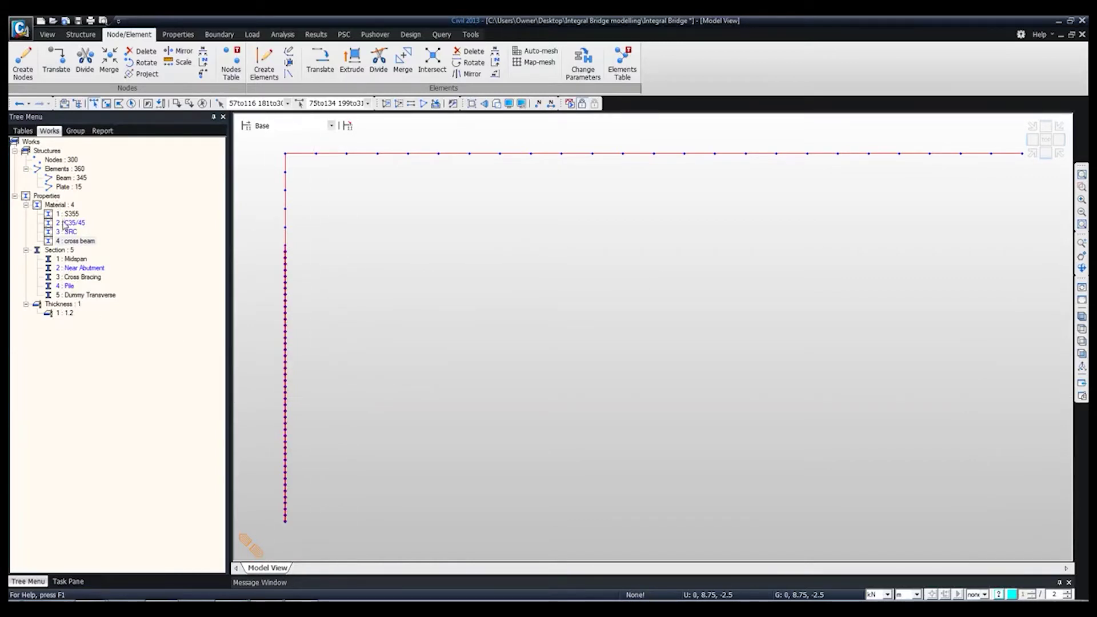
drag(69, 285, 298, 303)
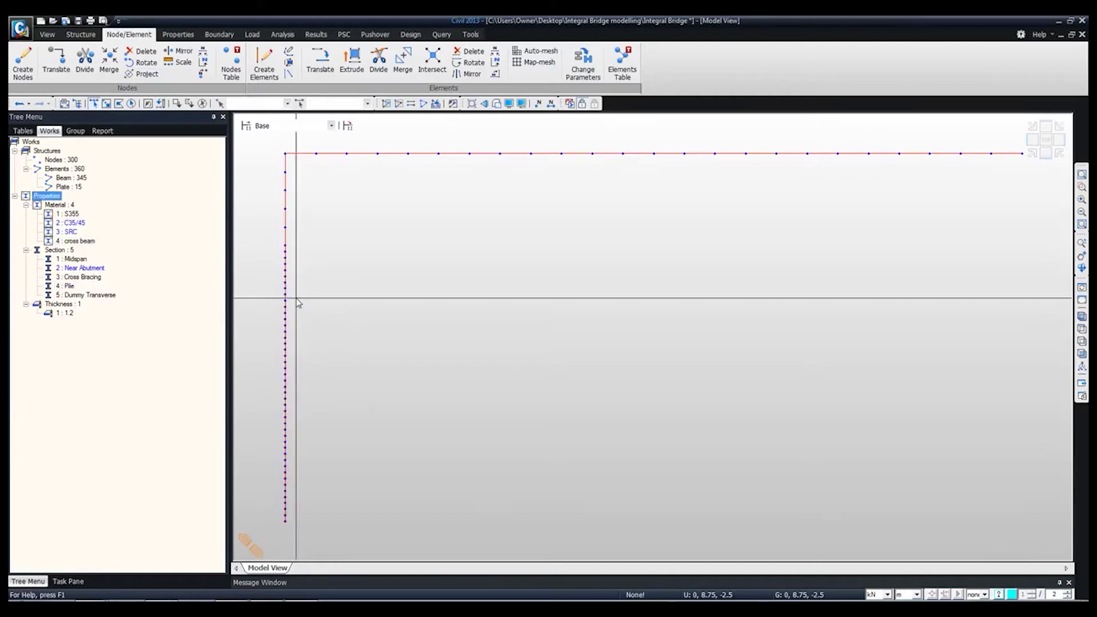
Step: Reselect the pile elements and assign them material C35/45
click(148, 104)
drag(75, 224, 284, 294)
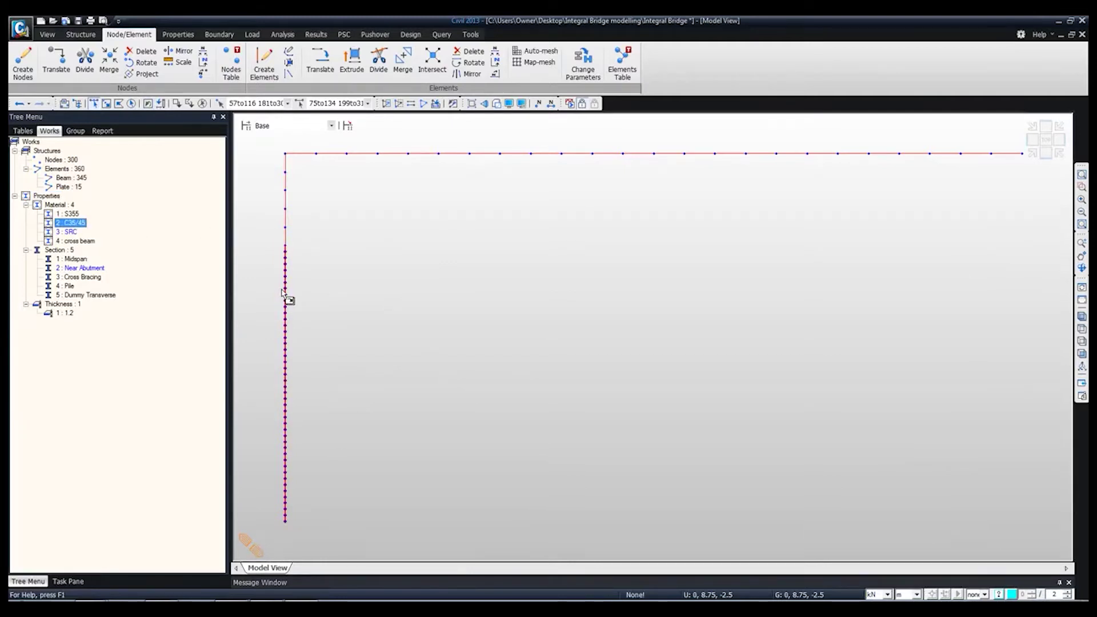
drag(284, 294, 288, 293)
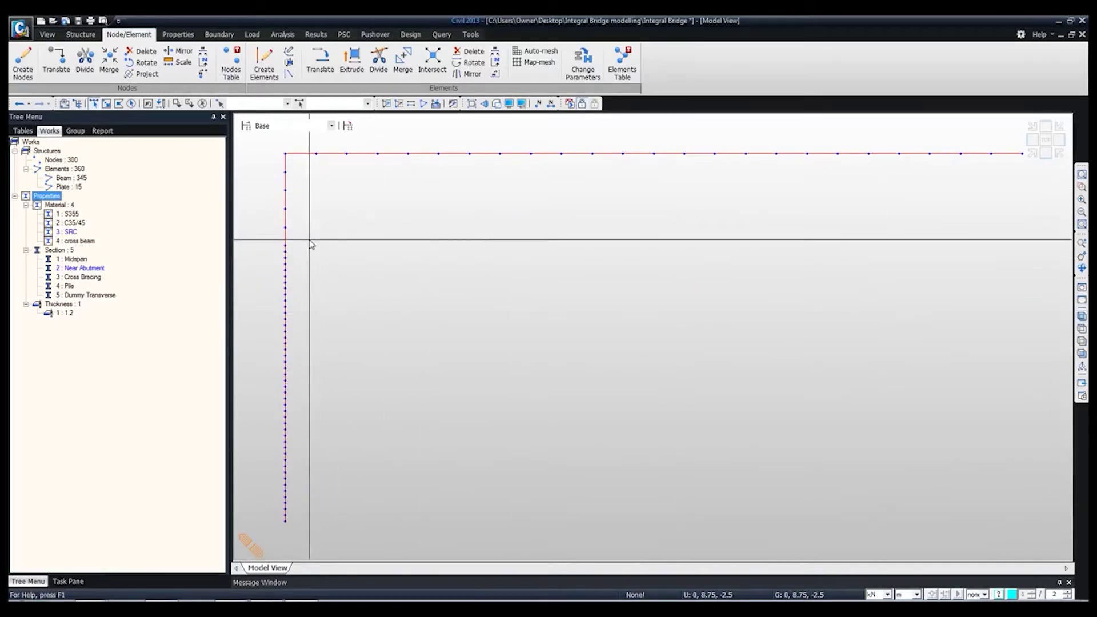
Step: Select the abutment wall elements between deck and piles in the side elevation and assign them material C35/45
drag(309, 240, 247, 170)
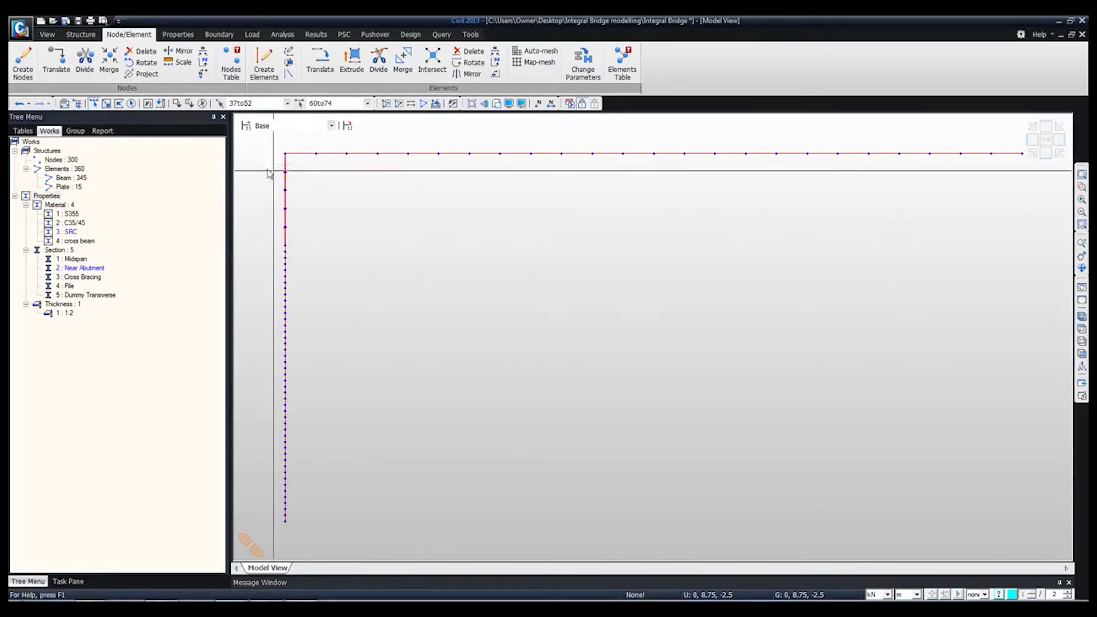
drag(303, 240, 257, 170)
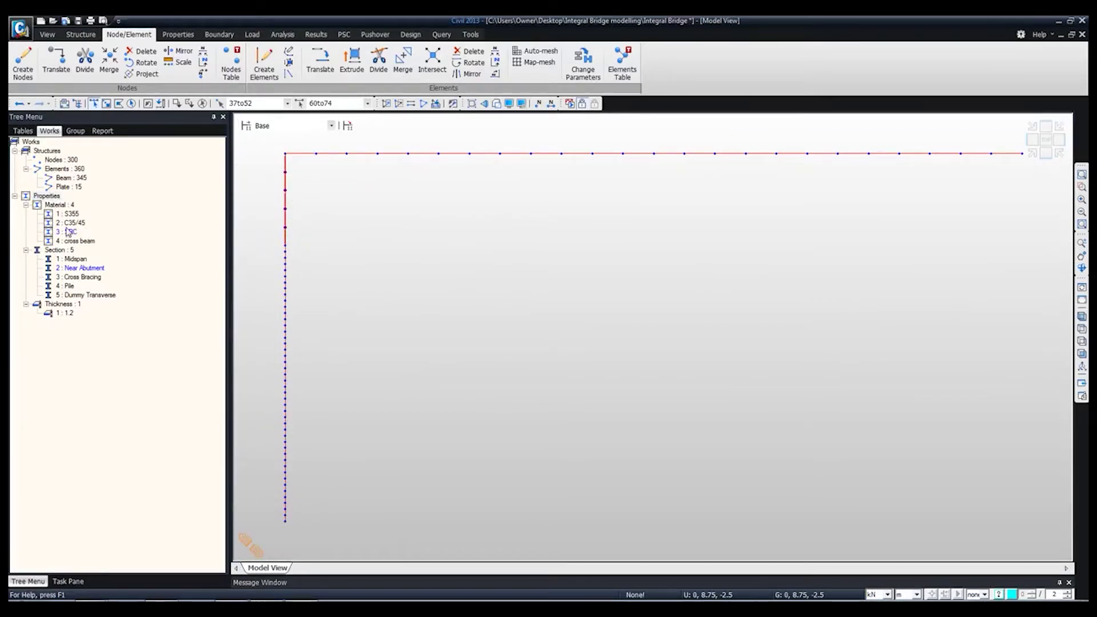
drag(69, 223, 285, 220)
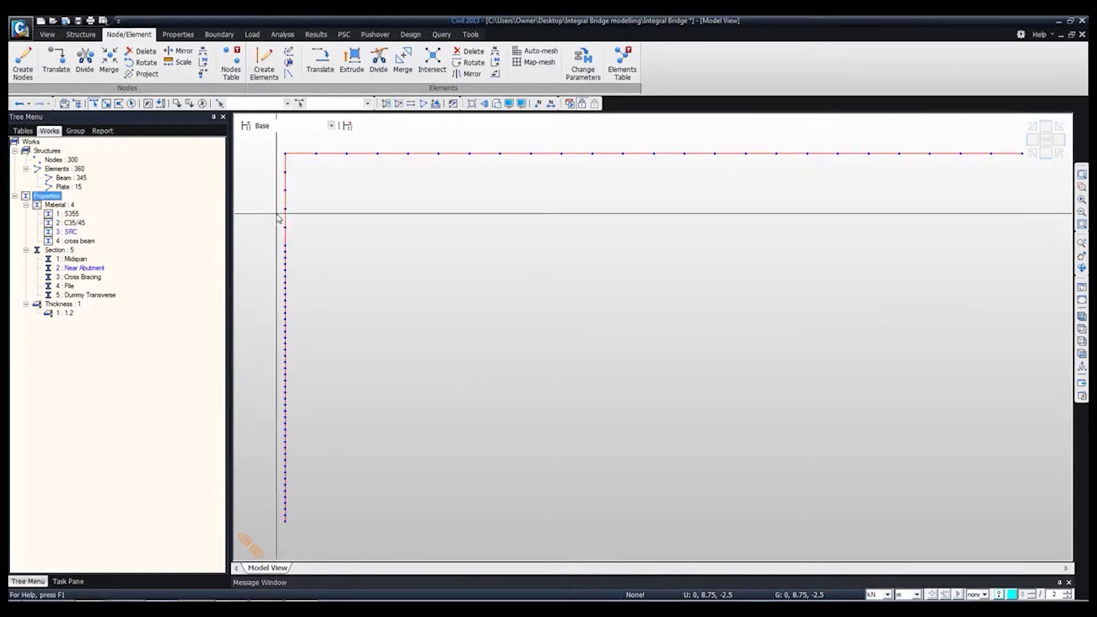
Step: Examine the bridge with solid section rendering in isometric and front views, checking how deck, abutment and piles line up
click(1081, 320)
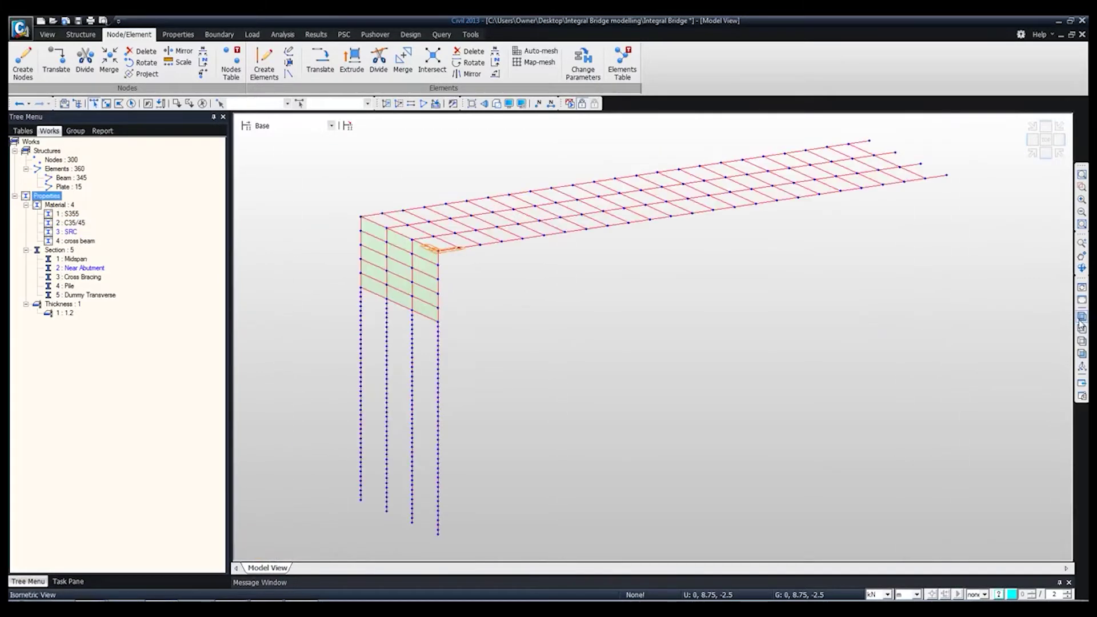
click(496, 104)
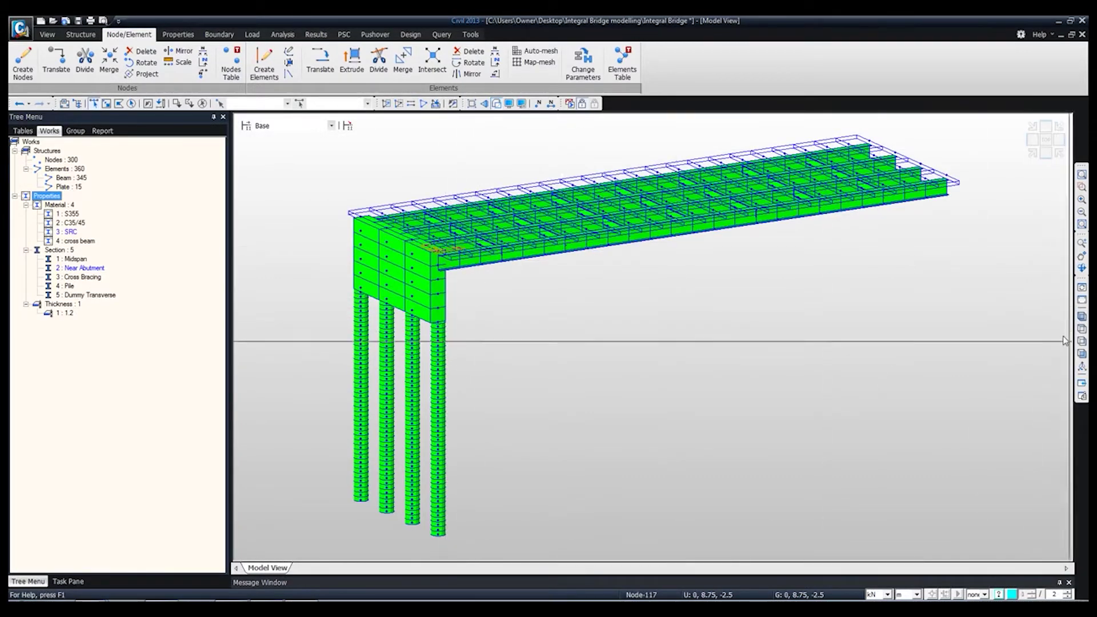
click(1080, 355)
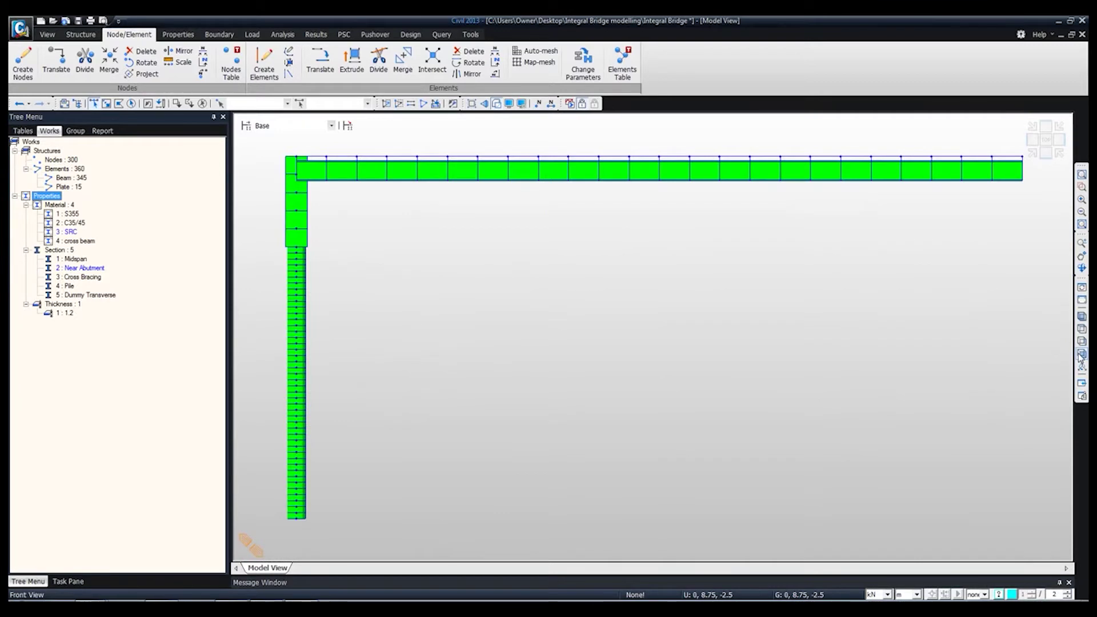
click(1082, 316)
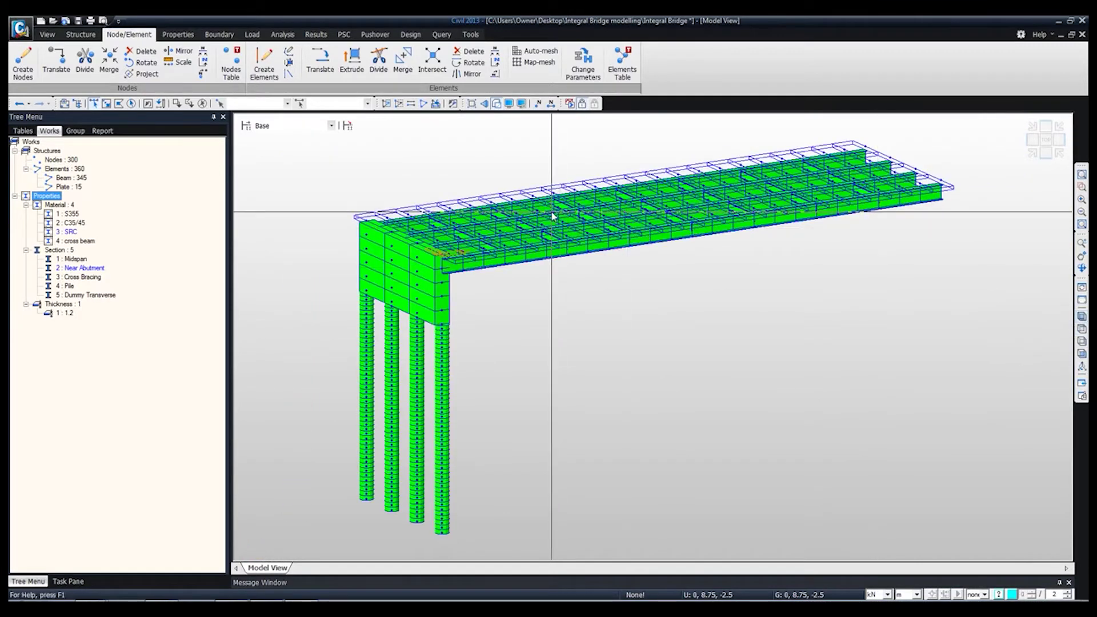
scroll(533, 232, up, 6)
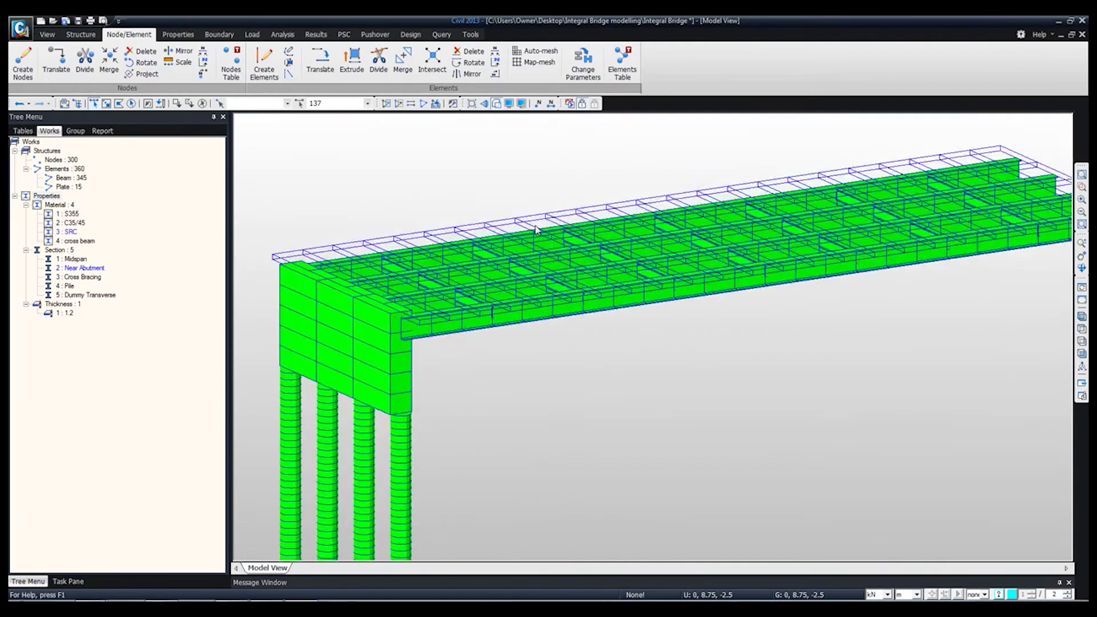
scroll(589, 273, down, 5)
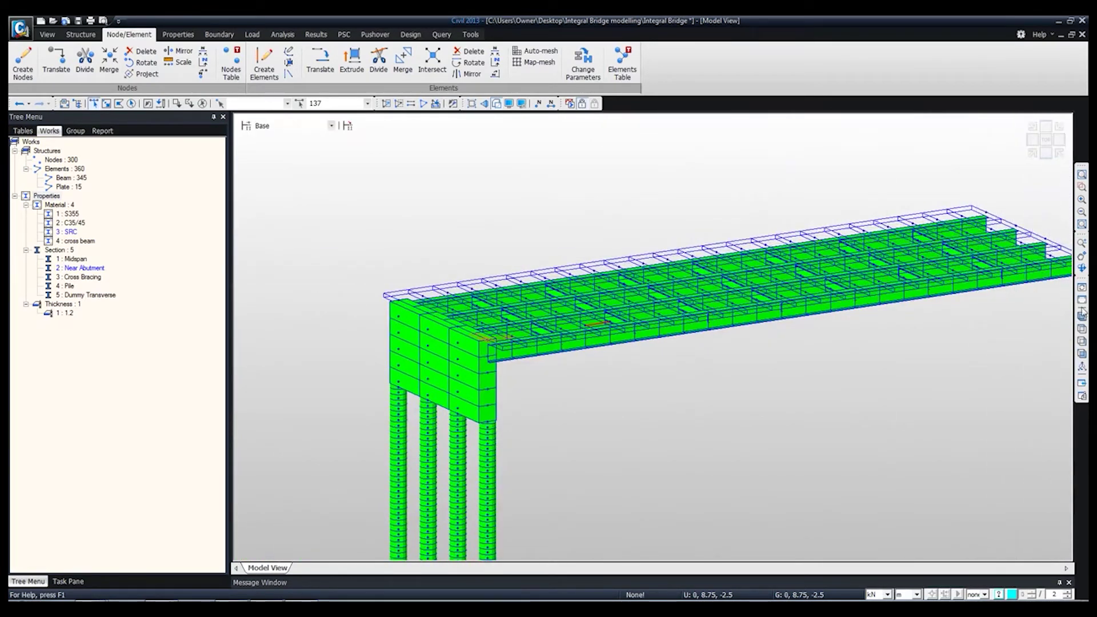
click(1083, 360)
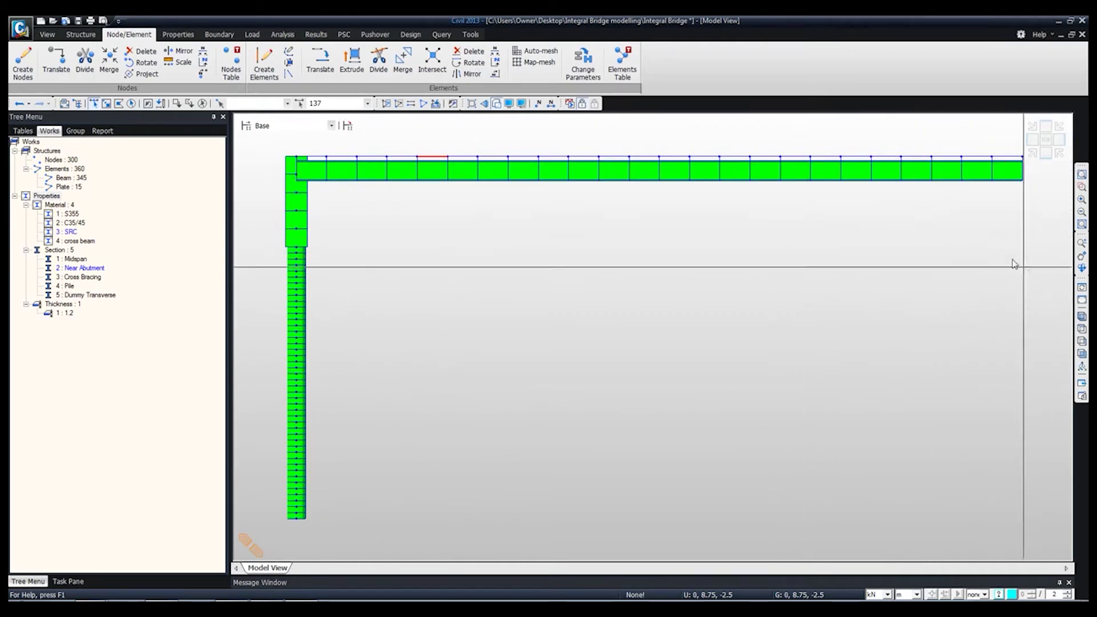
click(1081, 317)
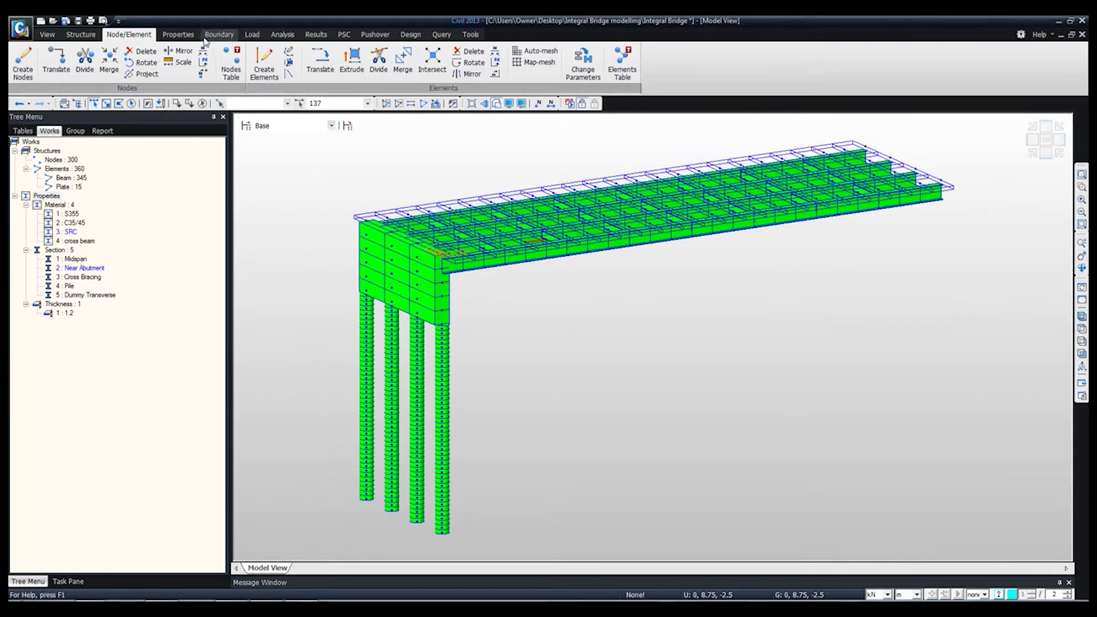
Step: Start a new tapered section of type Composite Steel-I and name it Left to Right
click(178, 34)
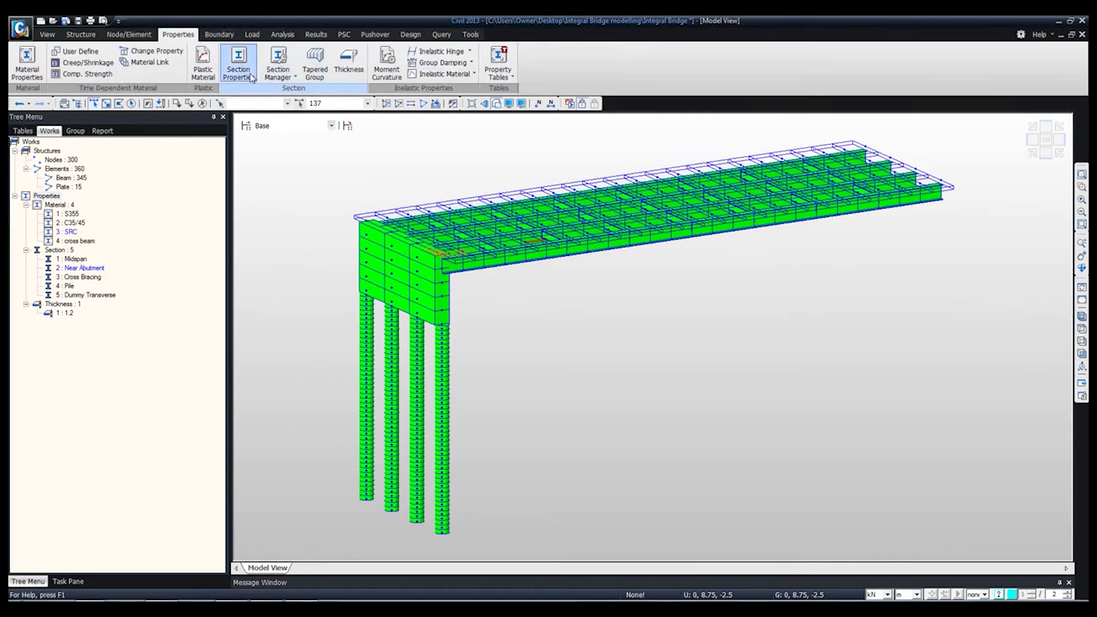
click(251, 78)
click(237, 61)
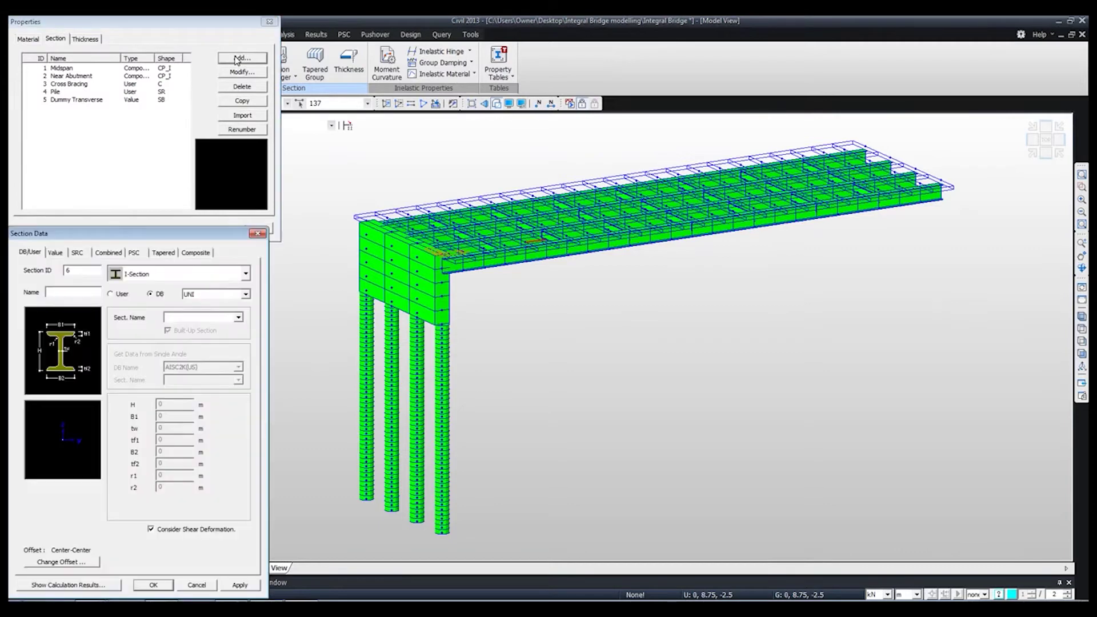
drag(135, 226, 258, 104)
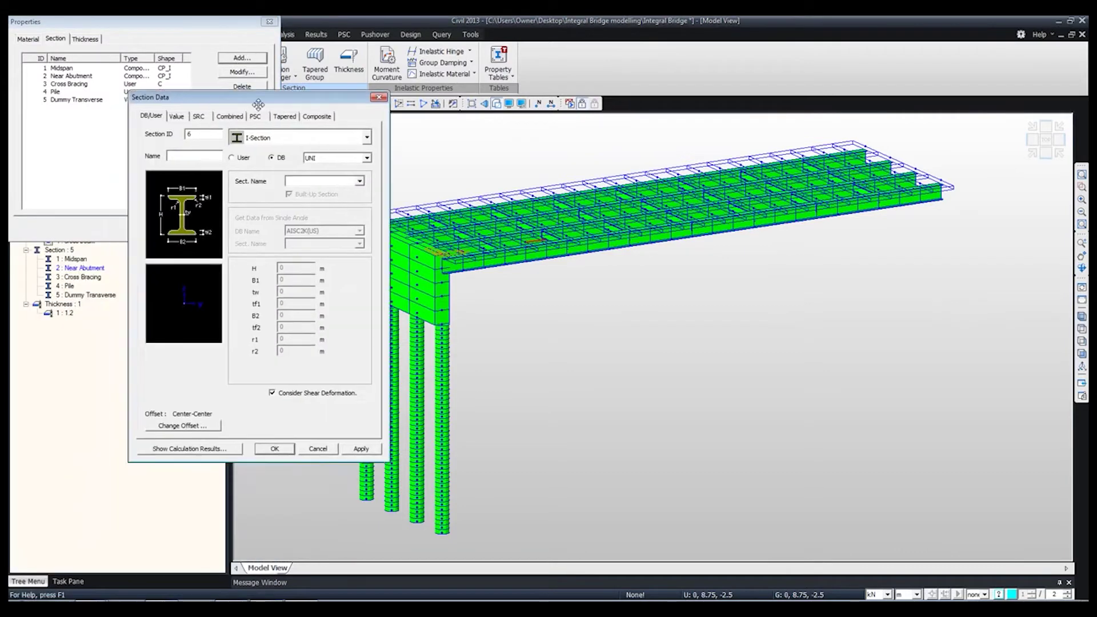
click(285, 116)
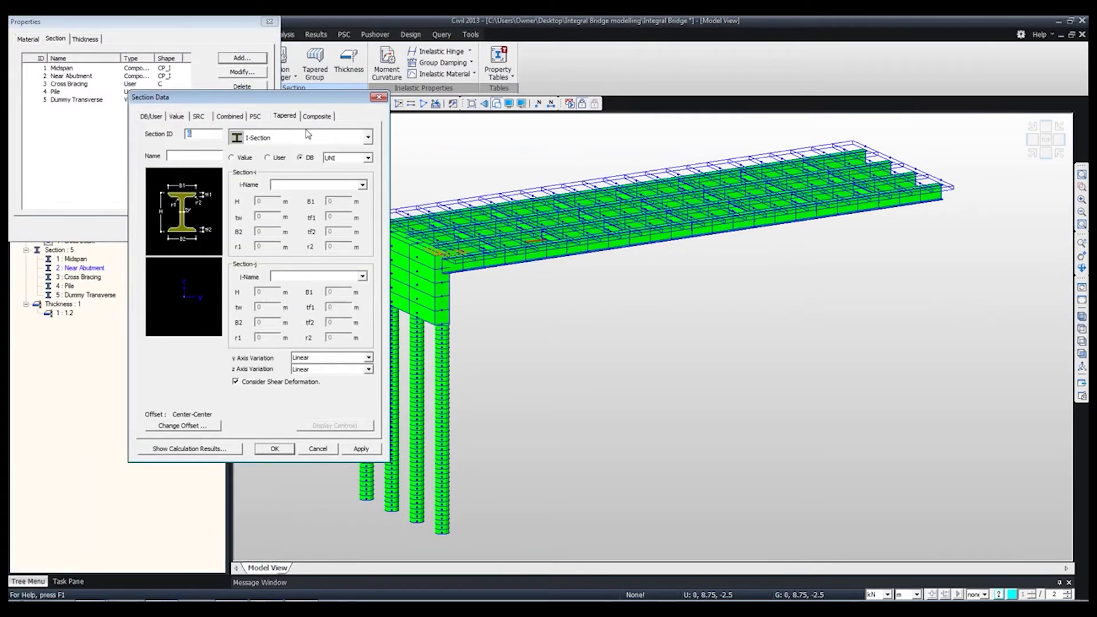
click(369, 138)
drag(370, 158, 372, 286)
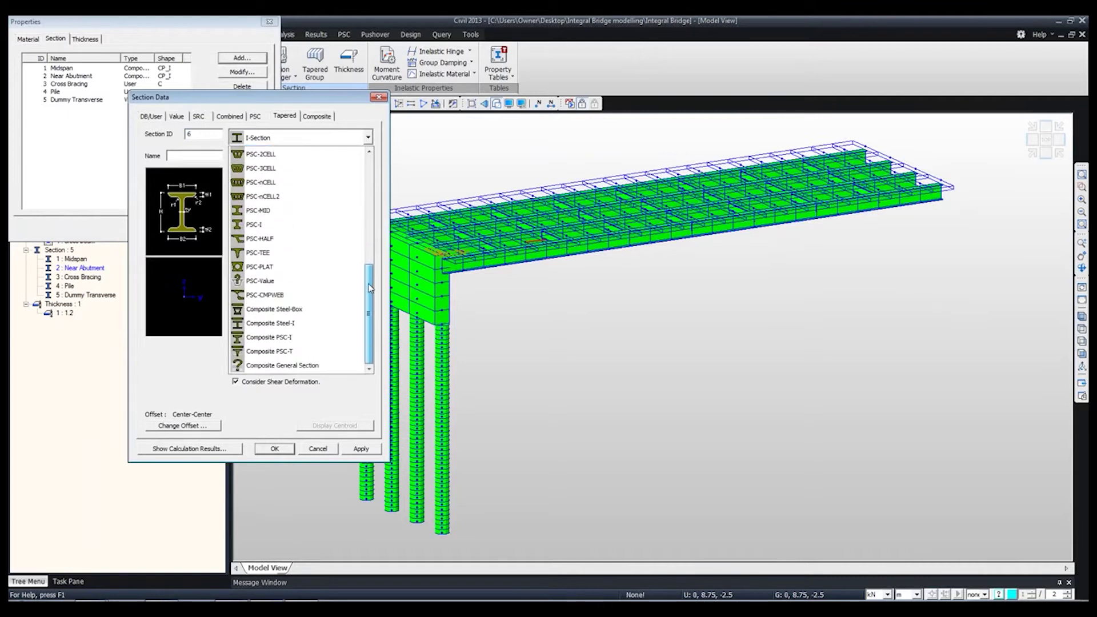
click(282, 324)
click(182, 157)
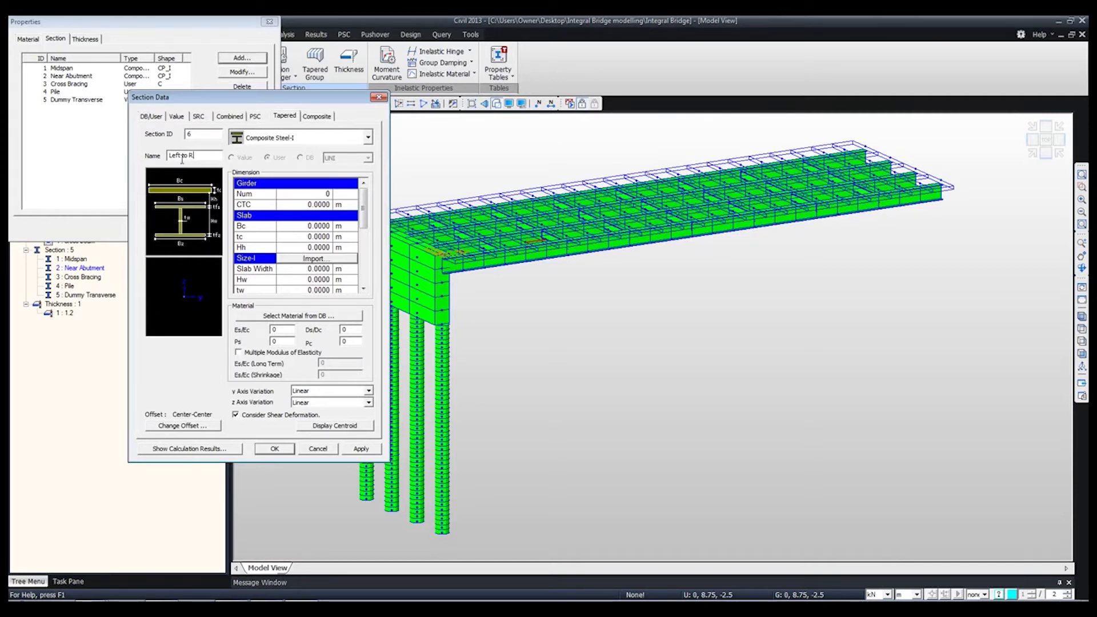
text(ight)
Step: Set the number of girders to 1, slab width Bc to 3.5 m and slab thickness tc to 0.25 m
click(327, 195)
text(1)
click(308, 230)
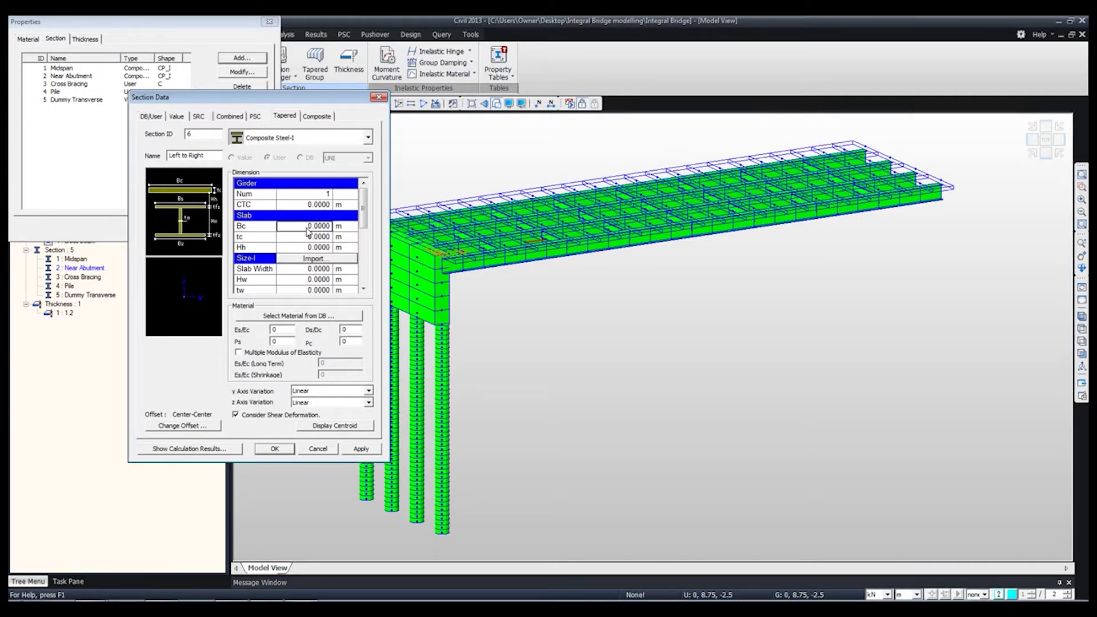
text(3.5)
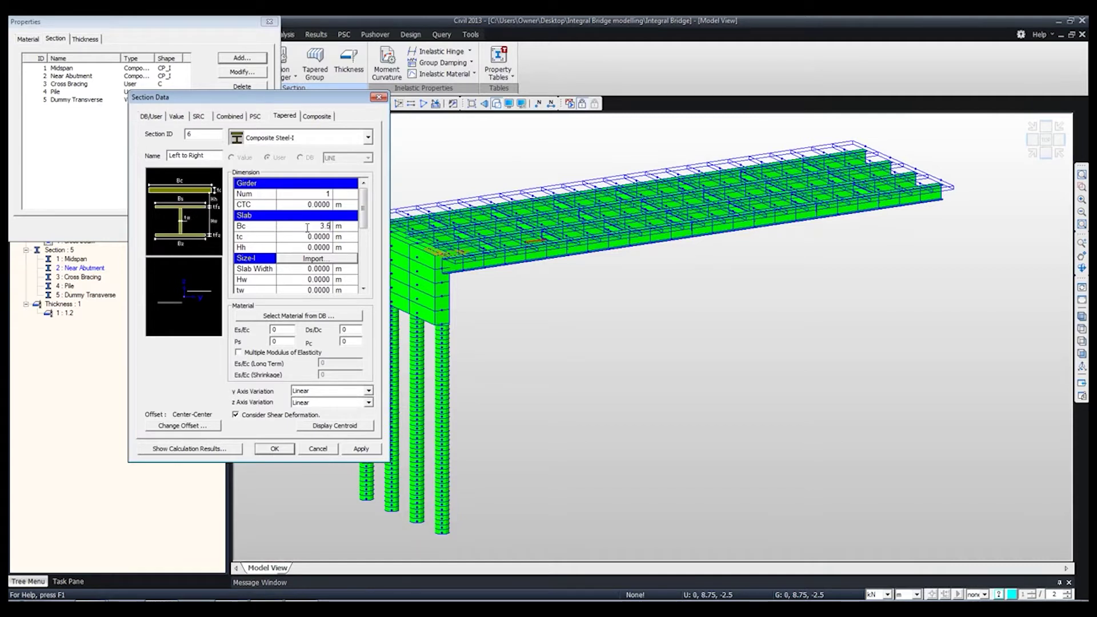
click(313, 238)
text(1)
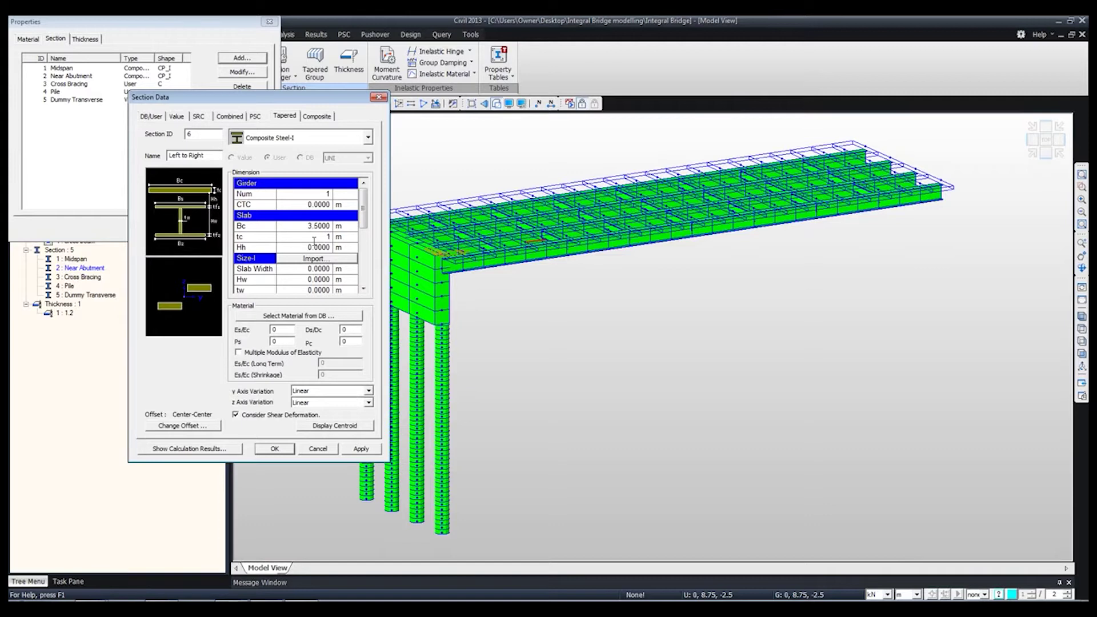
text(.25)
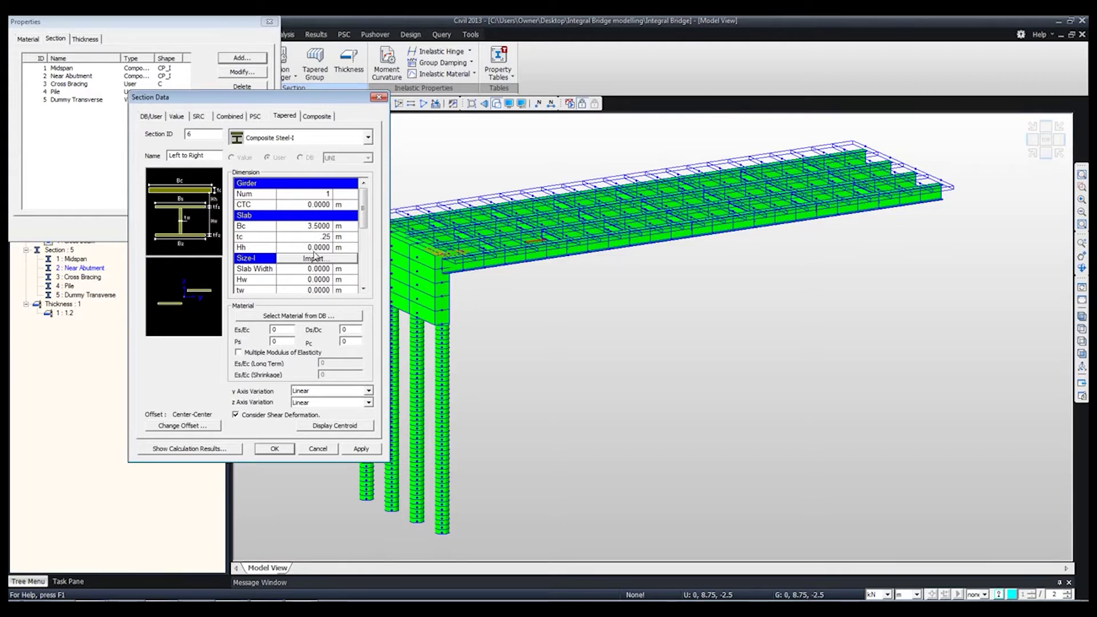
Step: Import the Near Abutment section for the I-end size and the Midspan section for the J-end size
click(315, 259)
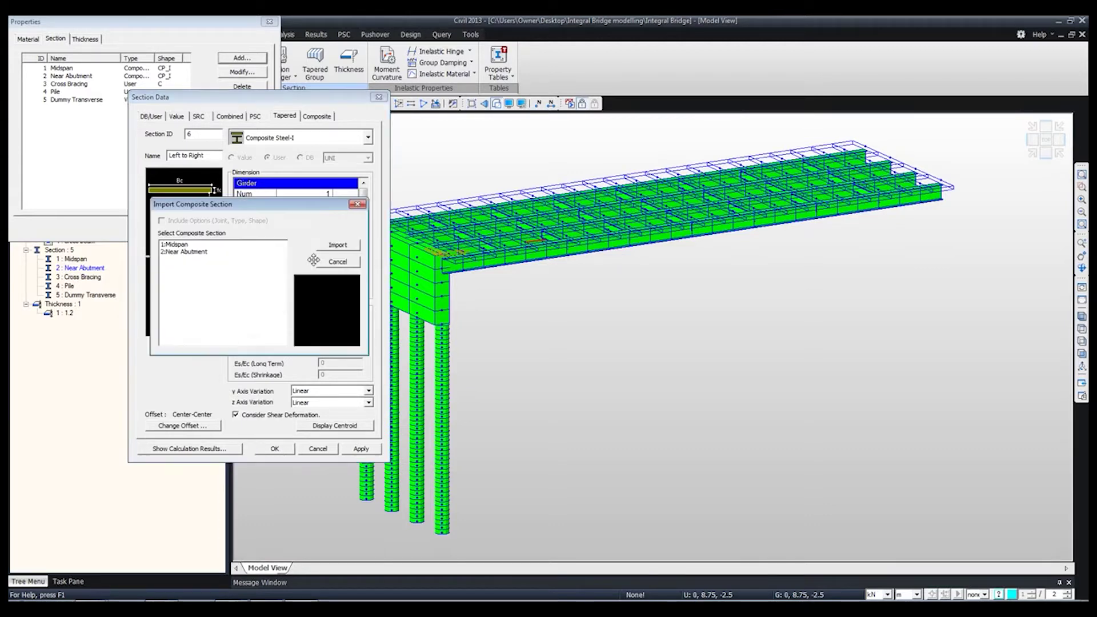
drag(312, 205, 313, 140)
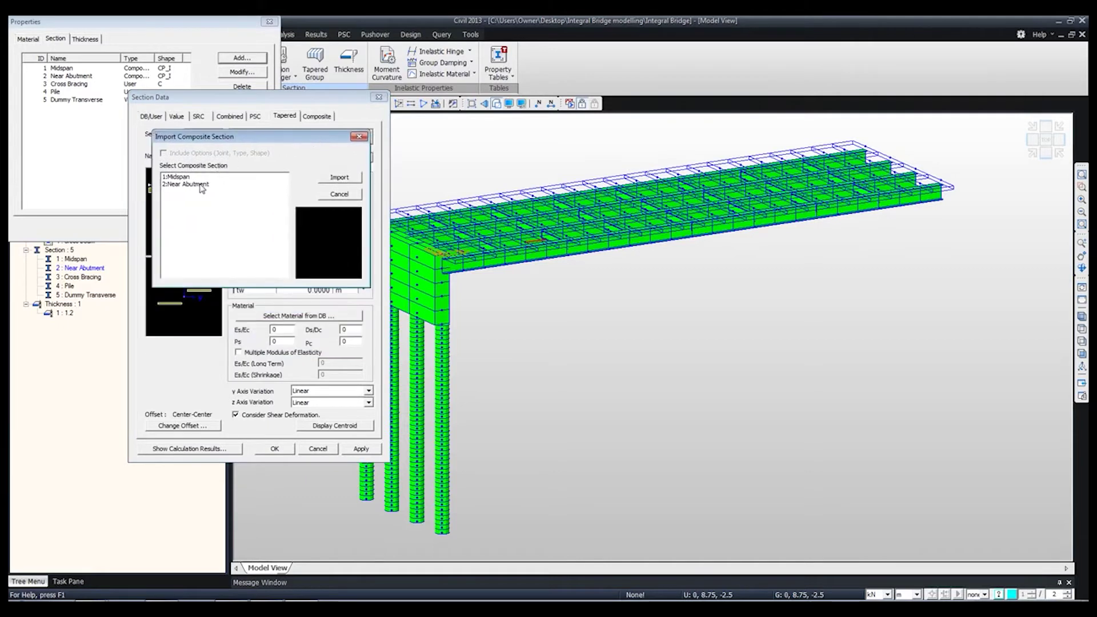
click(203, 184)
click(338, 177)
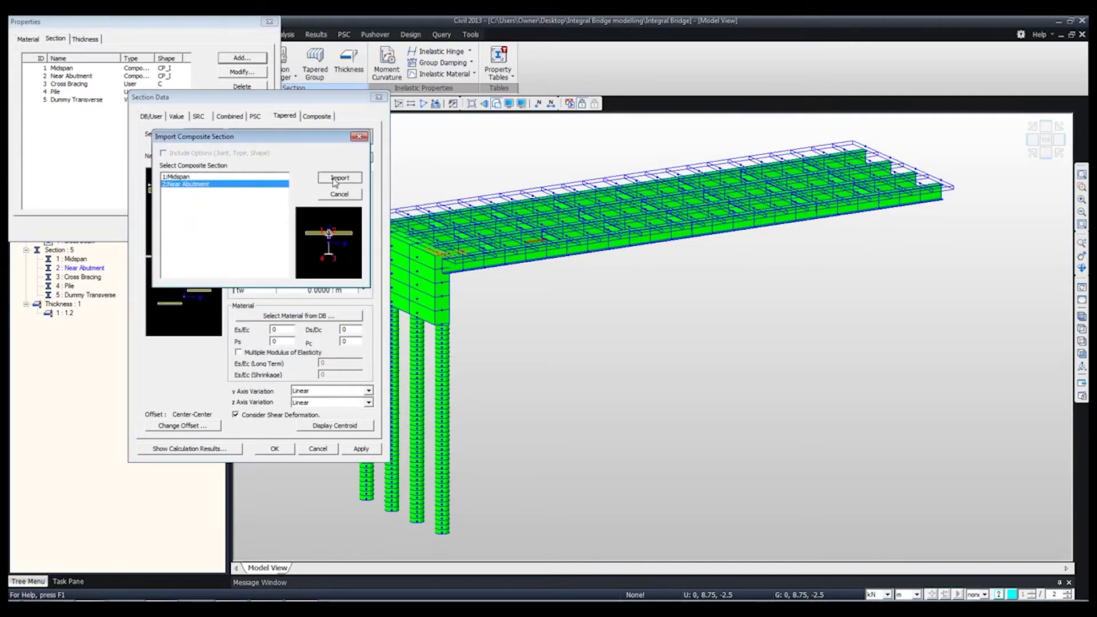
drag(364, 203, 364, 260)
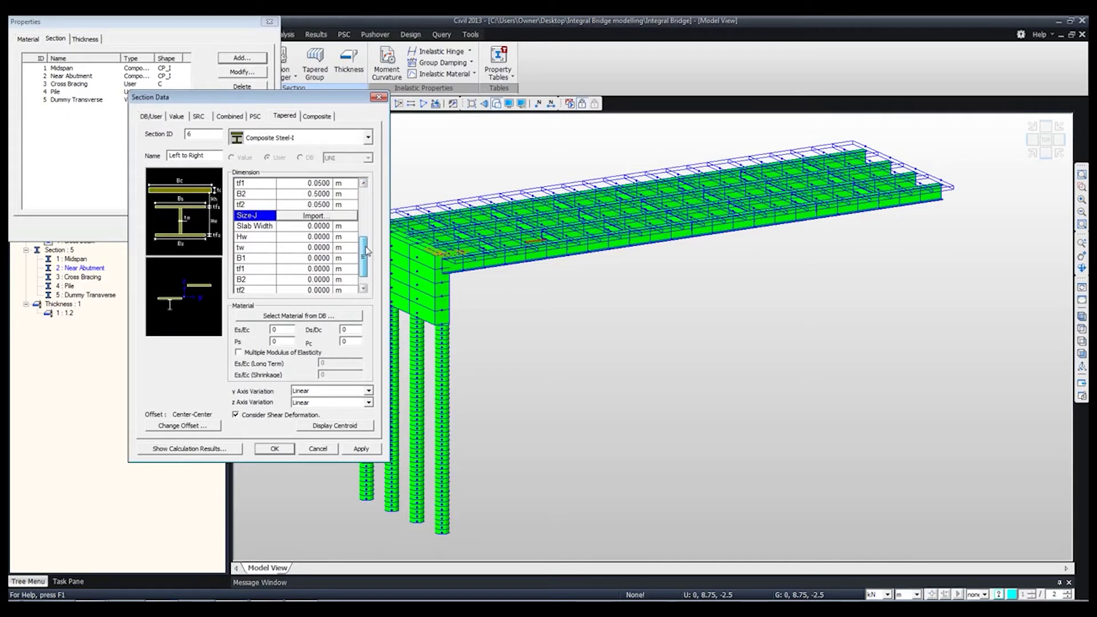
click(313, 216)
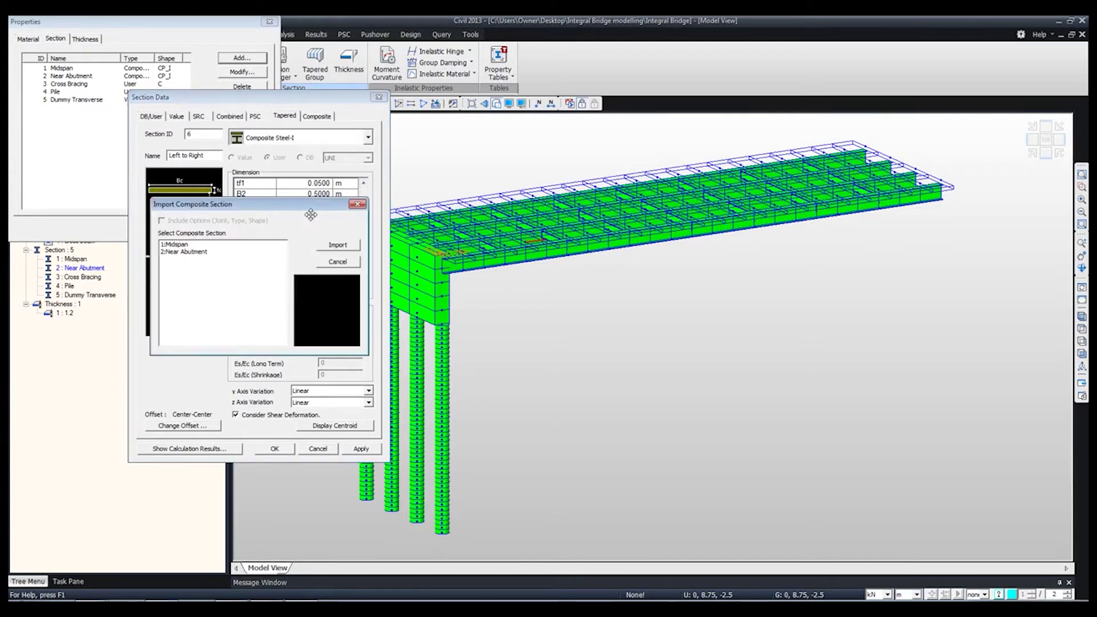
click(182, 245)
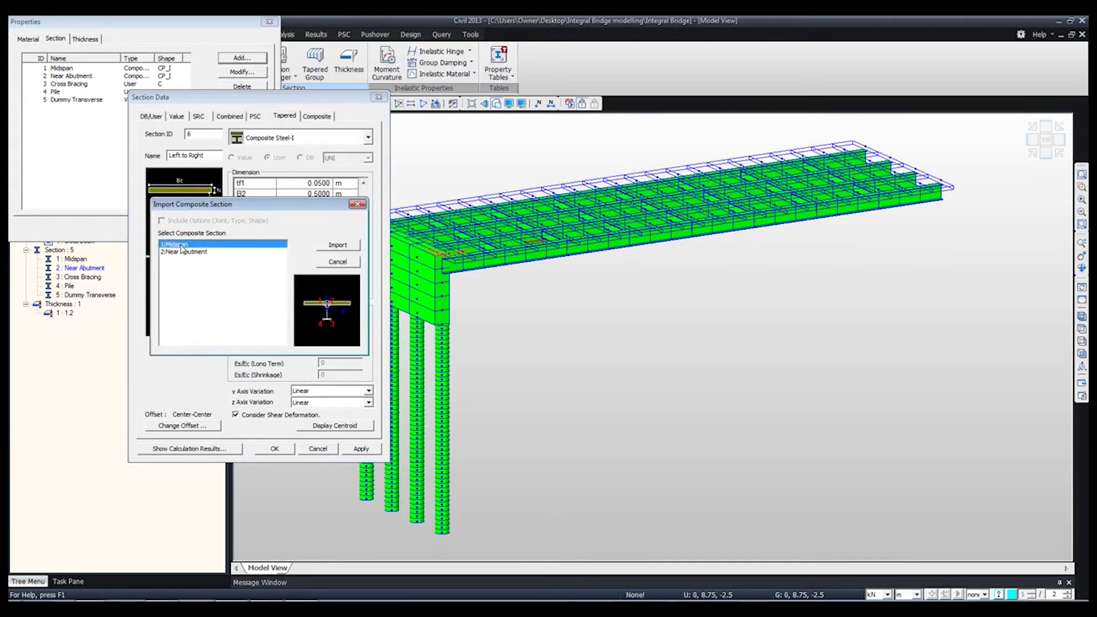
click(337, 245)
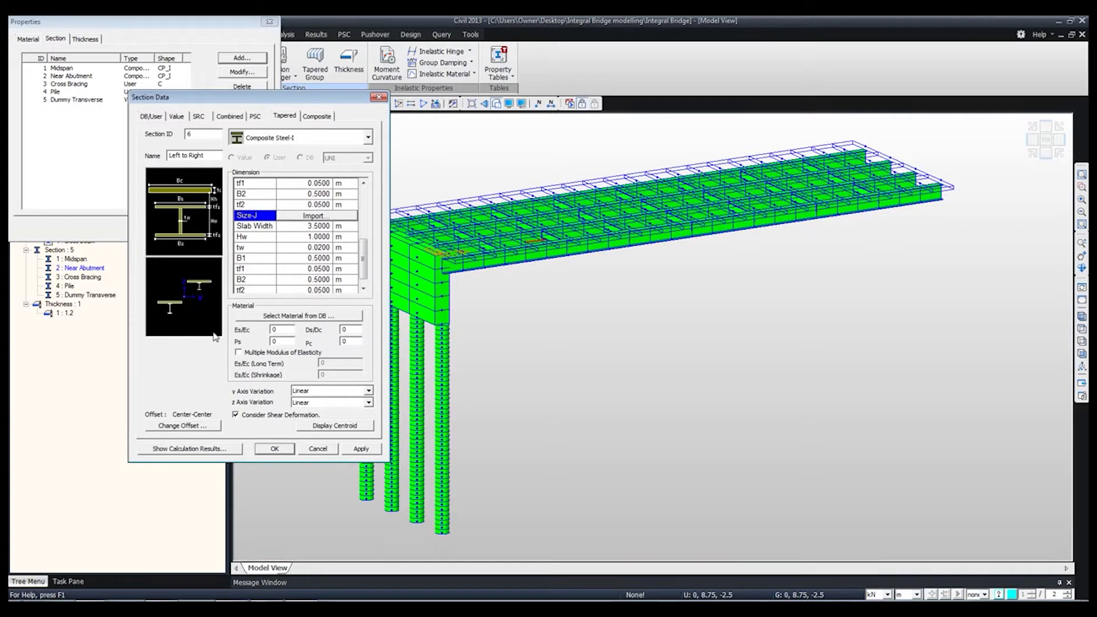
Step: Set the section's materials from the database to concrete C35/45 under EN04(RC) and steel S355 under EN05(S)
click(300, 316)
click(466, 372)
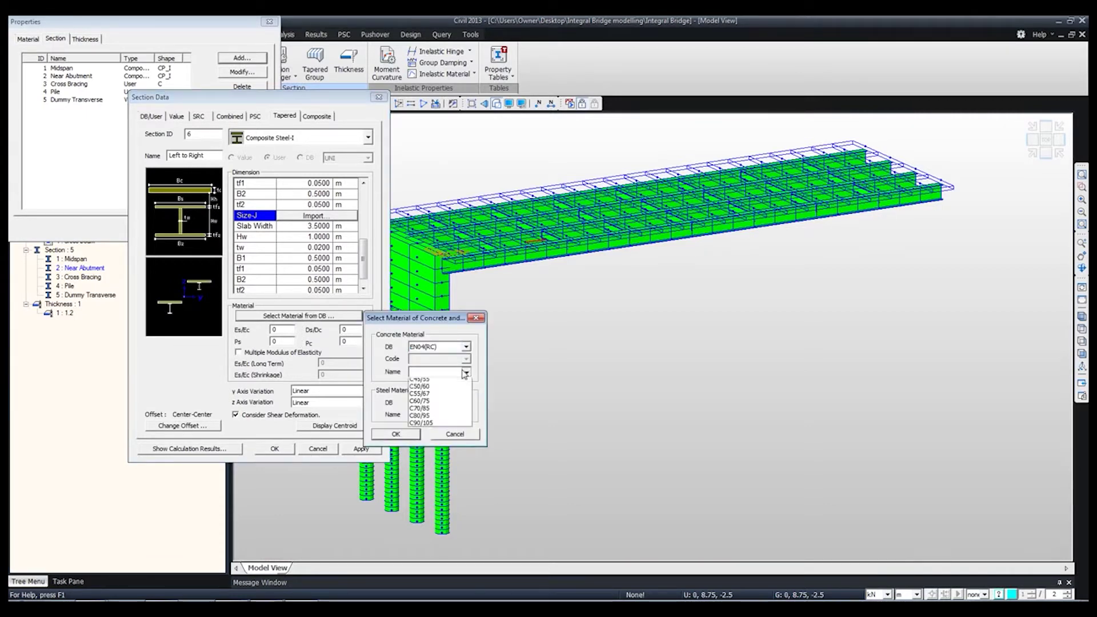
click(429, 419)
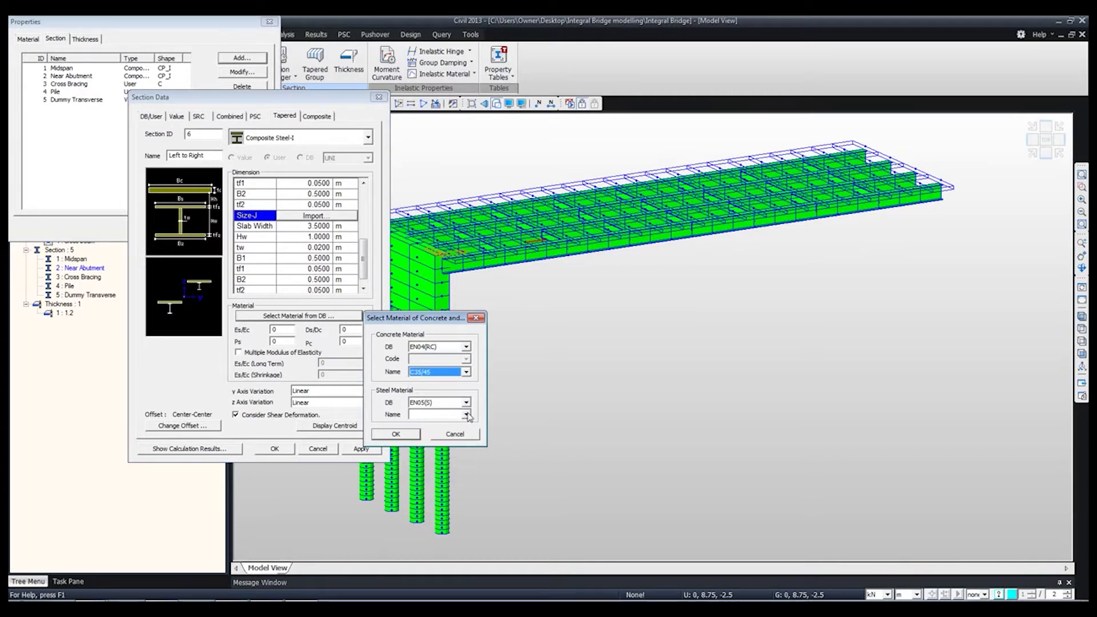
click(466, 414)
click(431, 438)
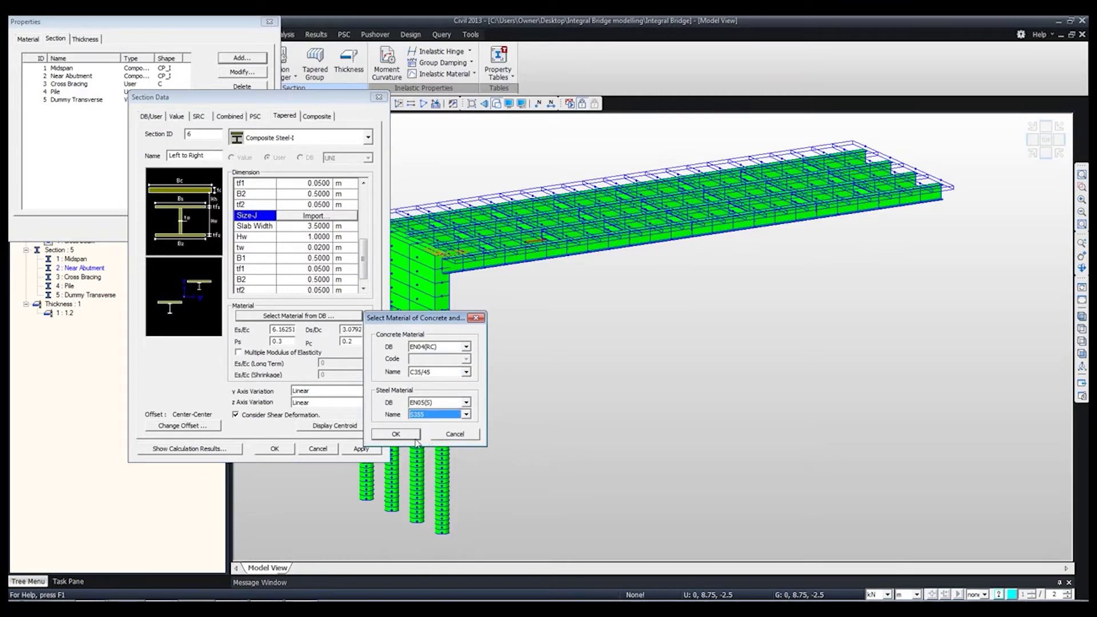
click(396, 435)
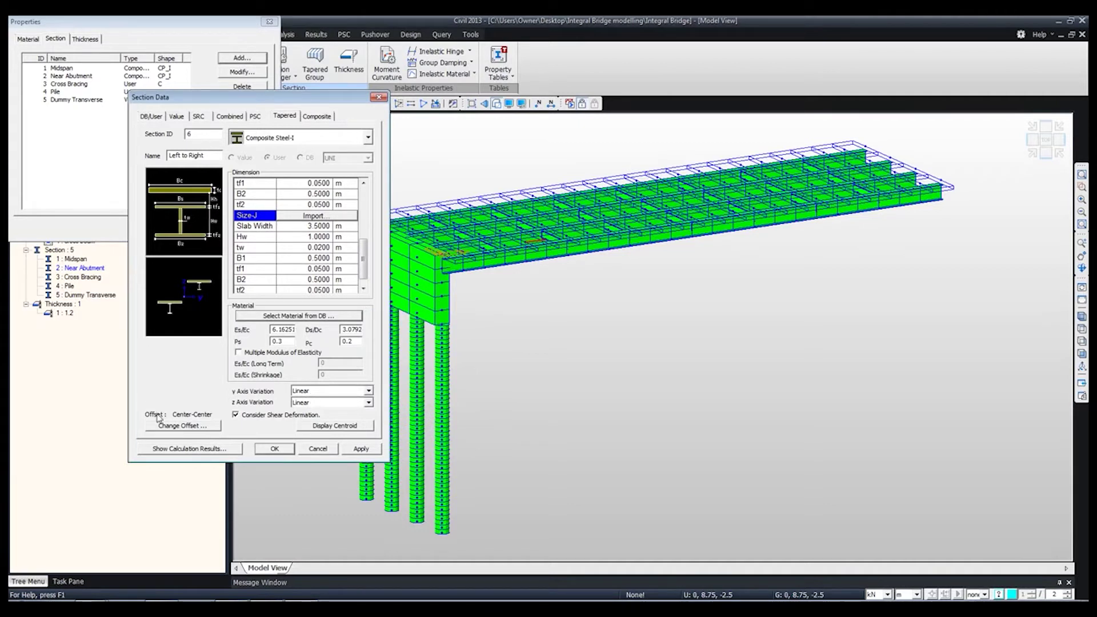
Step: Change the tapered section's offset to Center-Top
click(204, 426)
click(204, 255)
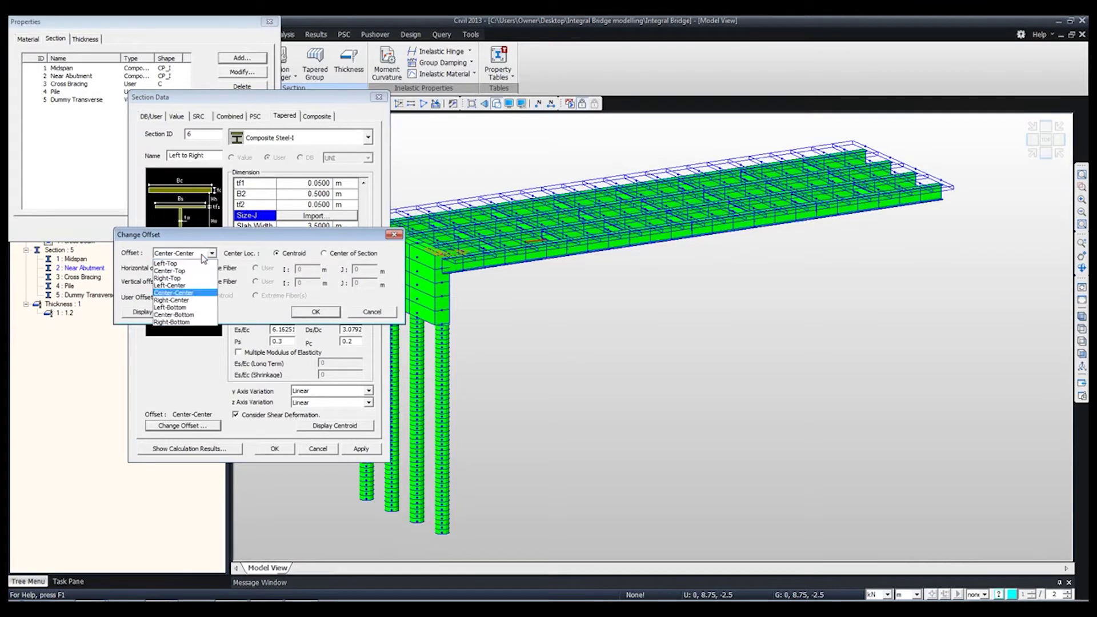
click(181, 274)
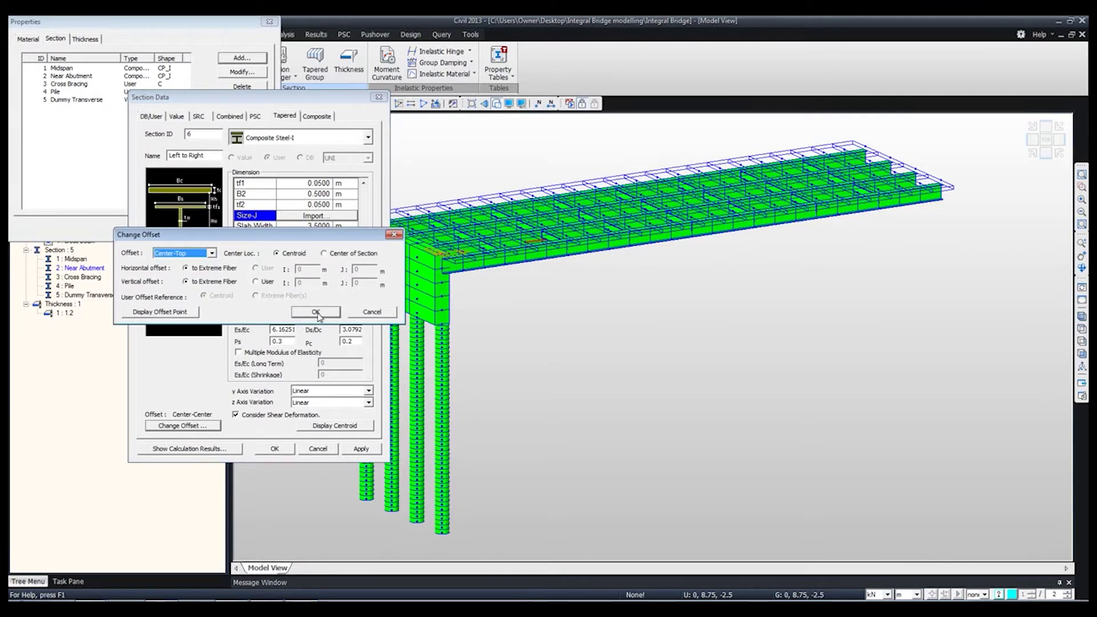
click(316, 312)
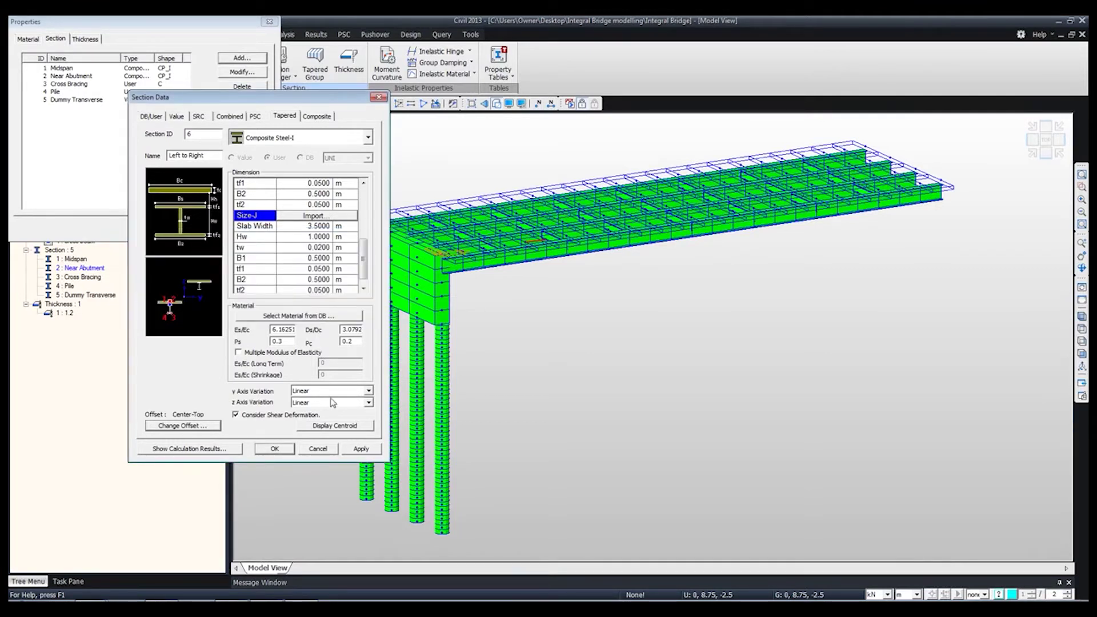
Step: Save the Left to Right tapered section and name the following section Right to Left
click(361, 449)
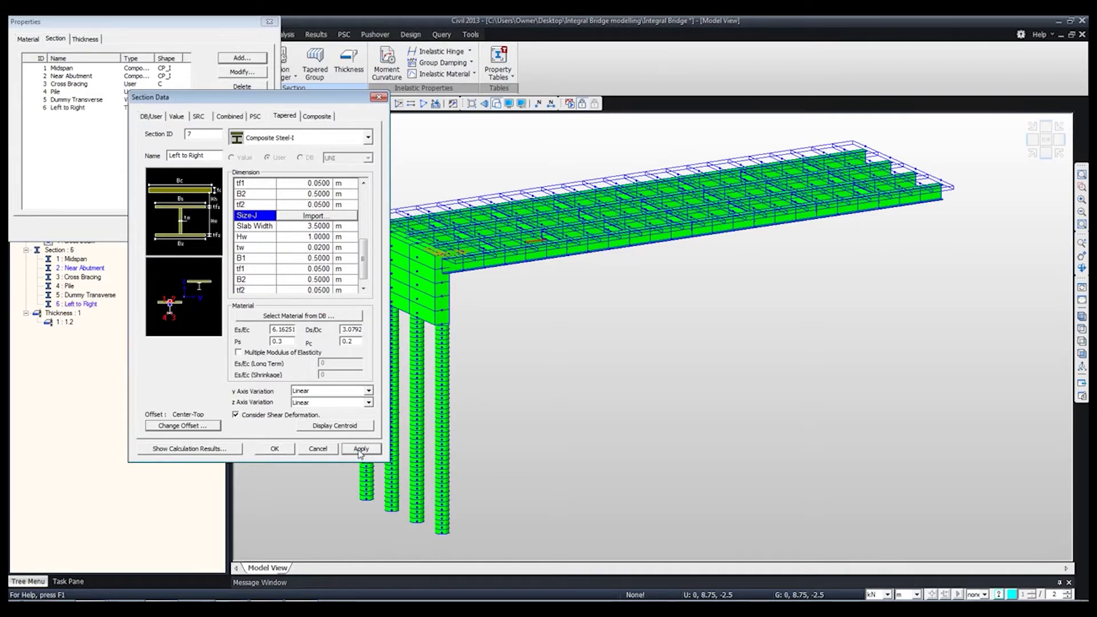
double_click(207, 154)
drag(207, 155, 186, 156)
text(Right to Left)
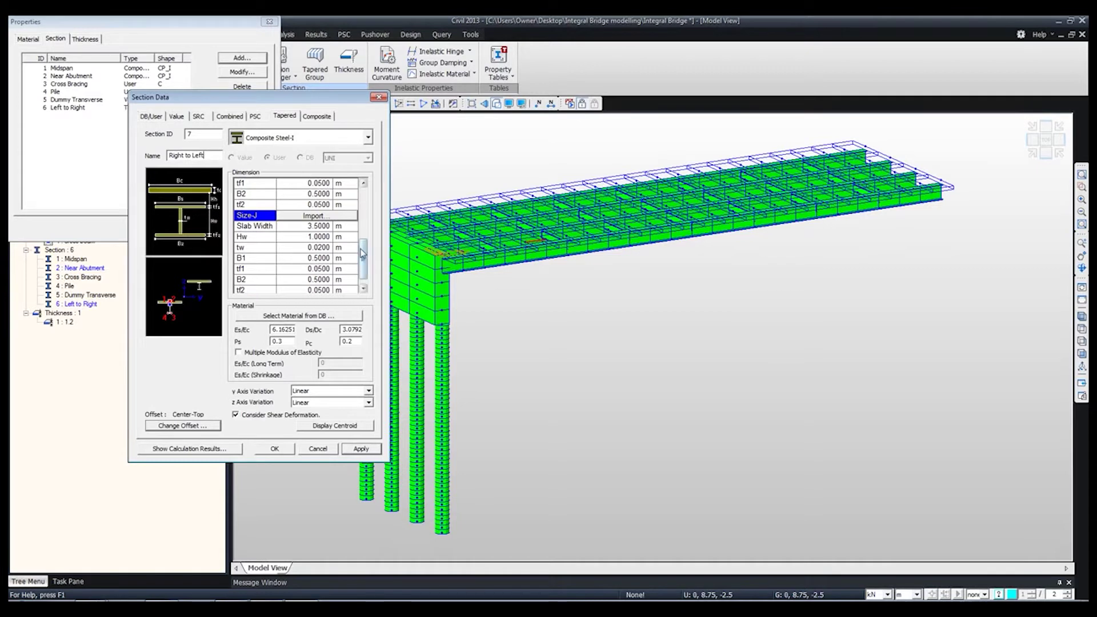
Step: Import Midspan for the I-end size and Near Abutment for the J-end size, and save the Right to Left tapered section
drag(362, 252, 359, 200)
click(309, 258)
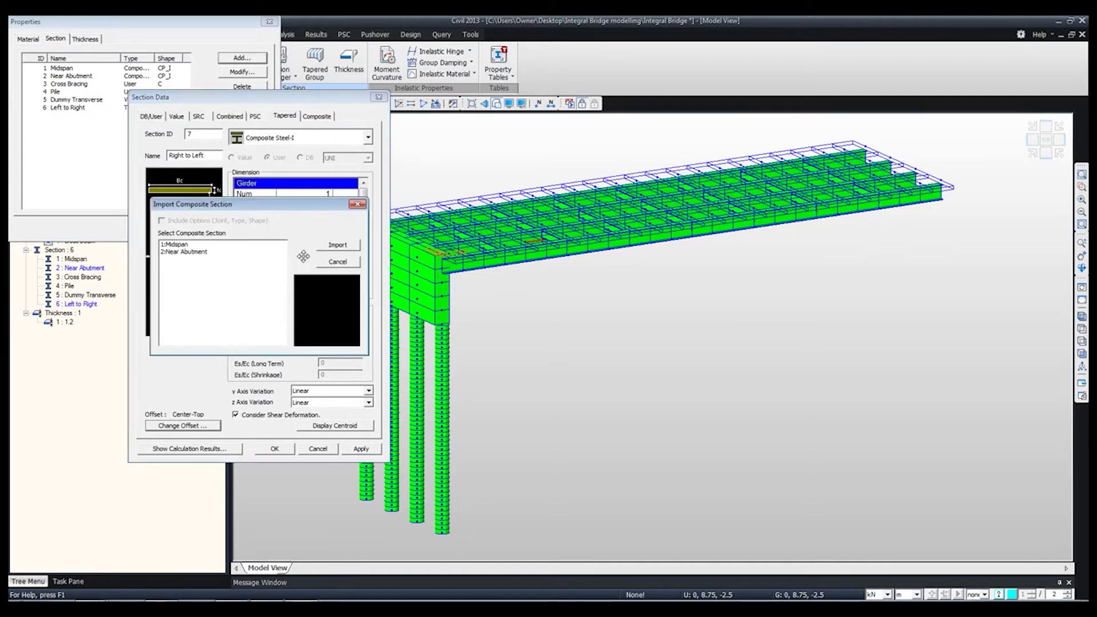
click(185, 246)
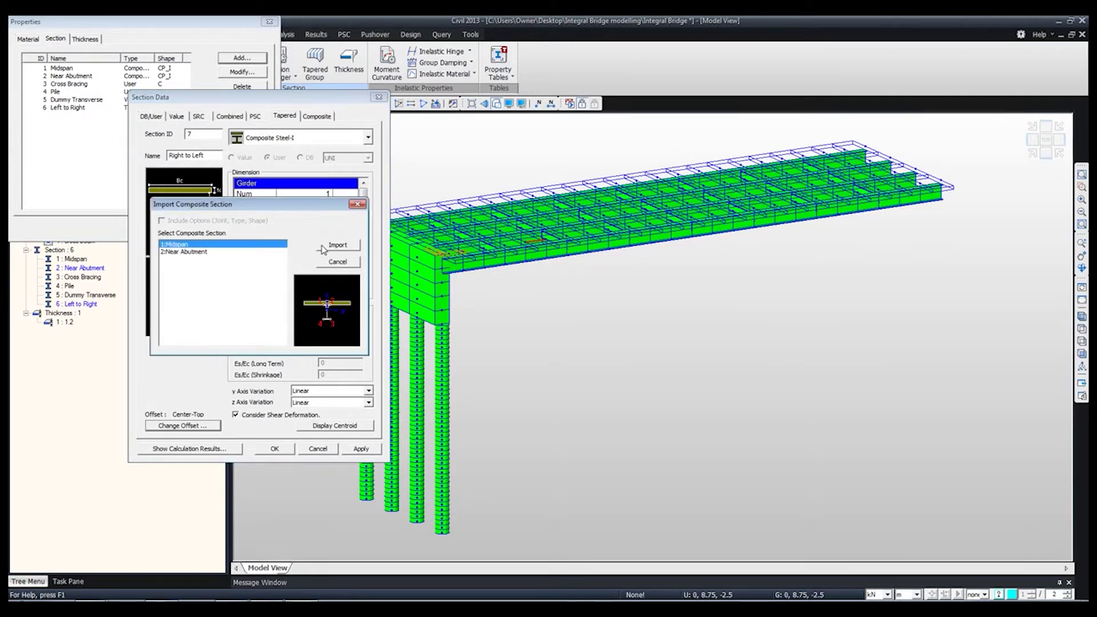
click(338, 245)
drag(361, 225, 361, 272)
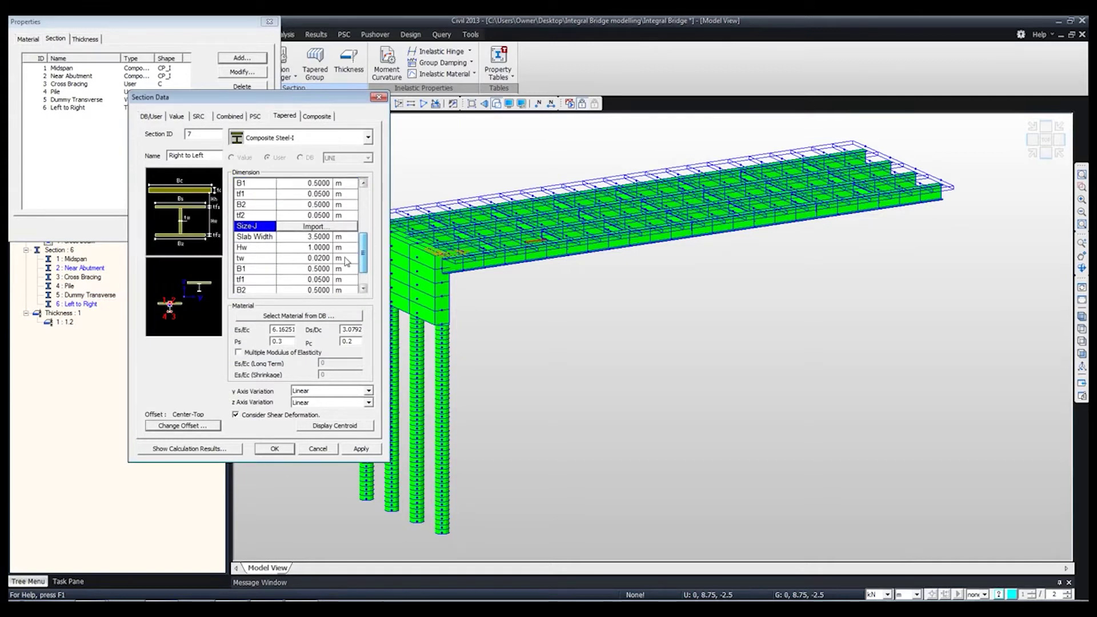
click(306, 227)
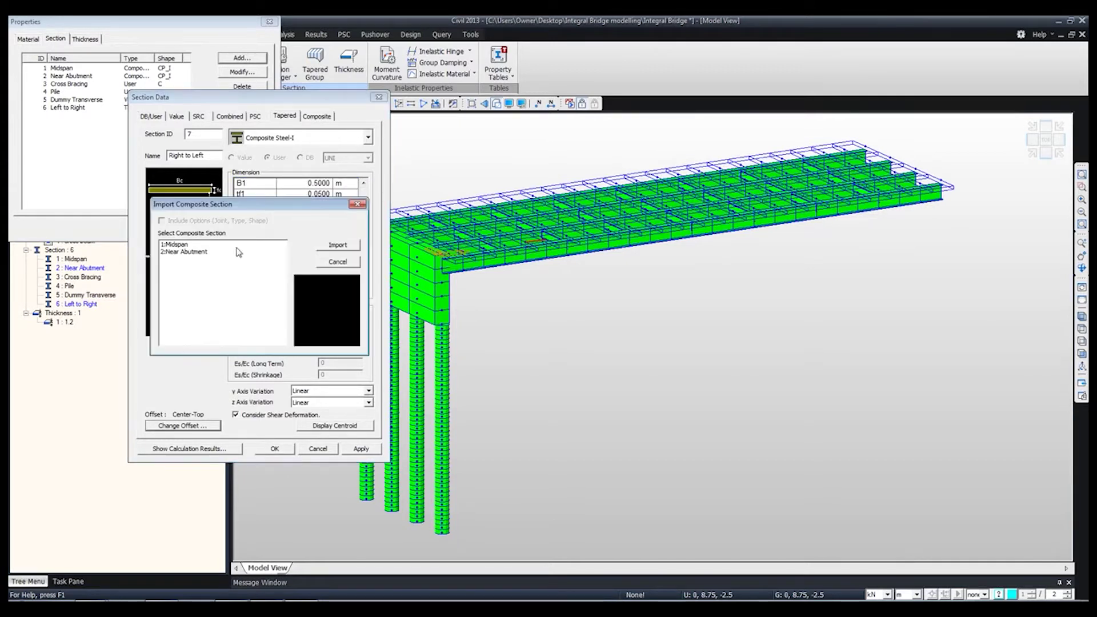
click(189, 252)
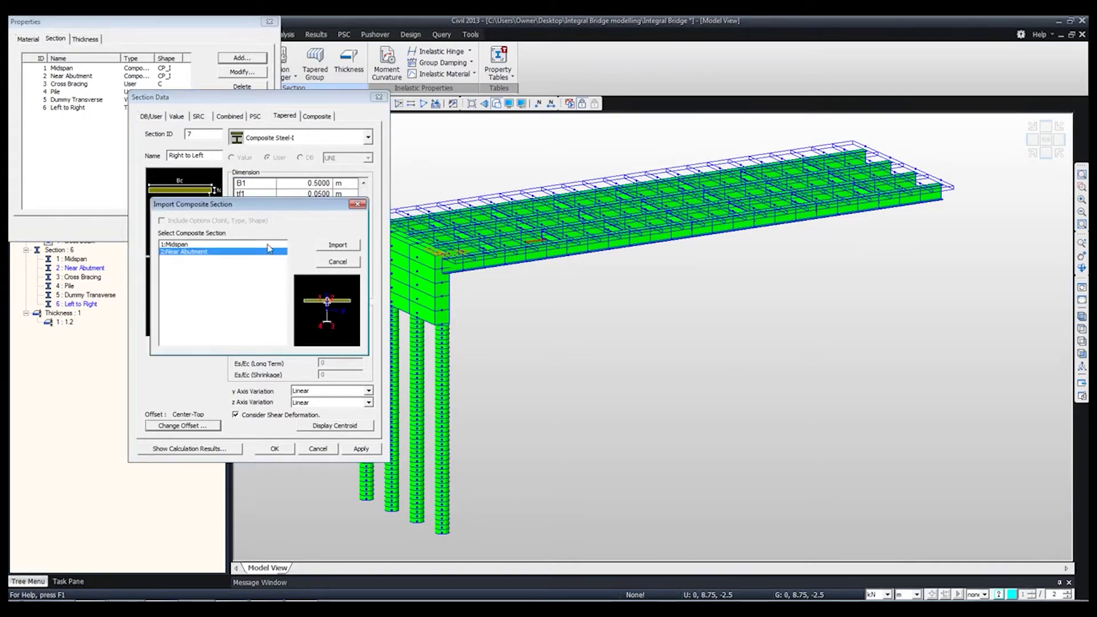
click(337, 245)
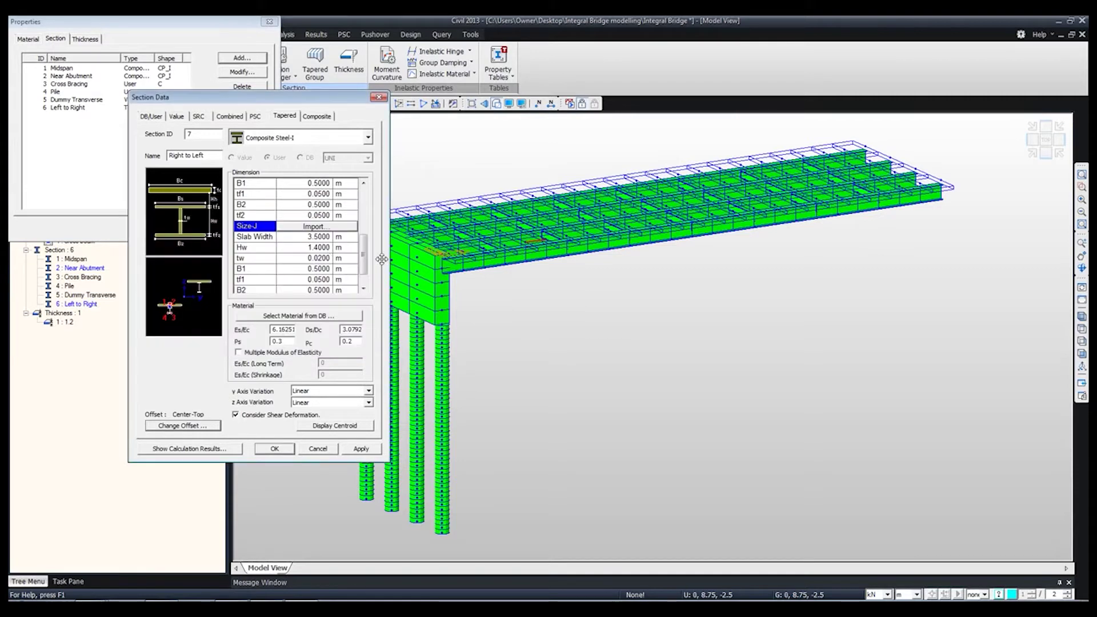
scroll(363, 257, down, 1)
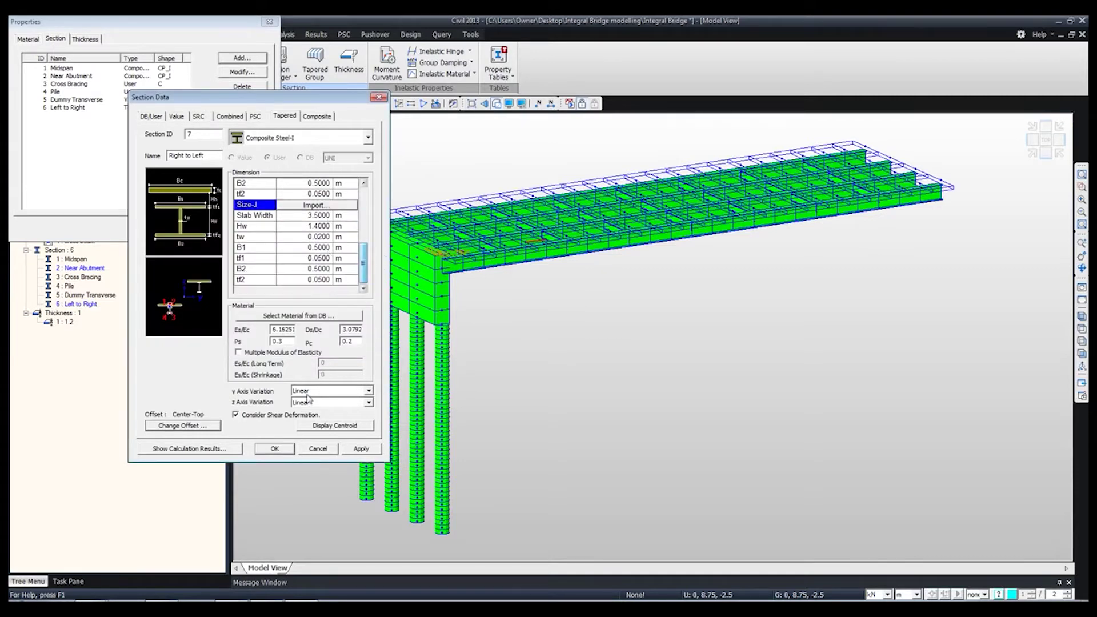
click(275, 449)
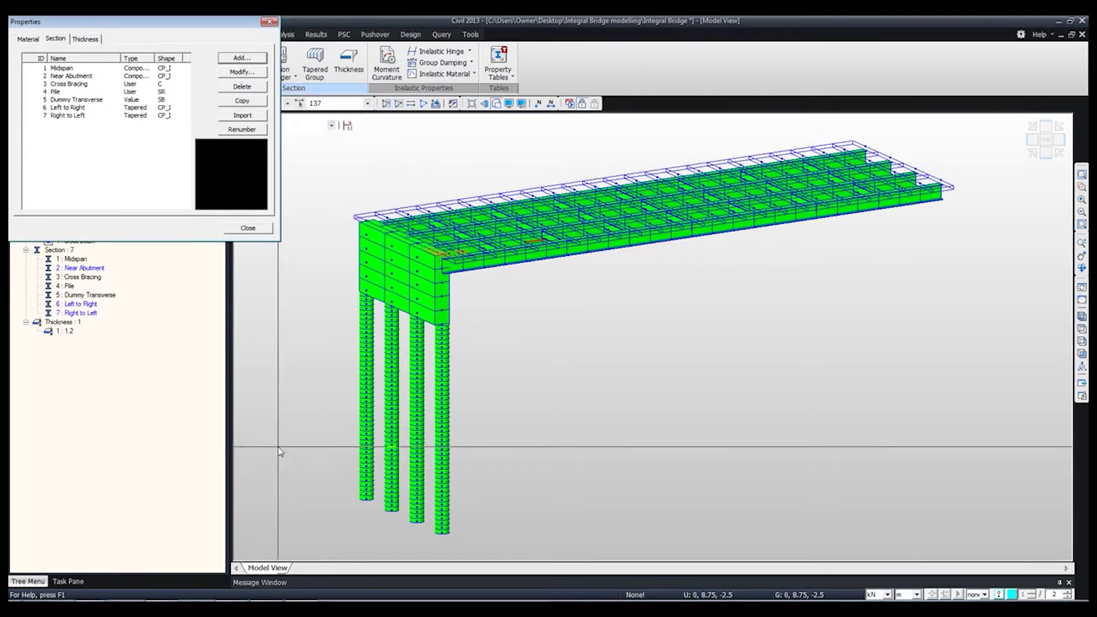
click(248, 228)
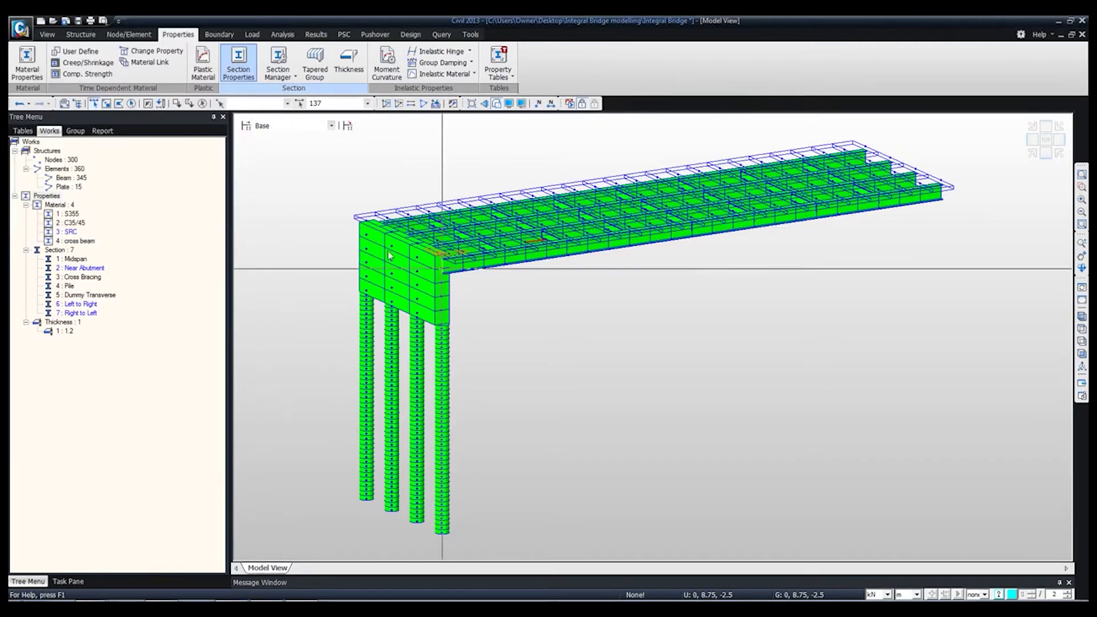
Step: Activate only the elements using the Midspan section and show them in front view
click(1082, 355)
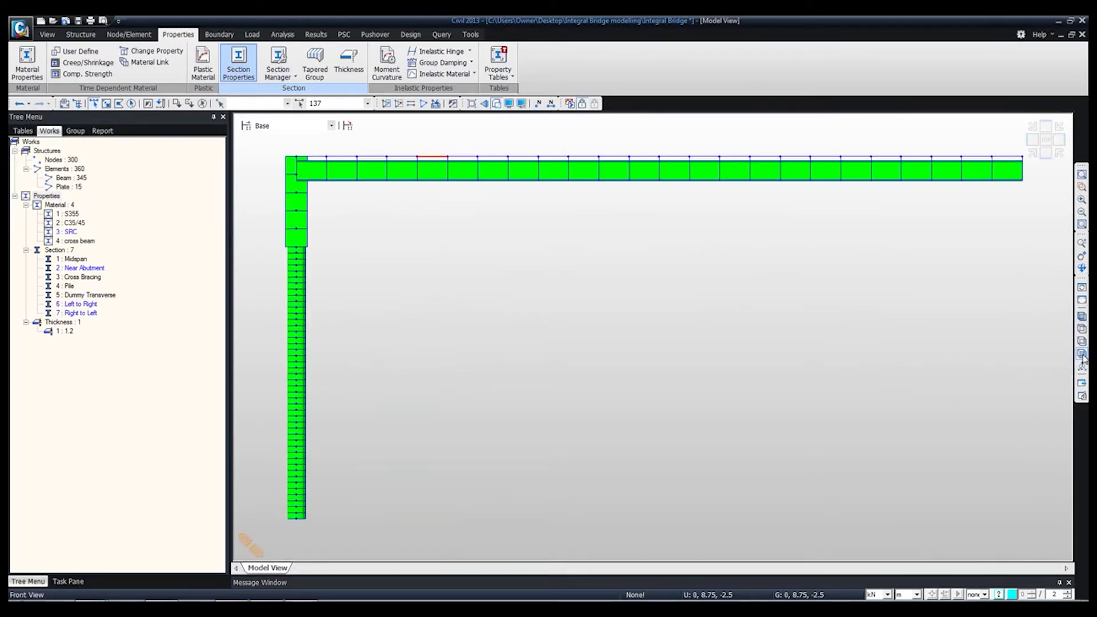
double_click(76, 259)
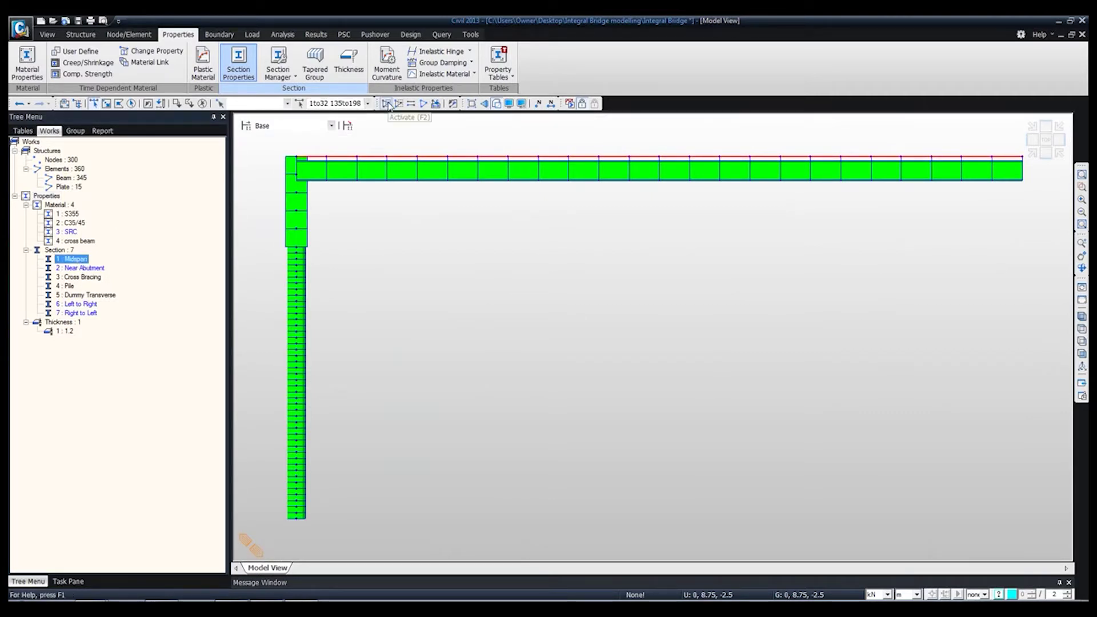
click(387, 104)
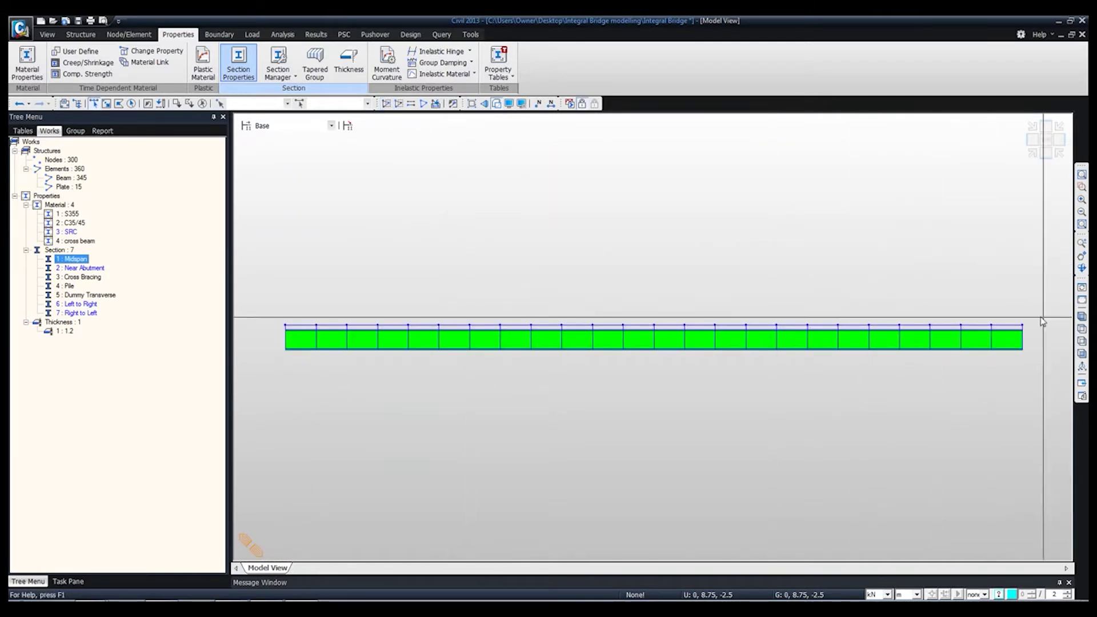
click(1081, 316)
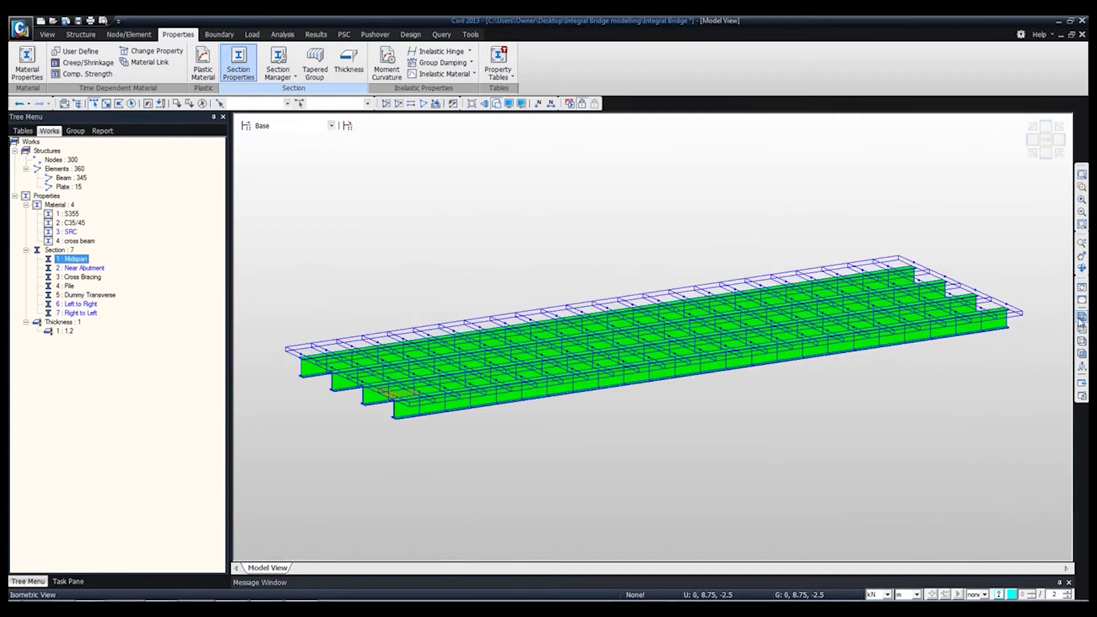
click(1082, 355)
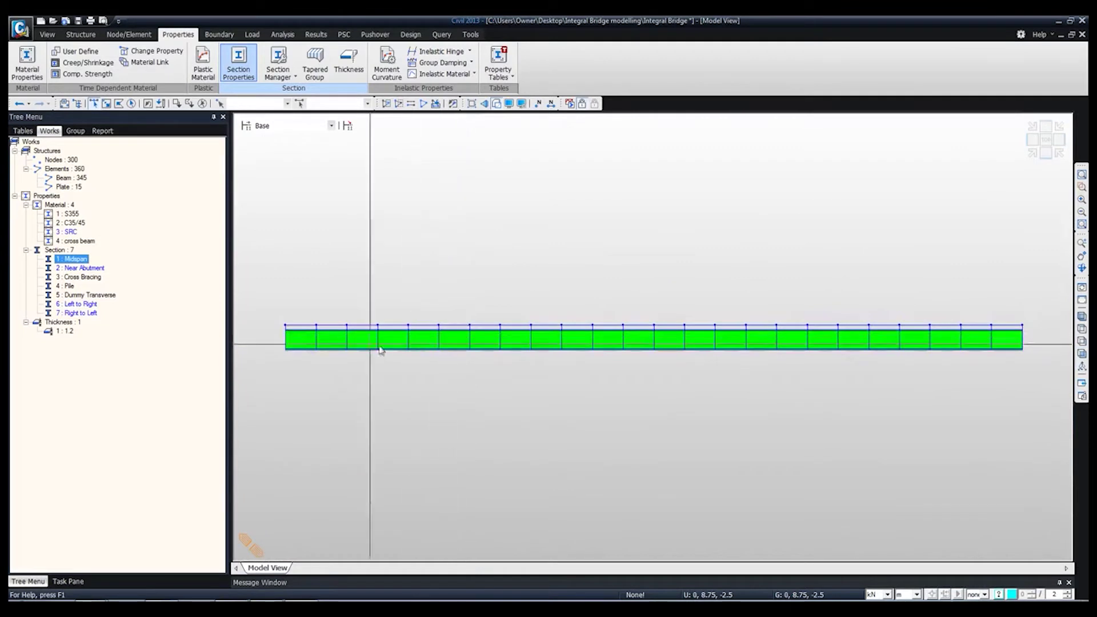
Step: Assign the Left to Right section to the first five girder segments at the abutment end and Right to Left to the last five
drag(263, 316, 446, 380)
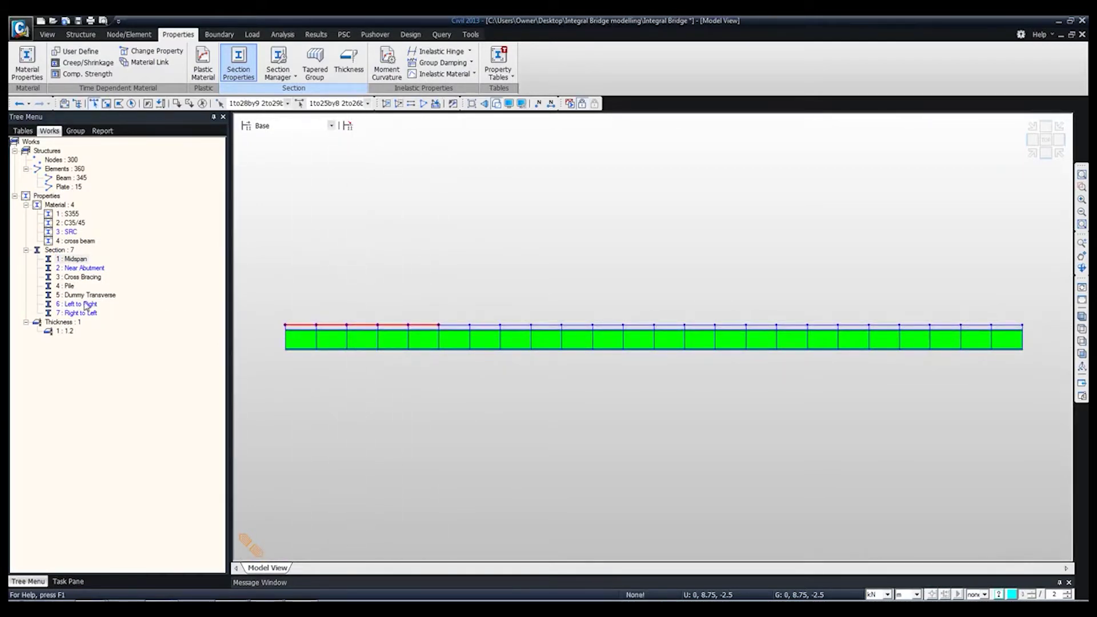
drag(82, 309, 304, 324)
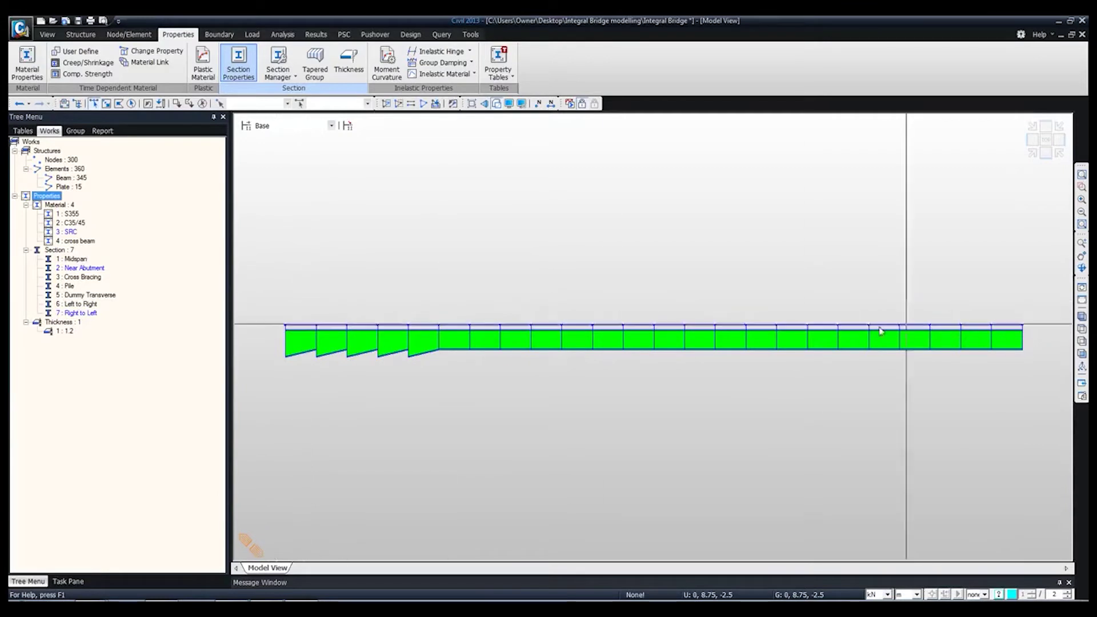
drag(864, 315, 1026, 361)
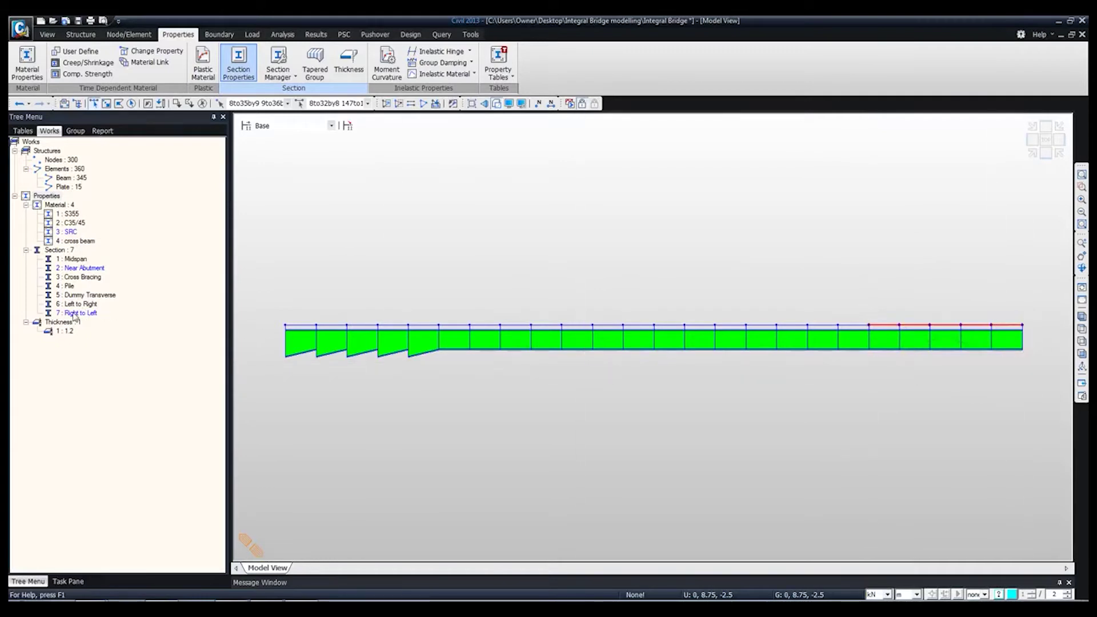
drag(76, 313, 960, 321)
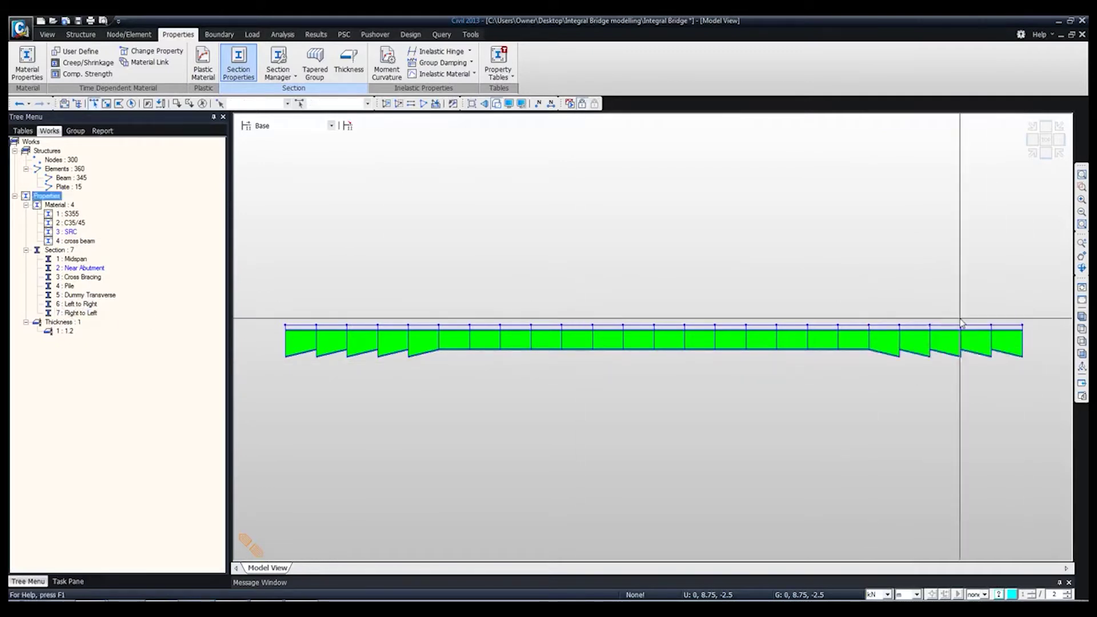
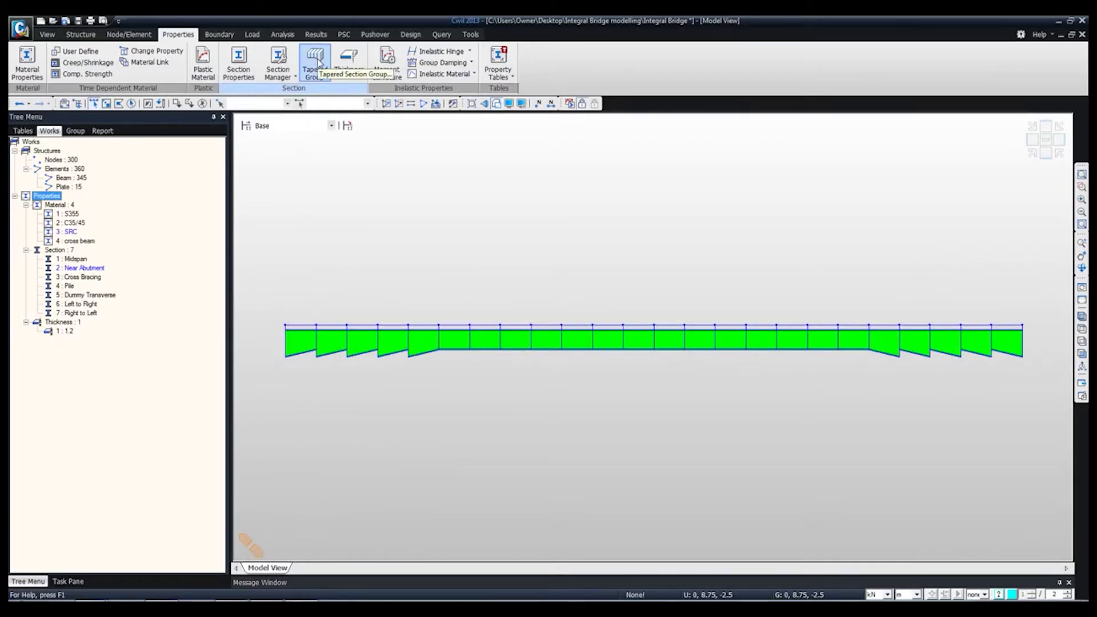
Step: Add a tapered section group named "left to right" for the first five girder segments with polynomial z-axis variation
click(315, 68)
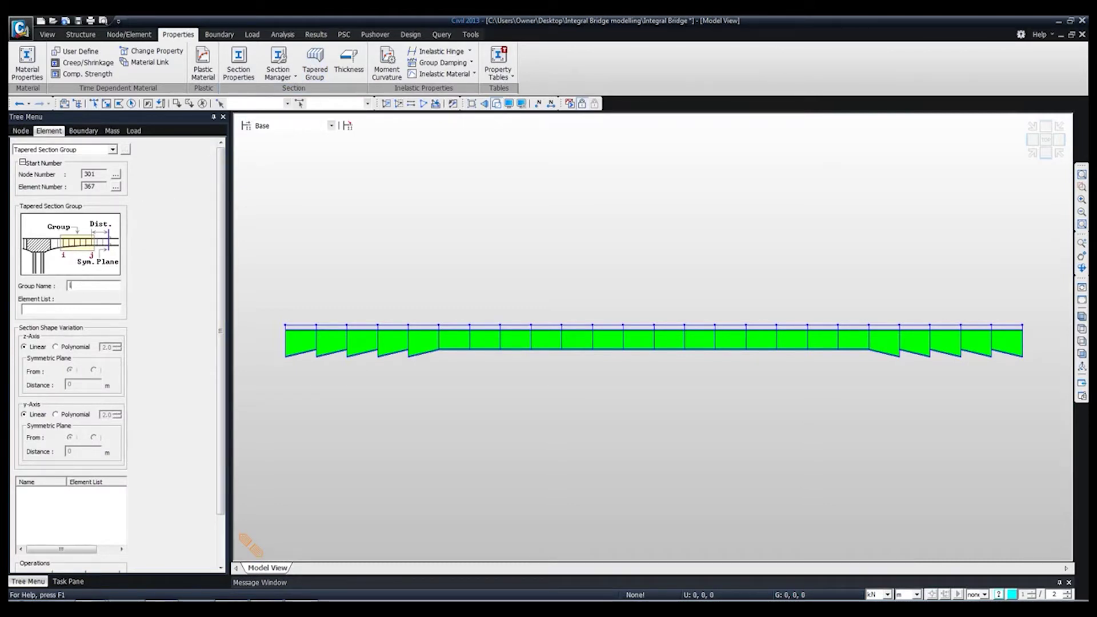
text(left to right)
click(98, 103)
drag(269, 311, 446, 380)
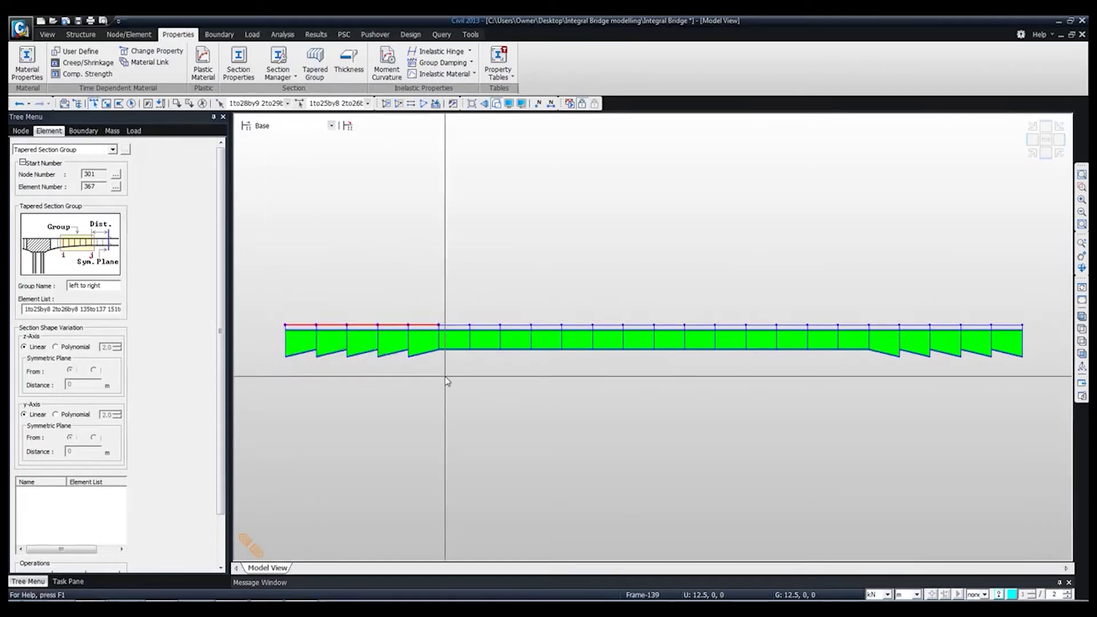
click(56, 347)
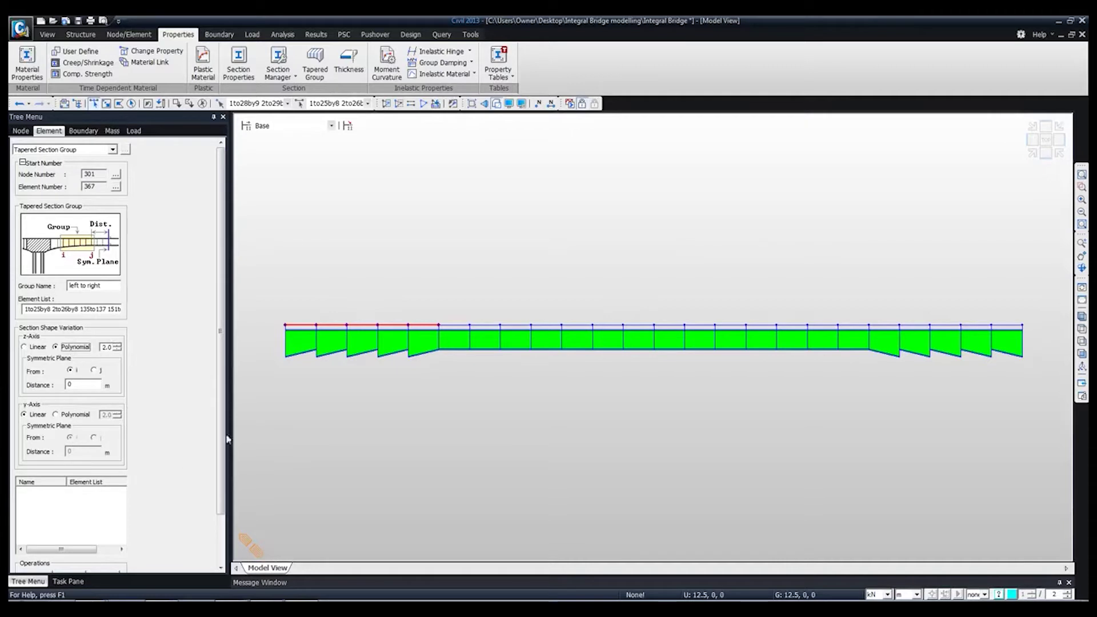
drag(222, 437, 222, 489)
click(49, 521)
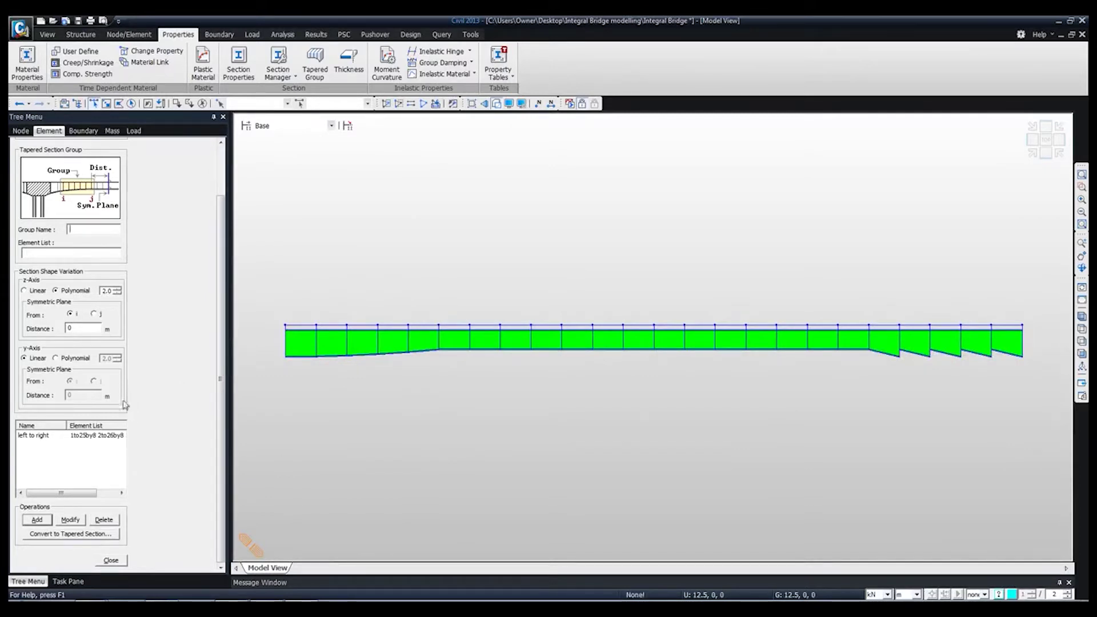
Step: Modify the "left to right" tapered section group so its z-axis symmetric plane is measured from j
click(85, 438)
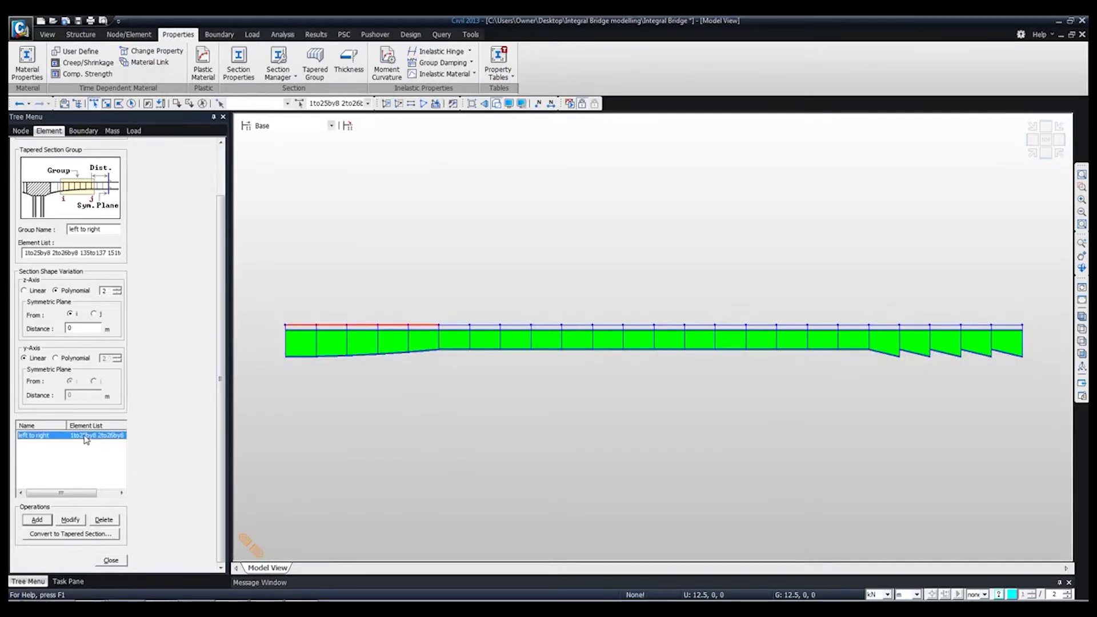
click(94, 313)
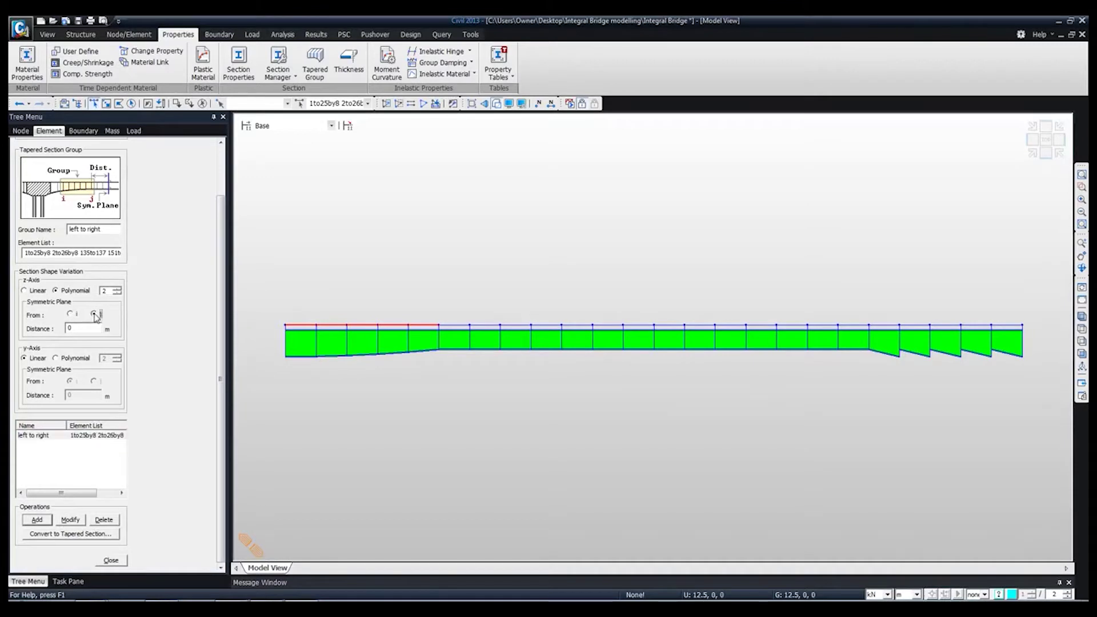
click(69, 520)
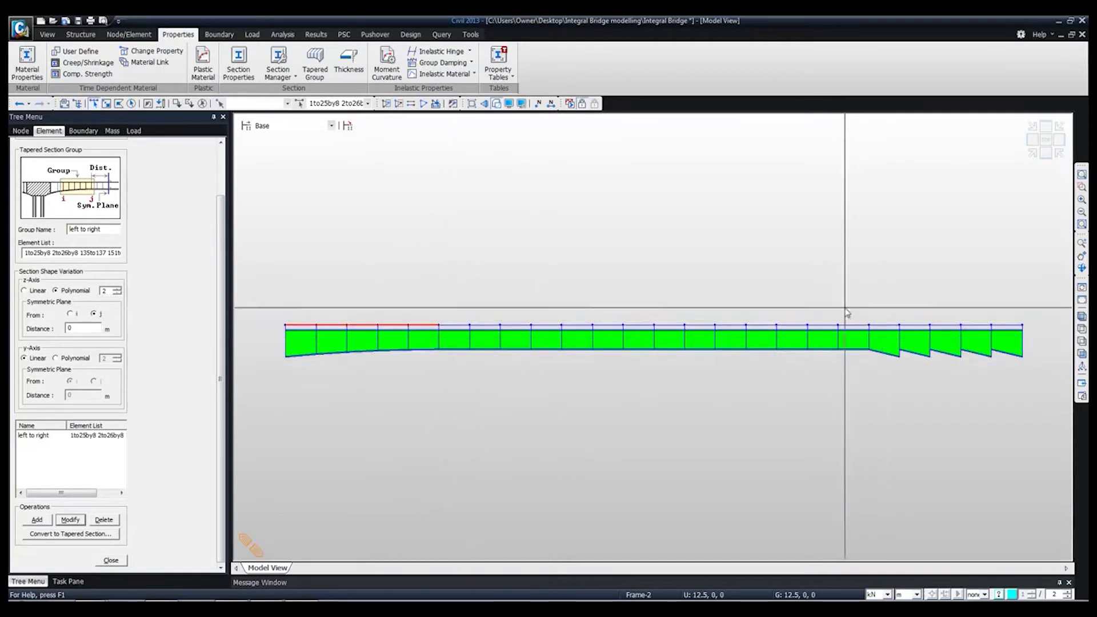
drag(861, 302, 1038, 377)
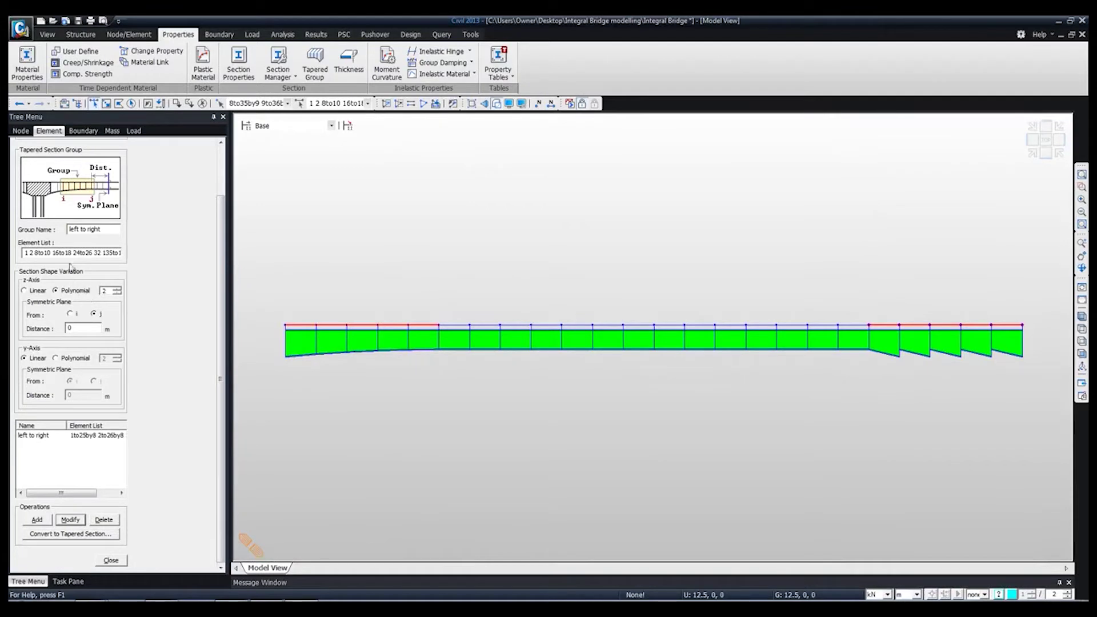
drag(104, 228, 68, 229)
click(51, 253)
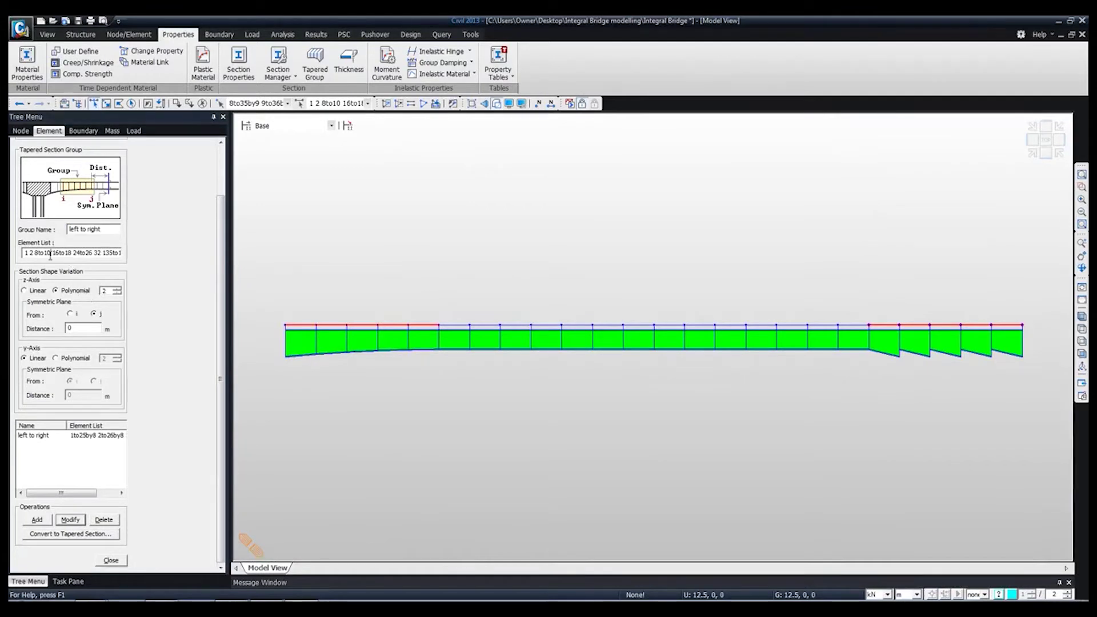
click(204, 104)
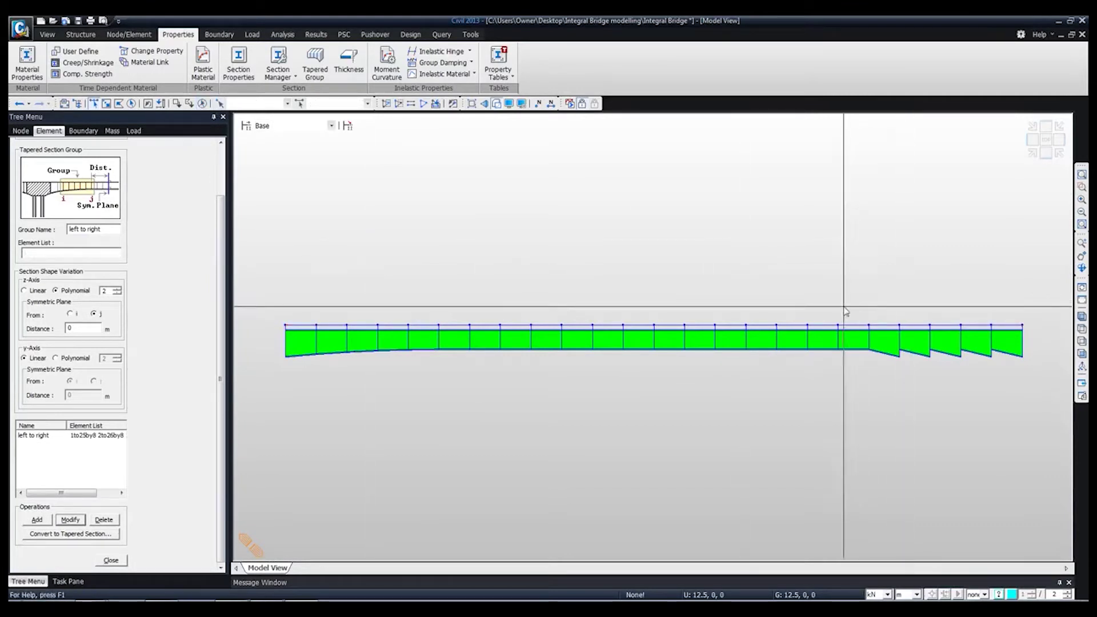
Step: Add a tapered section group "right to left" for the last five girder segments, with polynomial z-axis variation and symmetric plane from i
drag(873, 313, 1055, 388)
drag(107, 229, 26, 227)
text(right to left)
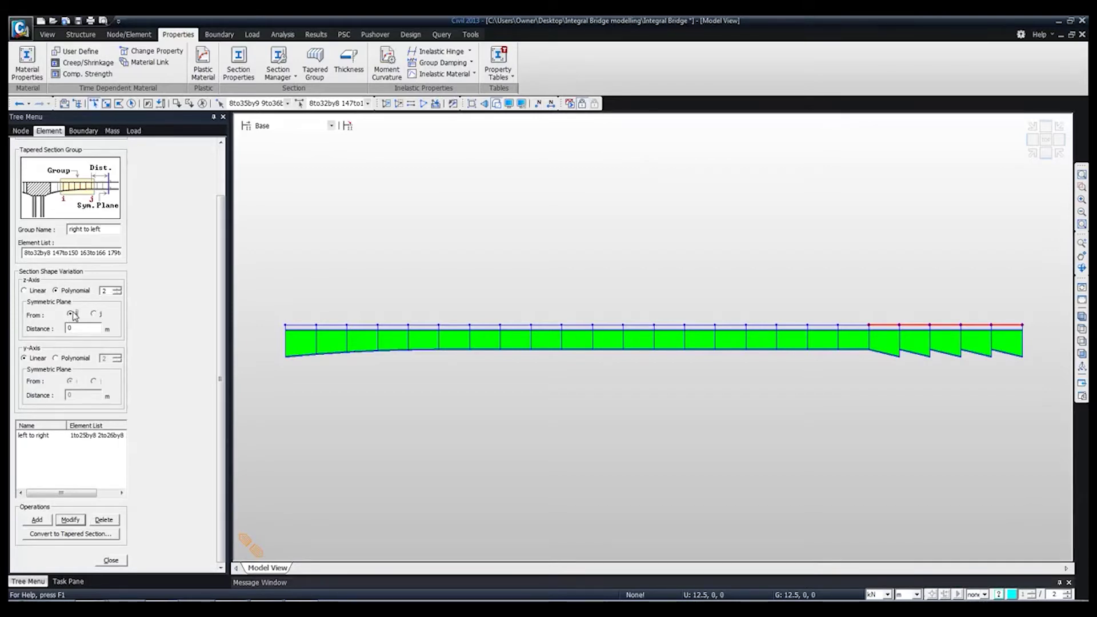
click(34, 520)
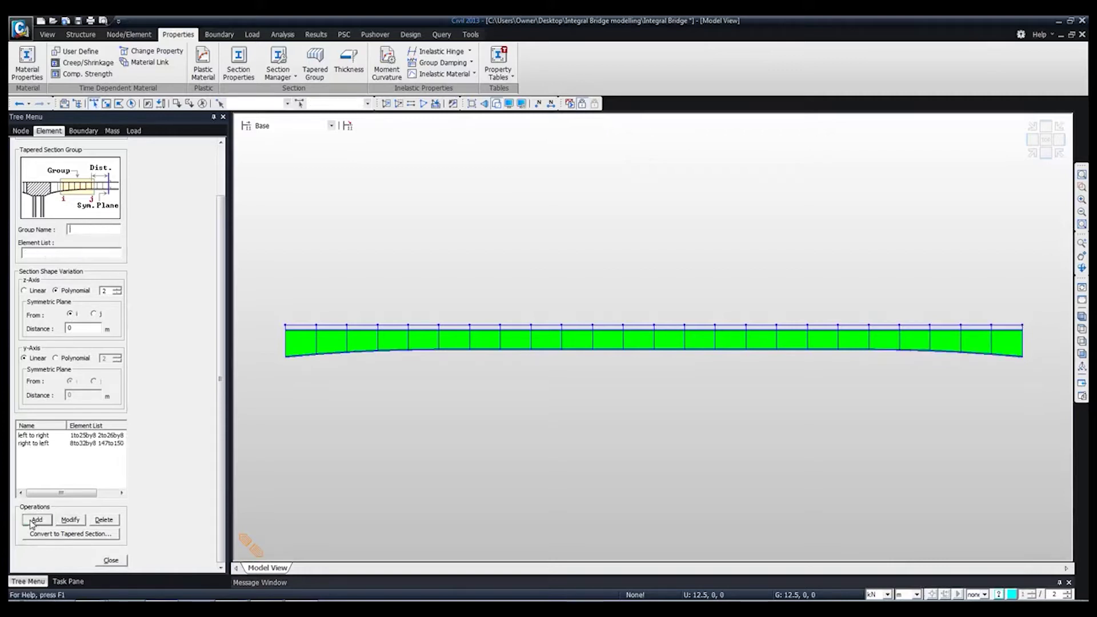
click(111, 562)
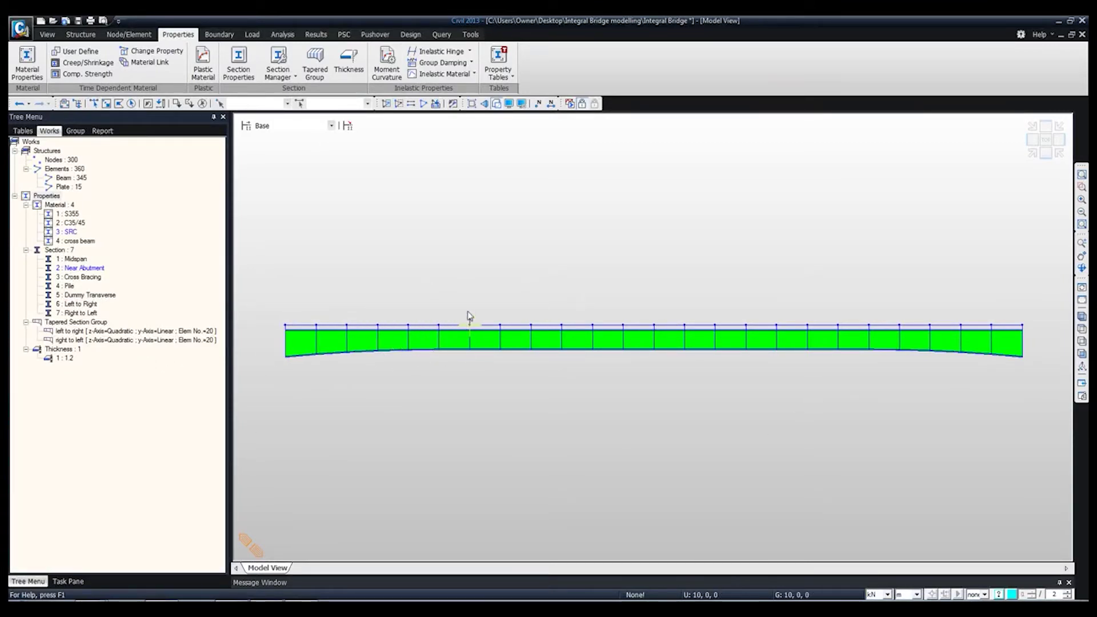
click(1082, 316)
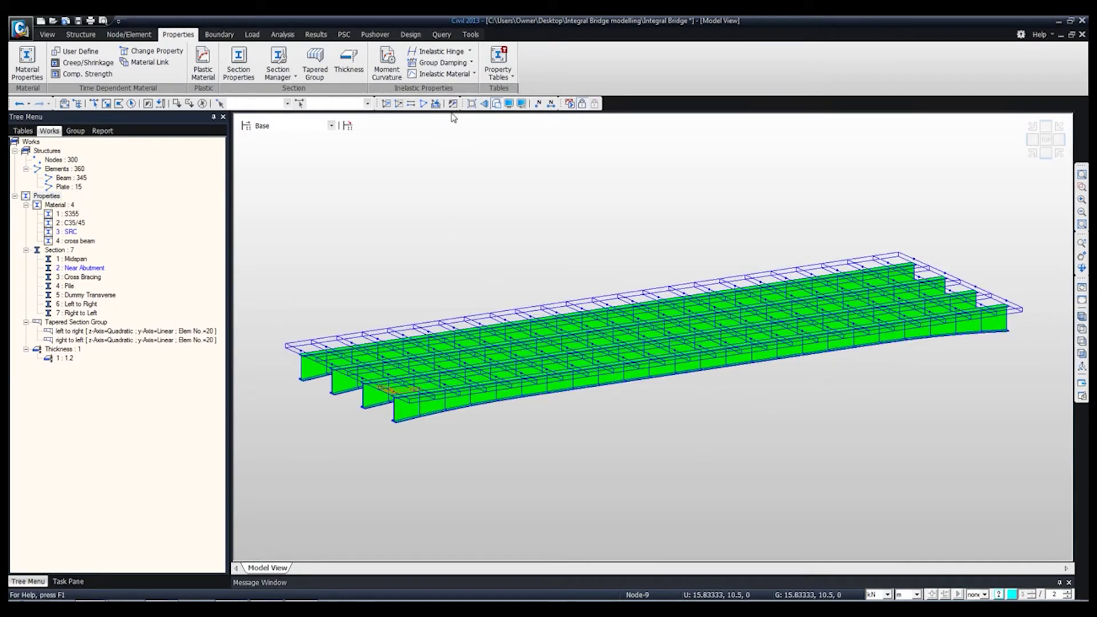
Step: Reactivate the whole model and select all pile nodes and elements for integral bridge spring supports of the Pile Spring type
click(424, 103)
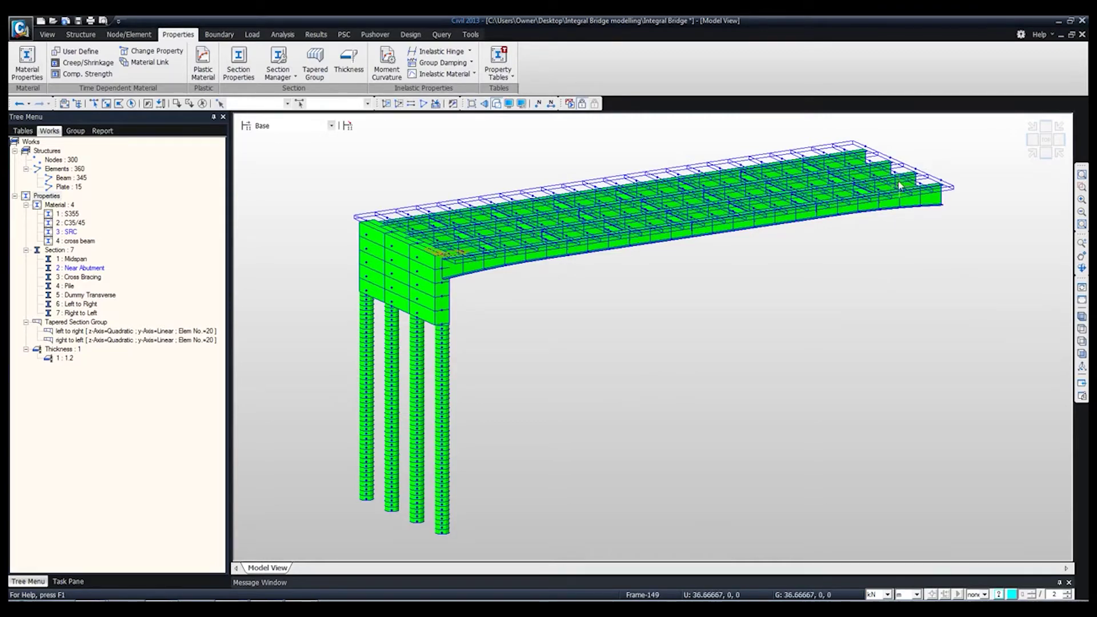
ctrl+middle_drag(893, 185, 860, 193)
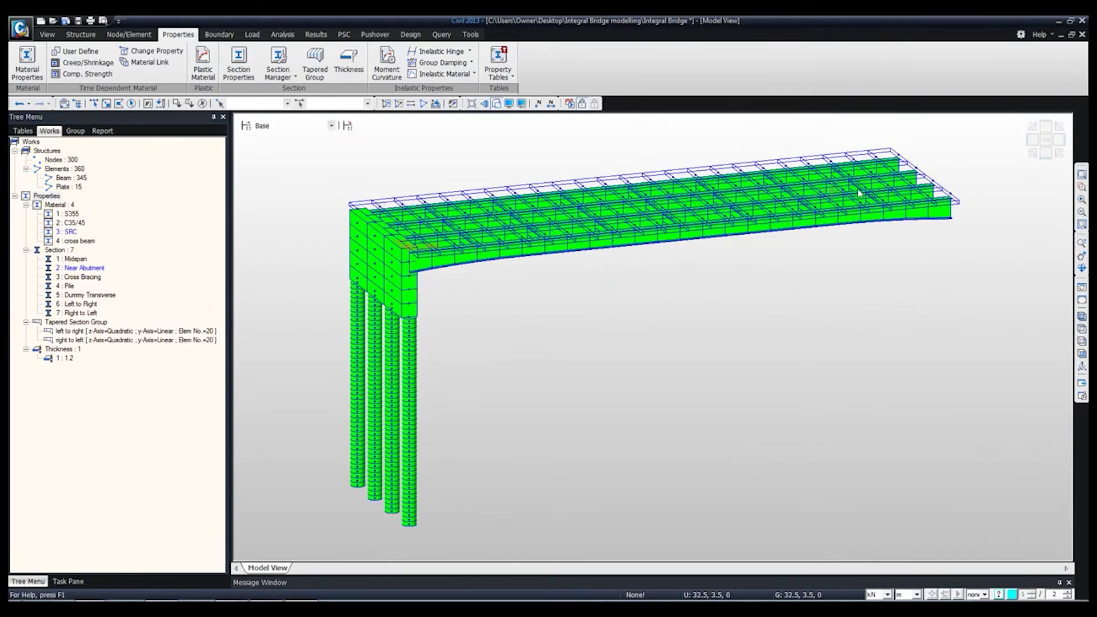
click(219, 35)
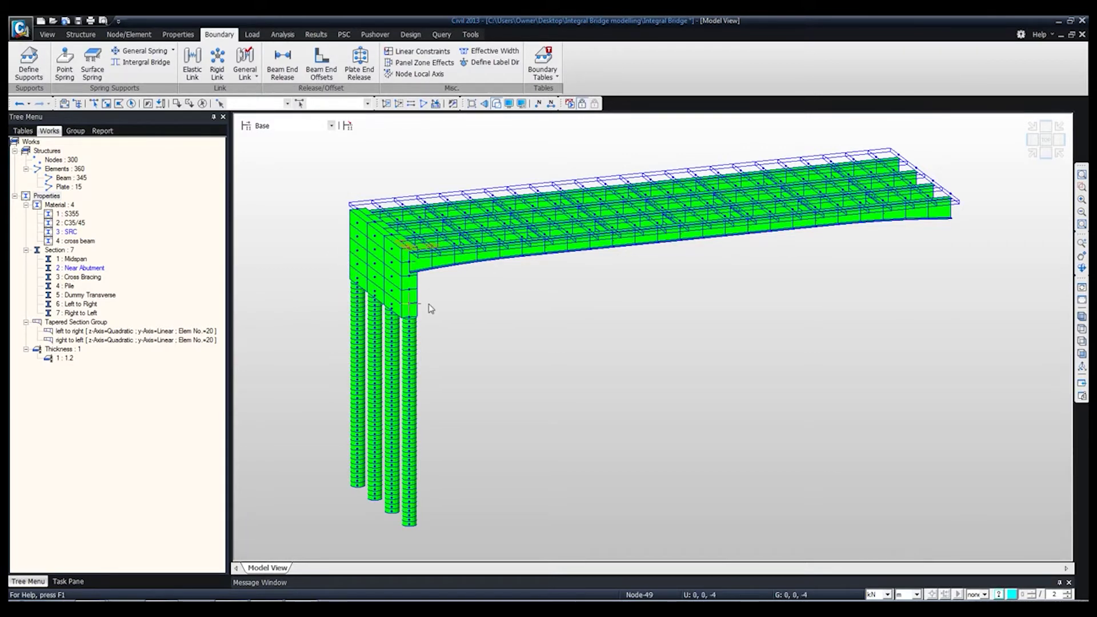
mouse_move(430, 307)
click(144, 63)
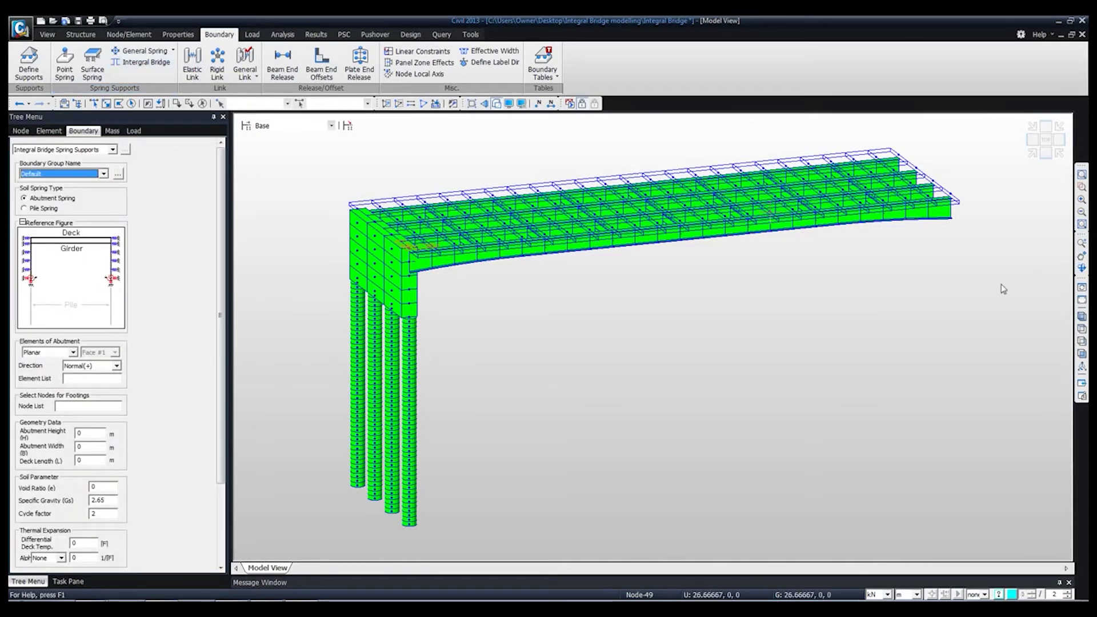
click(1081, 355)
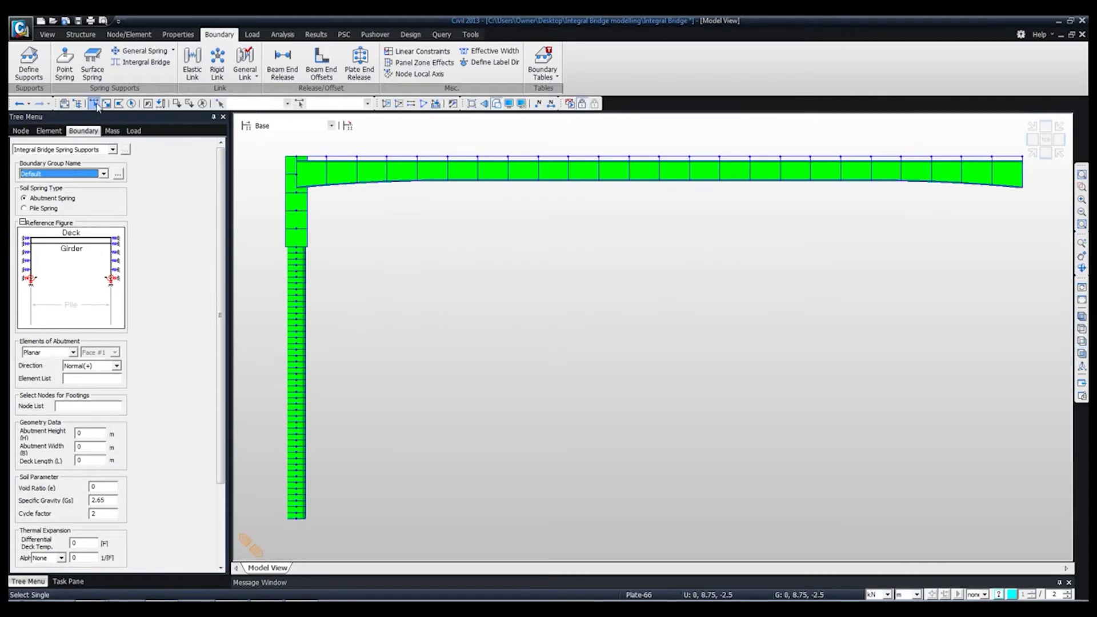
click(47, 208)
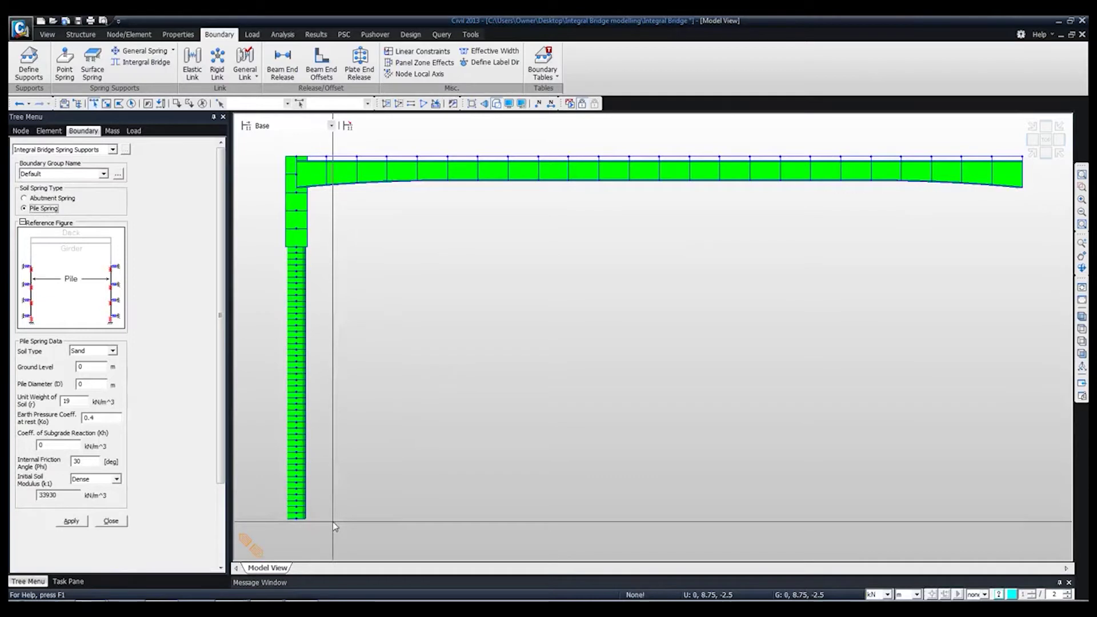
drag(335, 527, 254, 247)
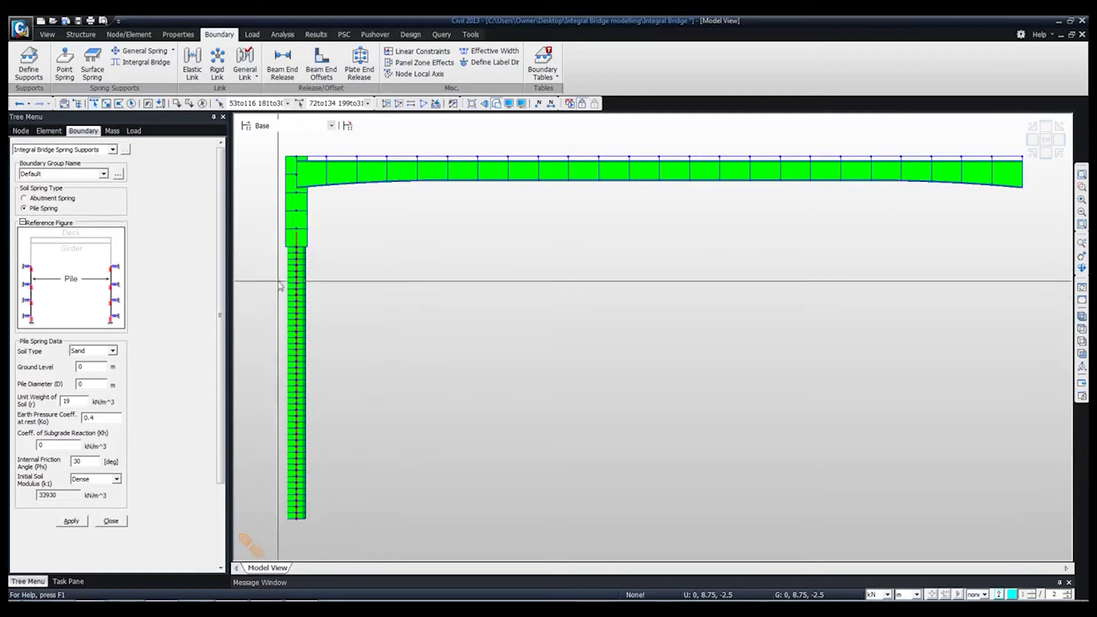
Step: Define the pile spring soil as Soft Clay with ground level -5 m and pile diameter 1 m
click(100, 355)
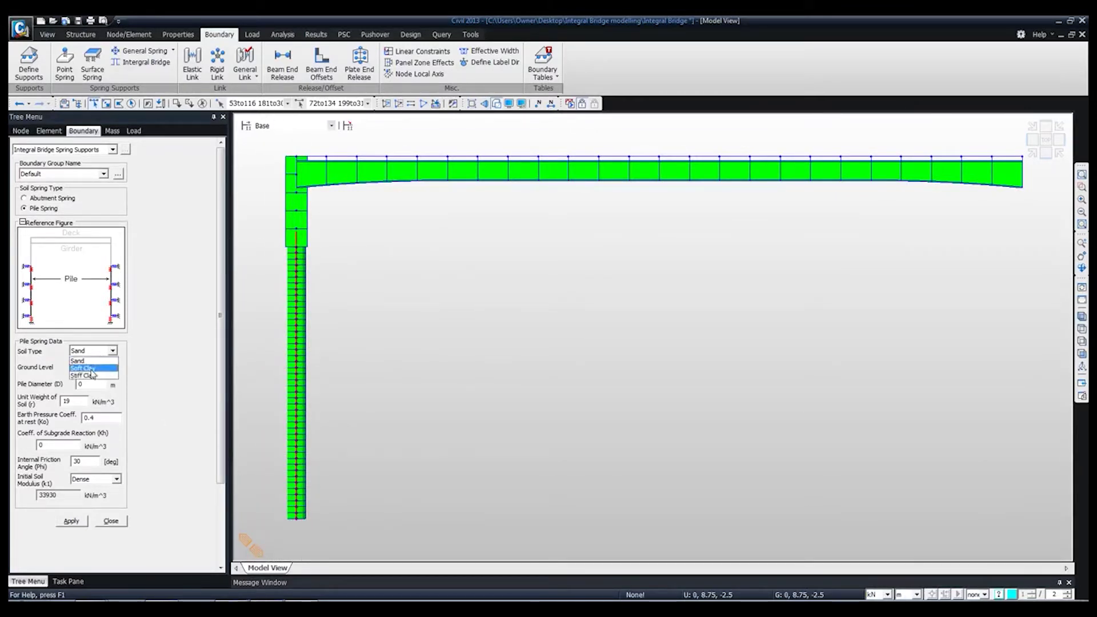
click(86, 368)
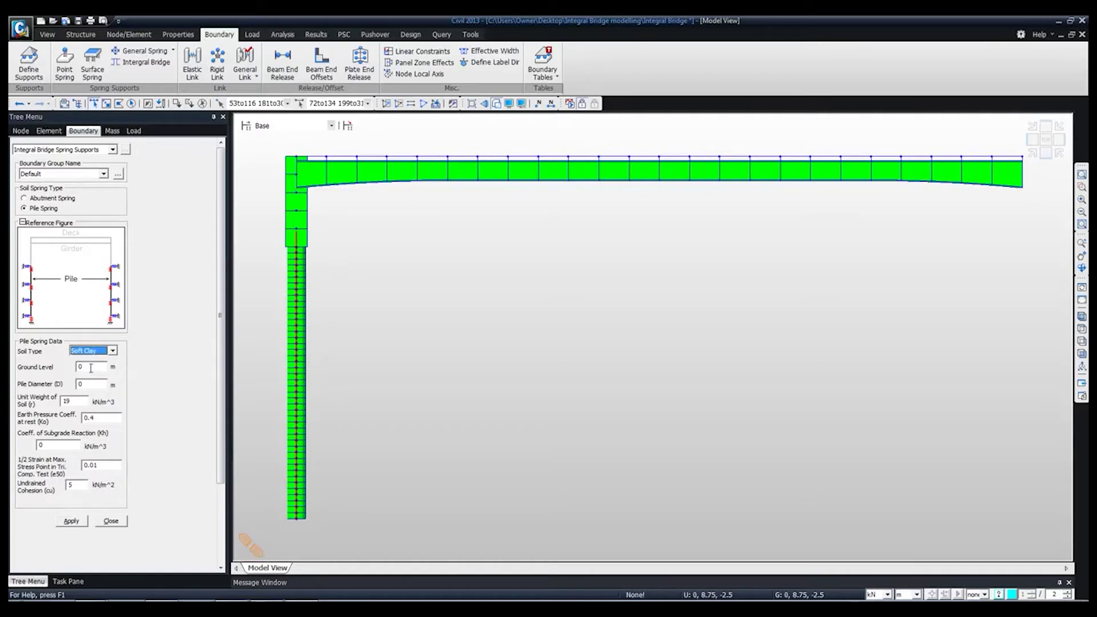
click(90, 367)
click(296, 253)
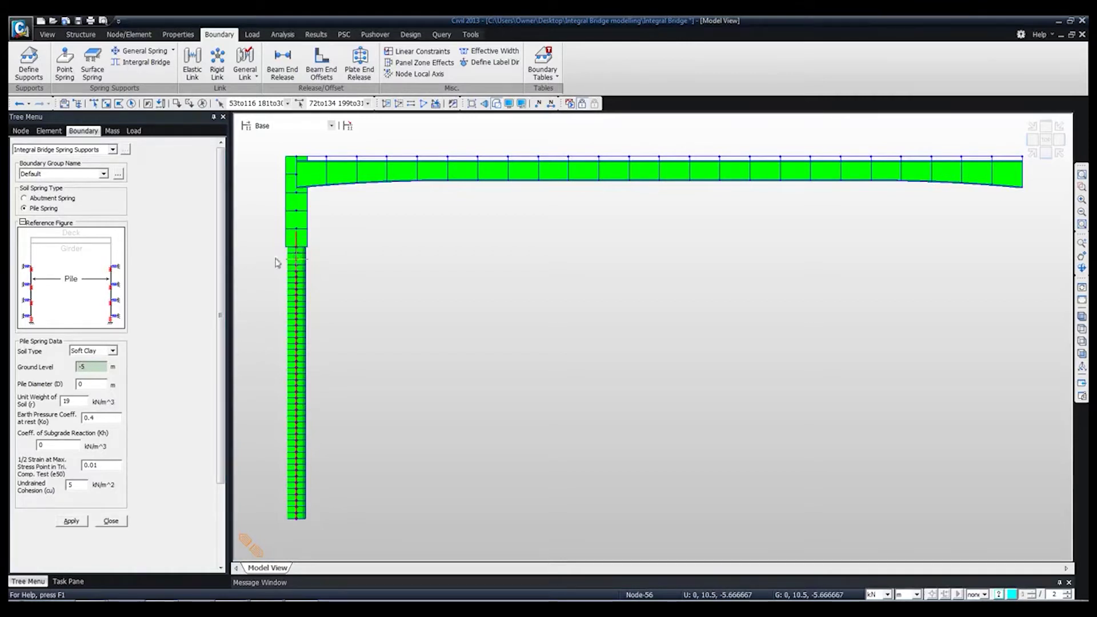
click(81, 385)
text(1)
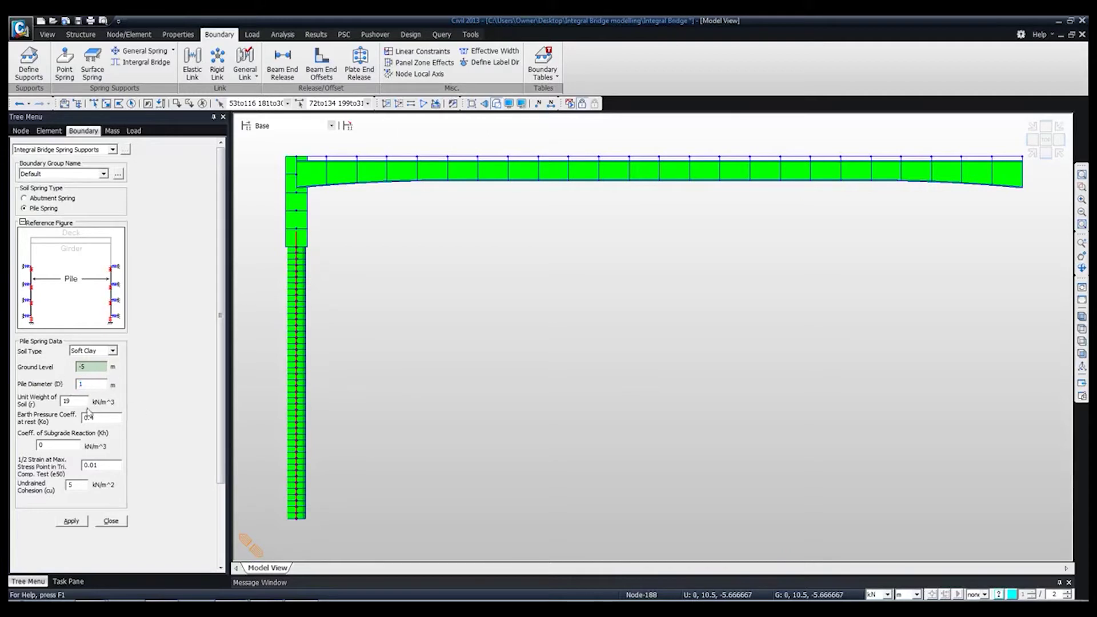
Step: Set the coefficient of subgrade reaction to 10000 kN/m^3 and apply the springs to the selected piles
drag(96, 418, 41, 400)
drag(106, 416, 48, 444)
click(72, 522)
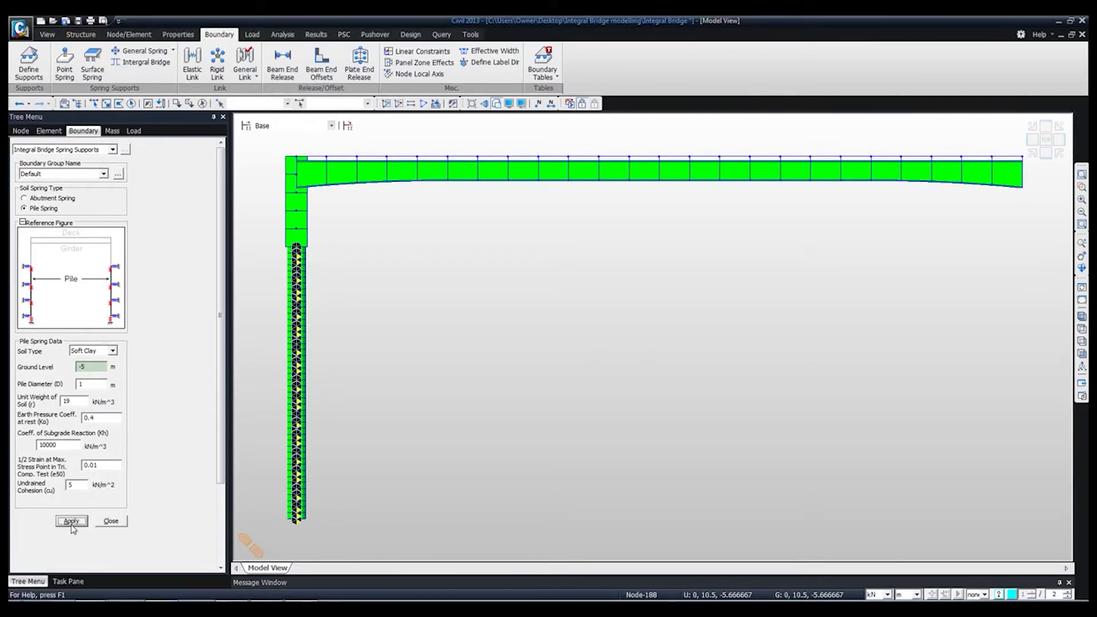
click(110, 521)
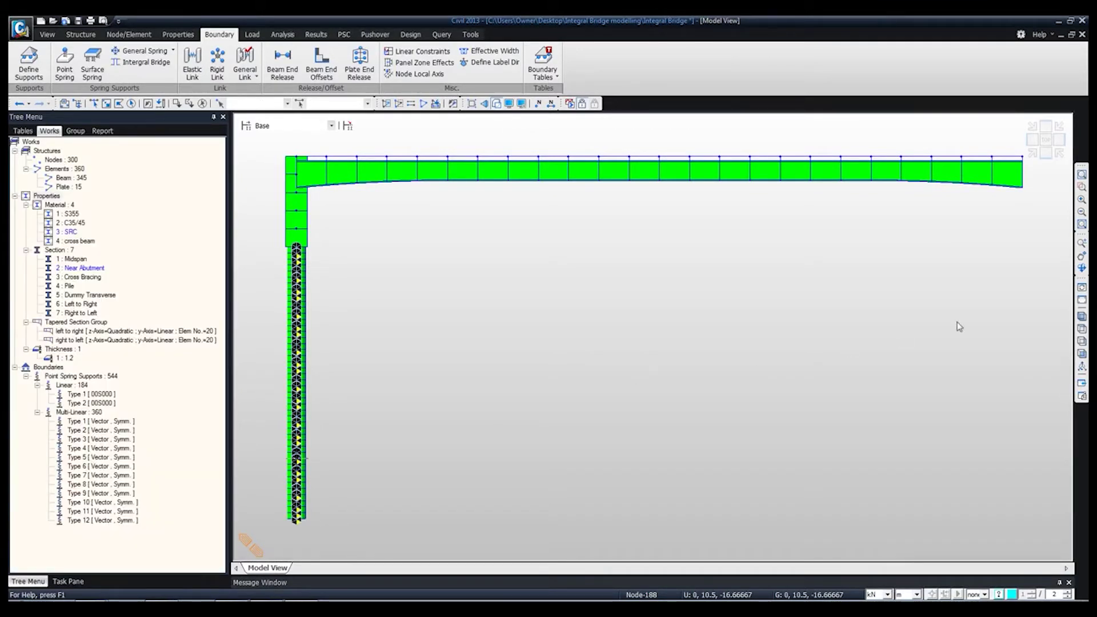
Step: Examine the stiffness properties of the Type 1 linear and Type 1 multi-linear point springs generated on the piles
click(1082, 316)
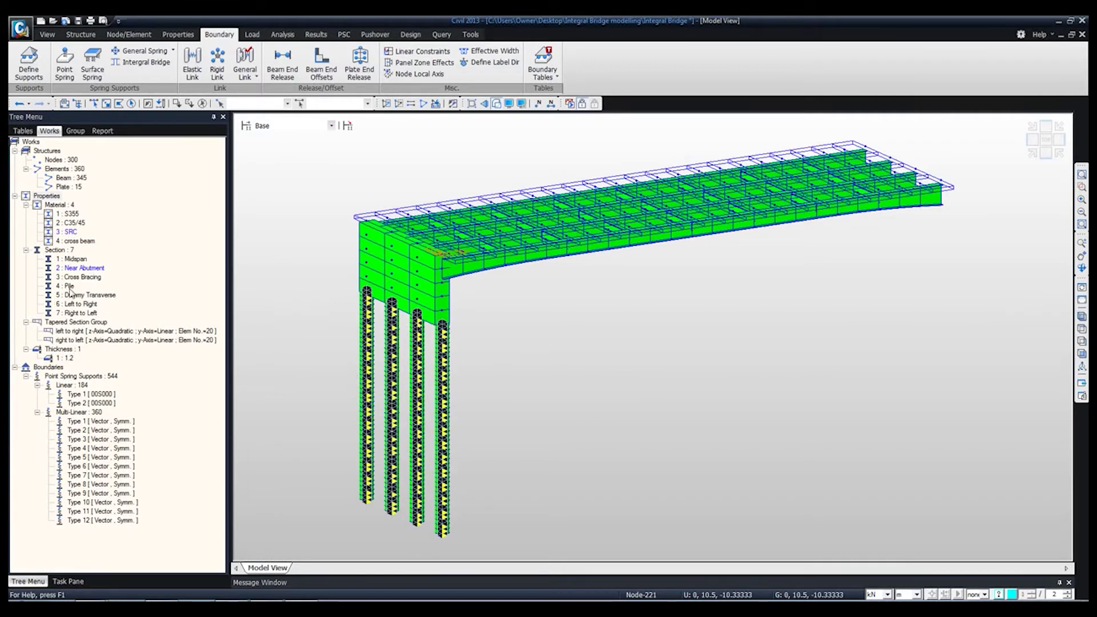
right_click(91, 395)
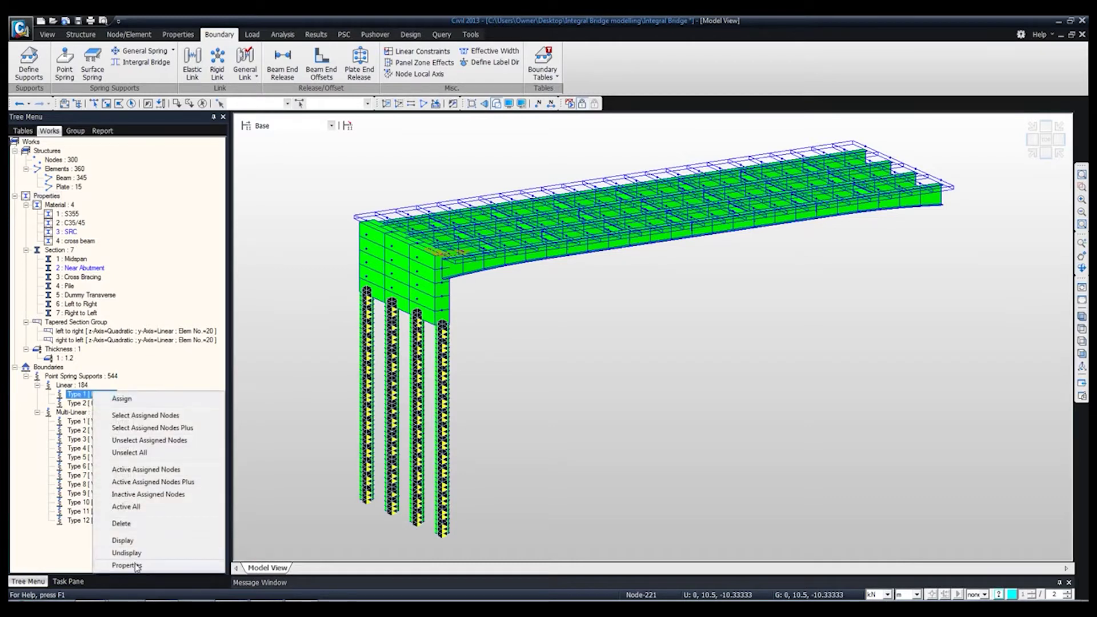
click(126, 566)
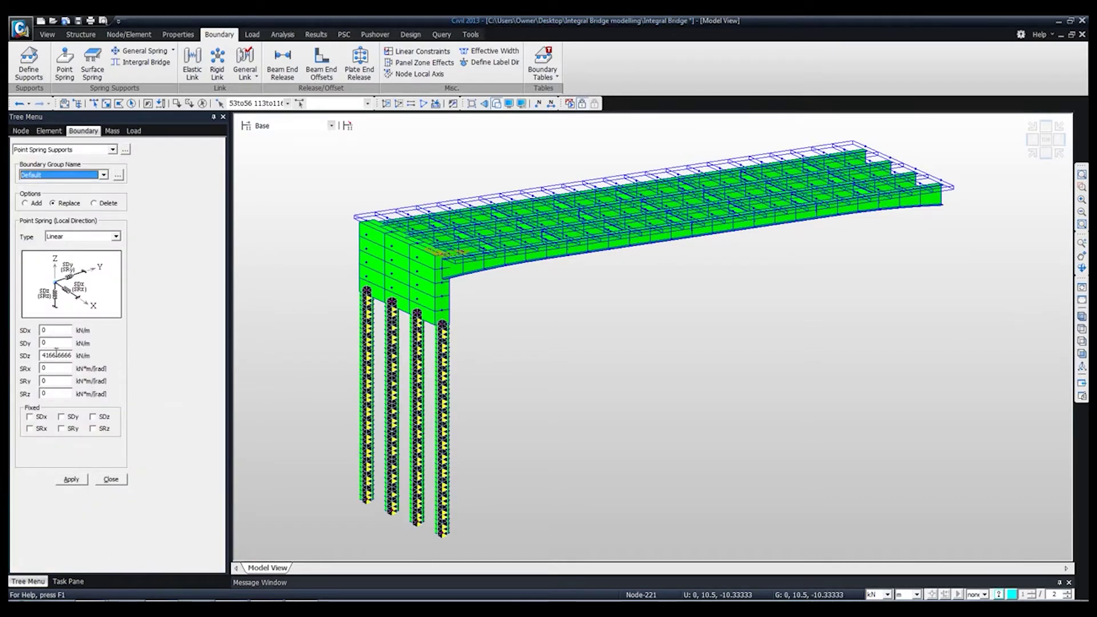
click(112, 480)
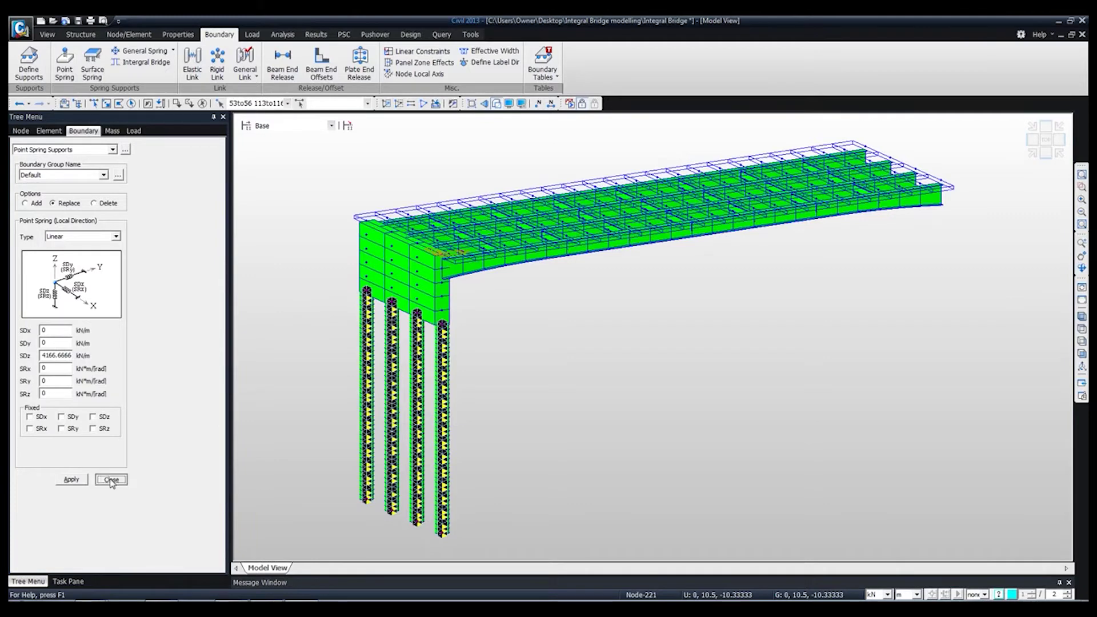
right_click(80, 423)
click(129, 418)
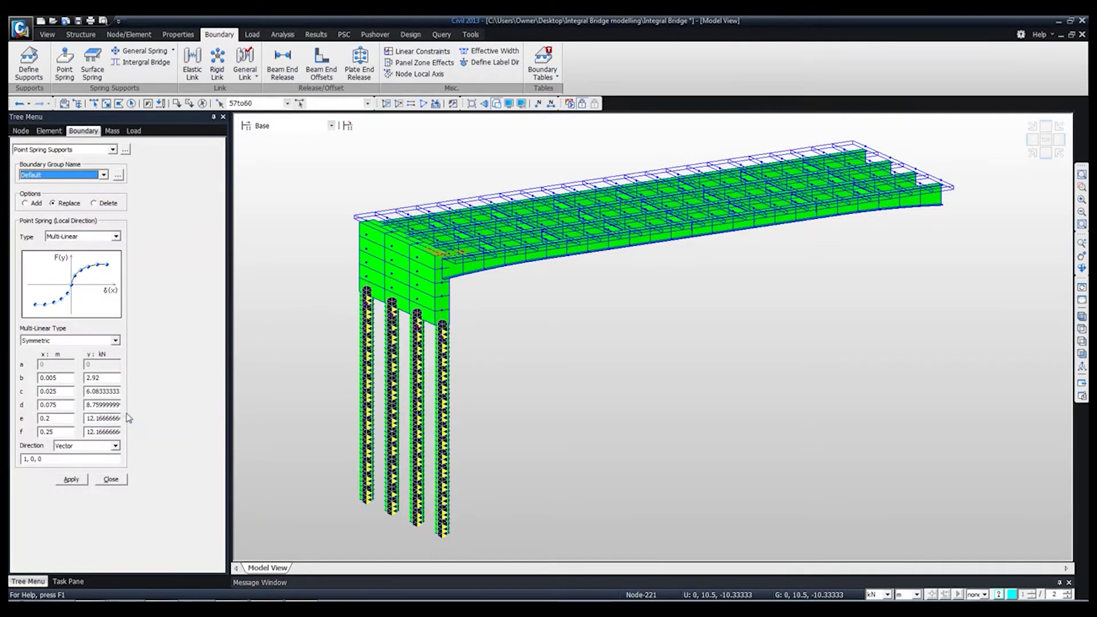
click(121, 479)
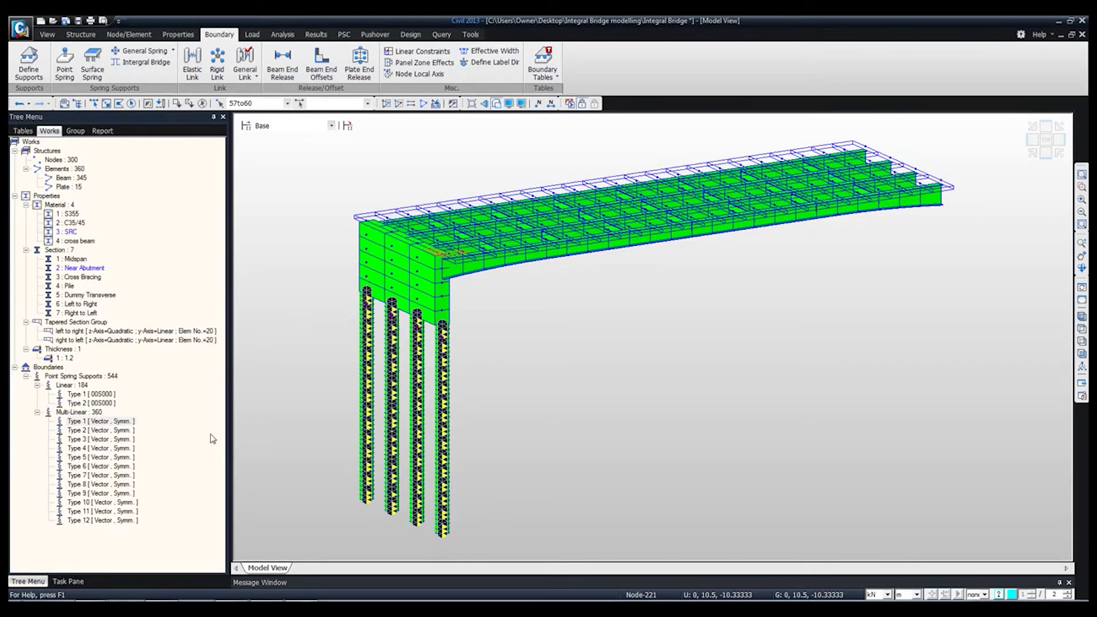
click(1082, 354)
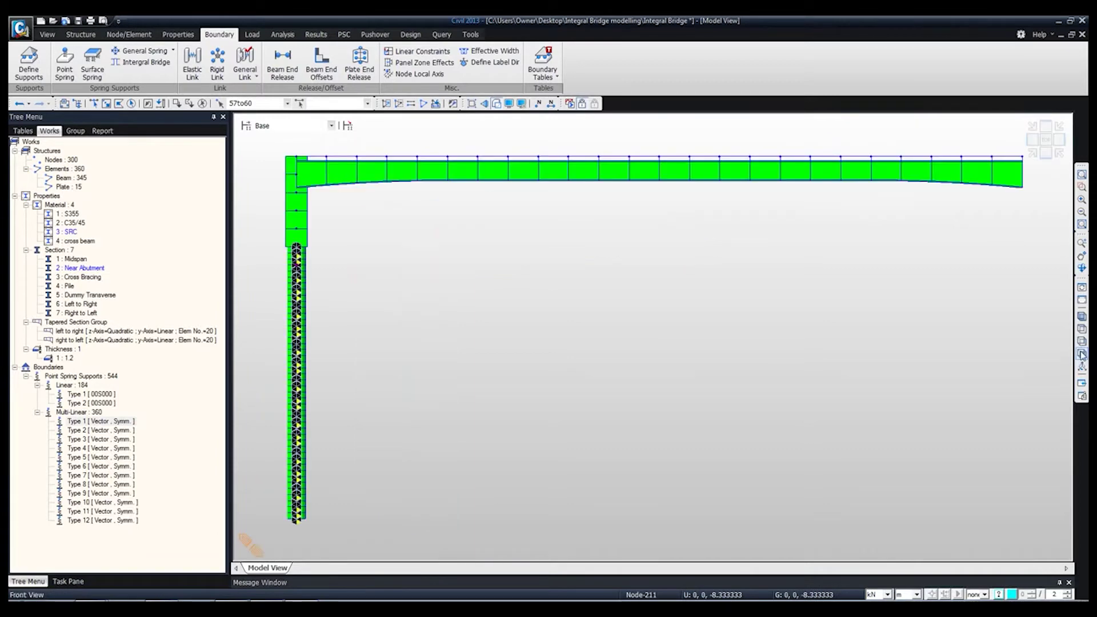
click(1082, 318)
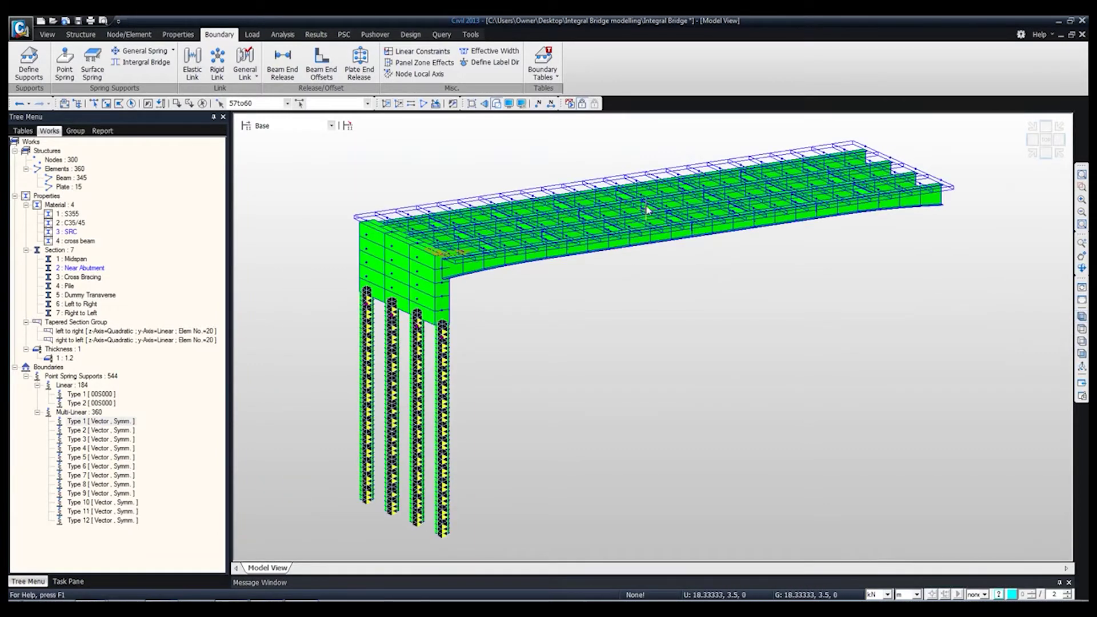
Step: Add a static load case named Self Weight with type Dead Load (D)
click(252, 34)
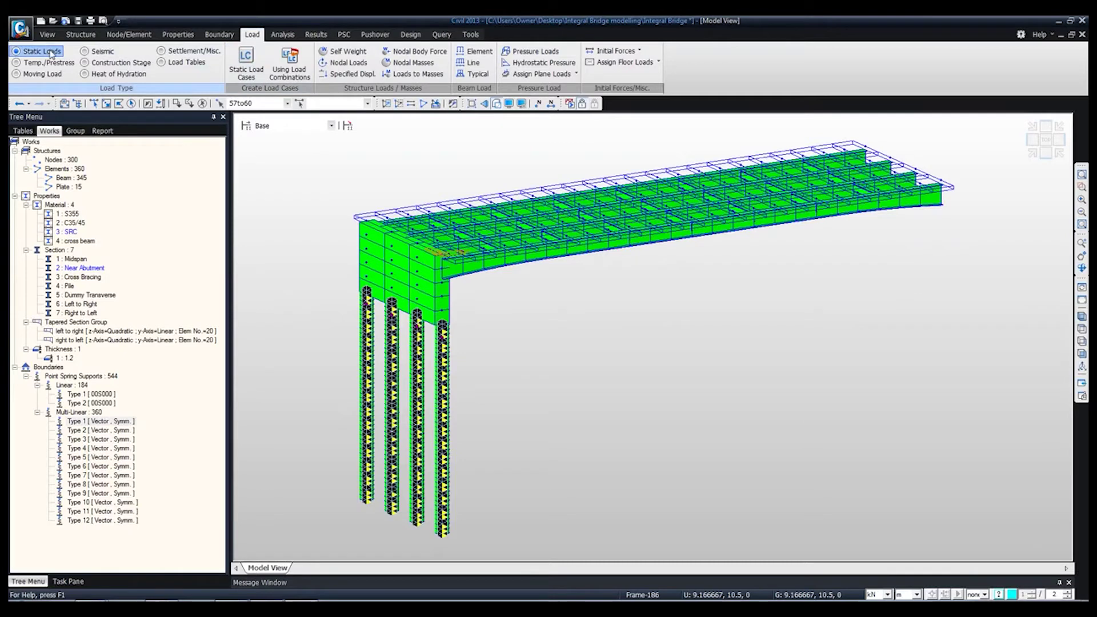
click(246, 63)
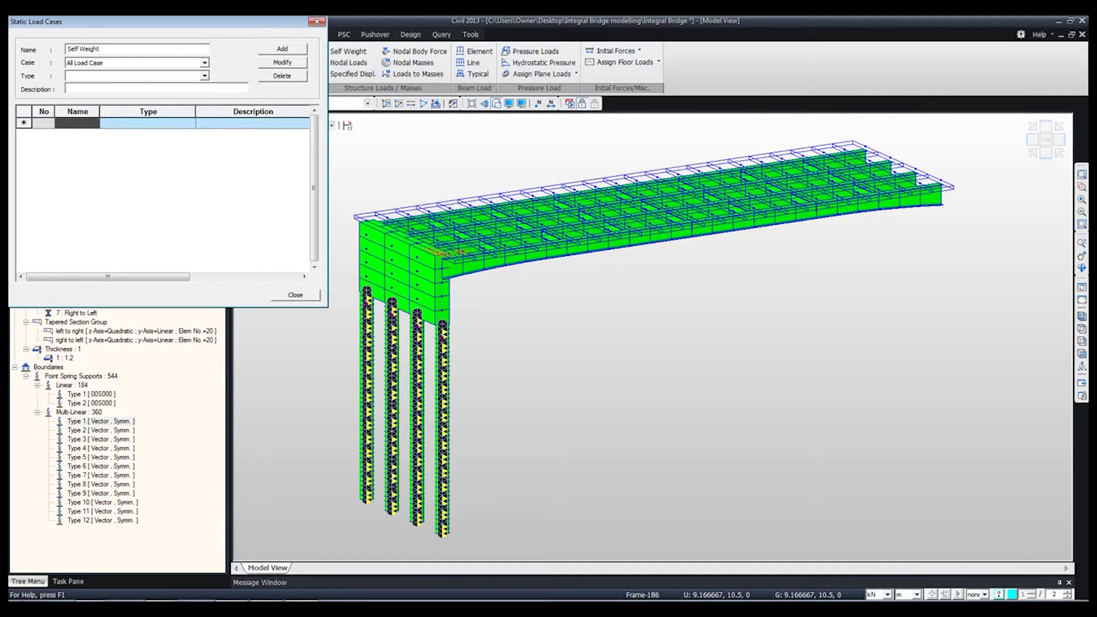
click(171, 75)
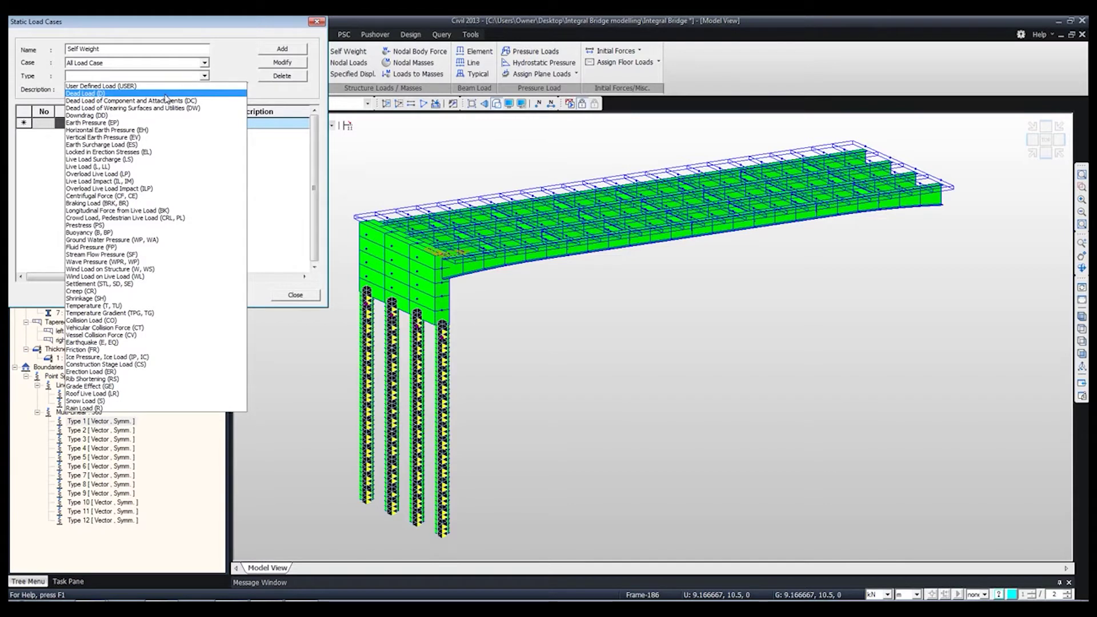
click(165, 93)
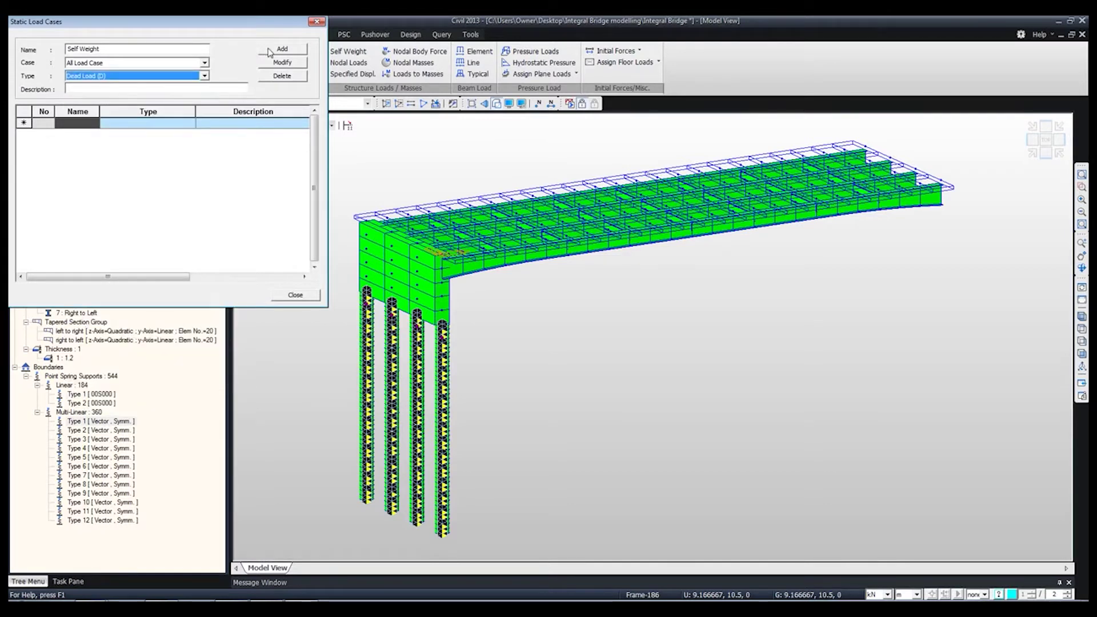
click(286, 51)
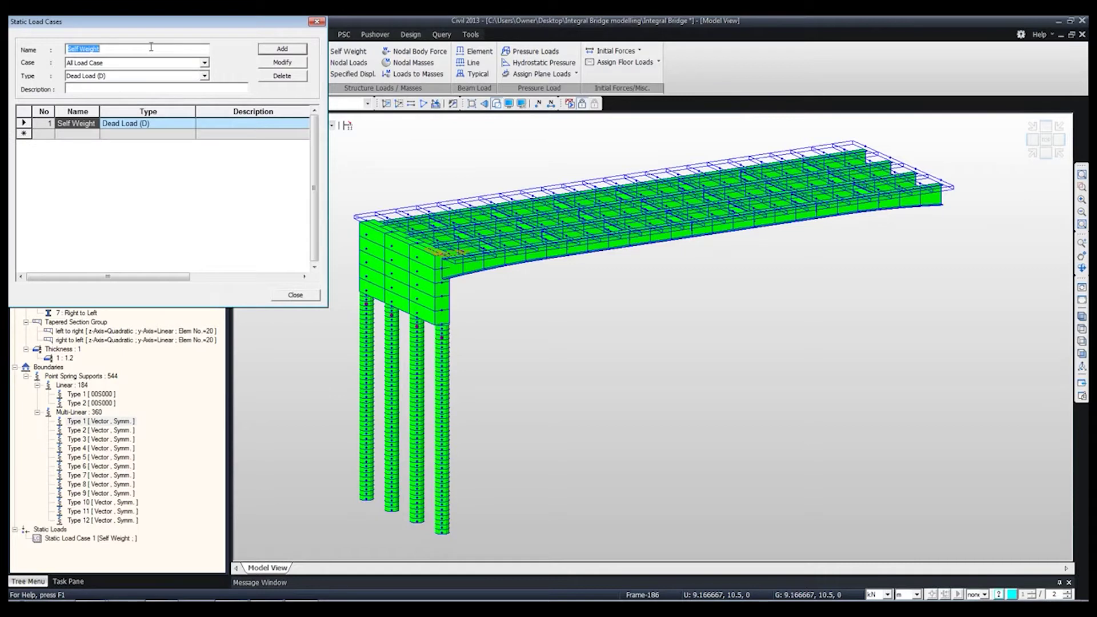
Step: Add two more Dead Load (D) static load cases named Wet Concrete and Parapet Load
text(Wet Concrete)
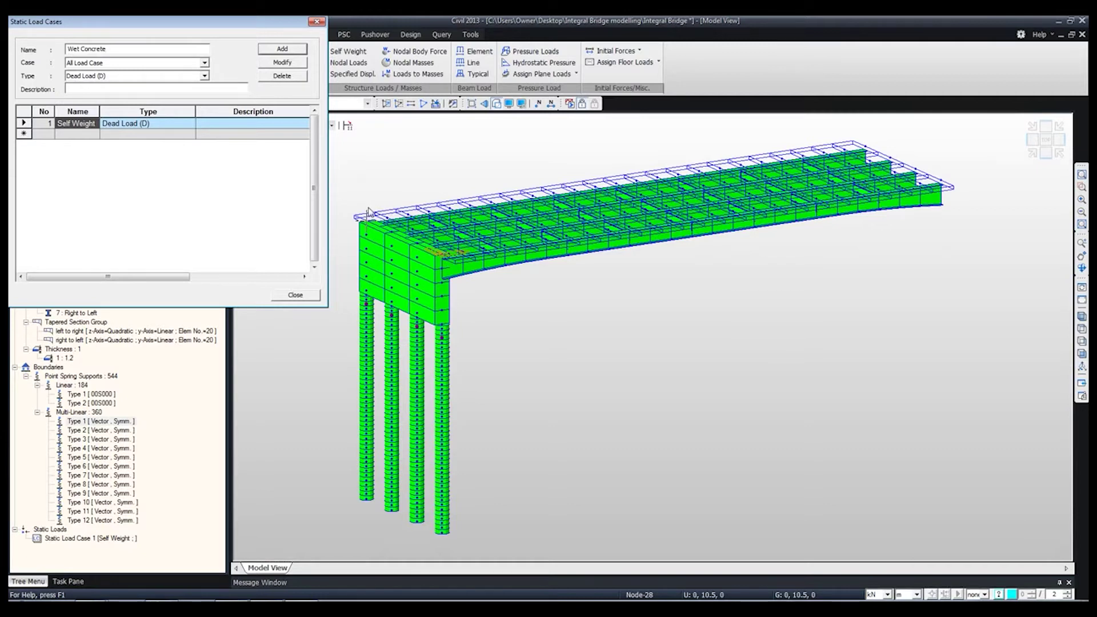
mouse_move(369, 213)
click(282, 48)
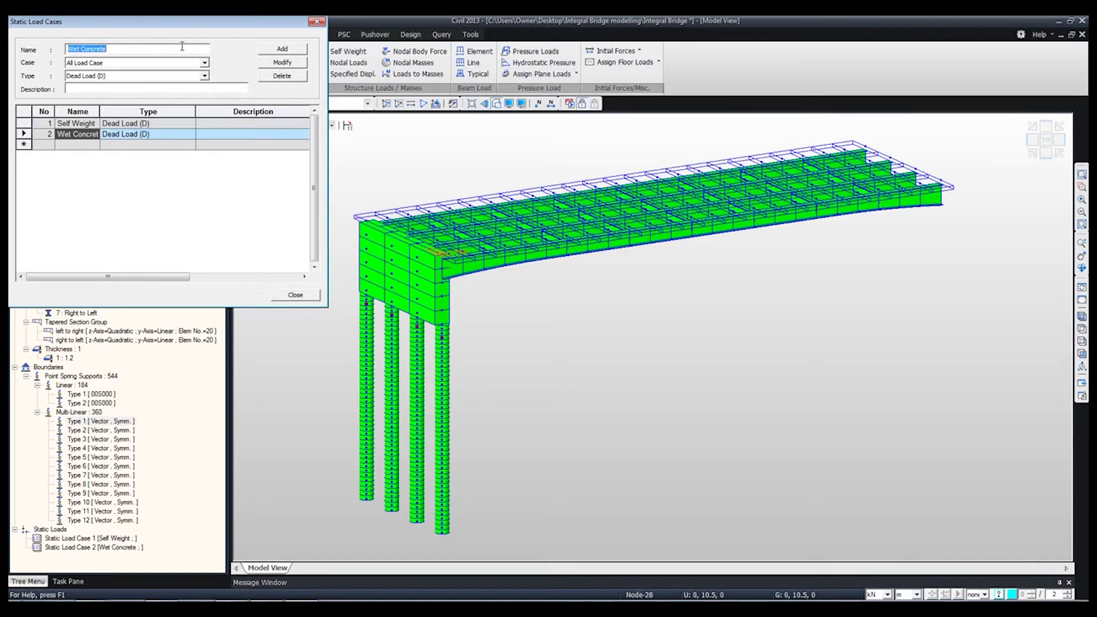
text(Parapet Load)
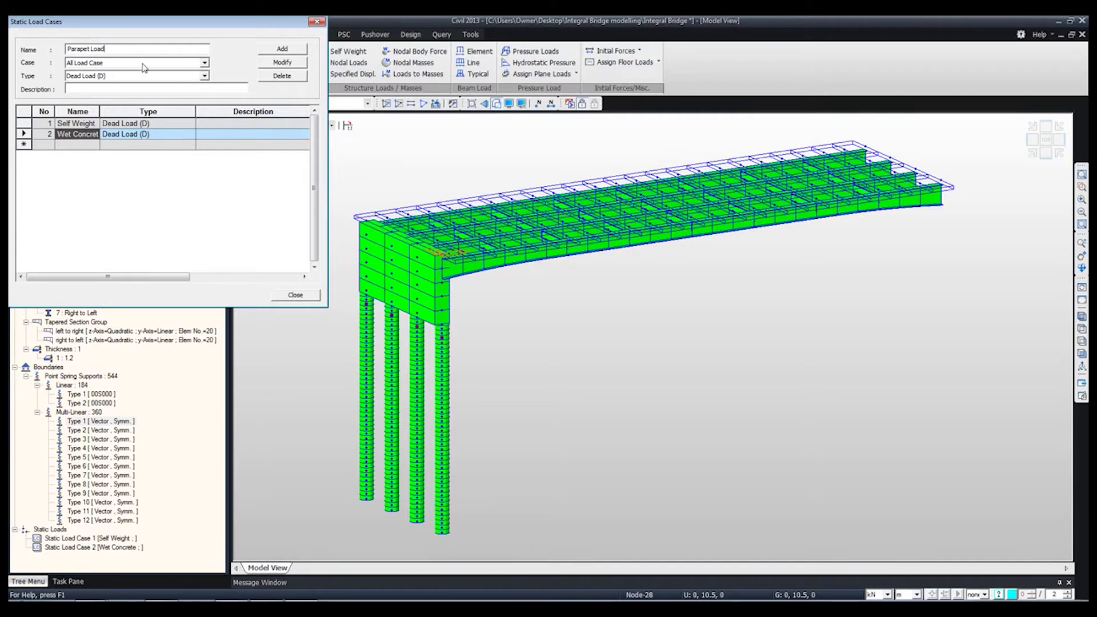
click(277, 49)
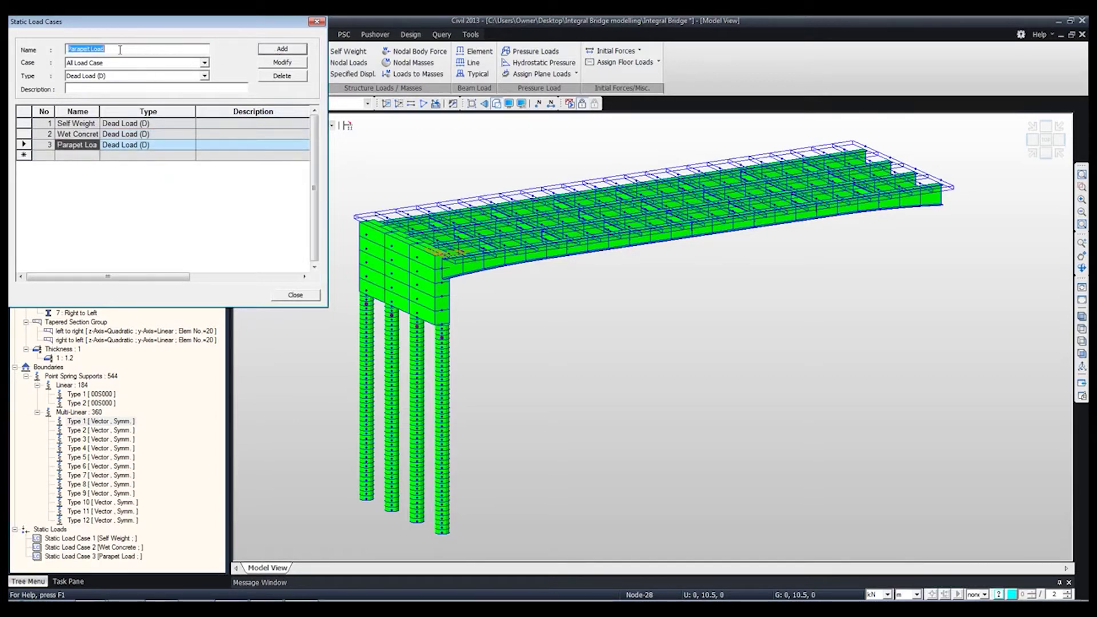
Step: Add a static load case named Temperature with type Temperature (T, TU)
text(Temperature)
click(127, 76)
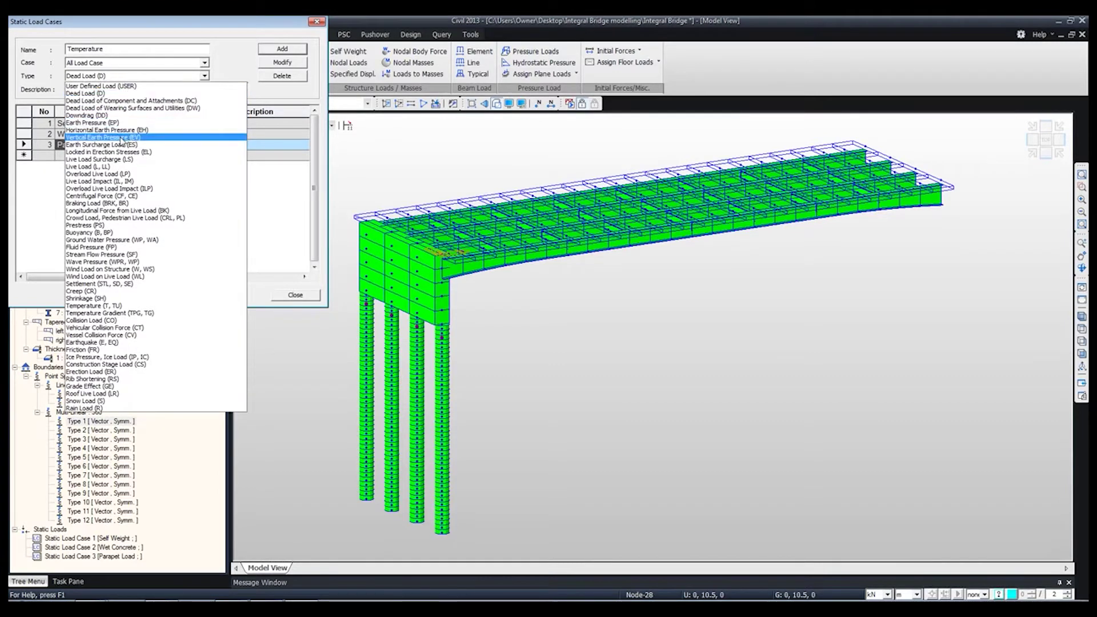
click(130, 305)
click(283, 49)
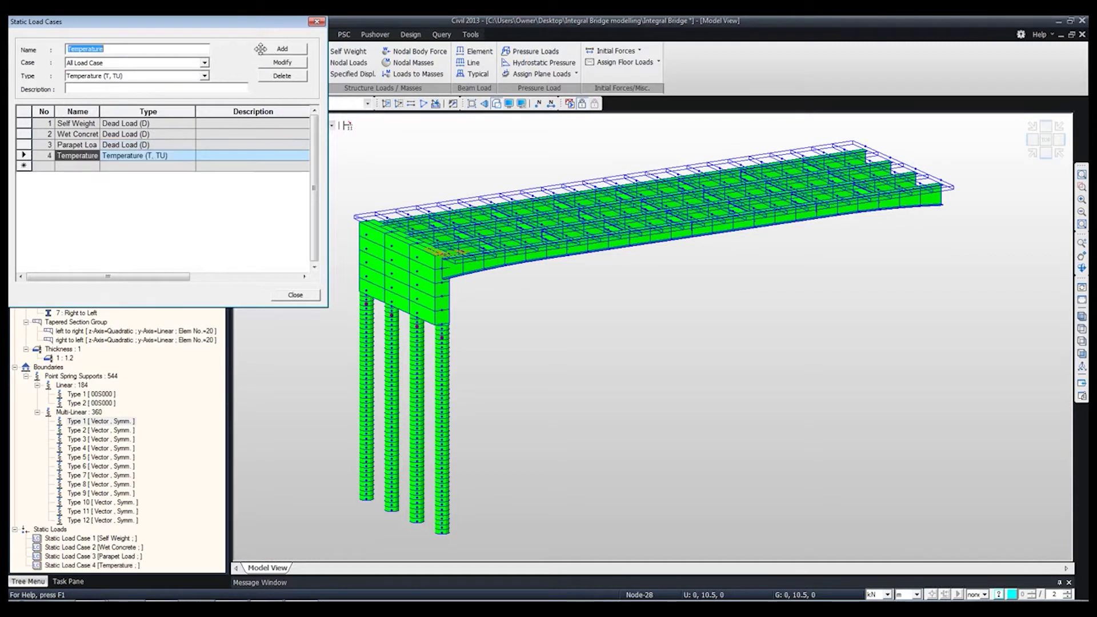
Step: Add a static load case named Earth Pressure with type Earth Pressure (EP) and finish defining load cases
text(Ear)
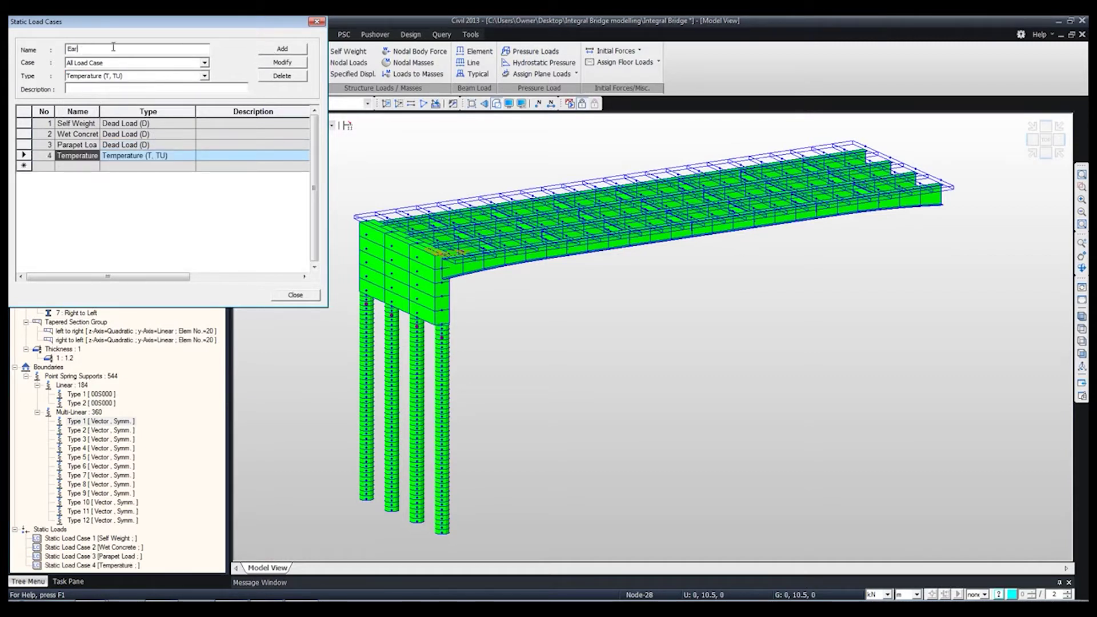
text(th Pressure)
click(121, 77)
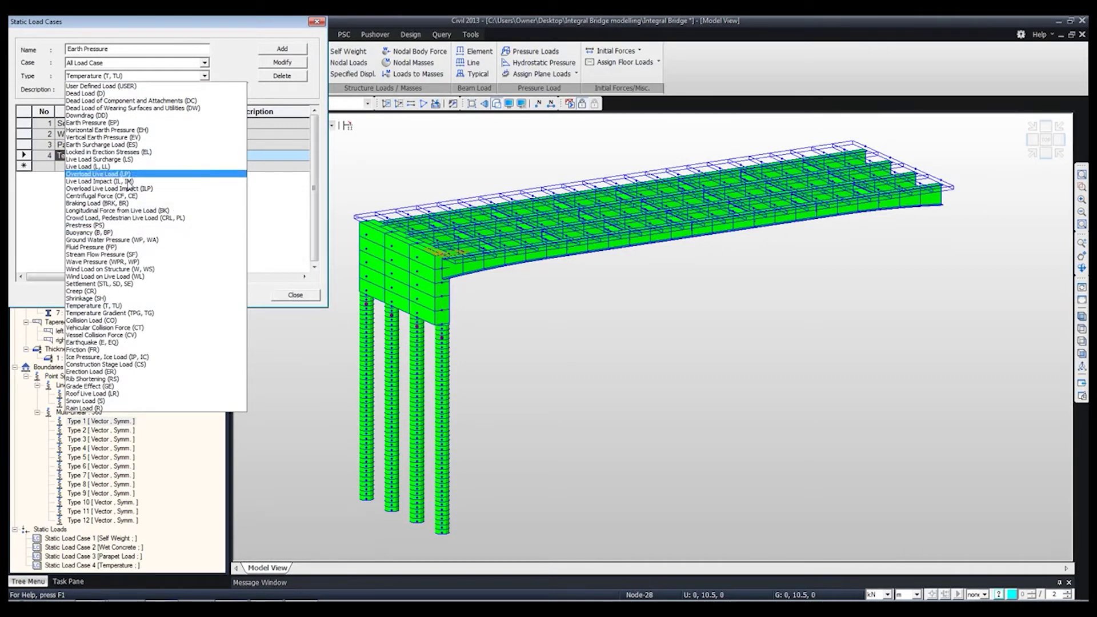
click(123, 122)
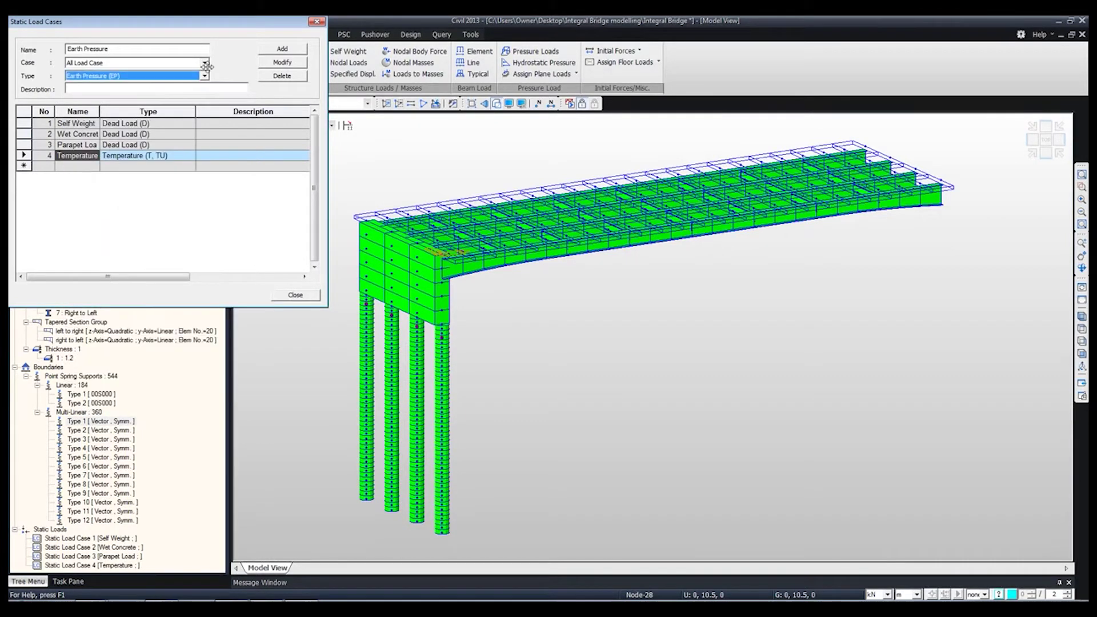
click(283, 49)
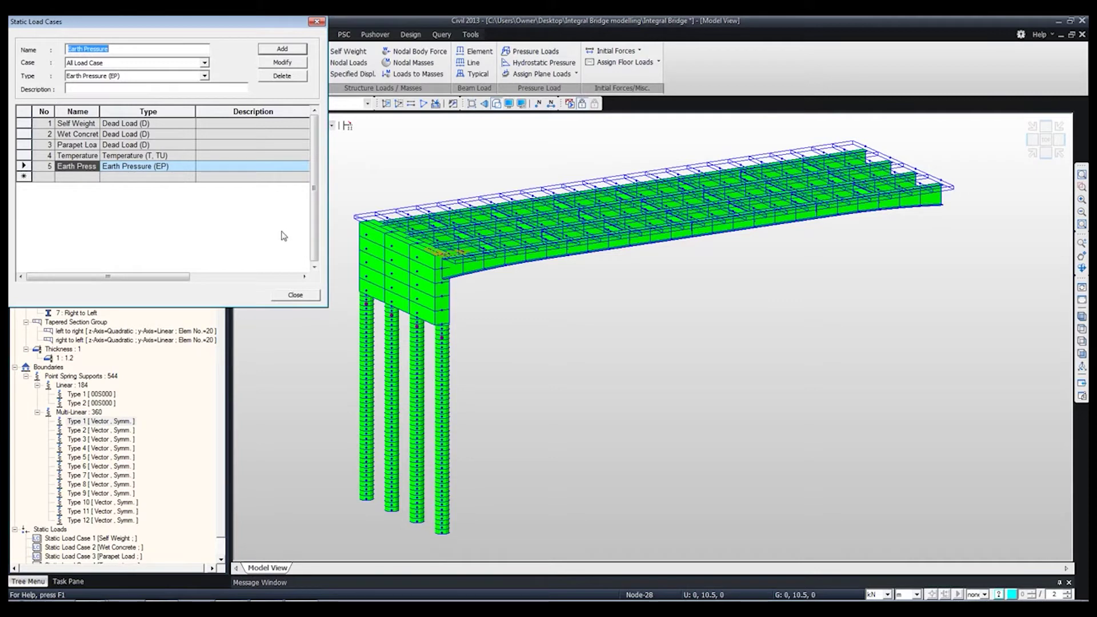
click(294, 296)
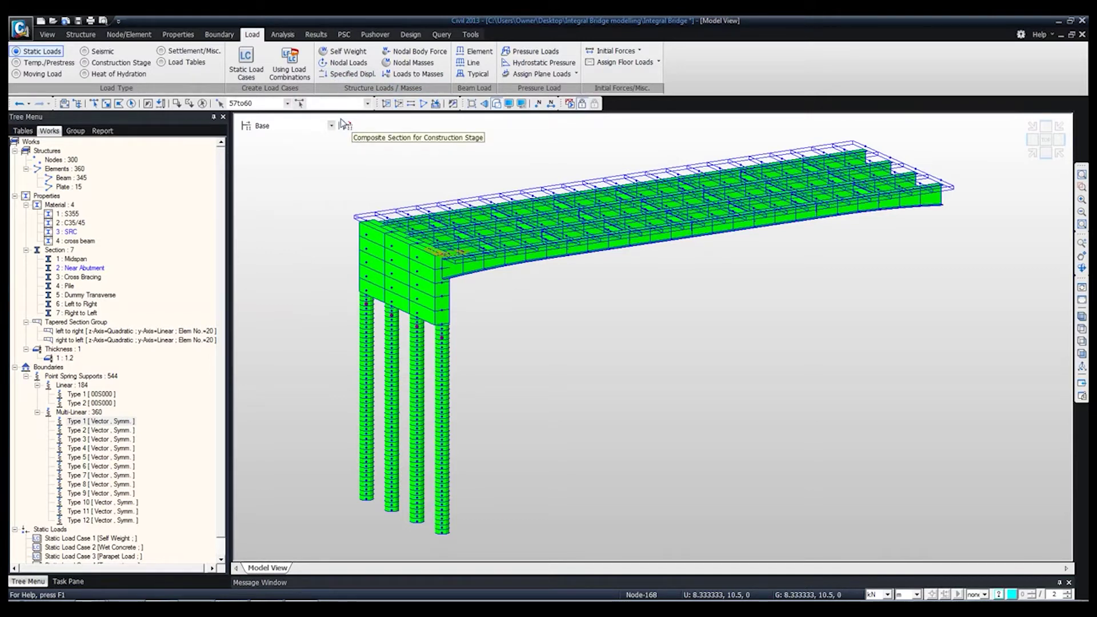
Step: Create a new structure group named Abutment and Piles
click(75, 131)
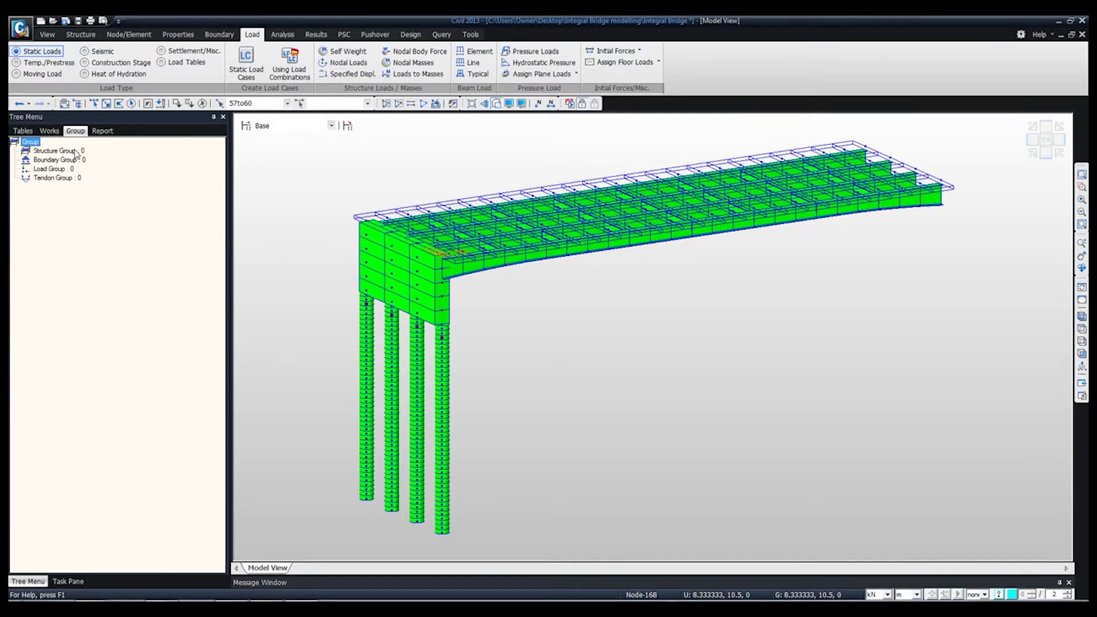
click(50, 131)
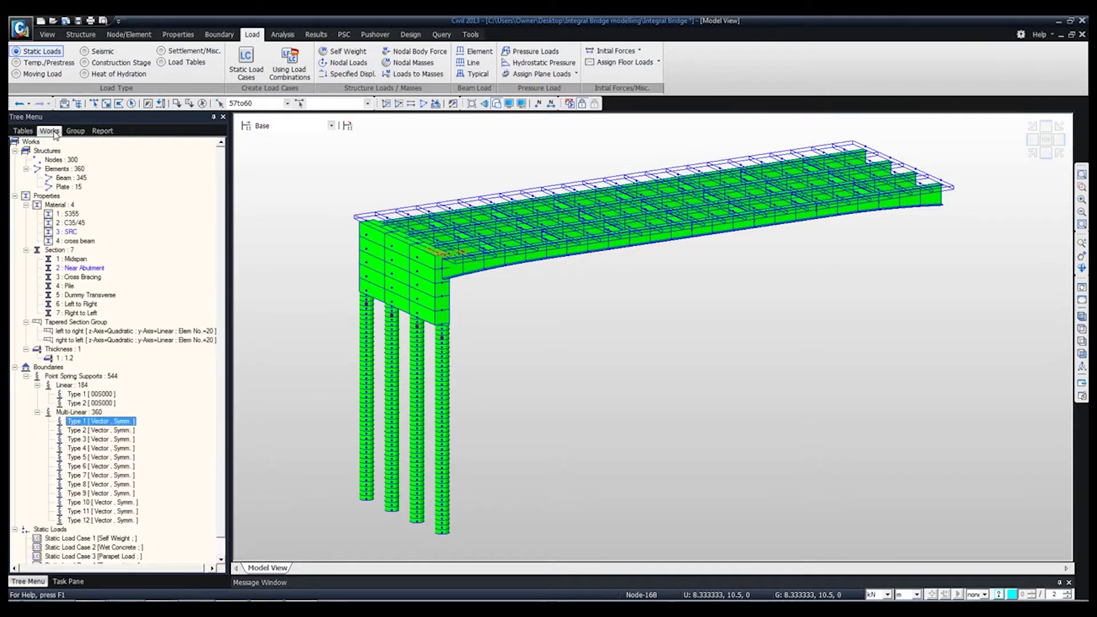
click(75, 131)
right_click(66, 153)
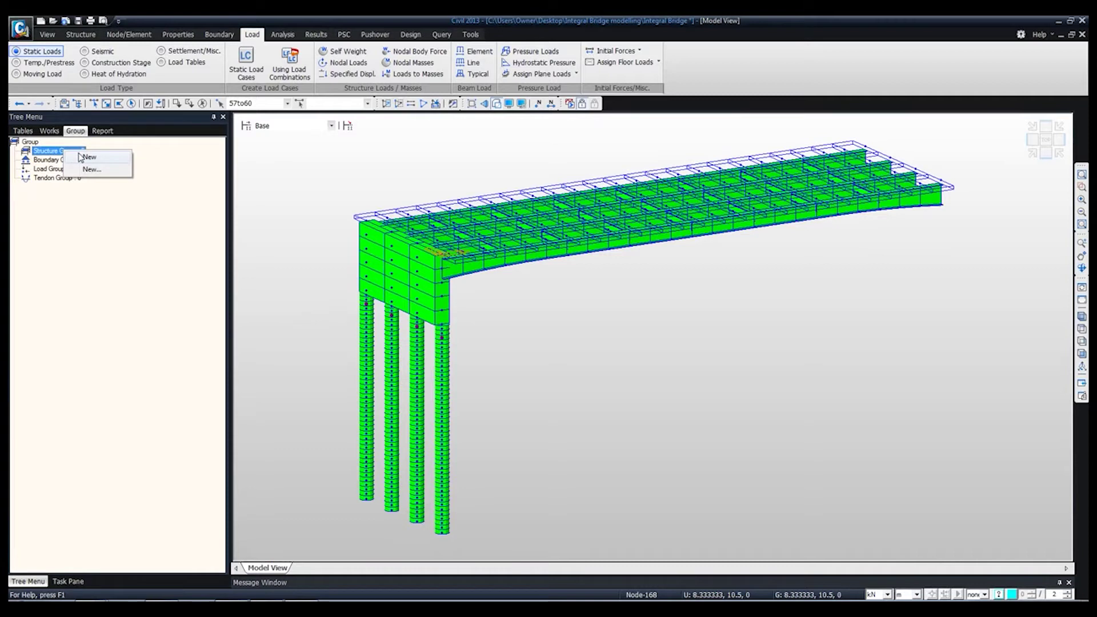
click(86, 157)
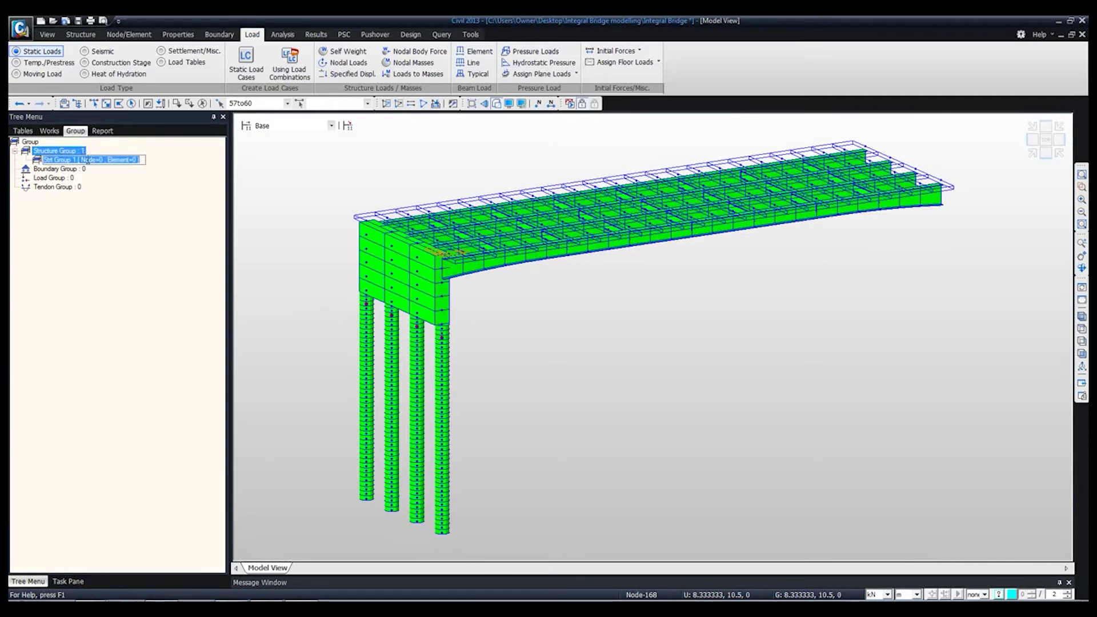
text(Abut)
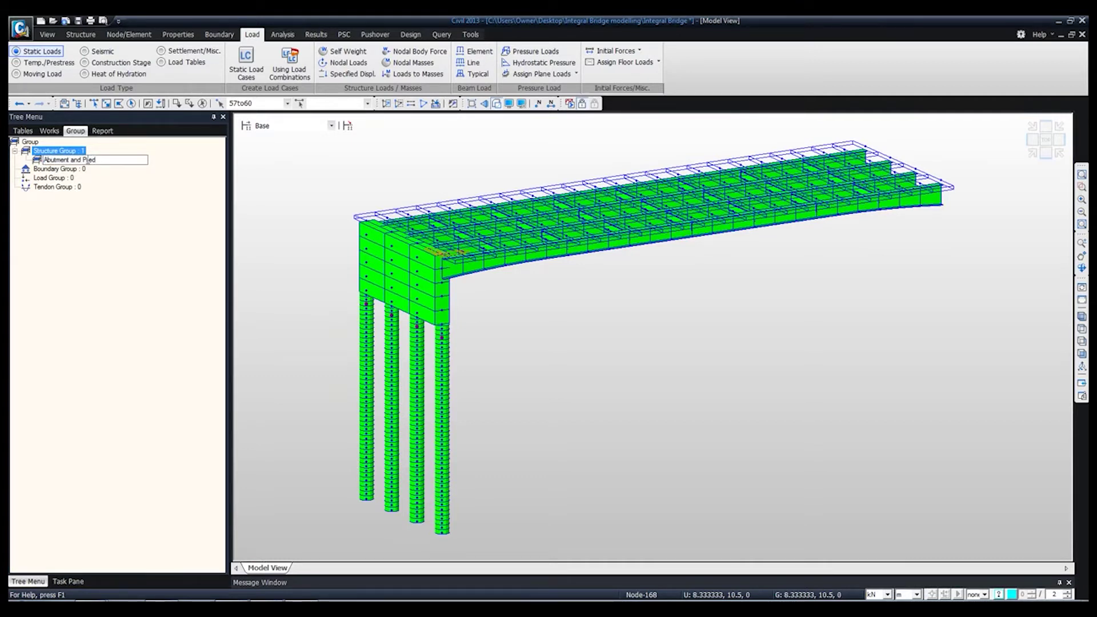
text(ment and Piles)
key(Return)
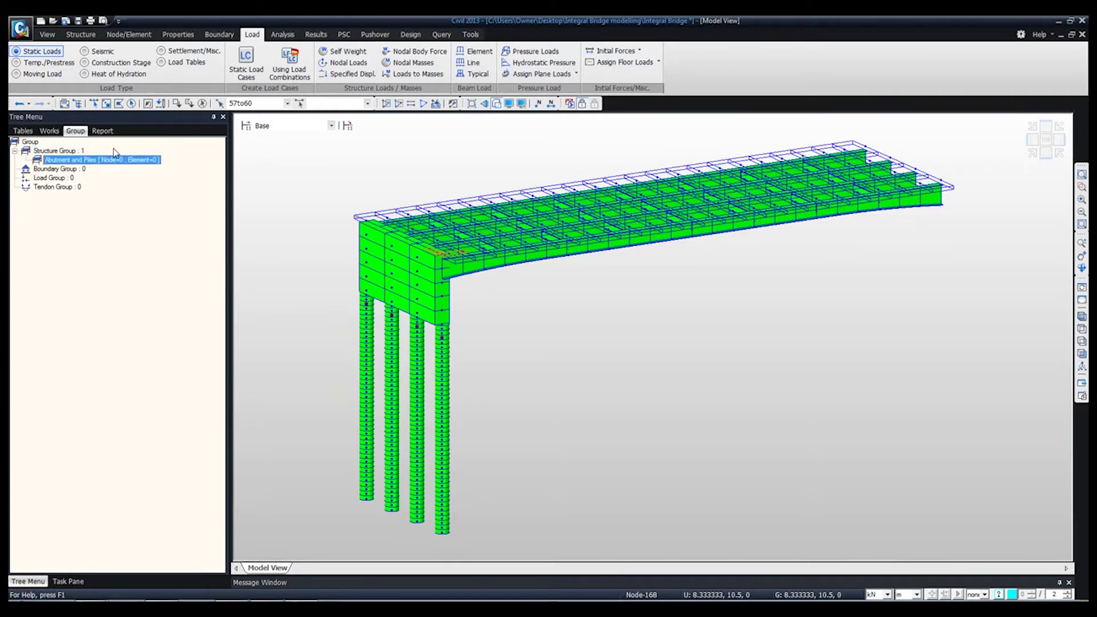
Step: Select all abutment wall and pile nodes and elements below the deck and assign them to the Abutment and Piles group
click(497, 105)
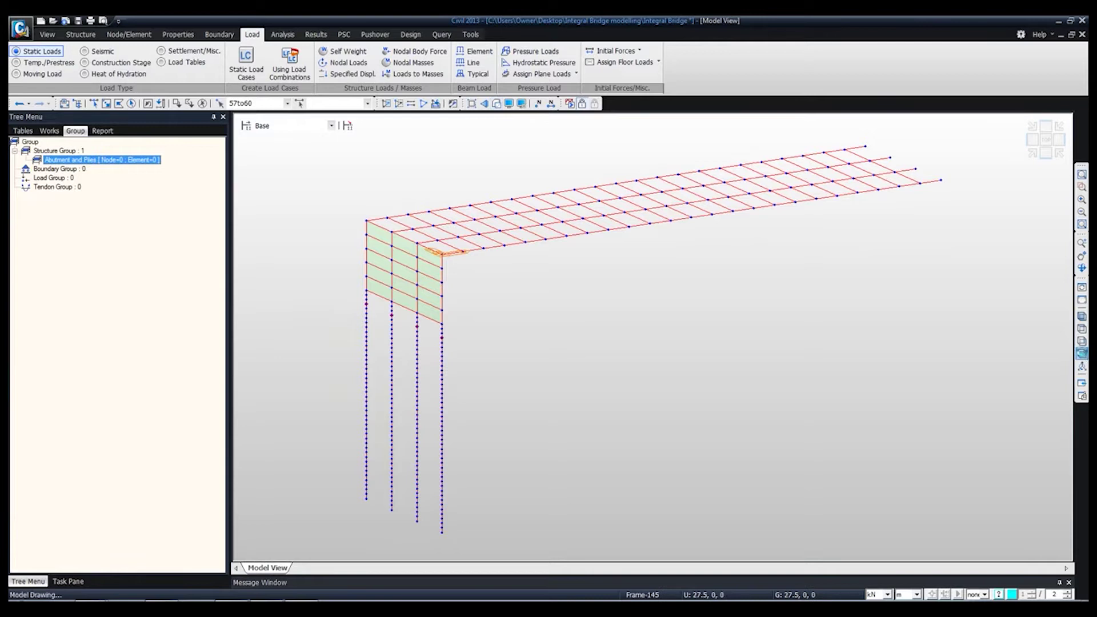
click(1082, 369)
click(94, 103)
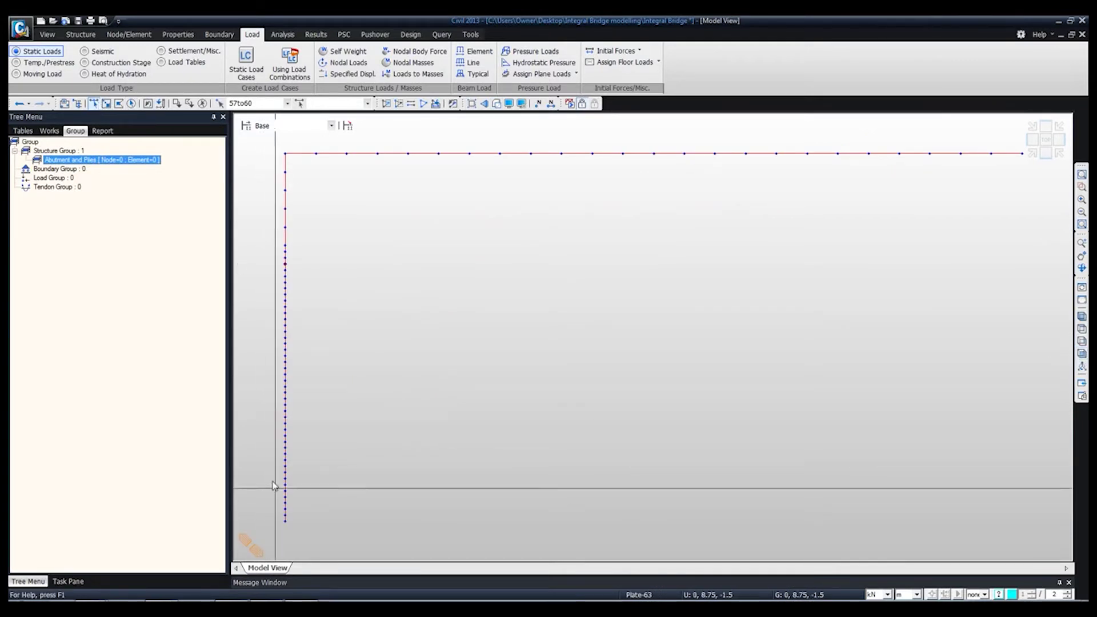
drag(319, 531, 255, 168)
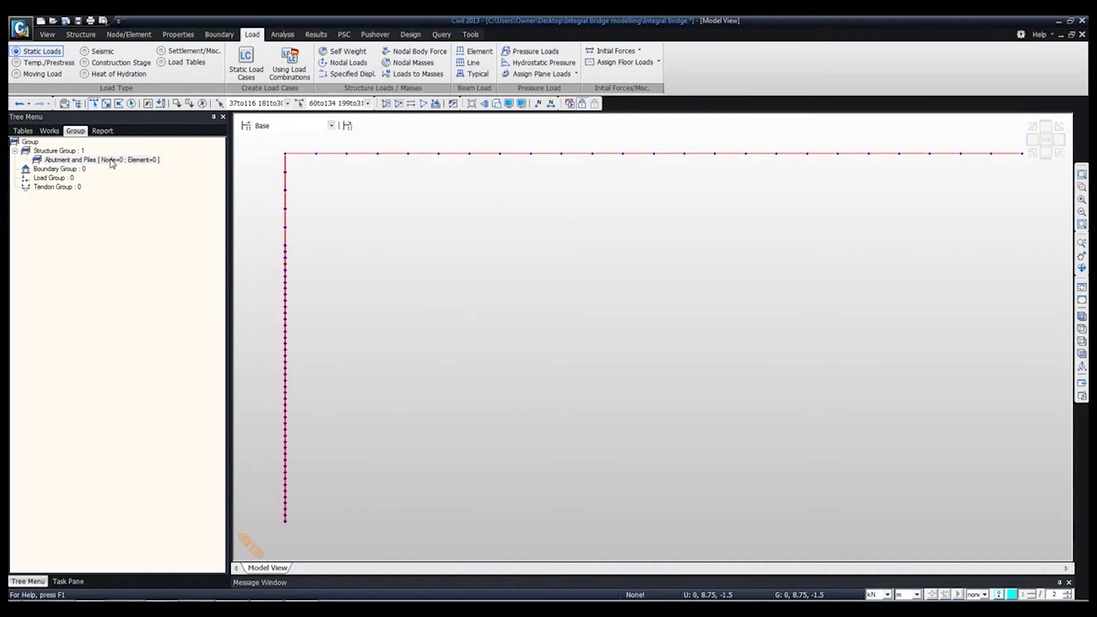
drag(107, 160, 289, 260)
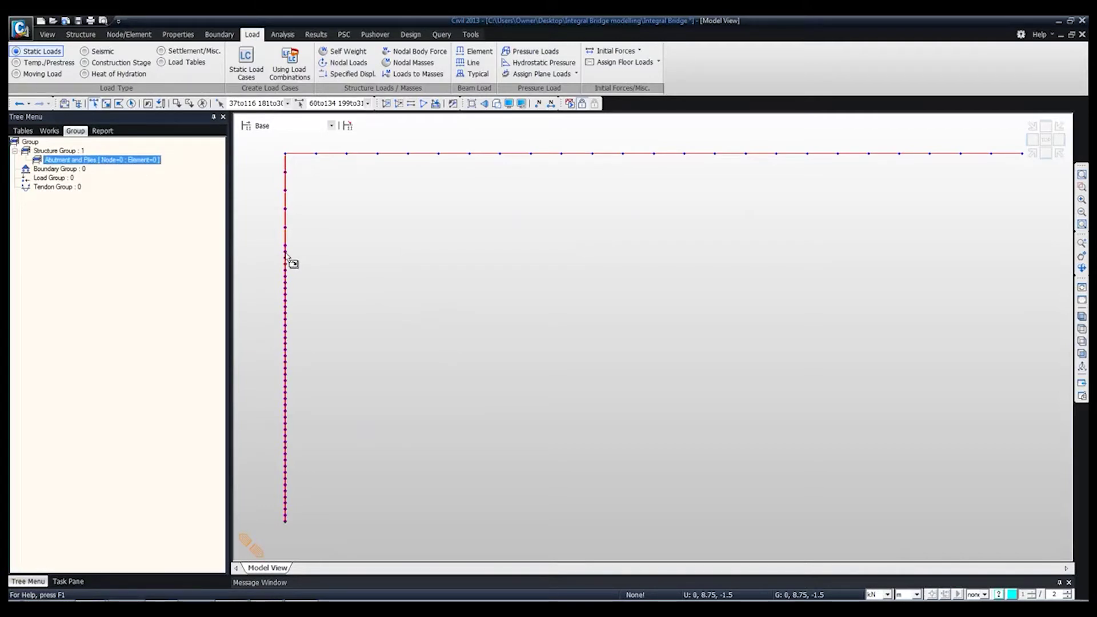
drag(288, 260, 288, 260)
Step: Create a second structure group named Main Girders
right_click(51, 152)
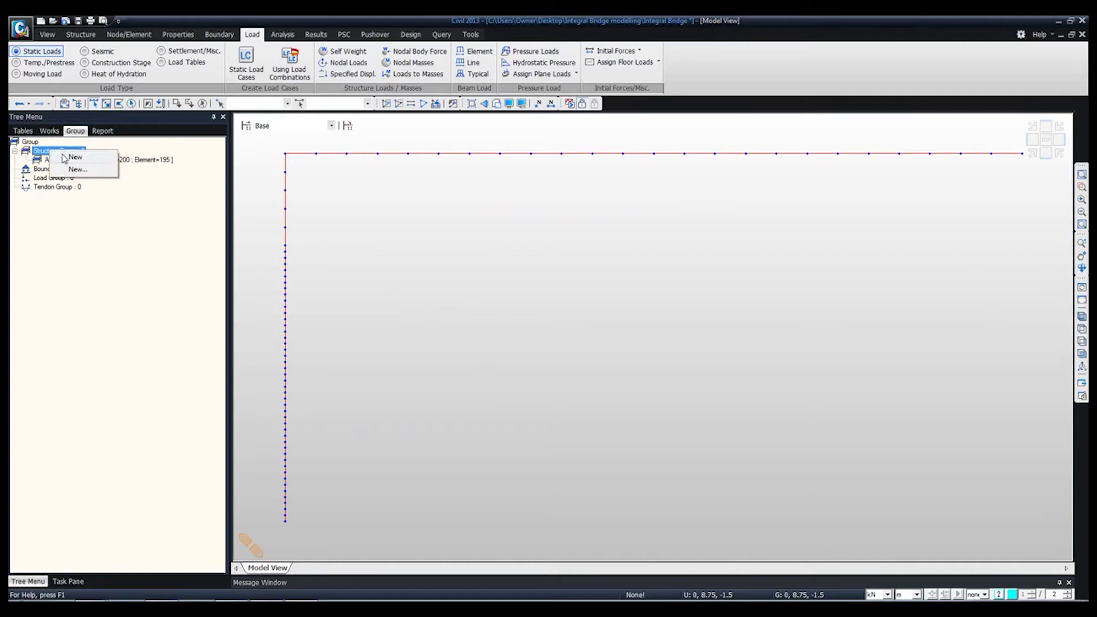
click(76, 158)
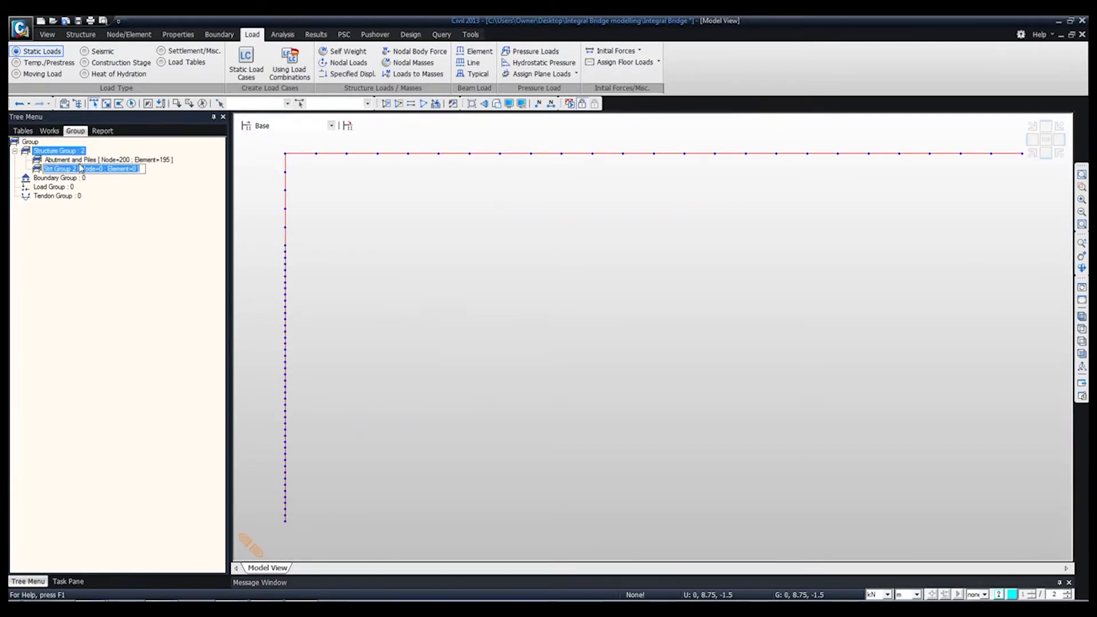
text(Main Girders)
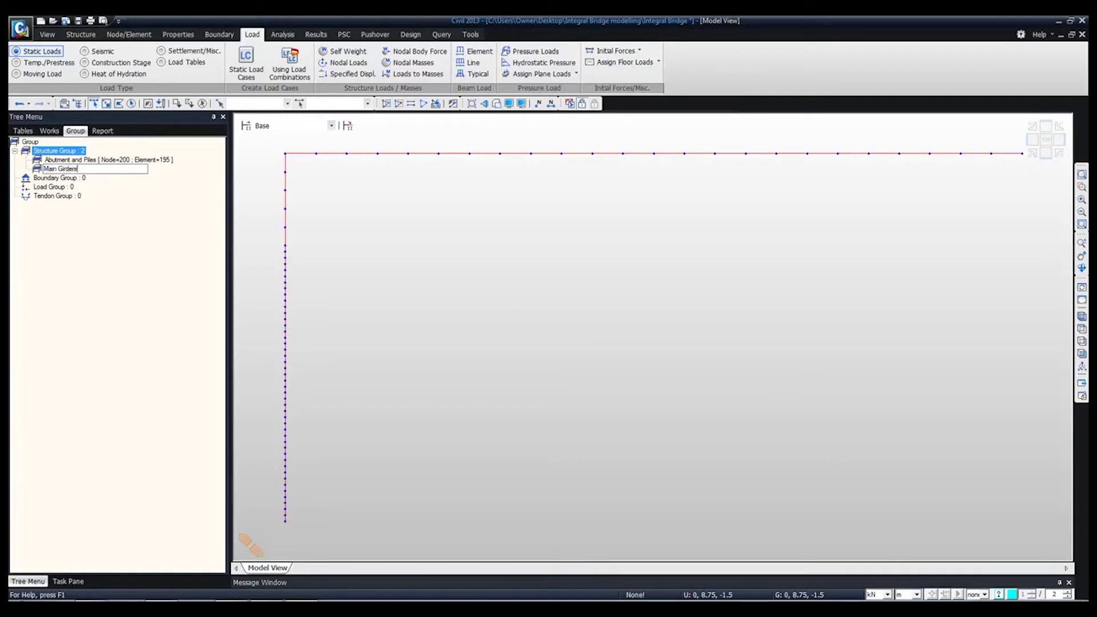
key(Return)
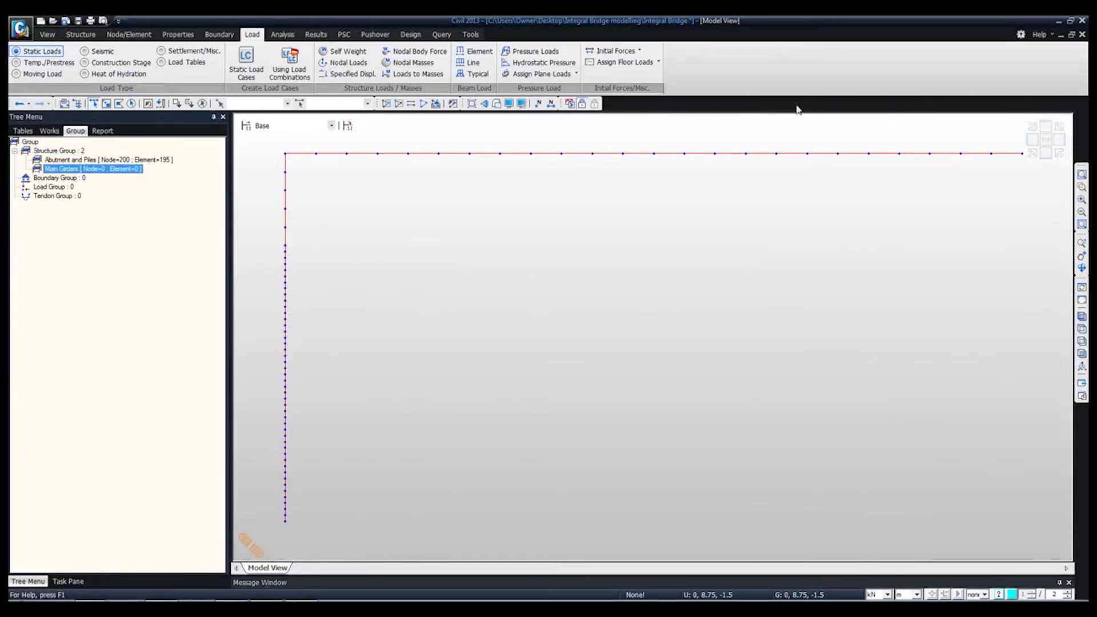
Step: Display a second model tree showing the works list alongside the group tree
right_click(764, 108)
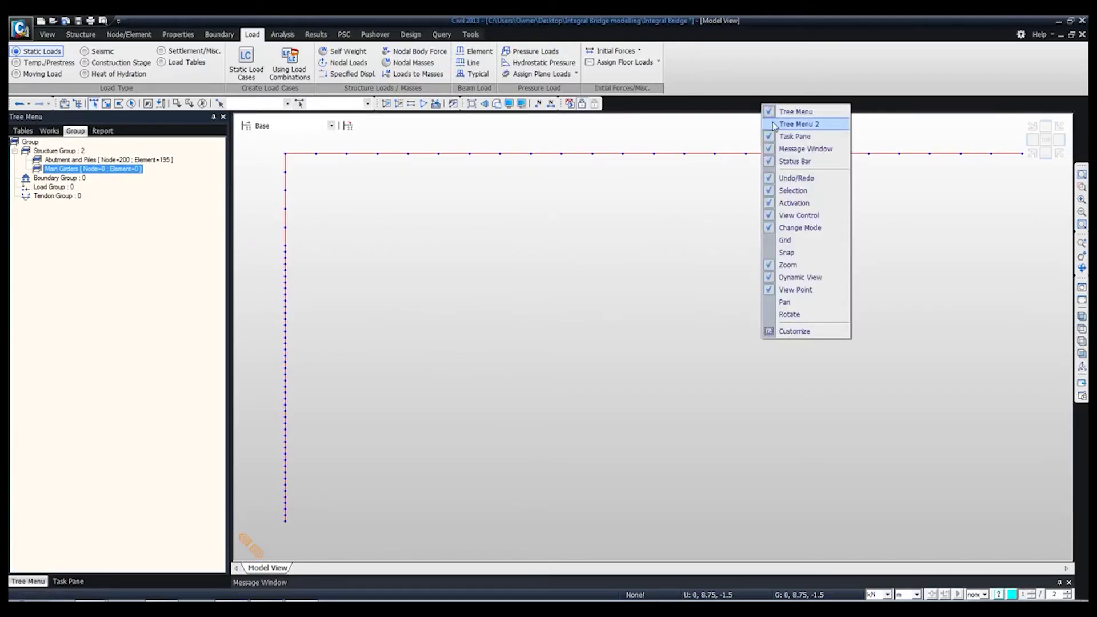
click(774, 125)
click(980, 130)
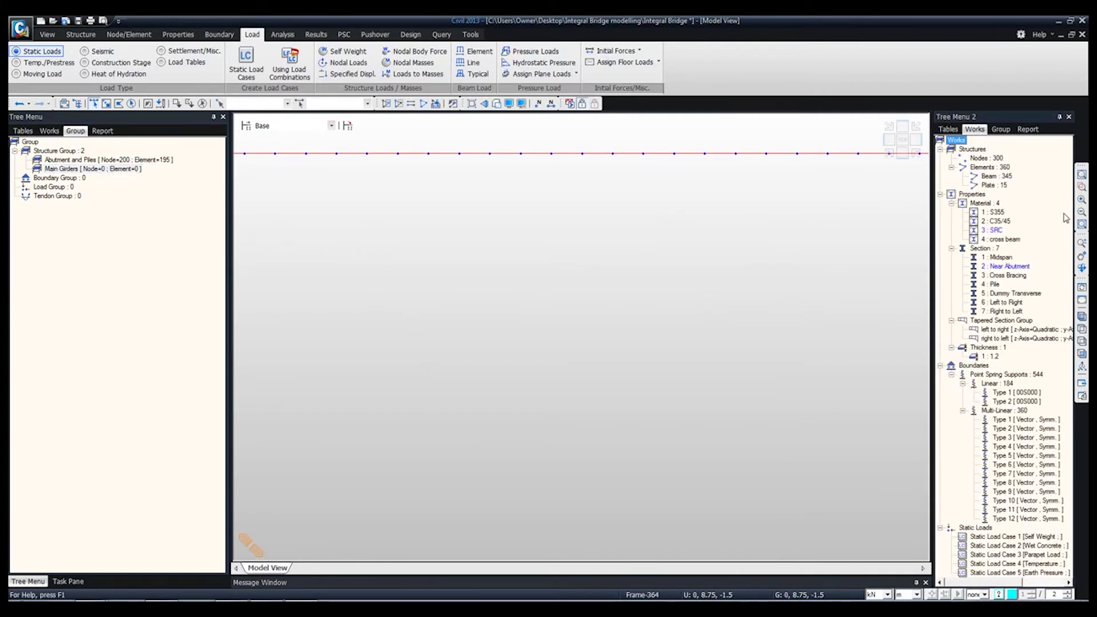
Step: Select the elements with the Midspan, Left to Right and Right to Left sections and assign them to the Main Girders group
click(1001, 257)
click(1082, 354)
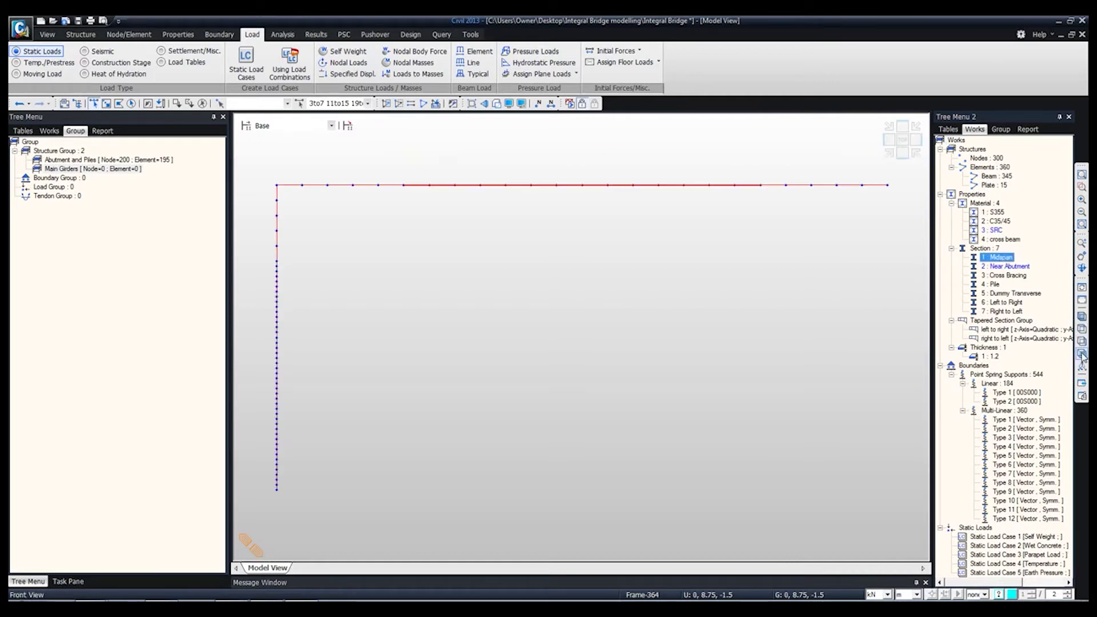
right_click(1006, 303)
click(1031, 337)
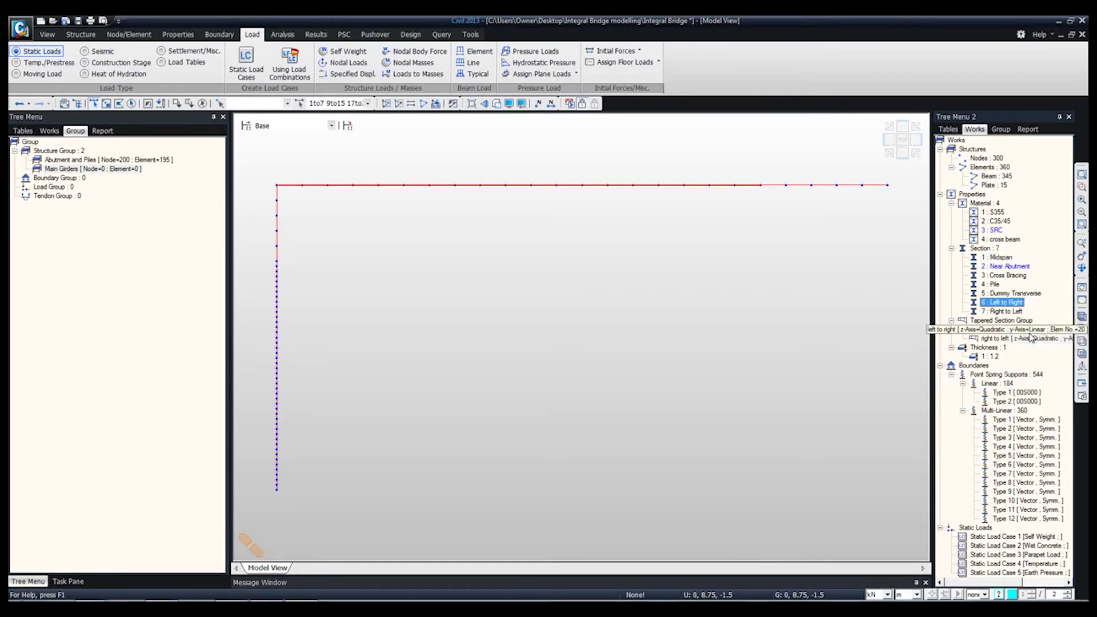
right_click(1001, 311)
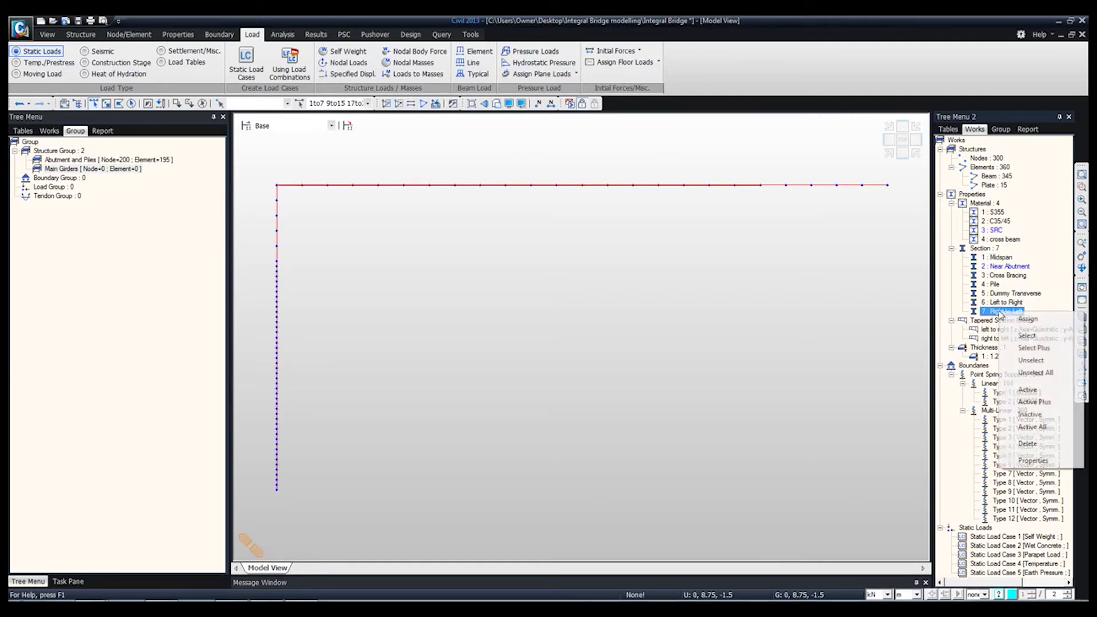
click(1029, 349)
drag(77, 169, 448, 177)
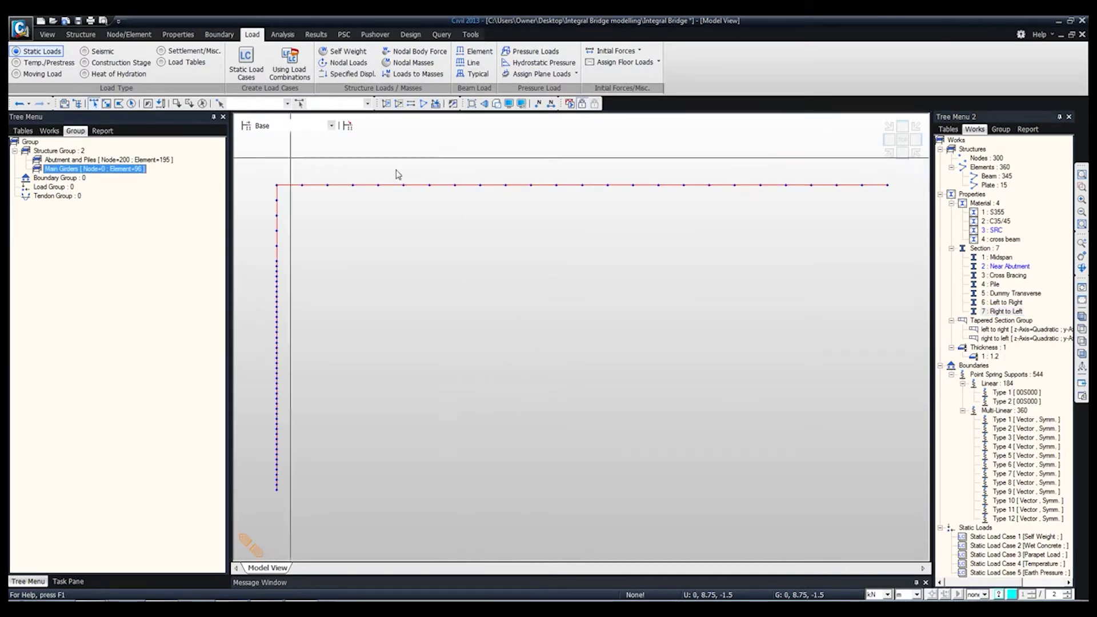
Step: Create a third structure group named Cross Bracings
right_click(70, 151)
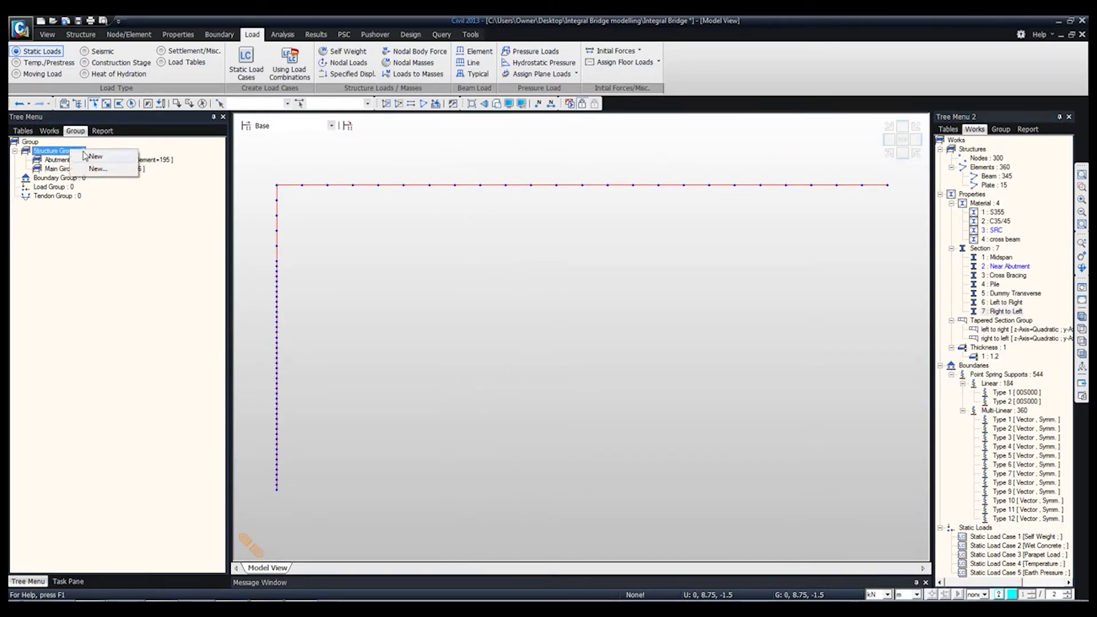
click(91, 157)
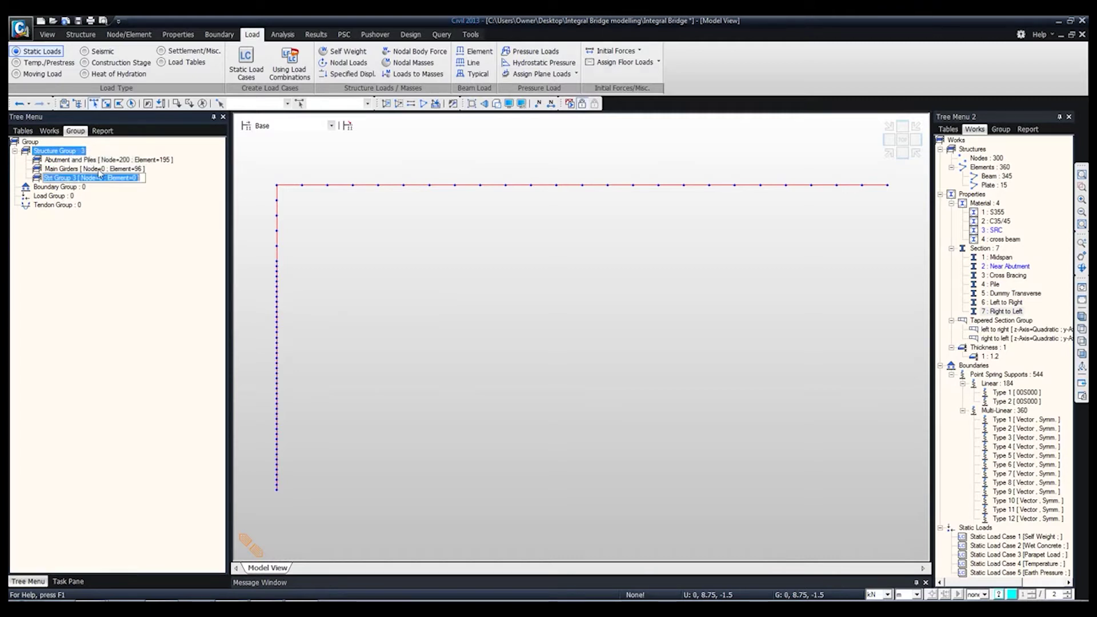
text(Cross Bracings)
key(Return)
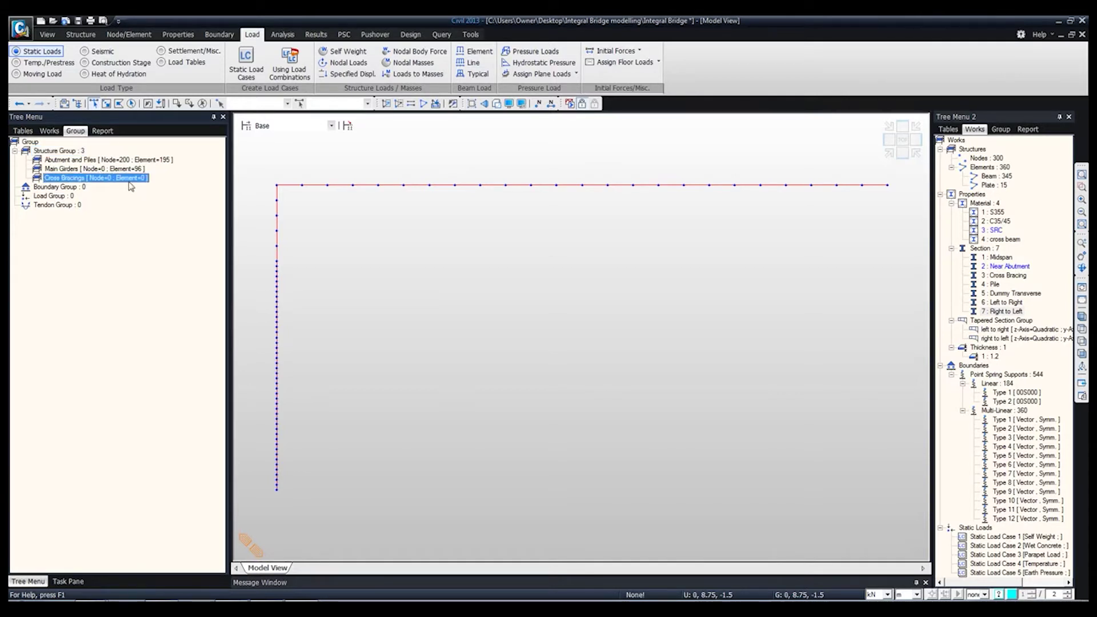
Step: Assign all elements with the Cross Bracing section to the Cross Bracings group and save the model
click(1006, 276)
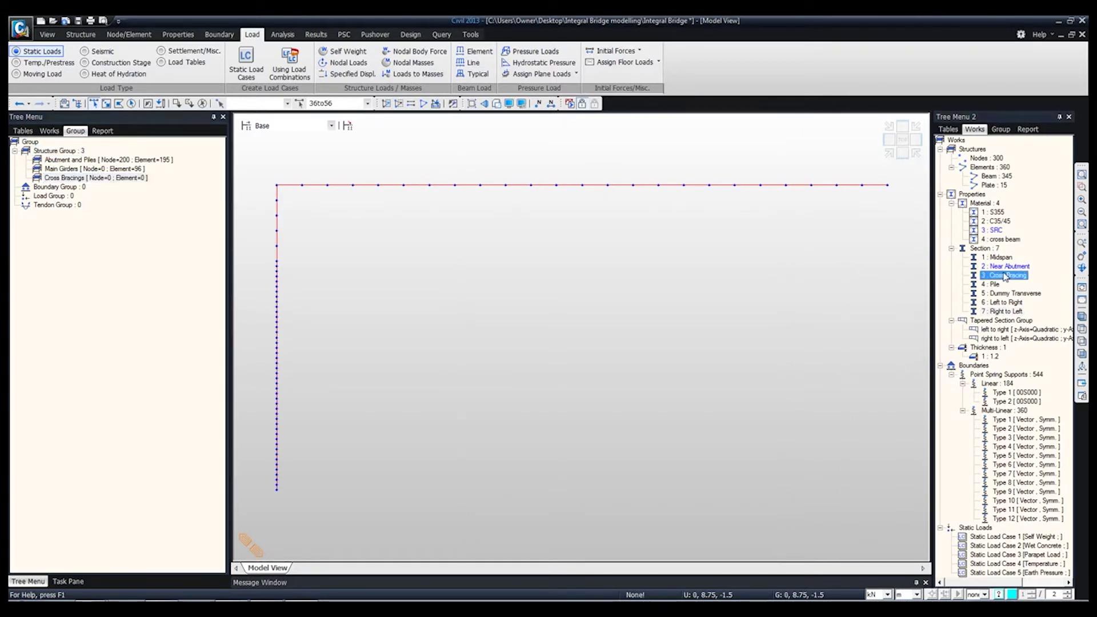
drag(123, 178, 557, 203)
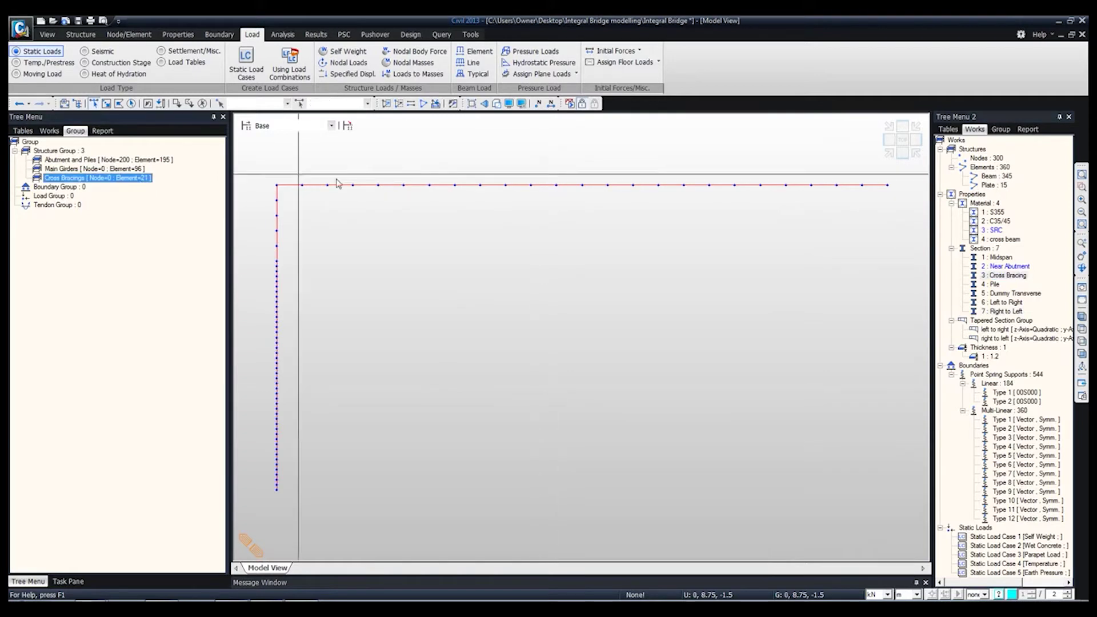
key(ctrl+s)
Step: Create a structure group named Transverse elements and assign all elements with the Dummy Transverse section to it
right_click(65, 152)
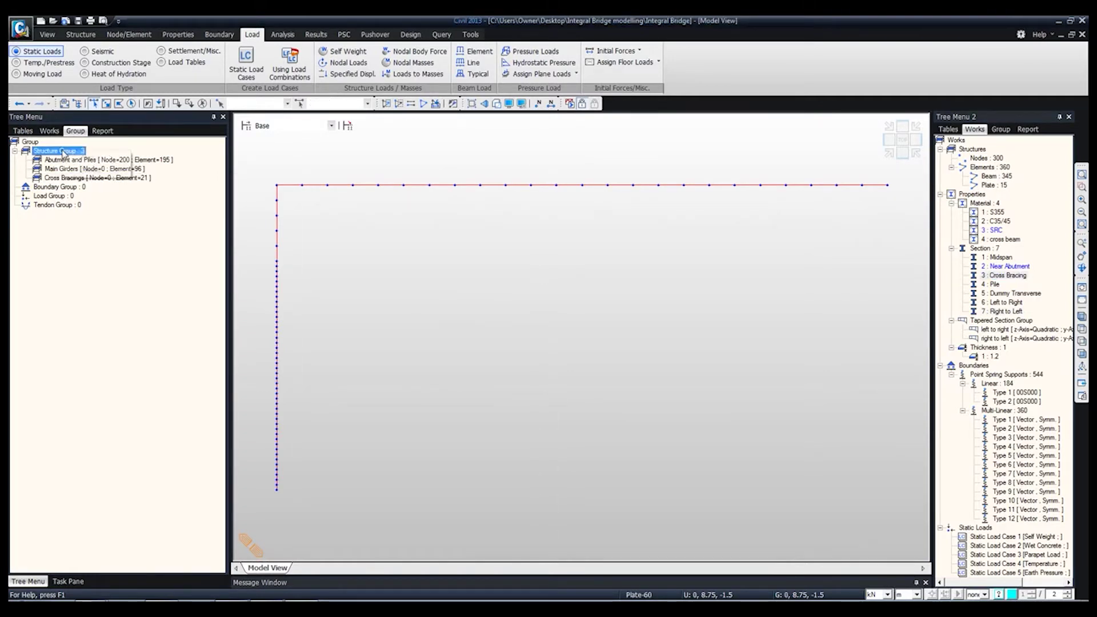
click(87, 163)
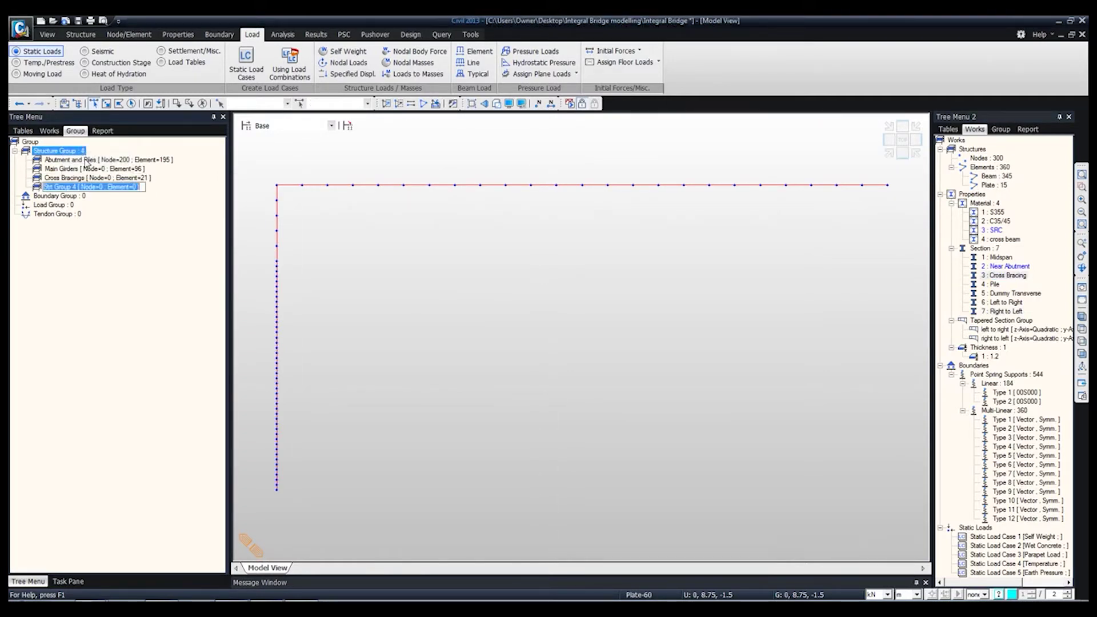
text(Transvers)
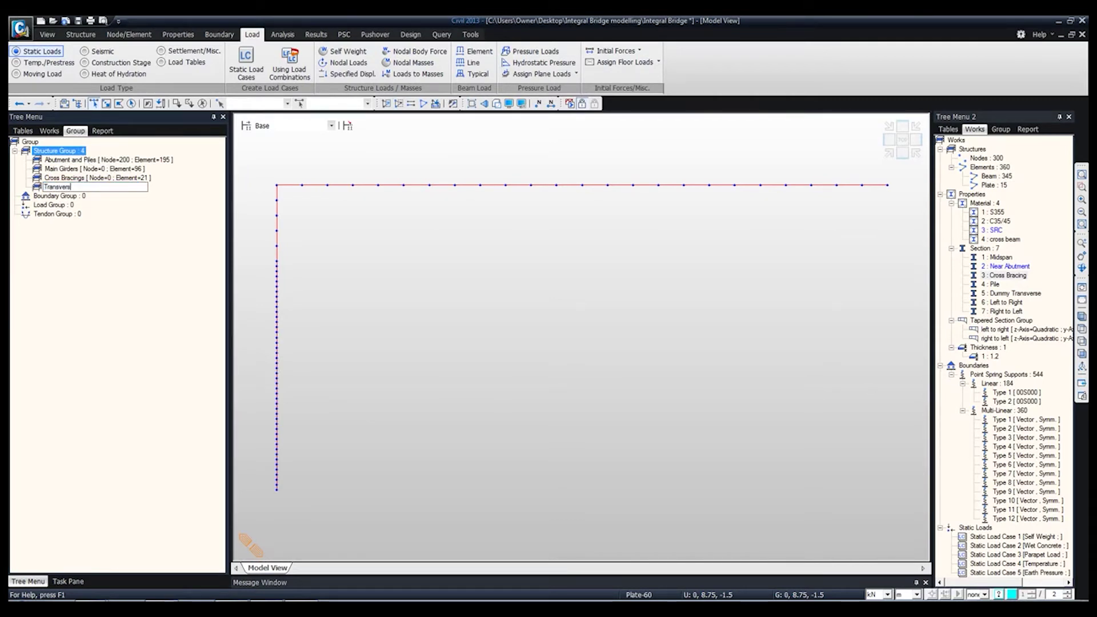
text(e elements)
key(Return)
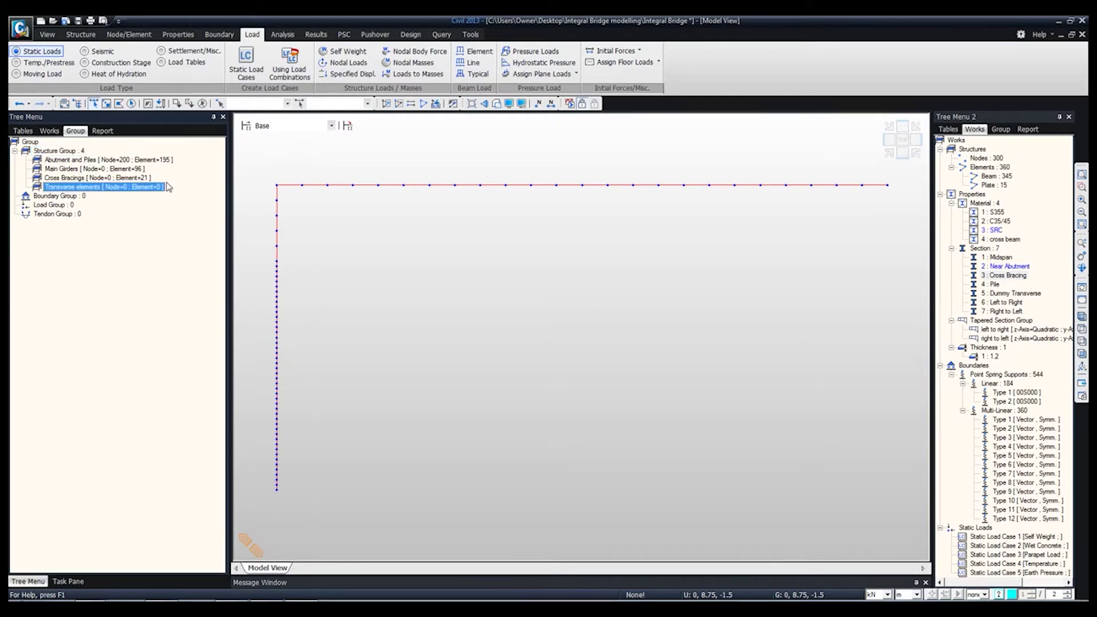
click(1014, 293)
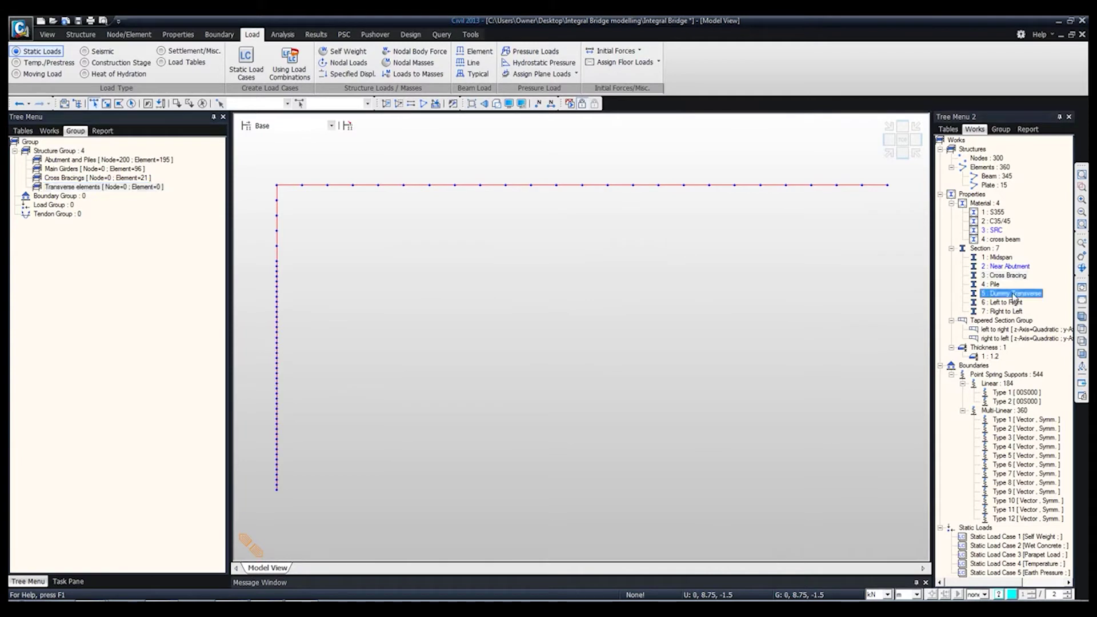
drag(106, 186, 107, 189)
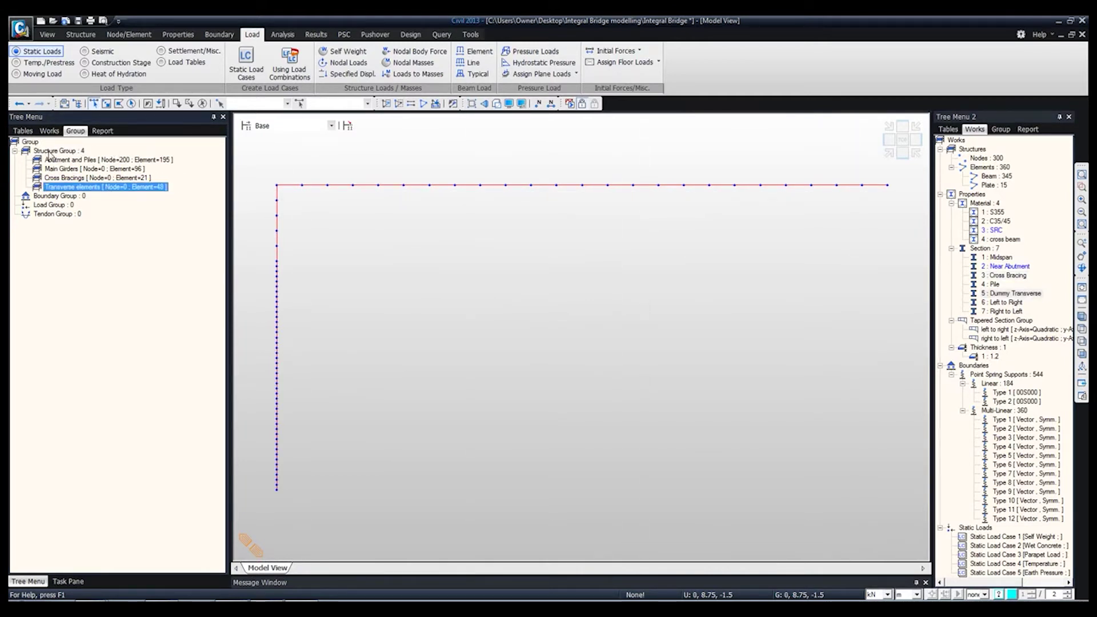
Step: Create a boundary group named Supports
right_click(50, 196)
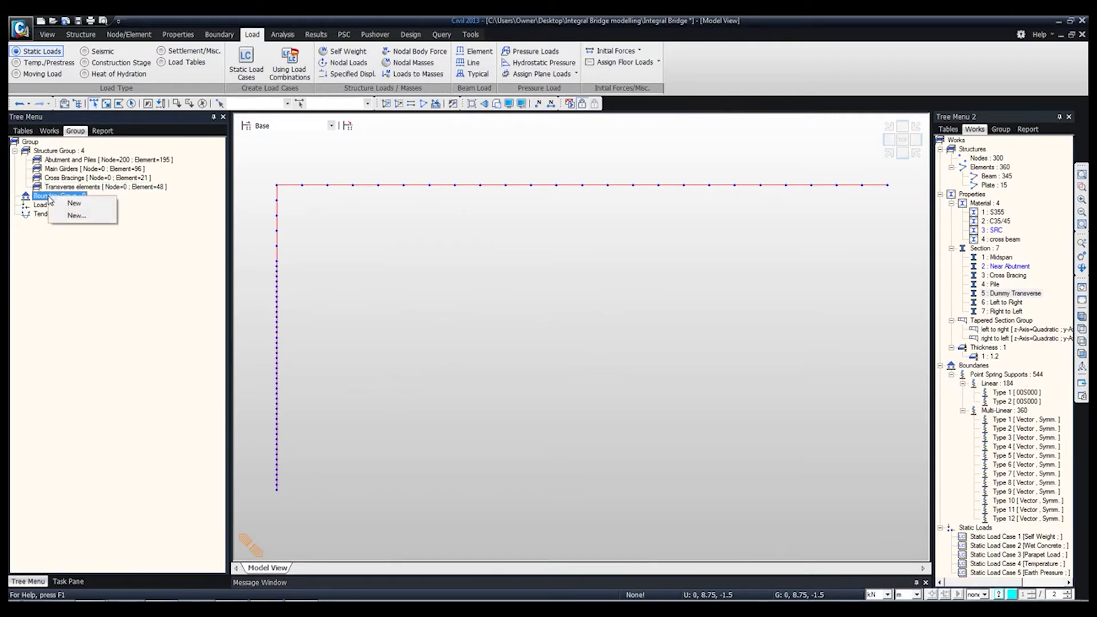
click(74, 204)
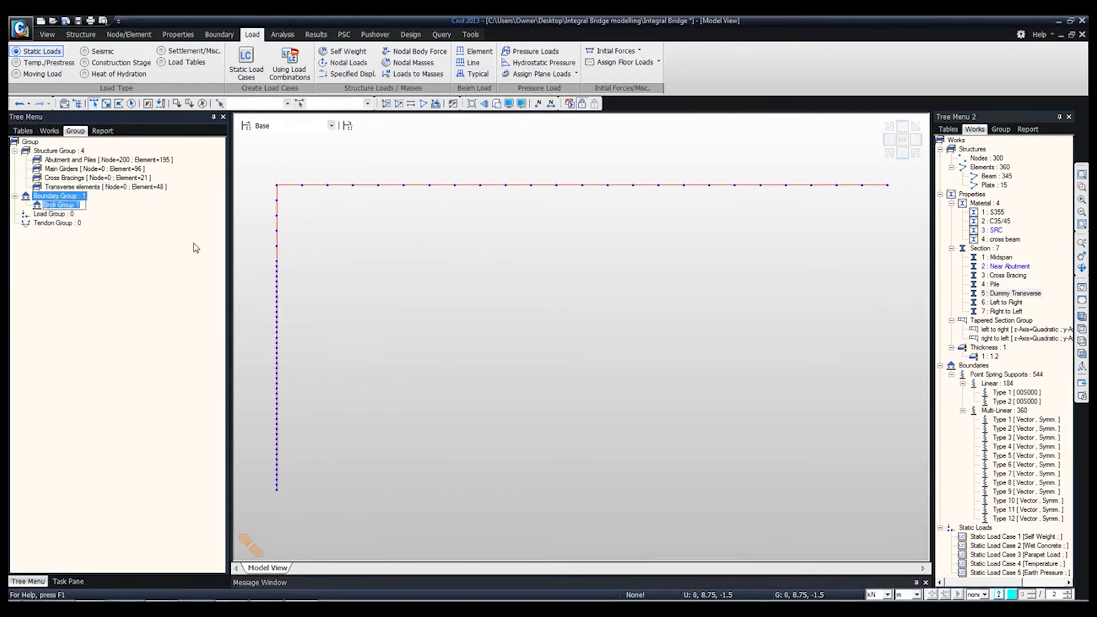
text(Supports)
key(Return)
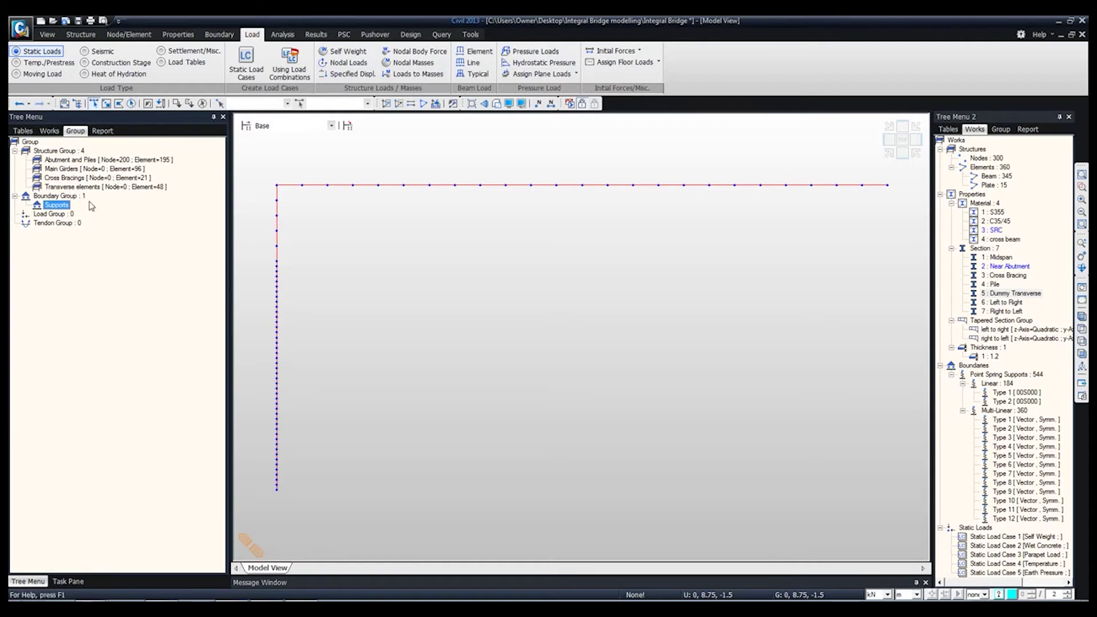
Step: Create two load groups named Self Weight and Wet Concrete
right_click(55, 214)
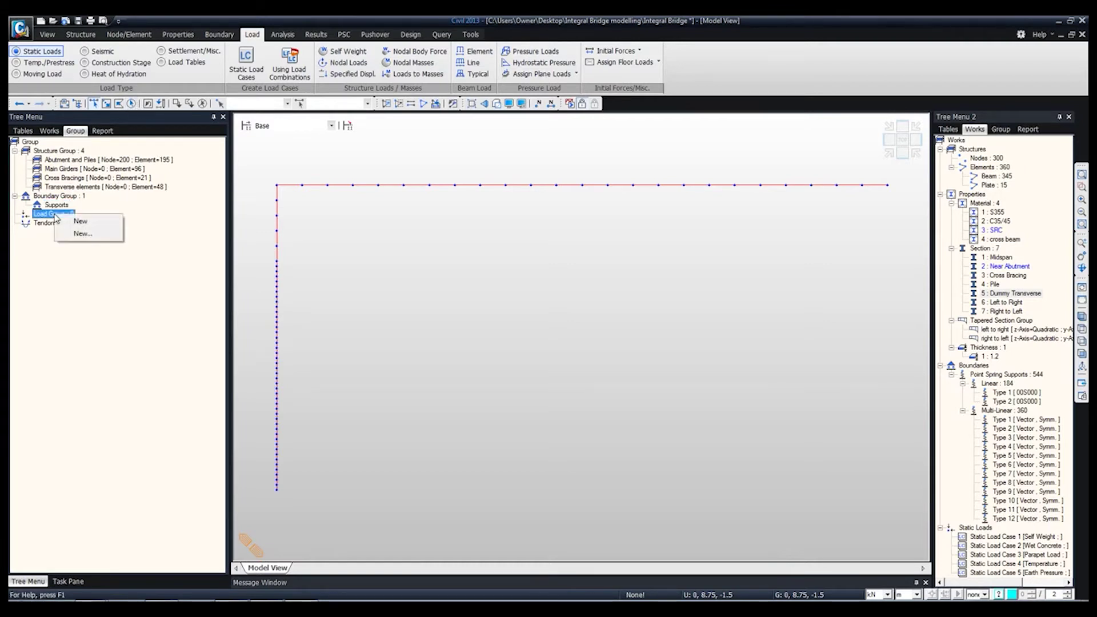
click(81, 222)
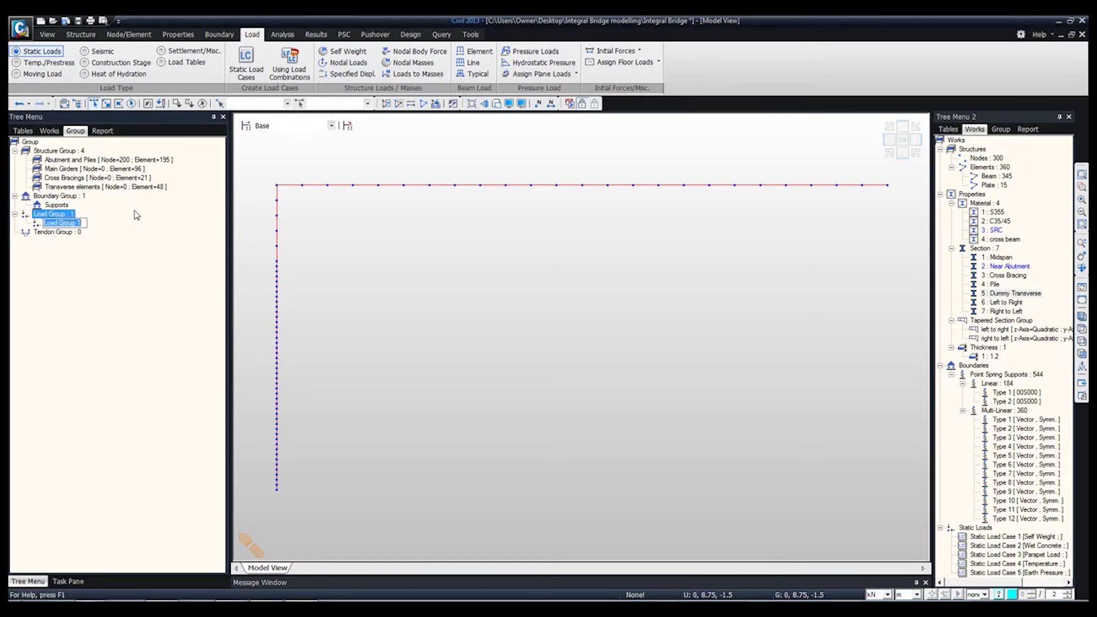
text(Sel)
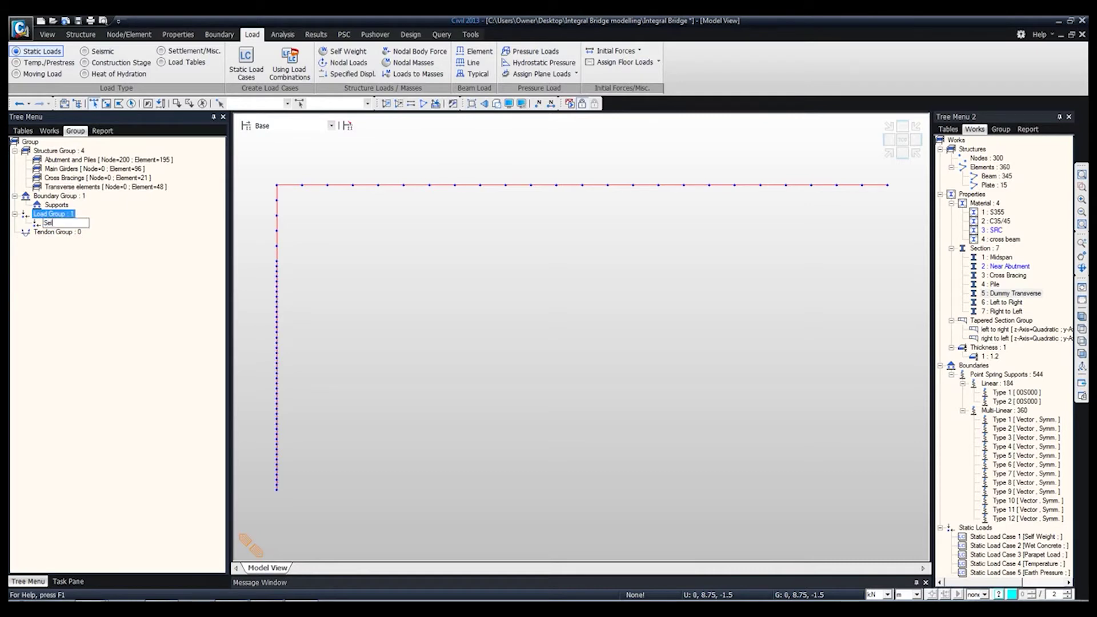
text(f W)
key(Return)
right_click(68, 215)
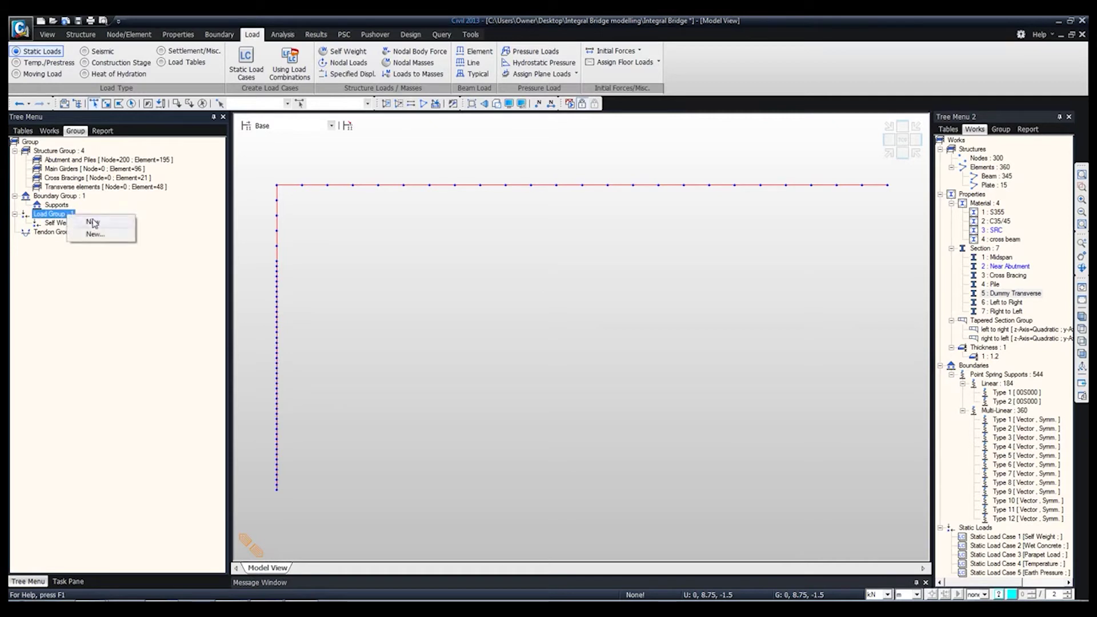
click(93, 223)
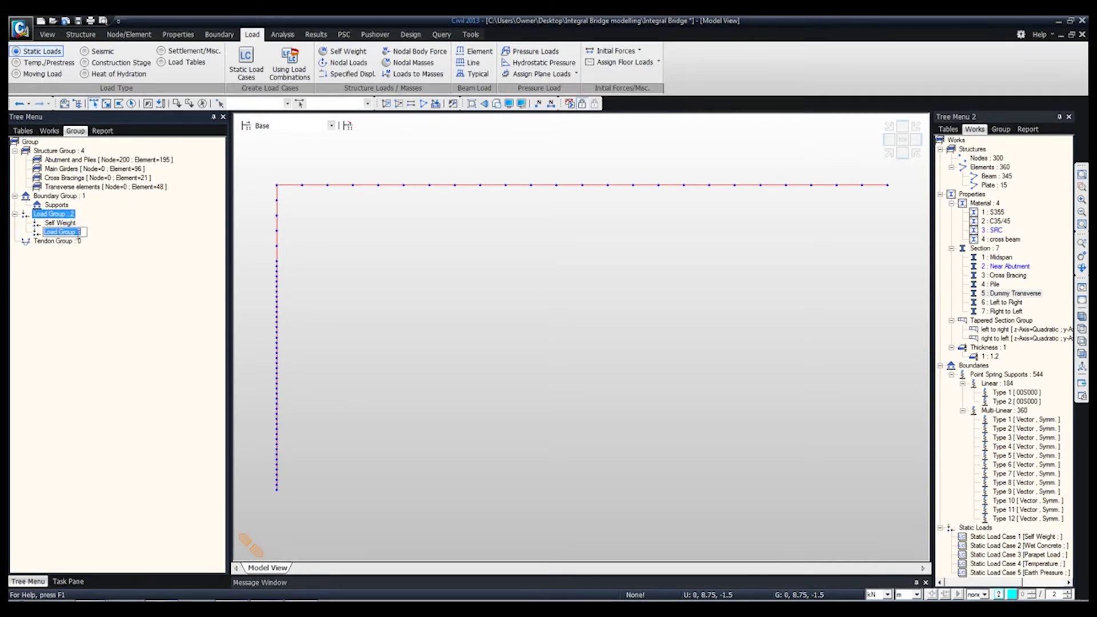
text(Wet Concrete)
key(Return)
Step: Add two more load groups named Parapet and Earth Pressure
right_click(61, 216)
click(106, 216)
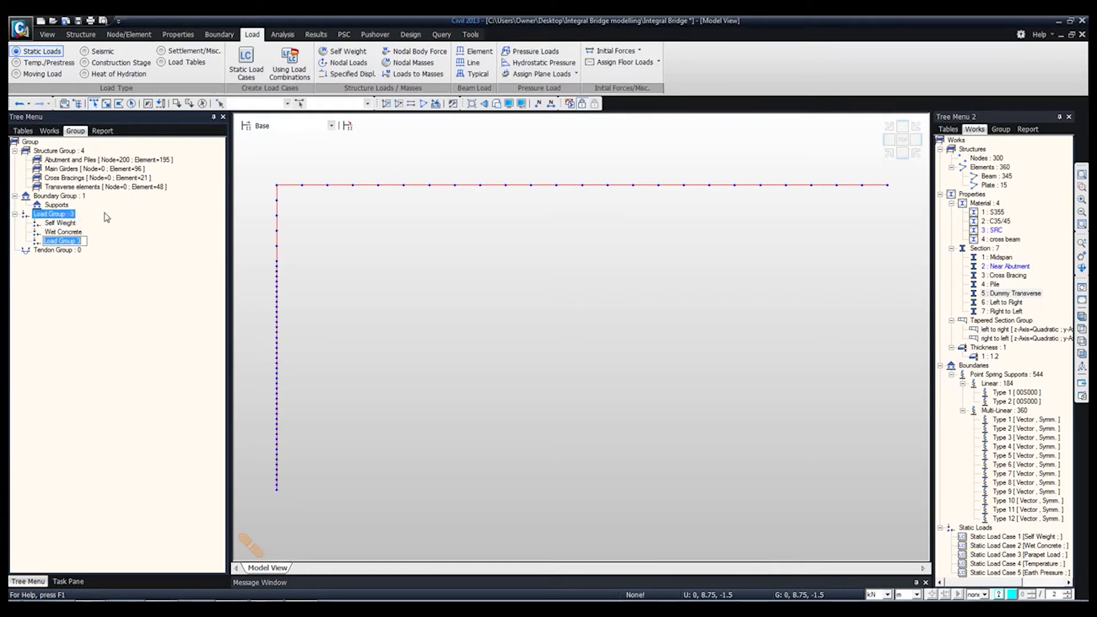
text(Parapet)
key(Return)
click(50, 214)
right_click(51, 214)
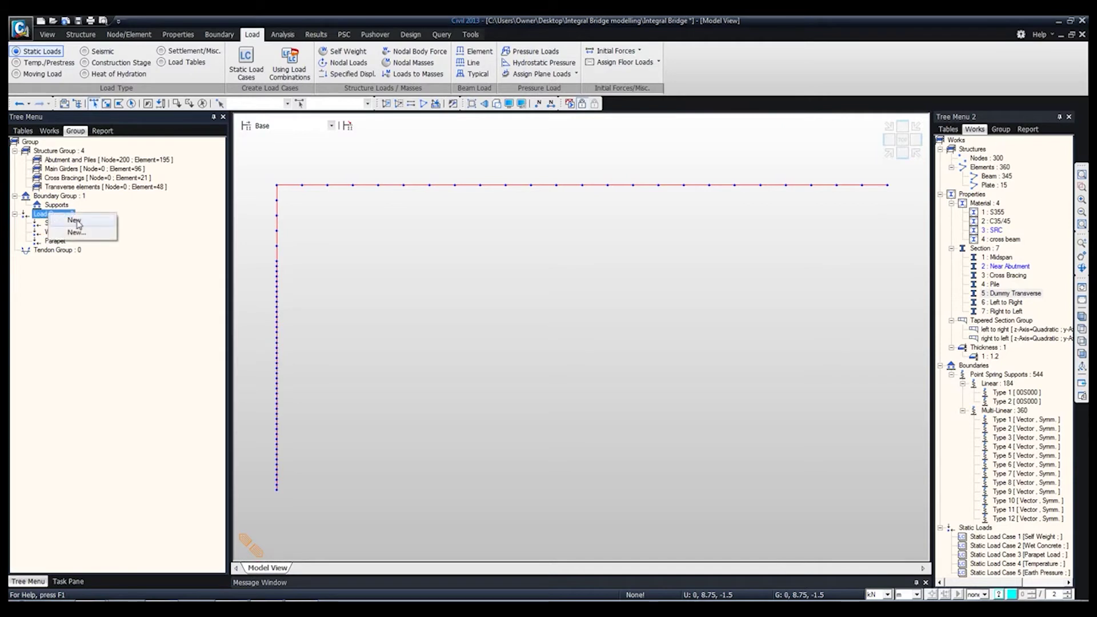
click(75, 218)
text(Earth Pressure)
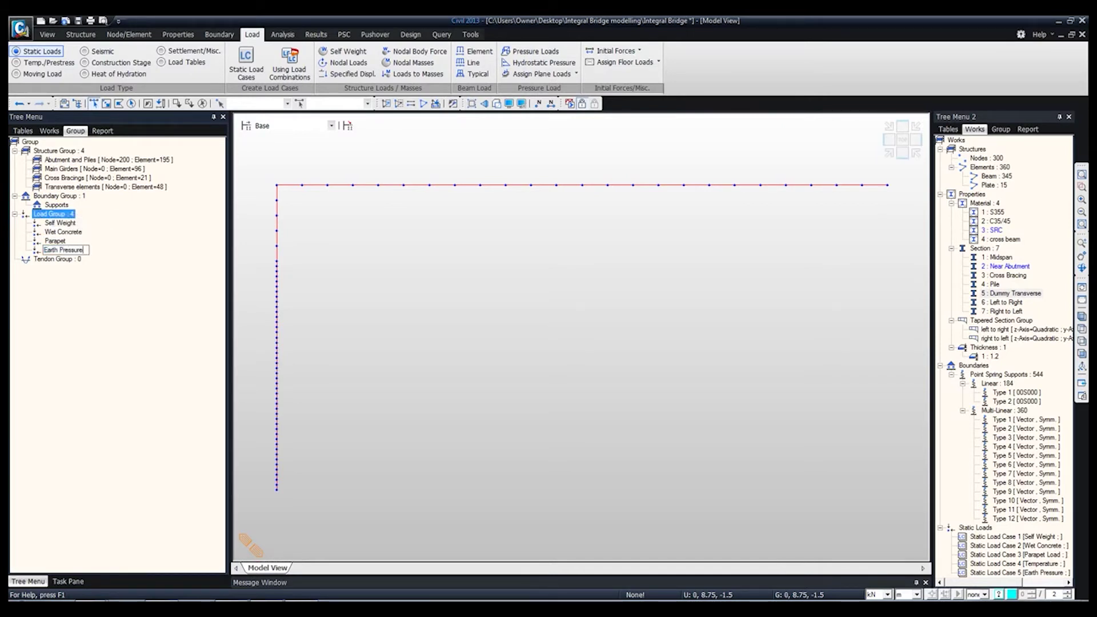
key(Return)
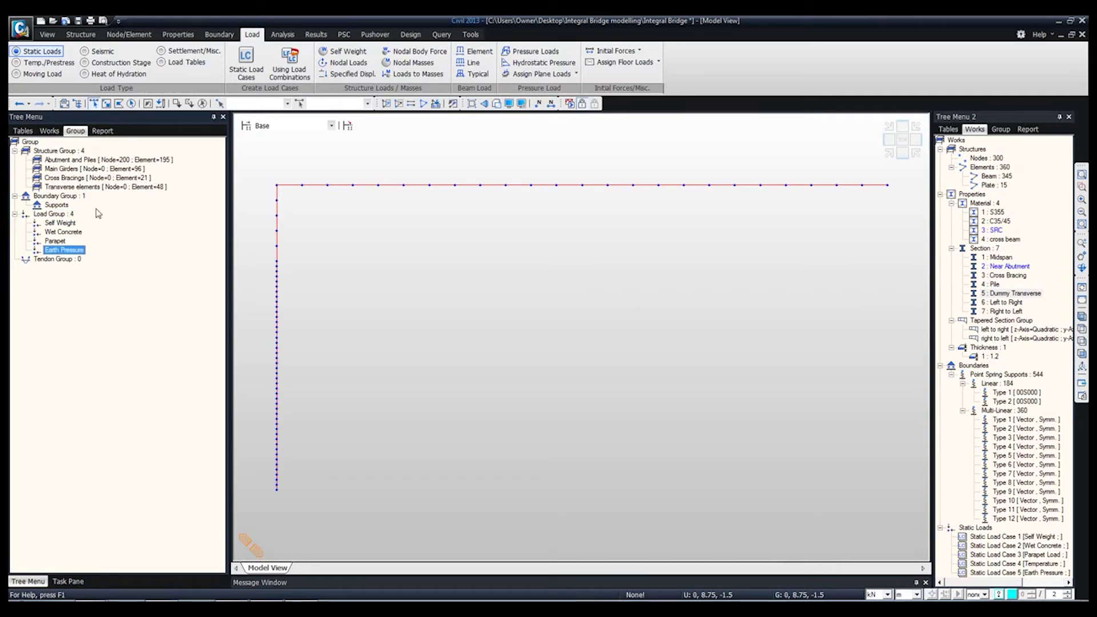
Step: Start a self weight load for the Self Weight load case, assign it to the Self Weight load group and open its Z factor for editing
click(56, 132)
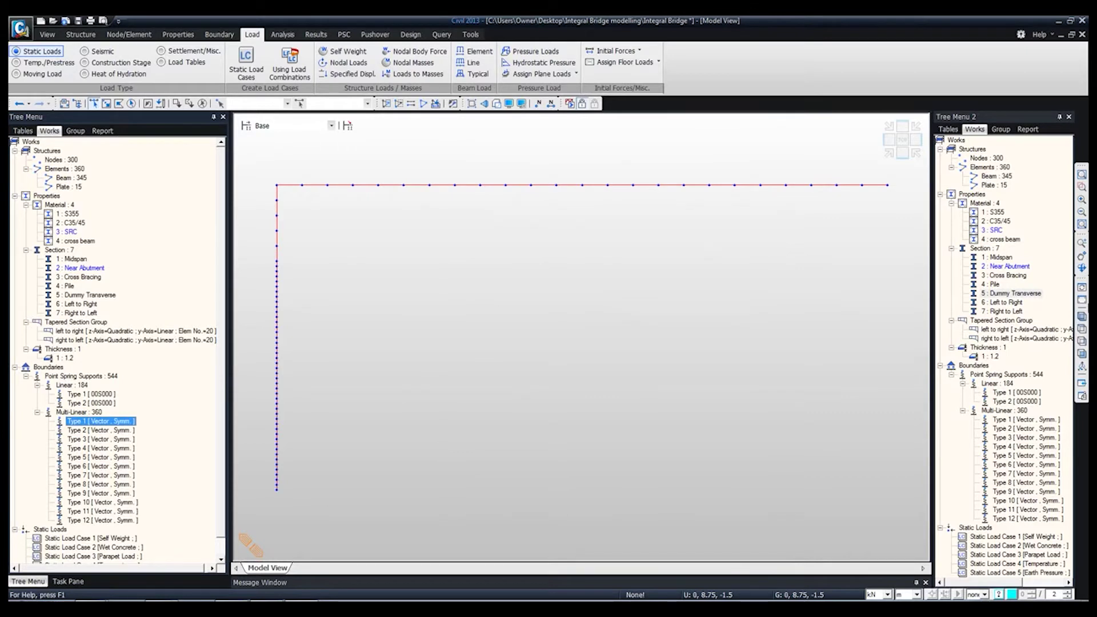
click(1082, 316)
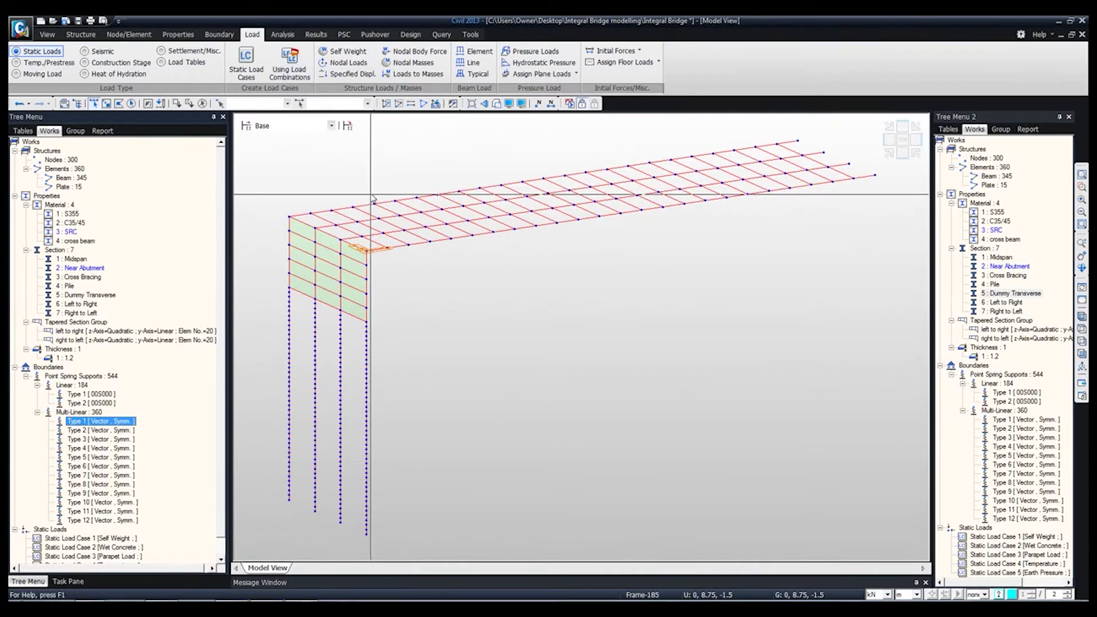
click(357, 53)
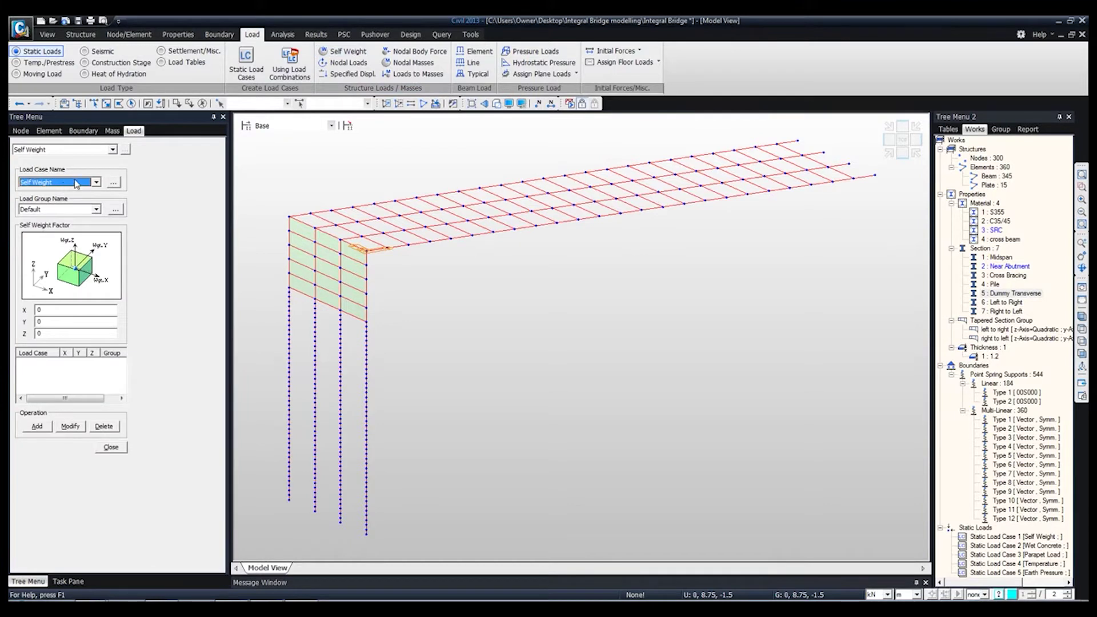
click(96, 210)
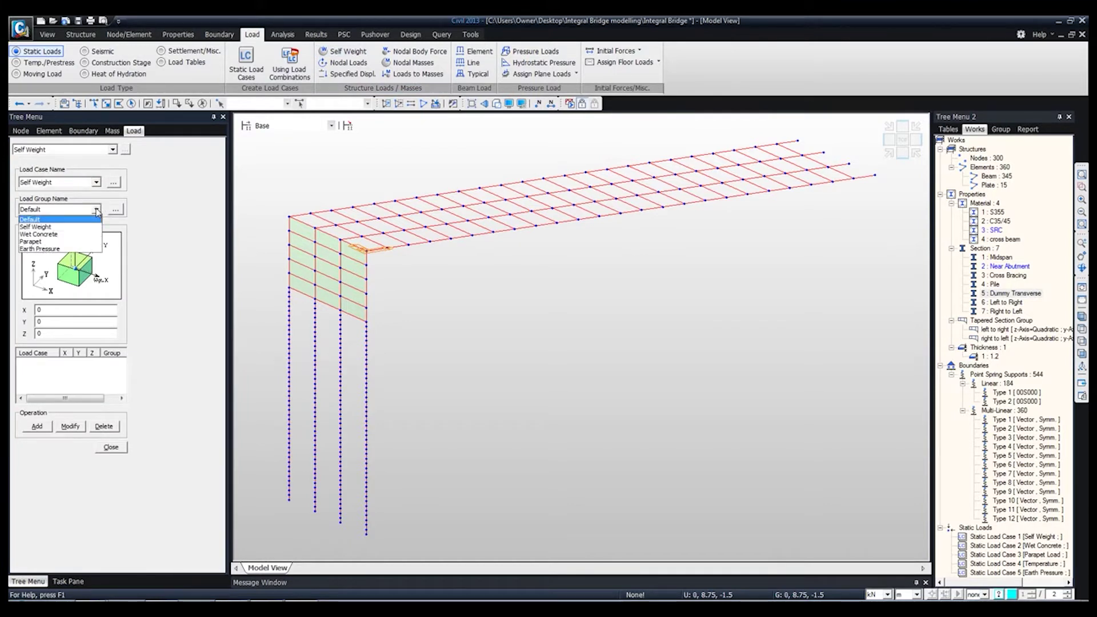
click(37, 227)
double_click(47, 332)
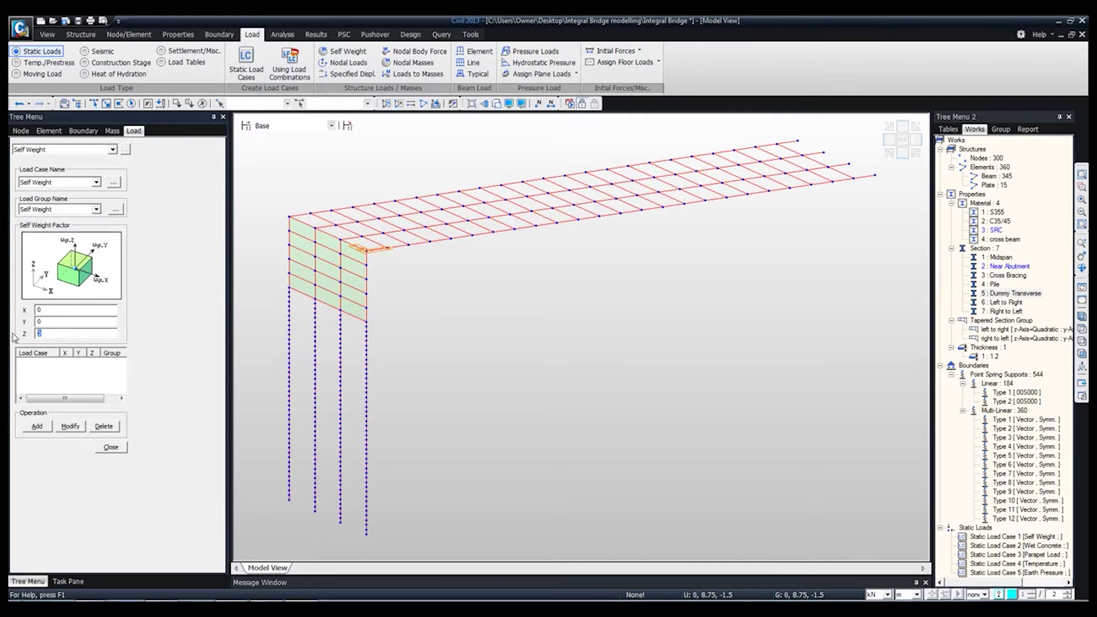
Step: Add the self-weight load to the Self Weight case with a Z factor of -1
text(-1)
click(37, 427)
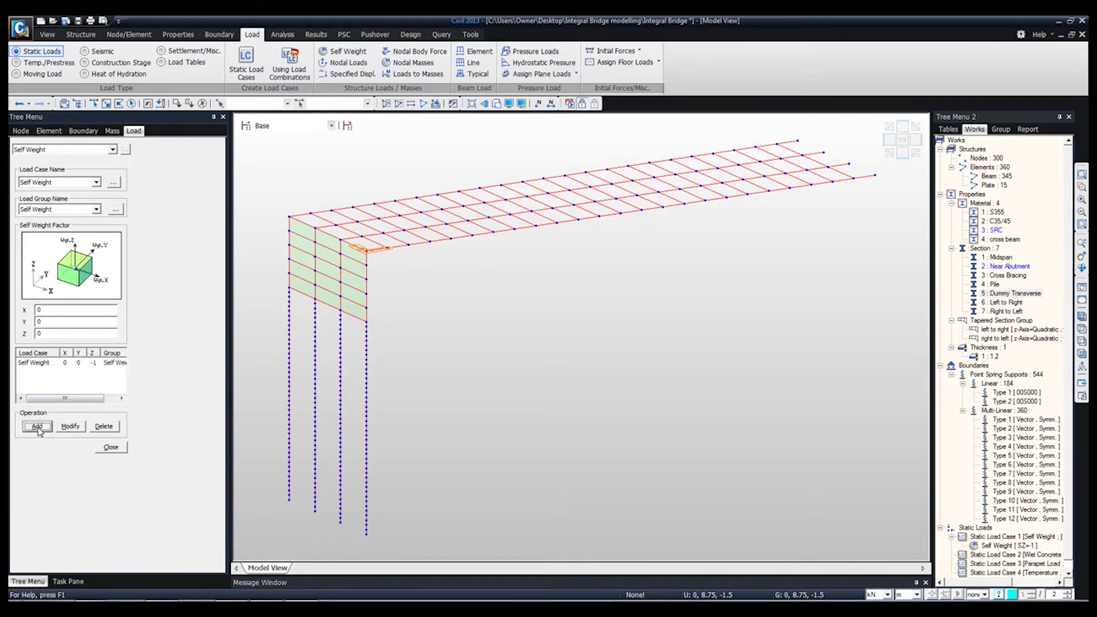
click(111, 447)
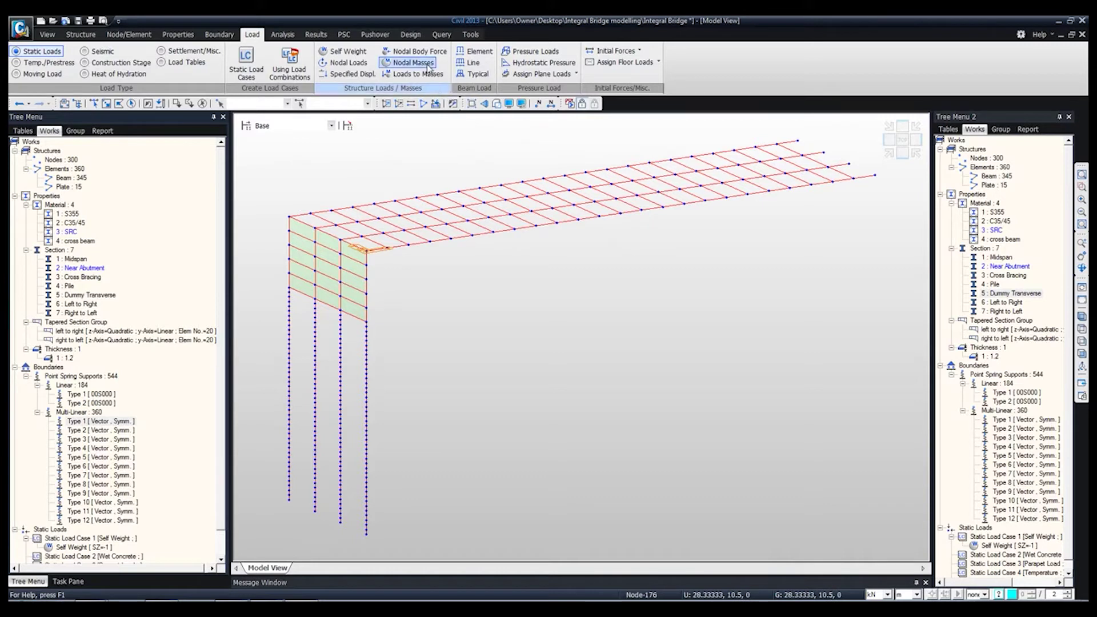
Step: Select the Main Girders group and set the element beam load to the Wet Concrete load case and Wet Concrete load group
click(999, 130)
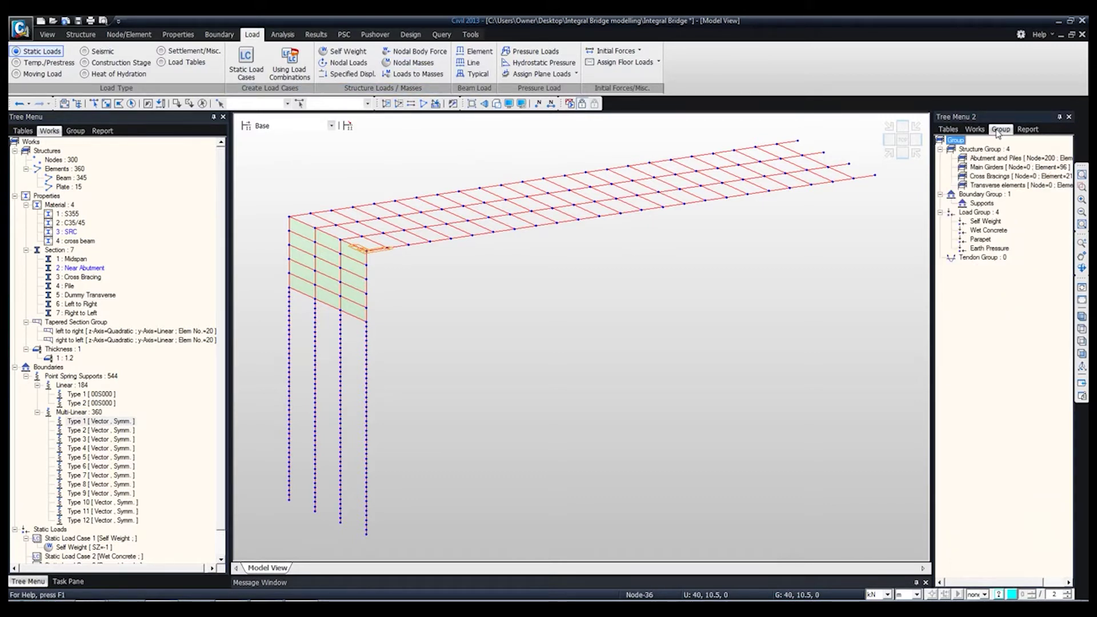
double_click(1000, 170)
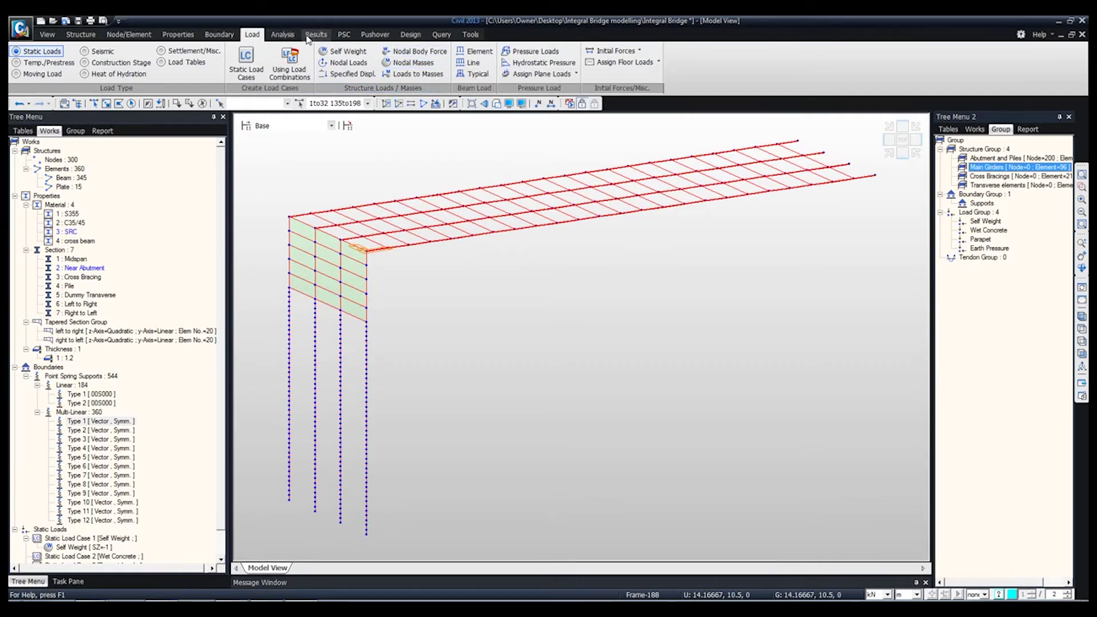
click(477, 53)
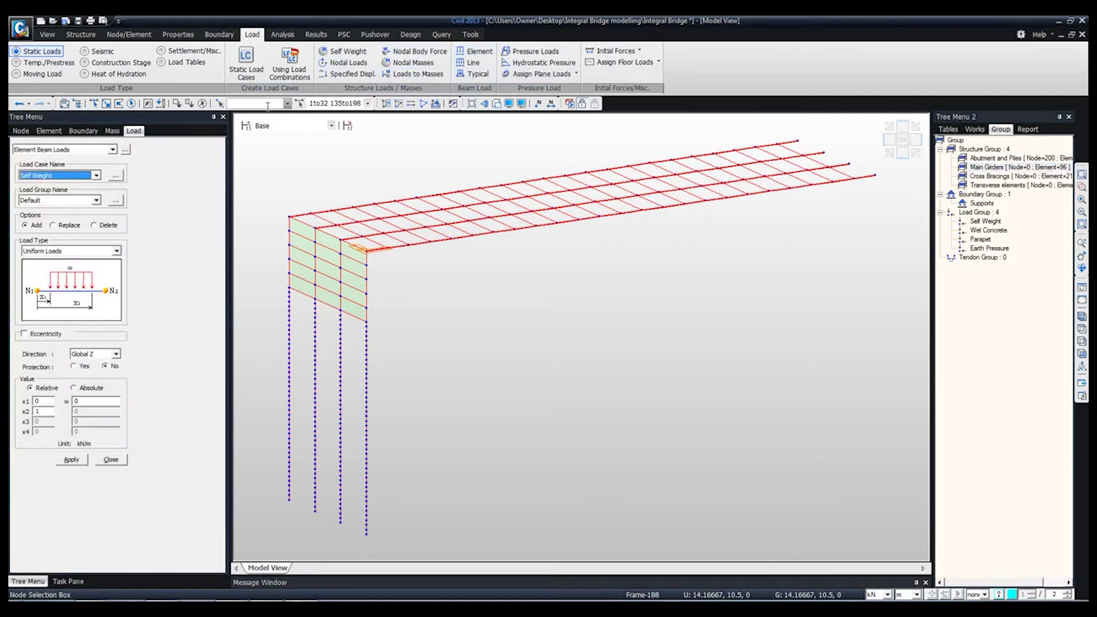
click(83, 175)
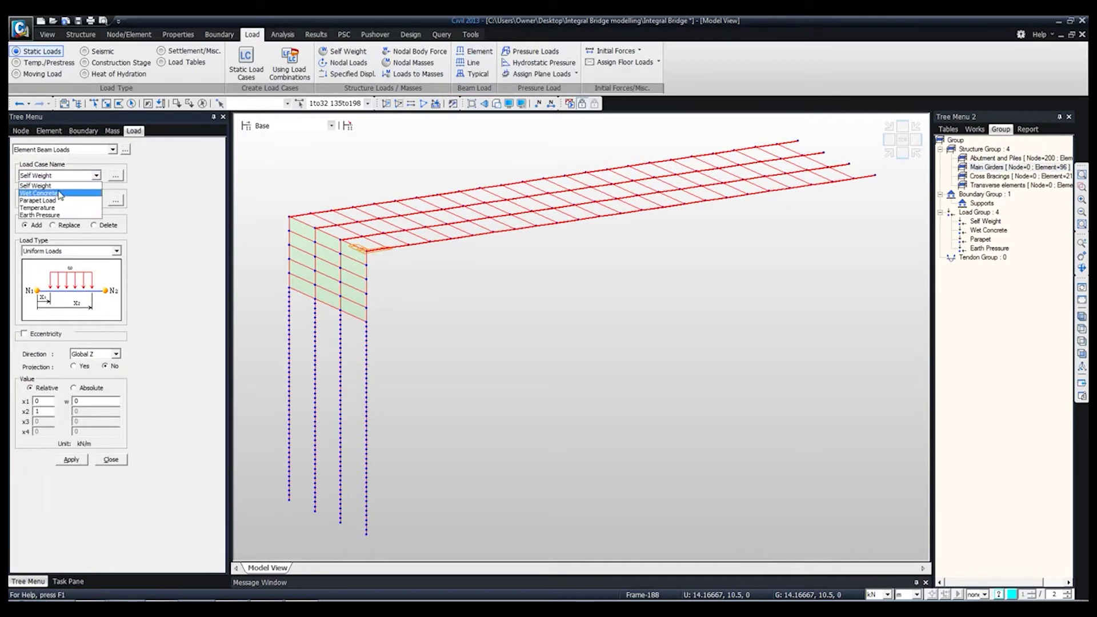
click(60, 194)
click(60, 200)
click(63, 232)
click(66, 200)
click(65, 216)
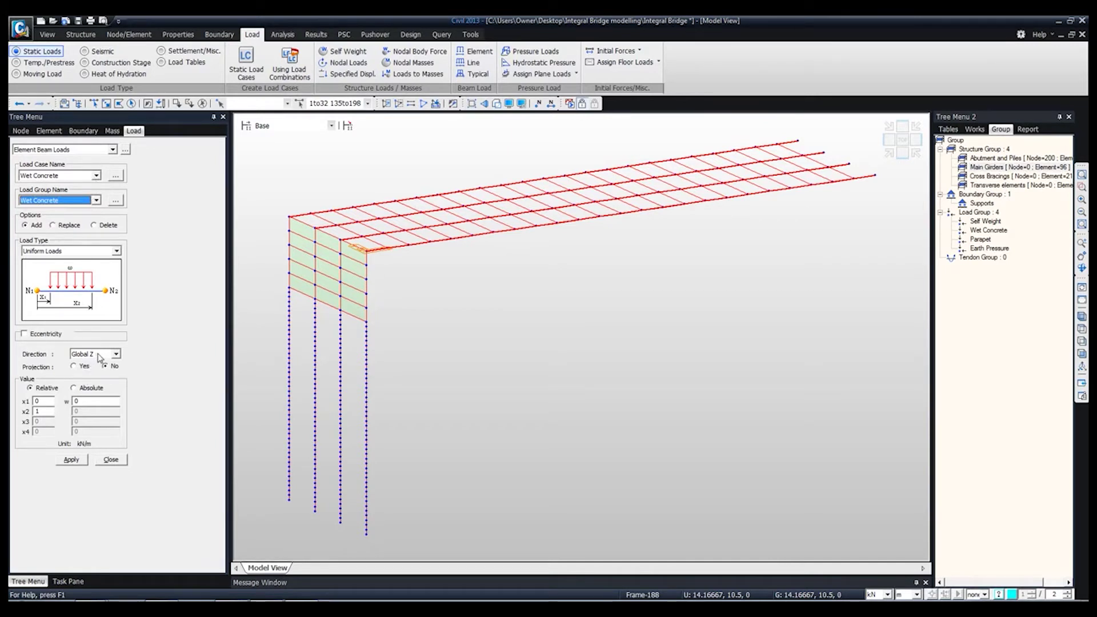
Step: Apply a uniform Global Z load of -3.5*.25*25 kN/m to the selected main girders
double_click(89, 403)
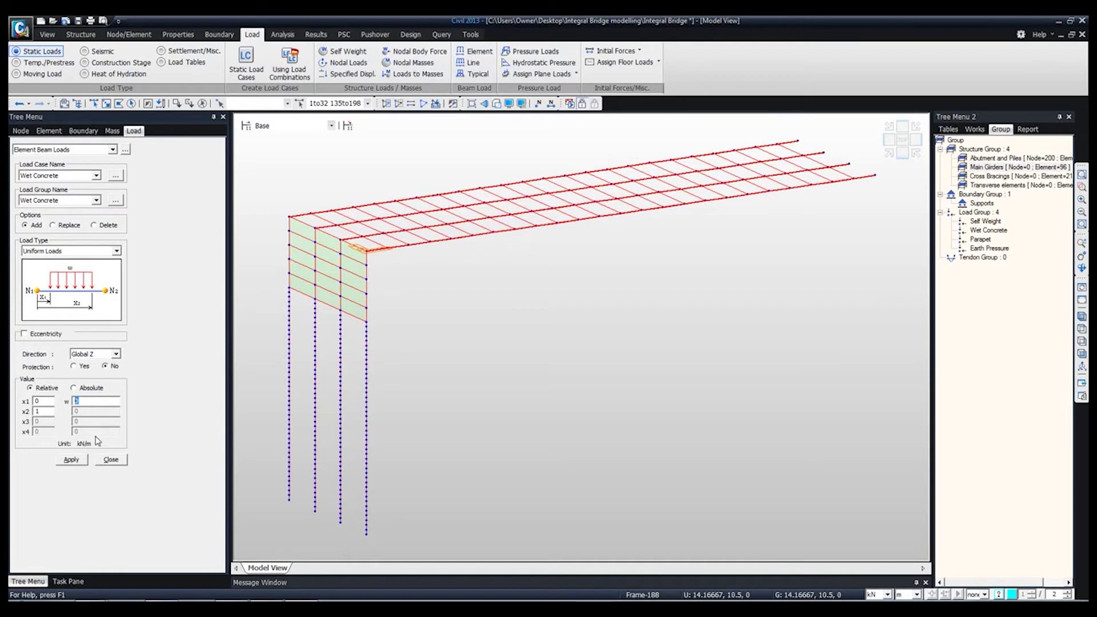
text(-3.5*.2)
text(5*.25*25)
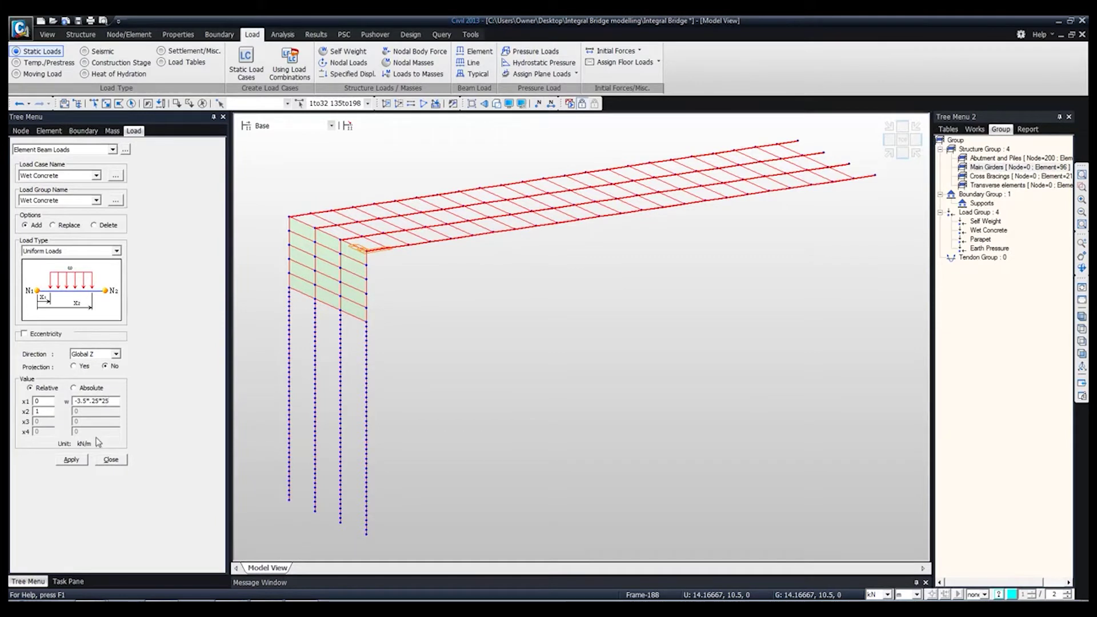
click(70, 462)
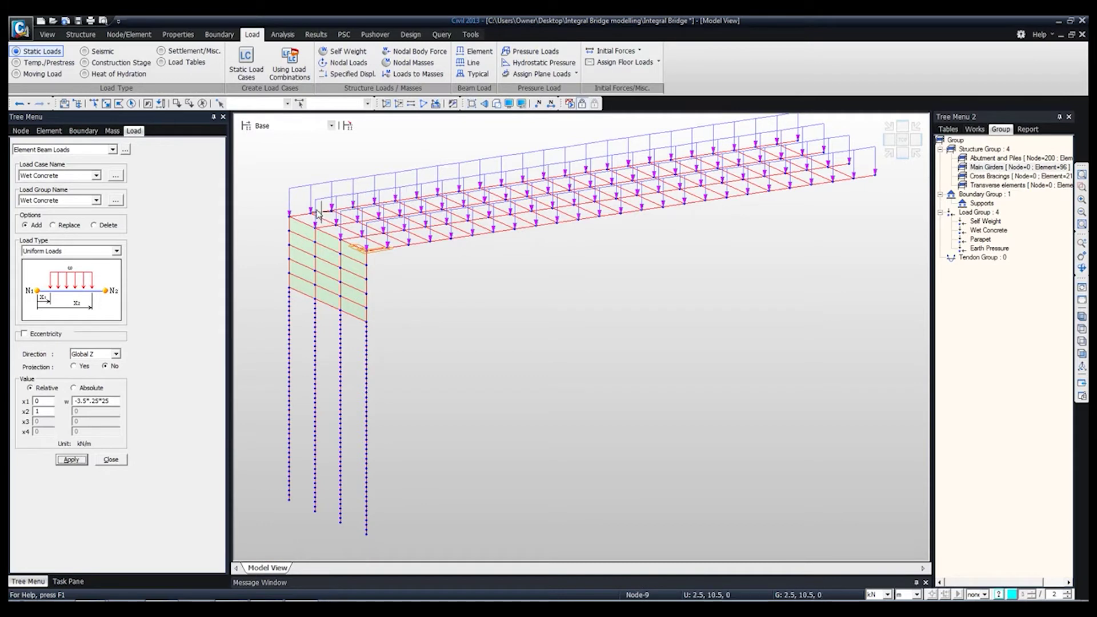
Step: Select the two outermost girders and set the beam load to the Parapet Load case and Parapet load group
click(1081, 342)
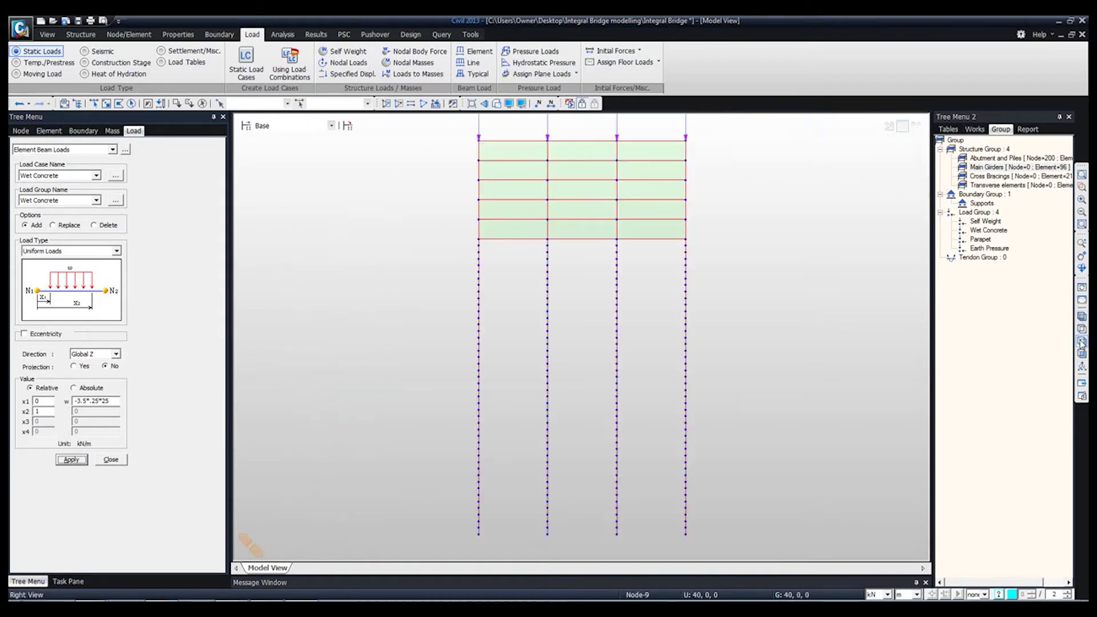
click(95, 102)
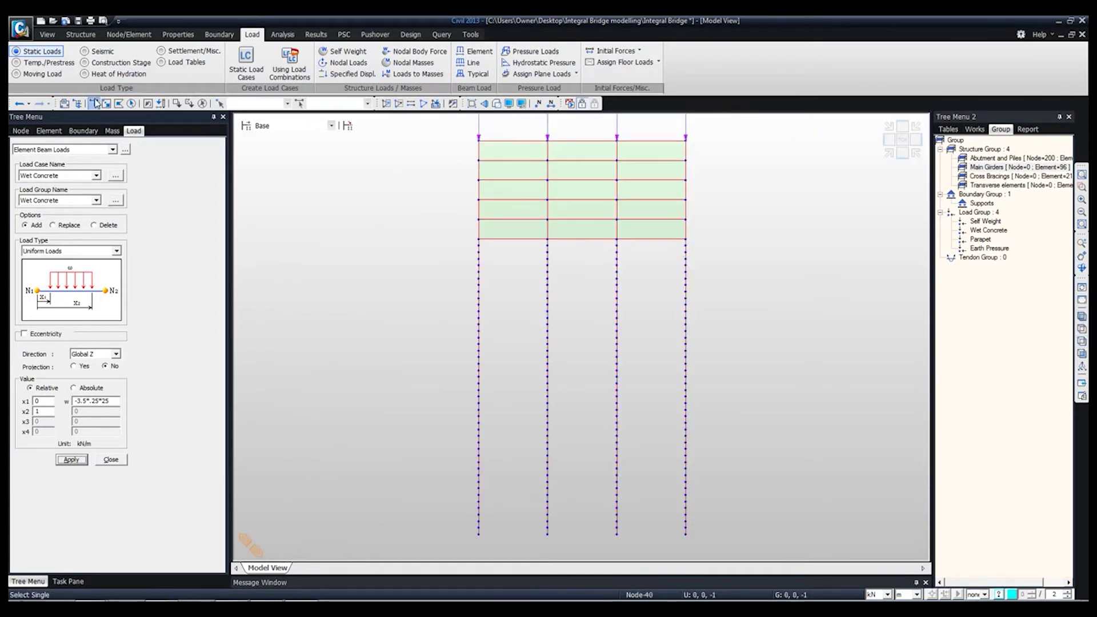
drag(455, 132, 499, 150)
drag(668, 135, 738, 164)
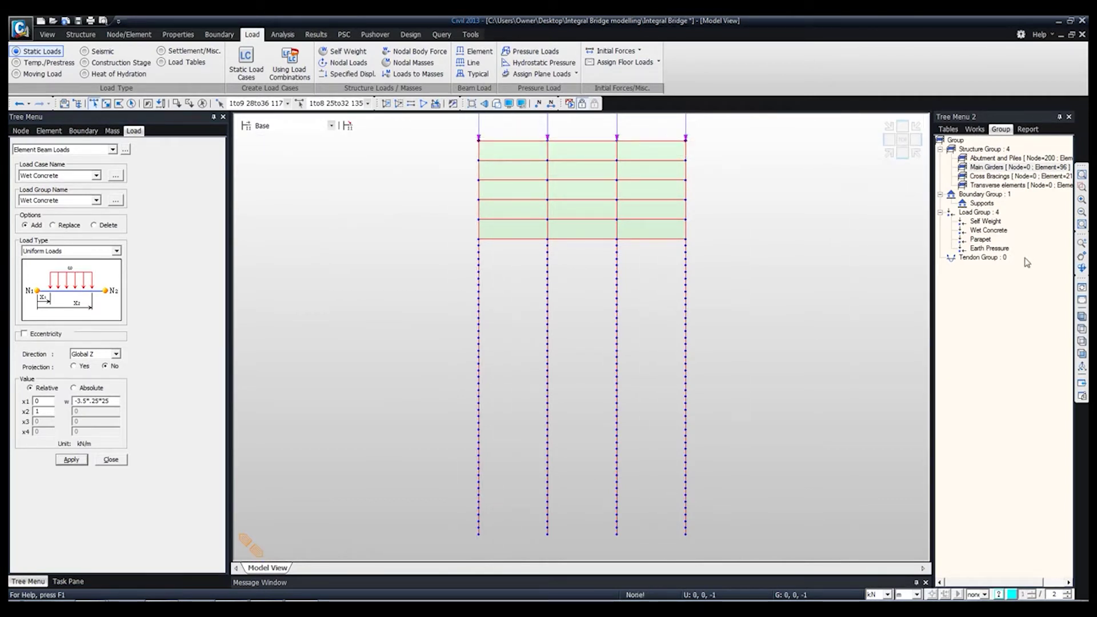
click(1082, 316)
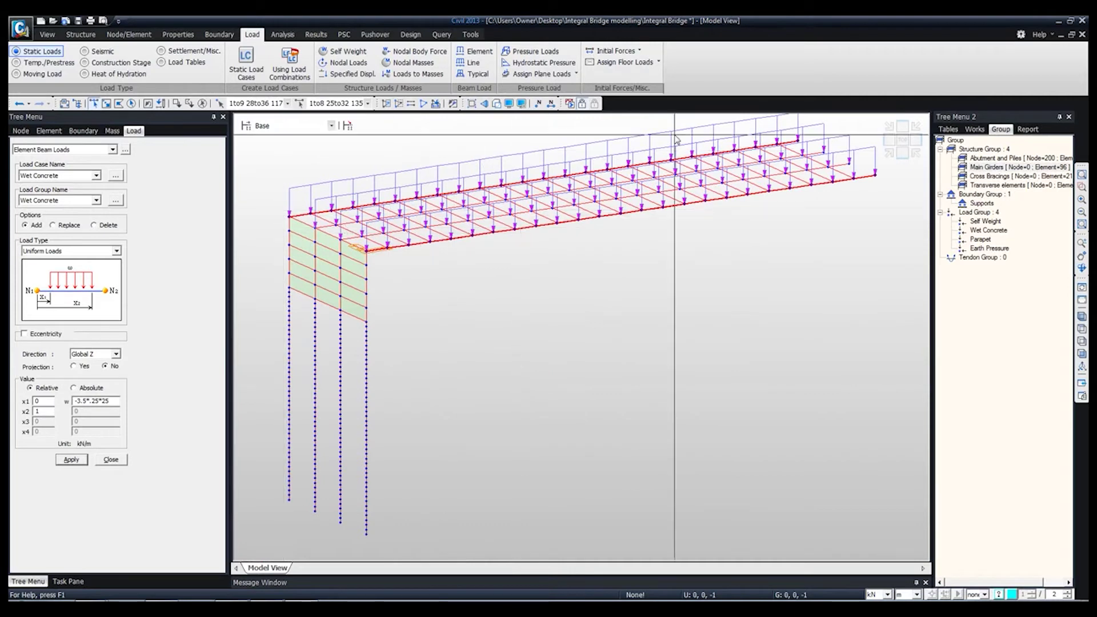
click(69, 177)
click(44, 199)
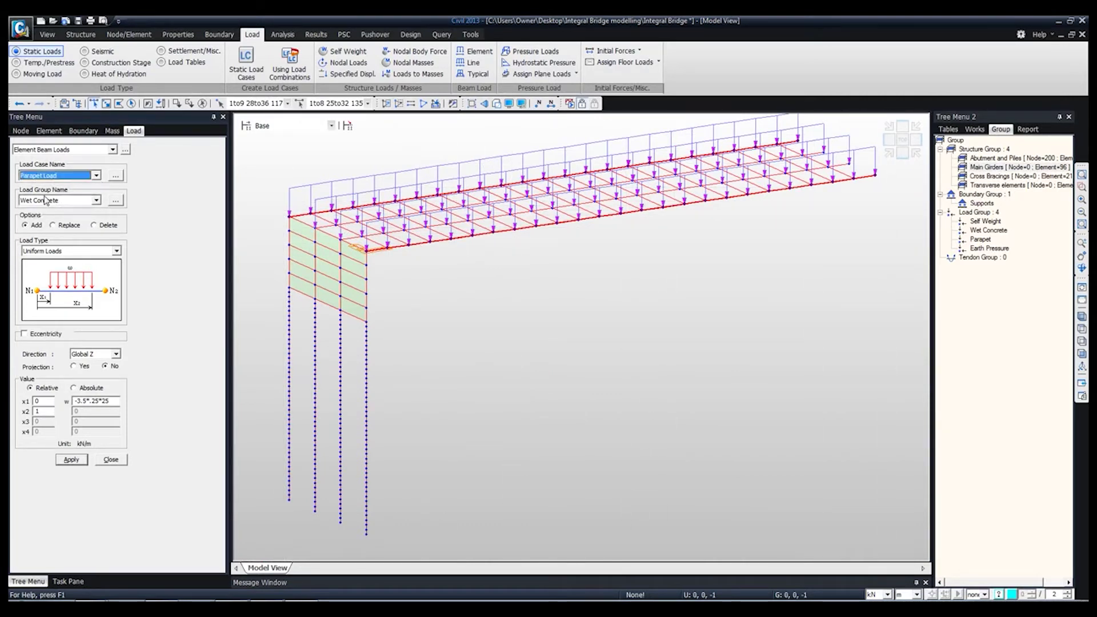
click(44, 200)
click(45, 233)
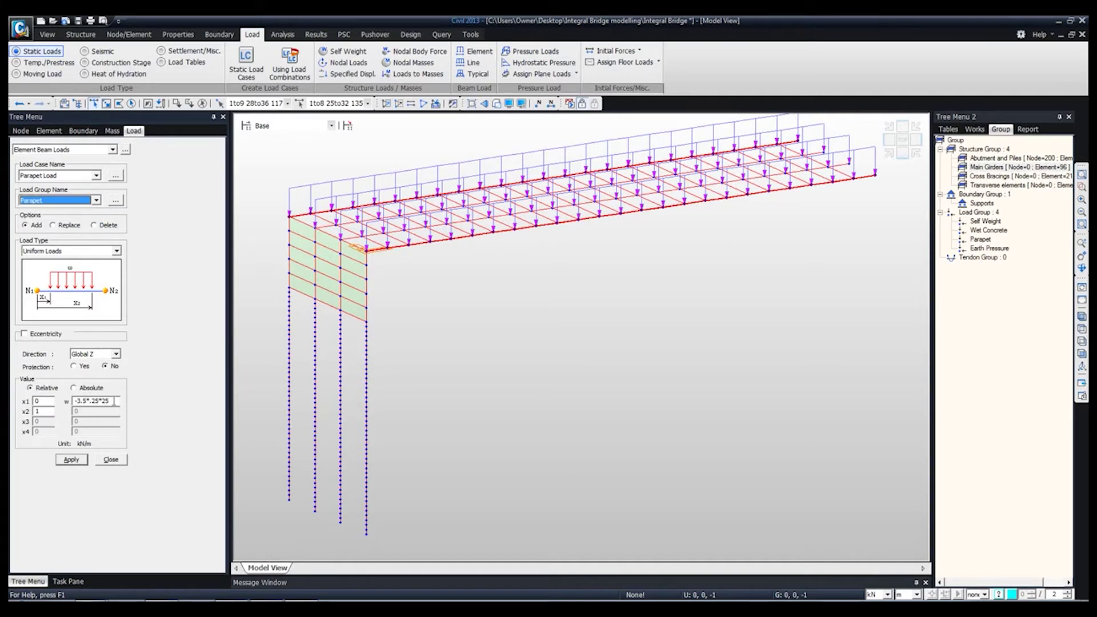
Step: Apply a uniform load of -20 kN/m to the selected edge girders
drag(116, 400, 70, 403)
text(-)
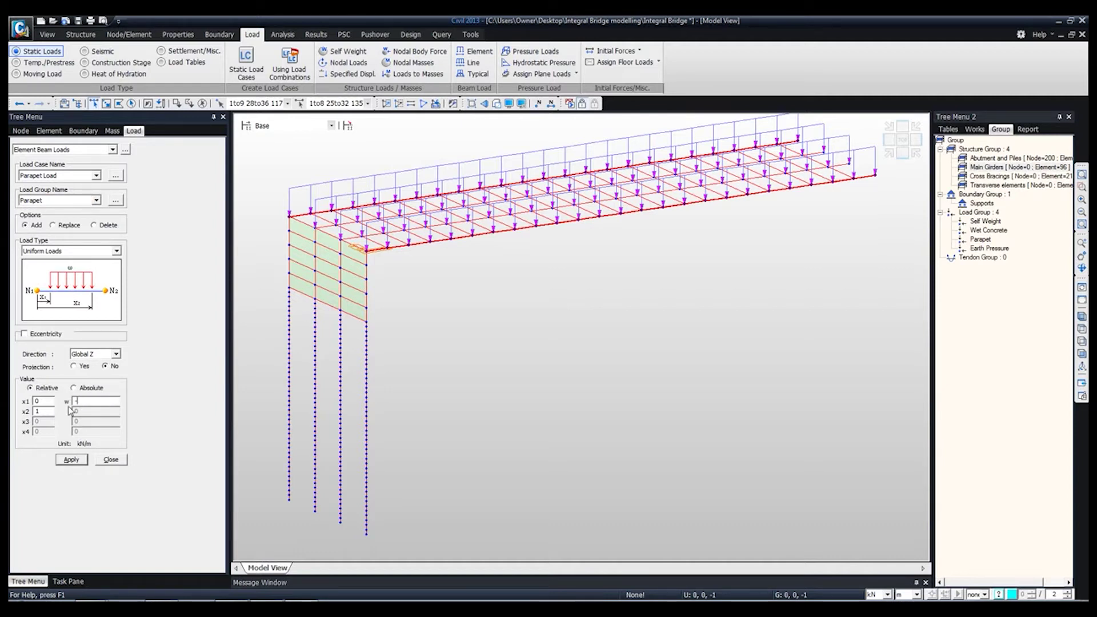
text(20)
click(72, 460)
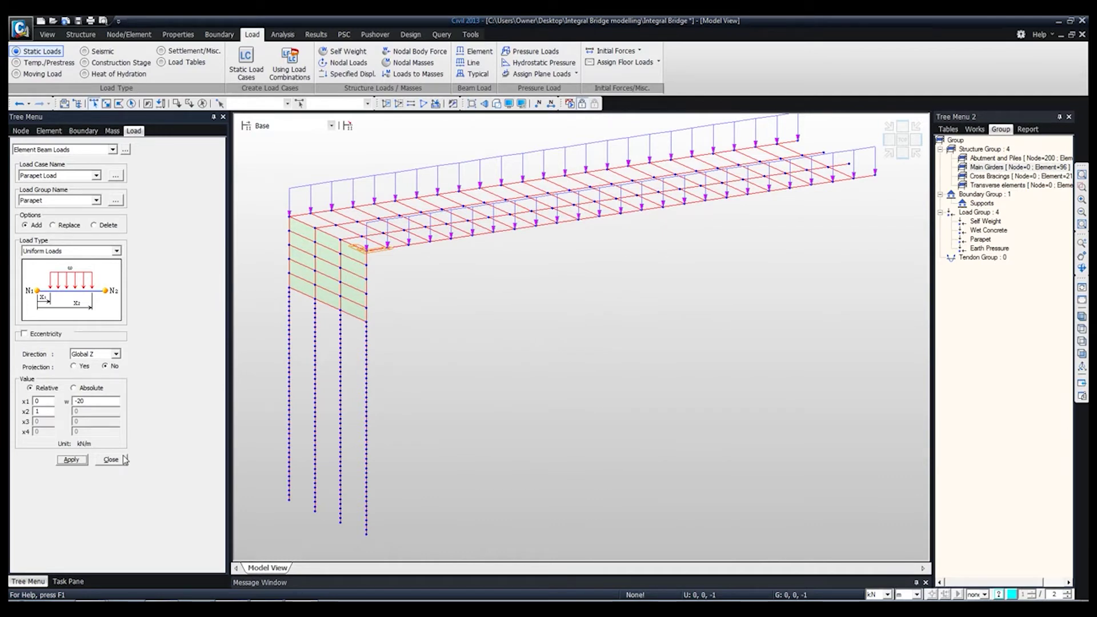
Step: Start a hydrostatic pressure load using the Earth Pressure load case and Earth Pressure load group
click(544, 63)
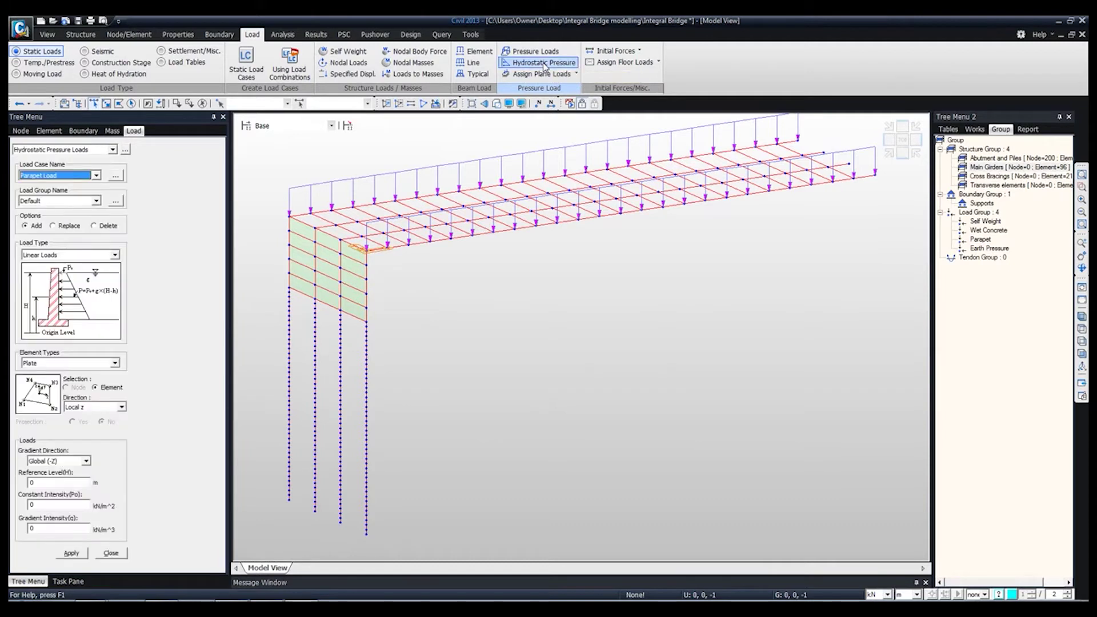
click(84, 176)
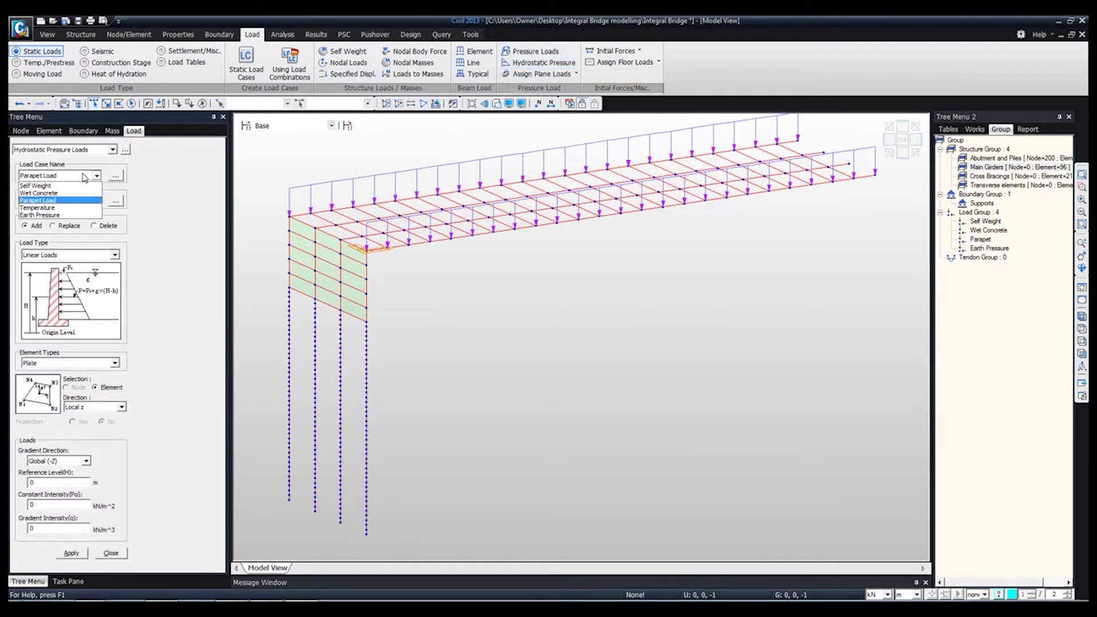
click(56, 216)
click(72, 201)
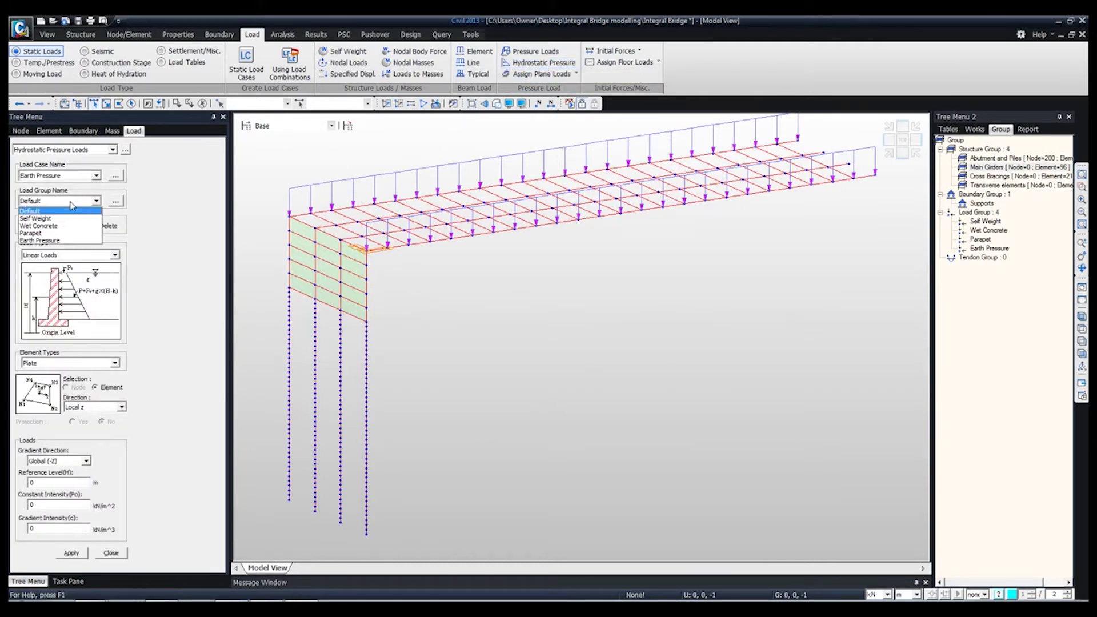
click(24, 241)
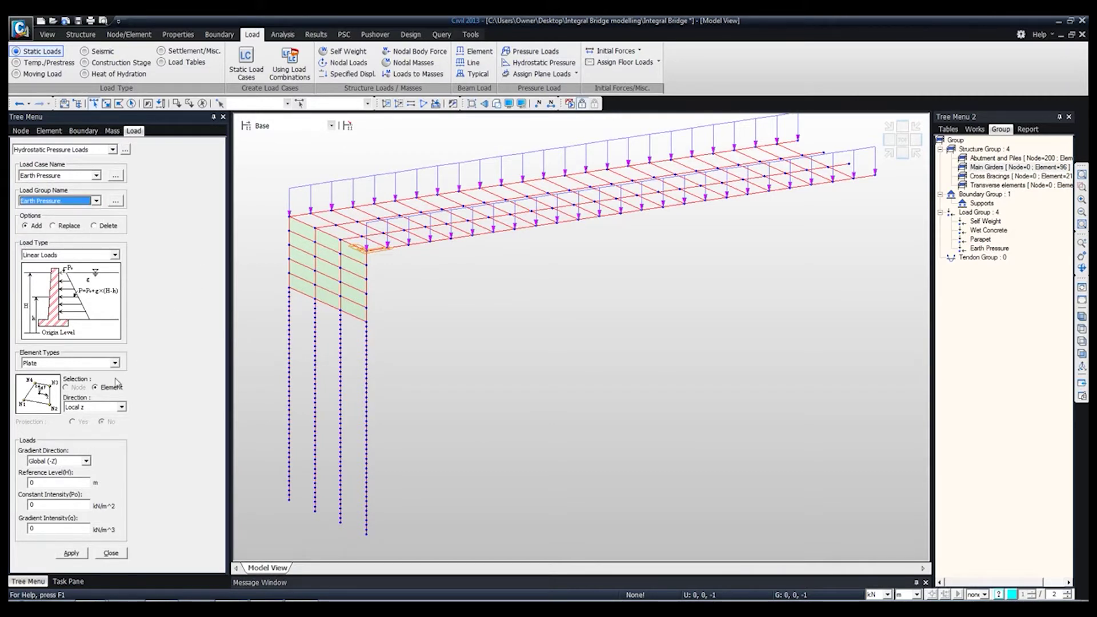
Step: Apply the linear earth pressure to all abutment plates with reference level 0 m, constant intensity 2 kN/m^2 and gradient intensity 10 kN/m^3
click(1081, 354)
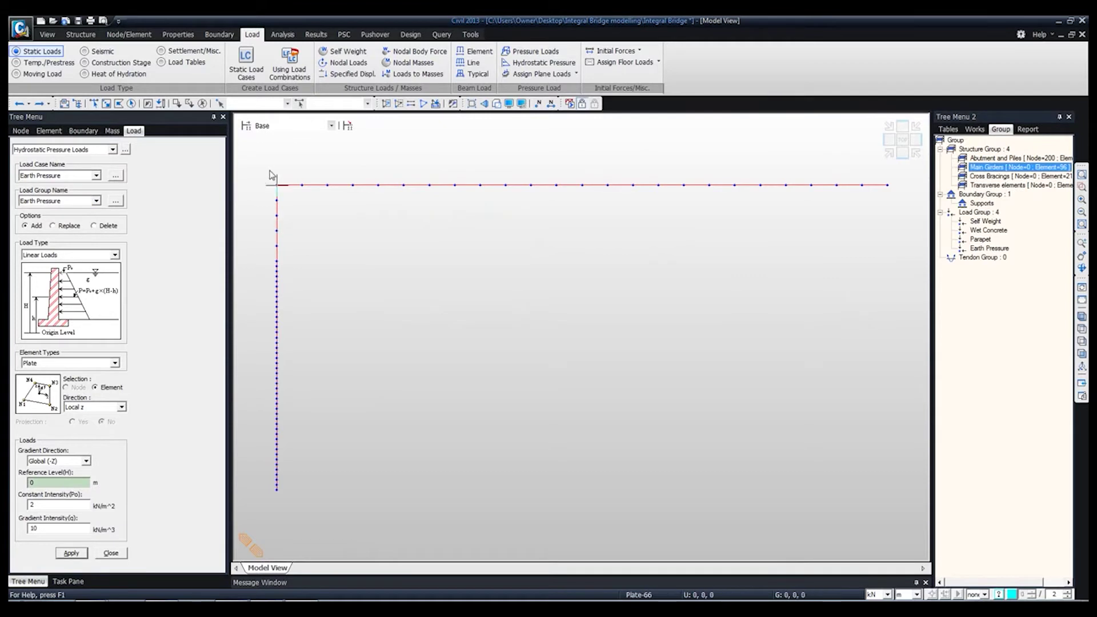
click(975, 129)
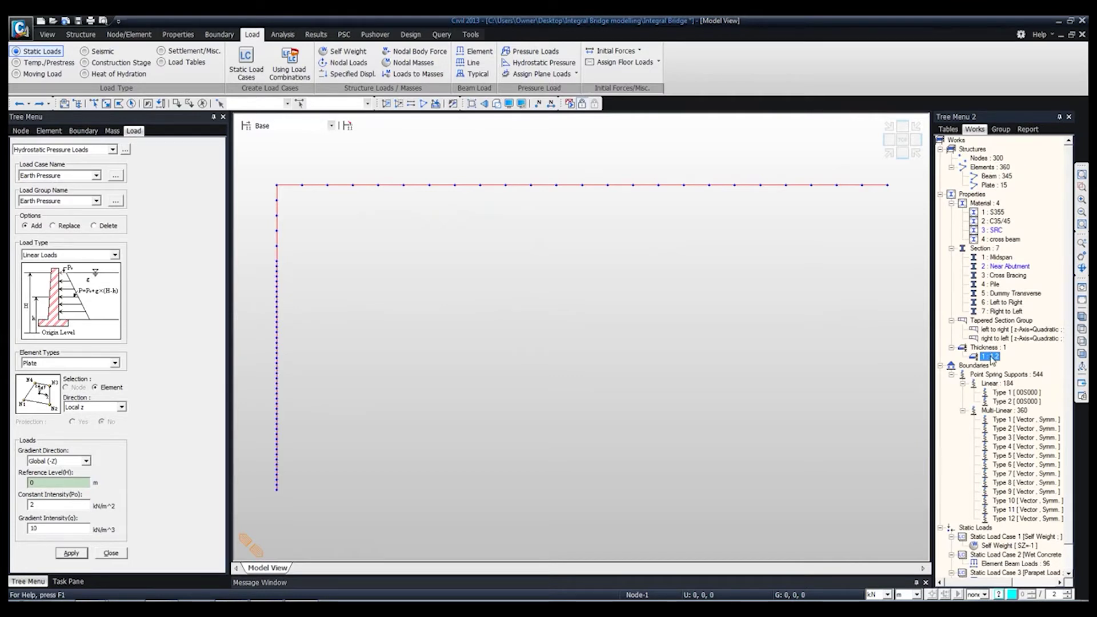
click(997, 186)
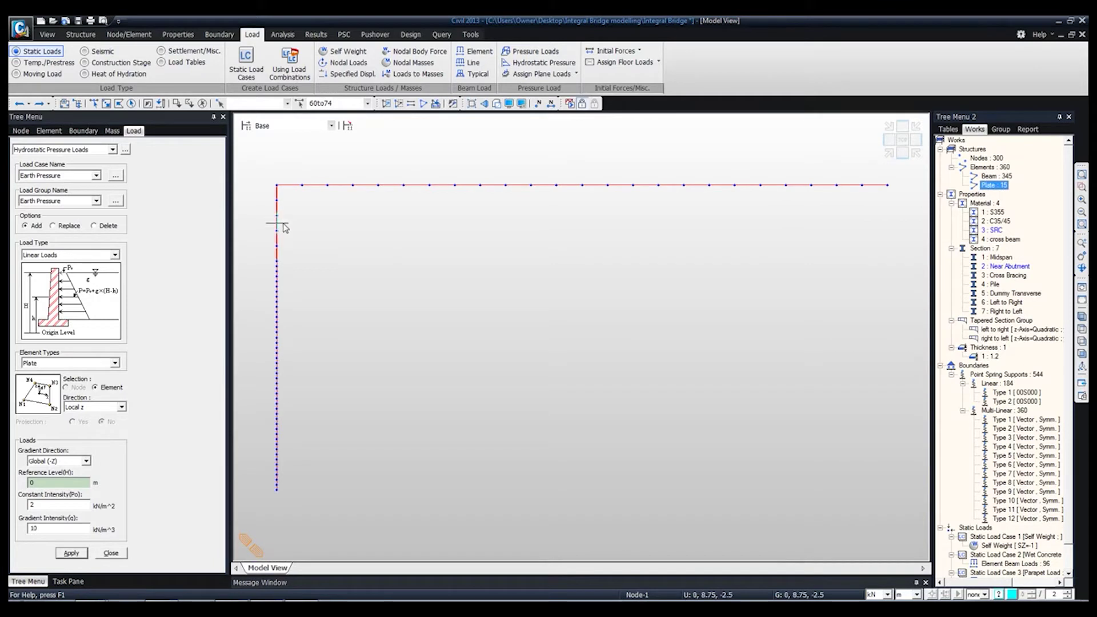
click(40, 482)
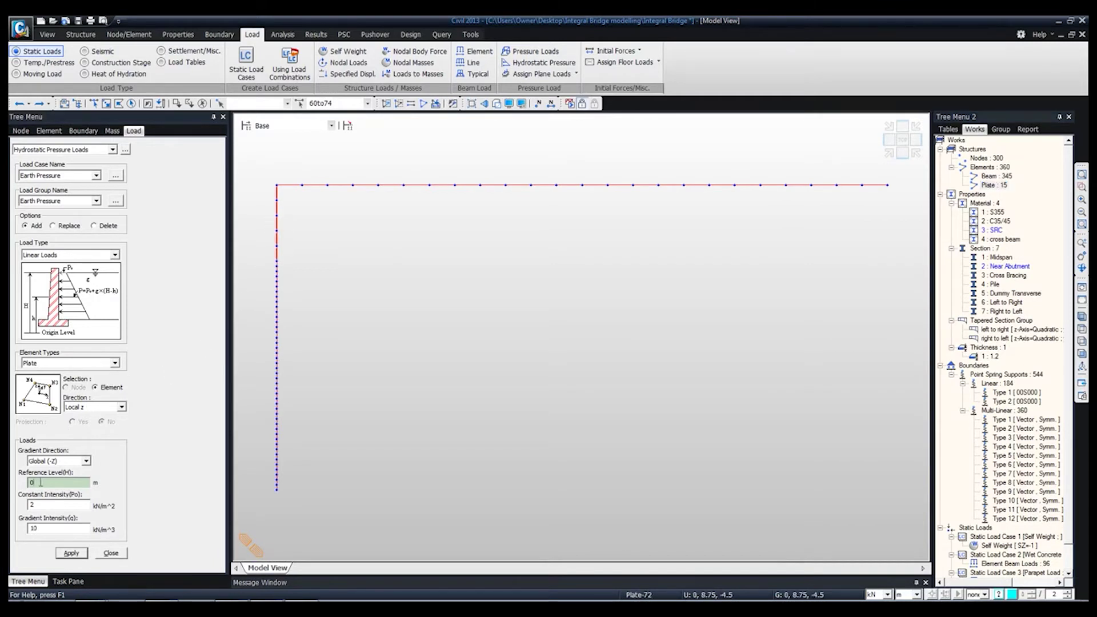
click(277, 225)
click(278, 185)
drag(41, 506, 29, 513)
drag(60, 507, 24, 506)
drag(42, 529, 27, 529)
click(68, 554)
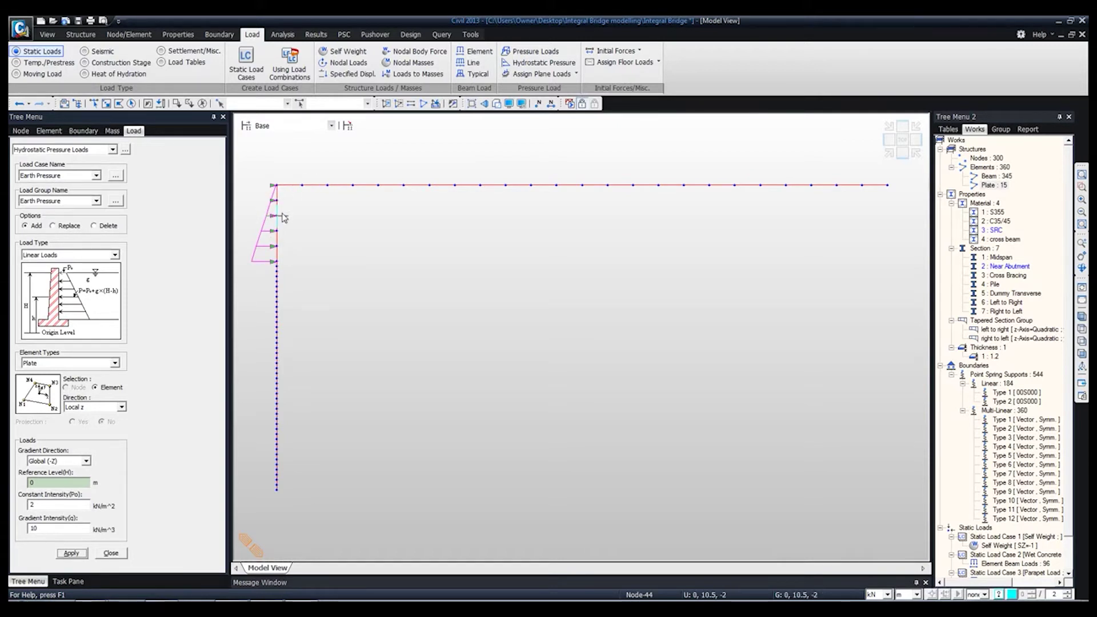
click(110, 555)
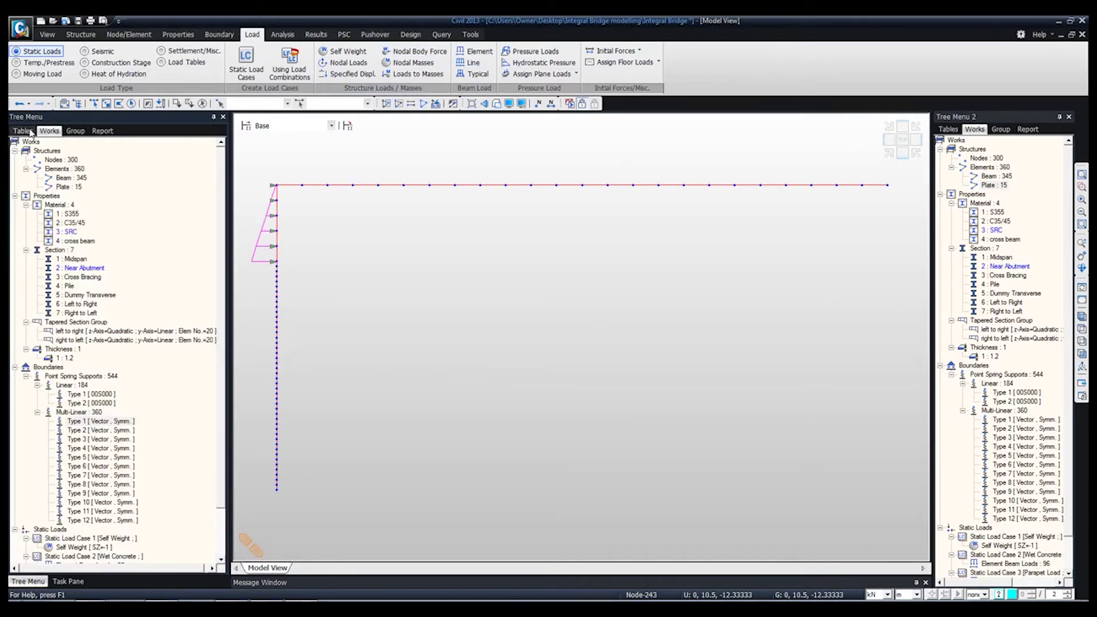
Step: Copy the abutment and piles 40 m along x to the deck's far end, intersecting nodes and elements and copying node and element attributes
click(93, 104)
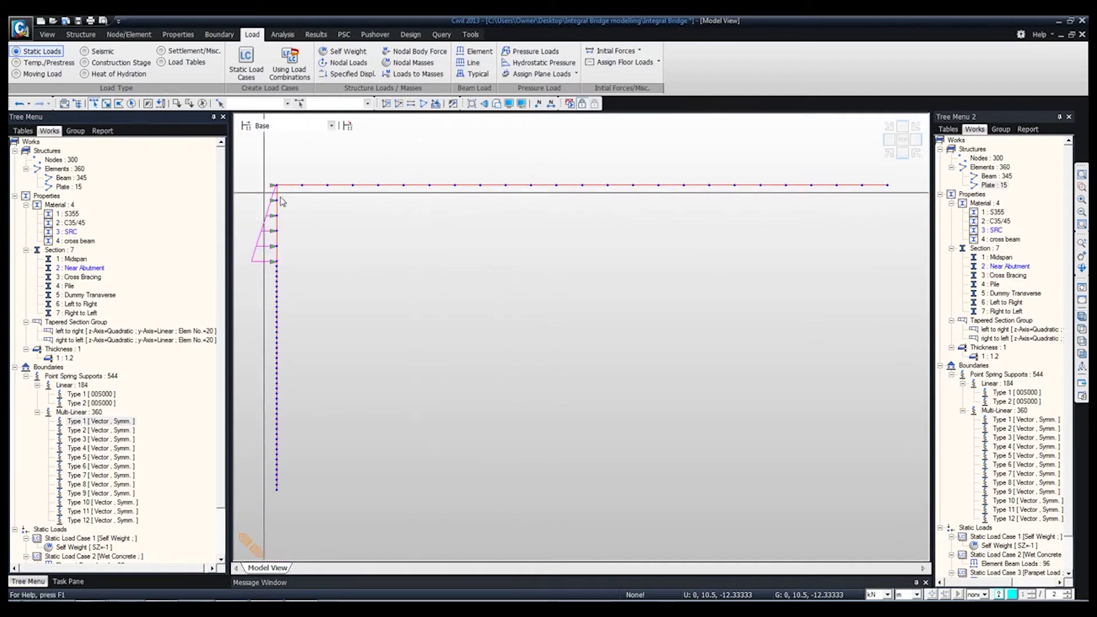
drag(241, 164, 293, 522)
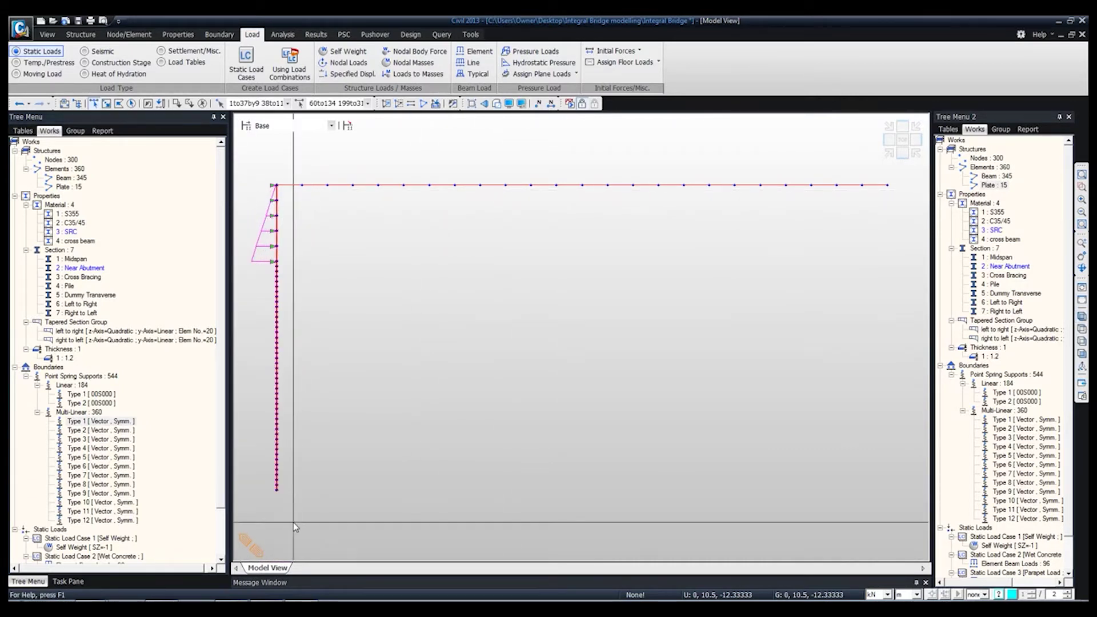
click(1081, 318)
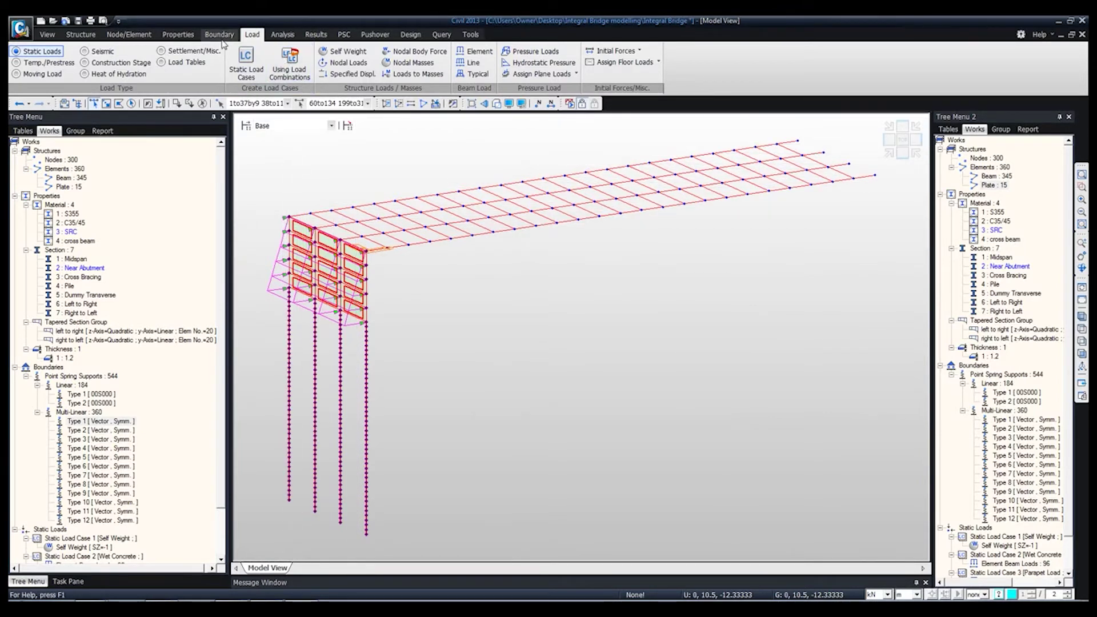
click(123, 35)
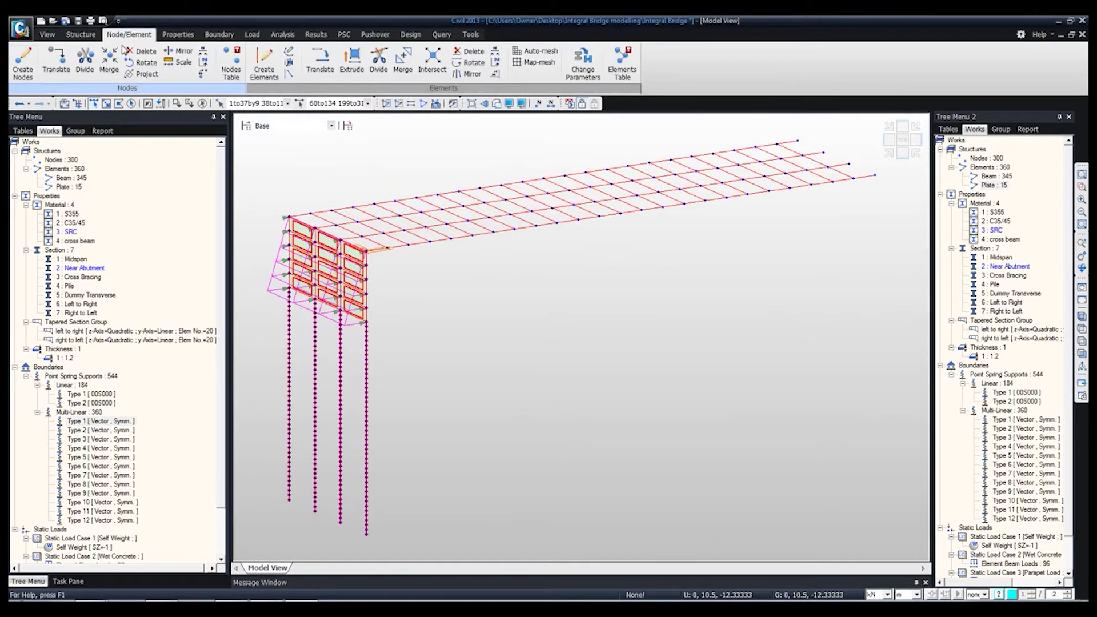
click(321, 63)
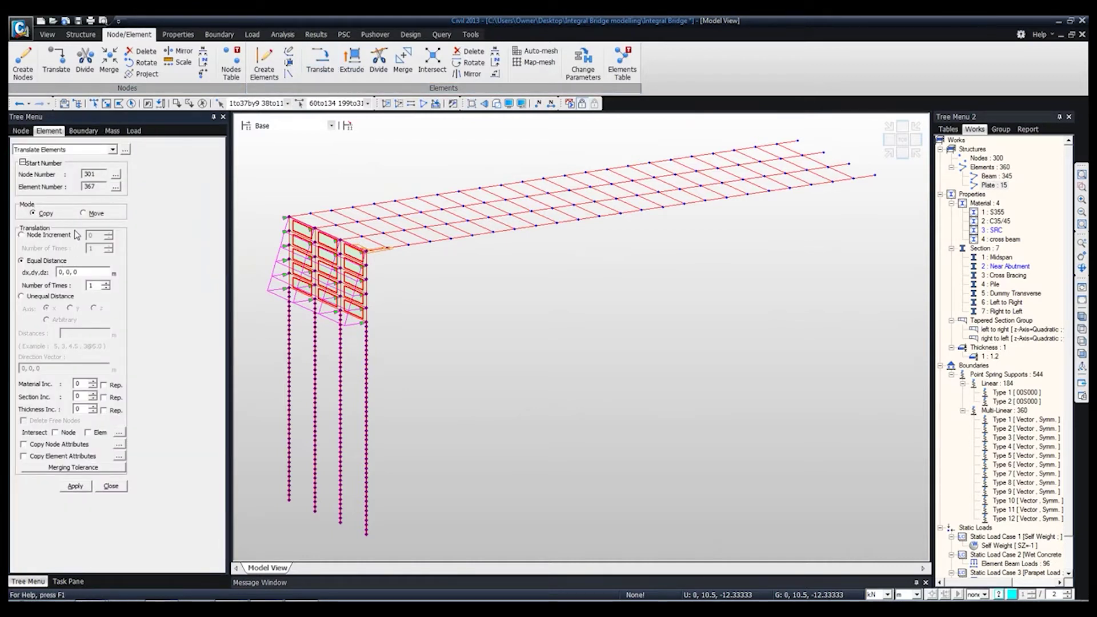
click(66, 272)
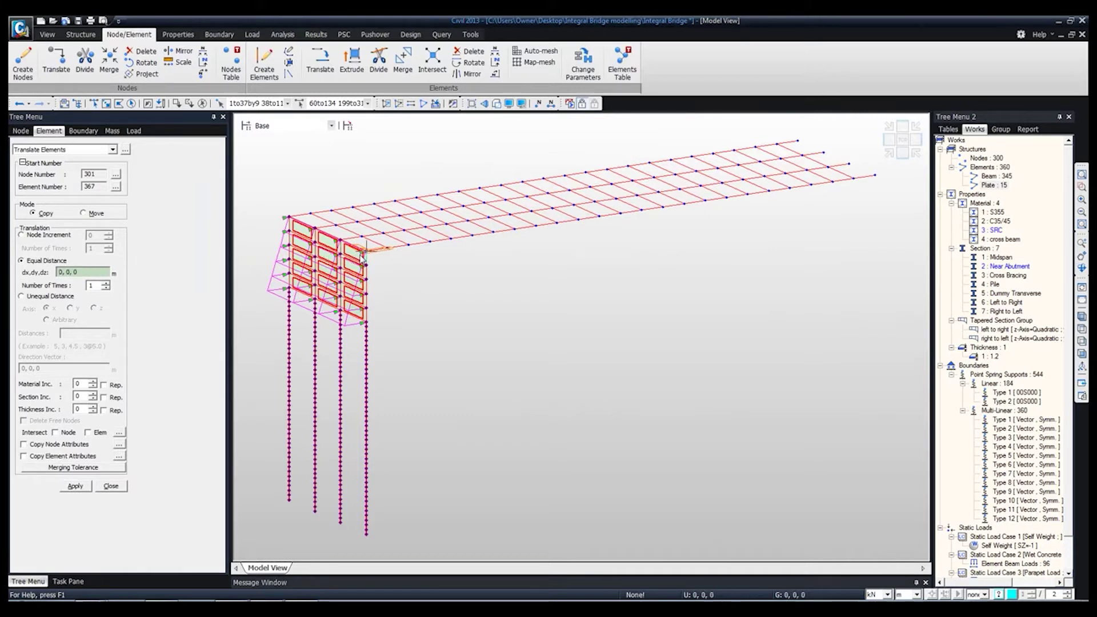
click(366, 256)
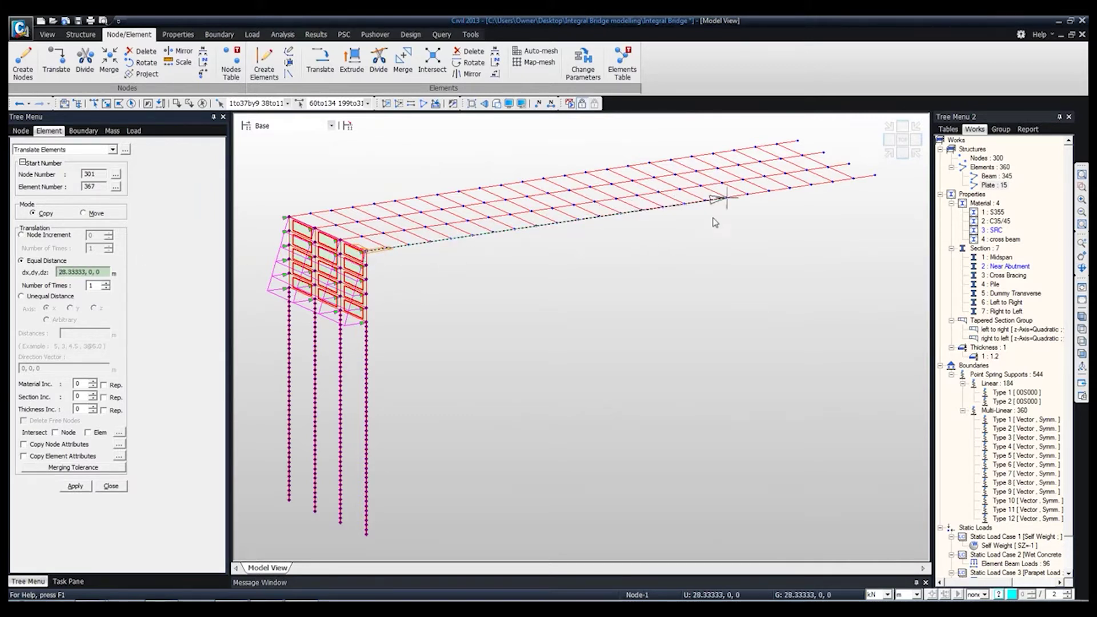
click(884, 196)
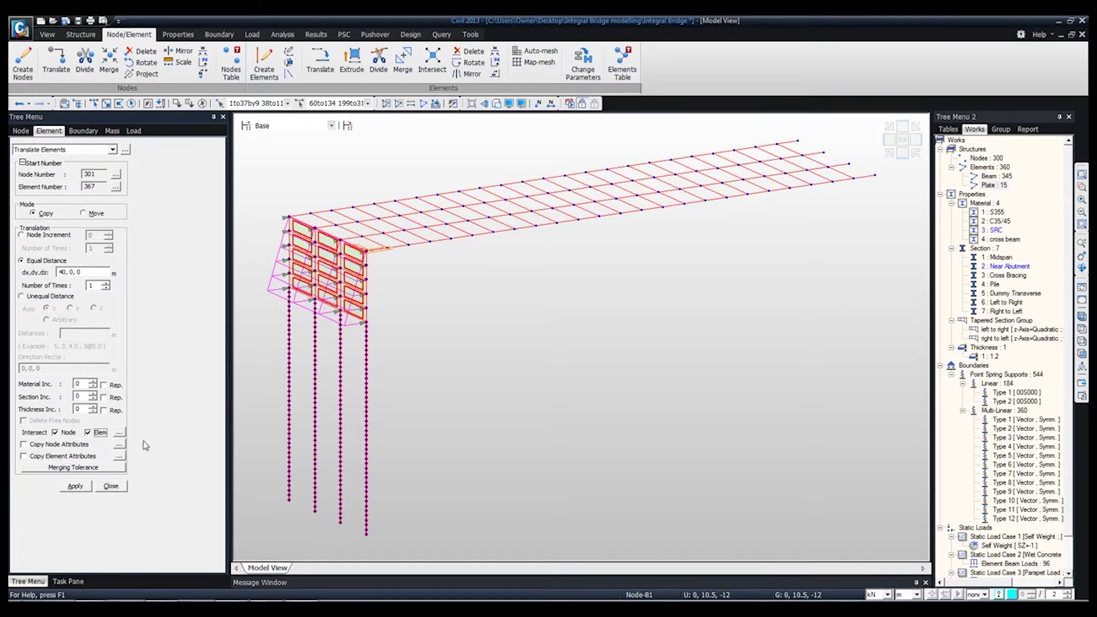
click(39, 447)
click(36, 457)
click(75, 486)
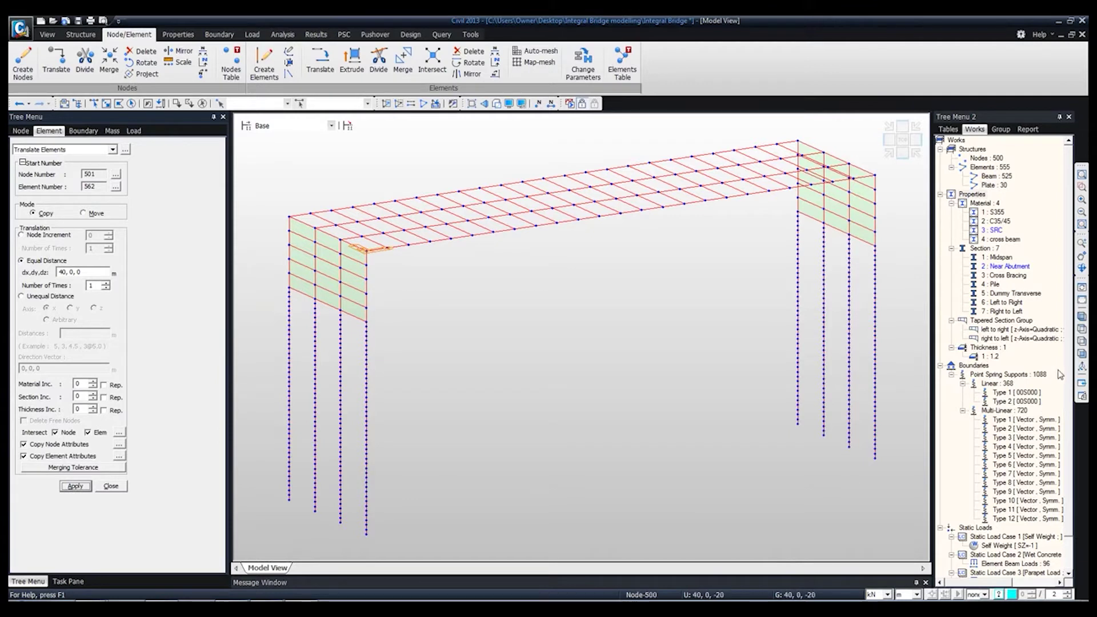
Step: Display the pressure loads of the Earth Pressure load case on the model and finish translating elements
scroll(1062, 452, down, 2)
right_click(1008, 572)
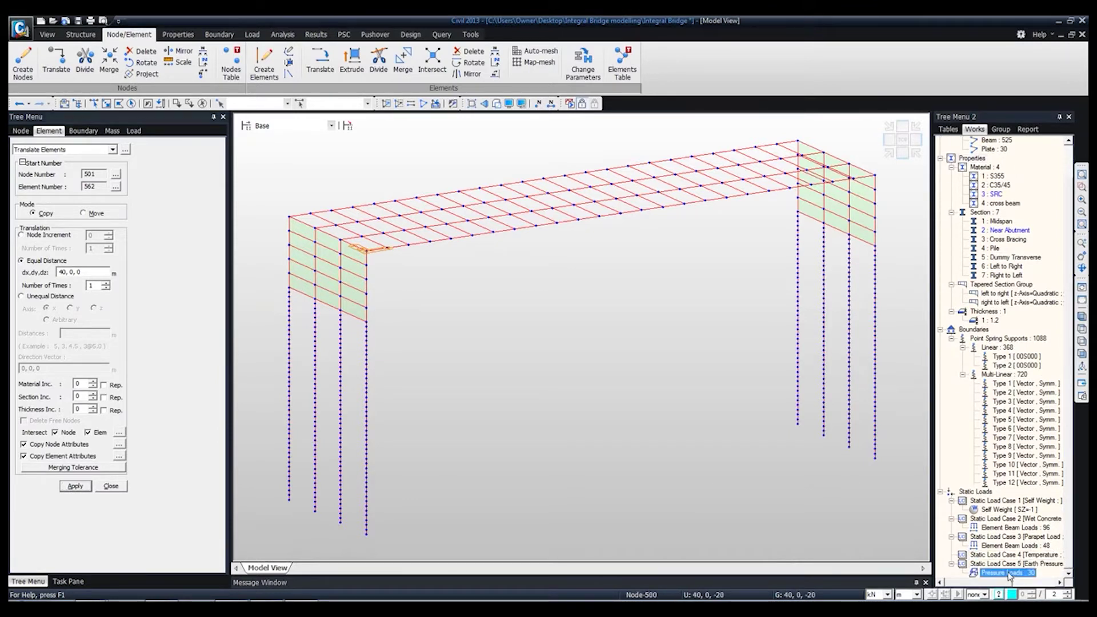
click(1036, 535)
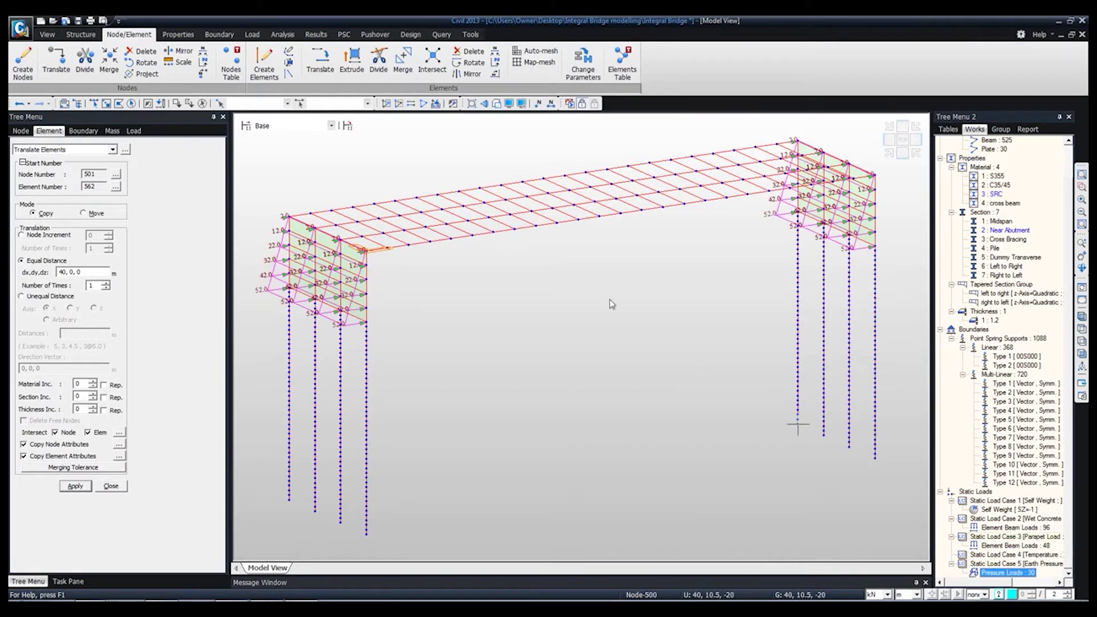
click(115, 487)
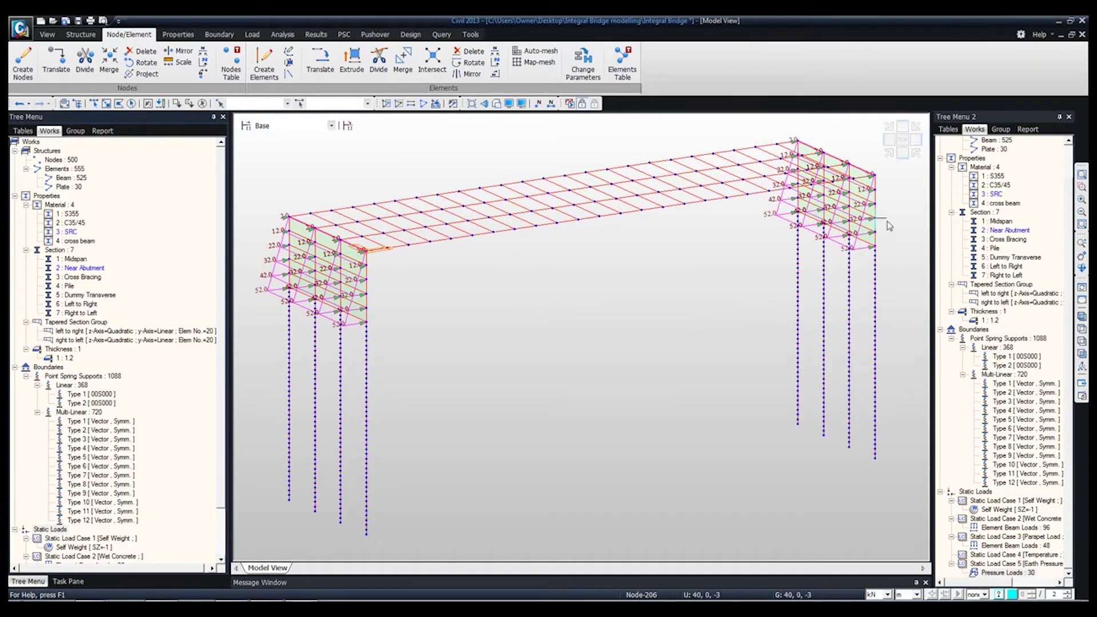
Step: Reverse the element local direction of the copied abutment's planar elements, including Reverse Element Attribute
click(1081, 354)
click(108, 104)
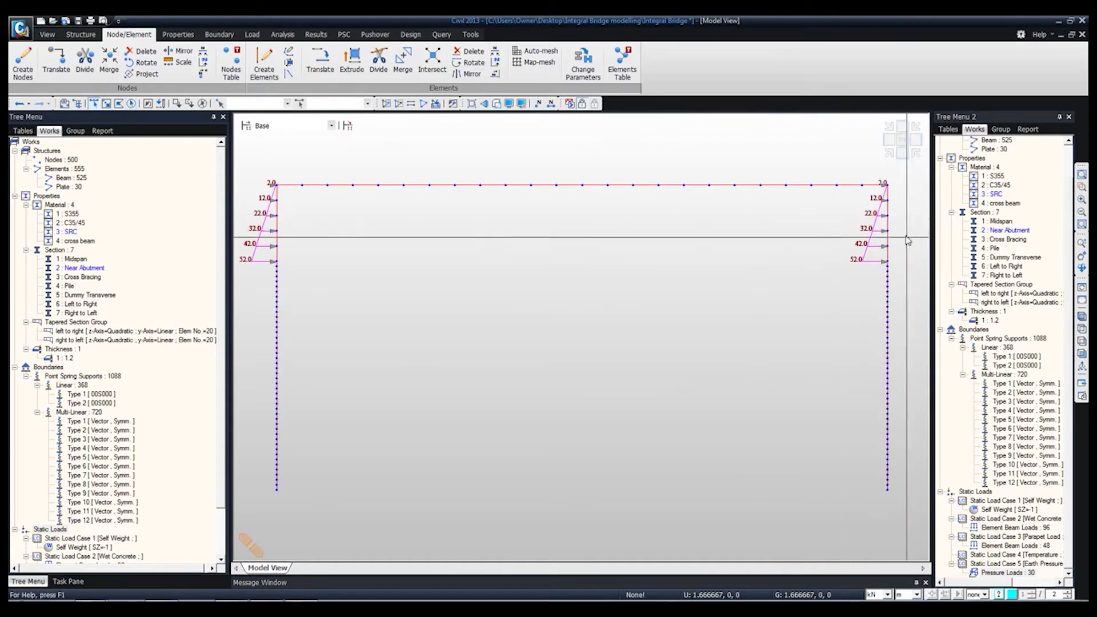
drag(901, 260, 863, 201)
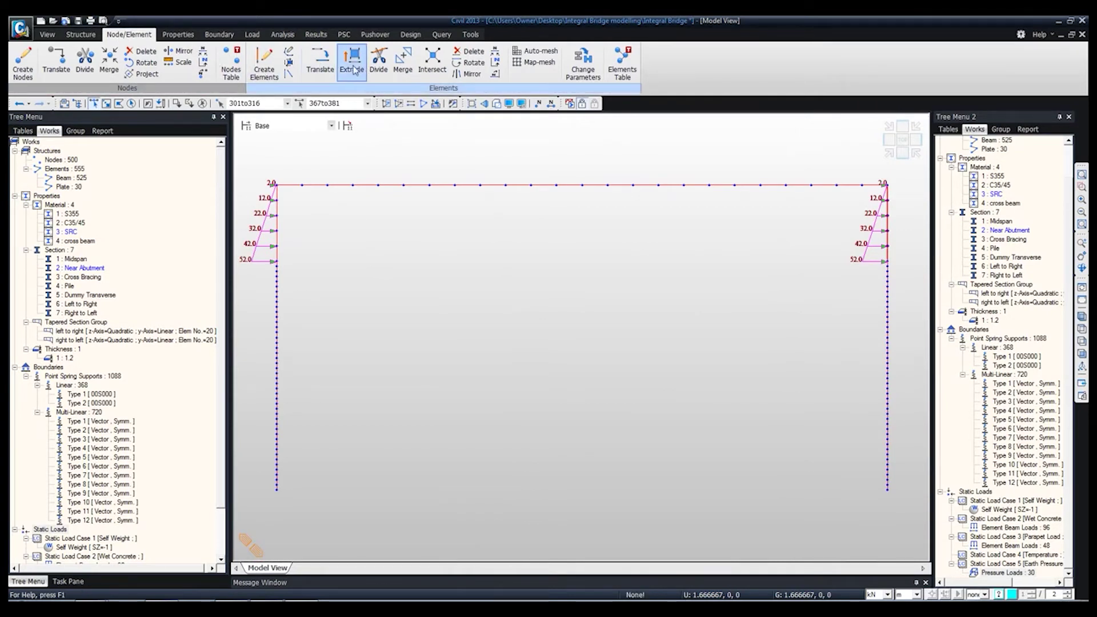
click(583, 63)
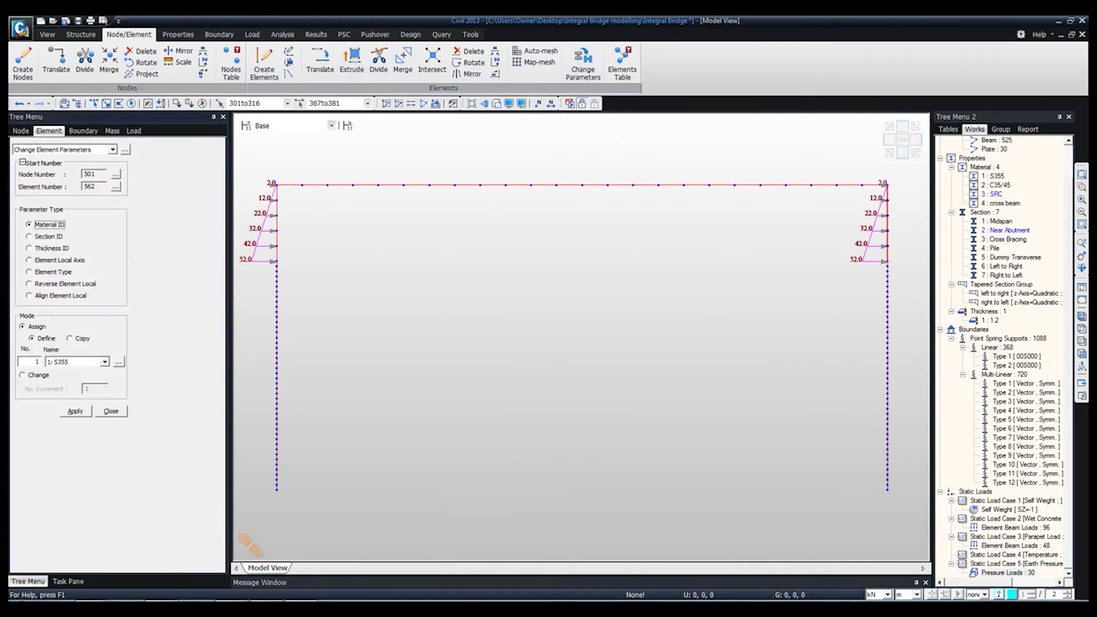
click(41, 283)
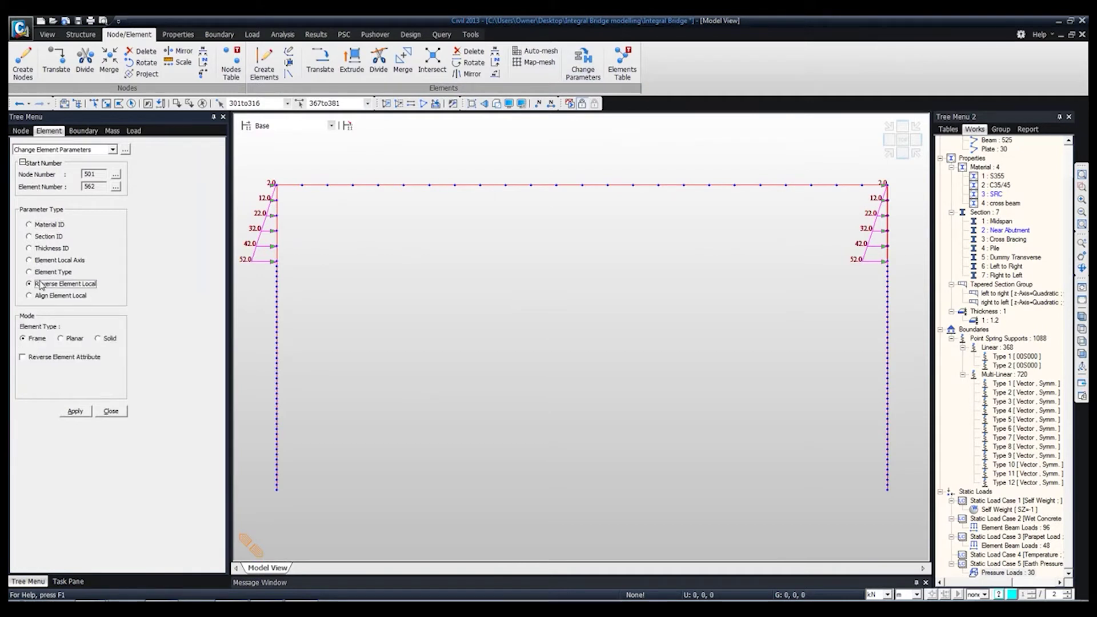
click(62, 339)
click(41, 358)
click(75, 412)
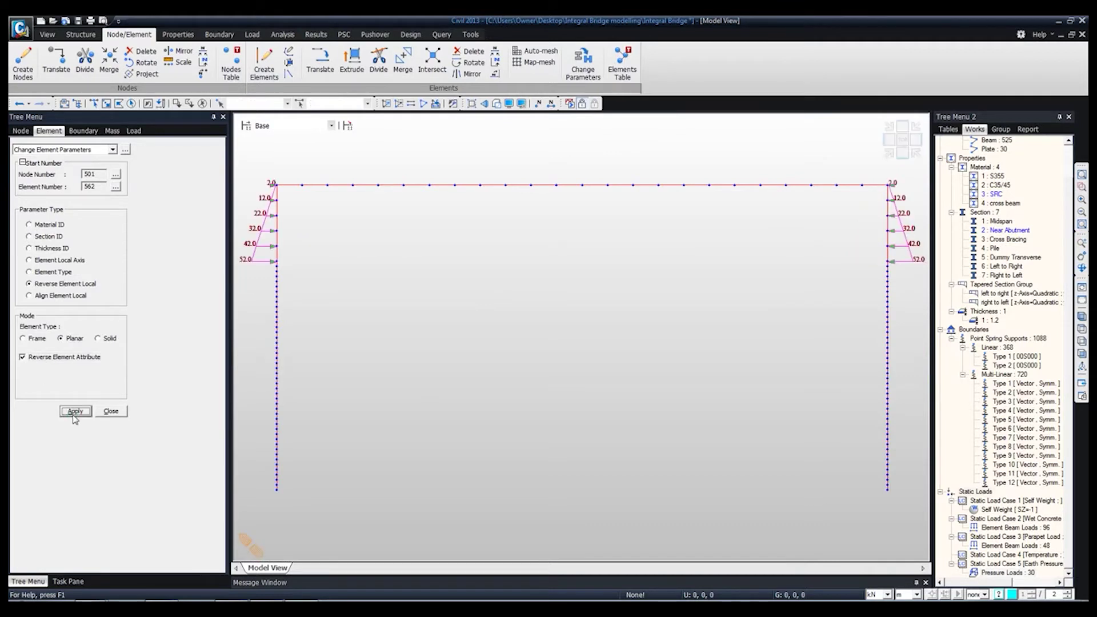
click(110, 411)
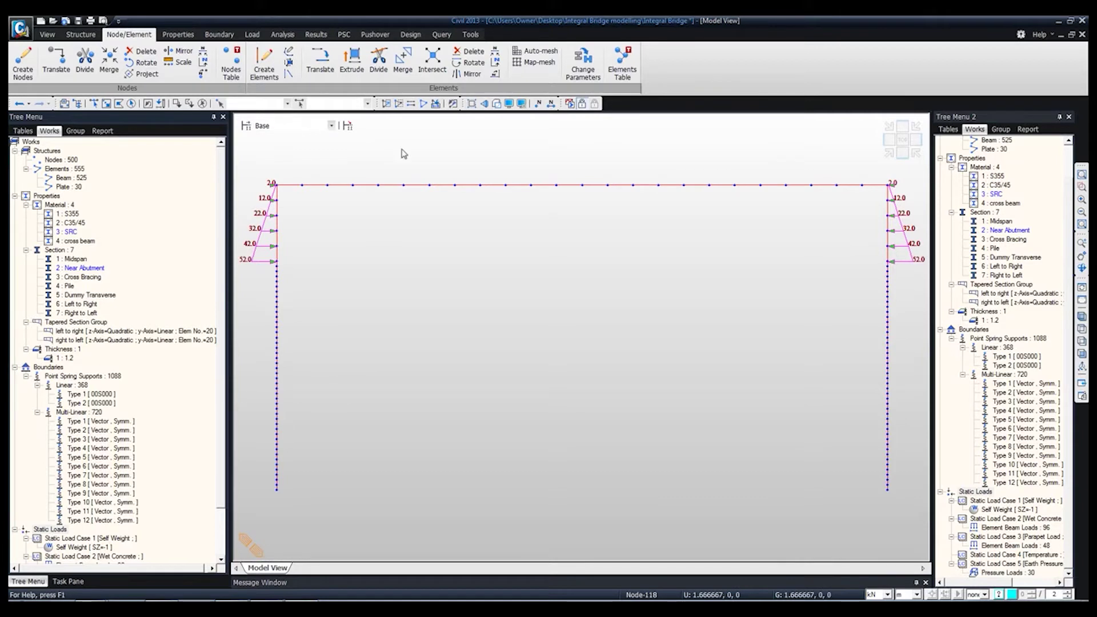
click(1082, 317)
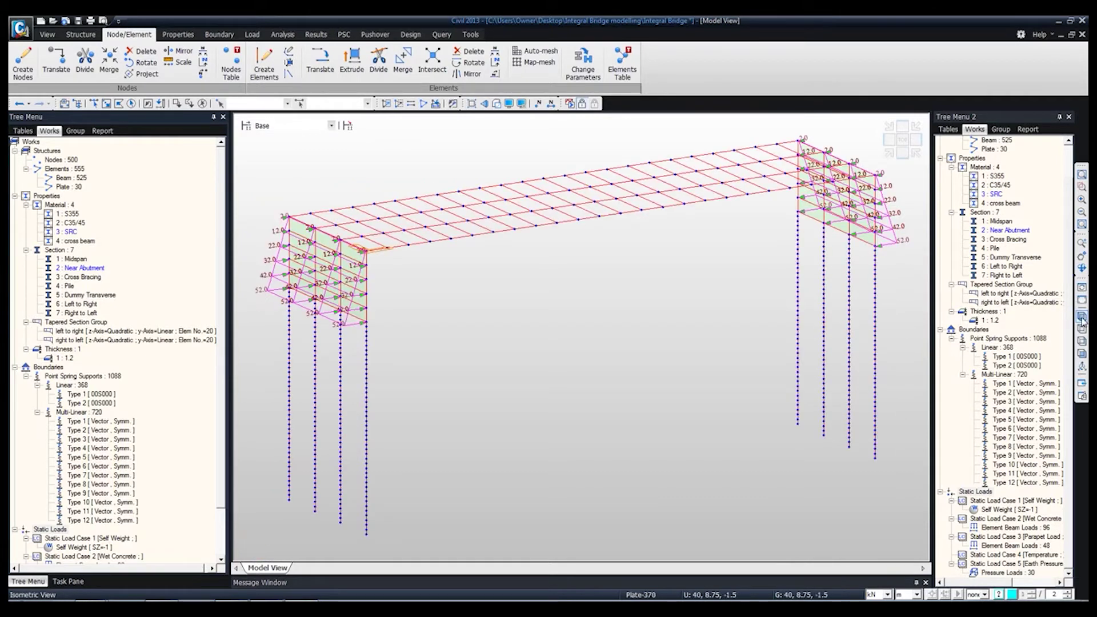
Step: Assign the abutments and piles at both ends of the deck to the Abutment and Piles structure group
click(74, 130)
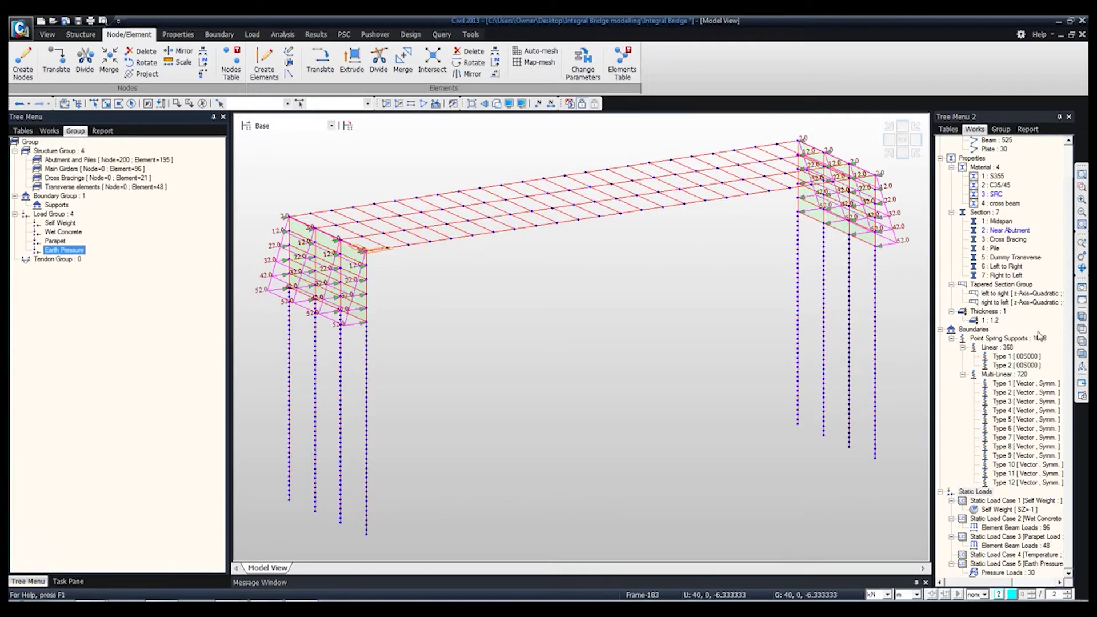
click(1082, 354)
click(93, 103)
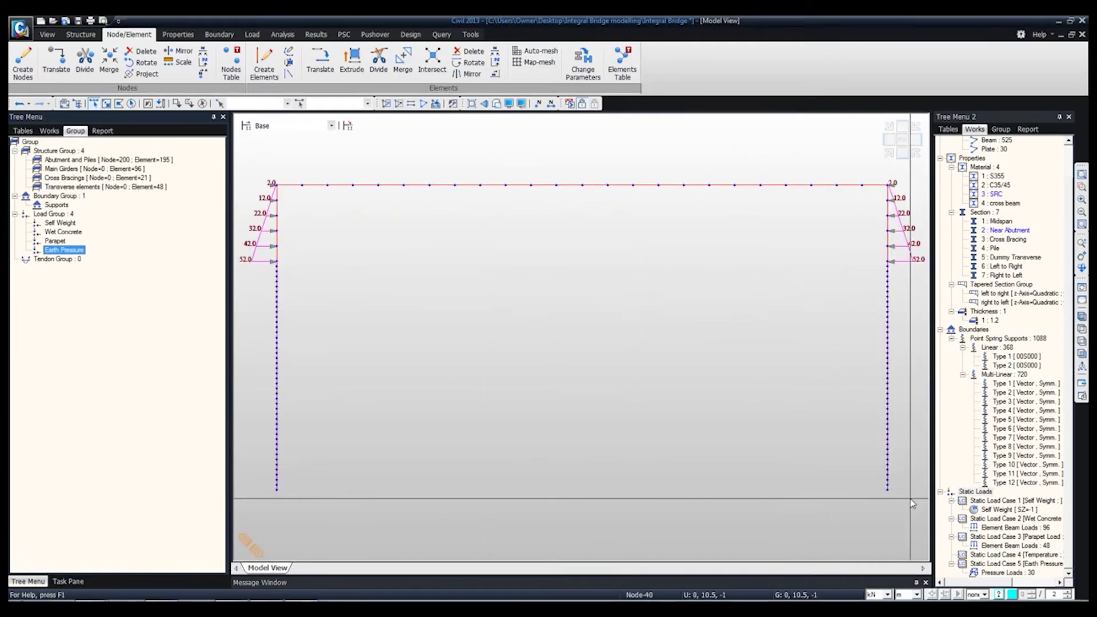
drag(911, 501, 863, 193)
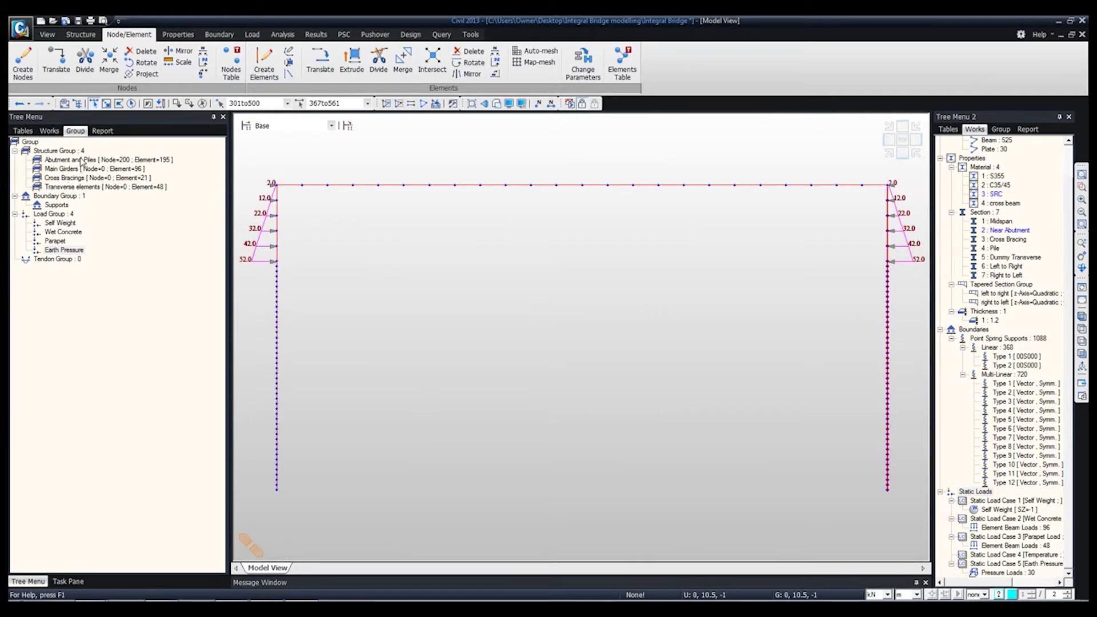
drag(81, 162, 407, 206)
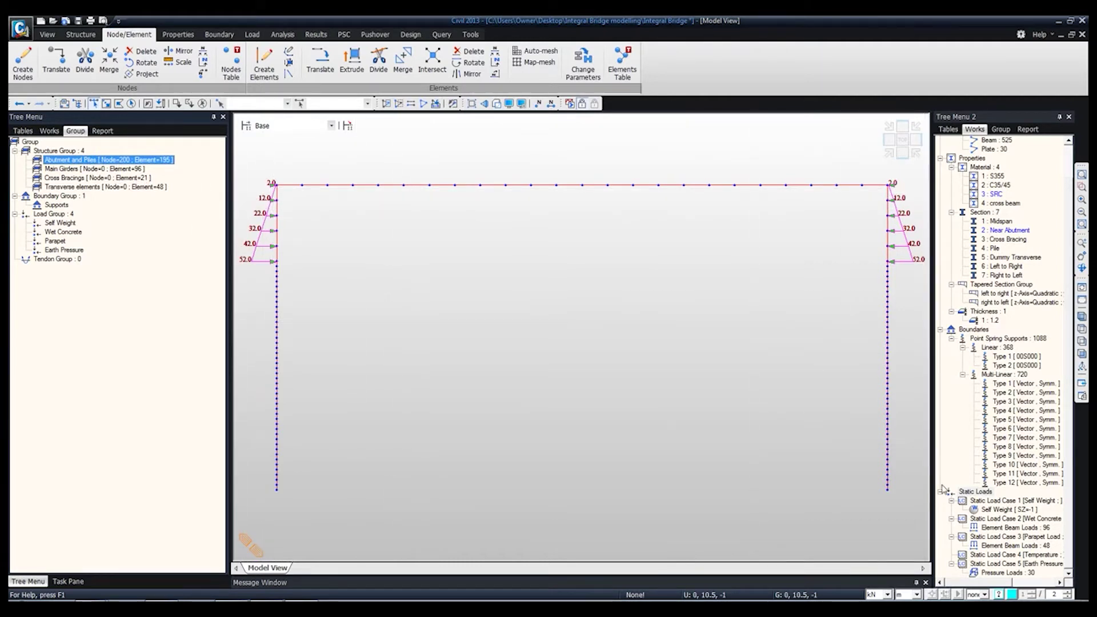
drag(905, 513, 256, 197)
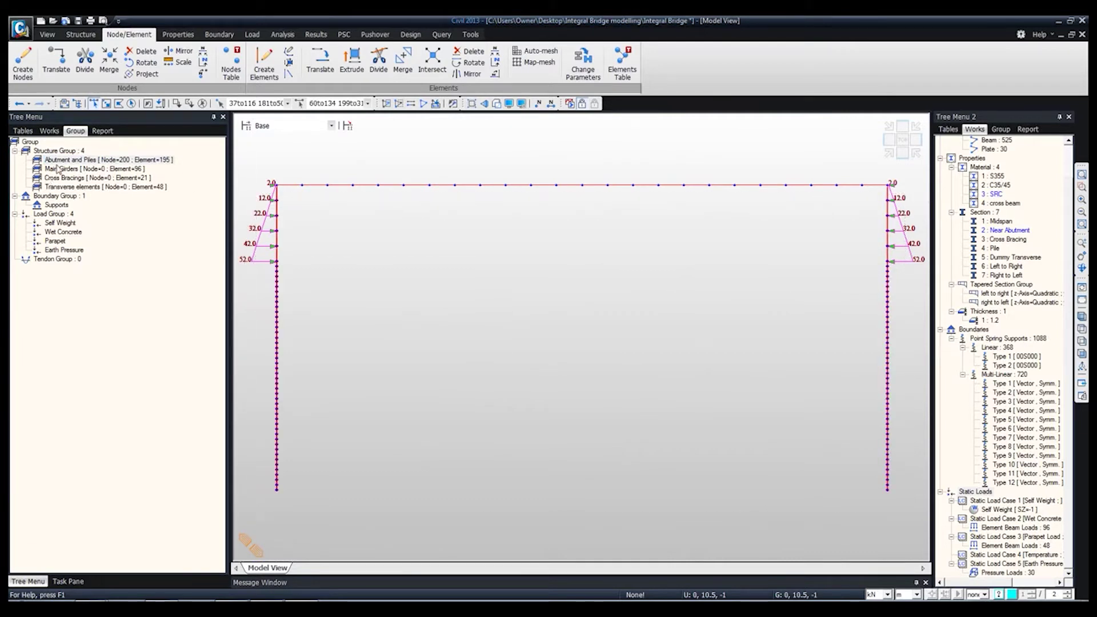
drag(57, 160, 684, 286)
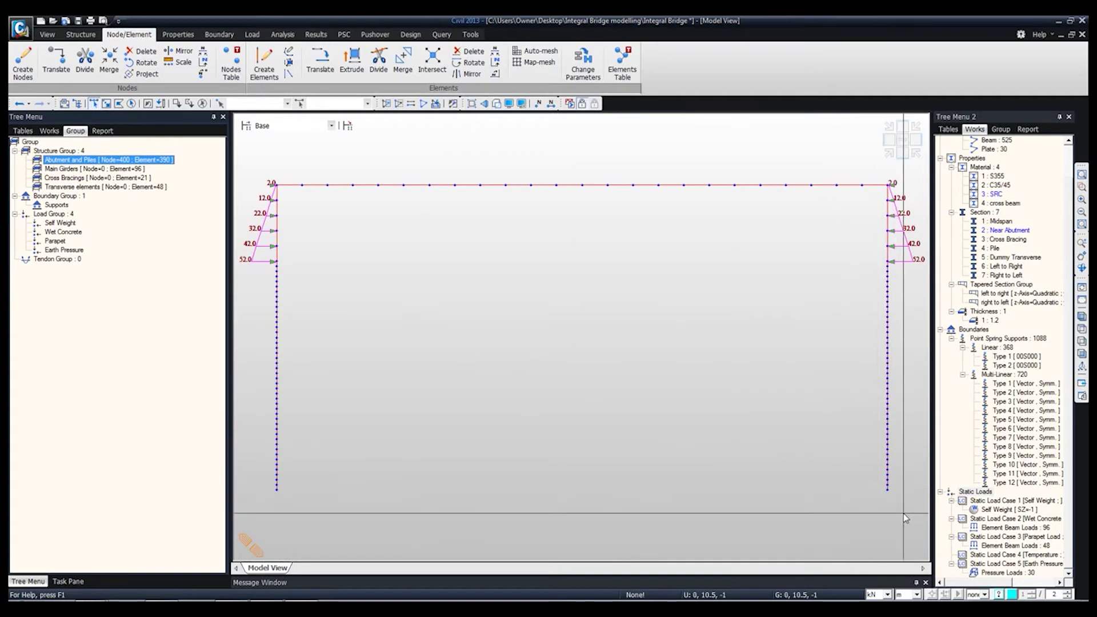
Step: Assign all boundary types on both abutments and their piles to the Supports boundary group, and close the second model tree
drag(904, 515, 233, 197)
drag(55, 205, 346, 259)
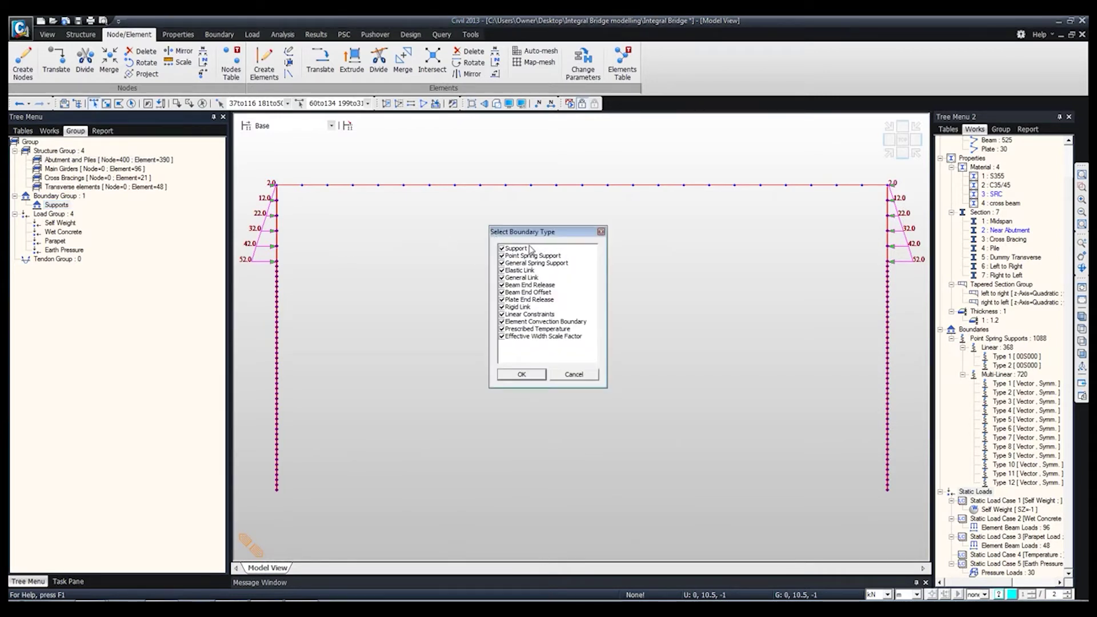
click(521, 375)
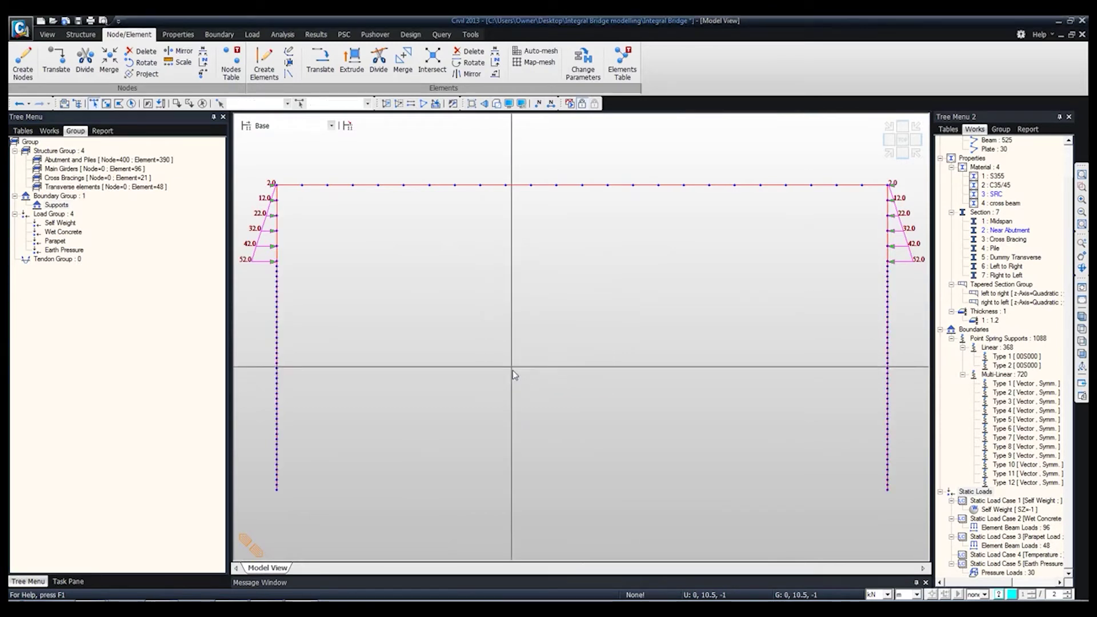
click(49, 131)
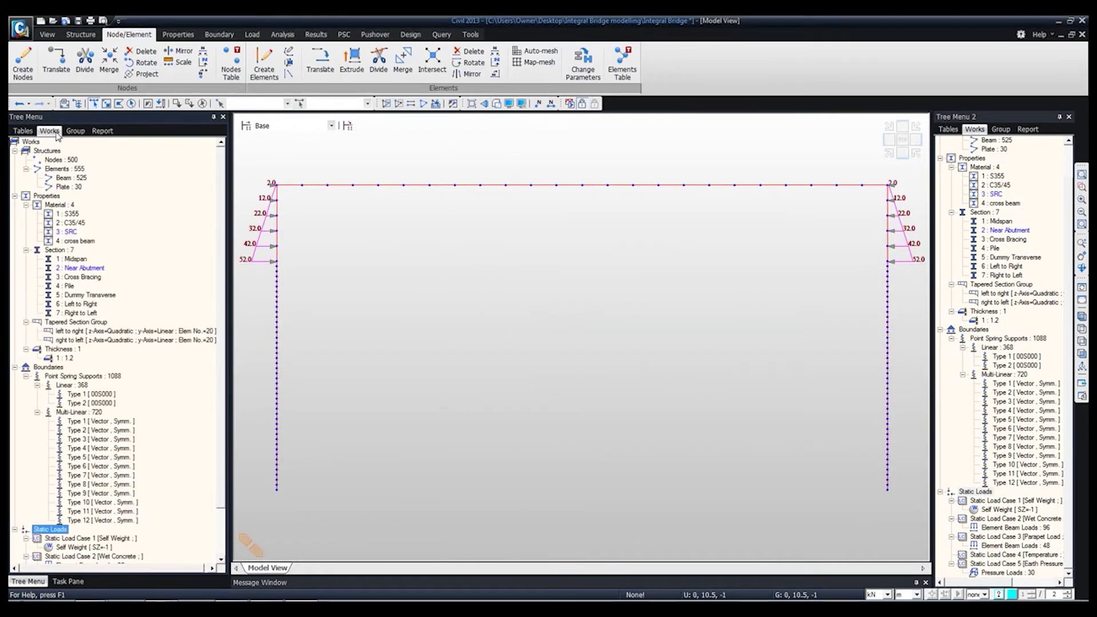
click(1070, 117)
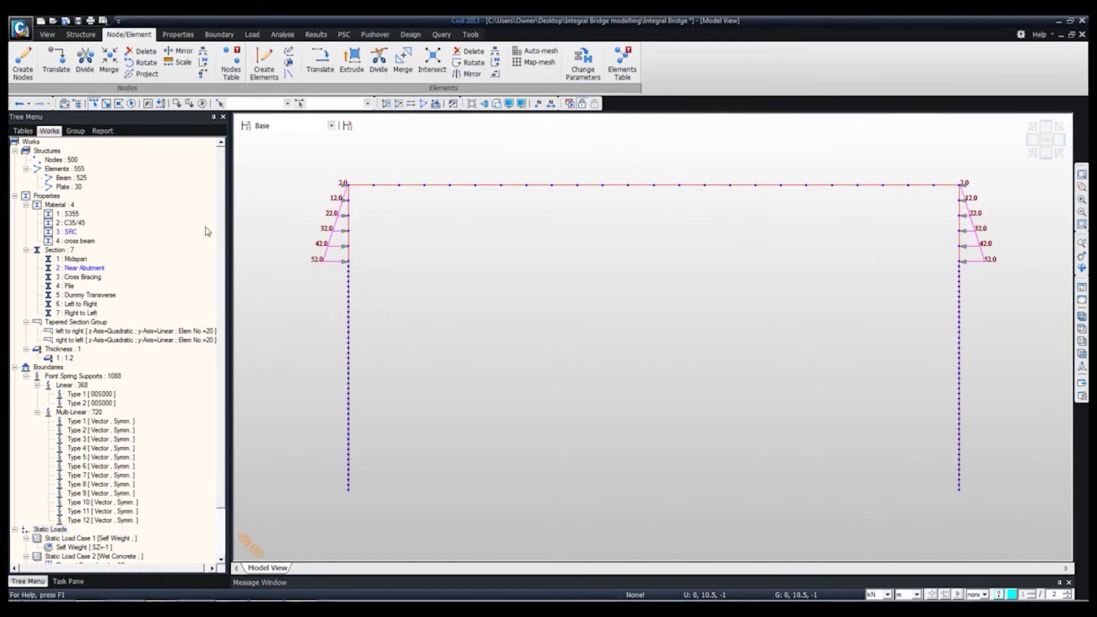
Step: Select the Main Girders structure group and set up an Element Temperatures load under the Temperature load case
click(76, 131)
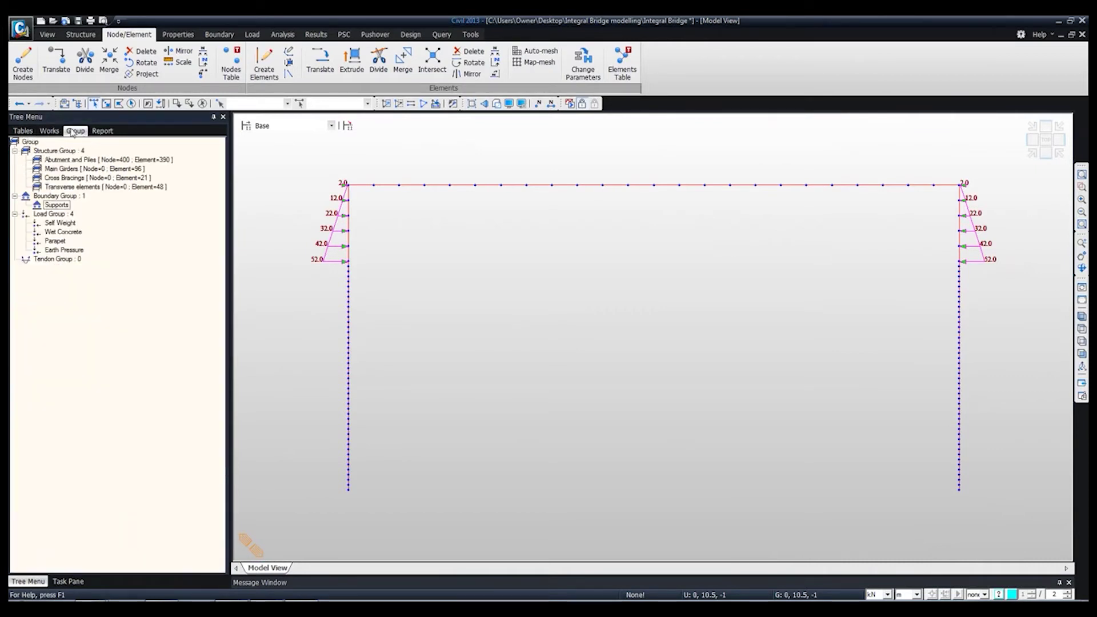
double_click(80, 169)
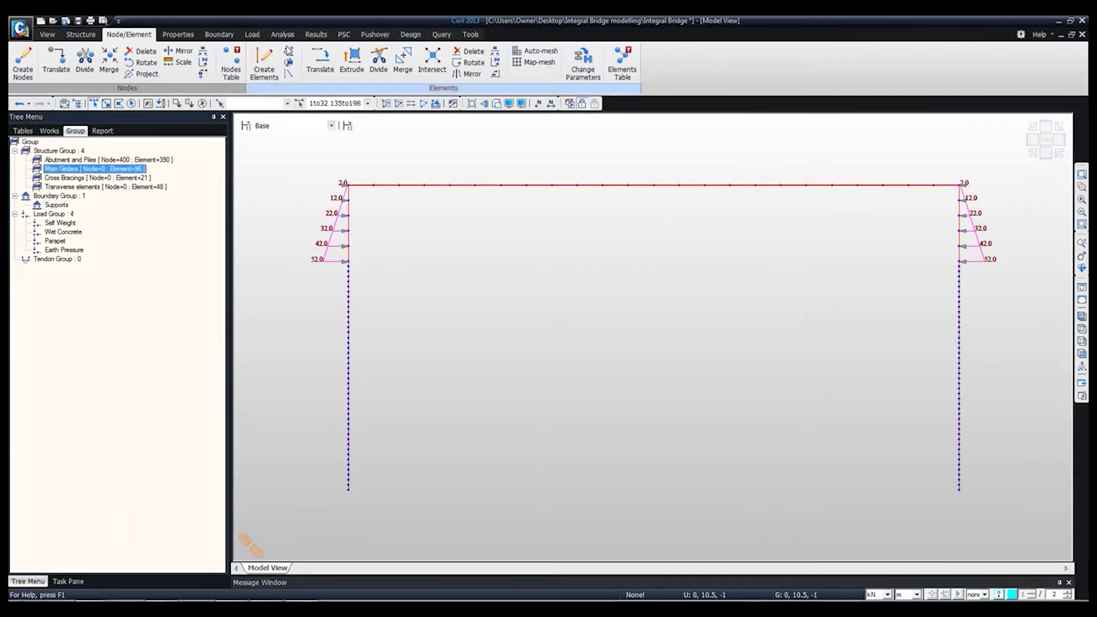
click(252, 35)
click(48, 63)
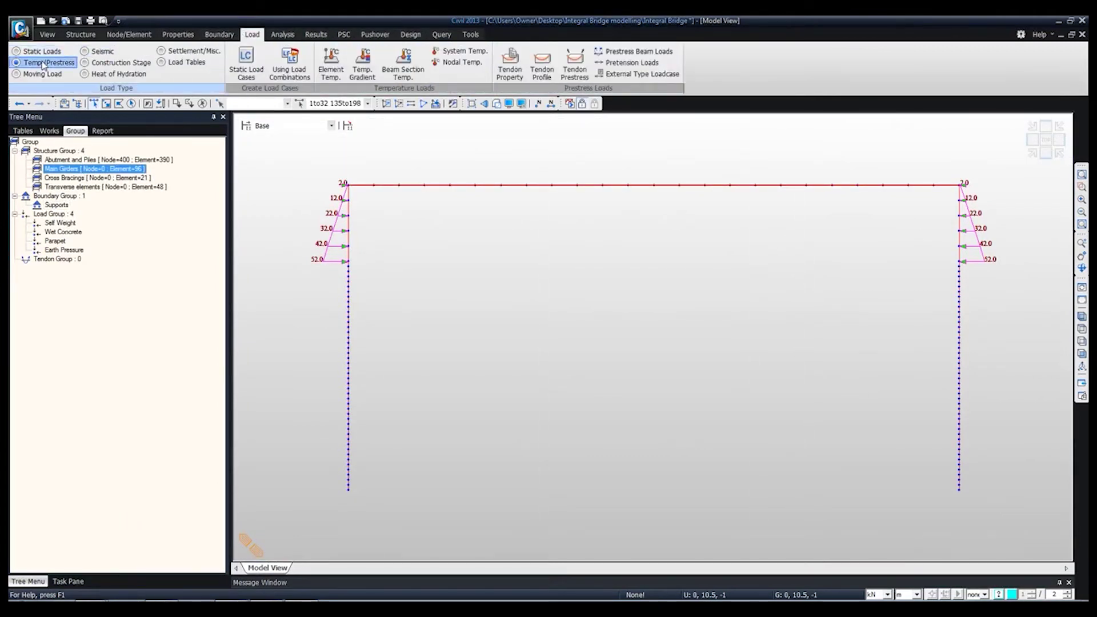
click(336, 74)
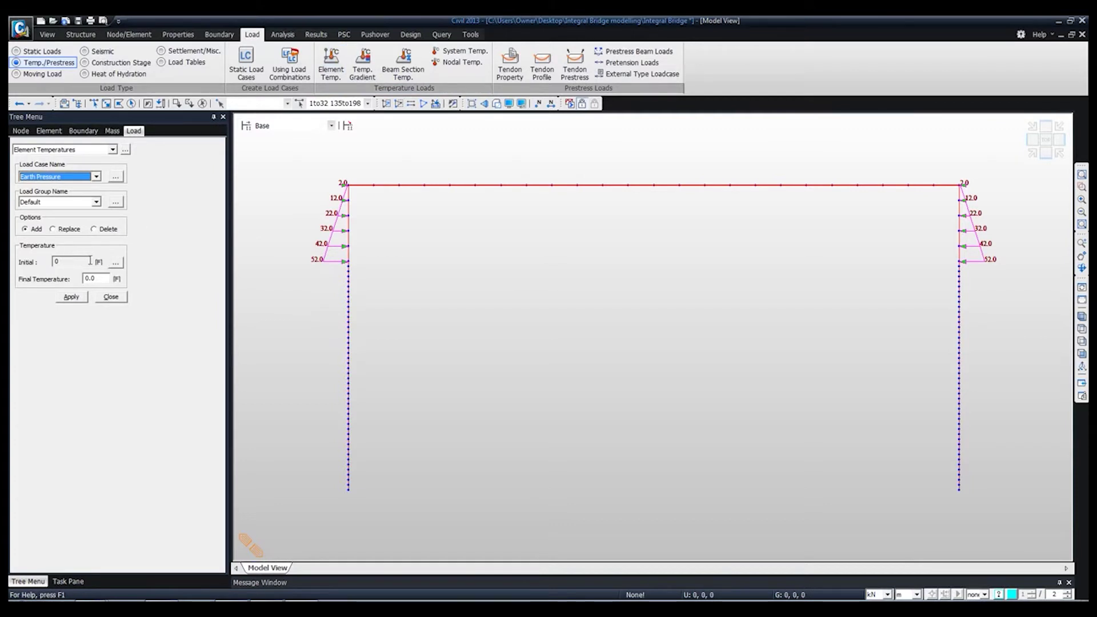
click(66, 179)
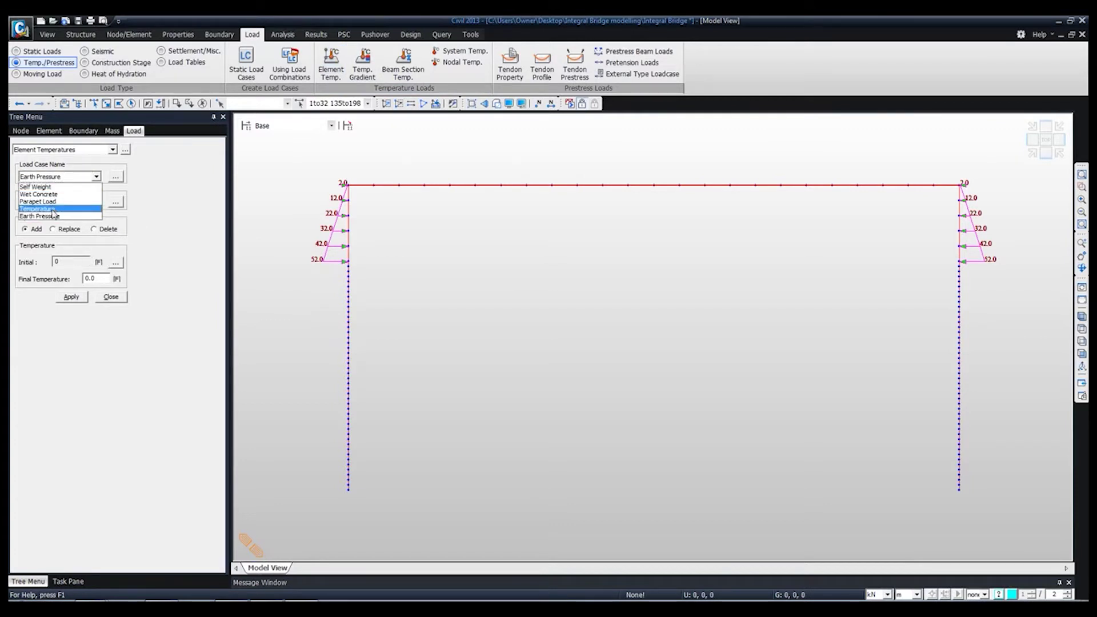
click(56, 210)
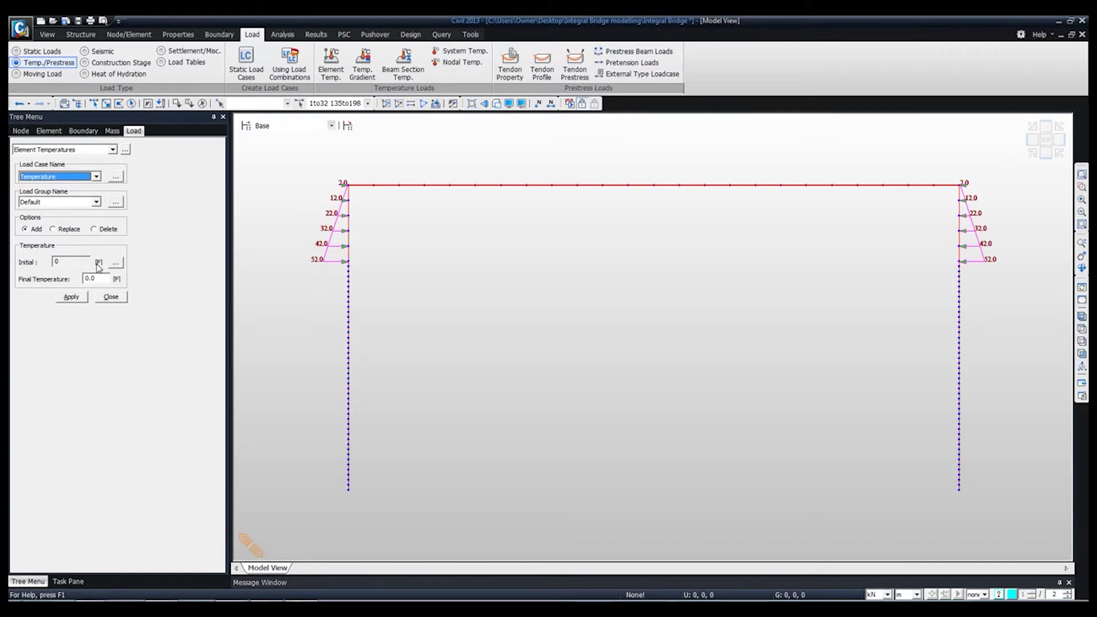
Step: Set the temperature unit of the unit system to Celsius
click(471, 36)
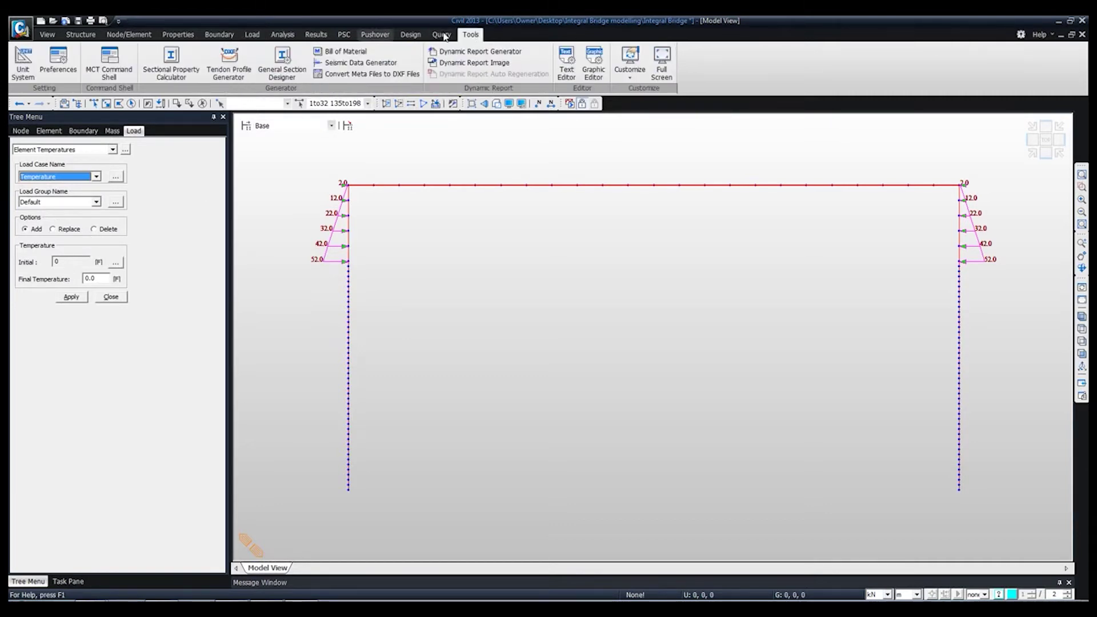
click(23, 63)
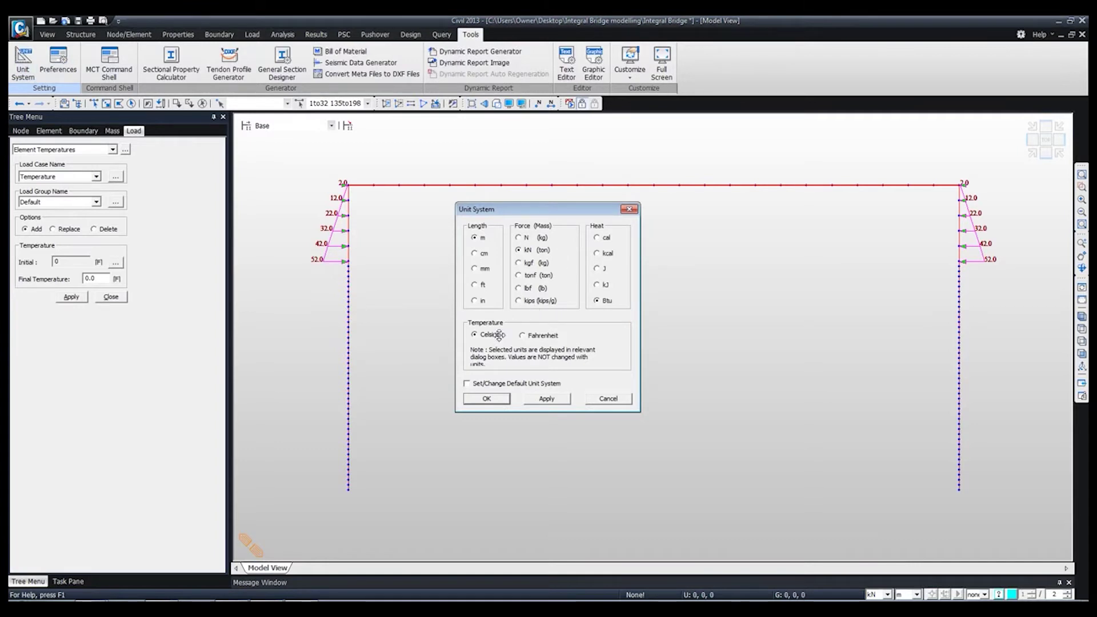
click(505, 402)
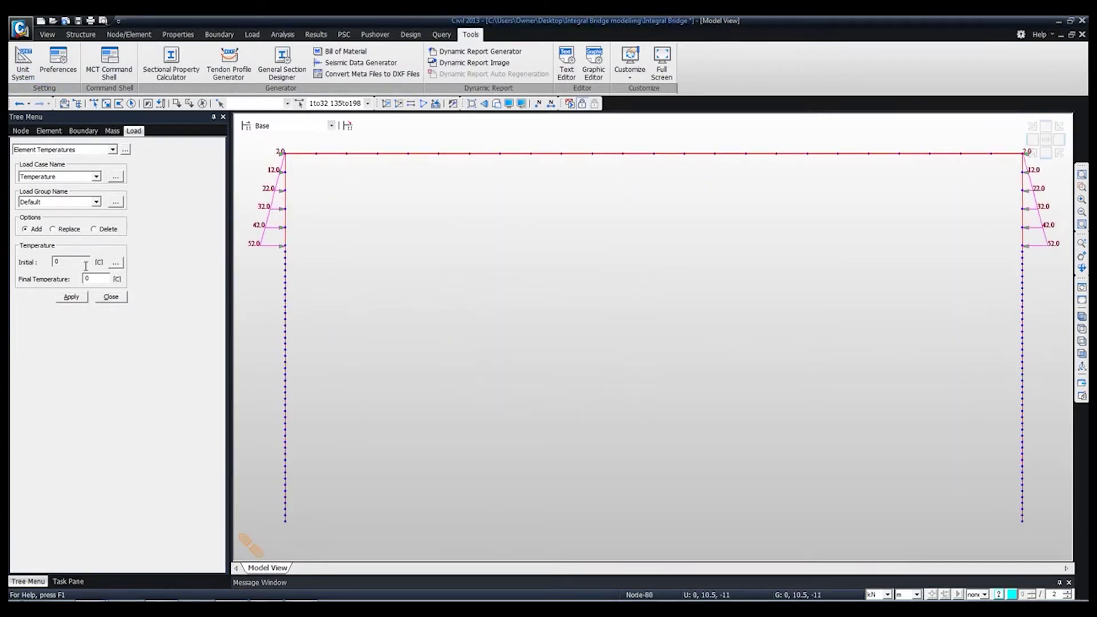
Step: Set the structure's initial temperature to 15 °C
double_click(106, 278)
click(117, 263)
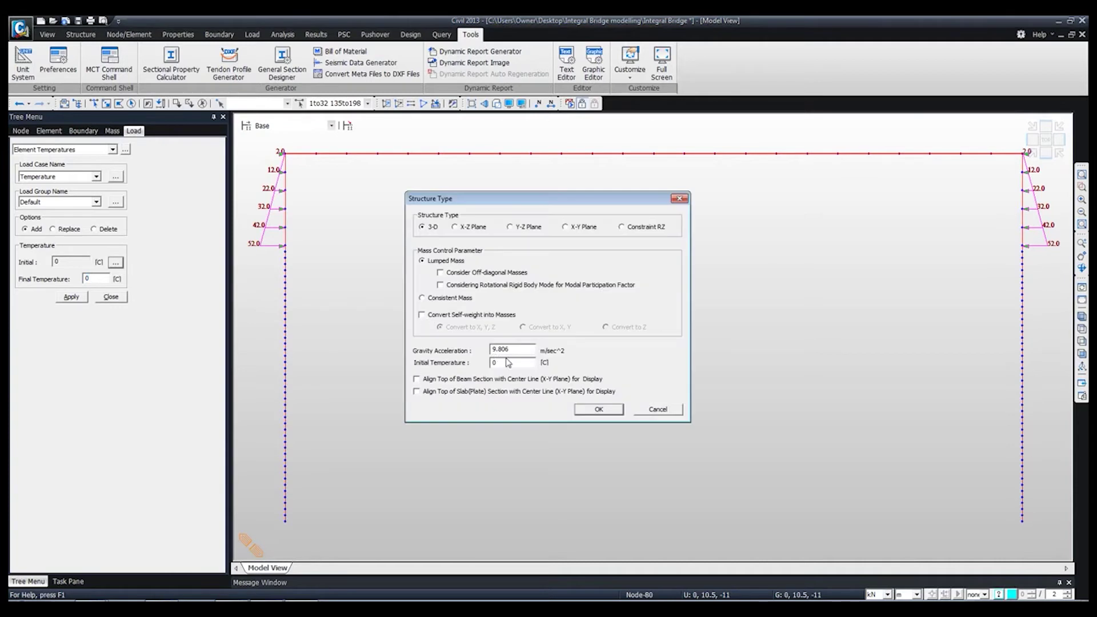
drag(503, 364, 478, 363)
text(15)
click(582, 410)
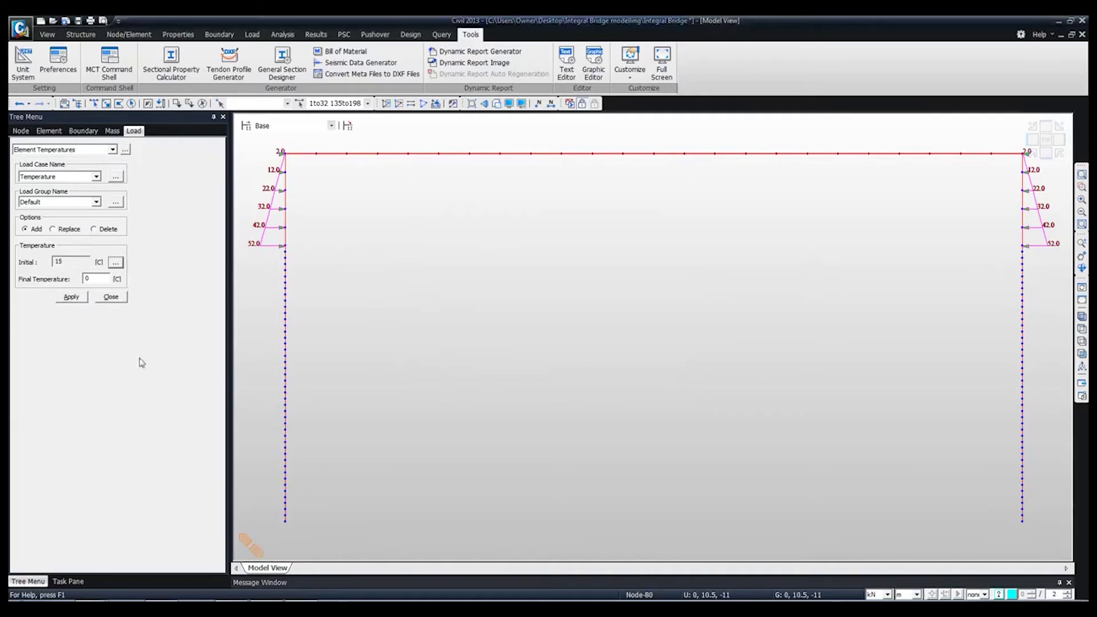
Step: Add an element temperature load with a final temperature of 30 °C to the main girders and show the model in isometric view
drag(98, 279, 30, 277)
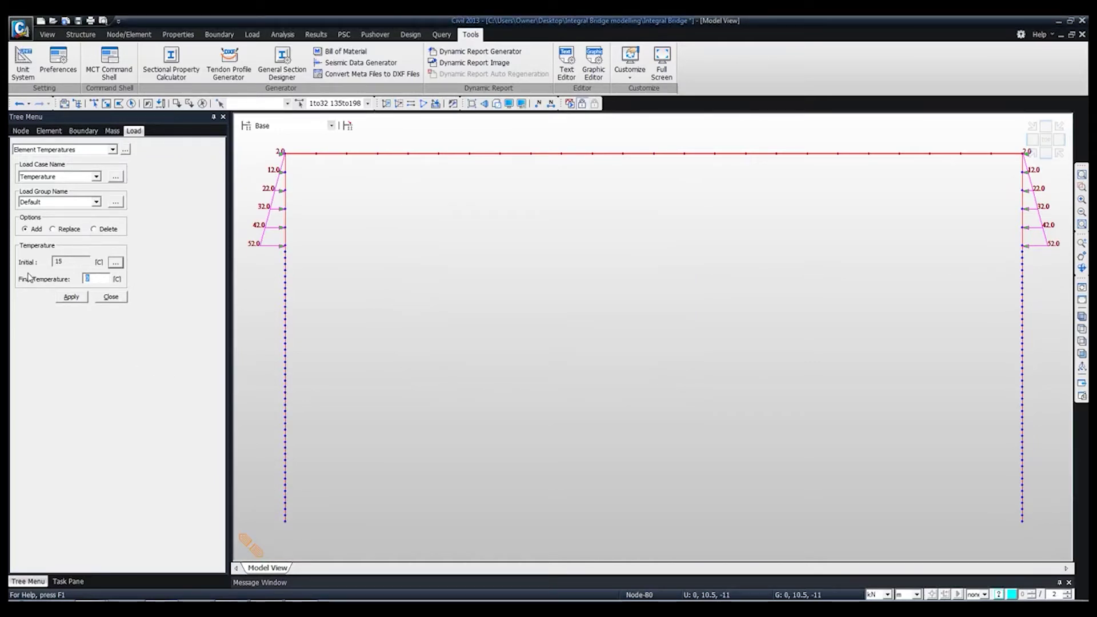
text(30)
click(69, 298)
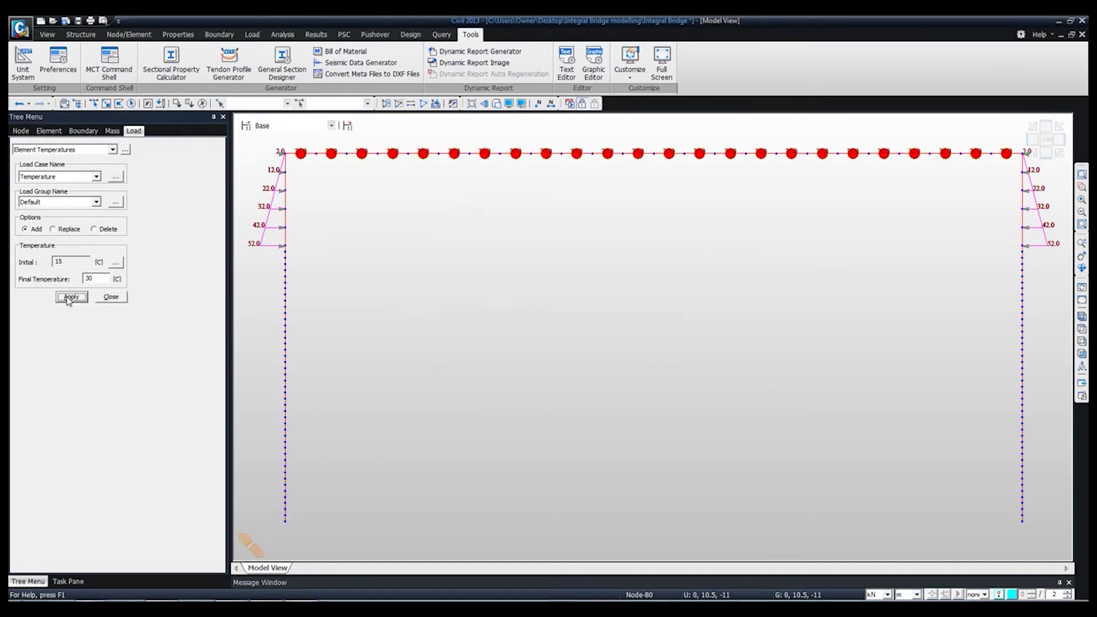
click(112, 297)
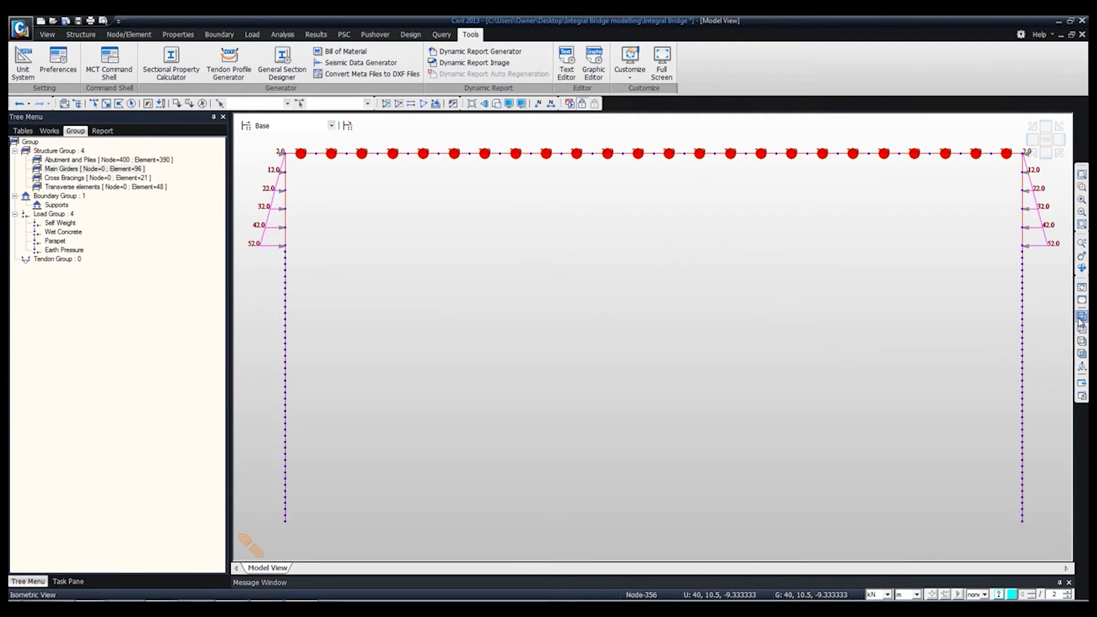
click(1080, 319)
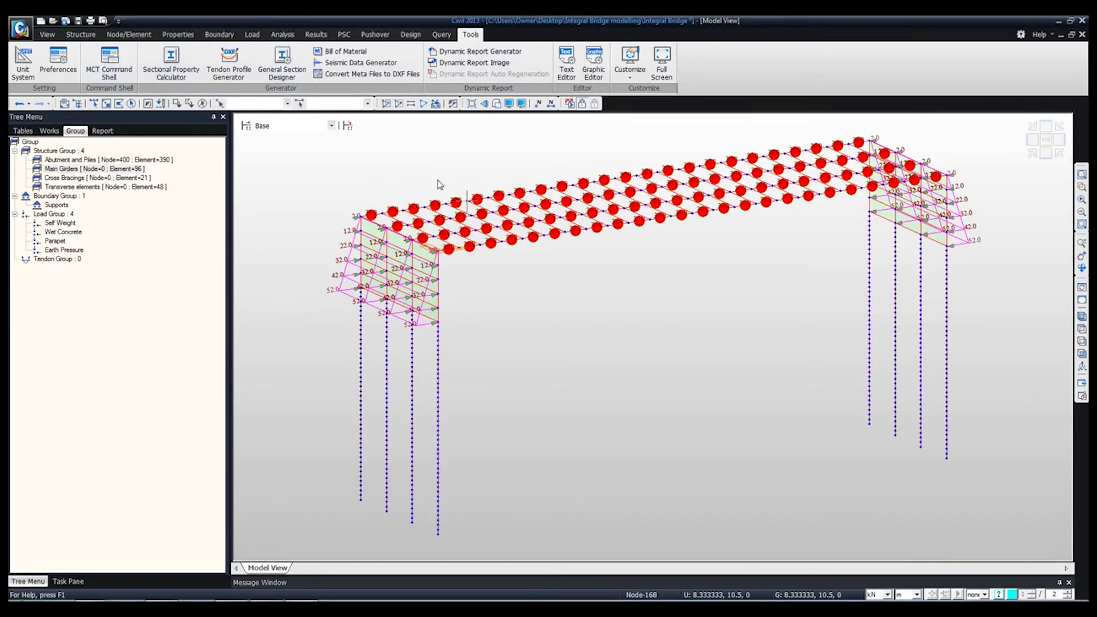
Step: Add a construction stage named Stage 1 with a duration of 15 days
click(53, 130)
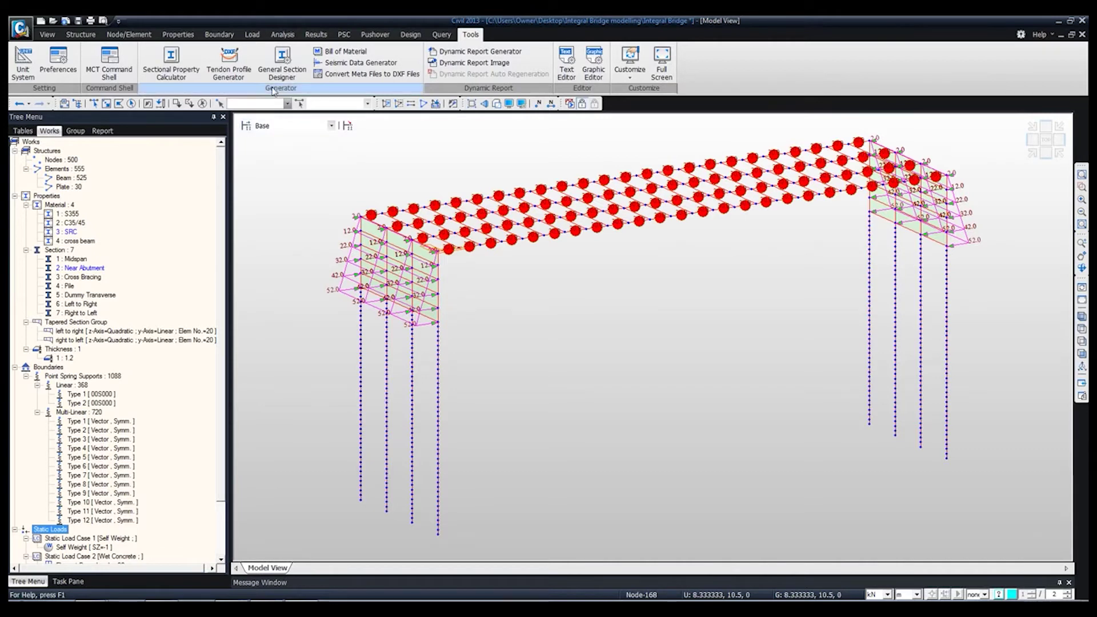
click(252, 34)
click(90, 64)
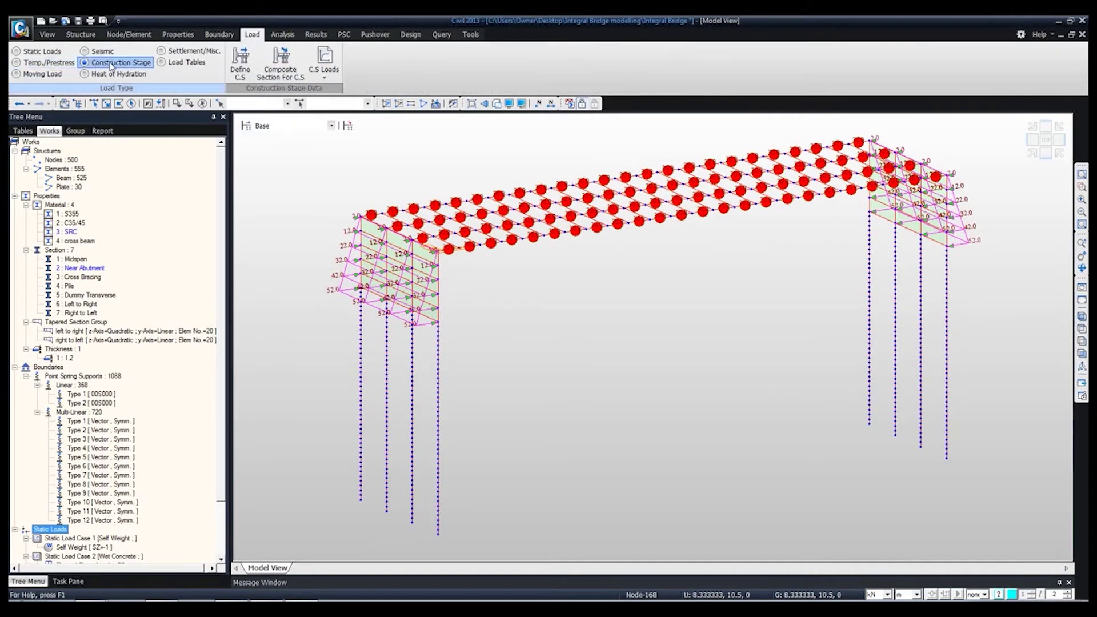
click(240, 60)
click(633, 262)
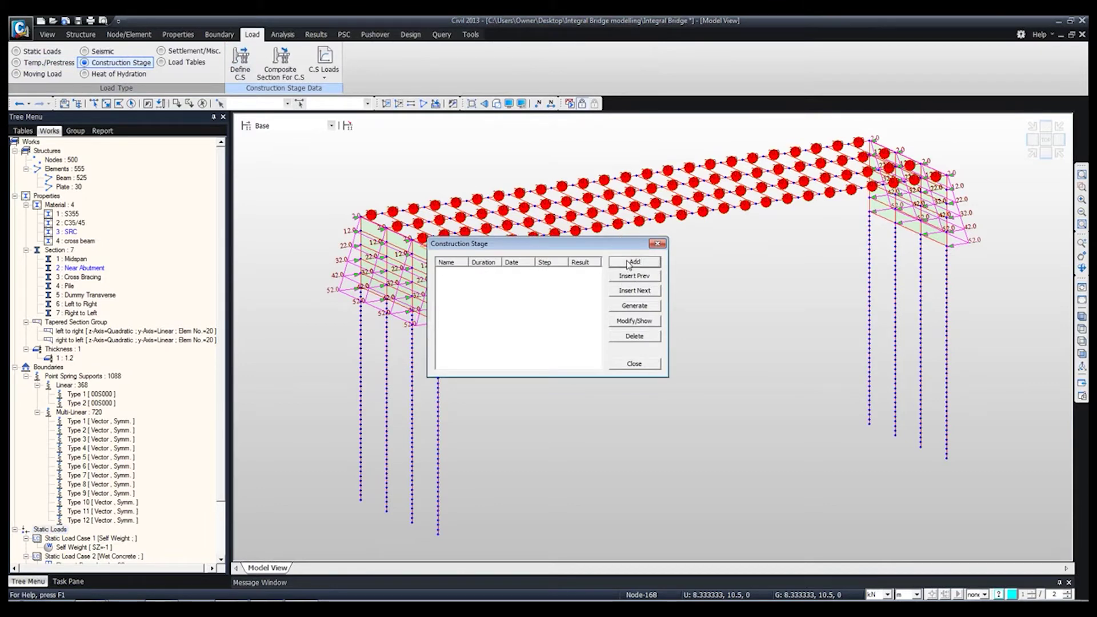
drag(473, 151, 691, 191)
text(Stage 1)
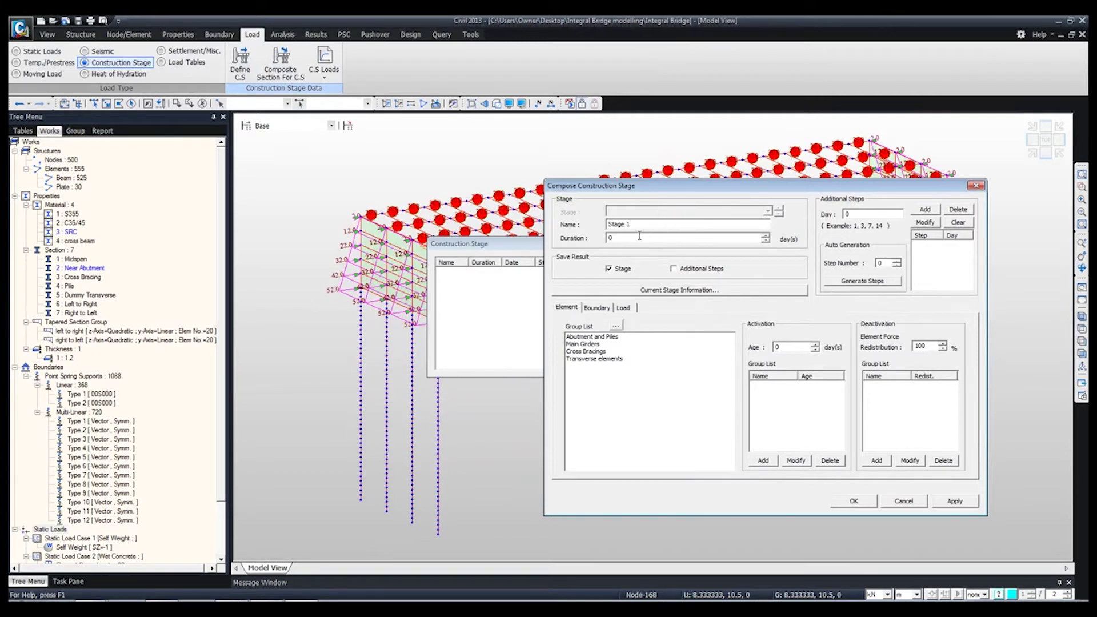
drag(619, 241, 600, 237)
text(15)
Step: Activate the Abutment and Piles element group and the Supports boundary group in Stage 1, with the support position set to Deformed
click(610, 340)
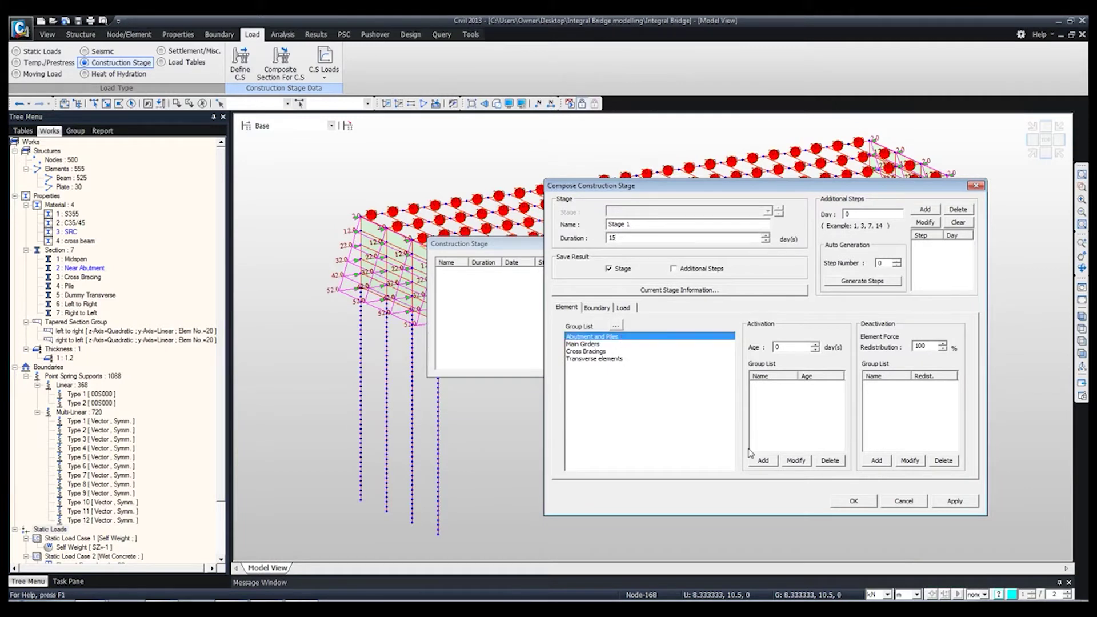
click(764, 461)
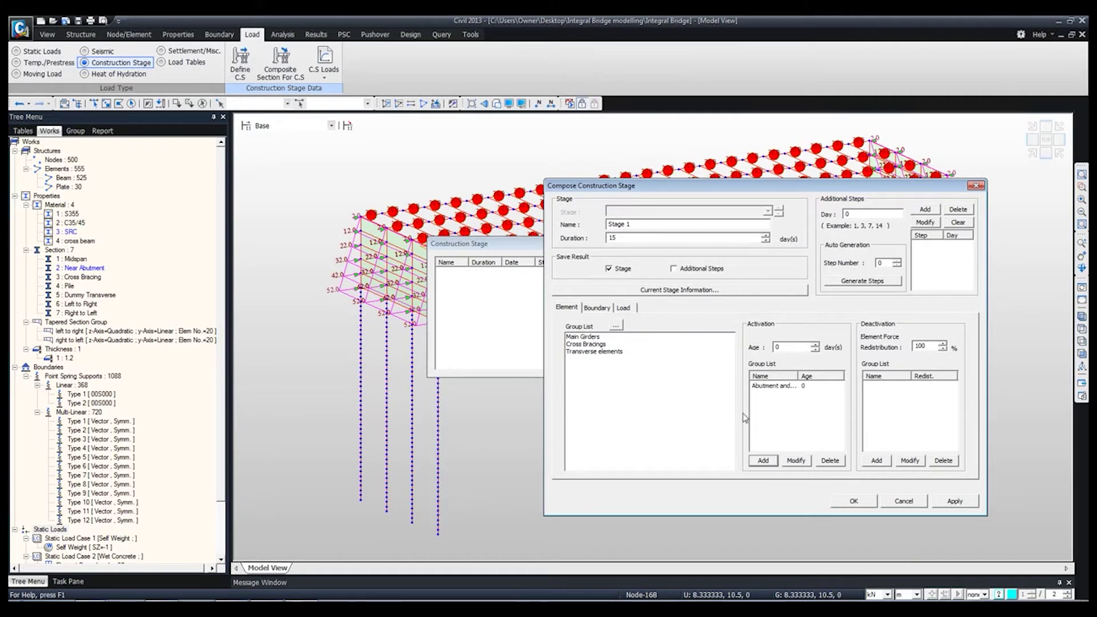
click(601, 308)
click(589, 337)
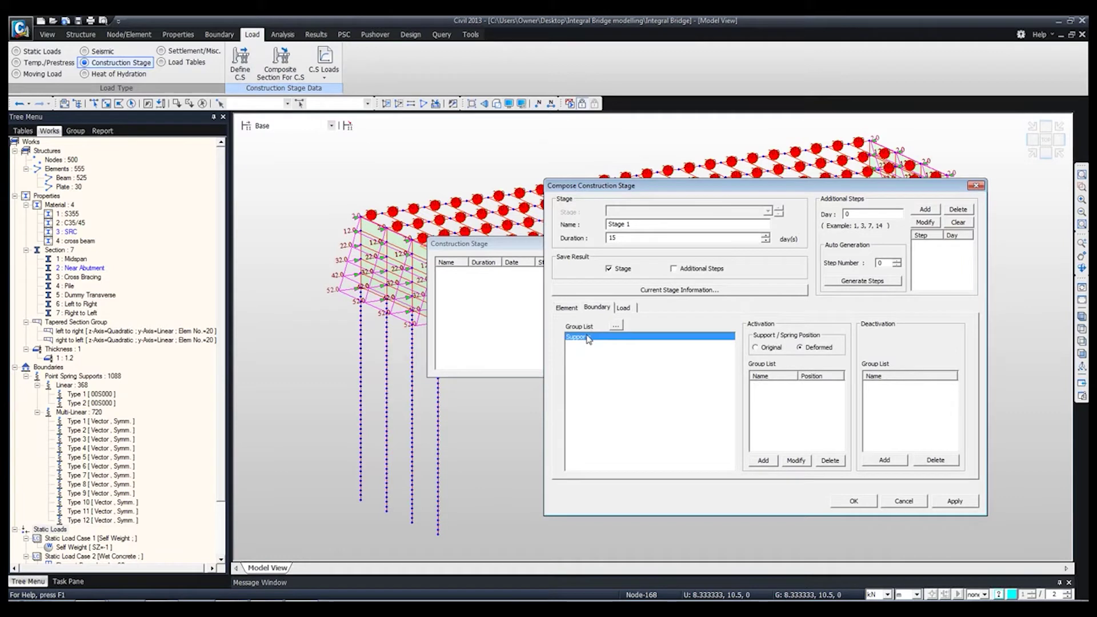
click(763, 460)
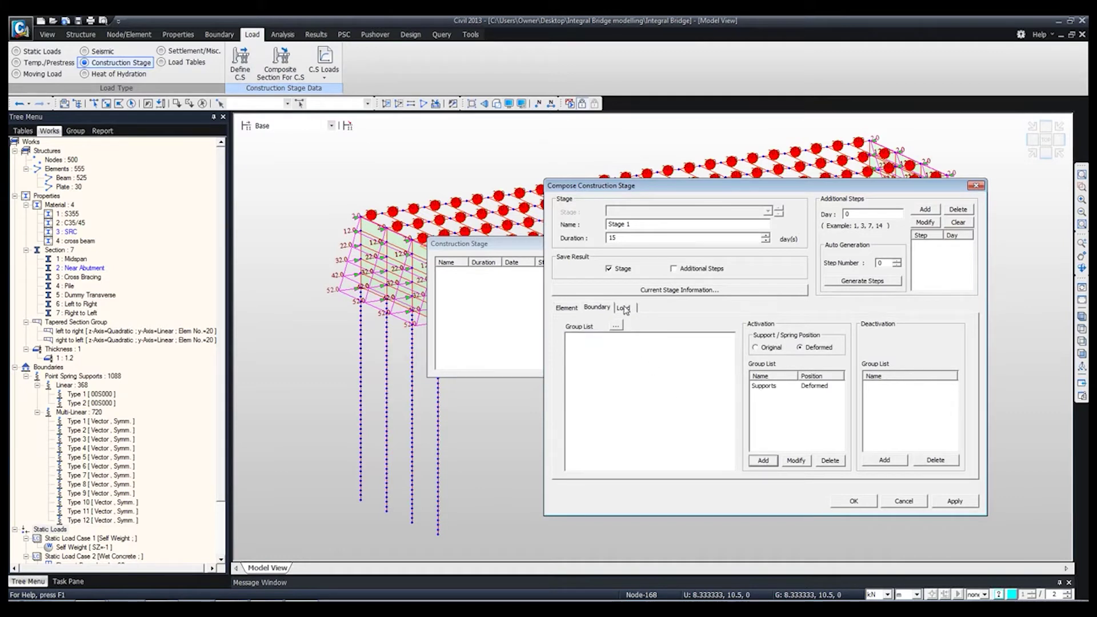
Step: Activate the Self Weight and Earth Pressure load groups on the first day of Stage 1 and apply the stage
click(624, 309)
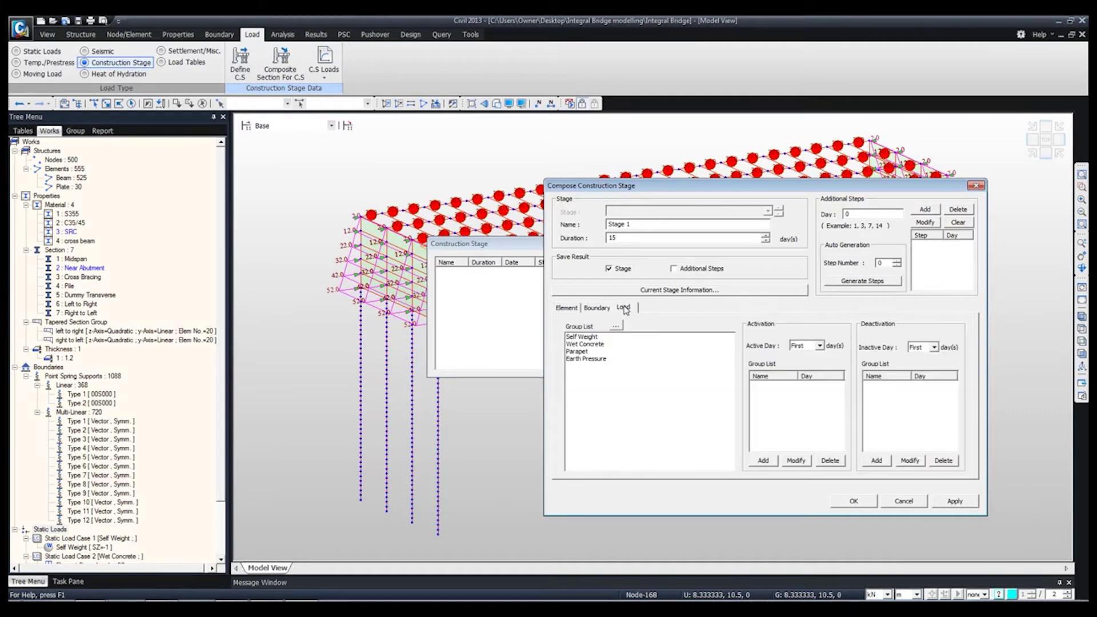
click(597, 339)
click(764, 460)
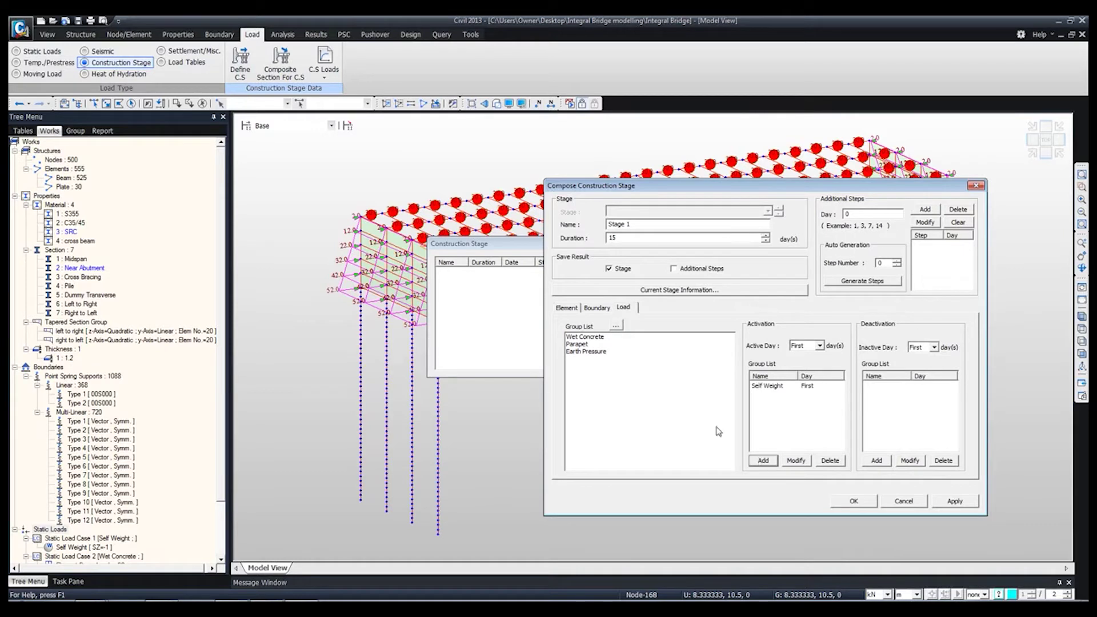
click(591, 352)
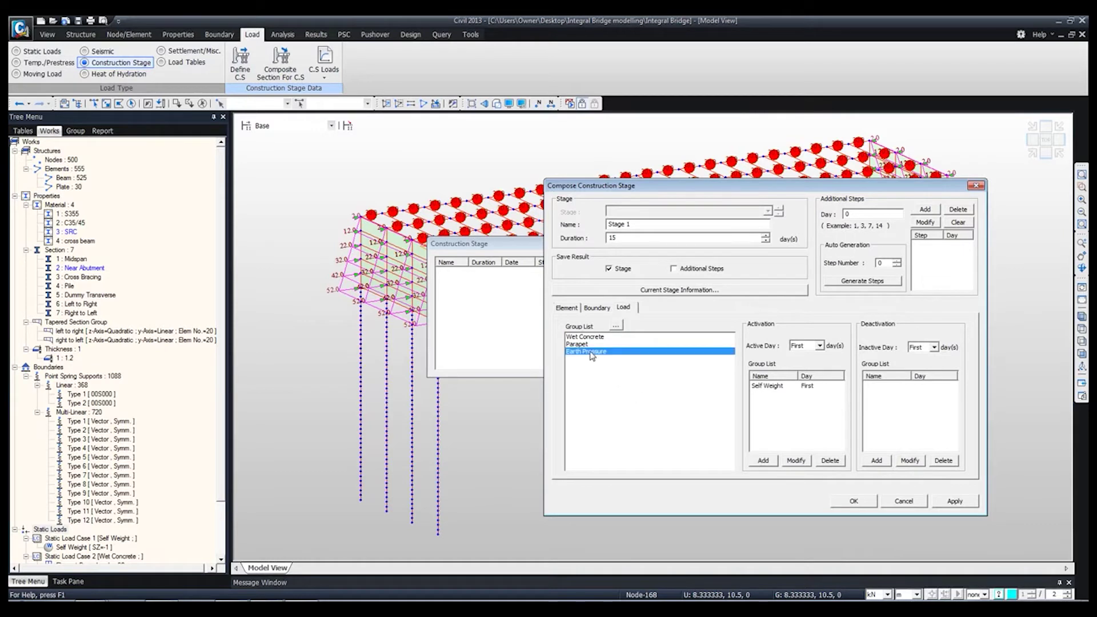
click(766, 461)
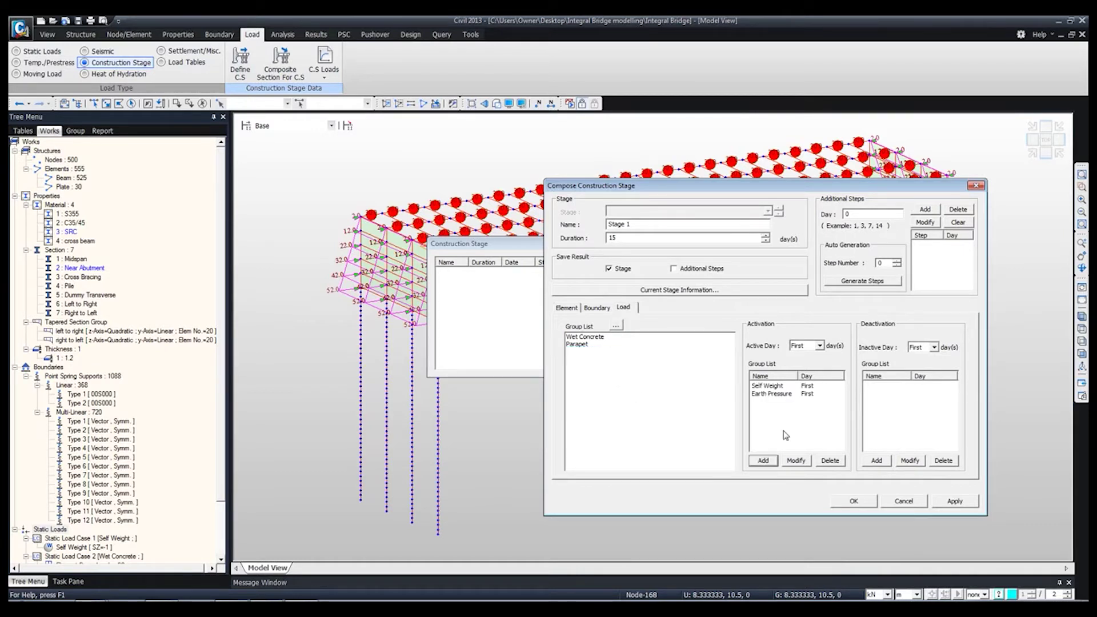
click(955, 502)
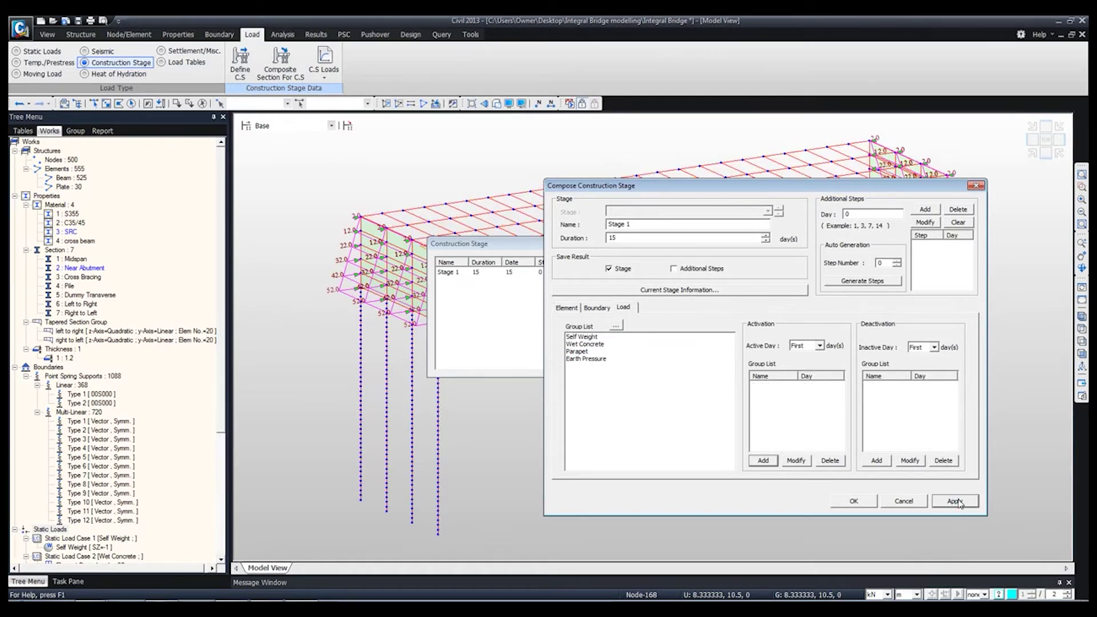
click(627, 224)
key(BackSpace)
click(901, 502)
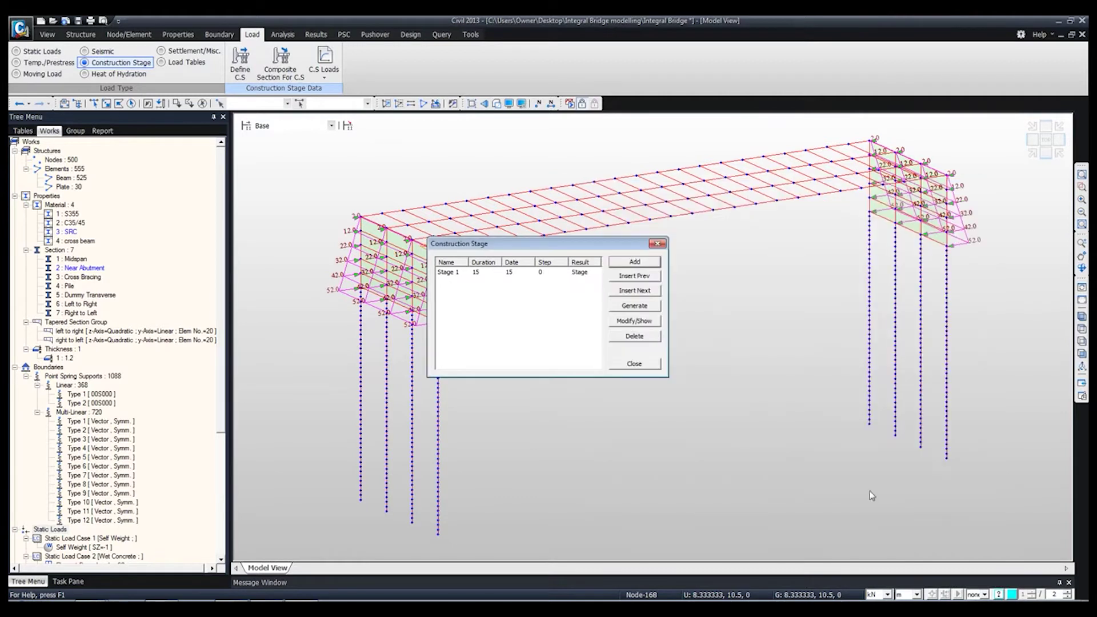
Step: Add a second construction stage named Stage 2 with a duration of 15 days
click(628, 262)
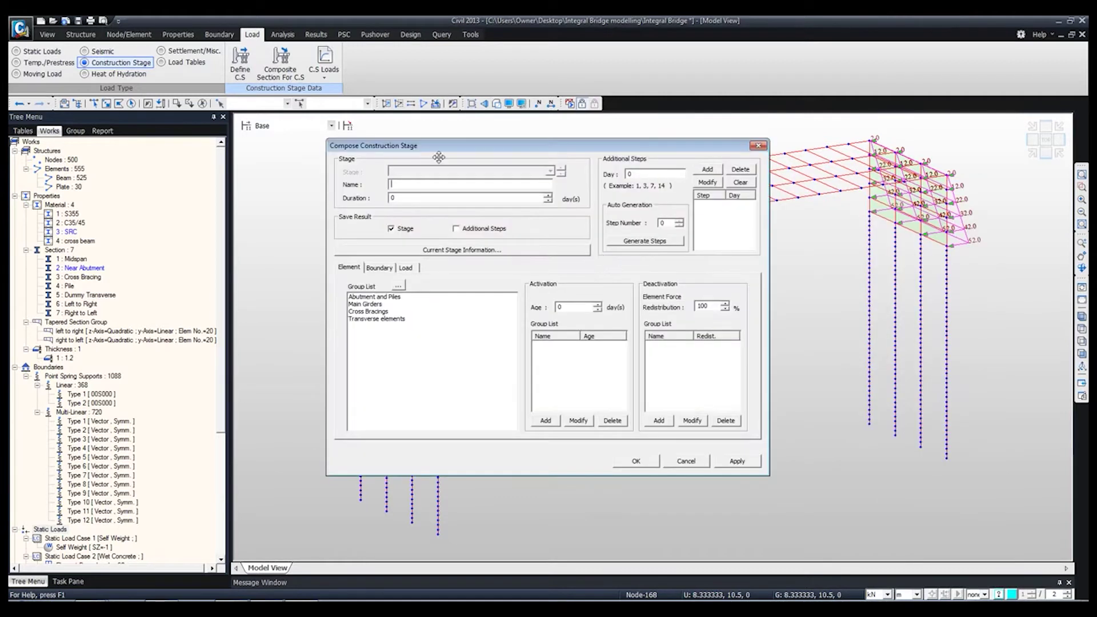
text(Stage 2)
key(Tab)
text(15)
Step: Activate the Main Girders and Cross Bracings element groups in Stage 2 with an age of 0 days
click(370, 304)
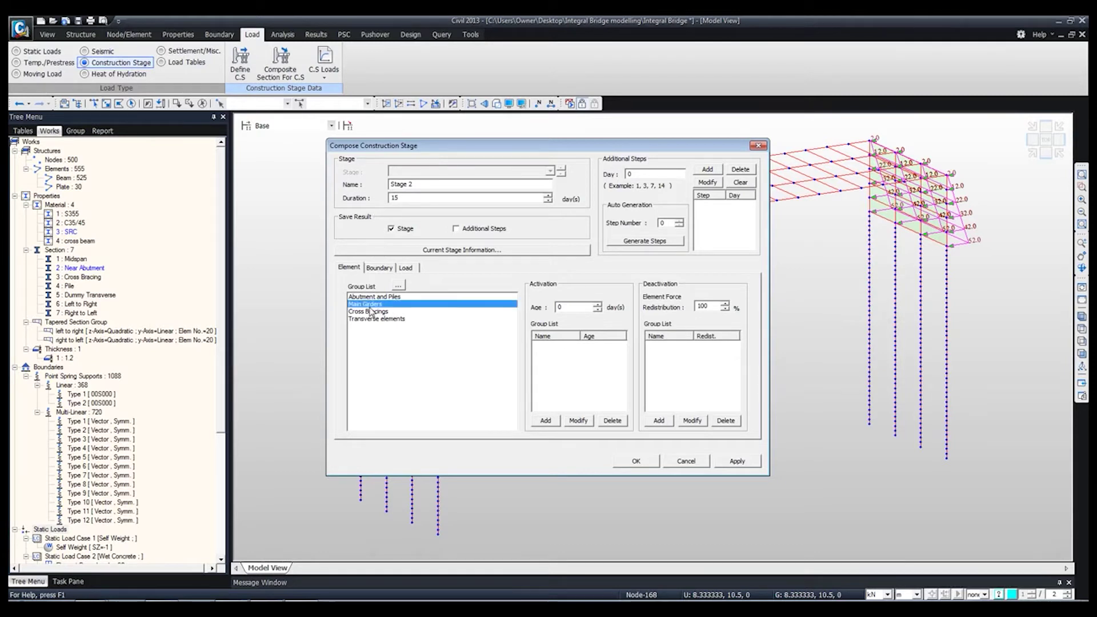
click(546, 421)
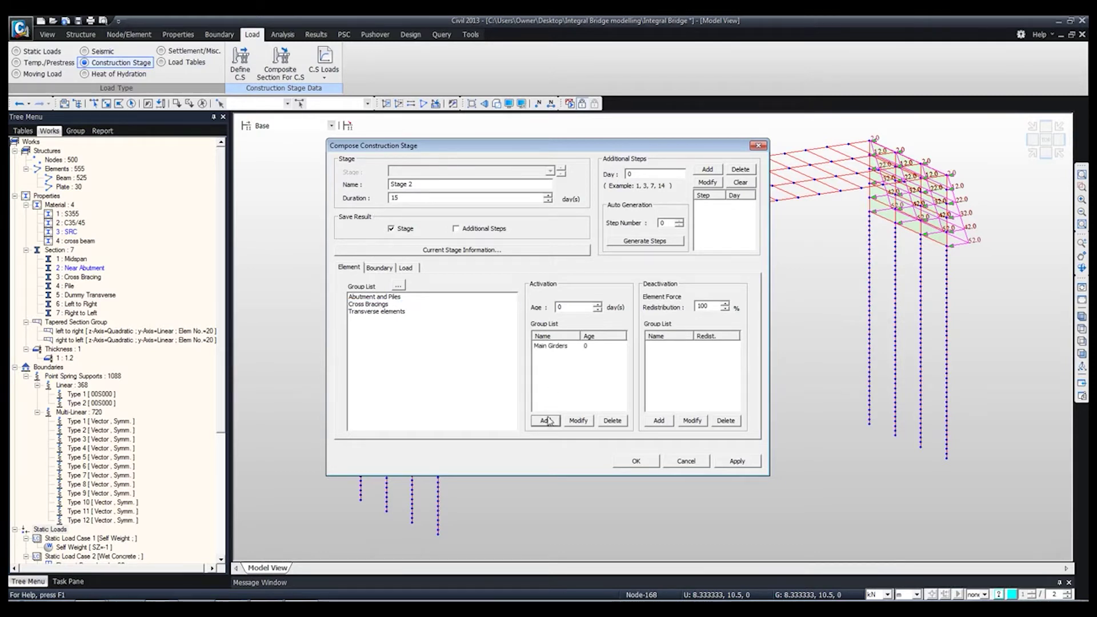
click(373, 304)
click(544, 421)
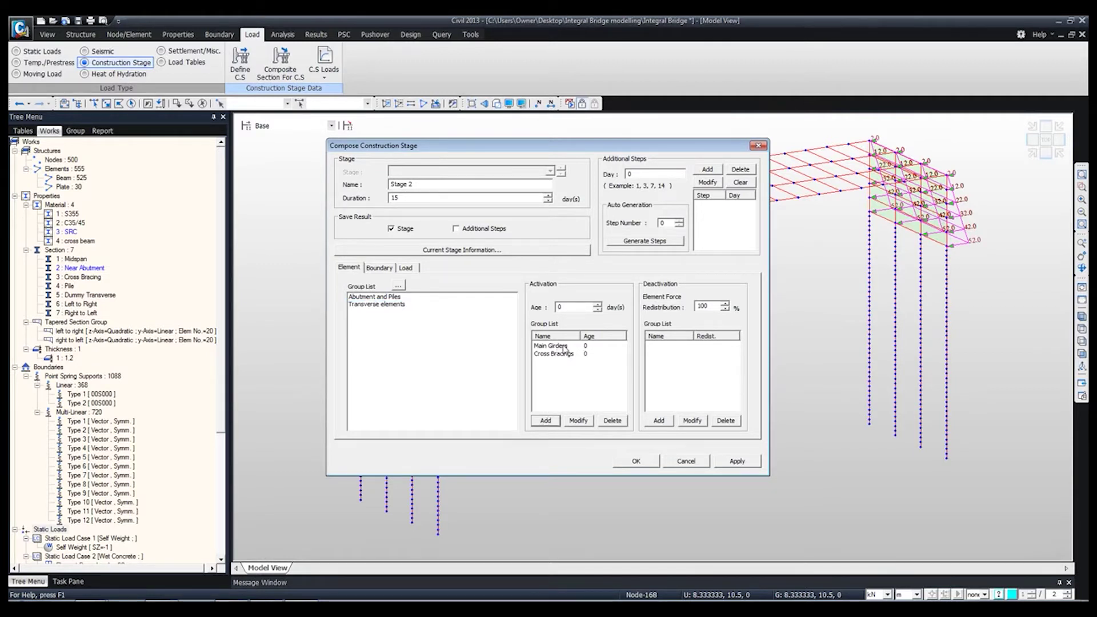
Step: Activate the Wet Concrete load group on the last day of Stage 2, save additional step results, and confirm the stage
click(387, 270)
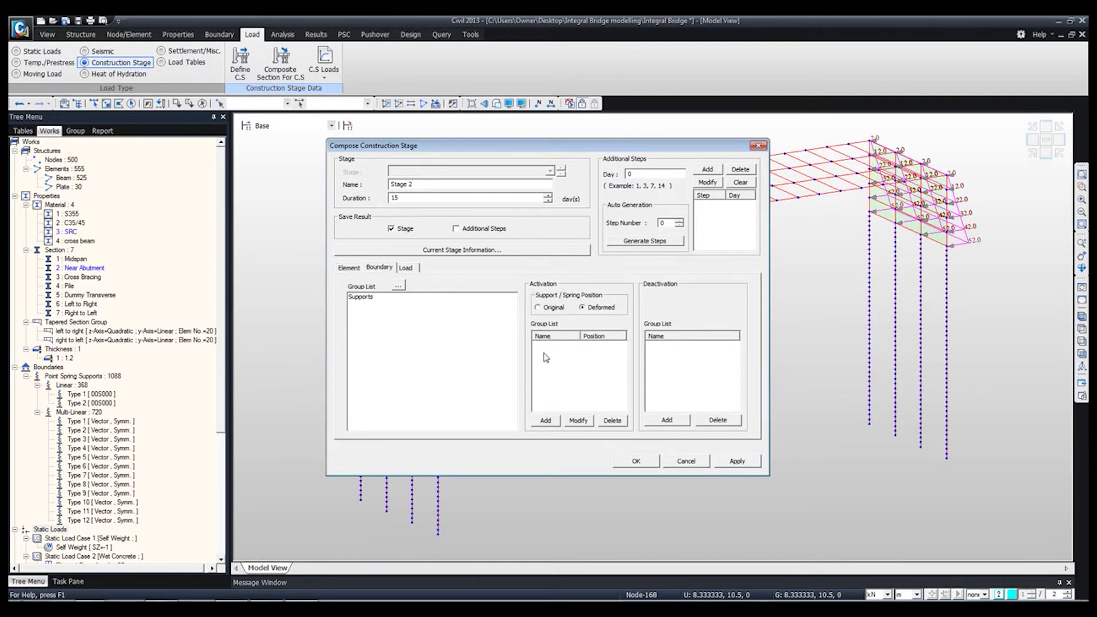
click(413, 270)
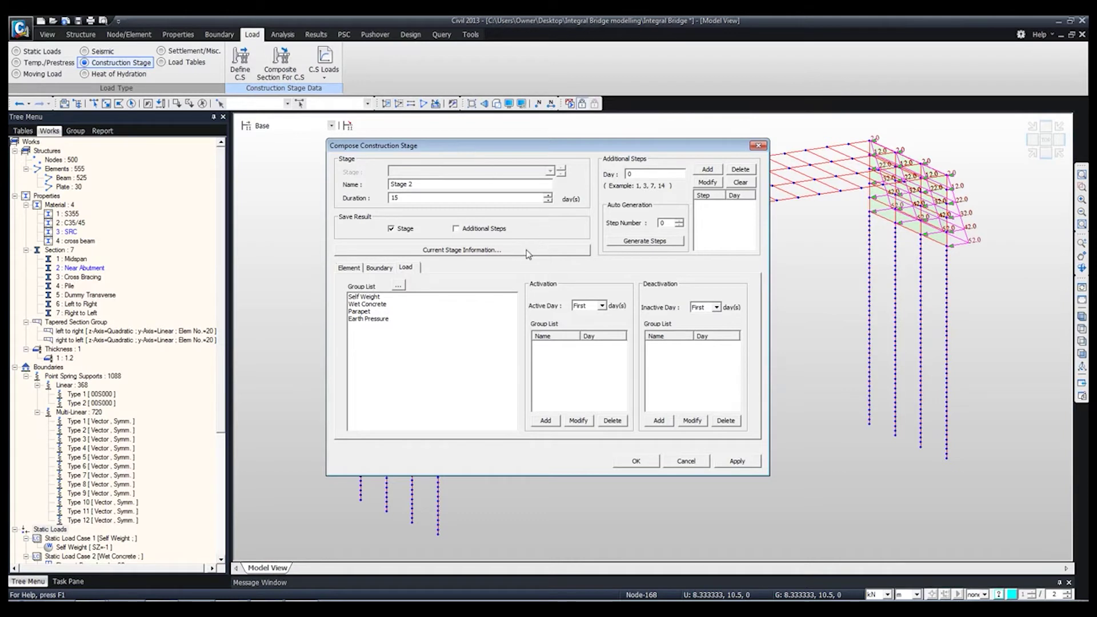
click(589, 302)
click(586, 320)
click(406, 304)
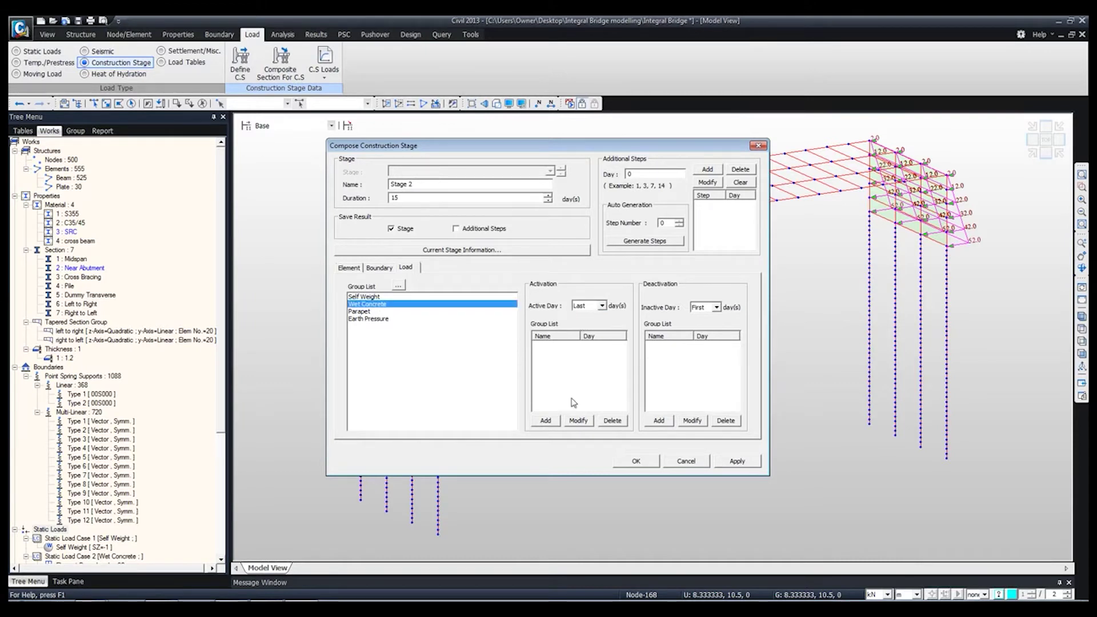
click(546, 421)
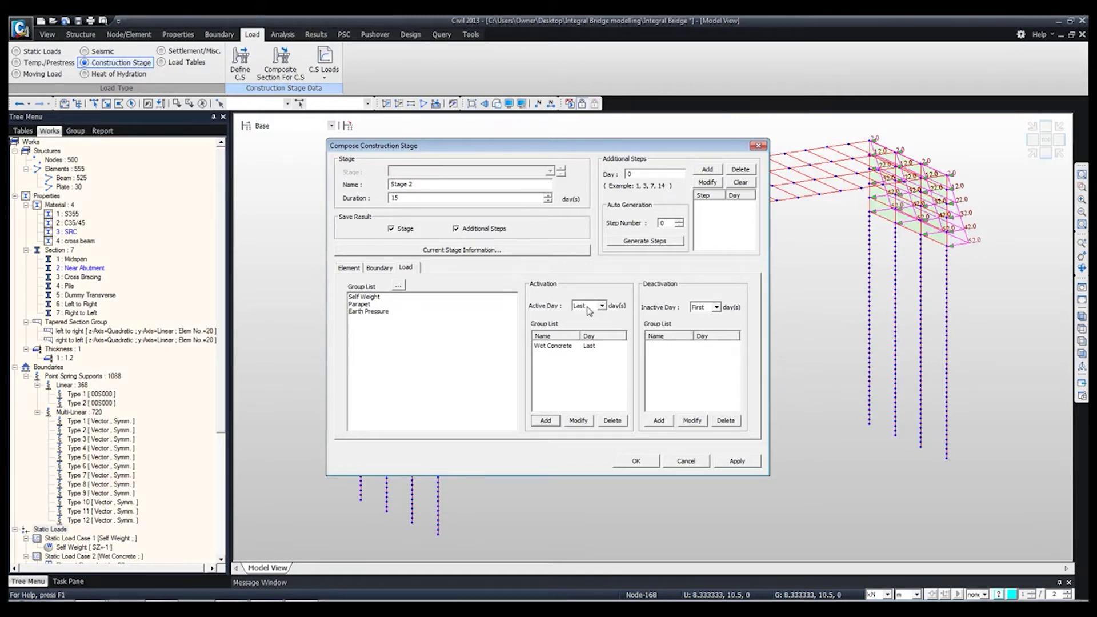
click(589, 311)
click(591, 322)
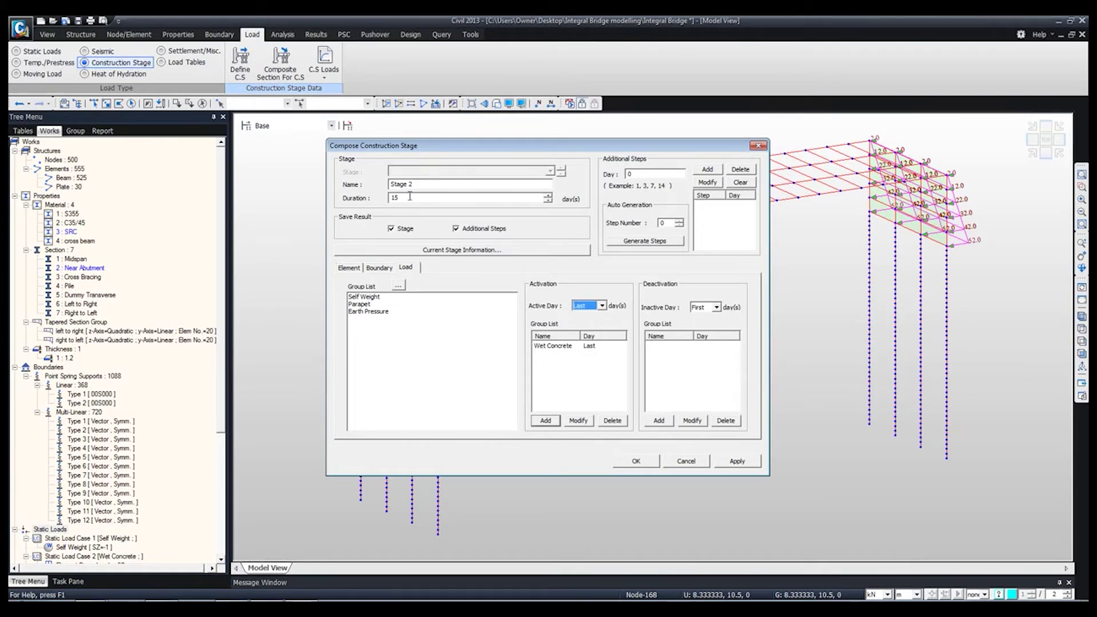
click(657, 463)
click(657, 463)
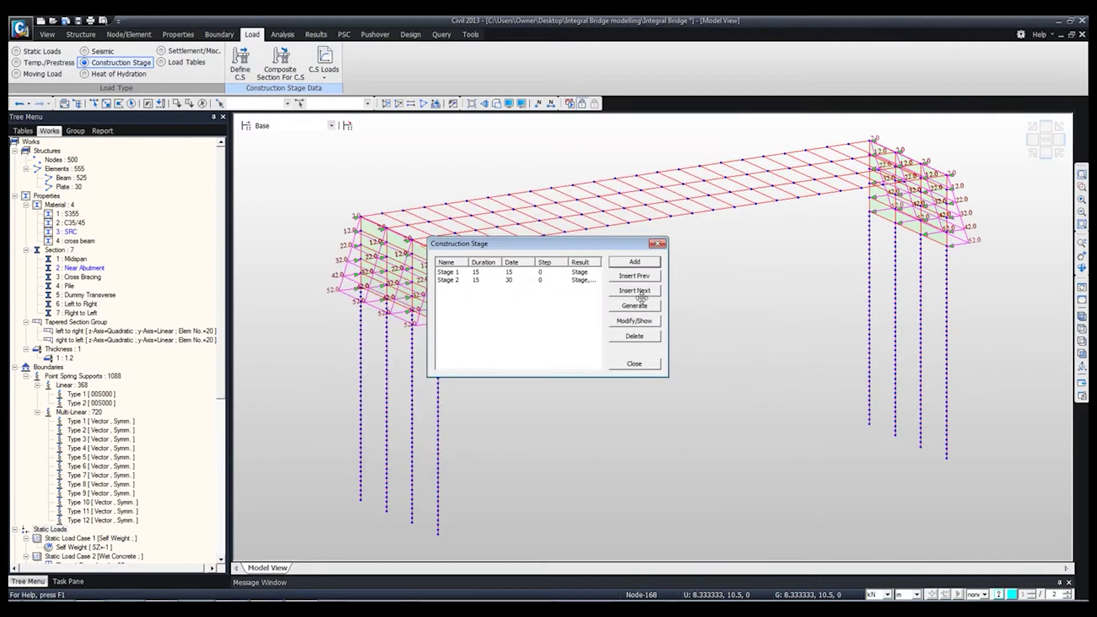
Step: Add a construction stage named Stage 3 lasting 15 days, with the Transverse elements group activated at an age of 0 days
click(635, 262)
text(Stage 3)
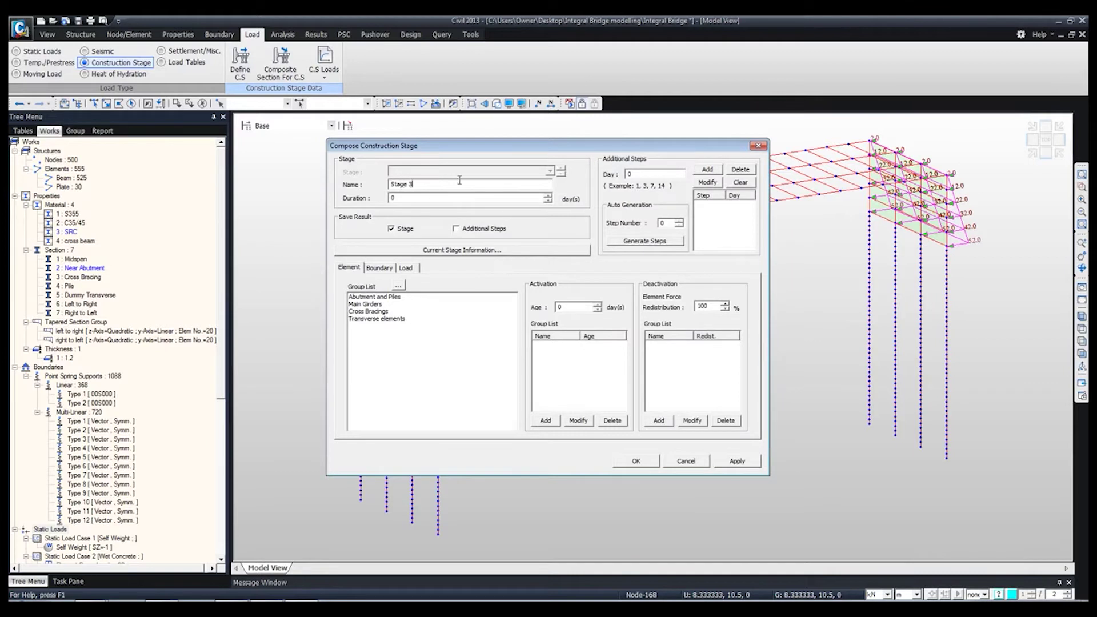
double_click(393, 198)
click(370, 320)
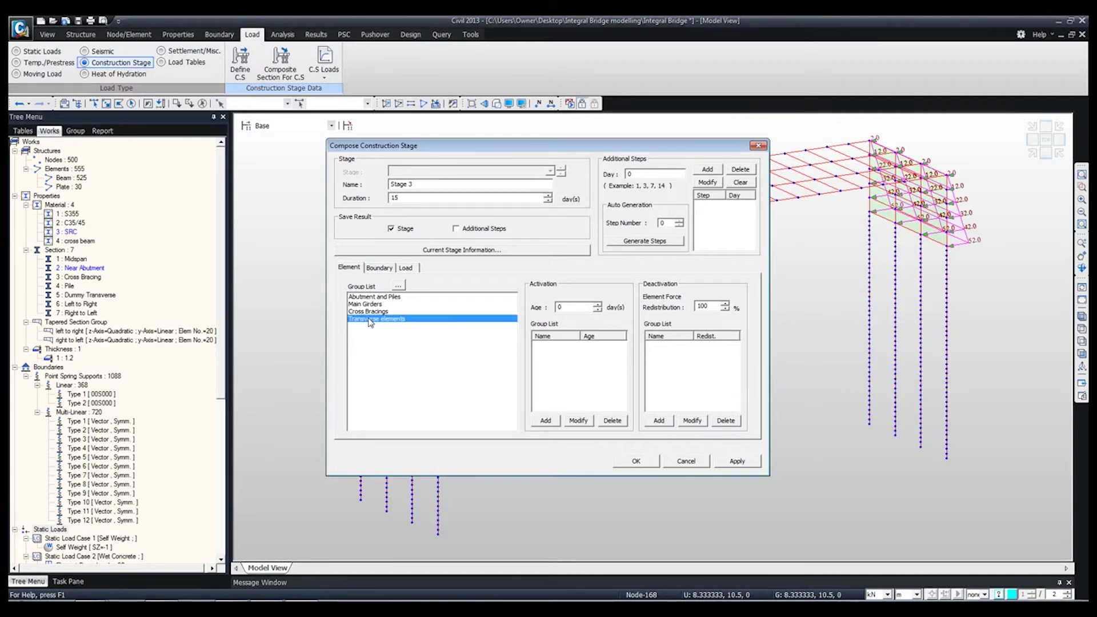
click(544, 421)
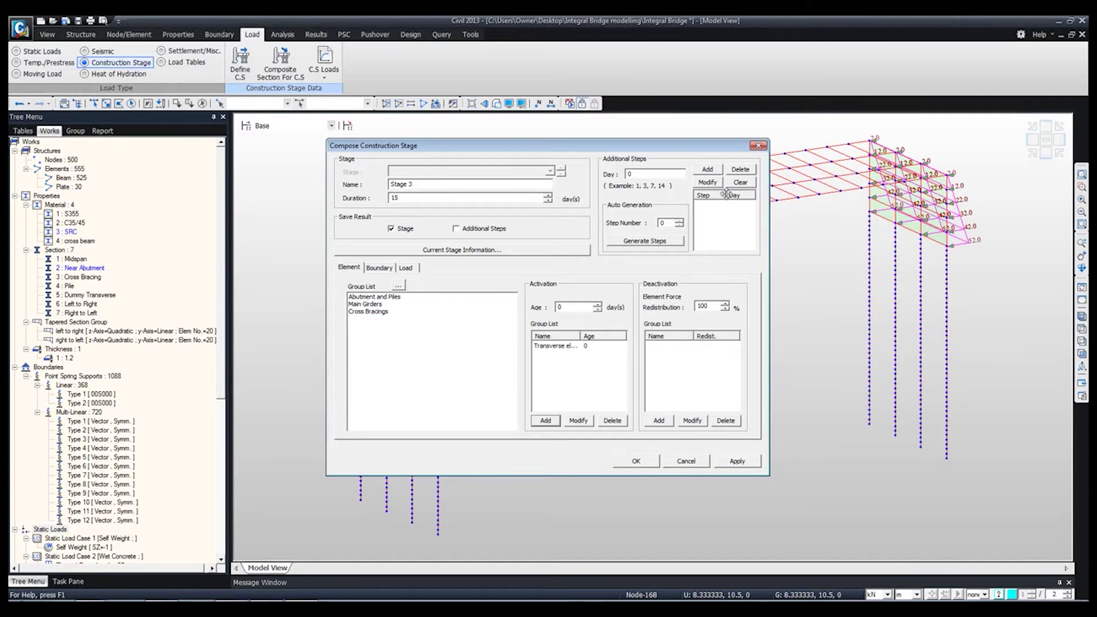
click(406, 269)
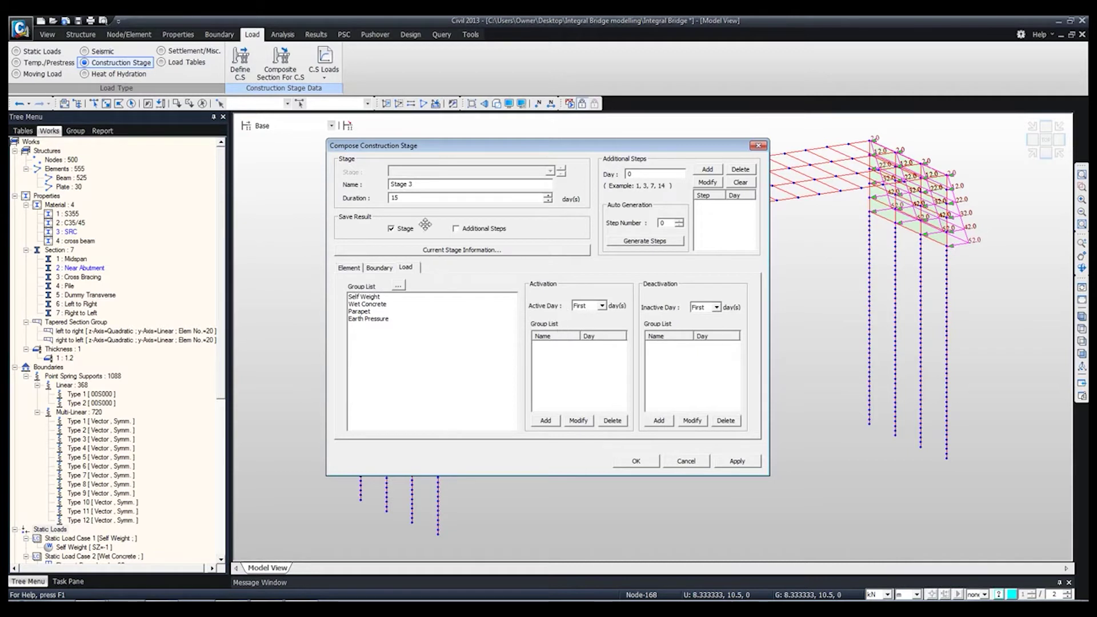
click(637, 463)
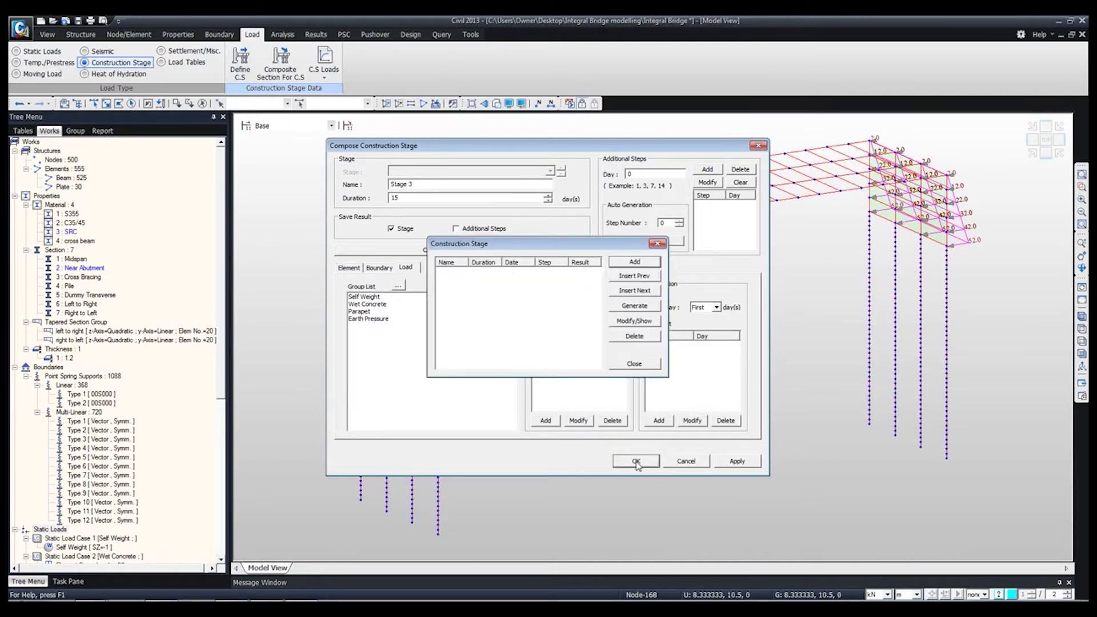
Step: Add a construction stage named Stage 4 lasting 100 days, with the Parapet load group activated on the first day, and finish the stage definition
click(633, 261)
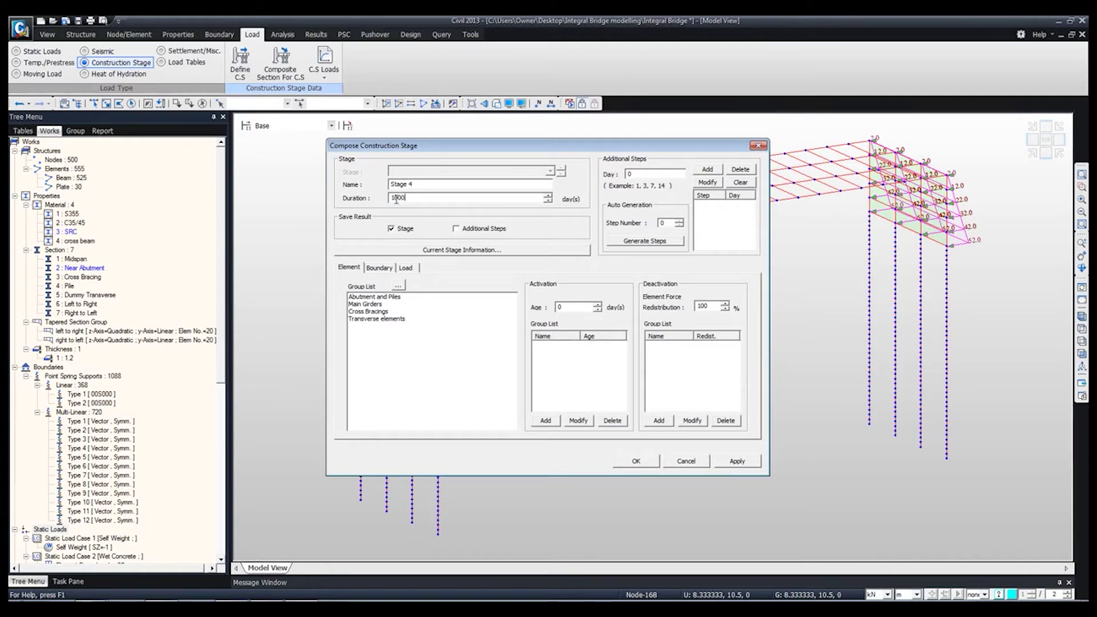
click(381, 268)
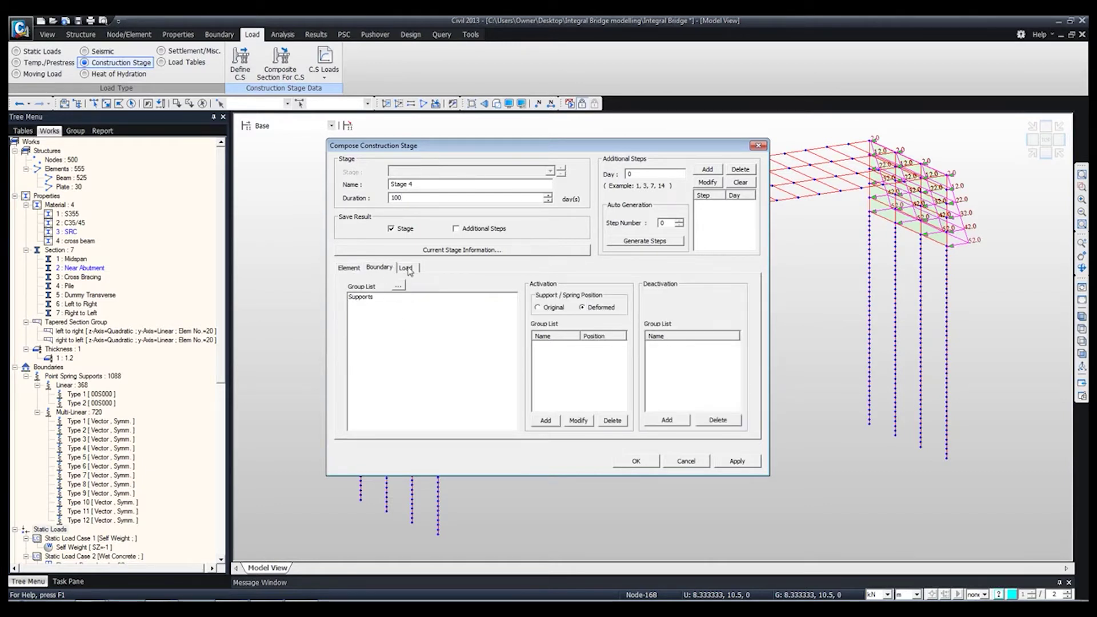
click(409, 269)
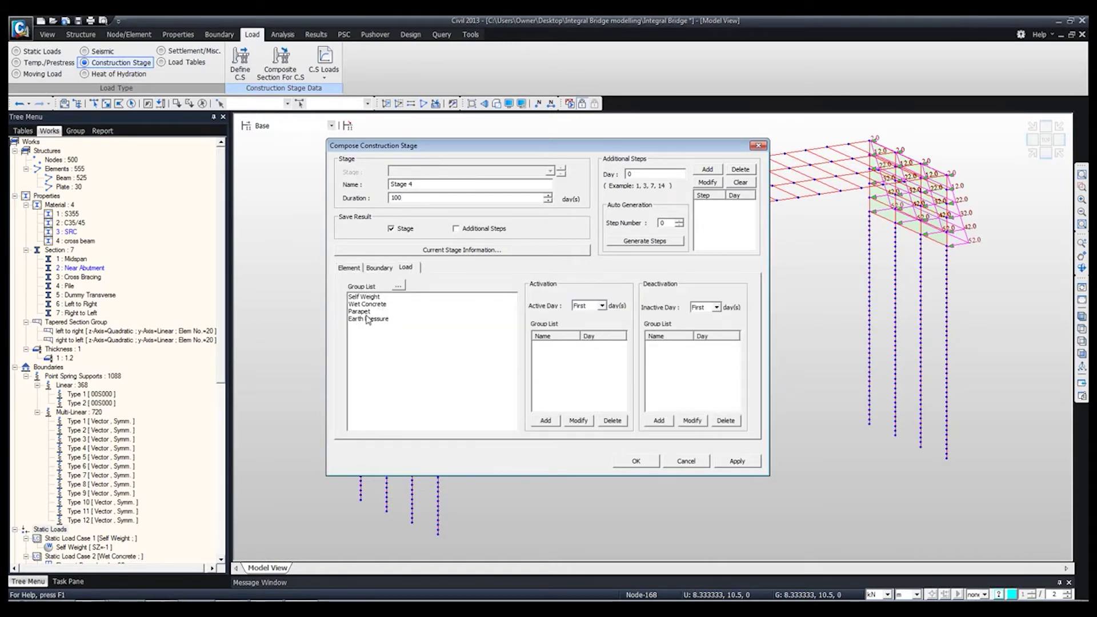
click(366, 312)
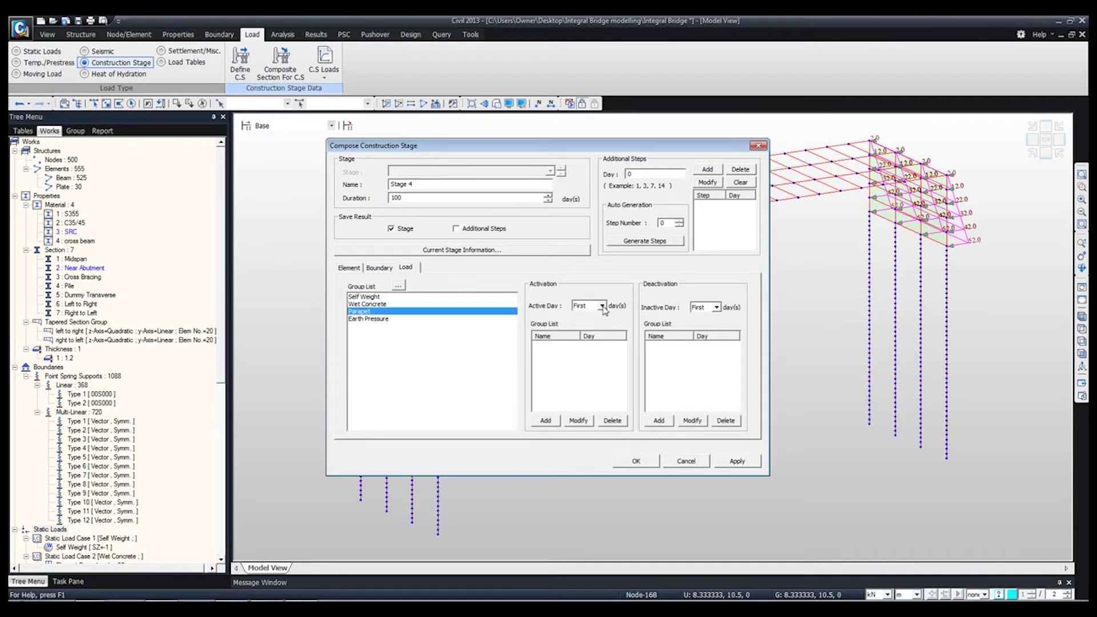
click(545, 421)
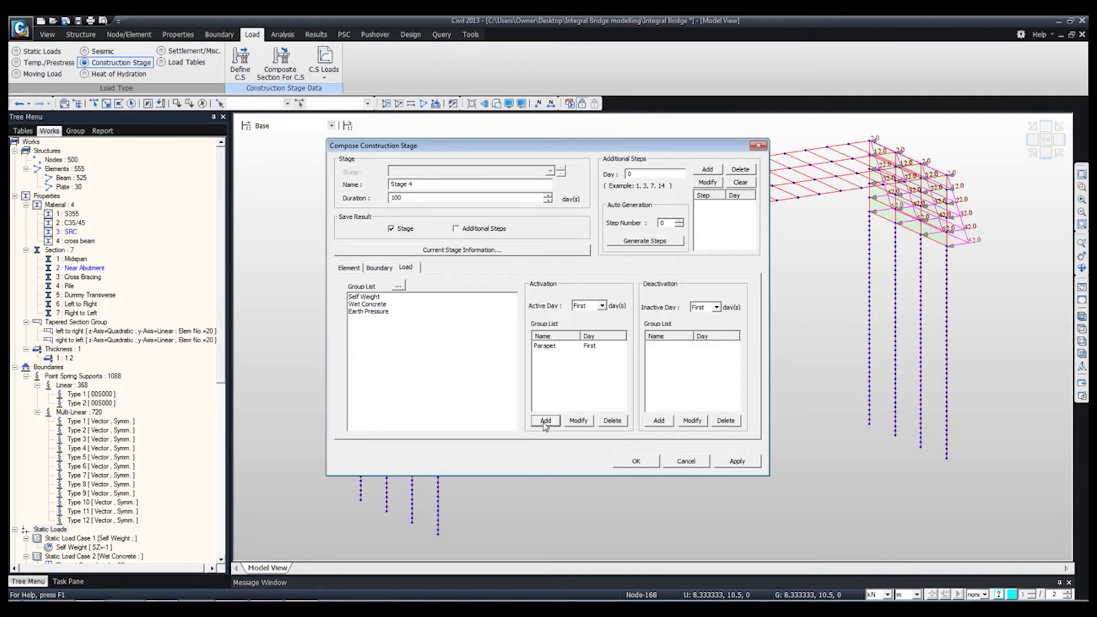
click(648, 463)
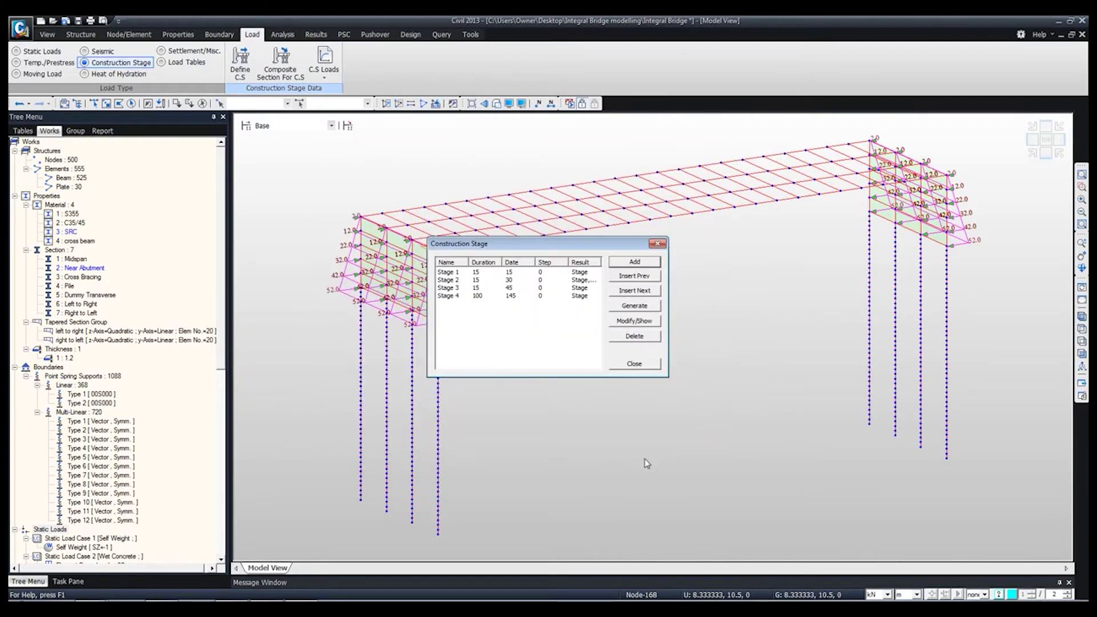
click(635, 364)
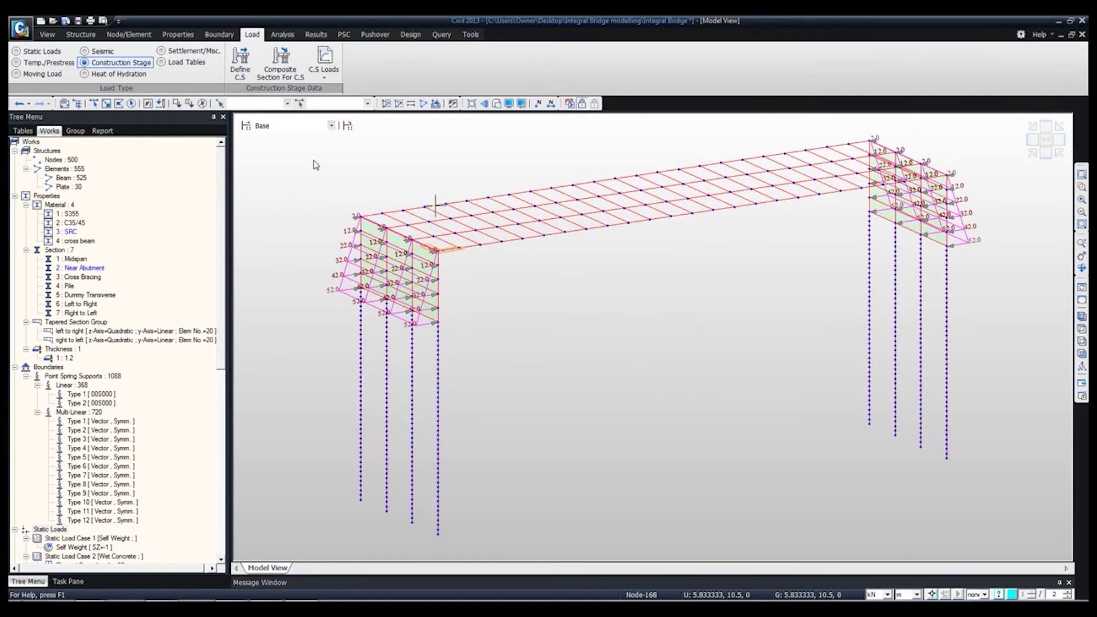
Step: Display the bridge with solid sections and start a Normal composite section for construction stage for the Midspan section, with Stage 2 as active stage
click(496, 103)
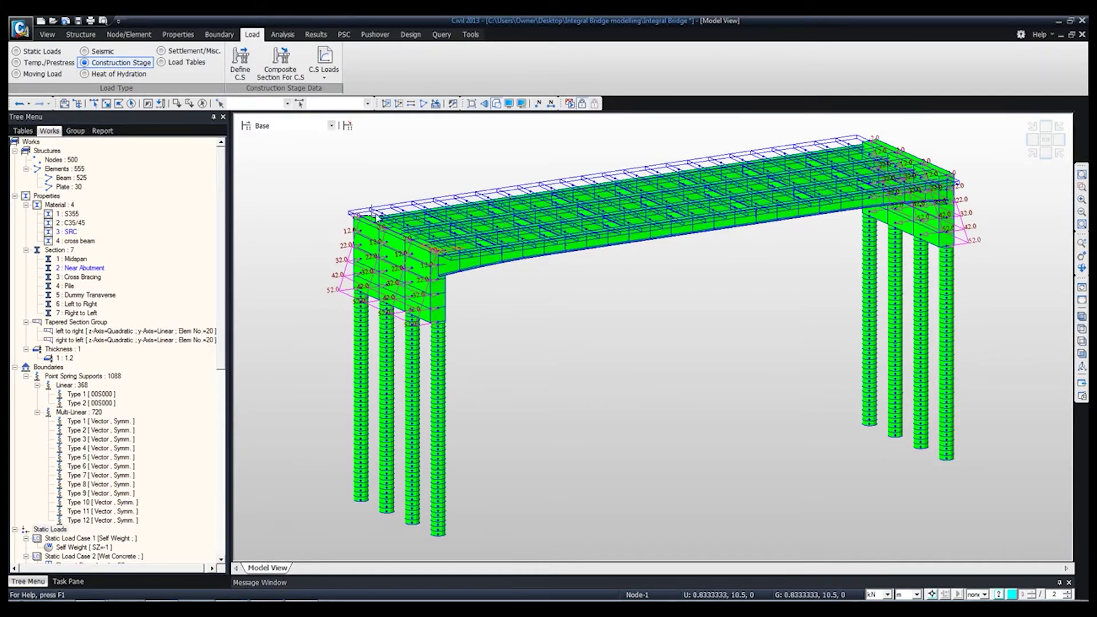
mouse_move(352, 213)
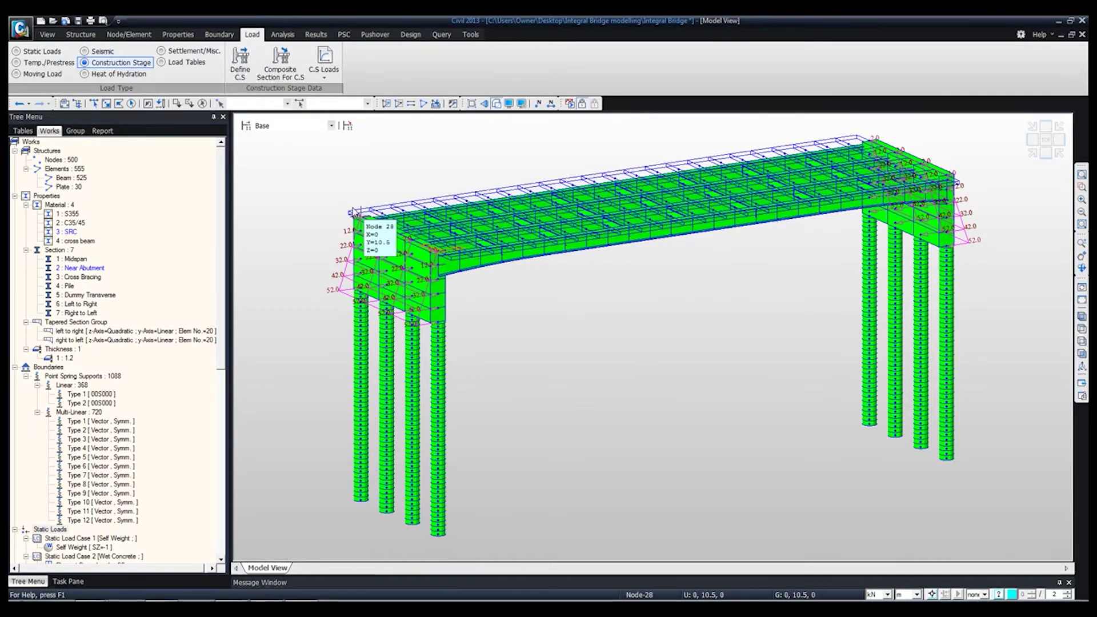
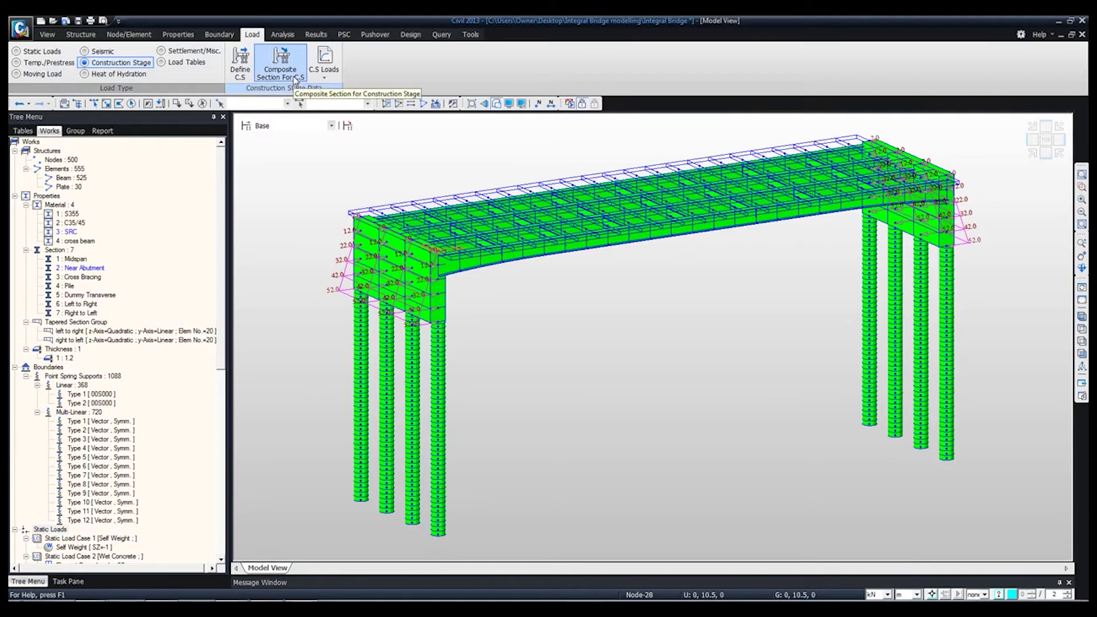
click(293, 77)
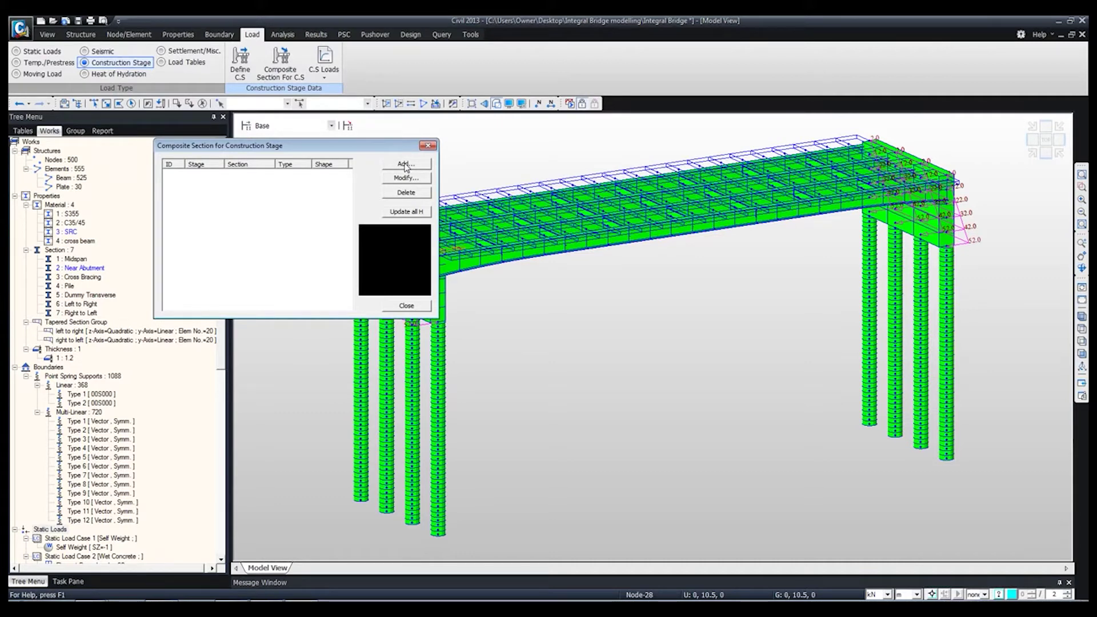
click(406, 164)
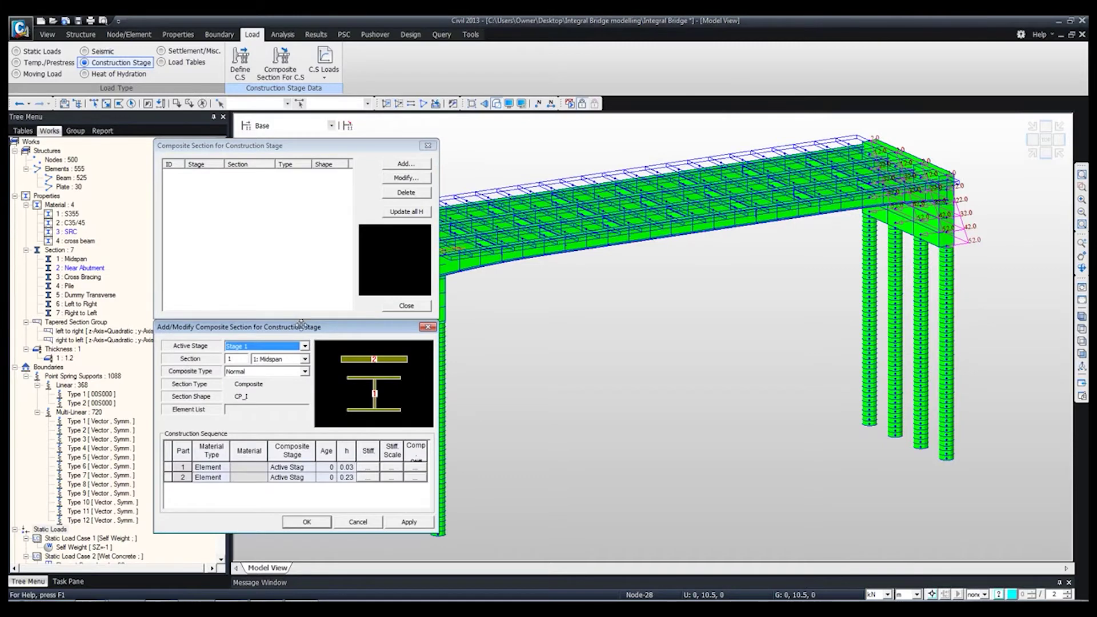
drag(301, 324, 301, 164)
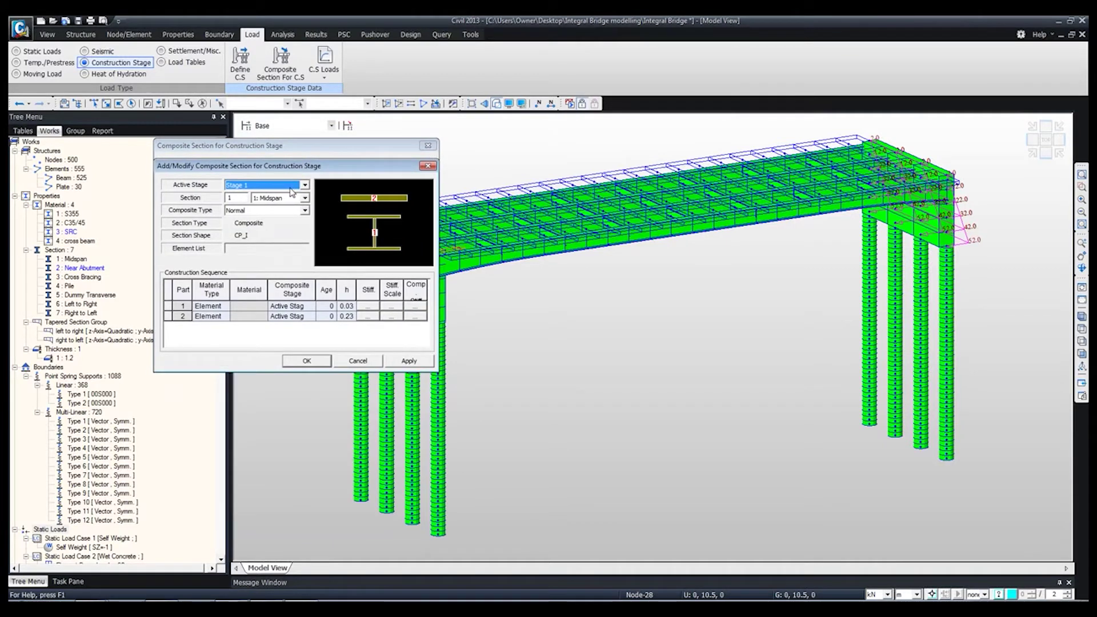
click(289, 187)
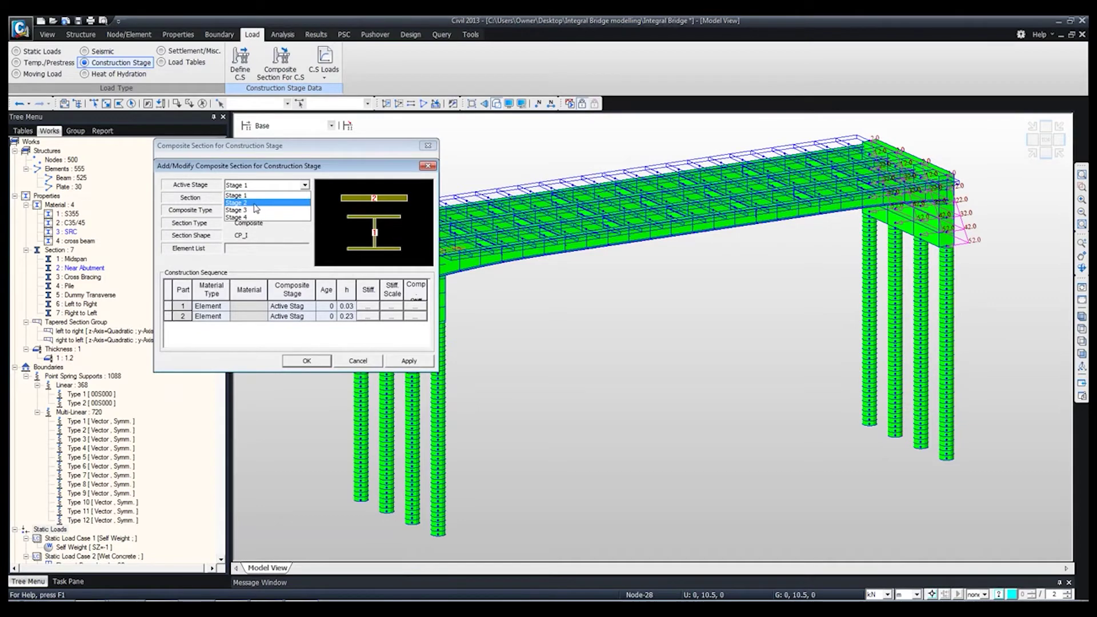
click(256, 203)
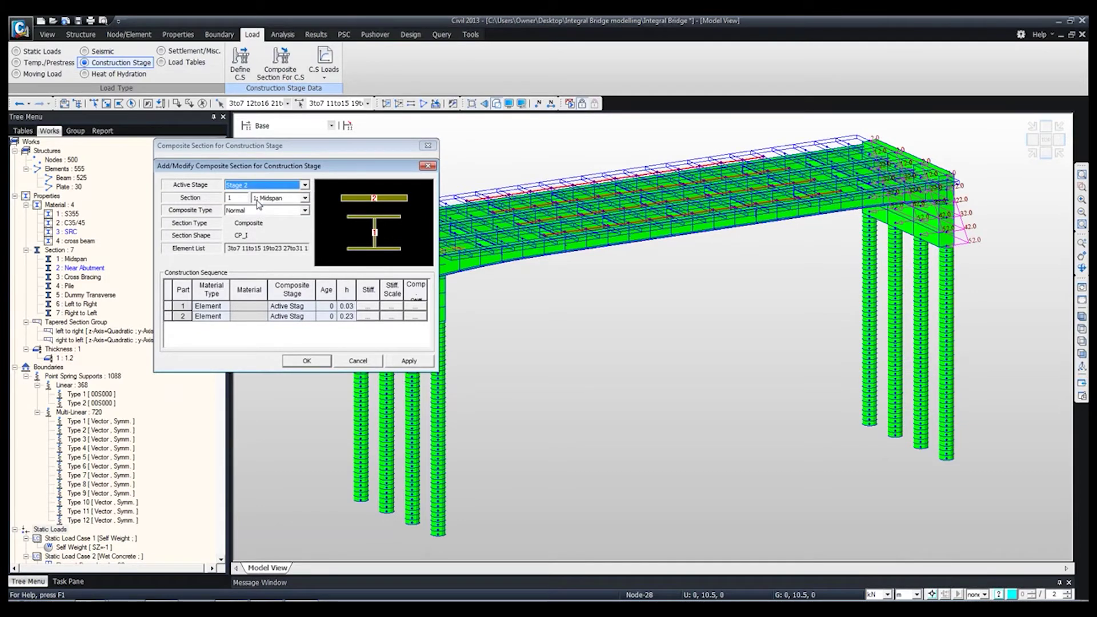
click(275, 199)
click(275, 209)
Step: Define part 1 of the Midspan composite section by material S355, with composite stage Stage 2 and an age of 0
click(212, 306)
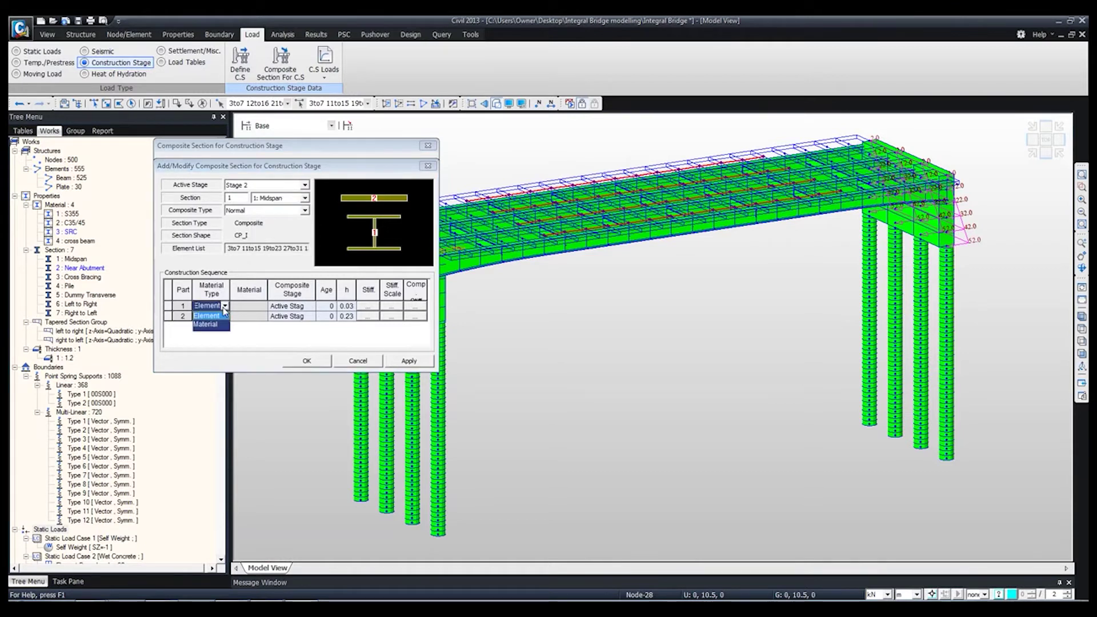
click(223, 329)
click(271, 308)
click(249, 306)
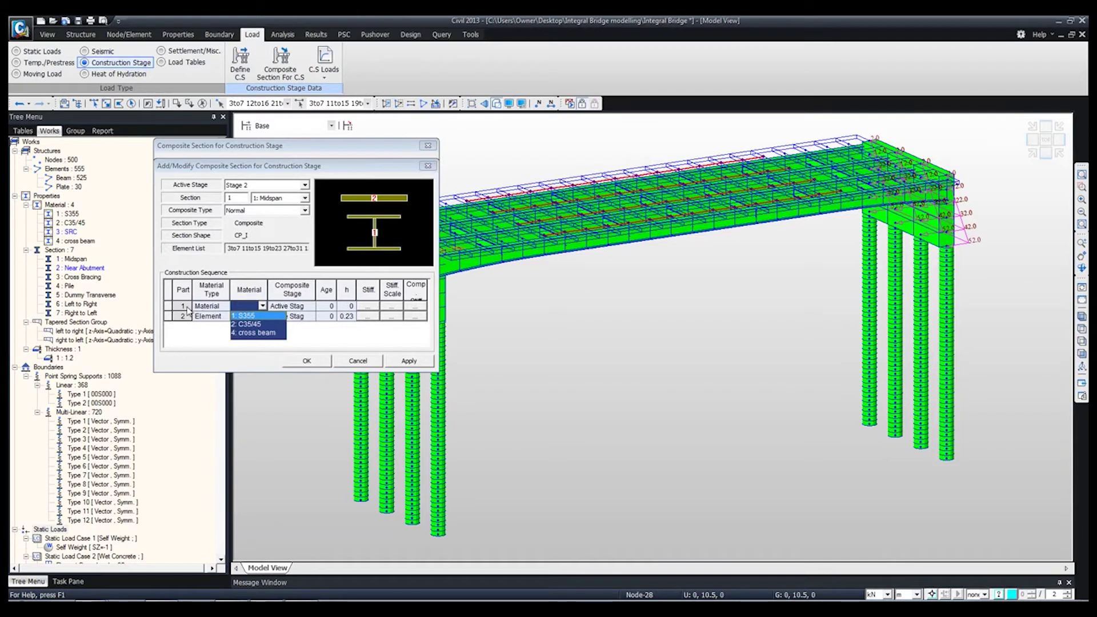
click(249, 316)
click(310, 307)
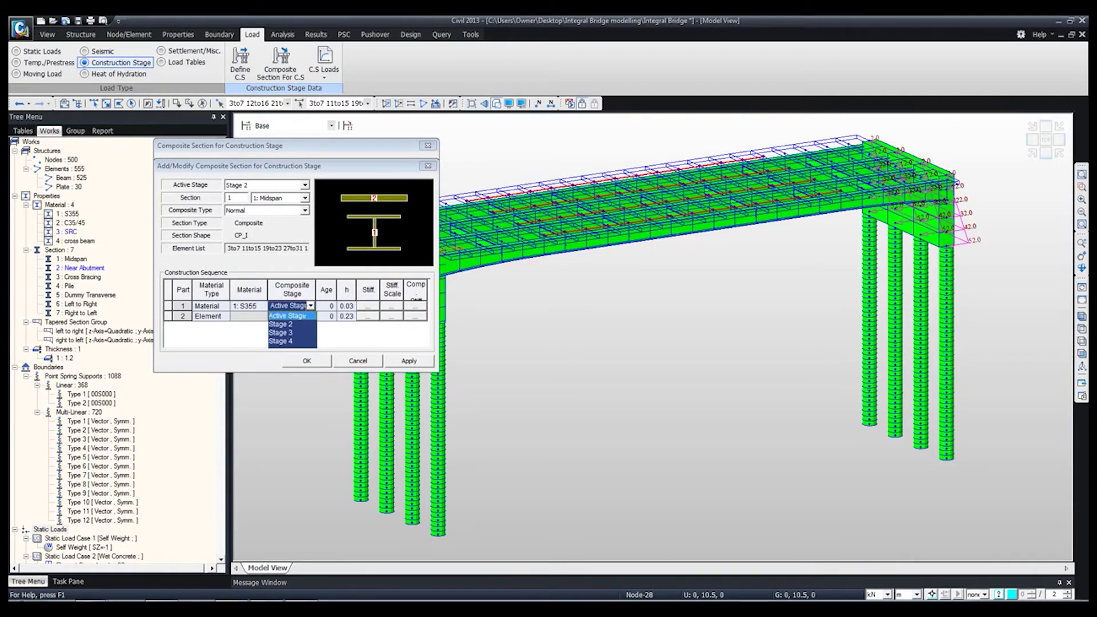
click(291, 323)
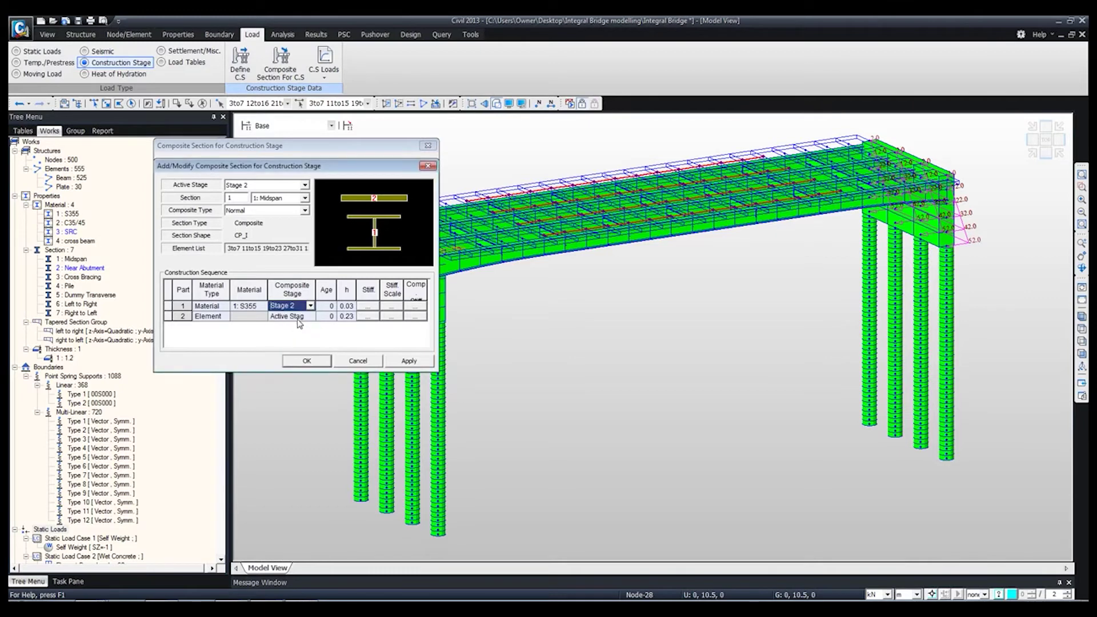
click(330, 307)
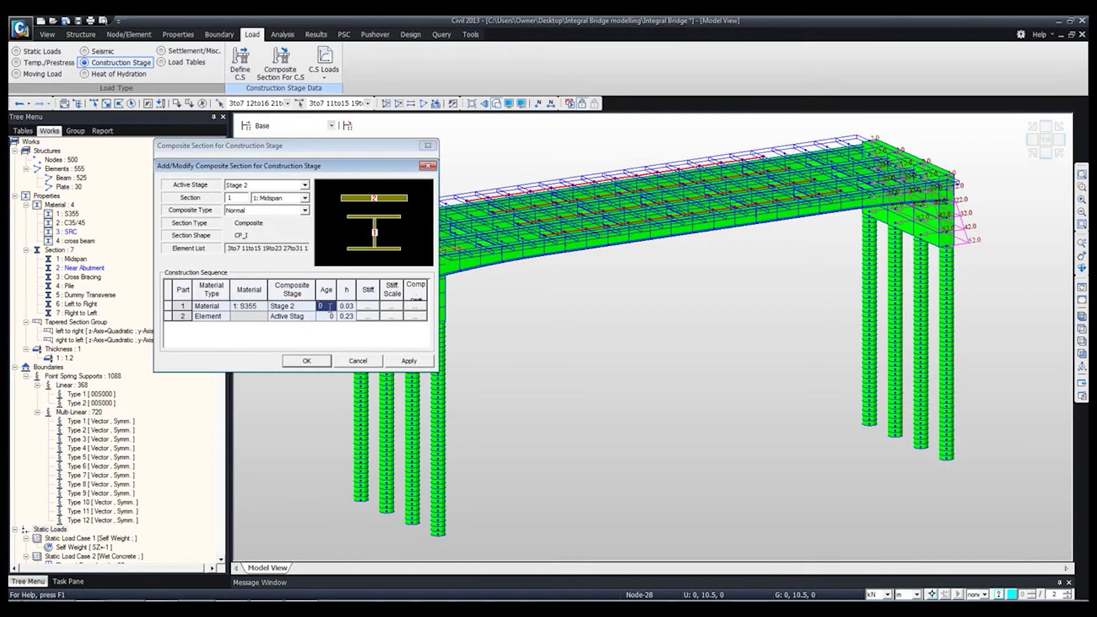
Step: Define part 2 of the Midspan composite section by material cross beam with composite stage Stage 3, and apply the section
click(225, 317)
click(218, 333)
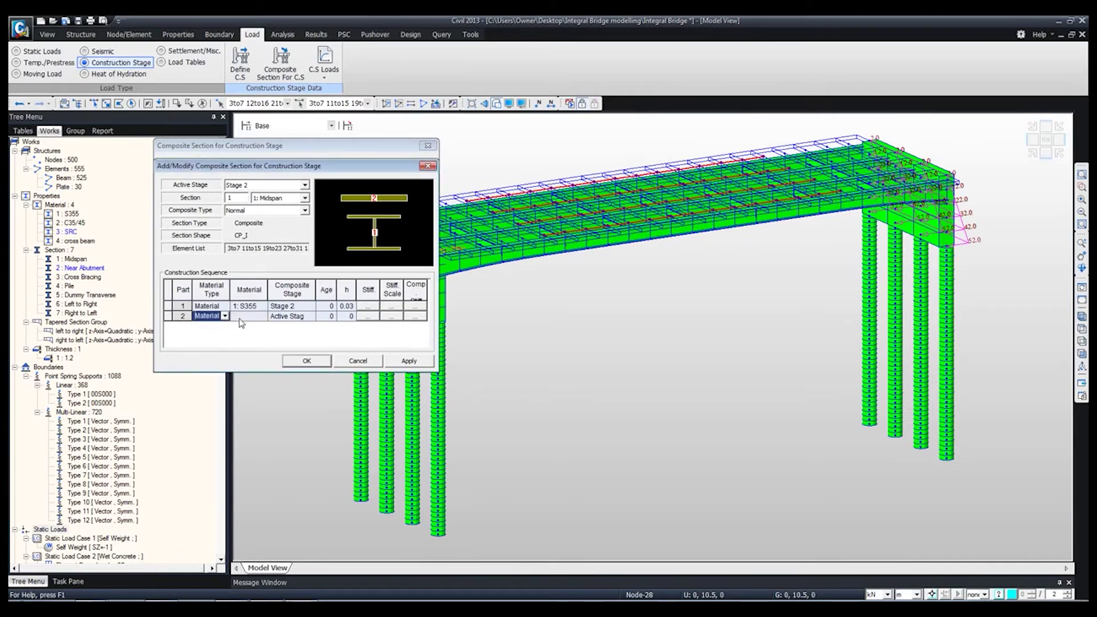
click(266, 317)
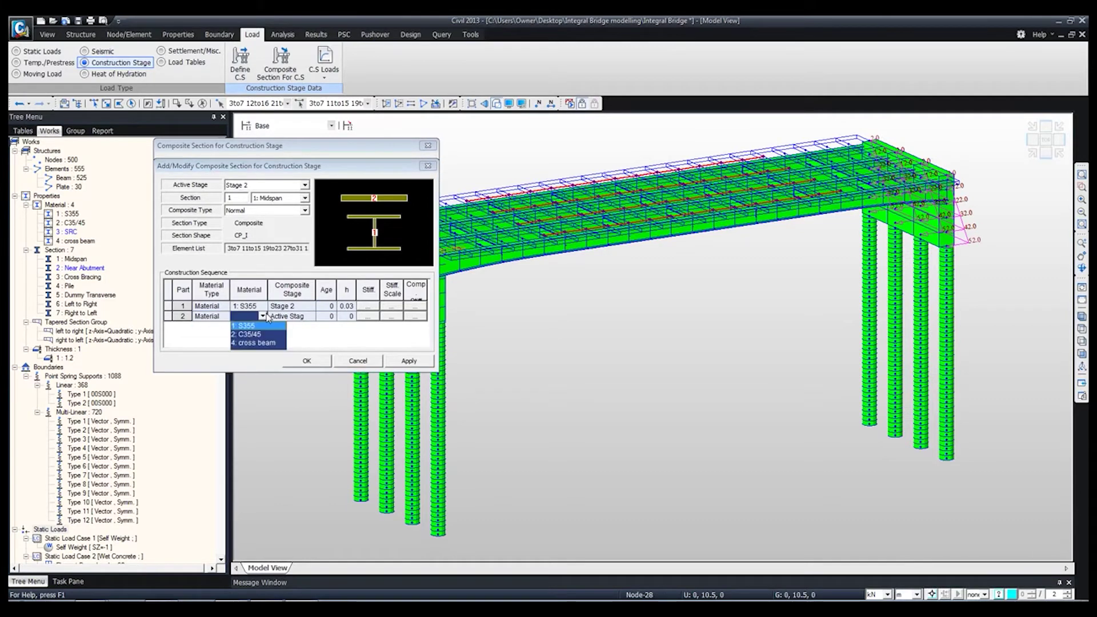
click(253, 343)
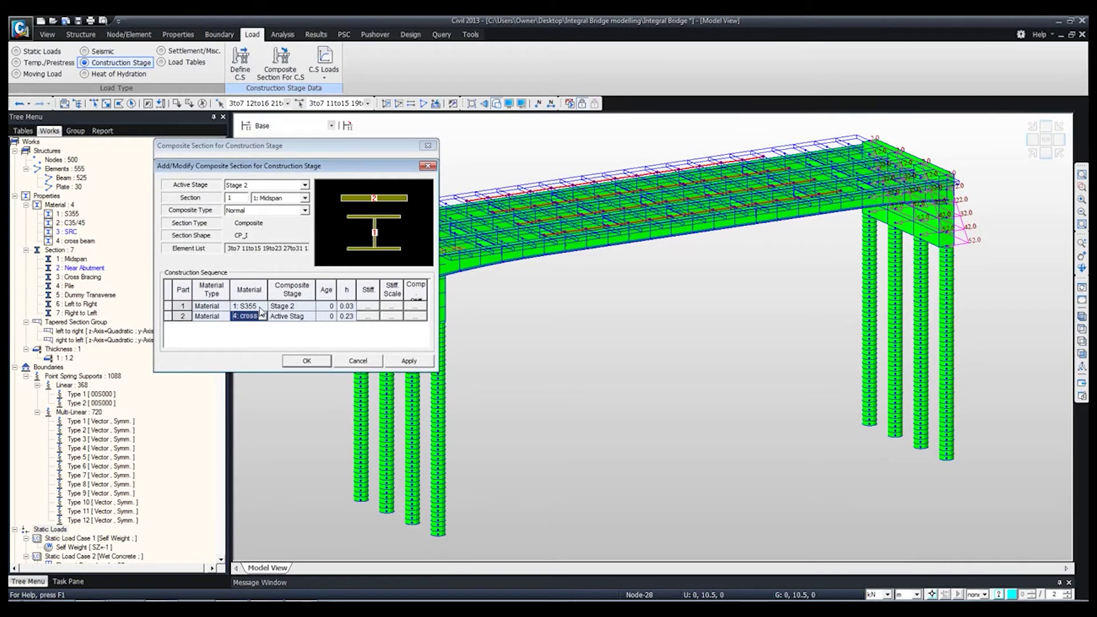
click(310, 317)
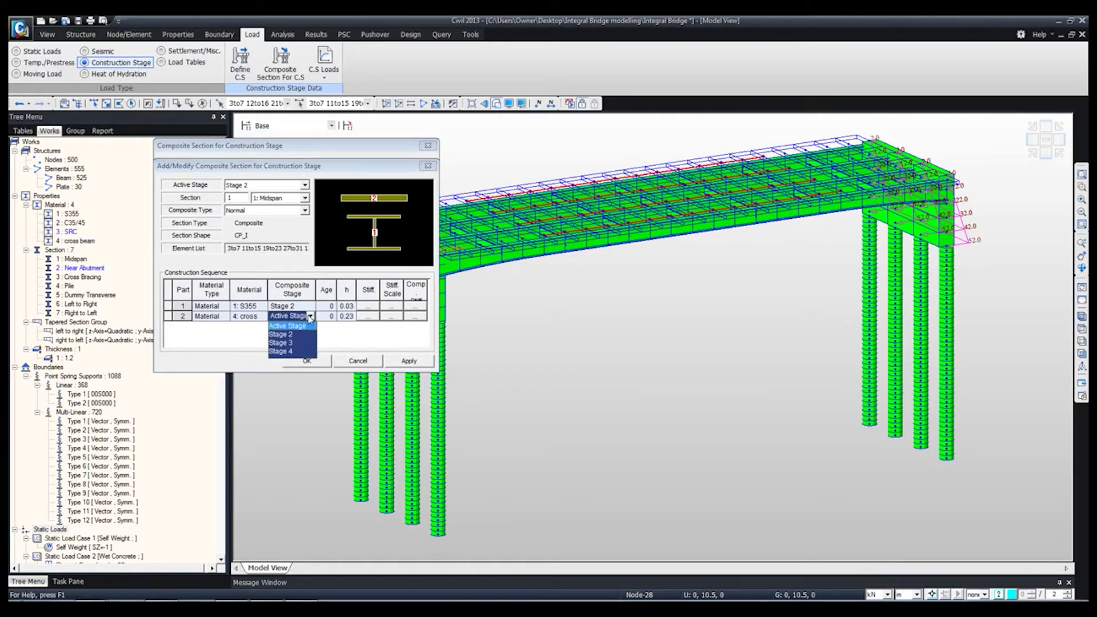
click(293, 344)
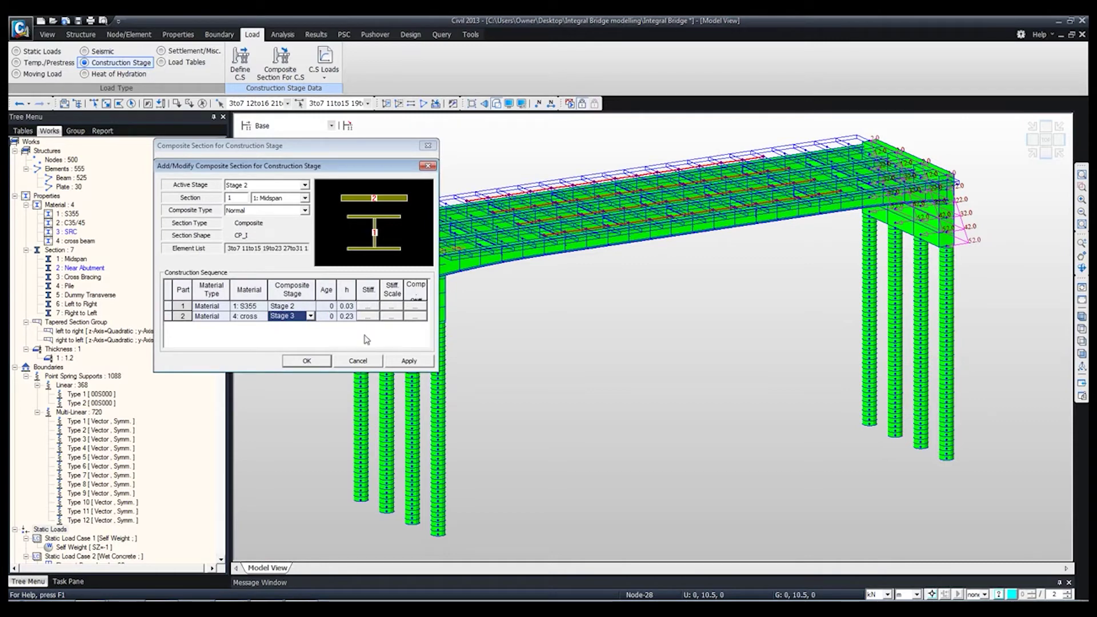
drag(358, 166, 533, 169)
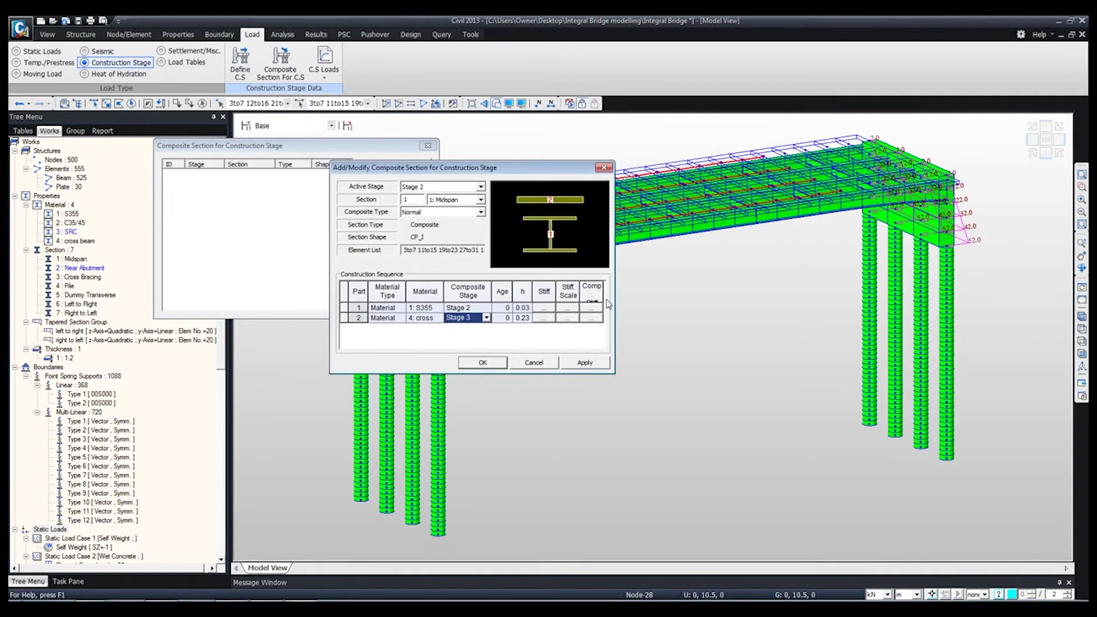
click(584, 363)
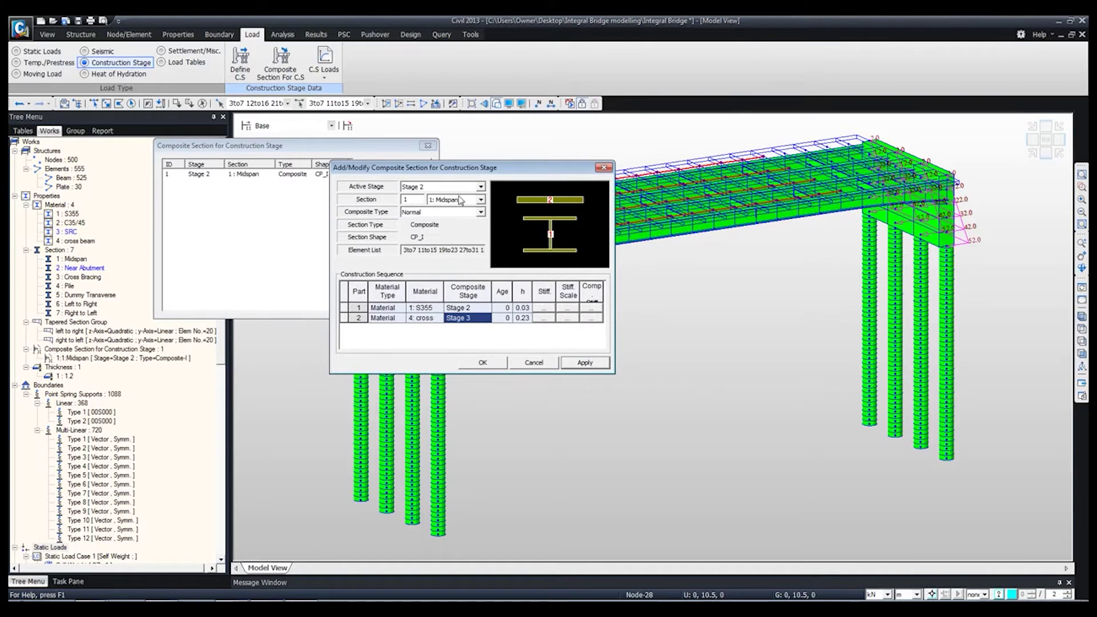
Step: Start the composite section for Left to Right and define its part 1 by material S355 with composite stage Stage 2
click(460, 200)
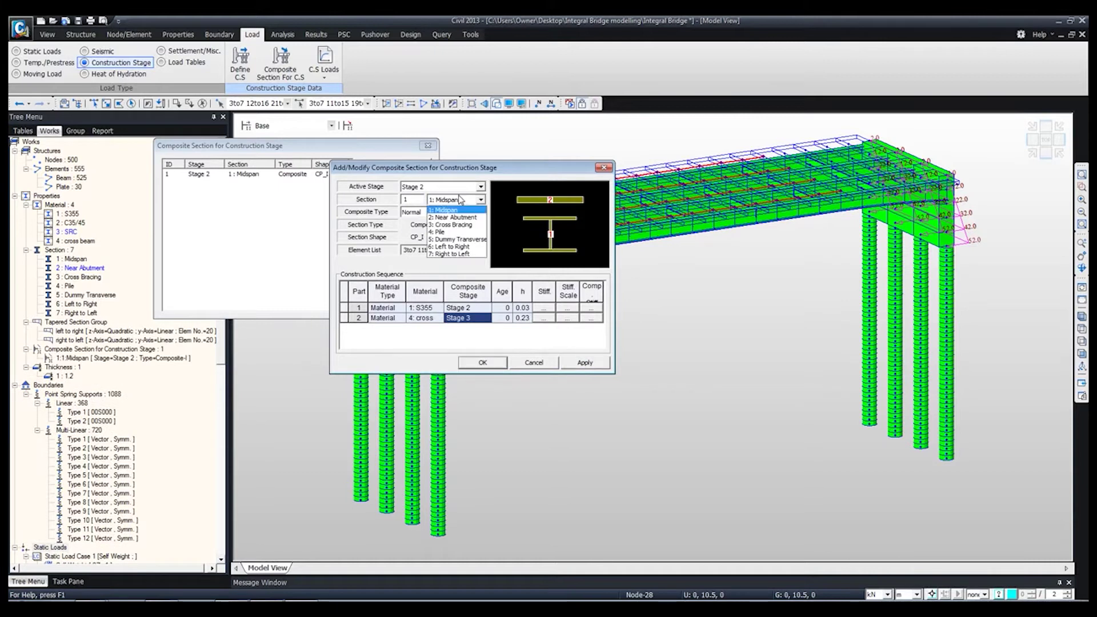
click(451, 246)
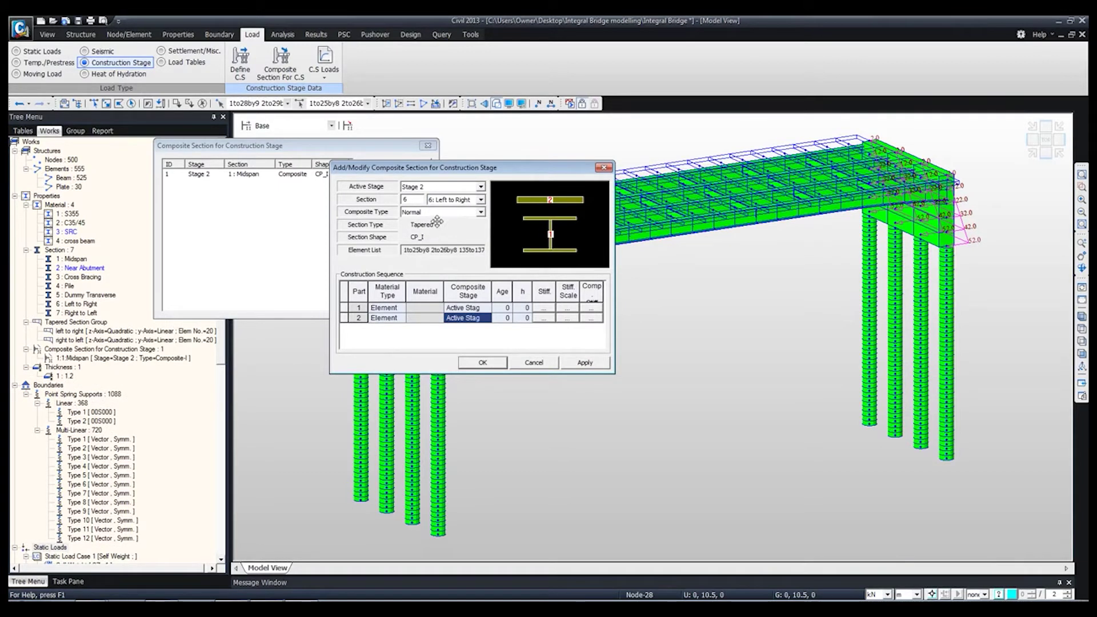
click(401, 311)
click(398, 326)
click(435, 311)
click(432, 321)
click(485, 308)
click(465, 326)
Step: Define part 2 of the Left to Right composite section by material cross beam with composite stage Stage 3, and apply it
click(400, 319)
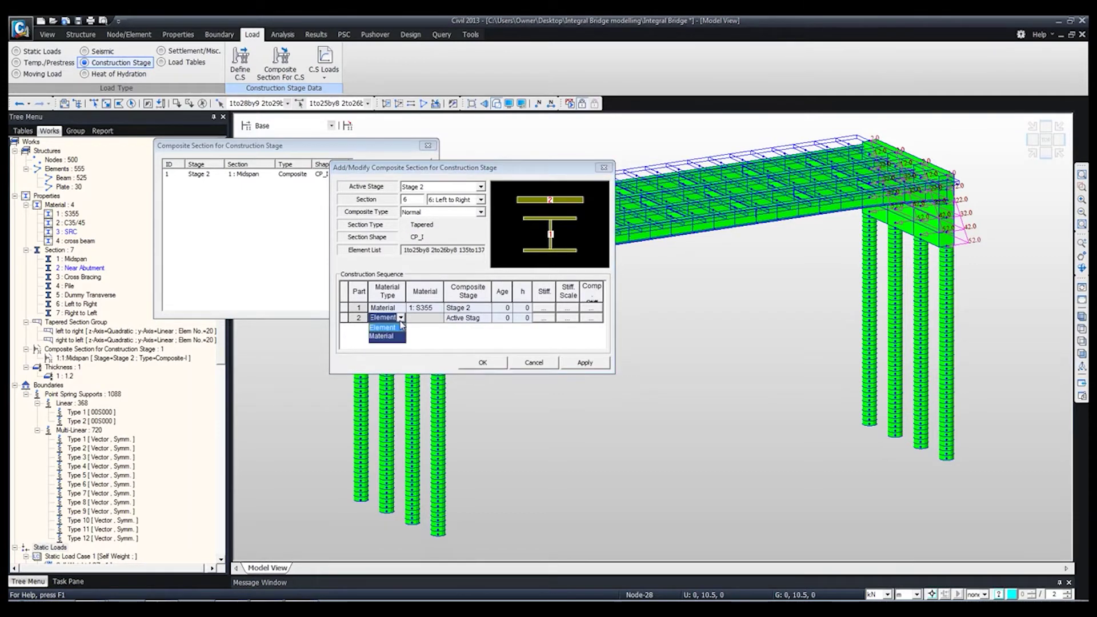
click(400, 318)
click(401, 318)
click(395, 338)
click(440, 318)
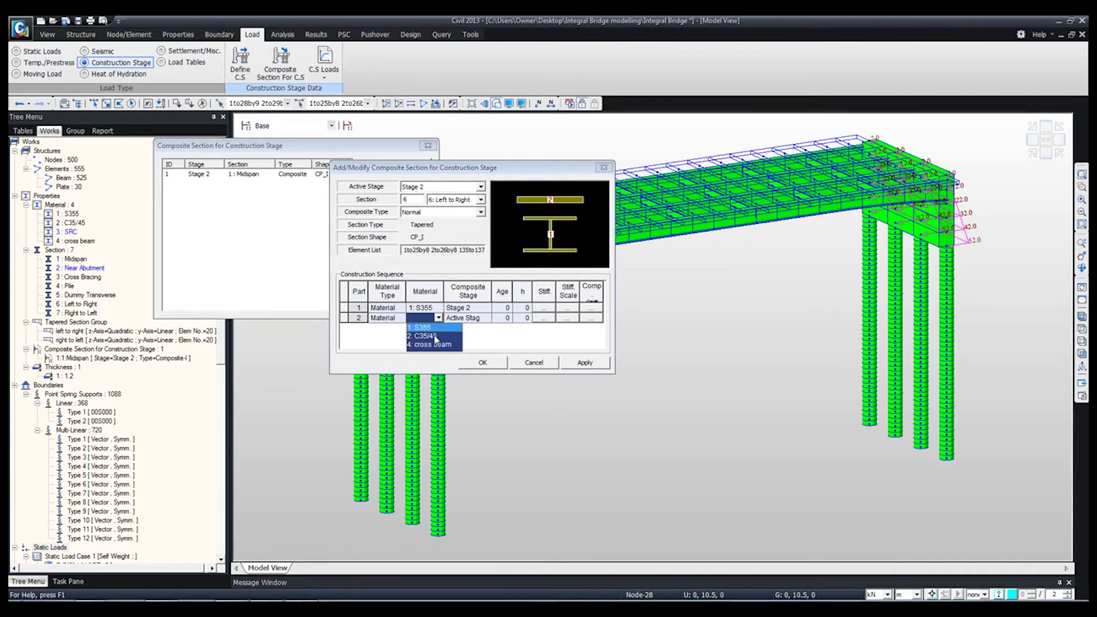
click(432, 345)
click(483, 317)
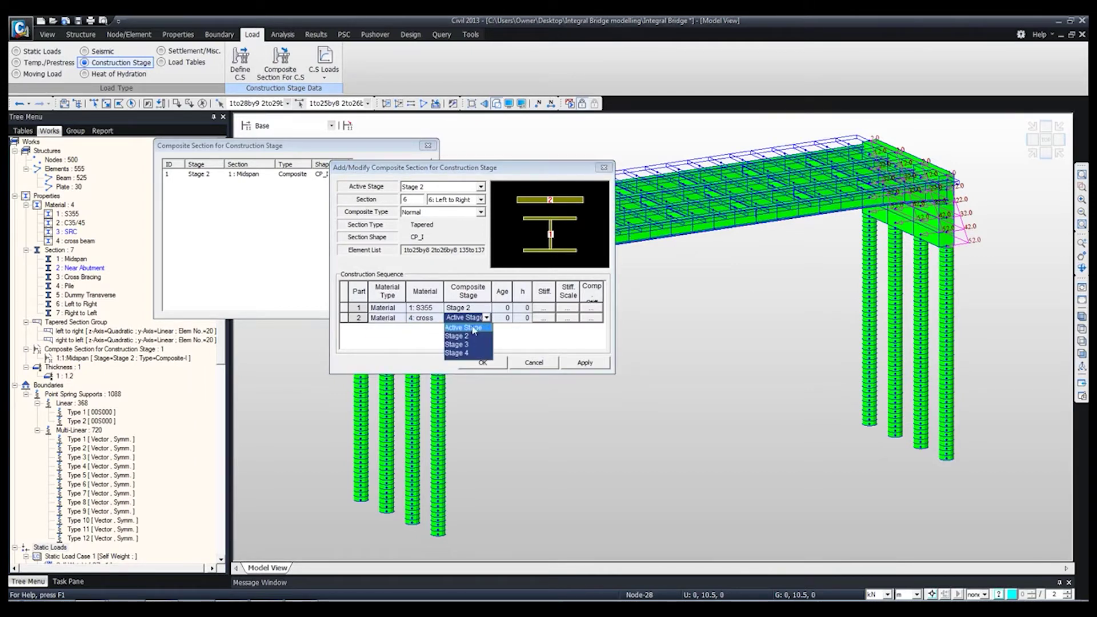
click(459, 345)
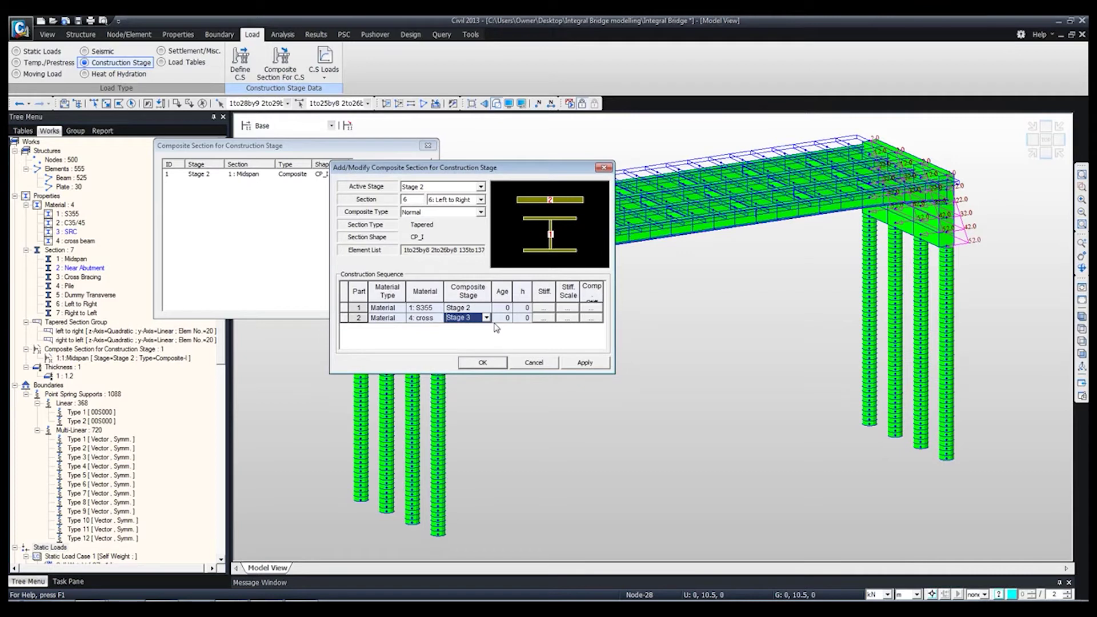
click(587, 366)
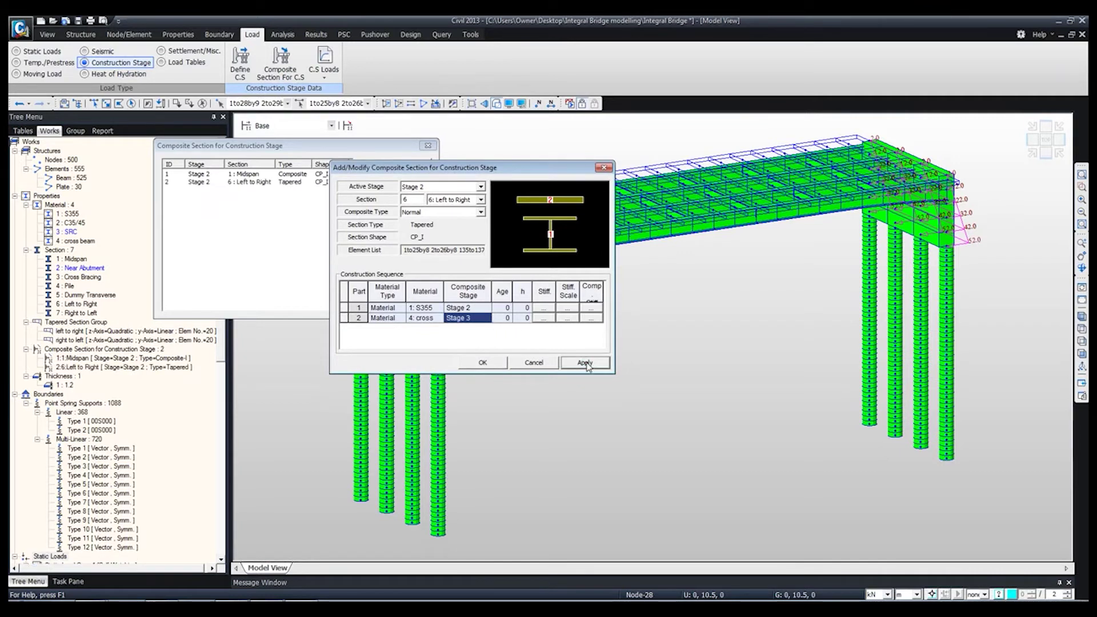
Step: Start the composite section for Right to Left and define its part 1 by material S355 with composite stage Stage 2
click(453, 199)
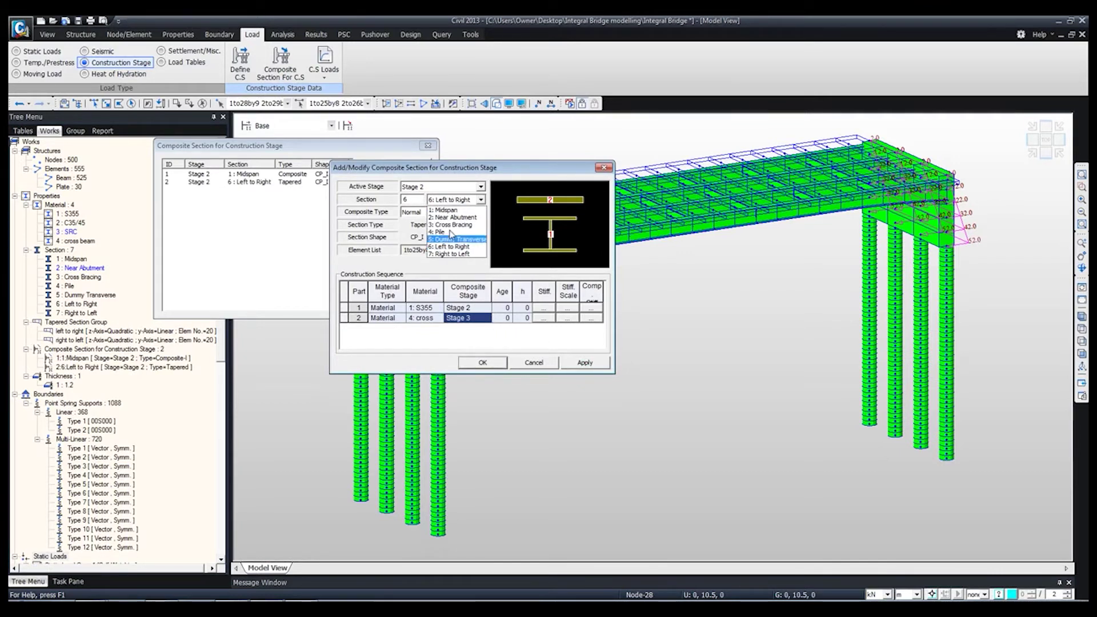
click(449, 253)
click(401, 308)
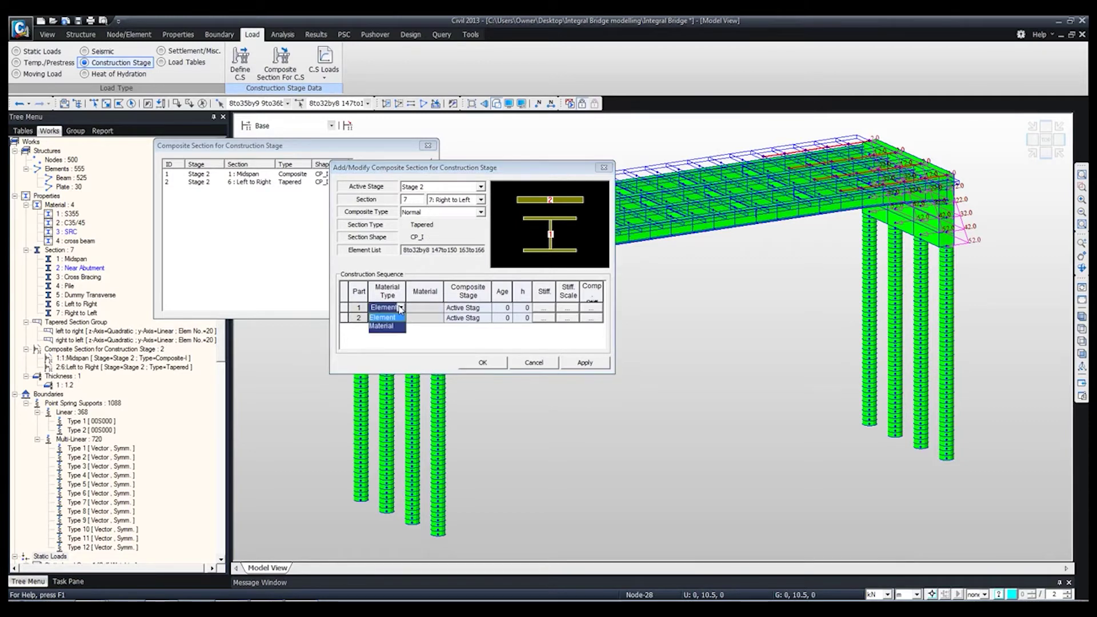
click(392, 327)
click(427, 307)
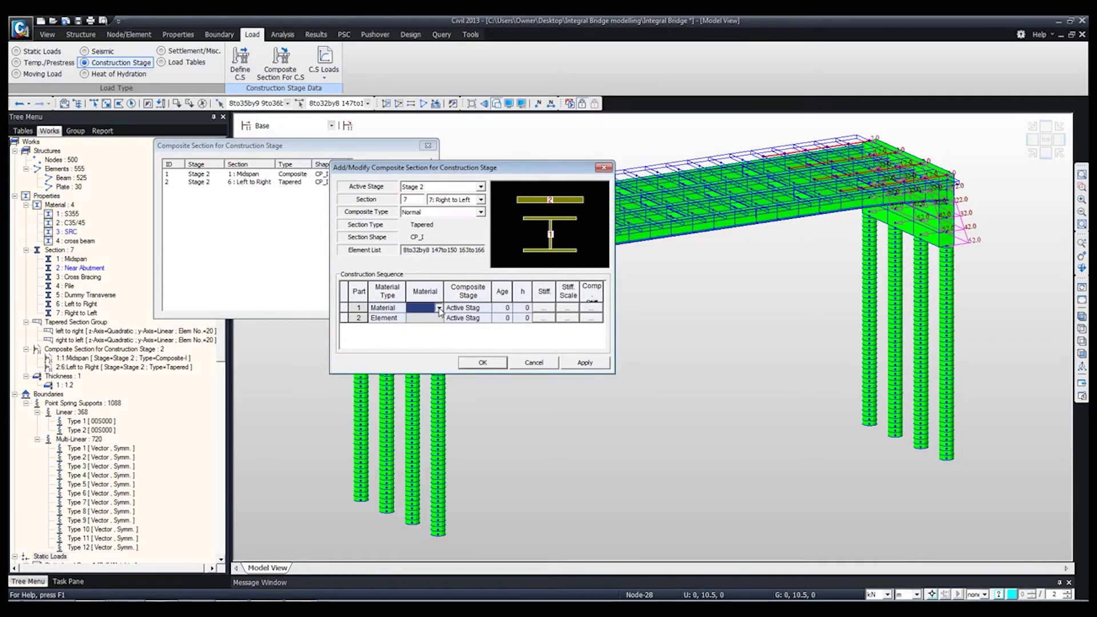
click(438, 308)
click(429, 317)
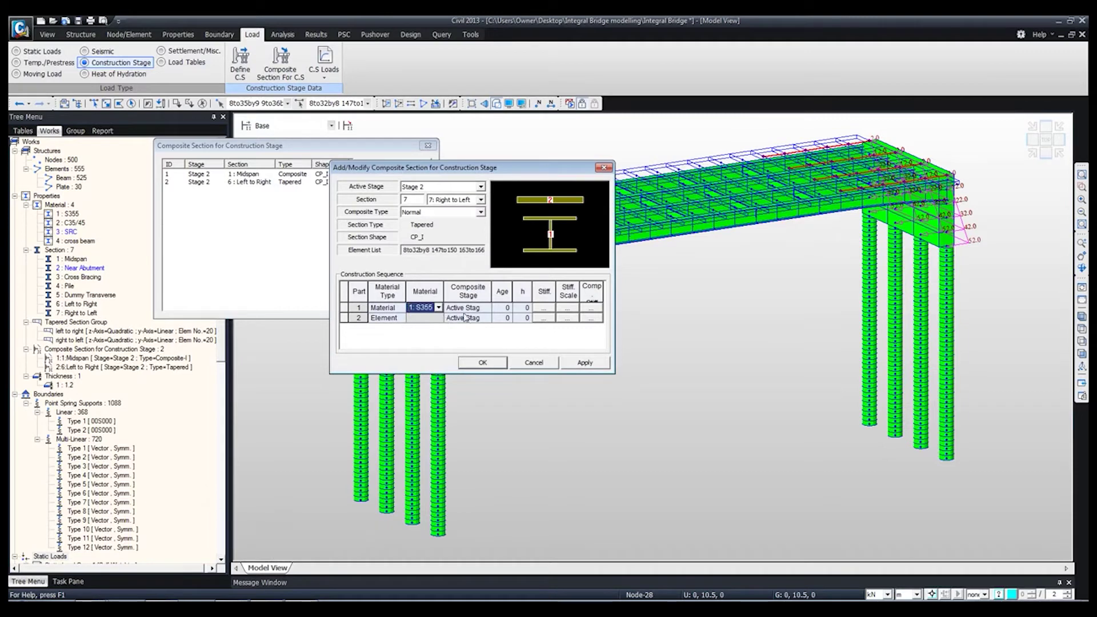
click(480, 309)
click(487, 307)
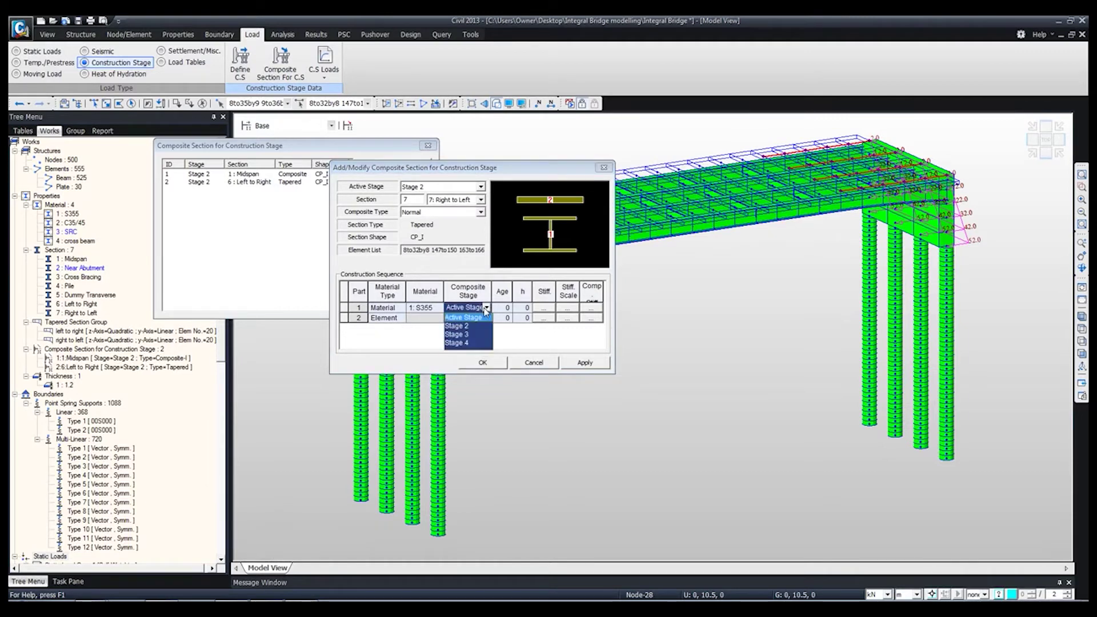
click(463, 326)
Step: Define part 2 of the Right to Left composite section by material cross beam with composite stage Stage 3, and finish the composite section definition
click(384, 318)
click(401, 318)
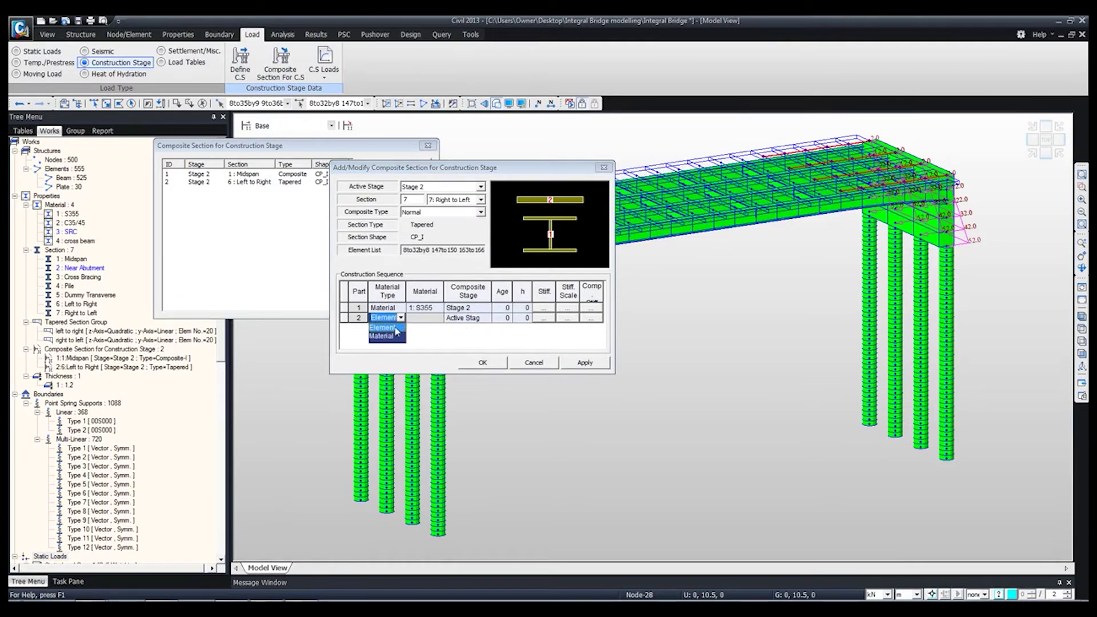
click(386, 337)
click(439, 318)
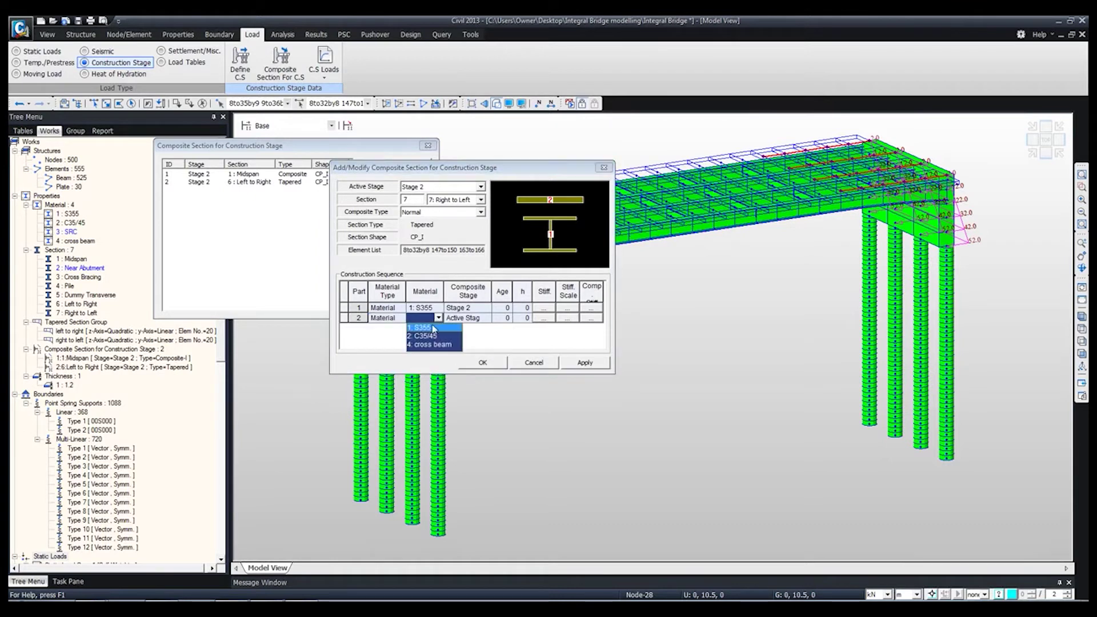
click(431, 345)
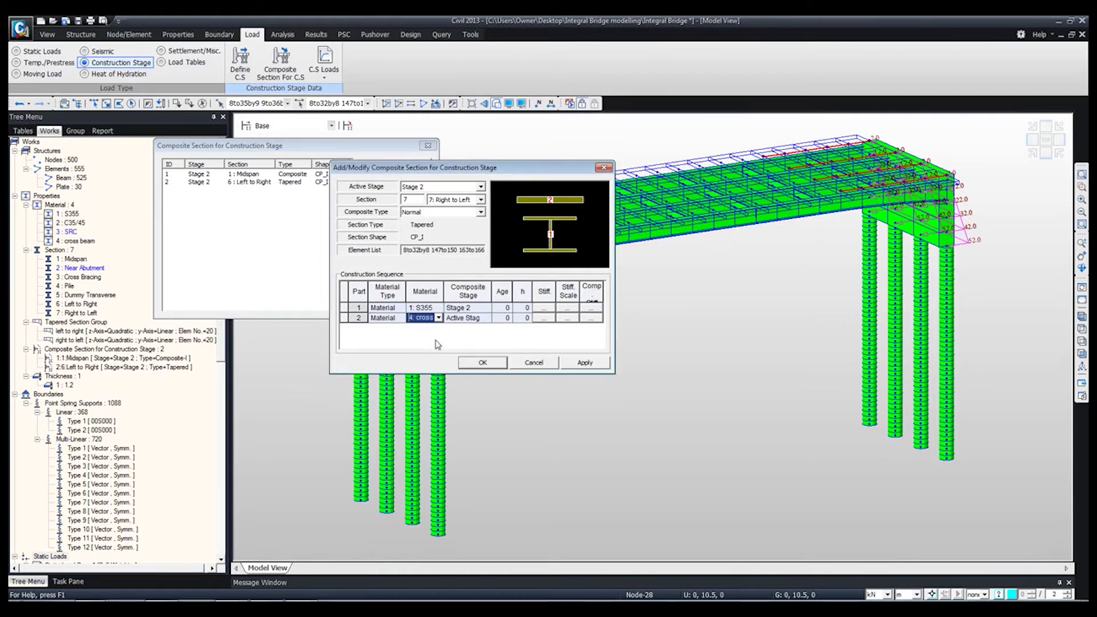
click(474, 318)
click(486, 318)
click(457, 344)
click(499, 320)
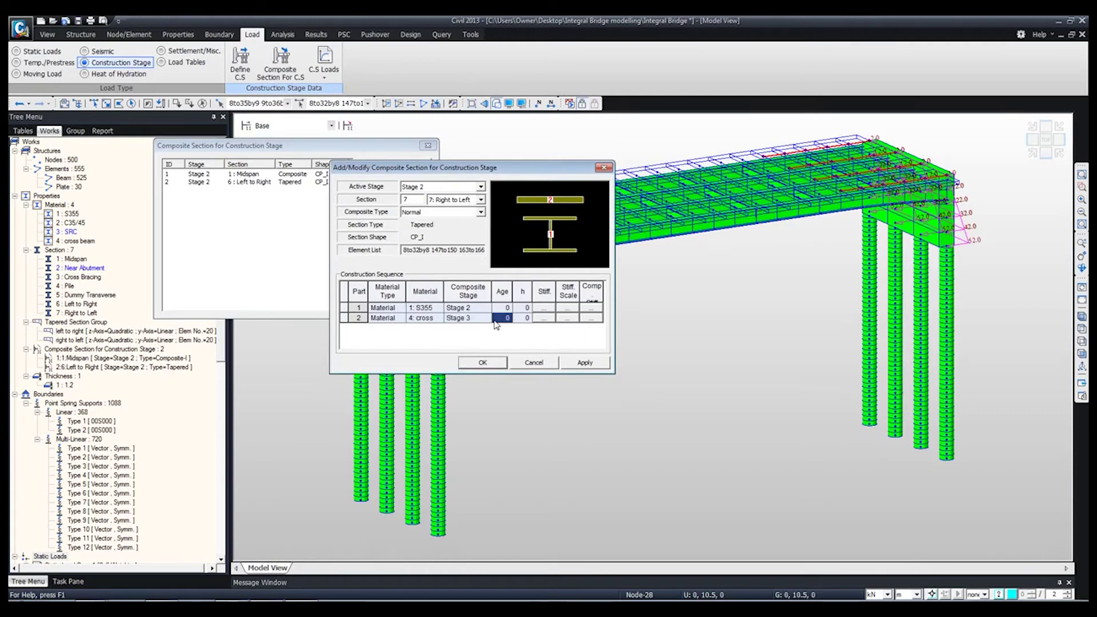
click(495, 366)
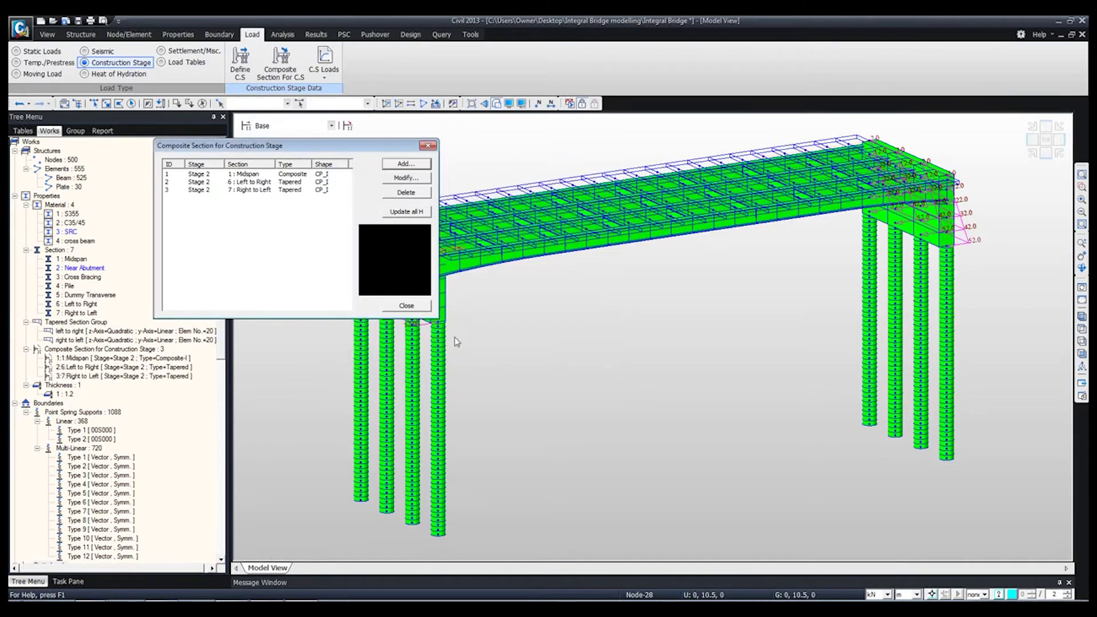
click(417, 304)
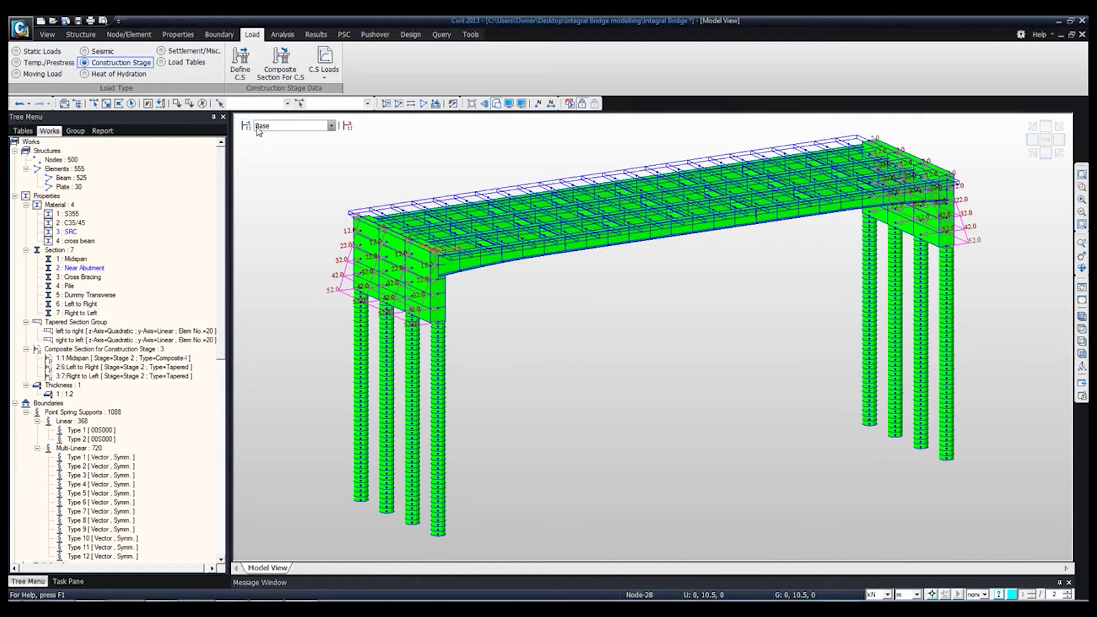
Step: Show the Stage 1 model and set the load display to all load types of the Earth Pressure case without load values
click(295, 126)
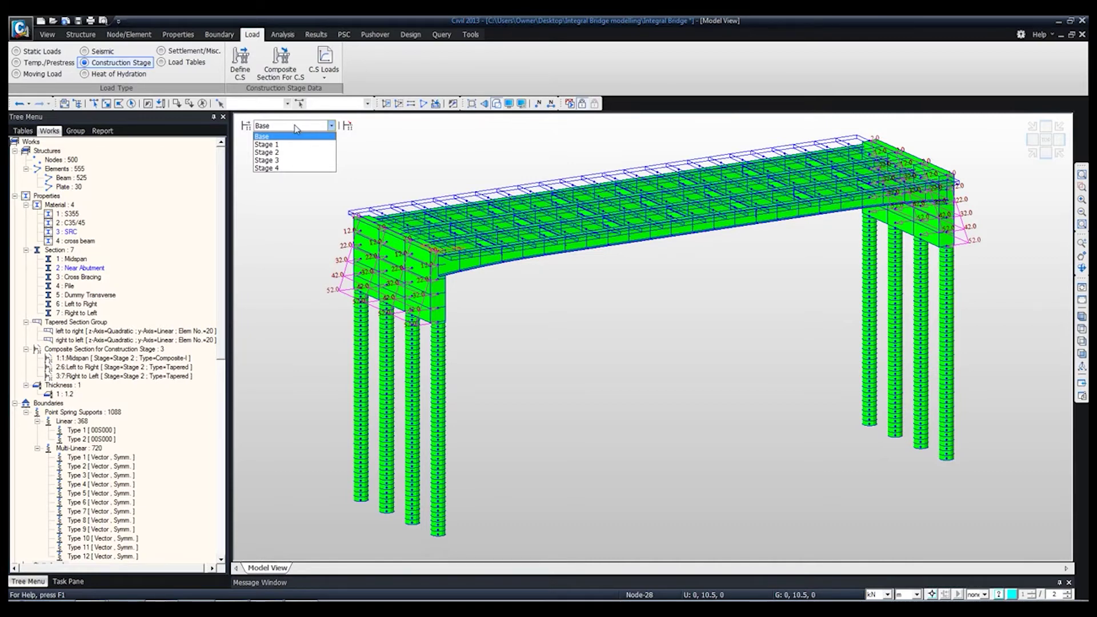
key(Down)
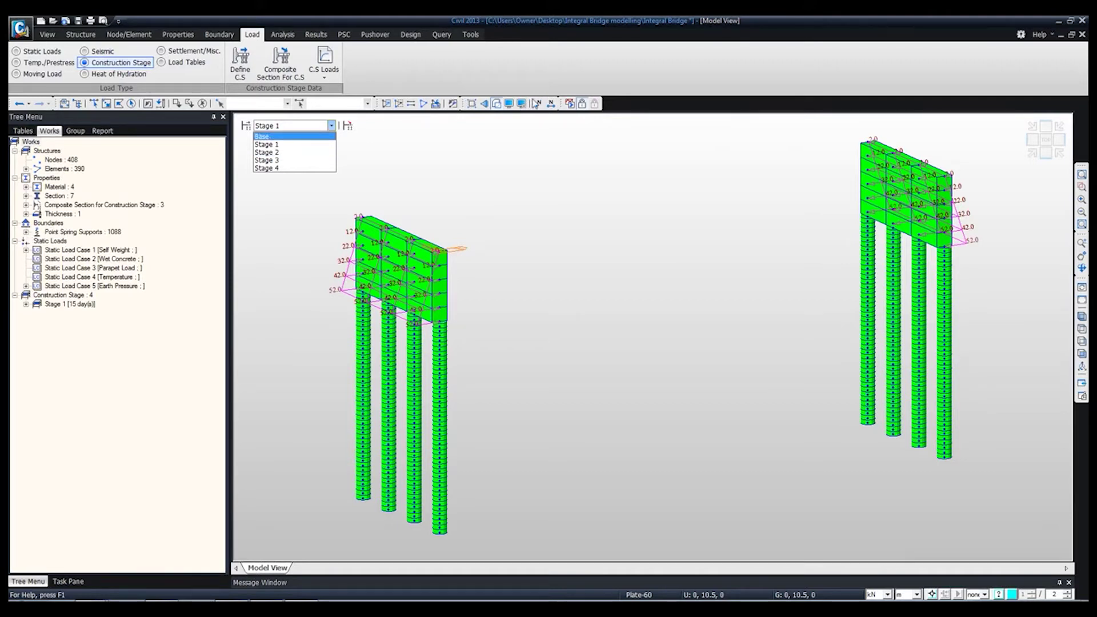
click(511, 107)
click(510, 104)
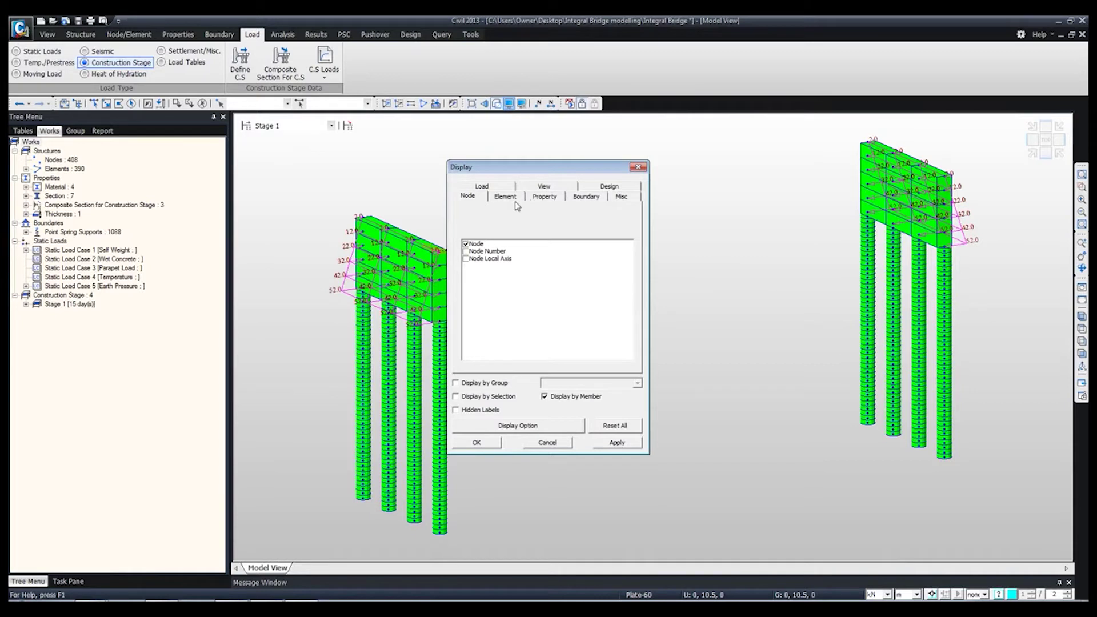
click(509, 187)
drag(501, 271, 492, 392)
click(466, 356)
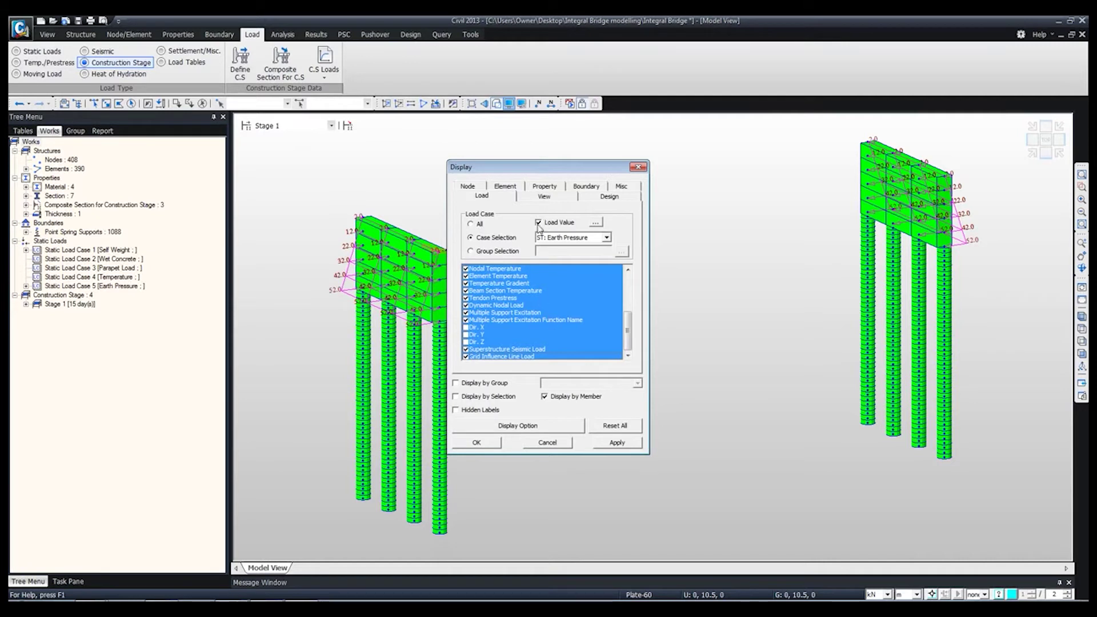
click(604, 443)
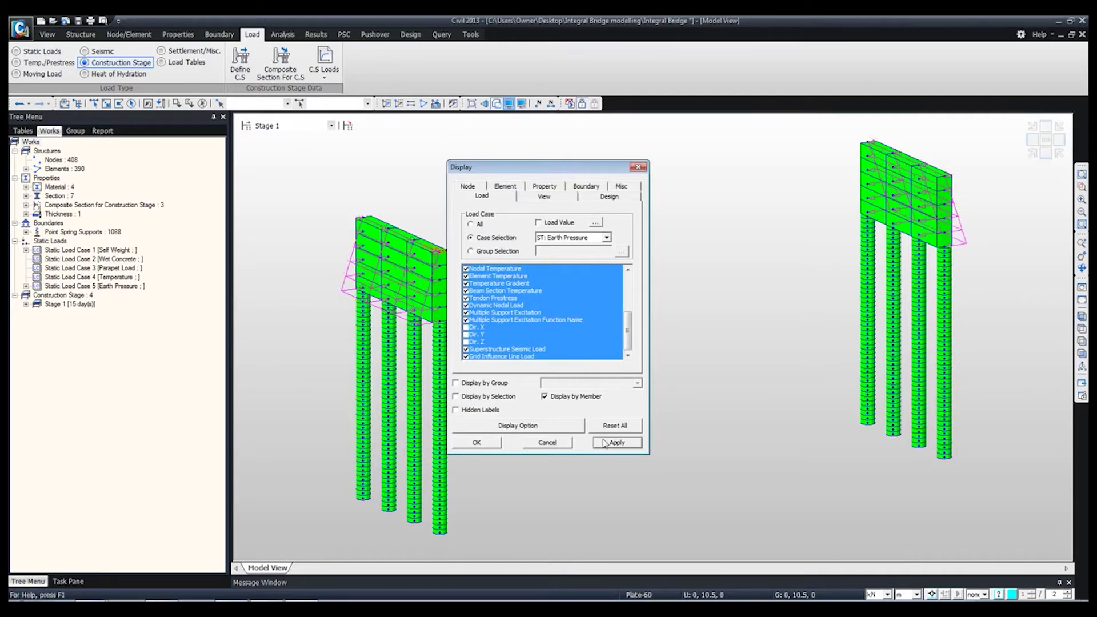
Step: Turn on the display of all boundary condition types in the model view
click(587, 186)
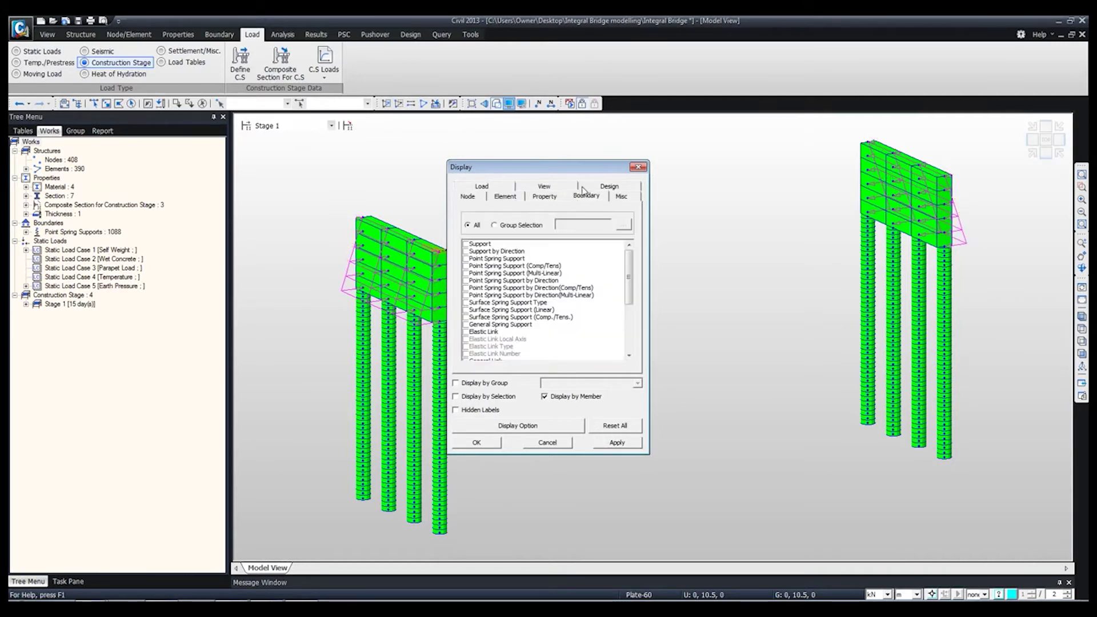
drag(502, 251, 471, 389)
click(470, 355)
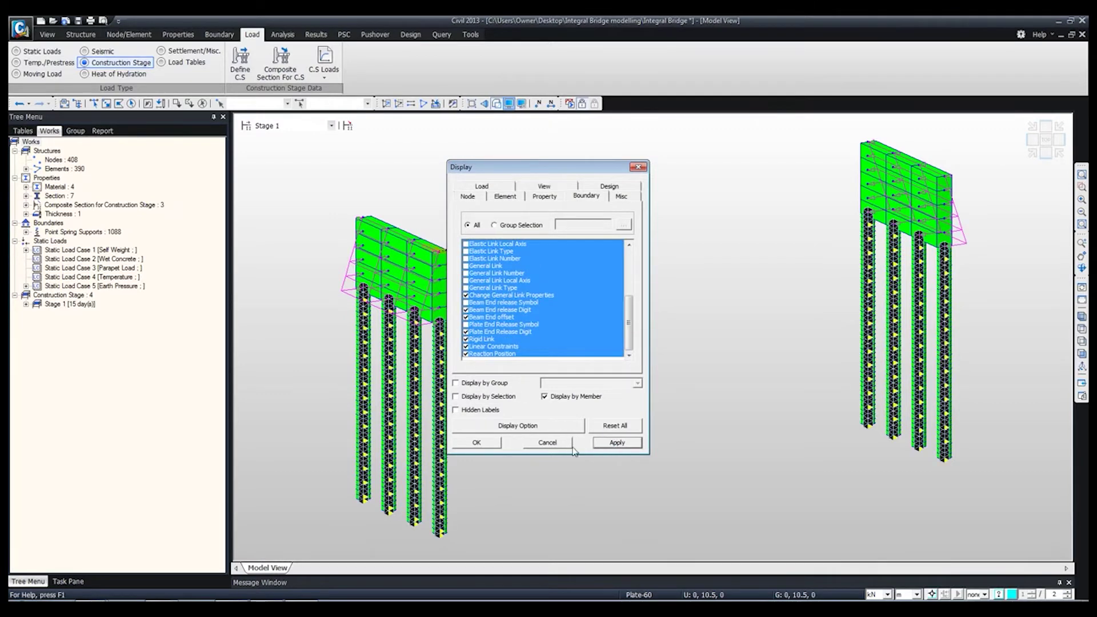
click(476, 443)
Step: Show the Stage 2 model and display the element beam loads of the Wet Concrete load case
click(307, 126)
key(Down)
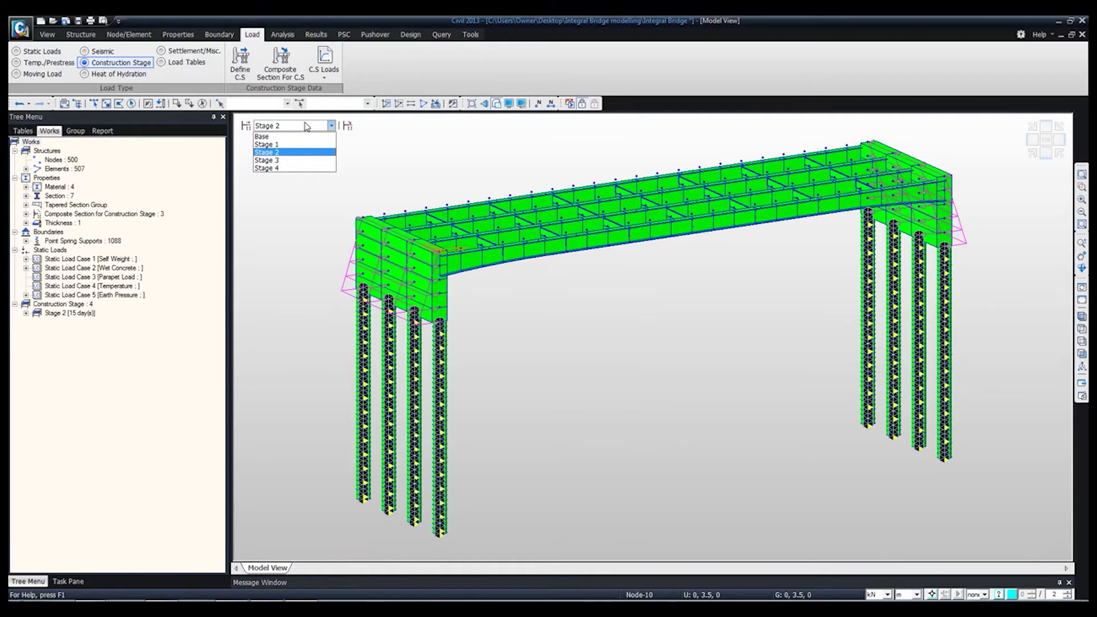
click(27, 272)
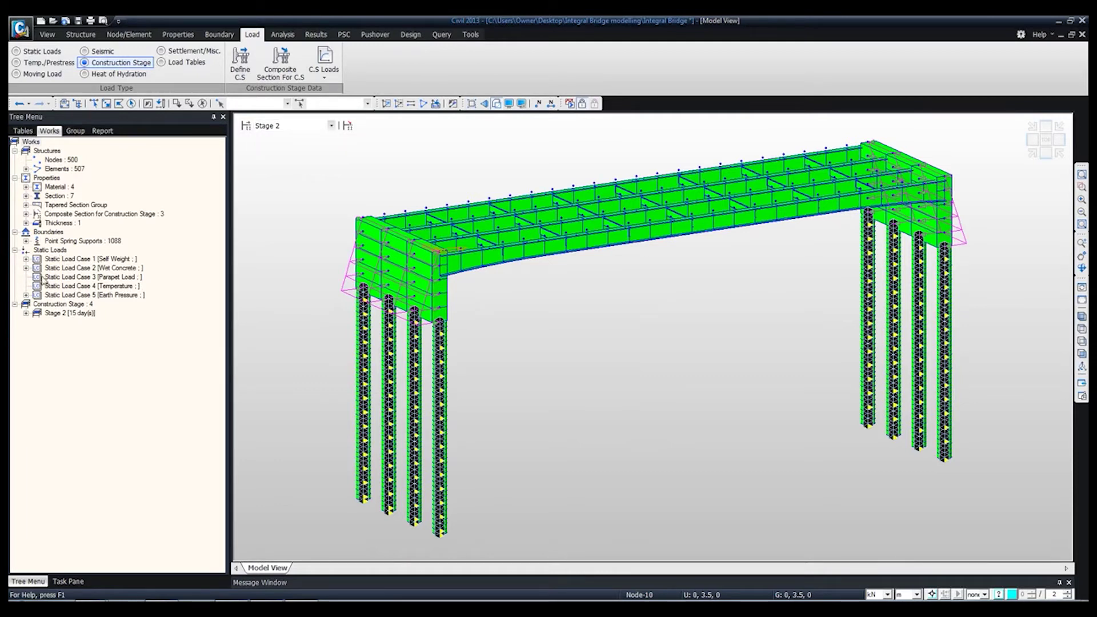
click(26, 268)
right_click(58, 277)
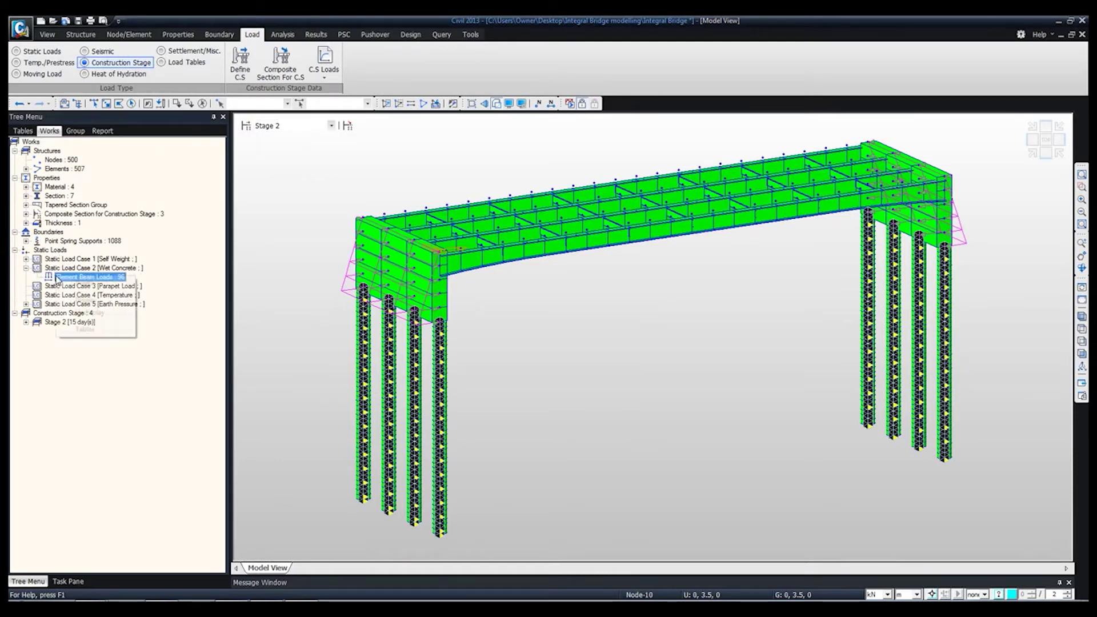
click(81, 307)
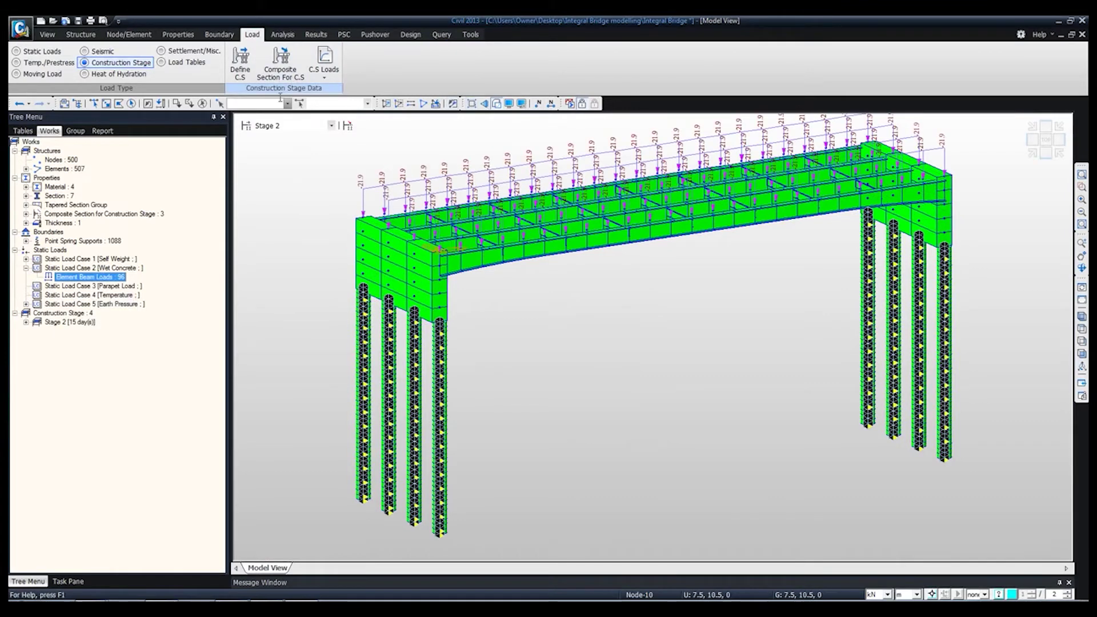
Step: Show the Stage 3 model and examine the deck elements near the abutment up close
click(307, 127)
key(Down)
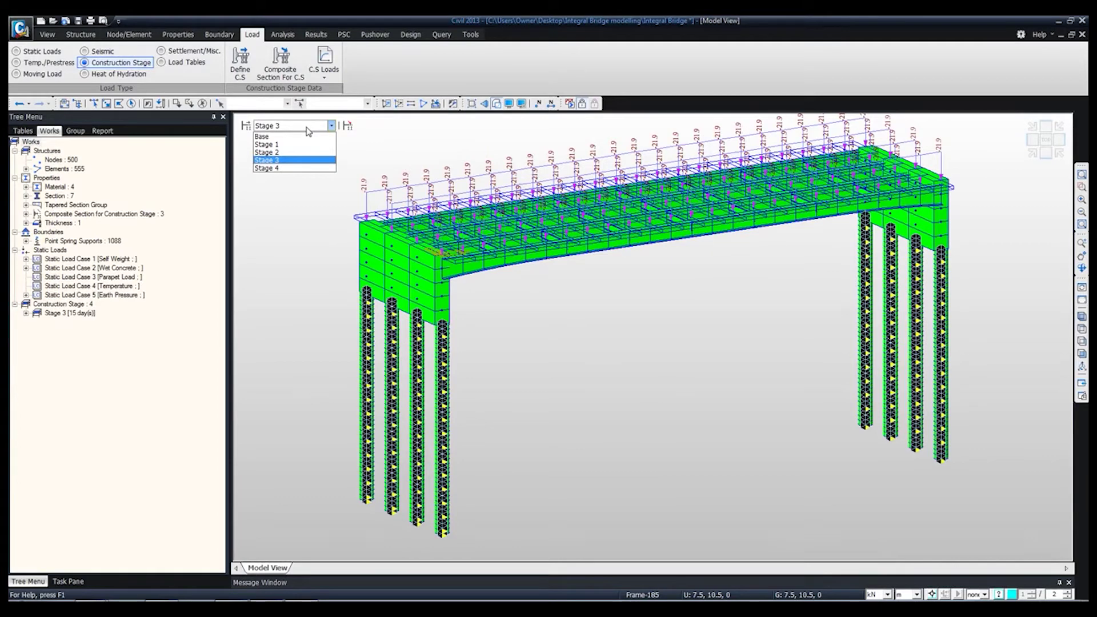
click(294, 160)
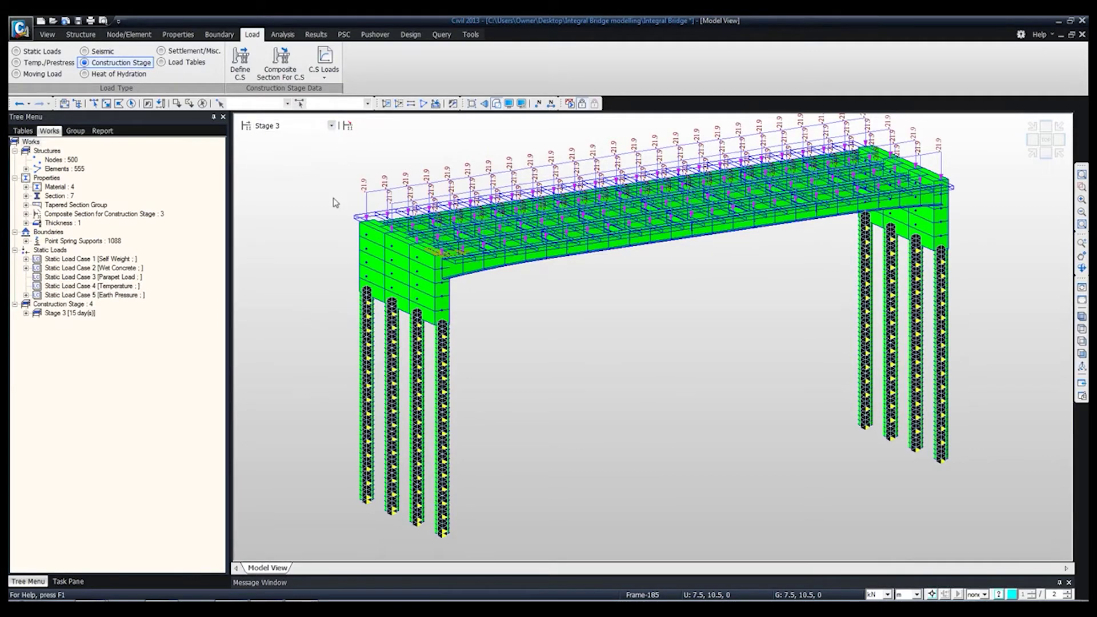
scroll(365, 228, up, 5)
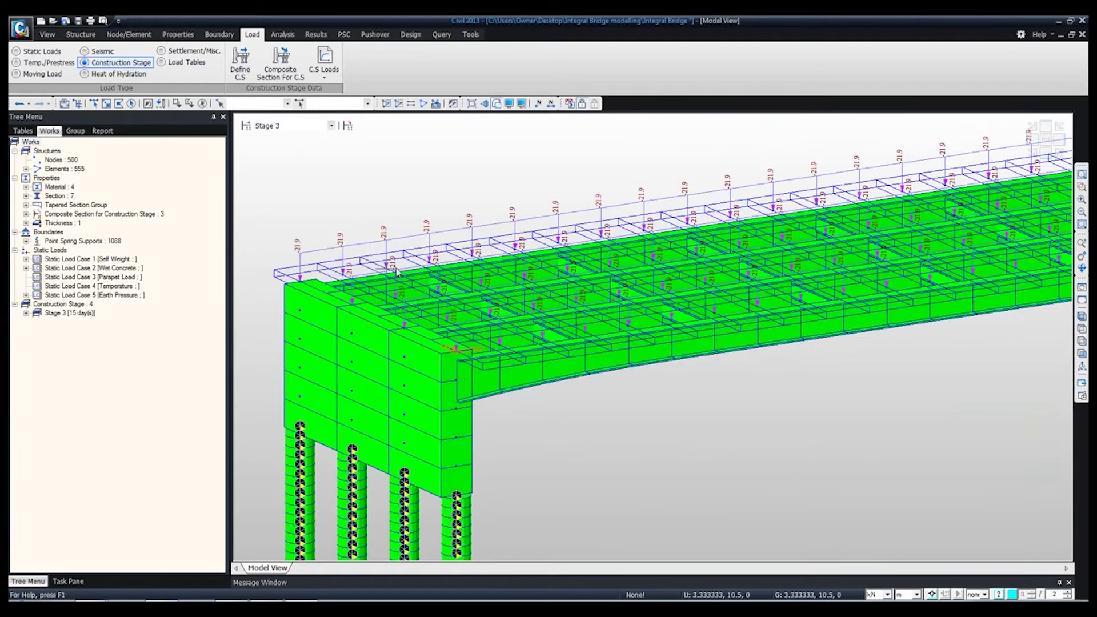
Step: Show the Stage 4 model and display the element beam loads of the Parapet Load case
click(309, 125)
click(272, 169)
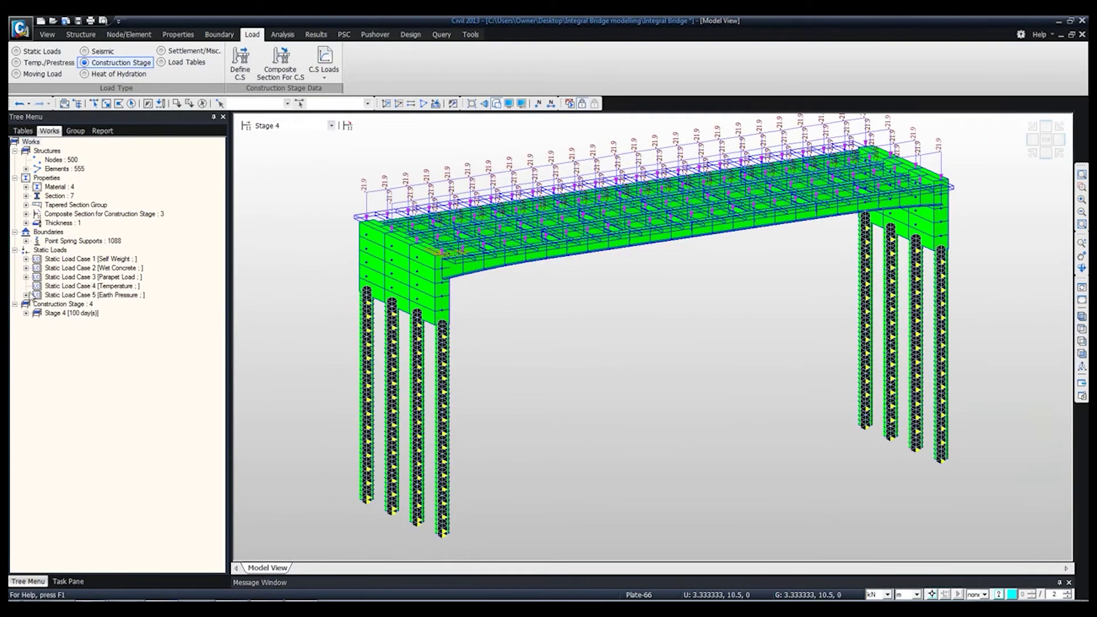
click(26, 277)
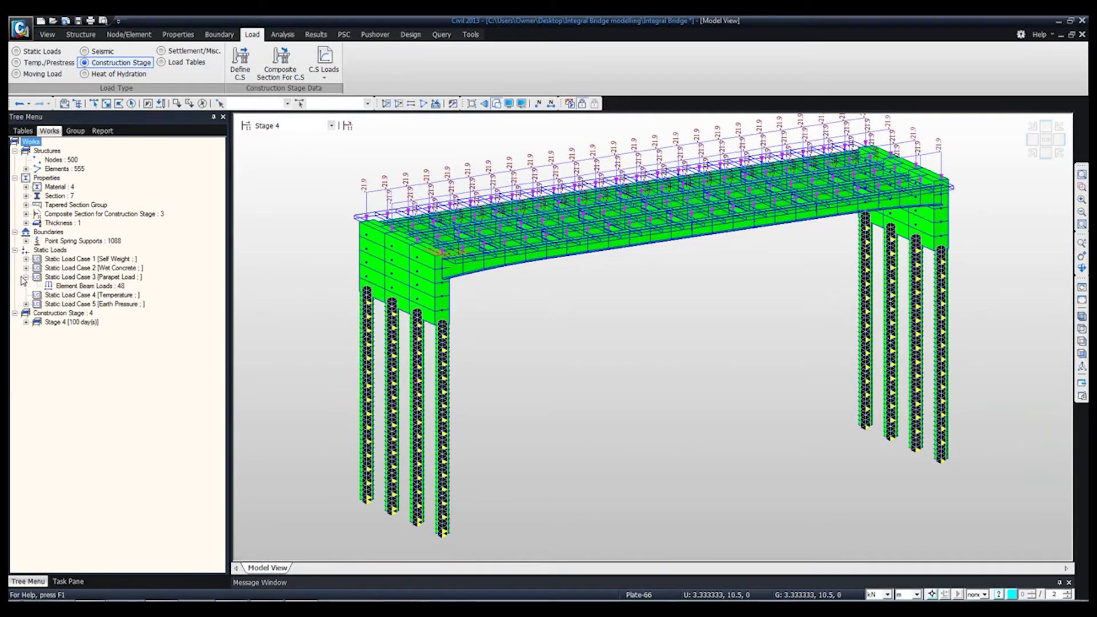
right_click(77, 287)
click(93, 310)
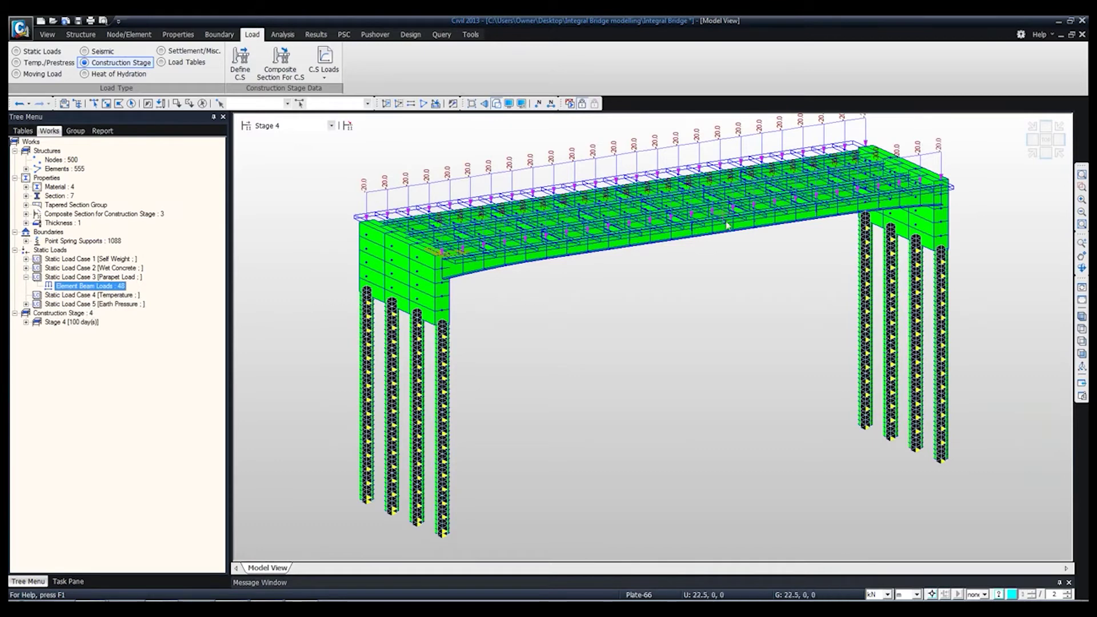
Step: Return to the Base stage and add a structure group named Cross beam
click(281, 126)
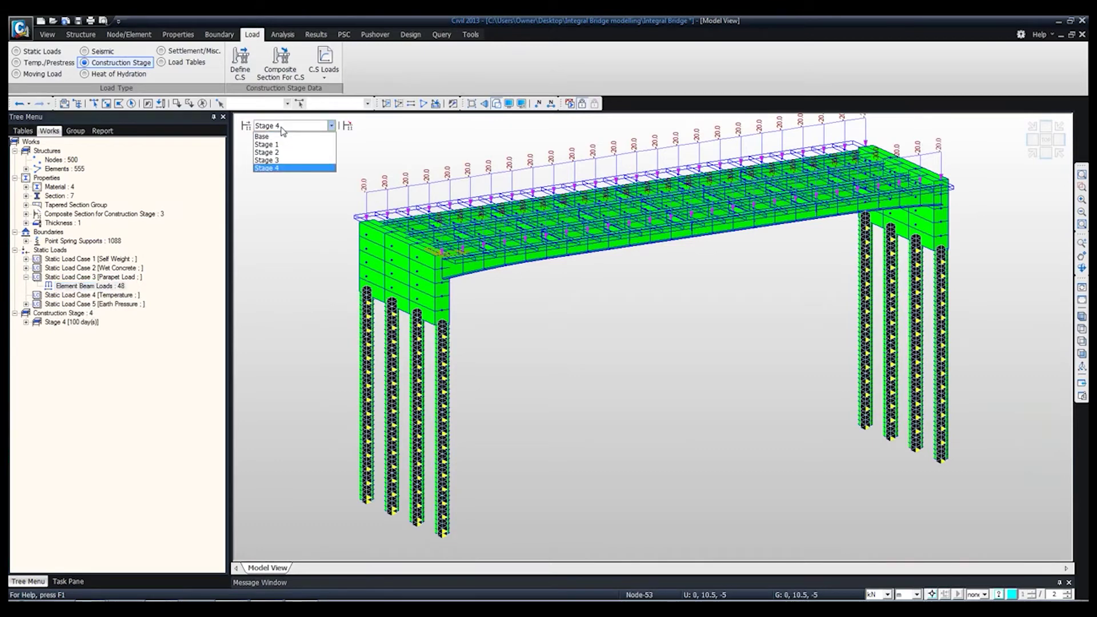
click(274, 137)
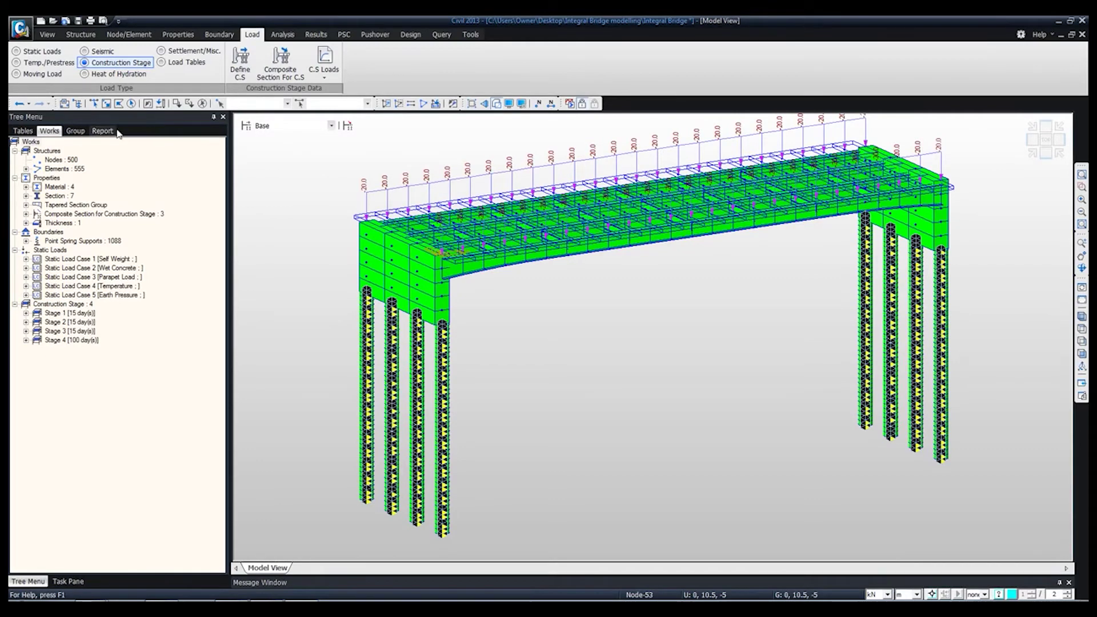
click(77, 131)
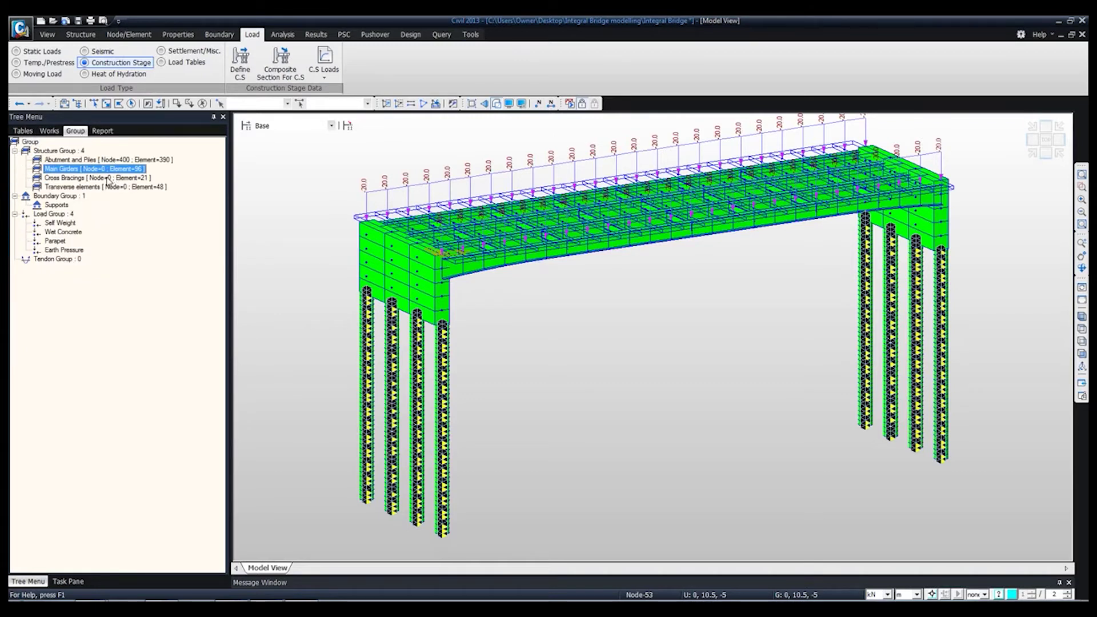
right_click(60, 149)
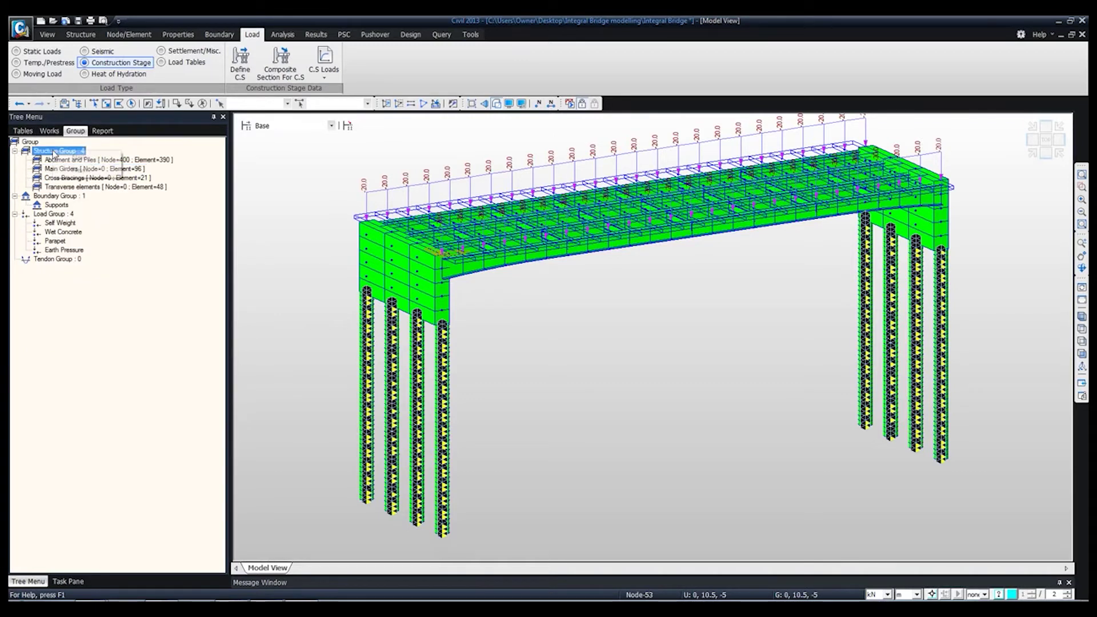
click(75, 156)
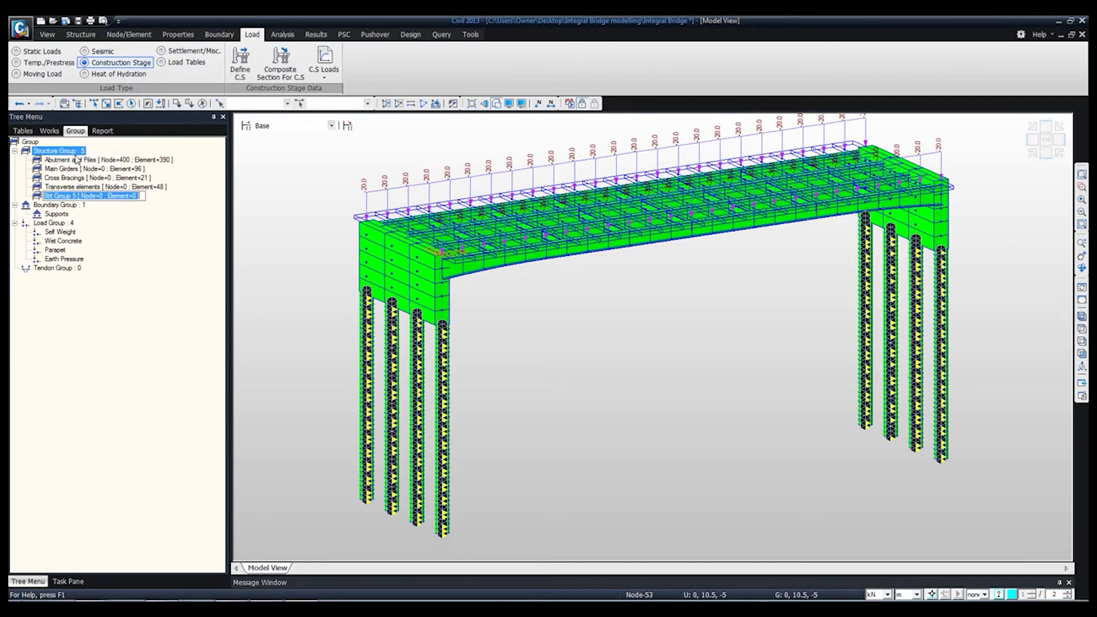
text(Cro)
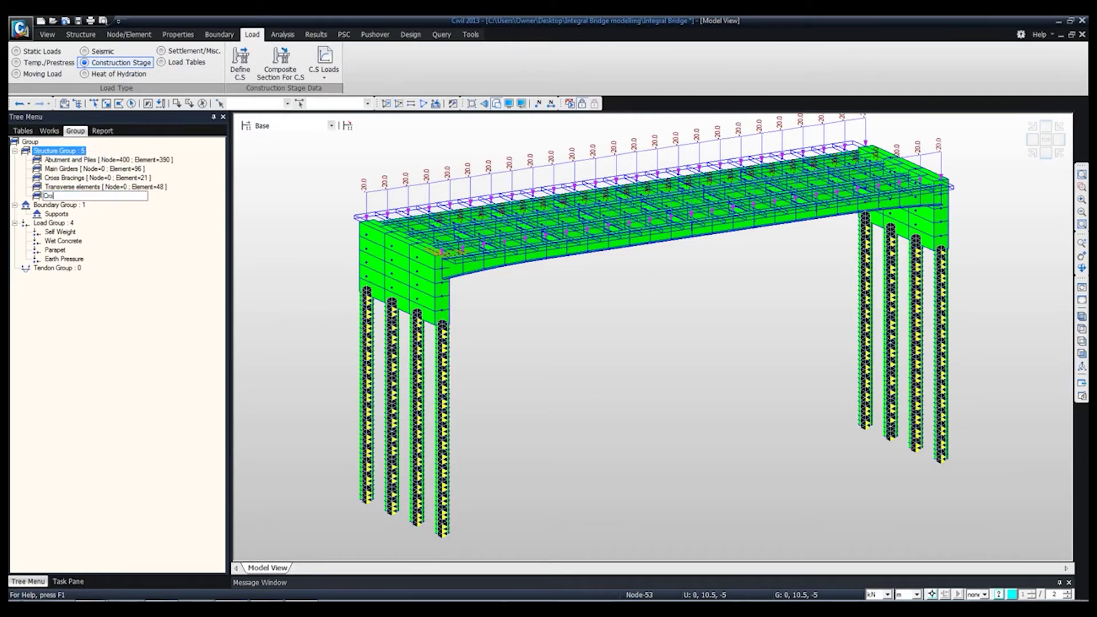
text(ss beam)
key(Return)
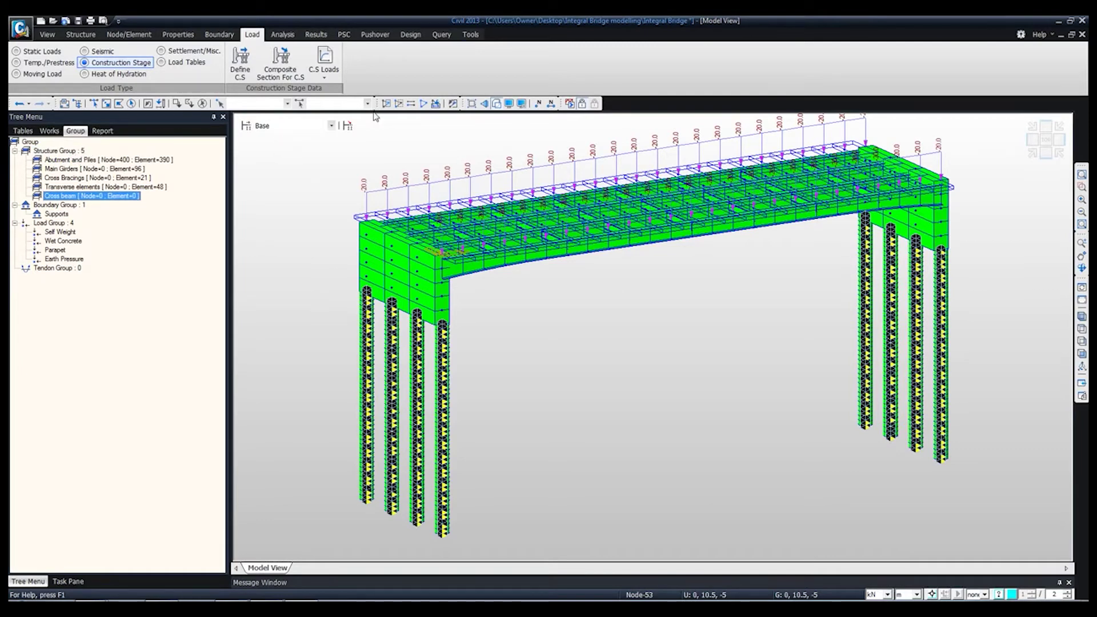
Step: Switch the model to wireframe and activate only the bridge deck elements, selected from the front view
click(496, 104)
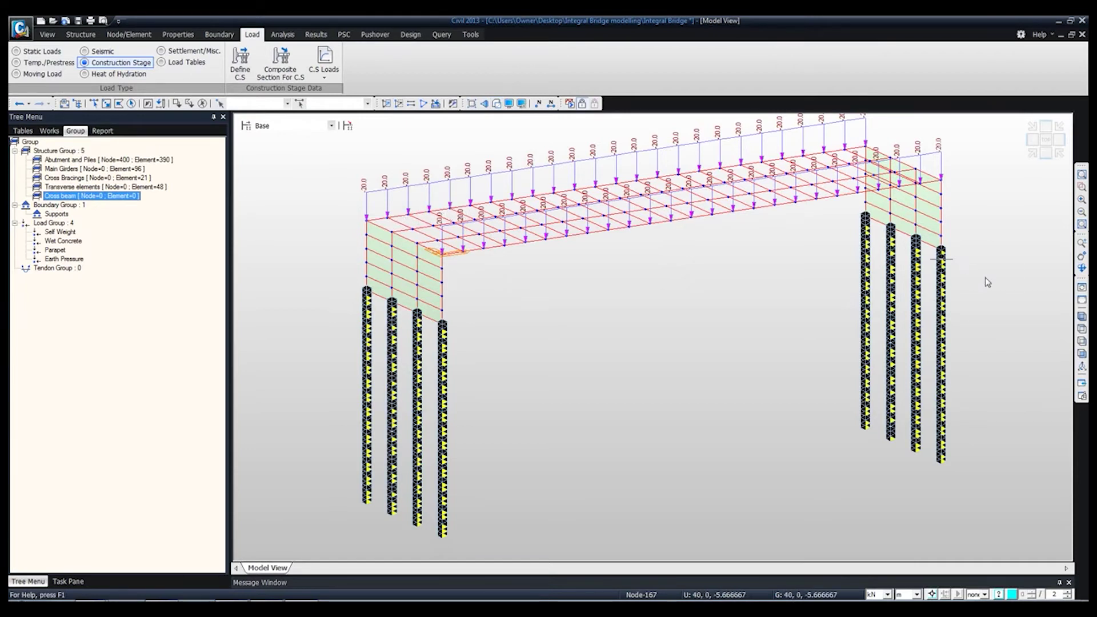
click(1082, 353)
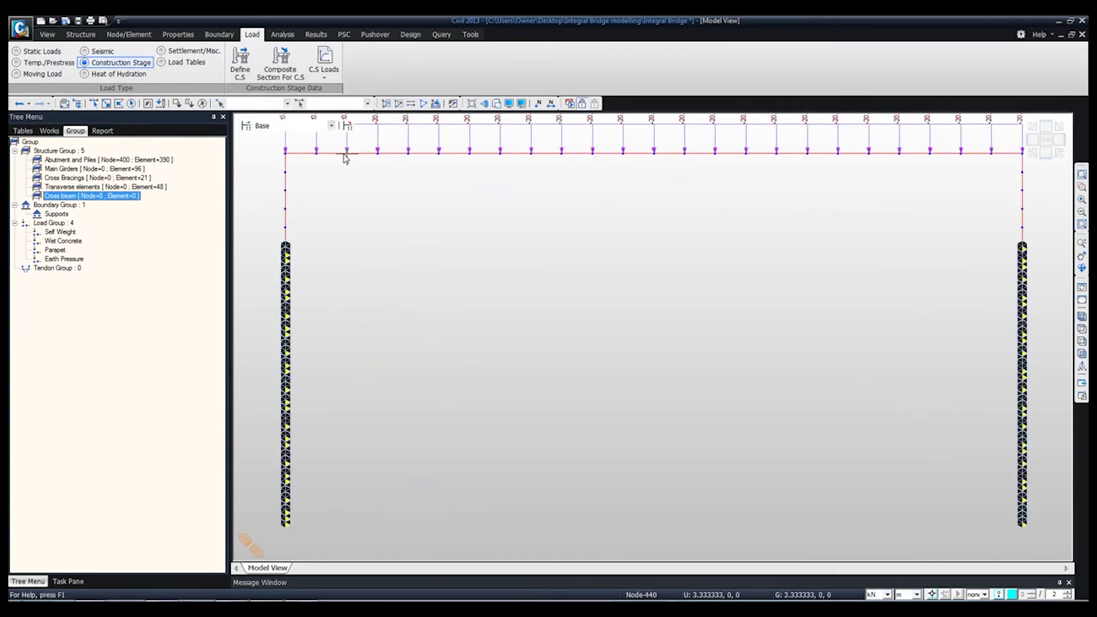
middle_drag(344, 155, 345, 206)
click(94, 104)
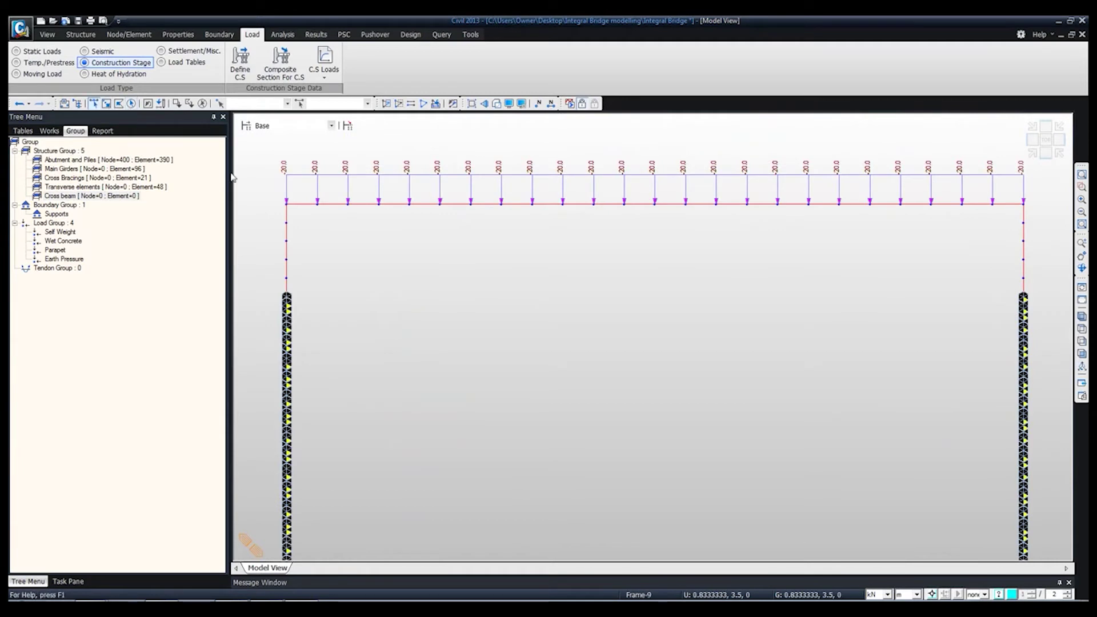
drag(263, 196, 1038, 221)
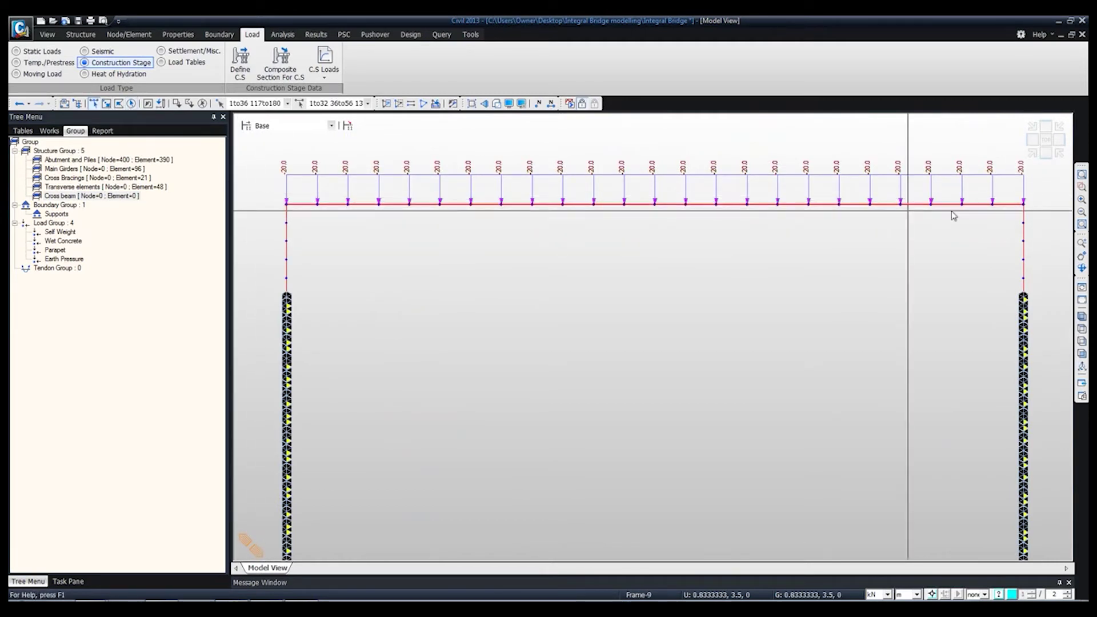
click(387, 103)
click(1081, 318)
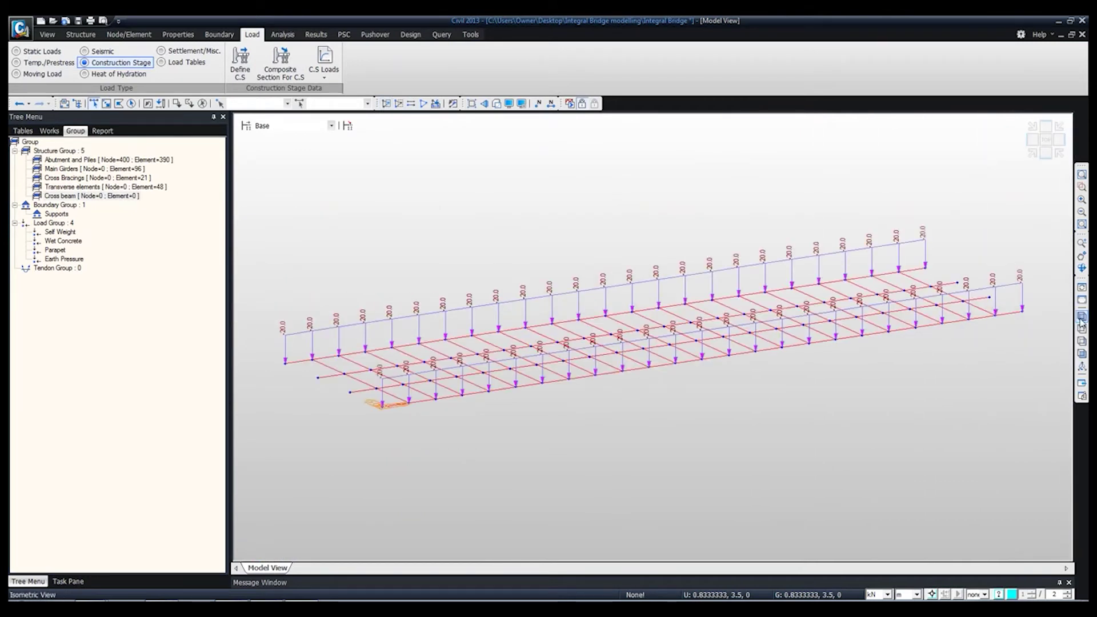
Step: Select all transverse elements between the girders in plan view and assign them to the Cross beam structure group
click(1082, 330)
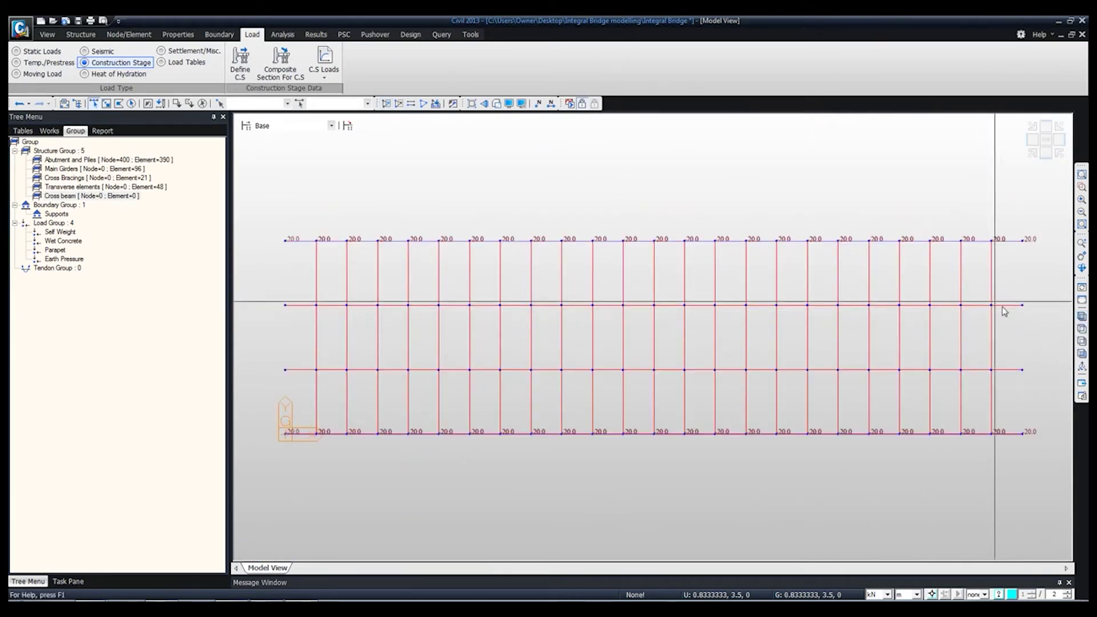
drag(998, 269, 312, 277)
drag(1023, 338, 325, 356)
drag(1001, 404, 293, 403)
drag(85, 196, 386, 270)
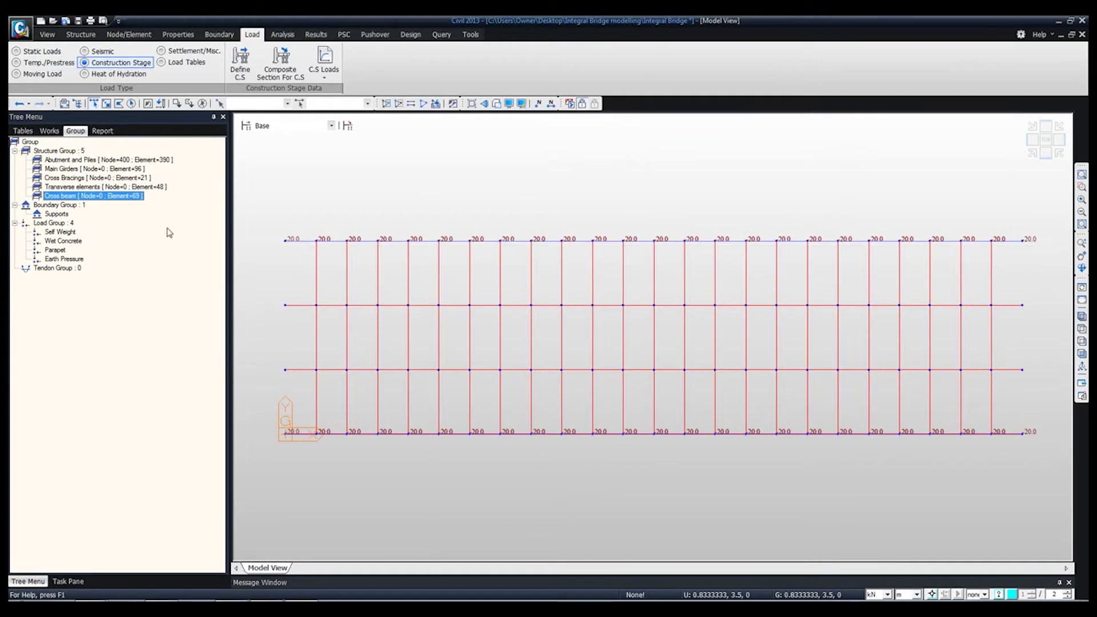
click(1084, 317)
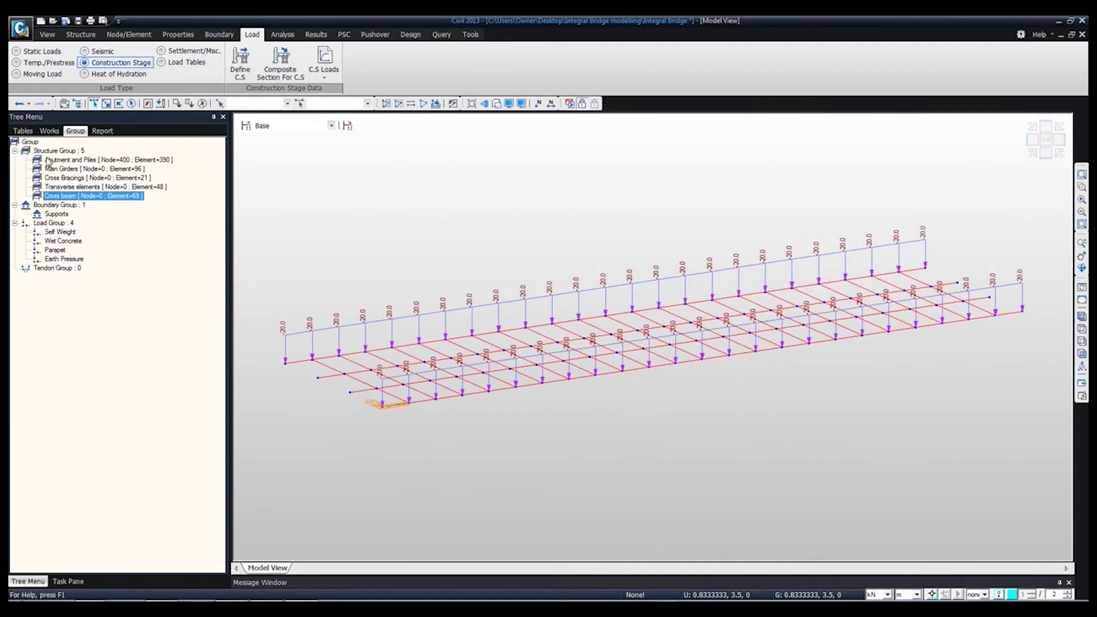
Step: Turn off the display of all load types in the model view
click(49, 131)
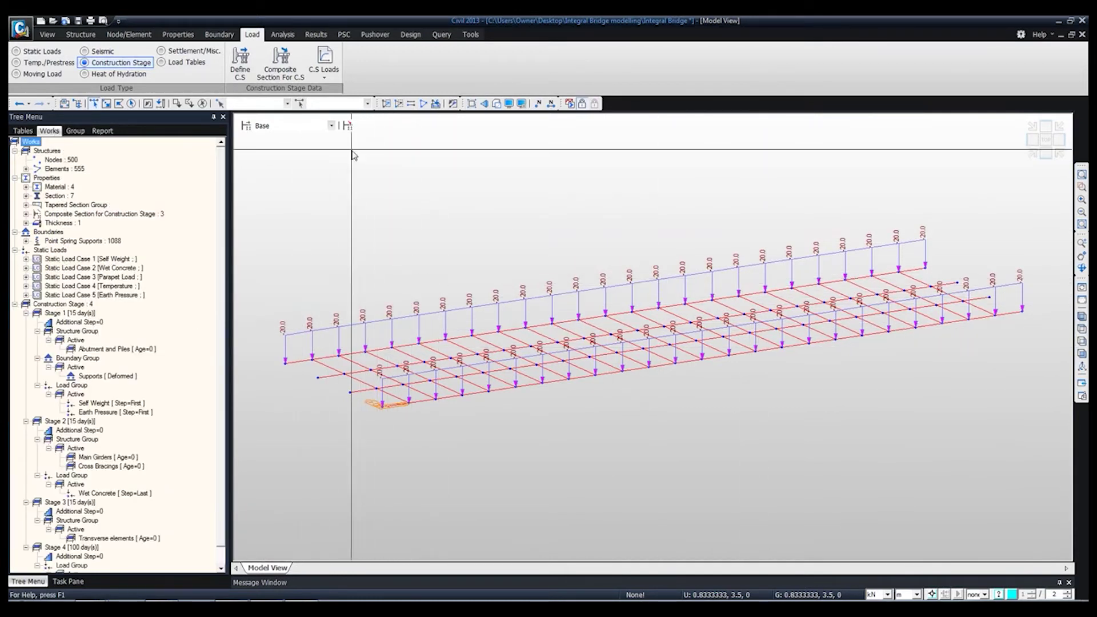
click(508, 104)
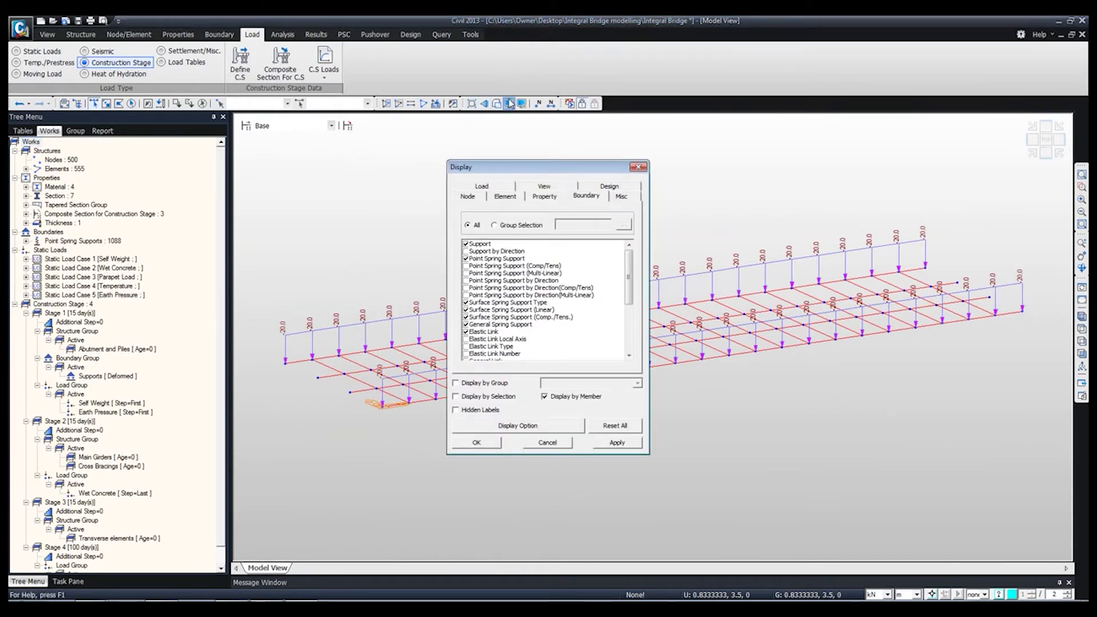
click(487, 188)
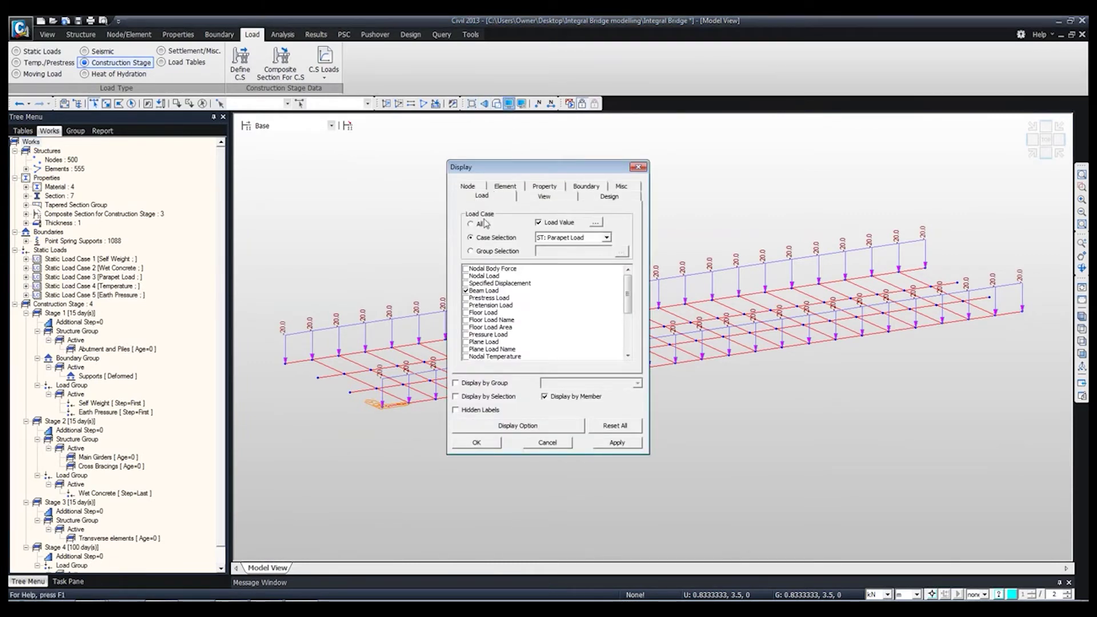
drag(496, 274, 510, 399)
click(466, 357)
click(465, 357)
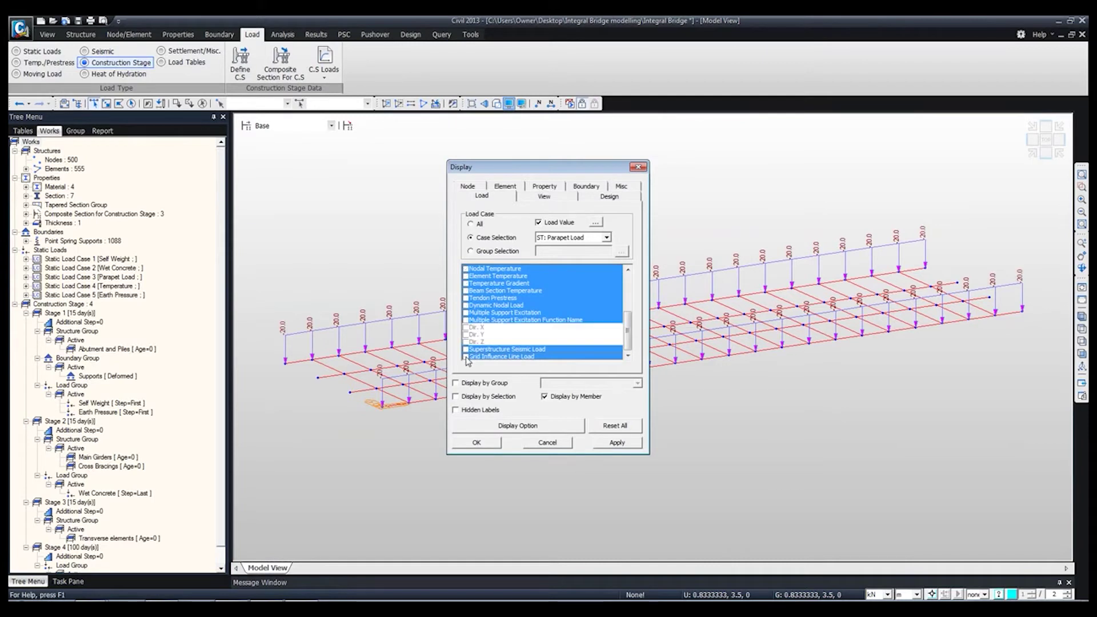
click(611, 443)
click(527, 444)
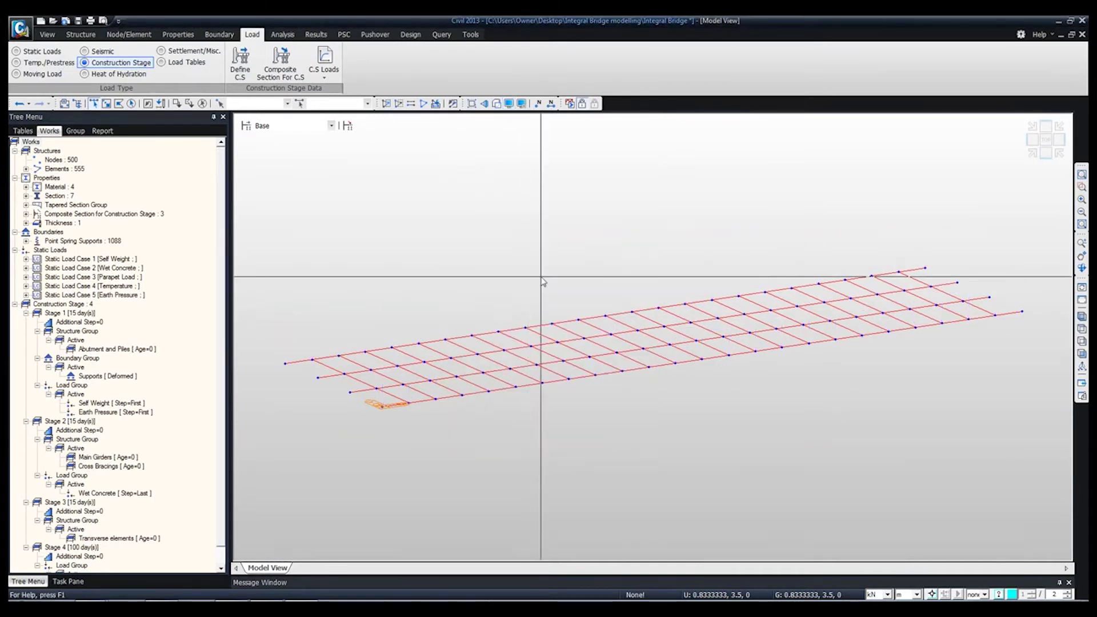
Step: Show the deck in plan view and set the moving load code to EUROCODE
click(1081, 337)
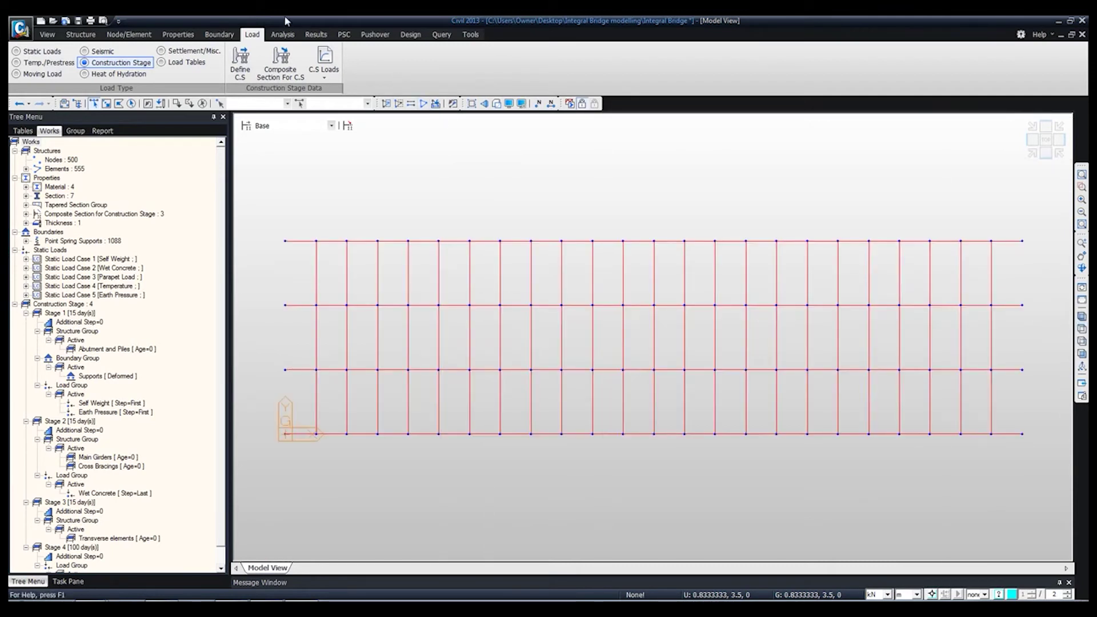
click(38, 74)
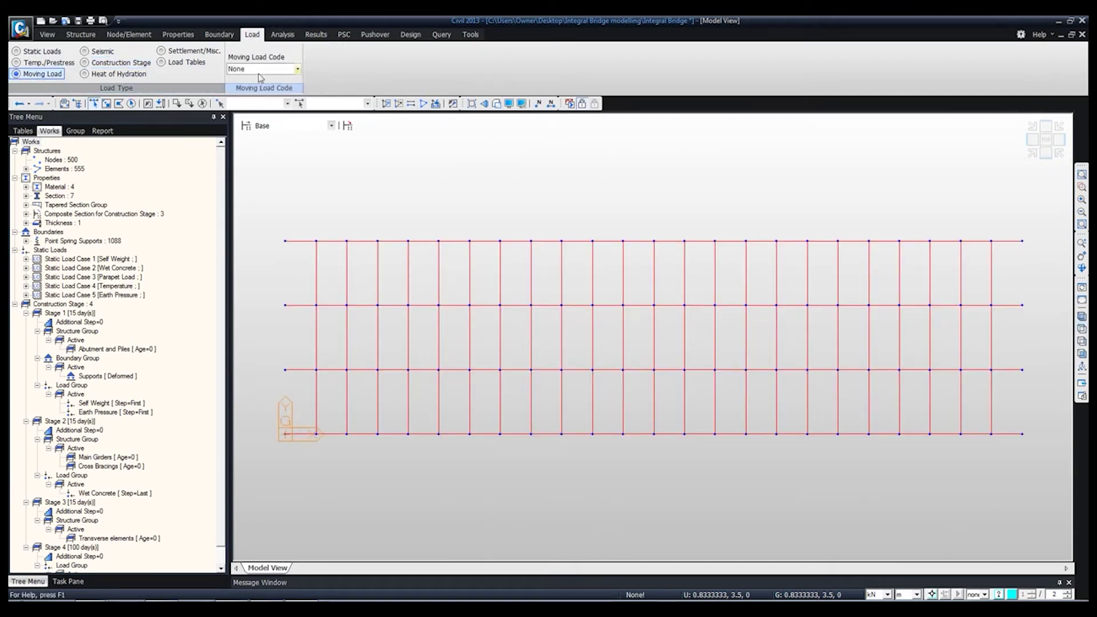
click(296, 70)
drag(298, 91, 297, 99)
click(256, 133)
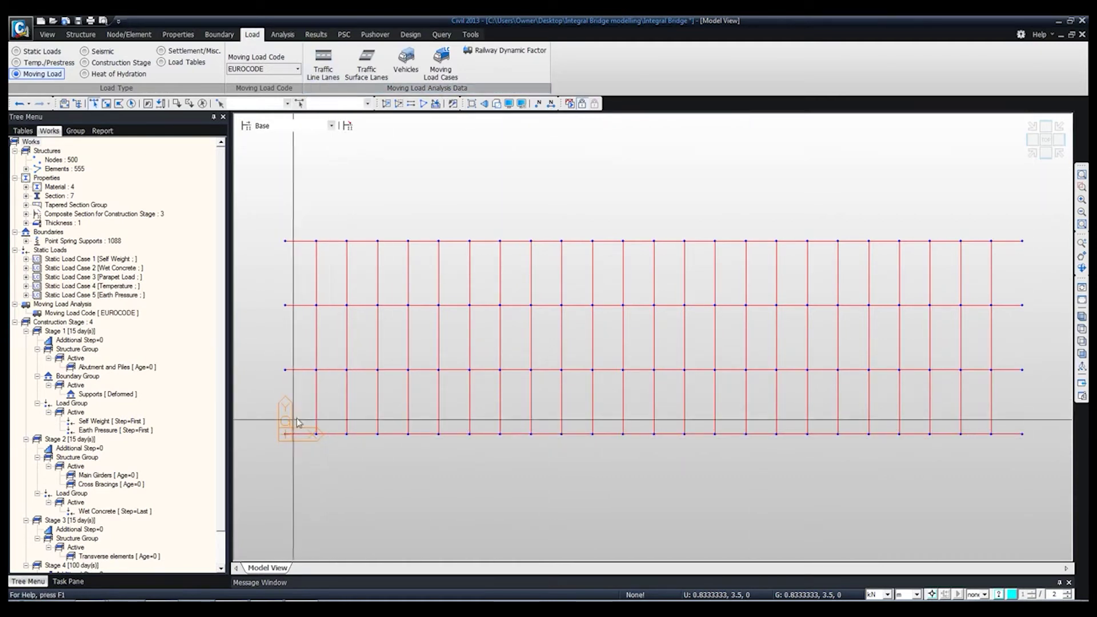
Step: Start a new traffic line lane named Lane 1 with eccentricity -1.5 m and cross beam load distribution using the Cross beam group
drag(279, 429, 1050, 461)
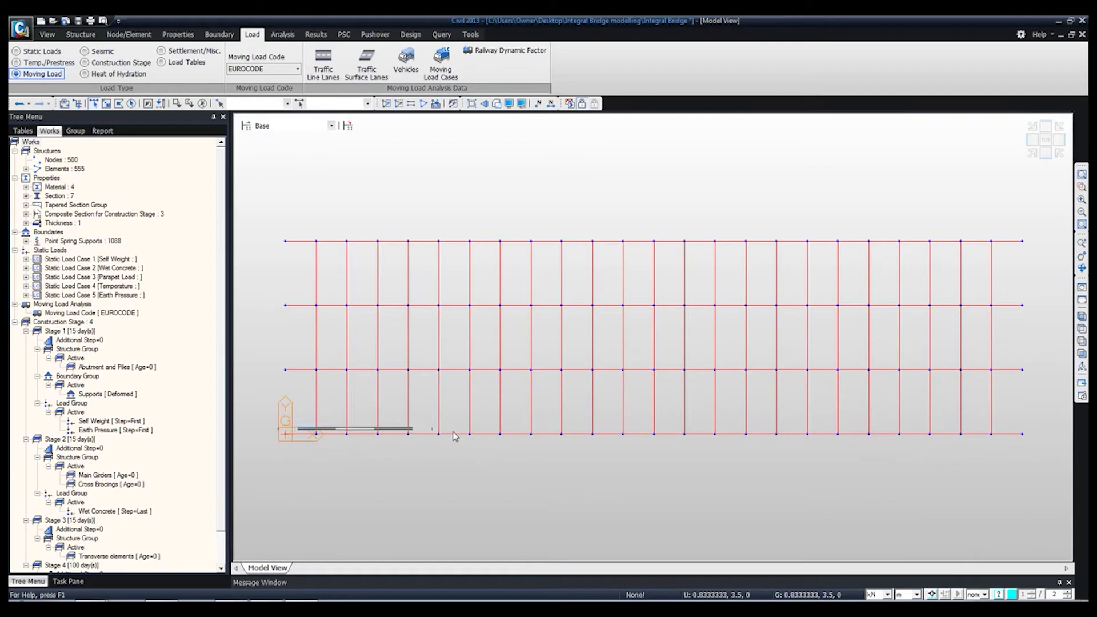
click(331, 73)
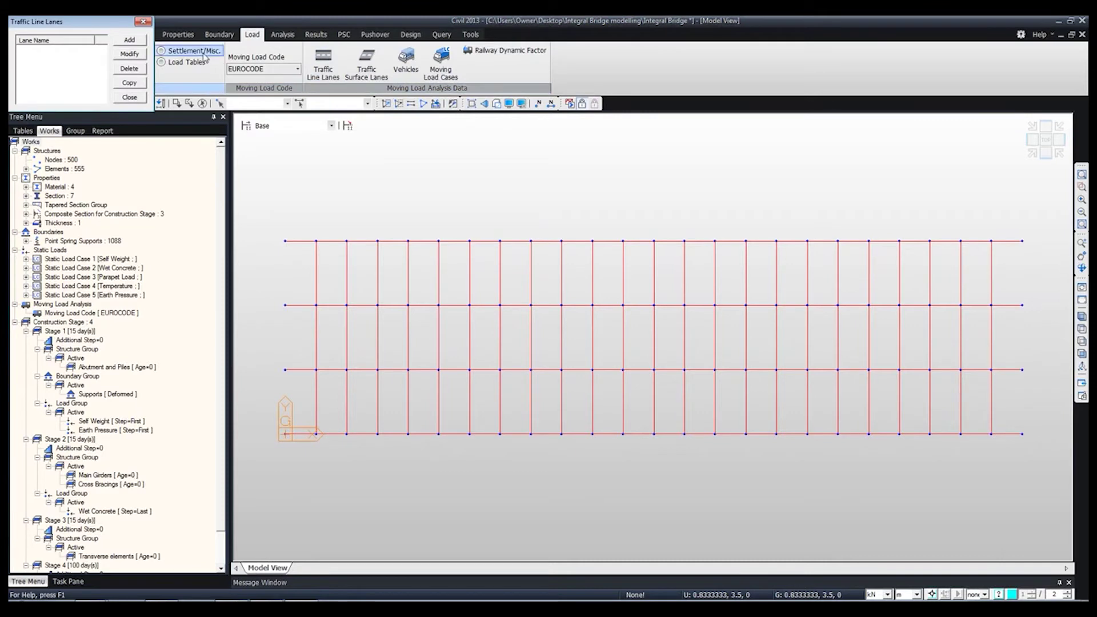
click(129, 40)
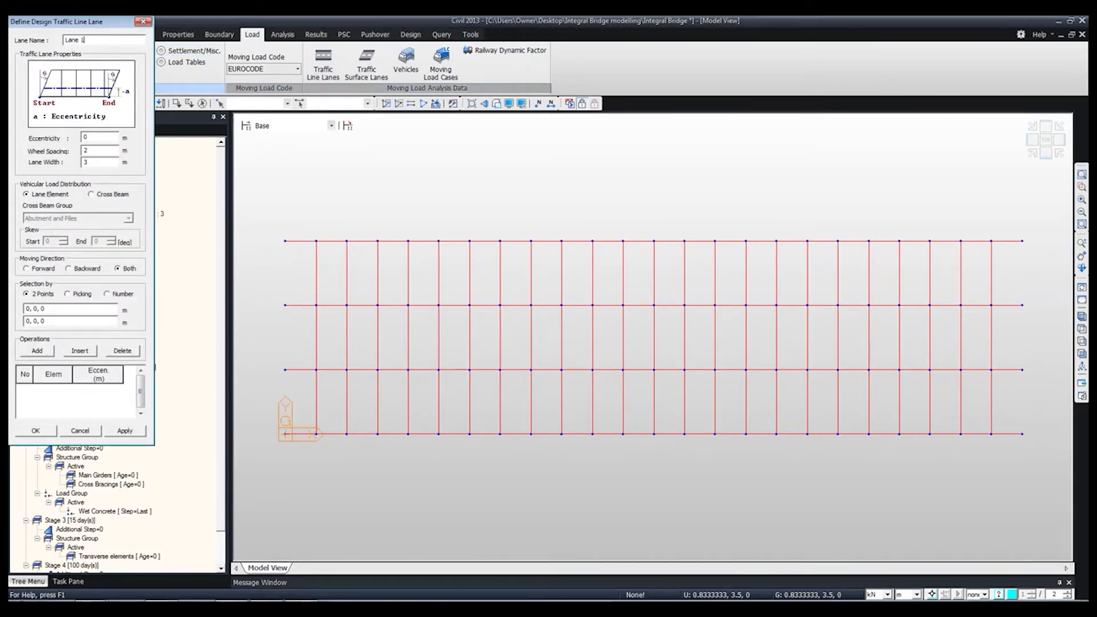
double_click(102, 136)
text(-1.5)
click(90, 194)
click(112, 219)
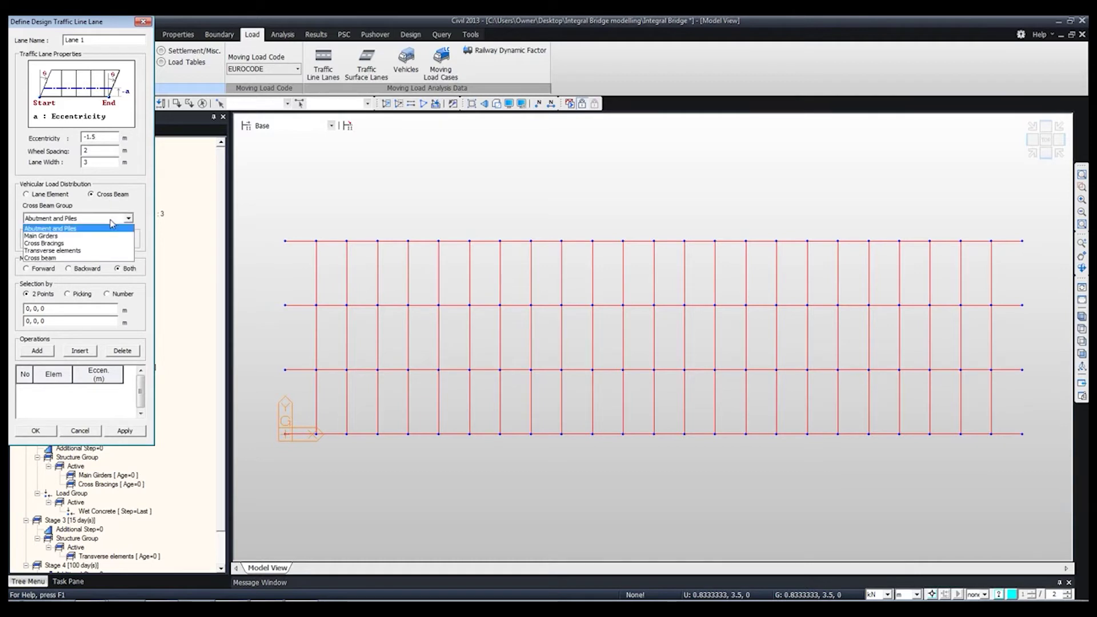
click(57, 258)
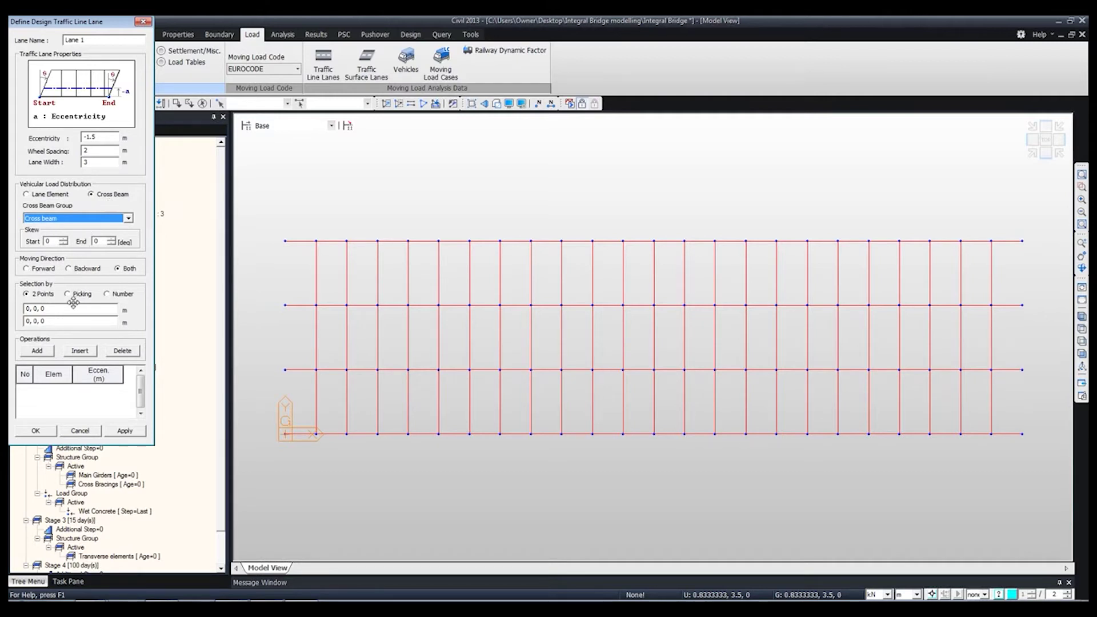
Step: Assign Lane 1 to the girder elements between points 0, 0, 0 and 40, 0, 0 and create the lane
click(31, 309)
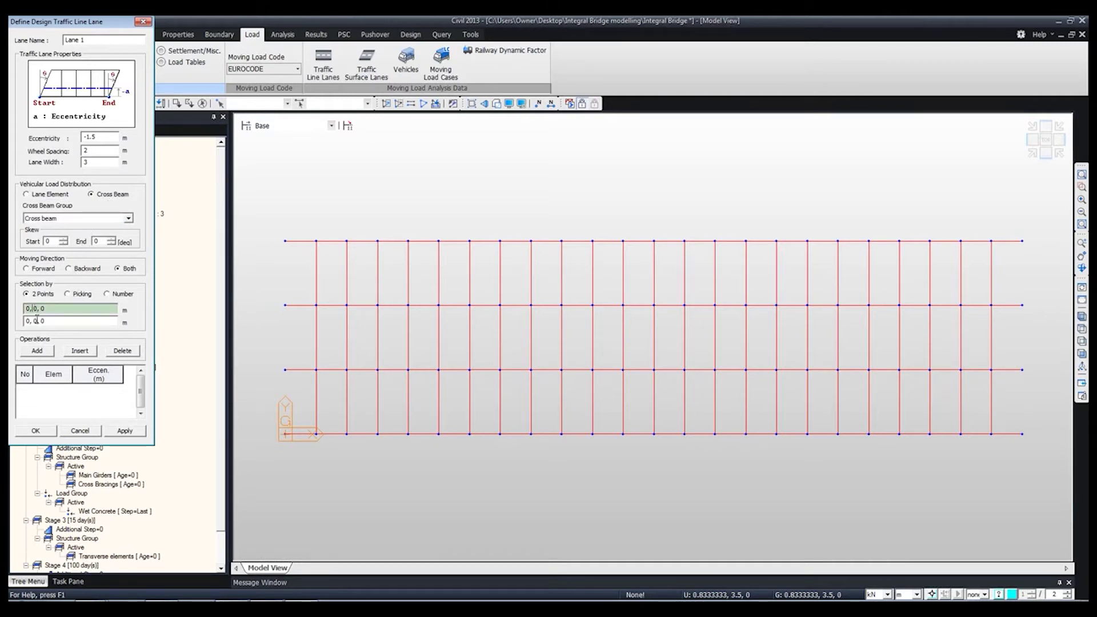
click(285, 435)
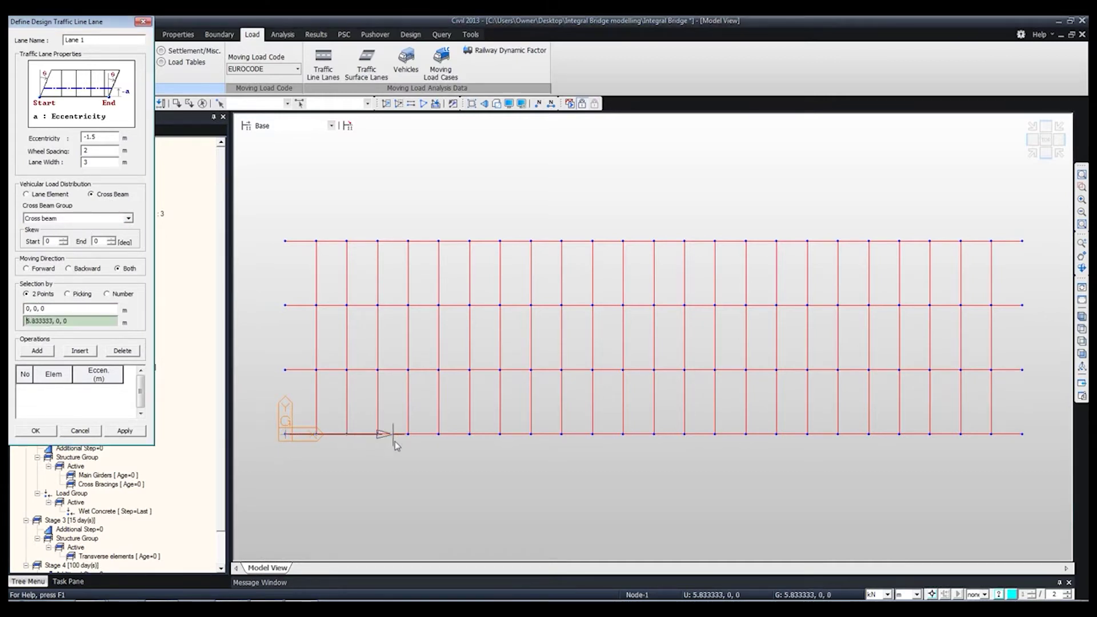
click(1023, 435)
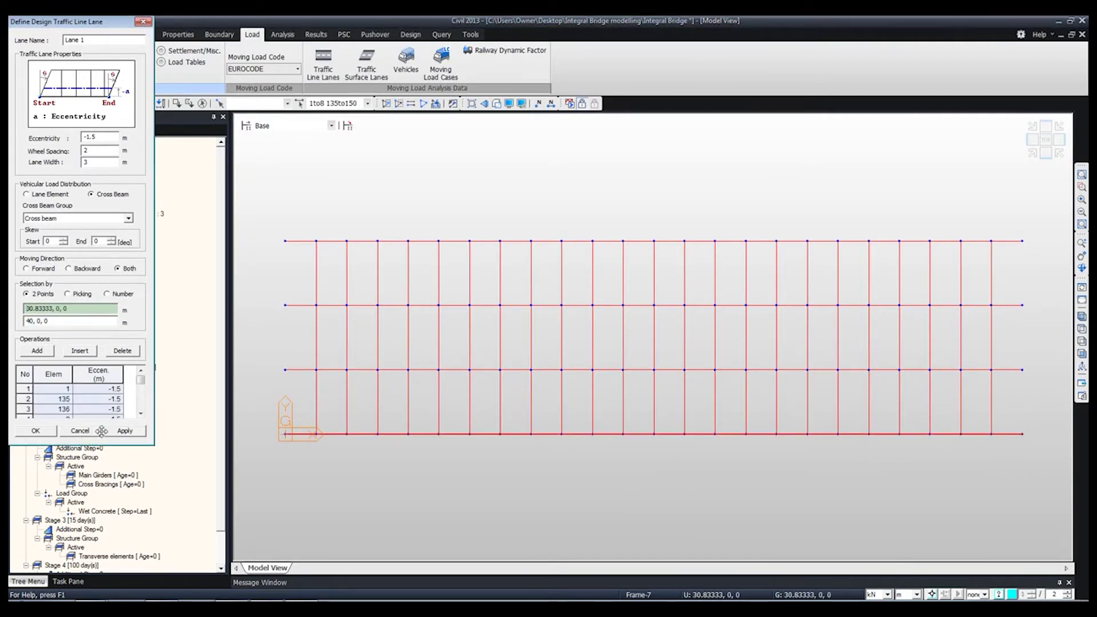
click(120, 432)
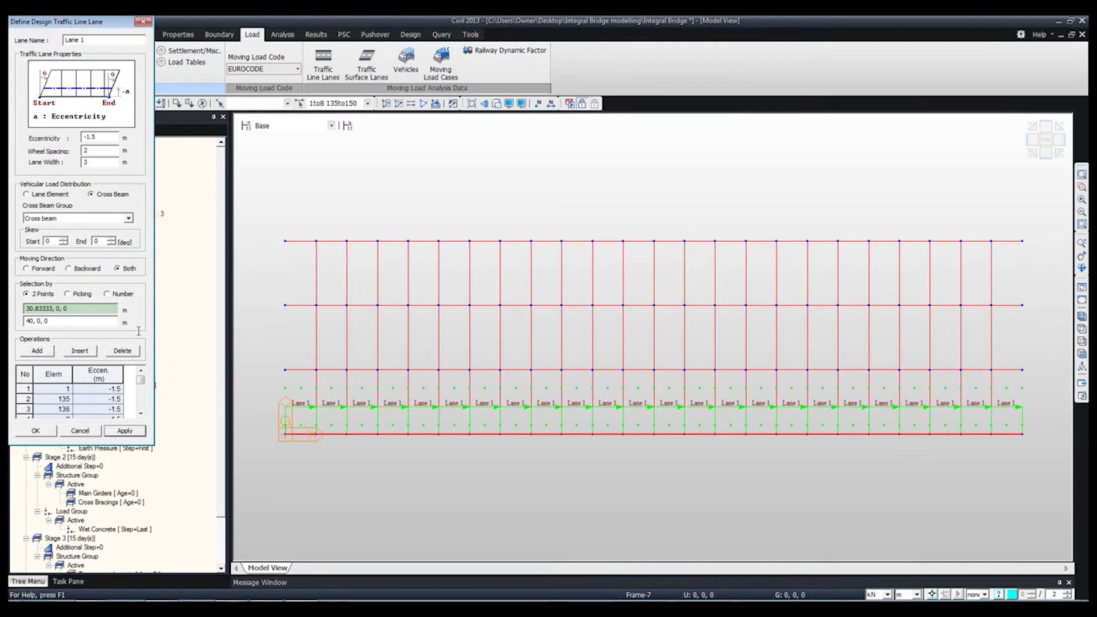
Step: Clear the lane's element list and set up the next lane as Lane 2 with eccentricity -4.5 m
click(25, 374)
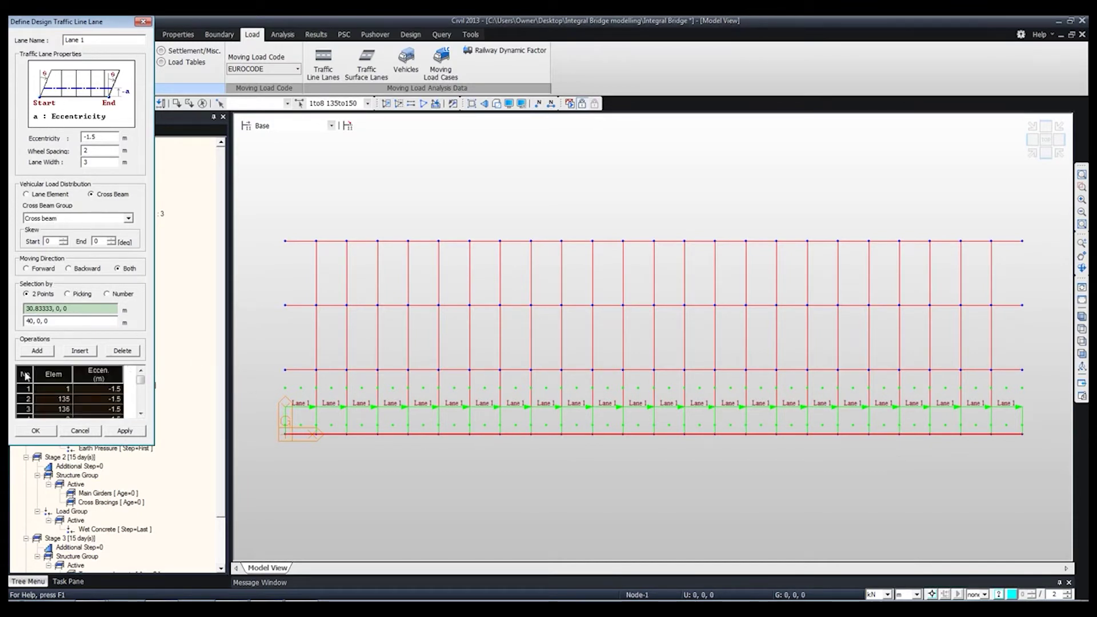
click(127, 352)
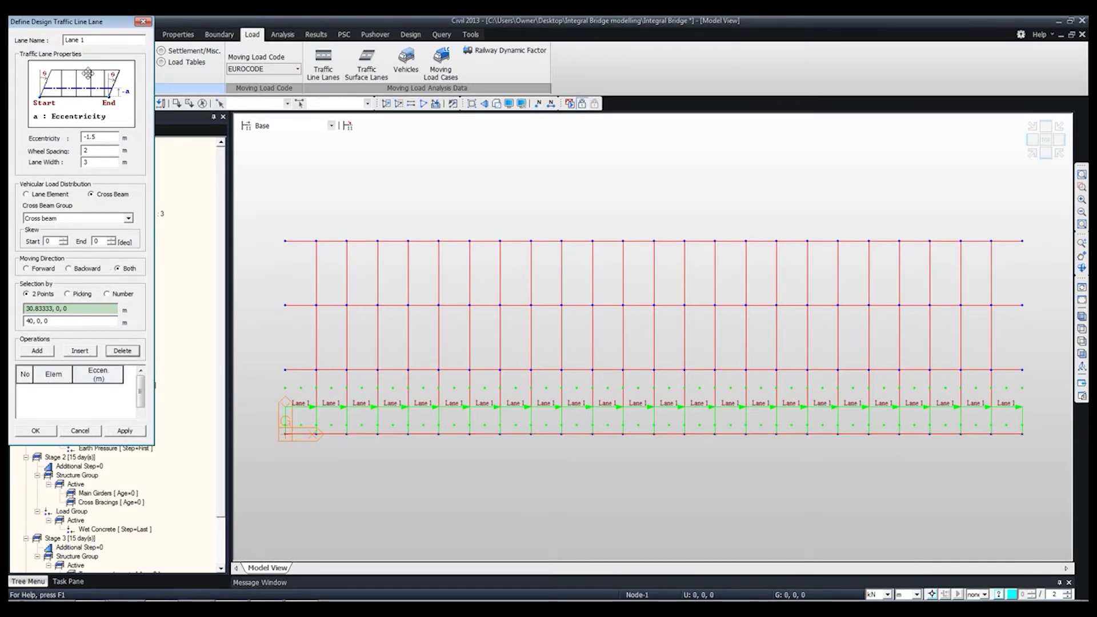
click(83, 42)
click(97, 137)
drag(96, 139, 89, 140)
text(4.5)
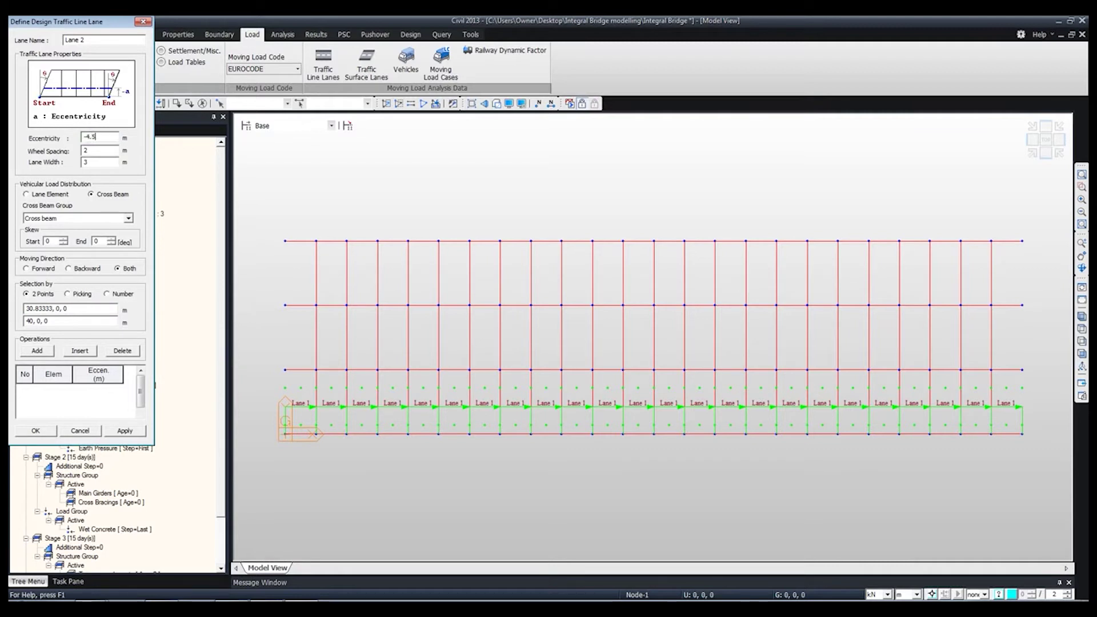
Step: Define Lane 2 along the same edge girder from 0, 0, 0 to 40, 0, 0 and create it
click(48, 308)
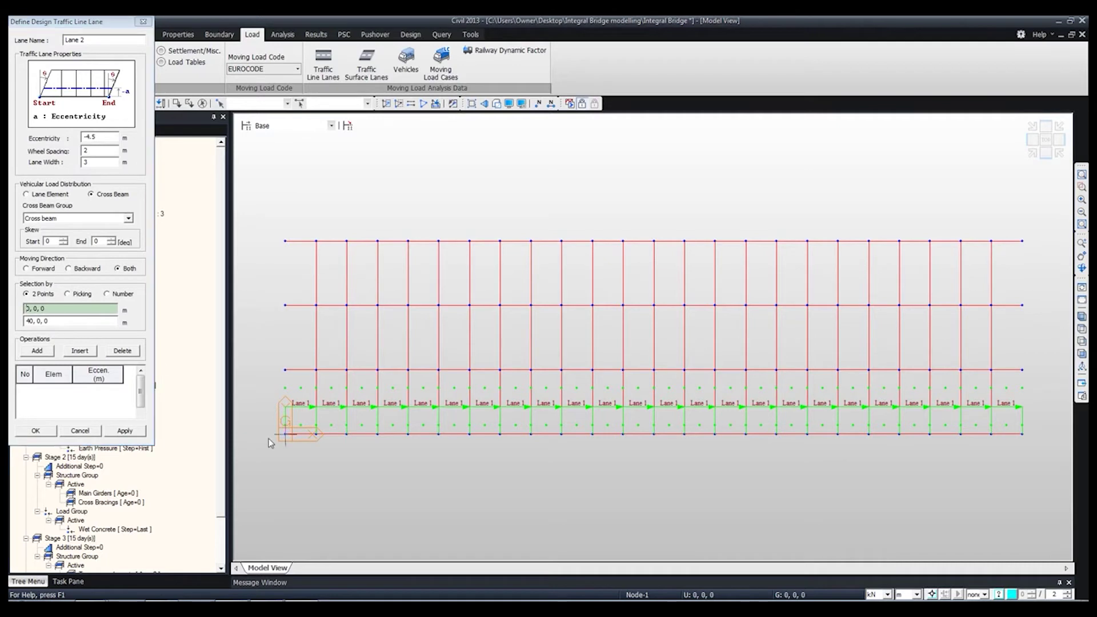
click(285, 435)
click(1047, 433)
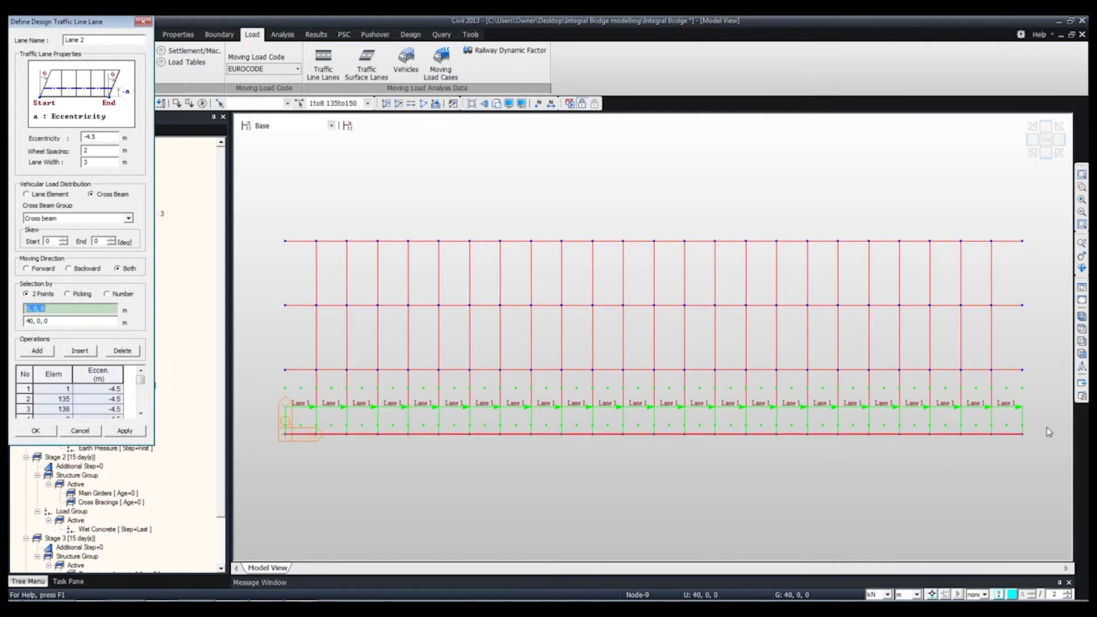
click(125, 431)
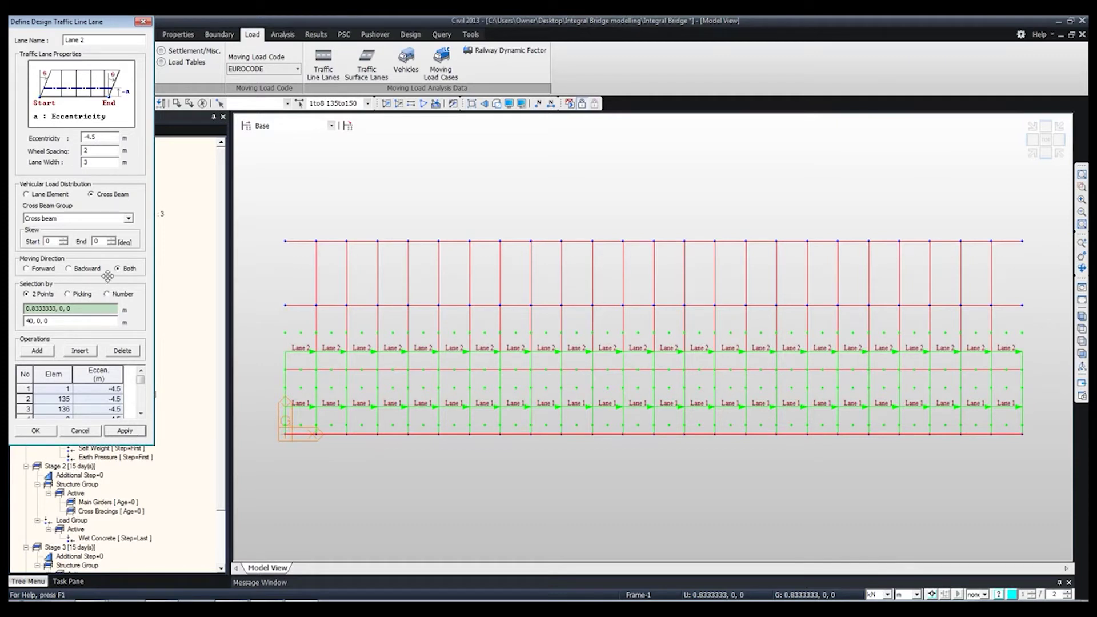
Step: Rename the lane as Lane 3, set its eccentricity to -7.5 m and empty its element list
double_click(83, 40)
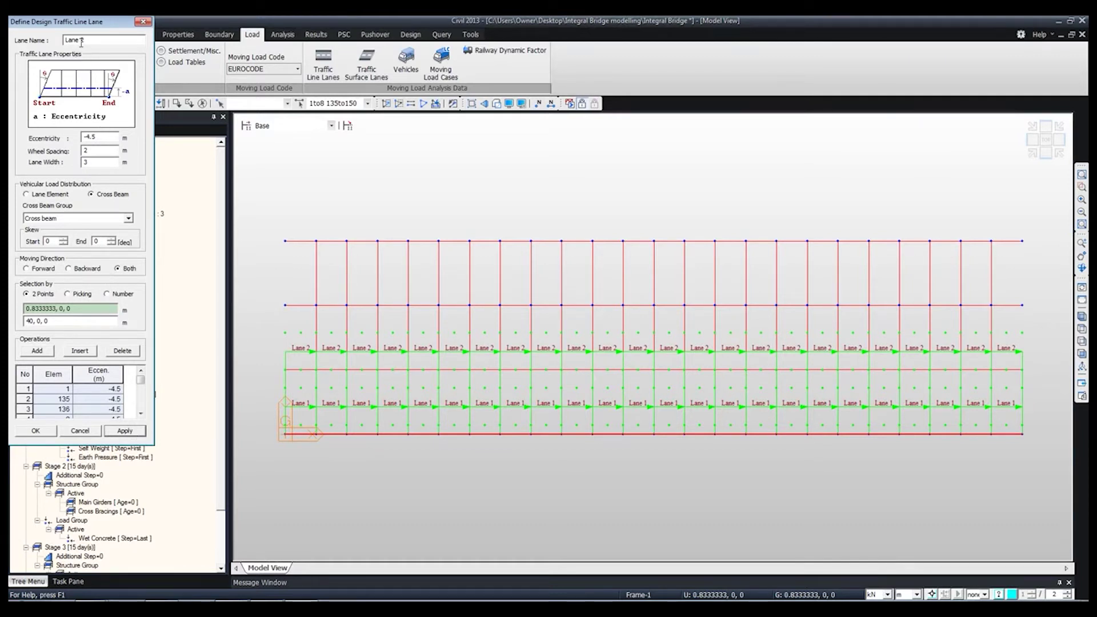
click(90, 137)
text(7)
click(24, 377)
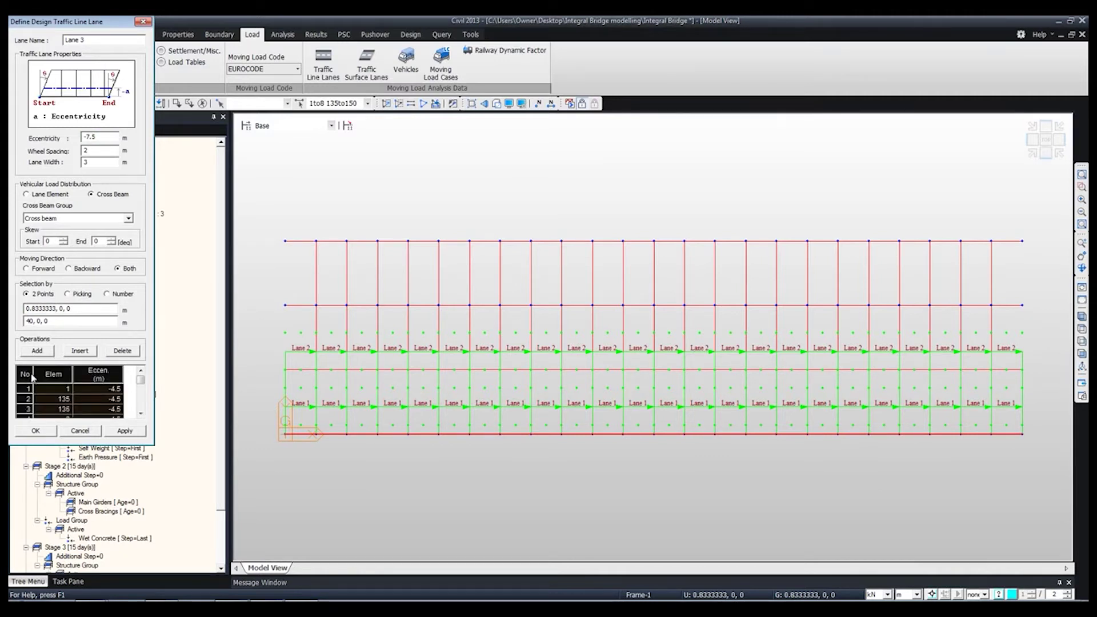
click(125, 351)
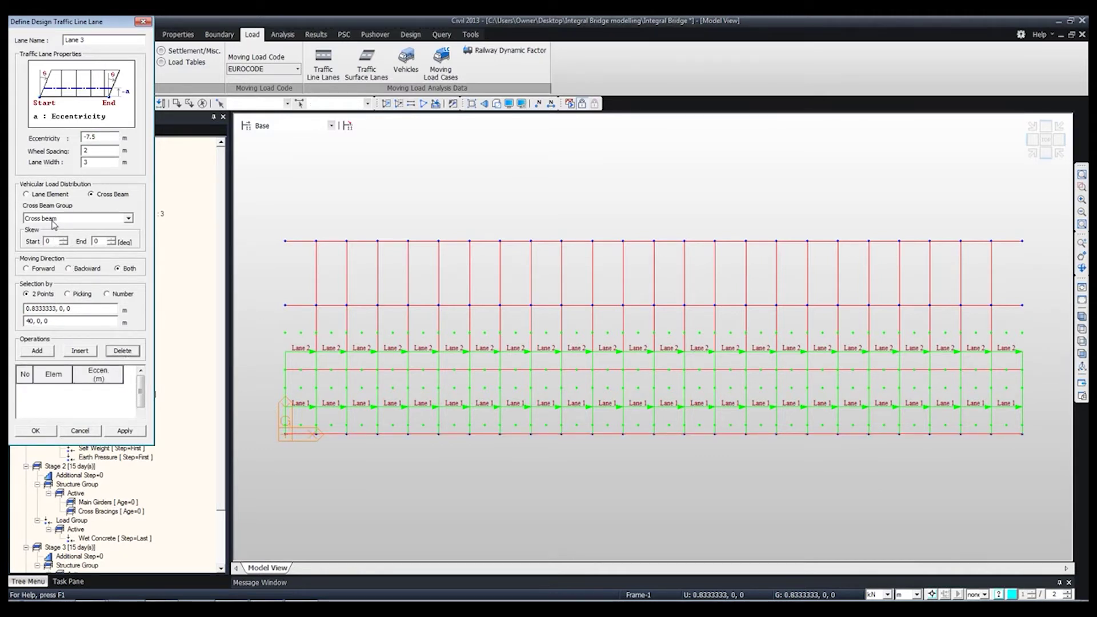
Step: Pick the edge girder's two end points, 0, 0, 0 and 40, 0, 0, for Lane 3 and create the lane
click(45, 310)
click(285, 434)
click(1023, 434)
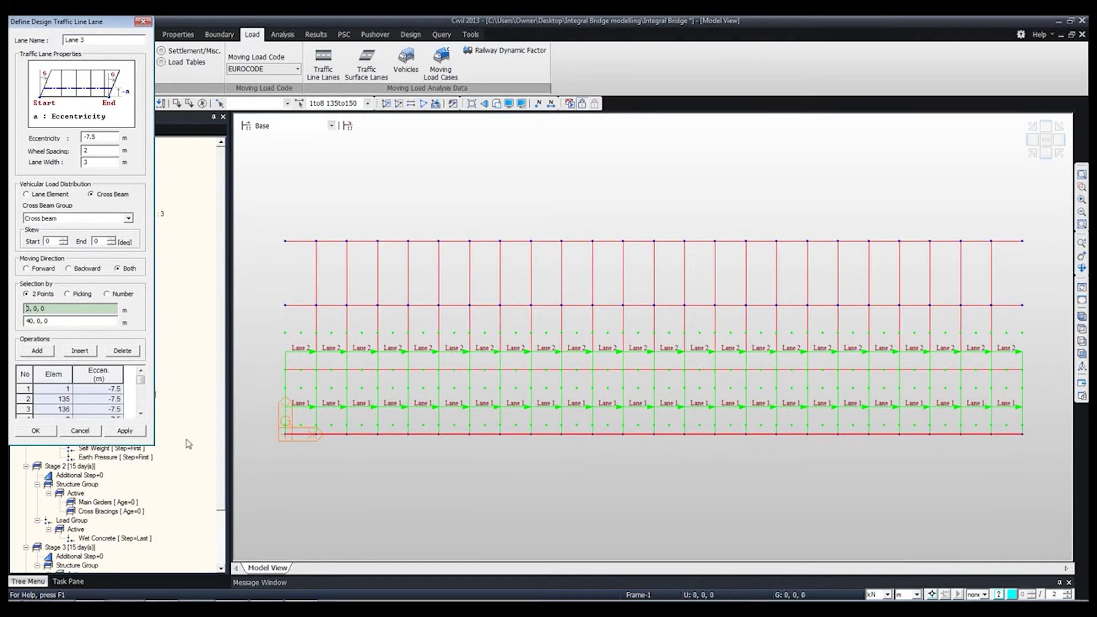
click(127, 432)
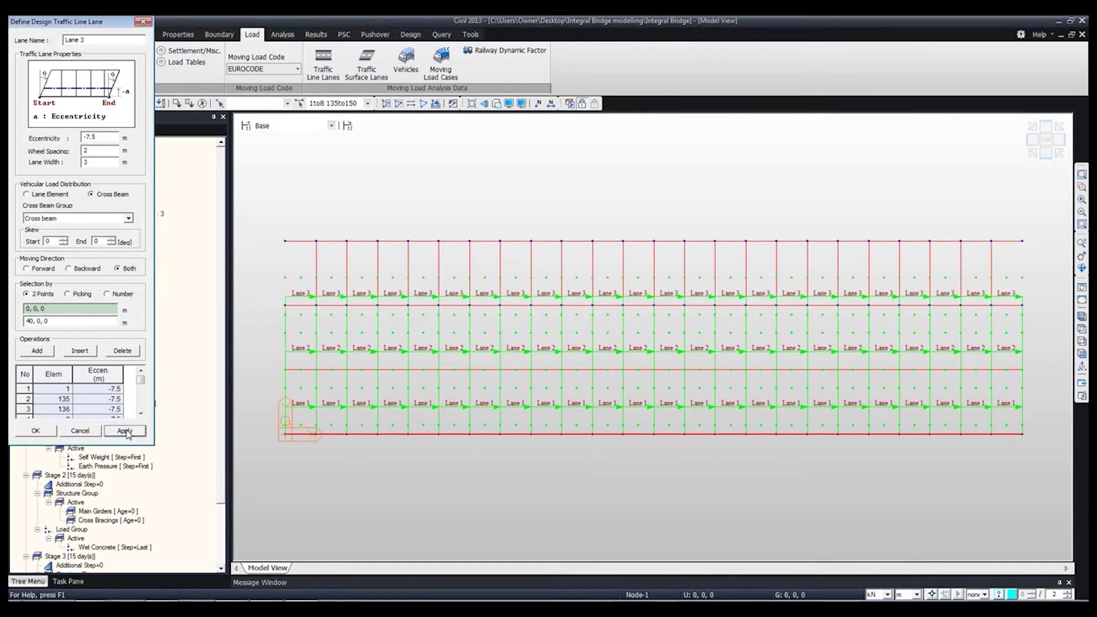
Step: Name the next lane RA for the remaining area, with eccentricity -9.5 m and lane width 2 m
drag(87, 41, 63, 41)
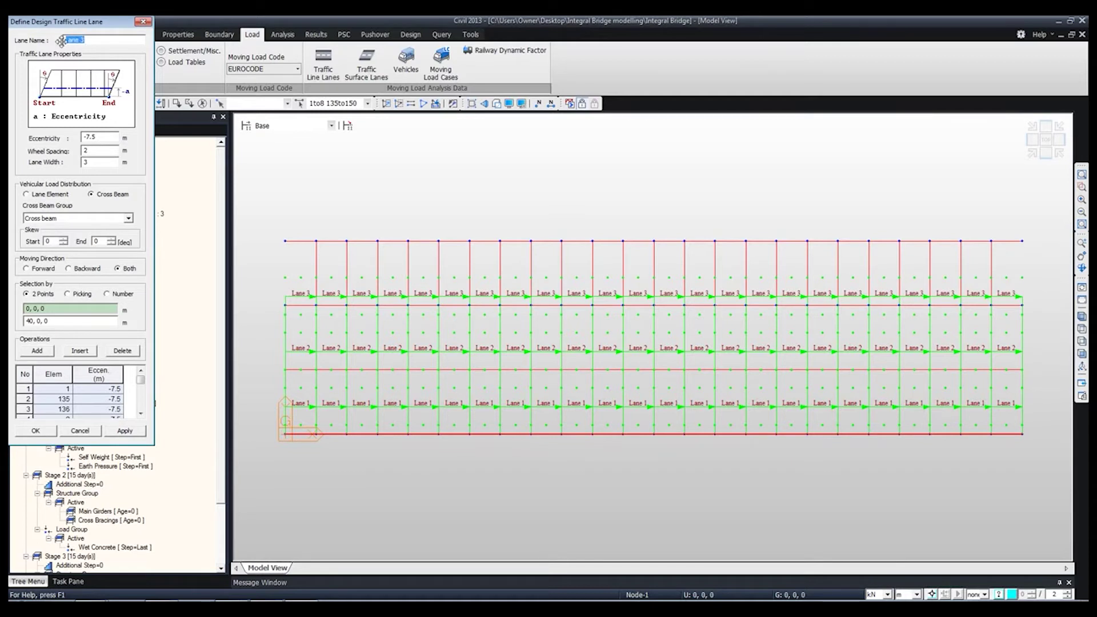
text(L)
text(A)
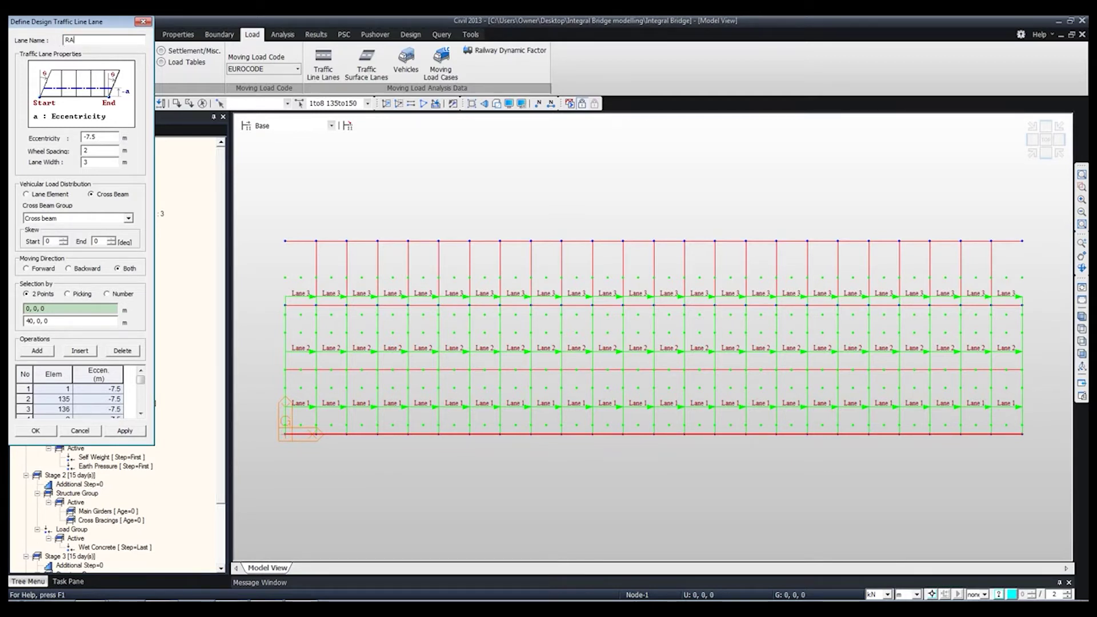
double_click(89, 137)
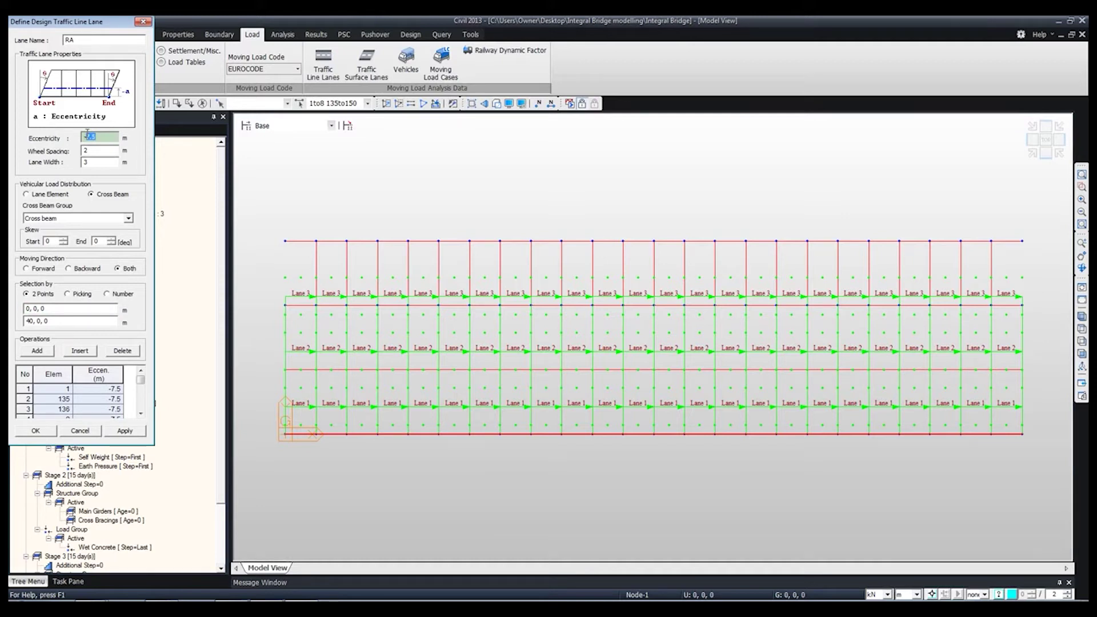
text(-10)
double_click(91, 138)
text(-7.5)
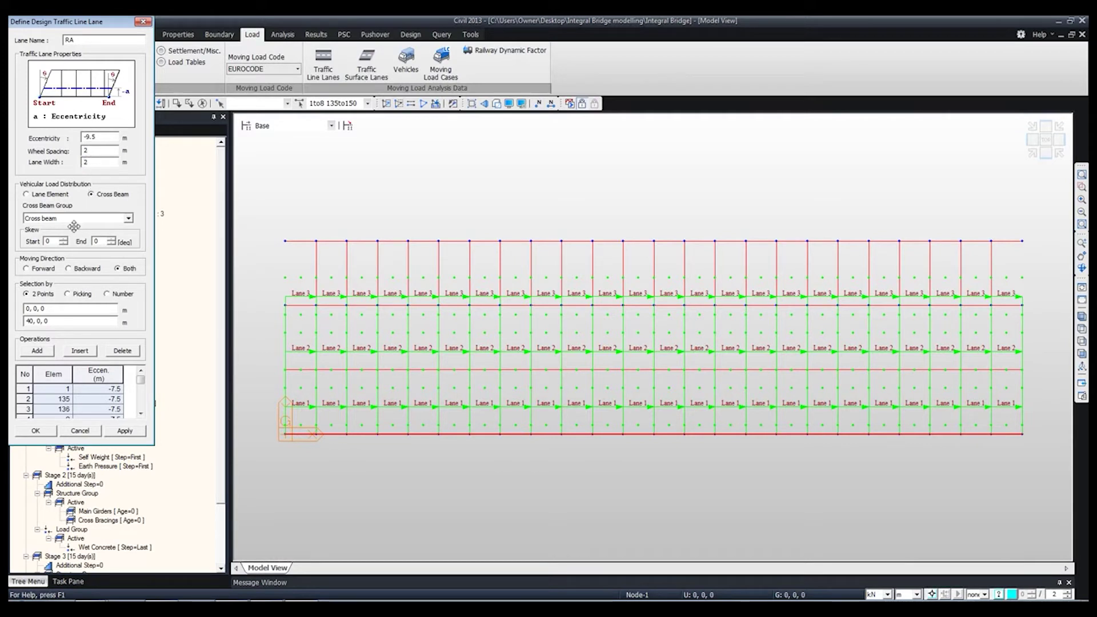
Step: Replace RA's listed elements with the edge girder elements from 0, 0, 0 to 40, 0, 0, then create the lane and finish the lane definitions
click(26, 375)
click(122, 350)
click(68, 309)
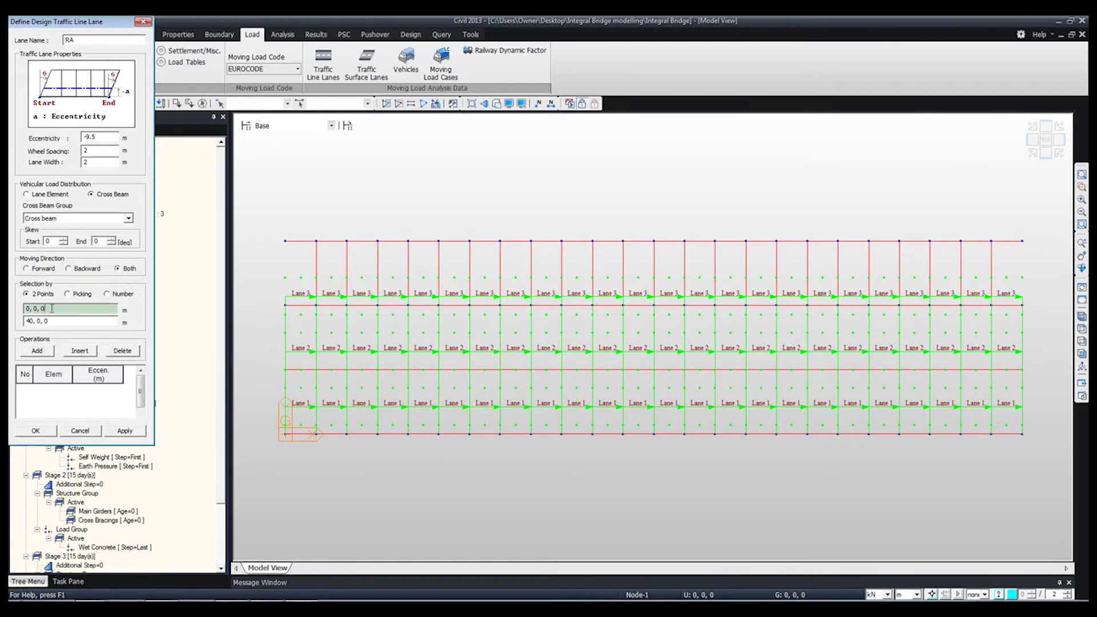
click(285, 435)
click(1023, 434)
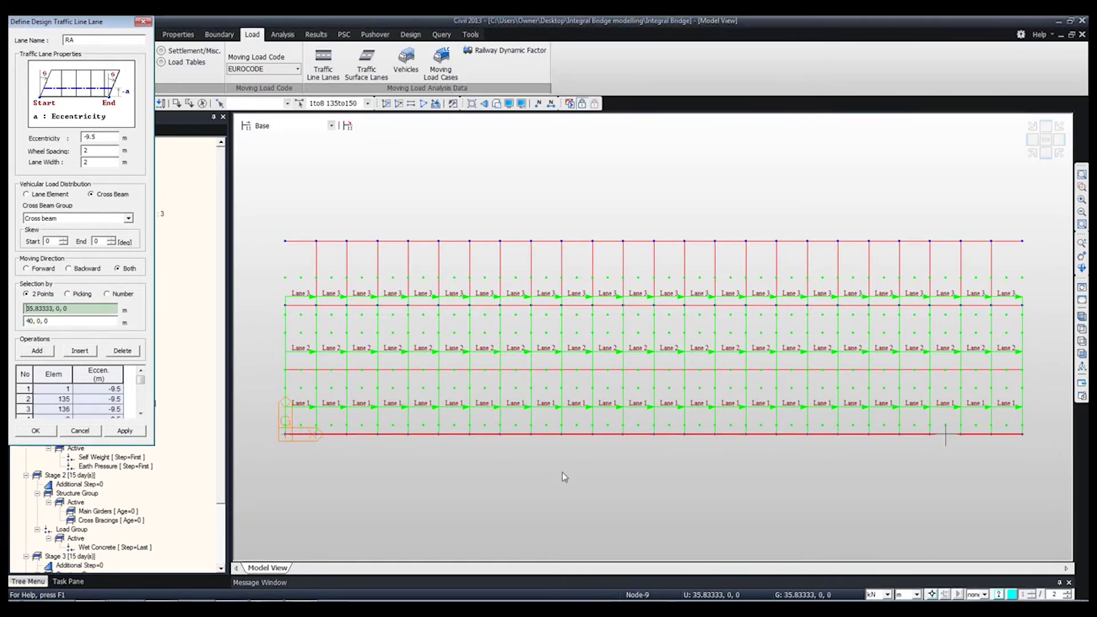
click(37, 430)
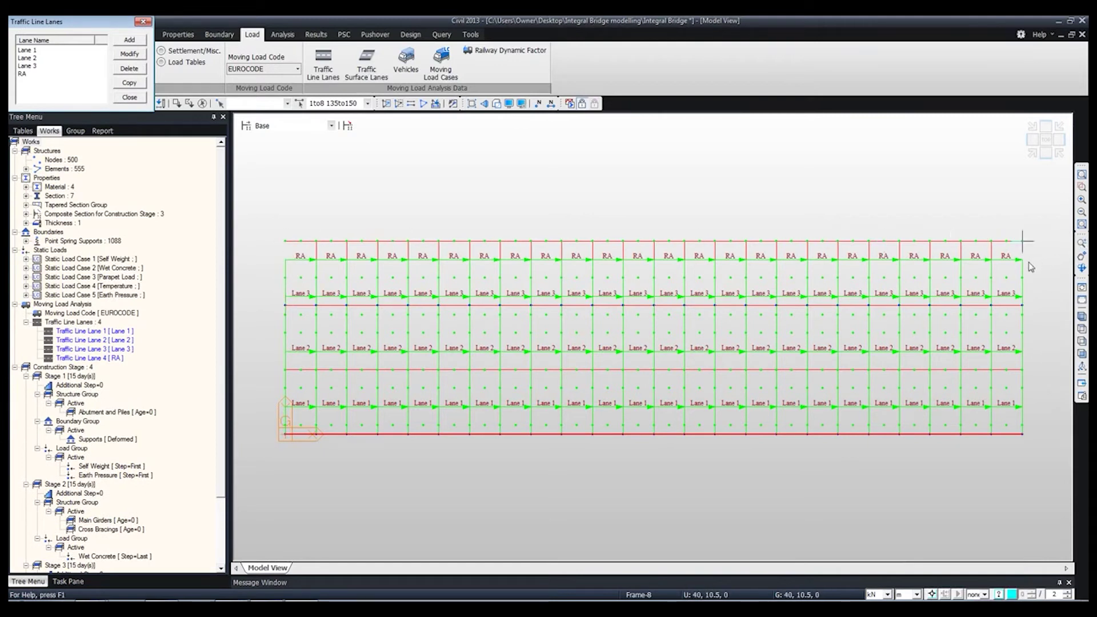
click(129, 98)
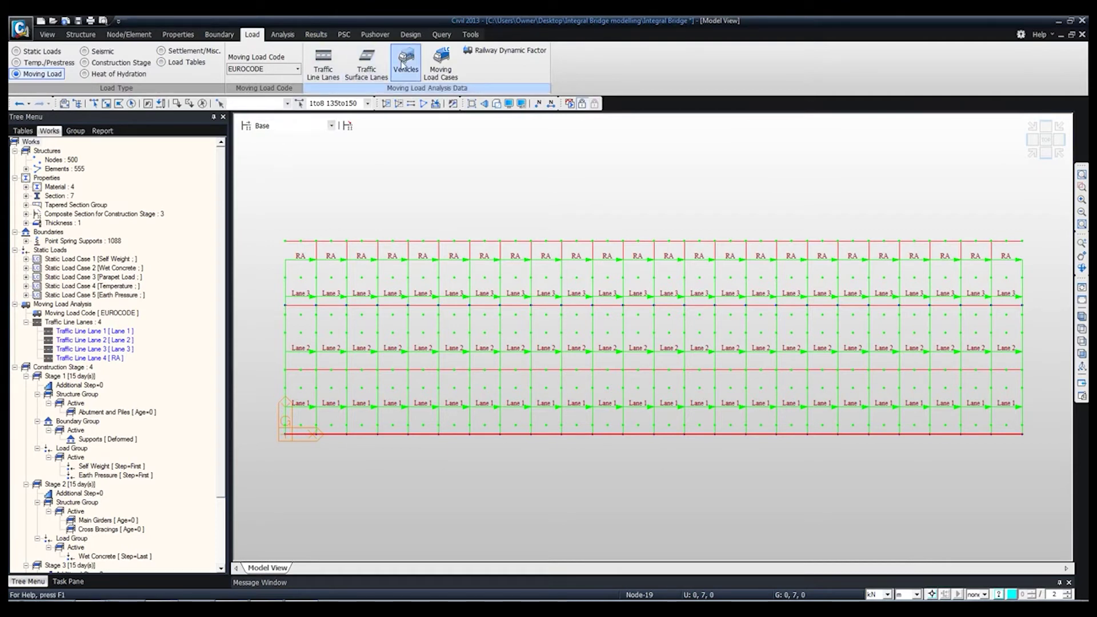
Step: Add the EN 1991-2:2003 RoadBridge vehicle Load Model 1 with UDL adjustment factors 0.61 for lane 1 and 2.2 for lanes 2 and 3
click(404, 68)
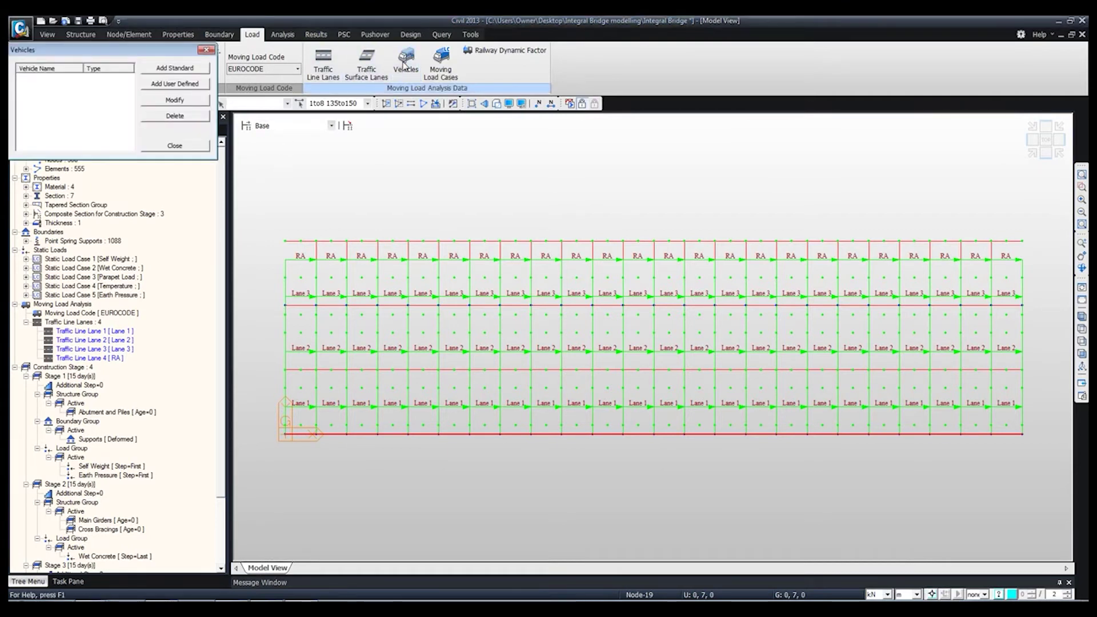
click(174, 68)
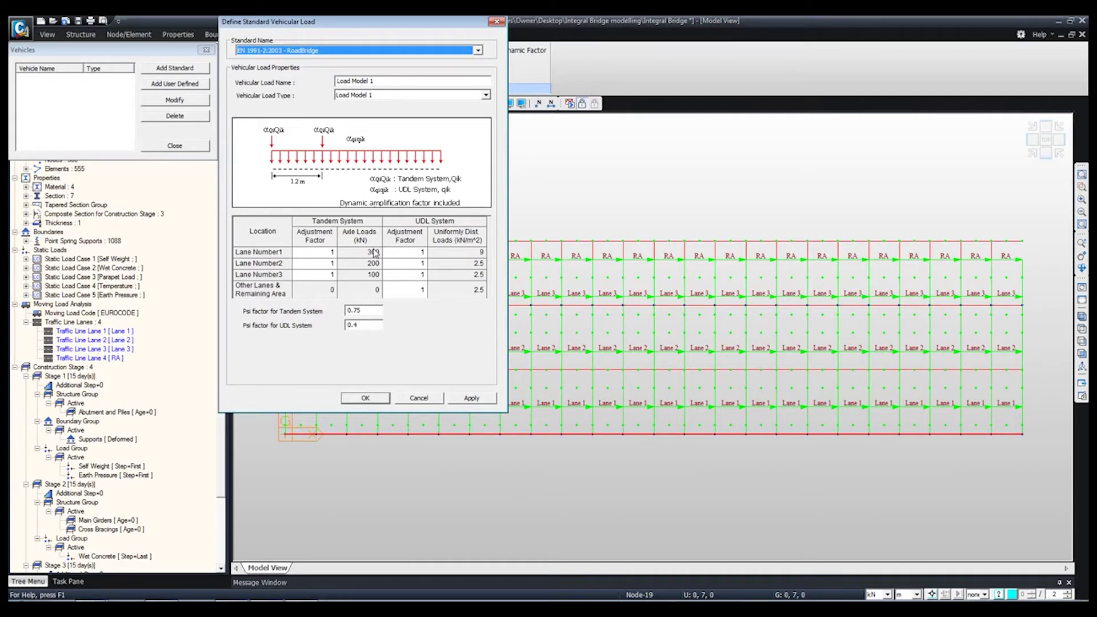
click(405, 255)
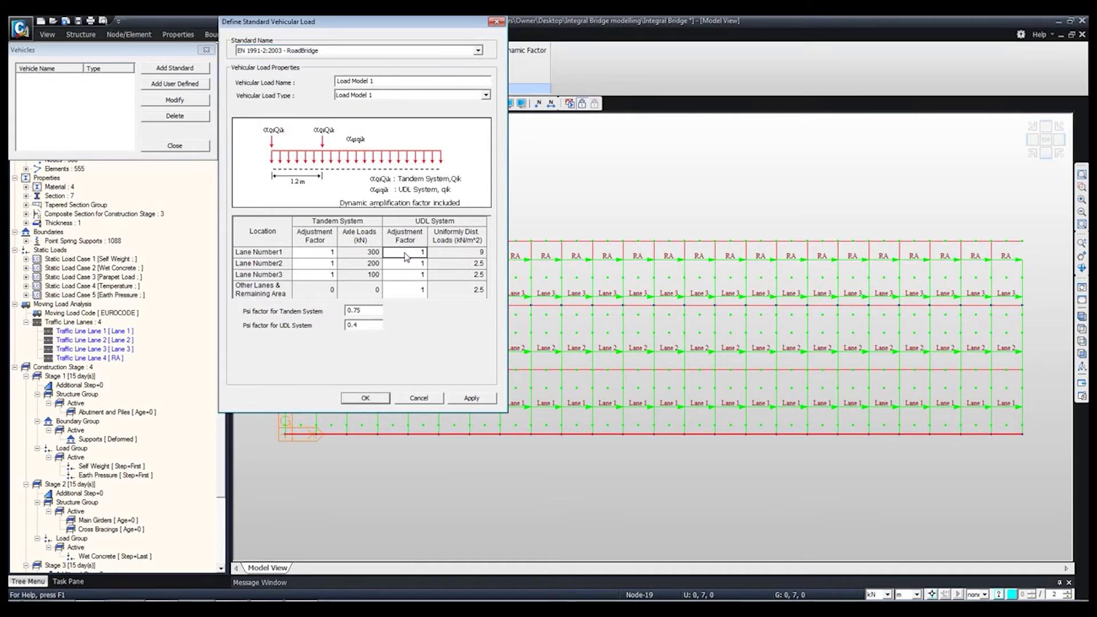
text(0)
text(.61)
click(420, 265)
text(2)
click(411, 275)
text(2.2)
click(422, 294)
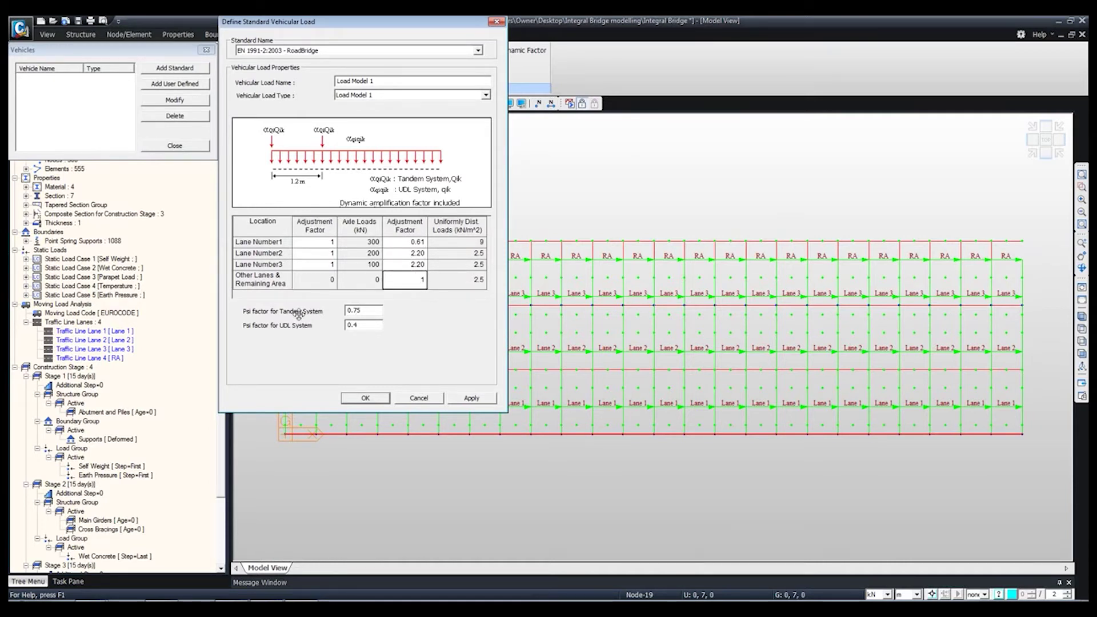
click(472, 398)
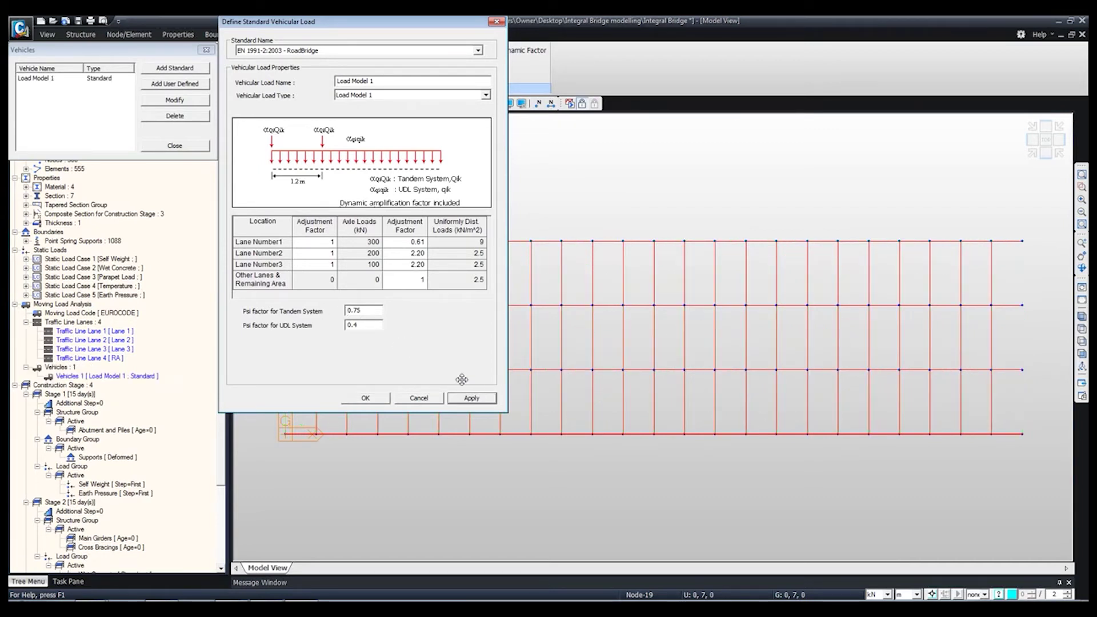
Step: Add the standard vehicle Load Model 3 (UK NA) with vehicle SV 196 and finish the vehicle definitions
click(371, 95)
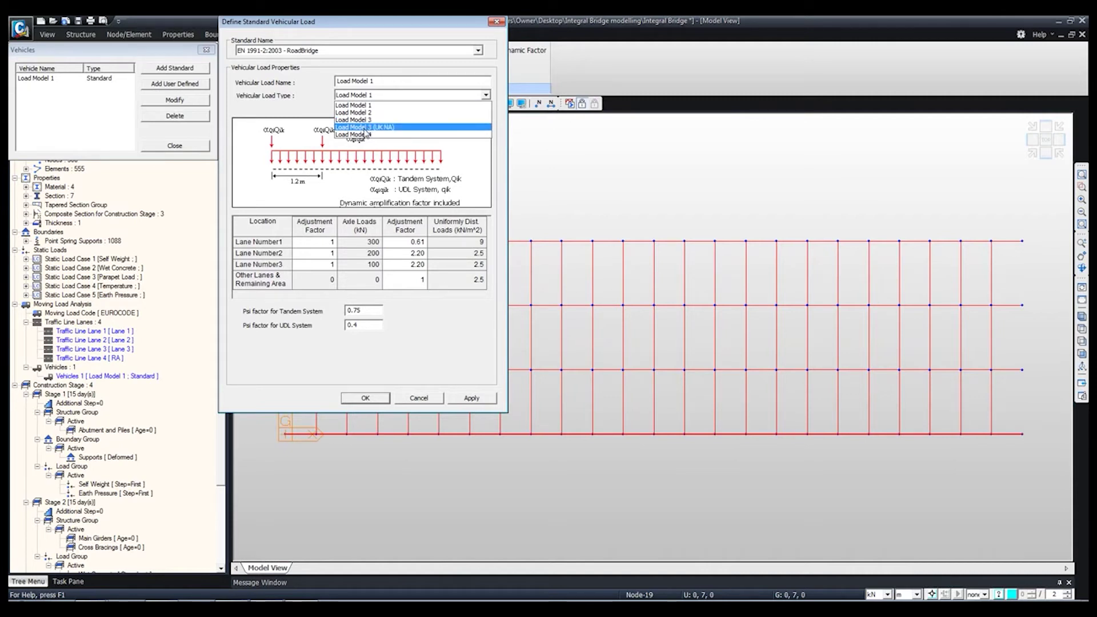
click(365, 128)
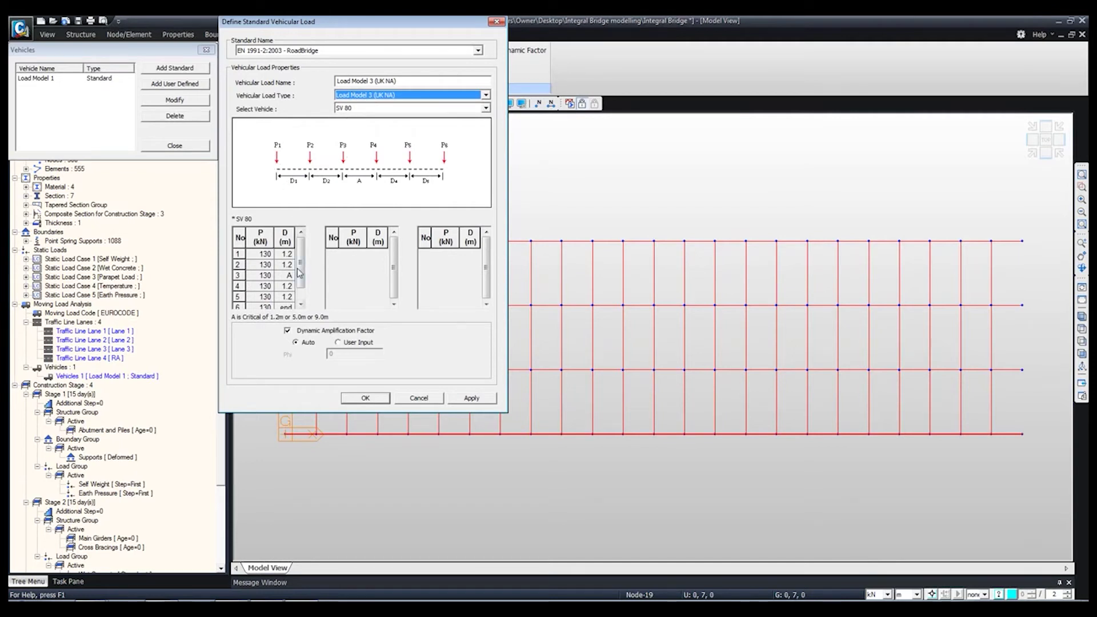
click(359, 110)
click(356, 129)
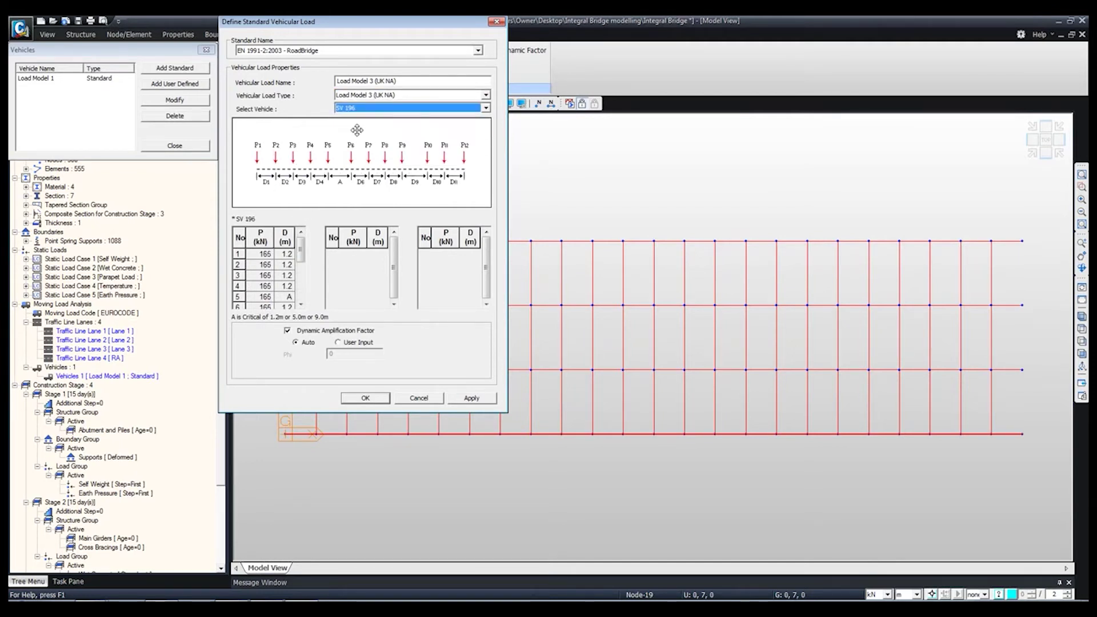
click(371, 399)
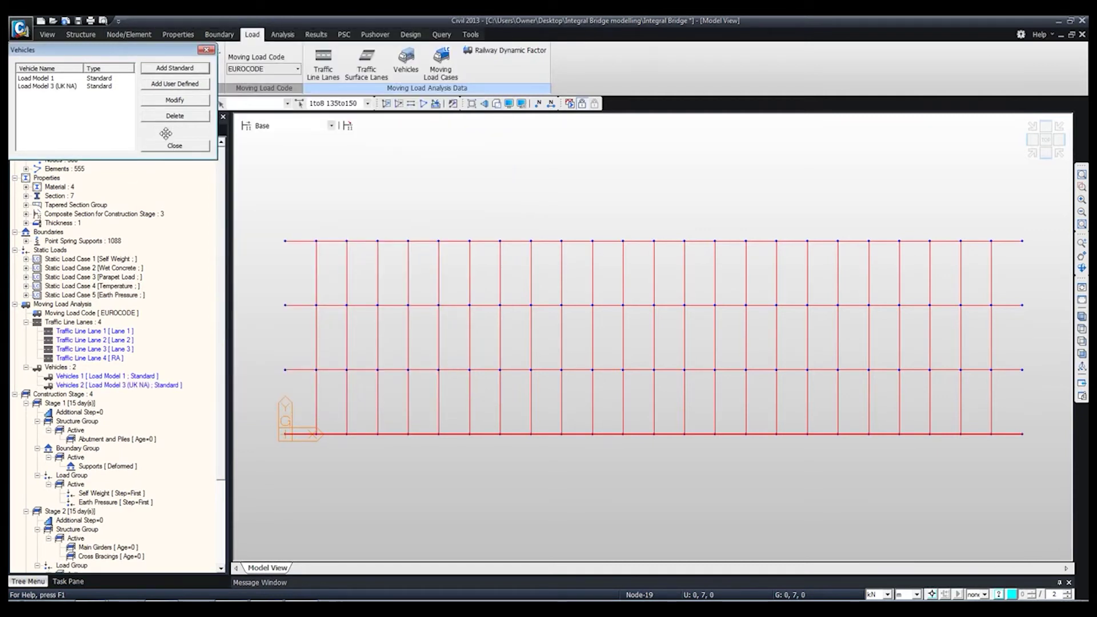
click(170, 150)
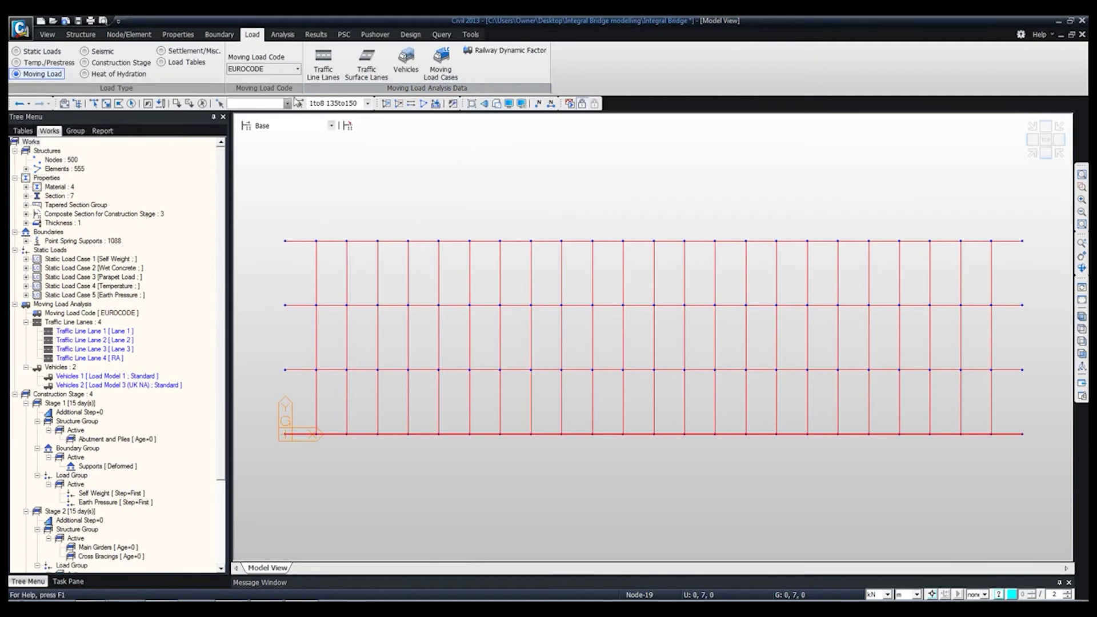
Step: Start a new moving load case named LM1 only, using vehicle Load Model 1 with footway None
click(445, 70)
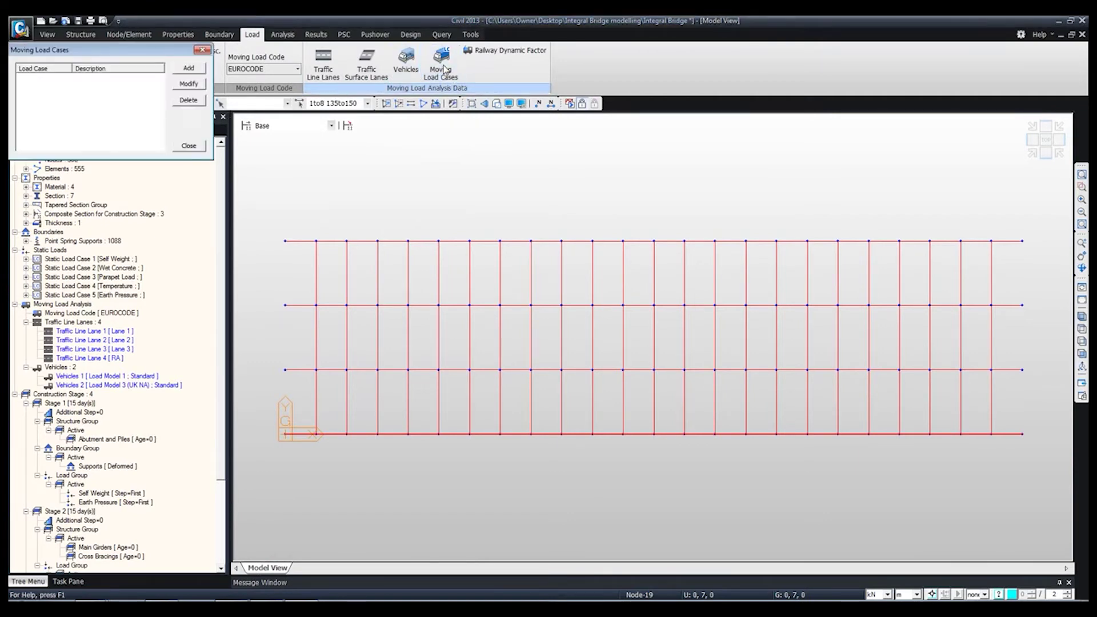
click(189, 68)
drag(137, 179, 407, 105)
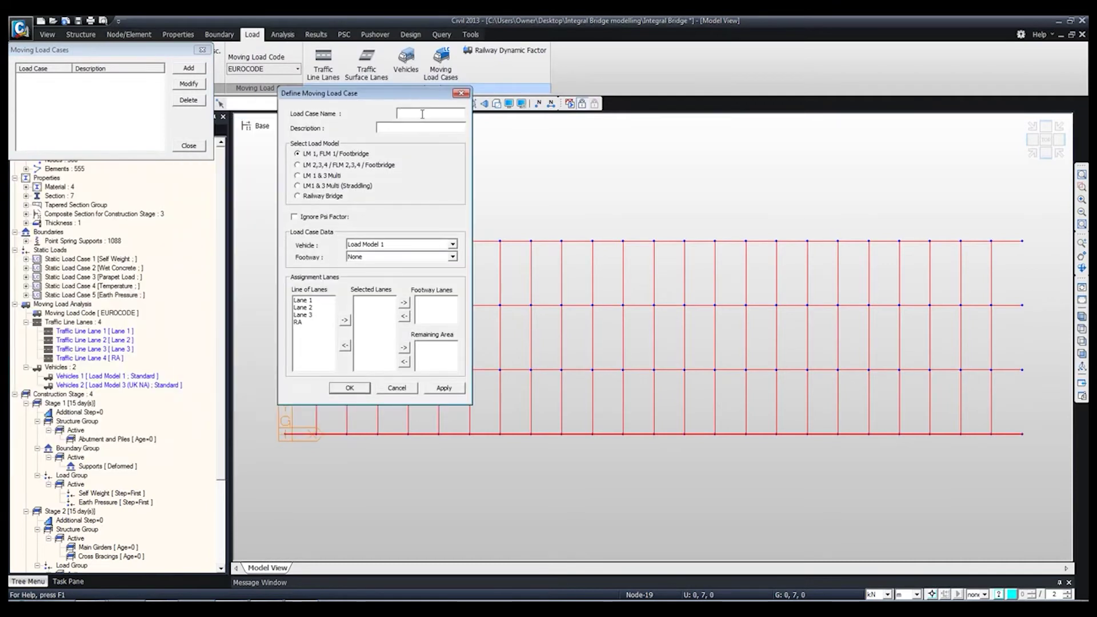
text(LM1 only)
click(381, 258)
click(382, 267)
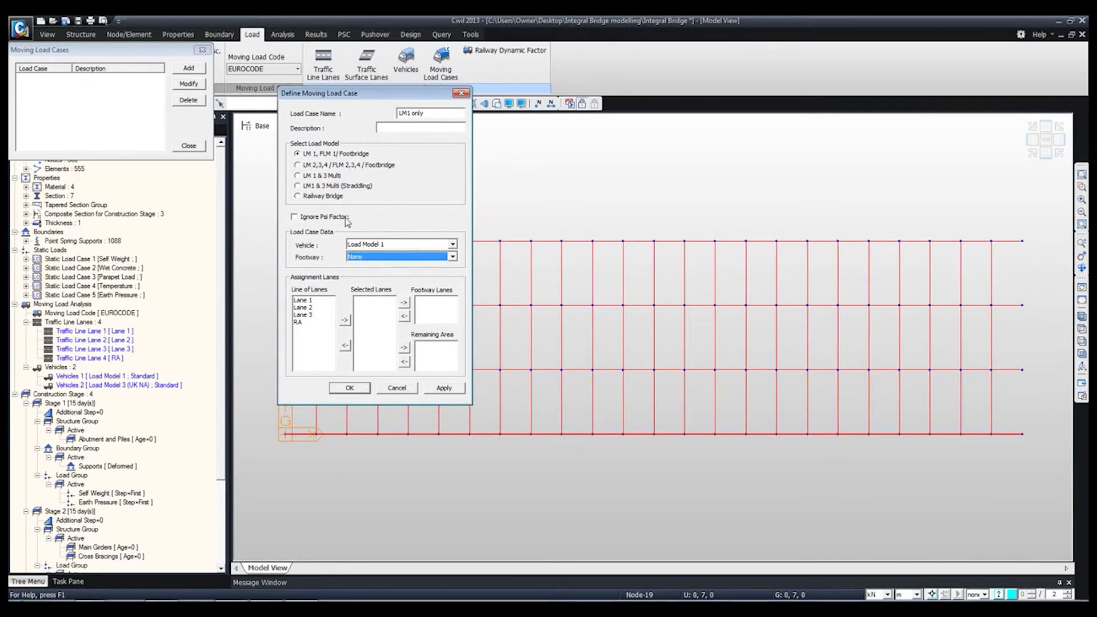
click(360, 258)
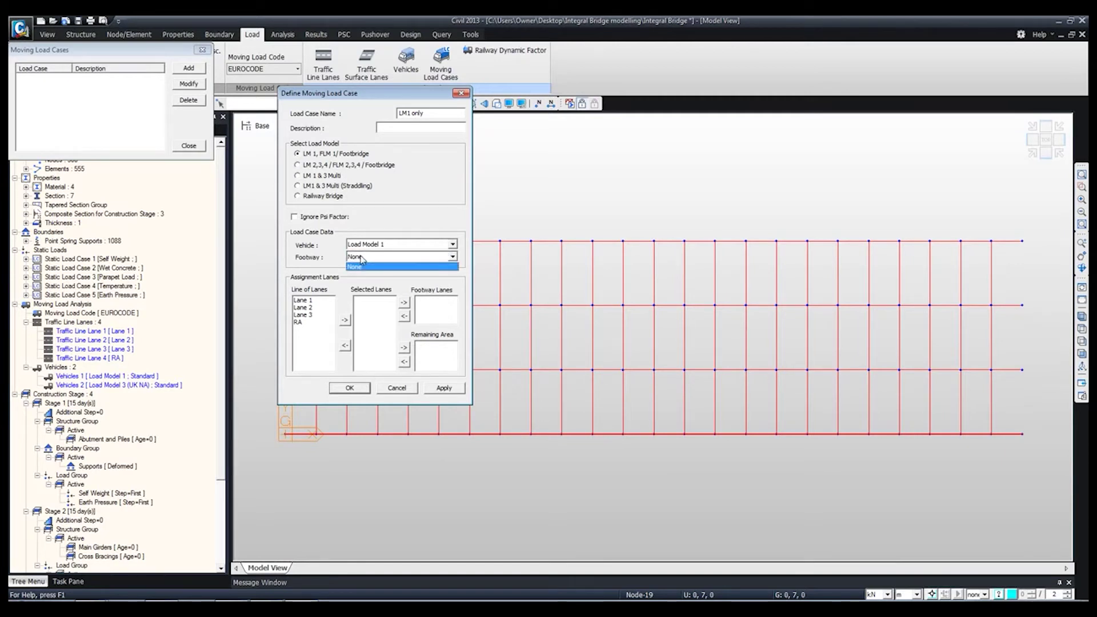
click(359, 258)
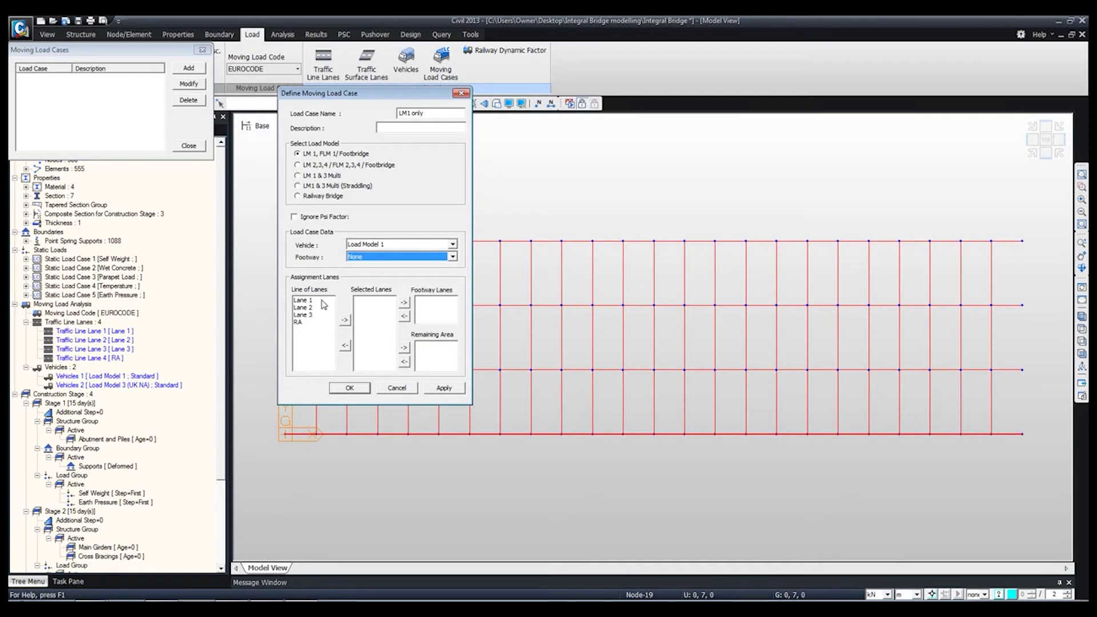
Step: Assign Lane 1, Lane 2 and Lane 3 as selected lanes and RA as remaining area, then create the LM1 only case
drag(318, 302, 318, 331)
click(344, 320)
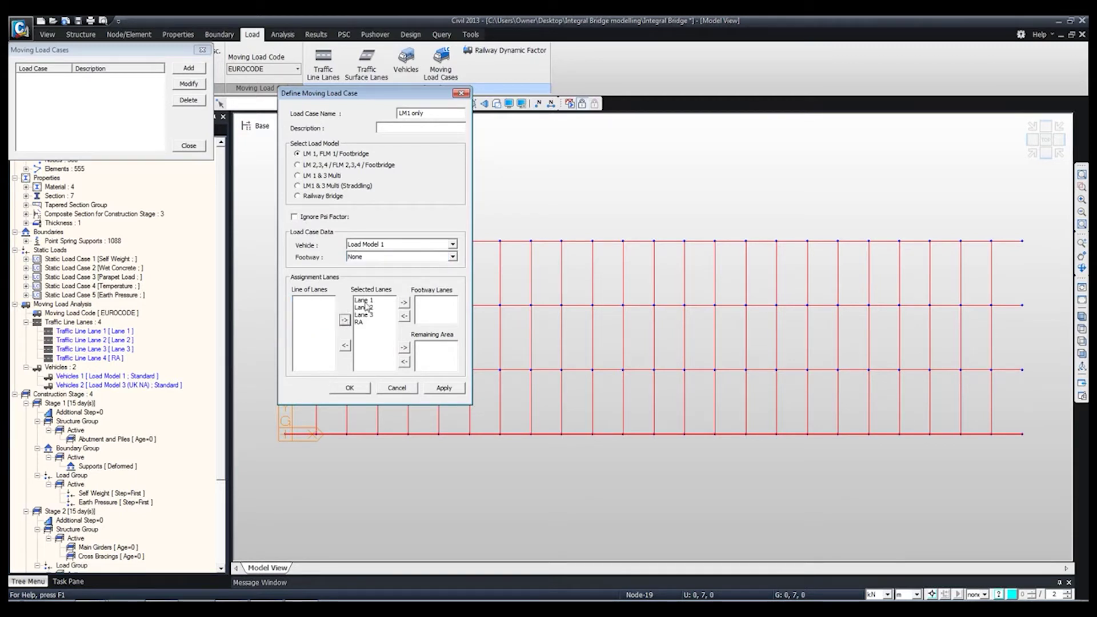
click(364, 323)
click(405, 349)
click(444, 388)
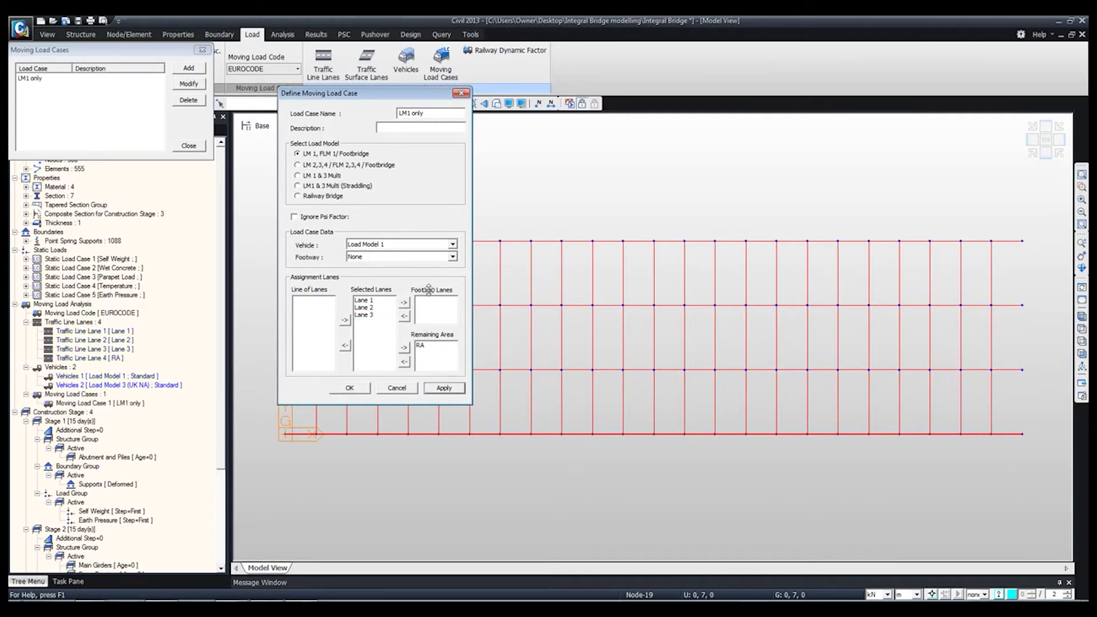
Step: Set up load case LM1+LM3 as LM1 & 3 Multi (Straddling), ignoring the Psi factor, with Load Model 3 (UK NA) as the special vehicle
drag(439, 113, 406, 113)
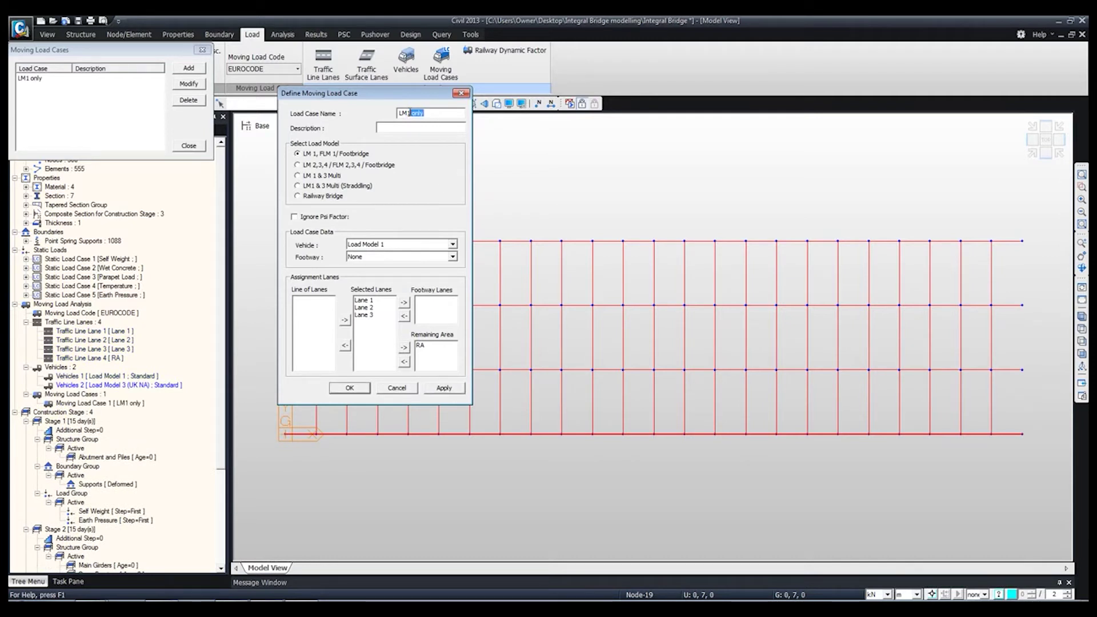
text(+LM3)
click(329, 190)
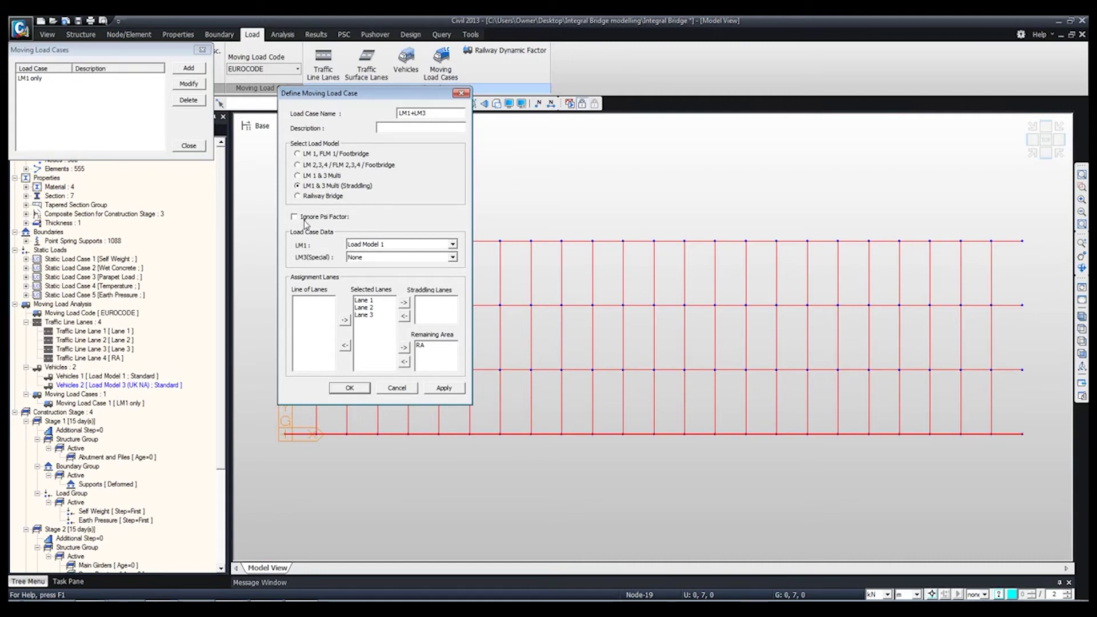
click(412, 258)
click(402, 275)
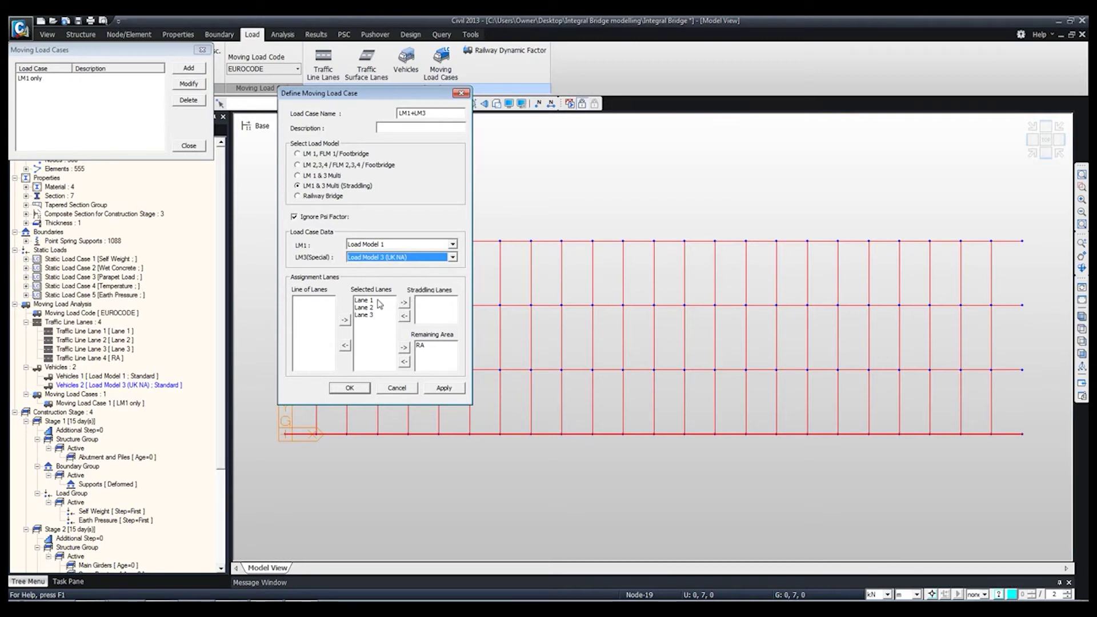
Step: Add straddling lane pairs Lane 1 : Lane 2 and Lane 2 : Lane 3, then create the LM1+LM3 case and finish the load cases
drag(380, 304, 380, 312)
click(403, 304)
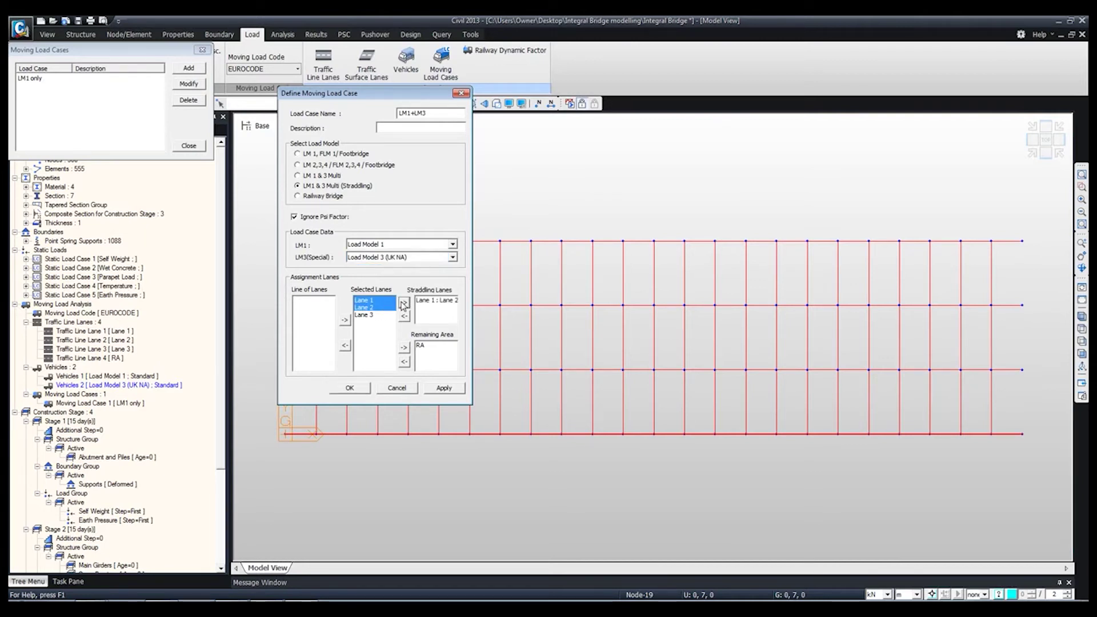
click(371, 315)
drag(370, 307, 372, 316)
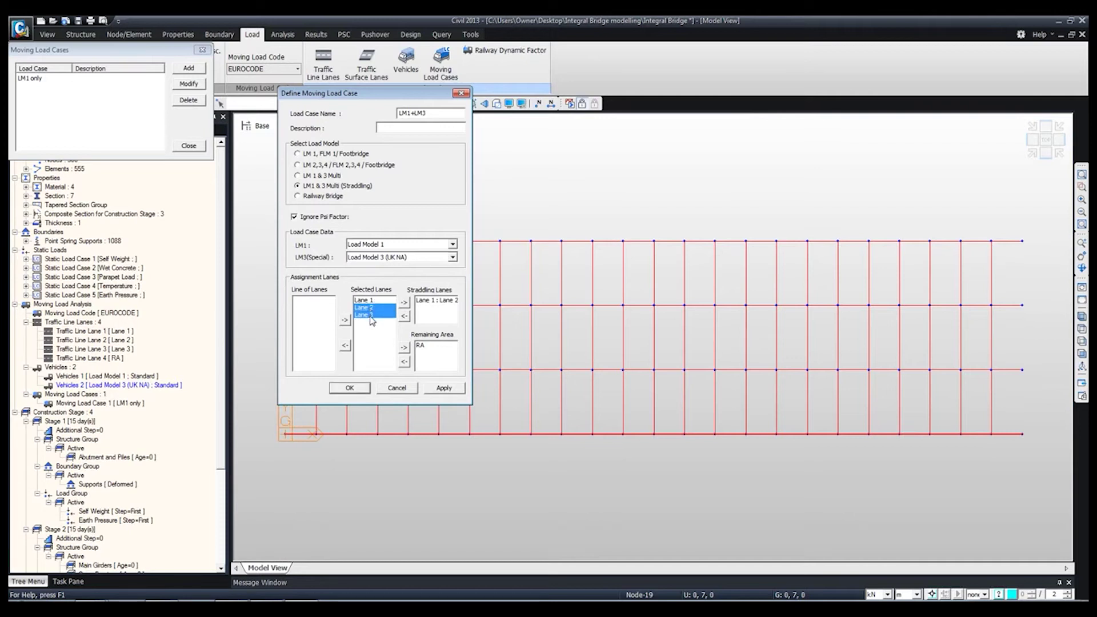
click(404, 302)
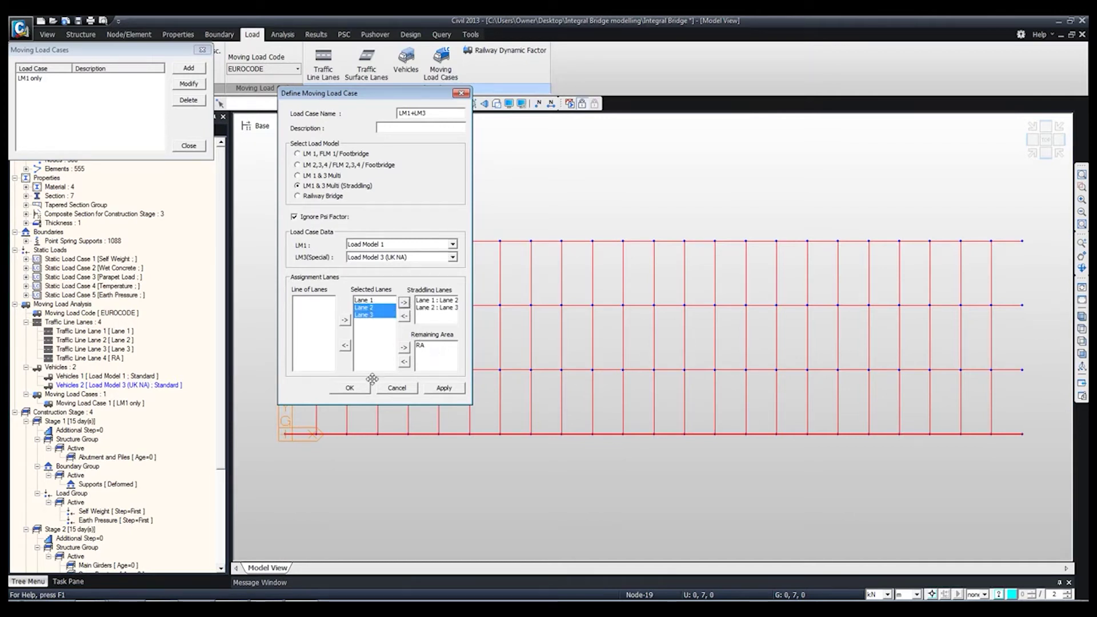
click(350, 388)
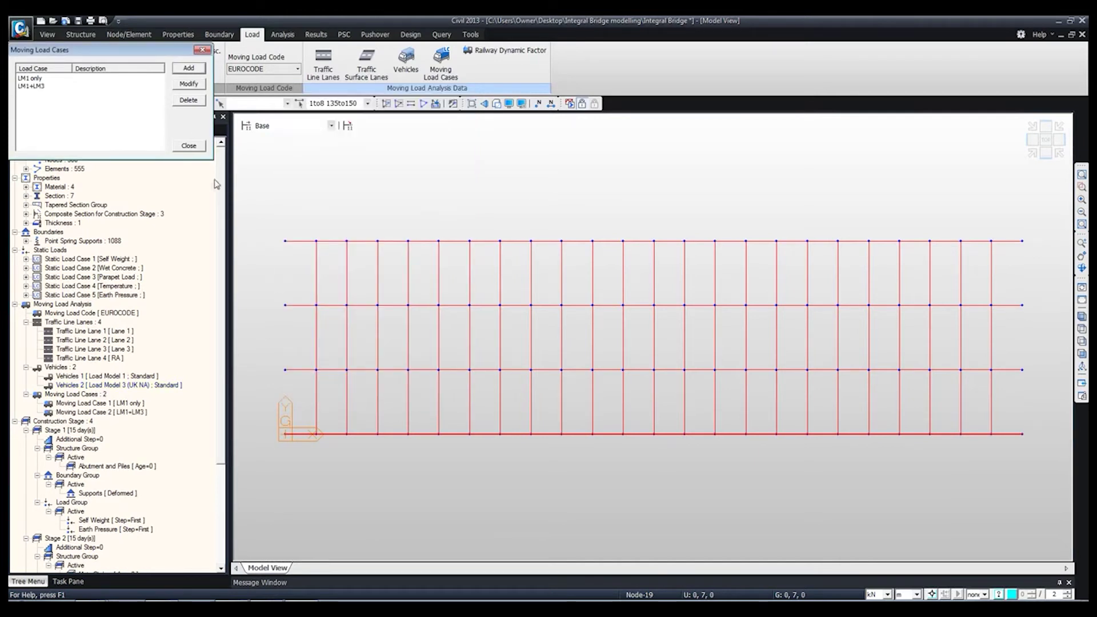
click(189, 146)
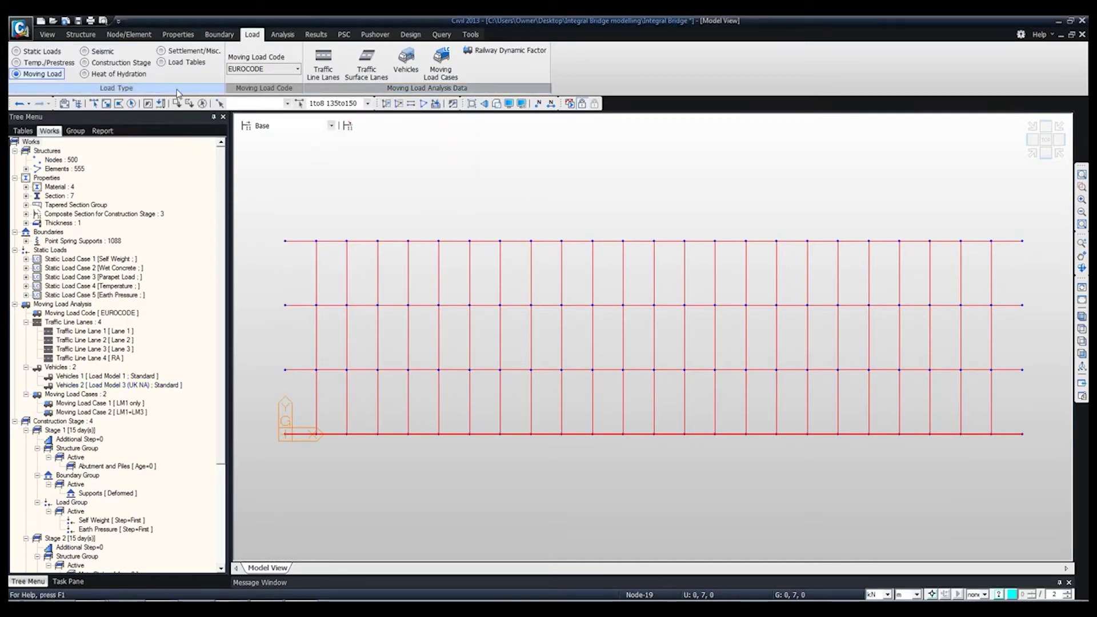
Step: Collapse the Moving Load Analysis and Construction Stage branches of the works tree and check the deck in isometric and top views
drag(222, 388, 197, 251)
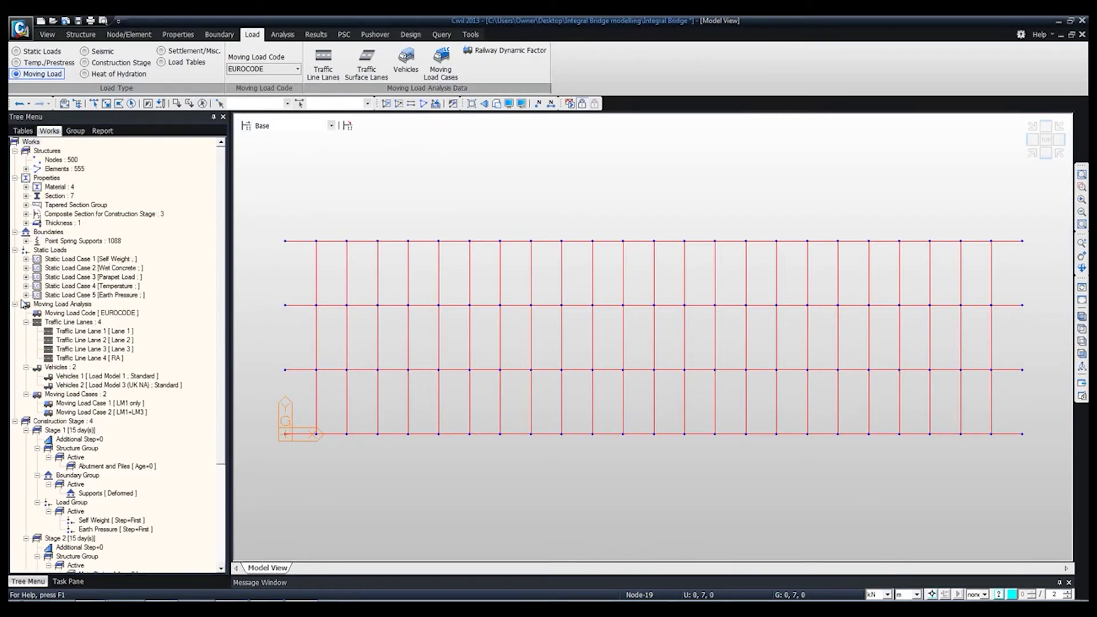
click(15, 304)
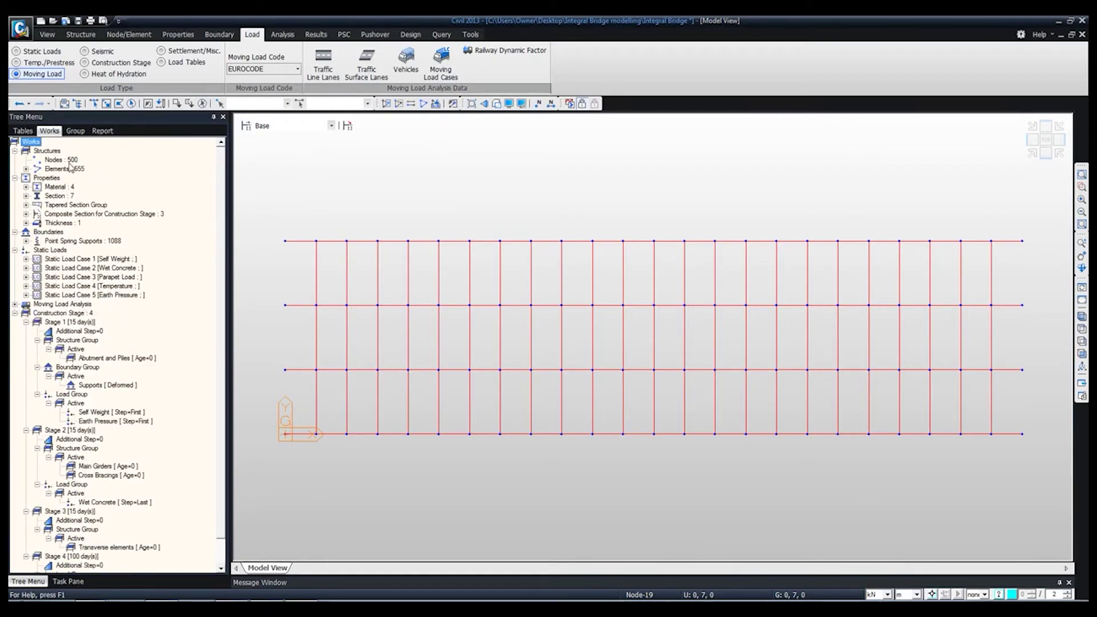
click(15, 314)
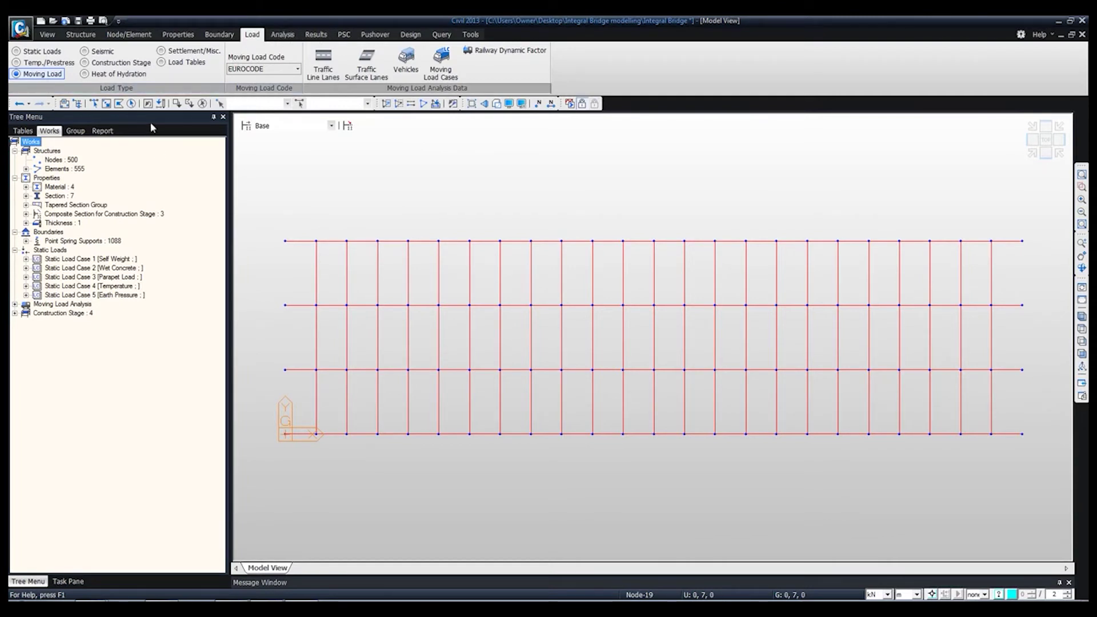
click(1082, 316)
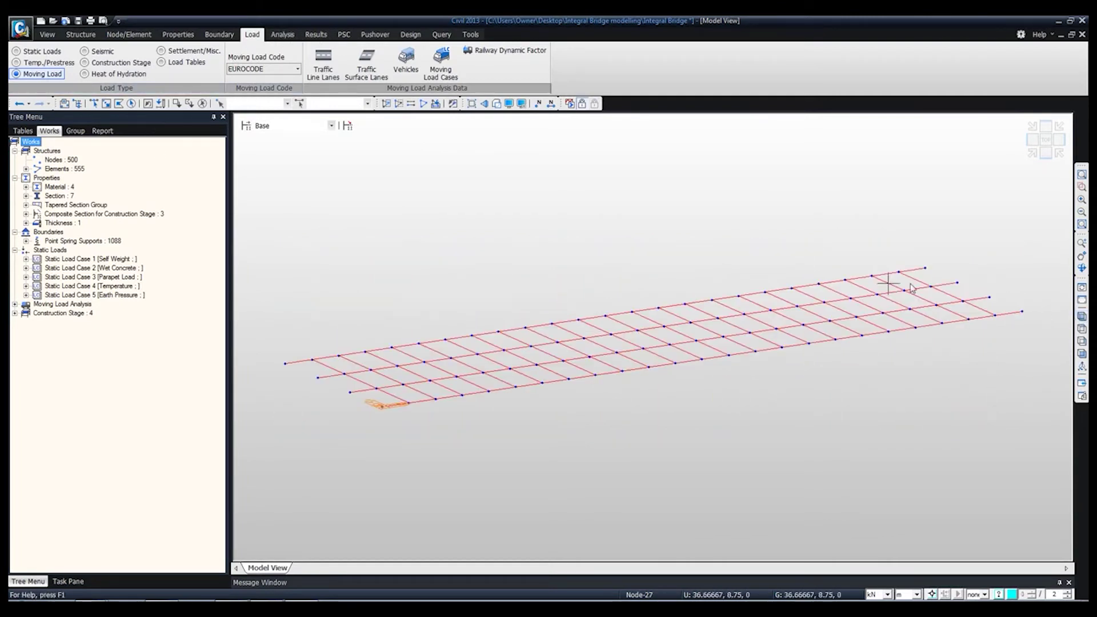
click(1082, 328)
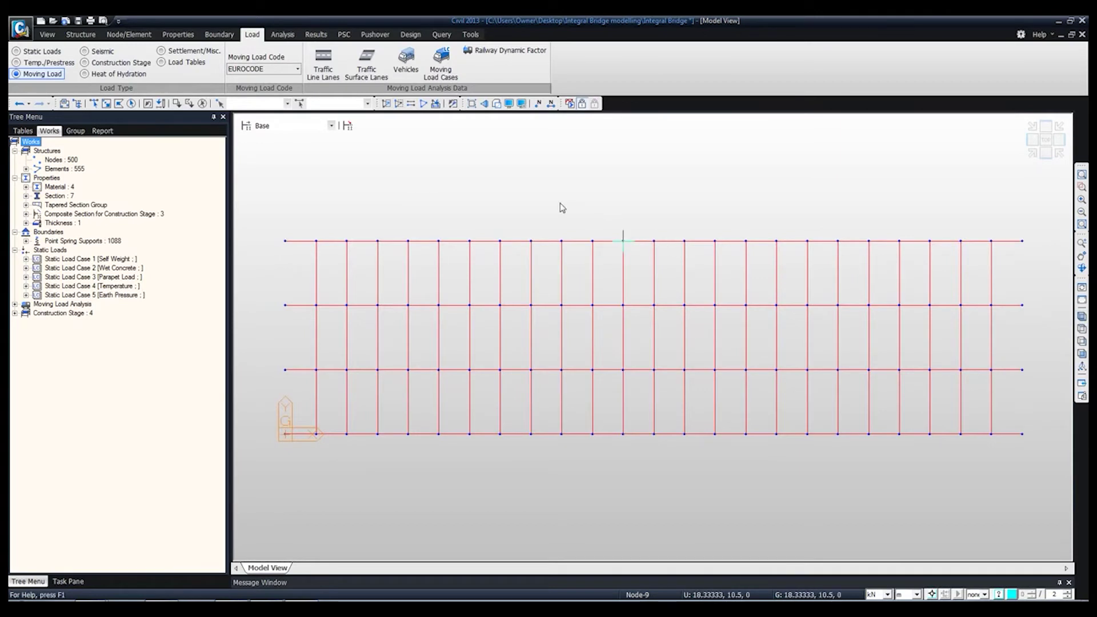
Step: Show the model's groups and select girder element 174 beside midspan together with its end nodes 23 and 156
click(101, 131)
click(76, 132)
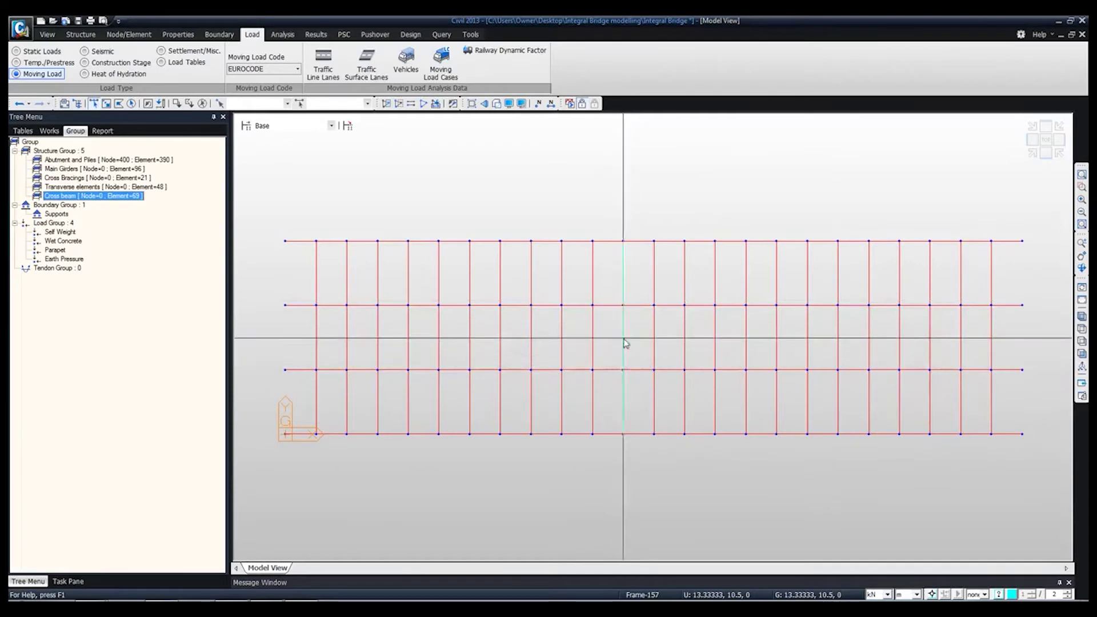
click(616, 303)
drag(616, 303, 667, 323)
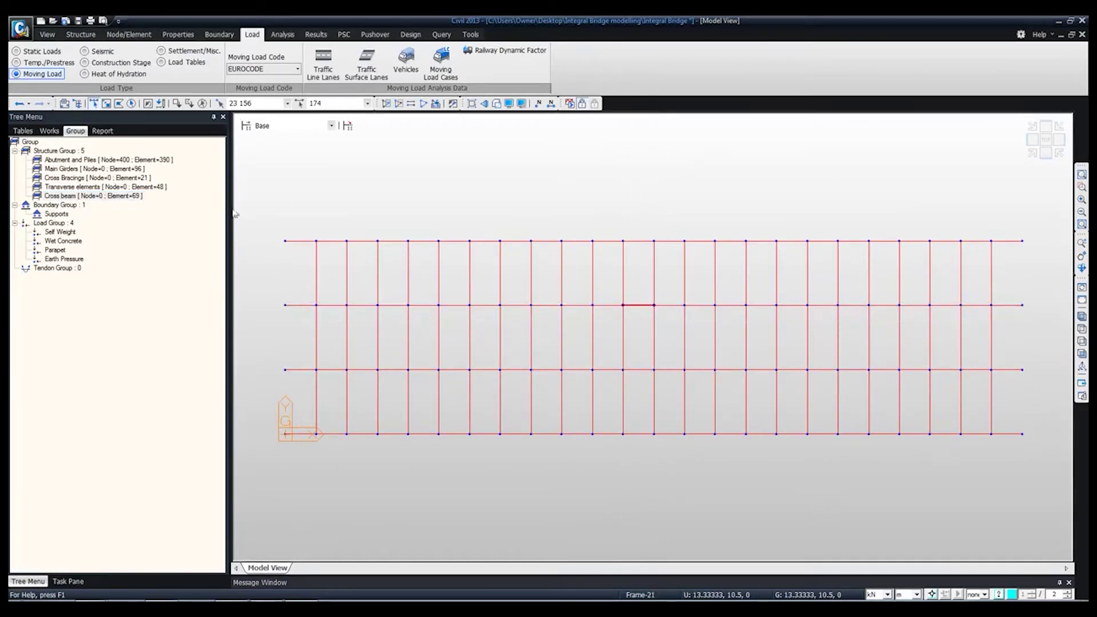
double_click(329, 103)
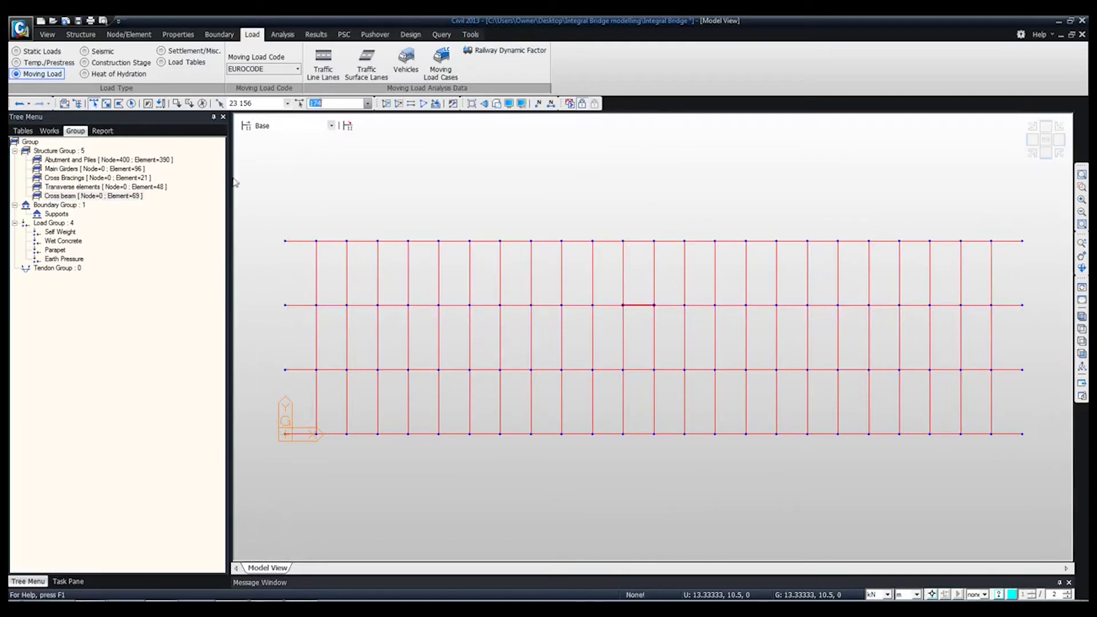
Step: Create a structure group named result group and assign the selected girder element and its two nodes to it
right_click(70, 151)
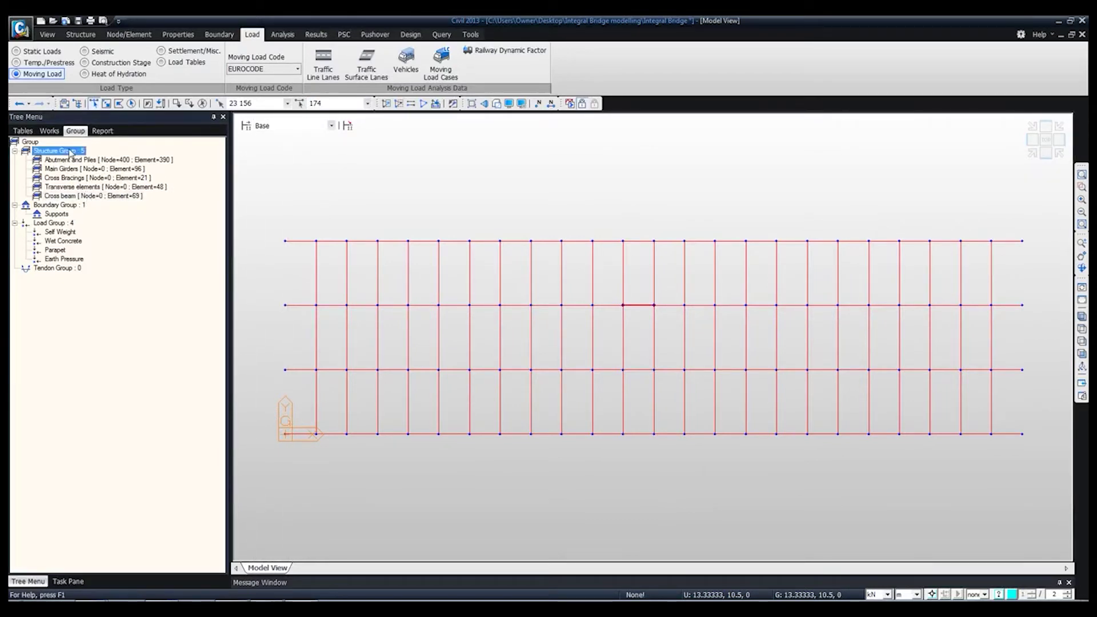
right_click(45, 150)
right_click(44, 150)
click(60, 159)
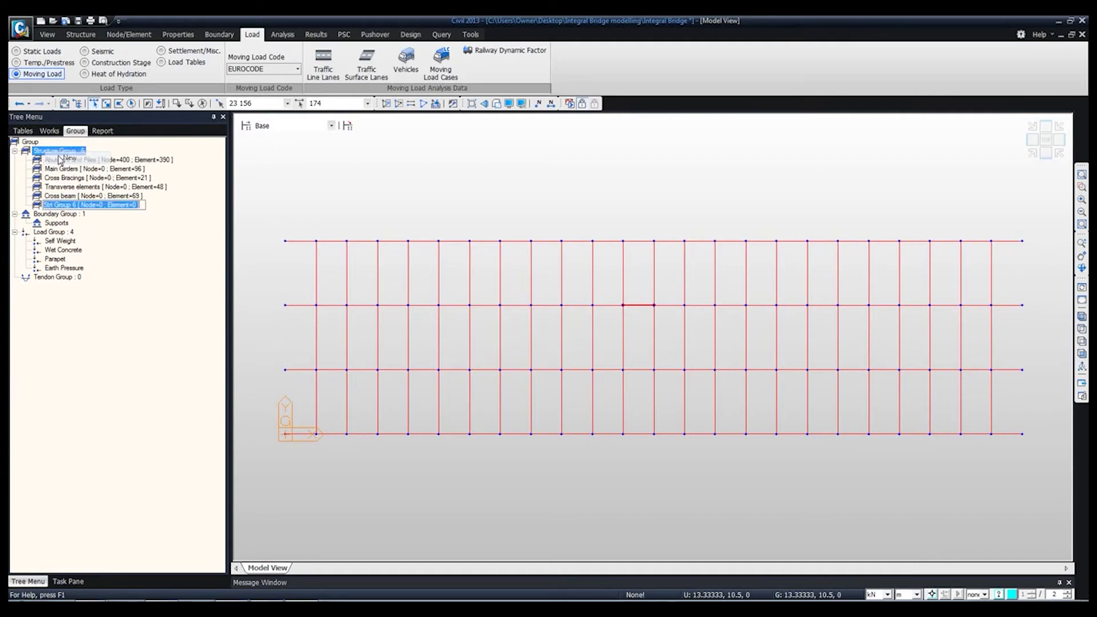
text(re)
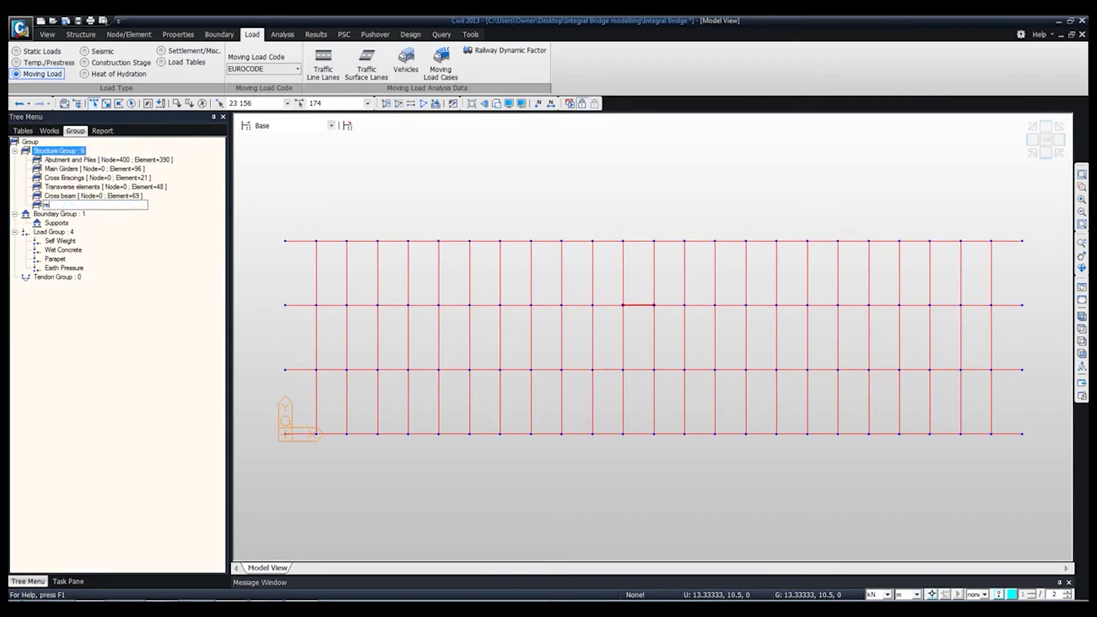
text(sult group)
key(Return)
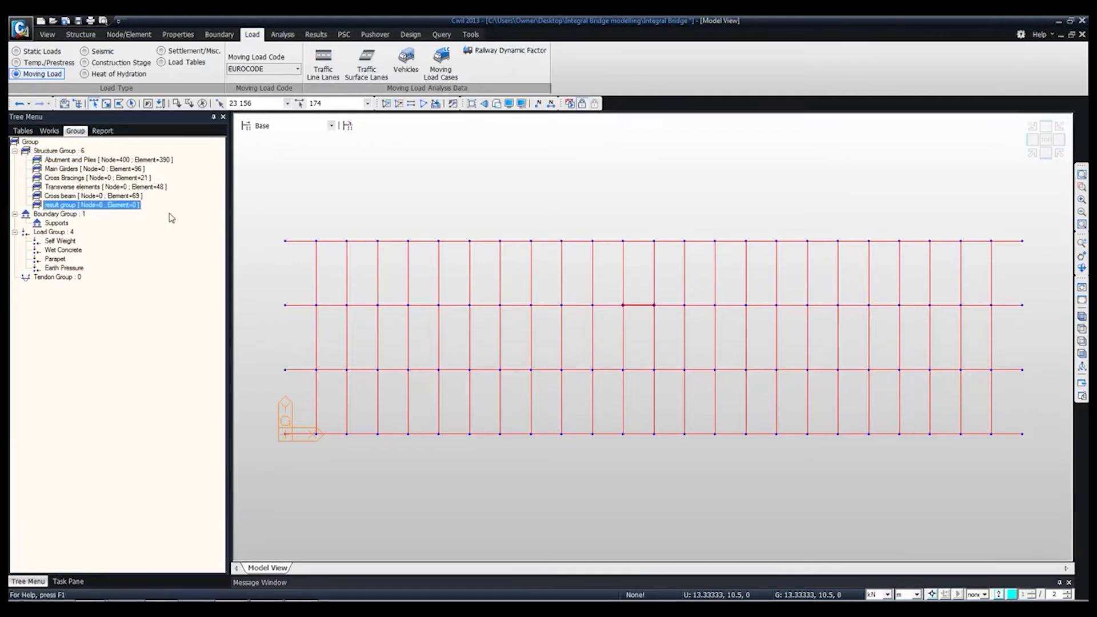
drag(100, 209, 644, 303)
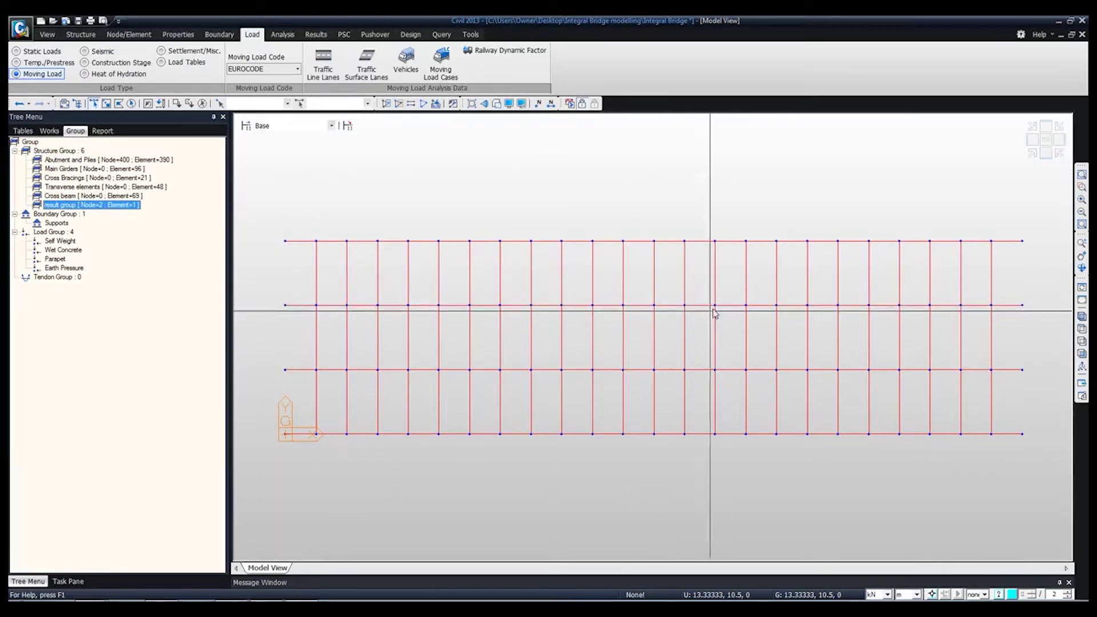
Step: Configure moving load analysis control to skip reactions and displacements and calculate forces/moments only for the result group
click(292, 37)
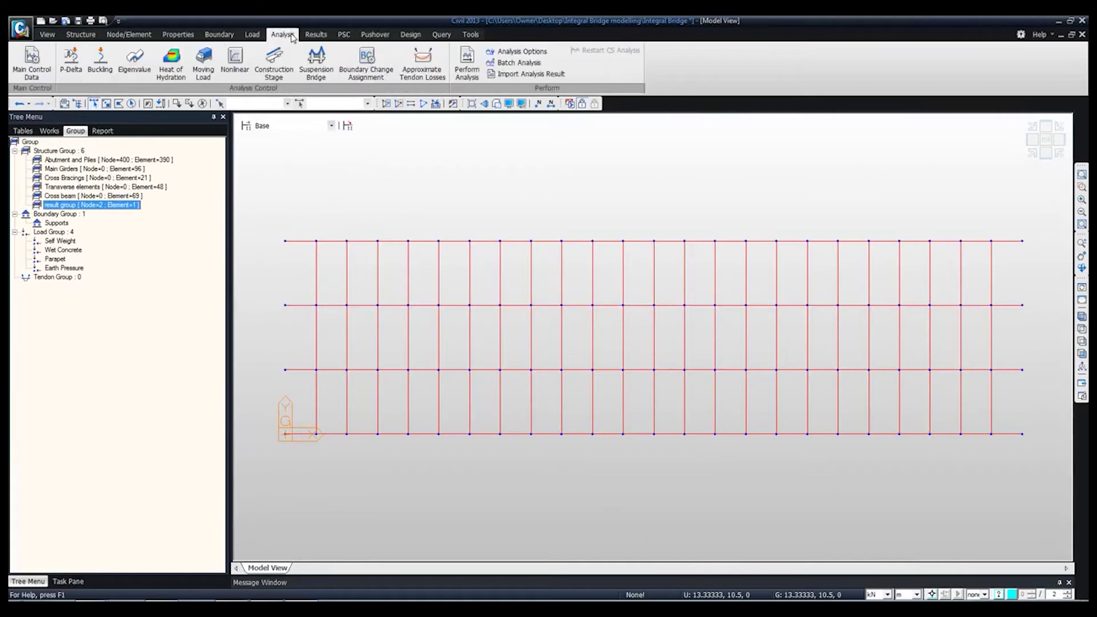
click(203, 63)
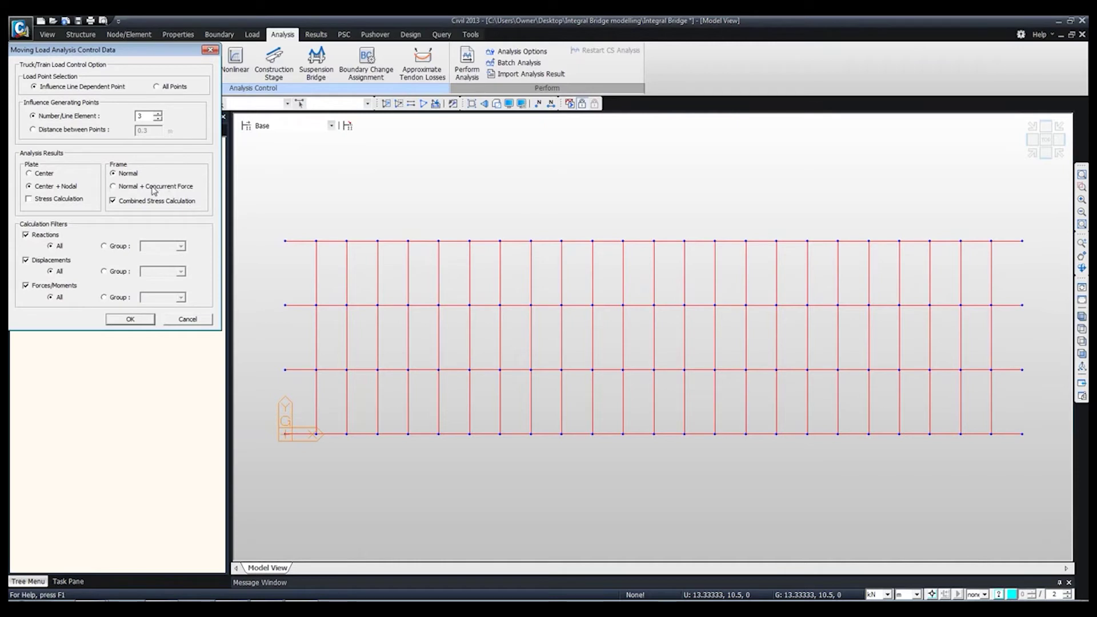
click(48, 240)
click(35, 262)
click(118, 298)
click(181, 295)
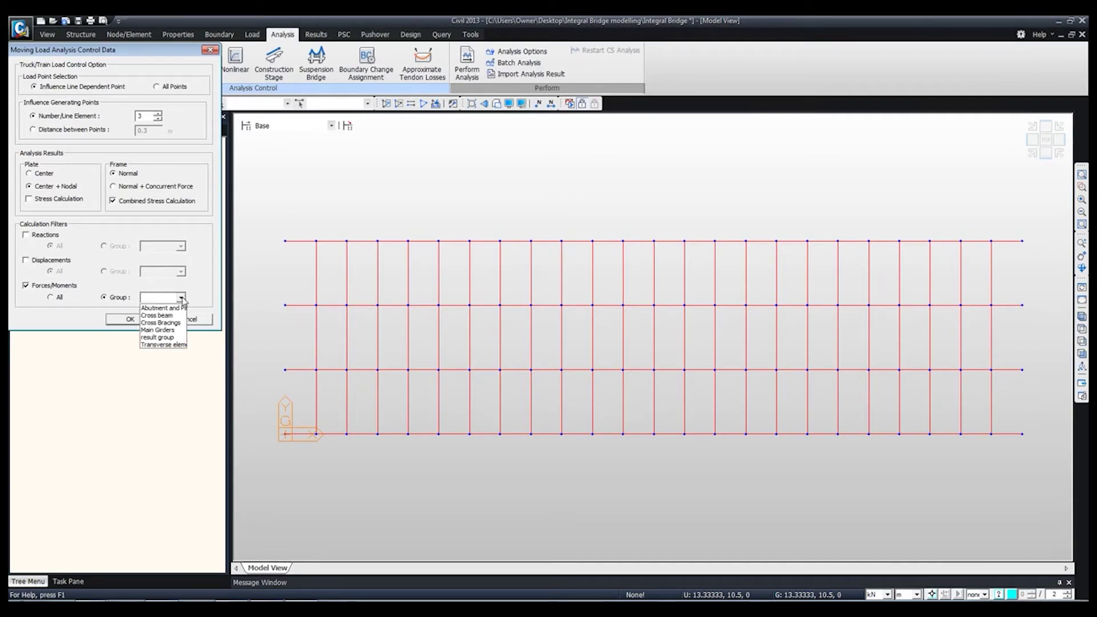
click(165, 337)
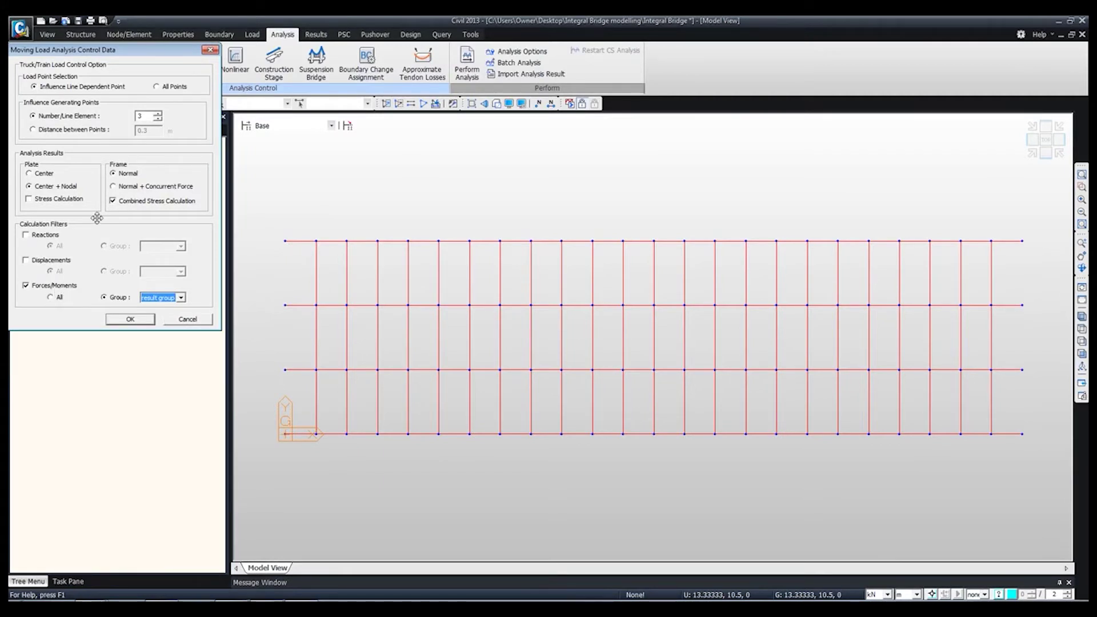
click(131, 320)
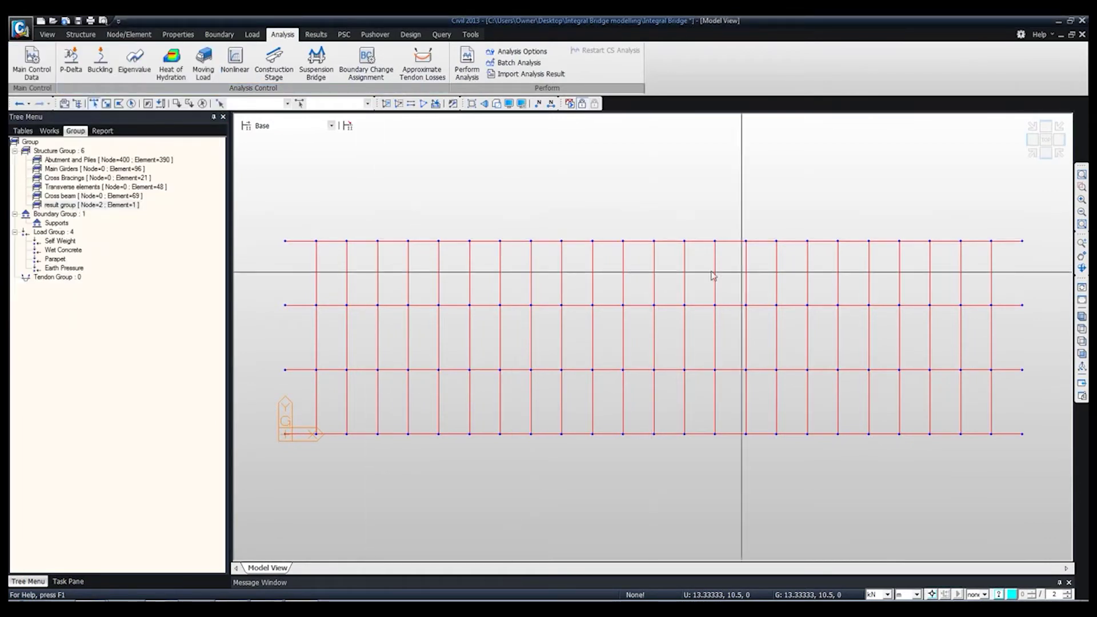
Step: Activate the whole bridge in isometric view and define construction stage analysis control with the last stage, time dependent effects and composite part output
click(470, 103)
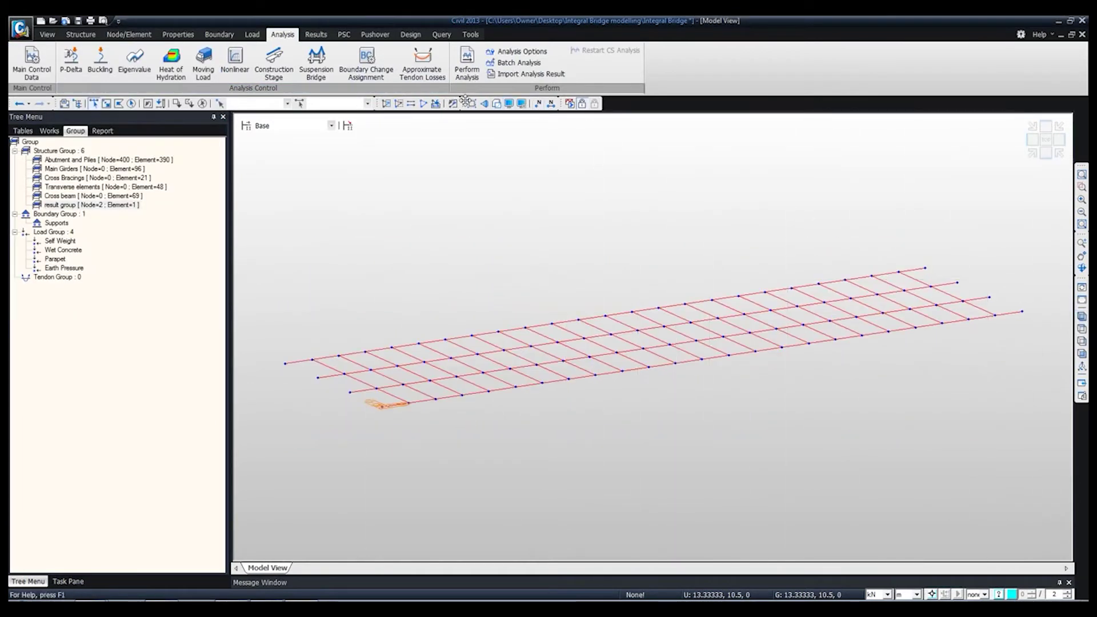
click(424, 103)
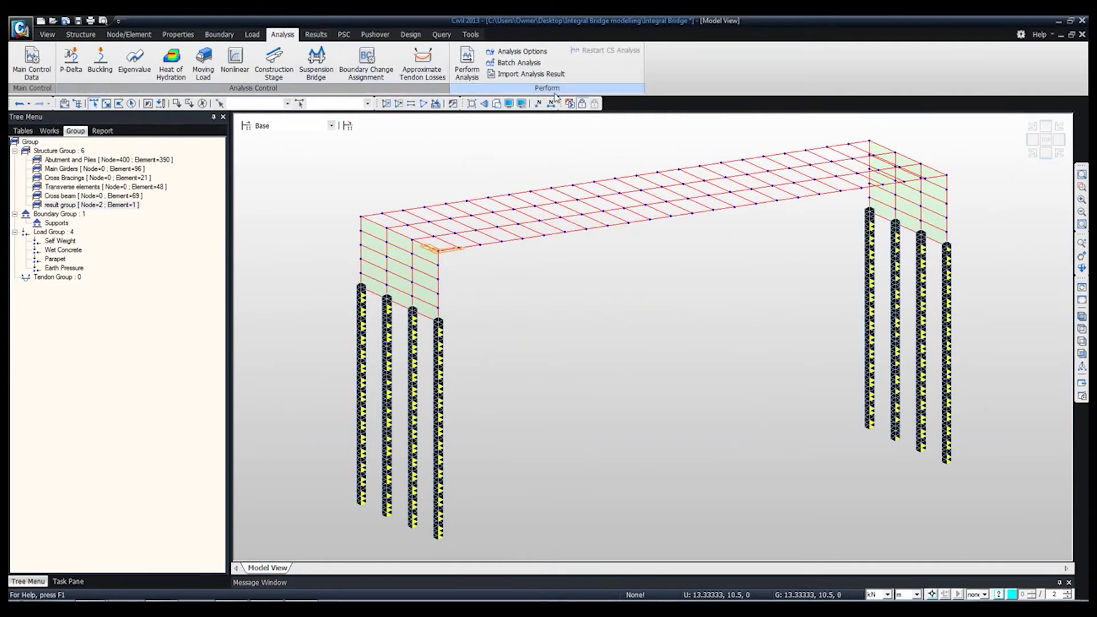
click(58, 131)
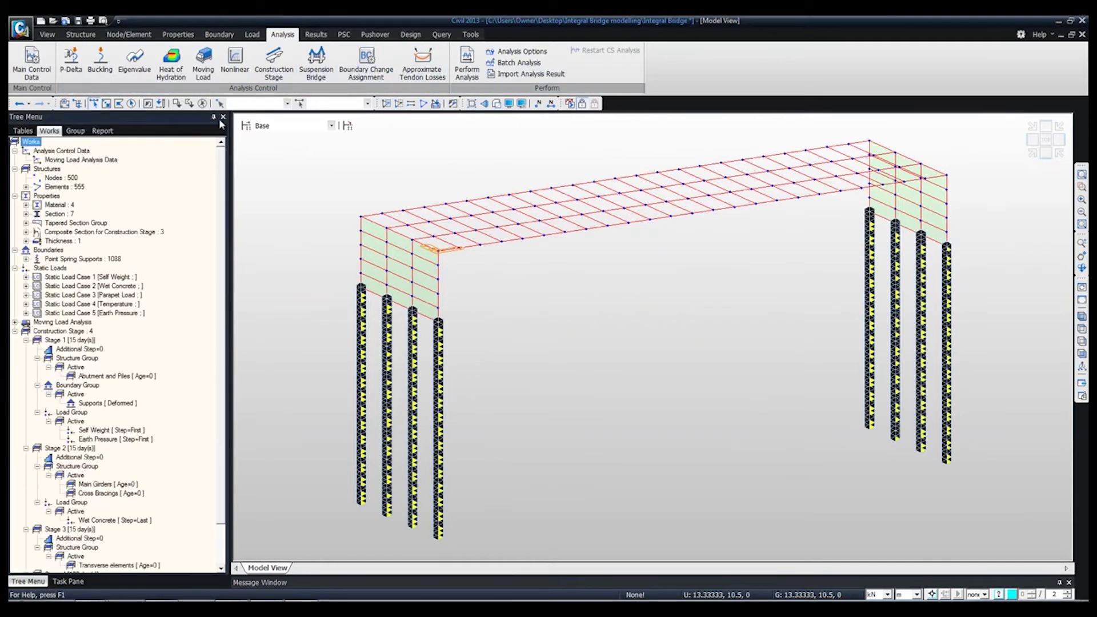
click(275, 62)
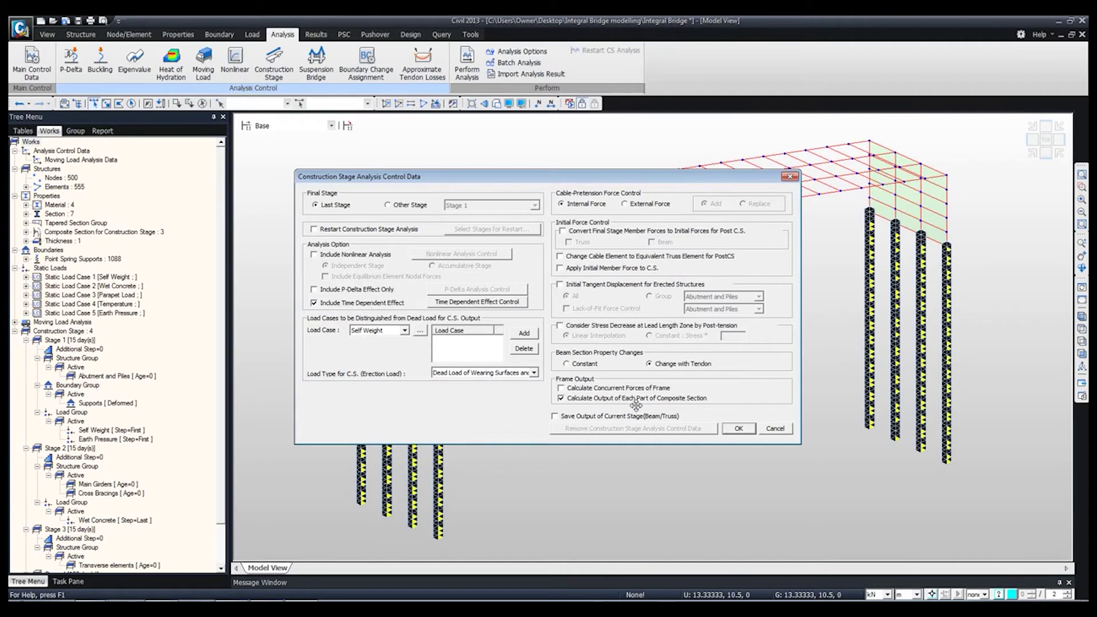
click(738, 428)
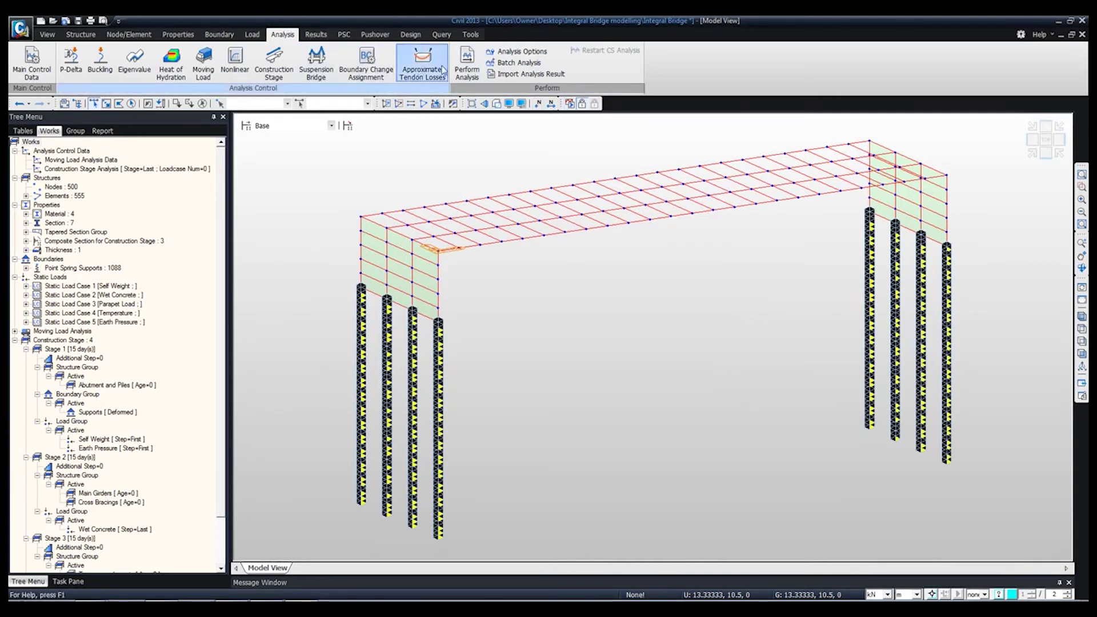
Step: Perform the analysis and check the solver output in an enlarged message window
click(466, 63)
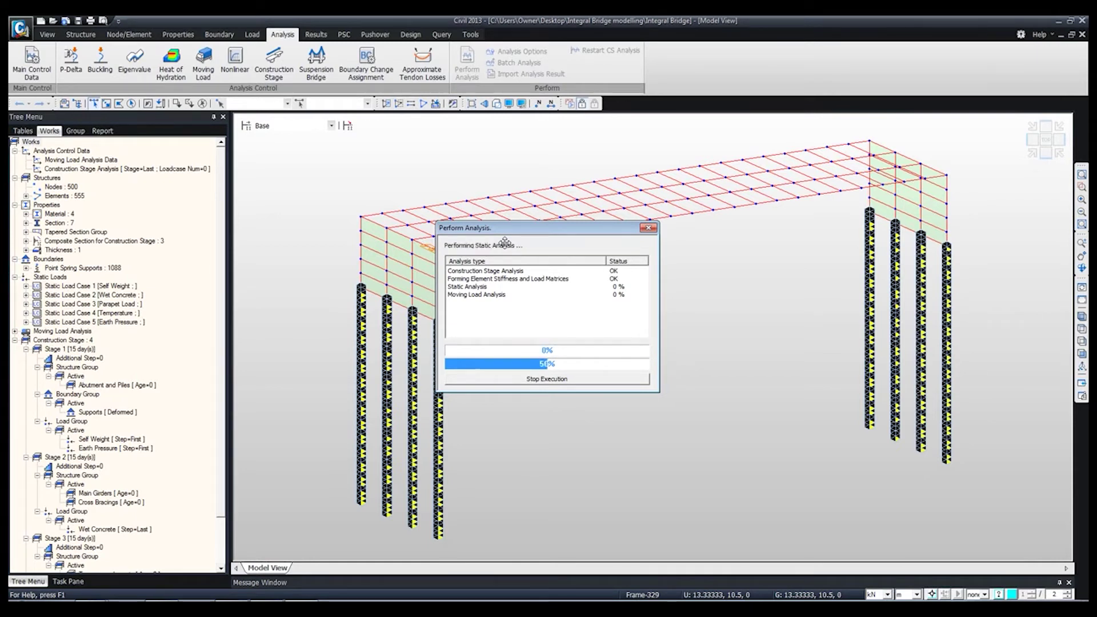
drag(483, 576, 483, 431)
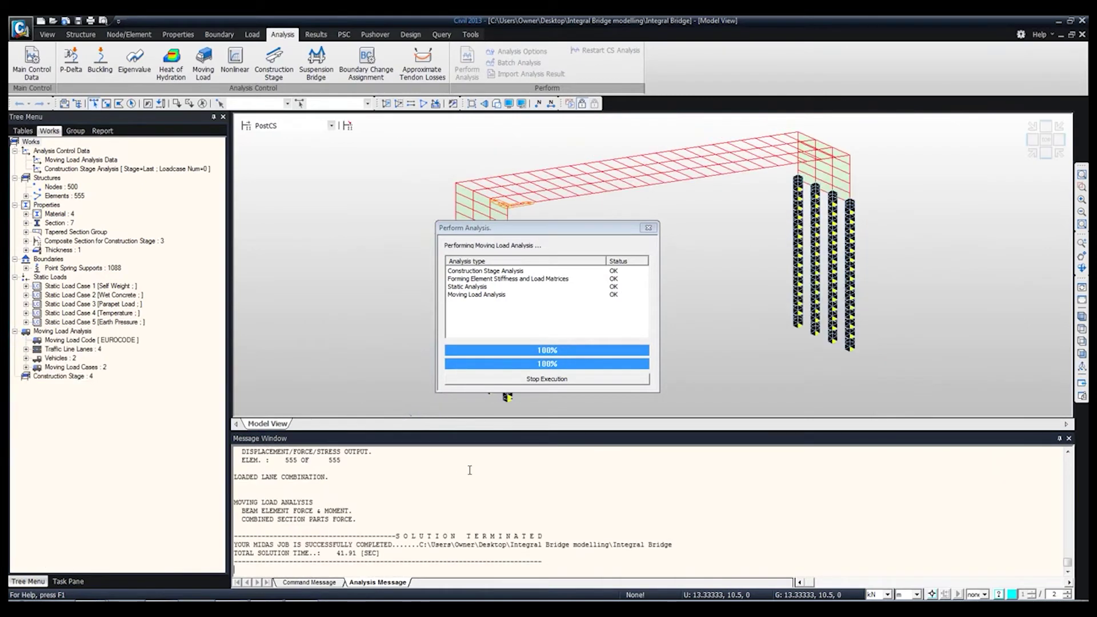
drag(469, 431, 469, 507)
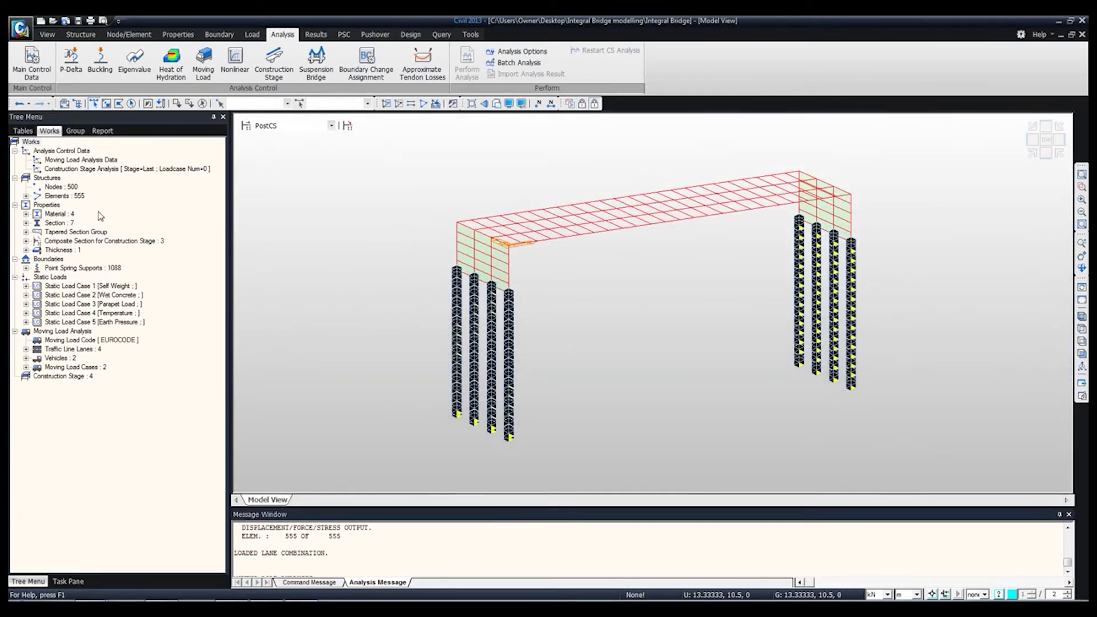
Step: Hide the point spring support symbols through the Type 2 linear springs and fit the bridge in the view
click(25, 269)
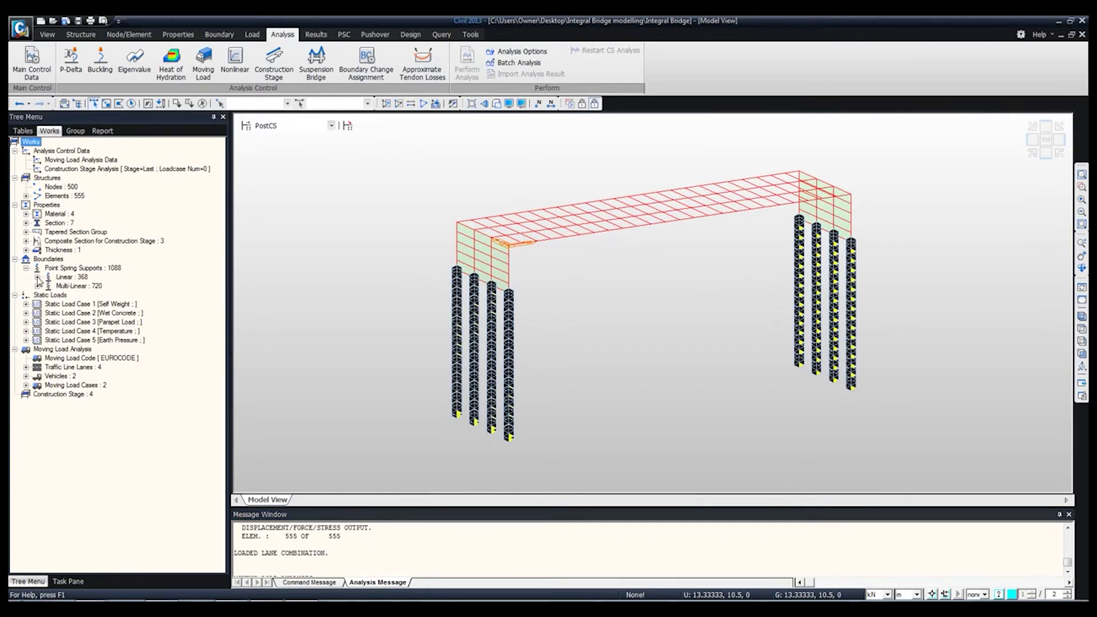
click(38, 277)
right_click(71, 295)
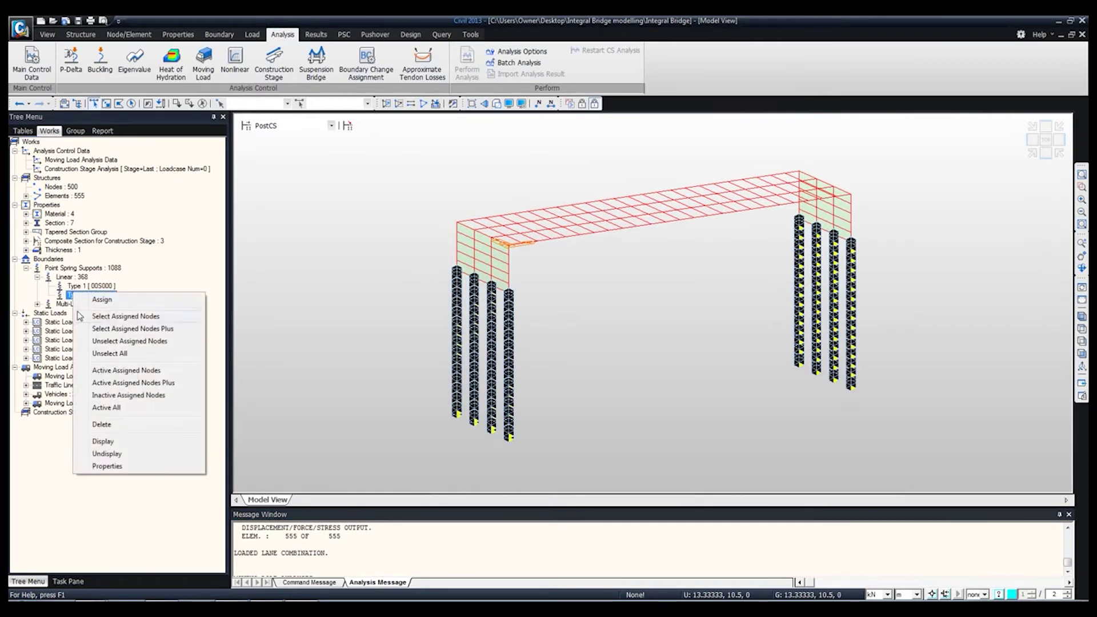
click(114, 454)
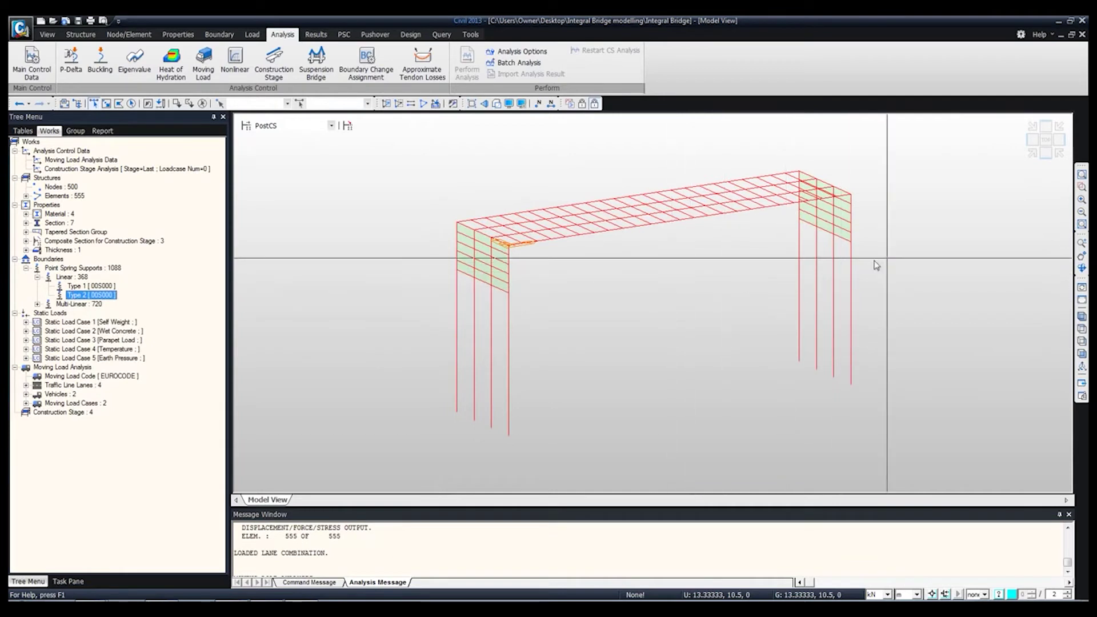
click(1081, 317)
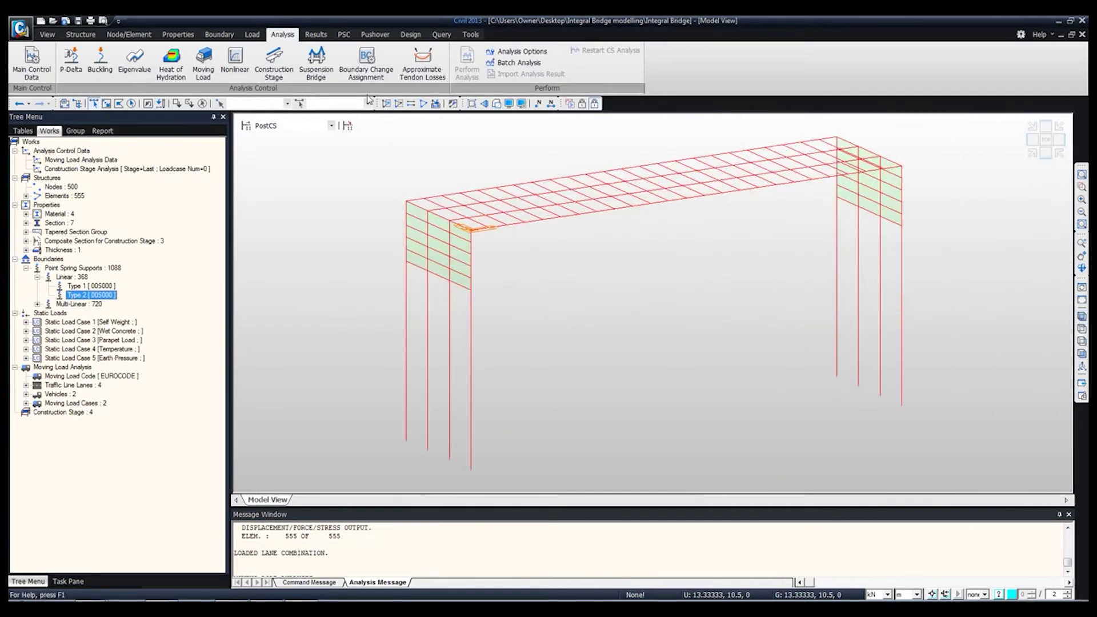
Step: Set up automatic generation of steel design load combinations using the Eurocode 0 design code
click(322, 36)
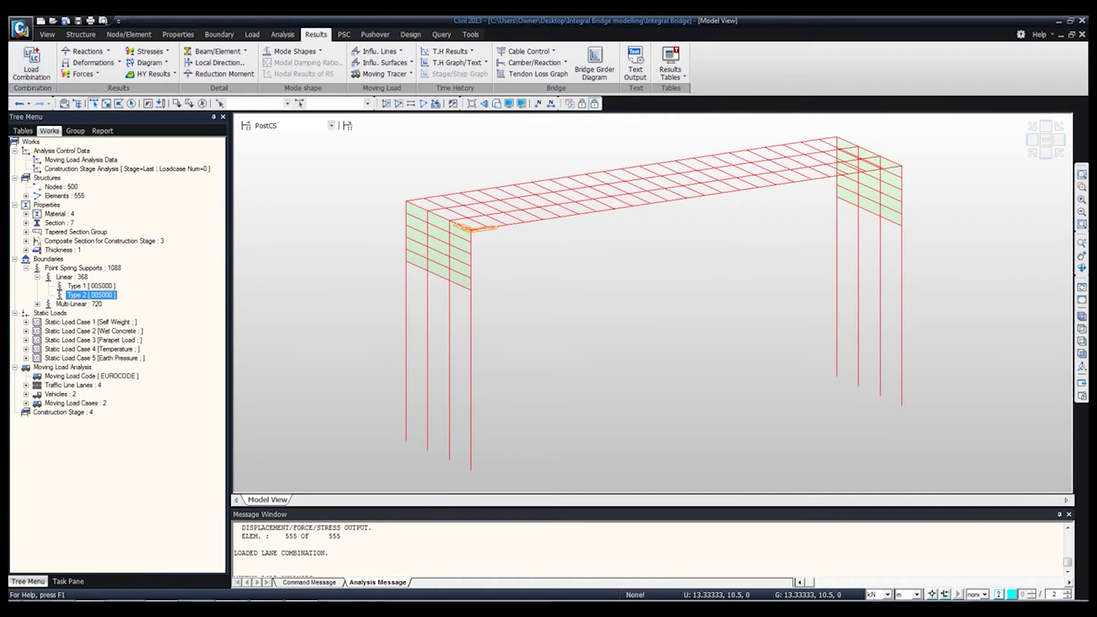
click(32, 68)
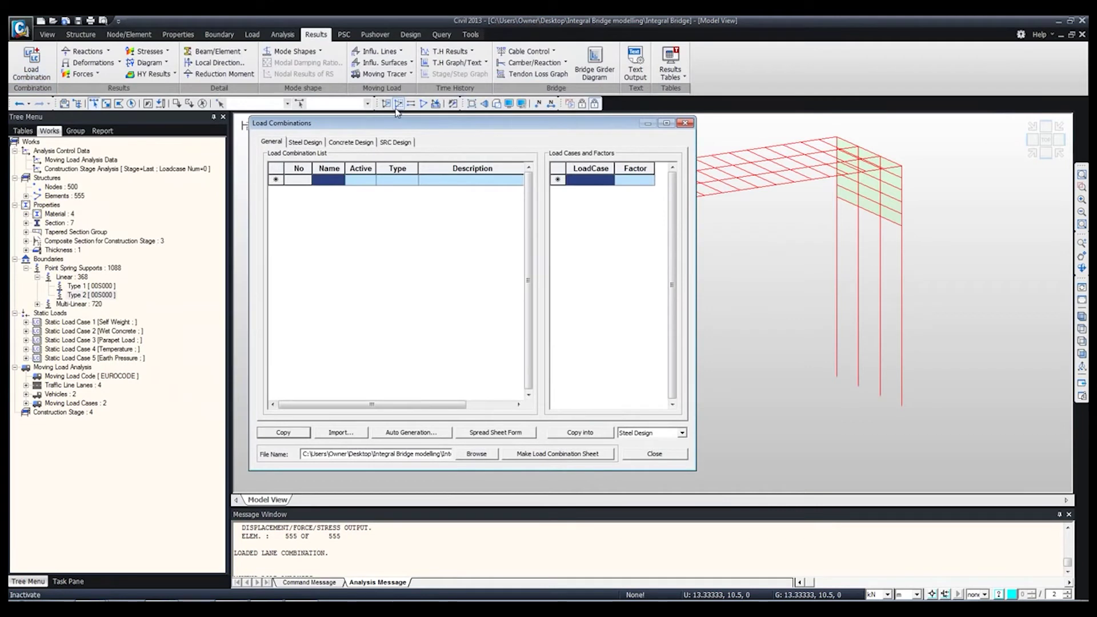
click(315, 145)
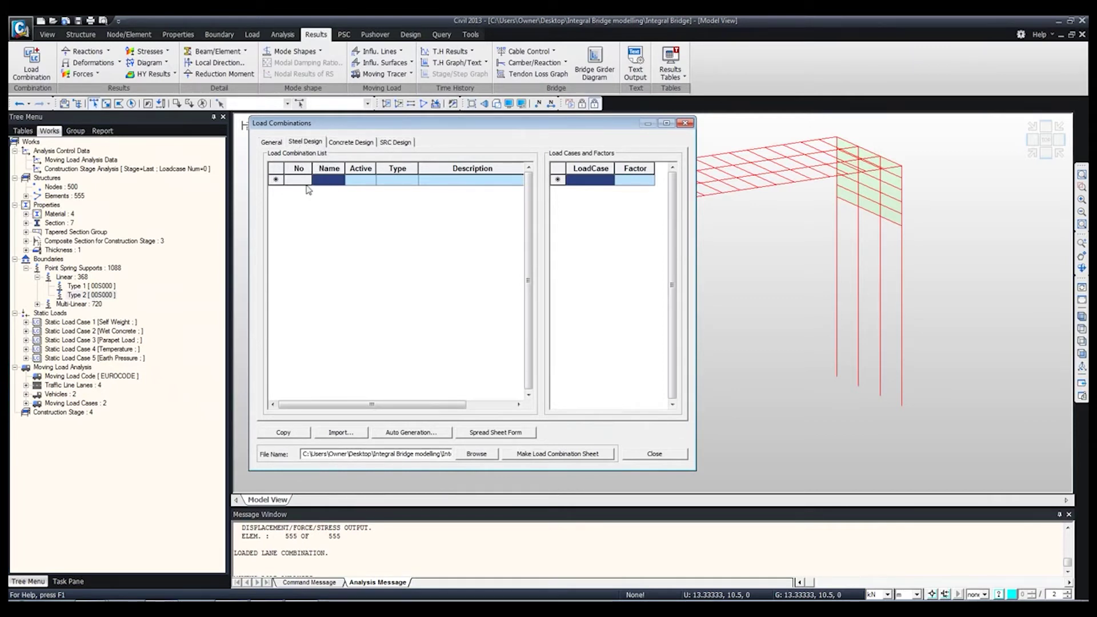
click(408, 432)
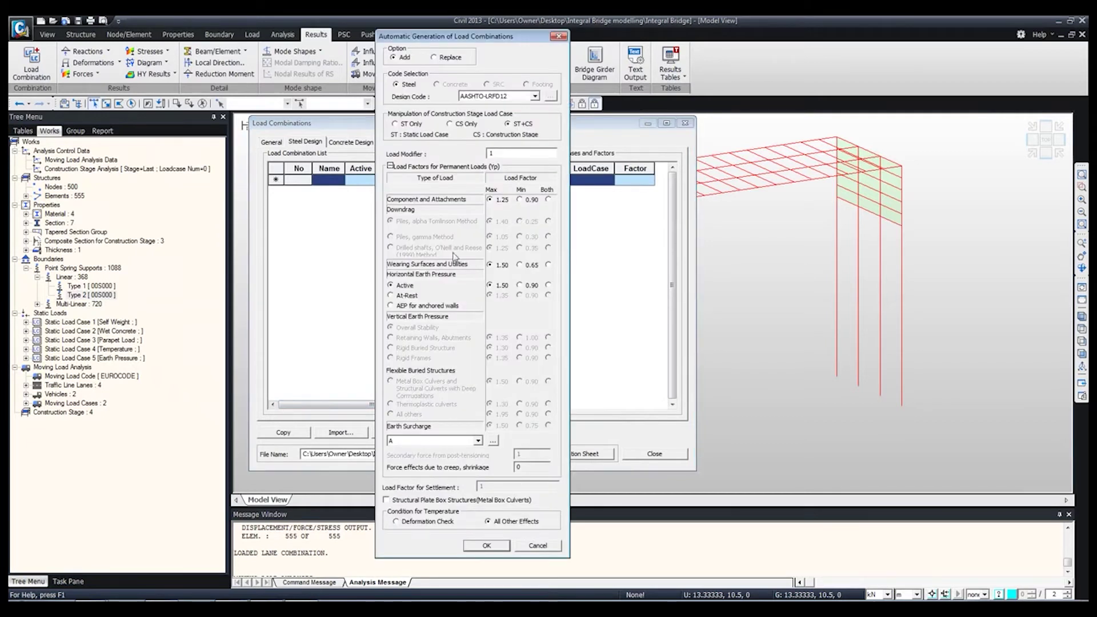
click(534, 96)
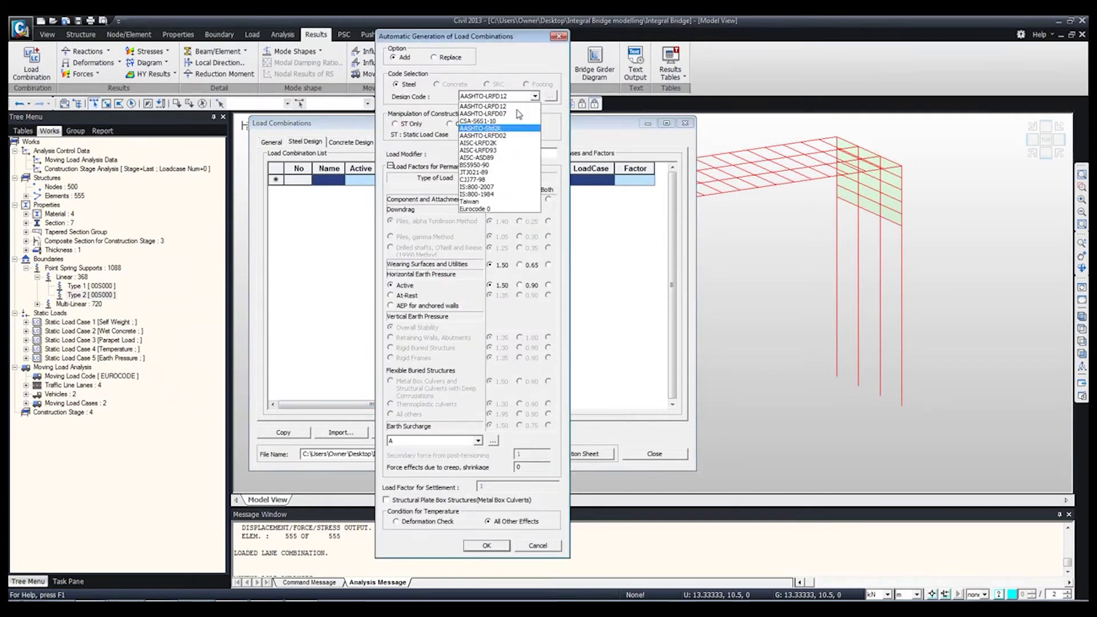
click(479, 209)
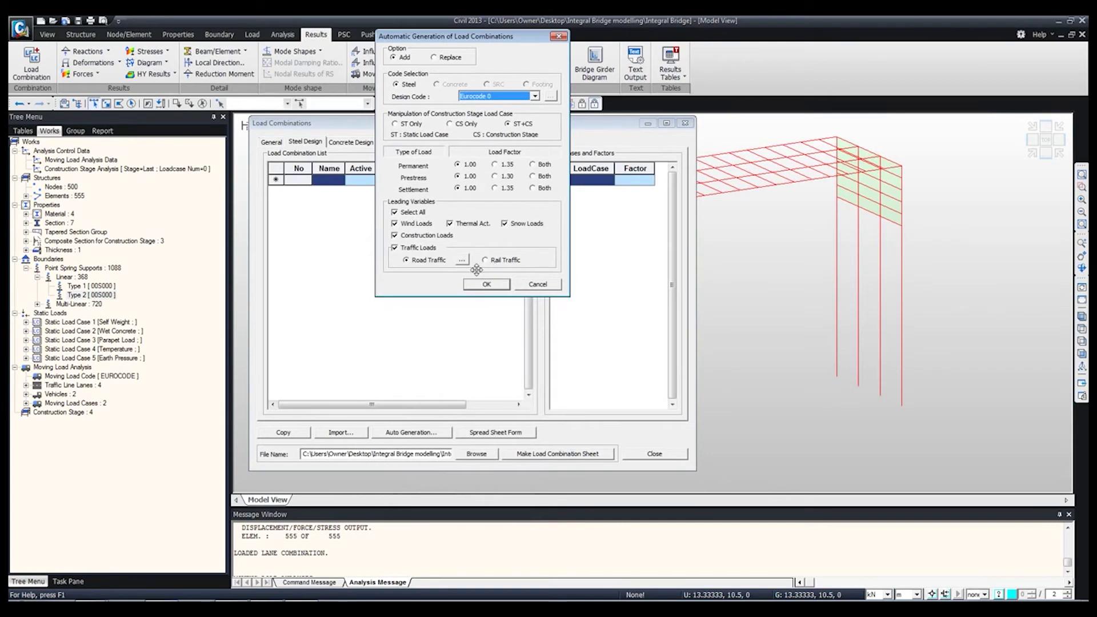
Step: Assign the LM1 only traffic load to the frequent value group and generate the steel design combinations
click(462, 260)
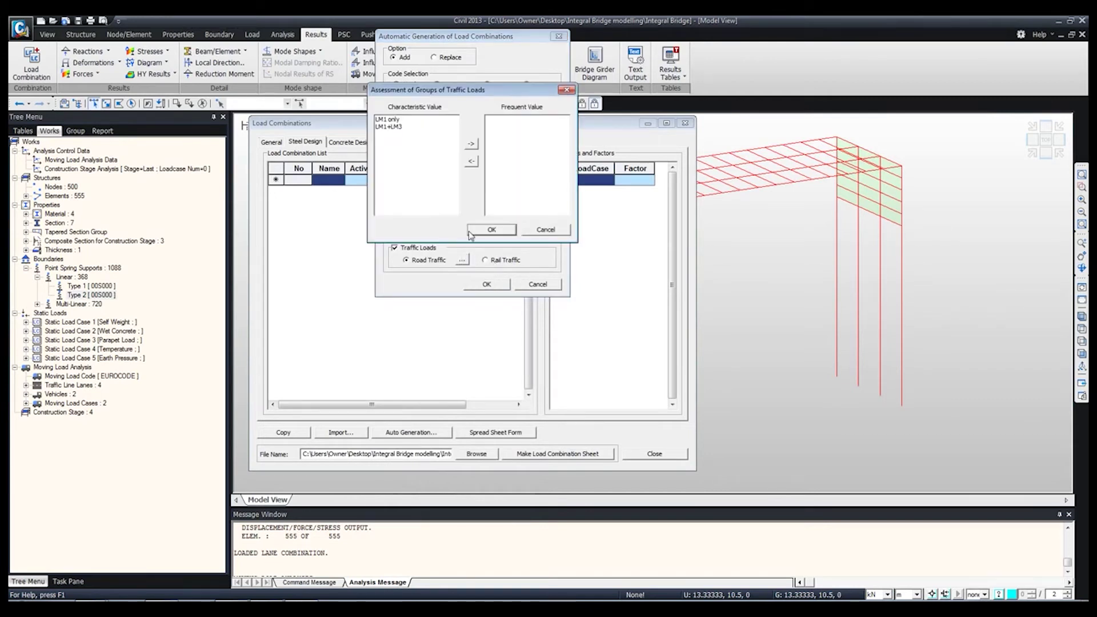
click(393, 119)
click(471, 144)
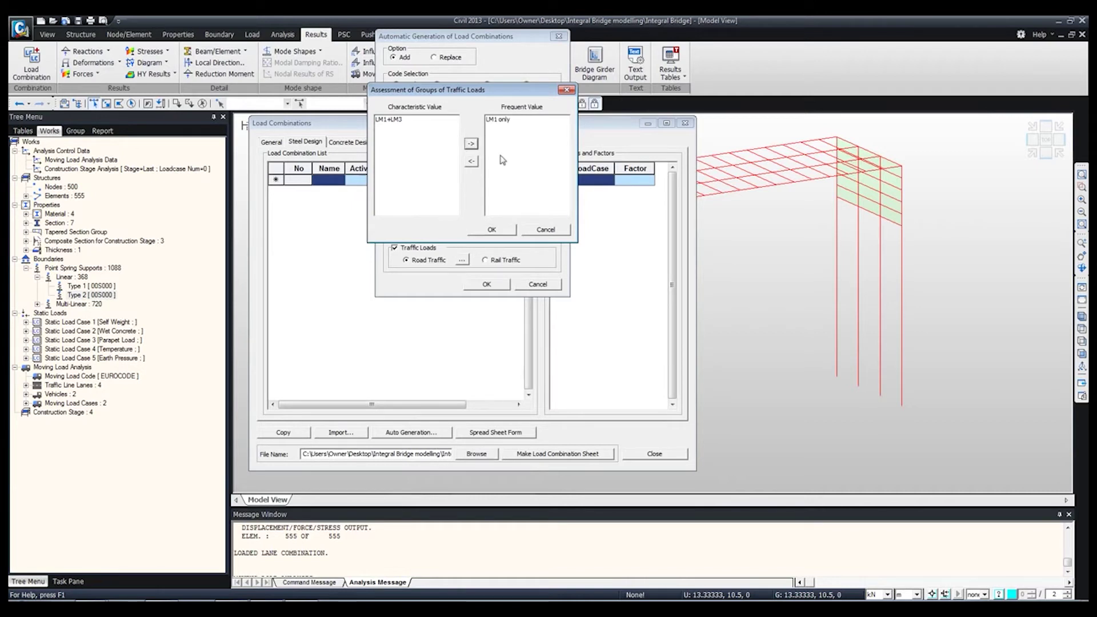
click(492, 229)
click(490, 285)
Step: Go through the steel design combinations from sLCB1 to sLCB15 and examine their load cases and factors
click(366, 181)
click(371, 181)
click(353, 199)
click(355, 223)
click(353, 245)
click(352, 266)
click(349, 297)
click(344, 311)
click(346, 321)
click(348, 332)
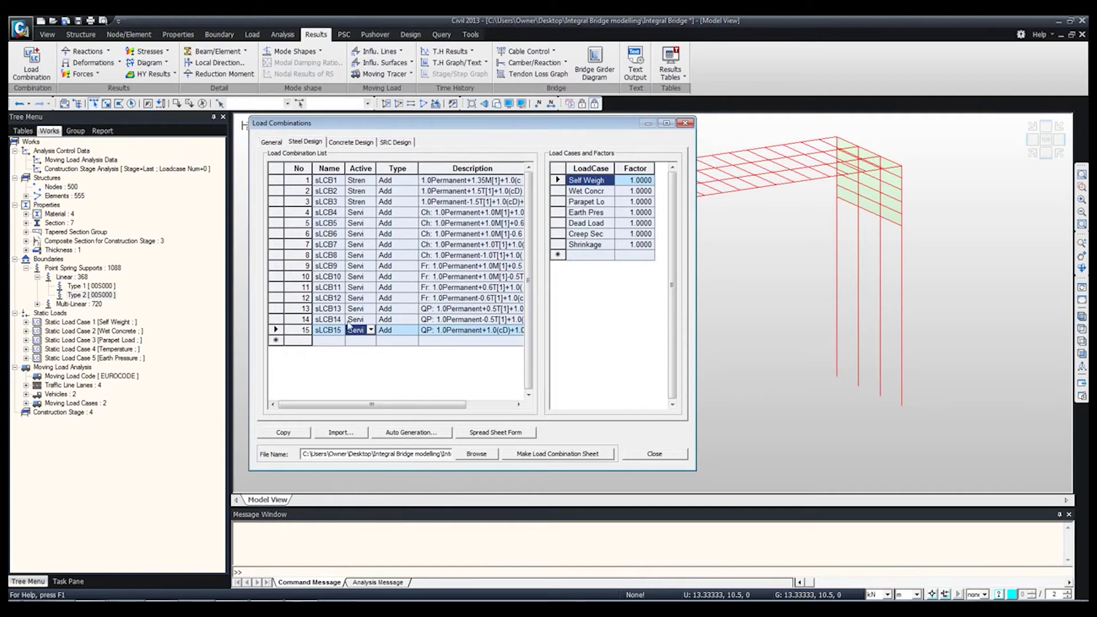
Step: Set up automatic generation of concrete design load combinations using the Eurocode 0 design code
click(352, 142)
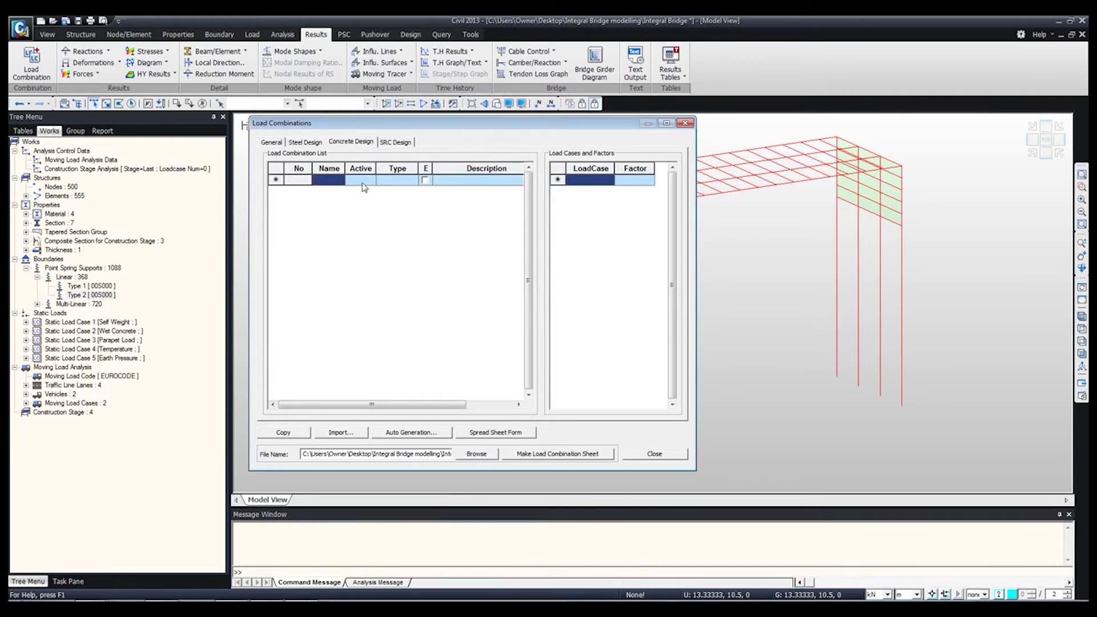
click(399, 439)
click(504, 81)
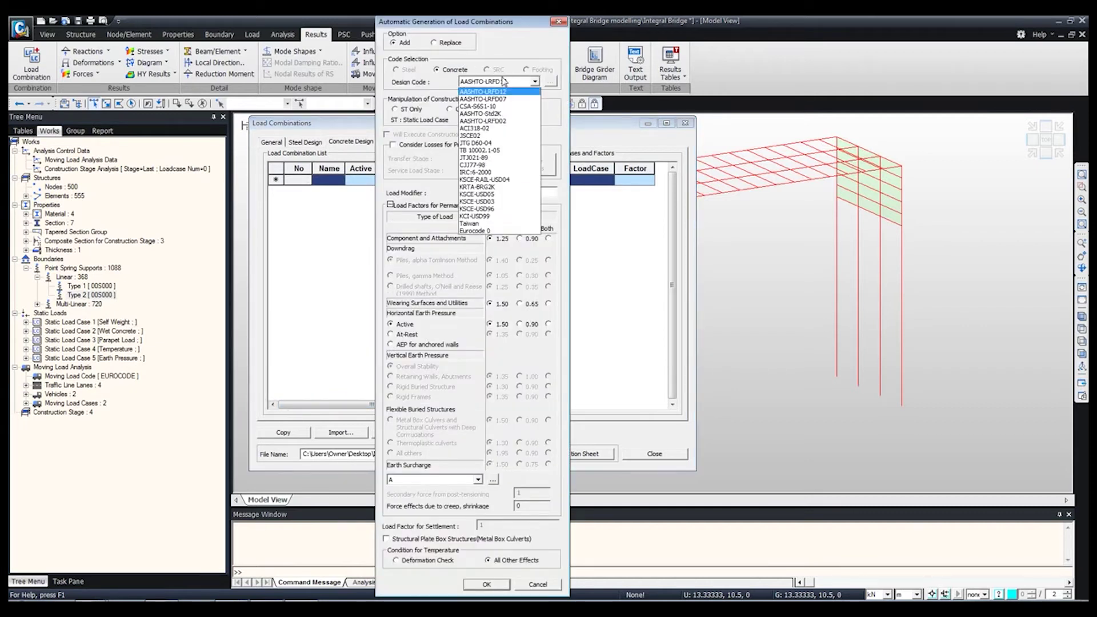
click(467, 241)
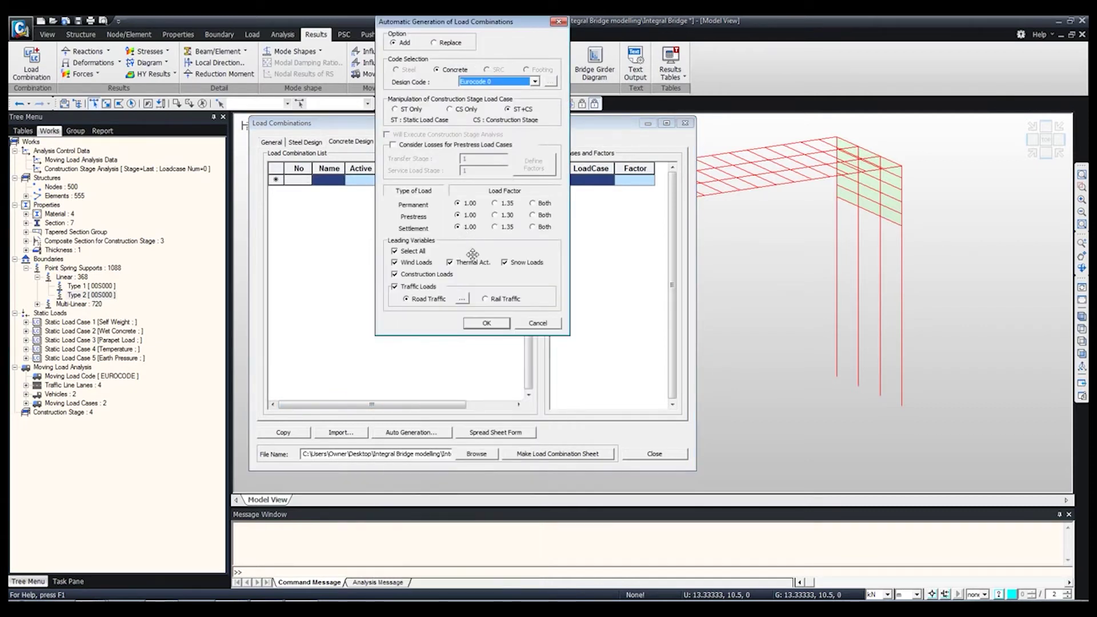
Step: Assign the LM1 only traffic load to the frequent value group and generate the concrete design combinations
click(461, 299)
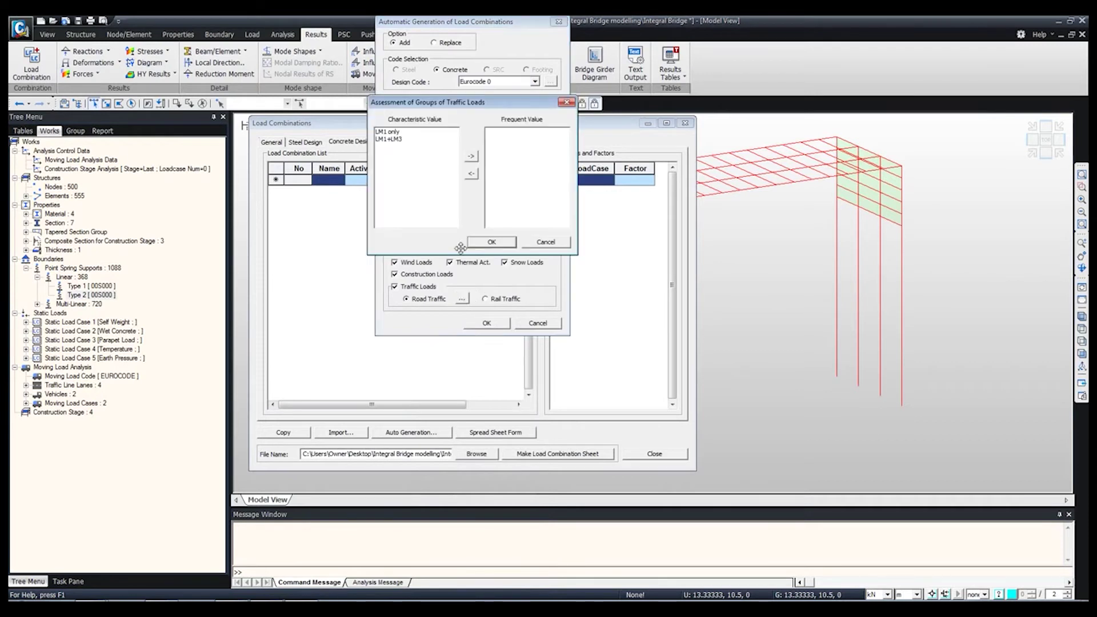
click(386, 137)
click(472, 156)
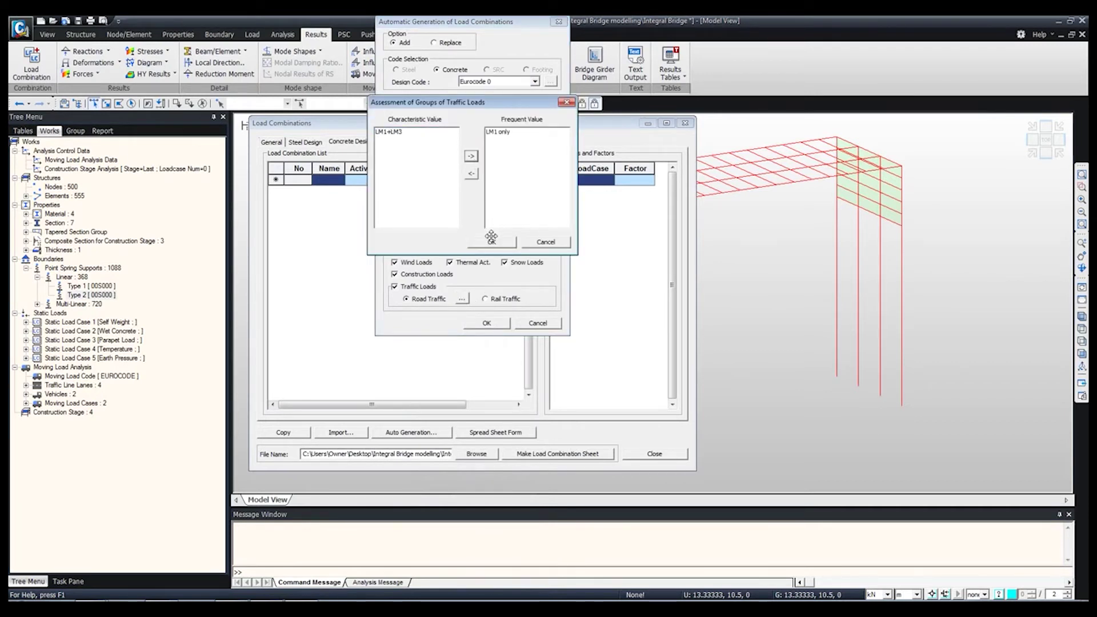
click(491, 242)
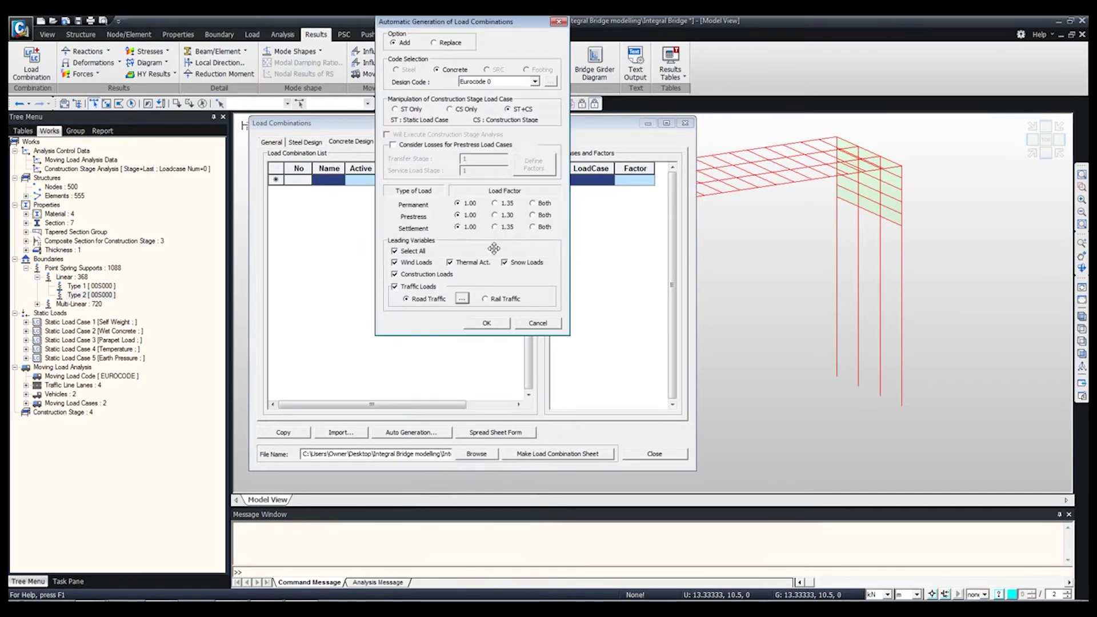
click(489, 324)
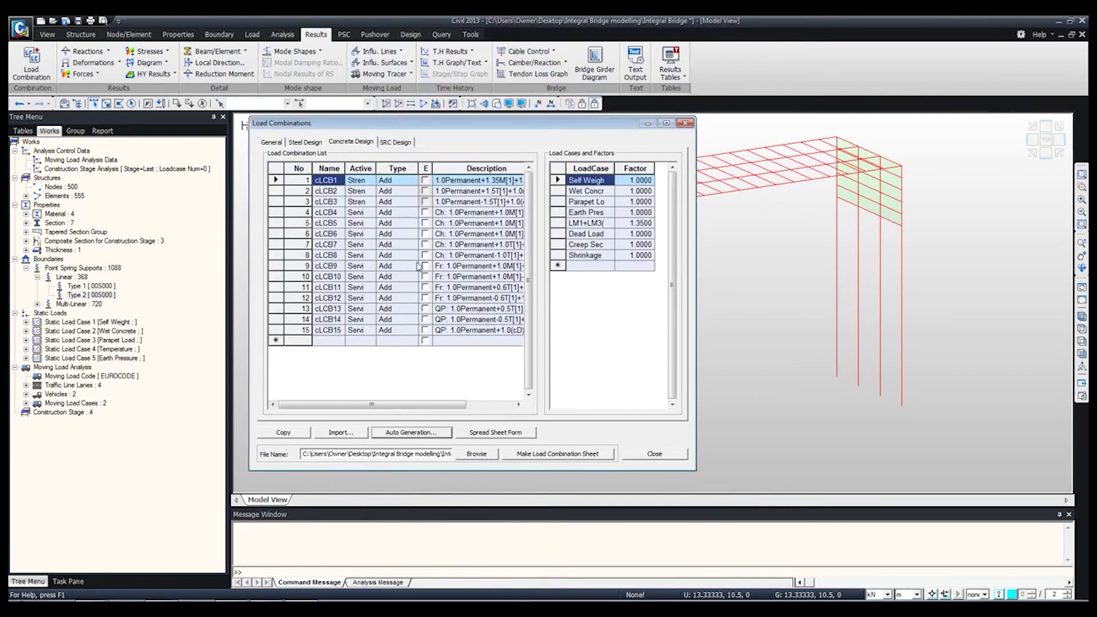
Step: Go through the concrete design combinations down to cLCB14, examine their load cases and factors, and close the load combinations
click(357, 195)
key(Down)
key(Down)
key(Down)
key(Down)
key(Down)
key(Down)
key(Down)
key(Down)
key(Down)
key(Down)
key(Down)
key(Down)
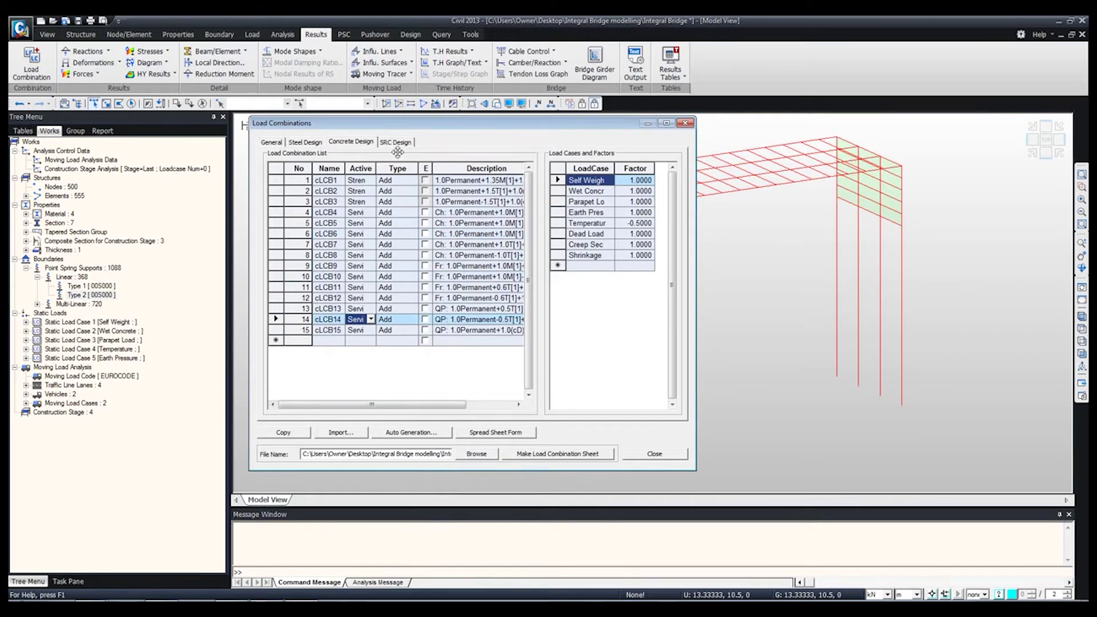
click(653, 455)
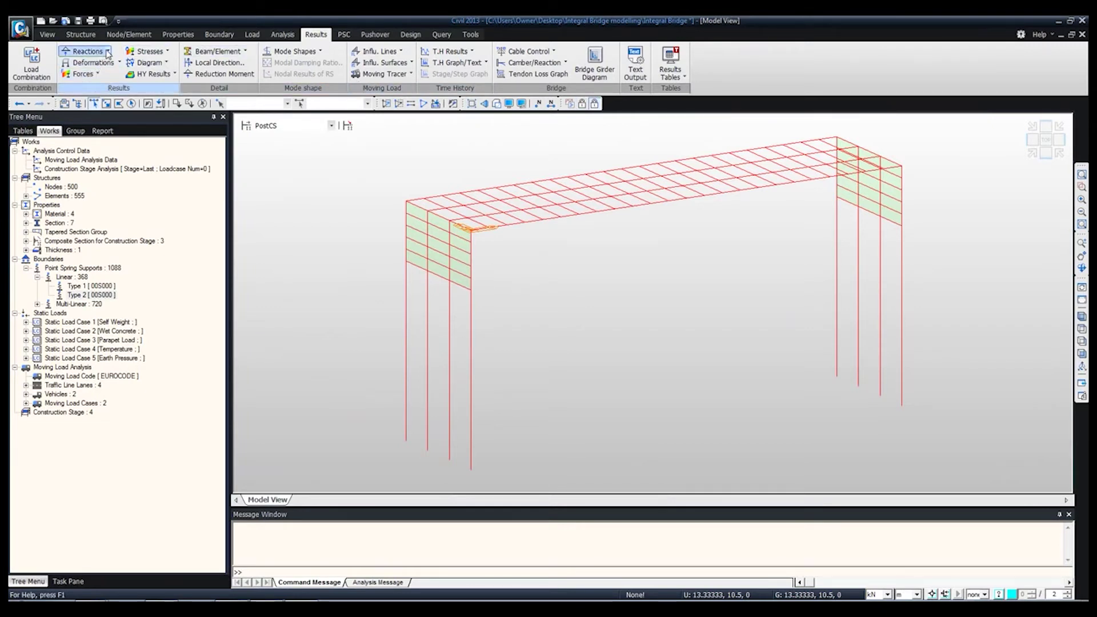
Step: Display the FXYZ reaction forces with values for the Self Weight load case and inspect the pile supports up close and in elevation
click(85, 50)
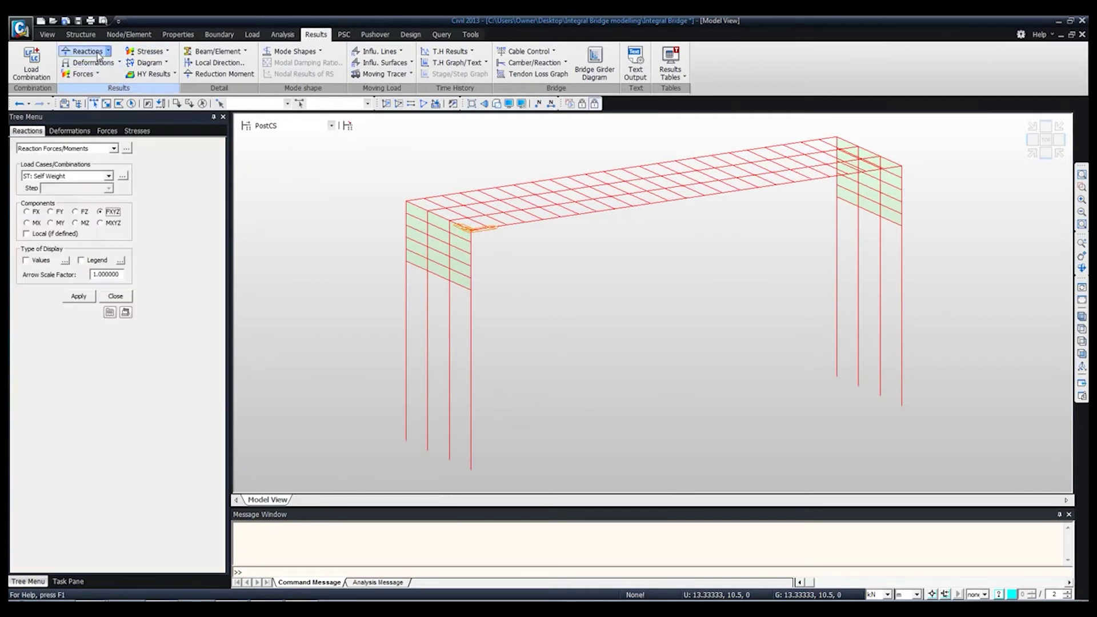
click(100, 177)
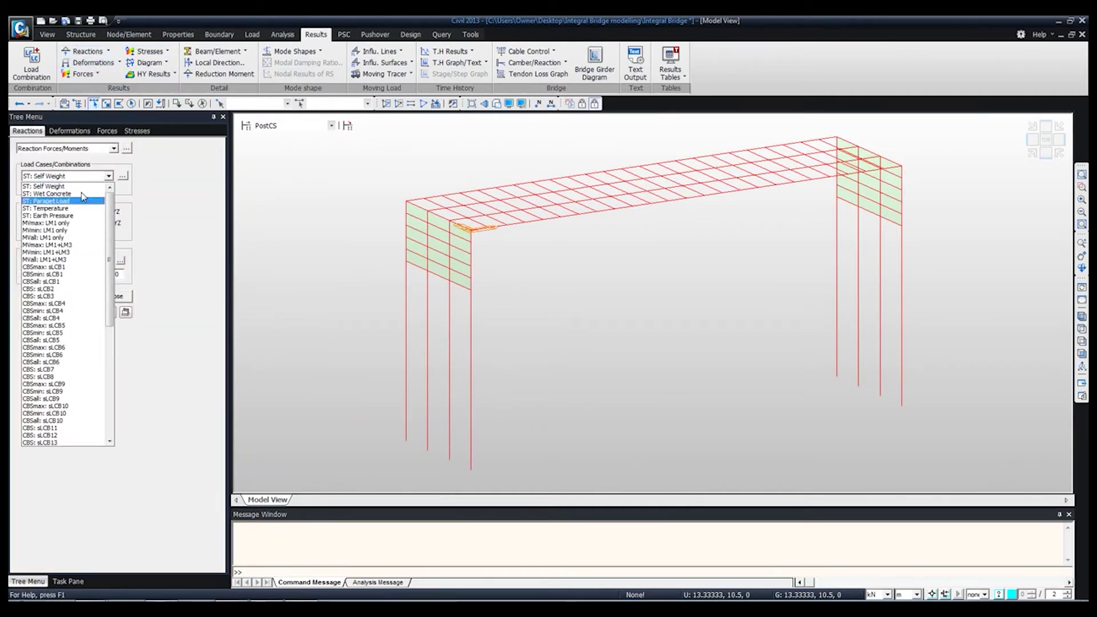
click(50, 185)
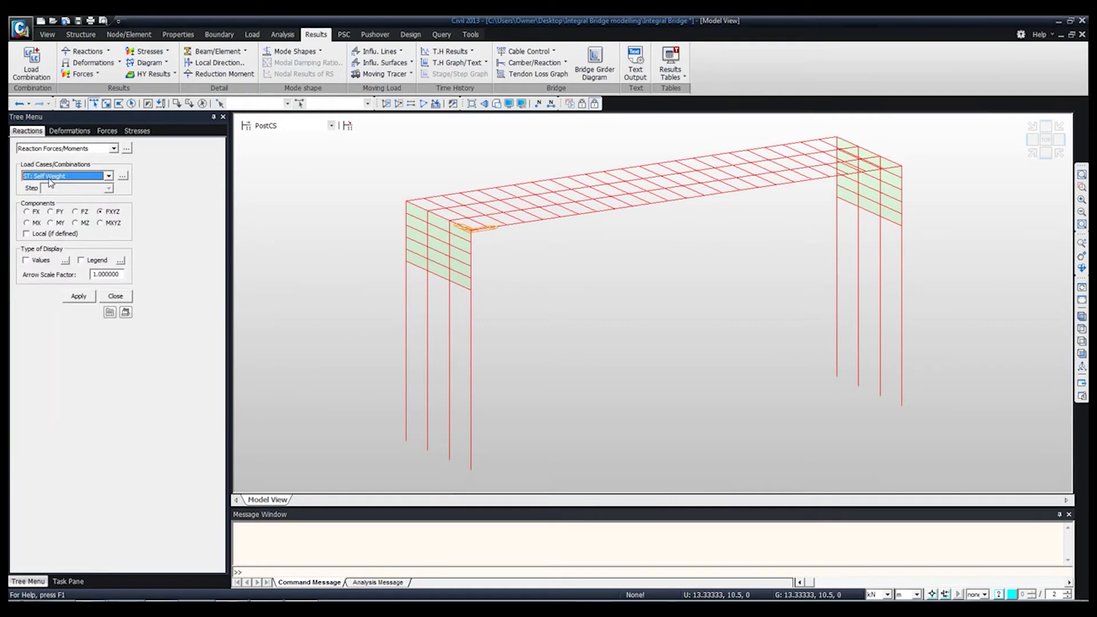
click(44, 264)
click(78, 296)
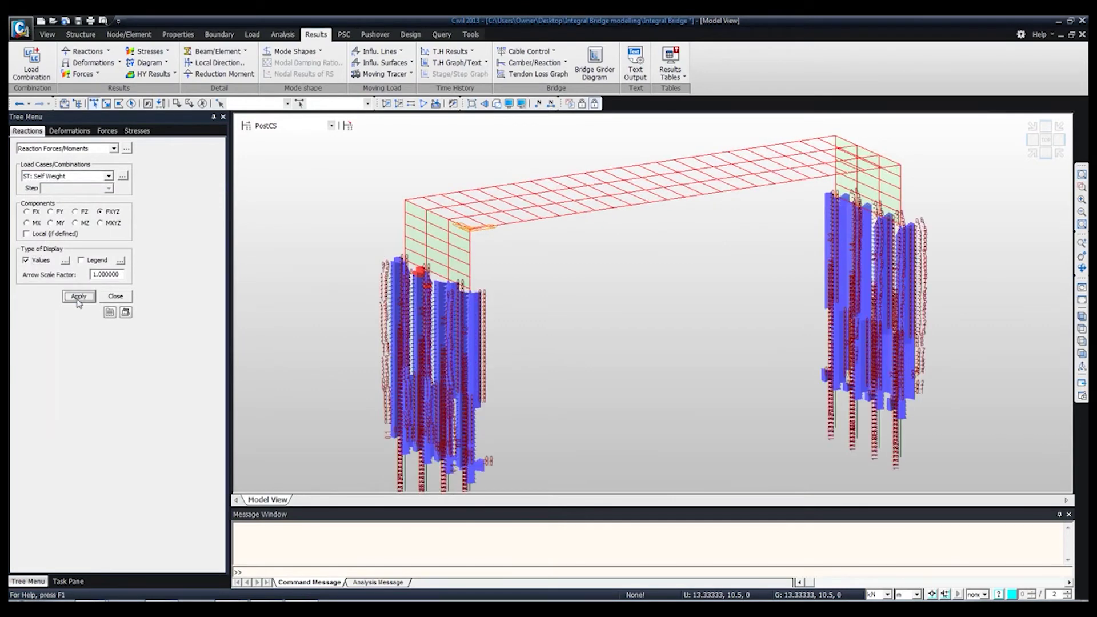
middle_drag(457, 294, 496, 248)
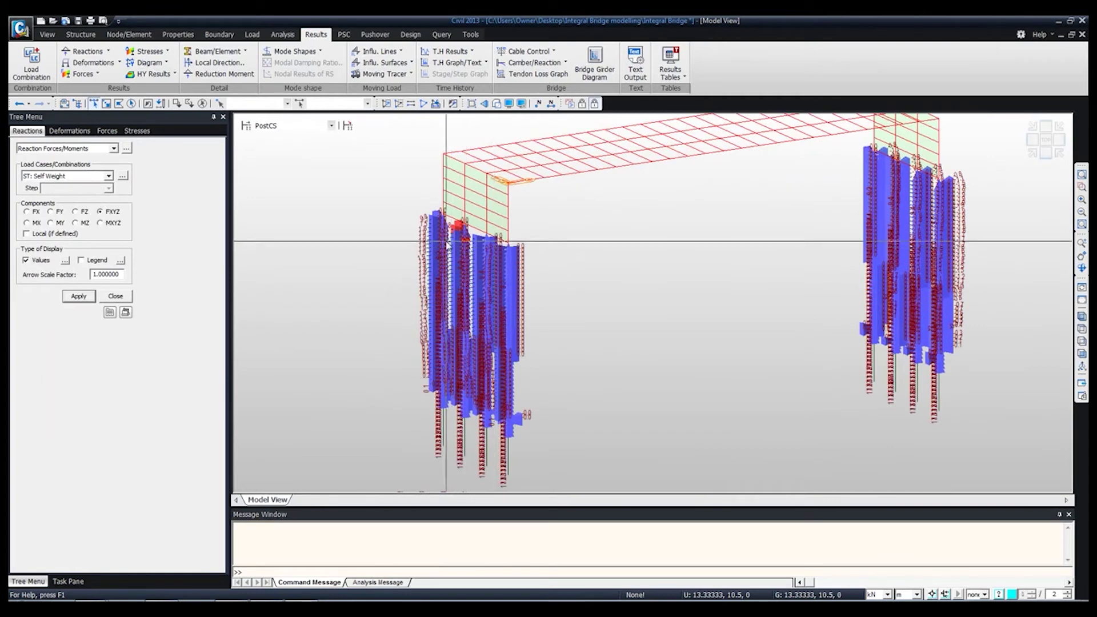
scroll(446, 243, up, 1)
scroll(447, 243, up, 2)
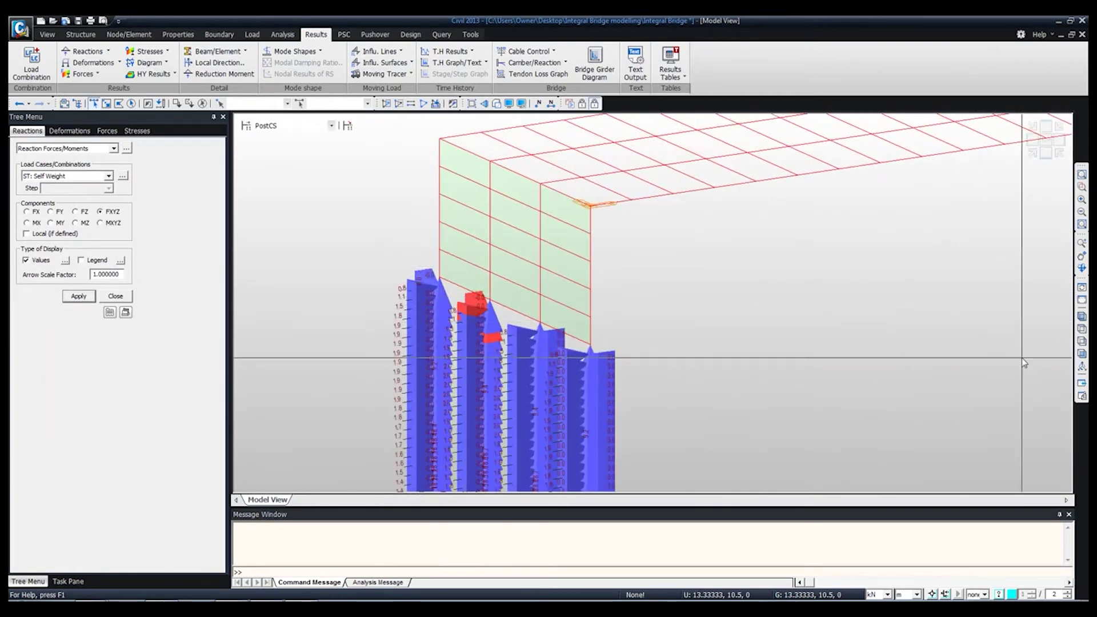
click(1080, 353)
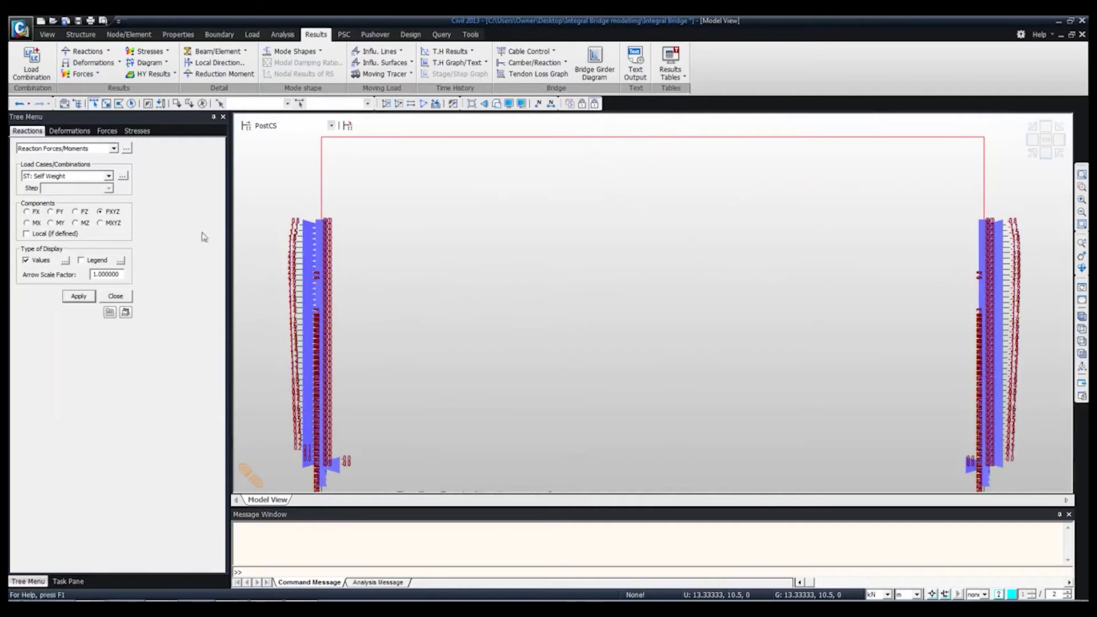
Step: Open the reaction results table for the Self Weight load case at nodes 1to500 and read through the nodal reactions
click(678, 76)
click(686, 101)
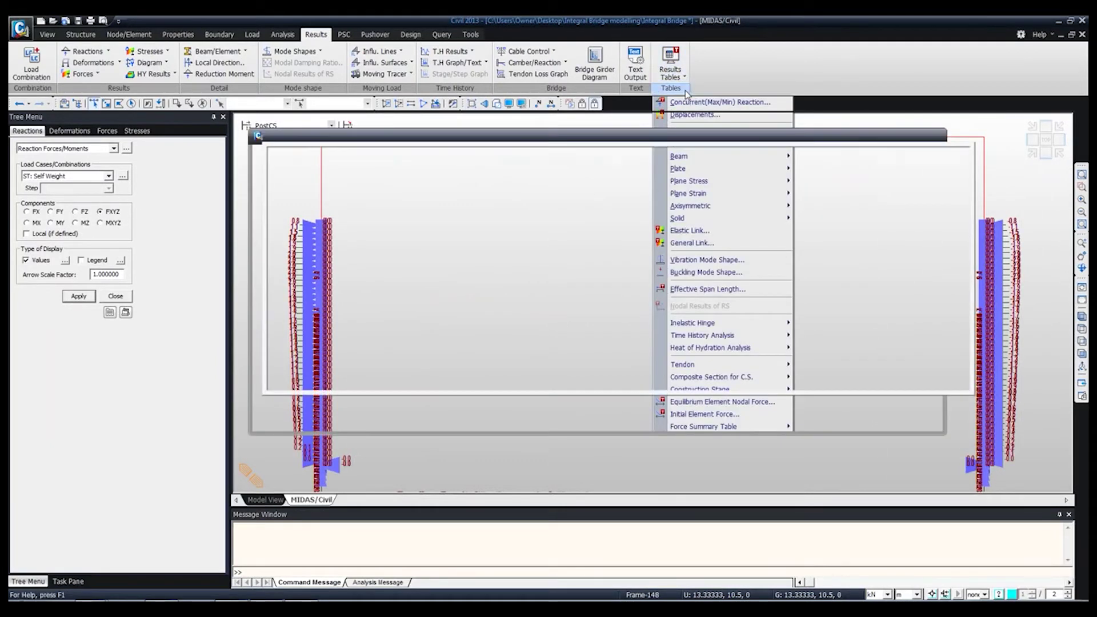
click(573, 258)
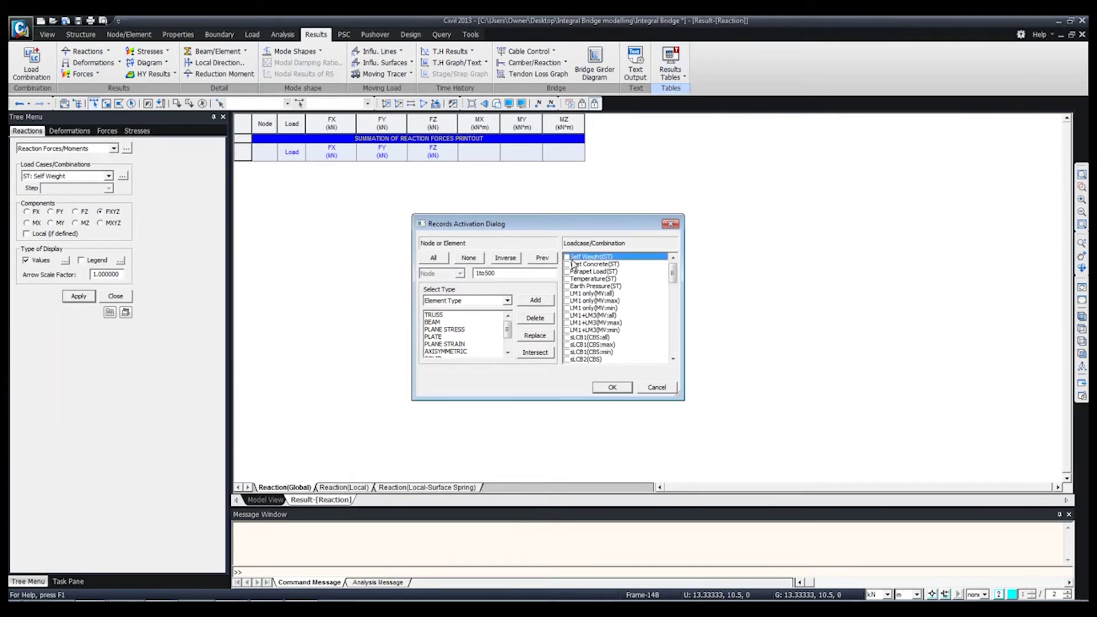
click(610, 388)
click(341, 211)
scroll(380, 306, down, 20)
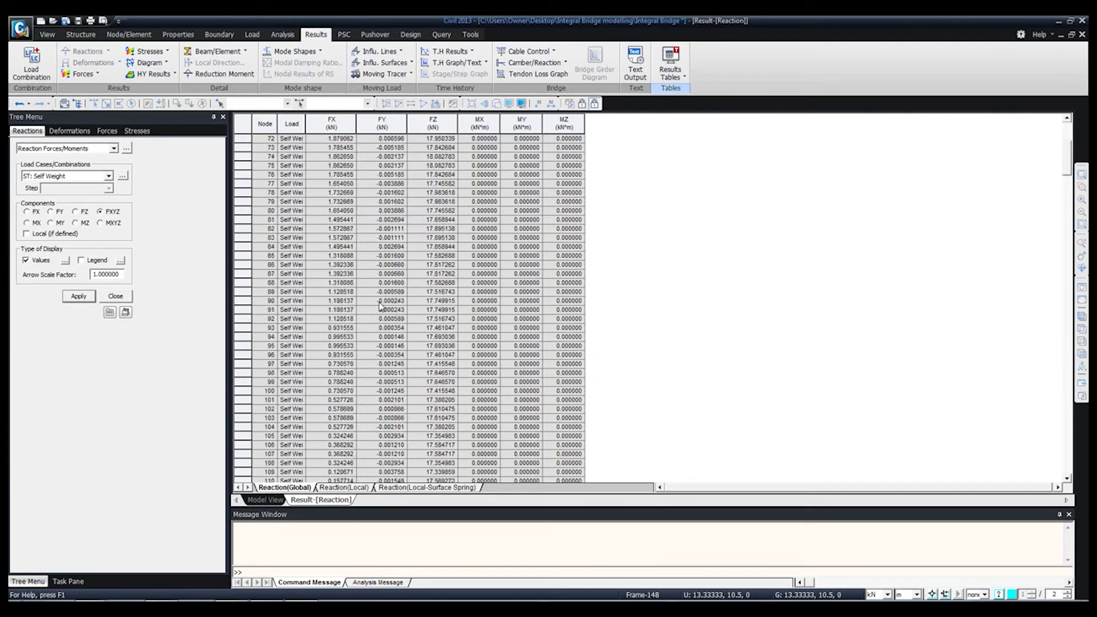
Step: Return to the model in isometric view and display the Self Weight reactions without values
click(249, 500)
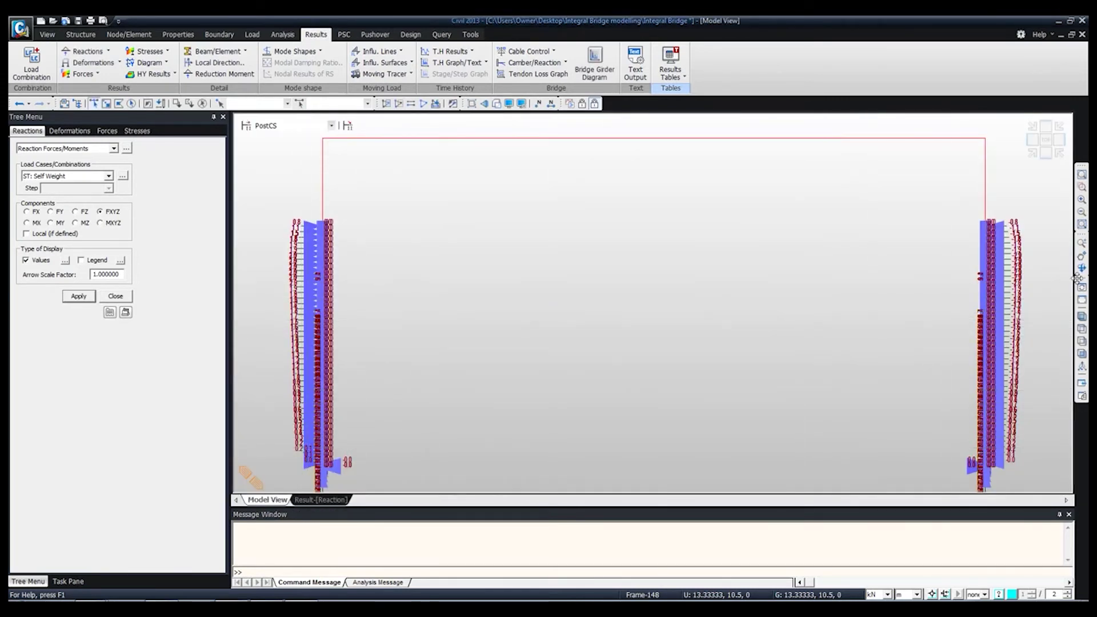
click(1082, 317)
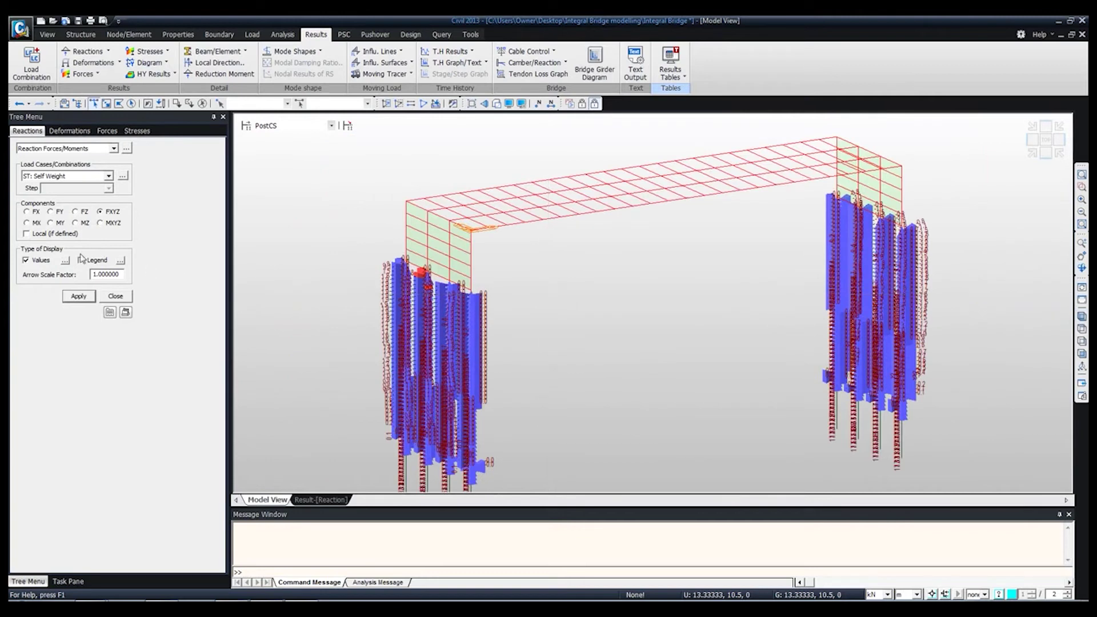
click(31, 262)
click(78, 296)
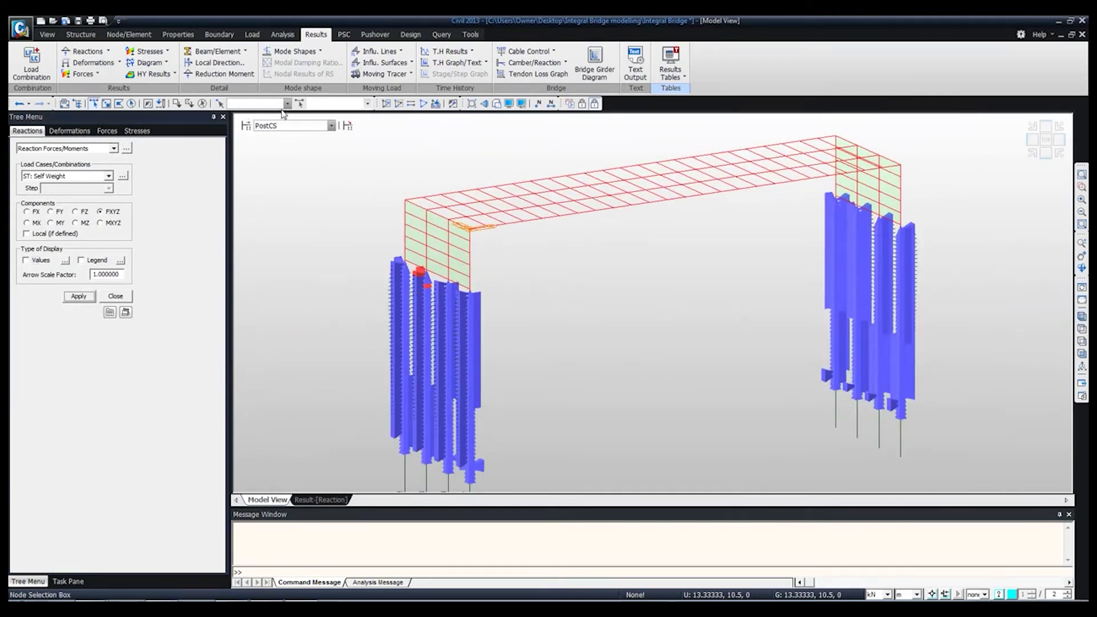
click(300, 126)
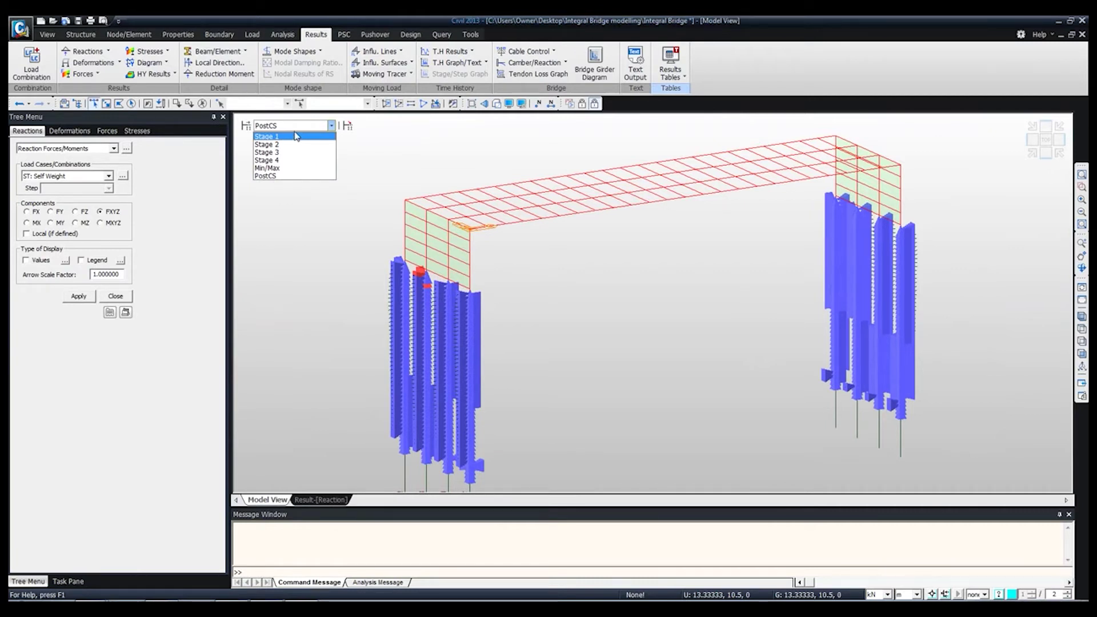
click(294, 129)
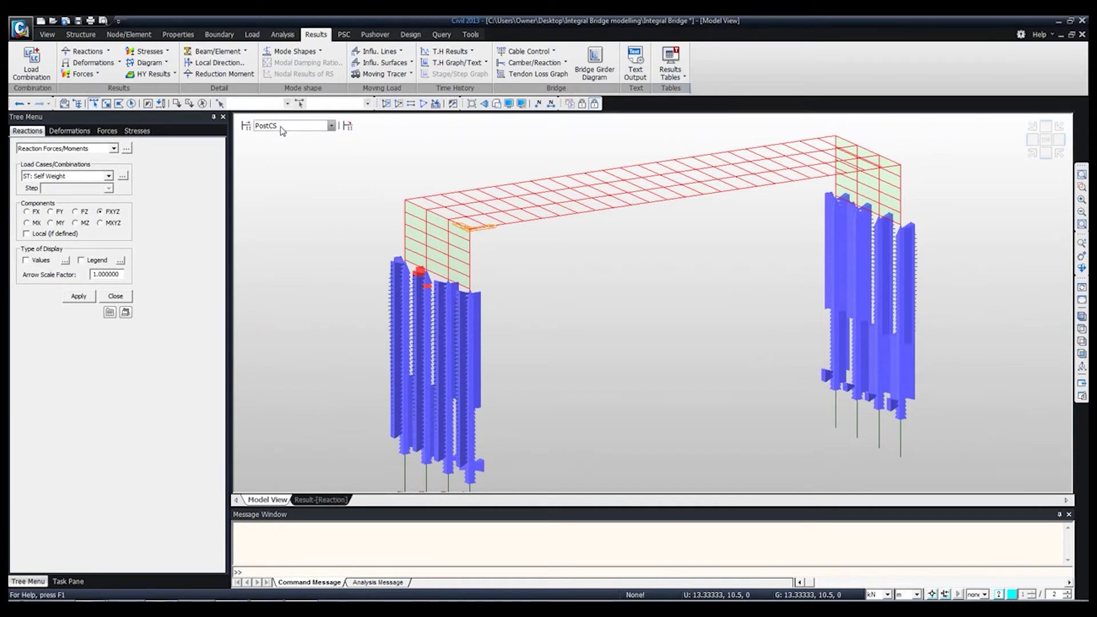
click(53, 177)
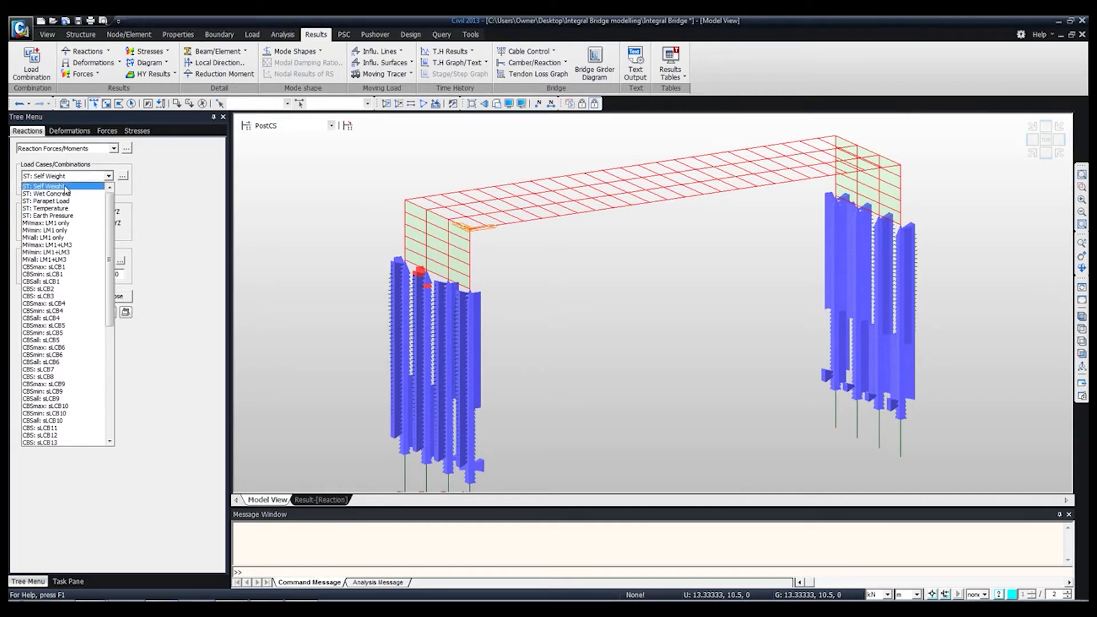
click(64, 187)
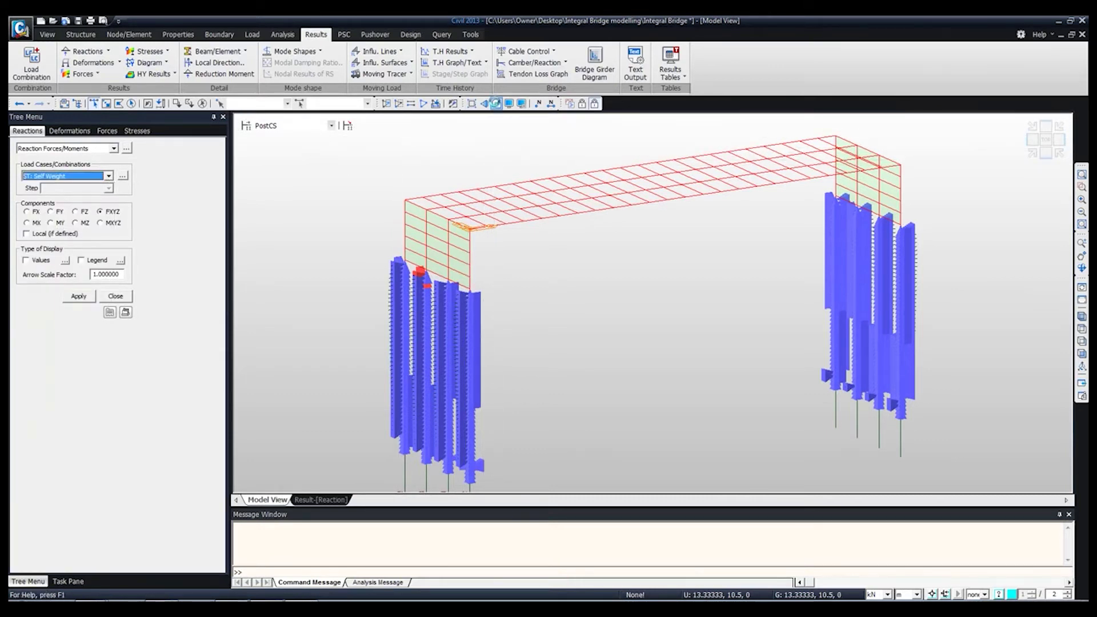
Step: Render the model with solid sections and display the DZ displacement contour for Self Weight with the deformed shape and legend
click(496, 104)
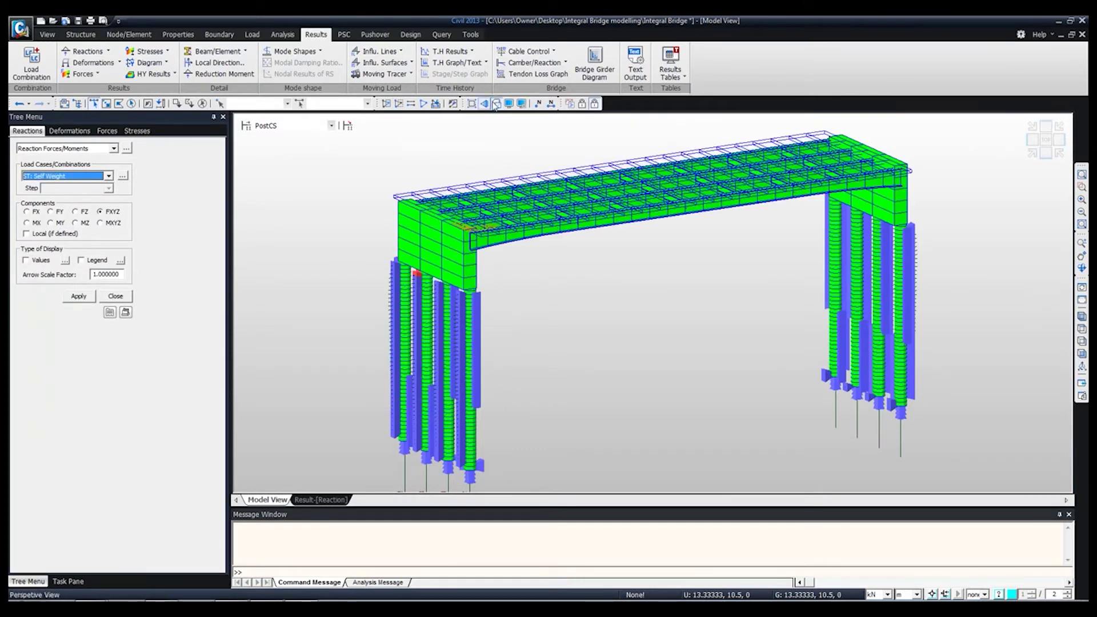
click(119, 62)
click(106, 89)
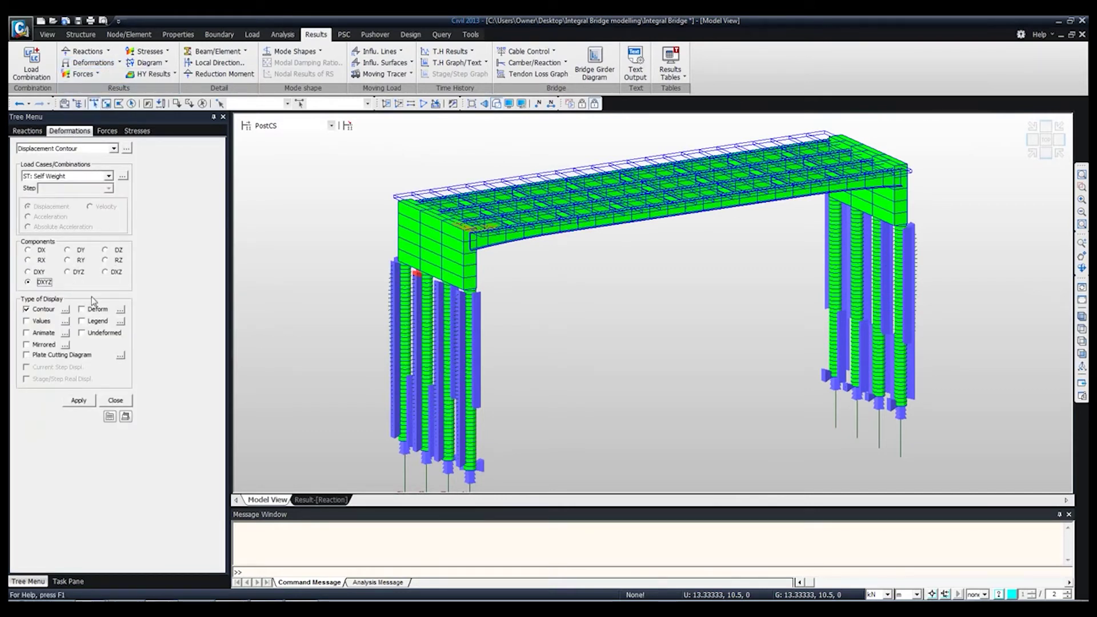
click(108, 252)
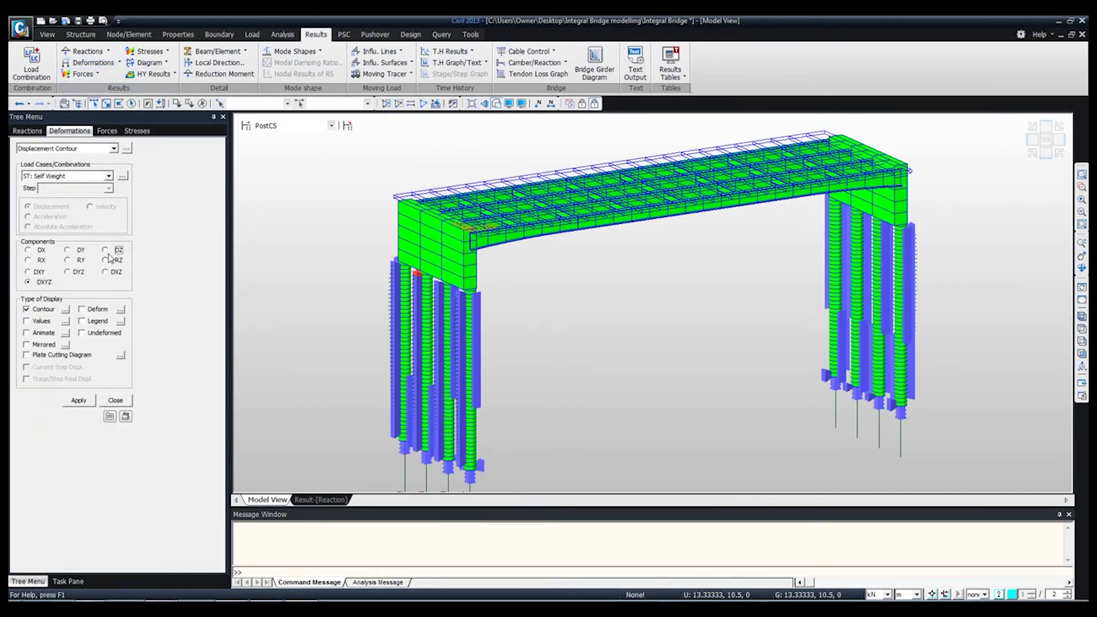
click(87, 312)
click(83, 321)
click(77, 400)
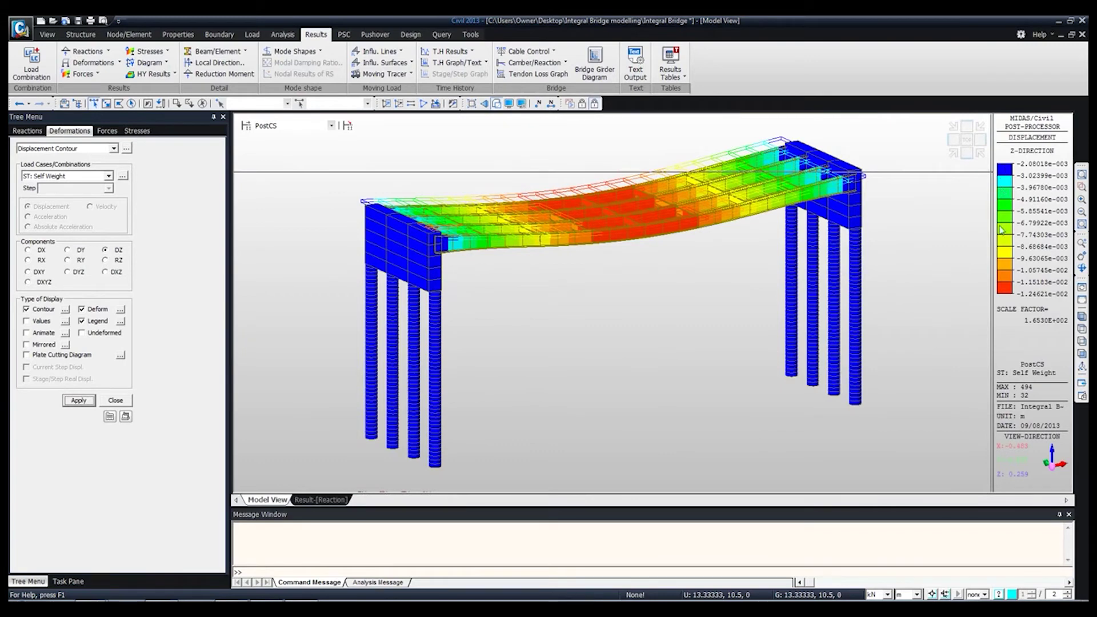
Step: Set the length unit to mm and show the displacement legend values as fixed numbers with two decimals
click(916, 595)
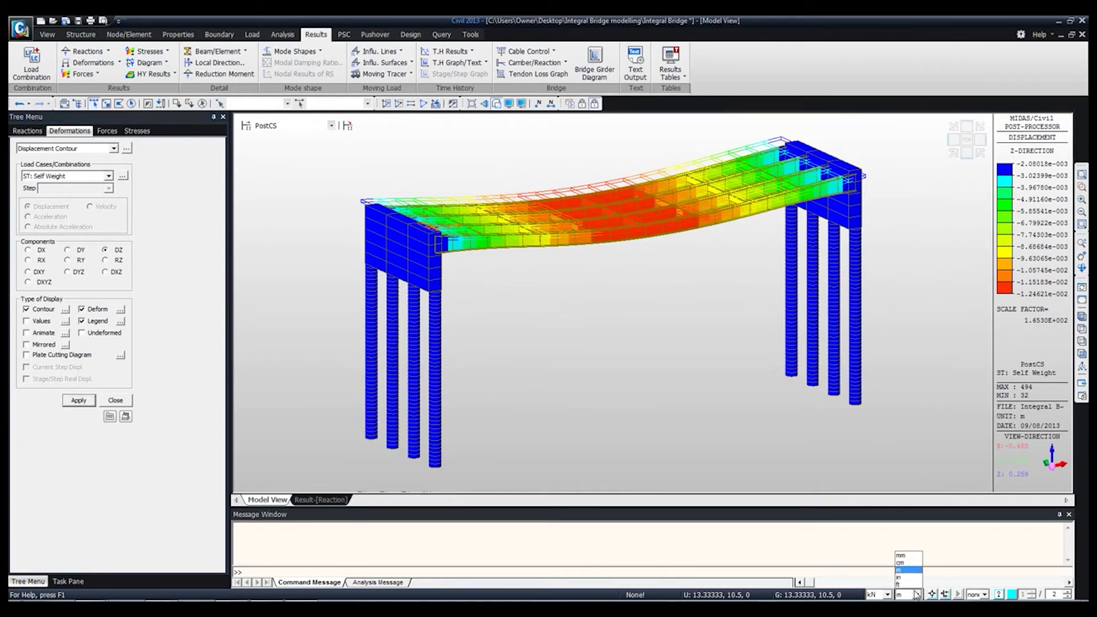
click(902, 555)
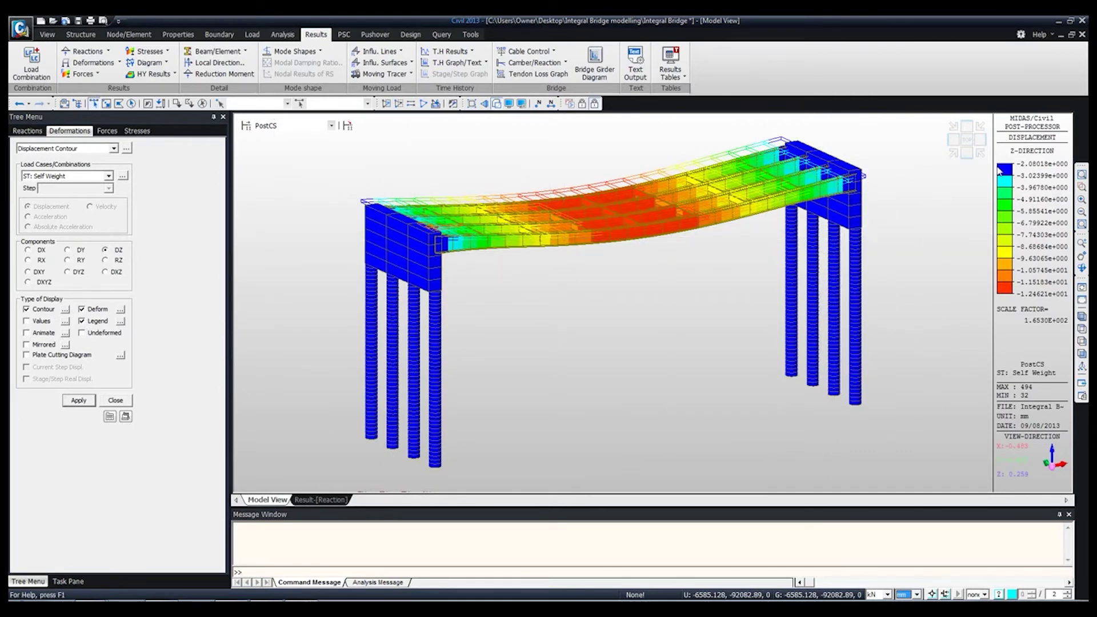
click(121, 321)
click(563, 307)
click(535, 350)
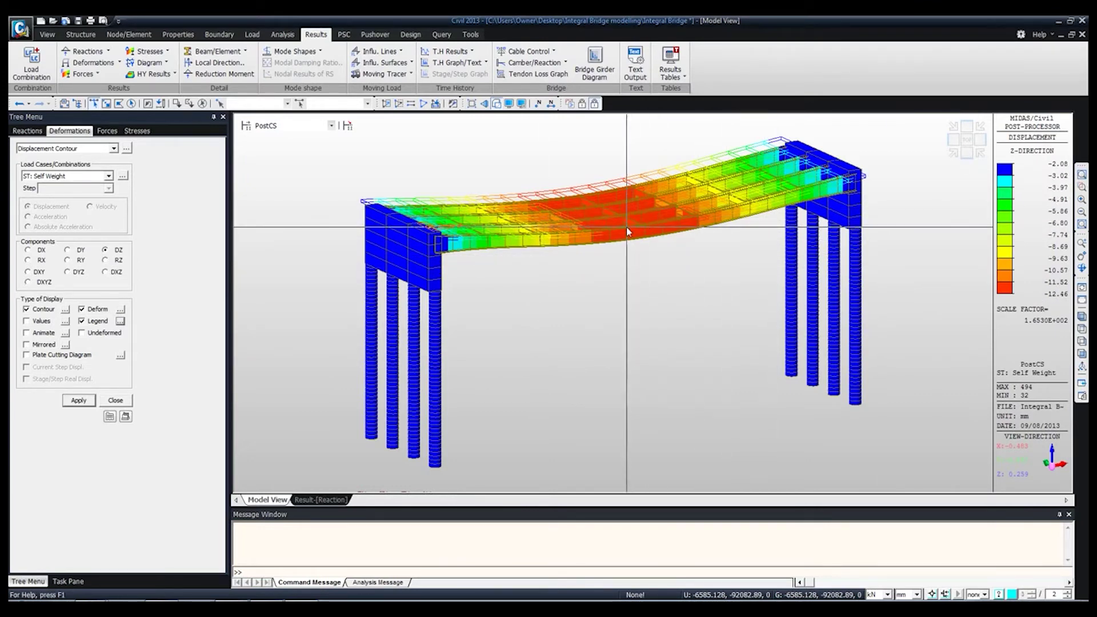
mouse_move(627, 232)
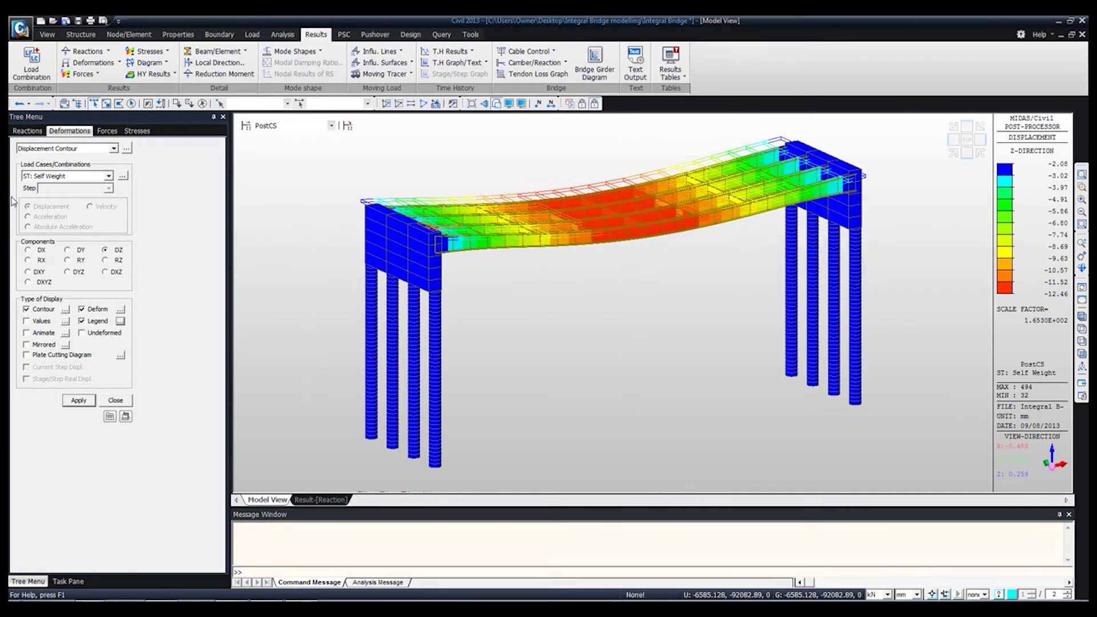
Step: Display the My beam diagram for CS: Summation at Stage 1, using solid fill with contour, deformed shape and legend
click(303, 127)
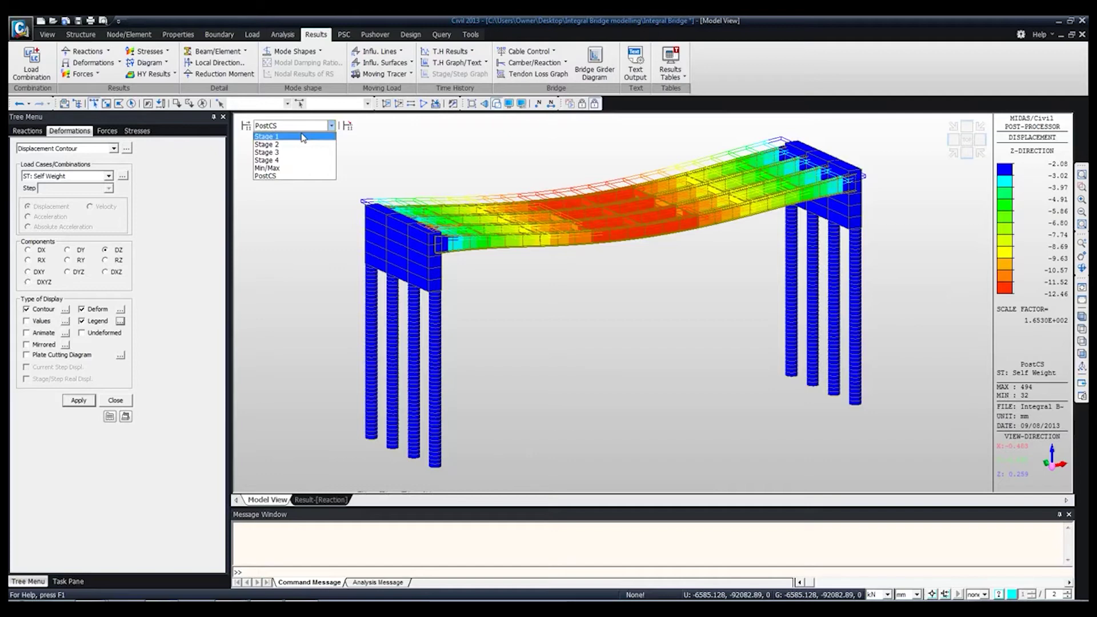
click(303, 137)
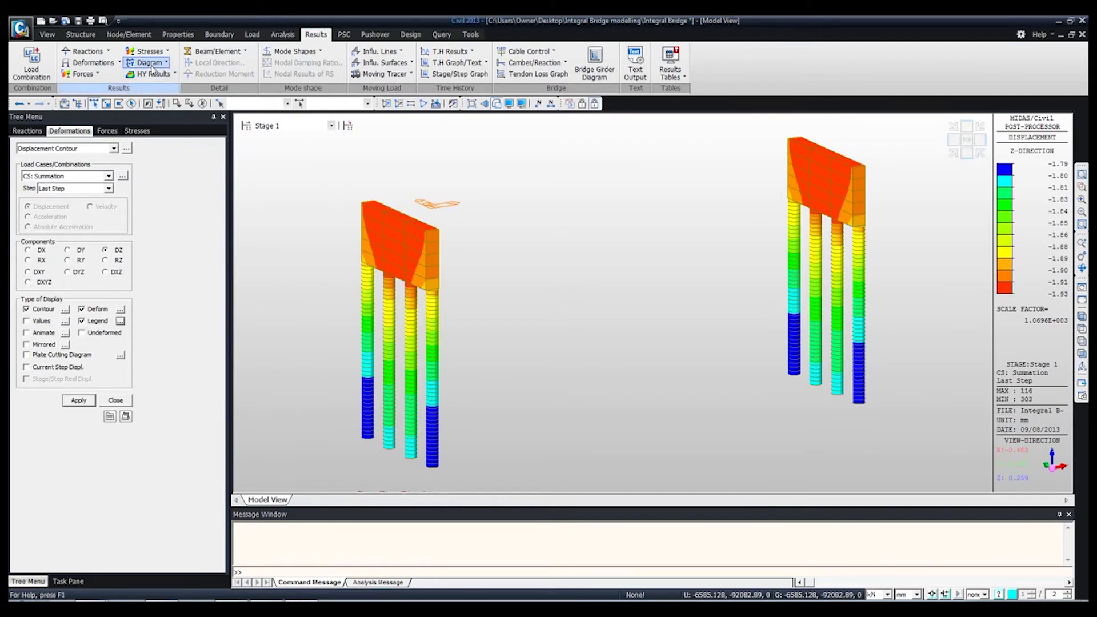
click(82, 73)
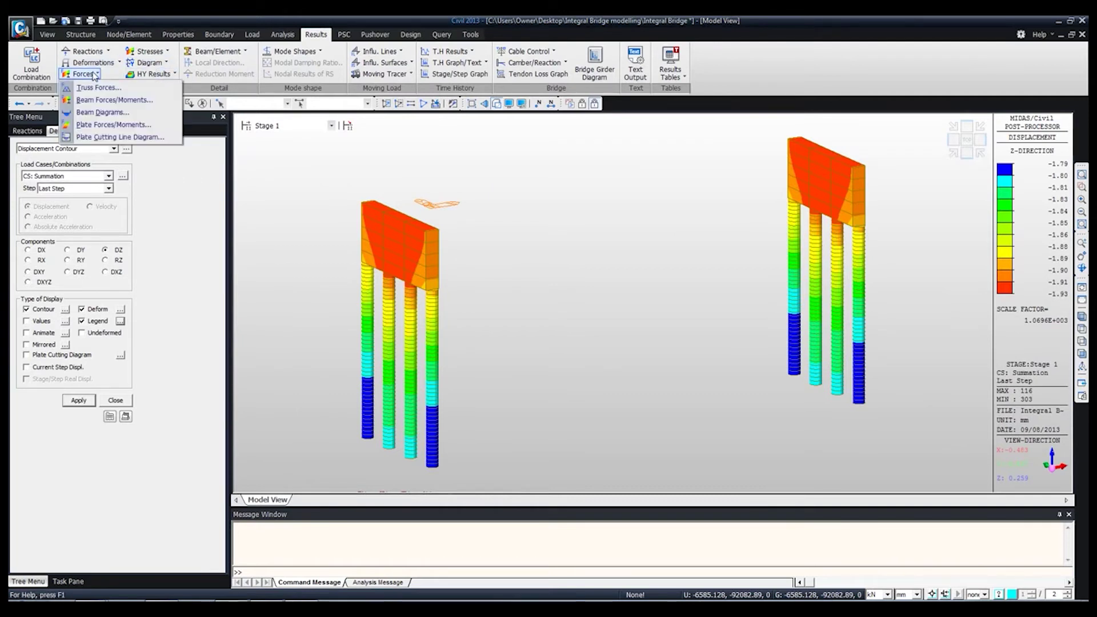
click(103, 113)
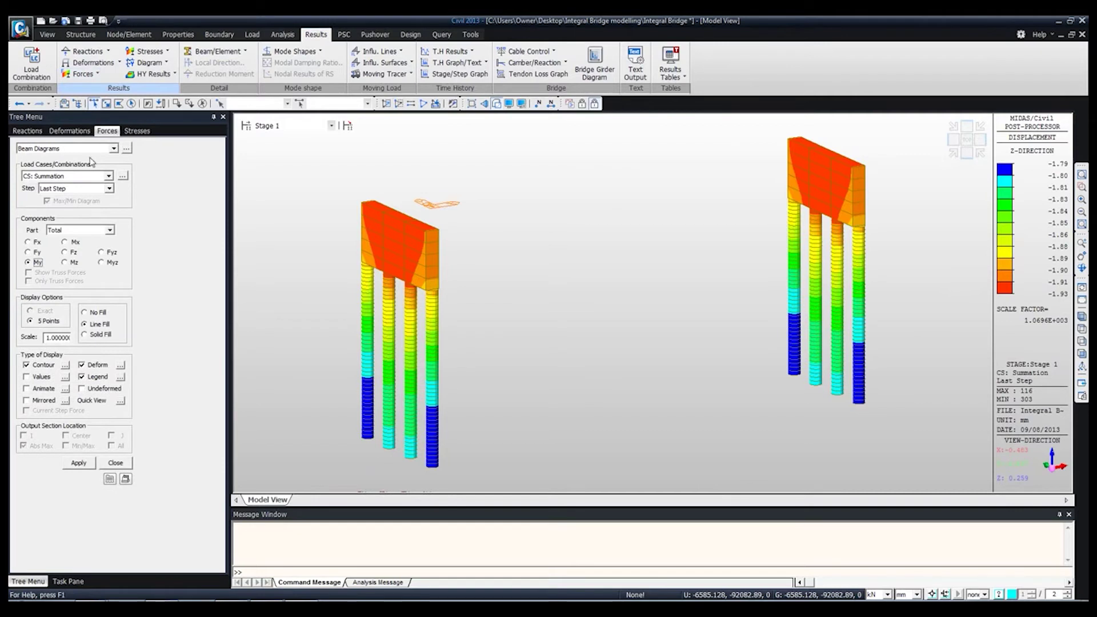
click(81, 176)
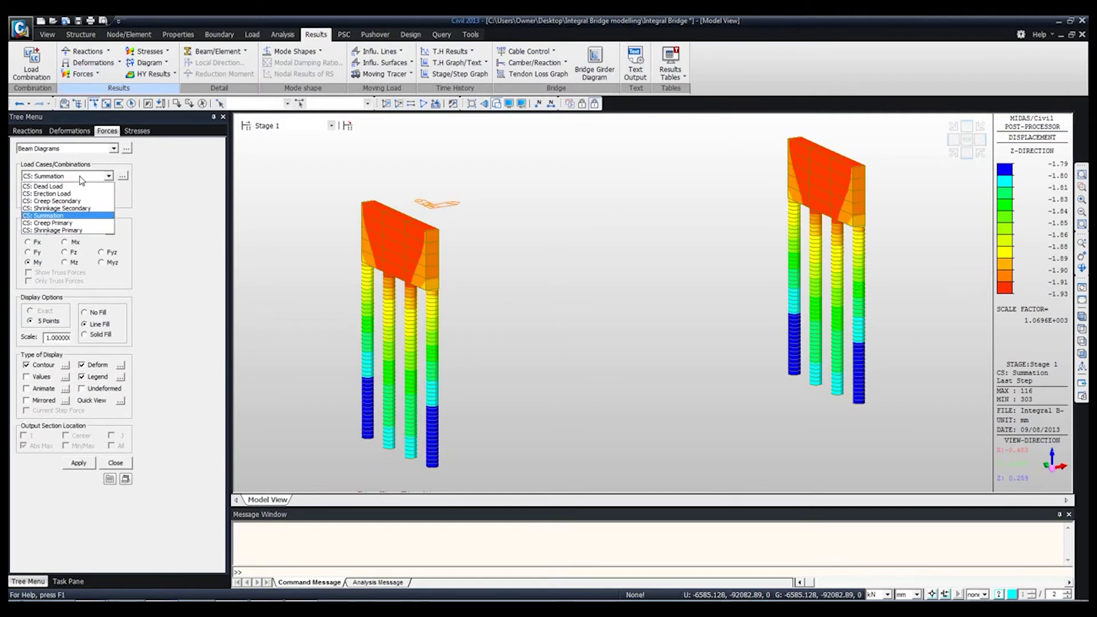
click(62, 217)
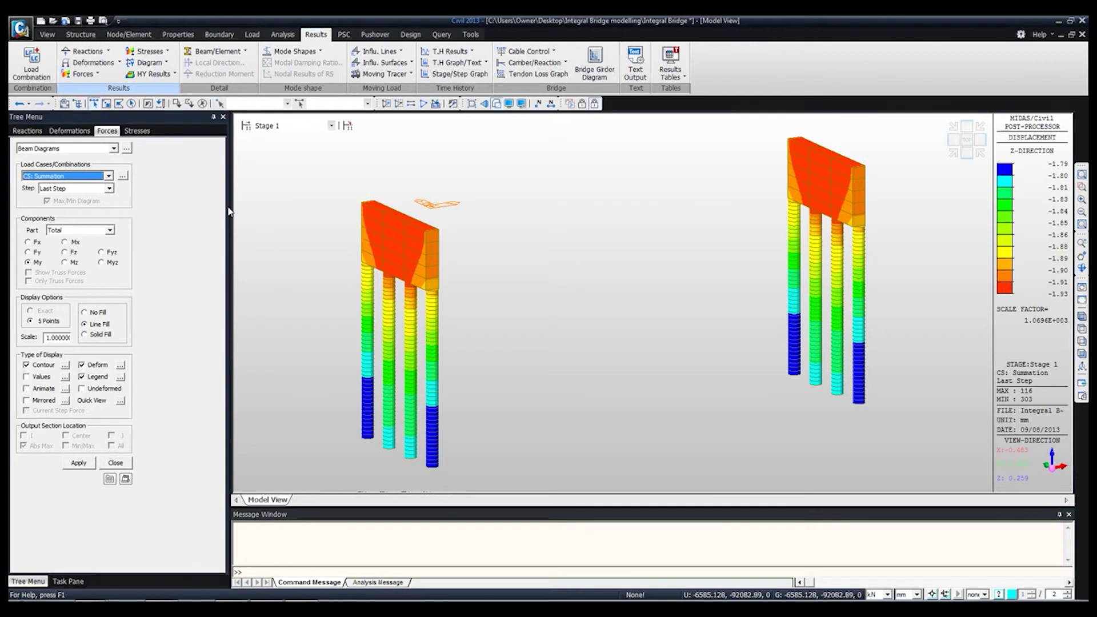
drag(229, 207, 170, 209)
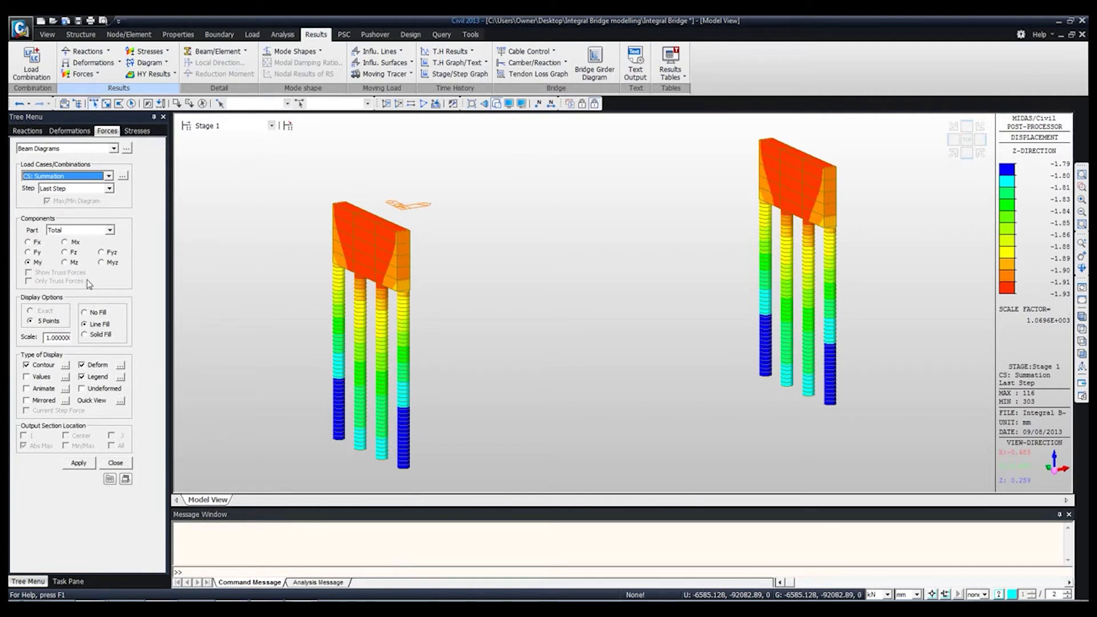
click(86, 335)
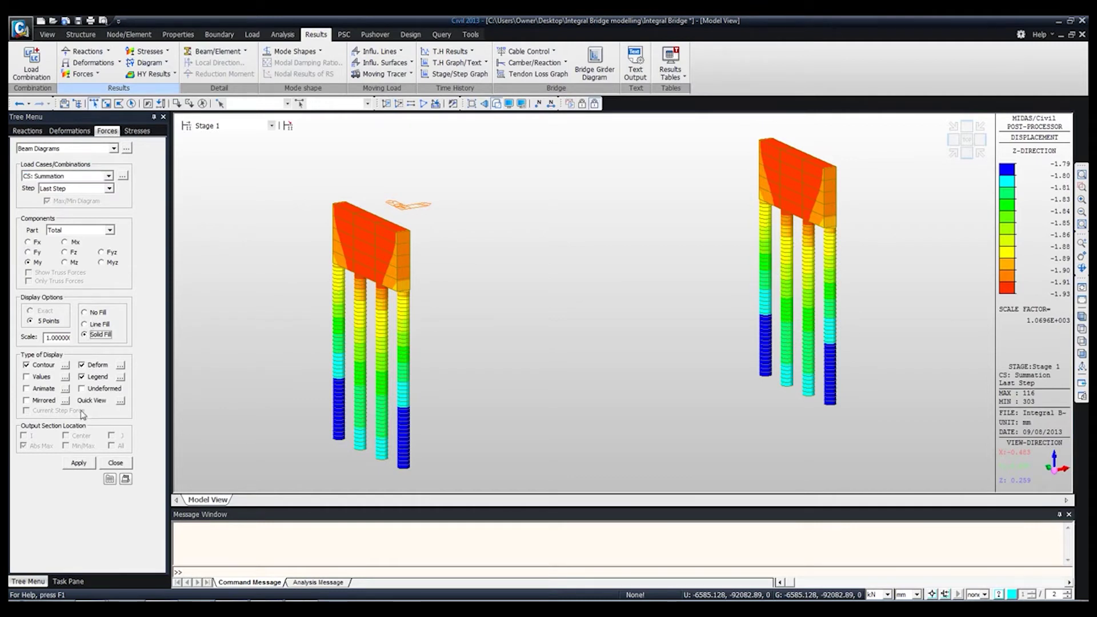
click(79, 464)
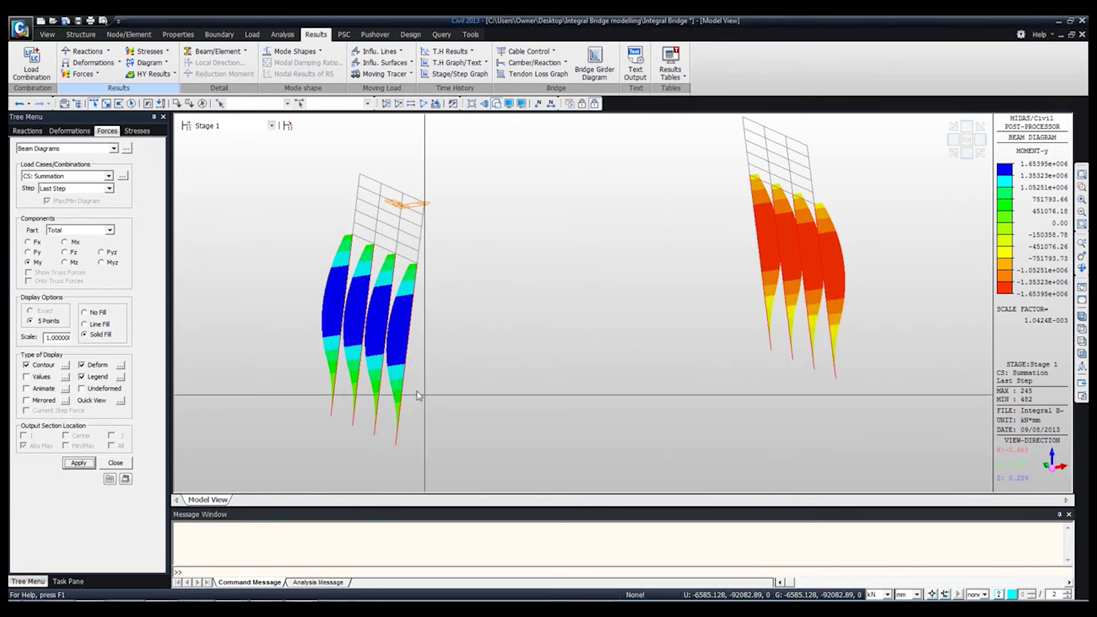
Step: Remove the deformed shape from the Stage 1 moment diagram in front view and set the length unit to m
click(92, 369)
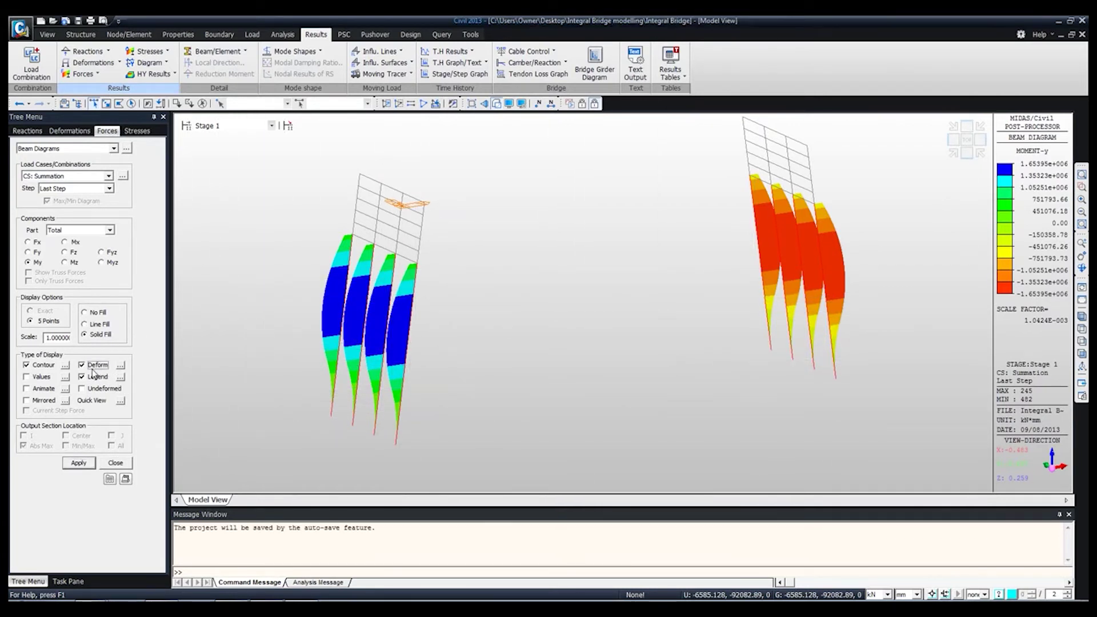
click(91, 467)
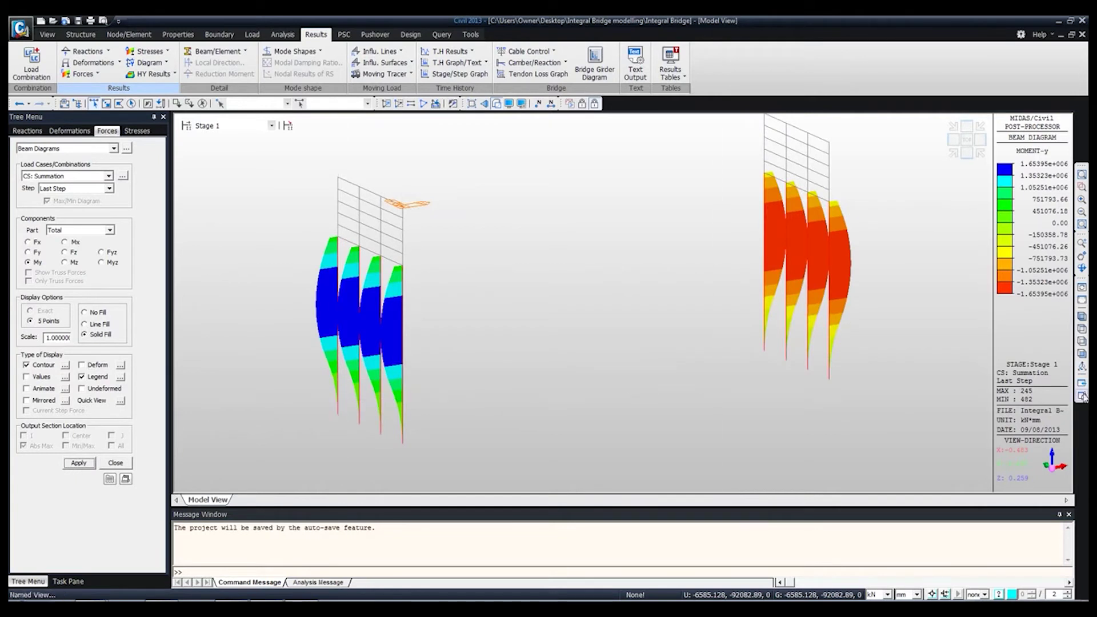
click(1081, 356)
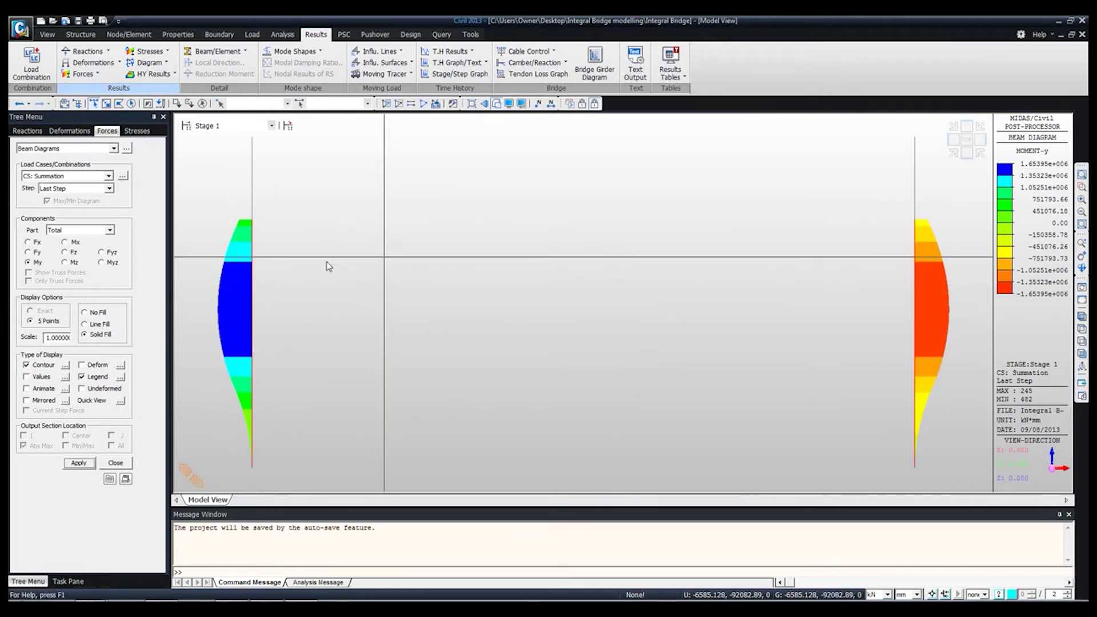
click(910, 595)
click(904, 570)
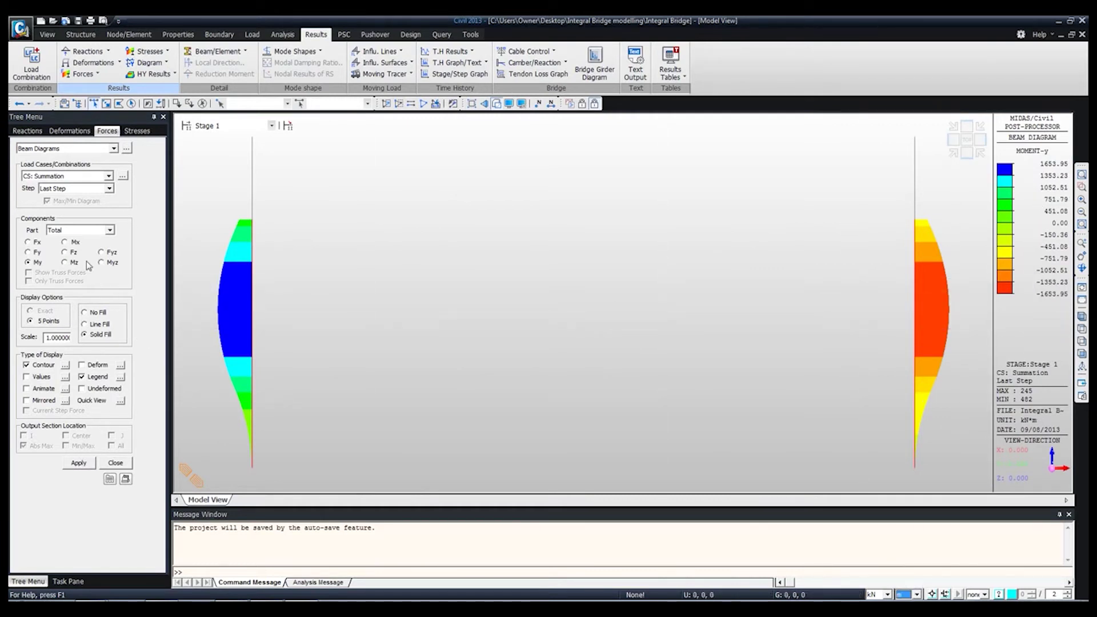
Step: Switch to Stage 2 and activate only the deck's nodes and elements to show their moment diagram in isometric view
click(245, 127)
click(214, 145)
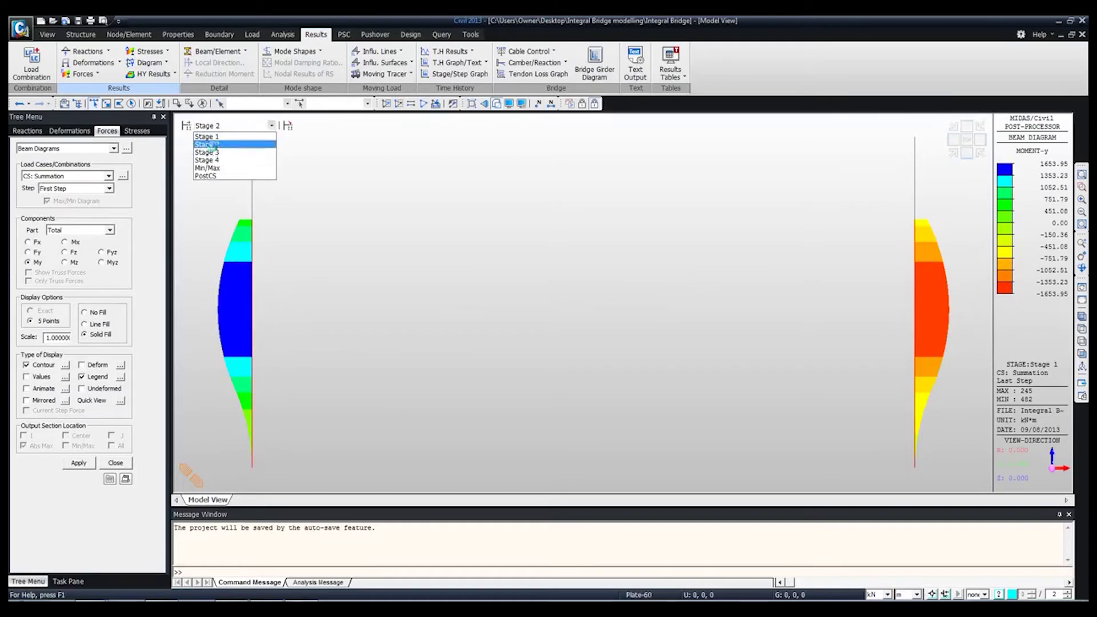
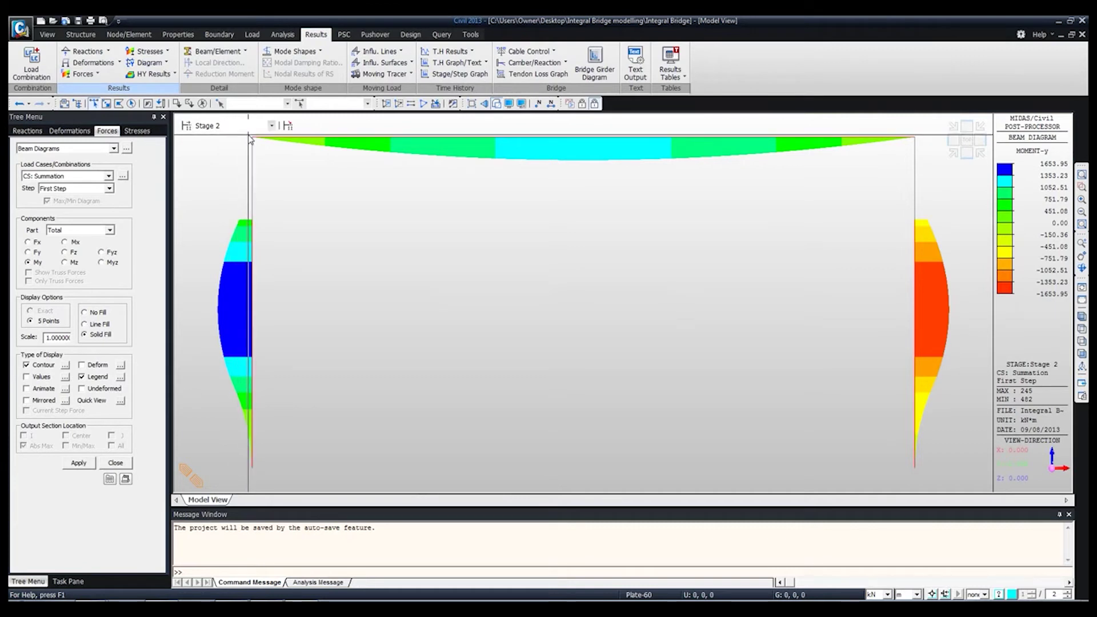
mouse_move(250, 139)
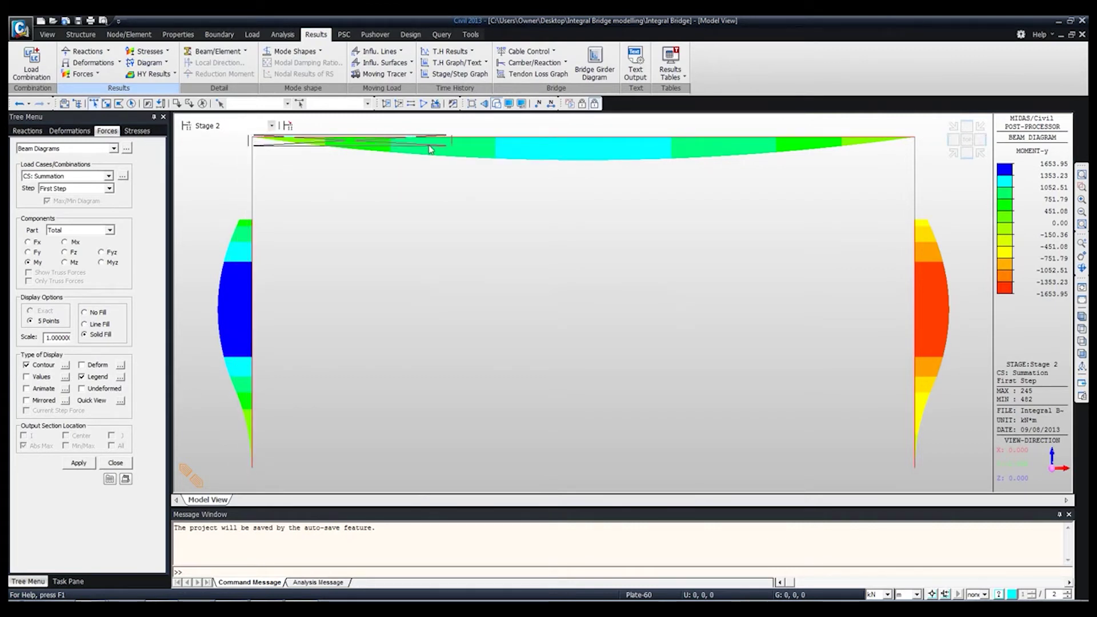
drag(951, 138, 919, 143)
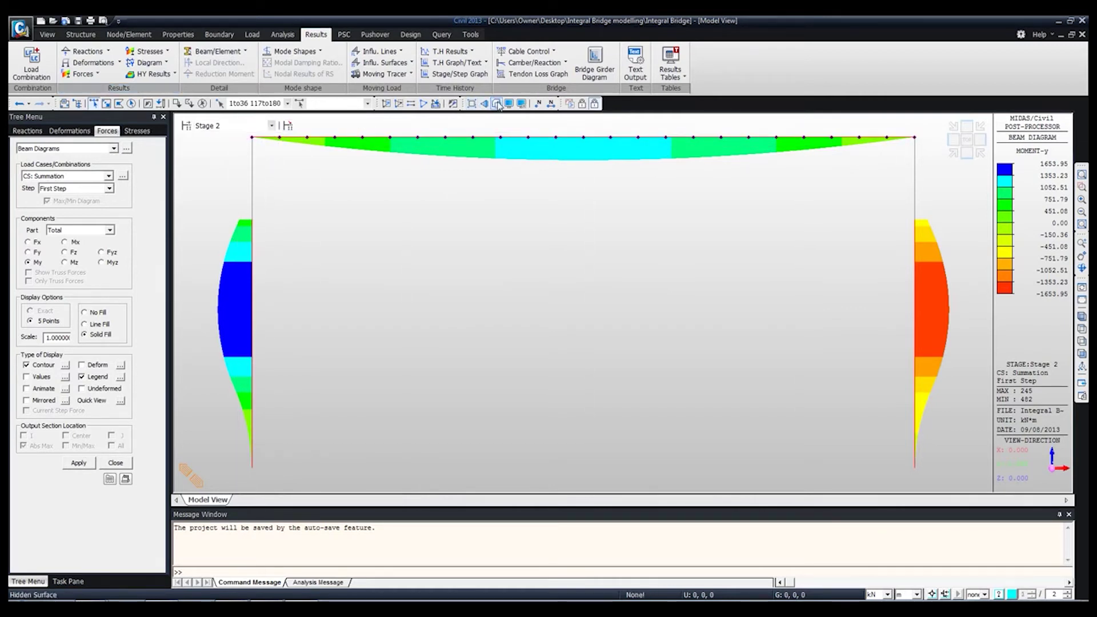
drag(231, 136, 927, 146)
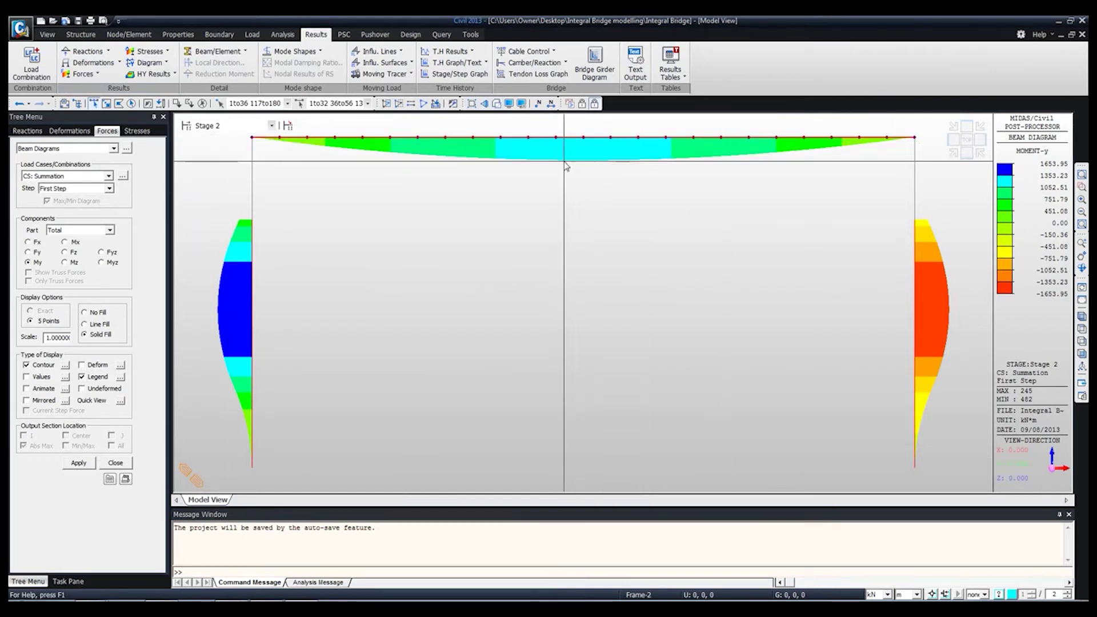
click(387, 103)
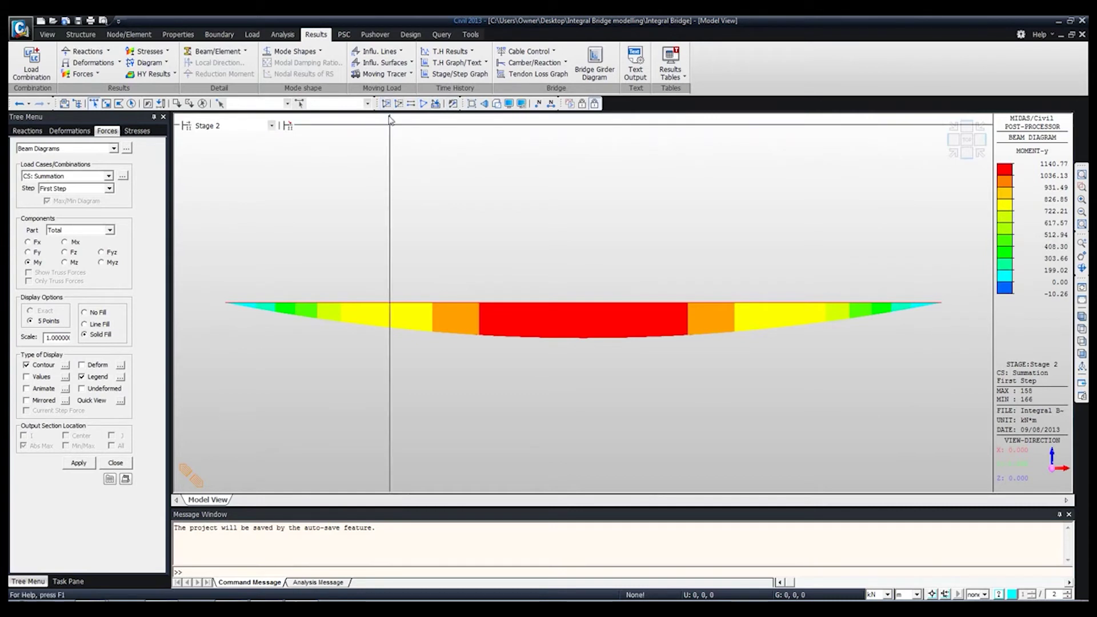
click(1082, 316)
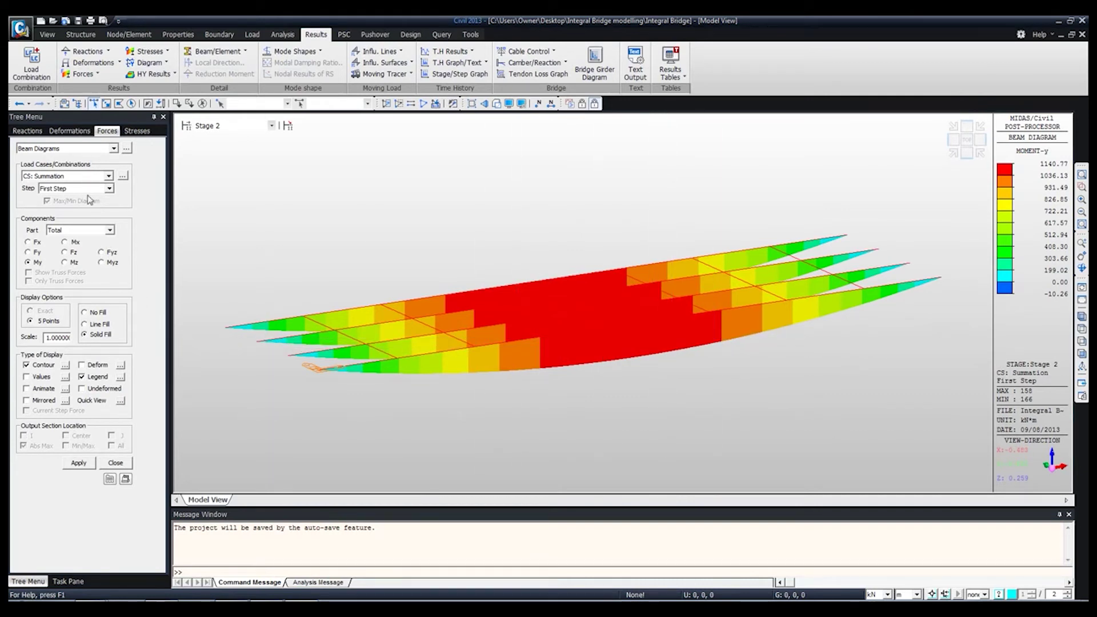
Step: Display the Stage 2 My diagram of the deck for composite section Part 1 and for Part 2
click(73, 231)
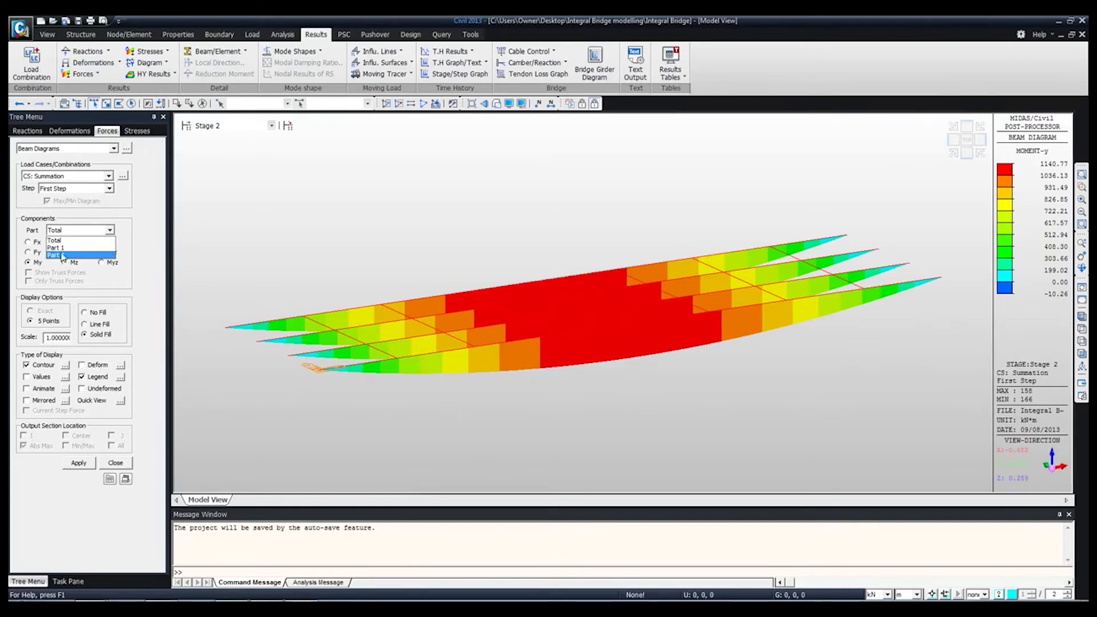
click(63, 249)
click(86, 464)
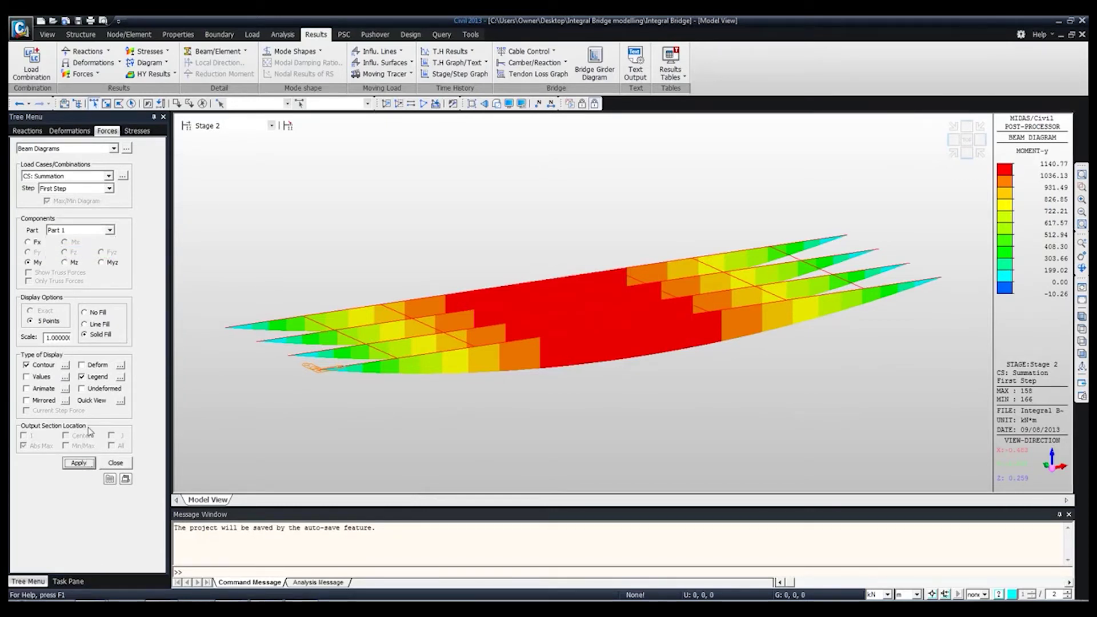
click(78, 232)
click(55, 258)
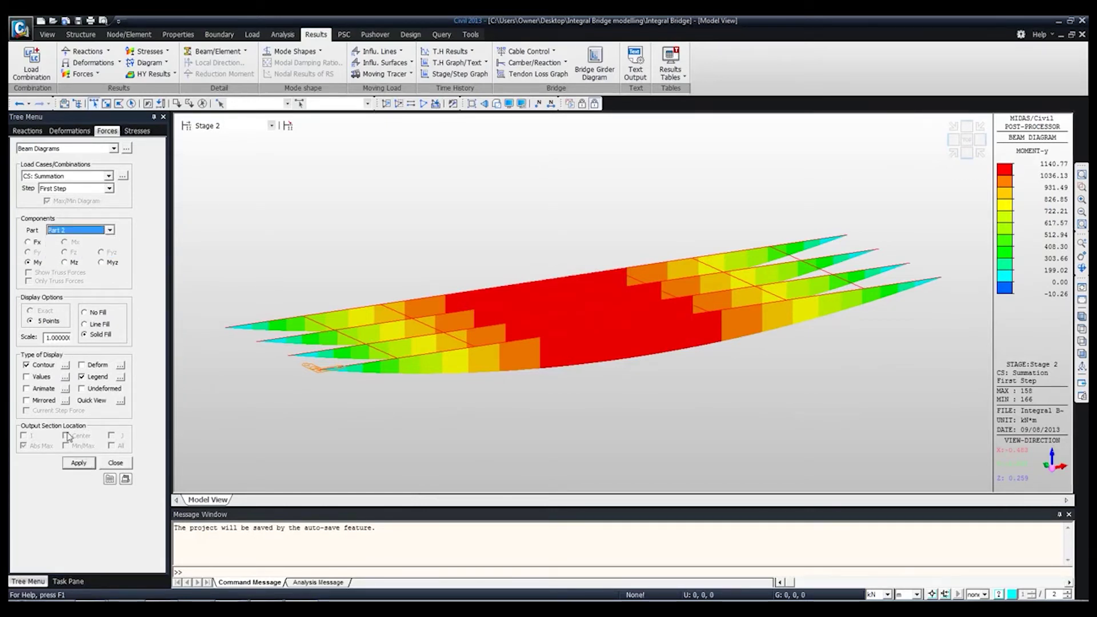
click(74, 463)
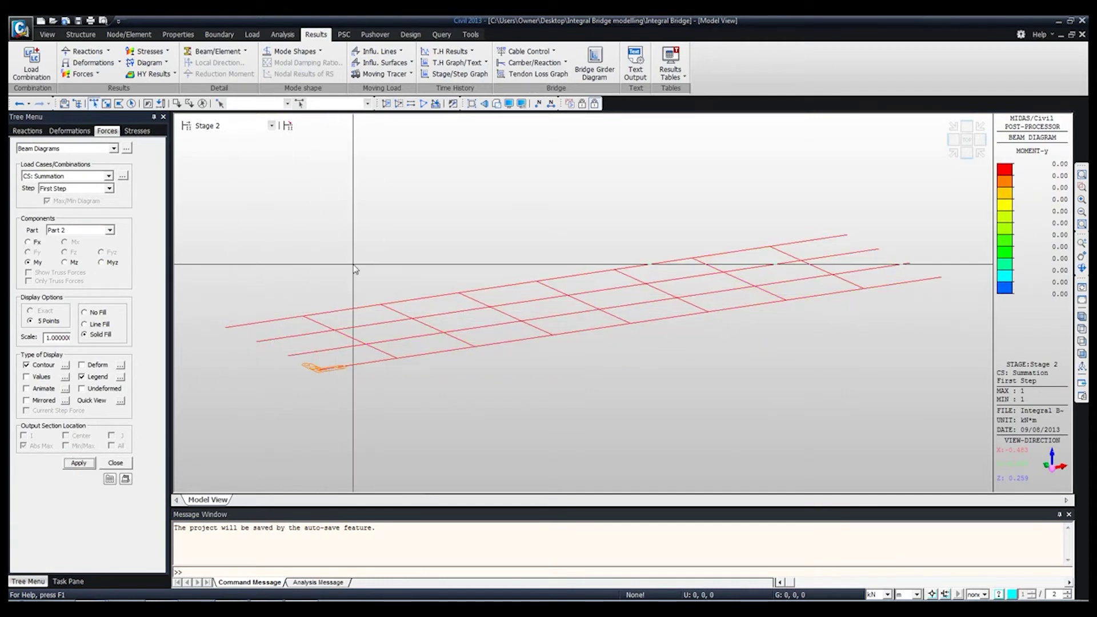
Step: Switch to Stage 3 and display the My diagram with the component part set to Total
click(271, 125)
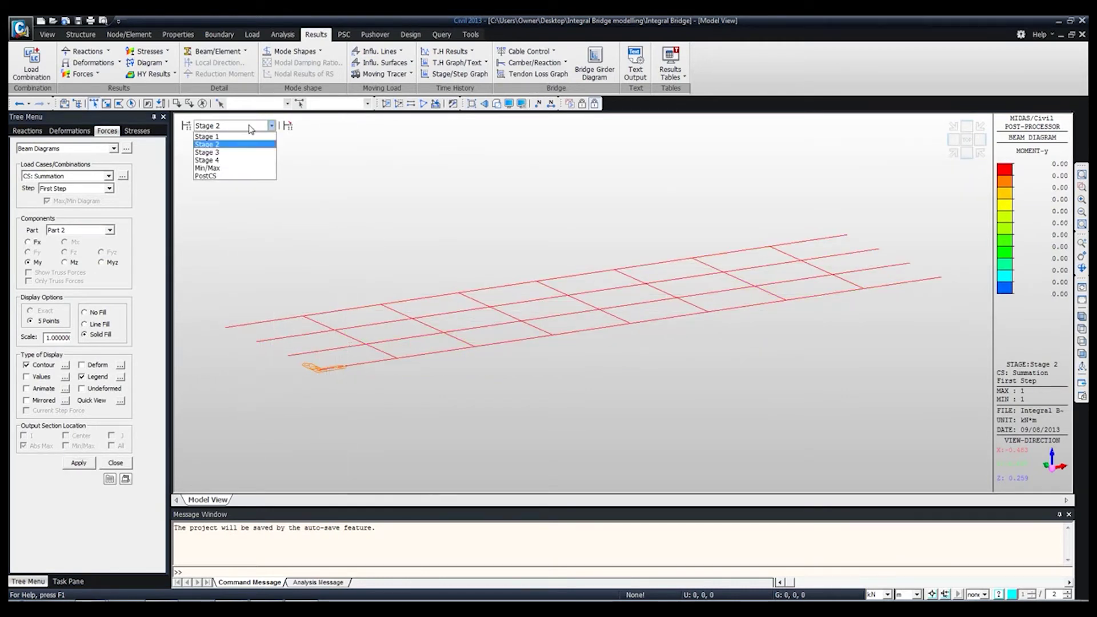
click(222, 152)
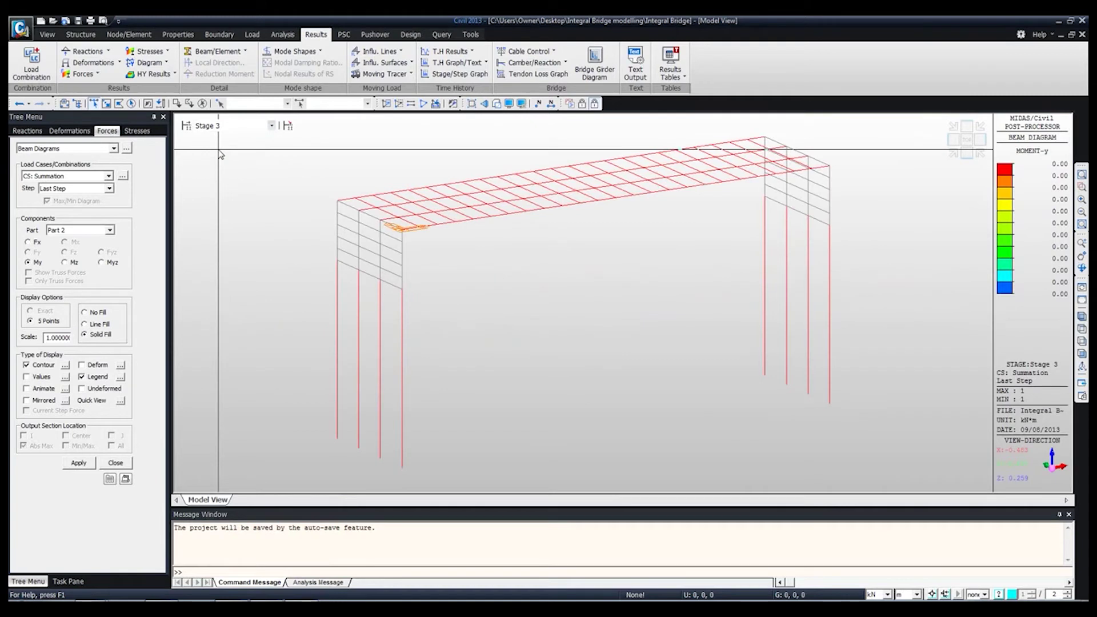
click(66, 231)
click(68, 256)
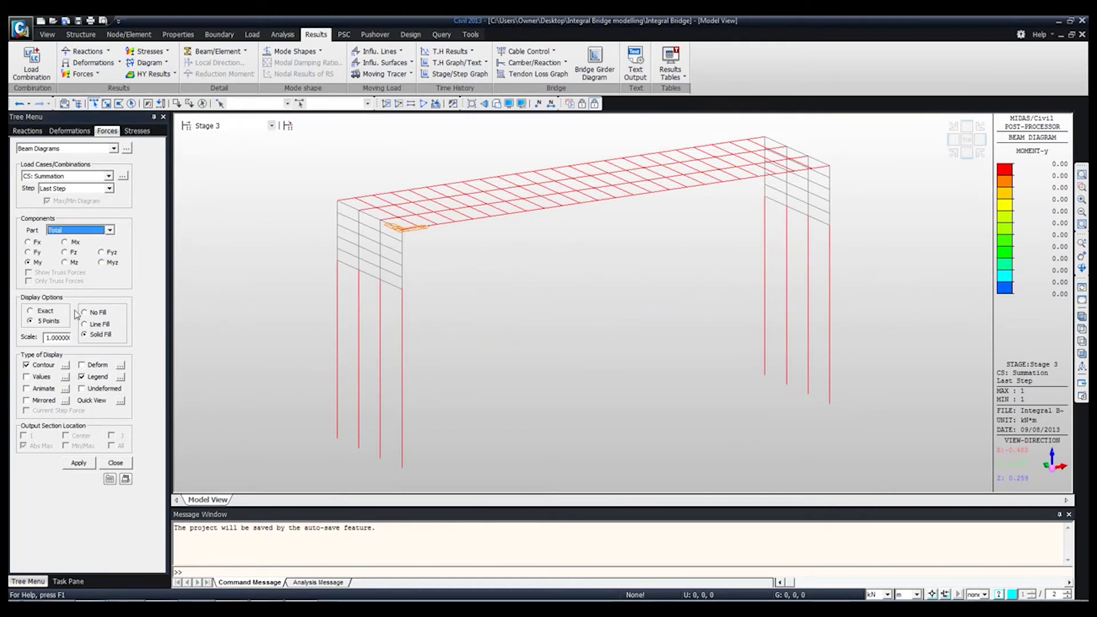
click(78, 463)
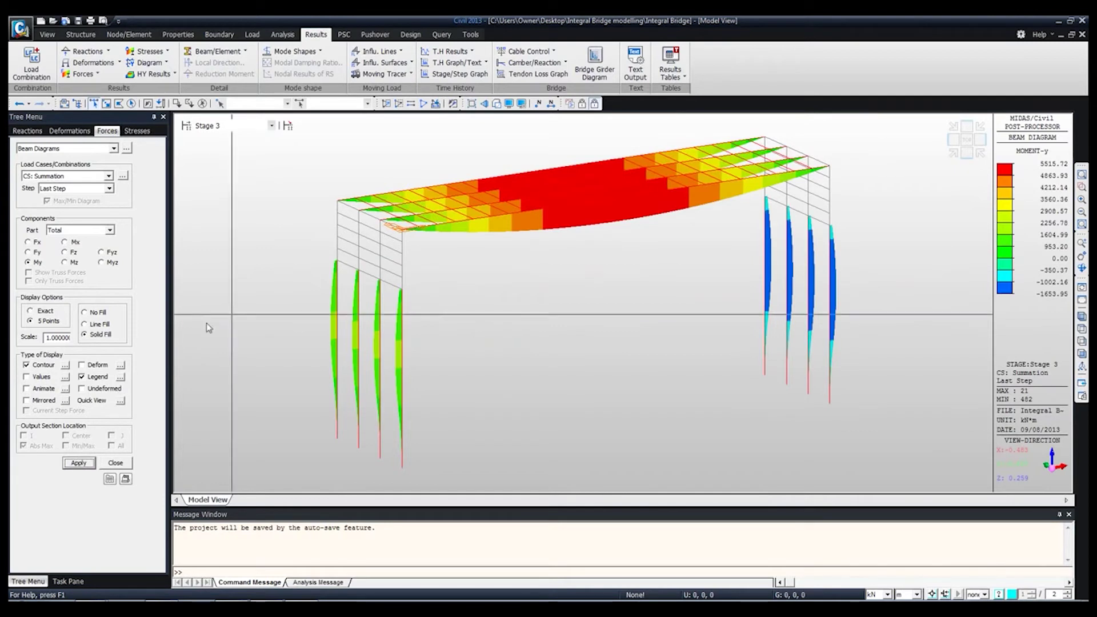
Step: Display the Stage 3 My diagram of the bridge for Part 1 and for Part 2
click(71, 230)
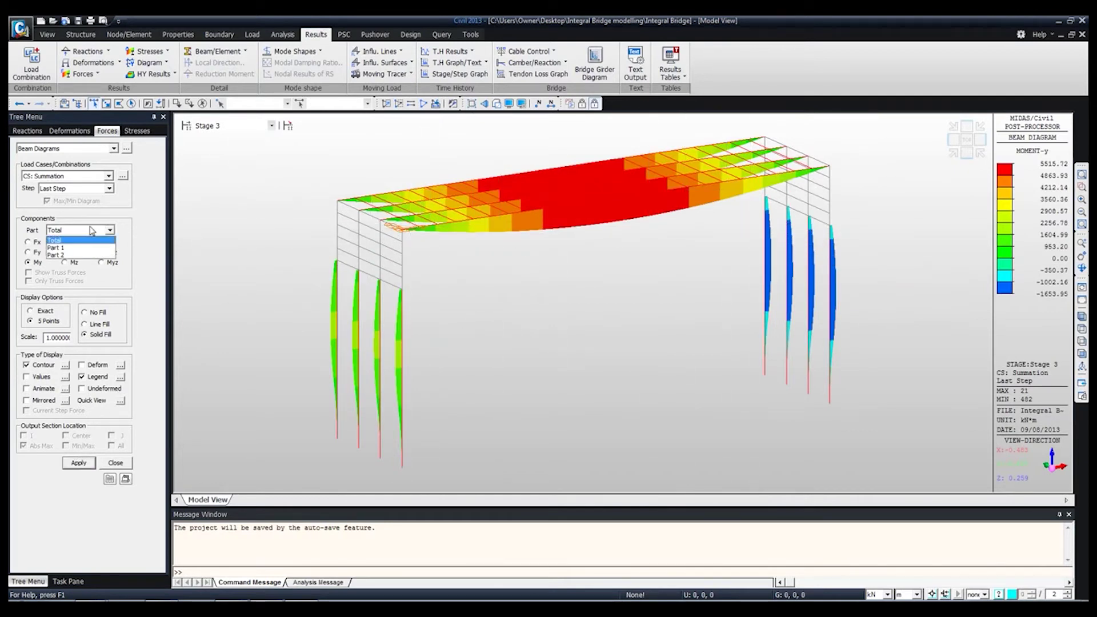
click(71, 248)
click(79, 463)
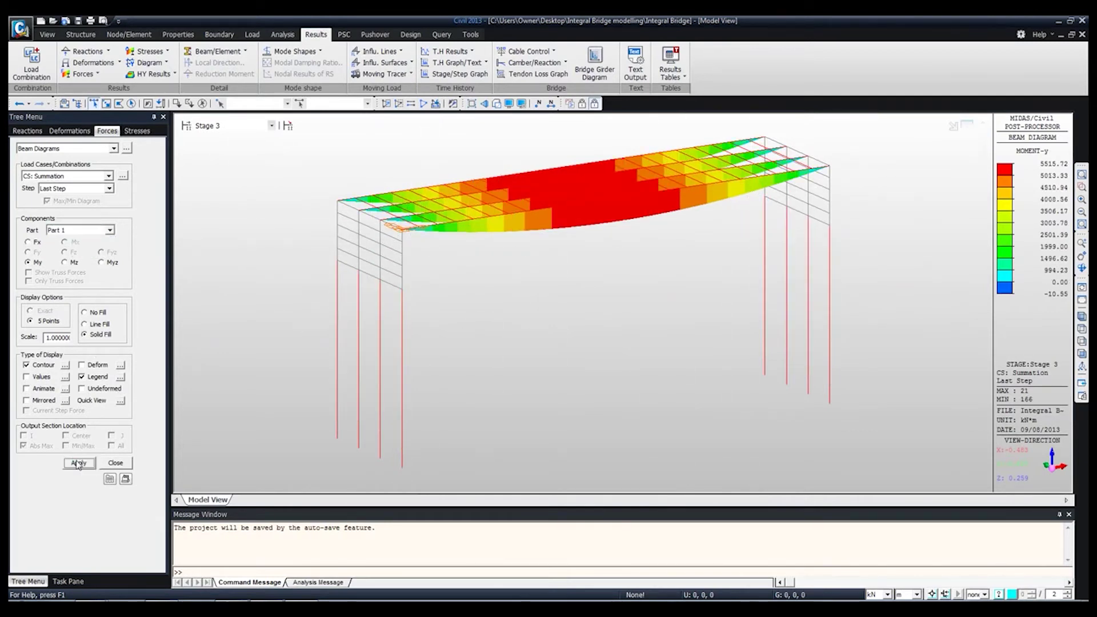
click(74, 230)
click(72, 254)
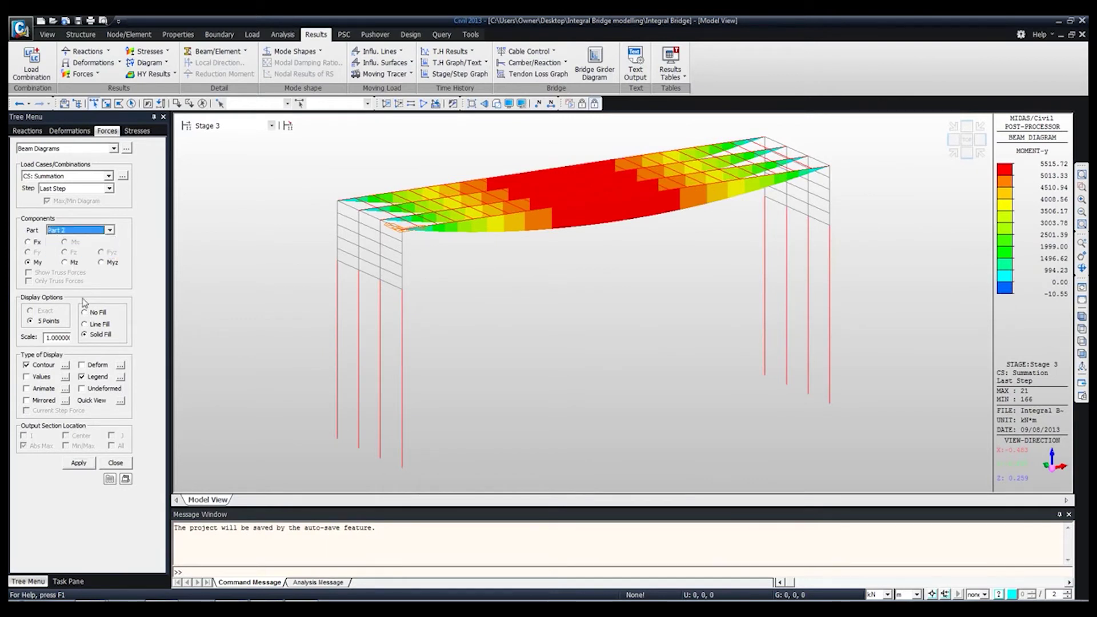
click(78, 463)
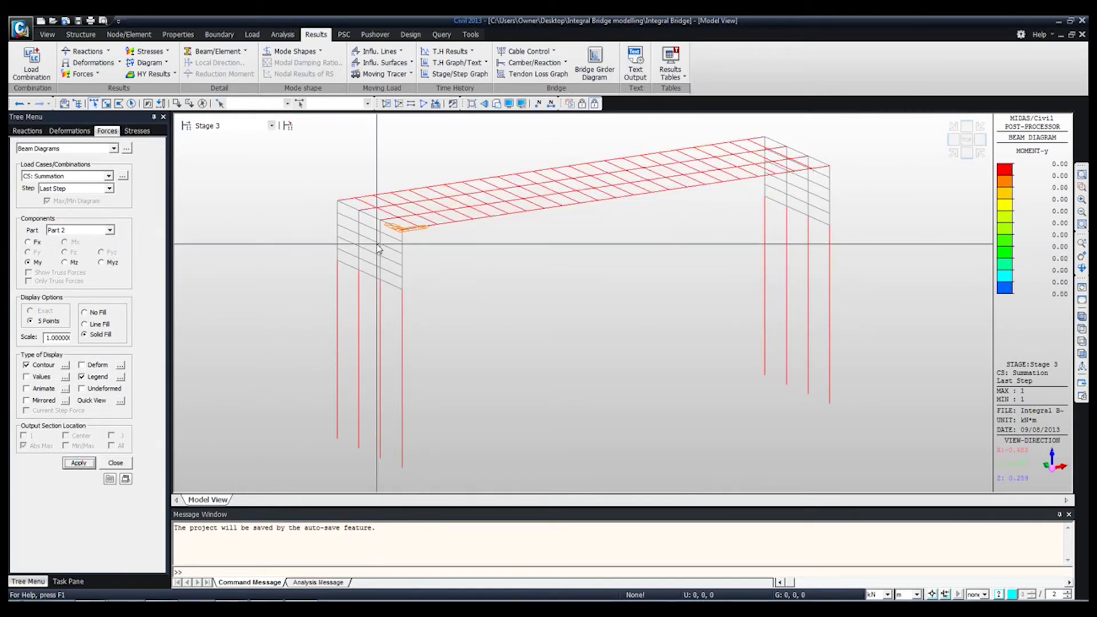
Step: Activate only the deck elements in Stage 3 and show their Part 2 moment diagram in isometric view
click(1081, 354)
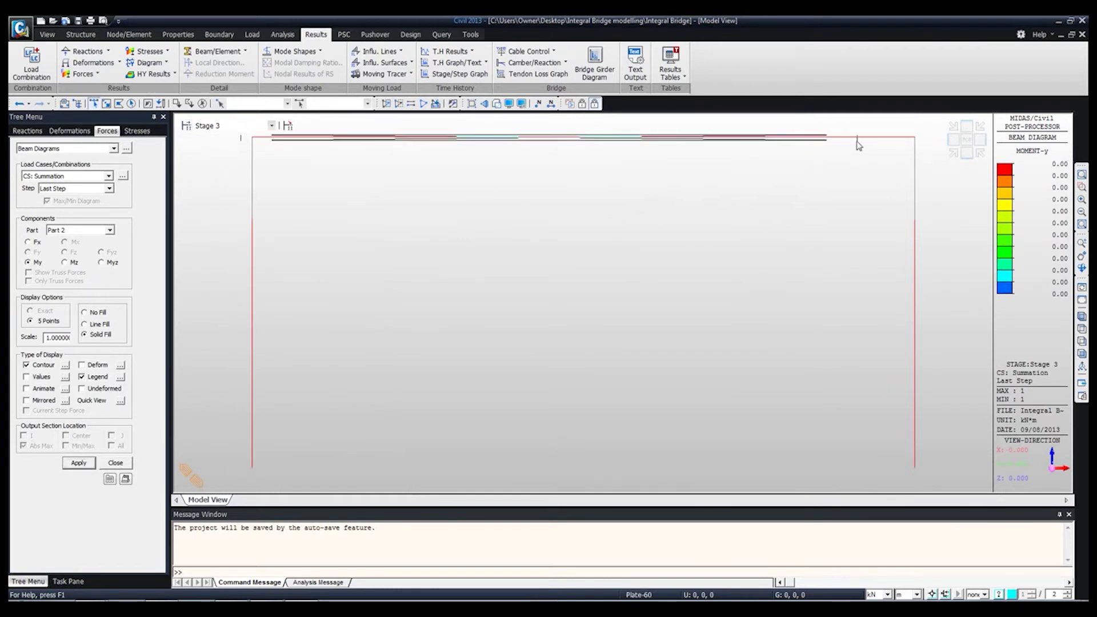
click(392, 108)
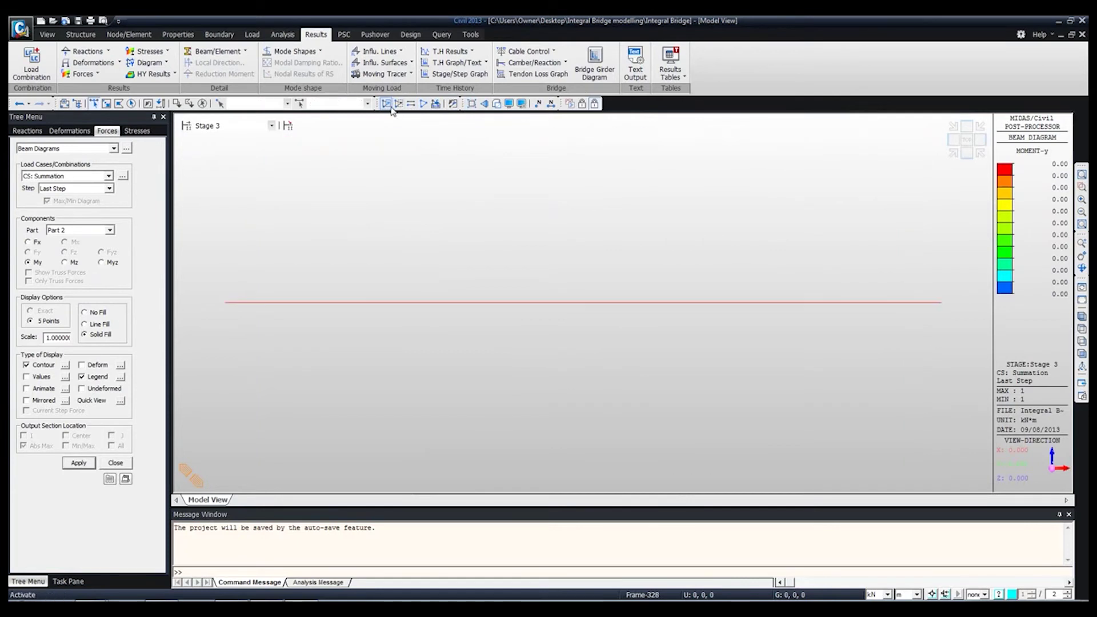
click(1082, 317)
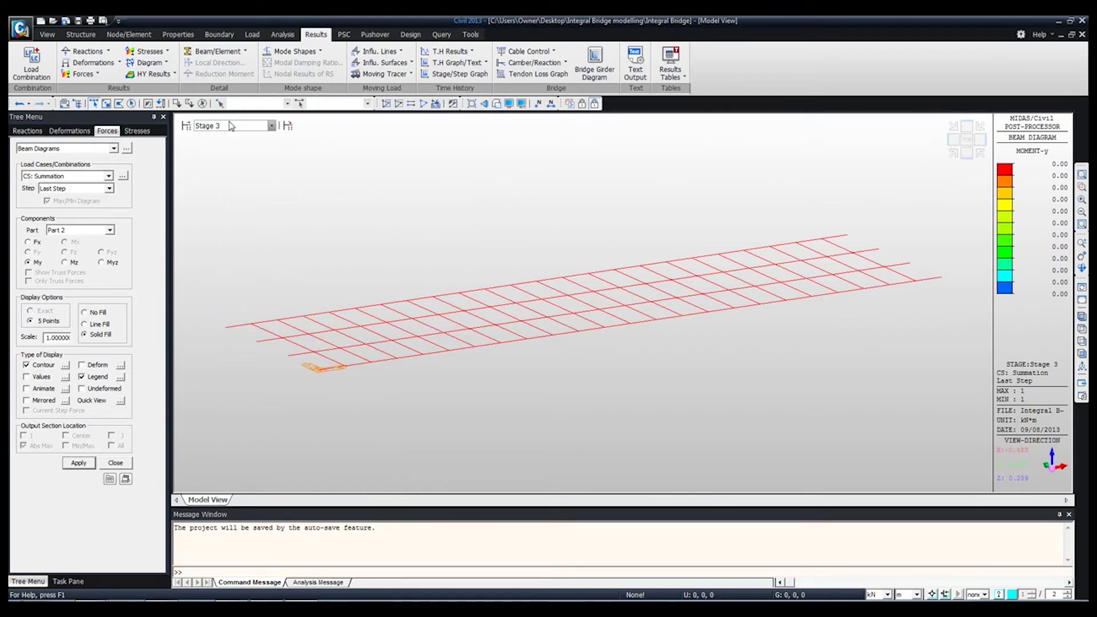
Step: Switch to Stage 4 and display the My moment diagram of the bridge for composite section Part 2
click(243, 126)
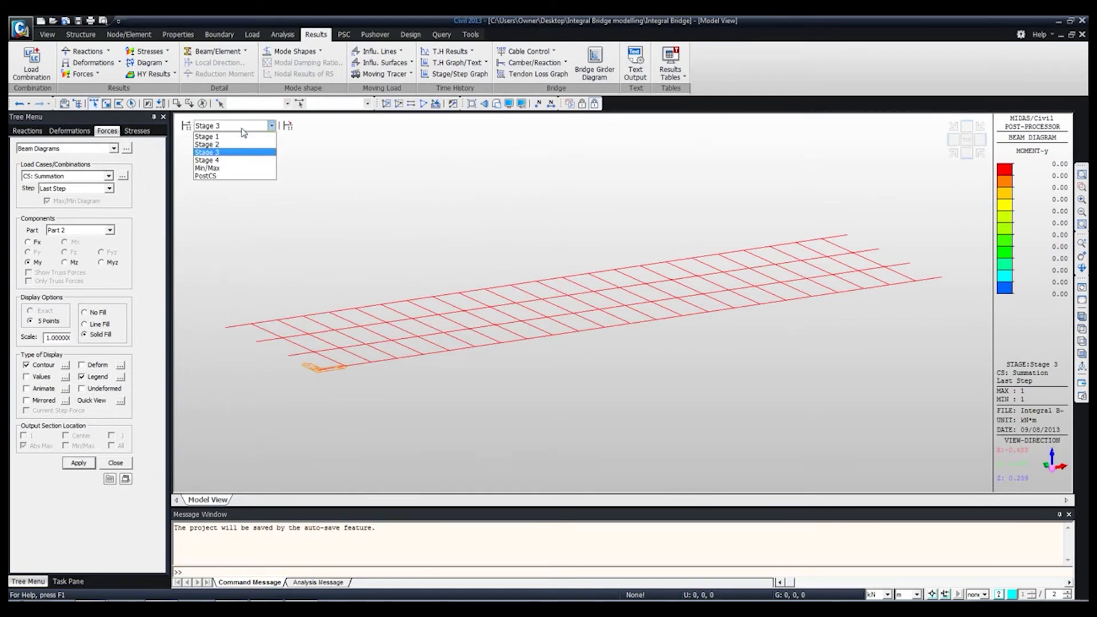
click(227, 160)
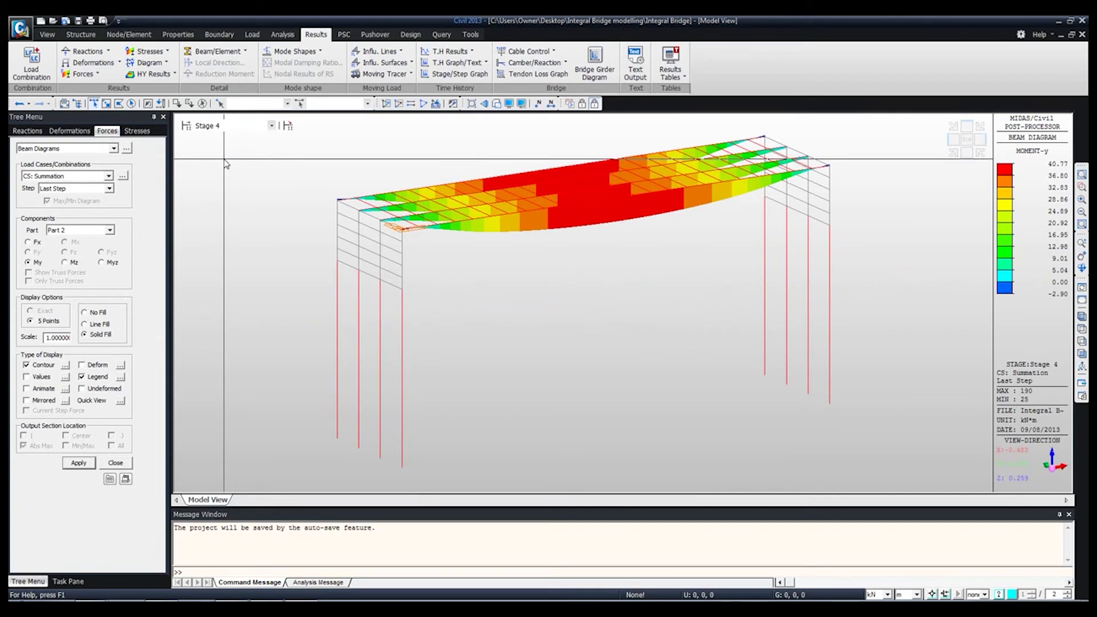
click(84, 232)
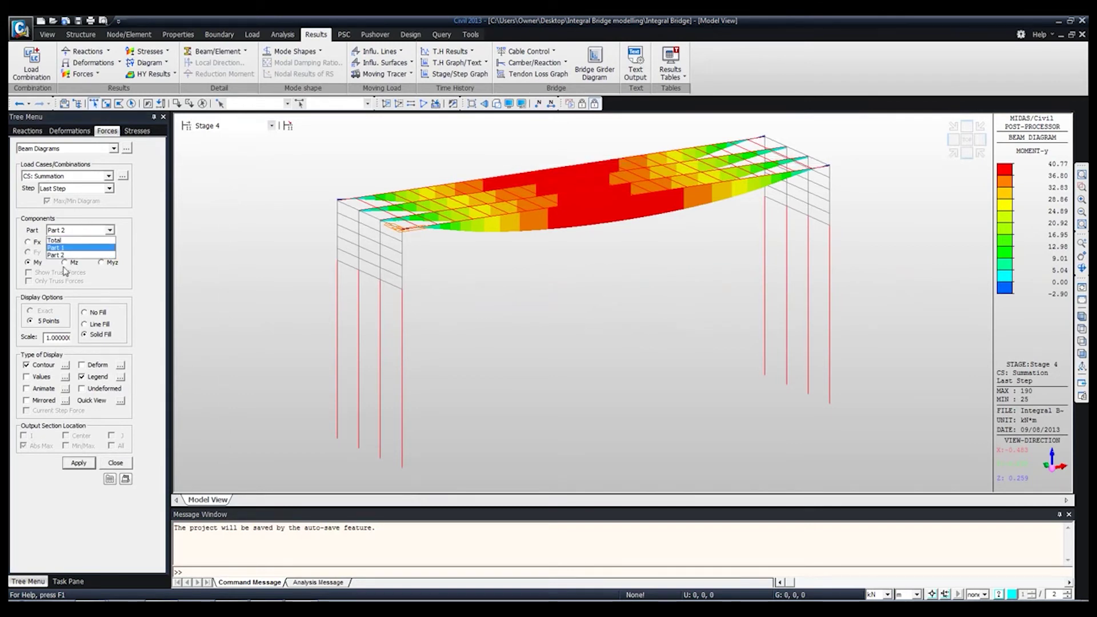
click(64, 257)
click(70, 463)
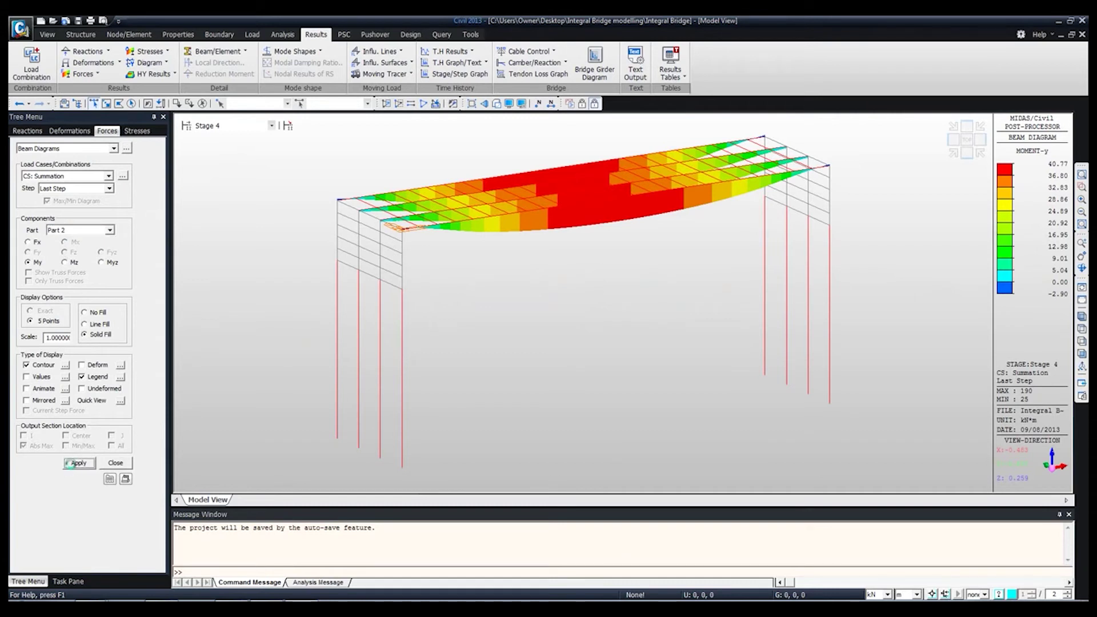
Step: Display the Stage 4 My diagram of the bridge for Part 1 and for Total
click(68, 233)
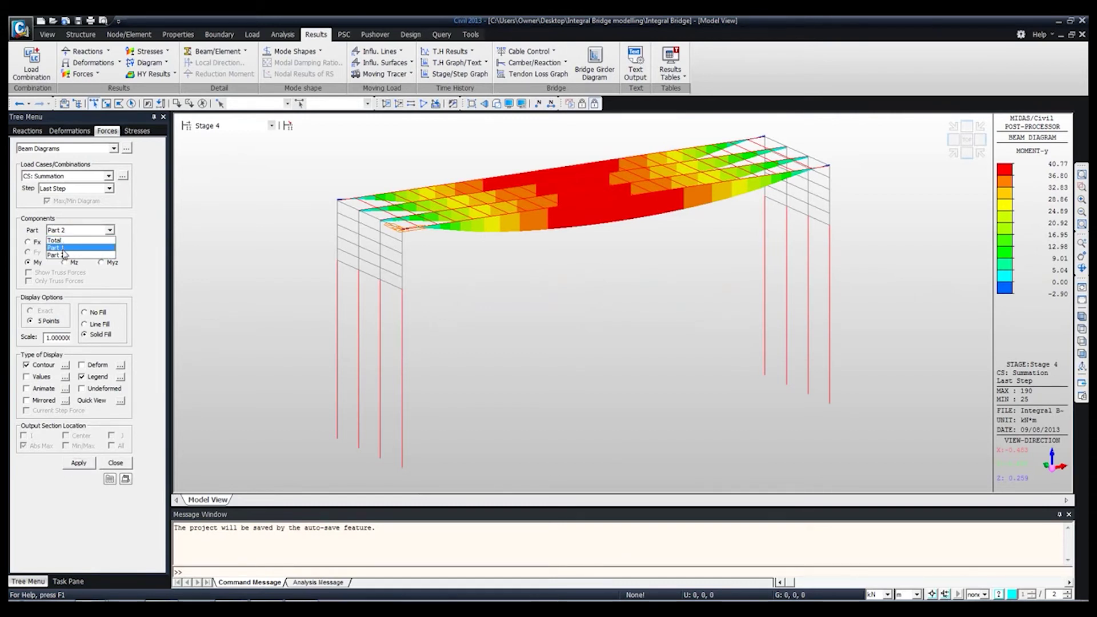
click(63, 248)
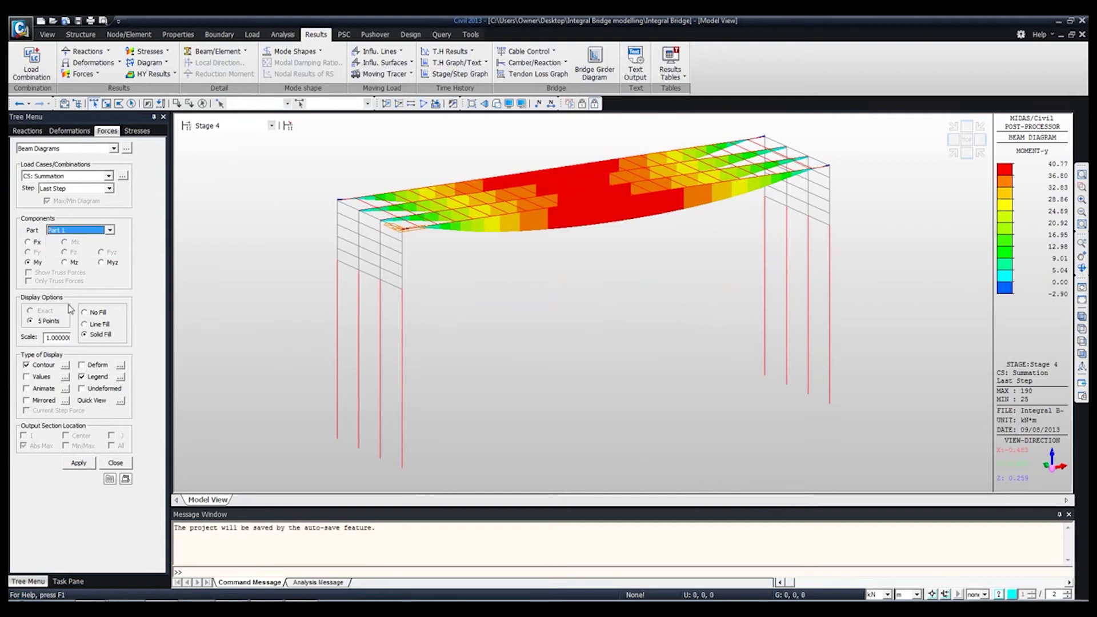
click(80, 464)
click(79, 230)
click(76, 240)
click(79, 464)
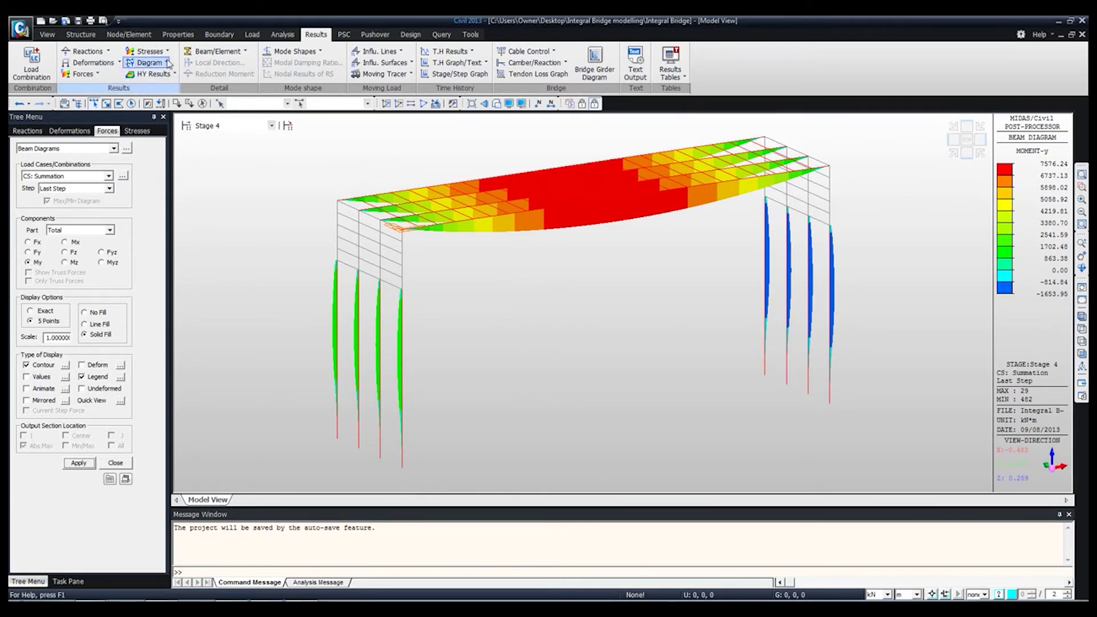
Step: Set up the Stage 4 beam stresses diagram for Part 1 with combined stress at point 4 (-y,-z)
click(149, 51)
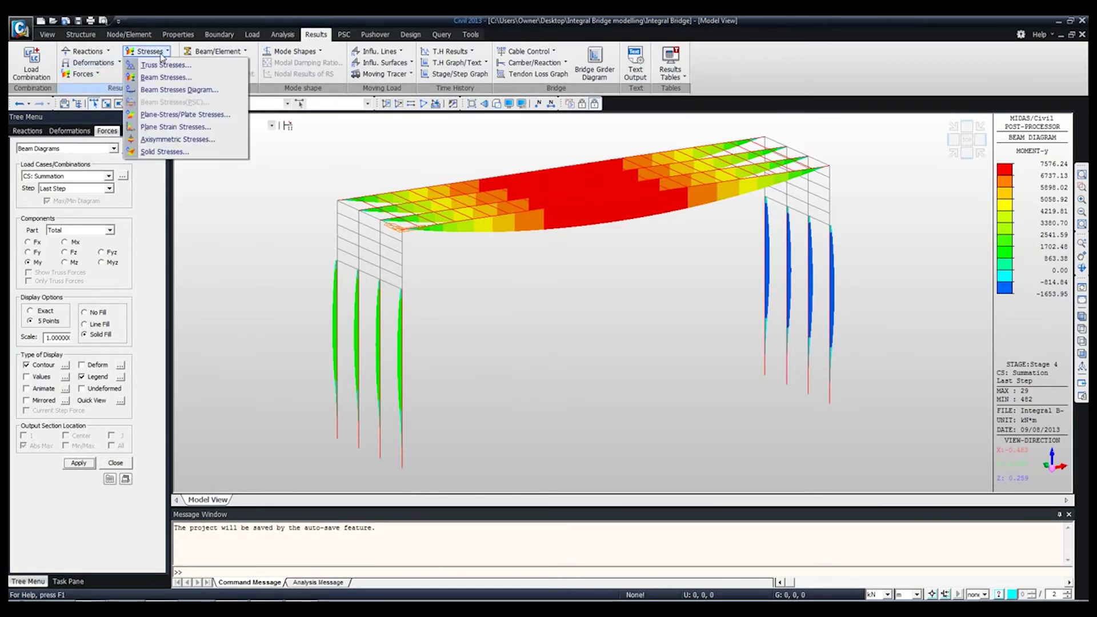
click(166, 91)
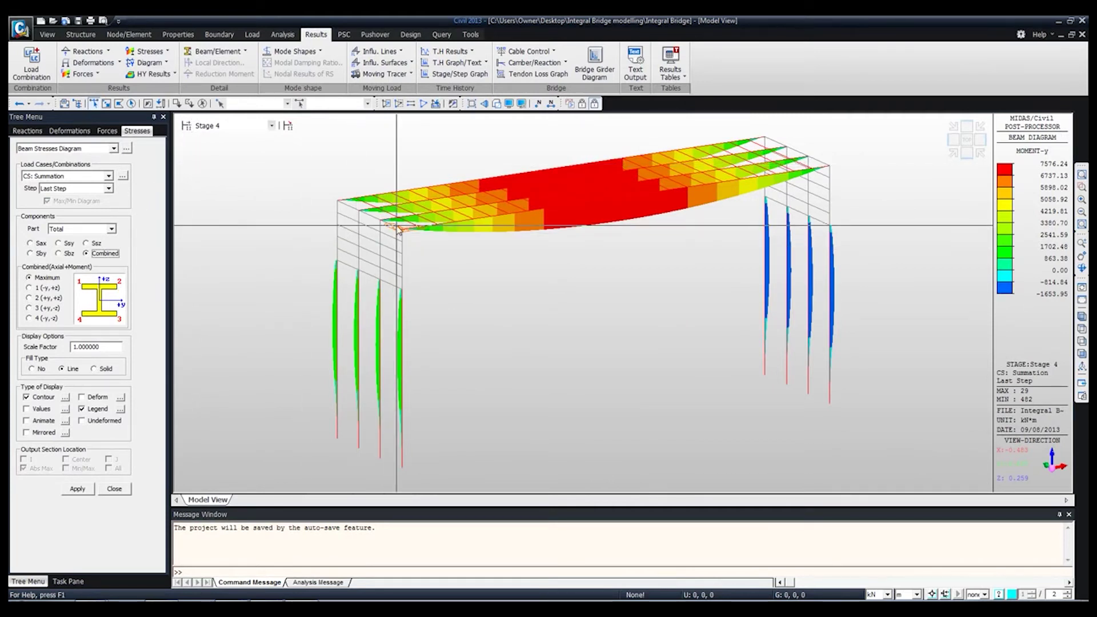
mouse_move(401, 232)
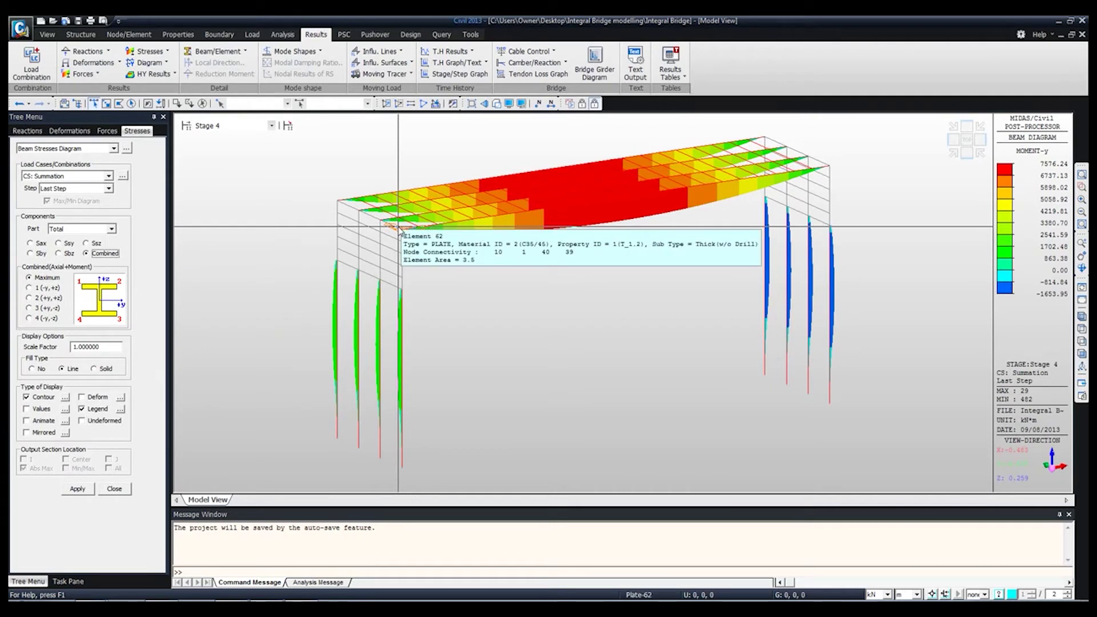
click(85, 229)
click(80, 246)
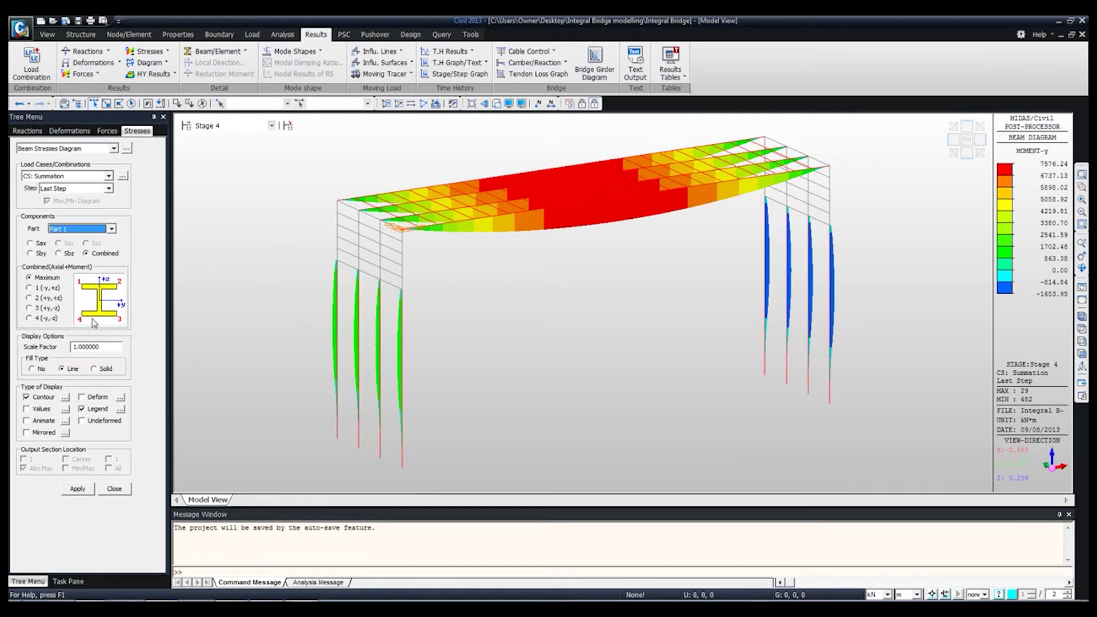
click(41, 318)
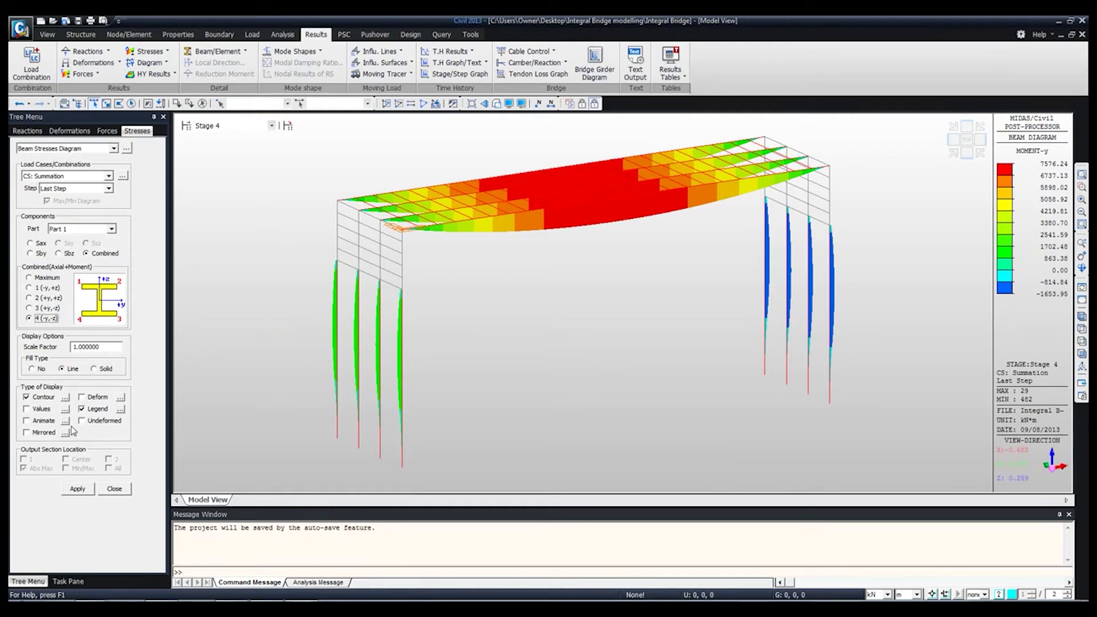
Step: Plot the Part 1 beam stress diagram for combined component 4 (-y,-z) with Solid fill
click(77, 489)
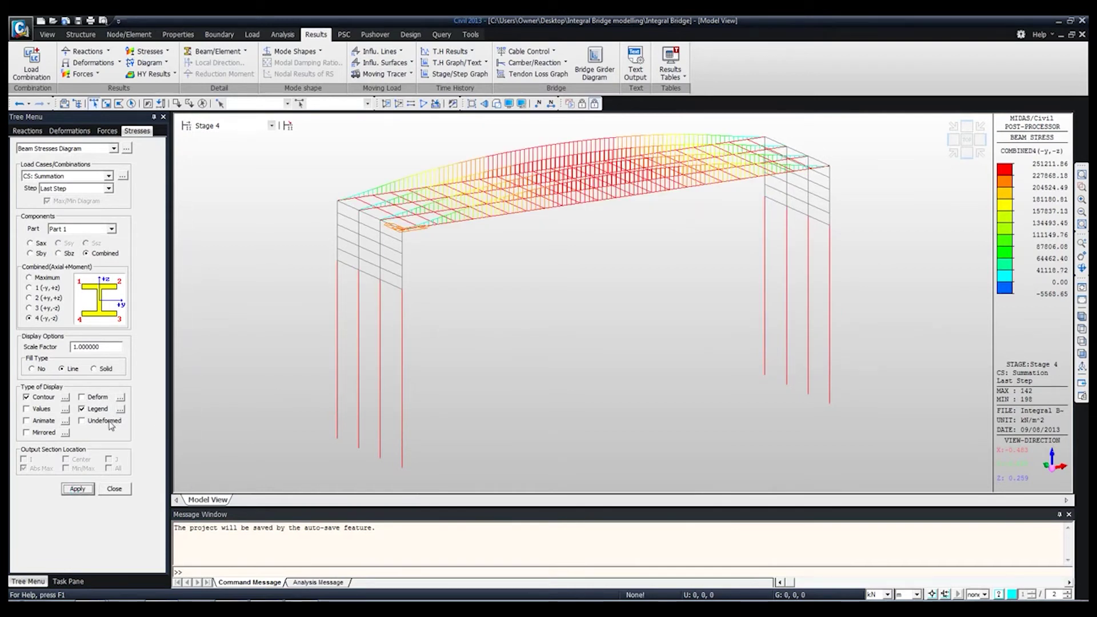
click(94, 369)
click(78, 489)
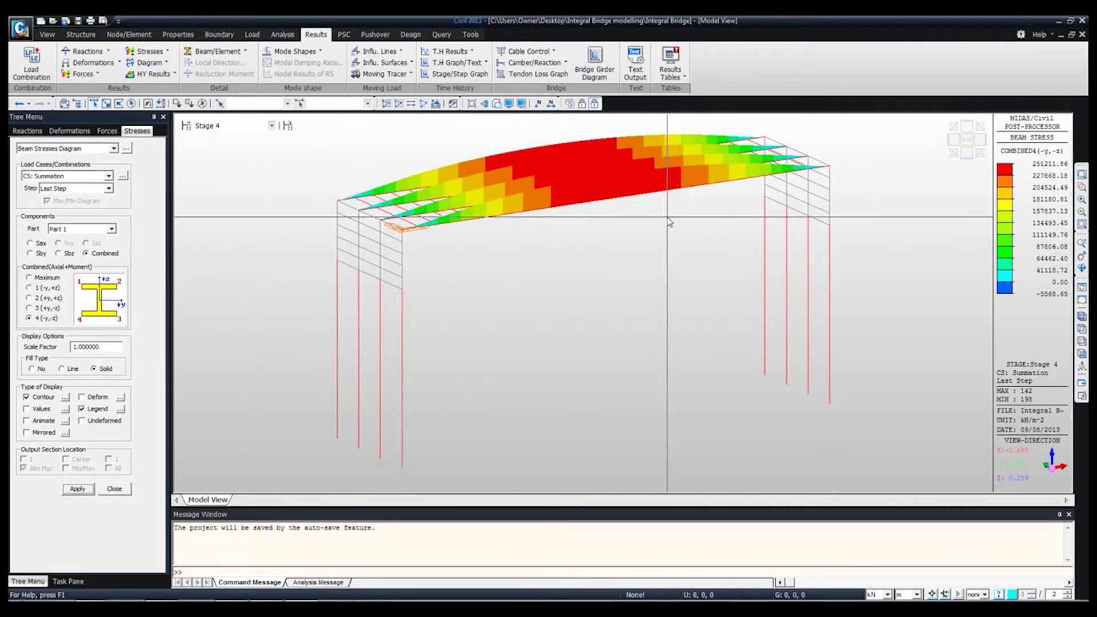
Step: Plot the Part 2 beam stress diagram for combined component 1 (-y,+z), and close the stress settings
click(112, 228)
click(65, 253)
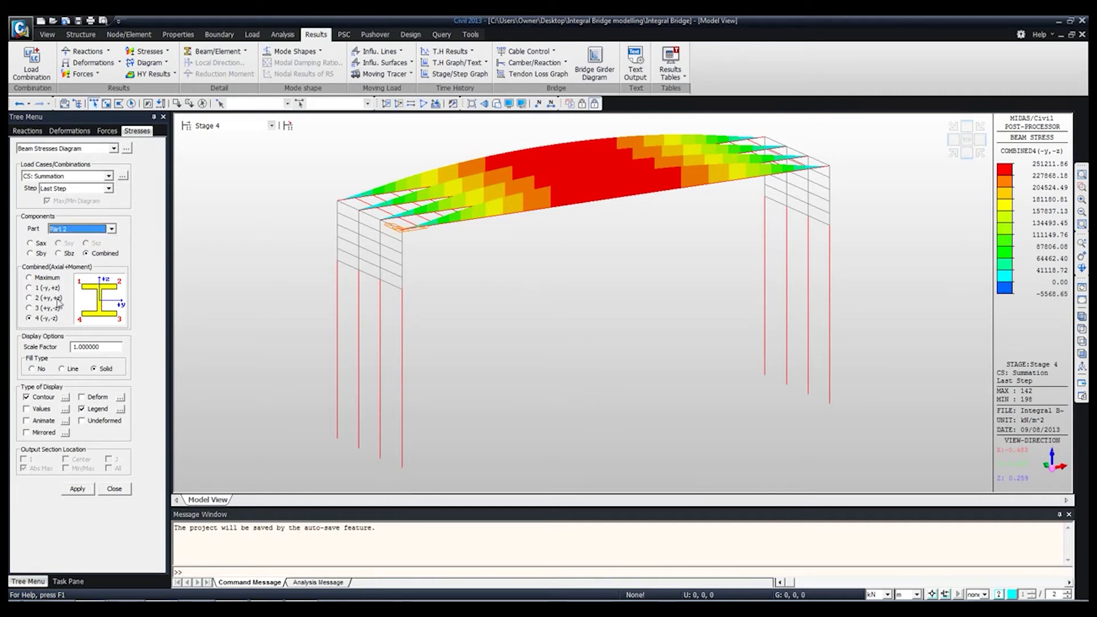
click(29, 288)
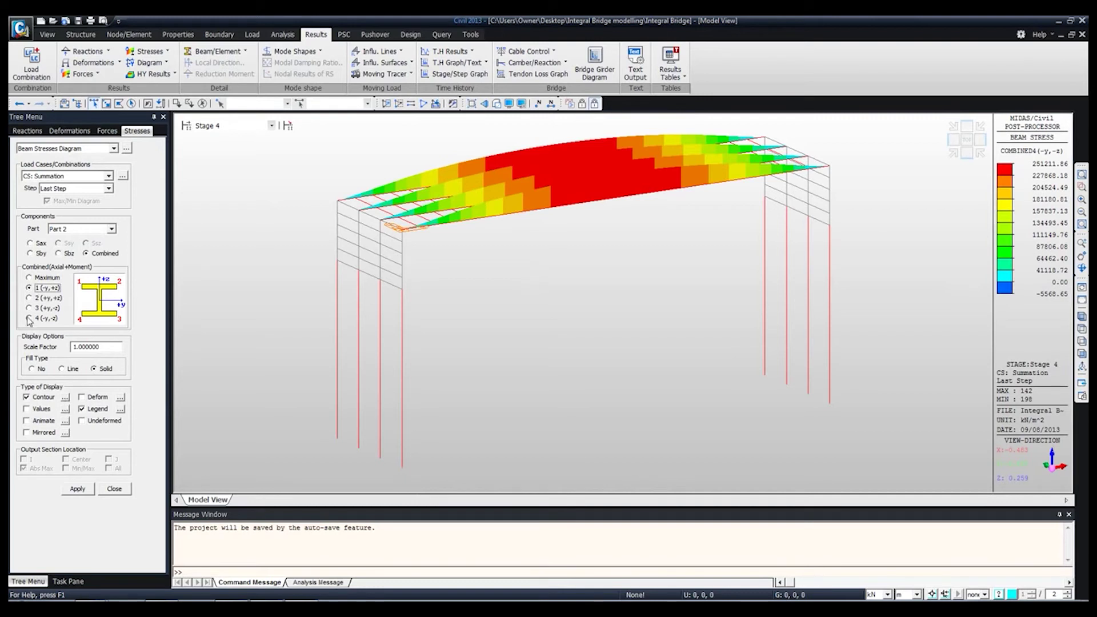
click(72, 489)
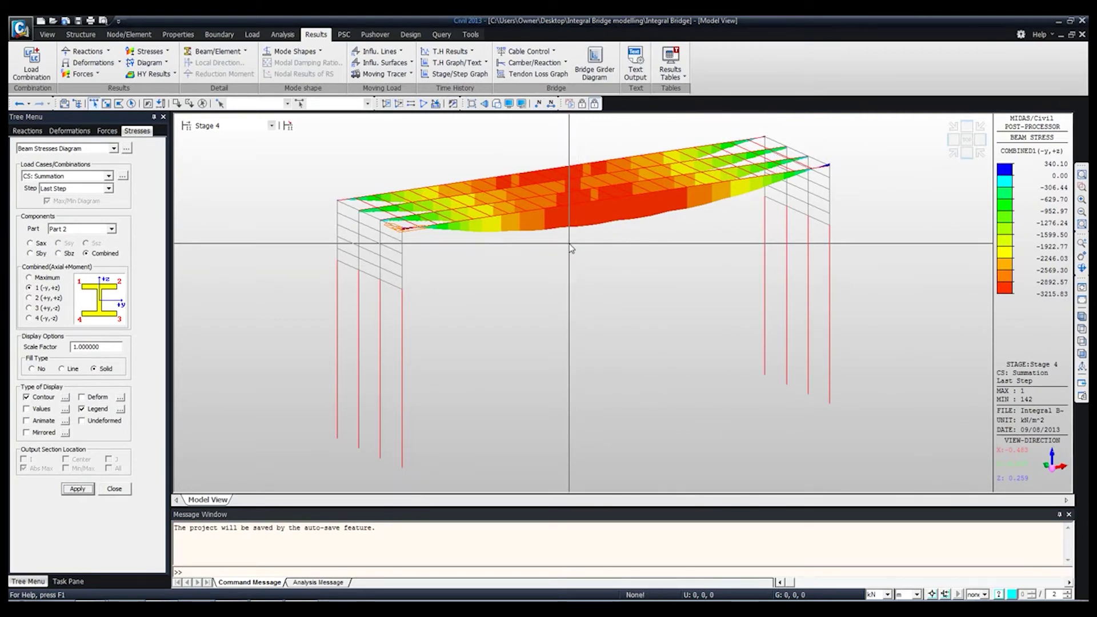
click(102, 490)
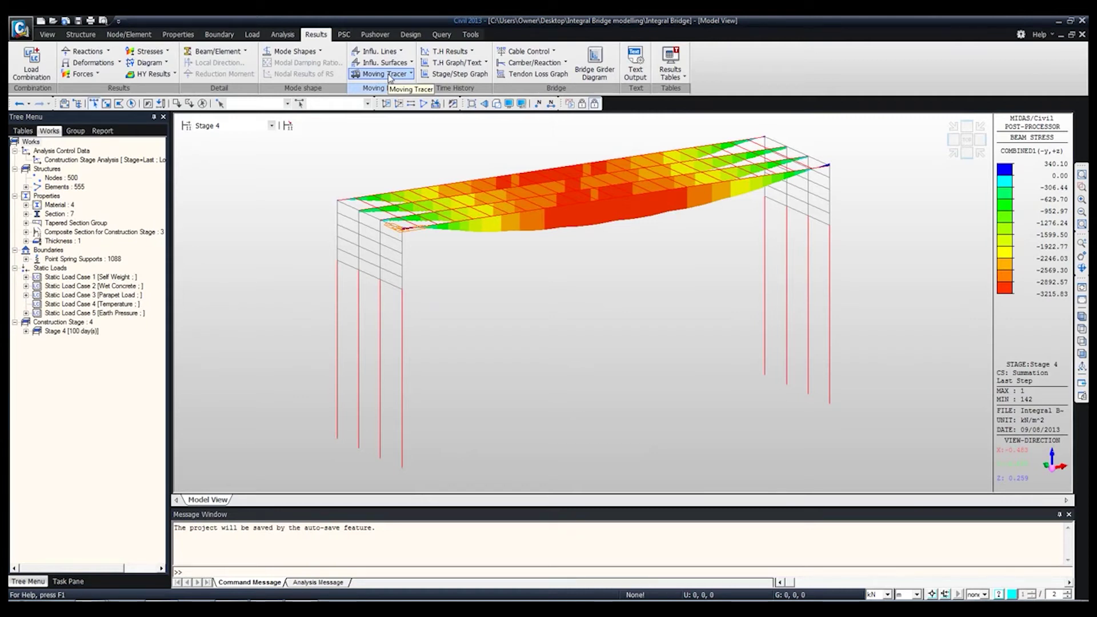
Step: Switch the results from Stage 4 to PostCS and open the Moving Tracer for Beam Forces/Moments
click(271, 125)
click(237, 175)
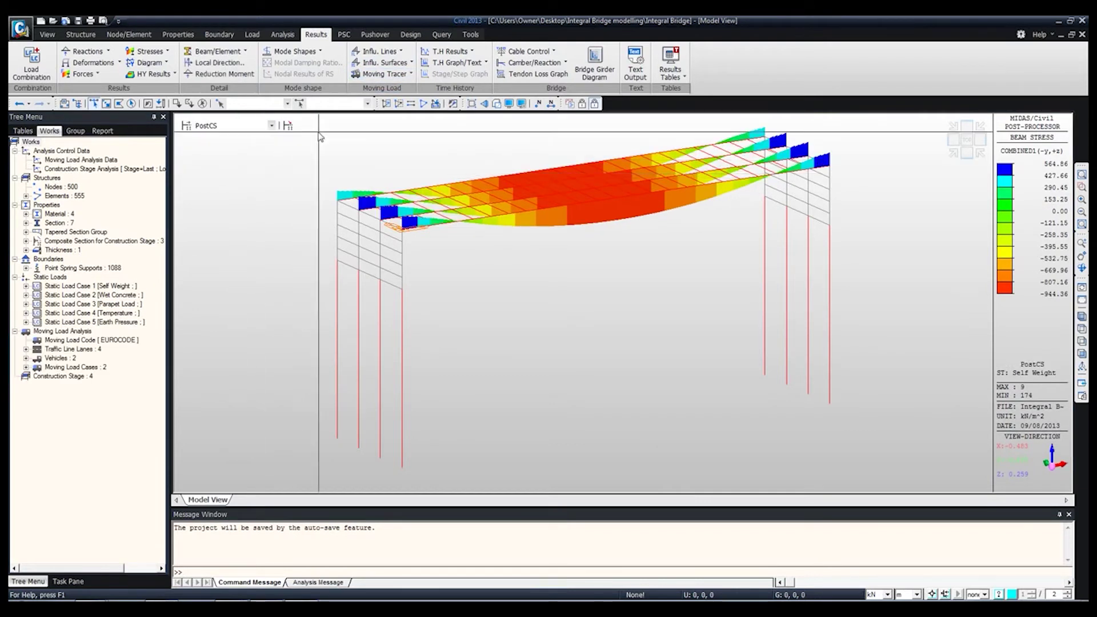
click(409, 77)
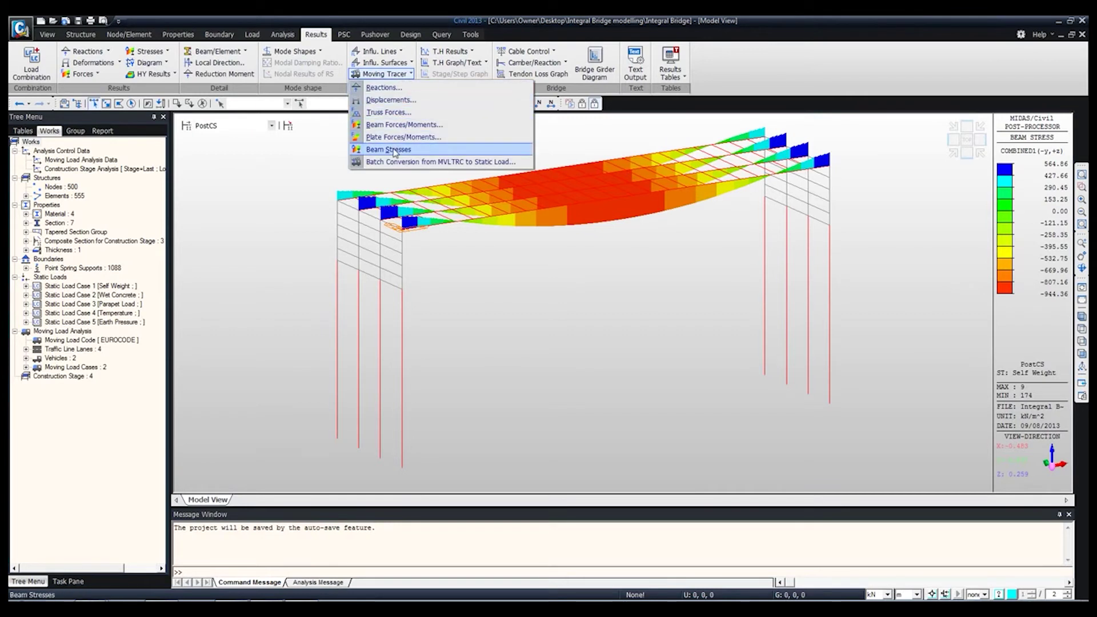
click(393, 125)
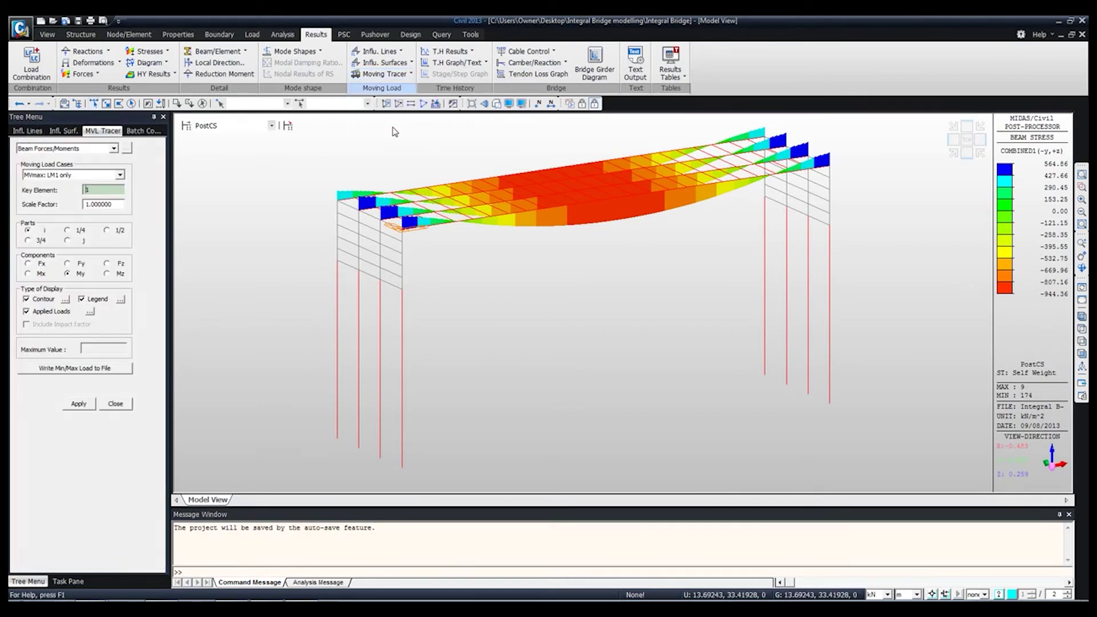
Step: Trace the My moment at the i-end of key element 174 for load case MVmax: LM1 only, in plan view
click(88, 189)
text(174)
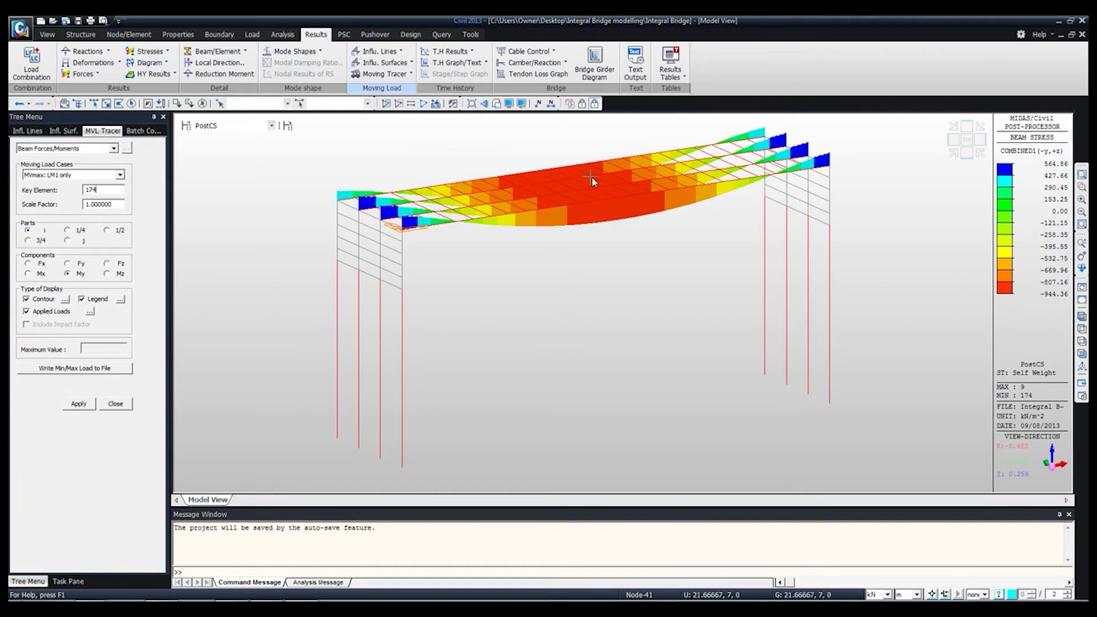
click(1083, 328)
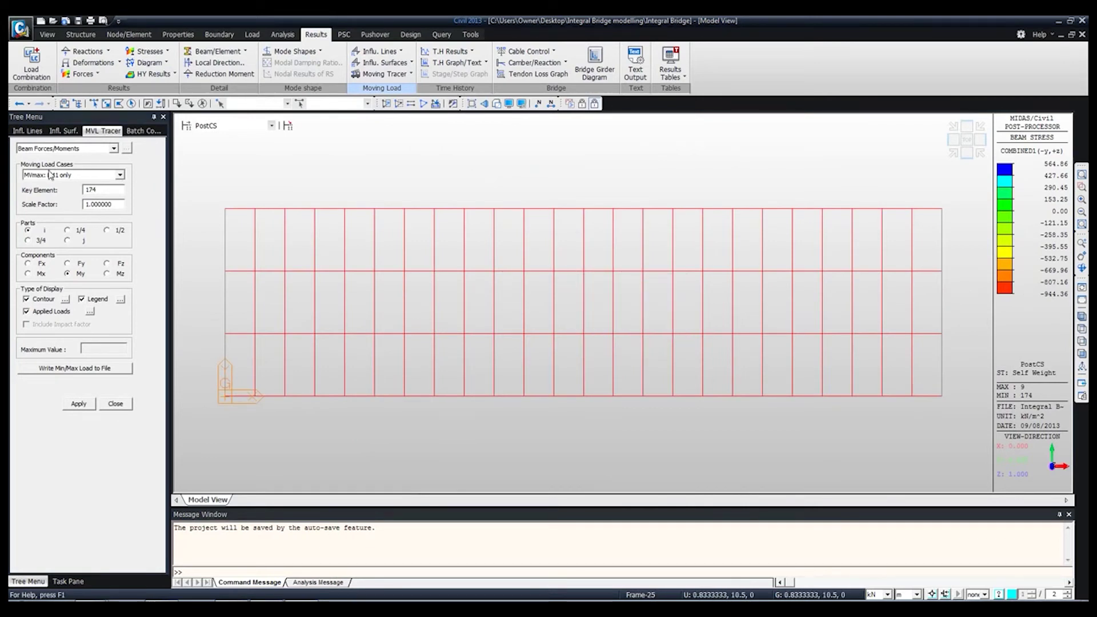
click(103, 190)
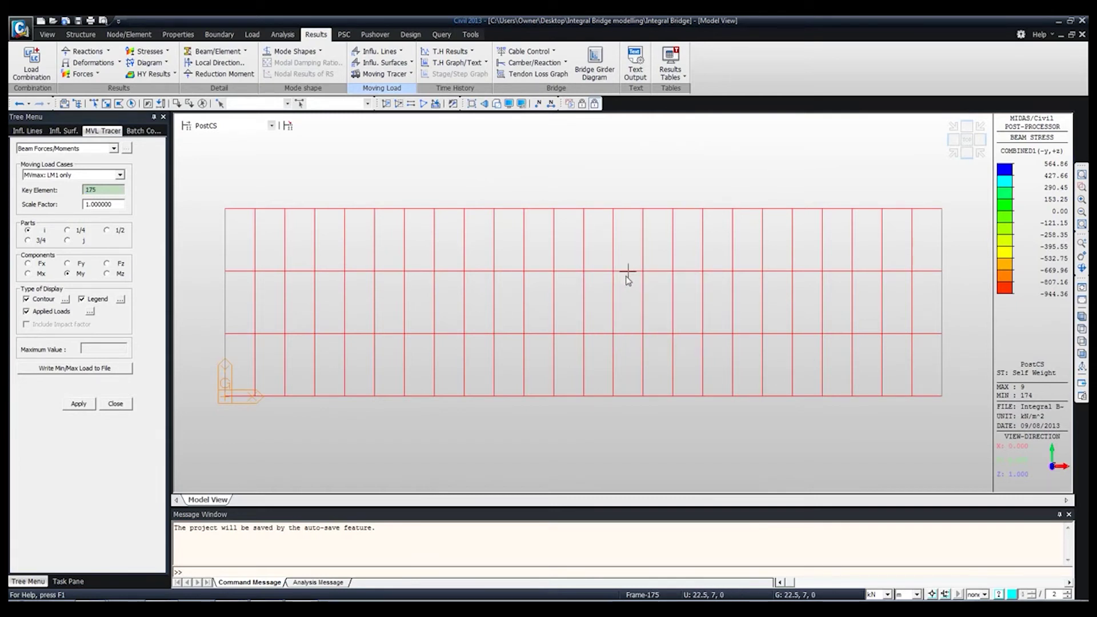
click(628, 335)
click(628, 272)
click(79, 404)
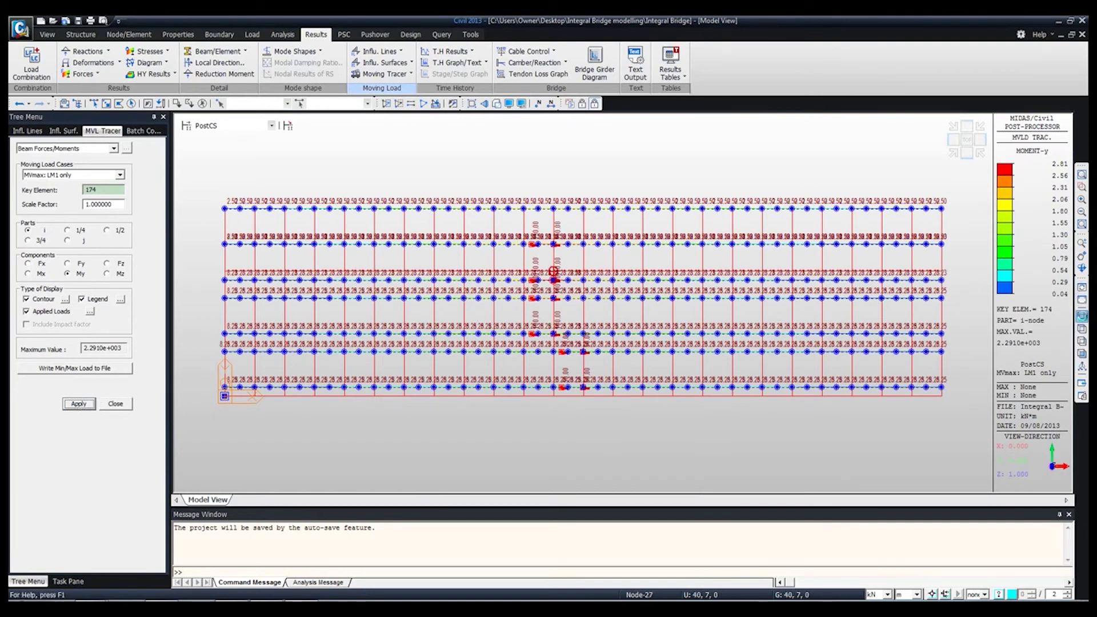
Step: Examine the LM1 only critical vehicle load positions and the maximum value in isometric, front and plan views
click(1081, 317)
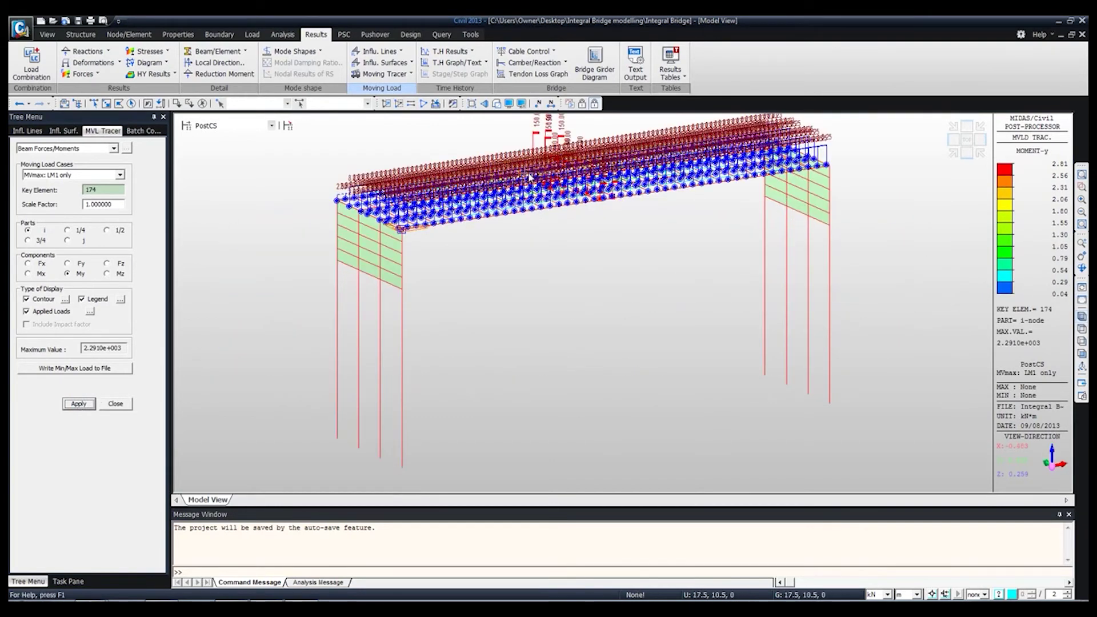
middle_drag(526, 166, 521, 216)
scroll(537, 217, up, 5)
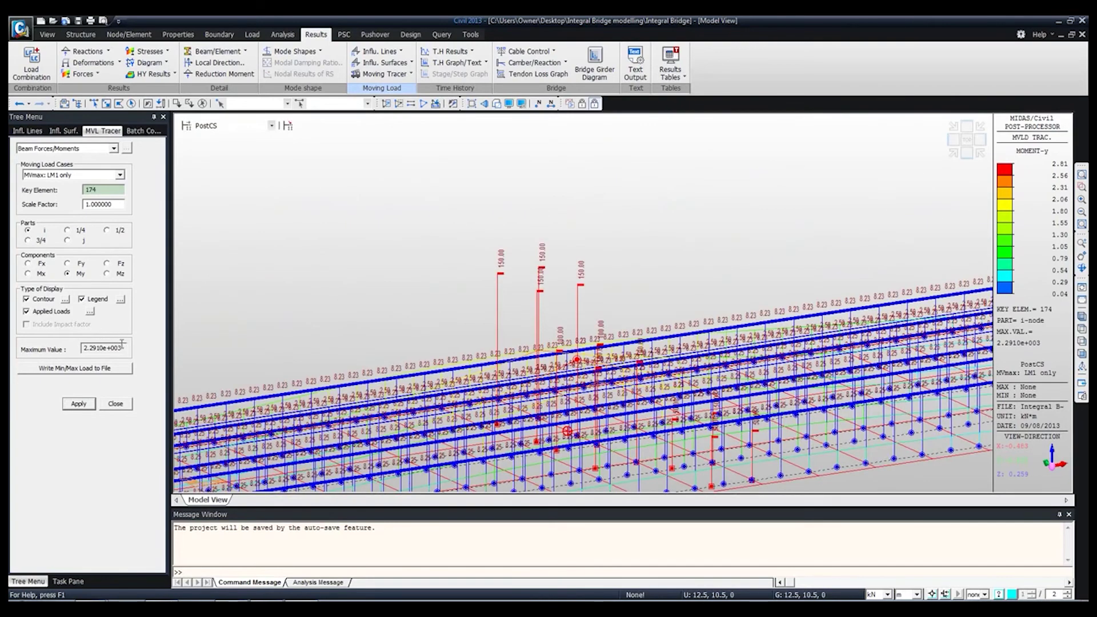
drag(107, 348, 84, 348)
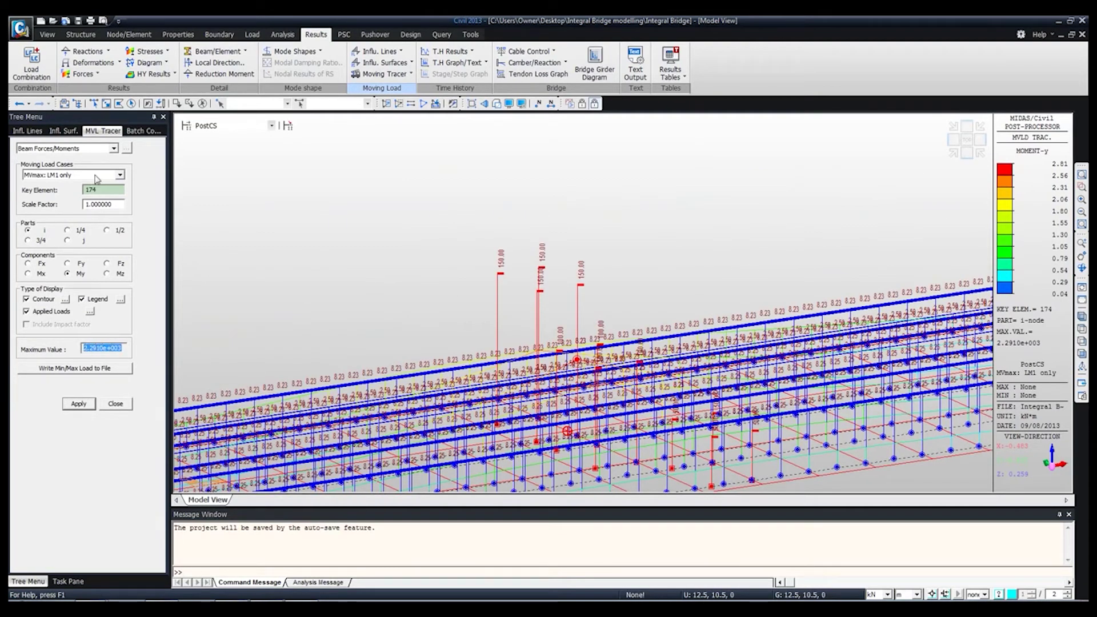
click(1082, 353)
middle_drag(460, 244, 455, 311)
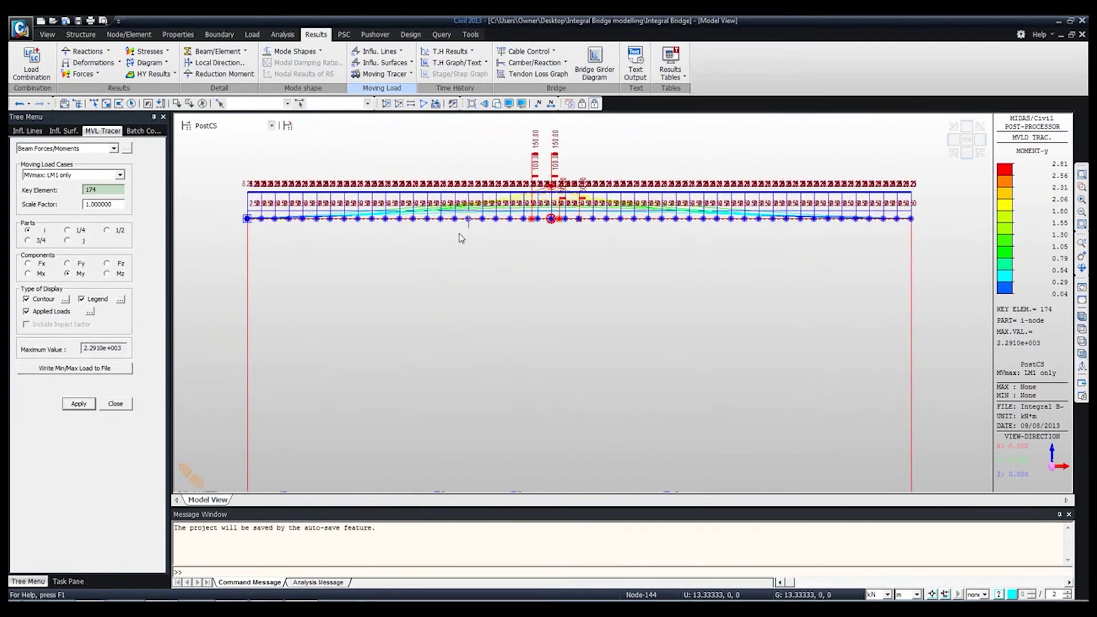
click(1082, 329)
scroll(528, 298, up, 6)
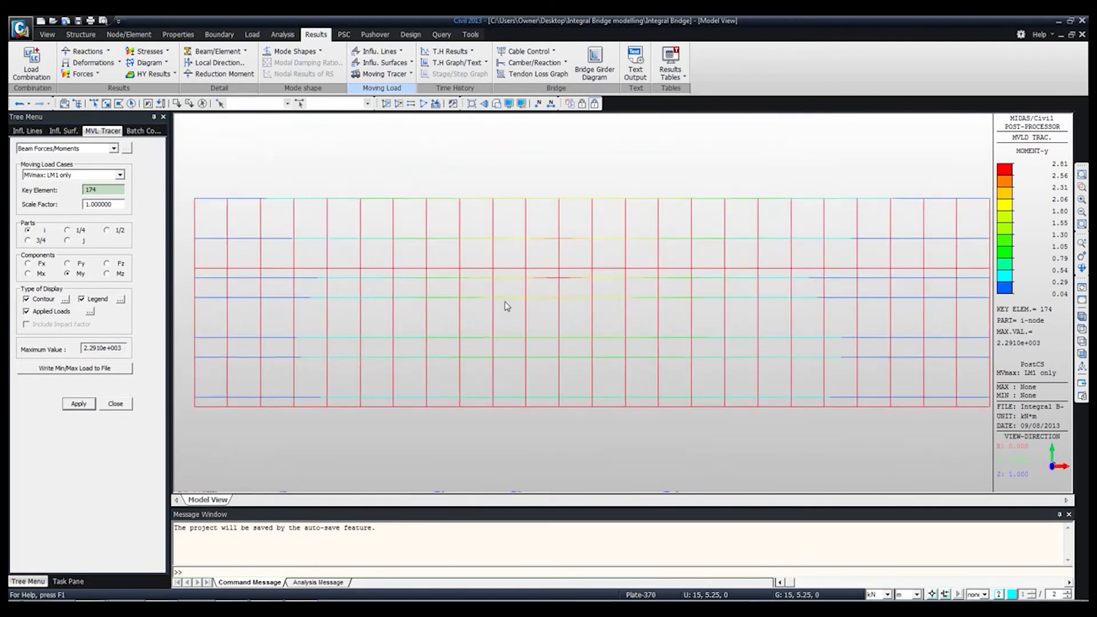
scroll(529, 297, up, 5)
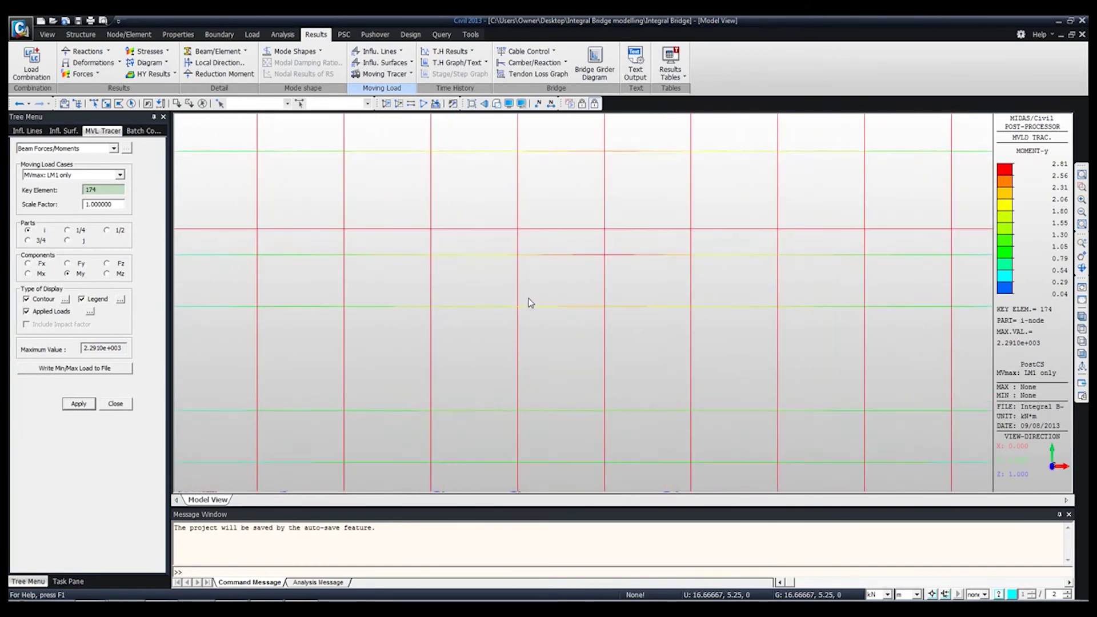
middle_drag(520, 174, 497, 284)
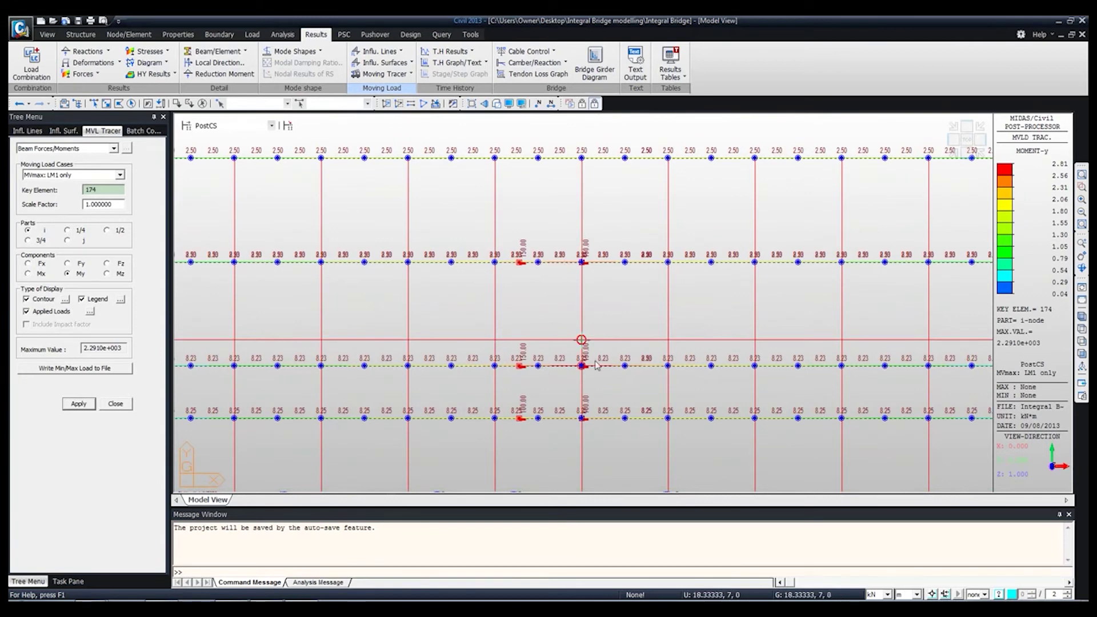
middle_drag(447, 361, 436, 251)
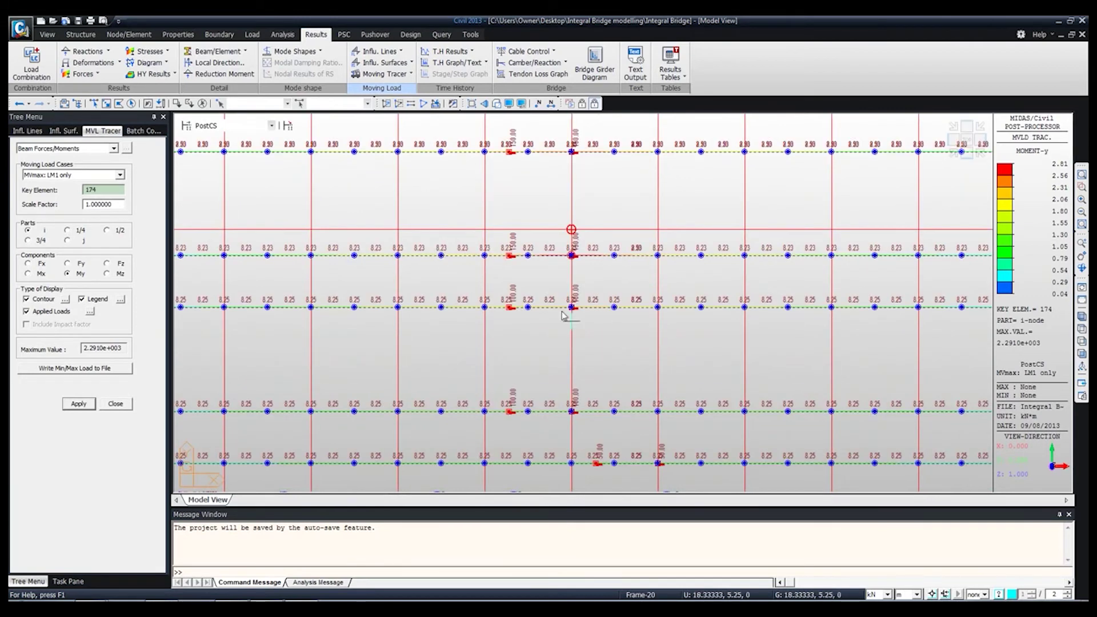
middle_drag(600, 352, 600, 346)
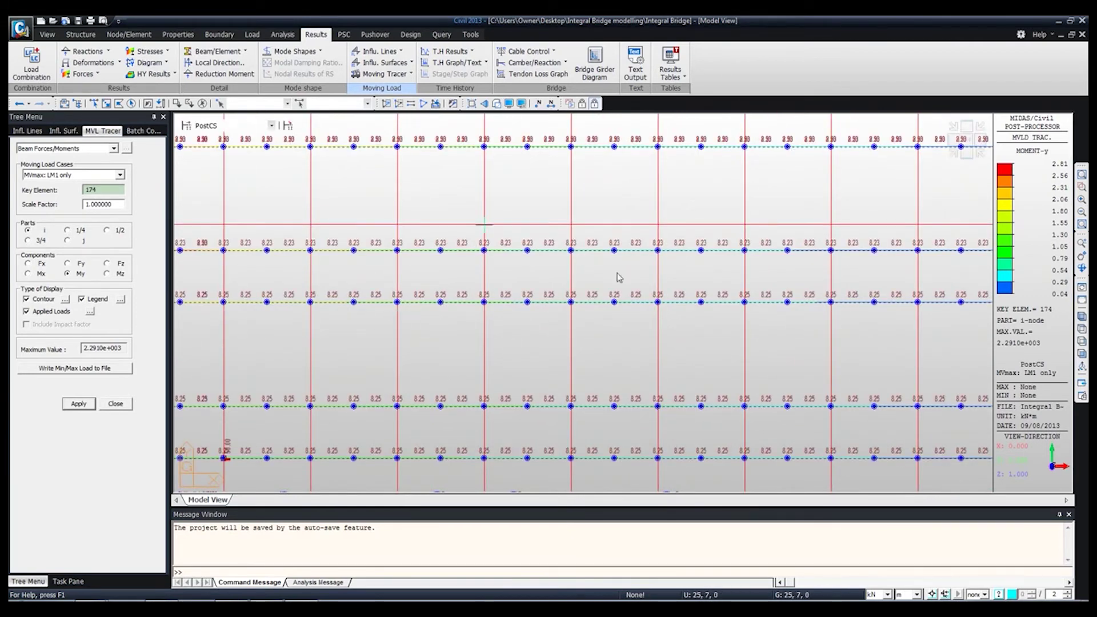
middle_drag(300, 359, 537, 335)
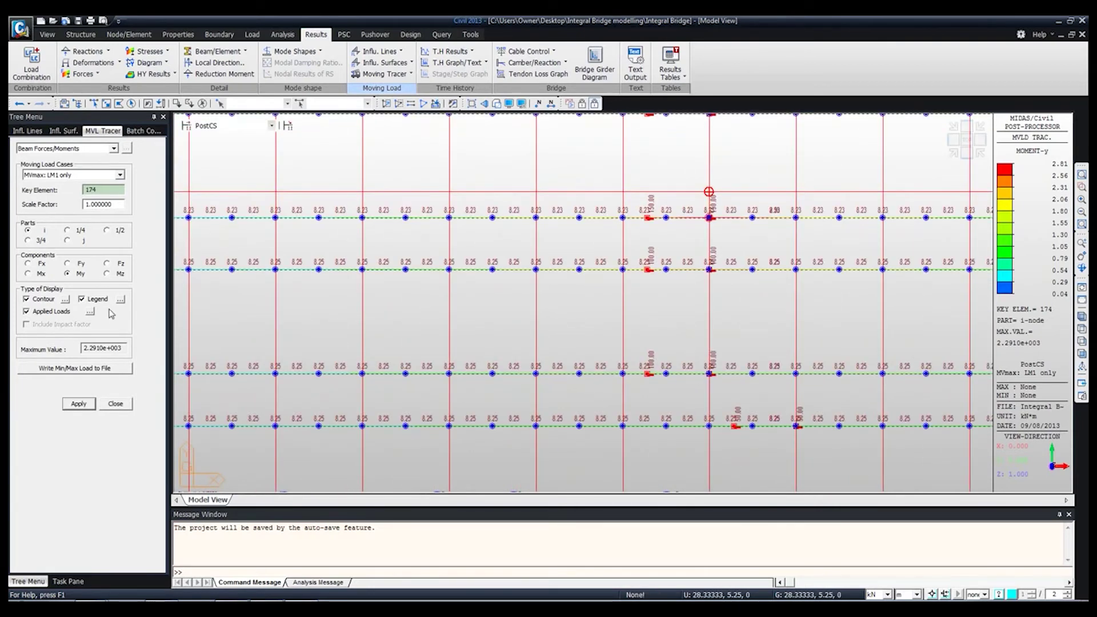
Step: Trace the moving load for key element 174 under load case MVmax: LM1+LM3
click(98, 177)
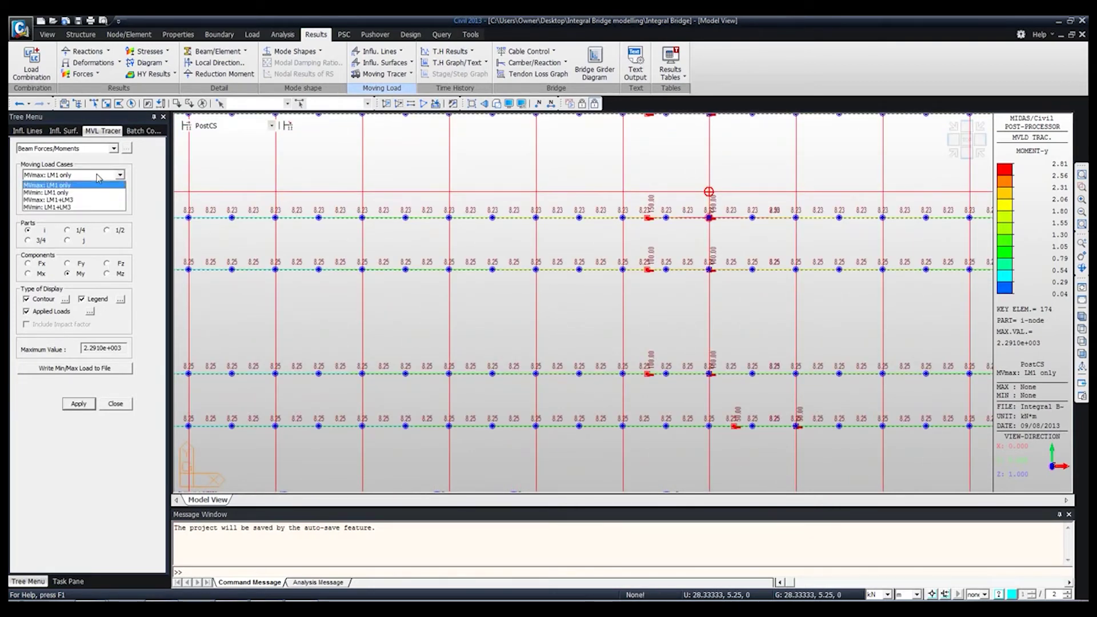
click(77, 201)
click(79, 403)
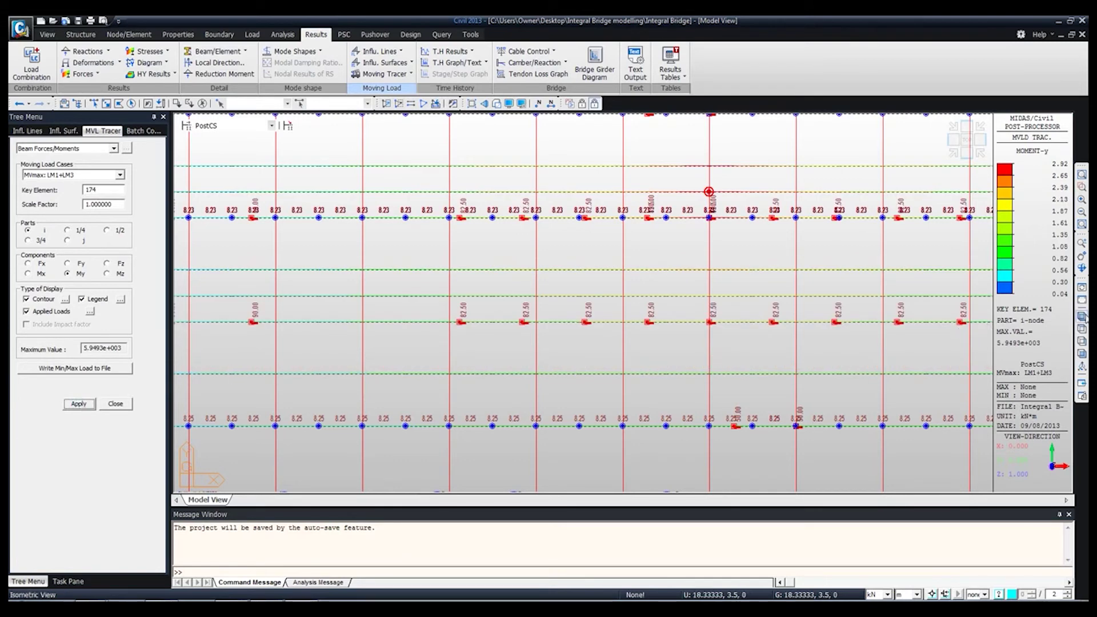
Step: Examine the LM1+LM3 axle loads and distributed lane loads along the deck in isometric, front and plan views
click(1082, 316)
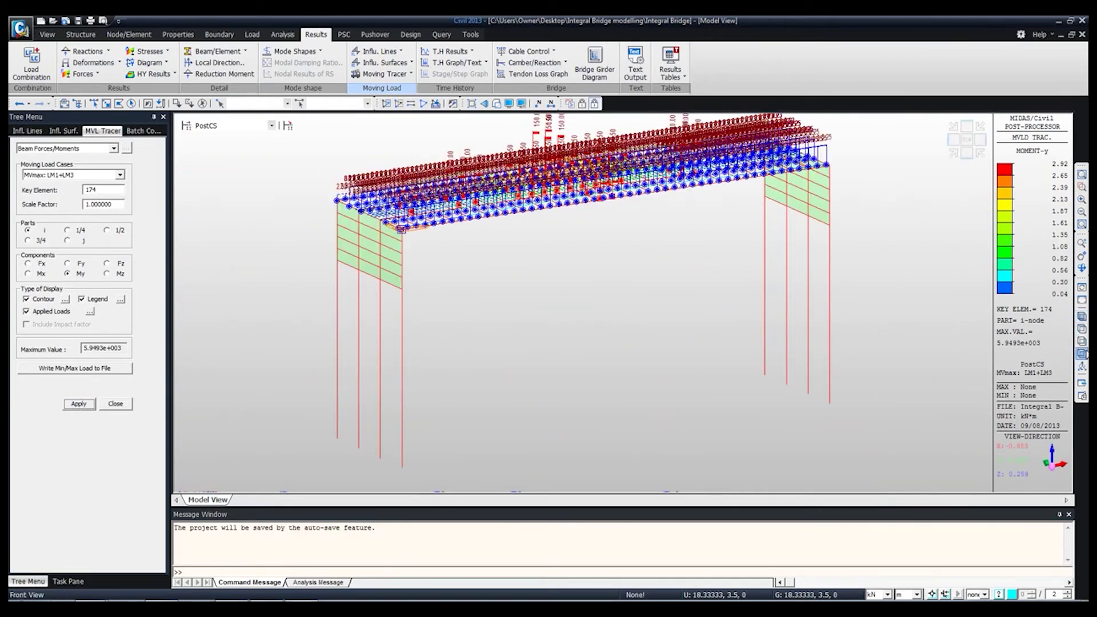
click(1083, 354)
middle_drag(577, 174, 582, 258)
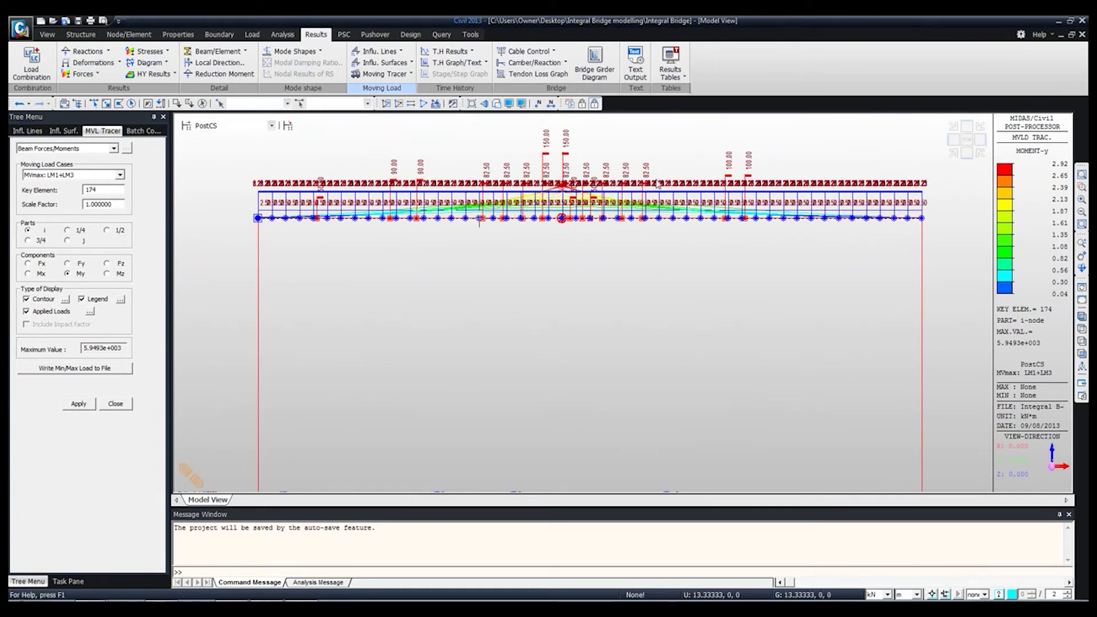
click(1081, 331)
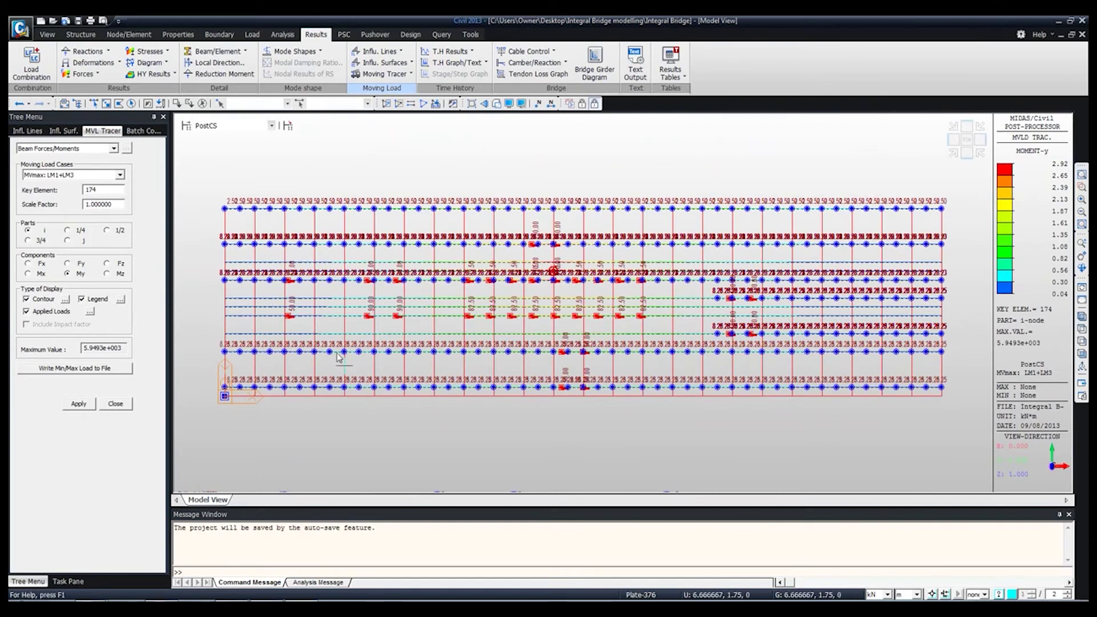
scroll(395, 285, up, 3)
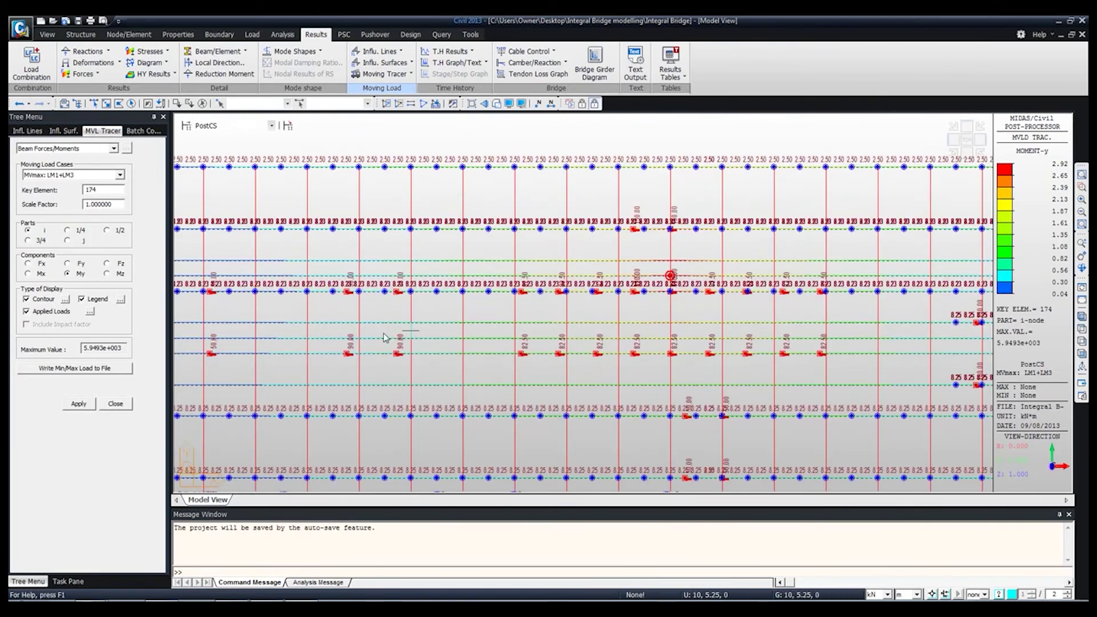
middle_drag(369, 387, 33, 376)
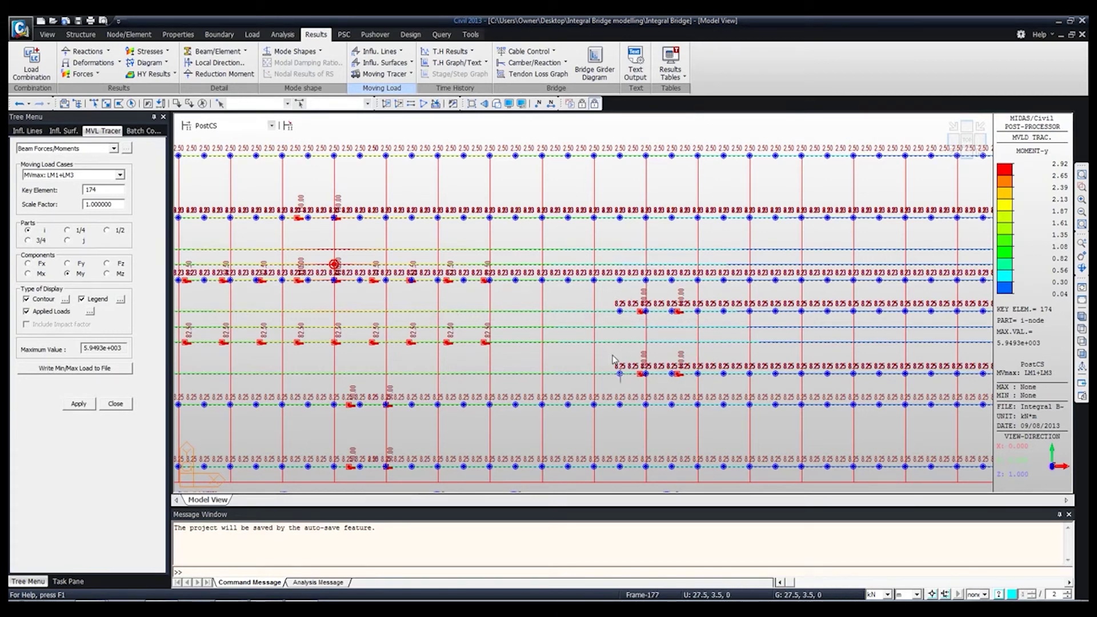
middle_drag(341, 300, 745, 275)
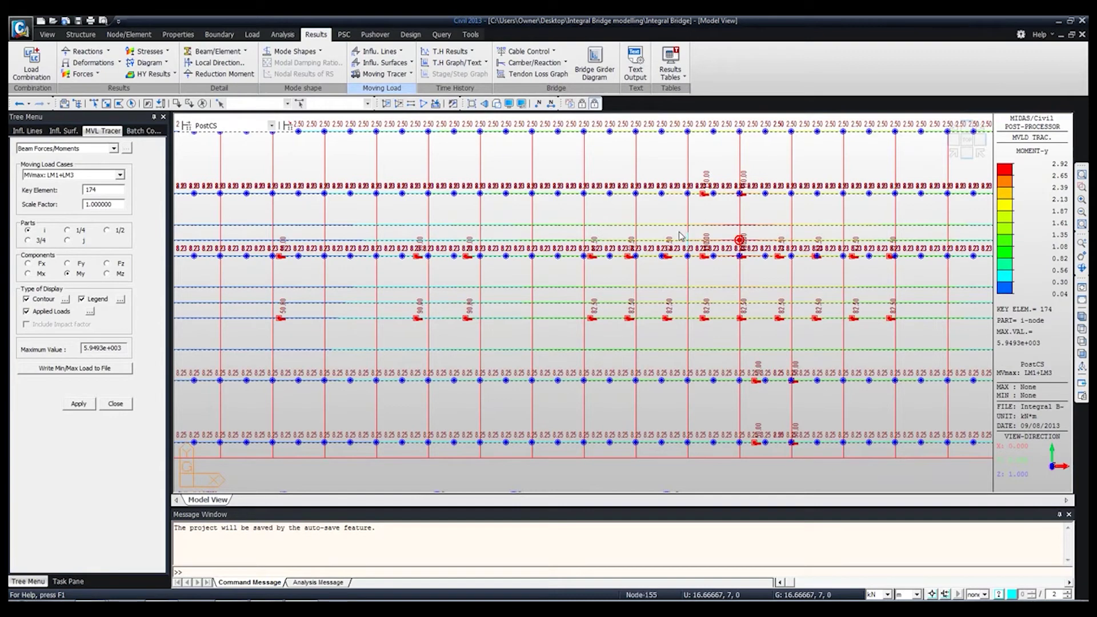
middle_drag(680, 235, 648, 315)
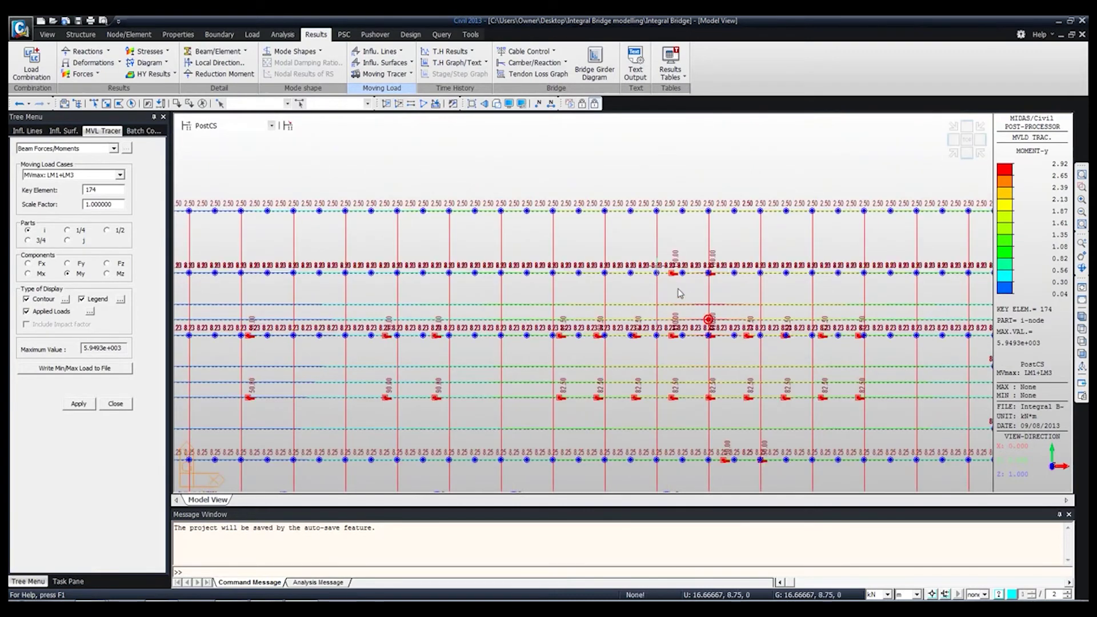
middle_drag(671, 324, 562, 135)
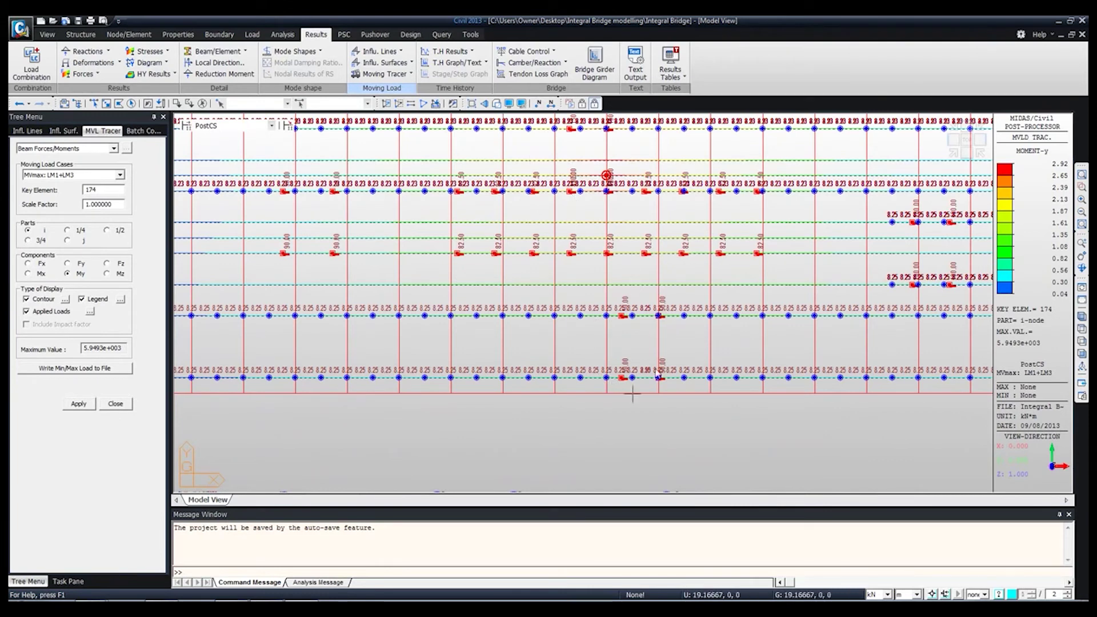
middle_drag(436, 321, 929, 334)
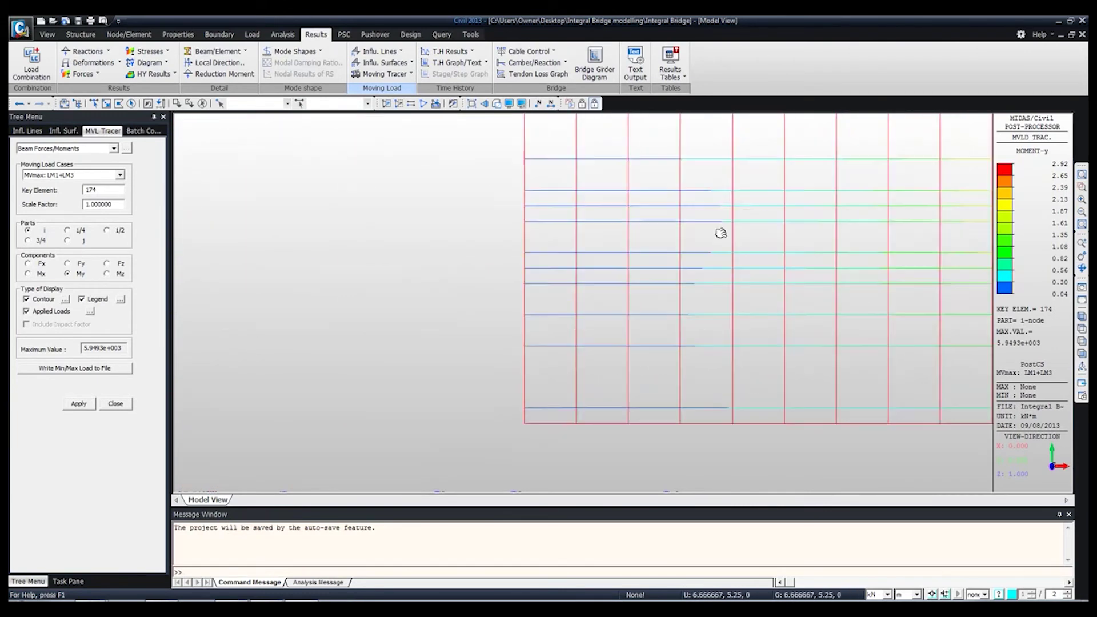
middle_drag(725, 217, 700, 551)
middle_drag(657, 461, 265, 318)
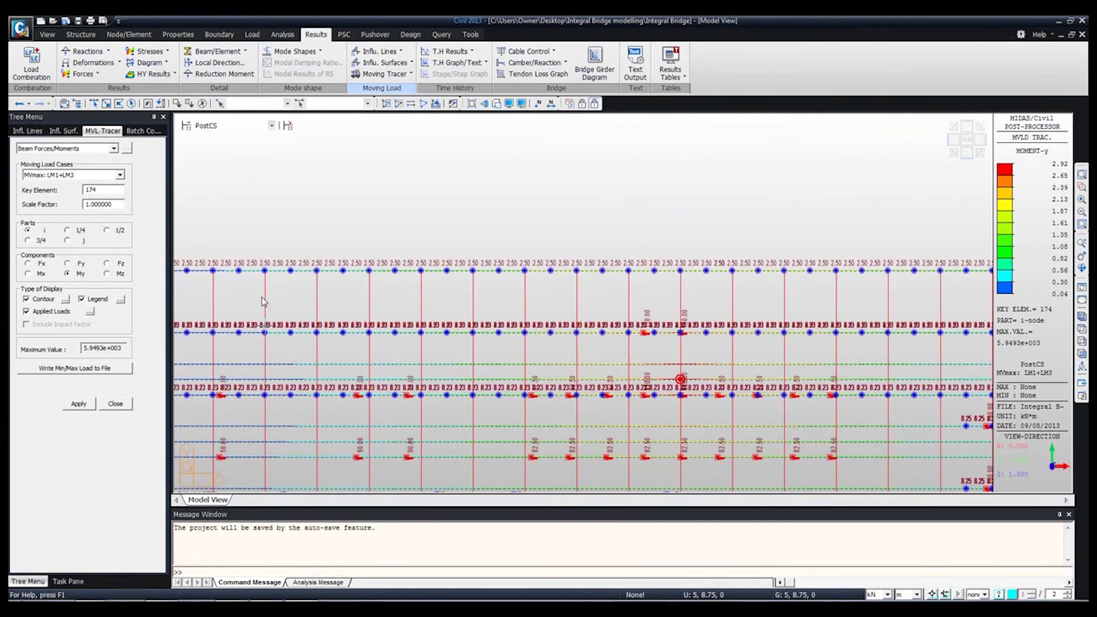
Step: Examine the LM1+LM3 load positions towards the deck's far end in plan view, together with the maximum value
middle_drag(880, 315, 338, 299)
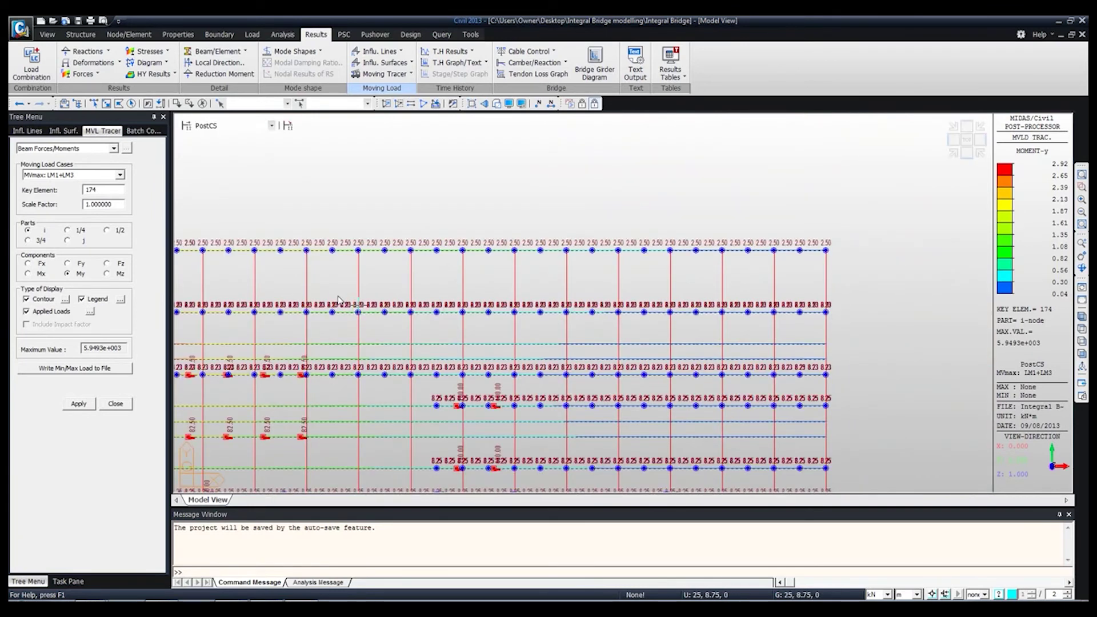
scroll(336, 295, down, 2)
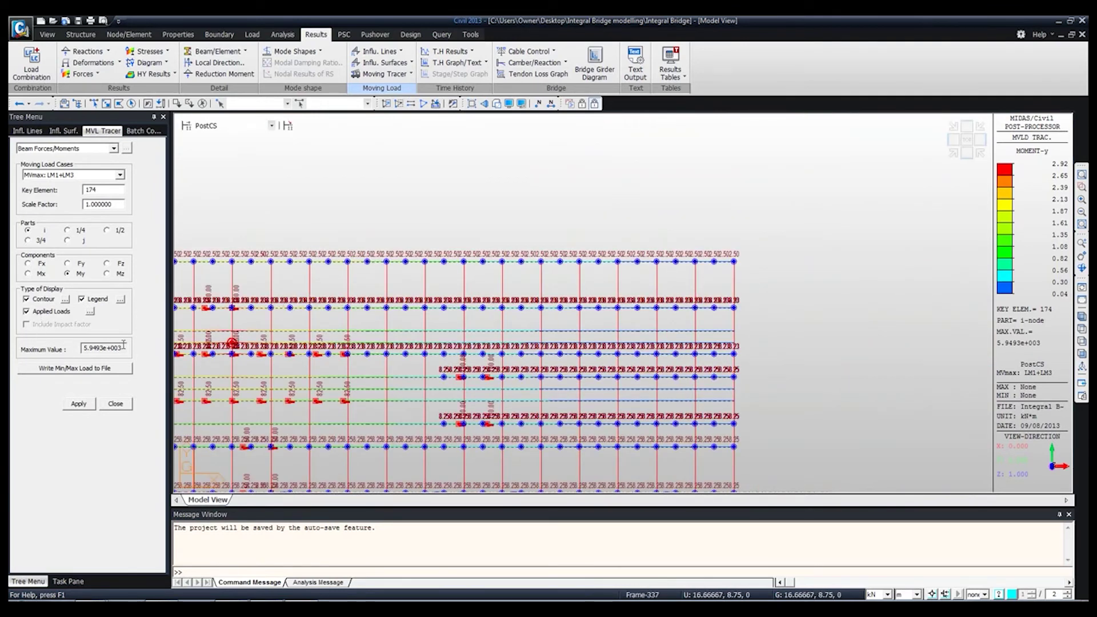
drag(125, 347, 80, 348)
middle_drag(505, 338, 674, 252)
scroll(667, 249, down, 3)
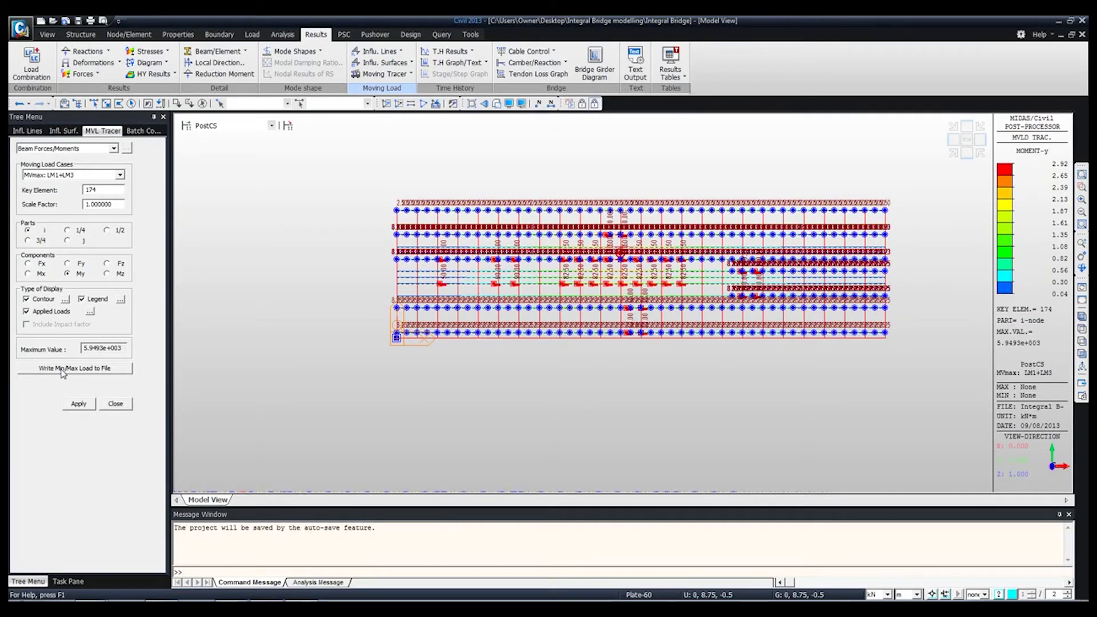
Step: Trace the moving load for key element 174 under load case MVmax: LM1 only and show it in isometric view
click(73, 175)
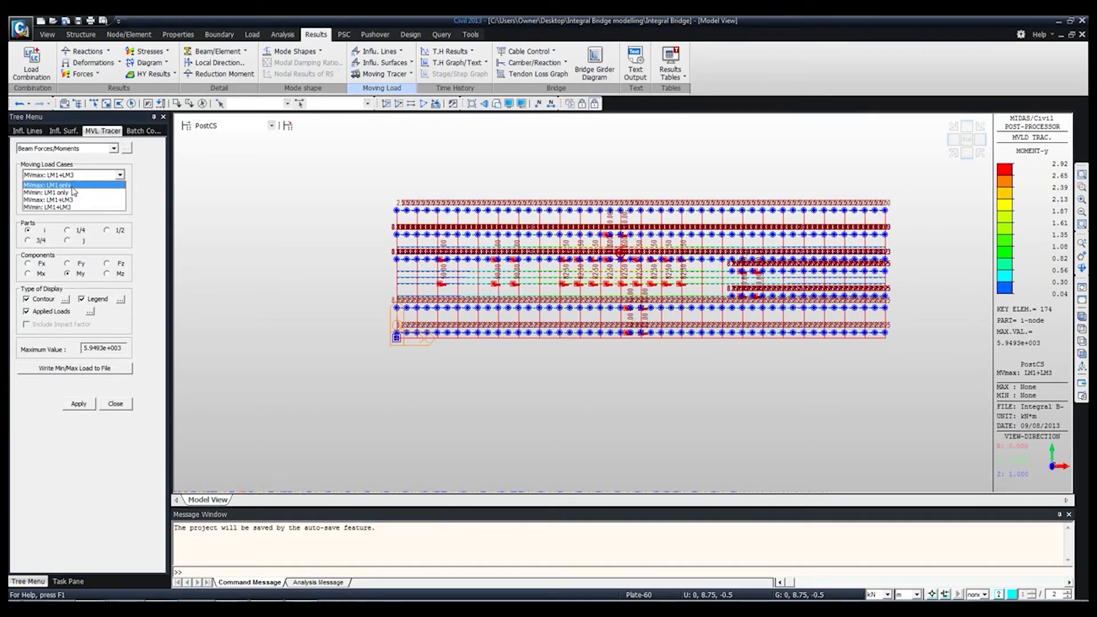
click(72, 186)
click(78, 405)
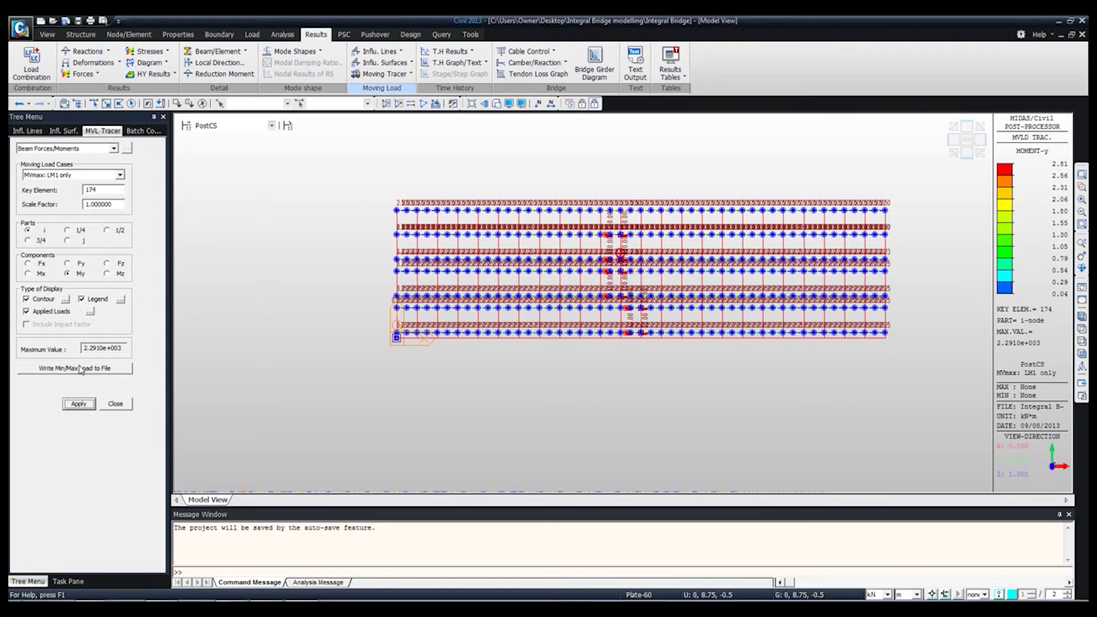
click(1079, 320)
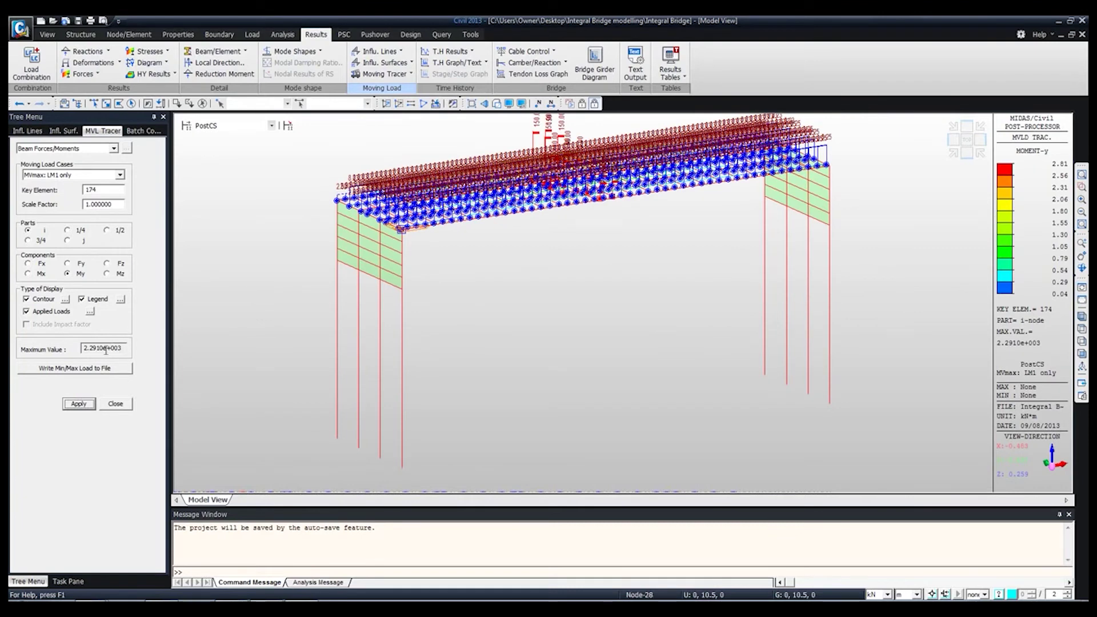
Step: Write the MVmax: LM1 only min/max load to a file and copy all of its text
click(91, 370)
click(561, 329)
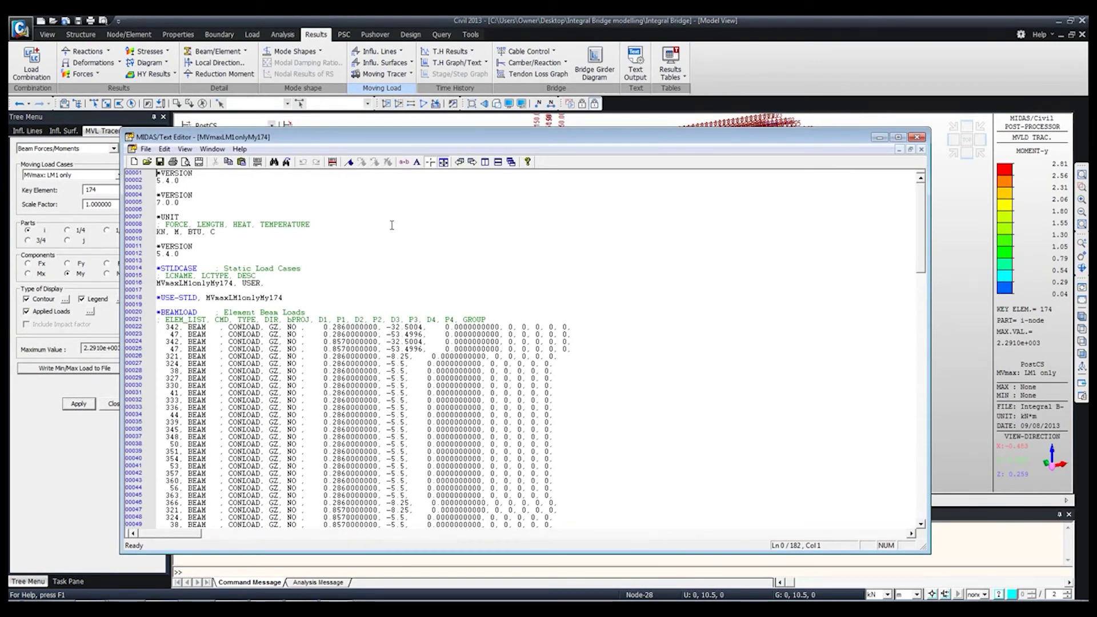
key(ctrl+a)
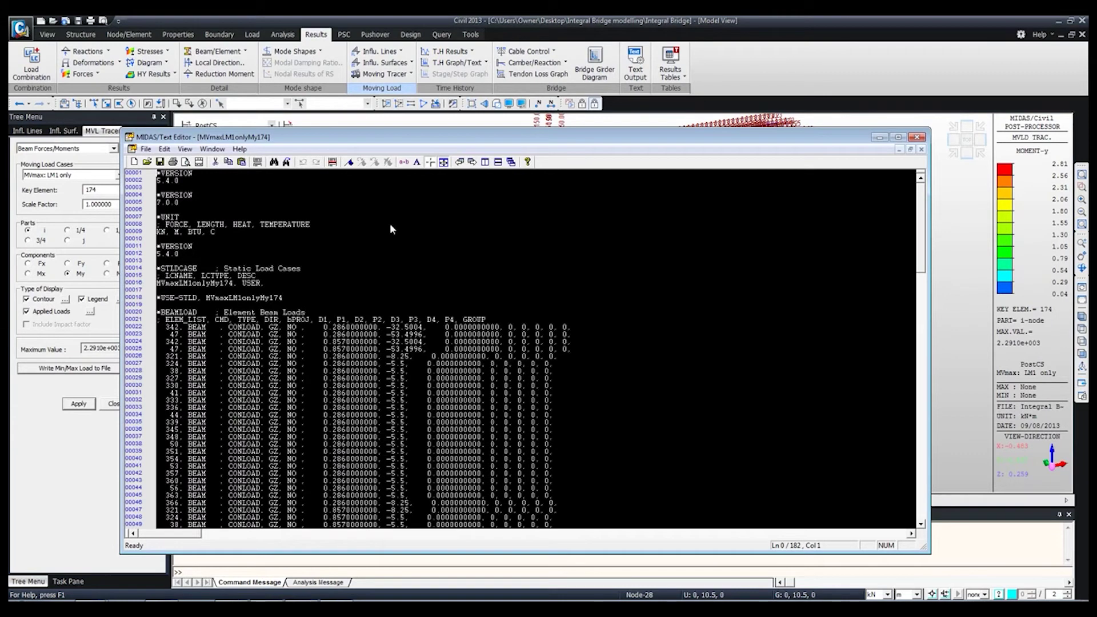
click(390, 224)
key(ctrl+a)
click(917, 137)
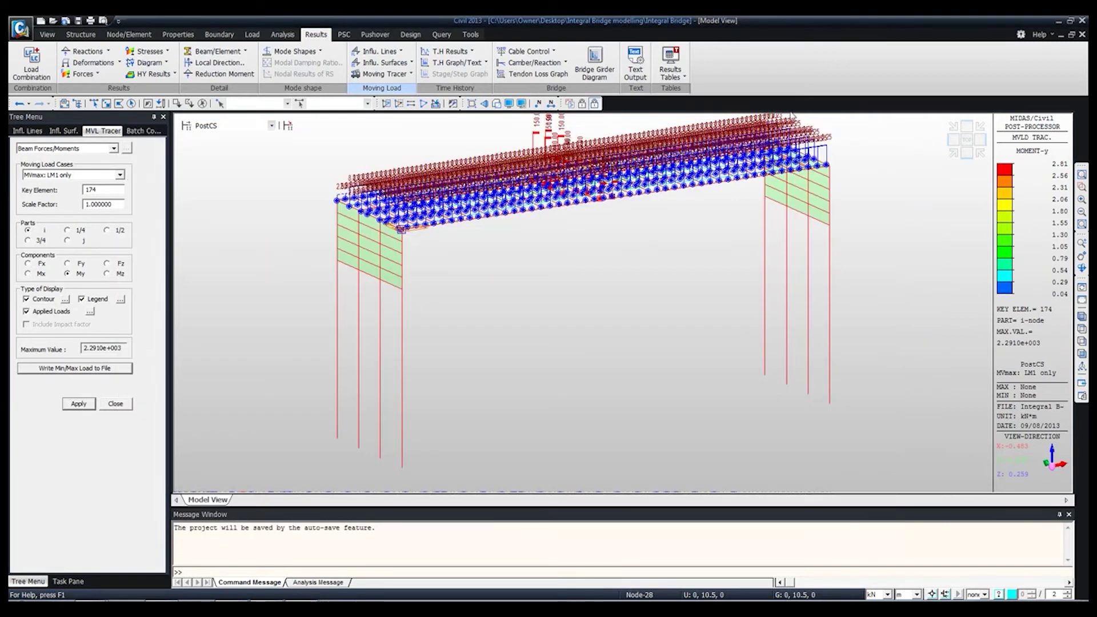
Step: Run the copied load text in the MCT Command Shell, accepting deletion of the analysis results
click(470, 34)
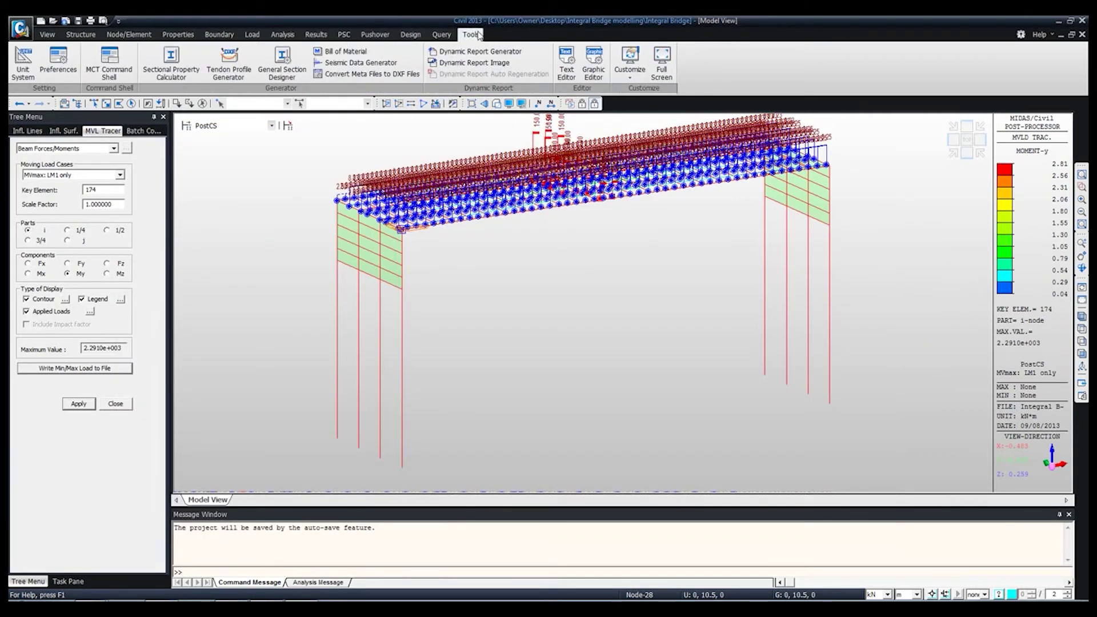
click(121, 72)
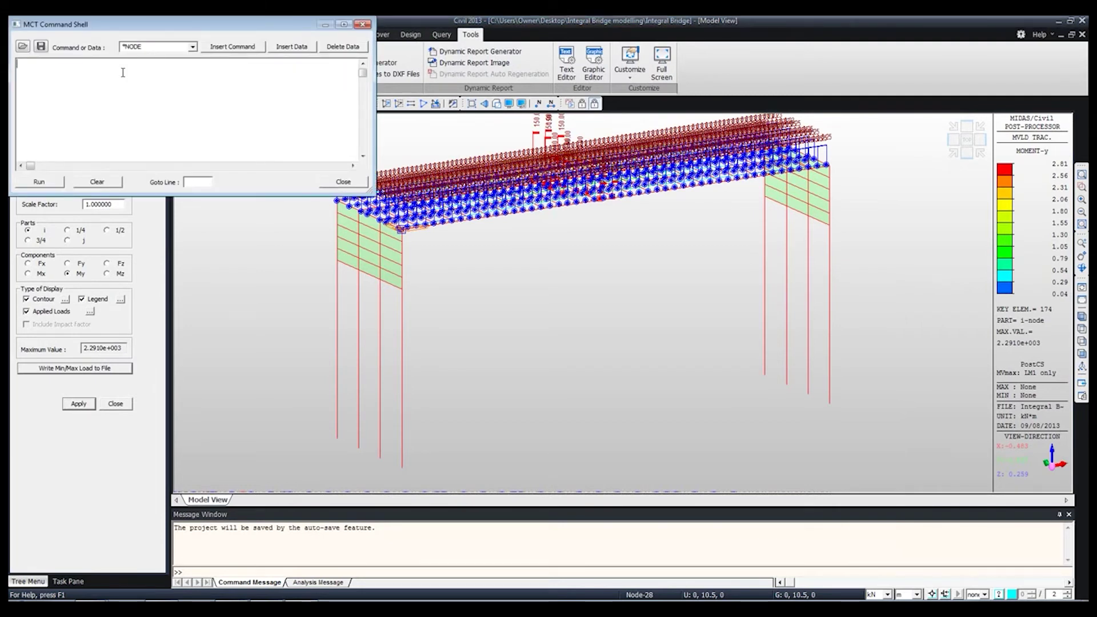
key(ctrl+v)
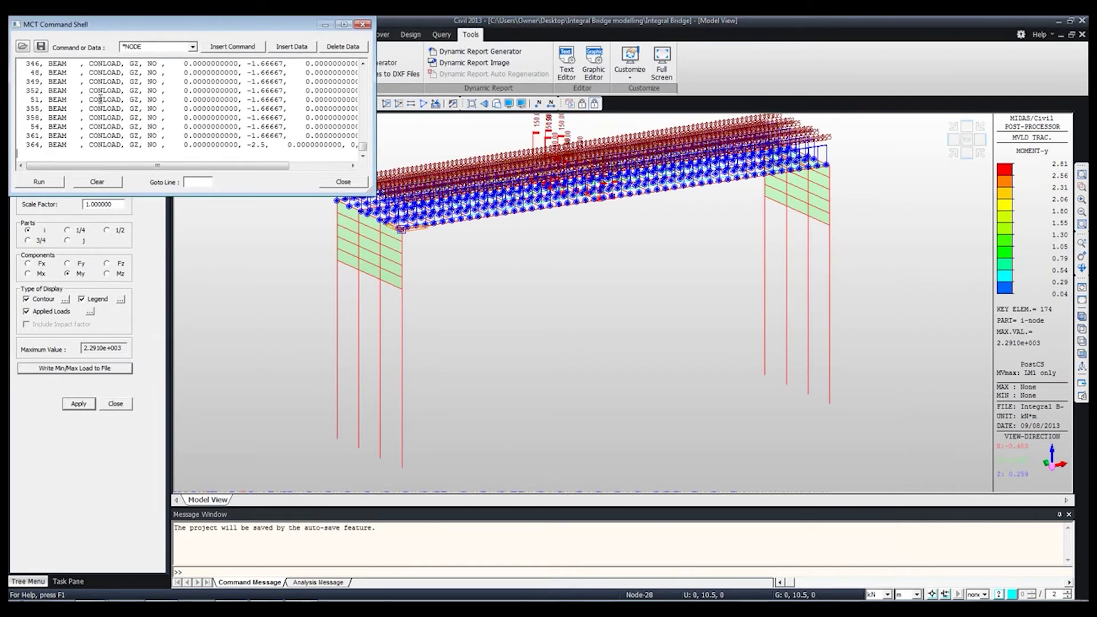
click(39, 182)
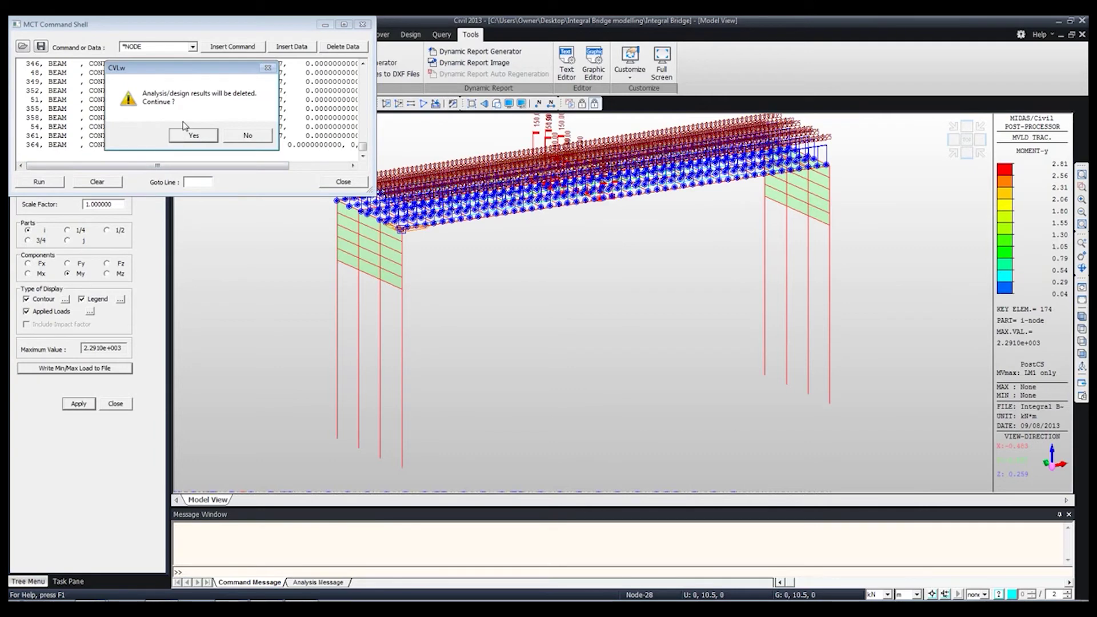
click(194, 136)
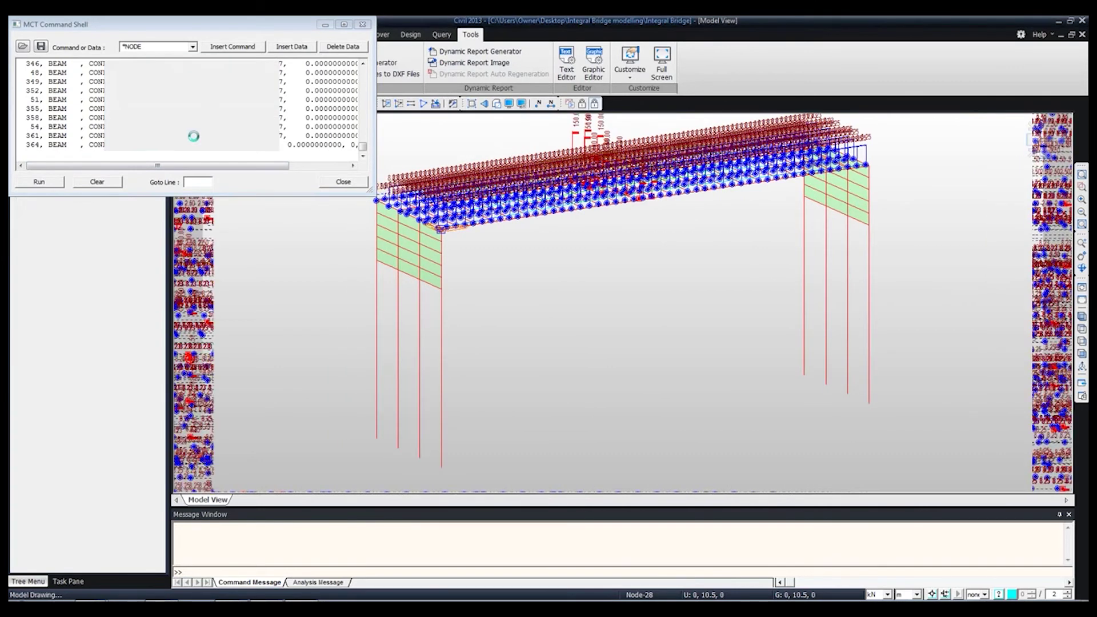
click(344, 182)
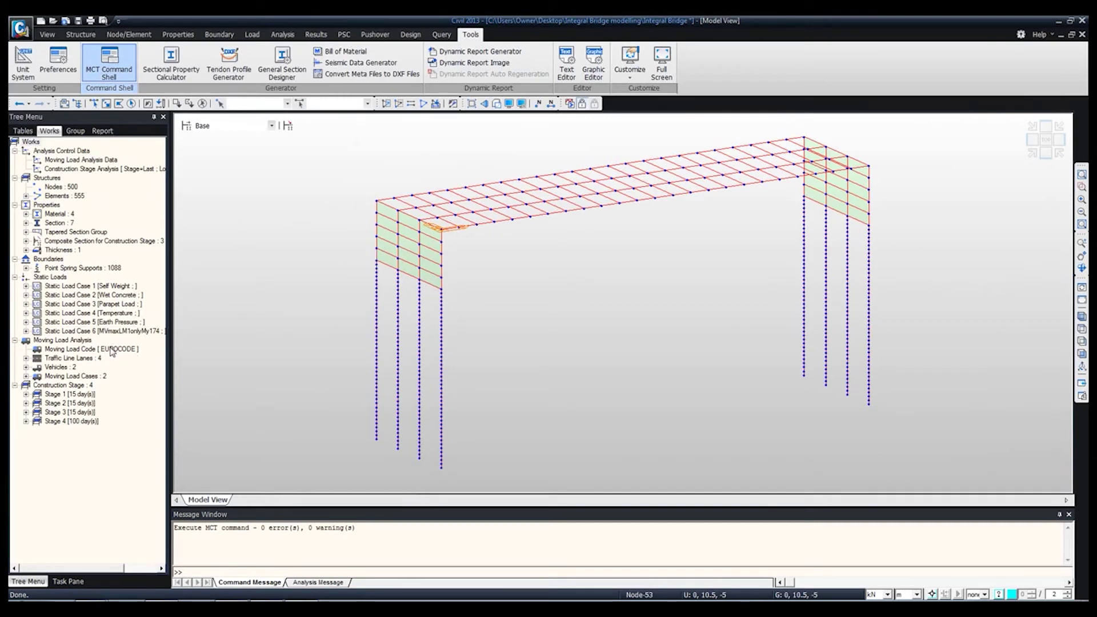
Step: Turn off the Forces/Moments calculation filter in the moving load analysis control data
right_click(108, 162)
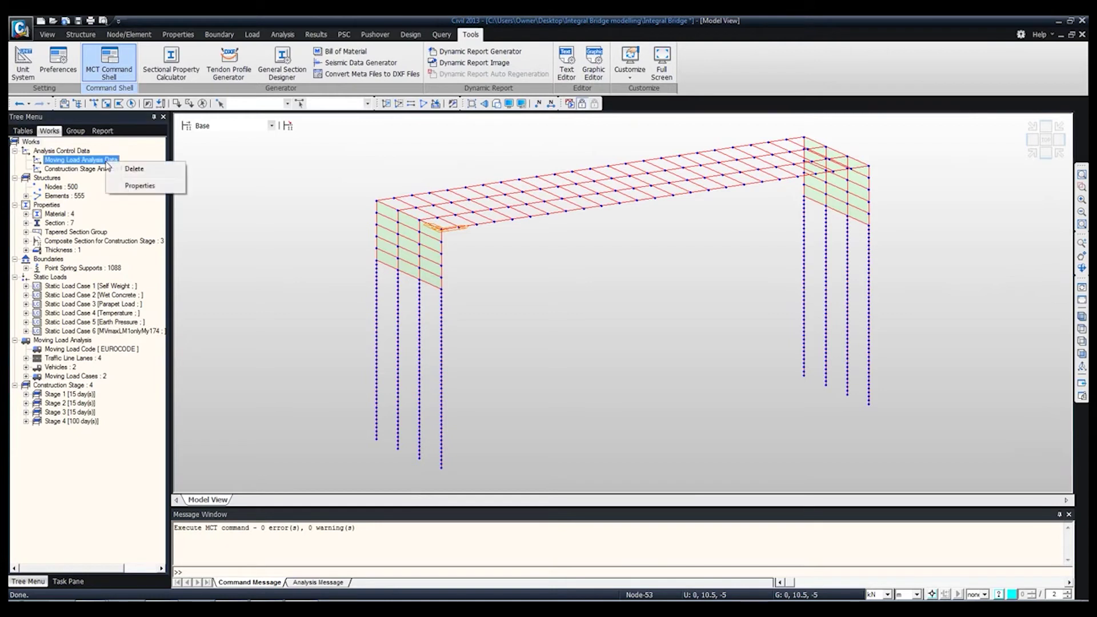
click(138, 186)
click(465, 406)
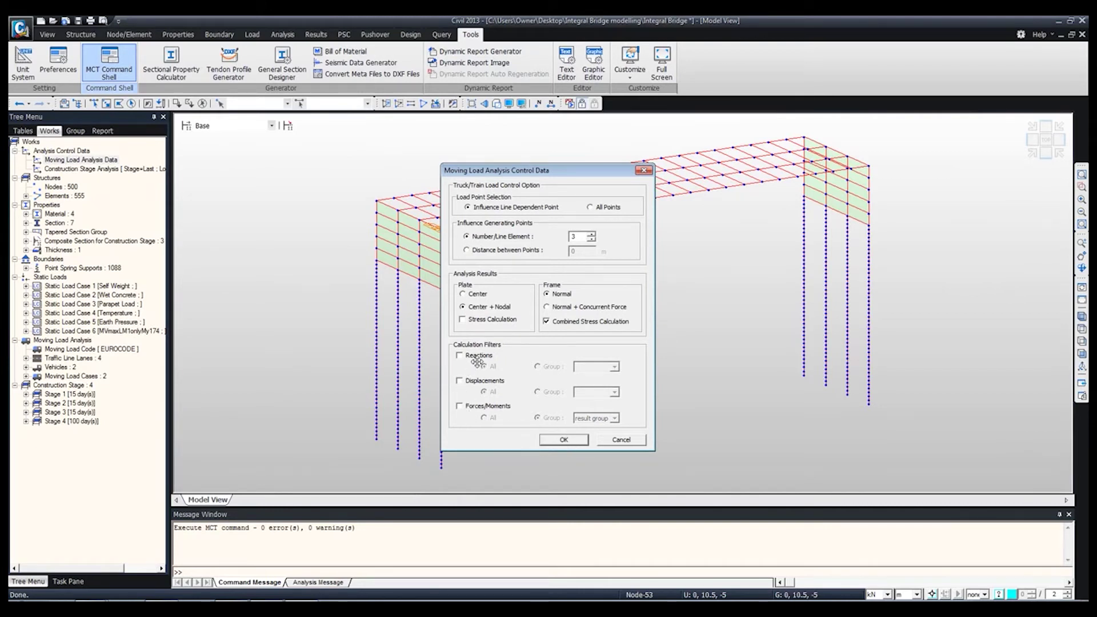
click(562, 440)
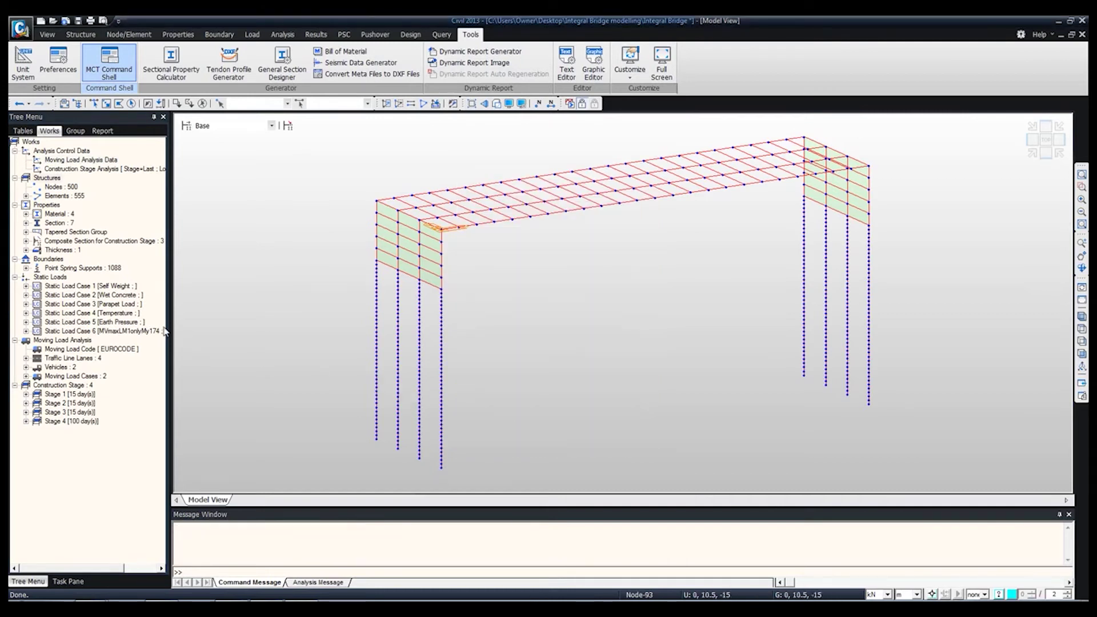
Step: Display the element beam loads of static load case MVmaxLM1onlyMy174 on the deck in isometric view
drag(170, 314, 230, 313)
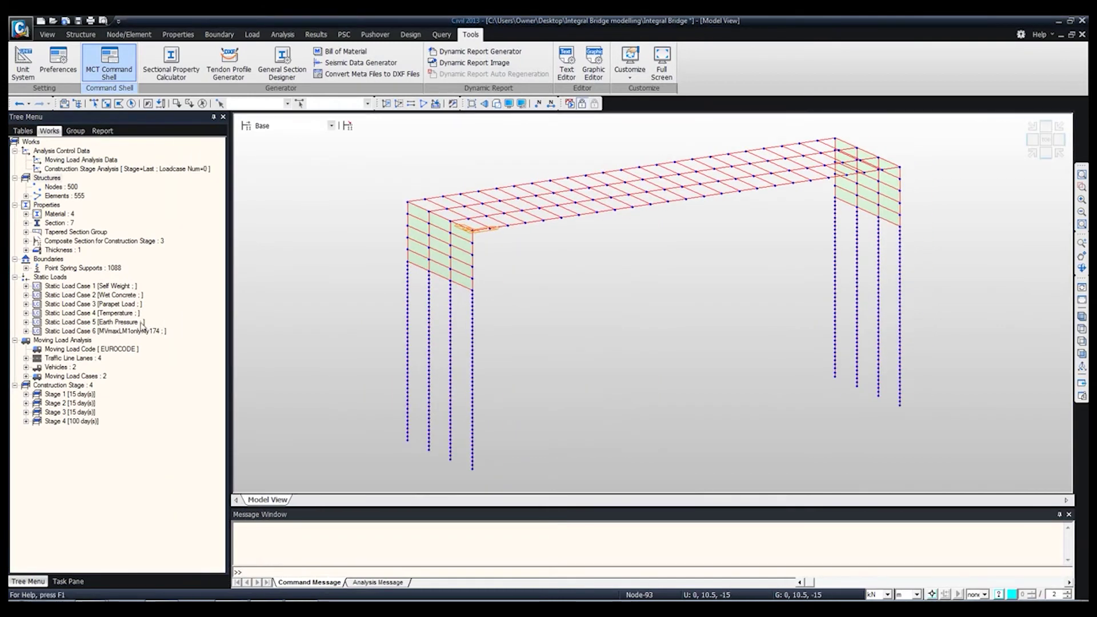
click(25, 331)
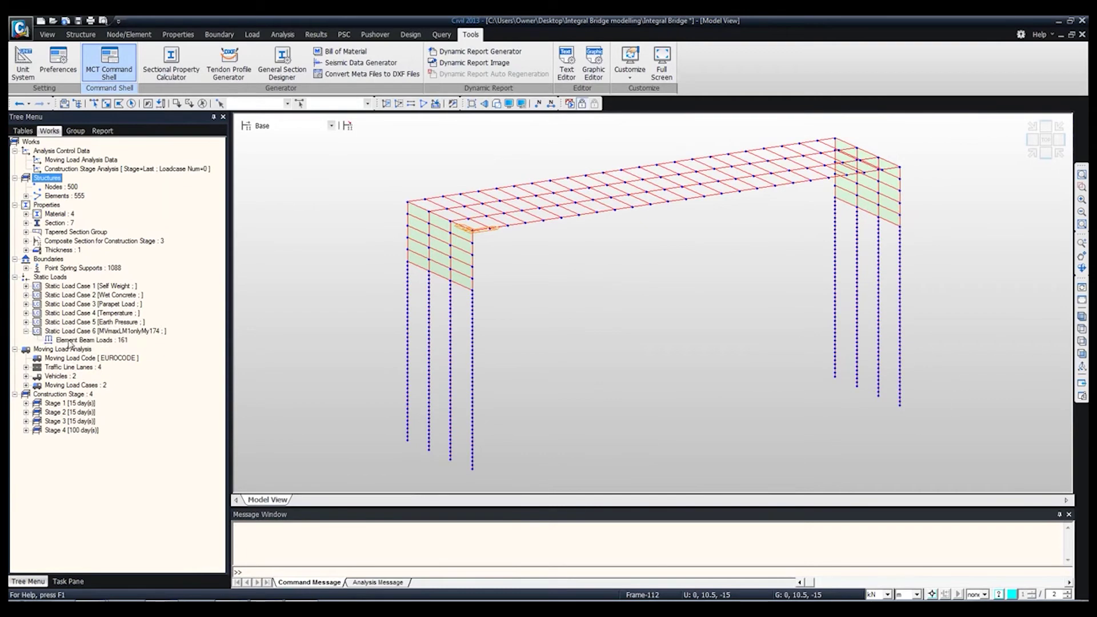
right_click(69, 340)
click(97, 365)
mouse_move(600, 183)
middle_down()
mouse_move(623, 271)
mouse_move(674, 259)
mouse_move(658, 288)
mouse_move(632, 234)
mouse_move(597, 289)
middle_up()
scroll(632, 275, up, 3)
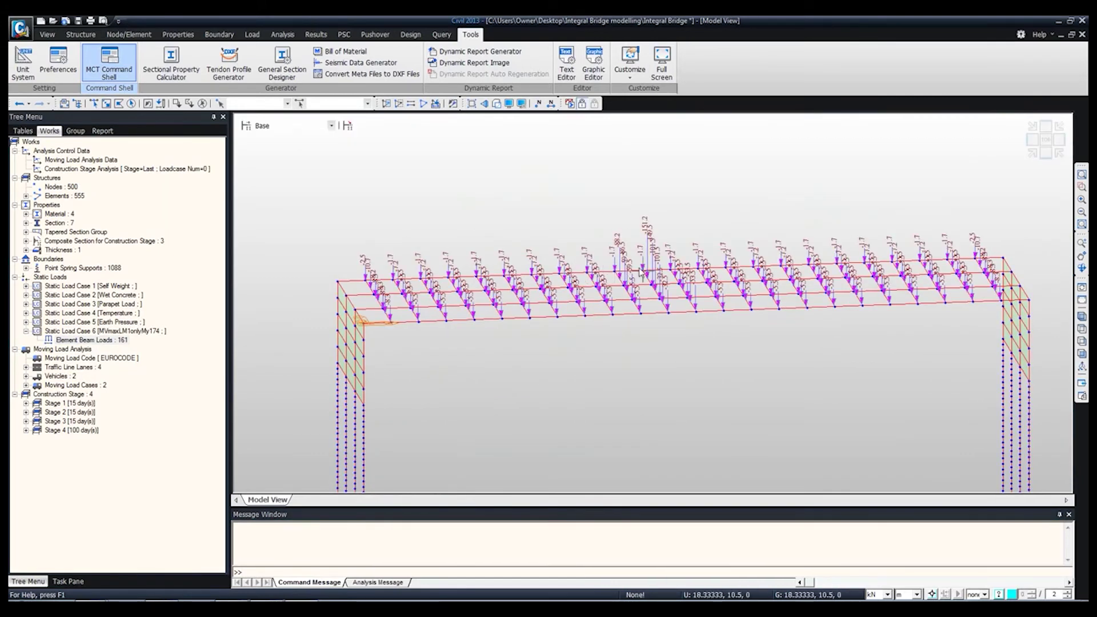
click(1082, 316)
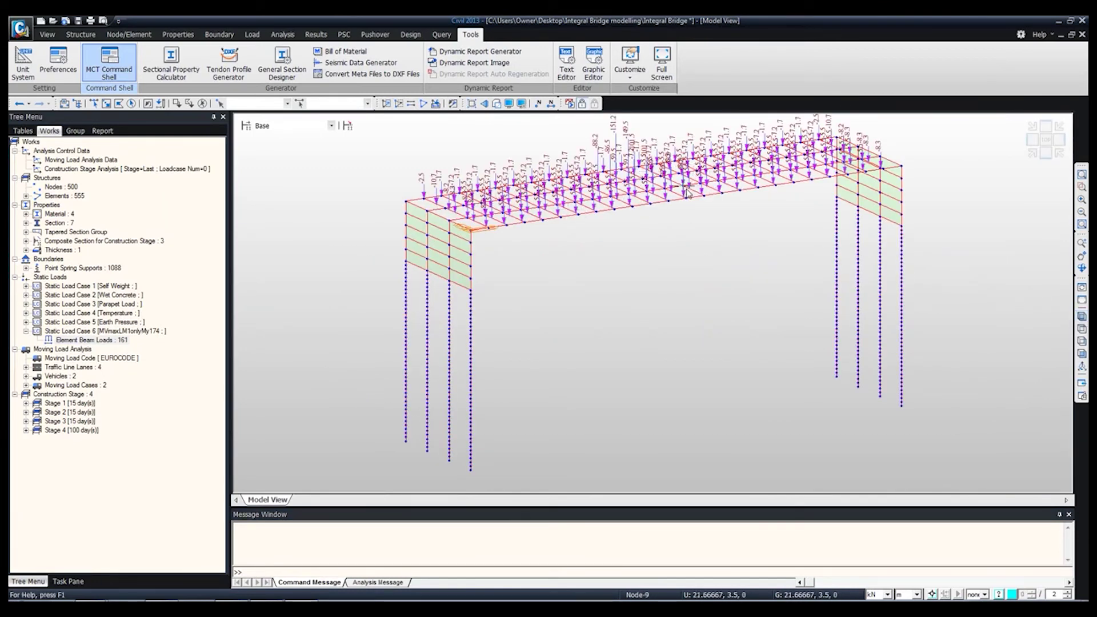
middle_drag(656, 190, 626, 233)
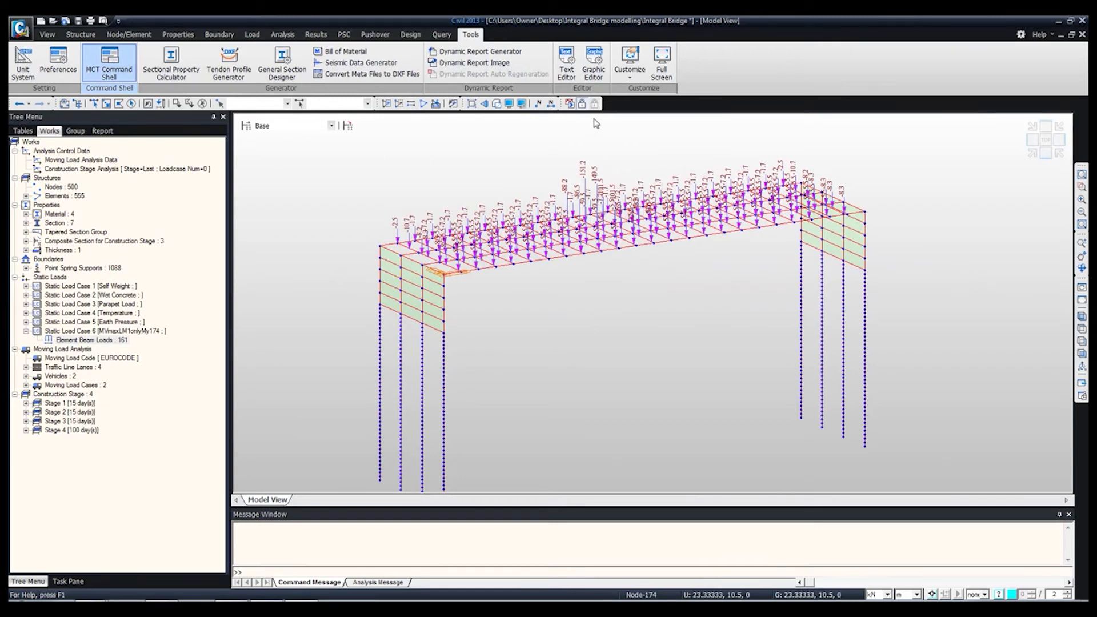
Step: Assign the SRC material to the elements of the Main Girders group and run the analysis
click(26, 195)
click(26, 196)
click(26, 214)
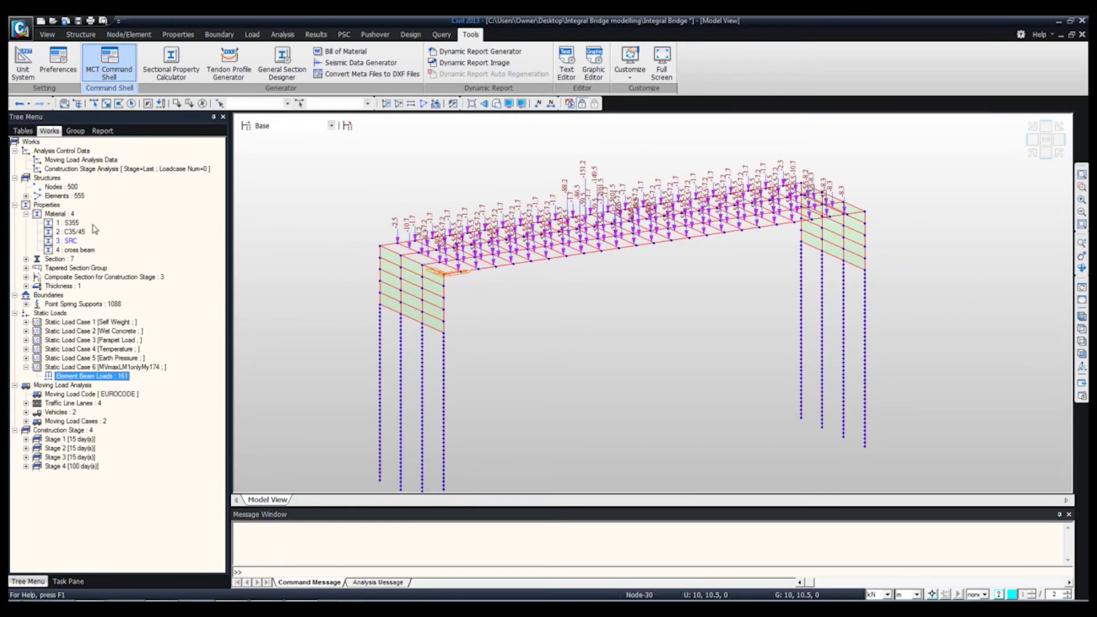
click(76, 132)
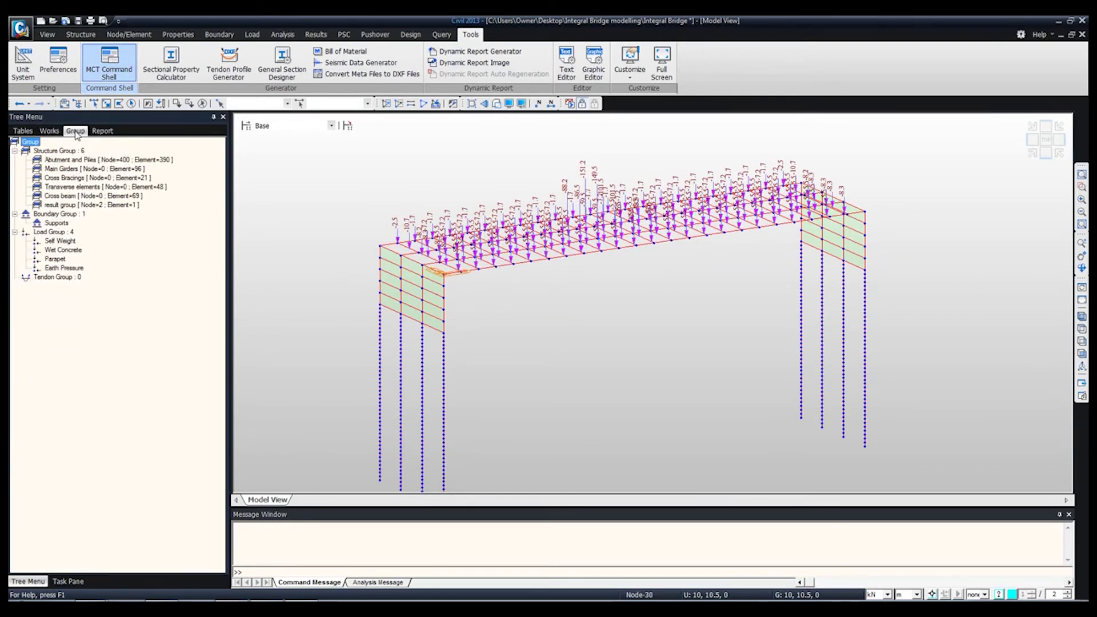
double_click(81, 169)
click(51, 131)
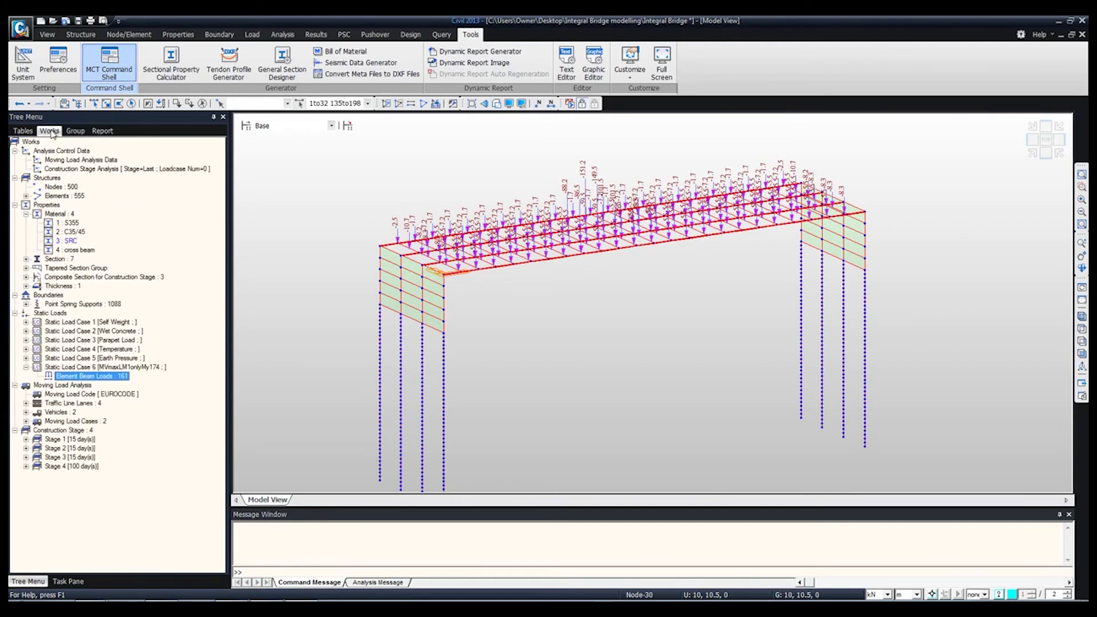
drag(69, 241, 564, 249)
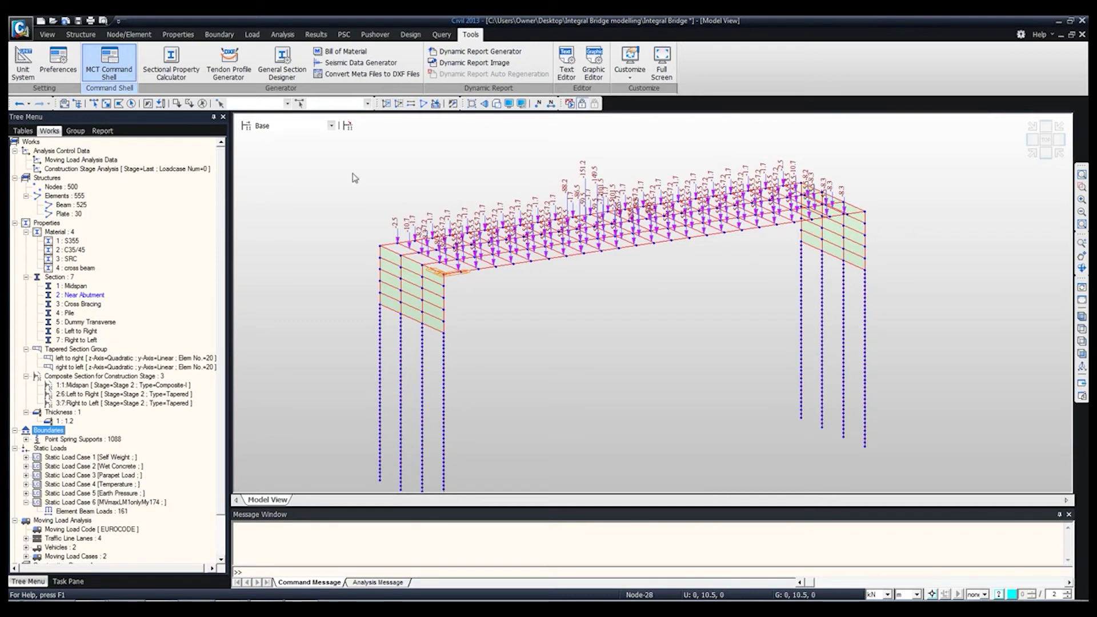
click(571, 105)
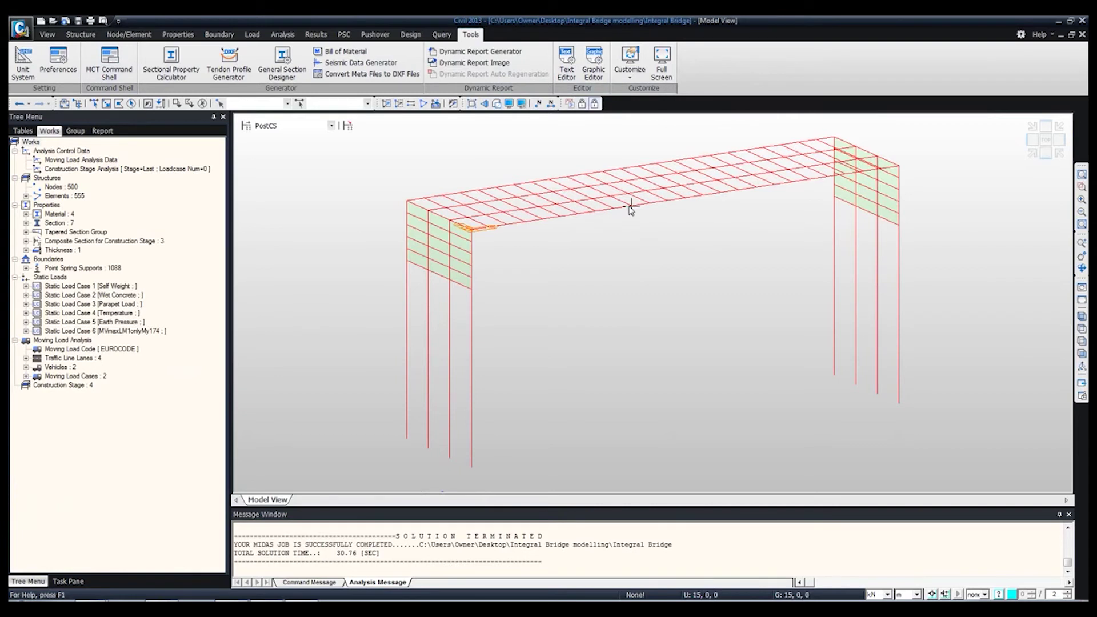
Step: Edit the EN 1994-2 composite girder design partial factors, setting concrete to 1.5 and headed stud shear resistance to 1.25
click(409, 35)
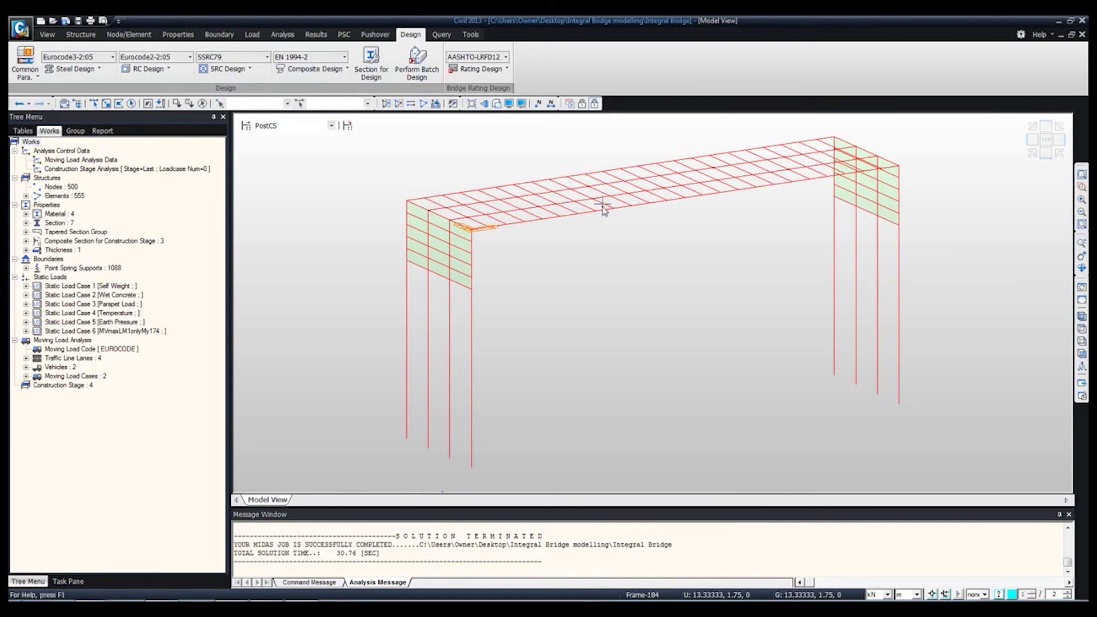
click(345, 70)
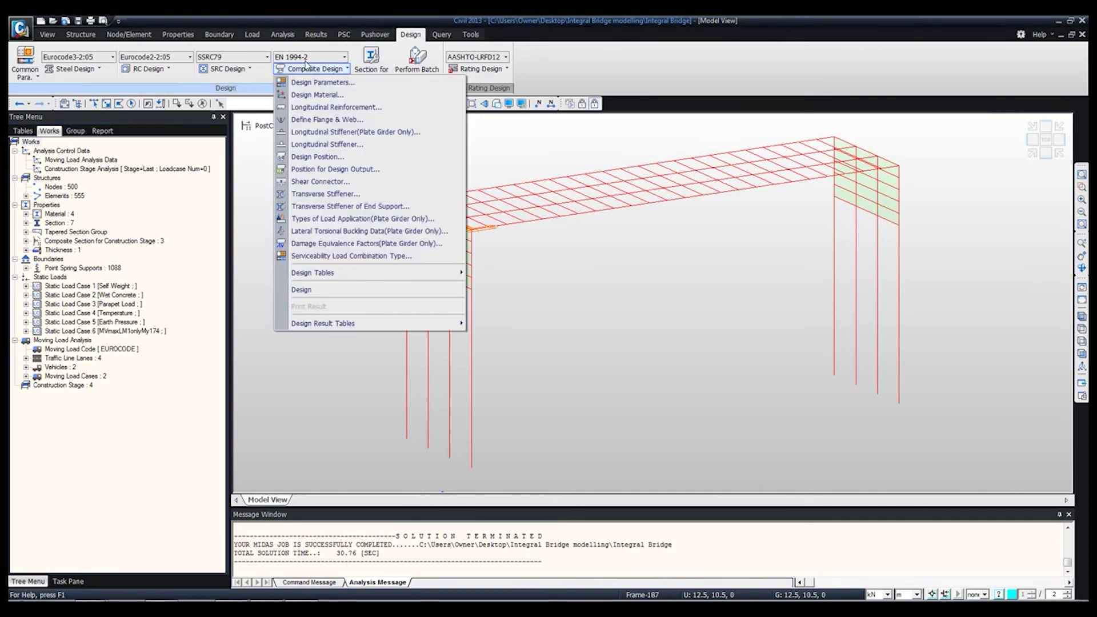
click(328, 83)
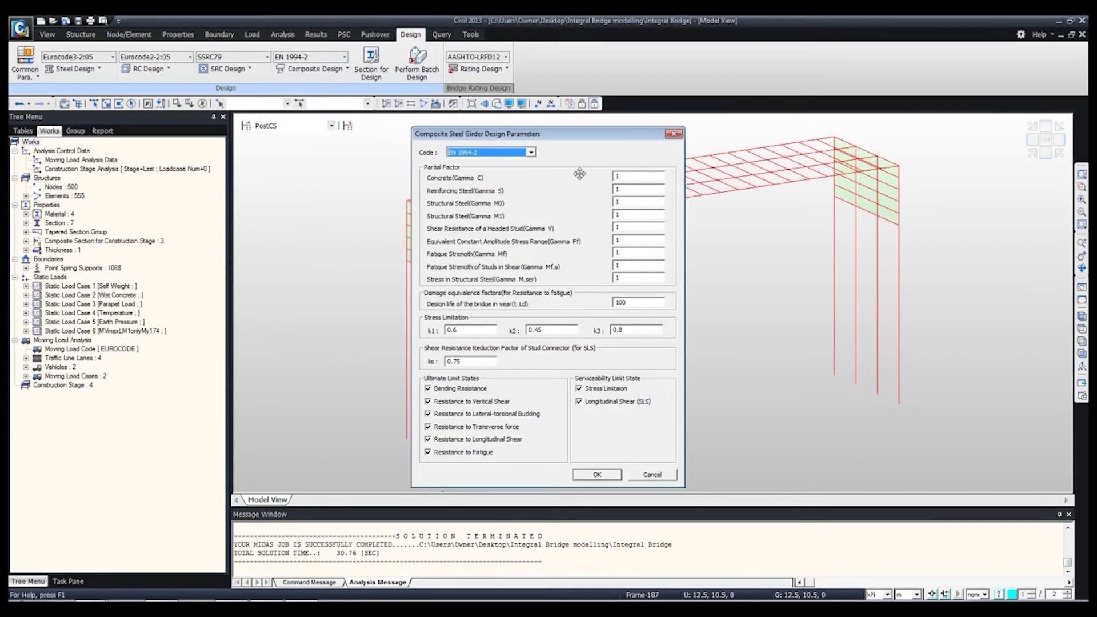
click(618, 177)
click(620, 189)
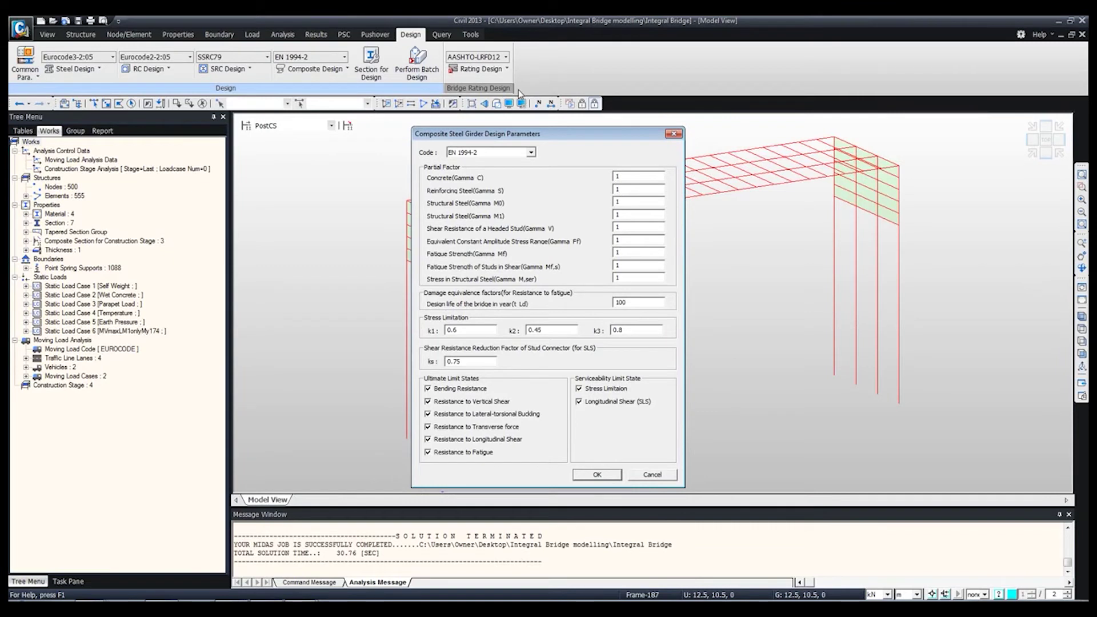
click(625, 179)
text(.5)
text(5)
click(625, 227)
text(.25)
text(1)
double_click(631, 304)
click(589, 475)
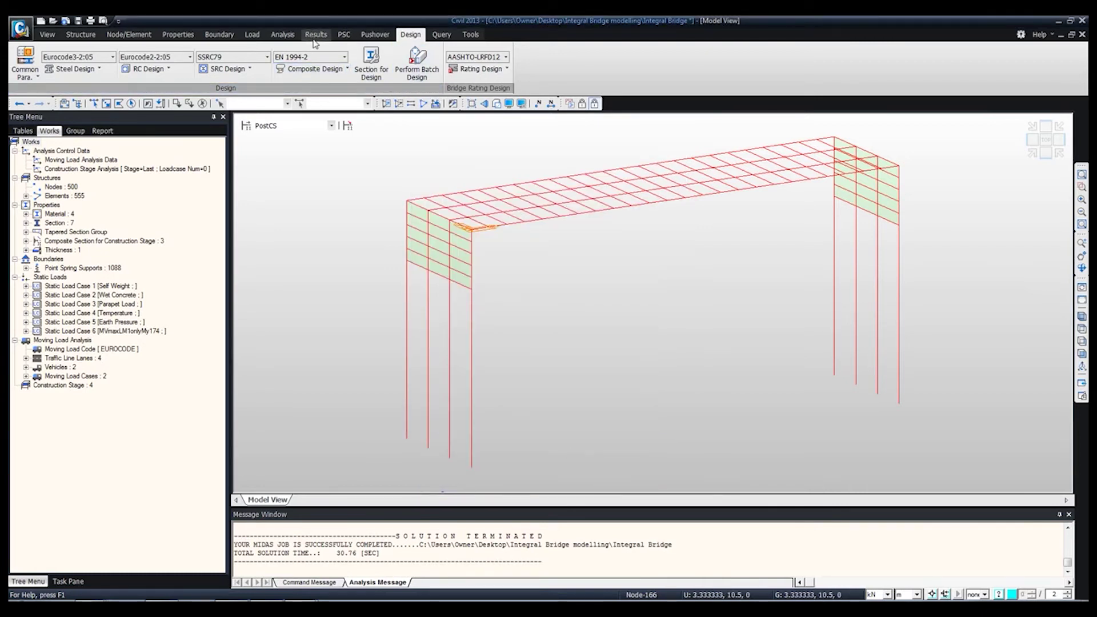
Step: Set the SRC design material's reinforcement code to EN04(RC), with Class B main rebar and Class A sub-rebar
click(329, 75)
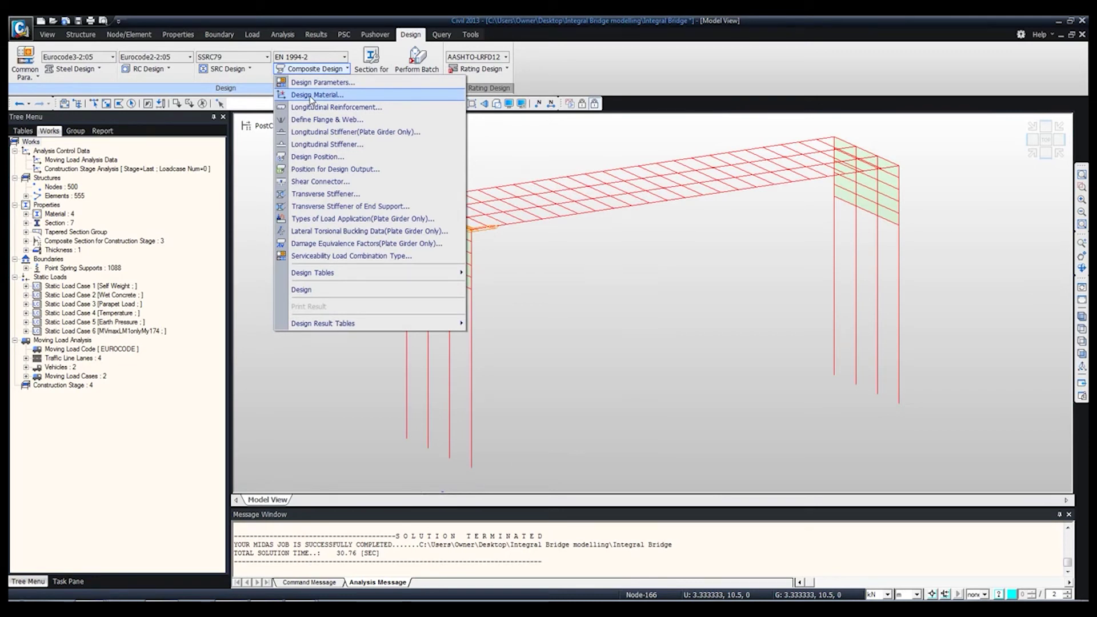
click(311, 95)
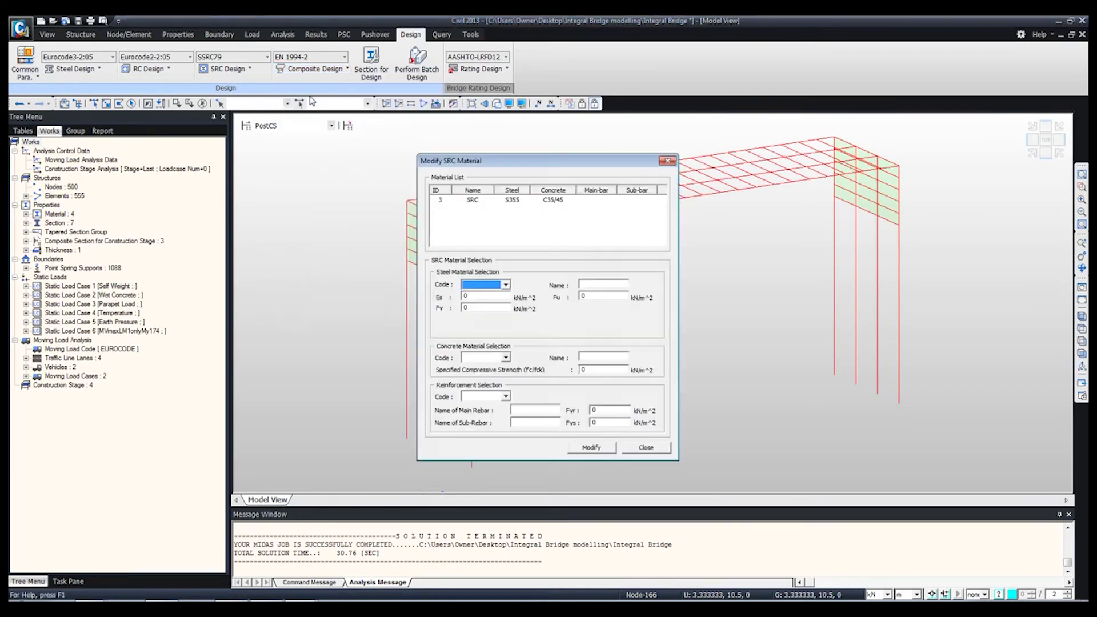
click(472, 201)
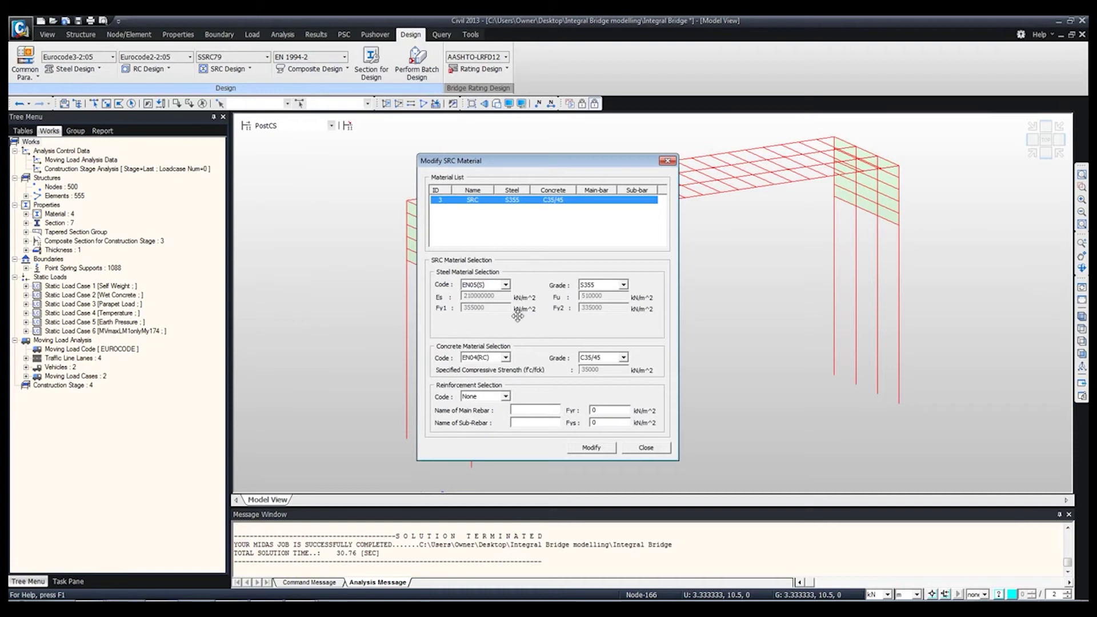
click(506, 397)
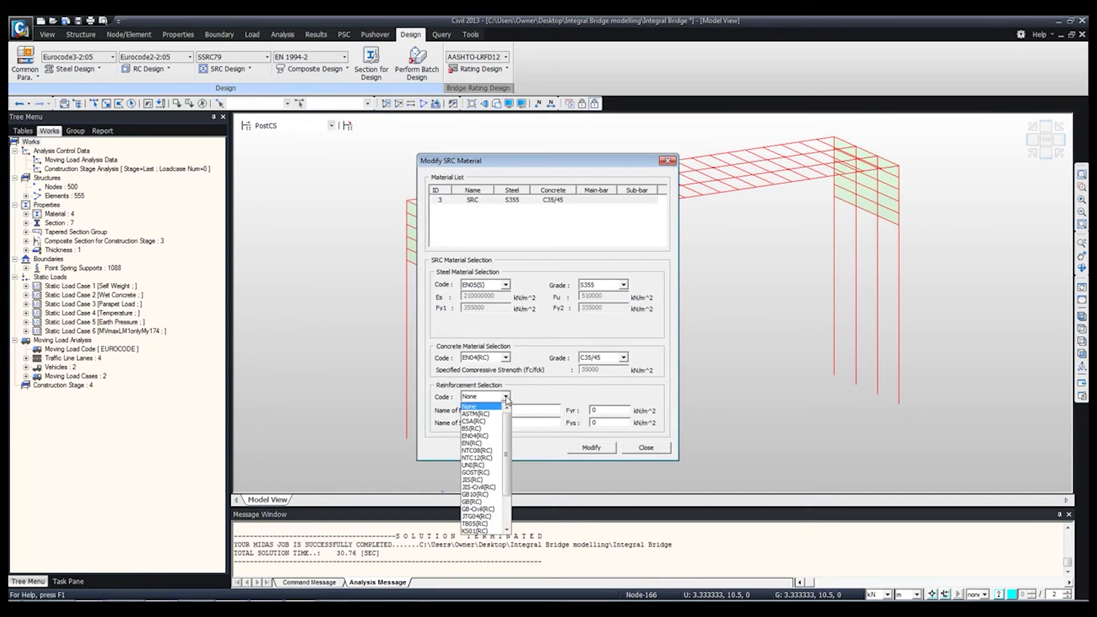
click(484, 437)
click(554, 410)
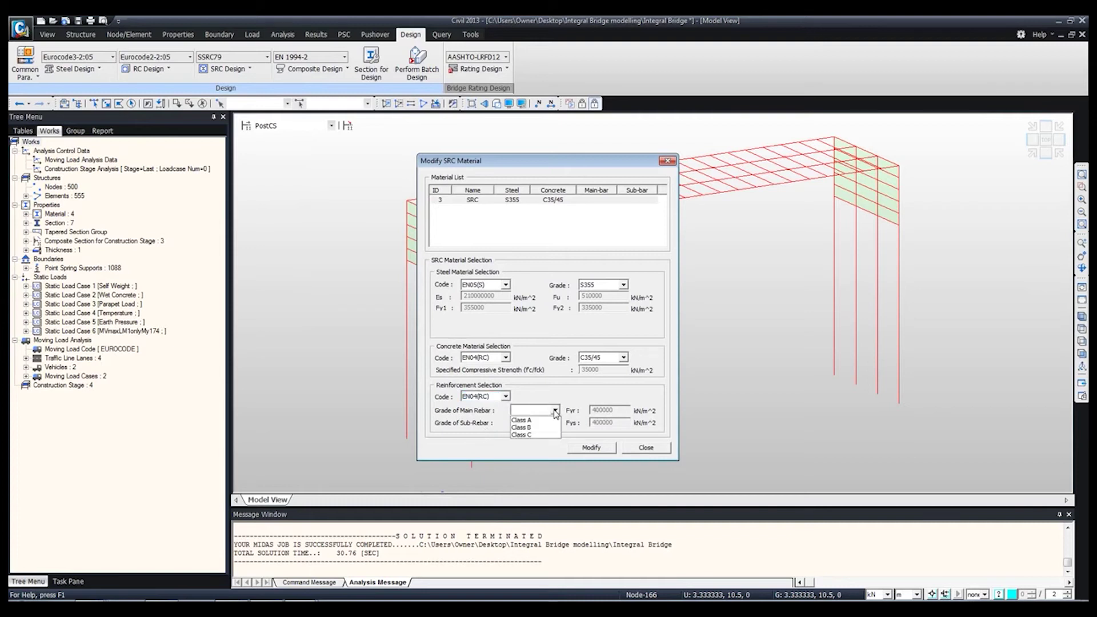
click(521, 428)
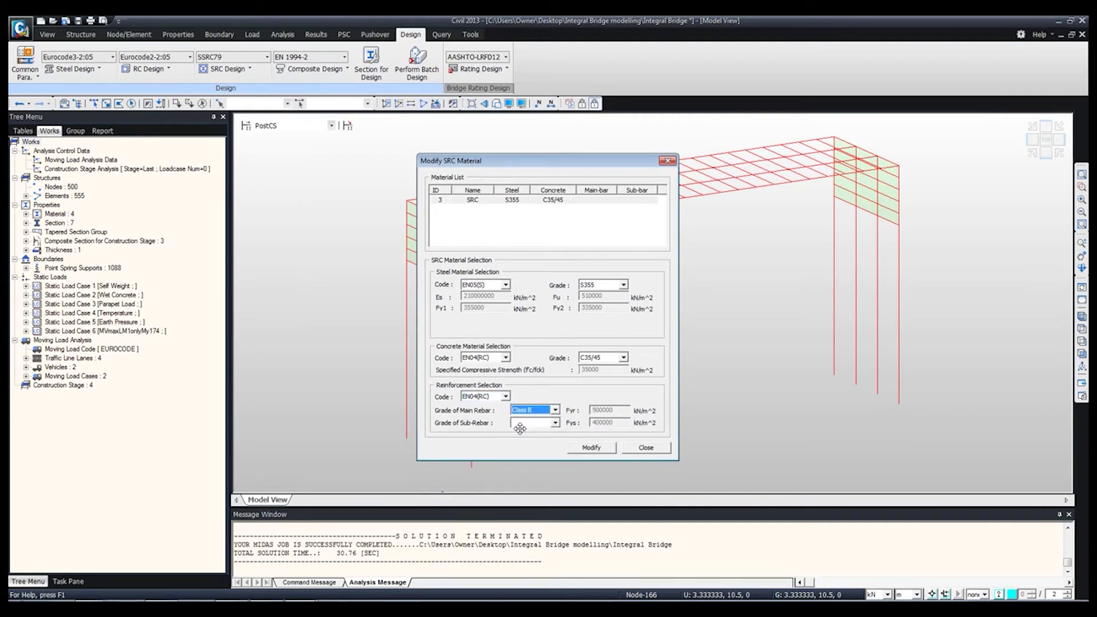
click(550, 424)
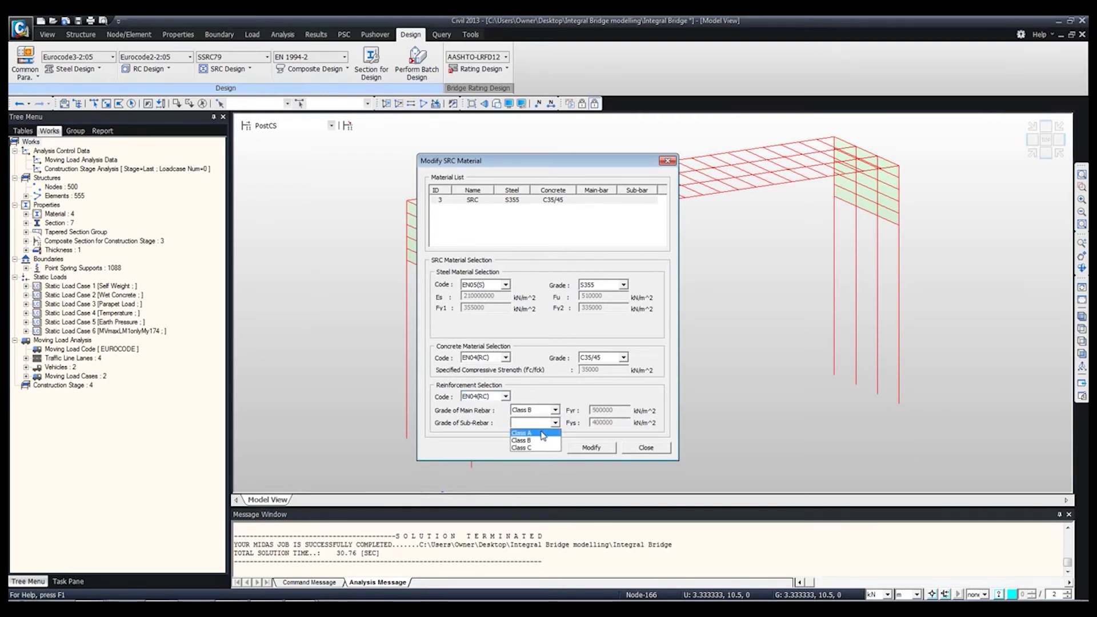
click(521, 433)
click(589, 448)
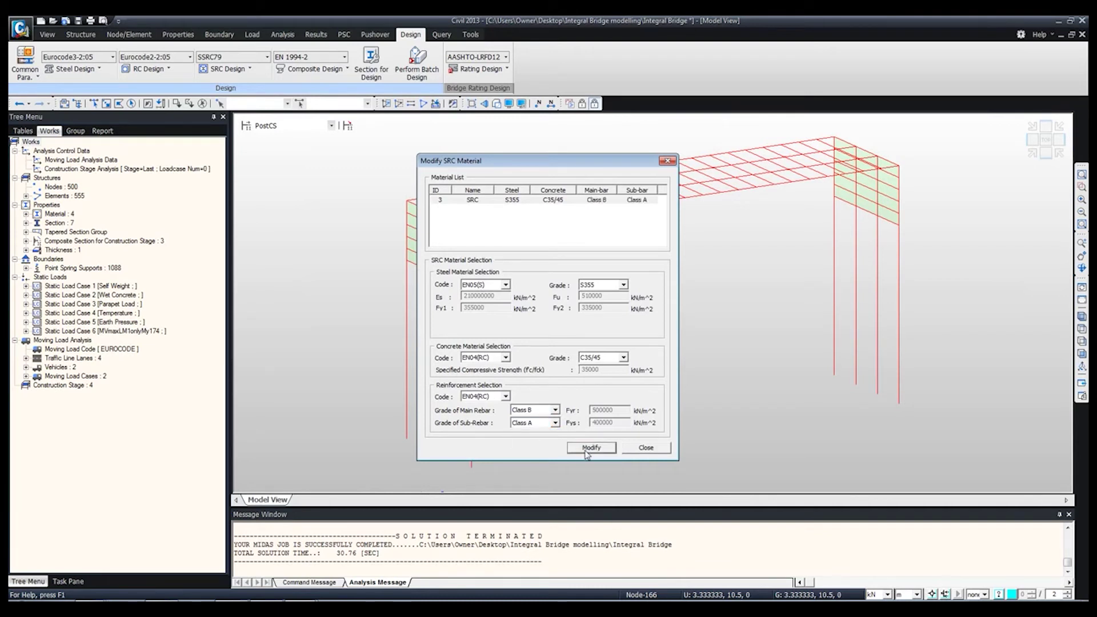
click(640, 448)
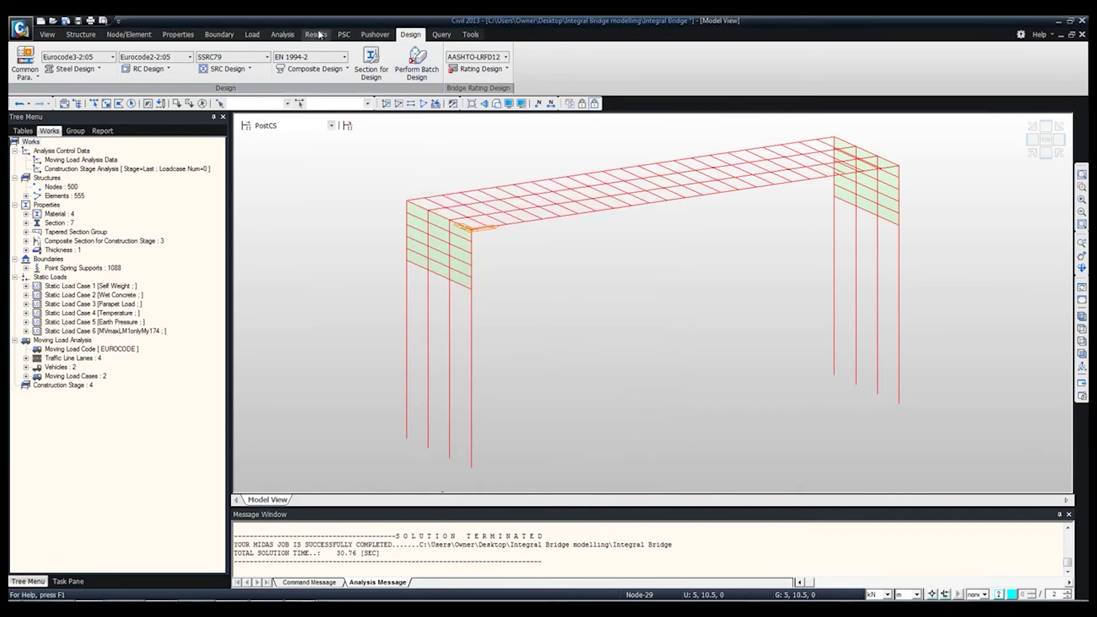
Step: Start the longitudinal reinforcement of the Midspan section and enable a guide line offset 0.05 m inside the slab
click(334, 71)
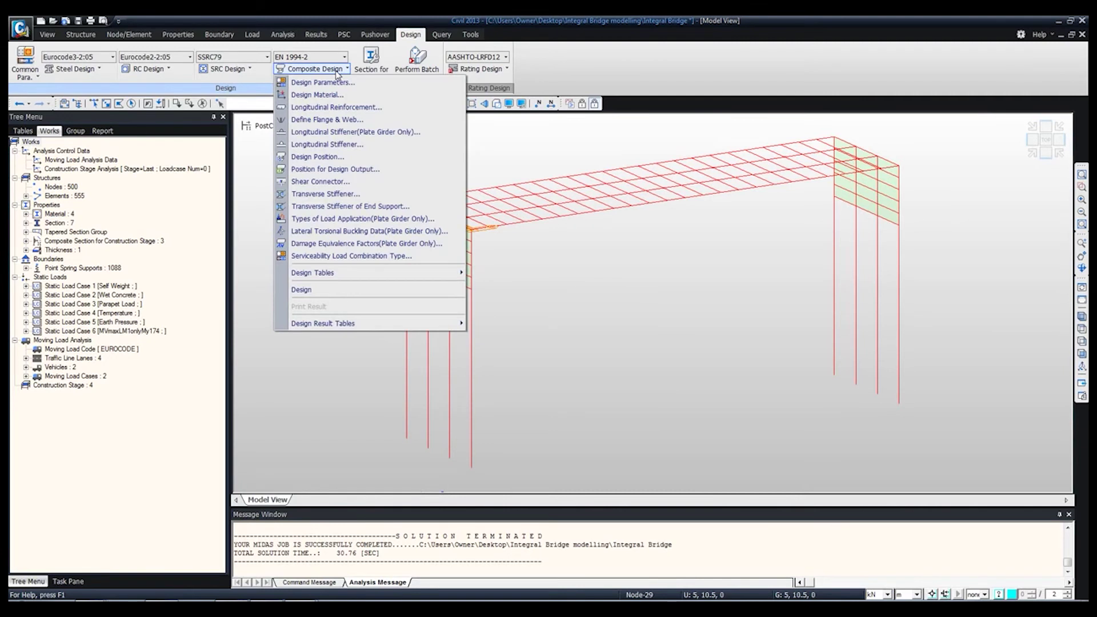
click(336, 108)
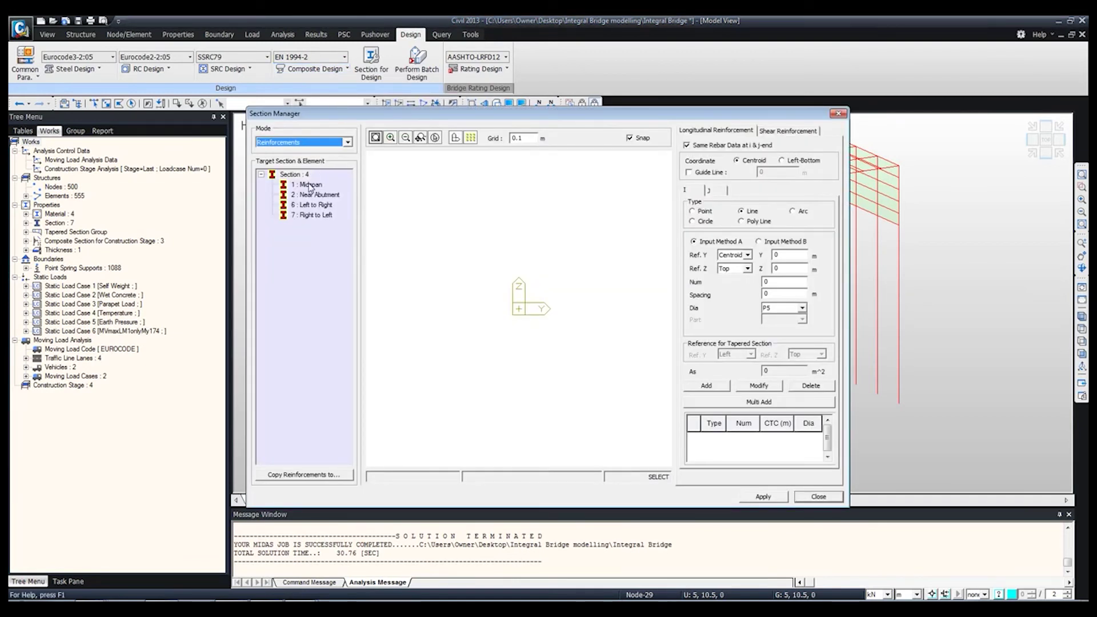
click(310, 186)
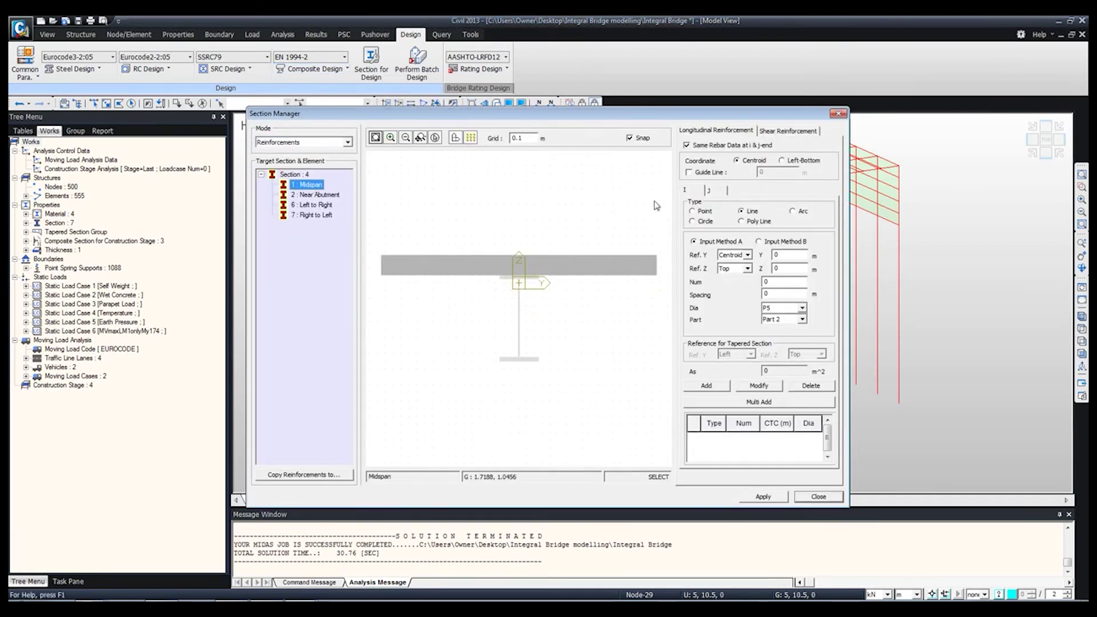
click(698, 173)
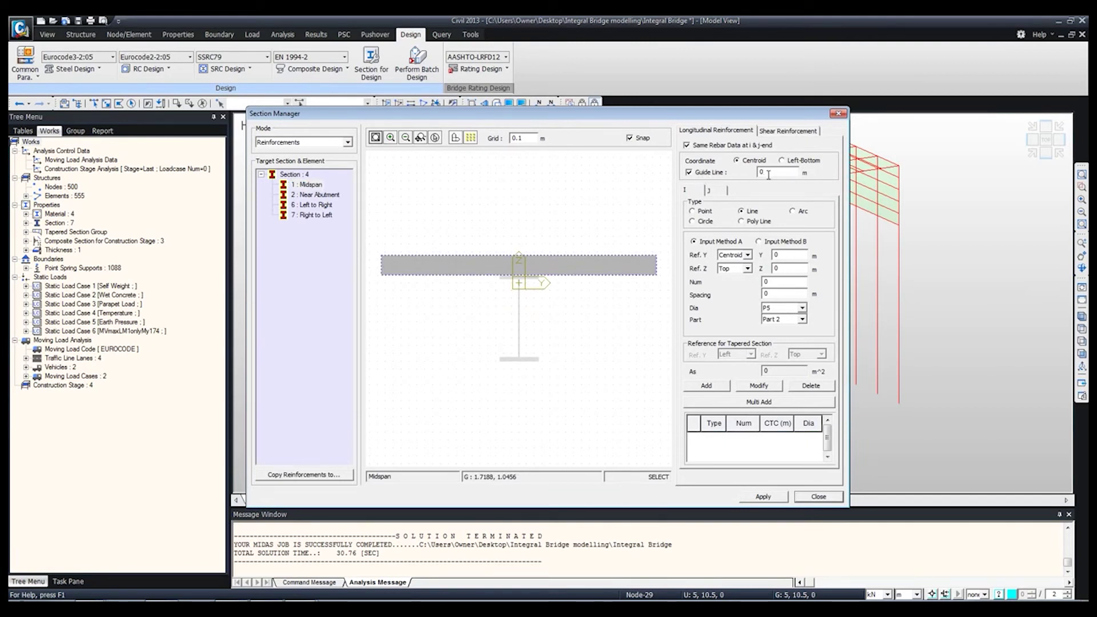
text(.05)
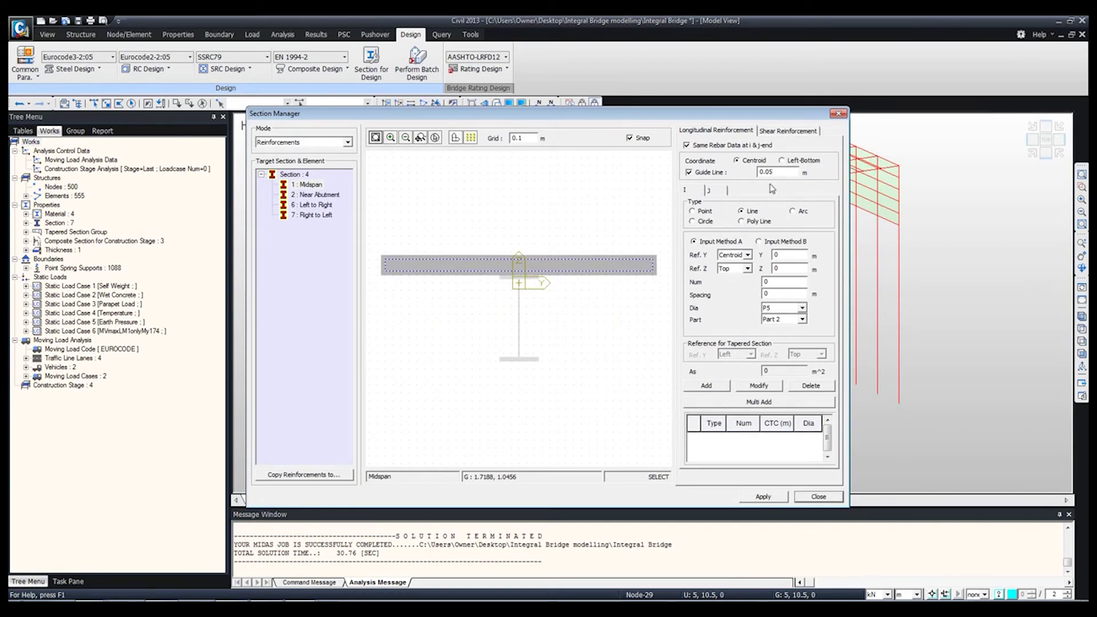
Step: Add a line of 20 P25 bars with edge bars between the upper guide line corners of the Midspan slab, using Input Method B
click(773, 244)
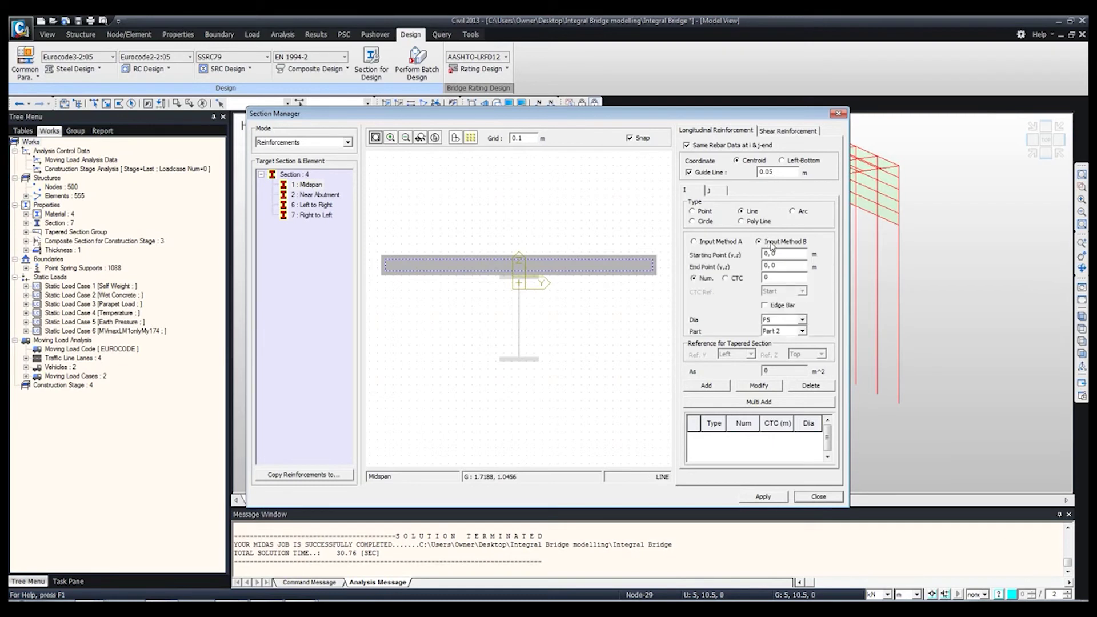
click(387, 264)
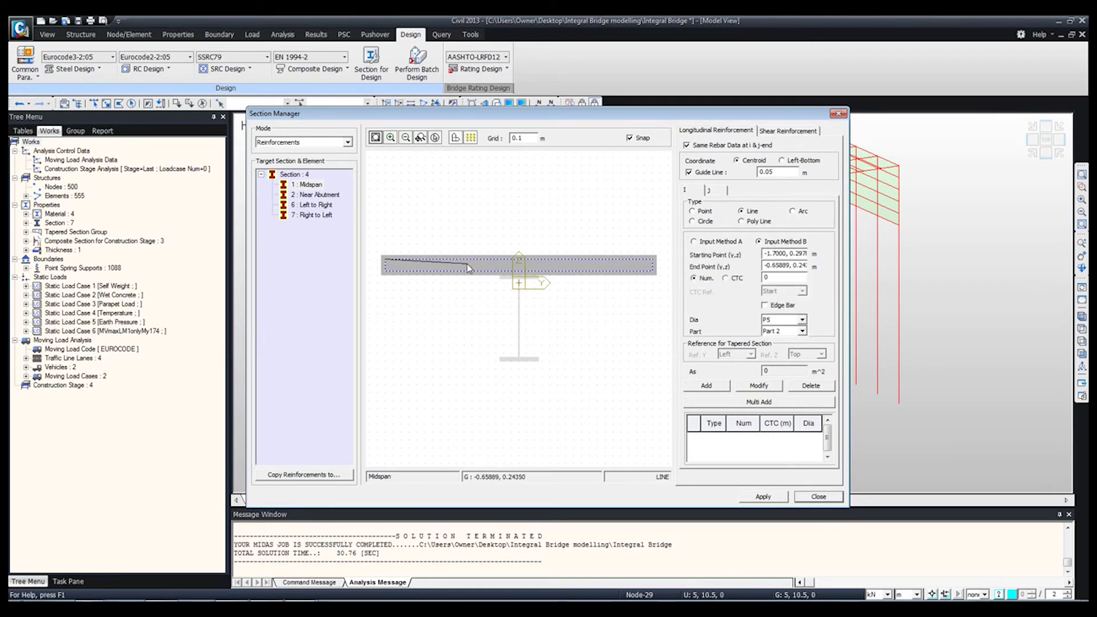
click(653, 264)
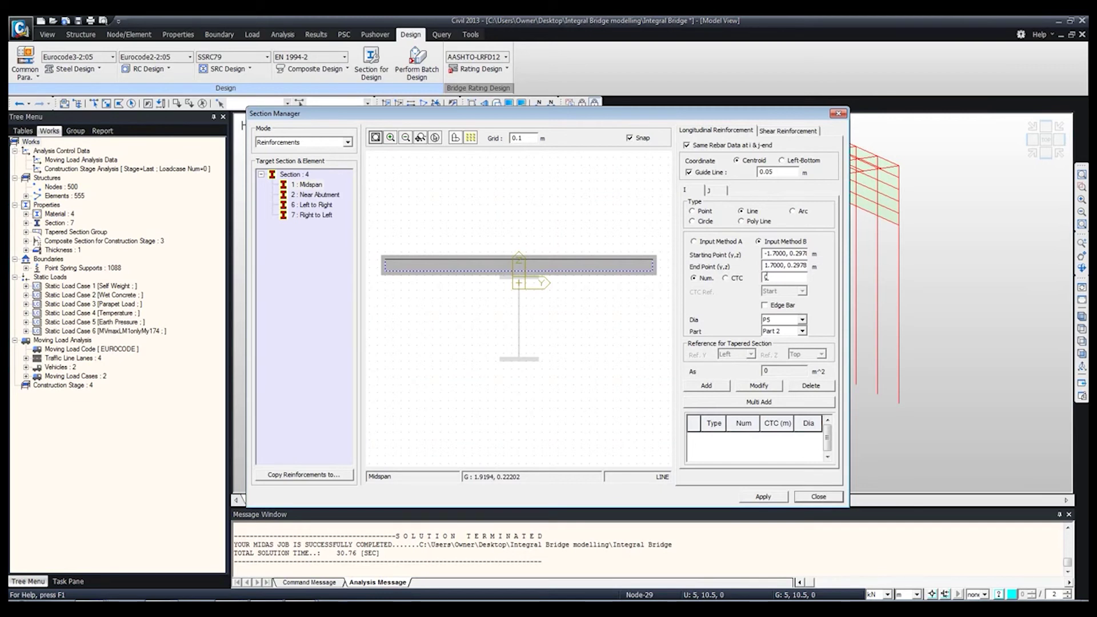
text(20)
click(777, 309)
click(802, 320)
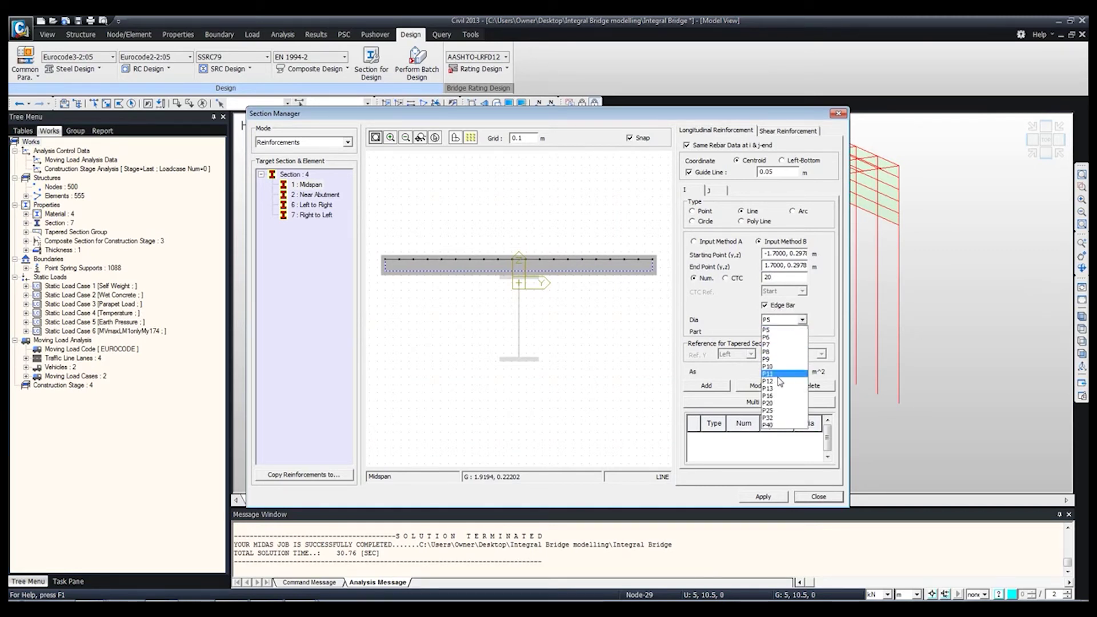
click(776, 411)
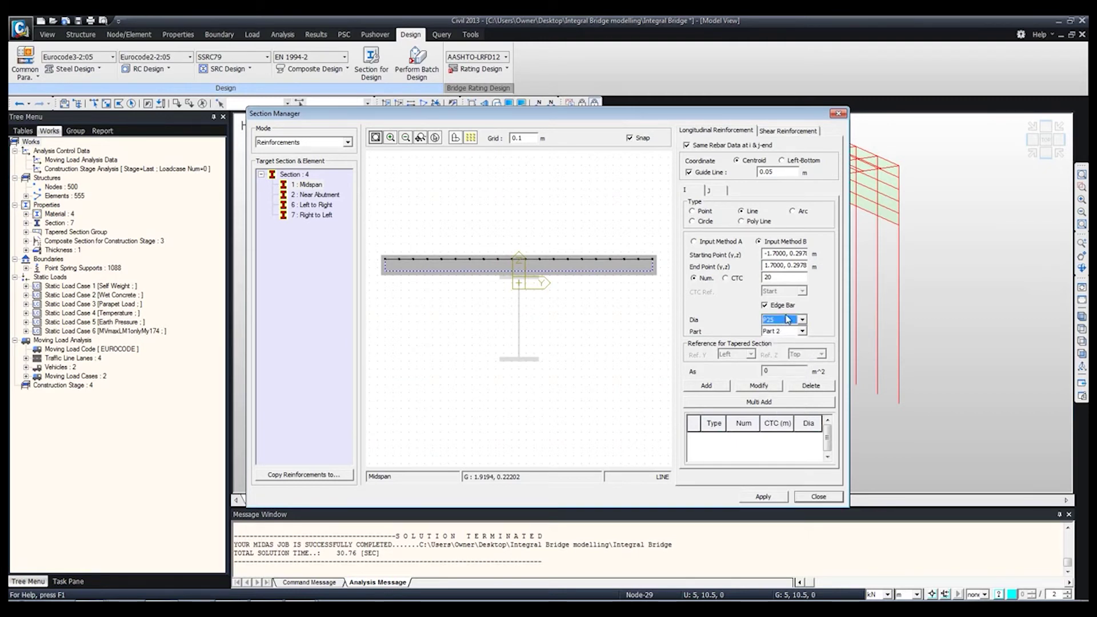
click(718, 386)
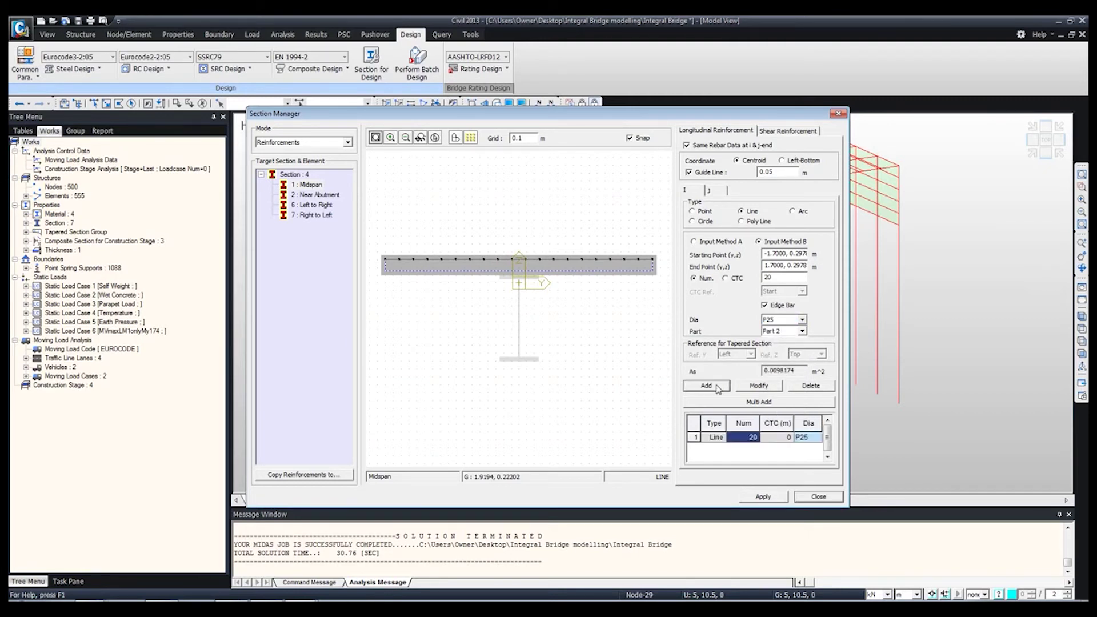
Step: Add a second line of 20 P25 bars along the slab's lower guide line and apply the Midspan reinforcement
click(772, 253)
drag(387, 276, 653, 272)
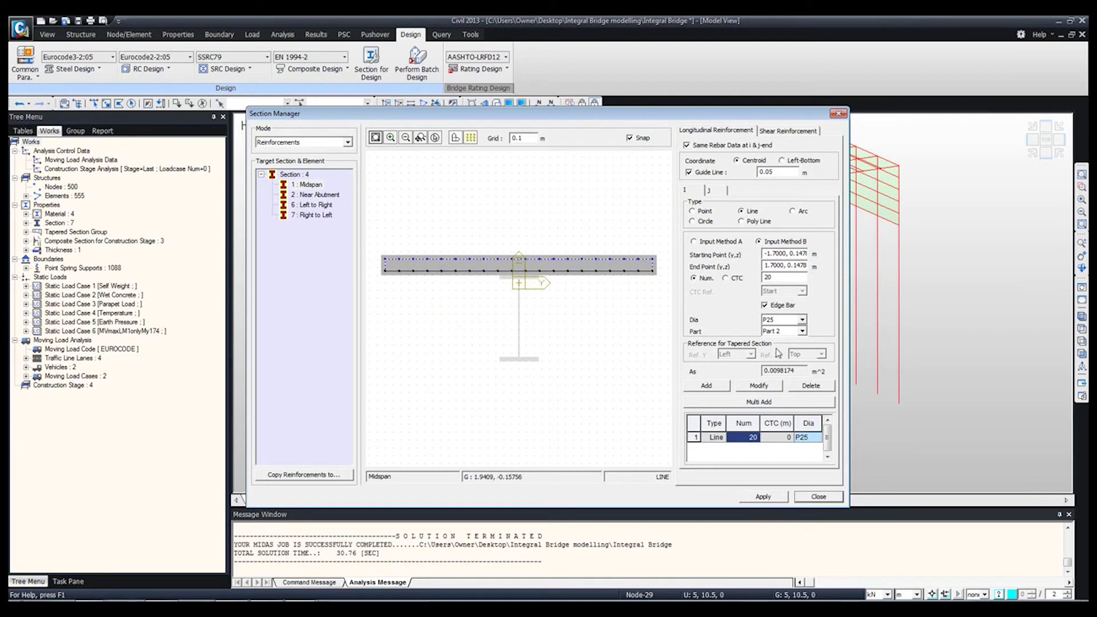
click(705, 388)
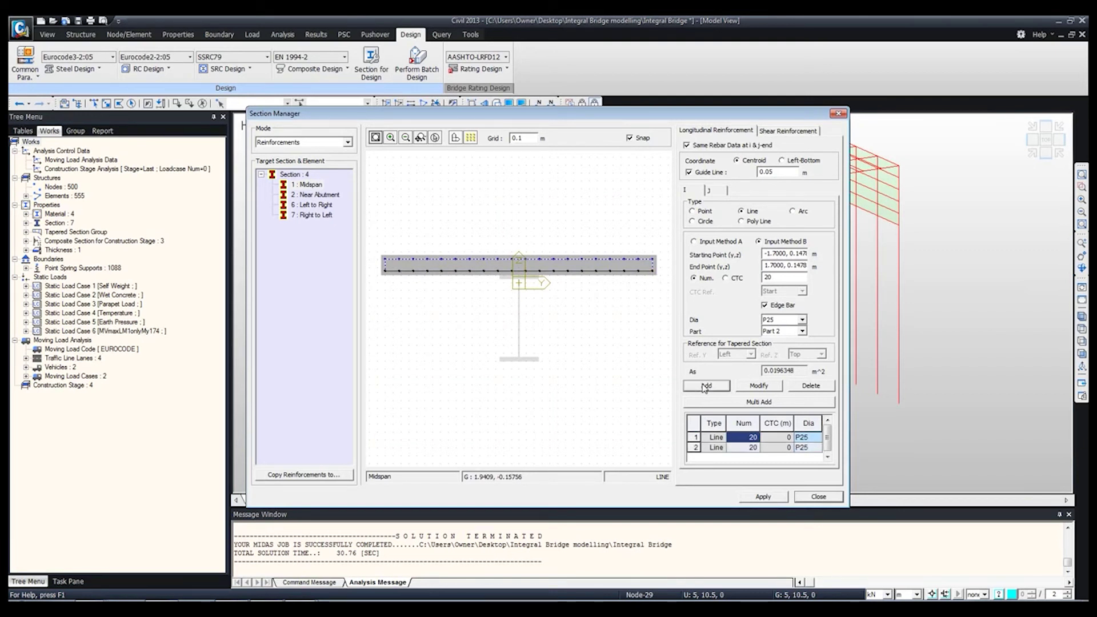
click(756, 501)
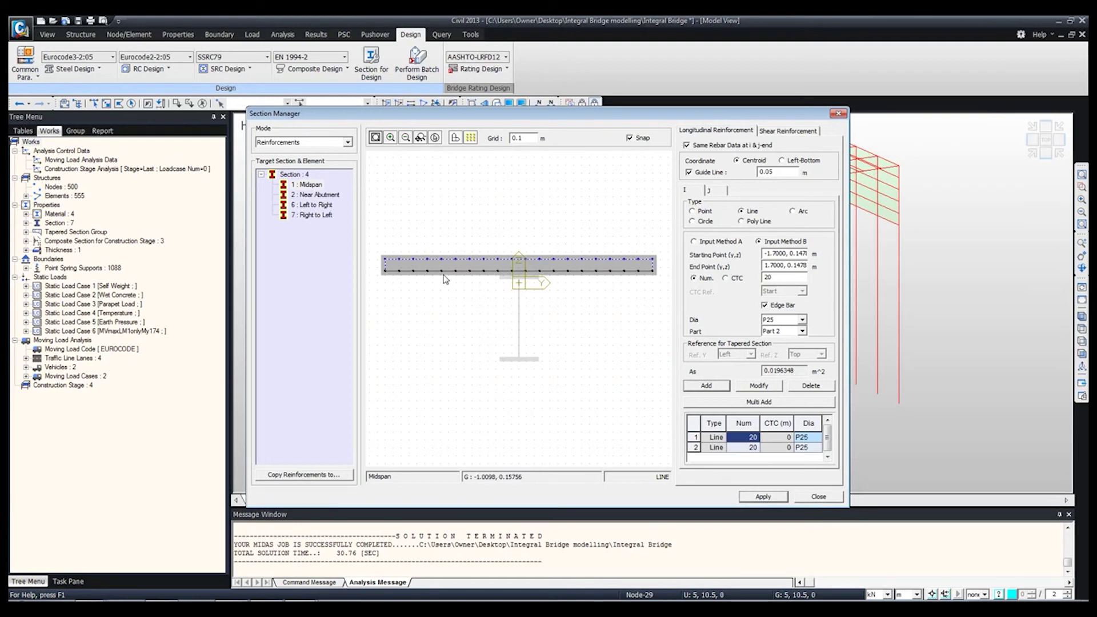
click(305, 188)
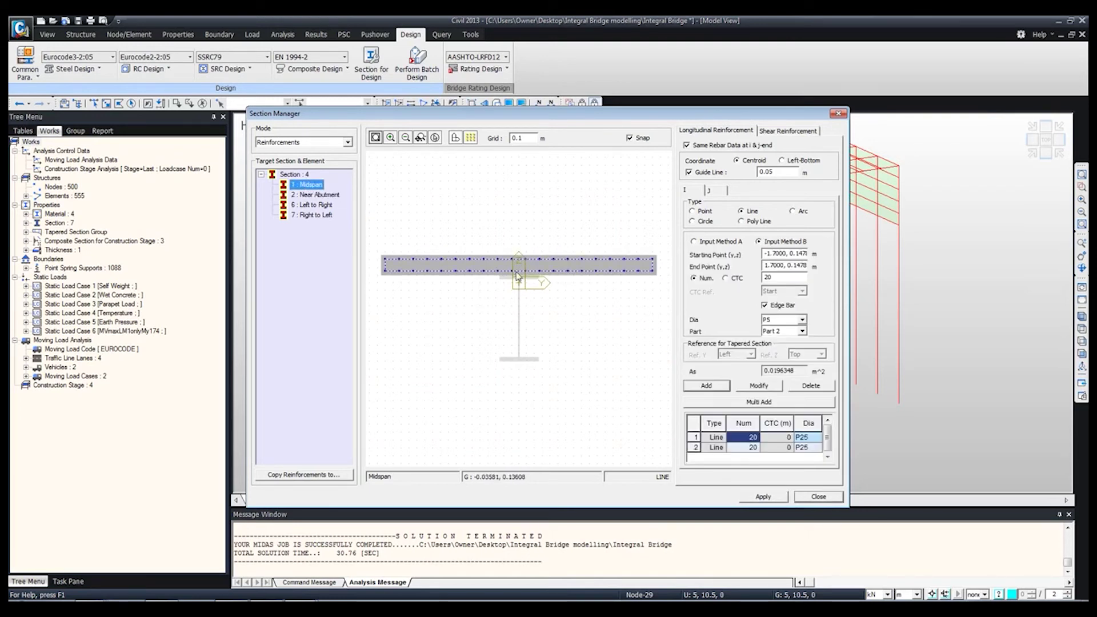
click(818, 497)
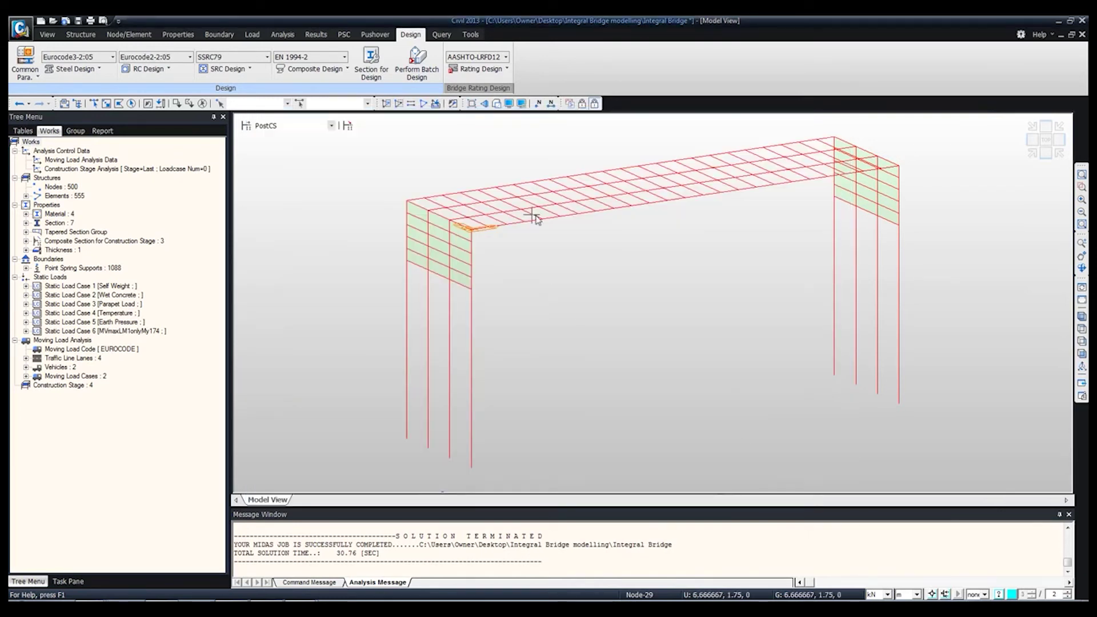
Step: Define a longitudinal stiffener for the Midspan section with width 0.5 m, thickness 0.05 m and number 1
click(334, 71)
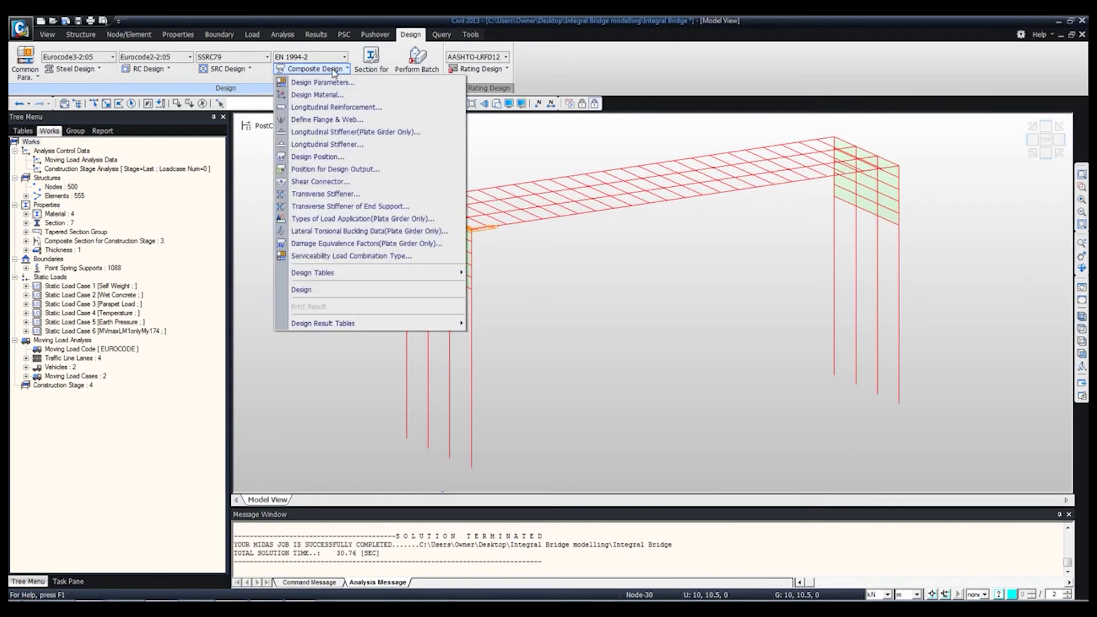
click(331, 132)
click(423, 183)
click(433, 336)
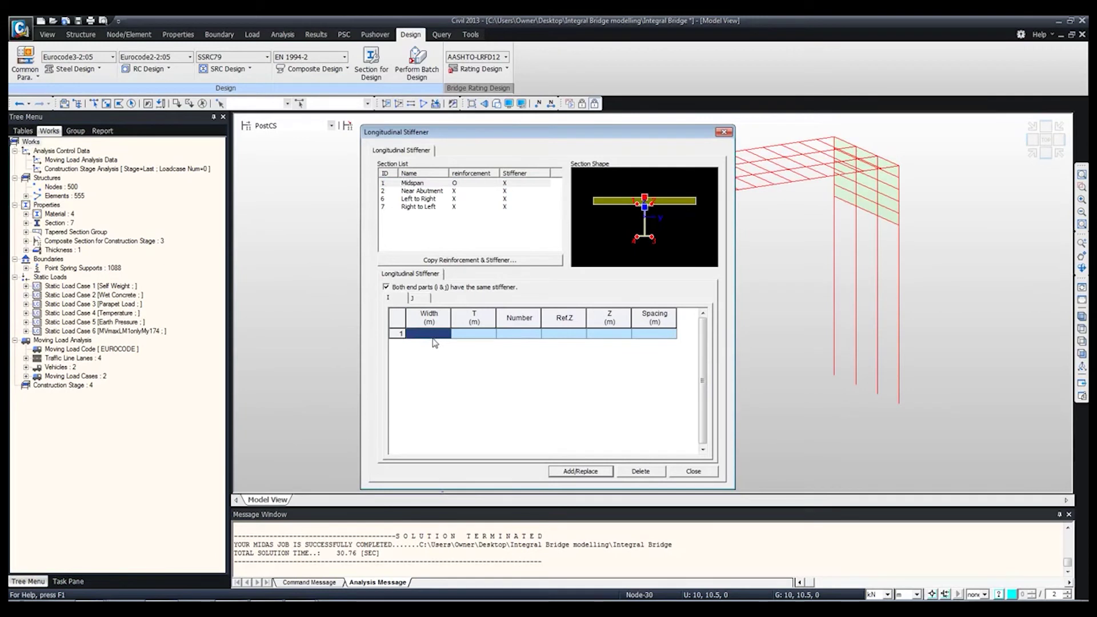
click(427, 336)
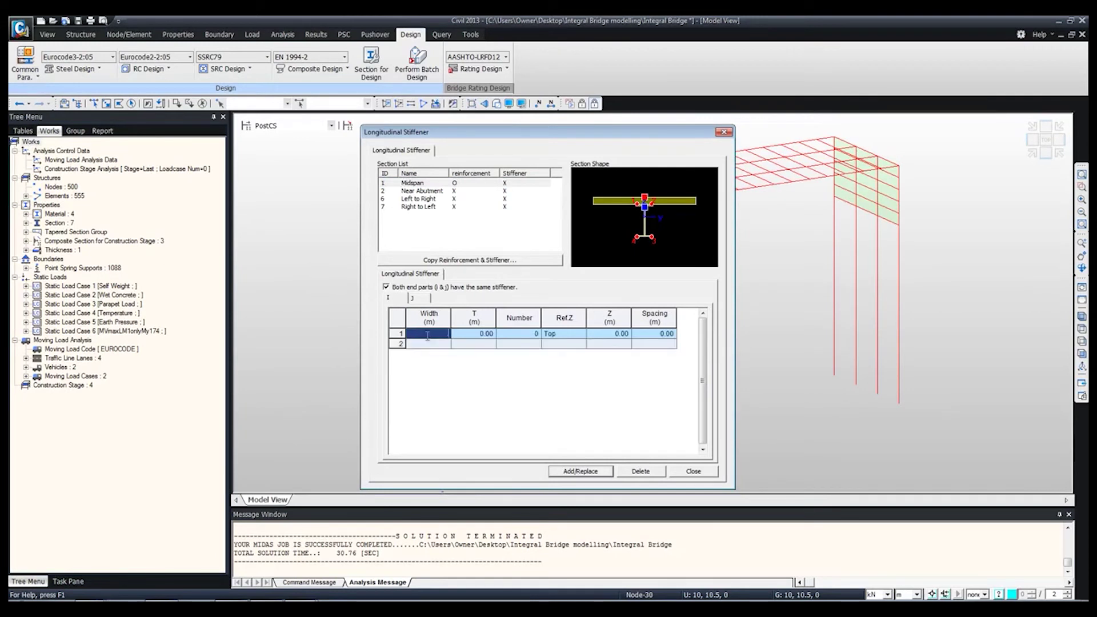
text(.5)
click(482, 337)
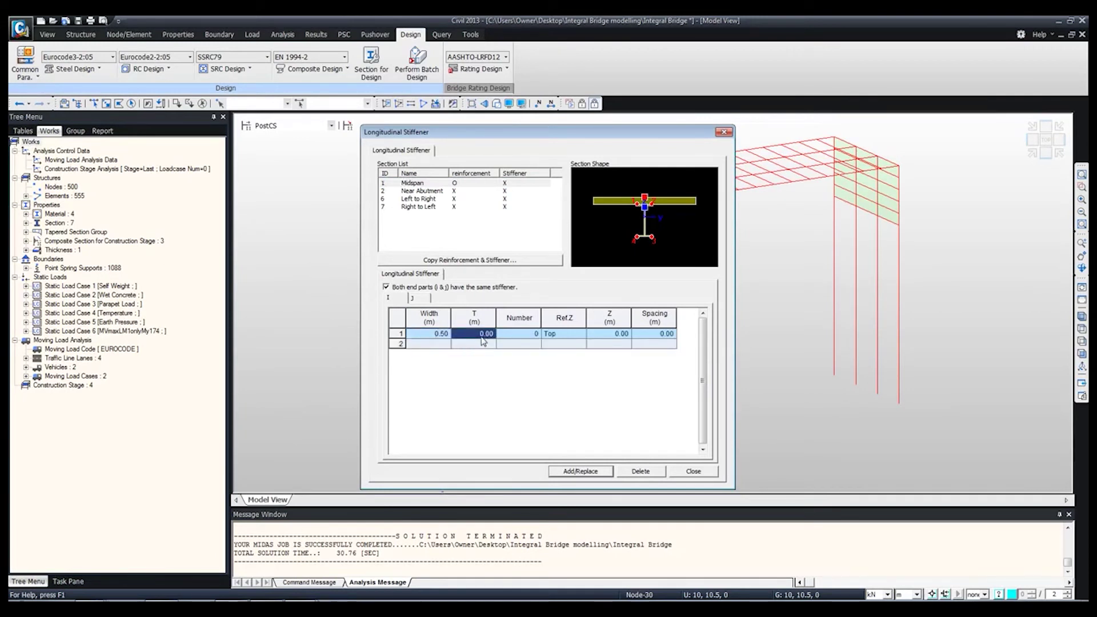
text(.05)
click(522, 338)
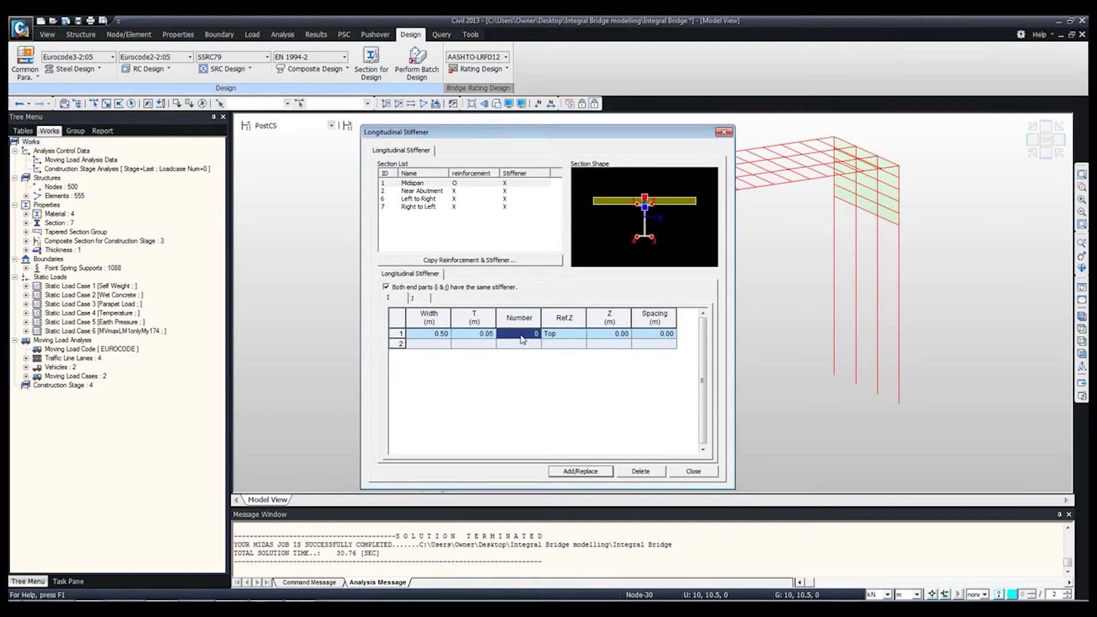
text(1)
Step: Set the Midspan stiffener's Z distance to 0.8 m from the top and spacing to 1 m, and add it to the section
click(621, 336)
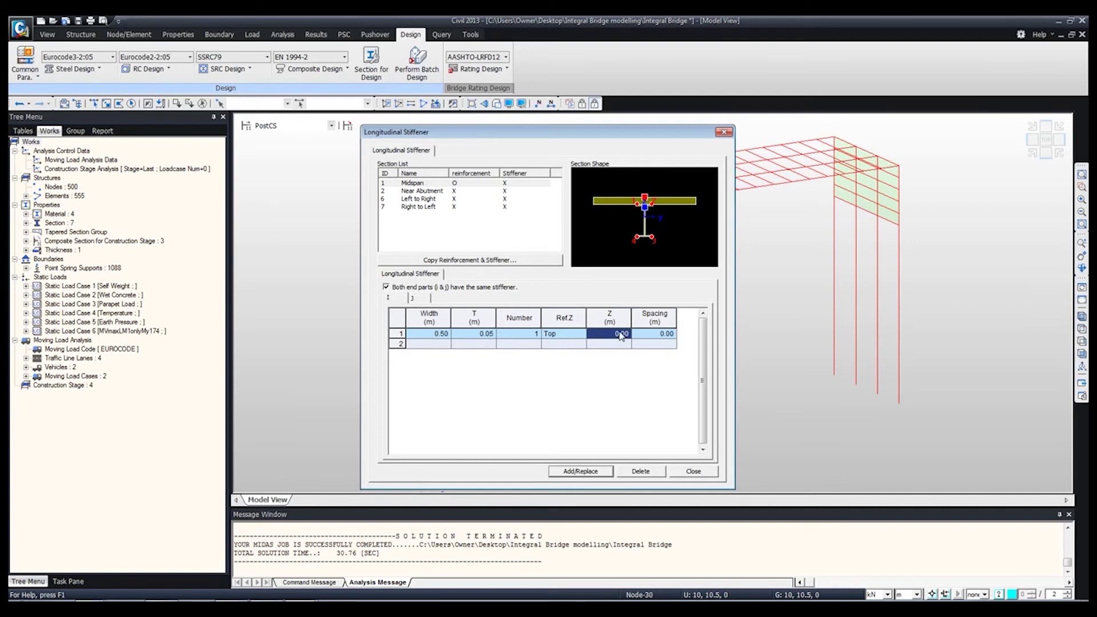
text(.8)
click(654, 337)
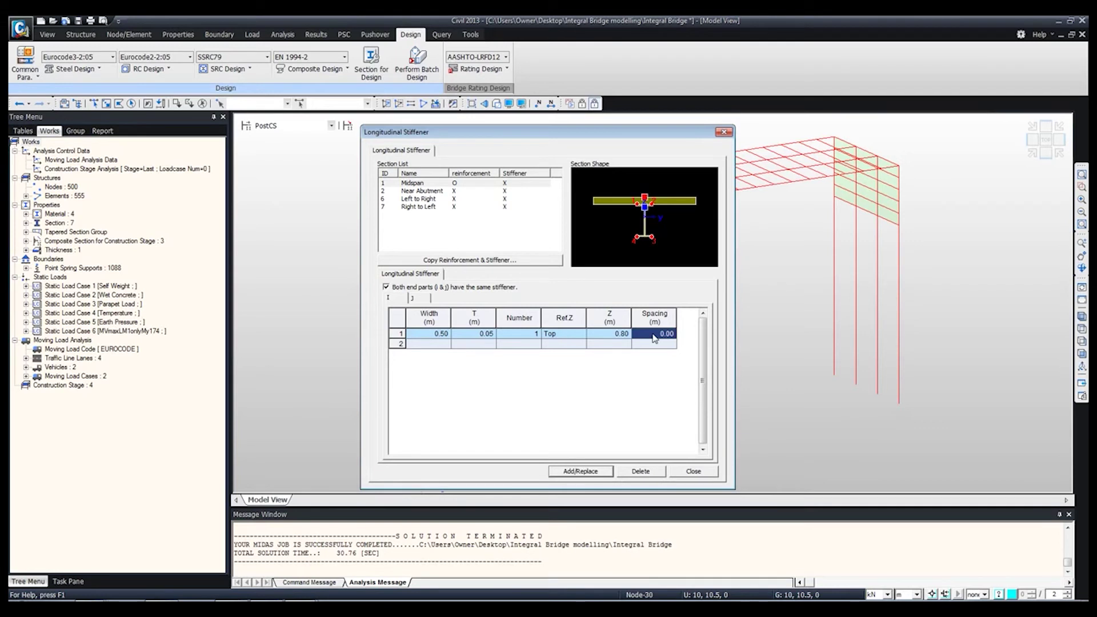
click(601, 470)
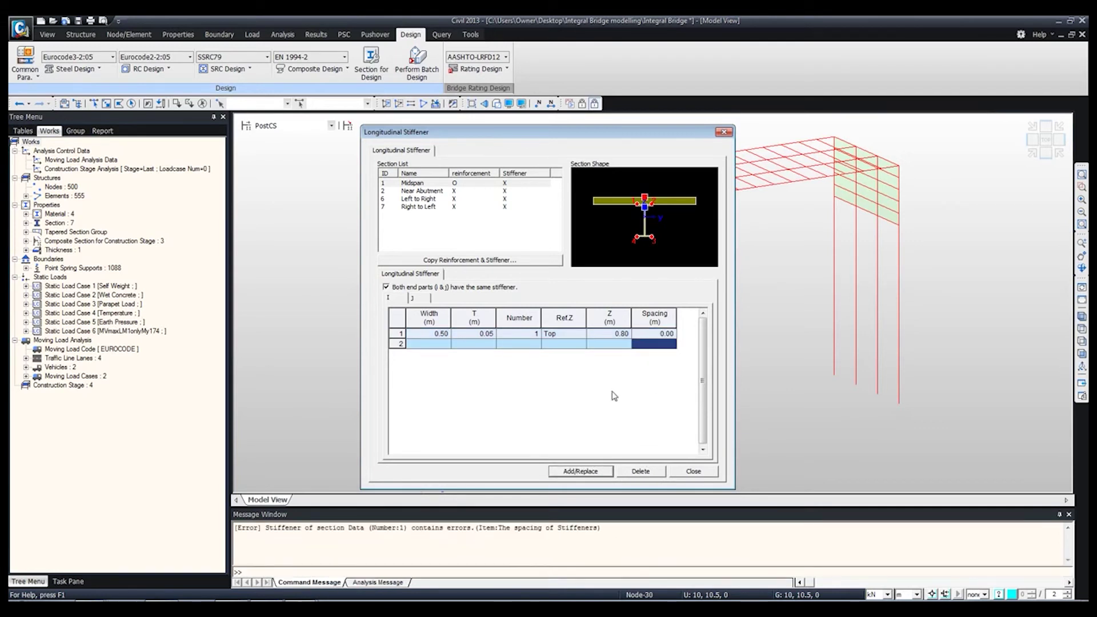
click(656, 335)
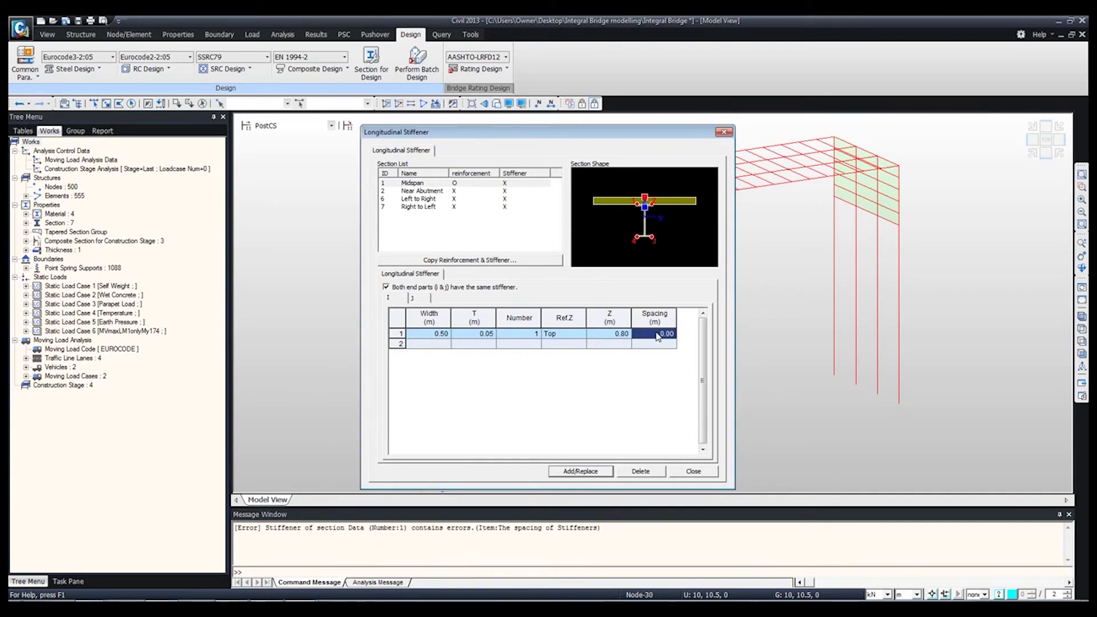
text(1)
click(597, 473)
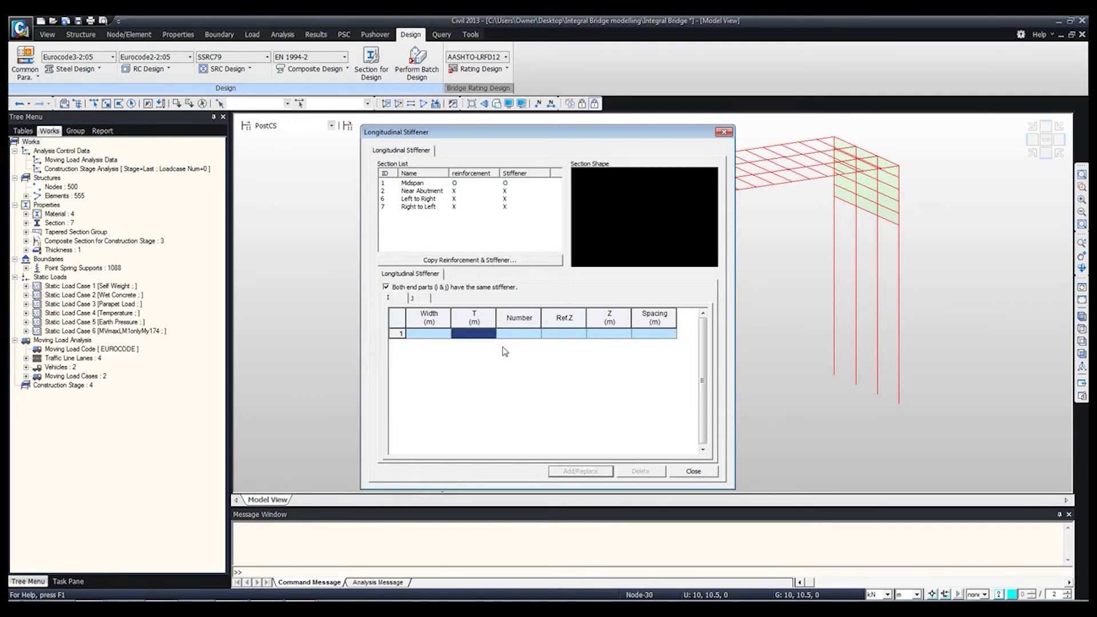
Step: Check the longitudinal stiffener entered for the Midspan section and close the stiffener definition
click(438, 184)
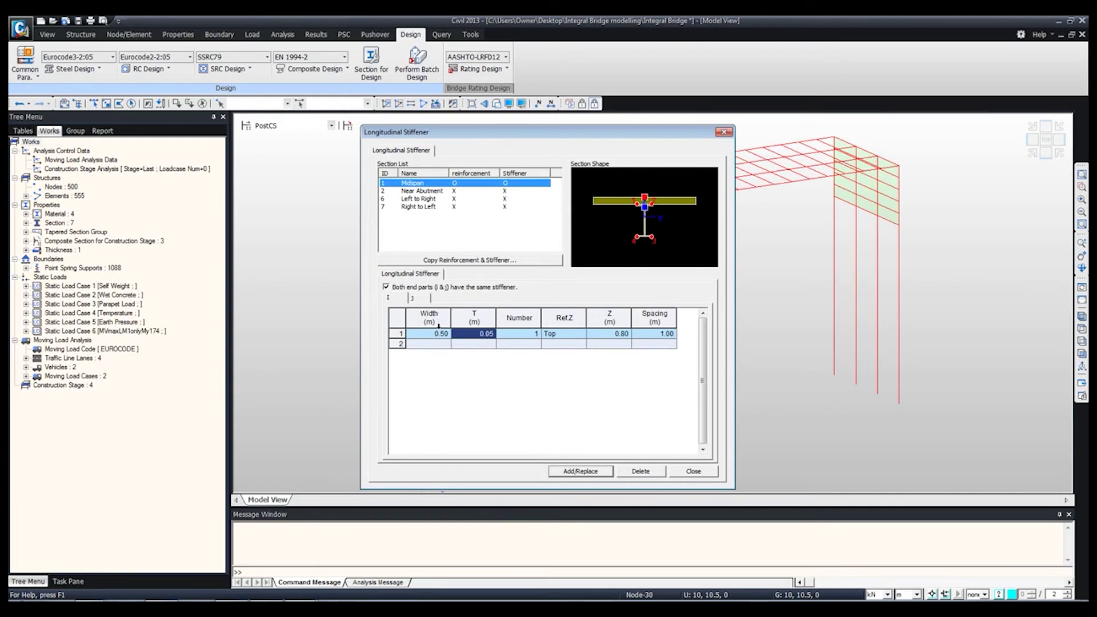
click(690, 476)
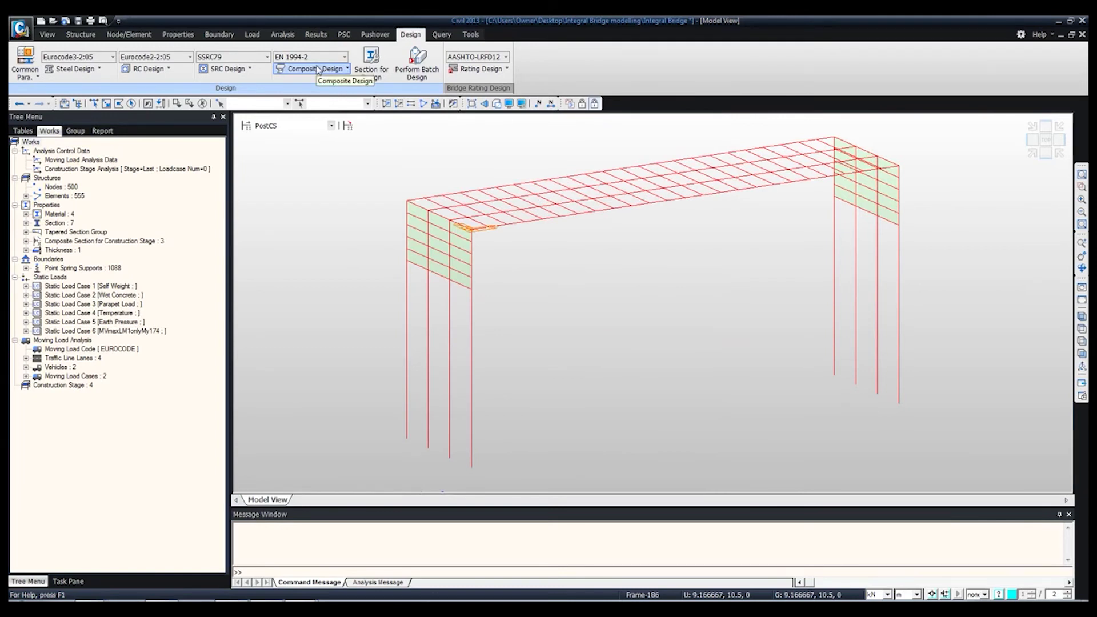
Step: Assign design positions at both ends (I & J) of the girder elements 142to190by16 near midspan
click(318, 70)
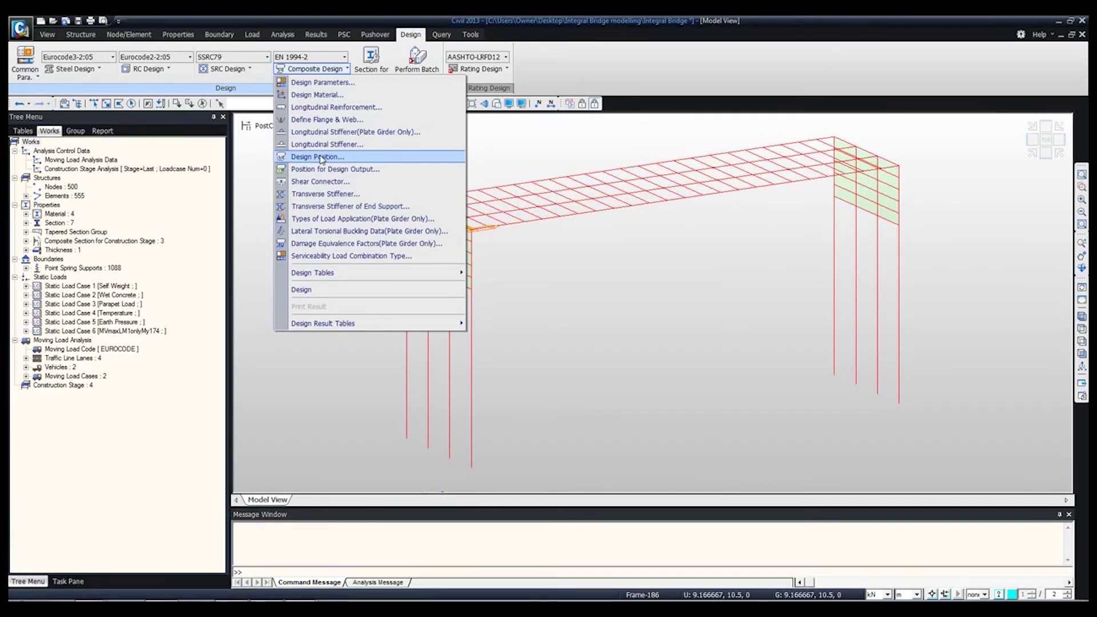
click(324, 158)
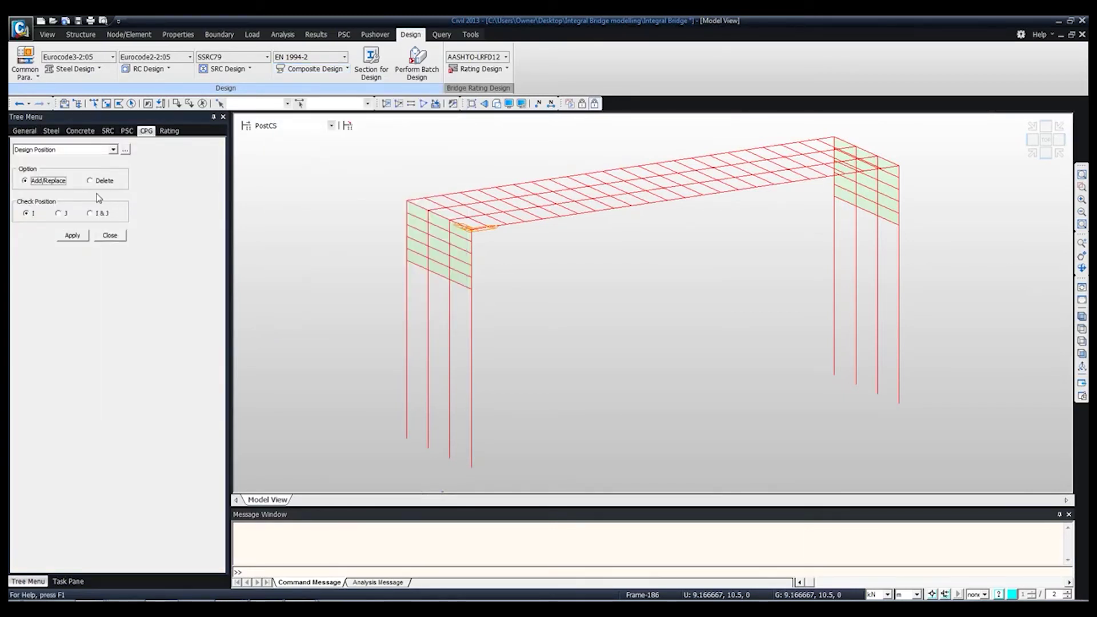
click(1081, 329)
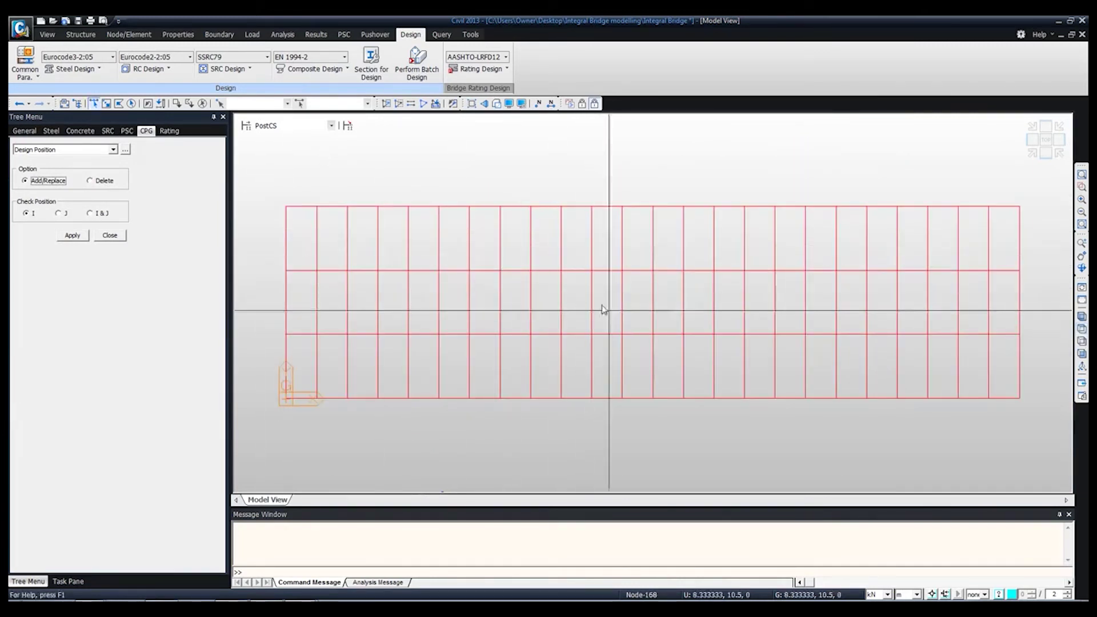
drag(643, 404, 630, 197)
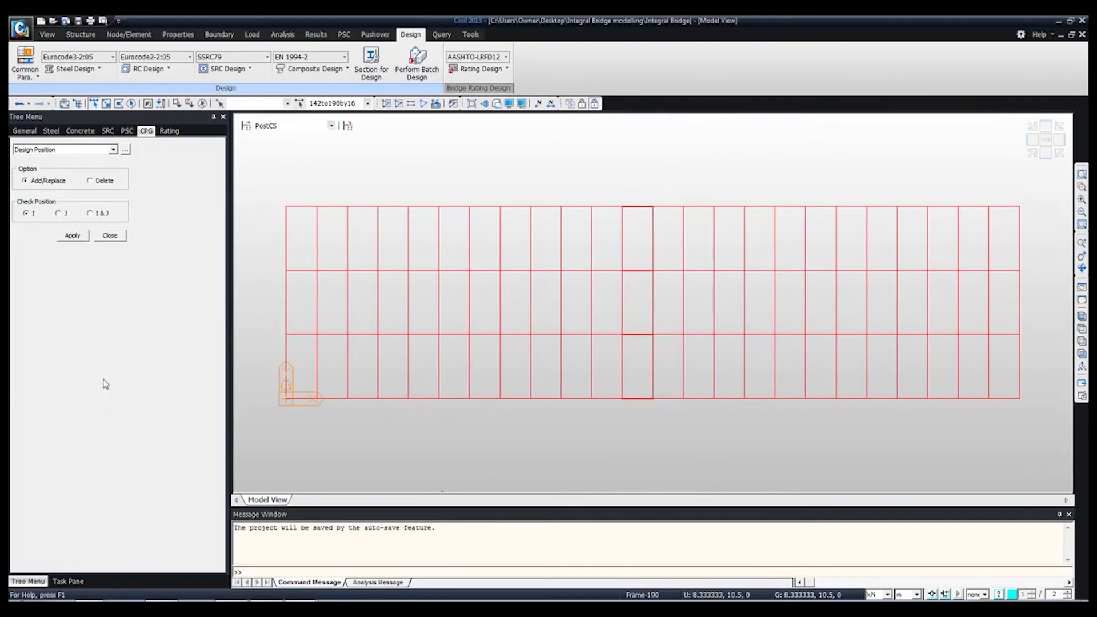
click(90, 214)
click(73, 235)
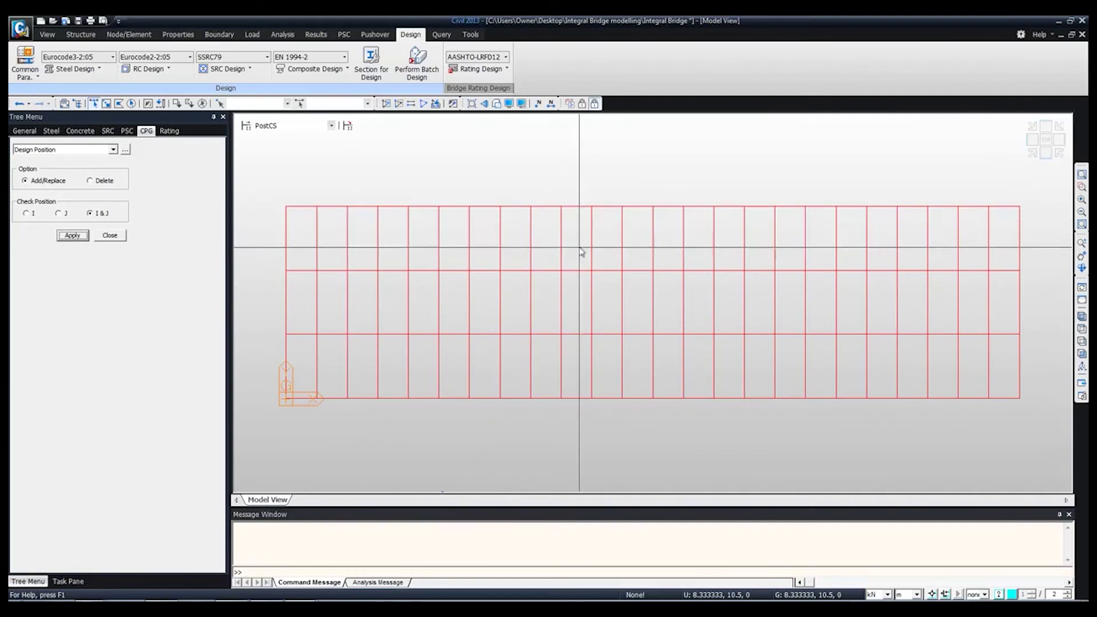
Step: Set the position for design output to the I end of element 174
click(317, 69)
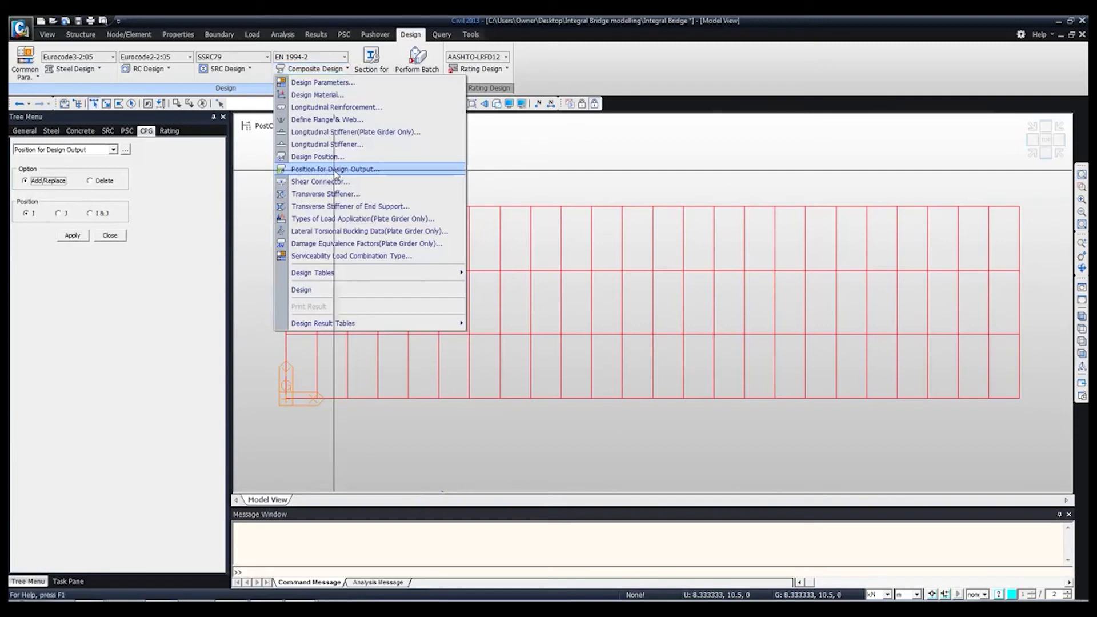
click(335, 169)
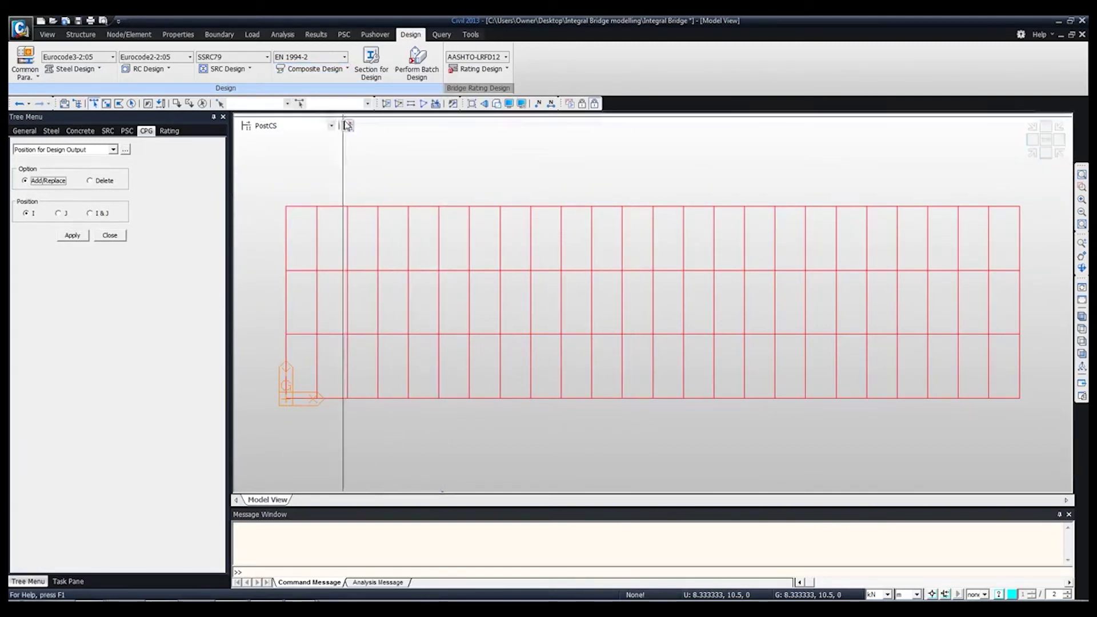
click(319, 103)
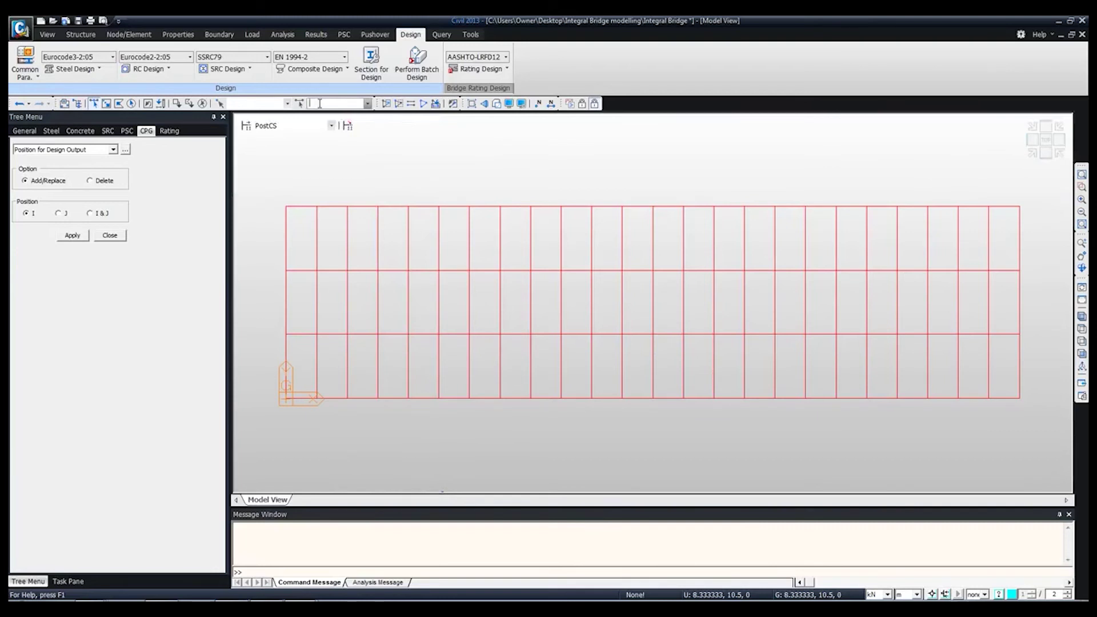
text(174)
key(Return)
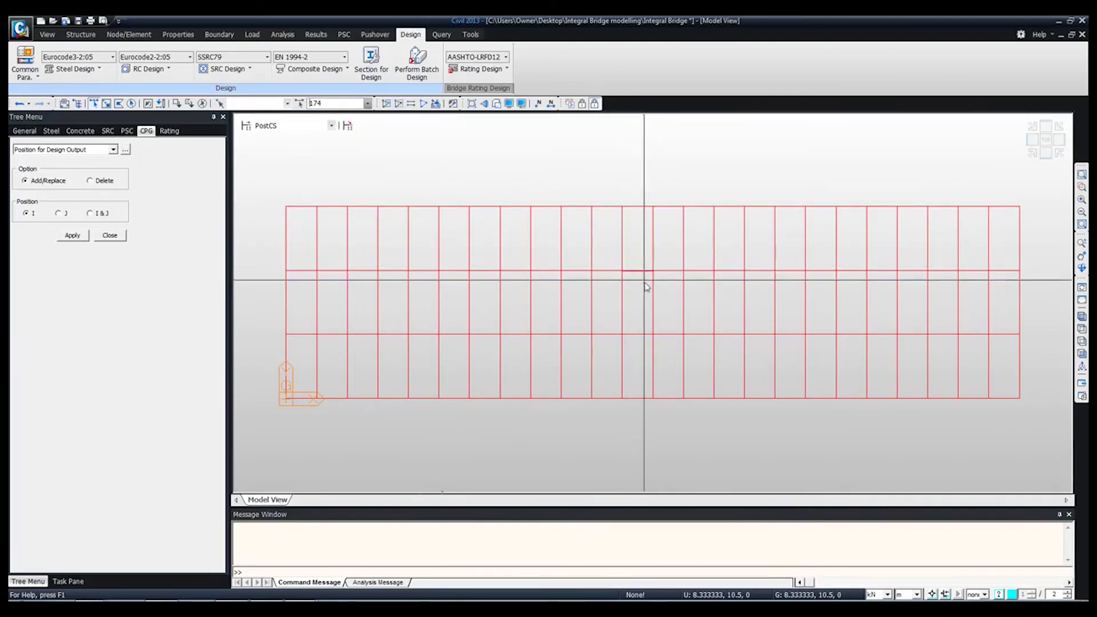
click(66, 238)
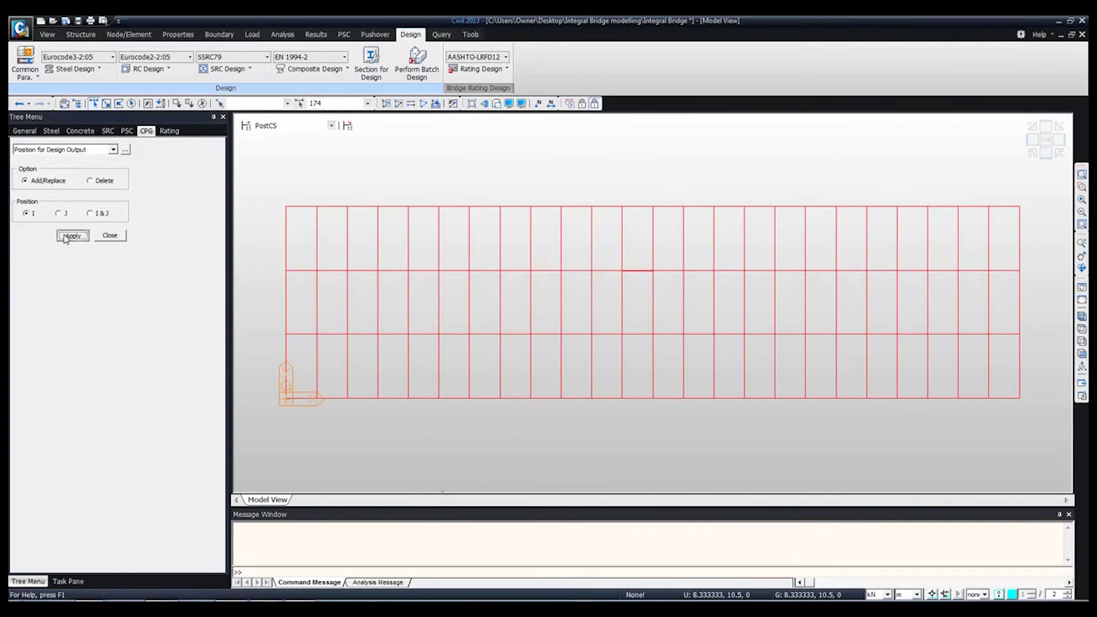
click(110, 236)
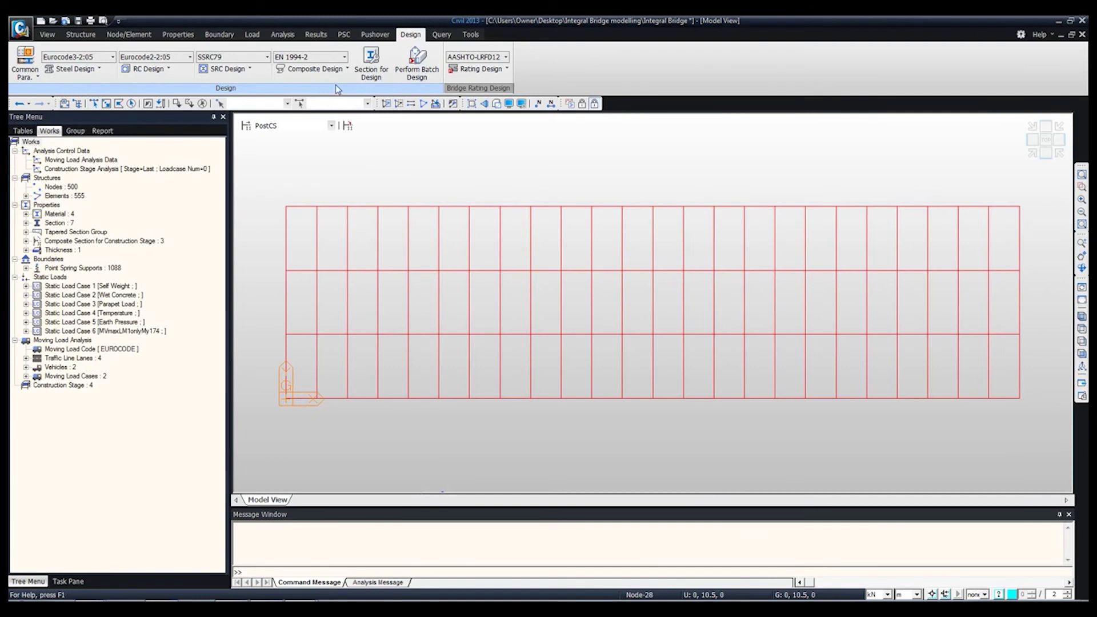
Step: Define shear connectors for element 174 with 3 connectors, tensile strength 600000 kN/m^2 and diameter 0.02 m
click(345, 70)
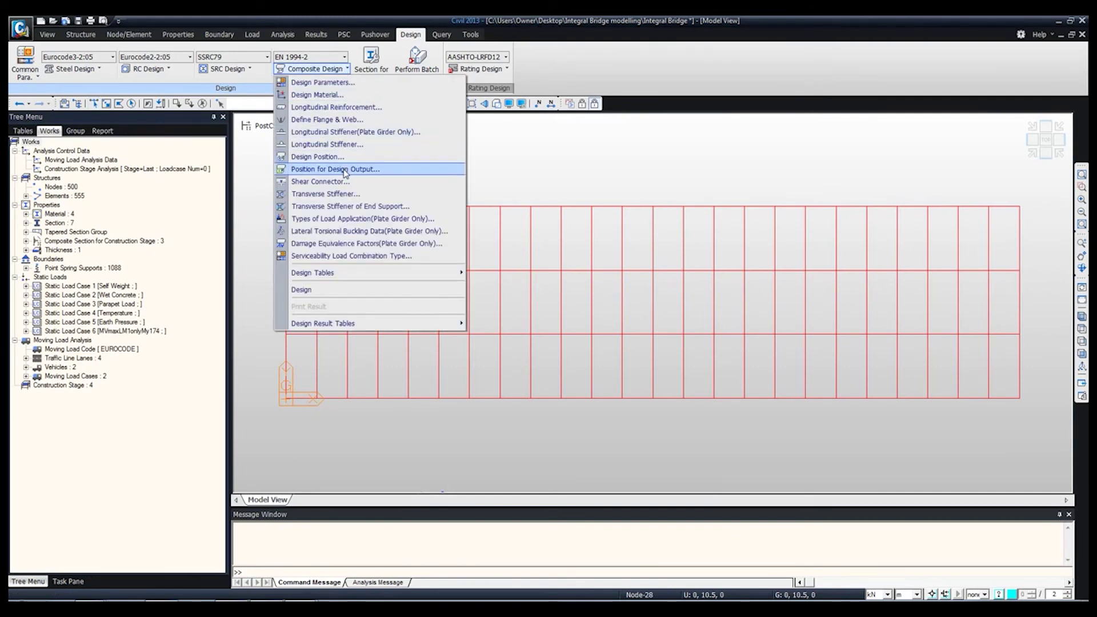
click(312, 182)
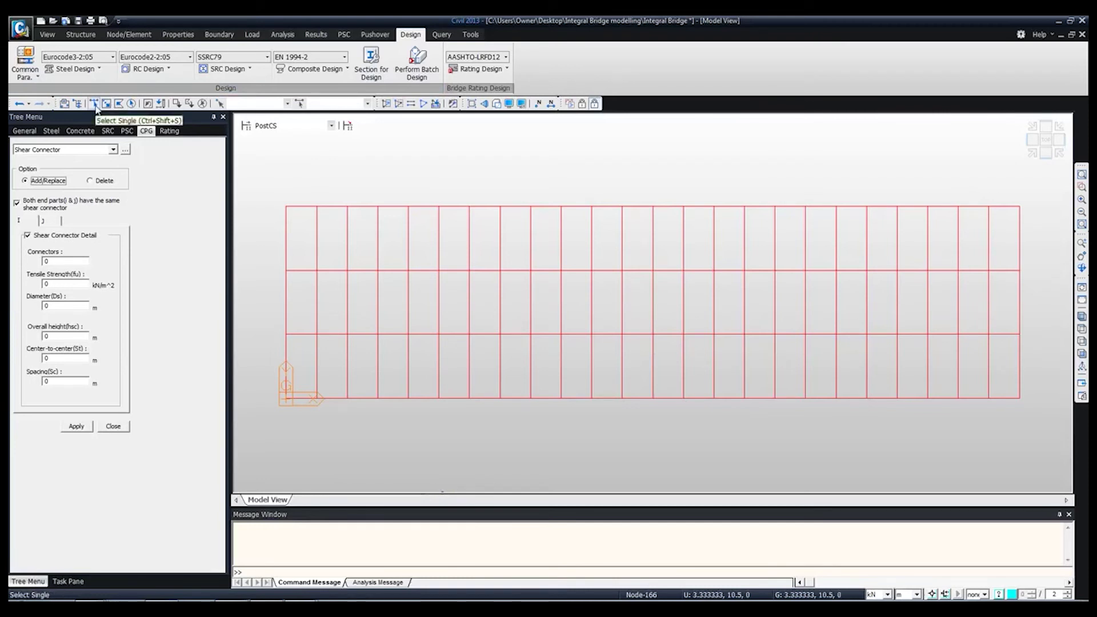
click(328, 104)
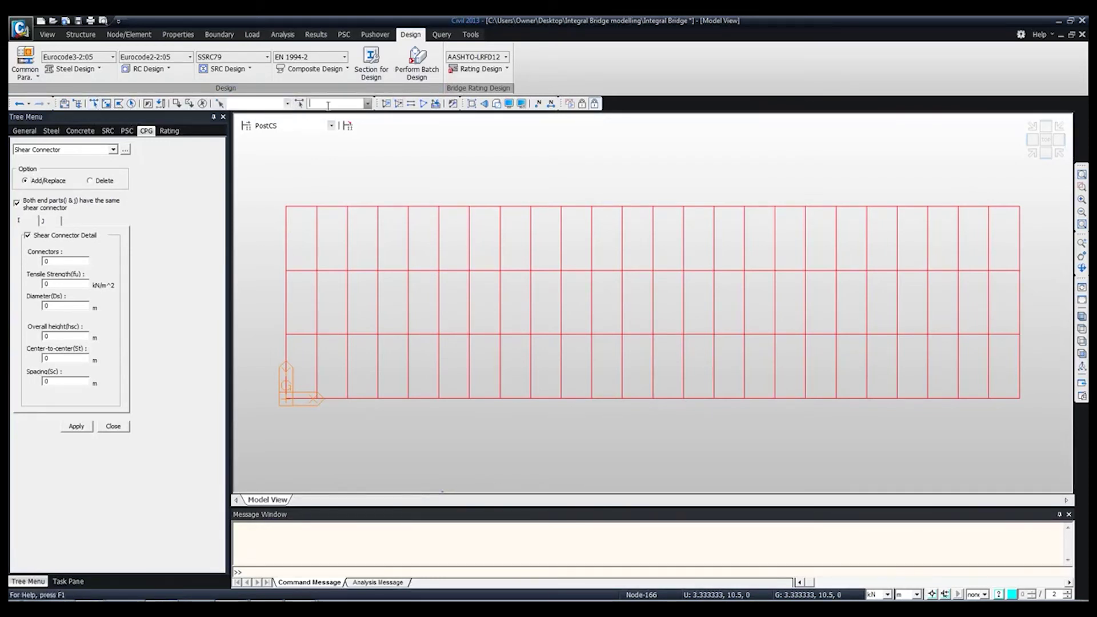
text(174)
key(Return)
click(48, 261)
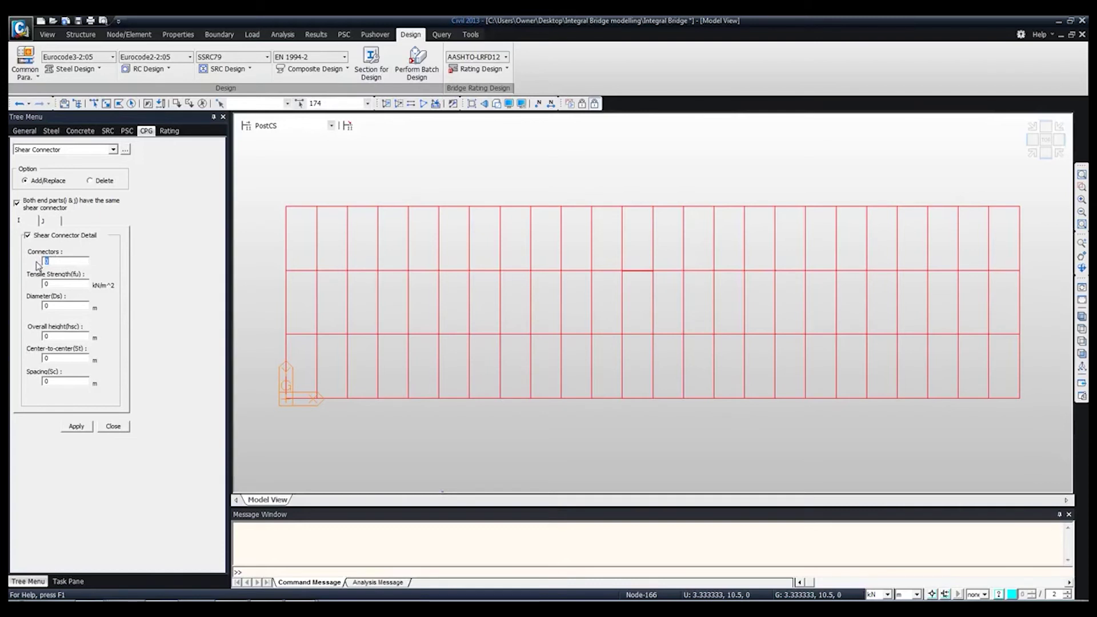
click(44, 285)
text(45)
text(600000)
key(Tab)
text(.02)
Step: Set the shear connectors' overall height to 0.1 m, center-to-center distance to 0.08 m and spacing to 1 m, and apply them
double_click(44, 337)
text(.1)
double_click(47, 359)
text(.08)
double_click(46, 381)
text(1)
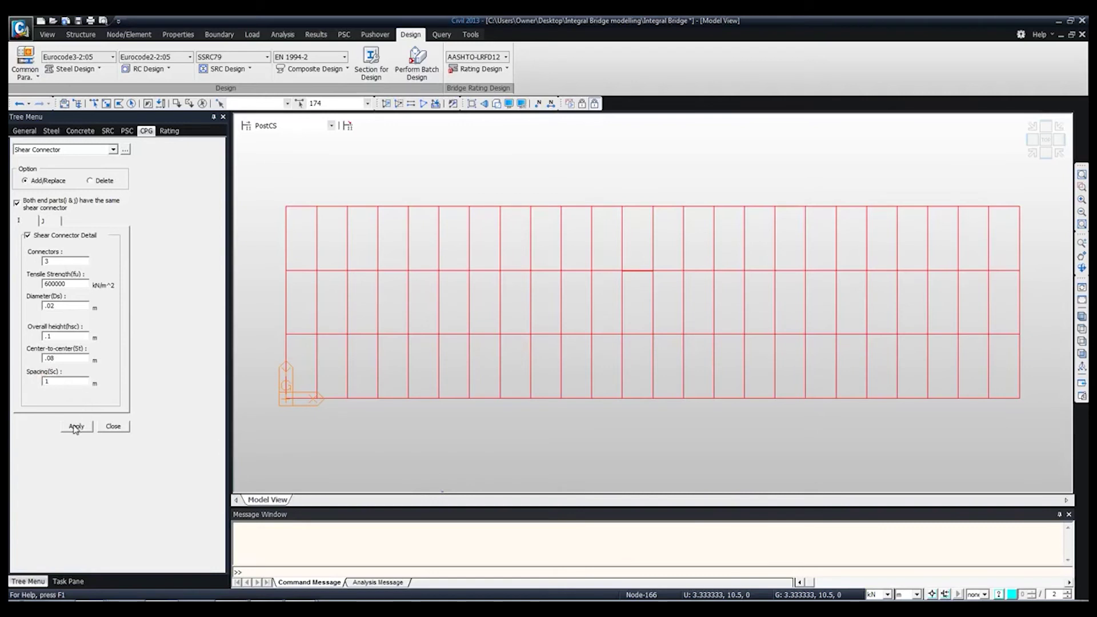
click(75, 428)
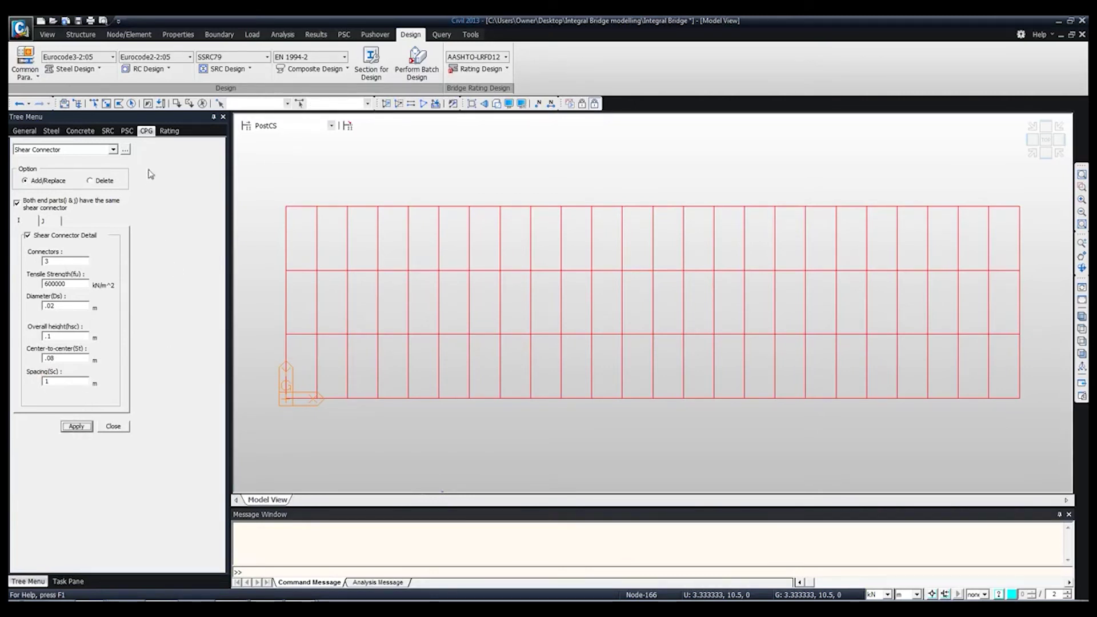
Step: Assign a single rigid transverse stiffener to element 174 with height 0.7 m, thickness 0.02 m and pitch 2 m
click(323, 69)
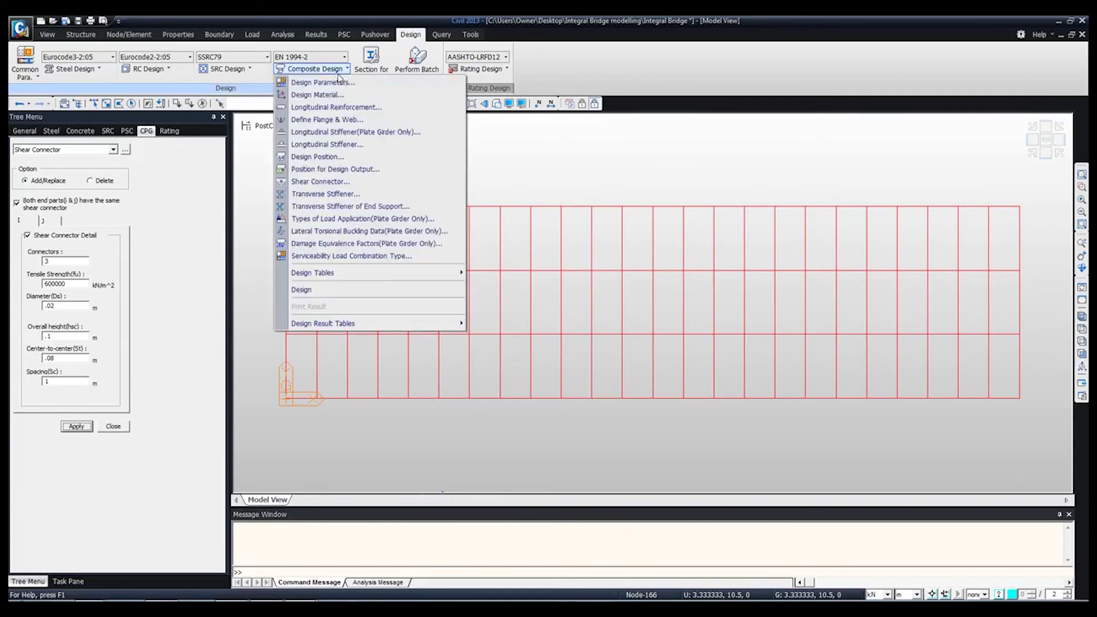
click(337, 196)
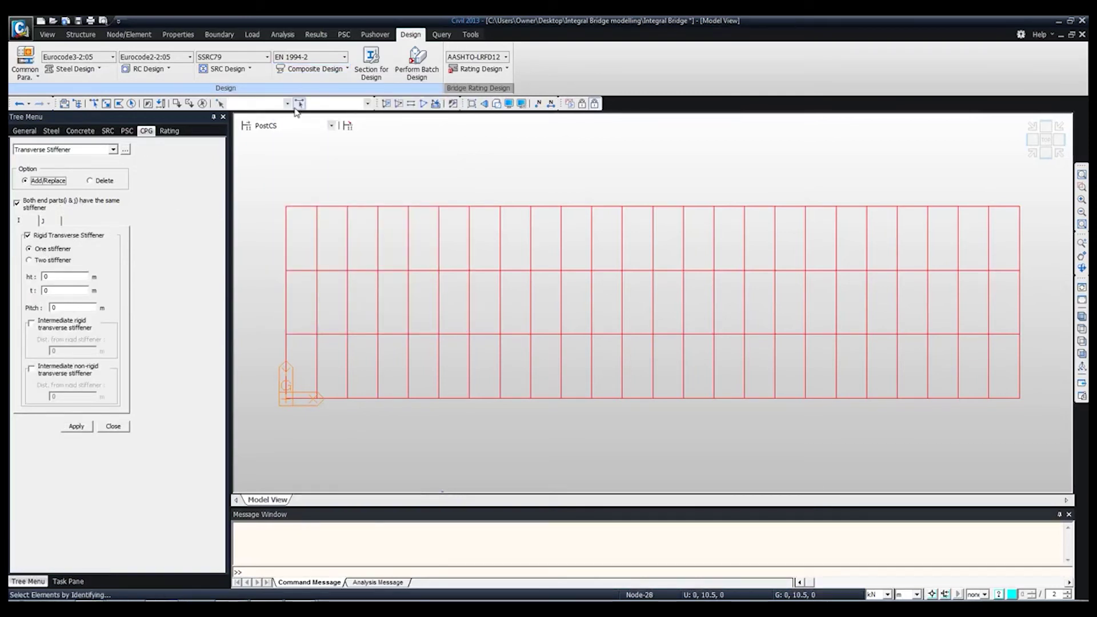
click(312, 103)
text(174)
key(Return)
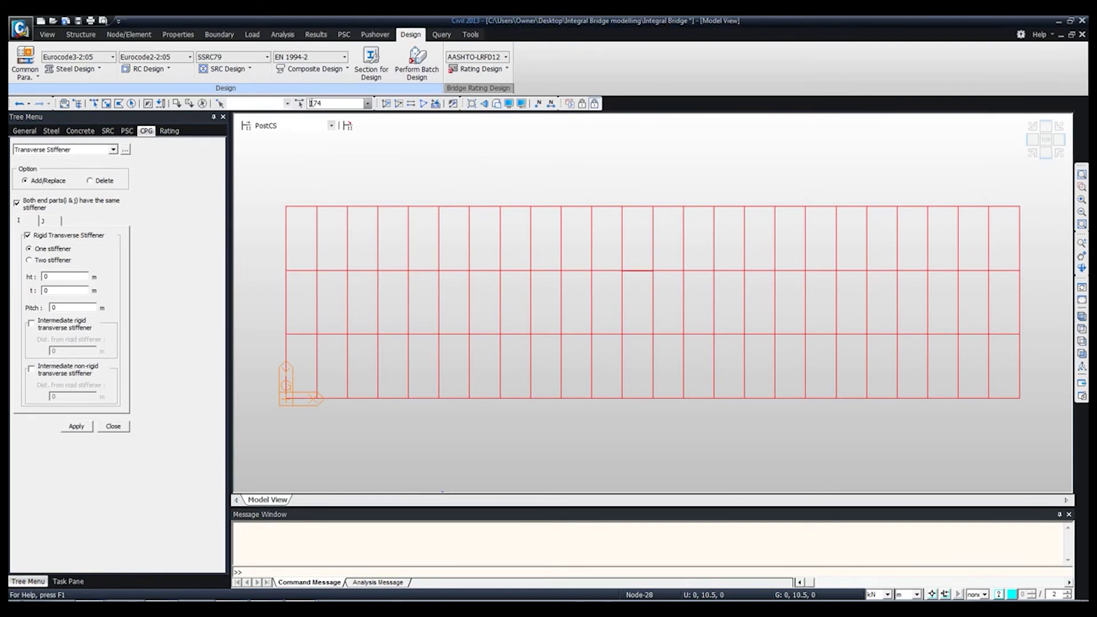
double_click(64, 276)
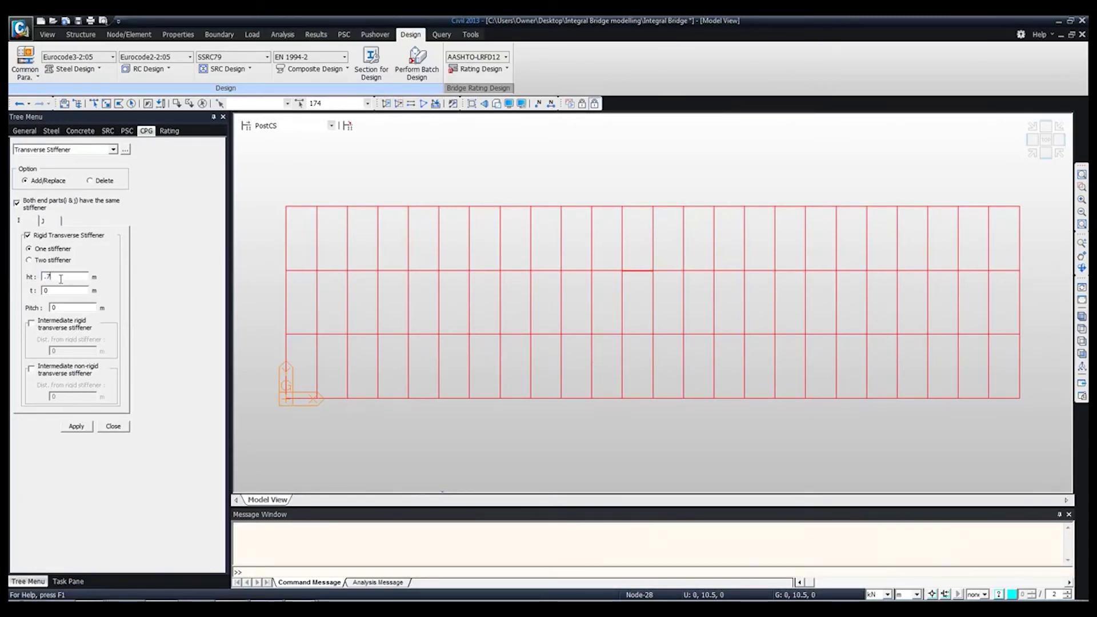
key(Tab)
text(.02)
key(Tab)
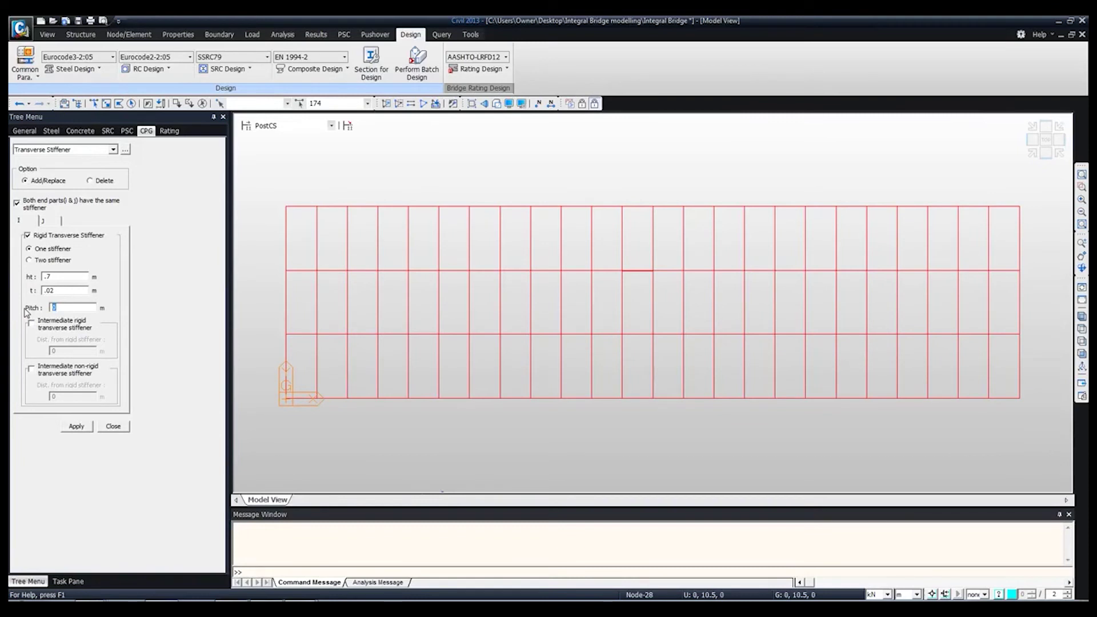
text(2)
click(77, 428)
Step: Start defining the plate girder load application, compare the three types and choose Type(b)
click(319, 69)
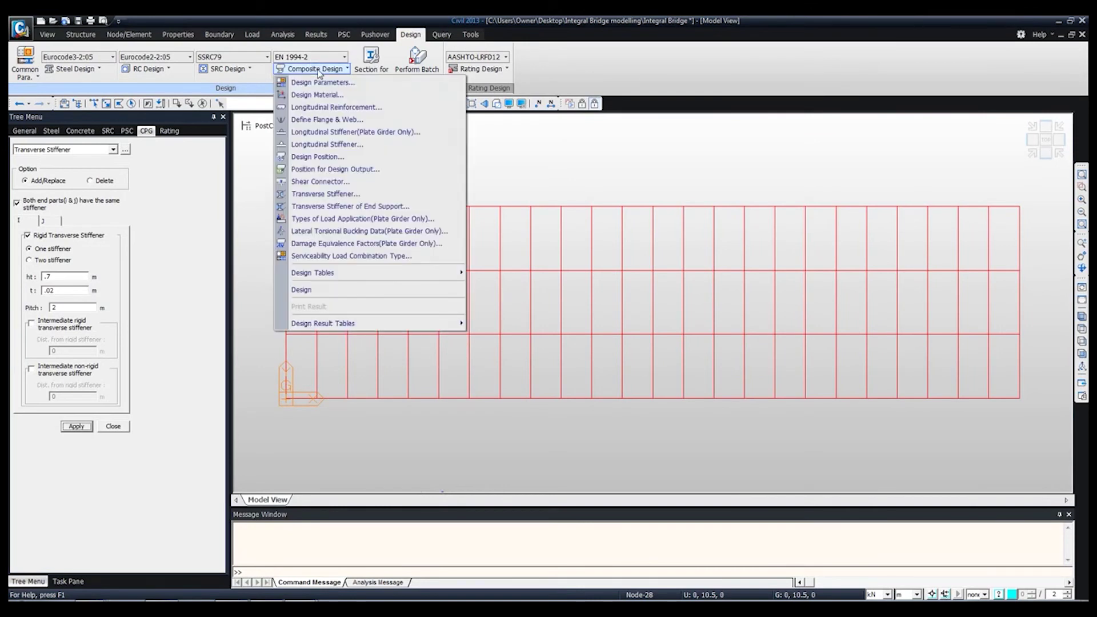
click(353, 223)
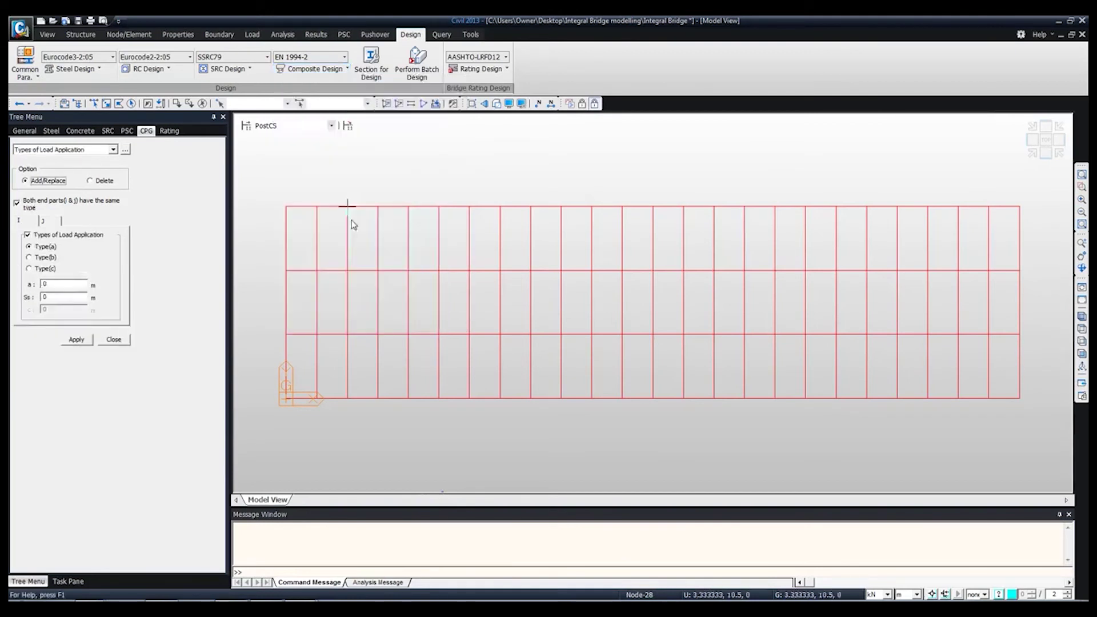
click(37, 261)
click(38, 267)
click(39, 258)
click(42, 248)
click(42, 258)
click(45, 269)
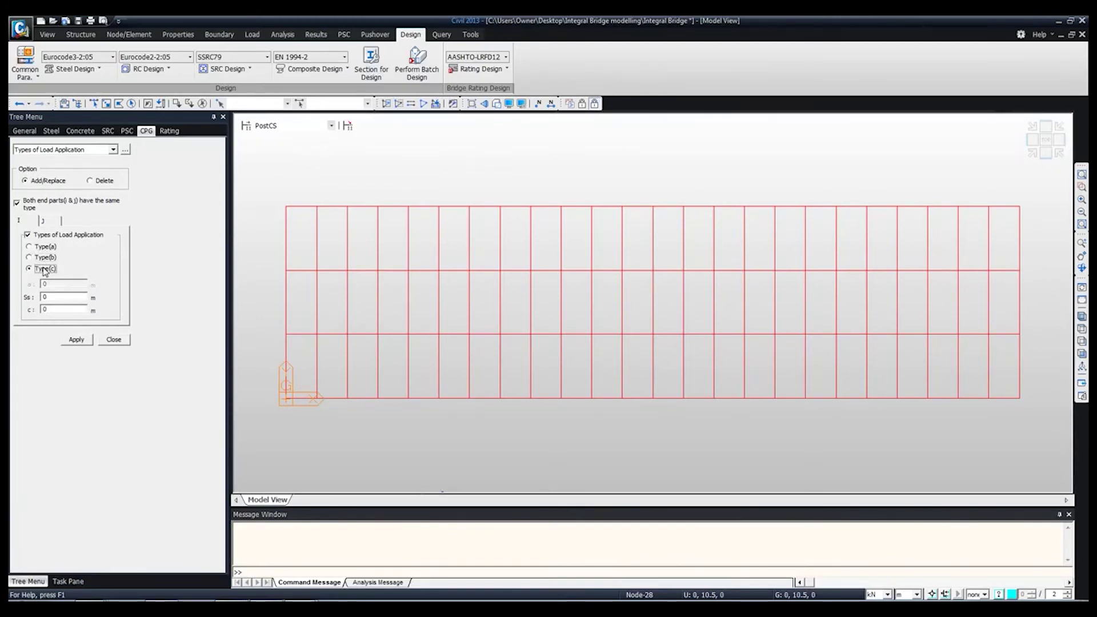
click(46, 258)
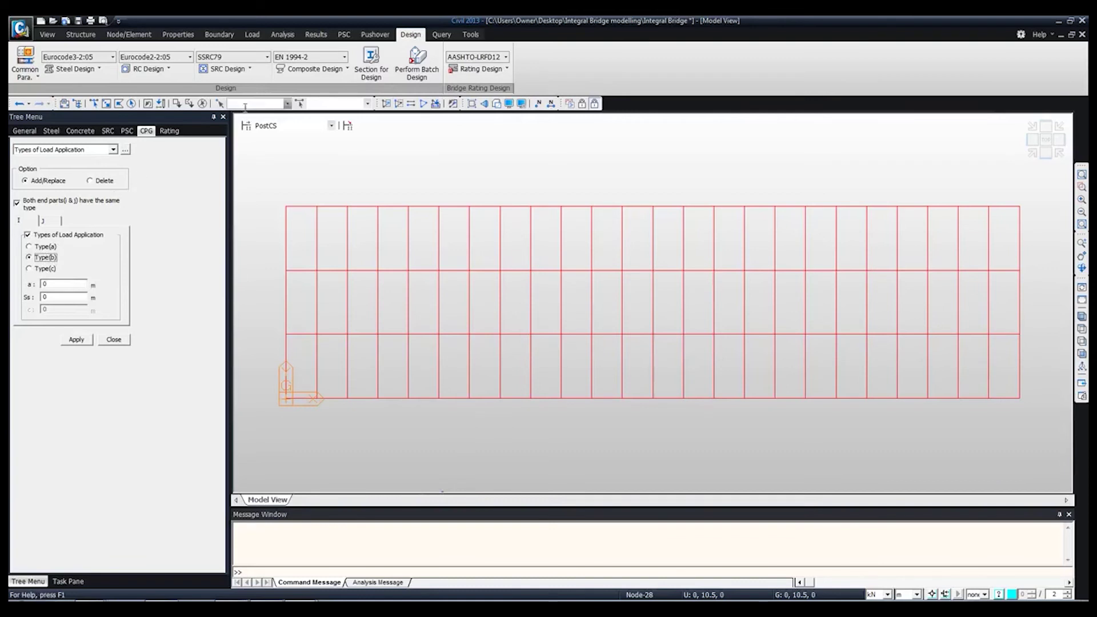
Step: Apply the load application type to element 174 with a and Ss both set to 0.5 m
click(309, 104)
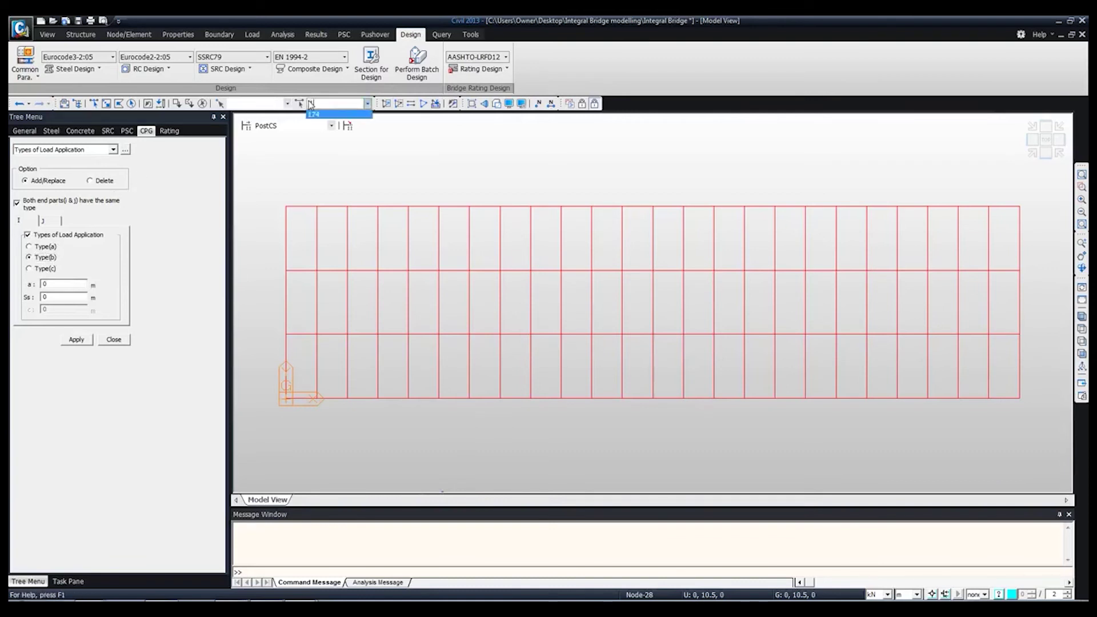
click(314, 114)
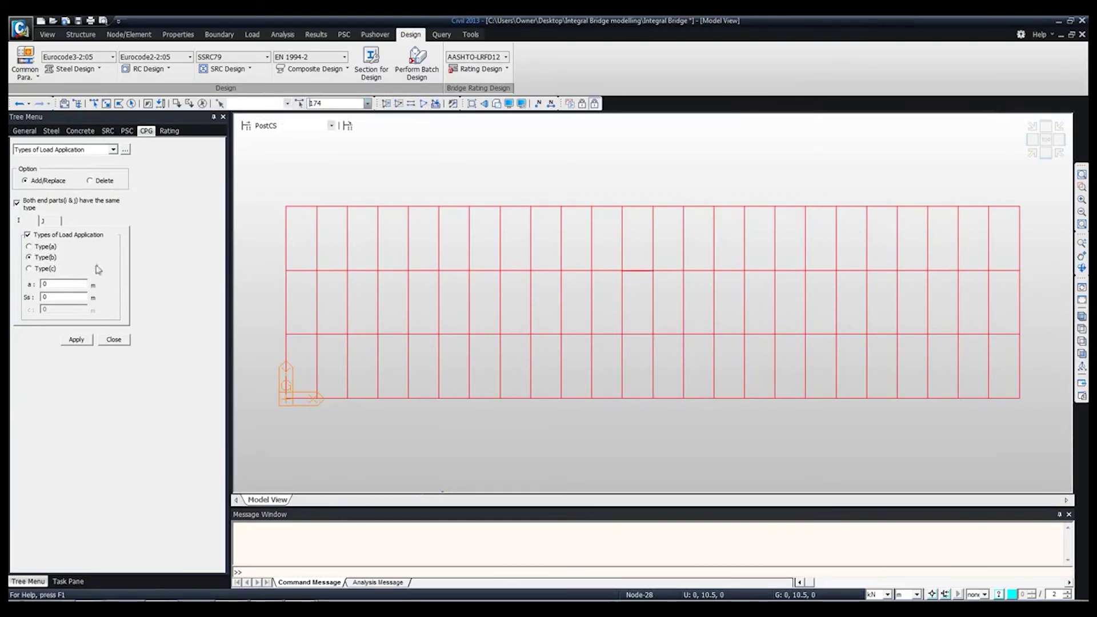
drag(70, 283, 22, 283)
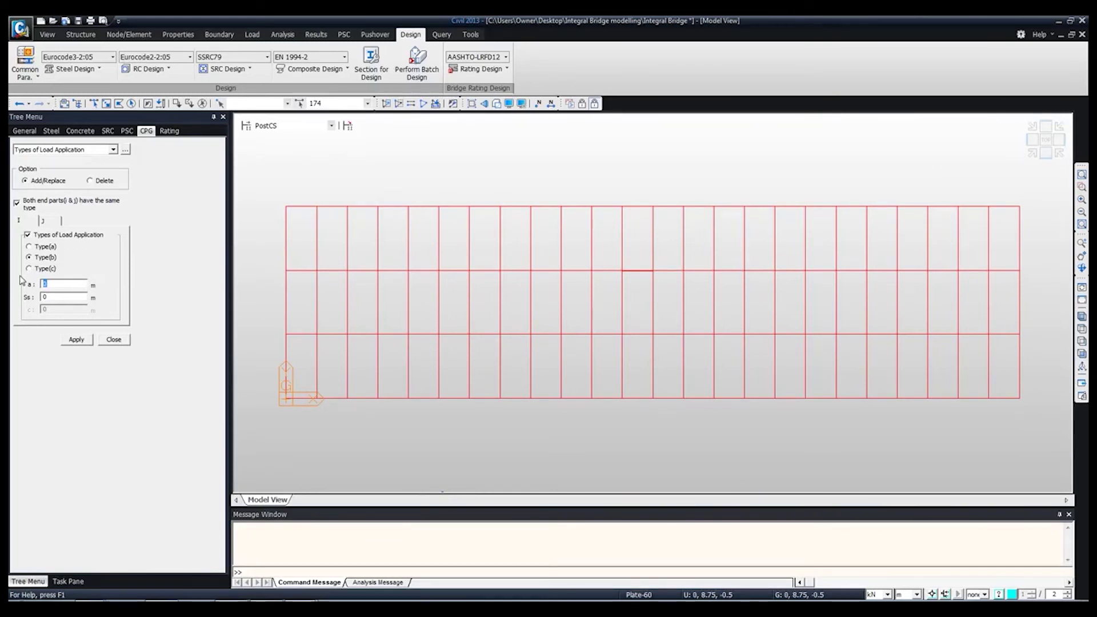
text(2)
double_click(45, 283)
text(.)
click(76, 340)
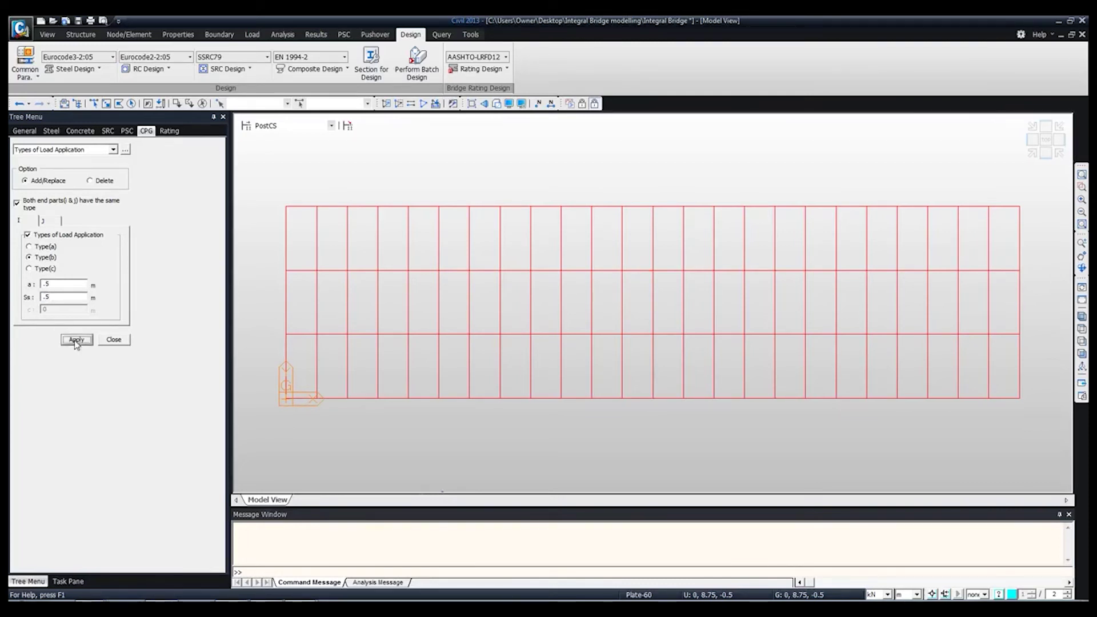
Step: Apply damage equivalence factors to element 174 with 0.6 for traffic volume and 1.2 for traffic on other lanes
click(315, 68)
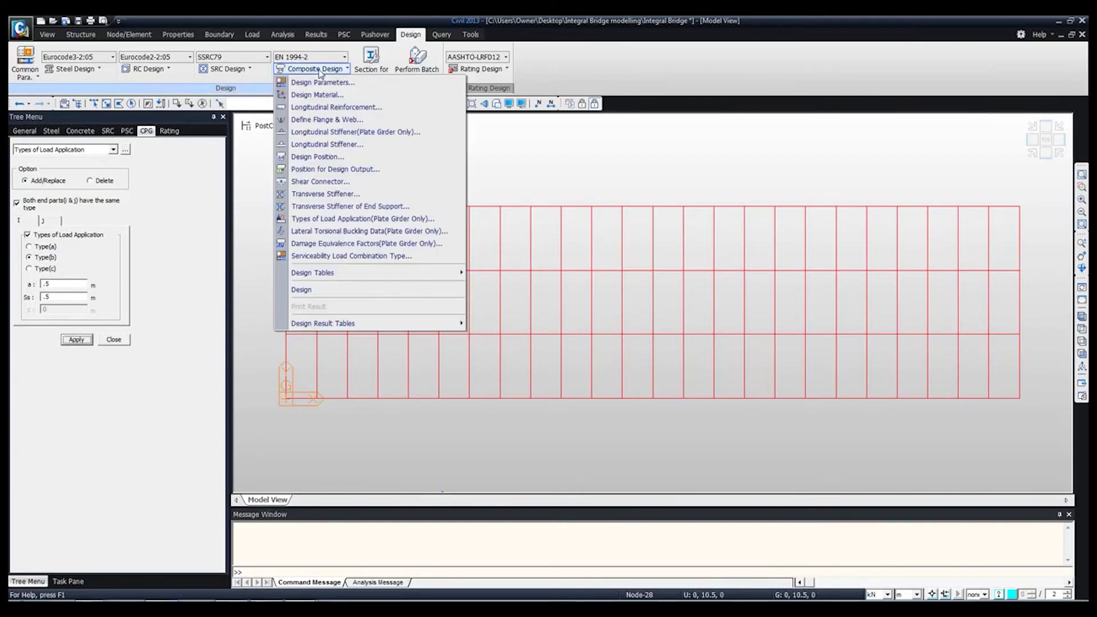
click(346, 244)
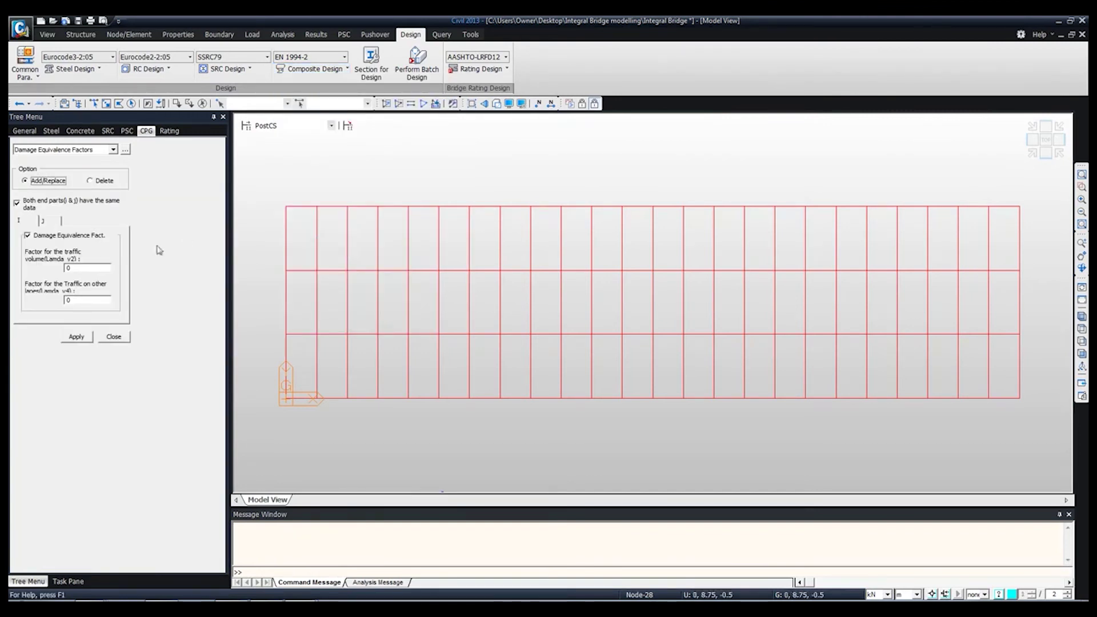
click(96, 268)
text(.6)
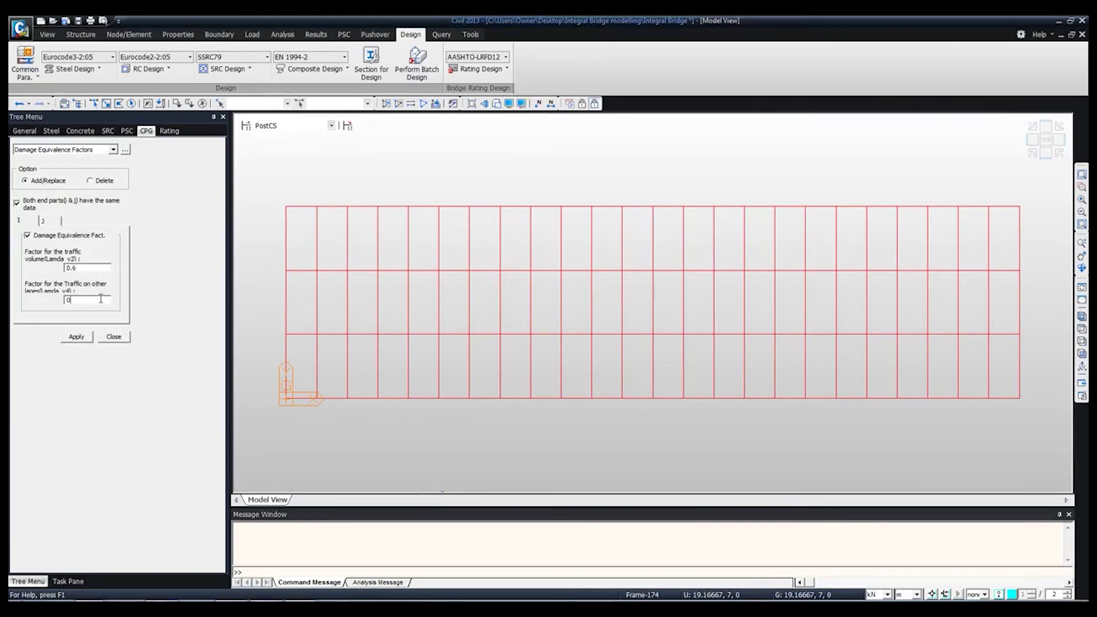
drag(100, 298, 57, 301)
click(319, 102)
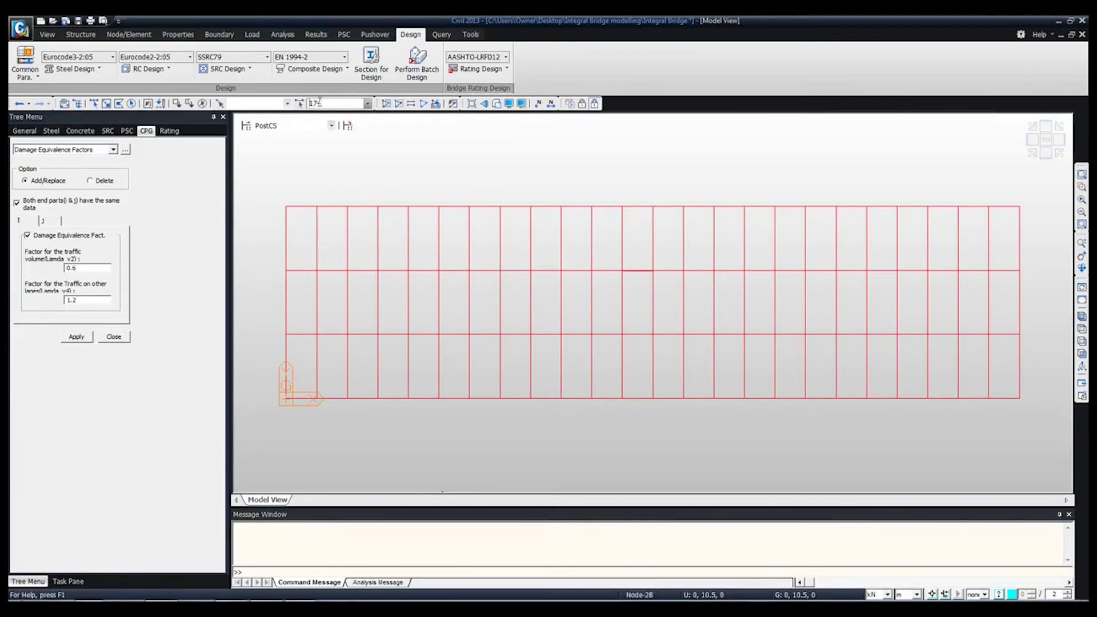
click(78, 337)
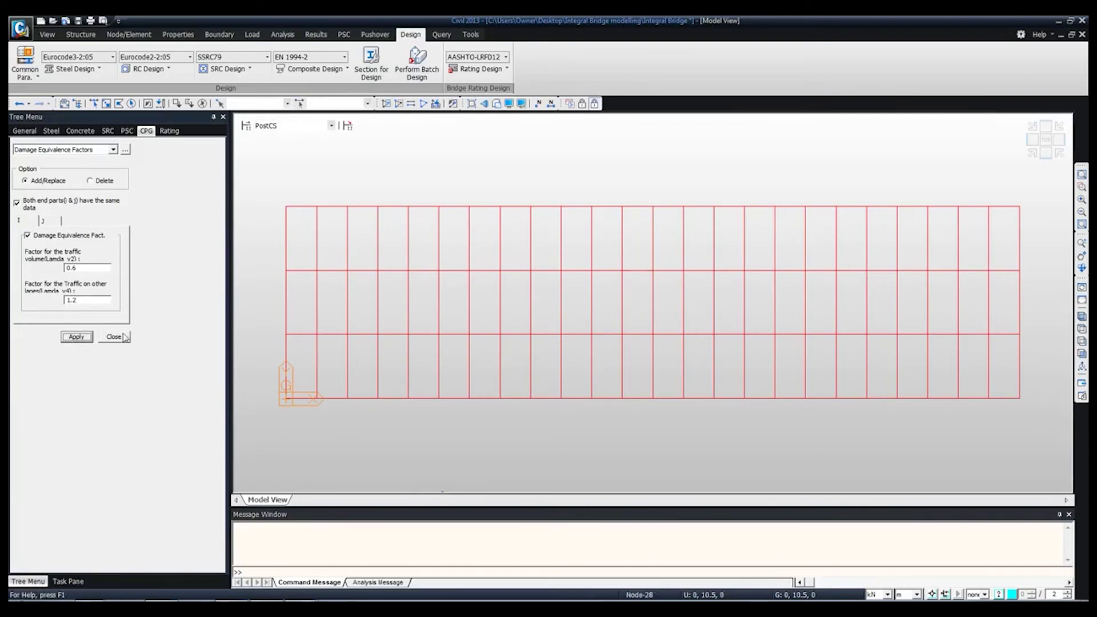
Step: Start defining the serviceability load combination types and assign sLCB11 as quasi-permanent
click(333, 70)
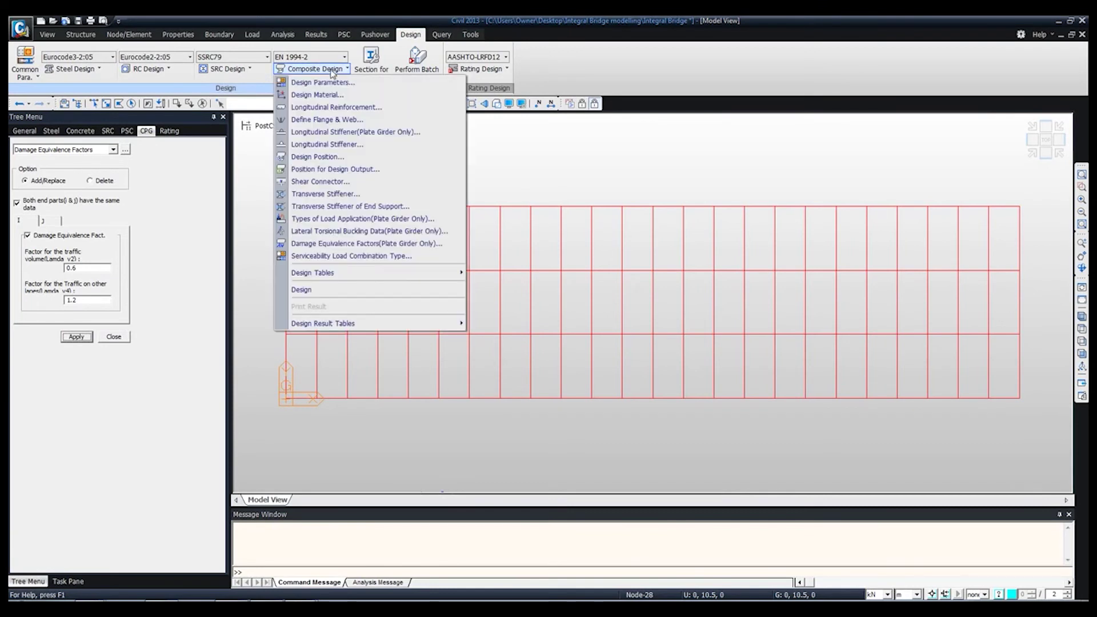
click(336, 257)
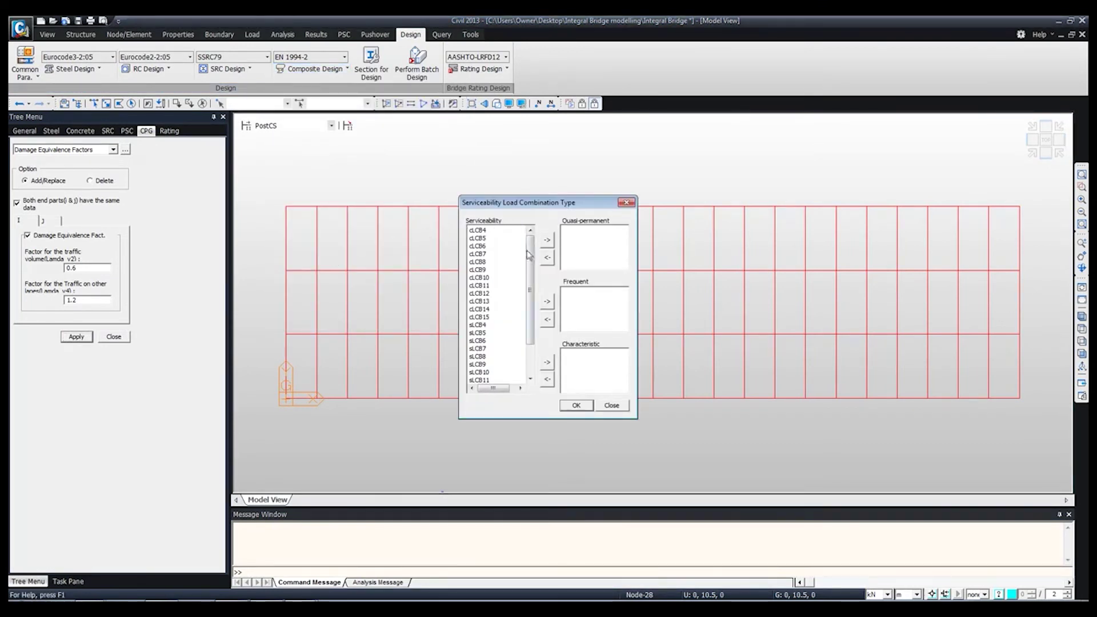
drag(533, 256, 533, 287)
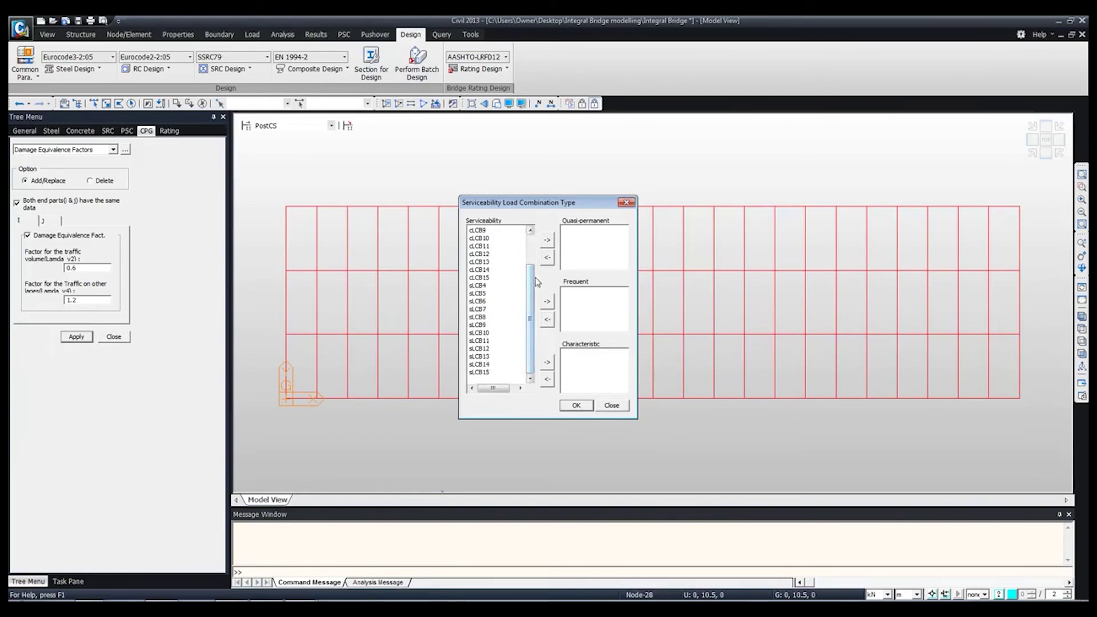
drag(533, 281, 532, 251)
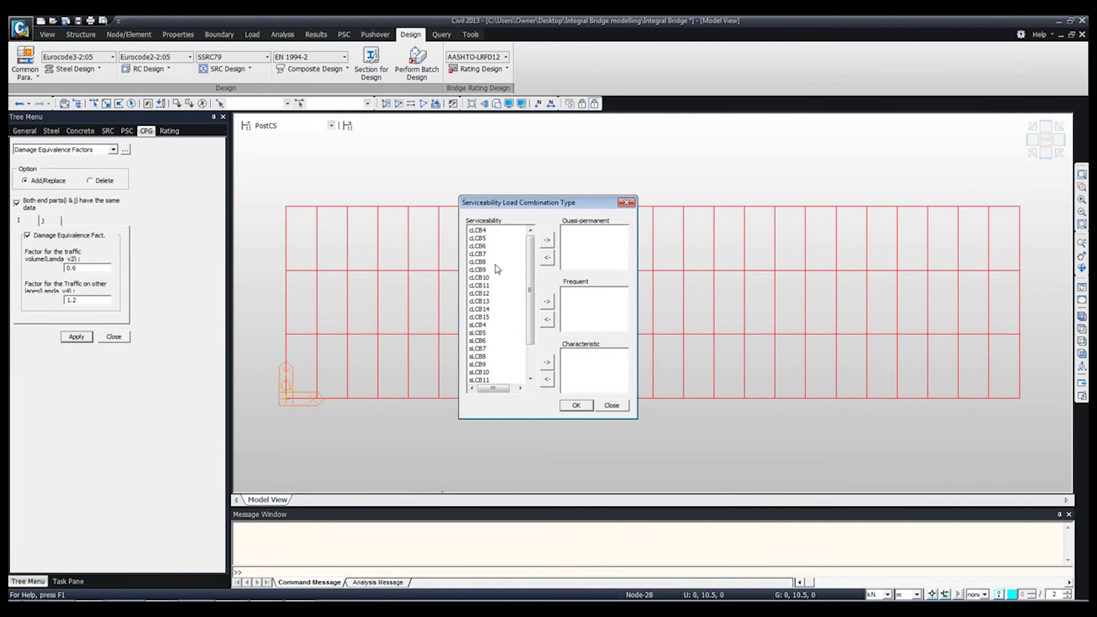
scroll(518, 304, down, 2)
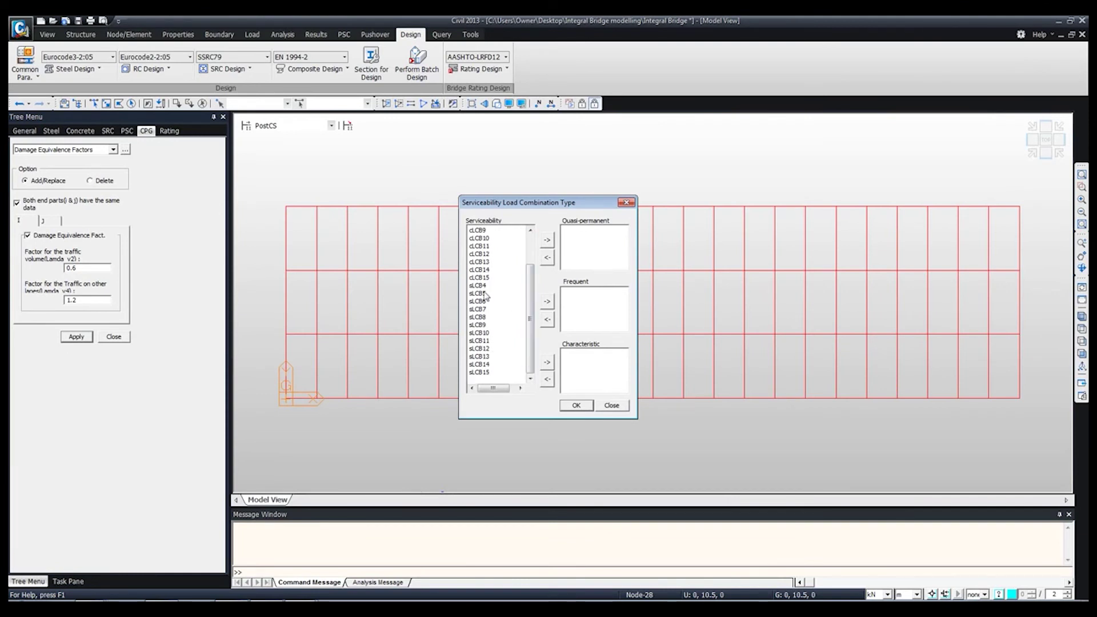
click(477, 356)
click(482, 341)
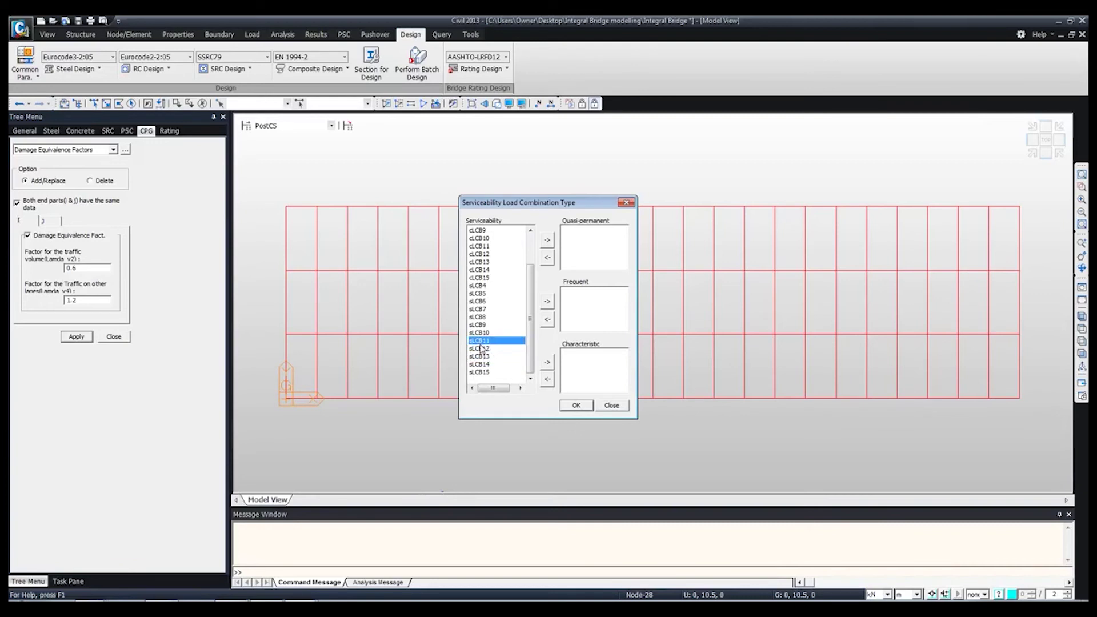
click(548, 245)
Step: Assign sLCB12 as the frequent and sLCB13 as the characteristic serviceability combination and accept the definition
drag(529, 237, 530, 263)
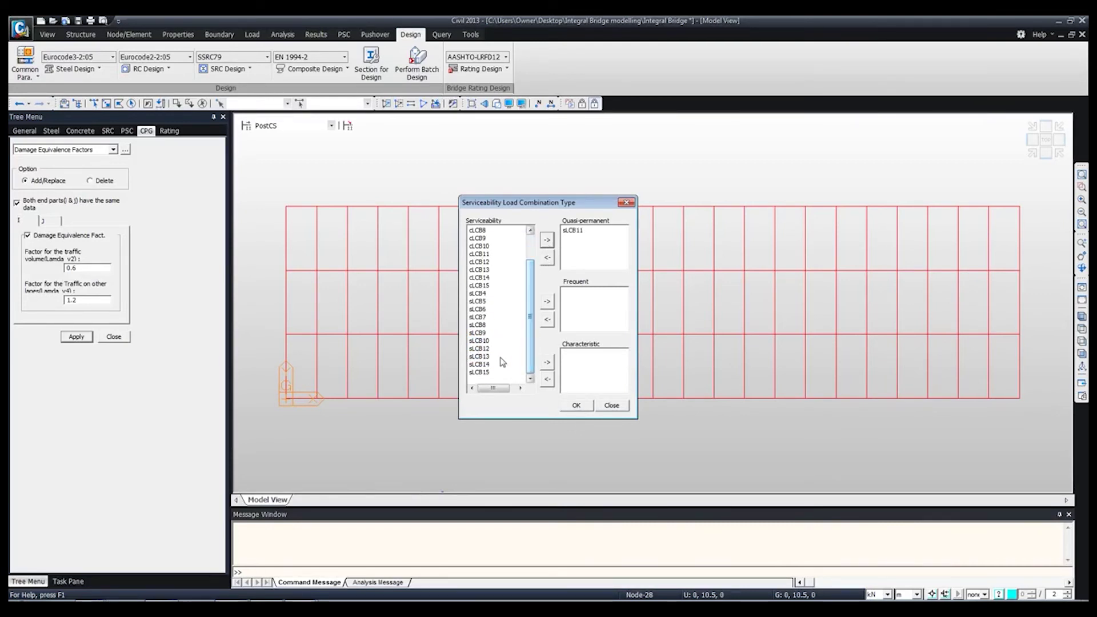
click(482, 348)
click(547, 301)
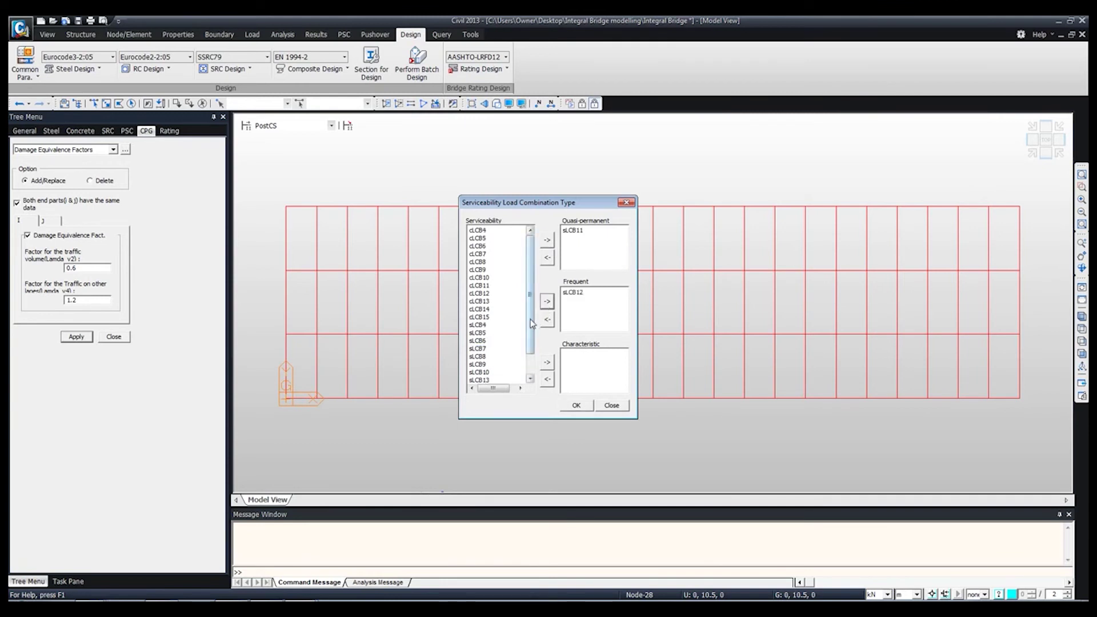
click(482, 356)
click(547, 362)
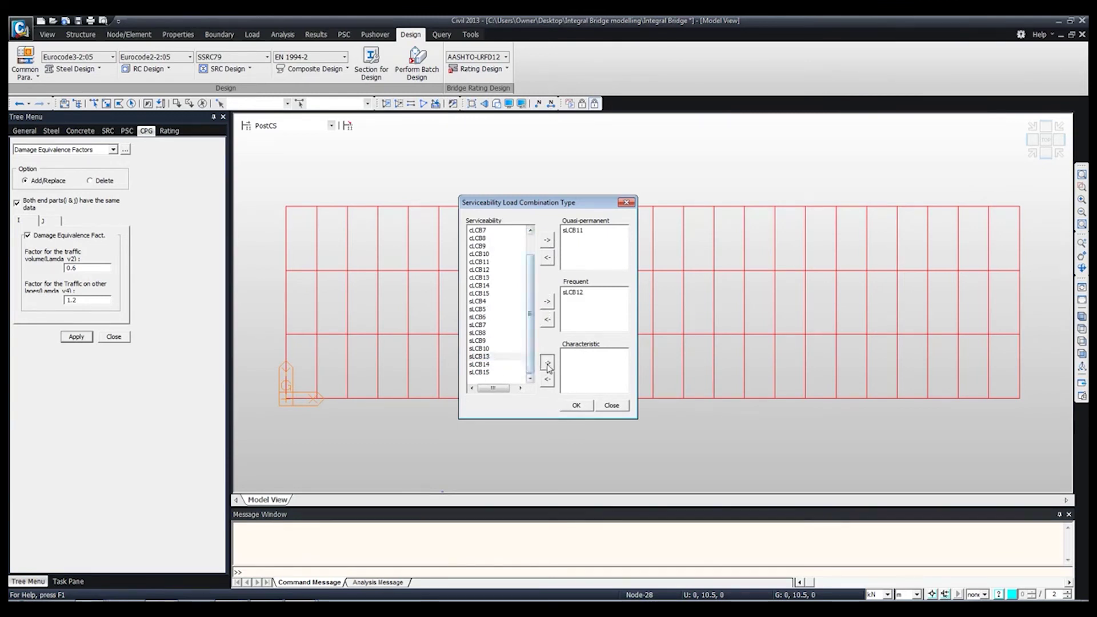
click(574, 405)
Step: Run the composite girder design and open the bending resistance table for both element ends, positive and negative
click(337, 70)
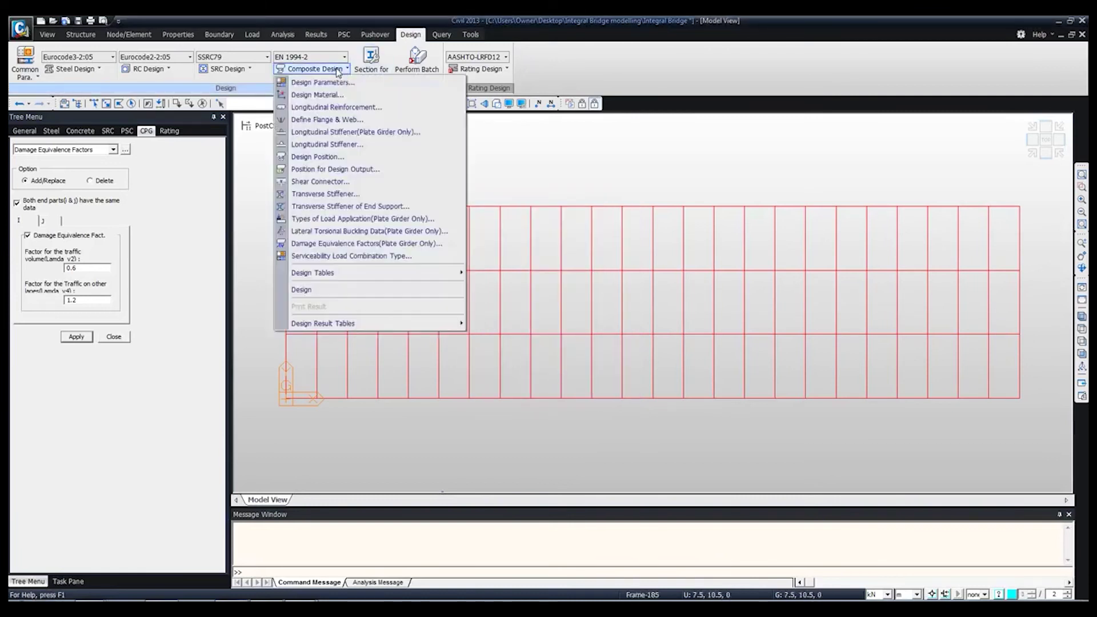
click(345, 292)
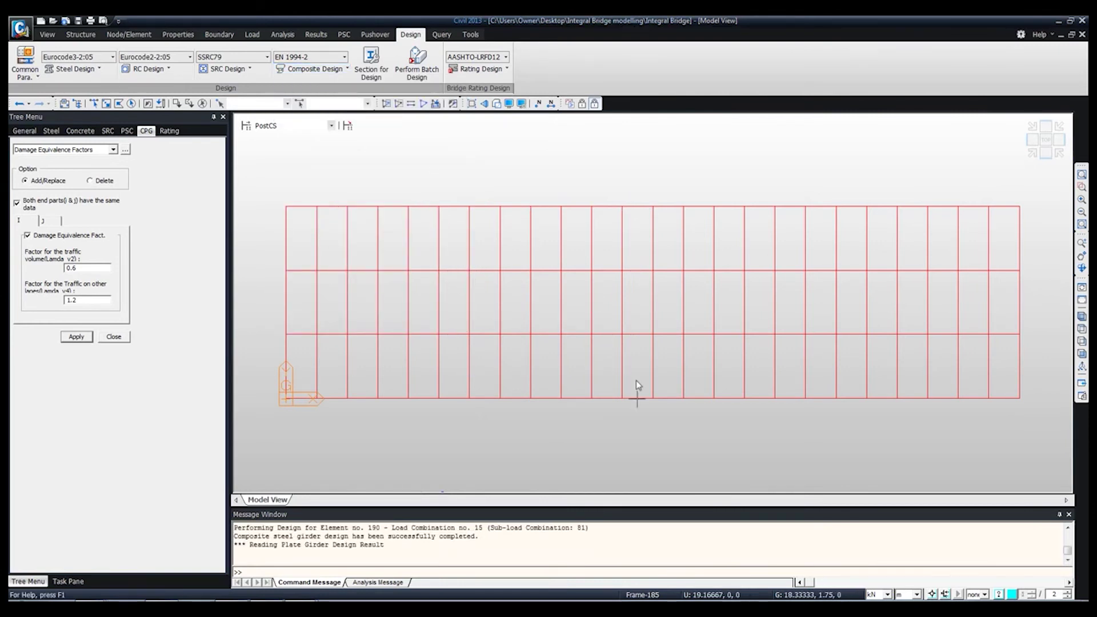
click(341, 69)
mouse_move(382, 326)
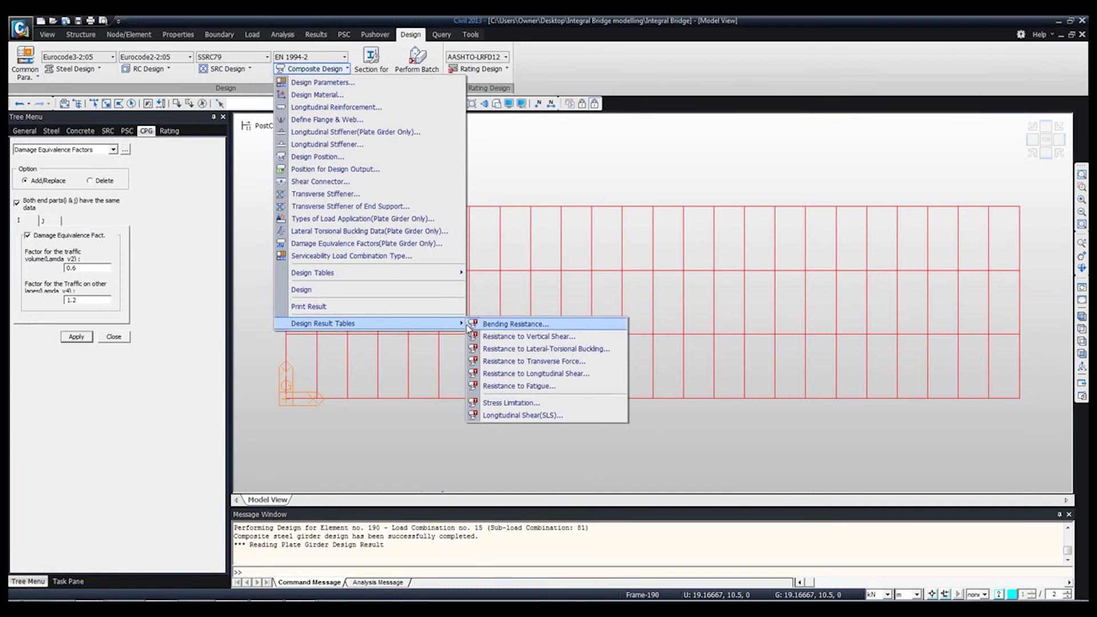
click(512, 324)
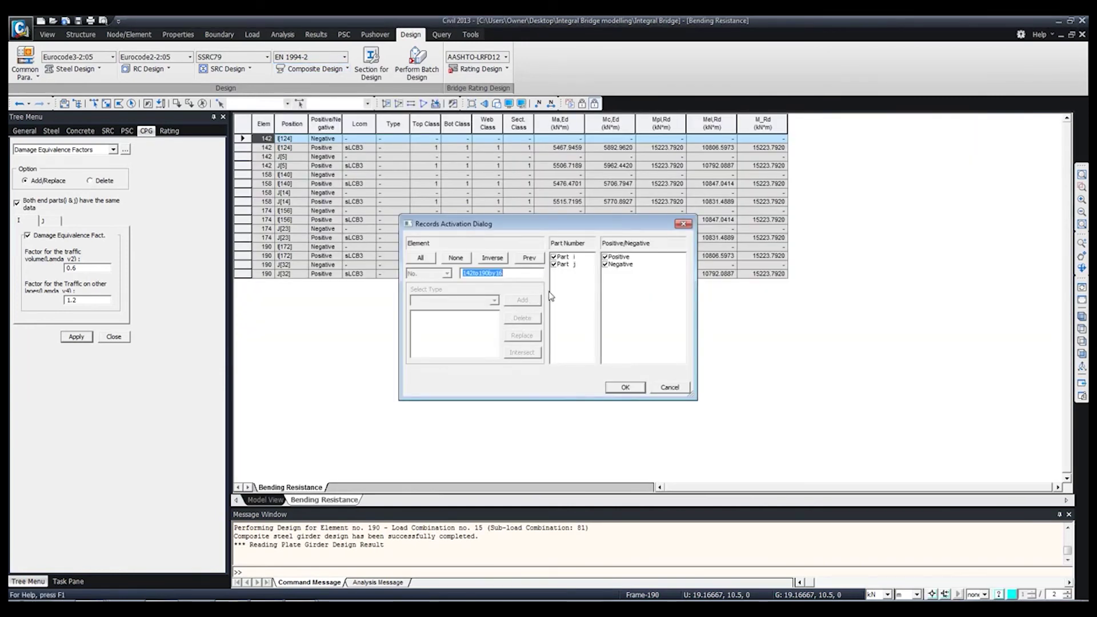
click(625, 388)
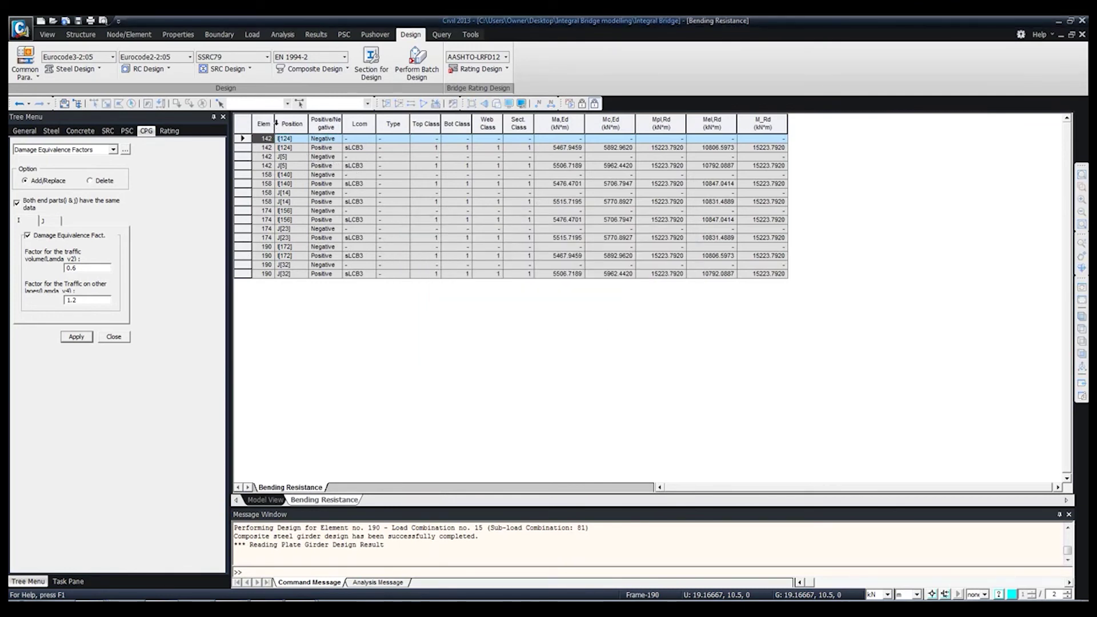
Step: Widen the element column of the bending resistance table and examine the plastic, elastic and design moment resistances
click(276, 124)
drag(277, 124, 328, 123)
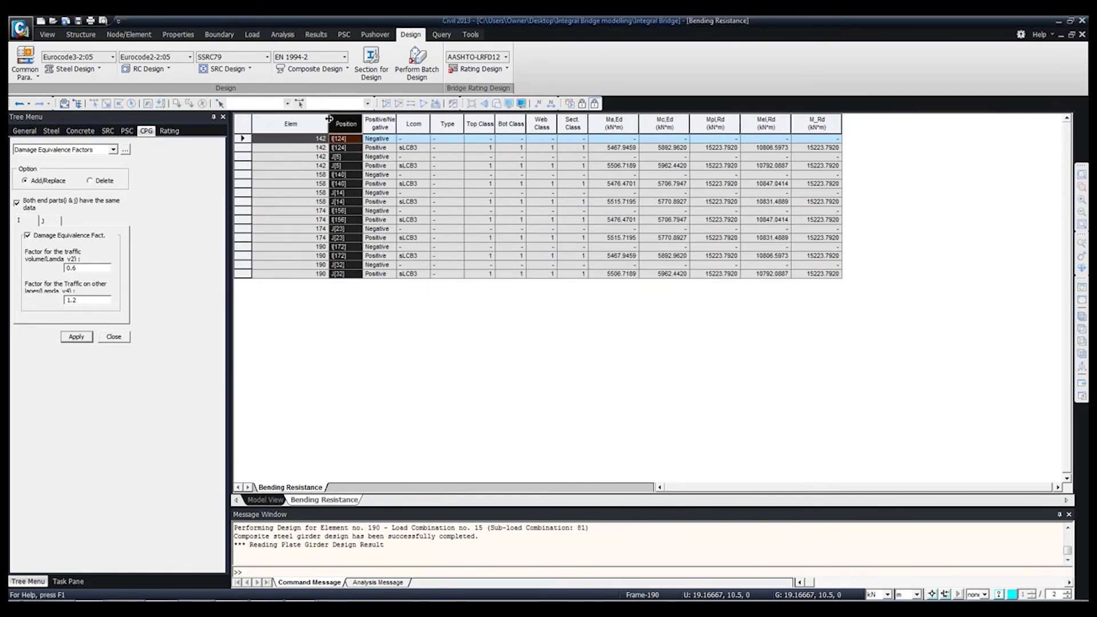
click(301, 150)
click(384, 149)
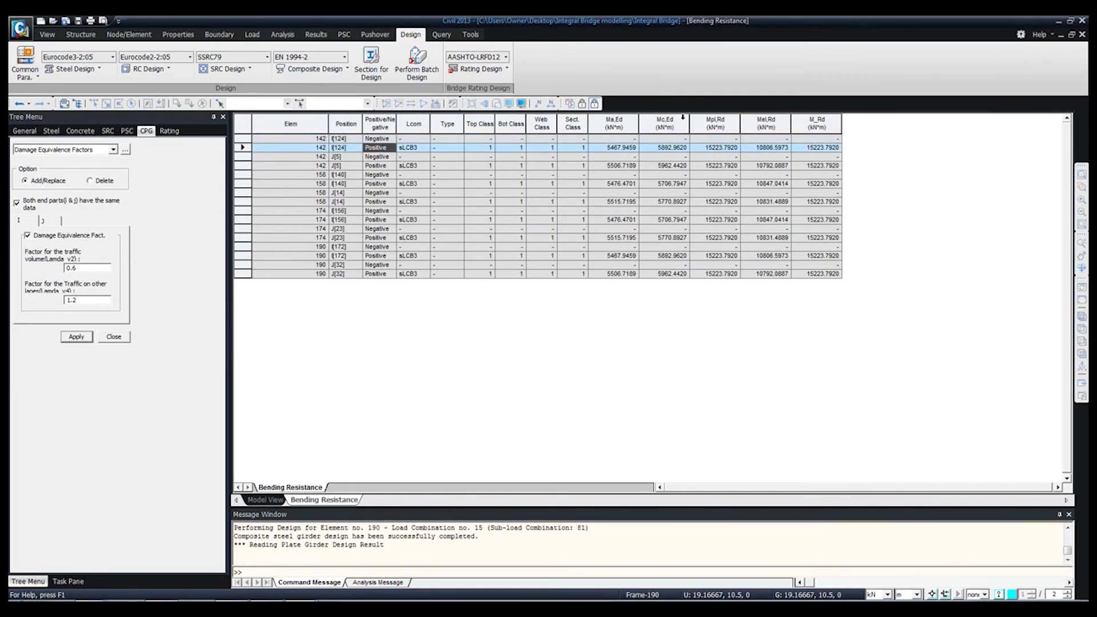
click(712, 120)
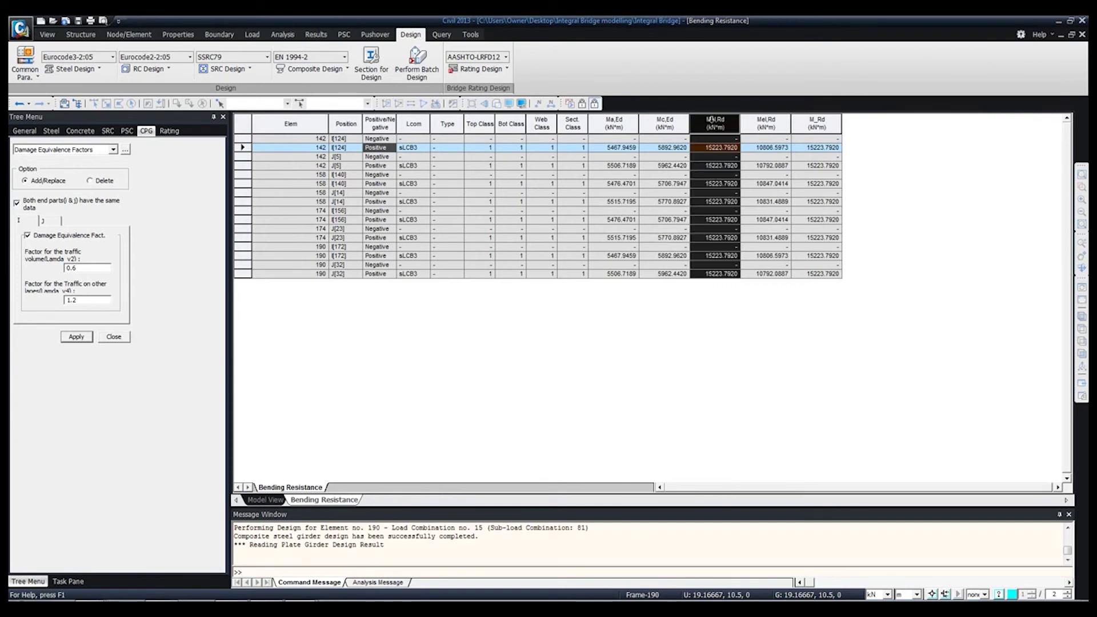
click(766, 121)
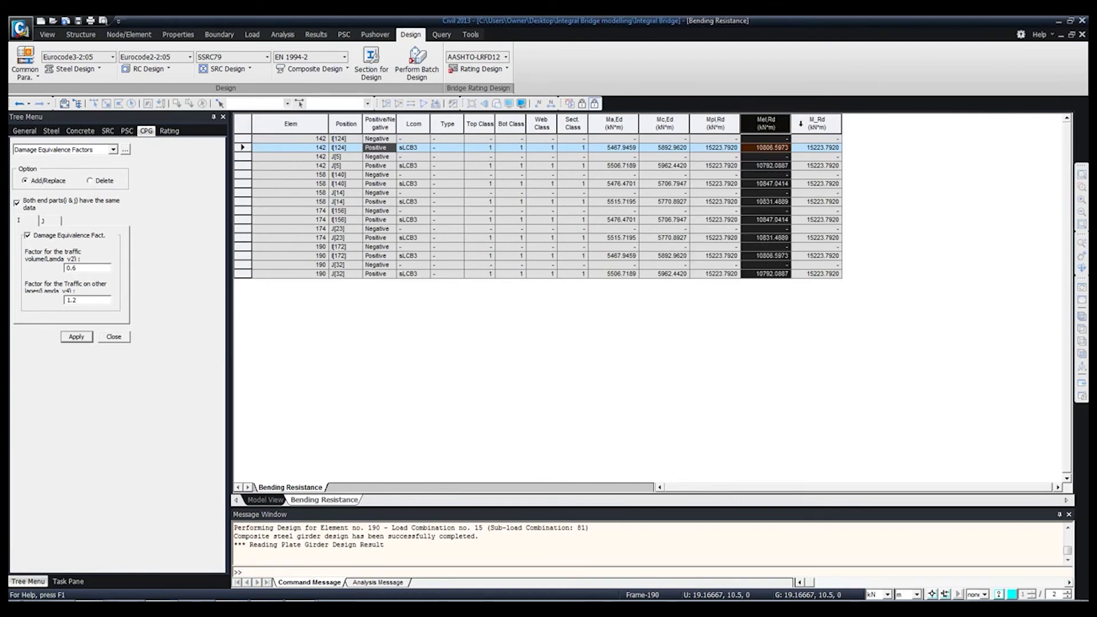
click(821, 122)
click(829, 156)
click(832, 203)
Step: Examine the top flange, bottom flange and overall section classes in the bending resistance table
click(484, 119)
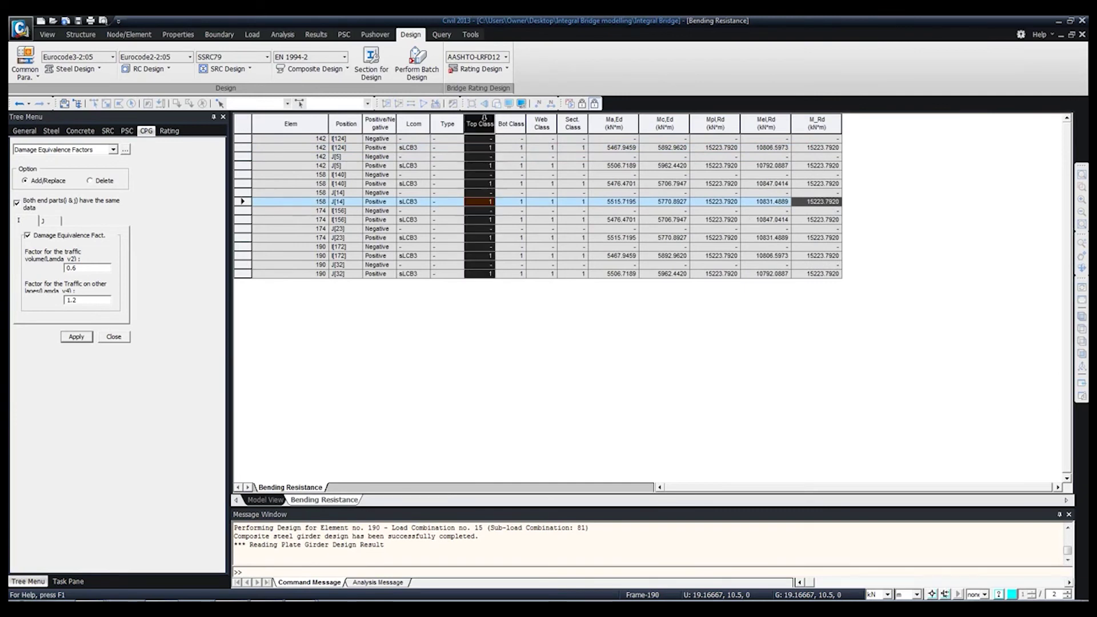
click(508, 121)
click(485, 122)
click(511, 120)
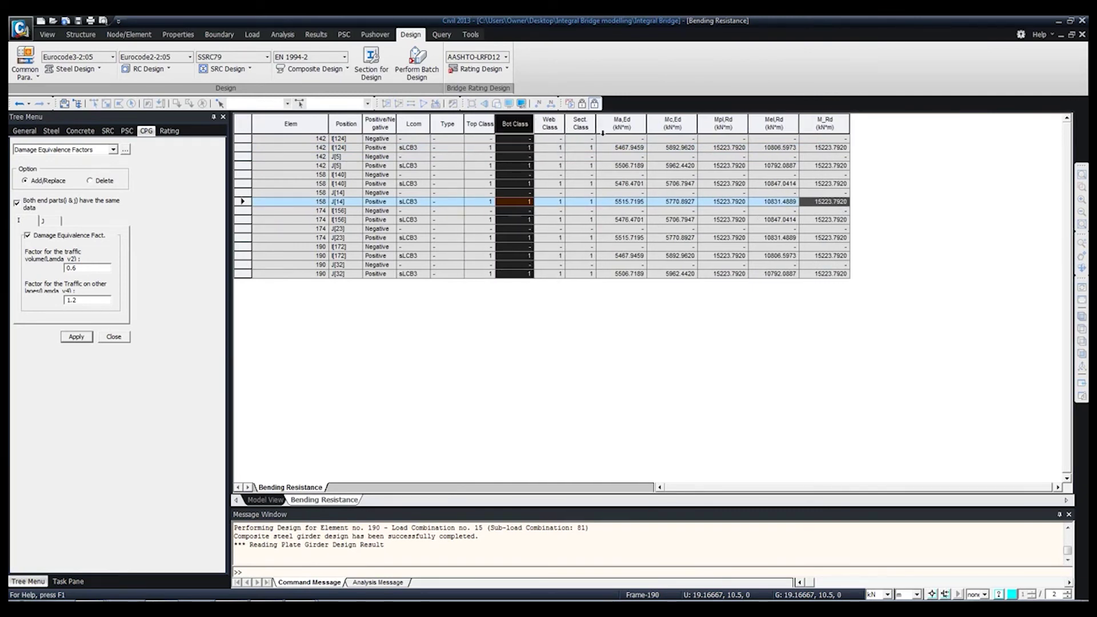
click(574, 120)
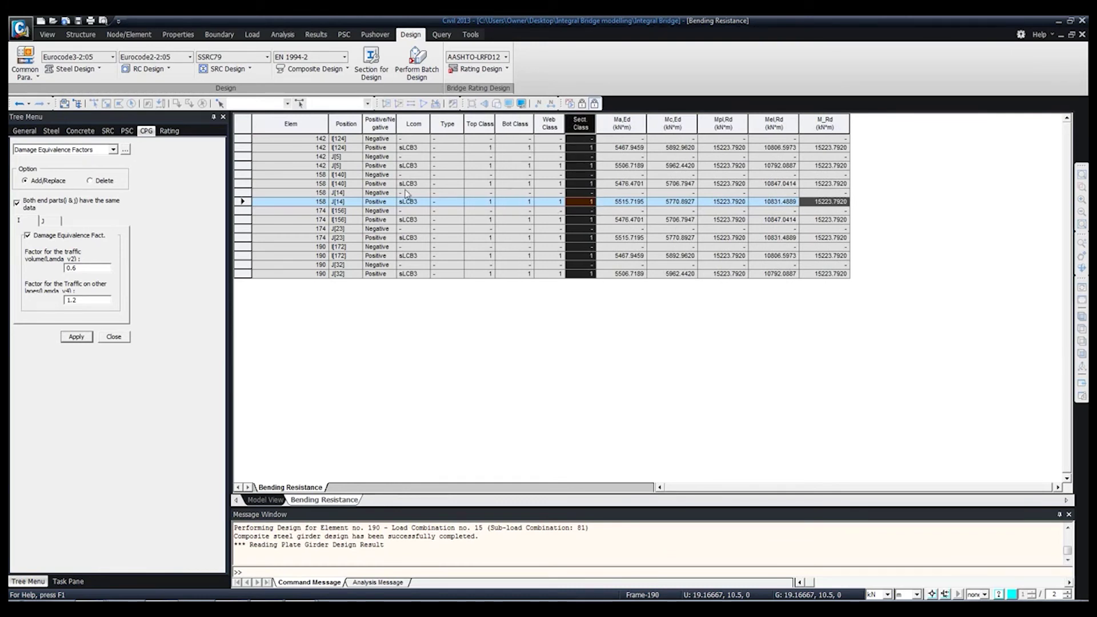
Step: Open the vertical shear resistance table for both element ends and examine the Vpl,Rd and Vb,Rd values
click(265, 500)
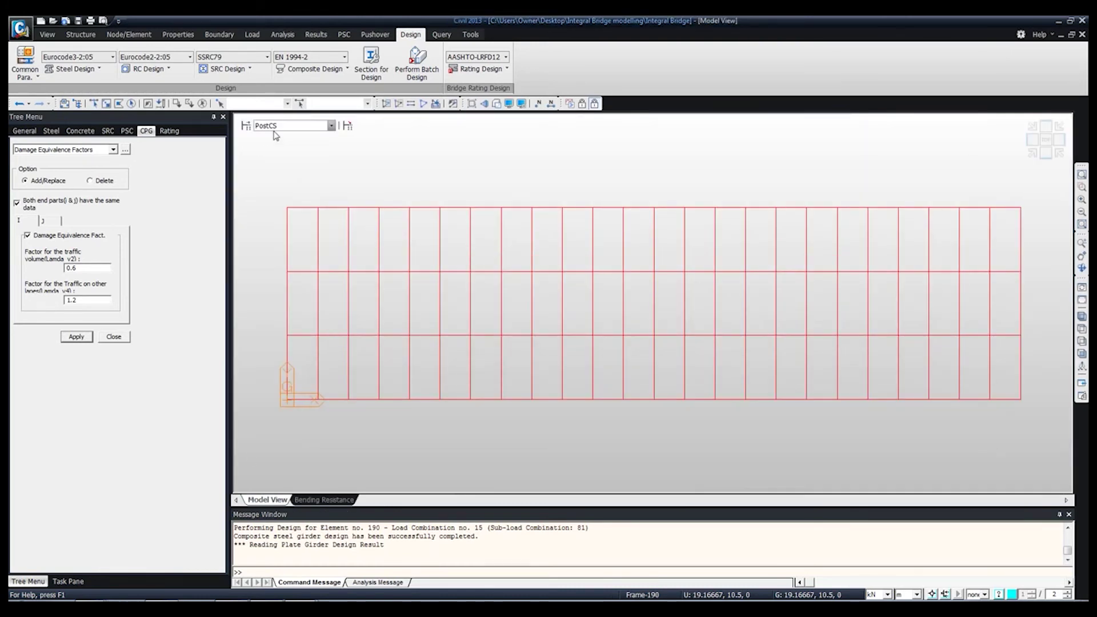
click(316, 69)
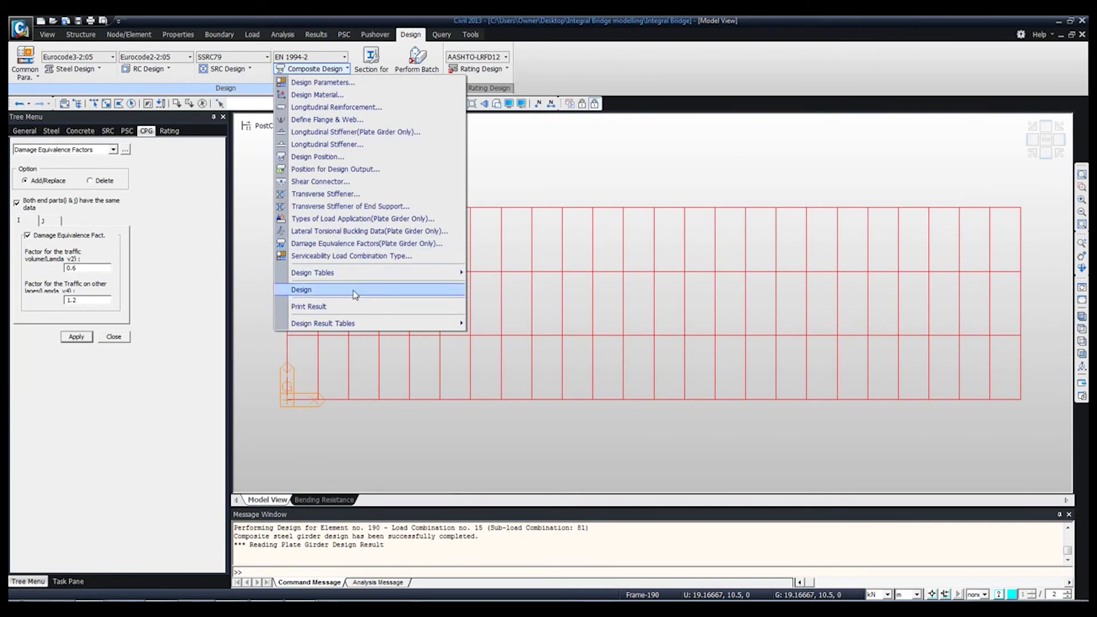
mouse_move(384, 333)
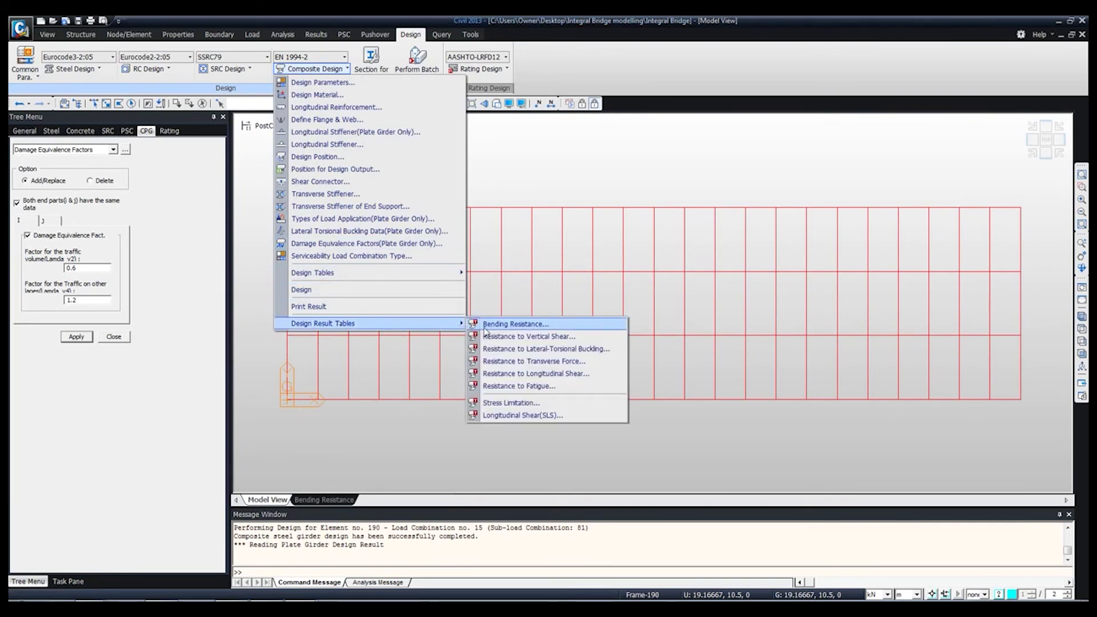
click(532, 338)
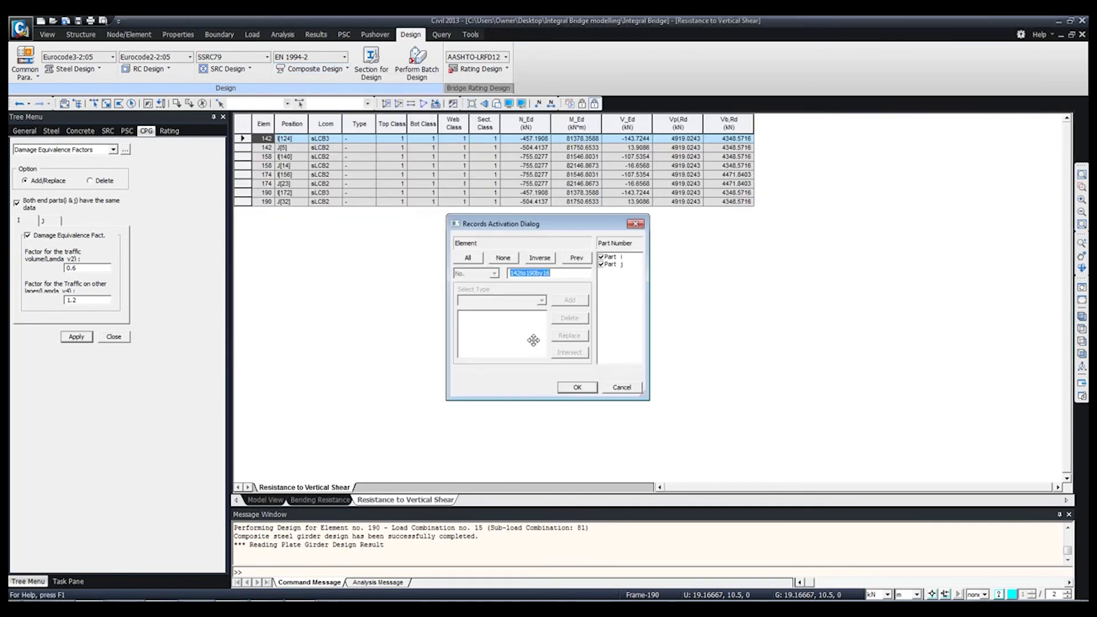
click(575, 387)
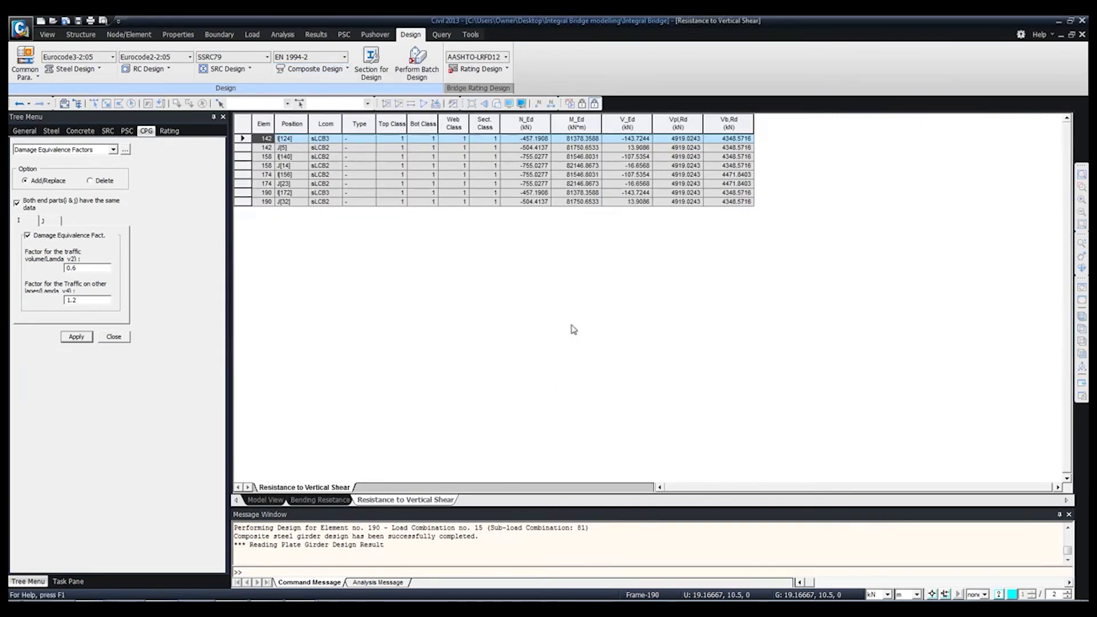
click(676, 122)
click(740, 123)
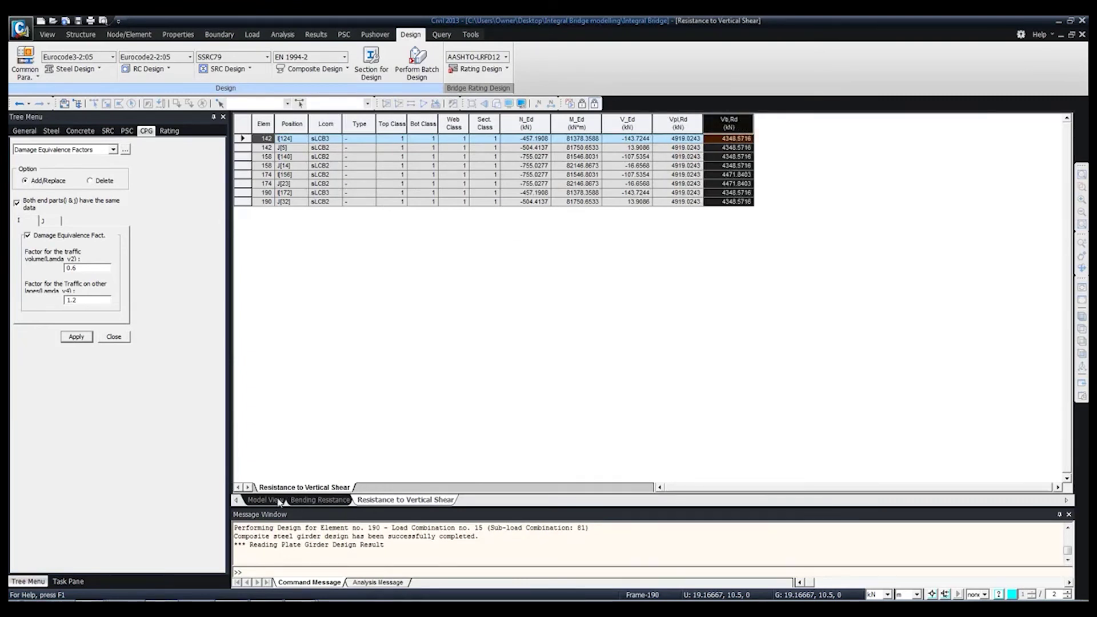
Step: Print the composite design result to a new Excel file named Design report and open the saved report
click(285, 499)
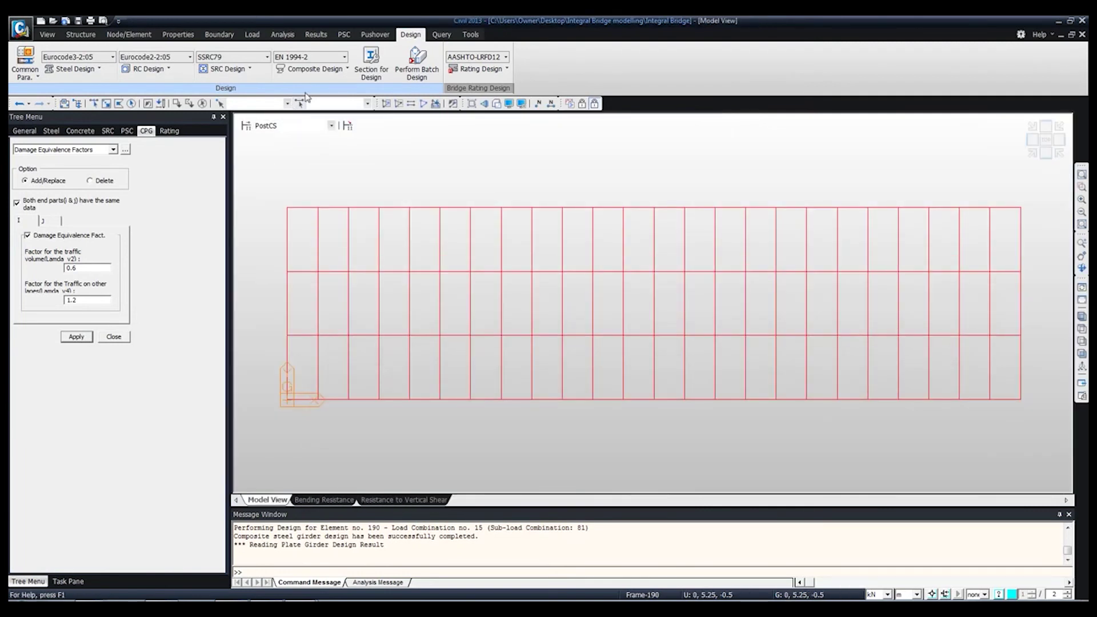
click(320, 69)
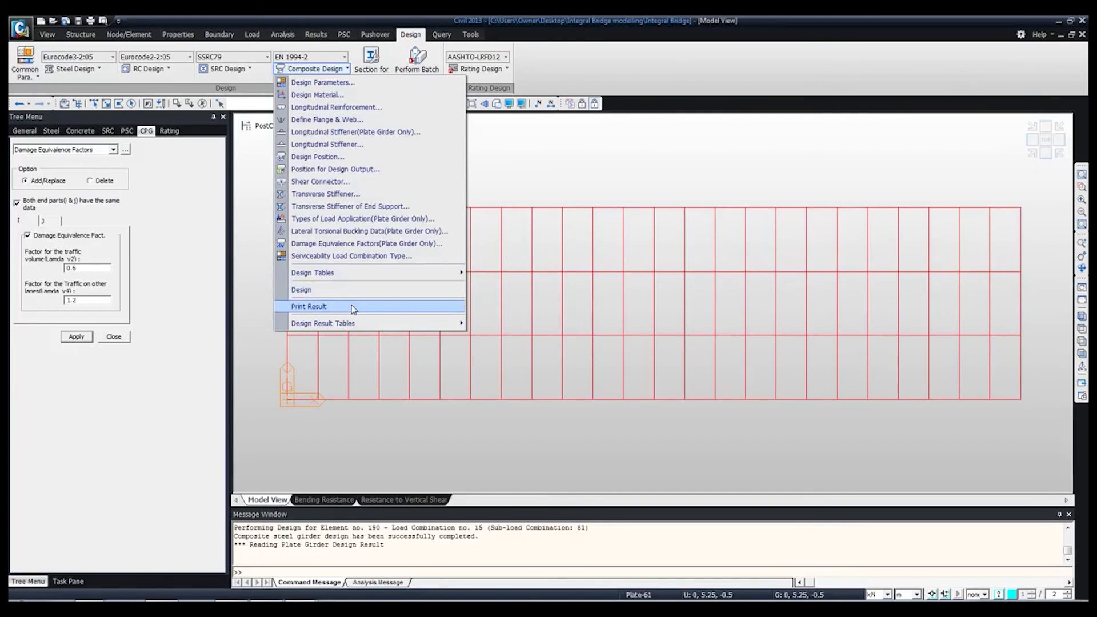
click(309, 307)
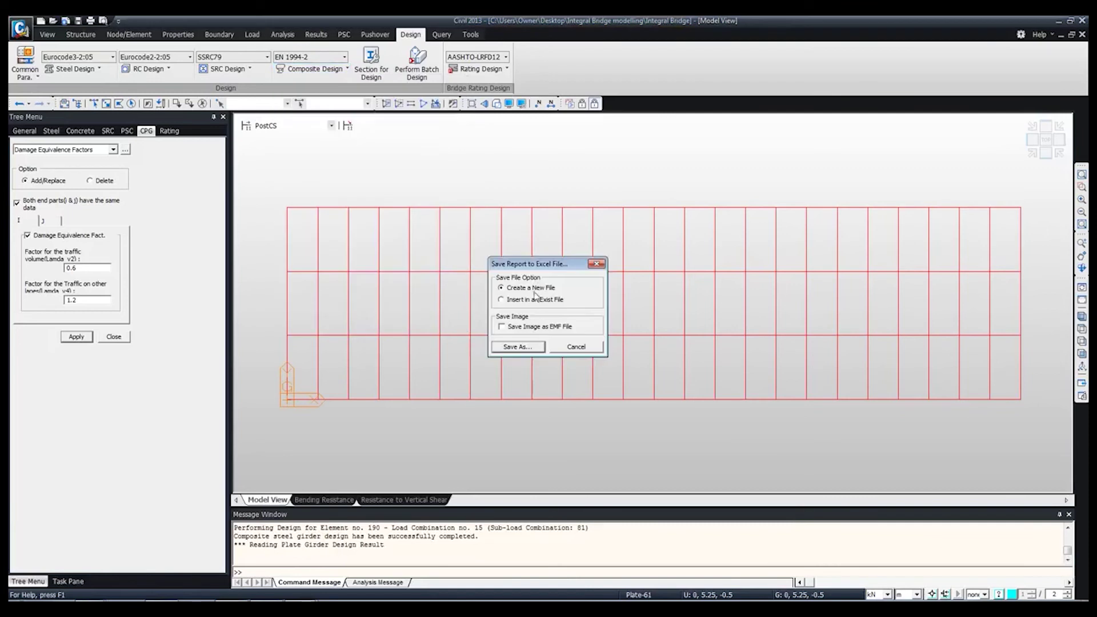
click(517, 347)
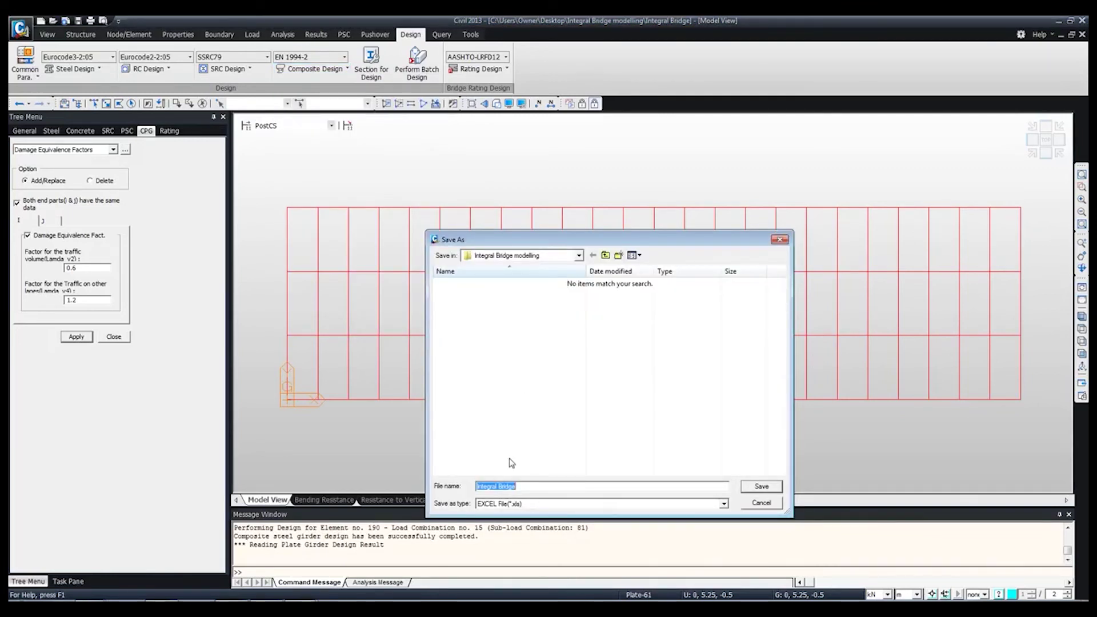
text(Design report)
click(763, 486)
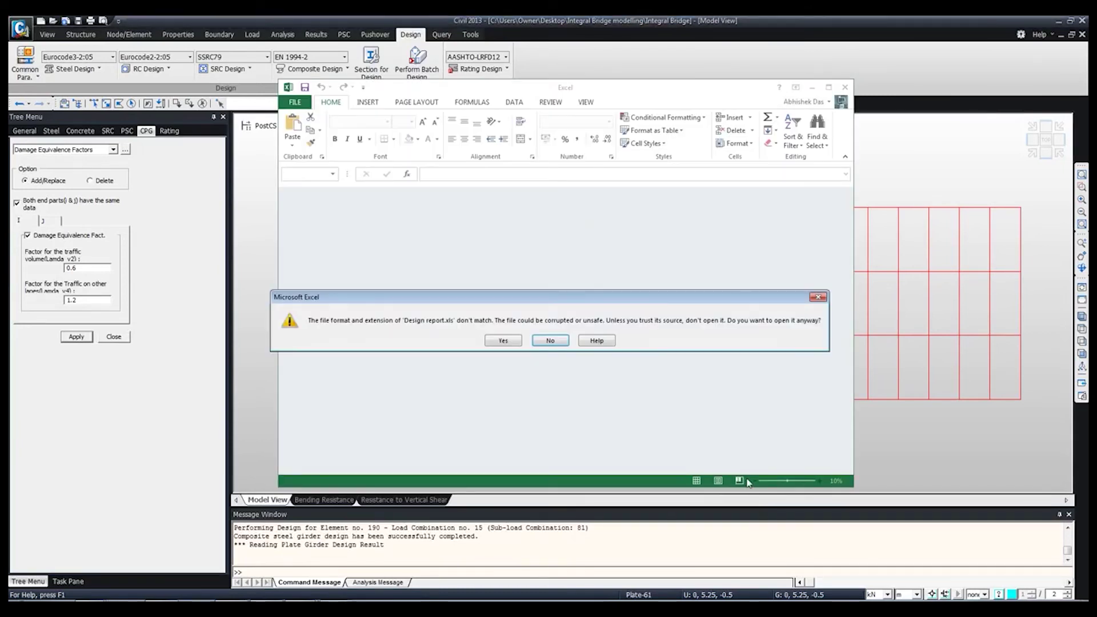
click(503, 340)
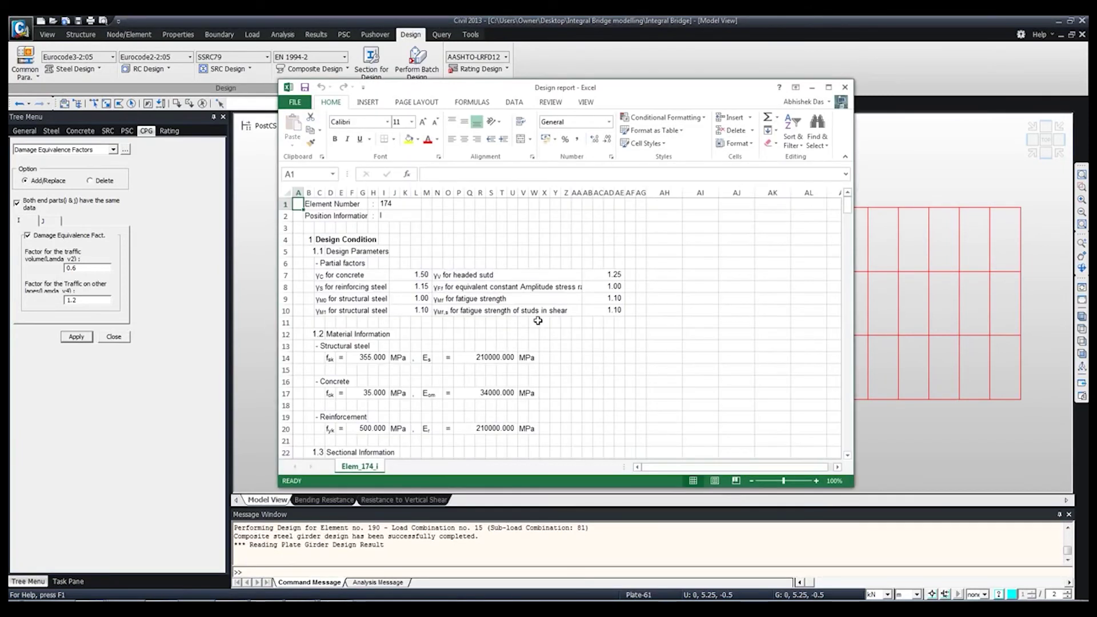
Step: Maximize the report and examine the design parameters, material and sectional information, and the positive moment bending resistance for element 174
click(823, 86)
click(186, 197)
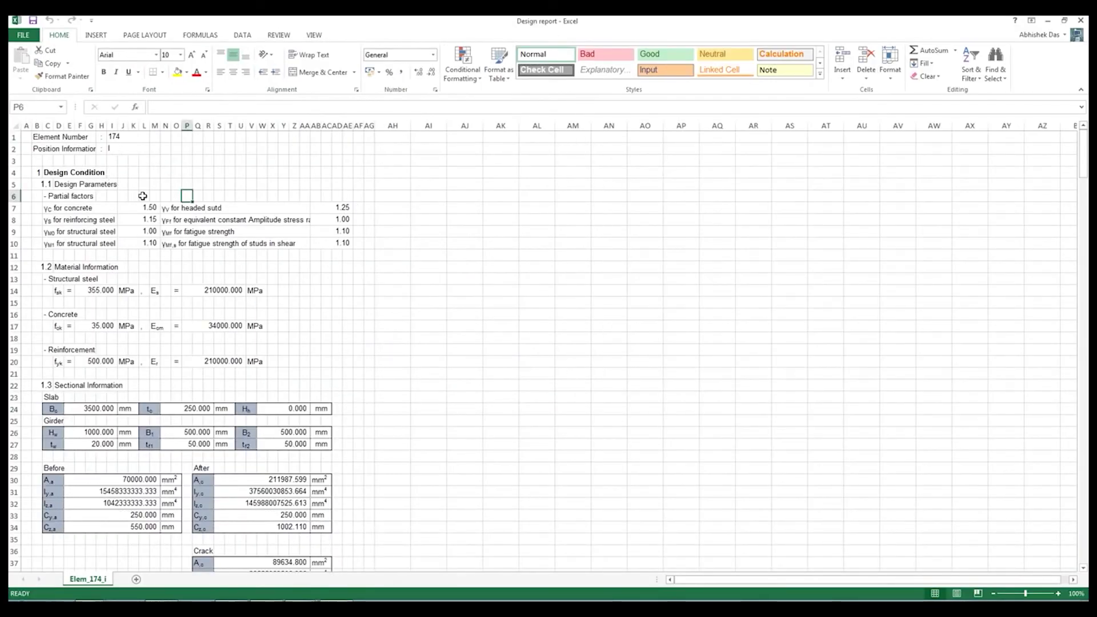
scroll(143, 194, down, 3)
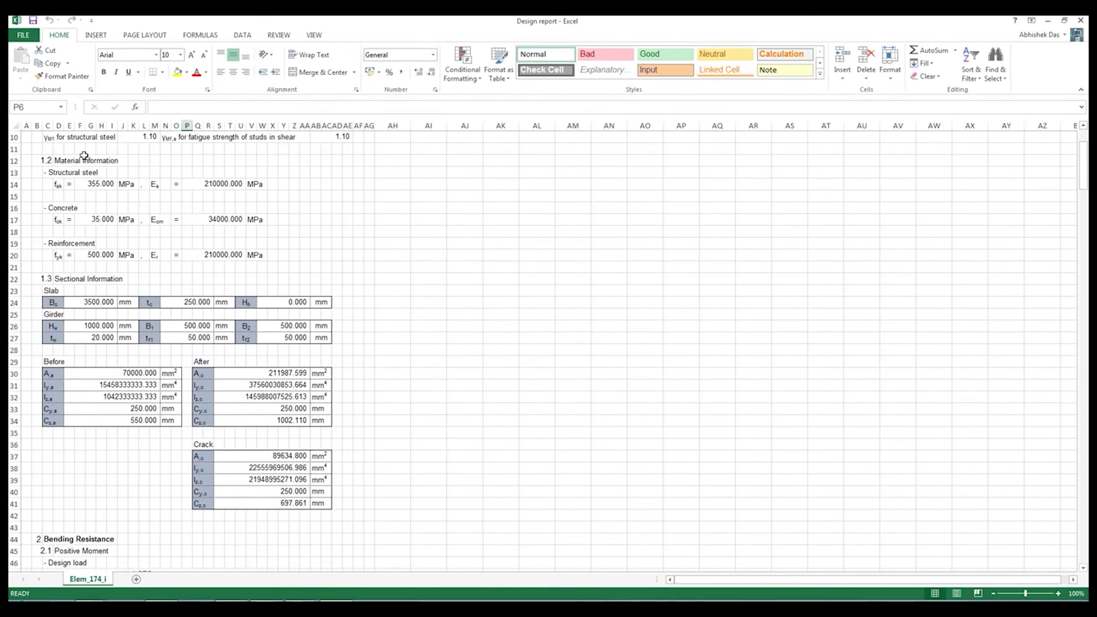
scroll(119, 163, down, 5)
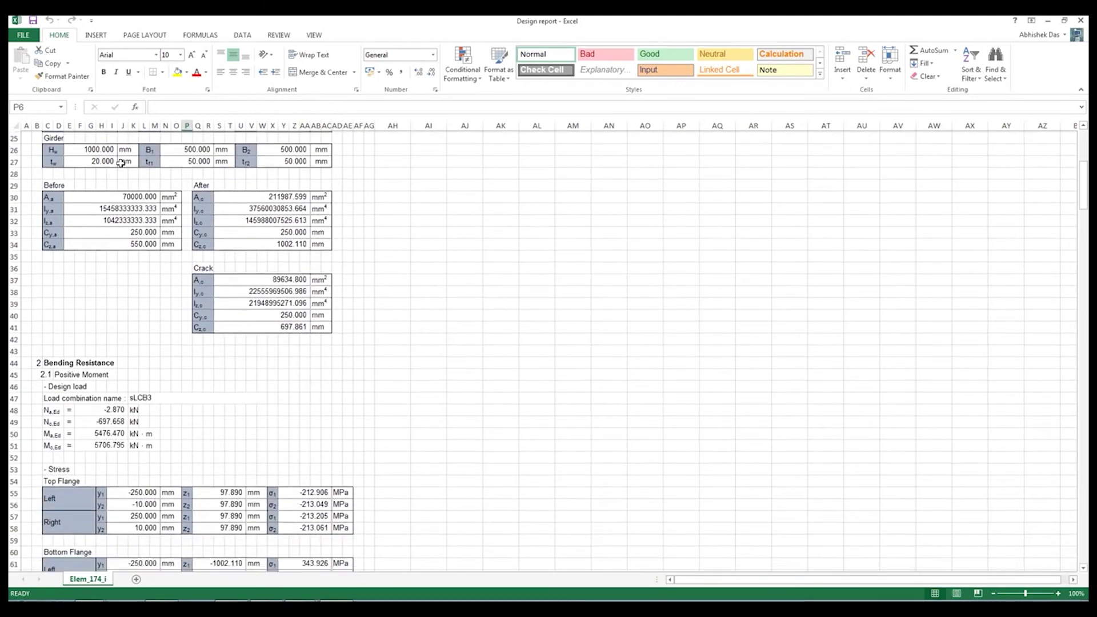
scroll(121, 163, down, 11)
scroll(121, 163, up, 2)
scroll(117, 183, down, 2)
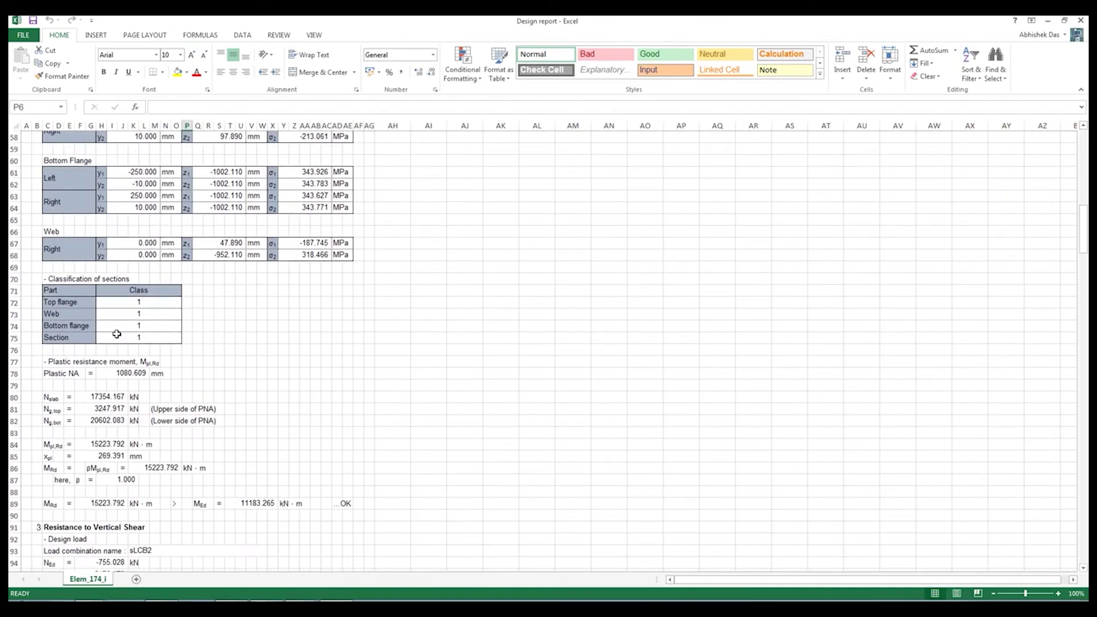
Step: Examine the remaining report sections from vertical shear resistance through serviceability stresses and longitudinal shear, and close the report
scroll(122, 362, down, 11)
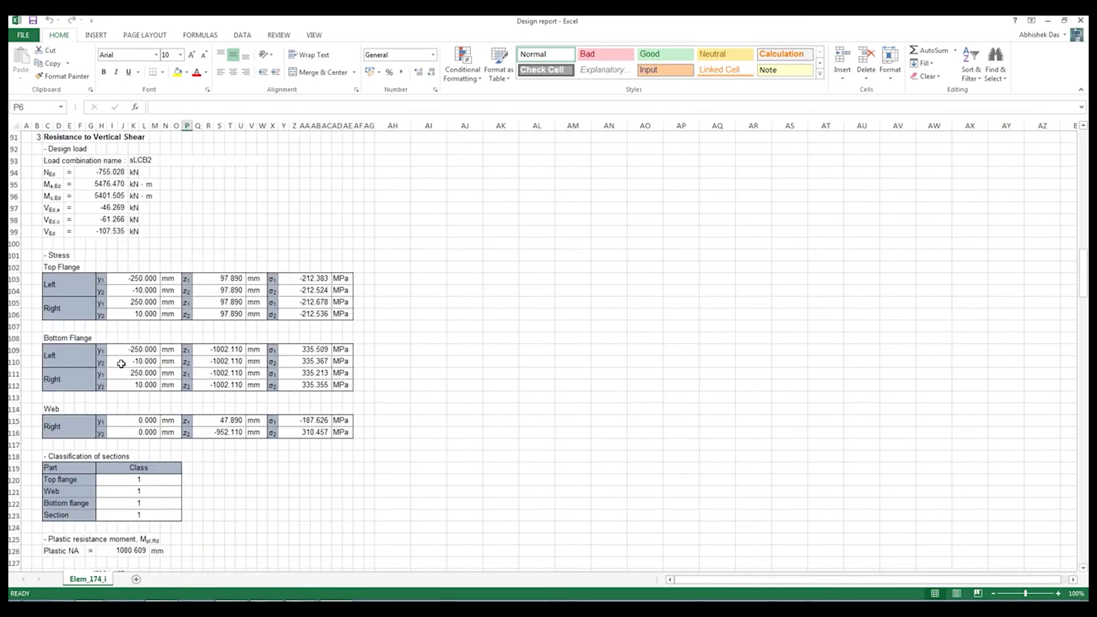
scroll(121, 363, down, 20)
scroll(122, 363, down, 18)
scroll(121, 363, down, 19)
scroll(122, 364, down, 13)
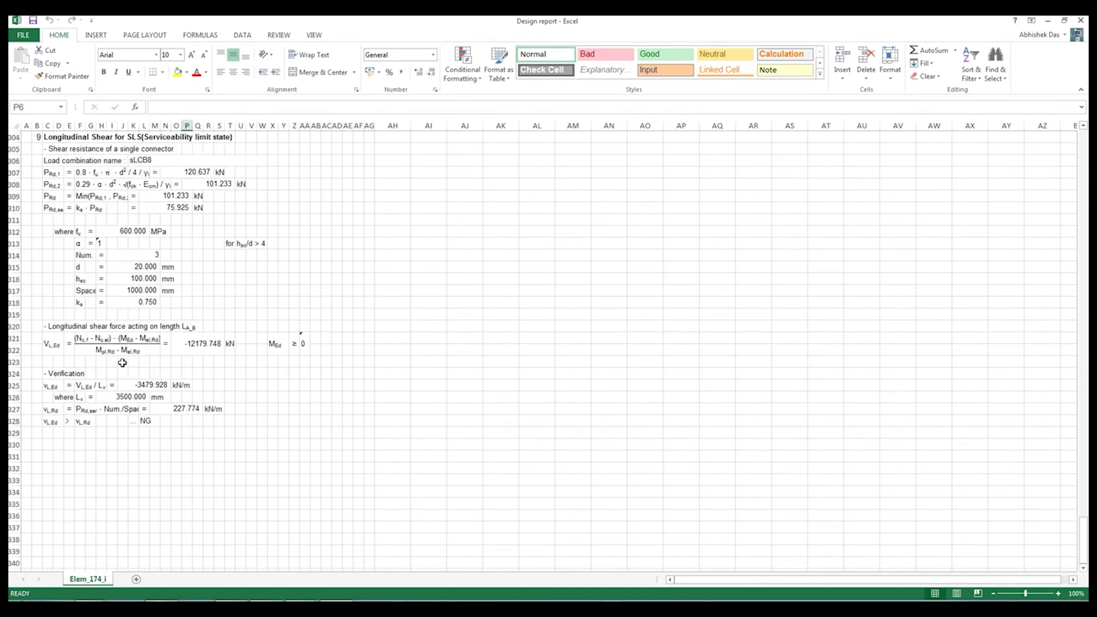
scroll(122, 364, down, 2)
scroll(122, 363, up, 8)
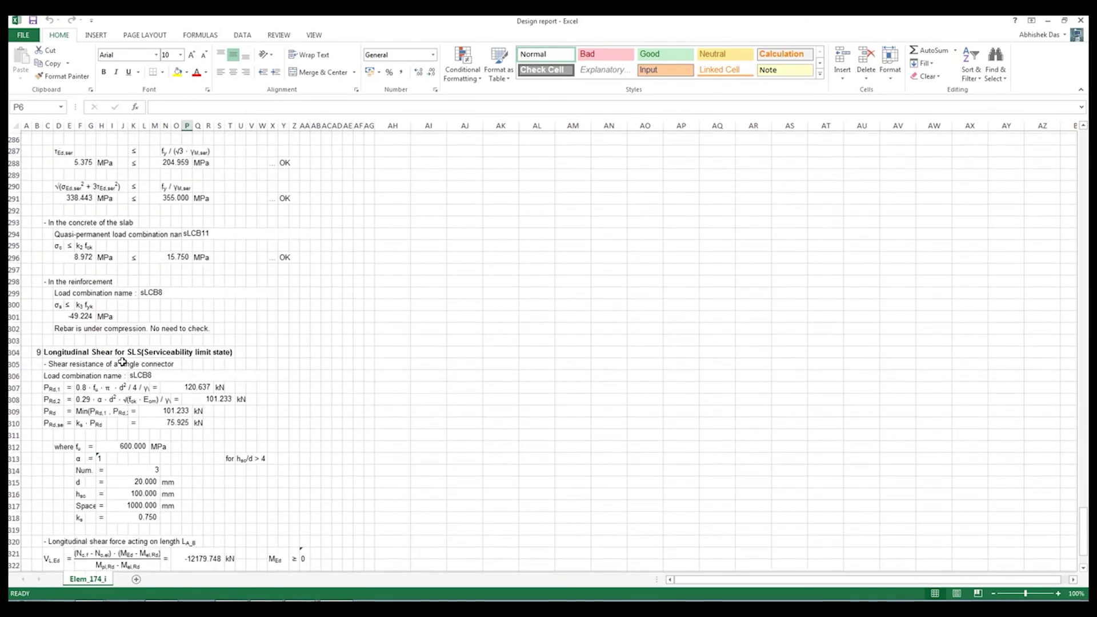
scroll(121, 362, up, 1)
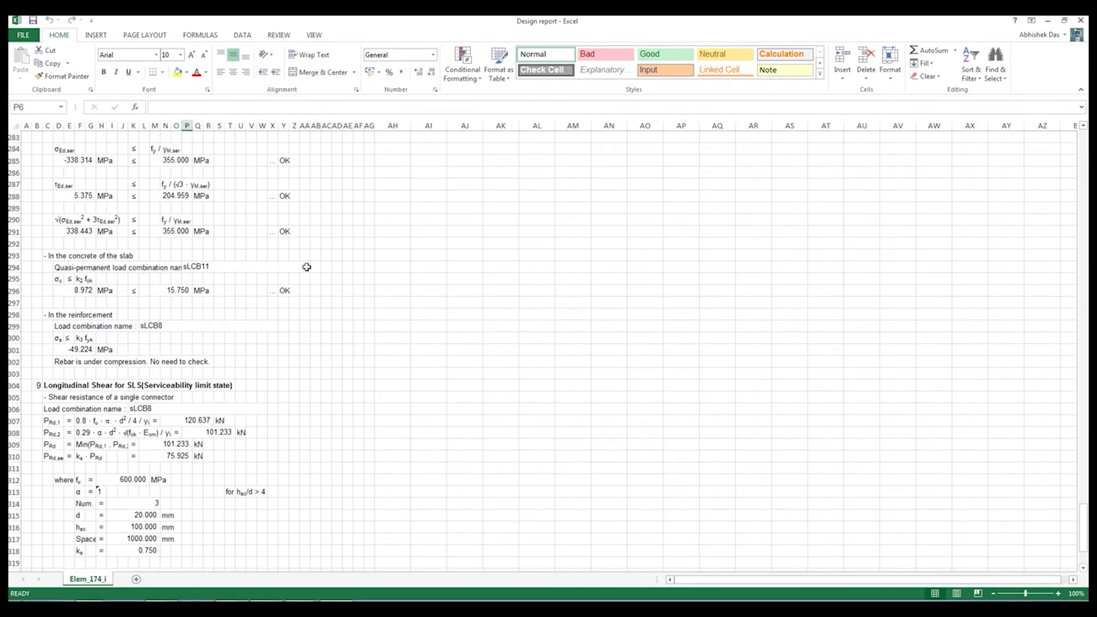
click(1079, 23)
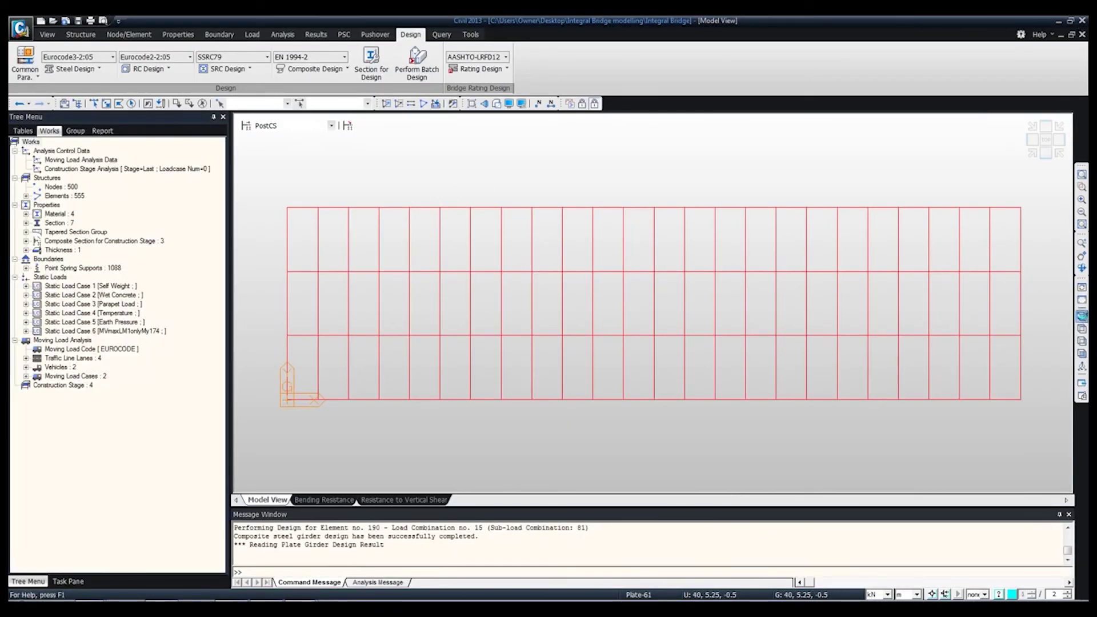
Step: Activate all elements and show the whole bridge model in isometric view
click(1082, 316)
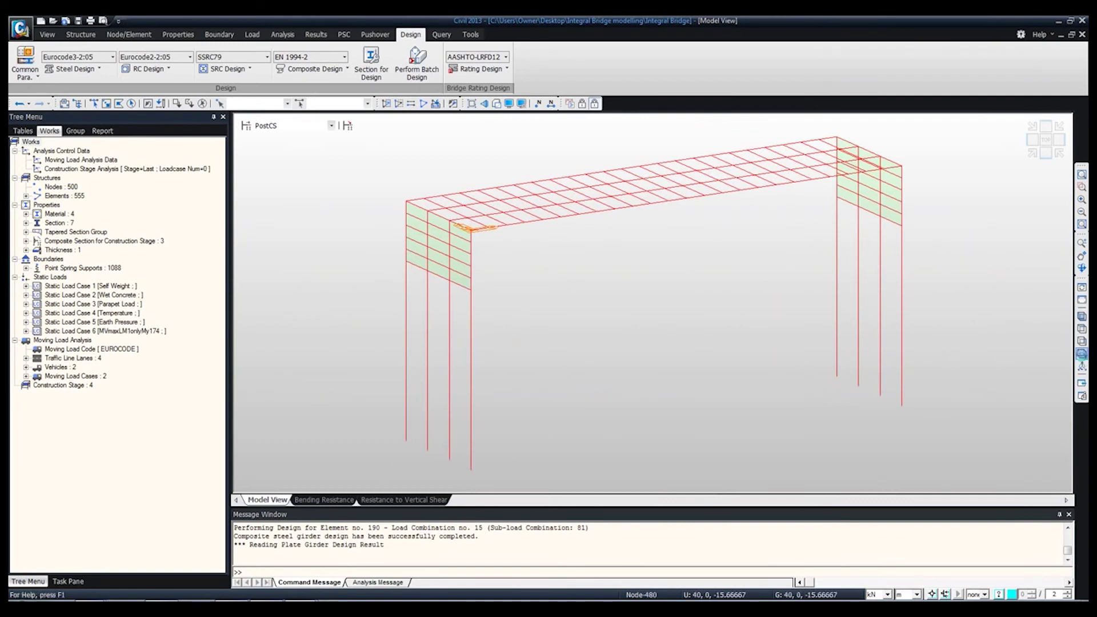
click(1082, 353)
click(1082, 316)
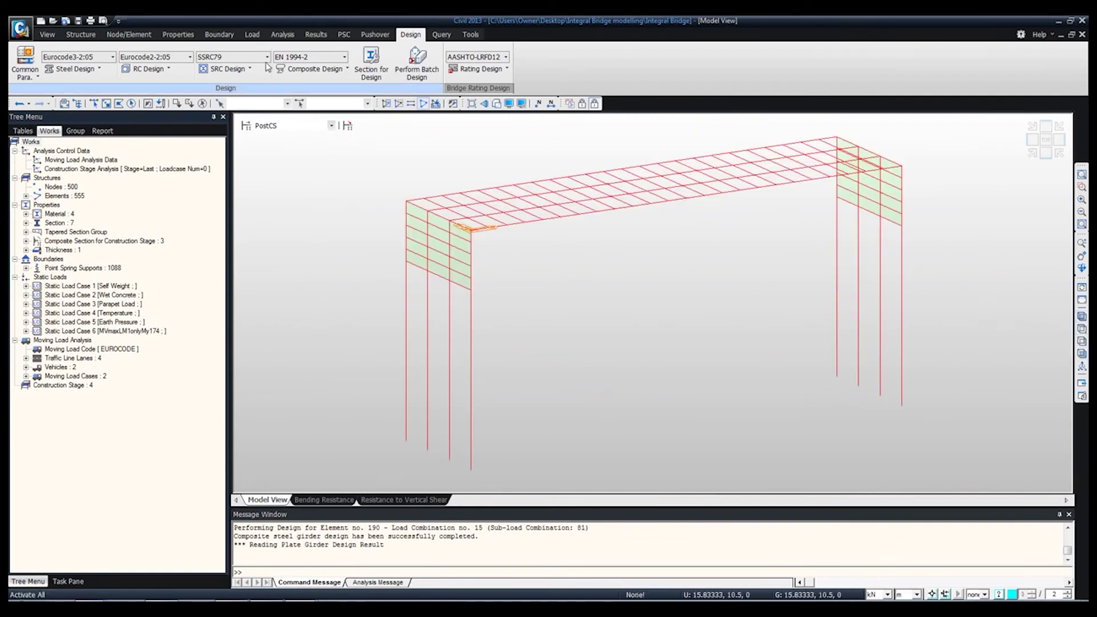
Step: Review the RC design partial safety factors for material properties under Eurocode2-2:05
click(161, 69)
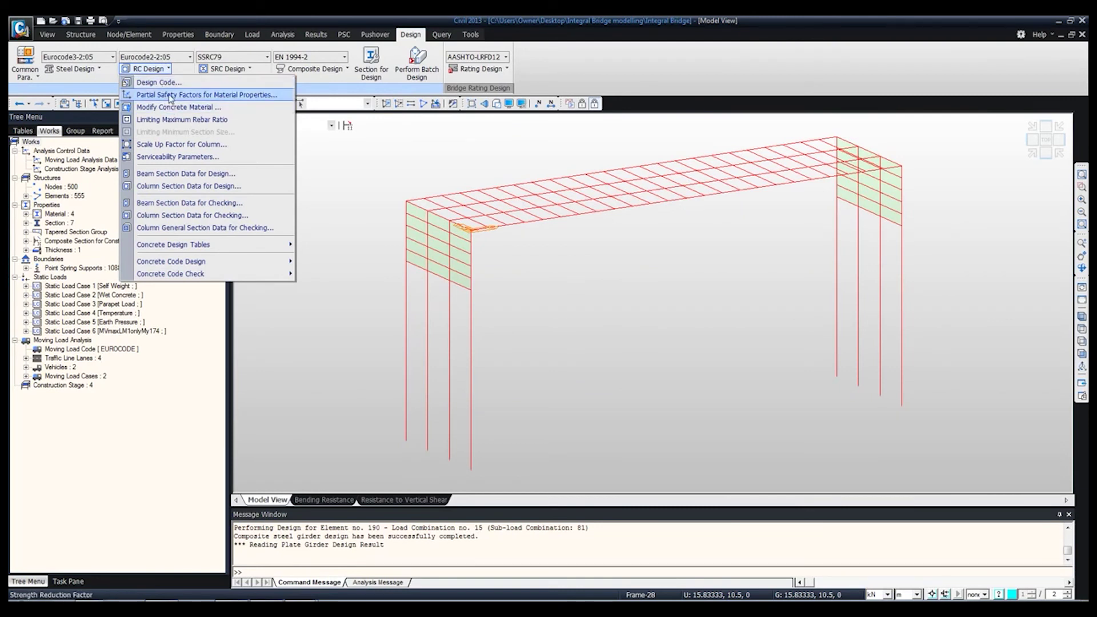
click(169, 96)
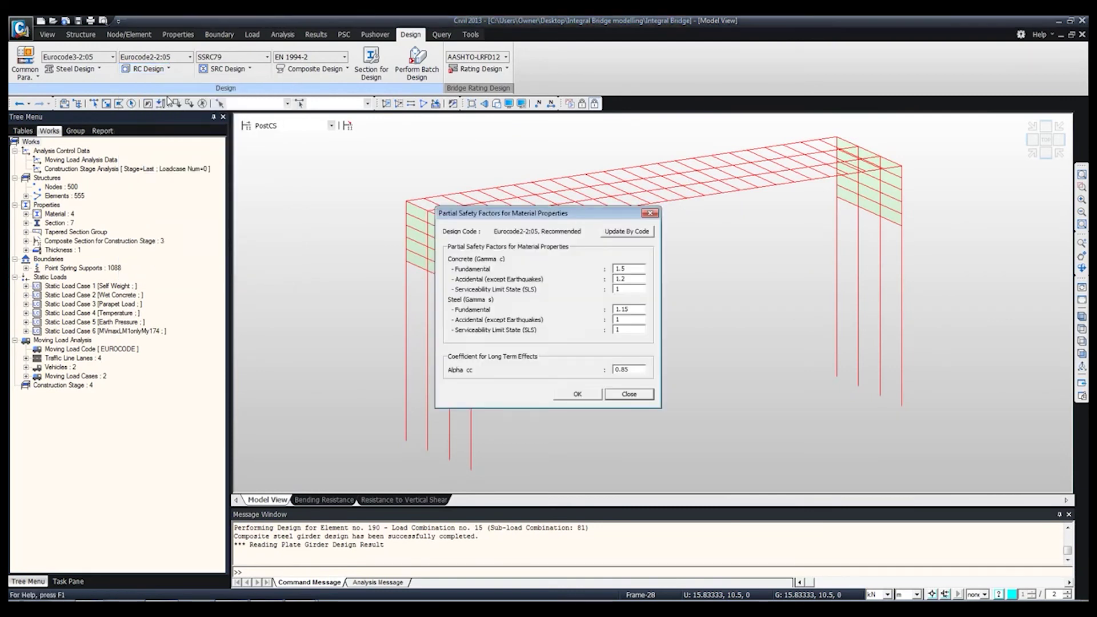
click(628, 394)
Step: Review the RC design concrete material settings for material C35/45
click(144, 69)
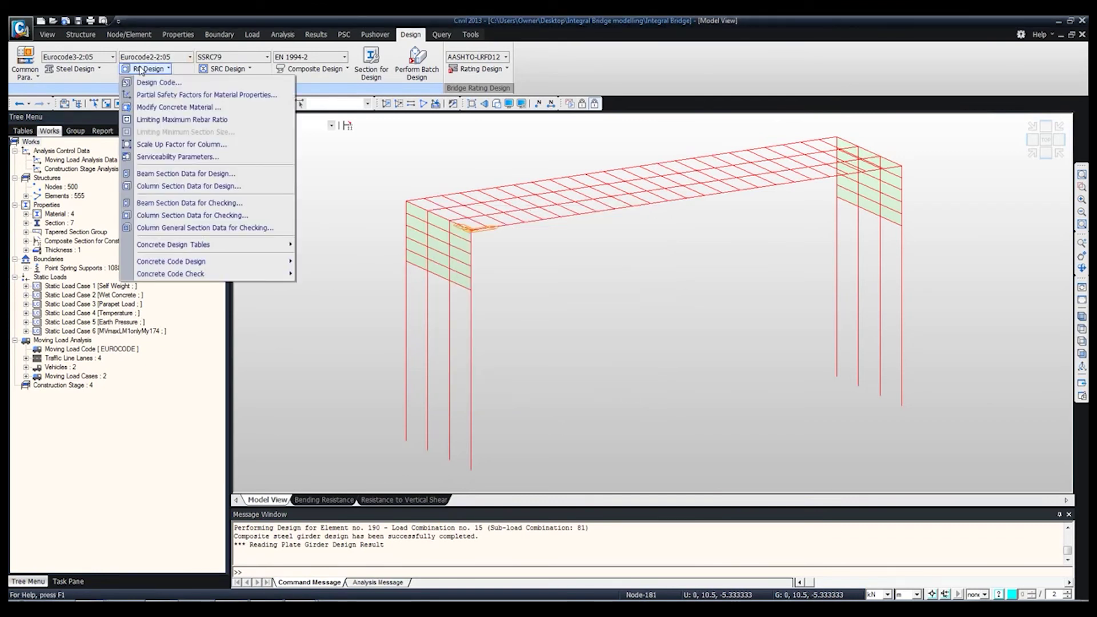
click(169, 108)
click(485, 239)
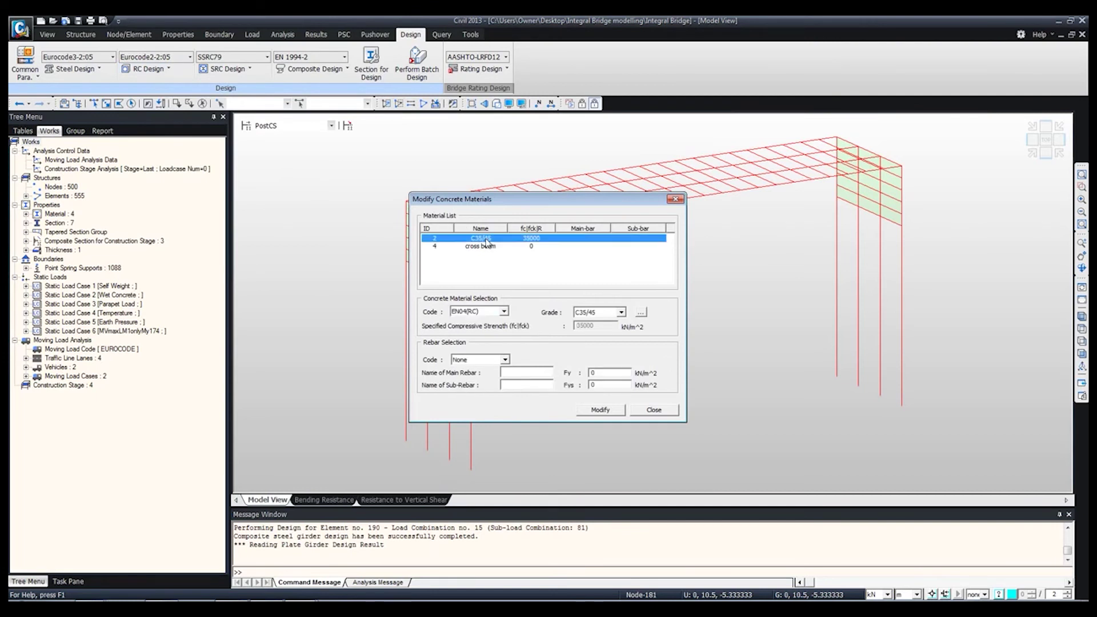
click(653, 410)
Step: In the column section data for checking, give the Pile section P12 ties at 0.3 m spacing
click(162, 71)
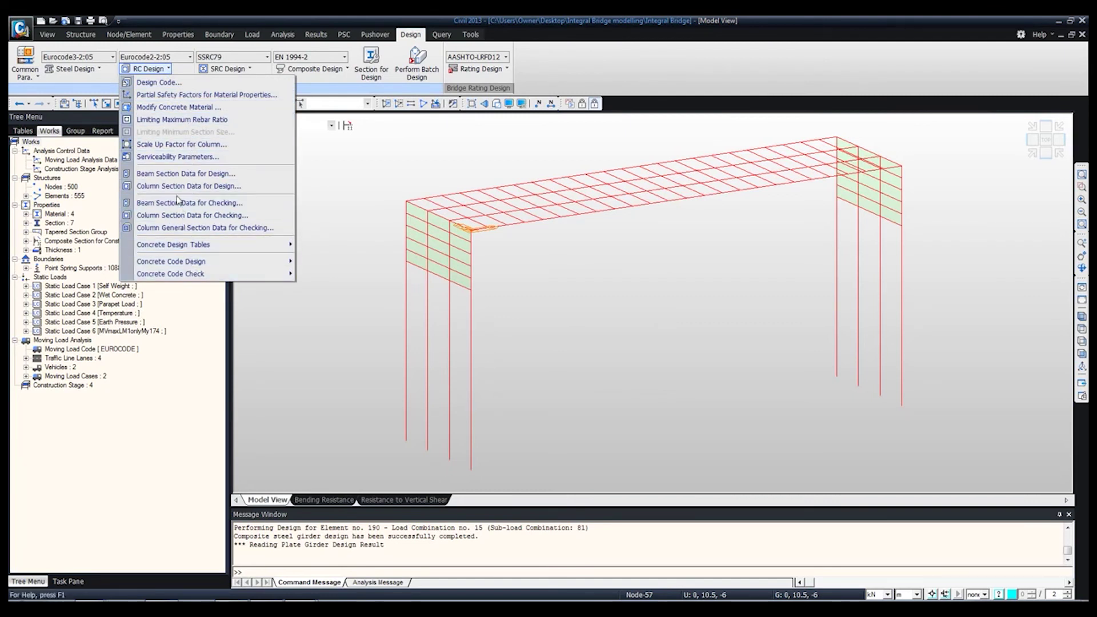
mouse_move(194, 276)
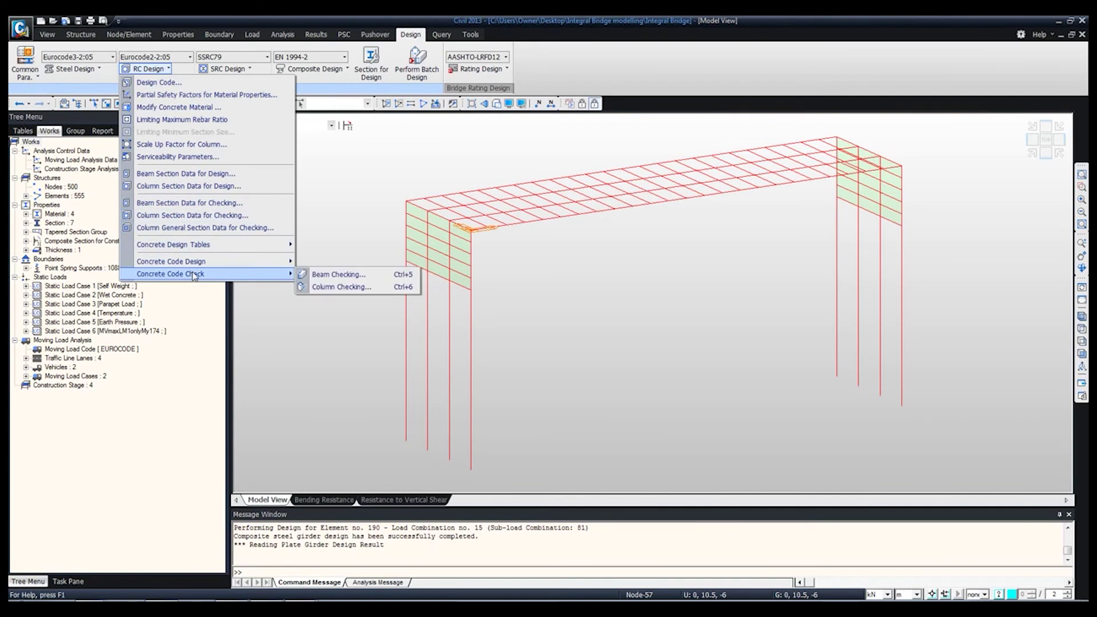
click(207, 216)
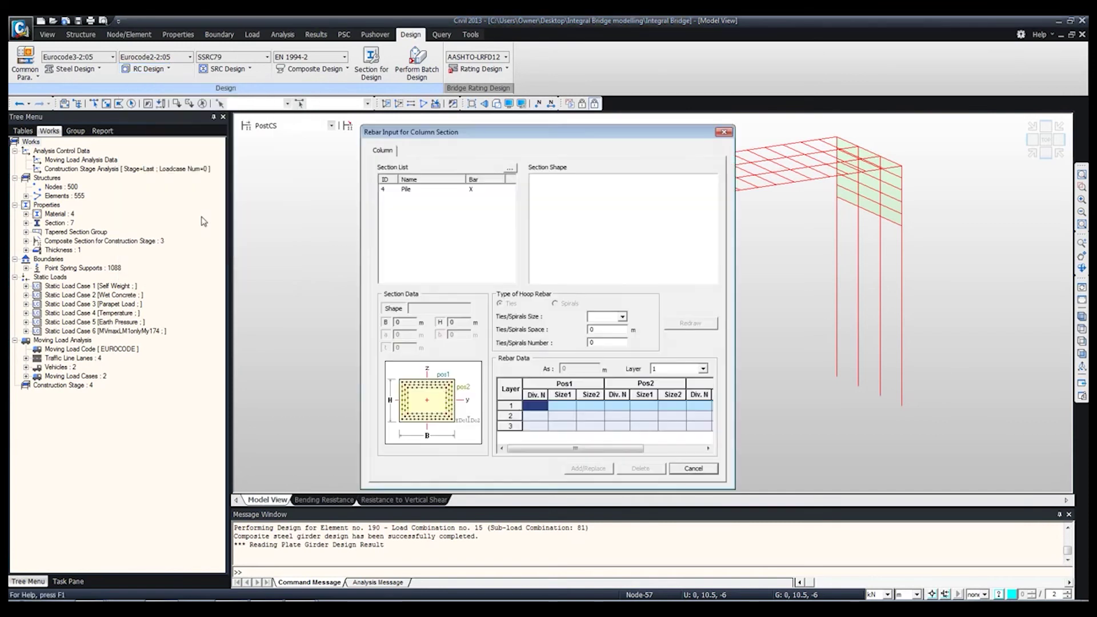
click(381, 191)
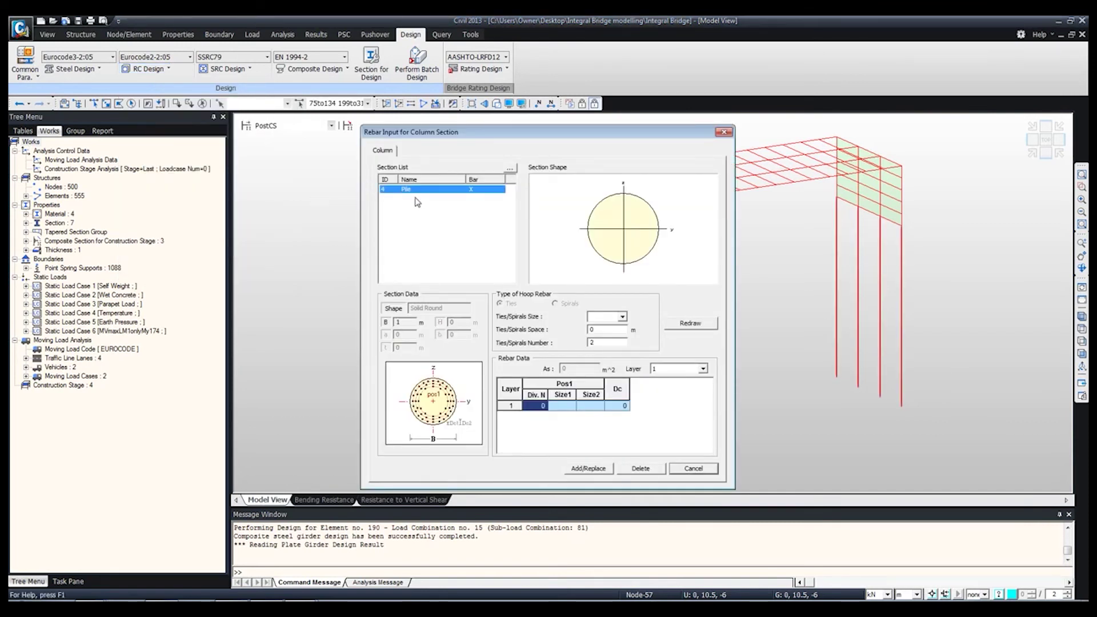
click(624, 316)
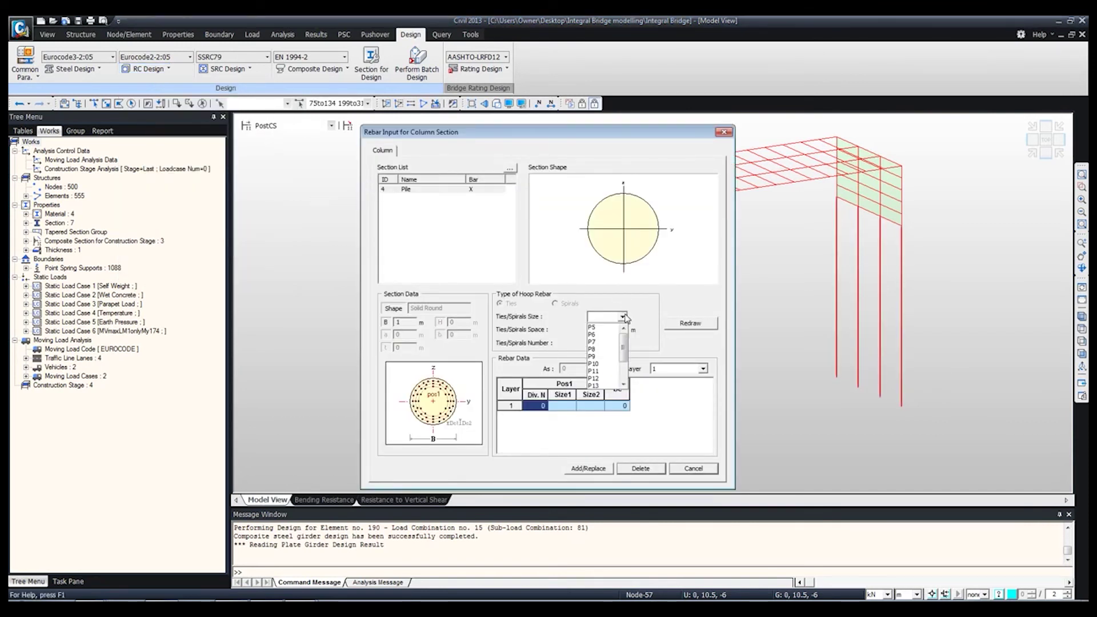
click(600, 378)
drag(607, 331, 581, 332)
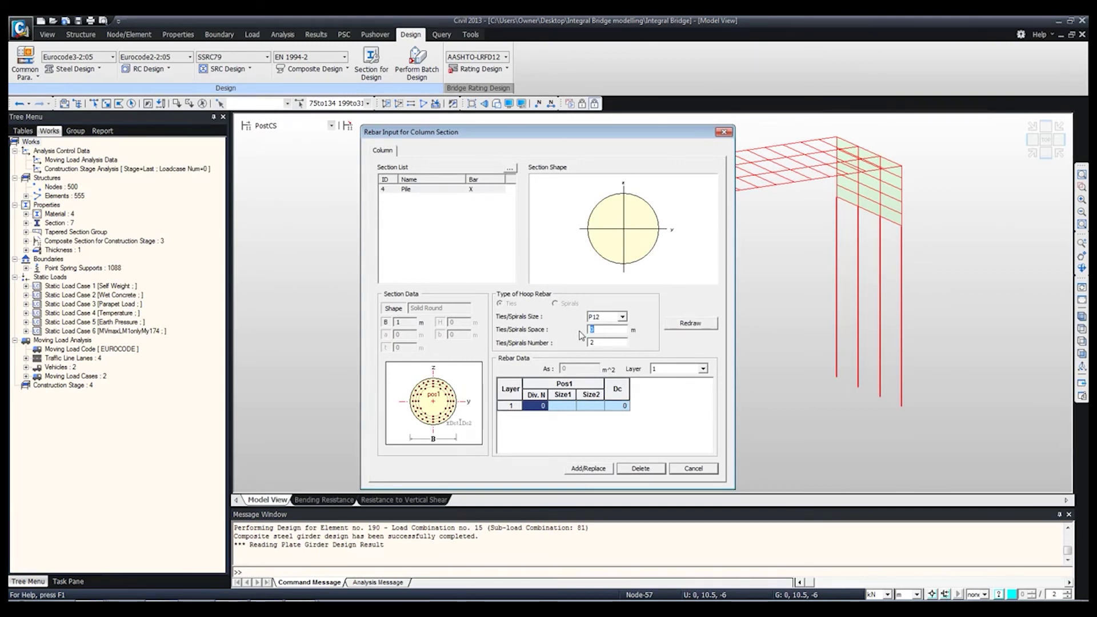
text(.3)
Step: Define 20 main bars of size P25 for both sizes with Dc 0.1 m and add them to the Pile section
text(20)
click(548, 406)
click(571, 406)
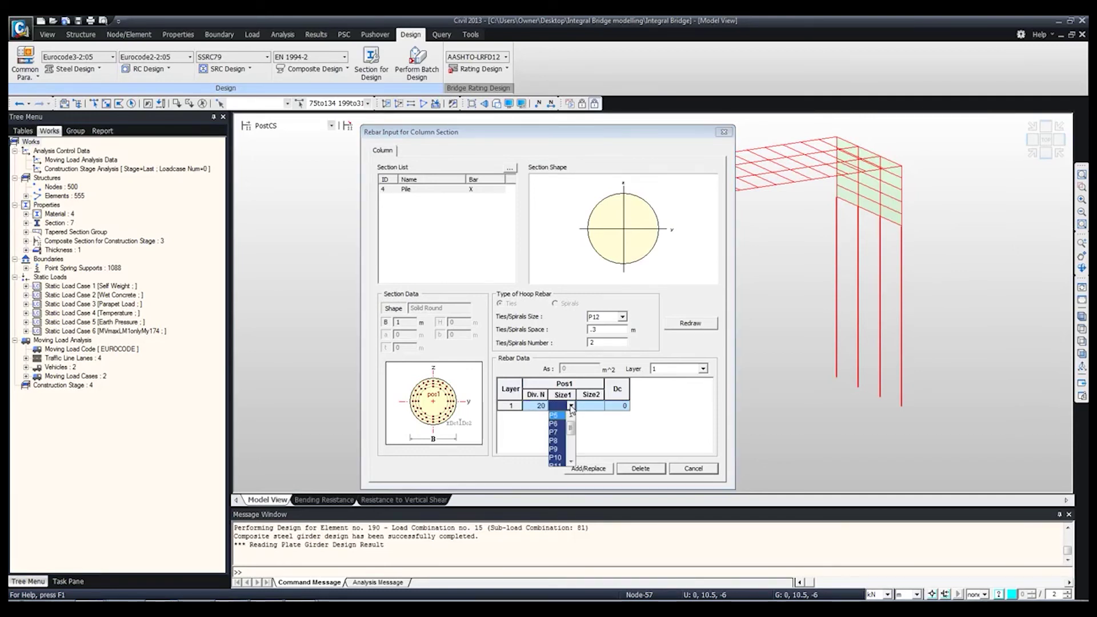
drag(570, 433, 572, 453)
click(558, 440)
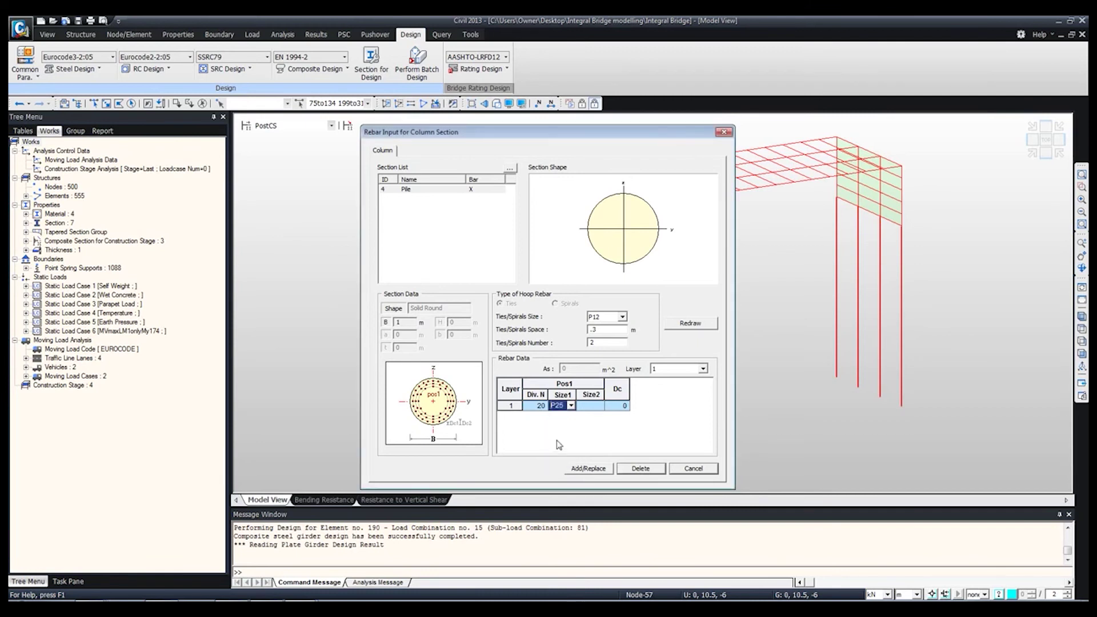
click(600, 407)
drag(599, 433, 598, 461)
click(587, 443)
click(625, 406)
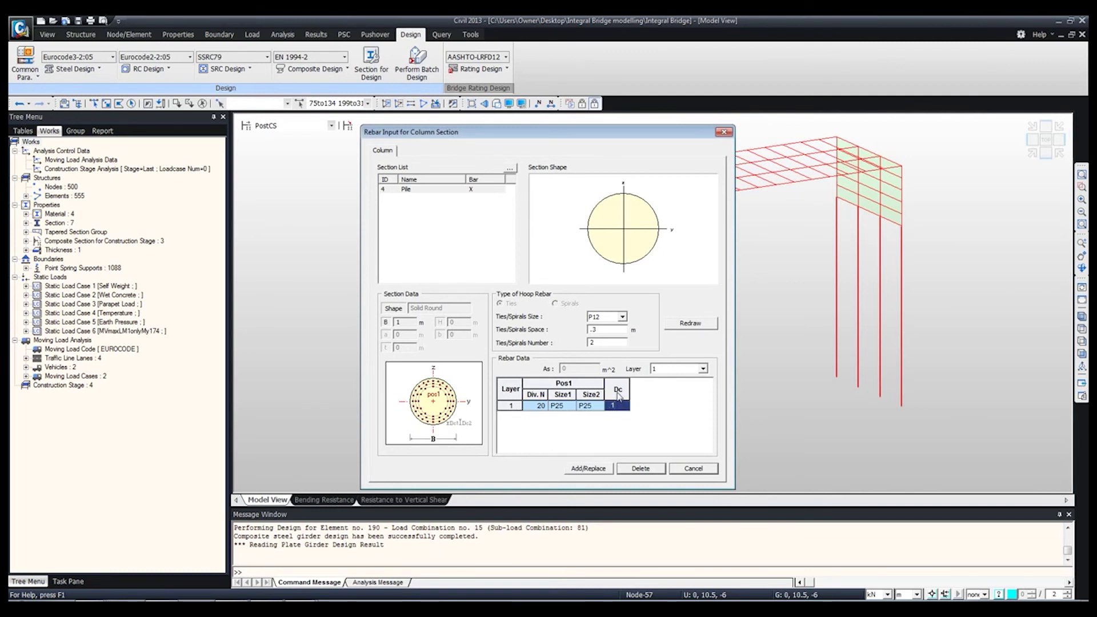
click(588, 468)
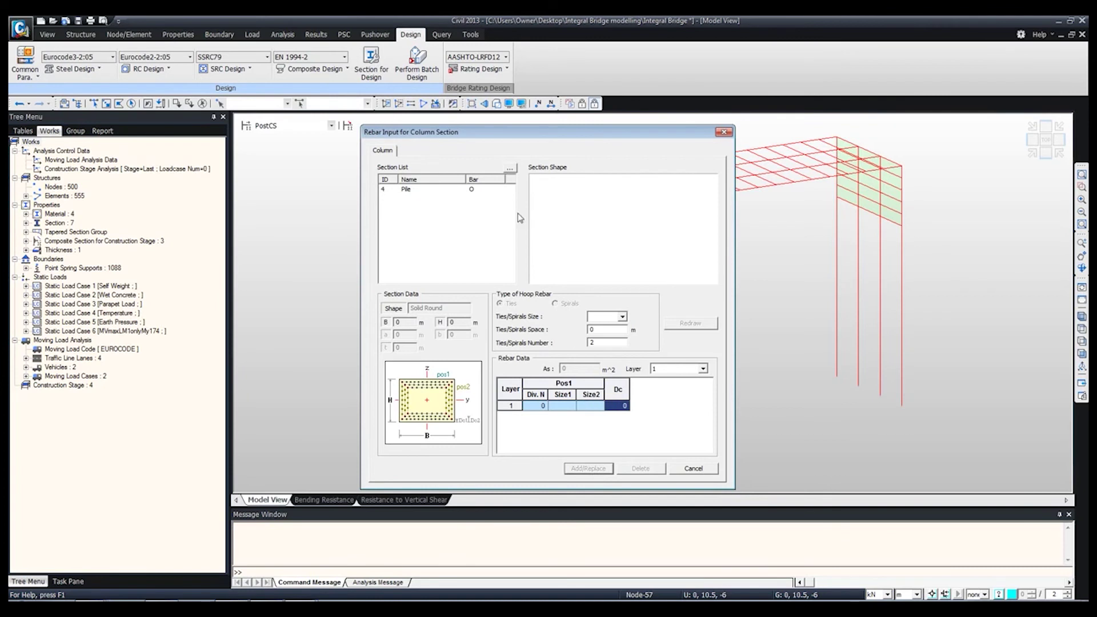
Step: Check the Pile section's redrawn rebar layout and close the column rebar input
click(445, 191)
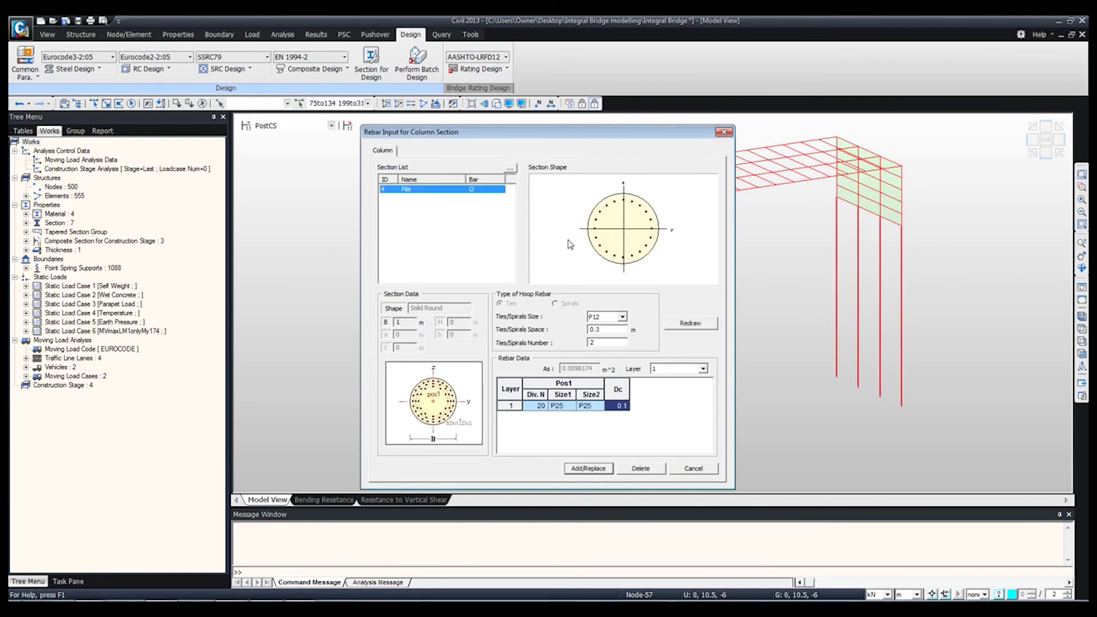
click(689, 323)
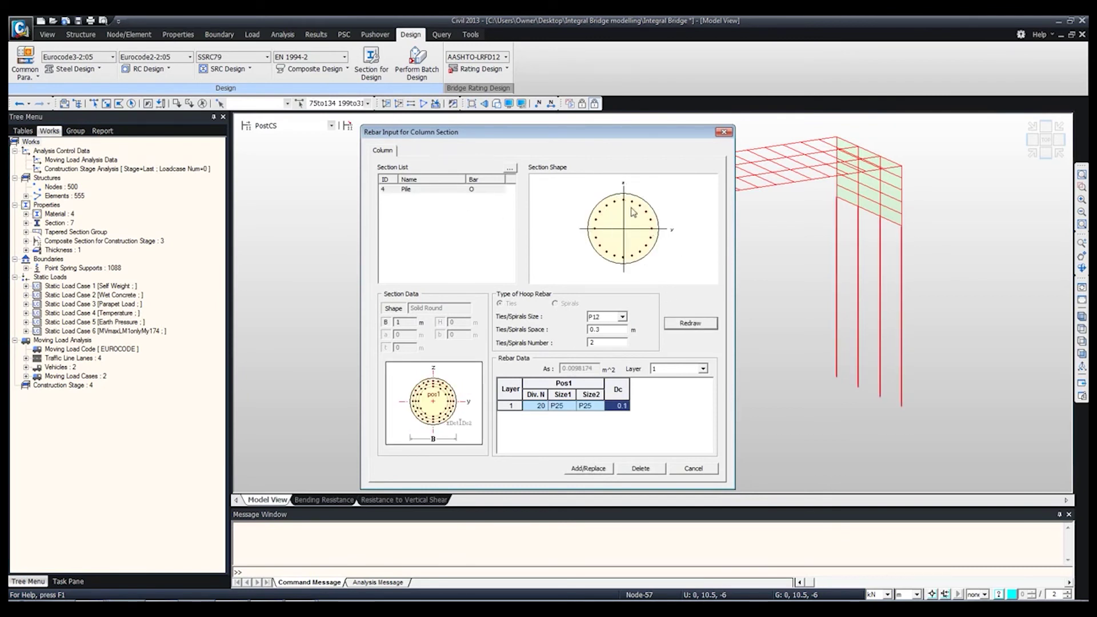
click(692, 468)
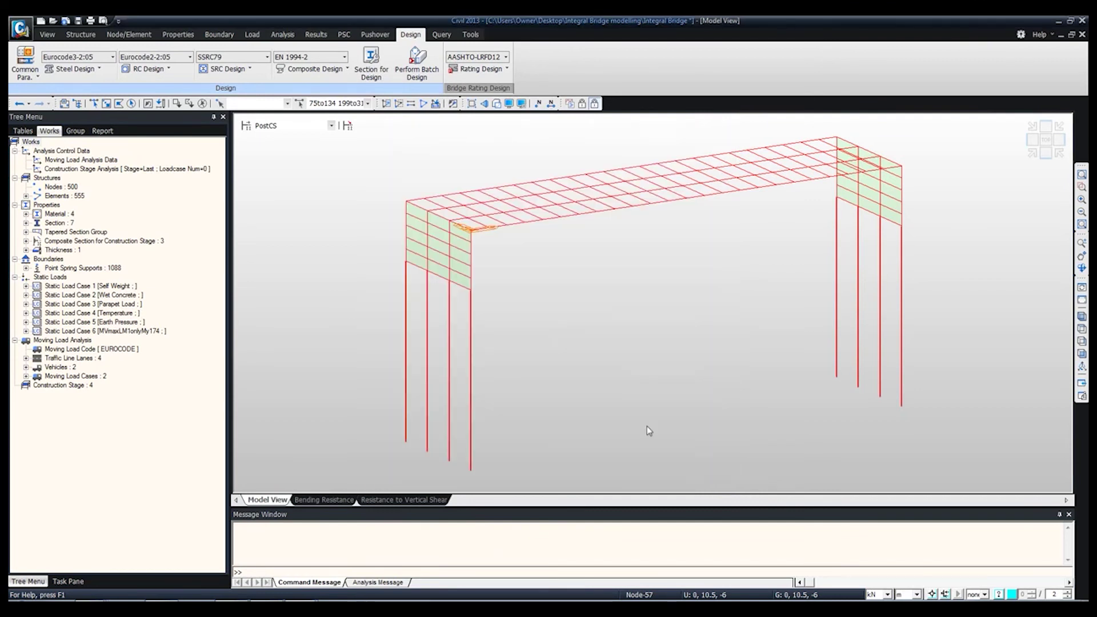
Step: Run the Eurocode 2 concrete column code check and expand the result table to show all result columns
click(159, 72)
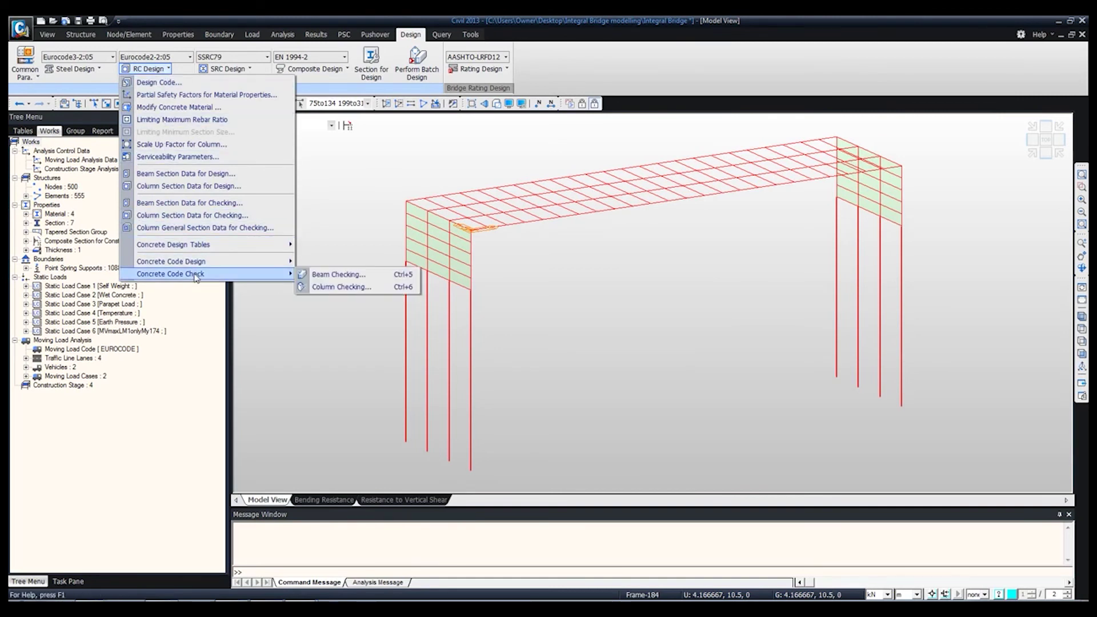
click(314, 287)
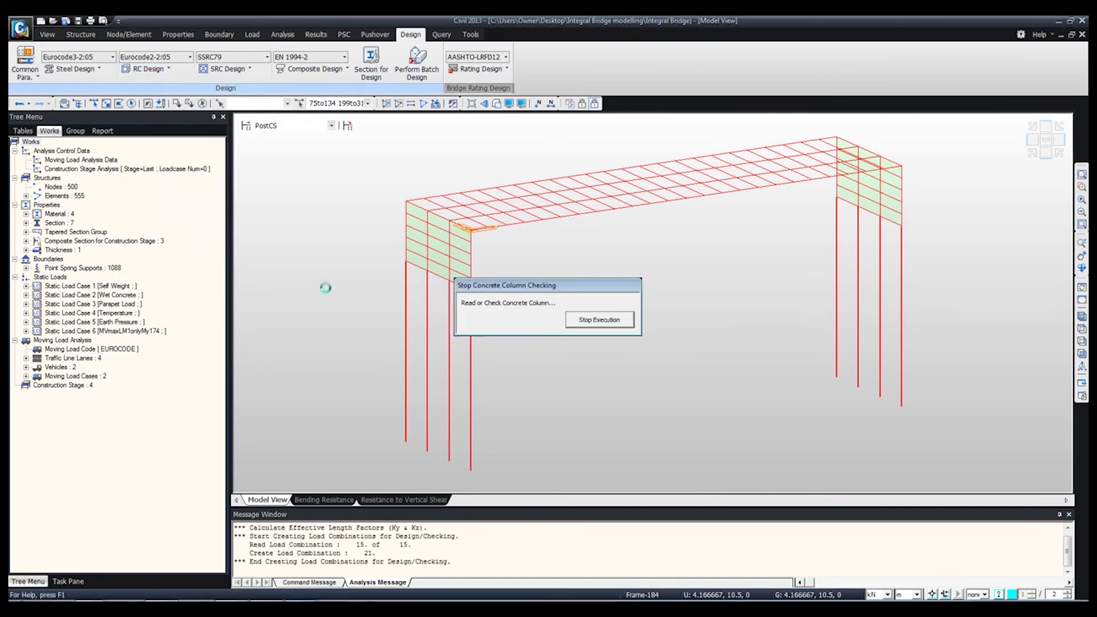
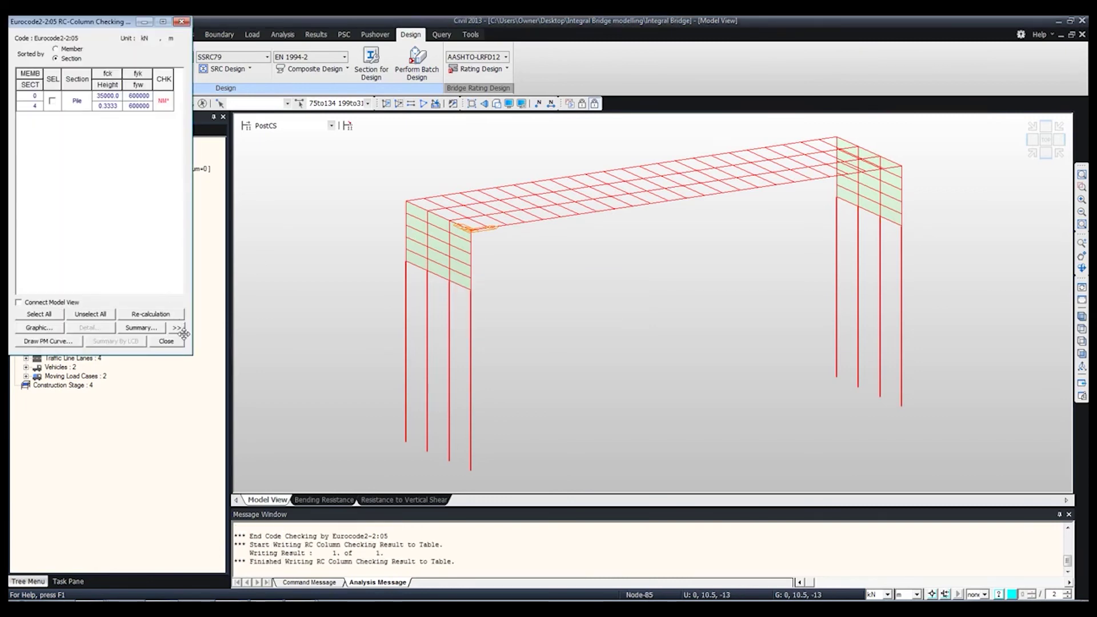
click(177, 327)
drag(151, 23, 386, 145)
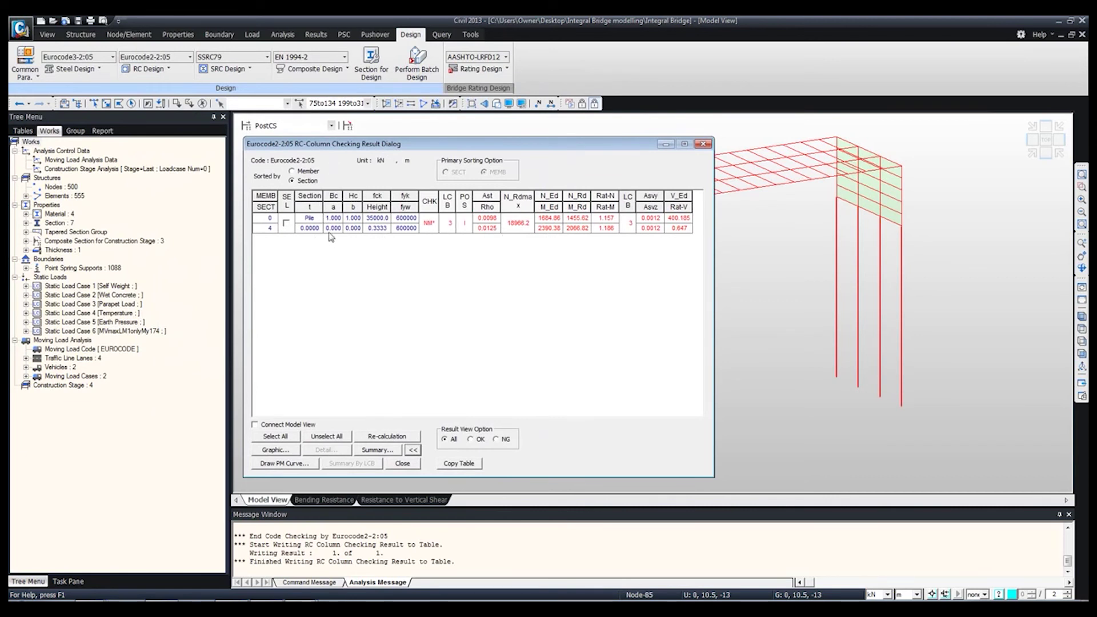
Step: Examine the graphic report for the Pile section, covering applied loads, axial and moment resistance, P-M interaction and shear, and close it
click(286, 223)
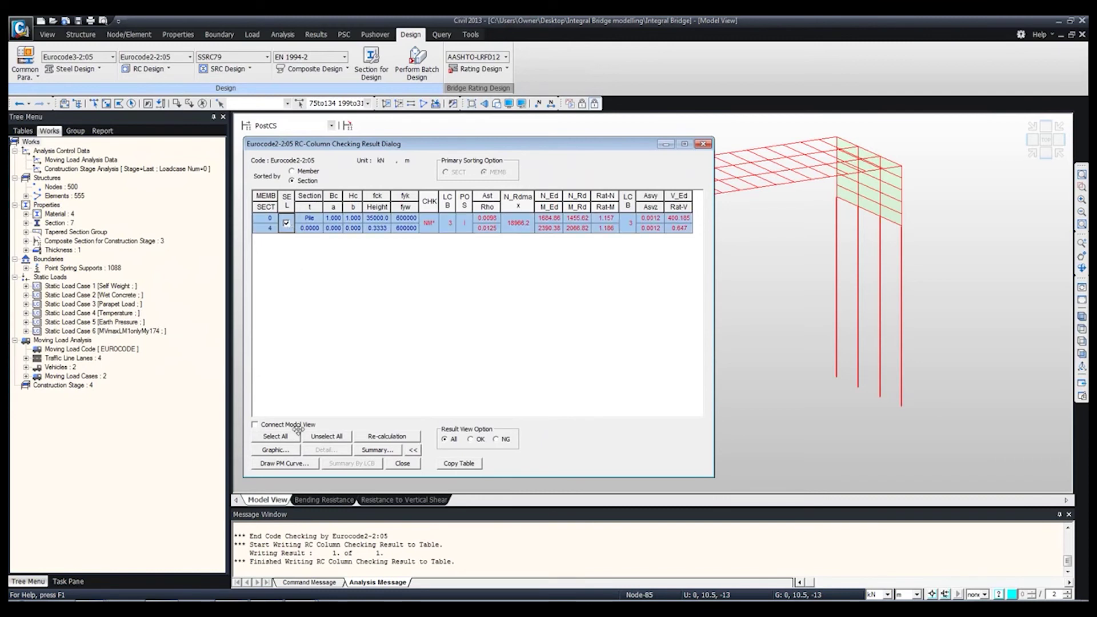
click(292, 454)
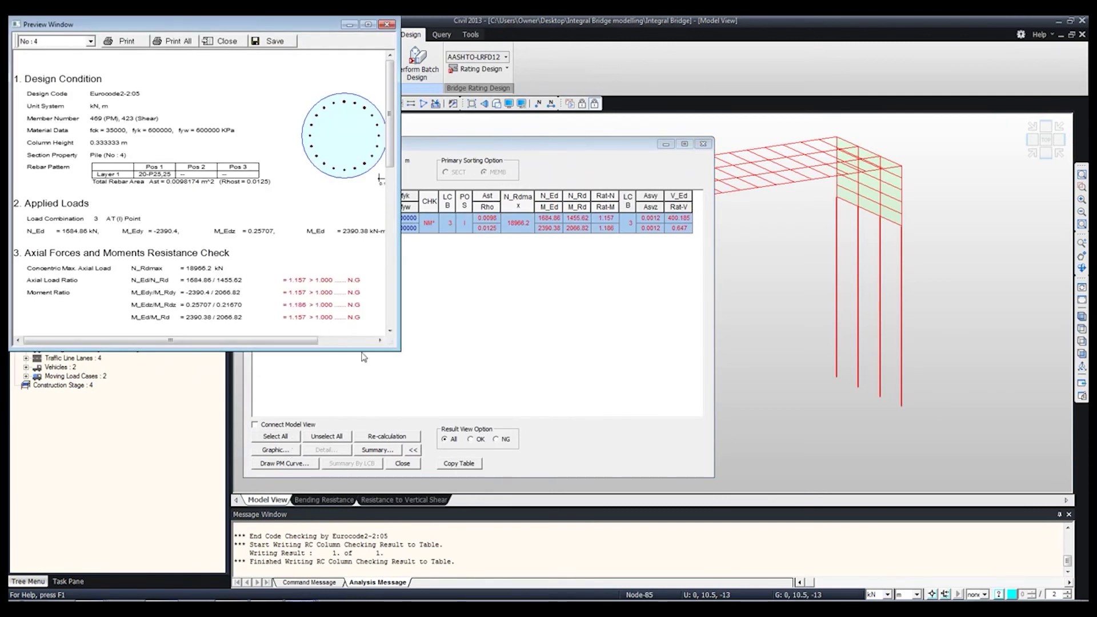
drag(400, 352, 668, 504)
drag(313, 318, 204, 327)
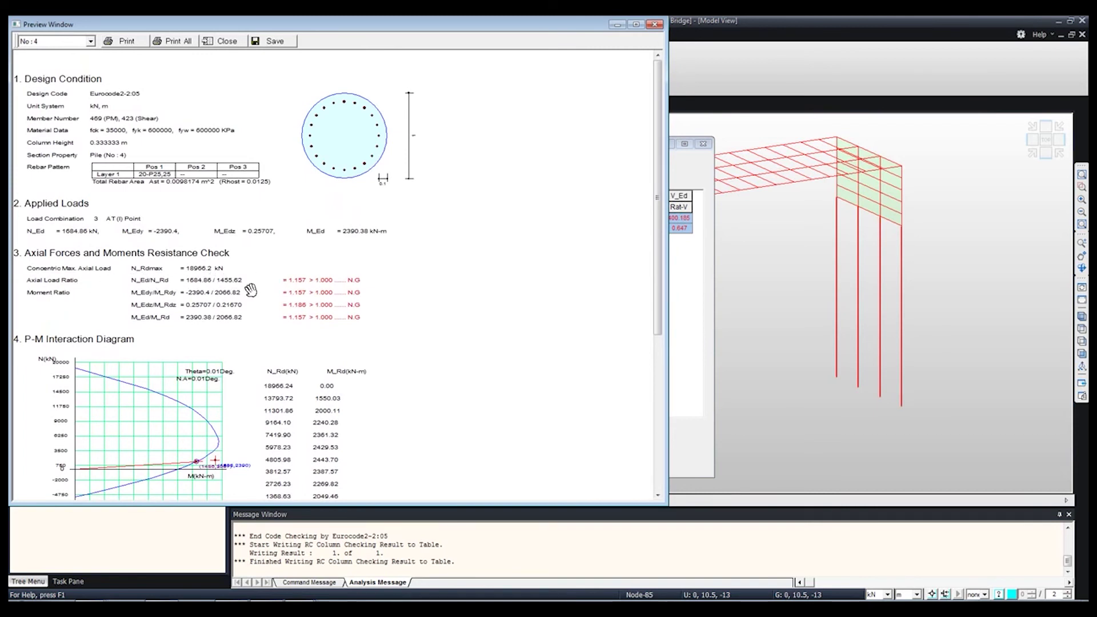
drag(144, 316, 163, 330)
drag(191, 270, 170, 77)
drag(173, 119, 186, 187)
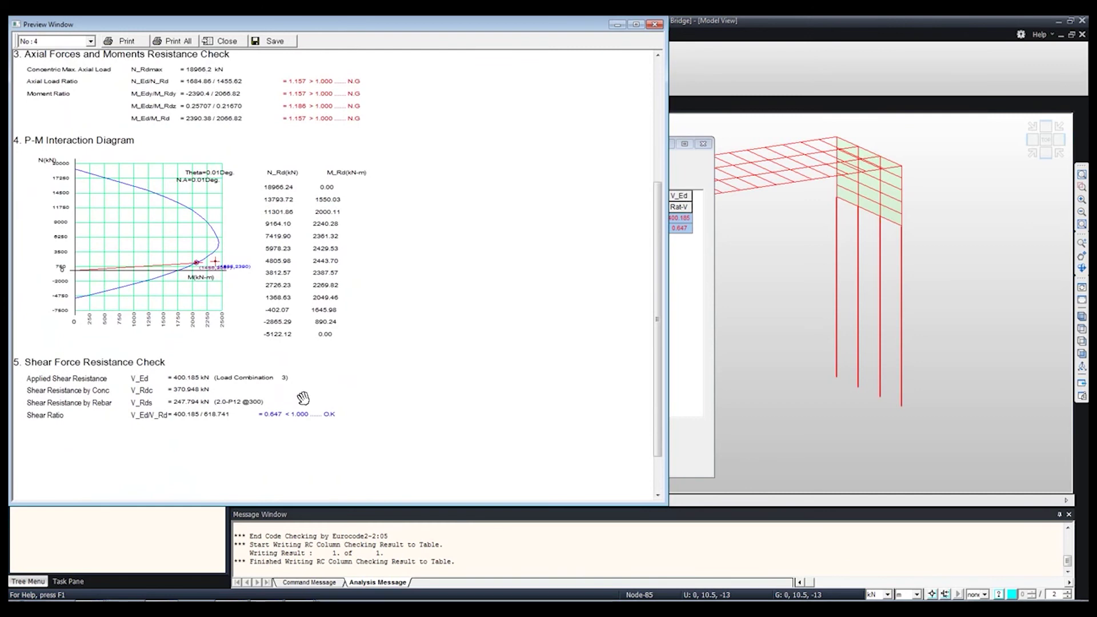
drag(283, 265, 283, 386)
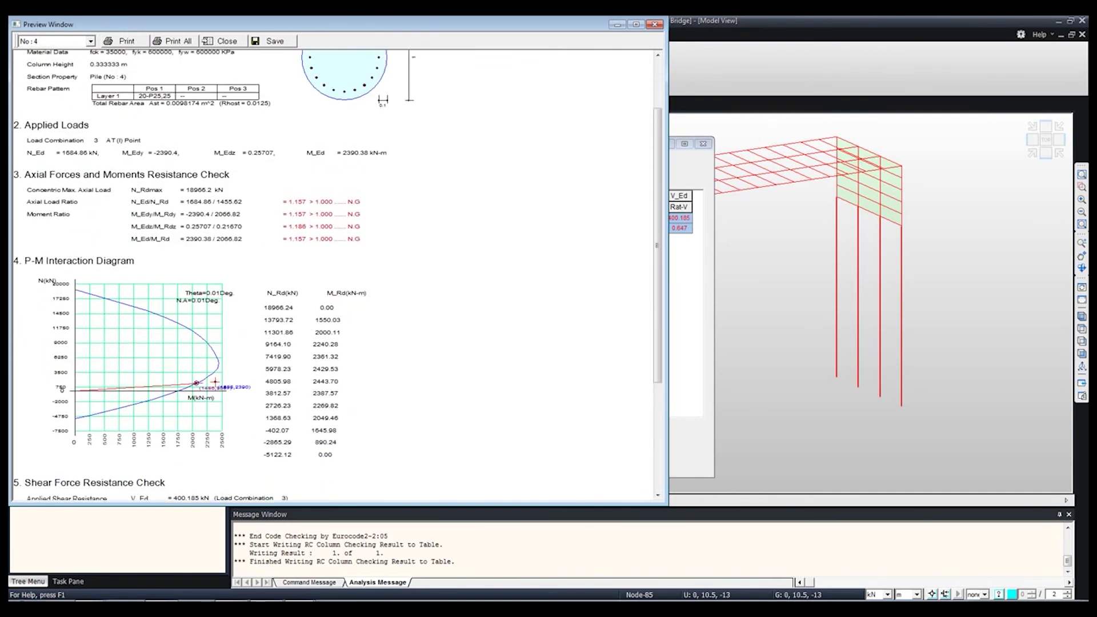
click(656, 25)
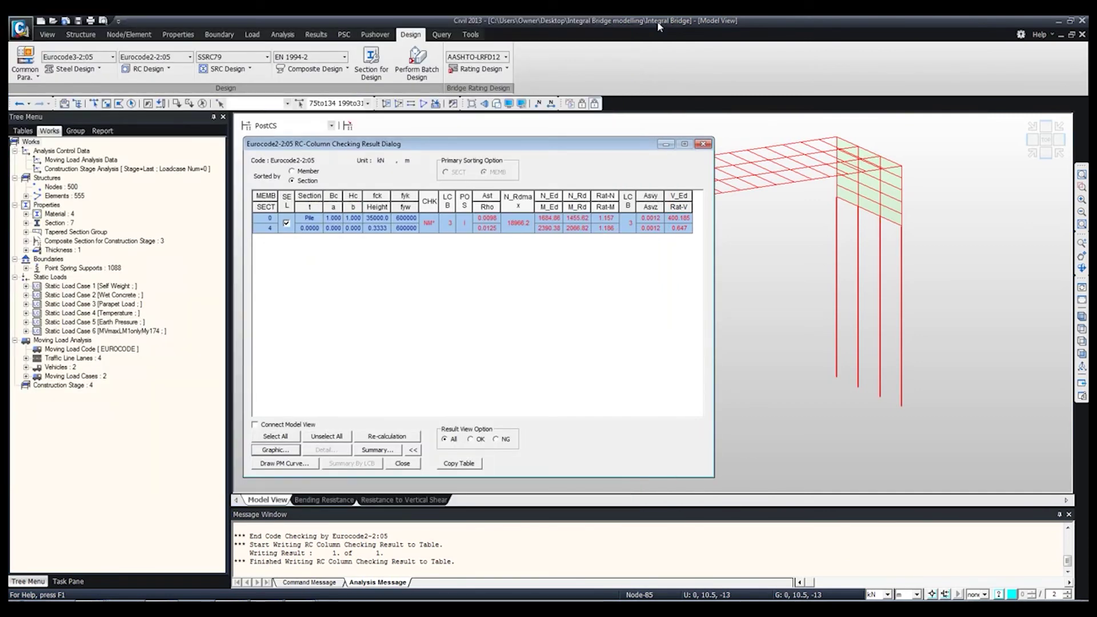
Step: Sort the column checking results by member and view the P-M interaction curve for member 75
click(293, 171)
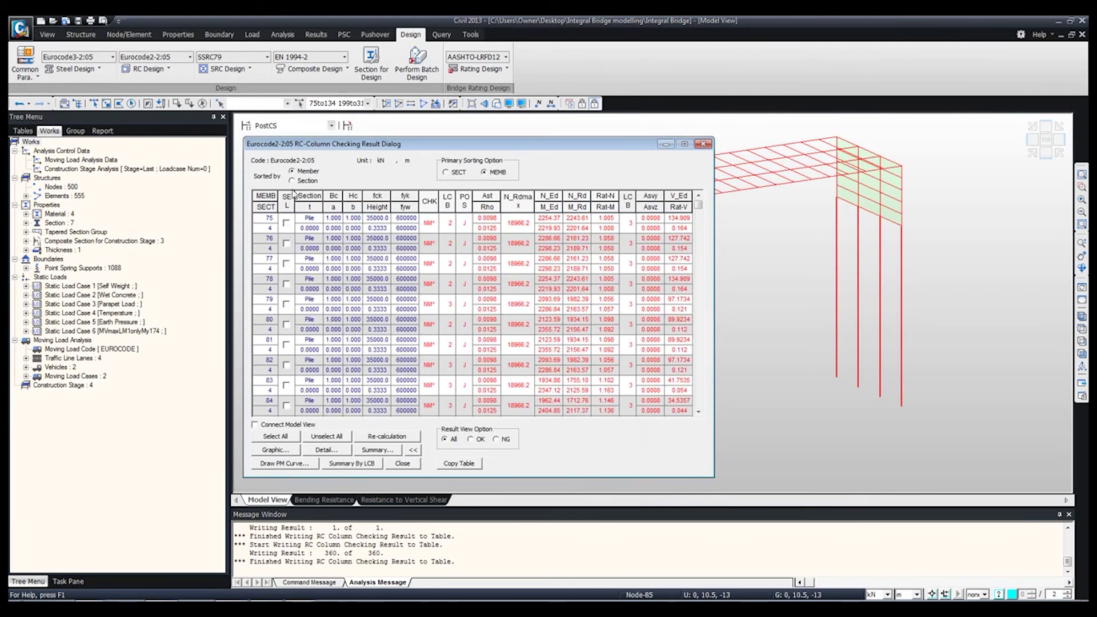
click(286, 223)
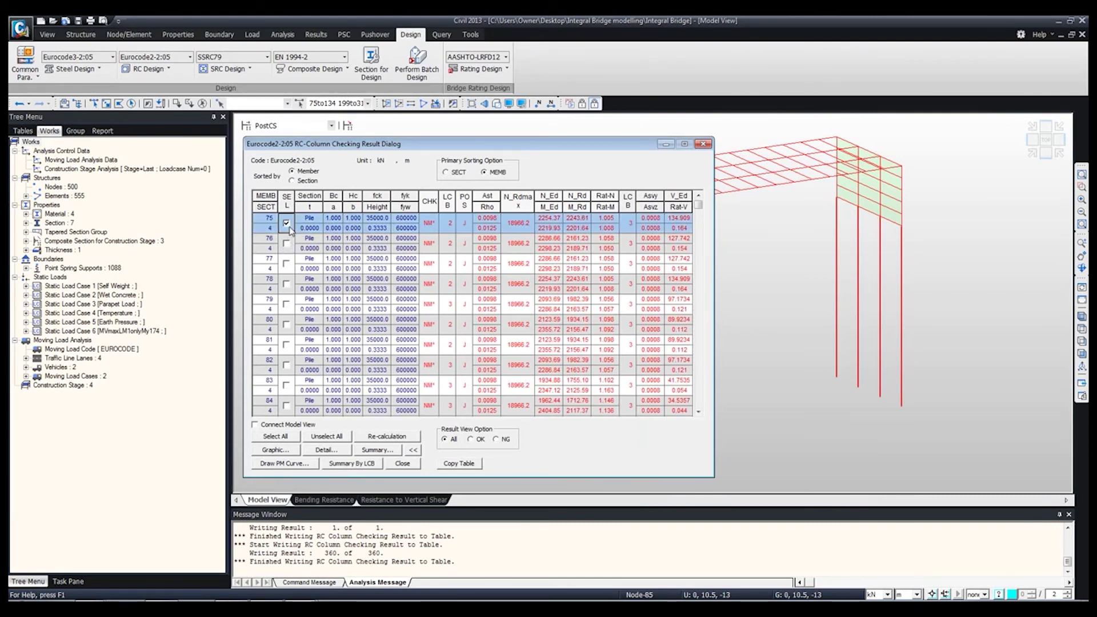
click(298, 468)
mouse_move(377, 337)
mouse_down()
mouse_move(420, 348)
mouse_move(483, 300)
mouse_move(384, 274)
mouse_move(538, 410)
mouse_up()
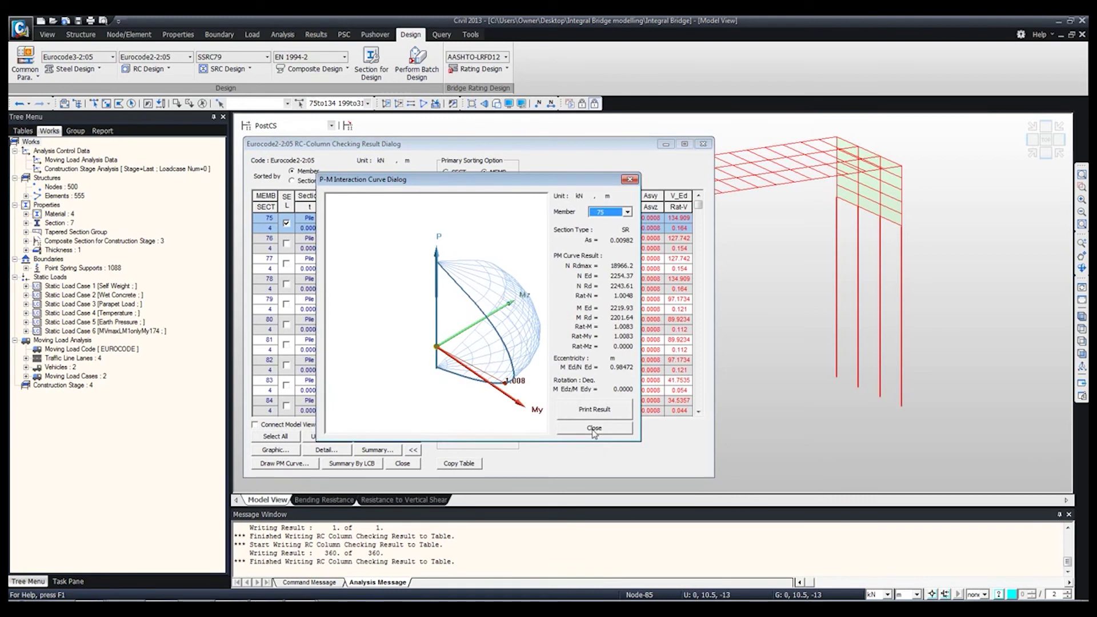
click(594, 428)
Step: Read through member 75's detailed moment and shear resistance calculations, discard the temporary text file and close the column checking results
click(325, 451)
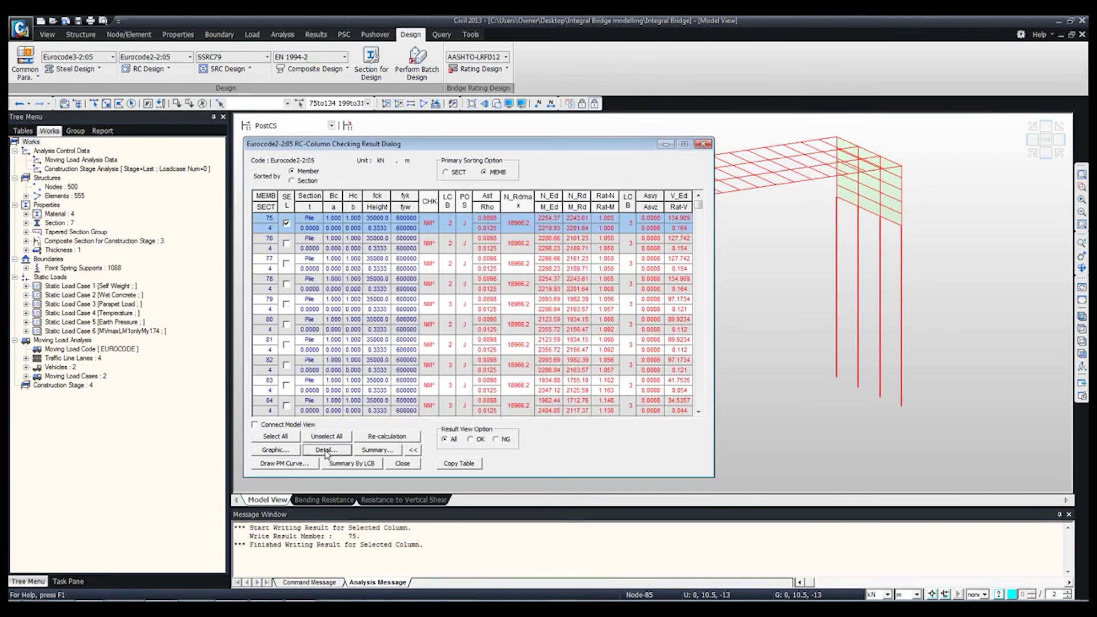
click(480, 289)
scroll(480, 288, down, 20)
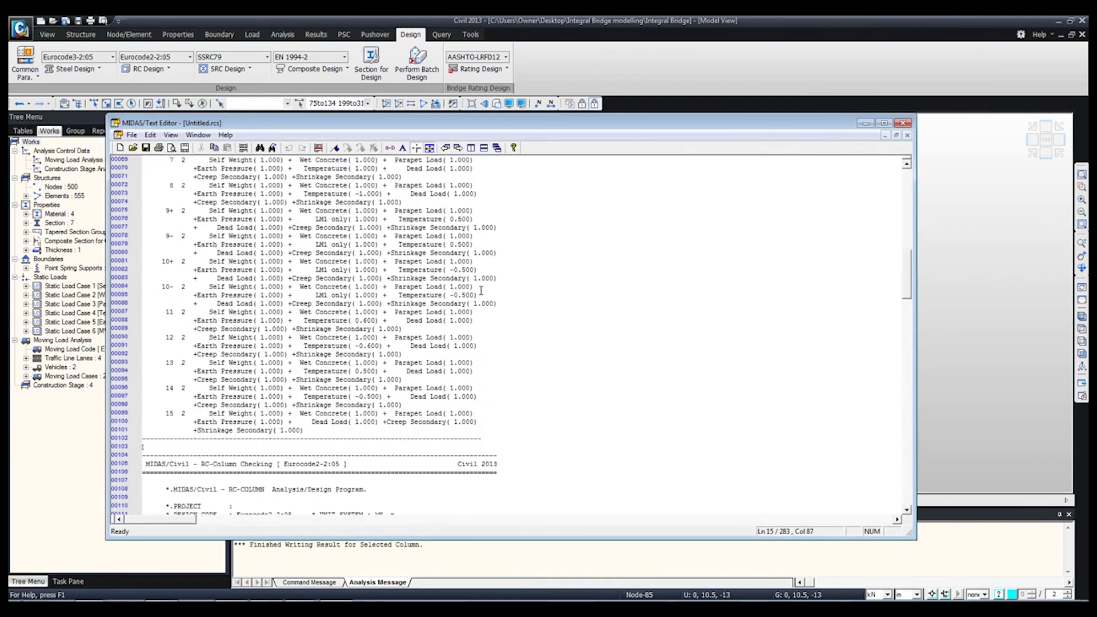
scroll(479, 289, down, 20)
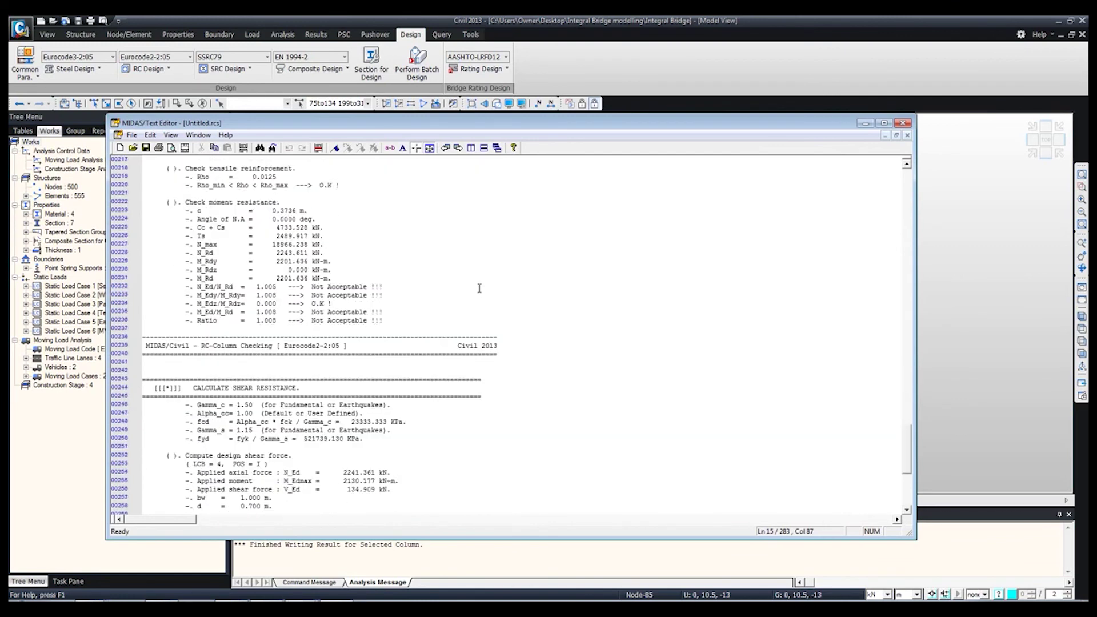
scroll(480, 288, up, 11)
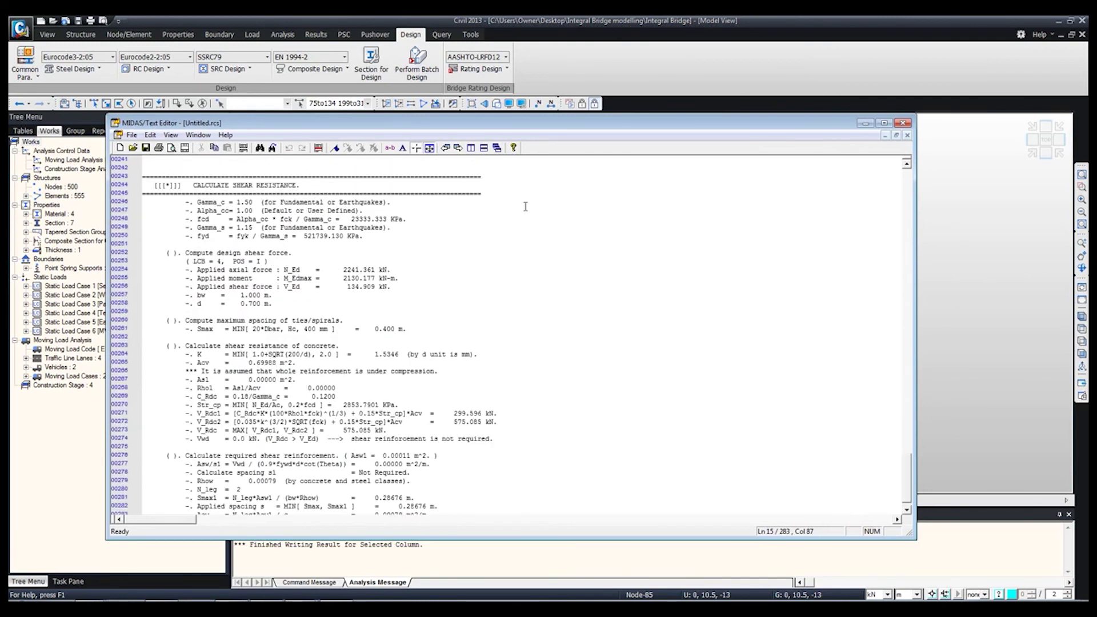
click(904, 124)
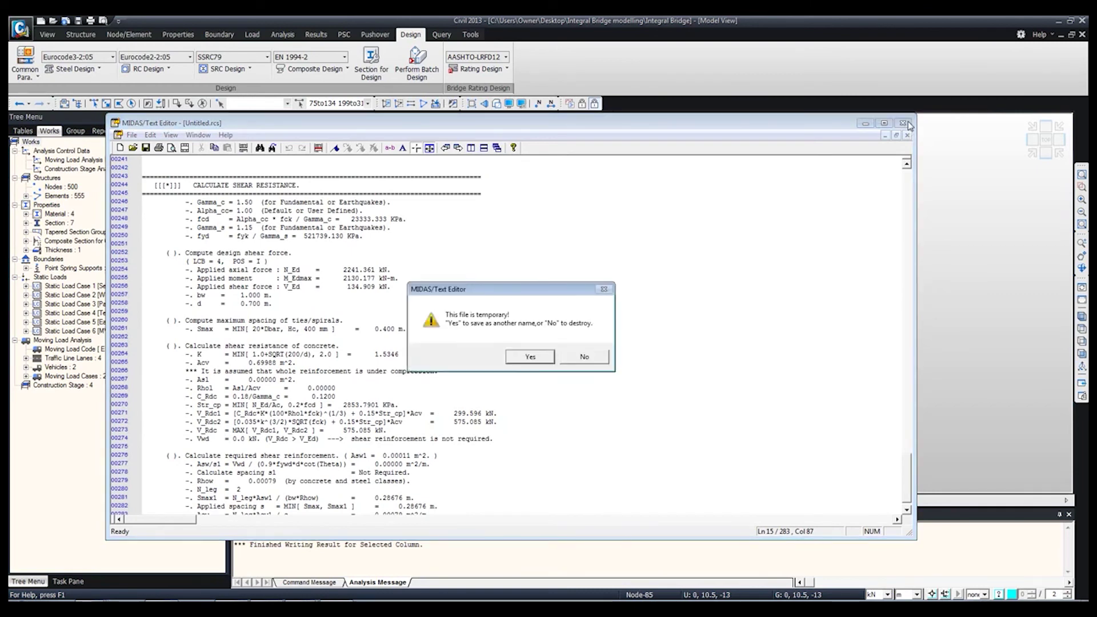
click(581, 357)
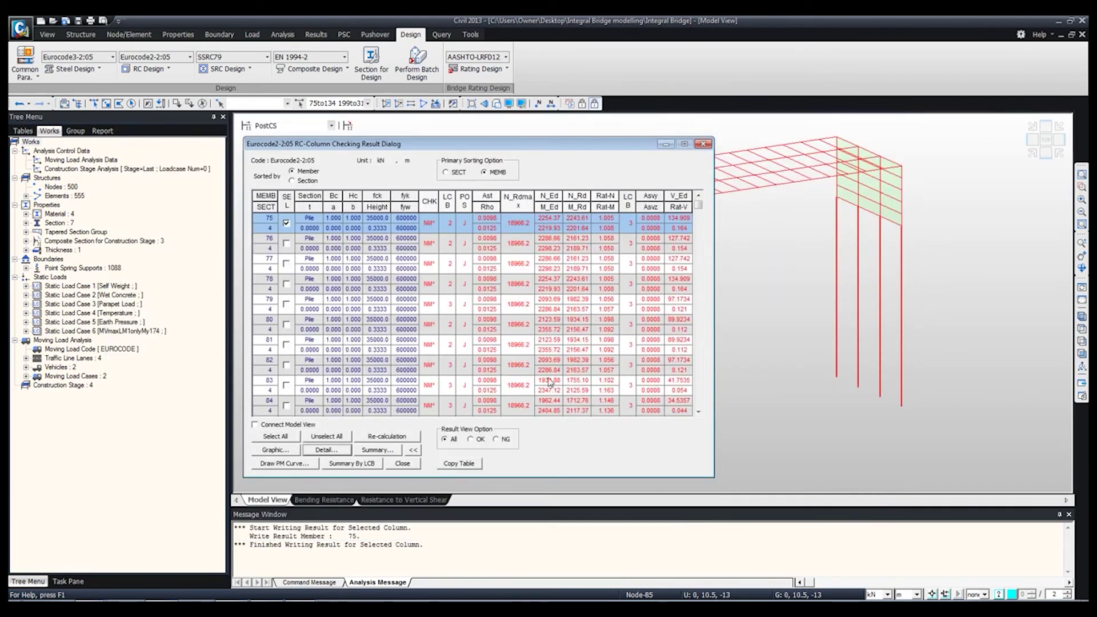
click(402, 463)
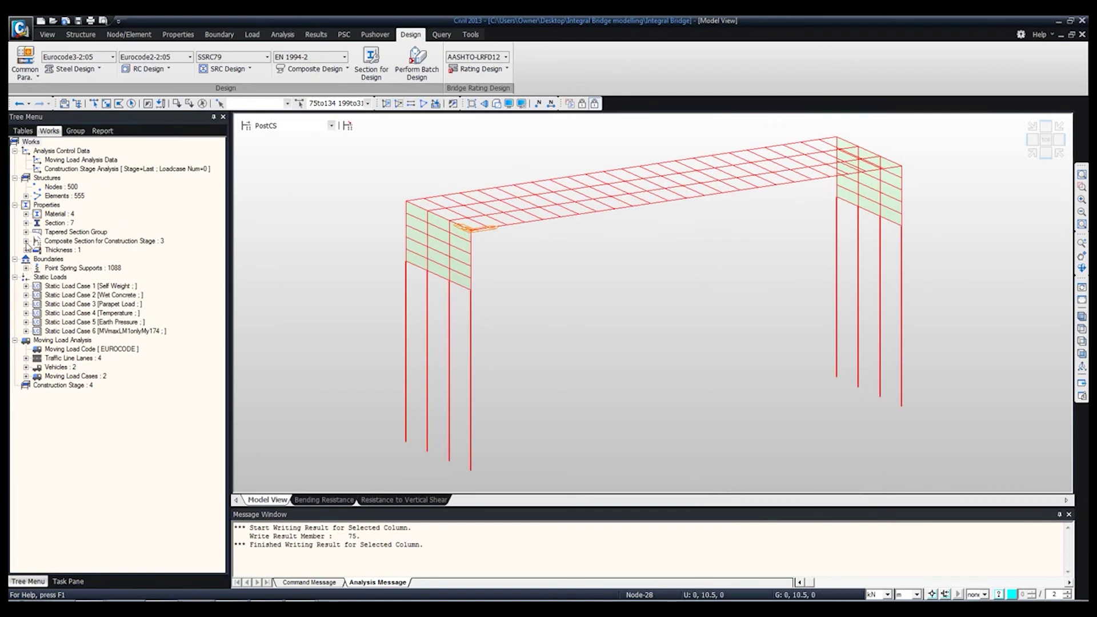
Step: Isolate the elements of the Cross Bracing section in the model view and display them with their actual section shapes
click(26, 223)
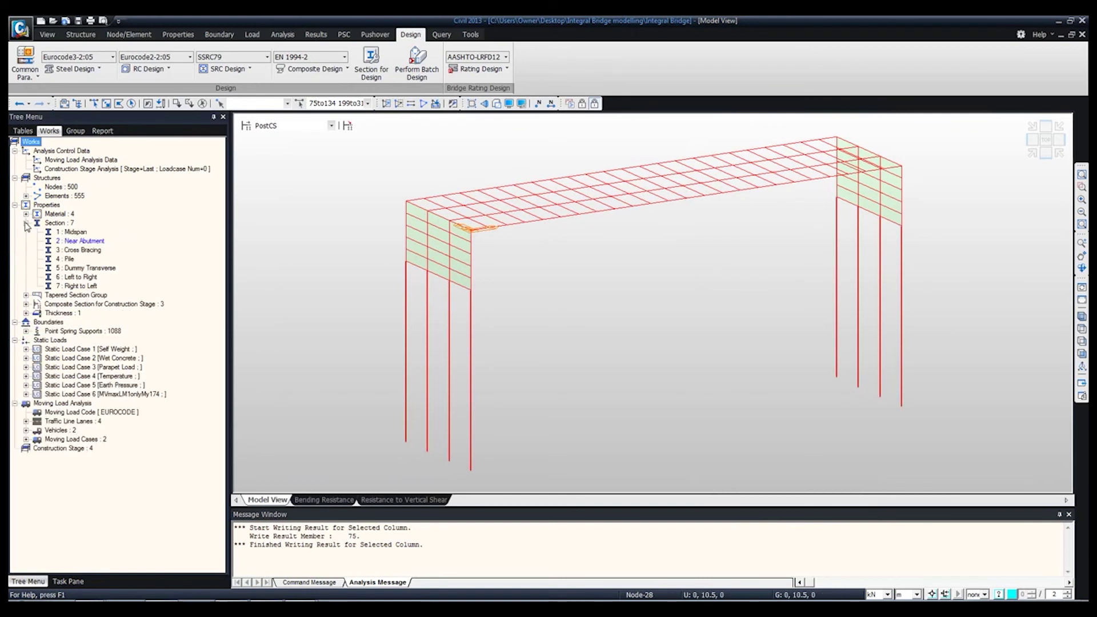
click(81, 250)
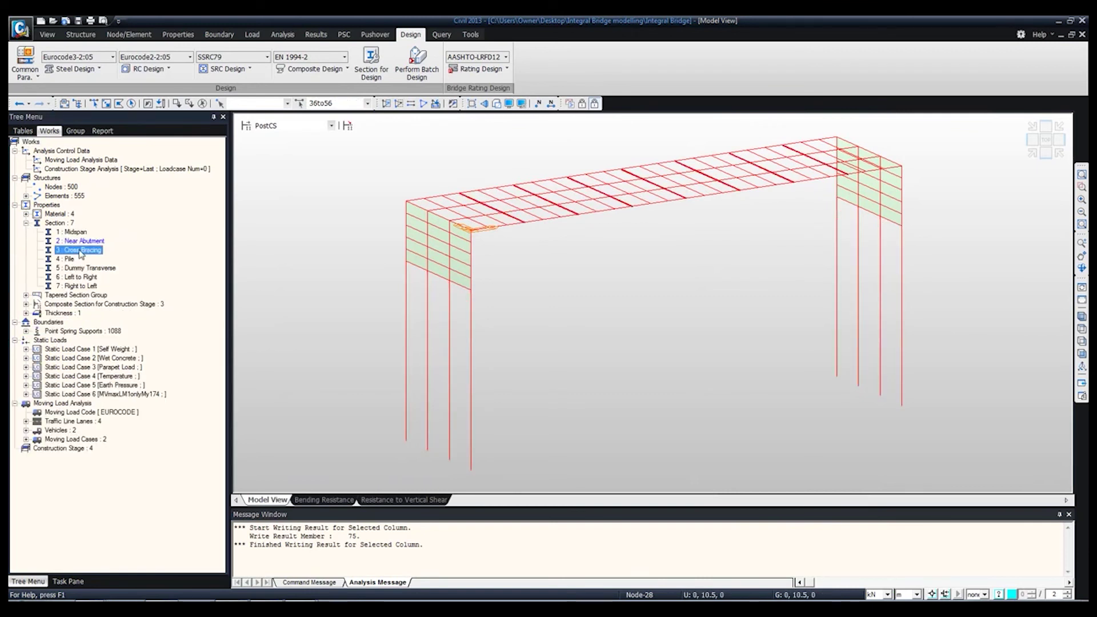
click(386, 103)
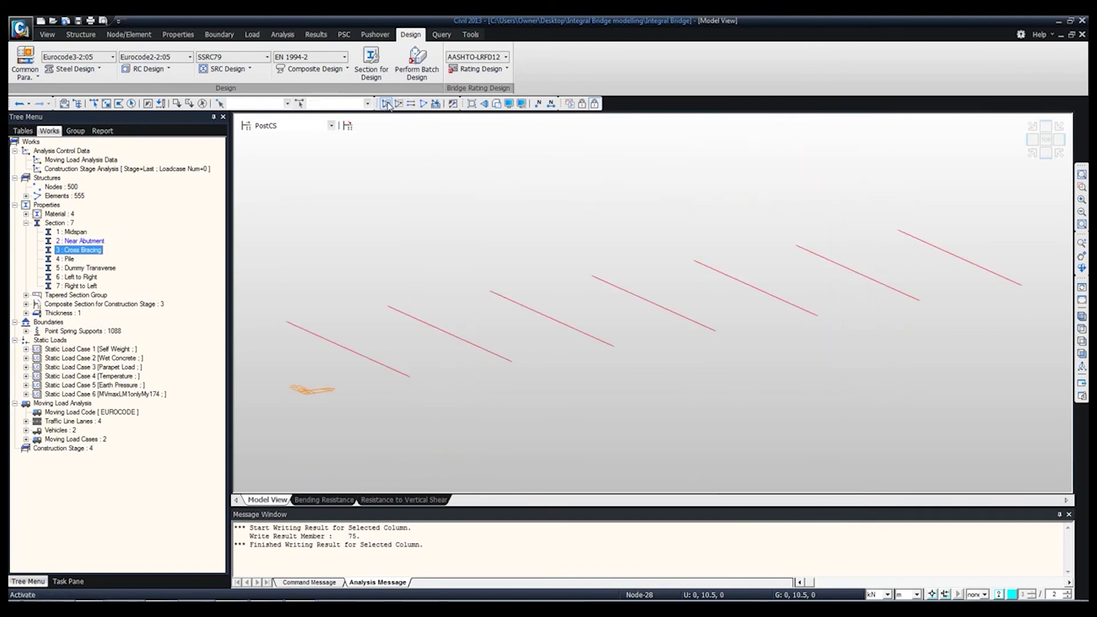
click(499, 107)
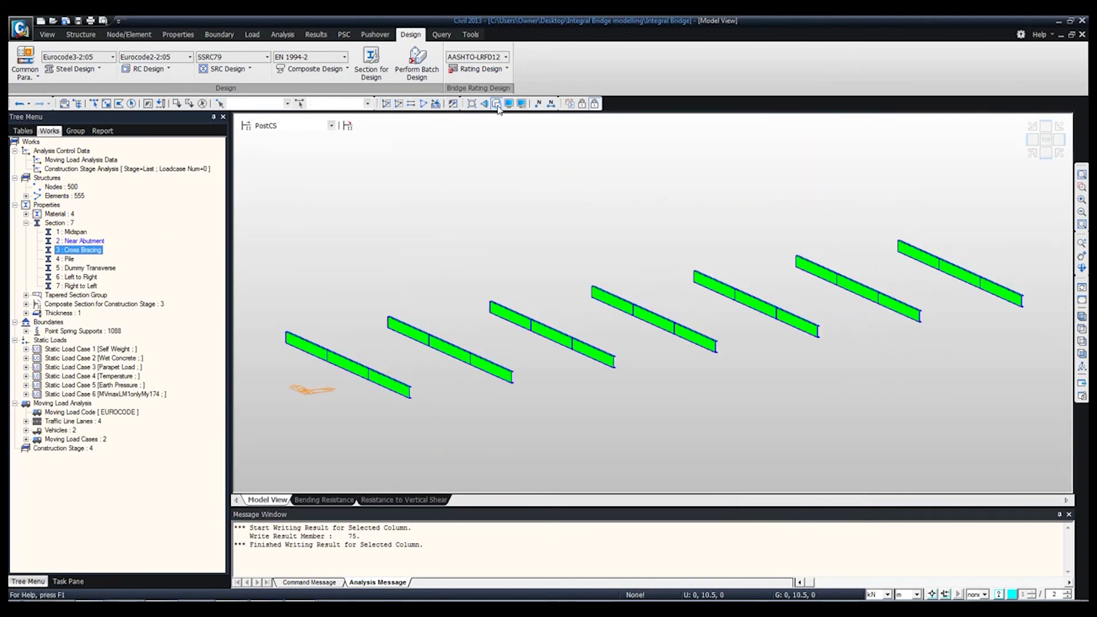
ctrl+middle_drag(491, 378, 457, 381)
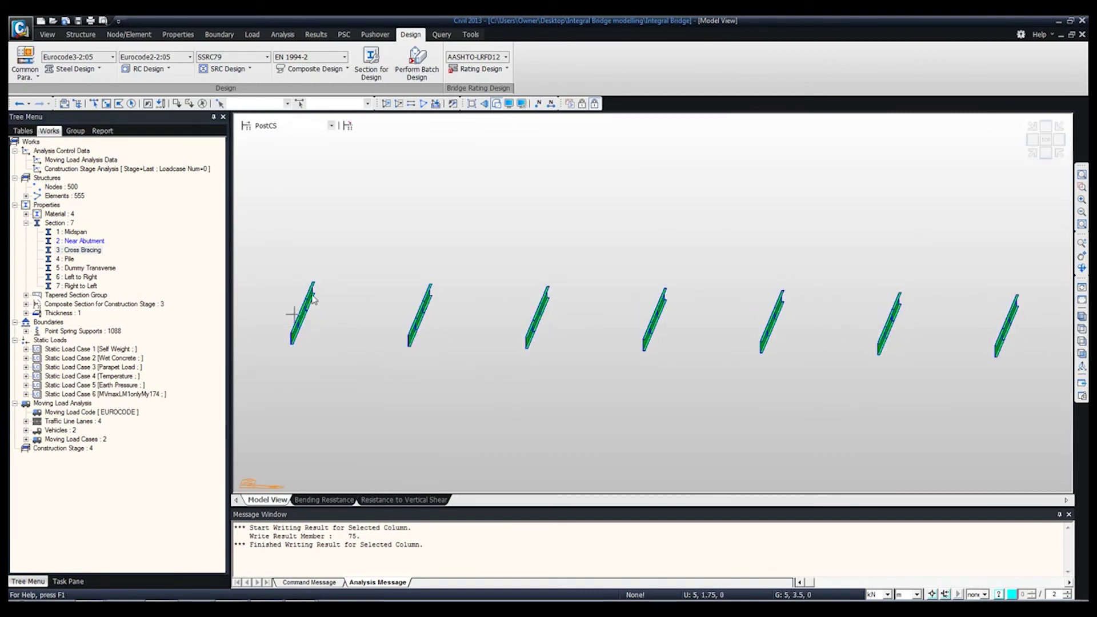
Step: Run the Eurocode 3 steel code check and expand the result table to show all result columns
click(98, 71)
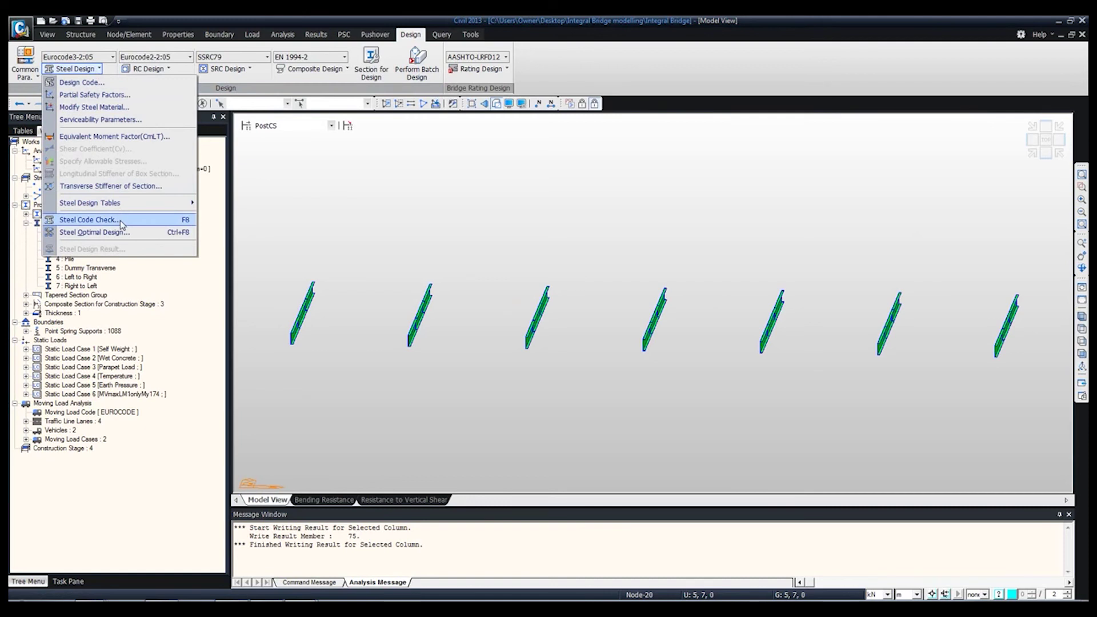
click(91, 220)
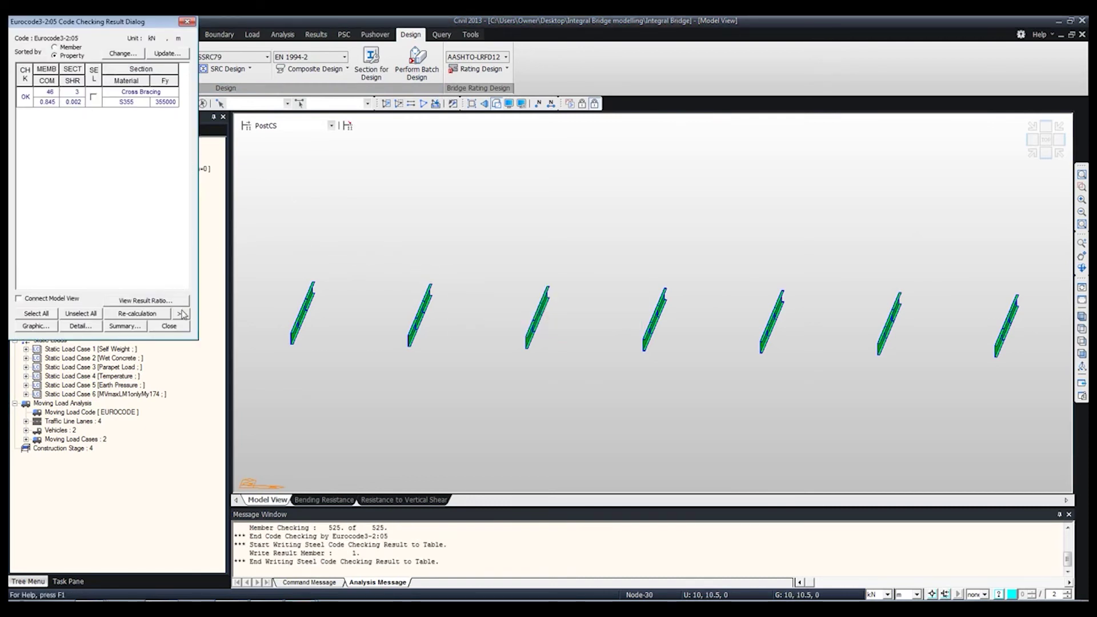
click(182, 313)
drag(142, 21, 343, 124)
Step: Examine the graphic report for the Cross Bracing section in an enlarged preview, covering member forces, resistance and deflection checks, and close it
click(294, 200)
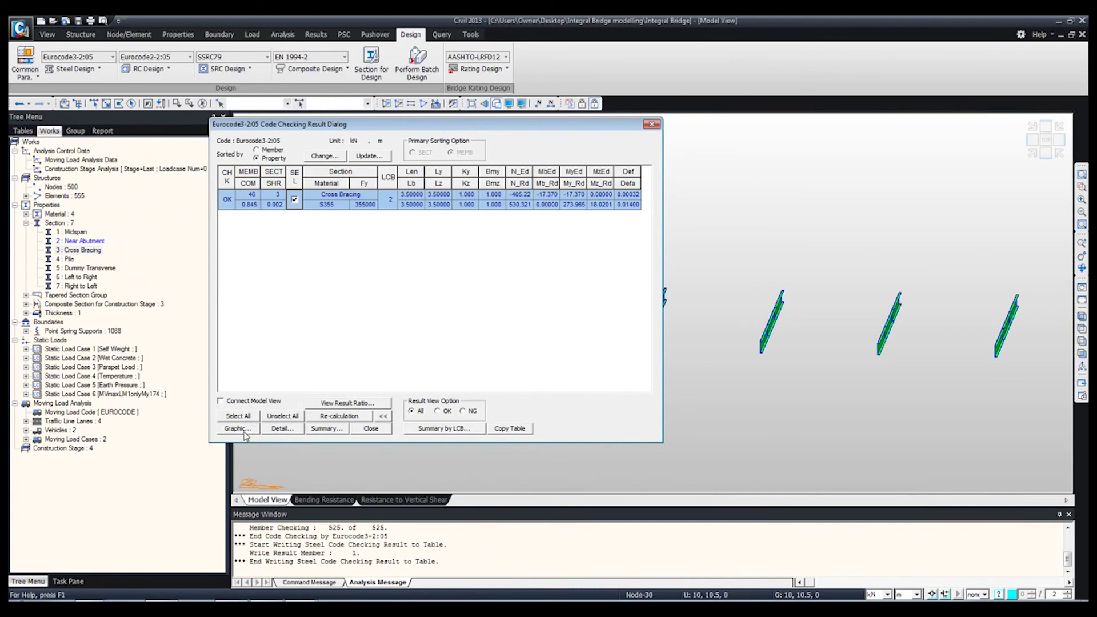
click(279, 430)
scroll(263, 215, down, 1)
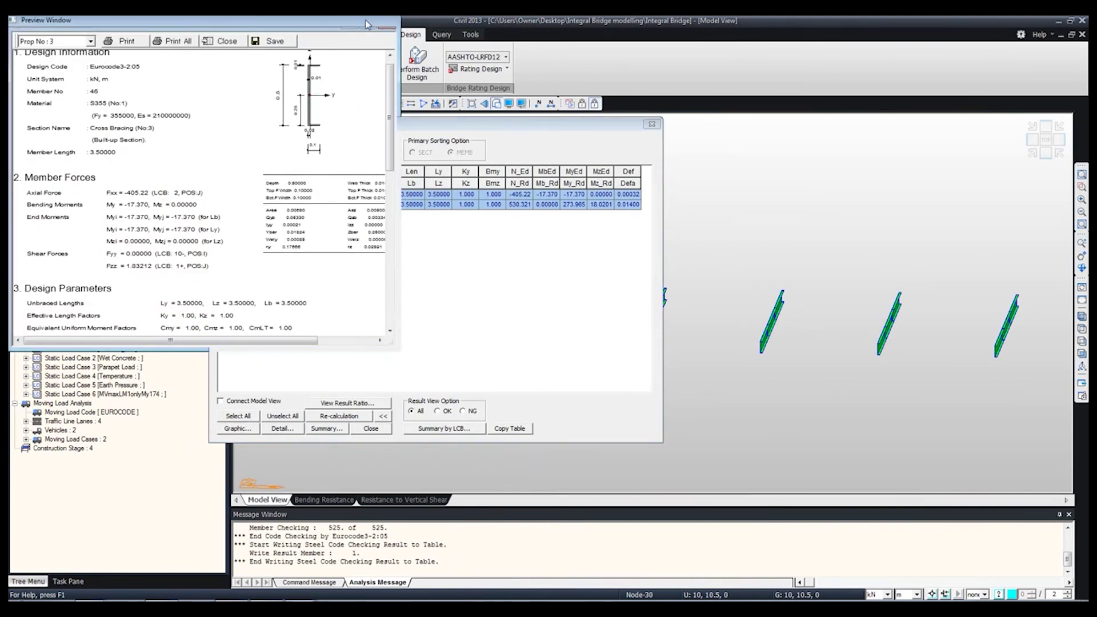
click(367, 23)
drag(328, 239, 335, 147)
drag(339, 219, 348, 279)
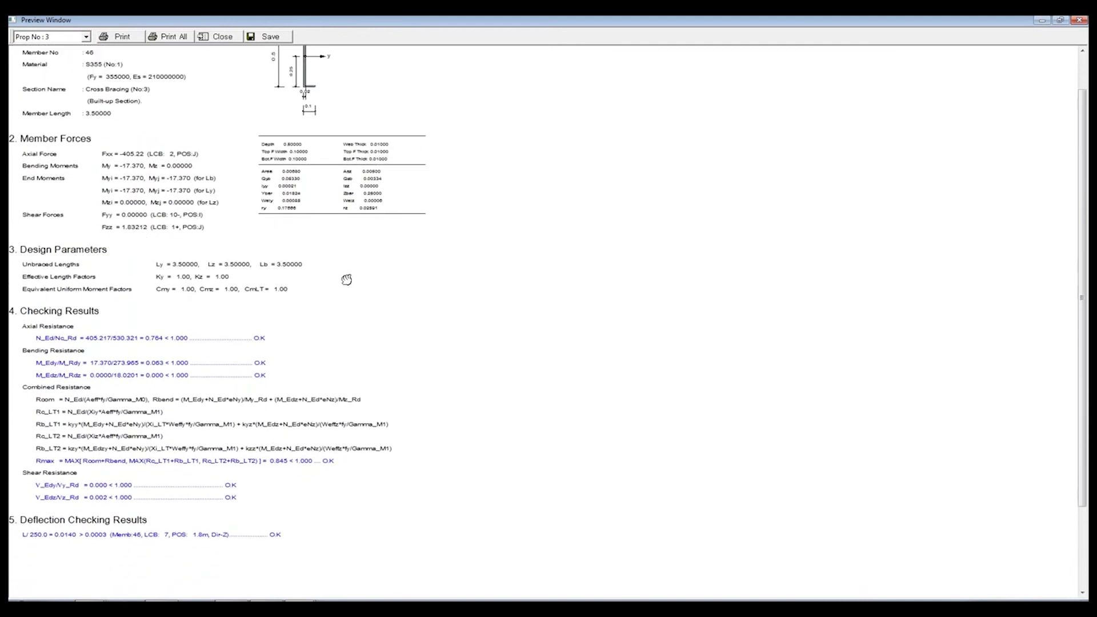
drag(254, 351, 257, 395)
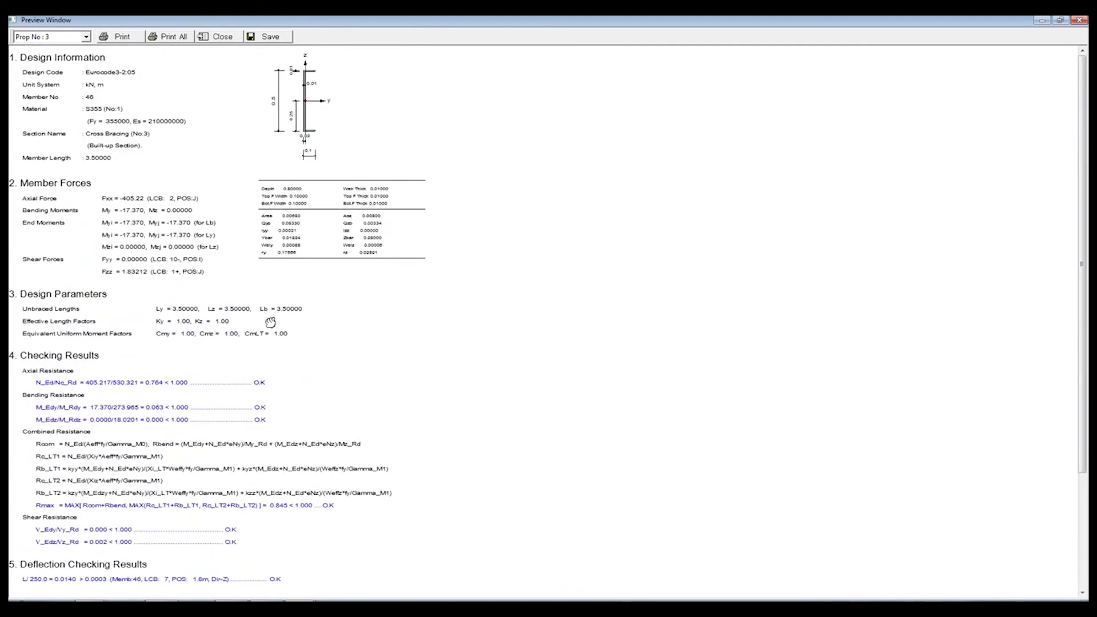
click(1080, 21)
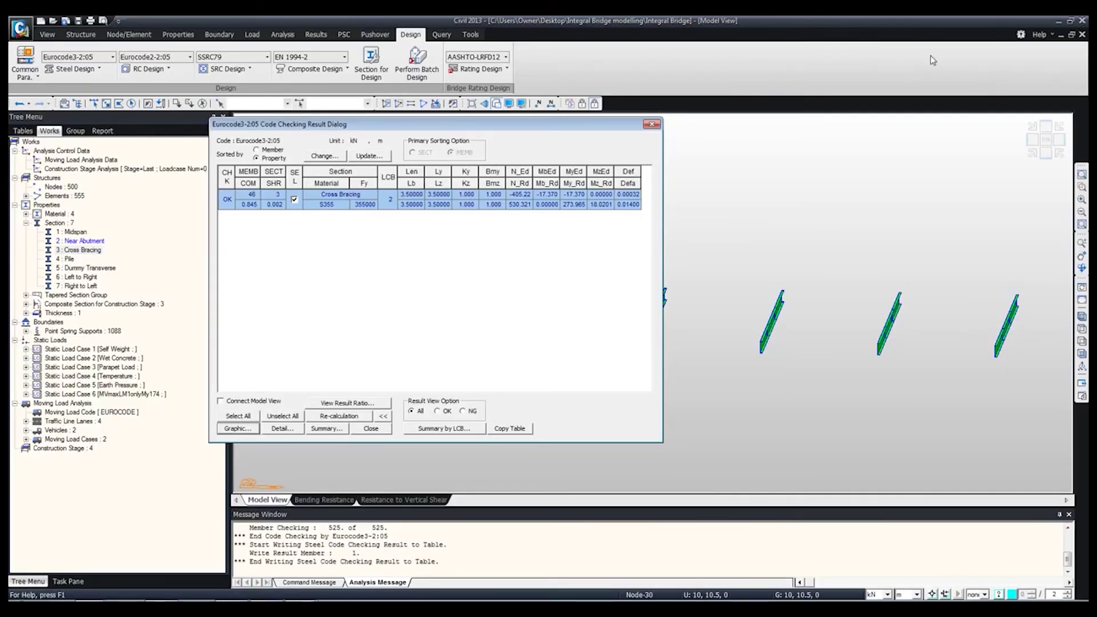
Step: Skim the detailed steel check report for the Cross Bracing section, covering section properties and axial resistance, and discard the temporary file
click(282, 429)
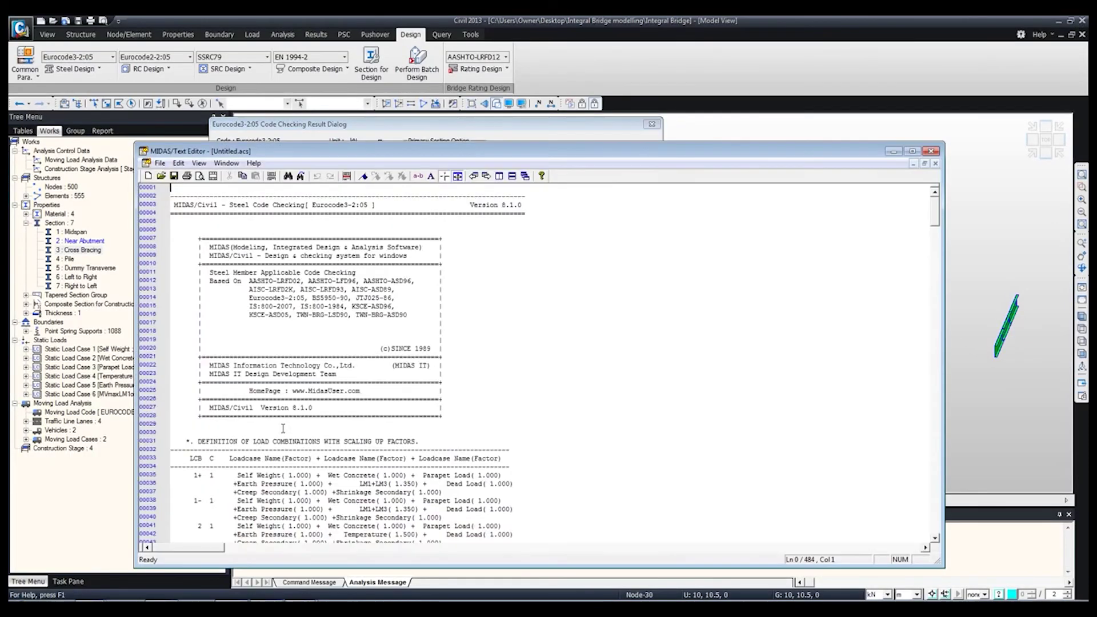
scroll(532, 283, down, 20)
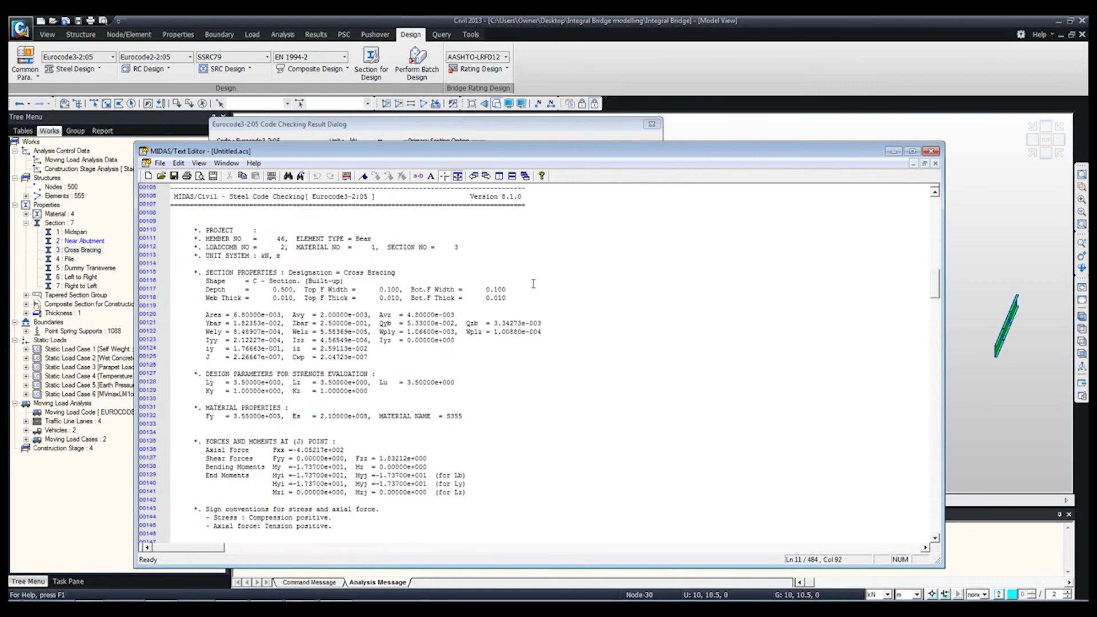
scroll(532, 282, down, 20)
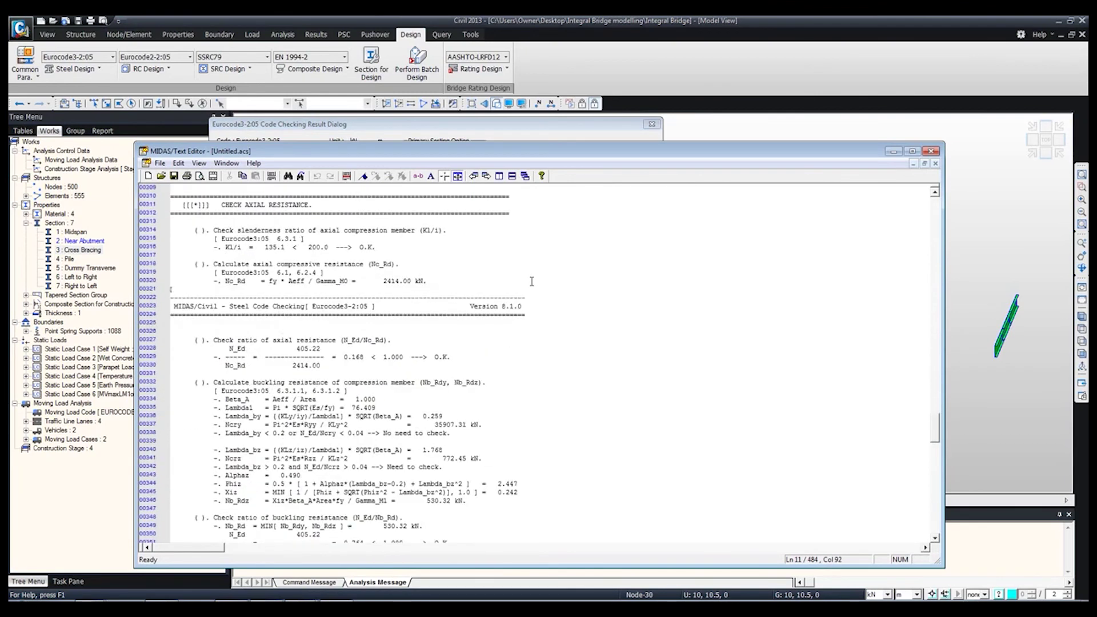
scroll(537, 281, up, 20)
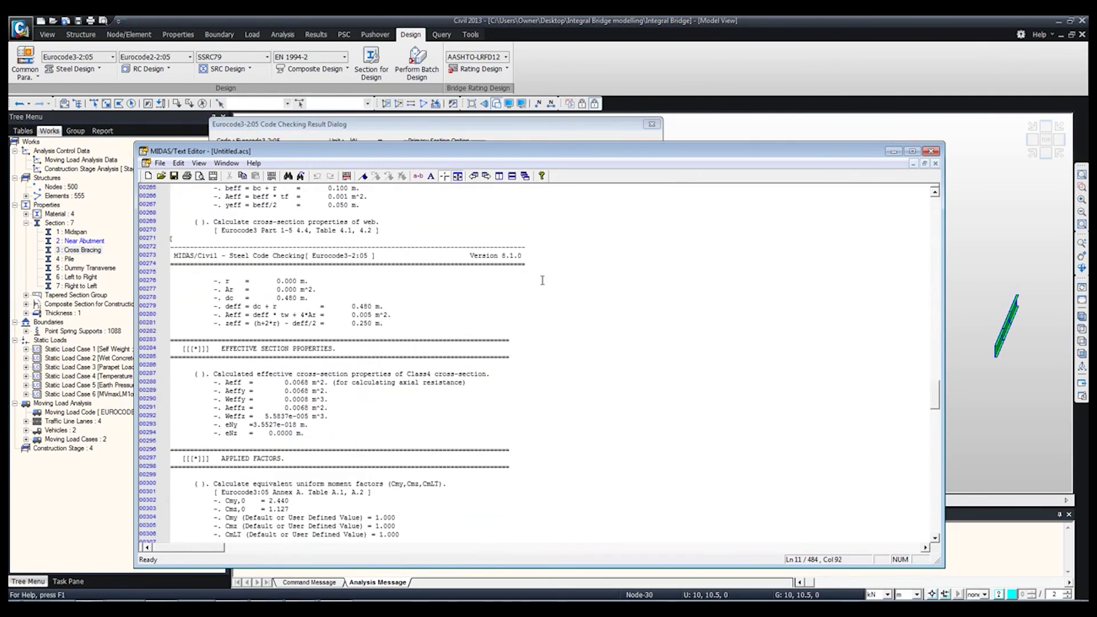
click(932, 151)
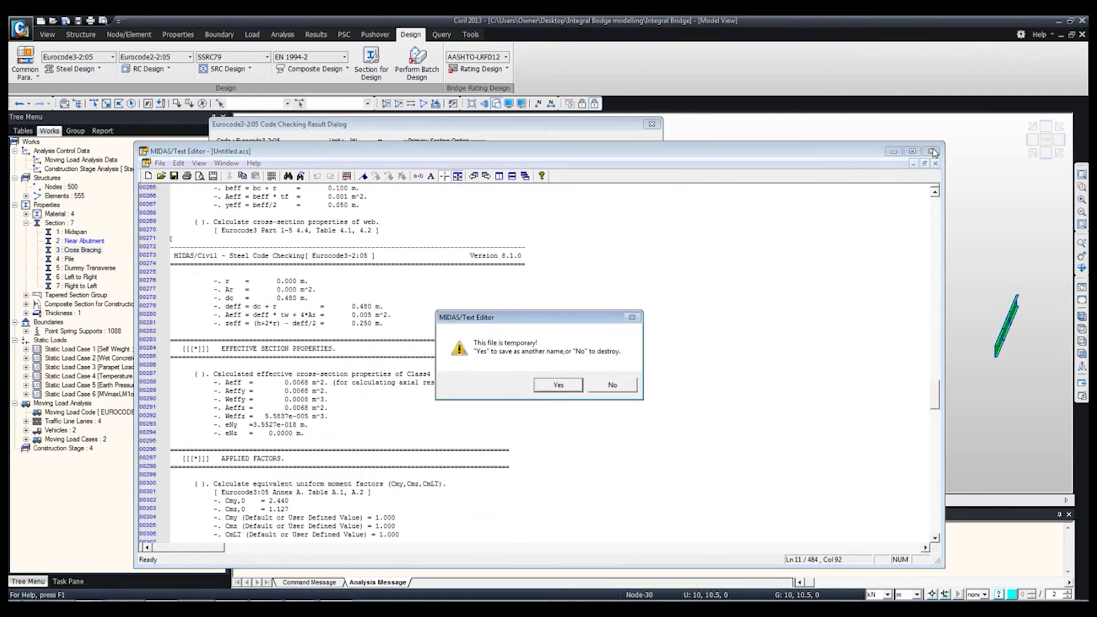
click(601, 389)
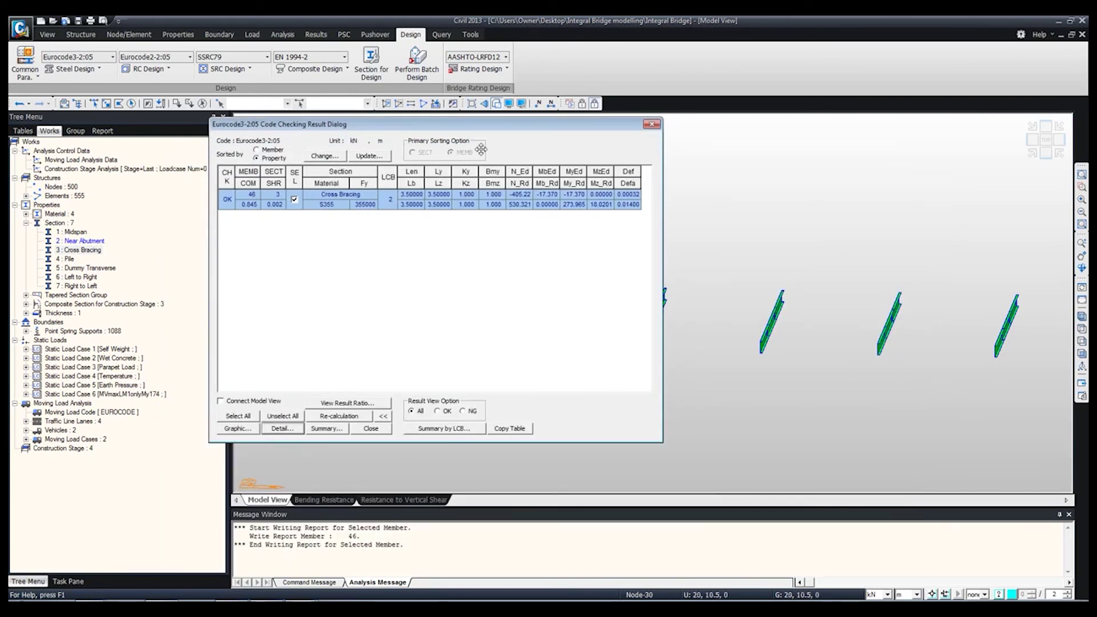
Step: Search the BS4-93 channel sections for alternatives to the Cross Bracing, first from combined ratio 0.8 and again from 0.9 to 1
drag(467, 132, 776, 159)
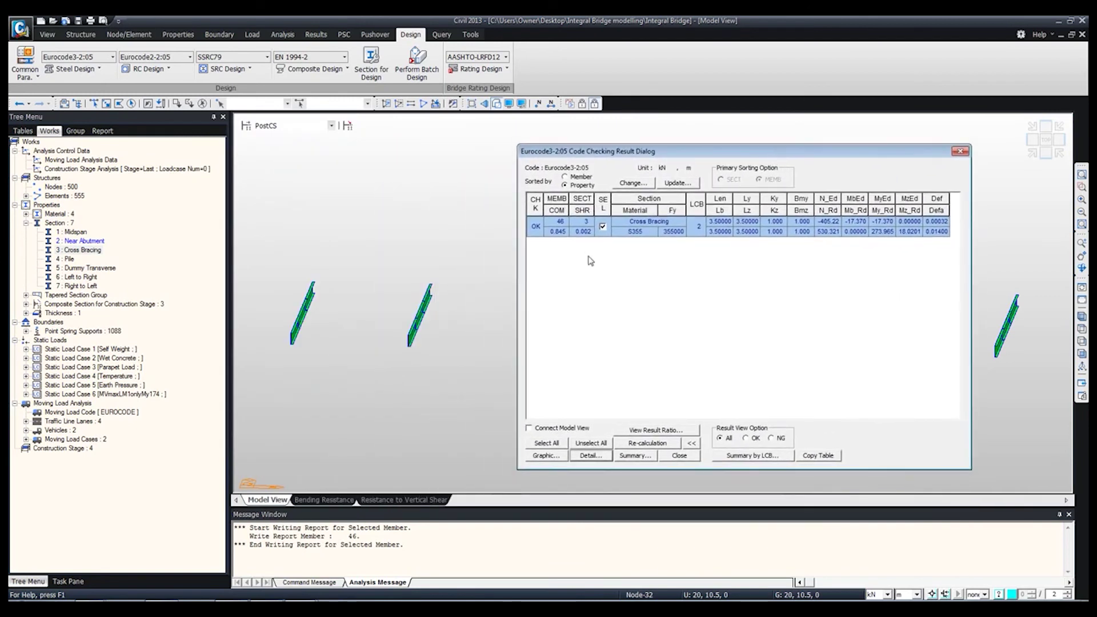
click(558, 232)
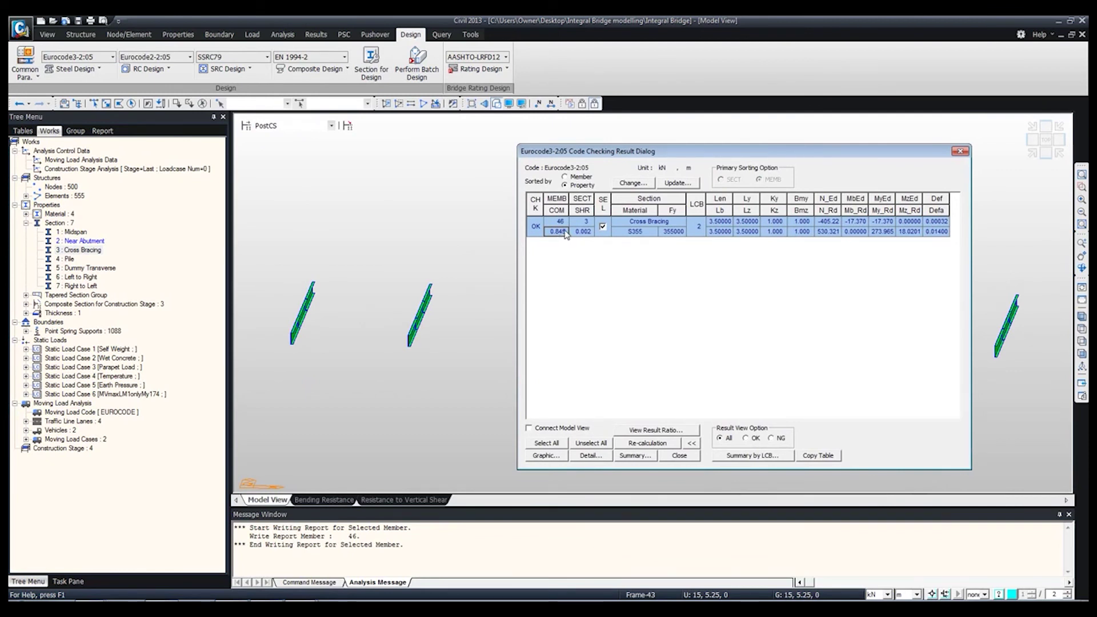
click(636, 184)
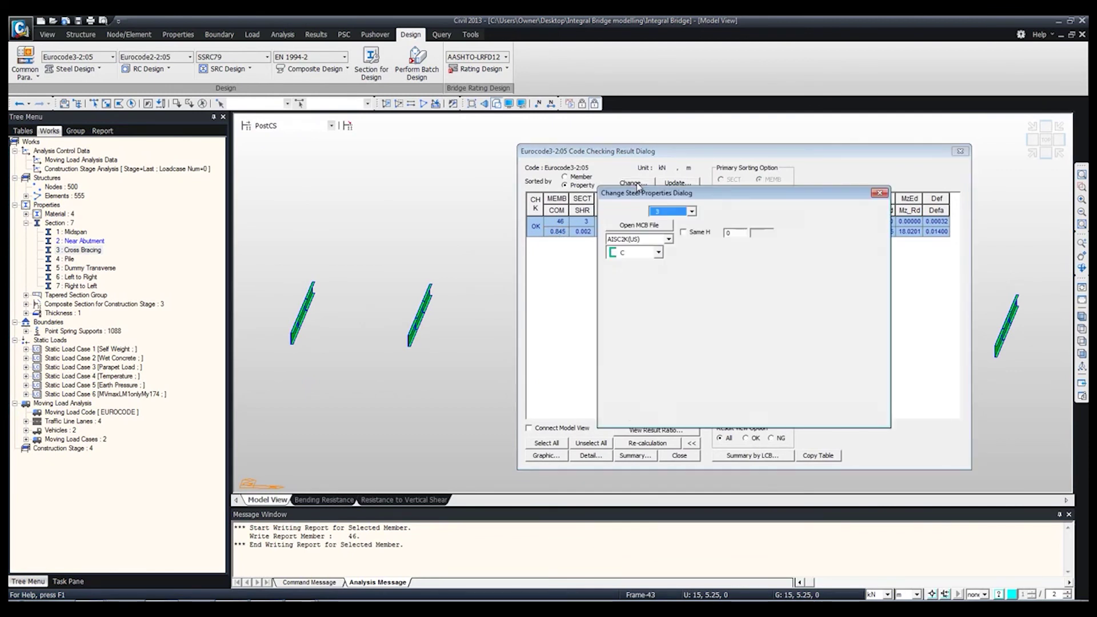
click(667, 239)
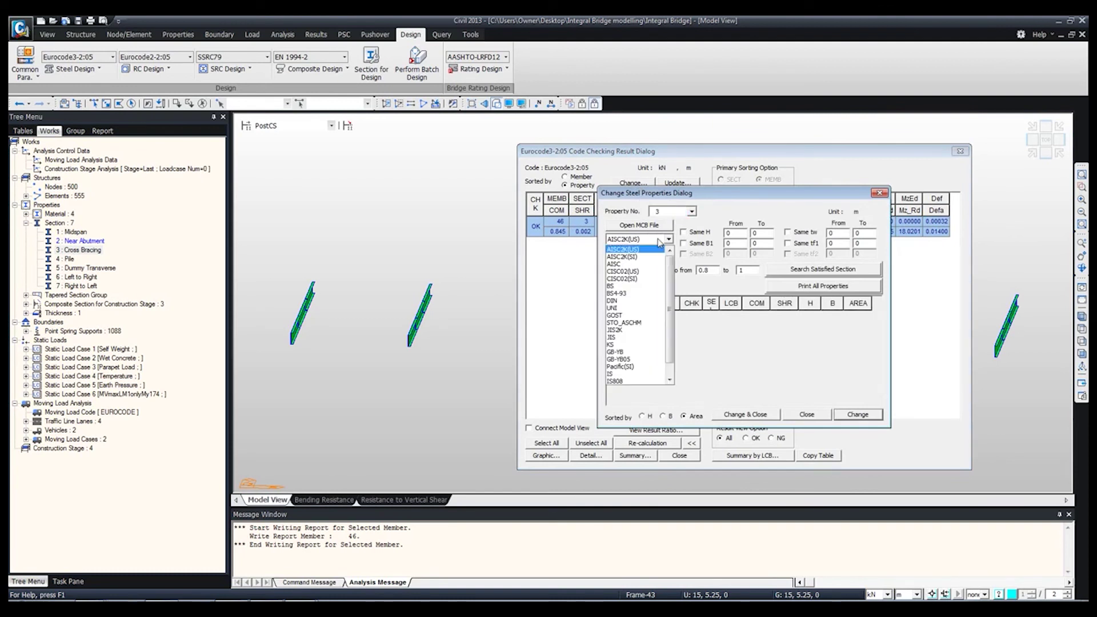
click(627, 294)
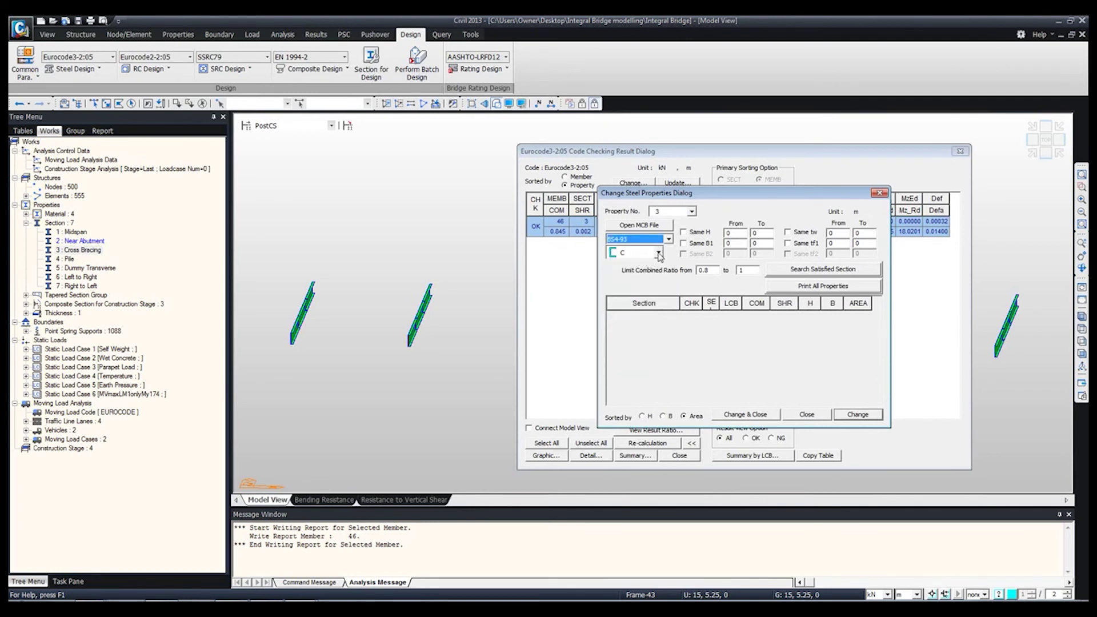
click(804, 273)
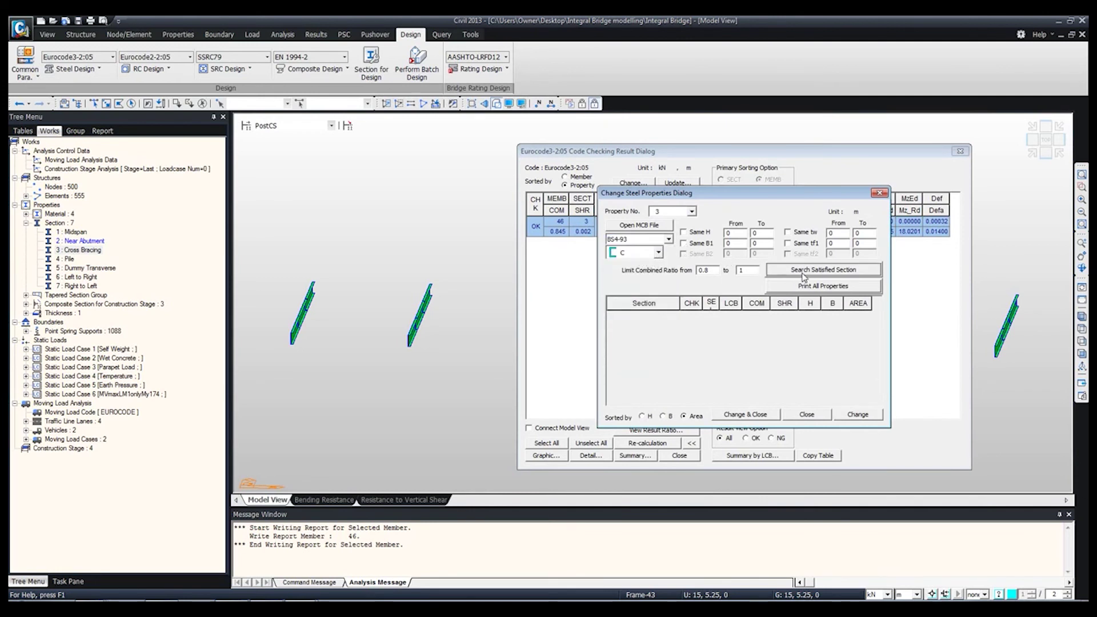
click(707, 270)
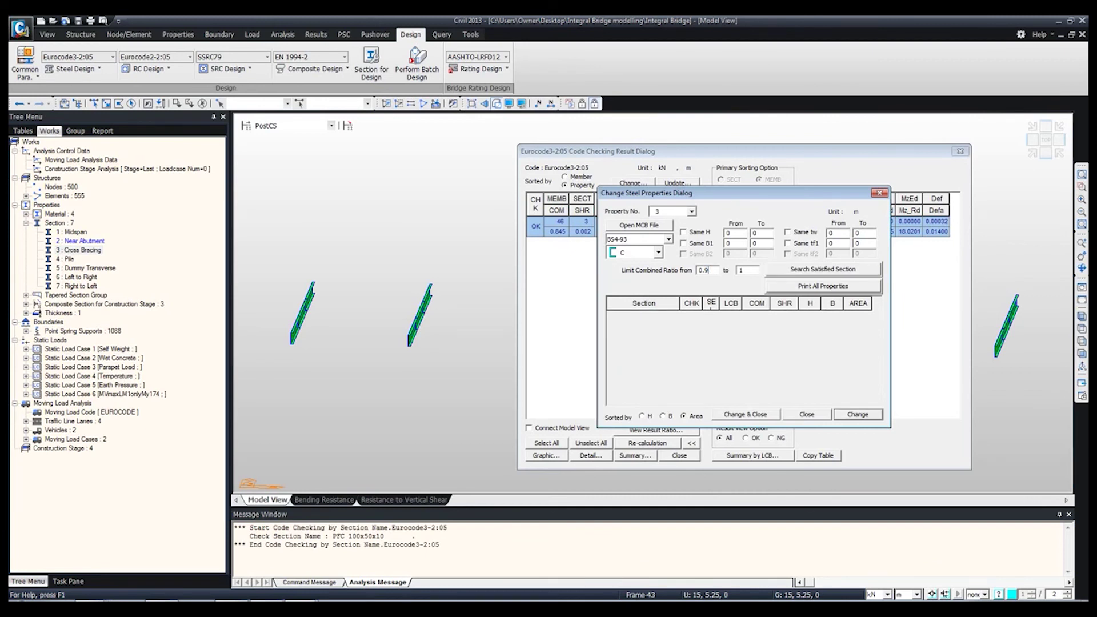
click(798, 275)
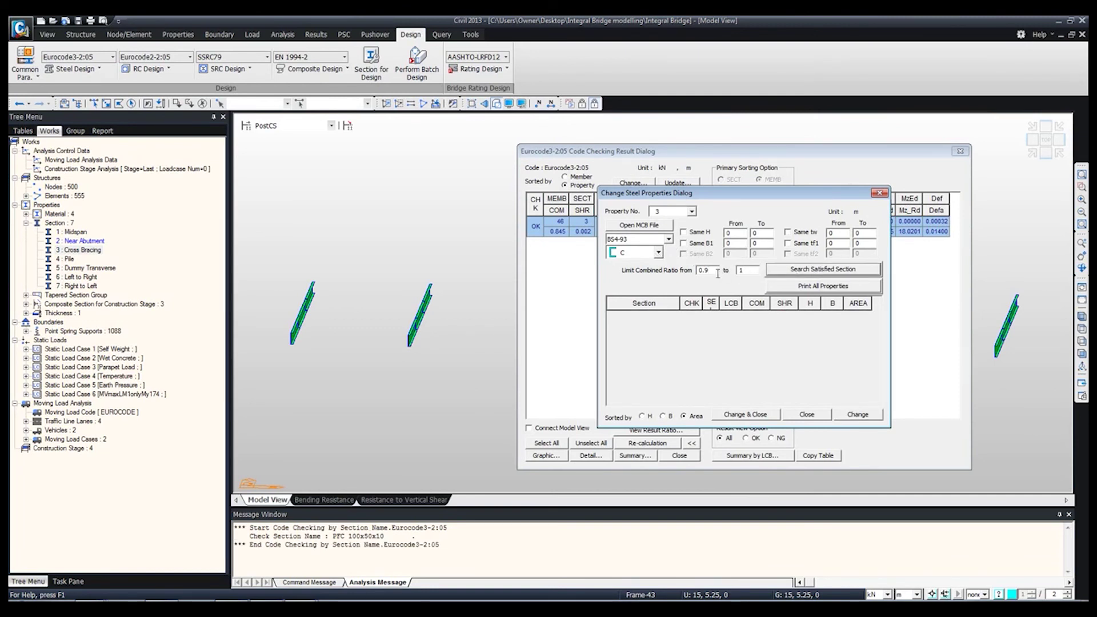
Step: Switch the alternative section shape to I and search for satisfied BS4-93 sections with a combined ratio from 0.9 to 1
drag(608, 193, 664, 206)
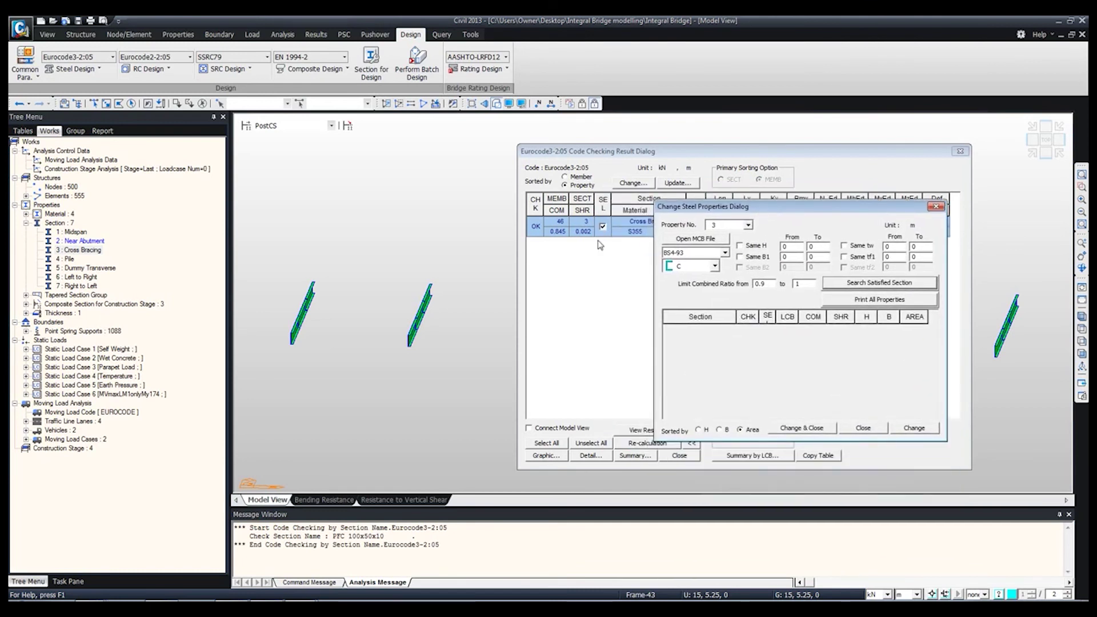
click(715, 266)
click(678, 302)
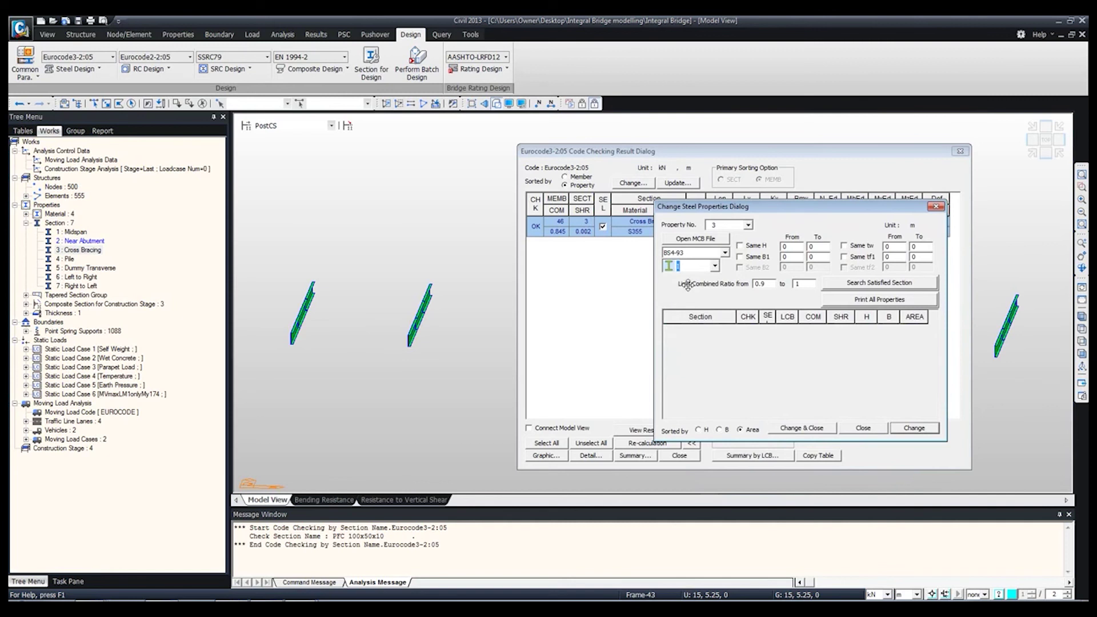
click(860, 283)
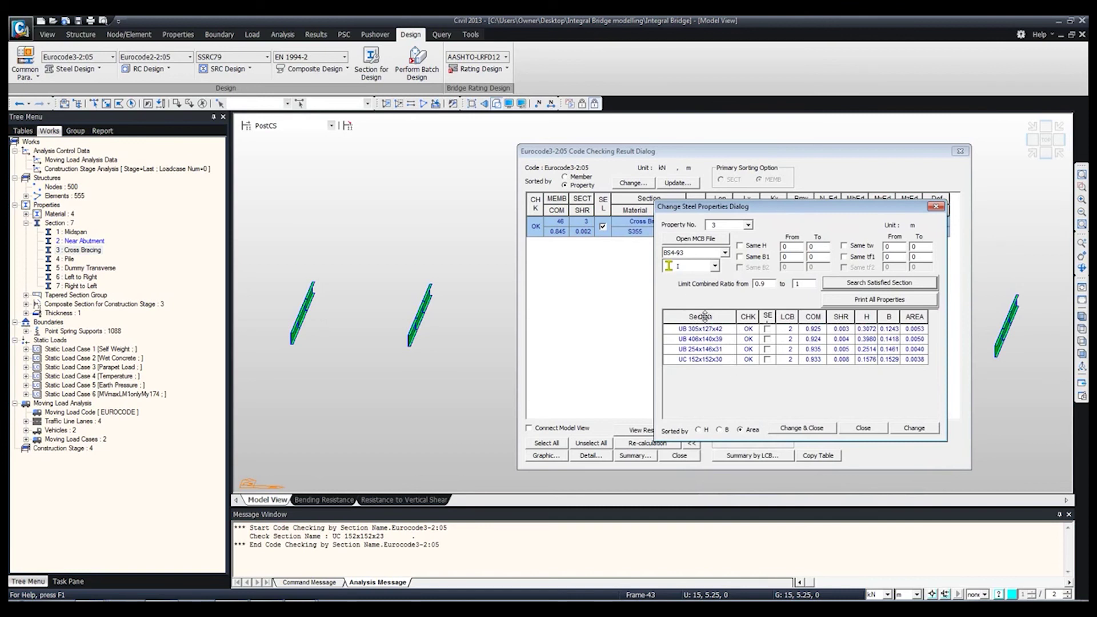
drag(674, 201, 736, 288)
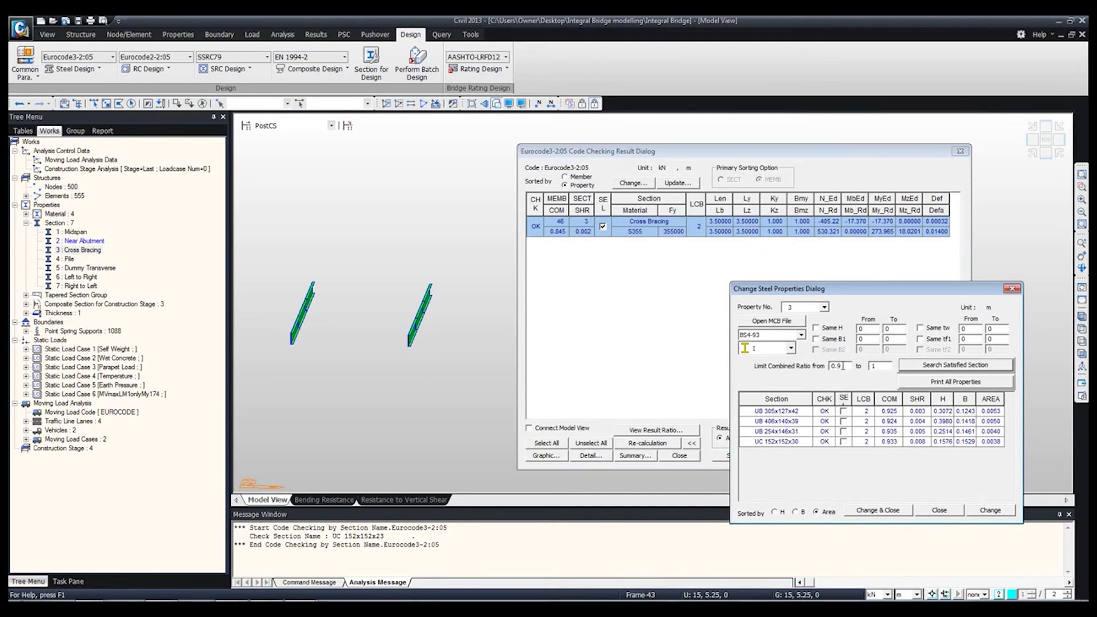
Step: Replace the Cross Bracing section with UC 152x152x30 and rerun its code check
double_click(874, 366)
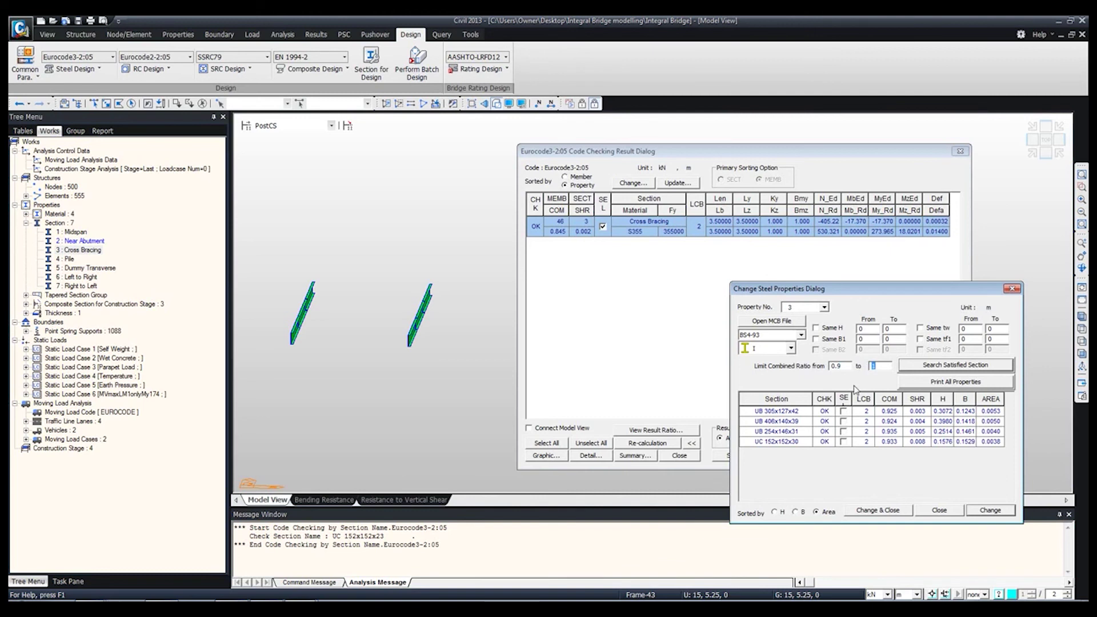
click(844, 431)
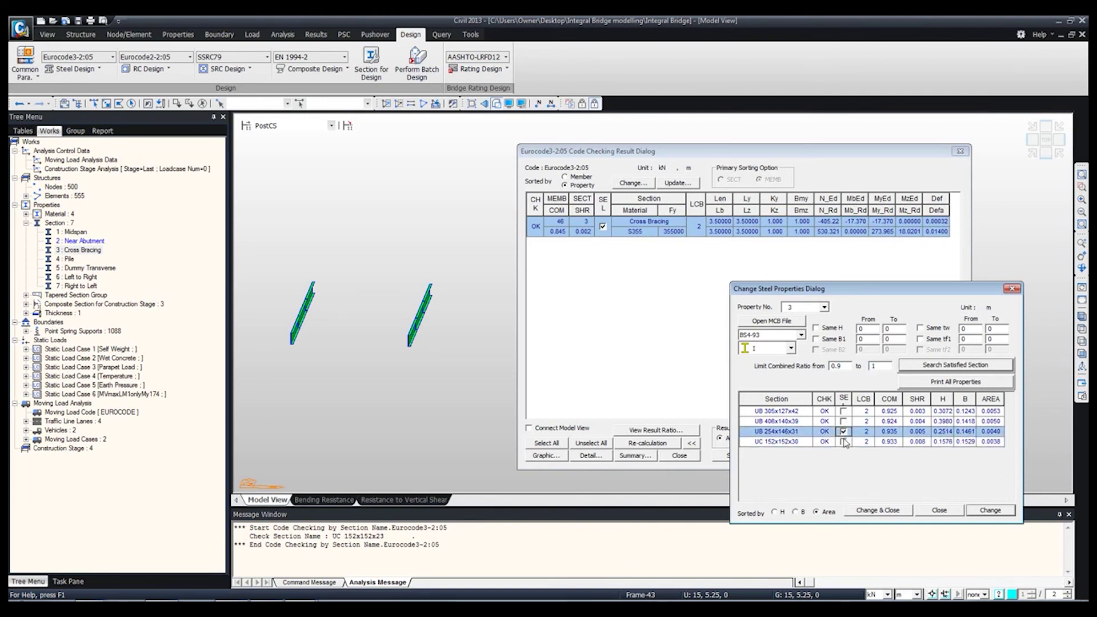
click(844, 441)
click(900, 511)
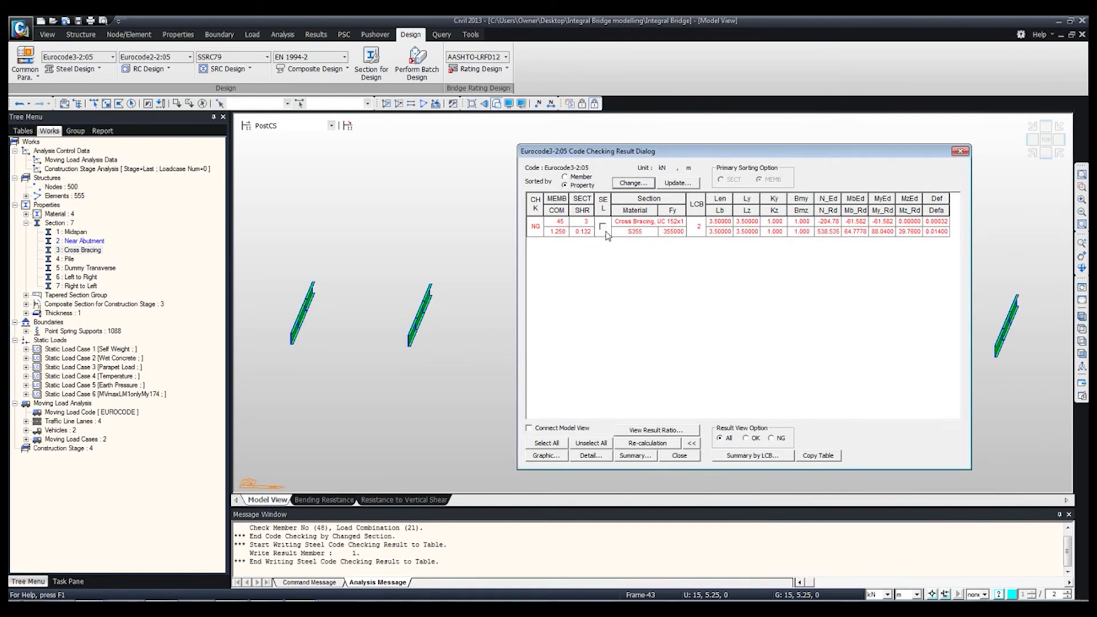
Step: Search for satisfied I-sections with a combined ratio from 0.8 to 1 and change the Cross Bracing to UB 356x127x39
click(604, 227)
click(633, 183)
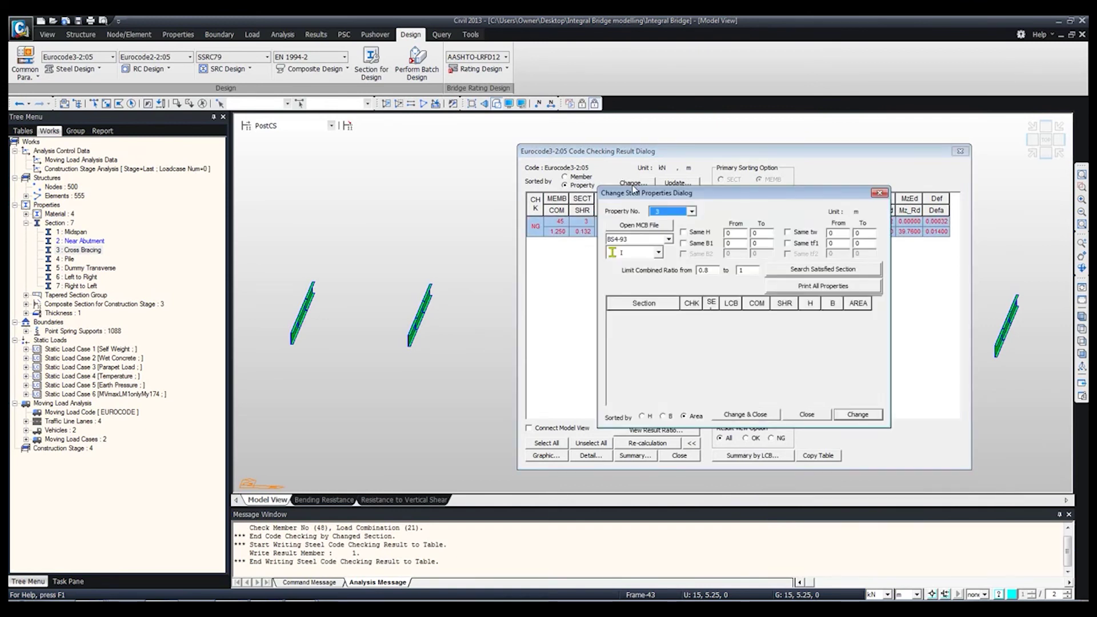
click(790, 269)
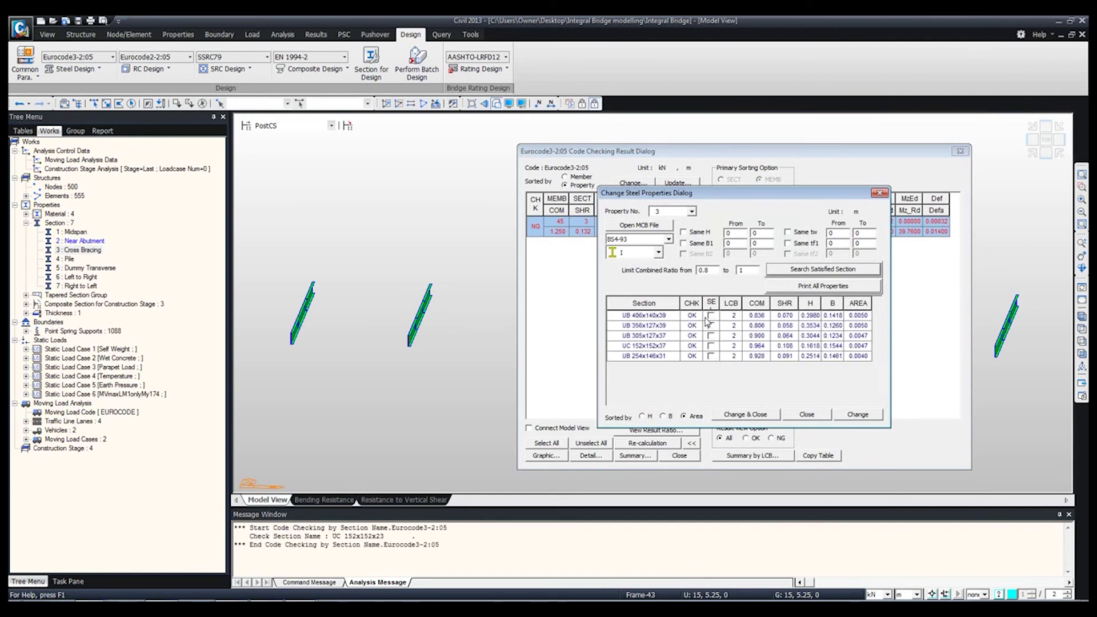
click(711, 326)
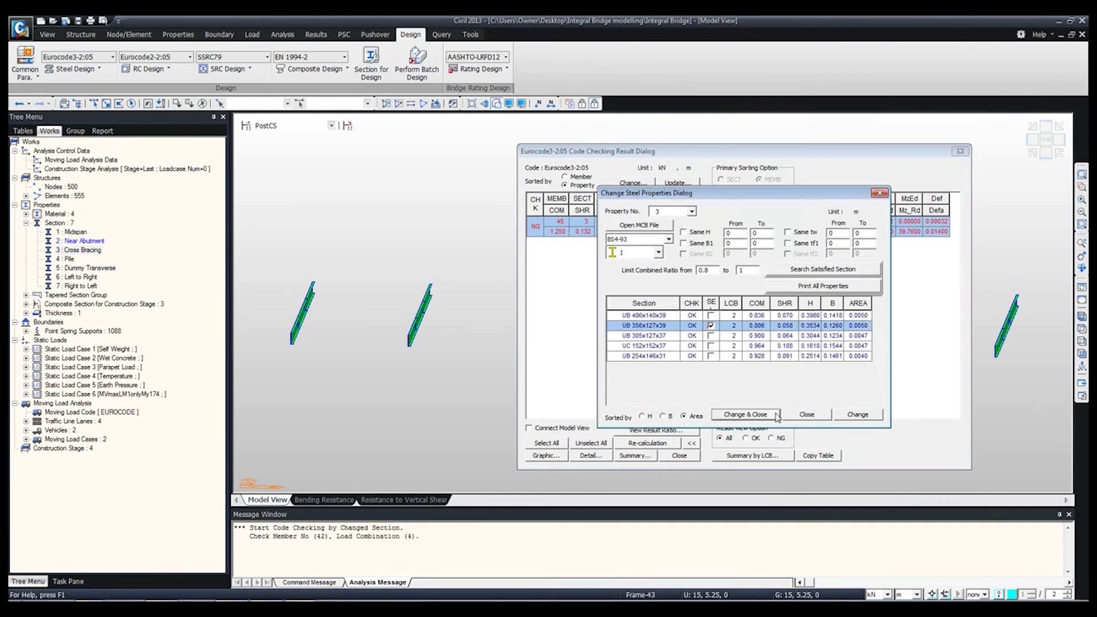
click(805, 415)
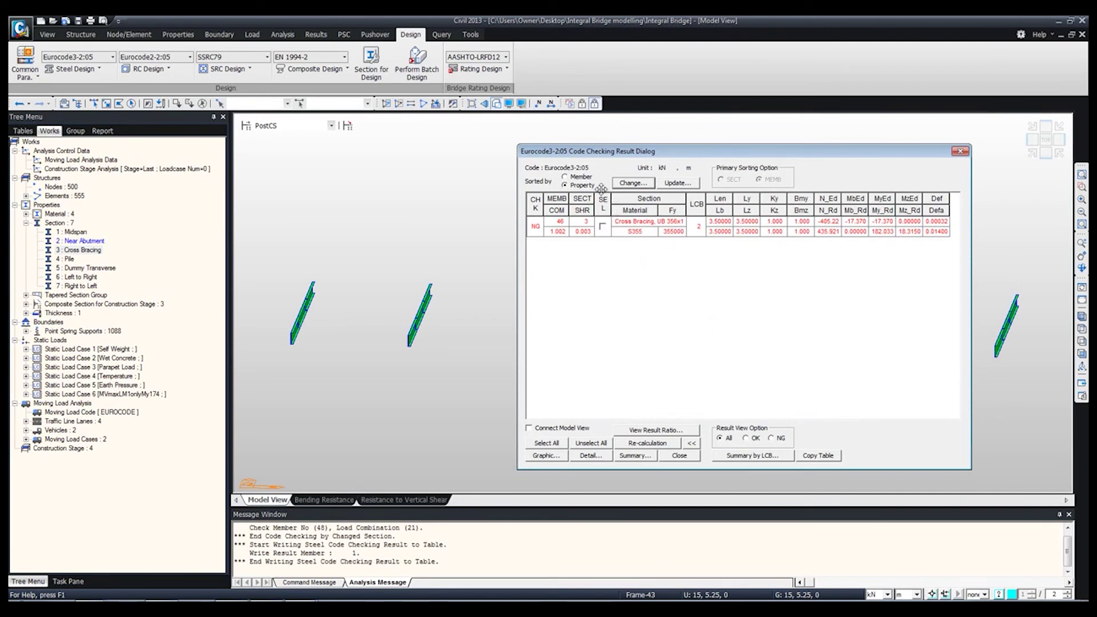
Step: Select the Cross Bracing result, search the satisfied I-sections again and change the section to UB 305x127x48
click(637, 185)
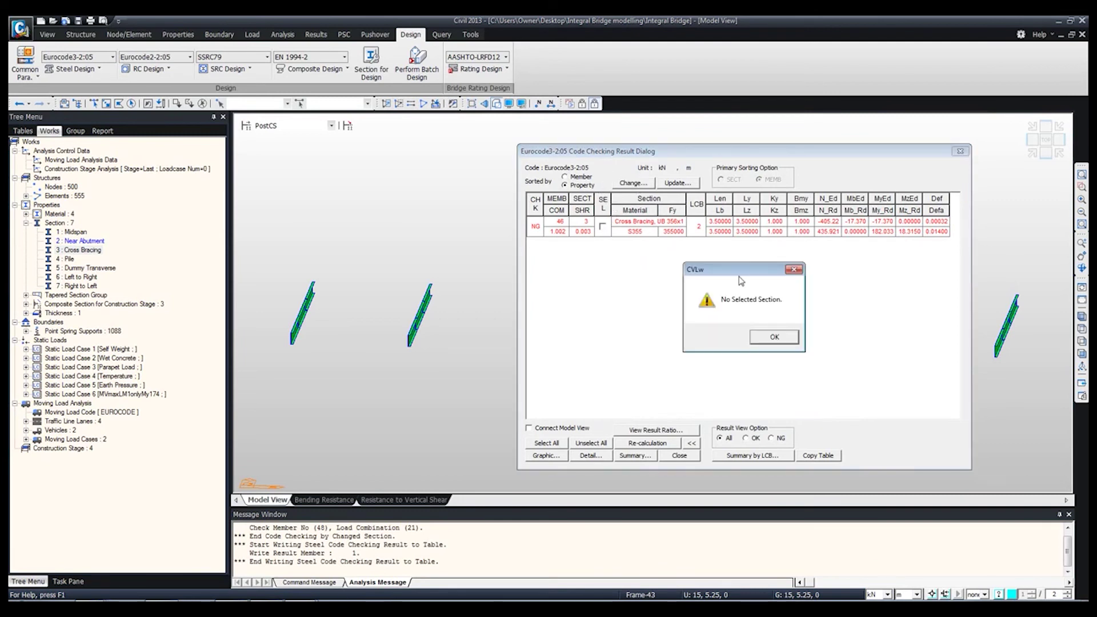
click(755, 334)
click(602, 226)
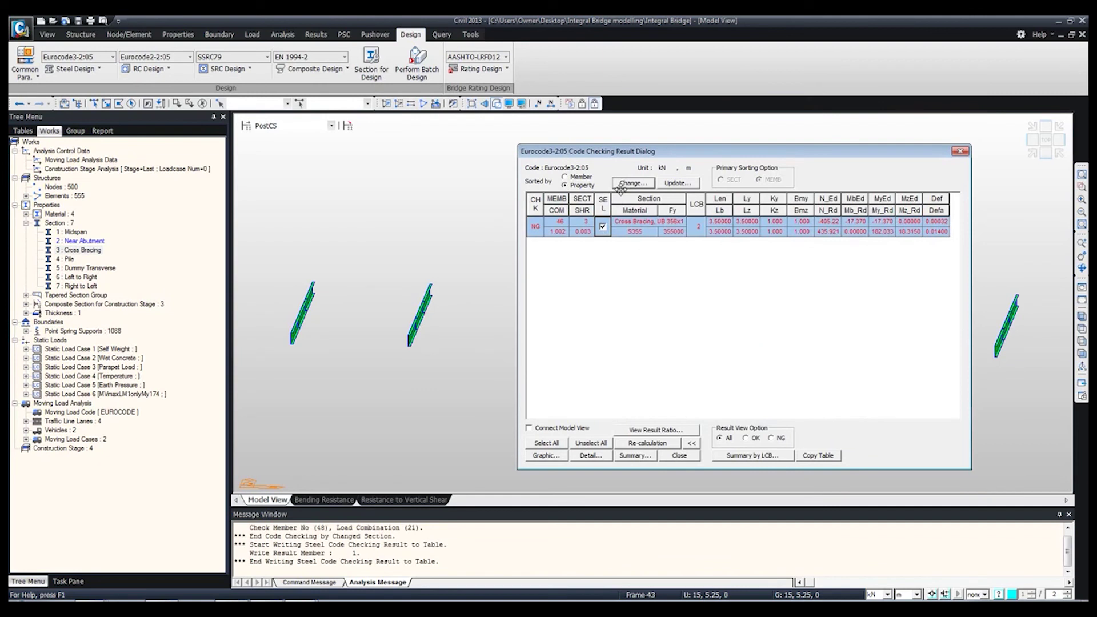
click(620, 185)
click(792, 271)
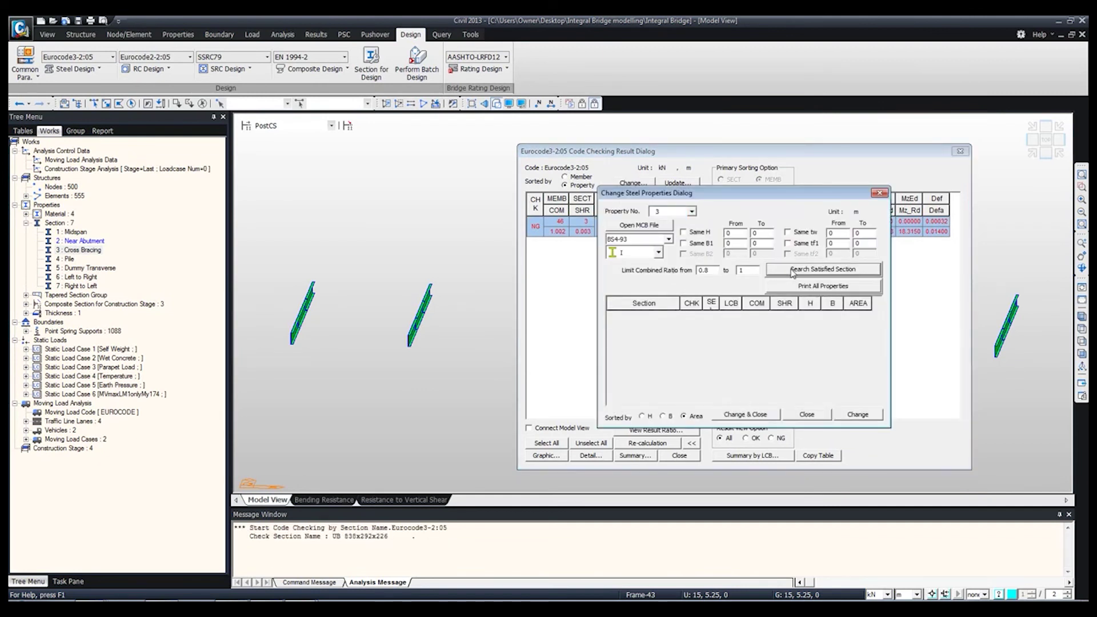
click(710, 316)
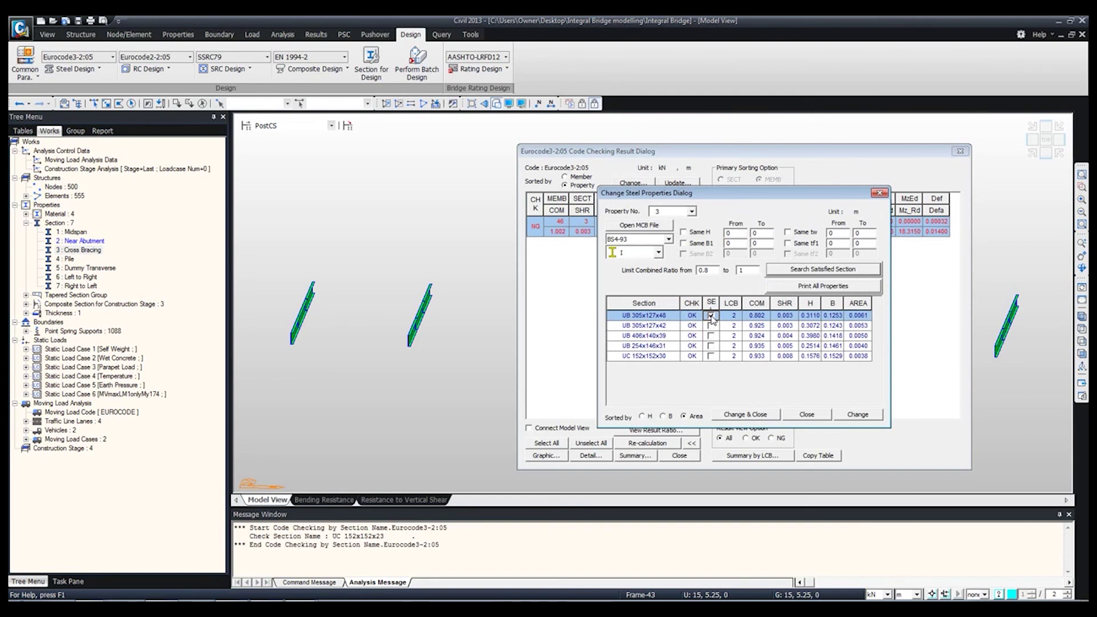
click(754, 416)
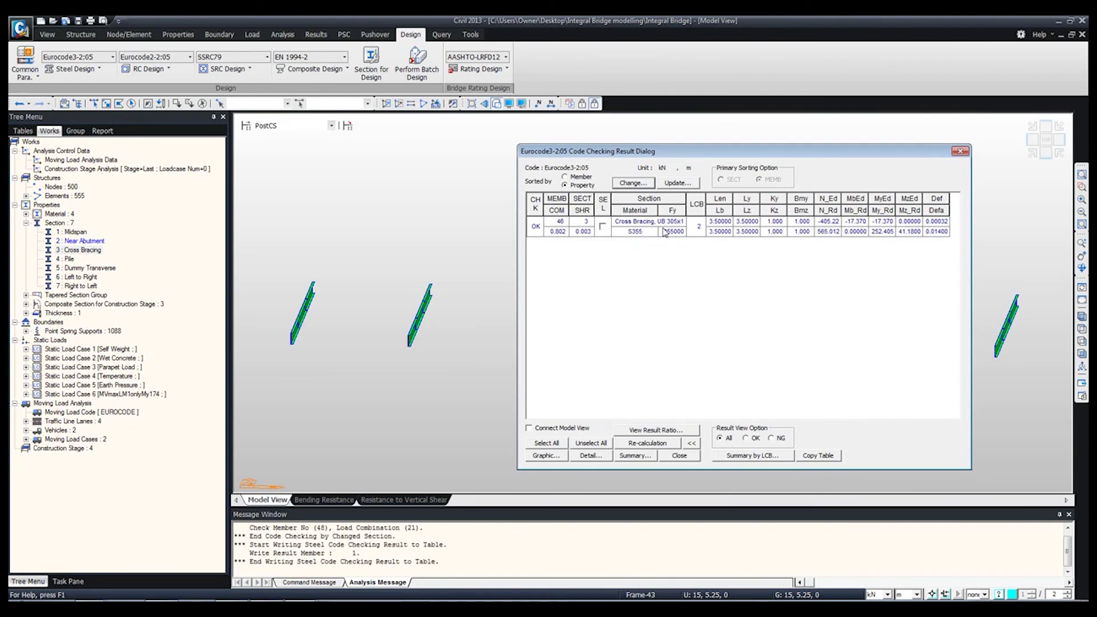
Step: Close the steel code checking results and reactivate the whole bridge model in an isometric view
click(959, 152)
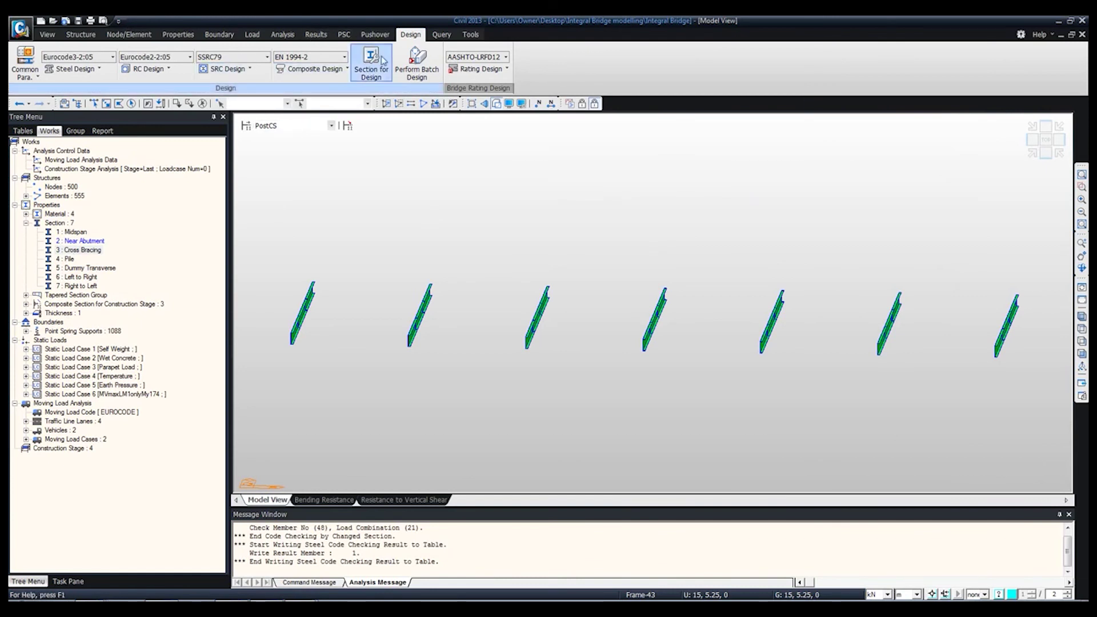
click(1081, 319)
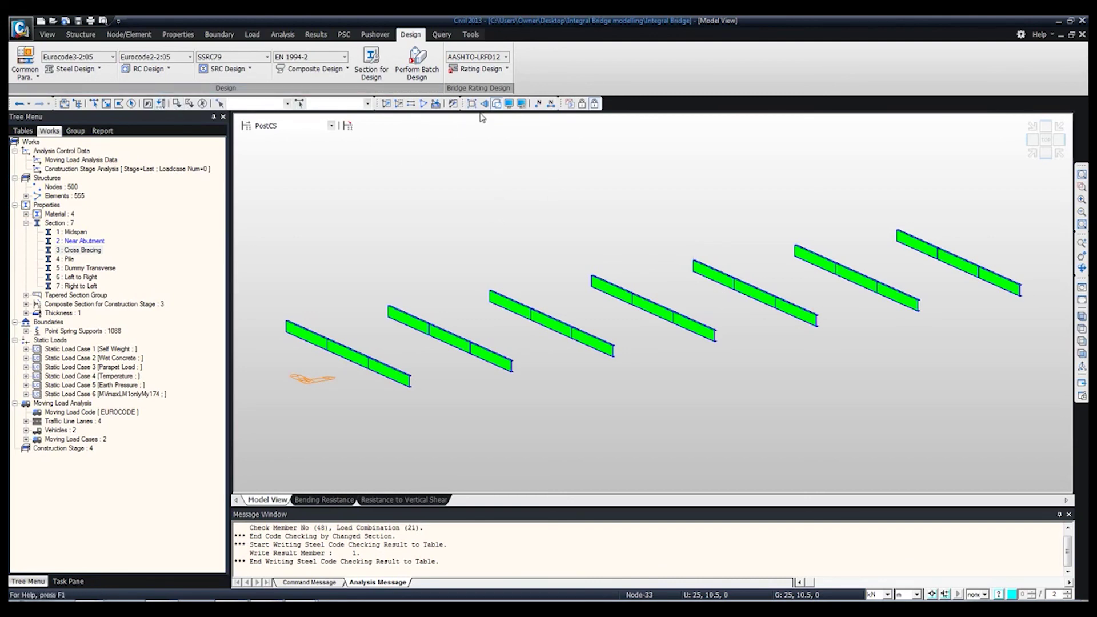
click(425, 104)
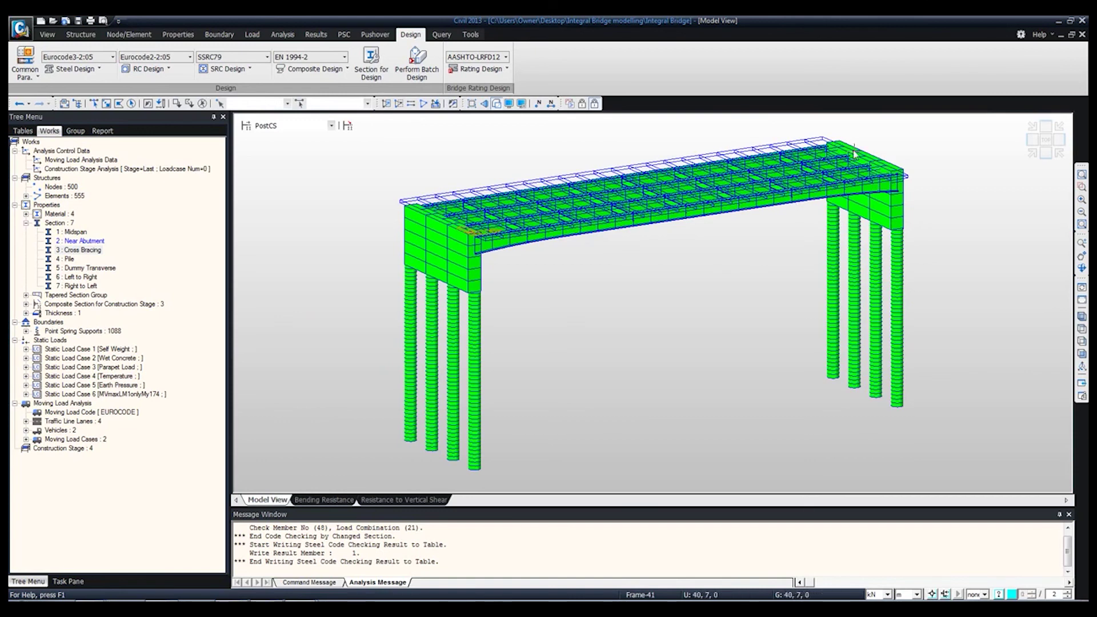
Step: Recolour the model's elements by material by applying random colours twice in the drawing display options
click(509, 103)
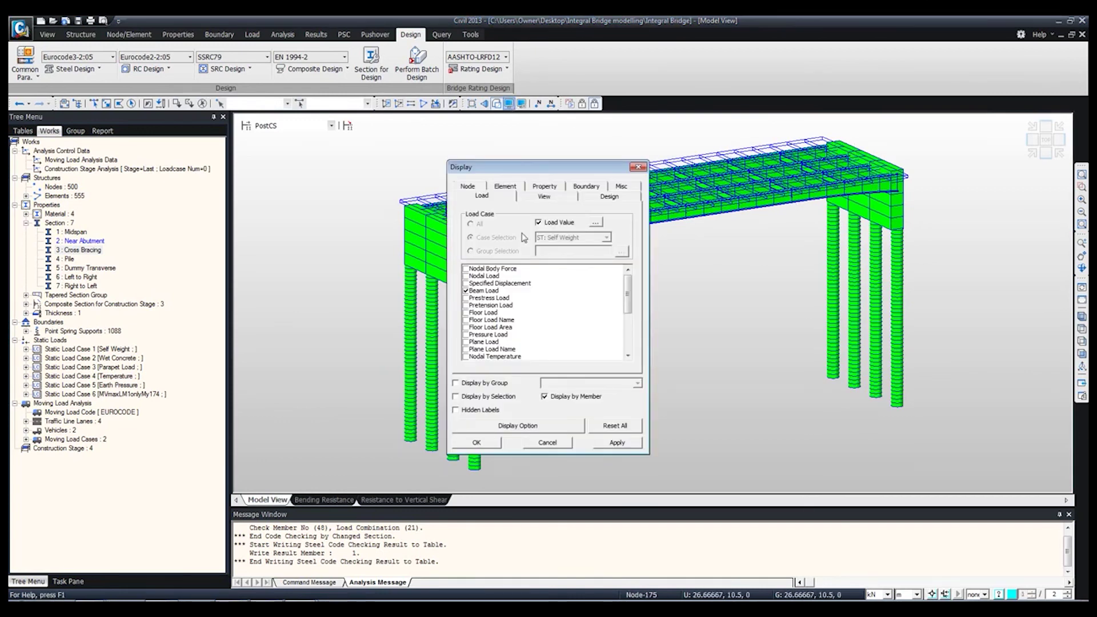
click(500, 425)
click(542, 217)
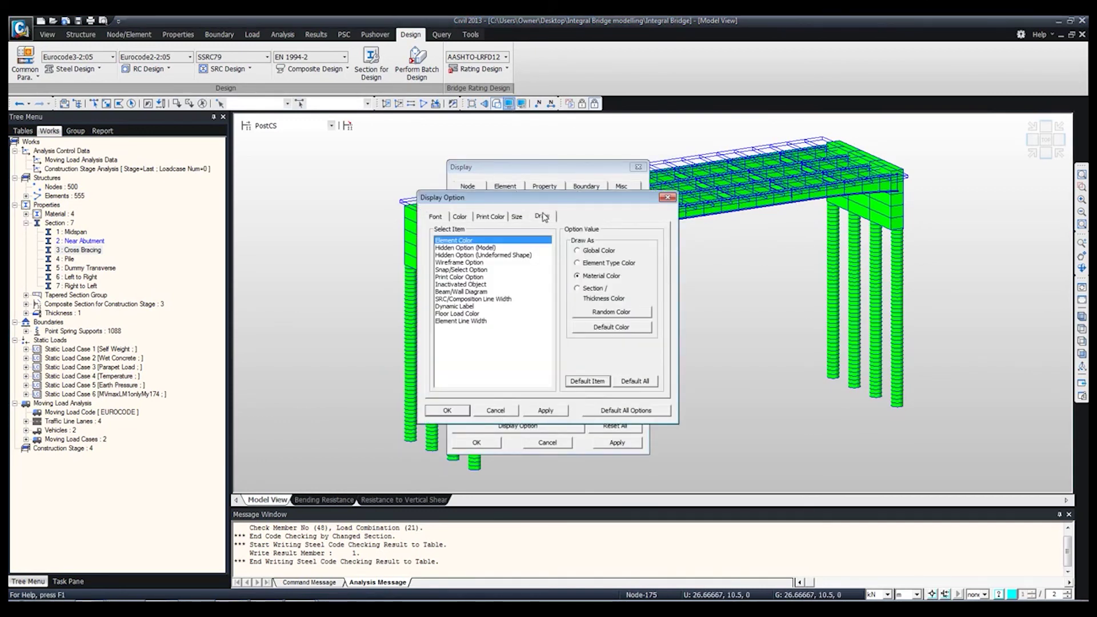
click(602, 317)
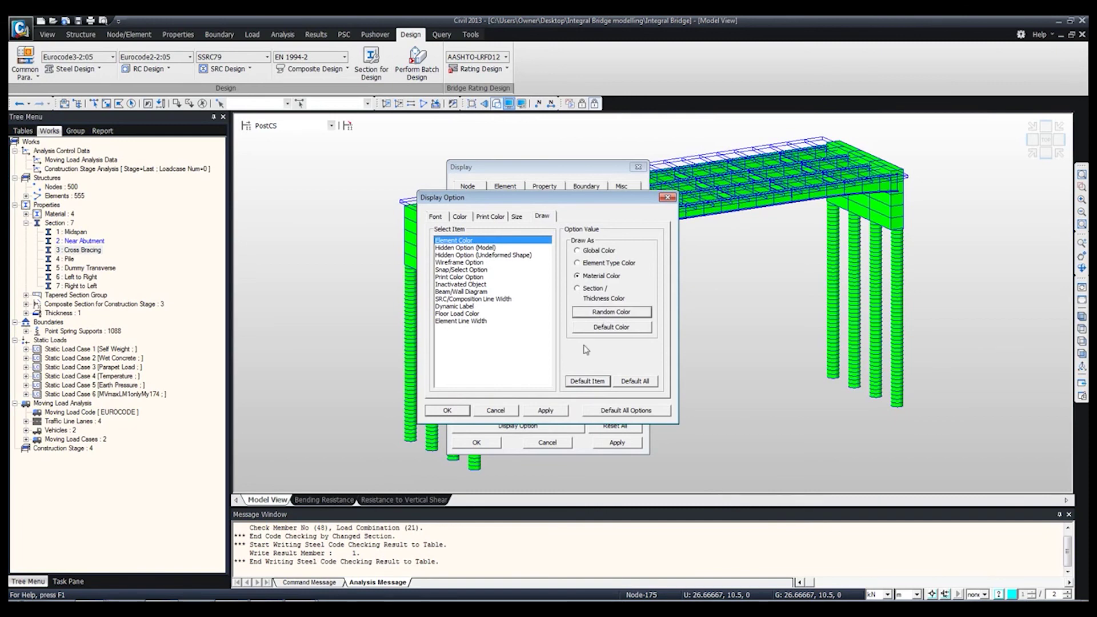
click(552, 411)
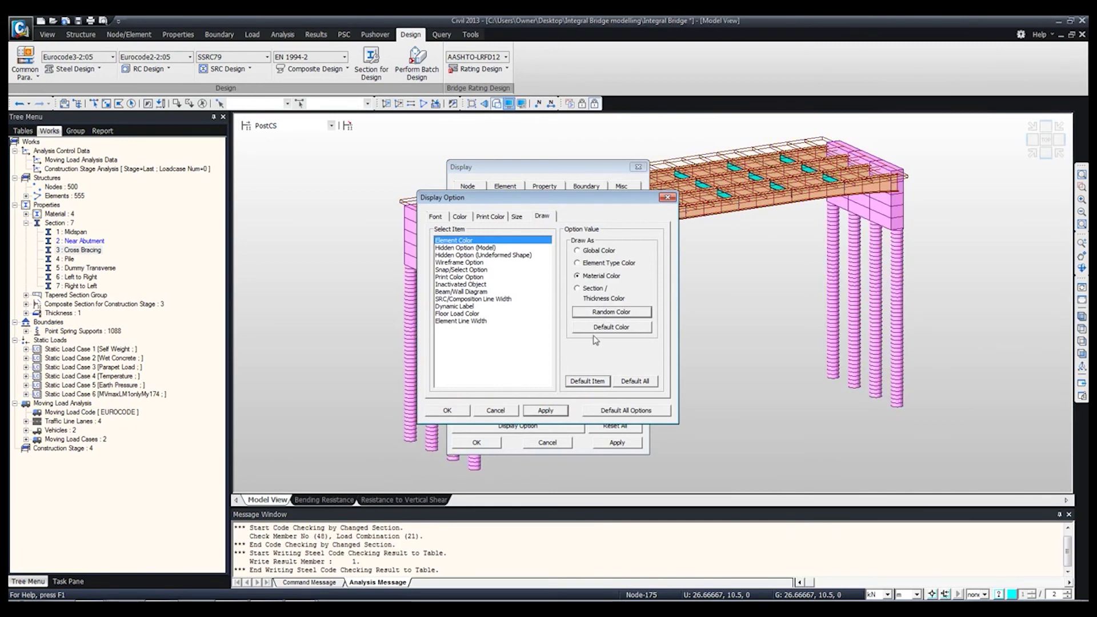
click(602, 314)
click(547, 411)
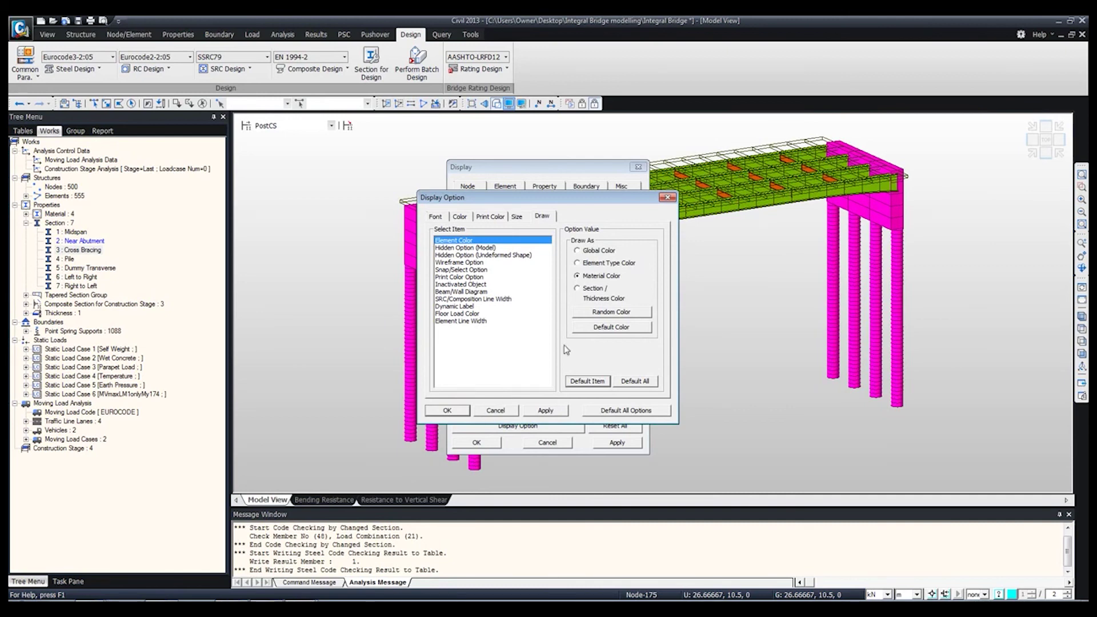
click(494, 412)
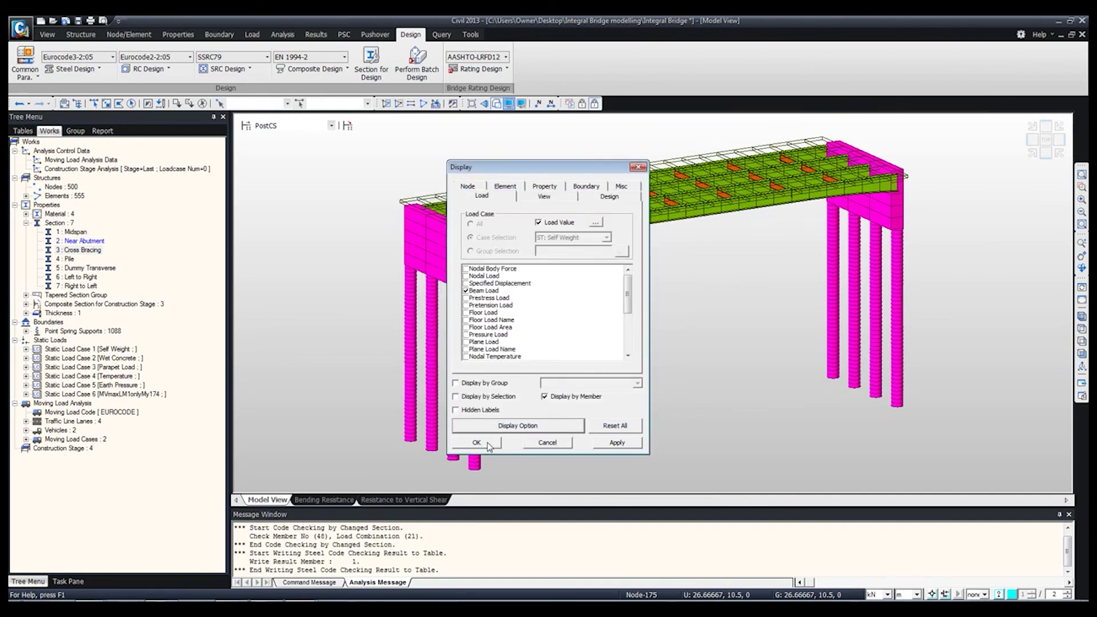
click(488, 443)
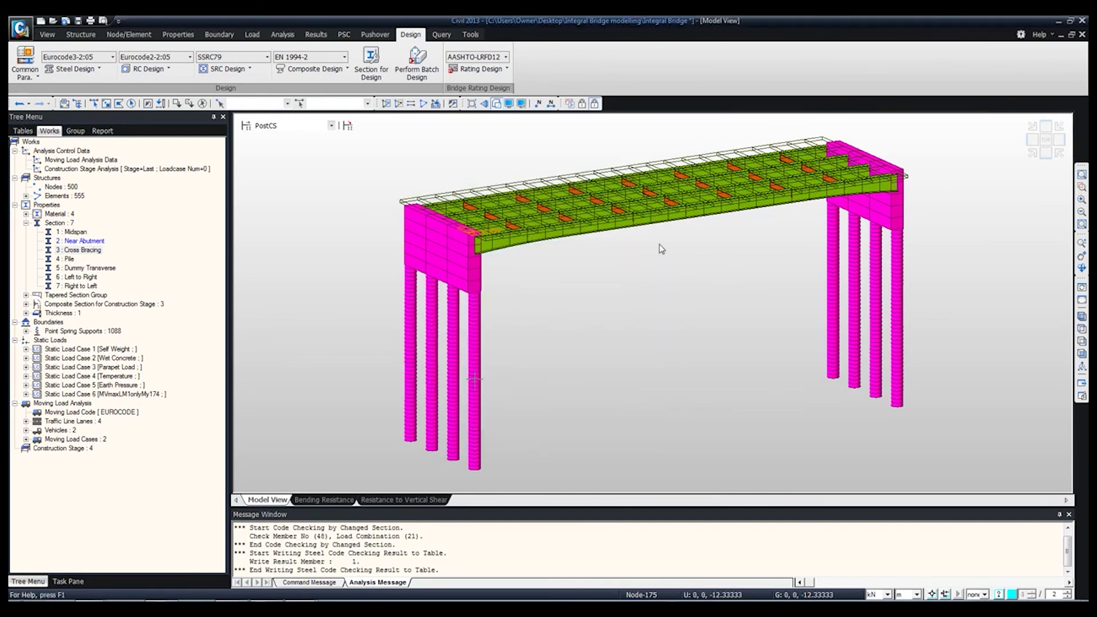
Step: Save the current bridge view as a dynamic report image named "Isometric view"
right_click(543, 240)
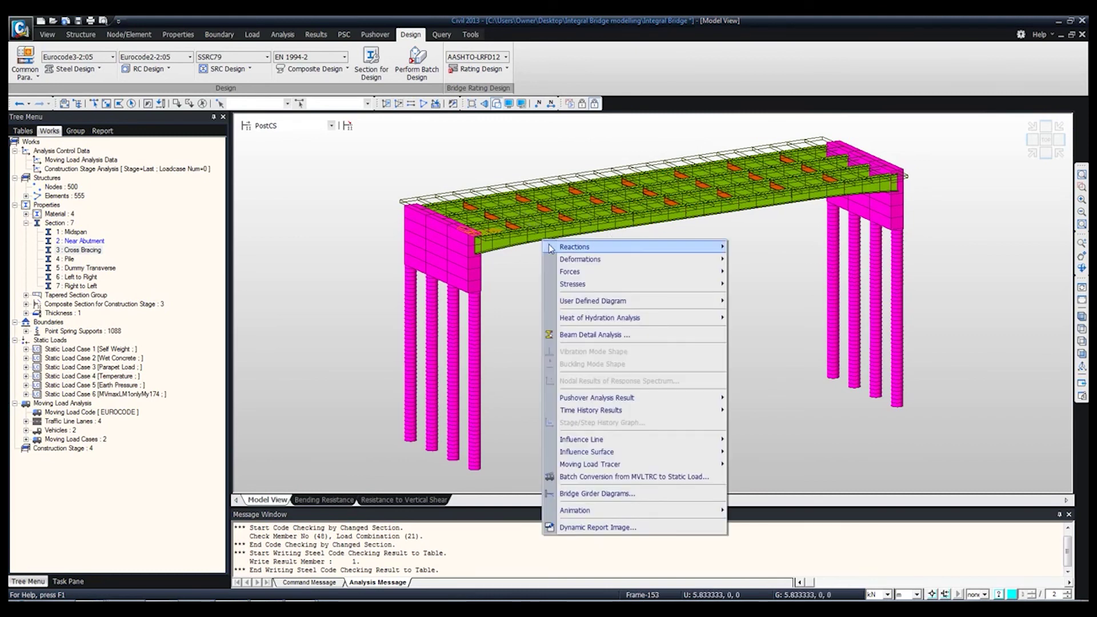
click(613, 529)
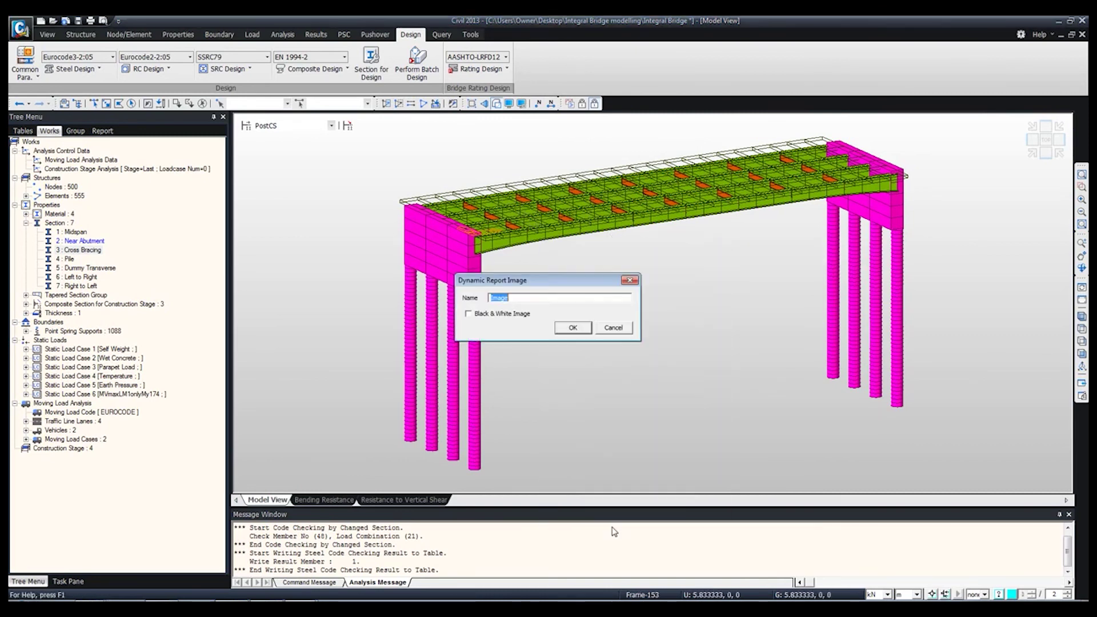
text(Isometric view)
click(573, 328)
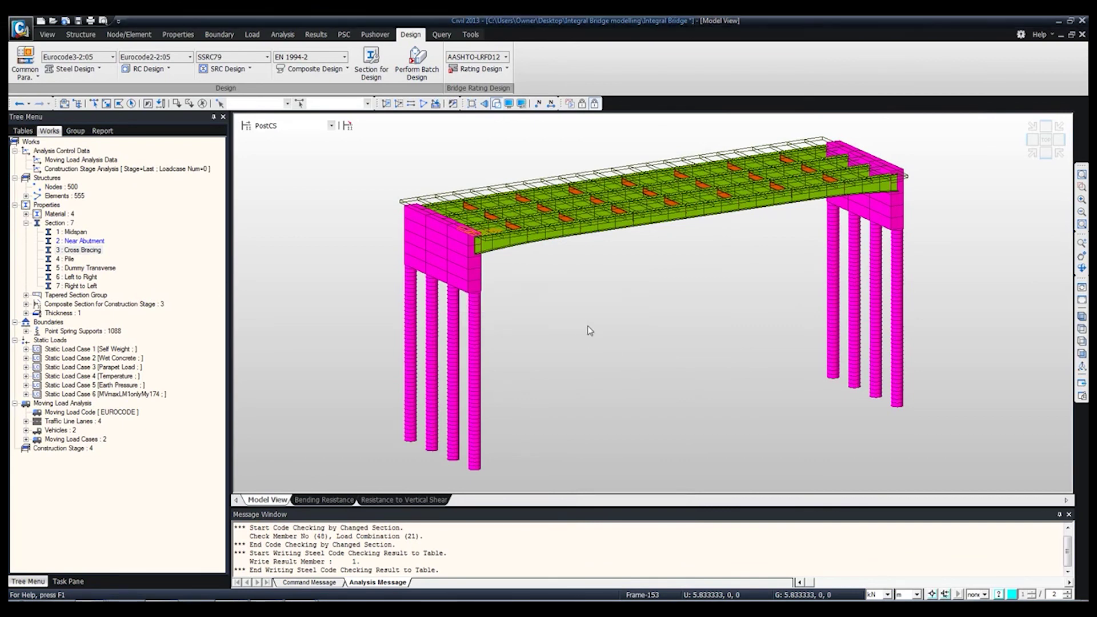
Step: Set the model to the top view and save this plan as another dynamic report image
click(1082, 329)
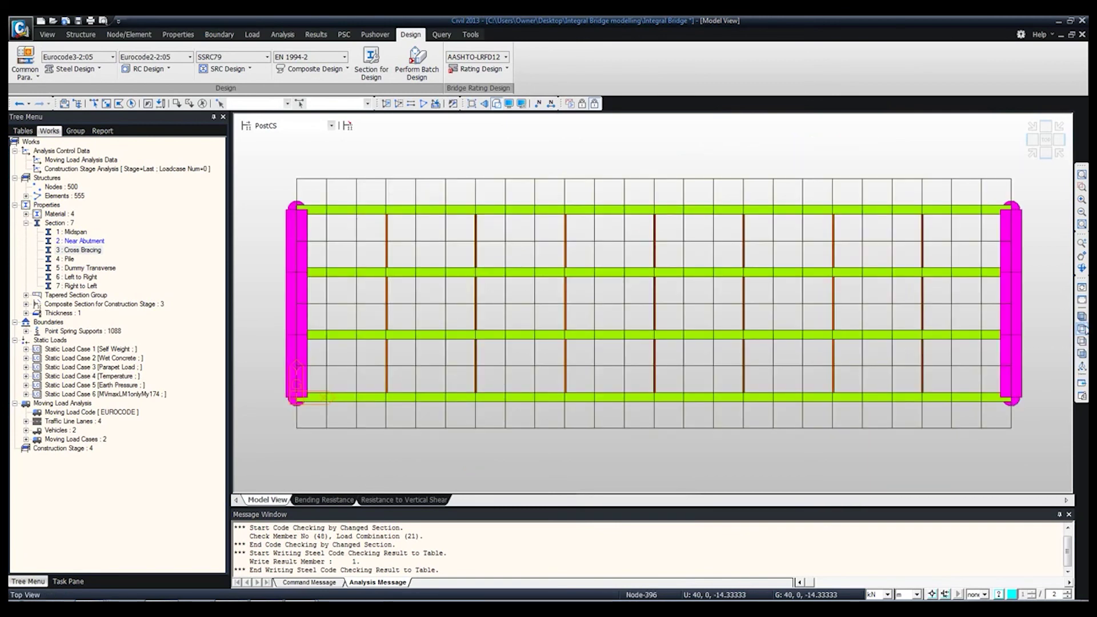
right_click(591, 264)
click(646, 550)
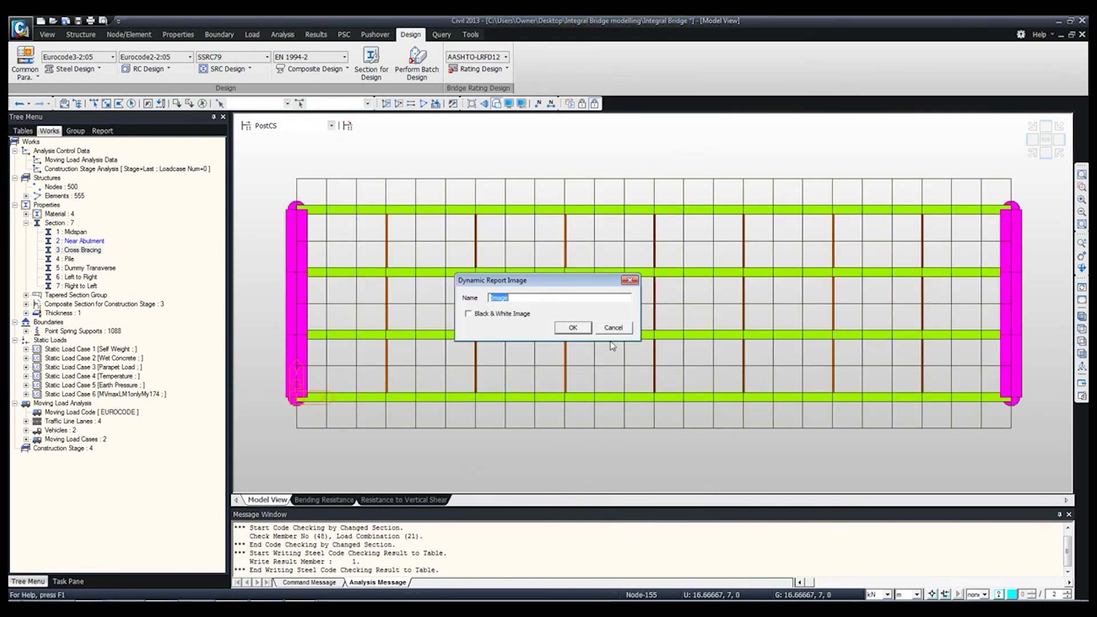
text(Pla)
click(572, 327)
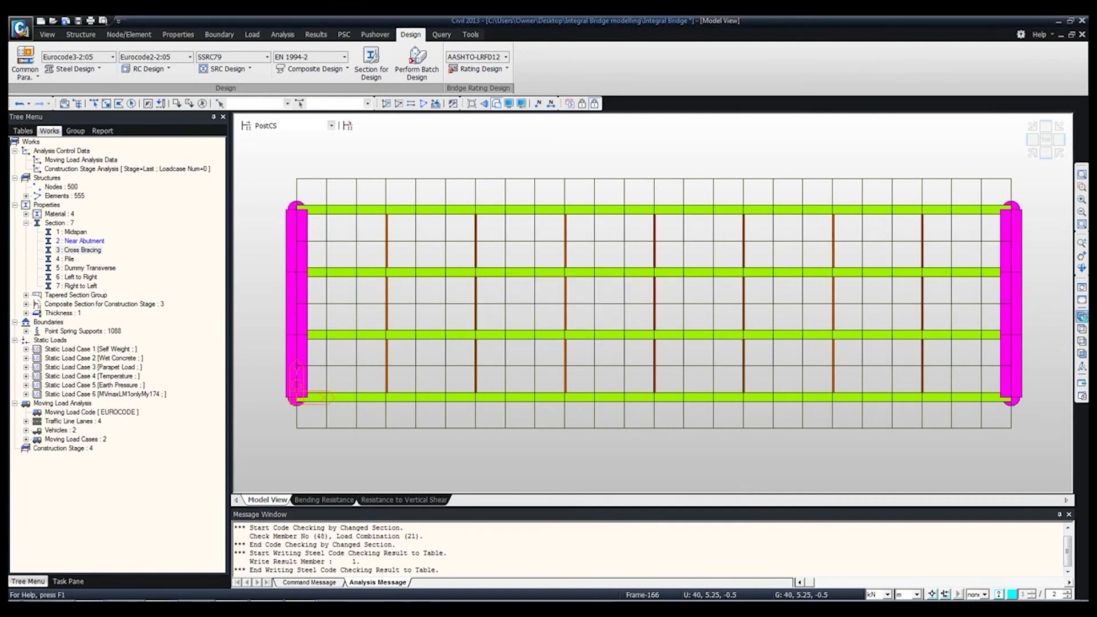
Step: Display the DZ displacement contour with the deformed shape for load combination CBS: sLCB14 in isometric view
click(1082, 316)
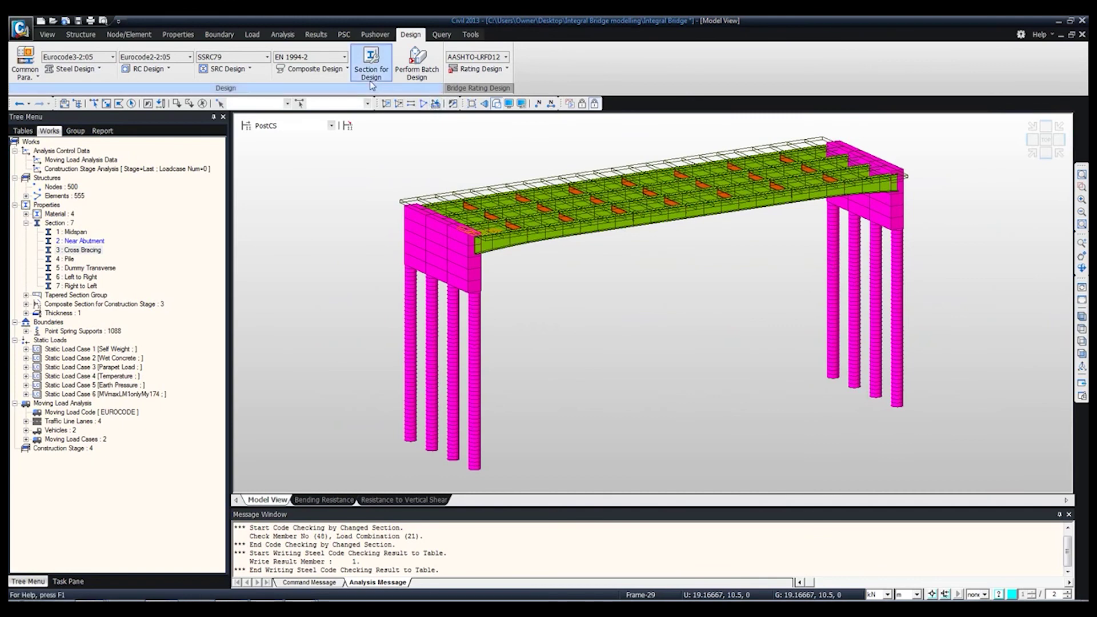
click(316, 34)
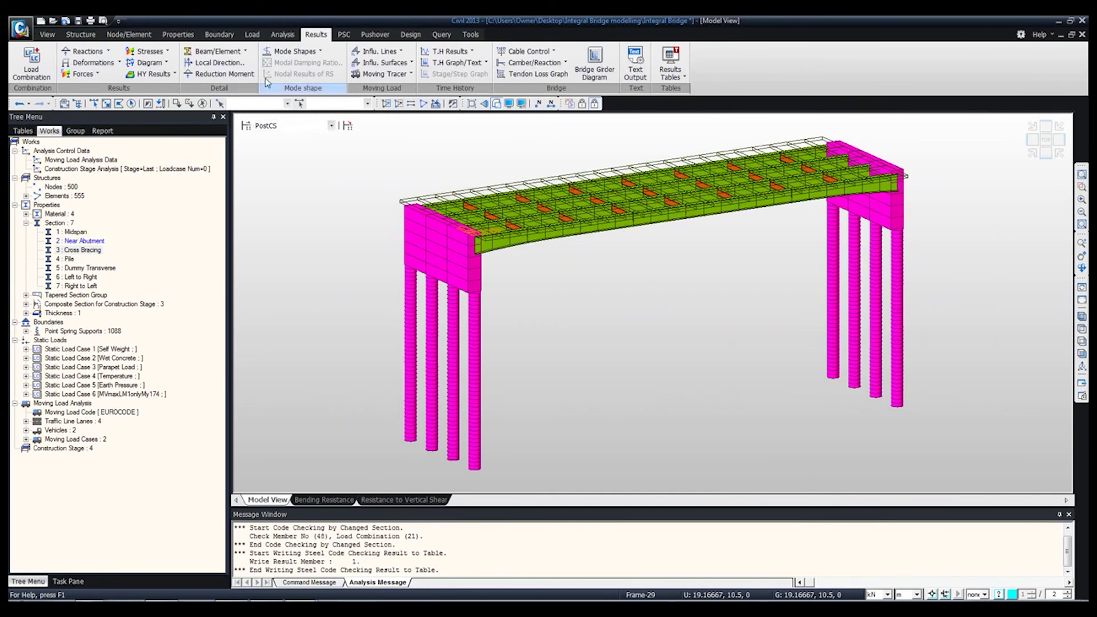
click(117, 64)
click(104, 89)
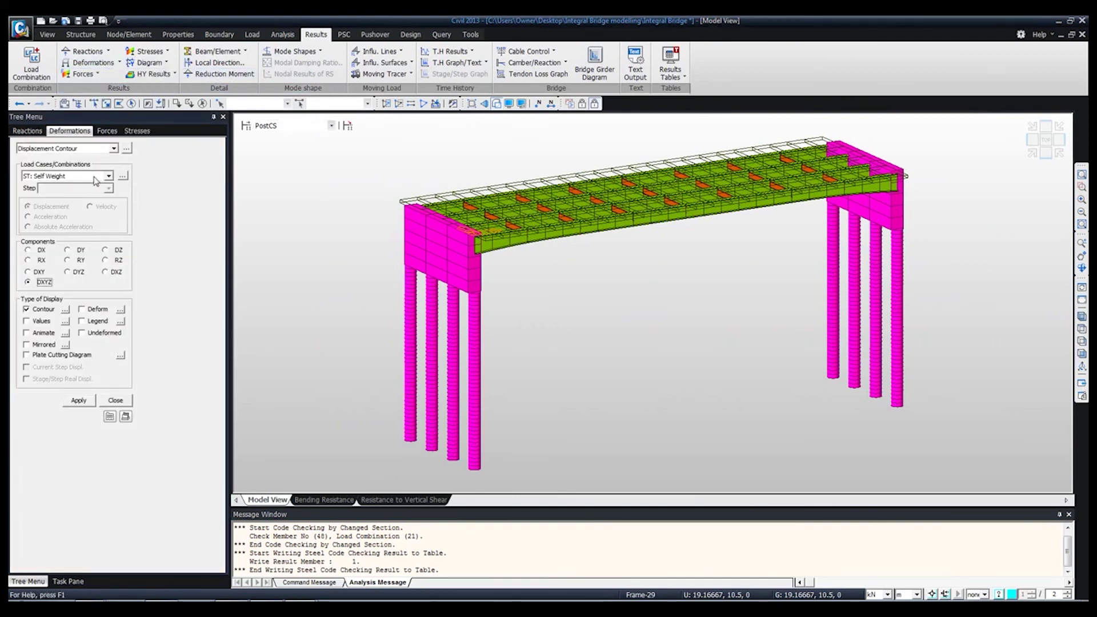
click(103, 176)
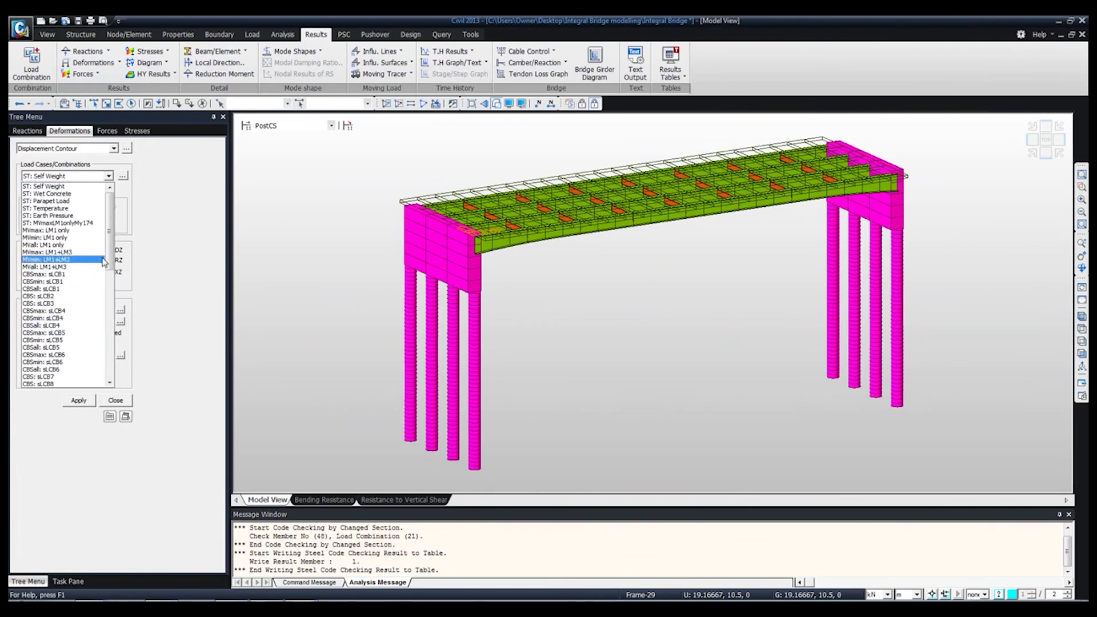
scroll(104, 280, down, 3)
scroll(104, 280, up, 3)
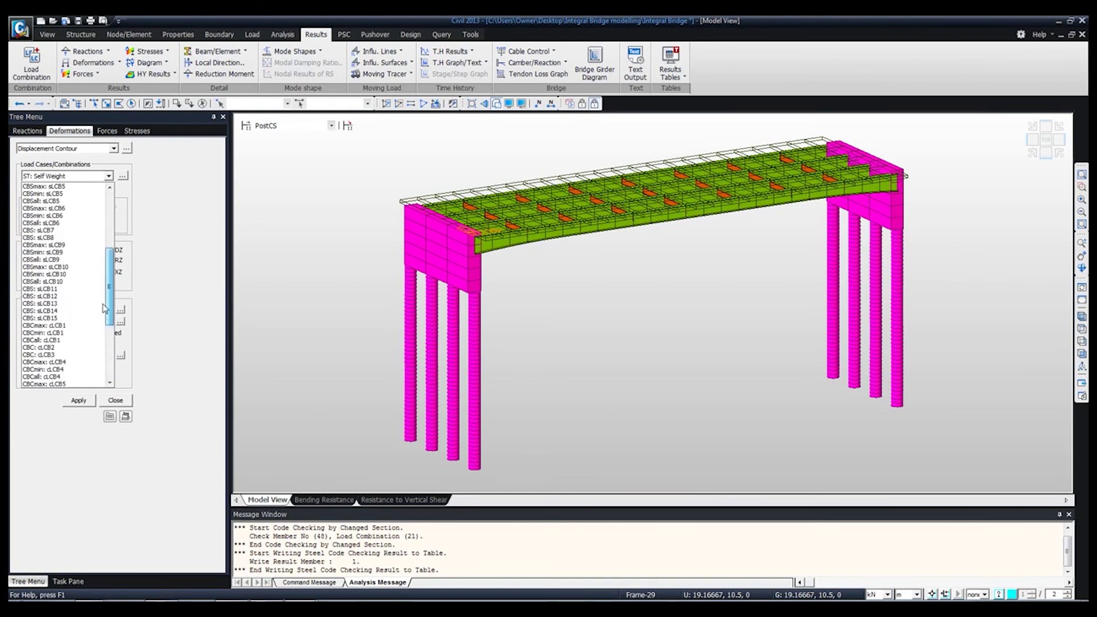
drag(114, 238, 110, 309)
click(40, 311)
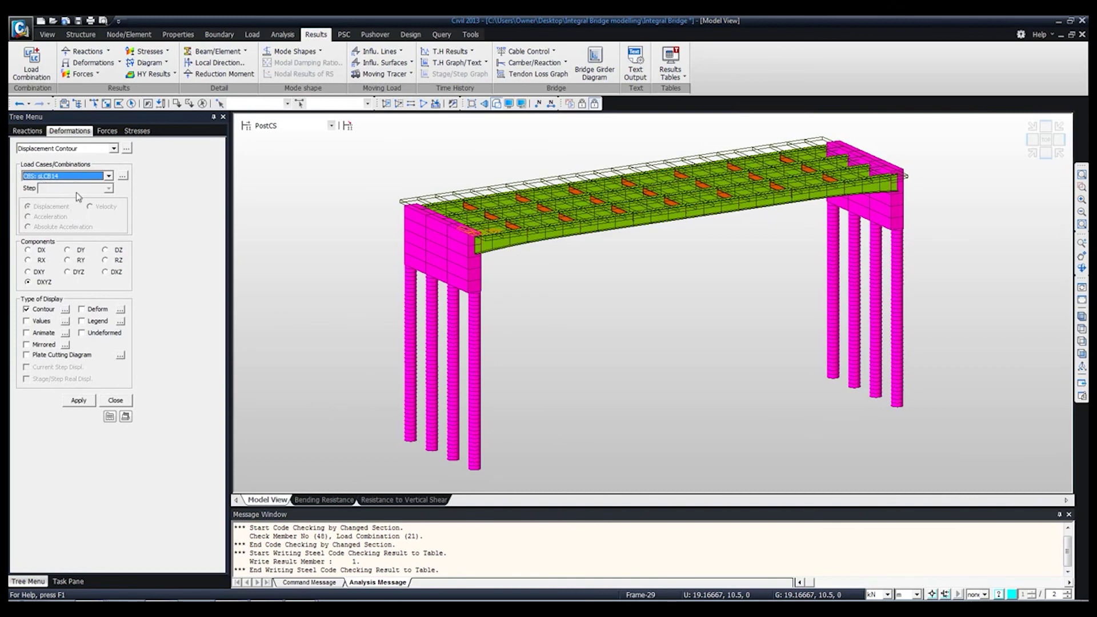
click(106, 250)
click(97, 310)
click(79, 401)
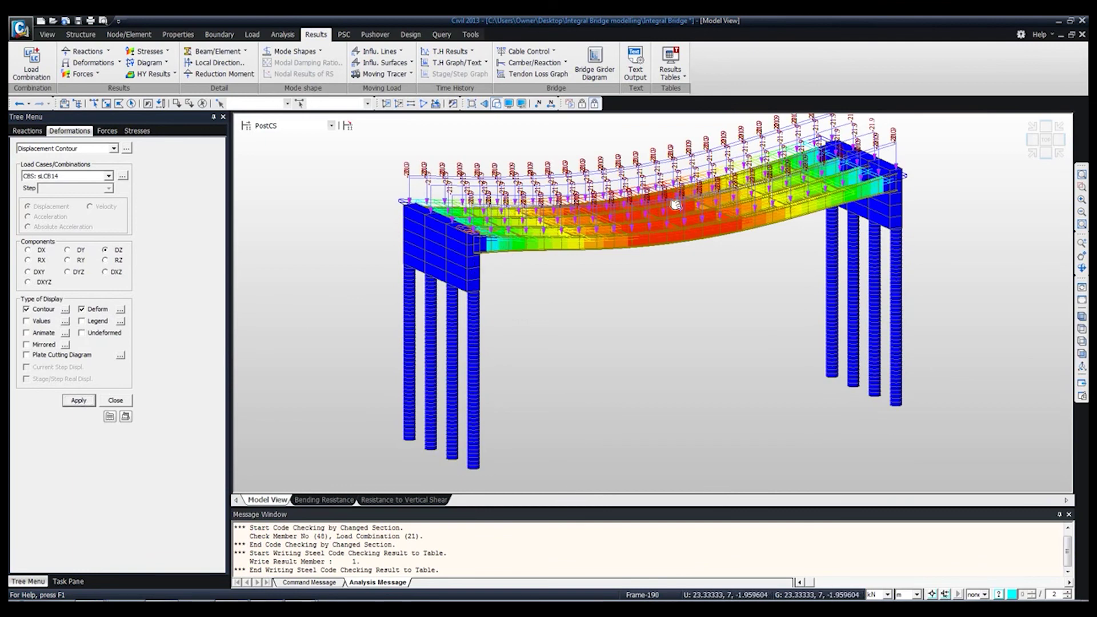
Step: Save the displacement contour view as a dynamic report image named "Displacement"
middle_drag(677, 204, 678, 238)
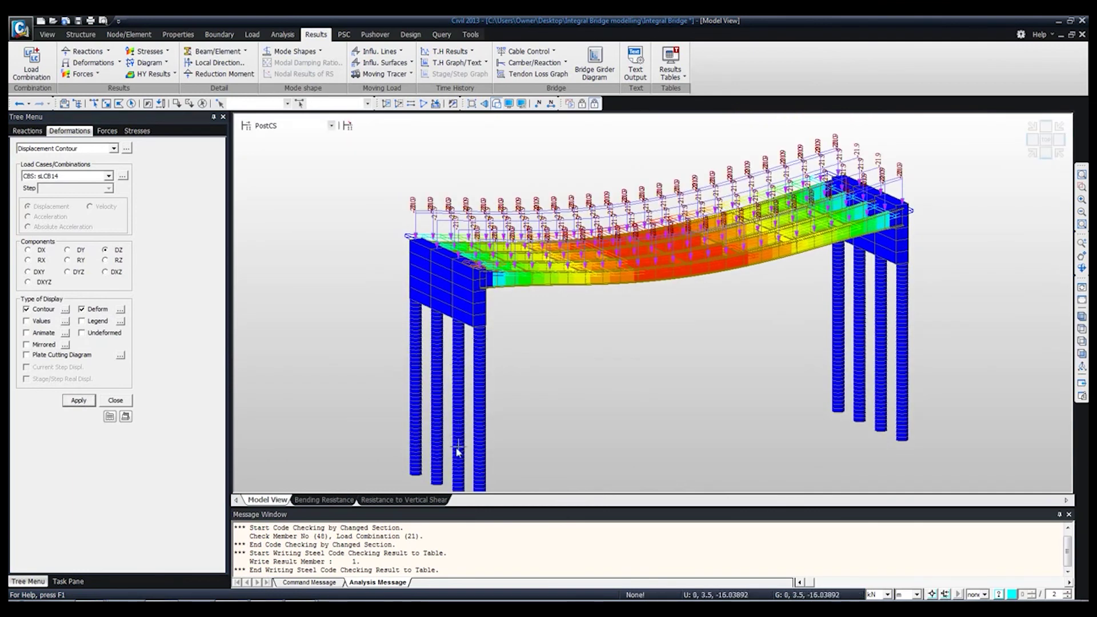
right_click(449, 208)
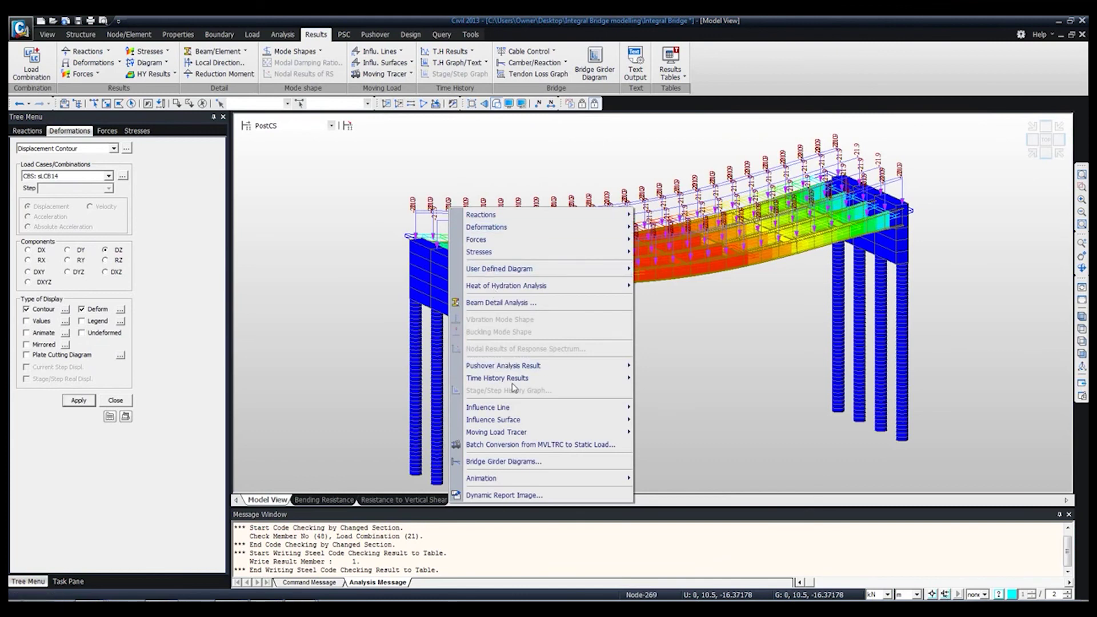
click(510, 495)
text(Displacement)
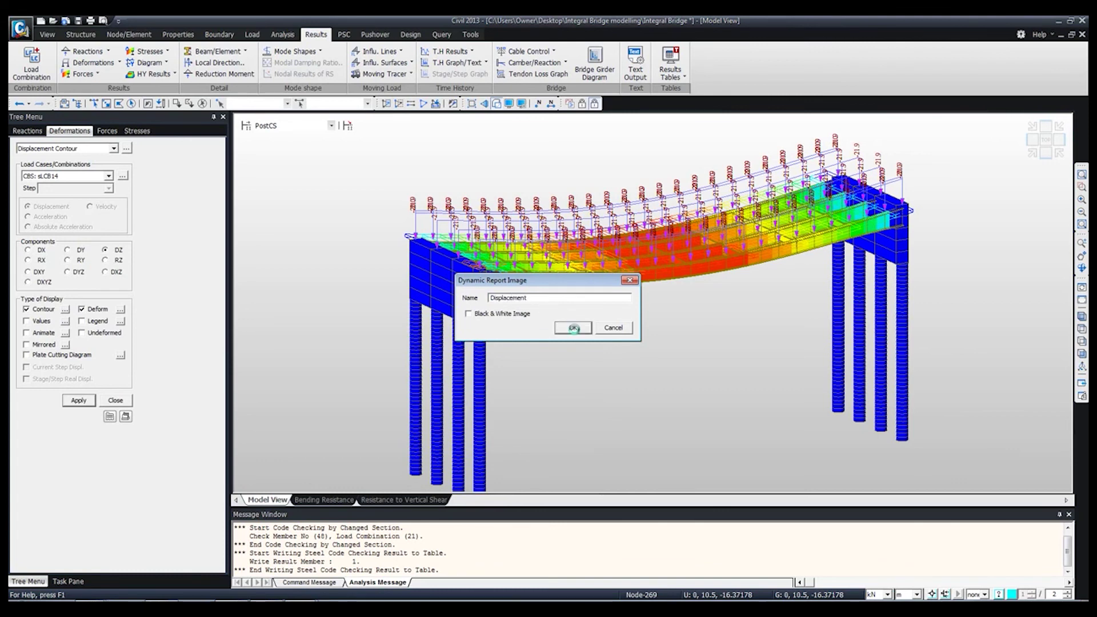
click(573, 328)
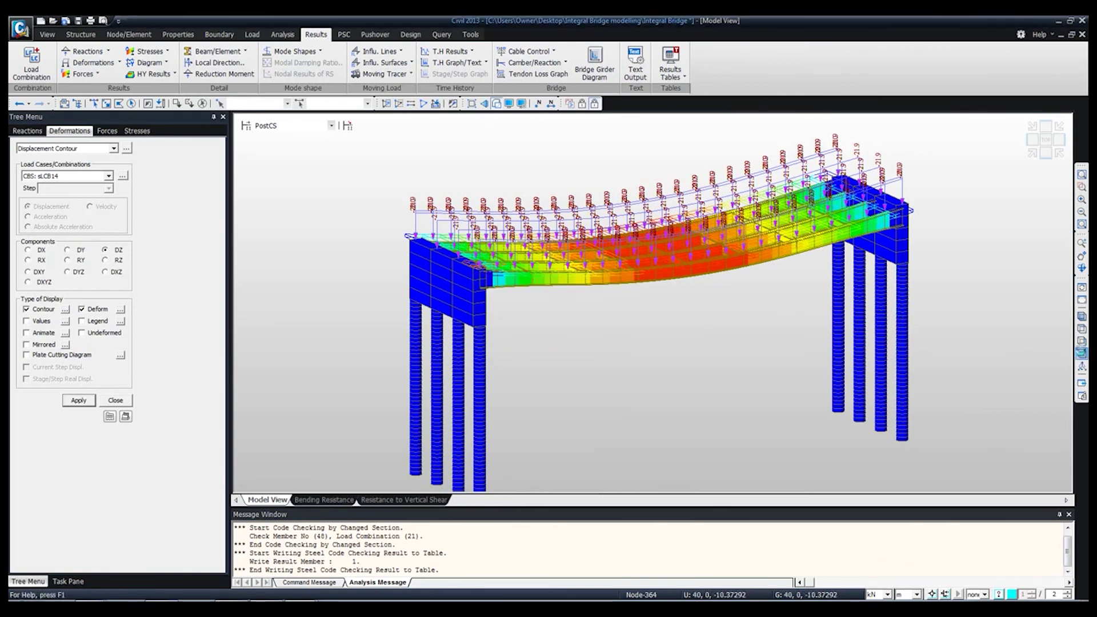
Step: Generate the reaction results table for the Self Weight load case at all nodes
click(1081, 353)
click(1081, 316)
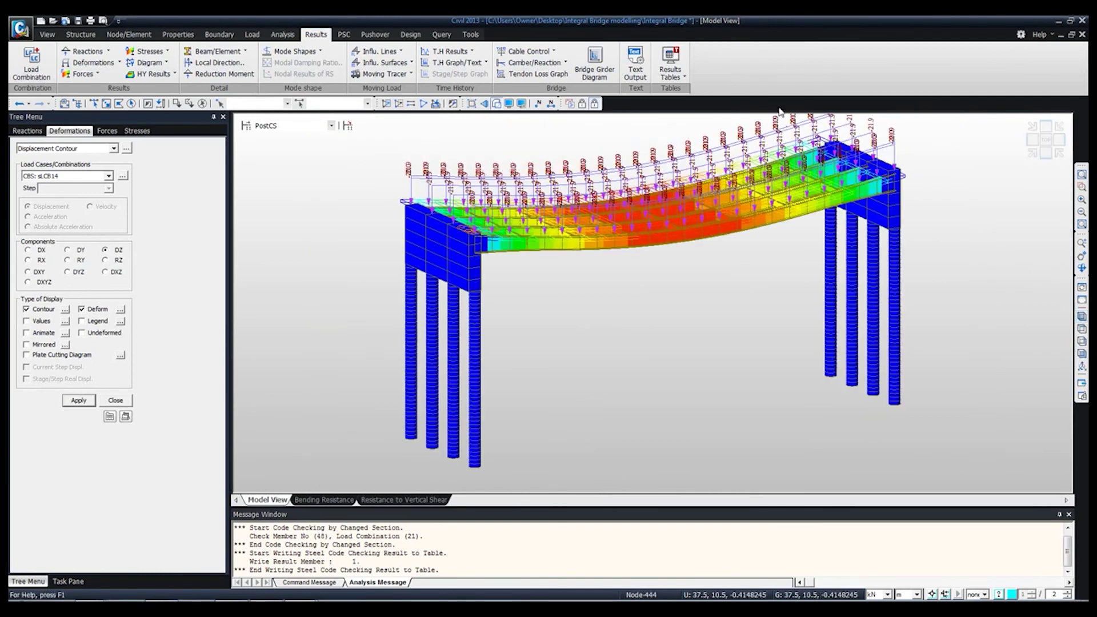
click(686, 65)
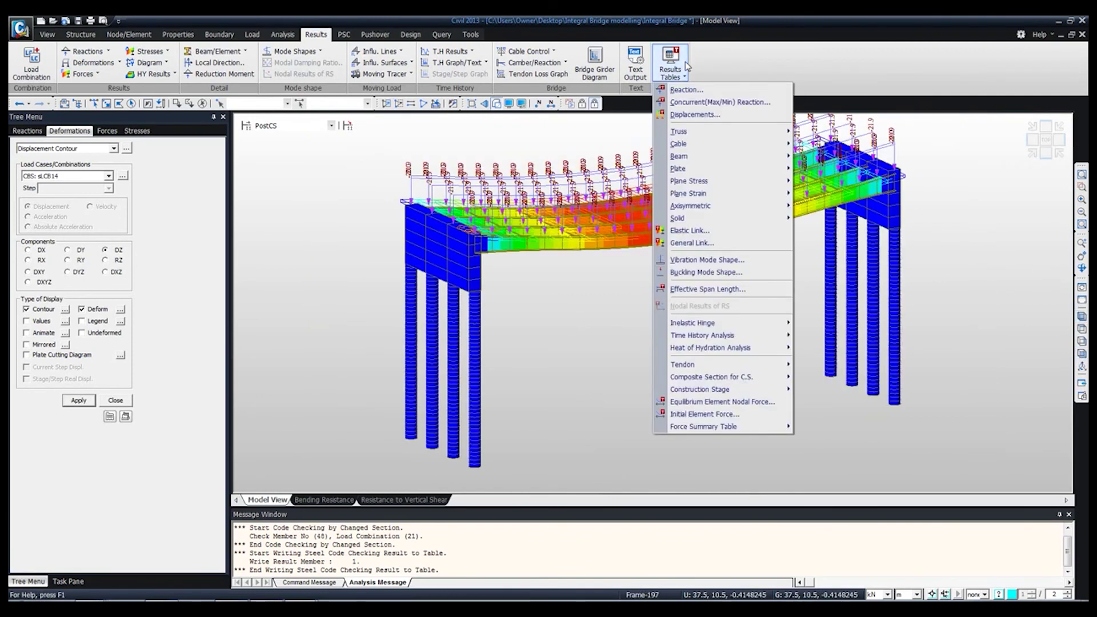
click(687, 91)
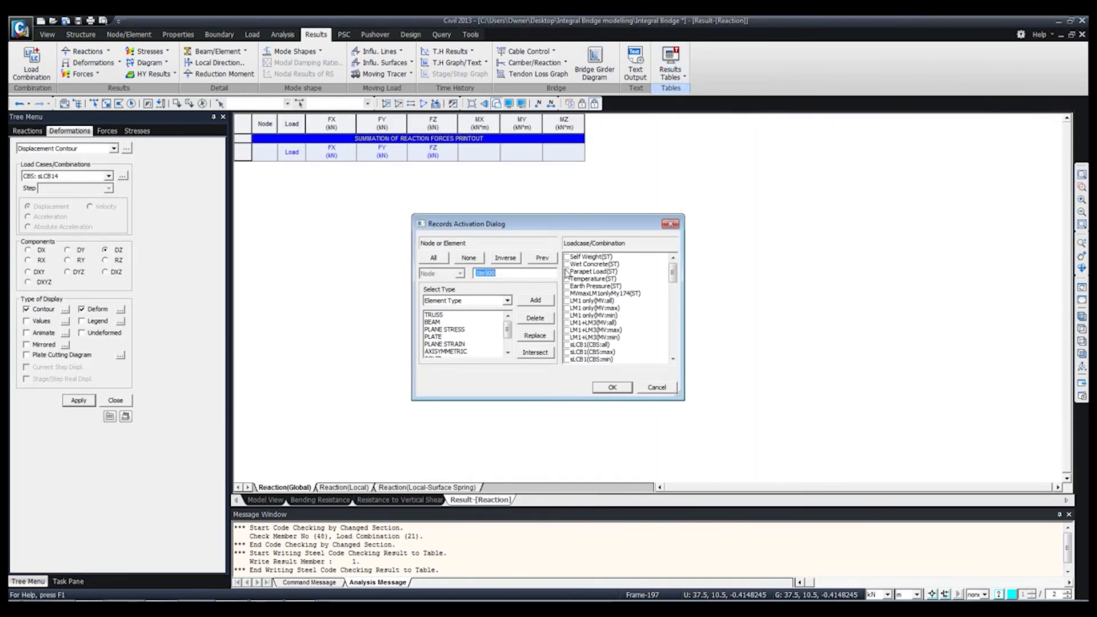
click(568, 258)
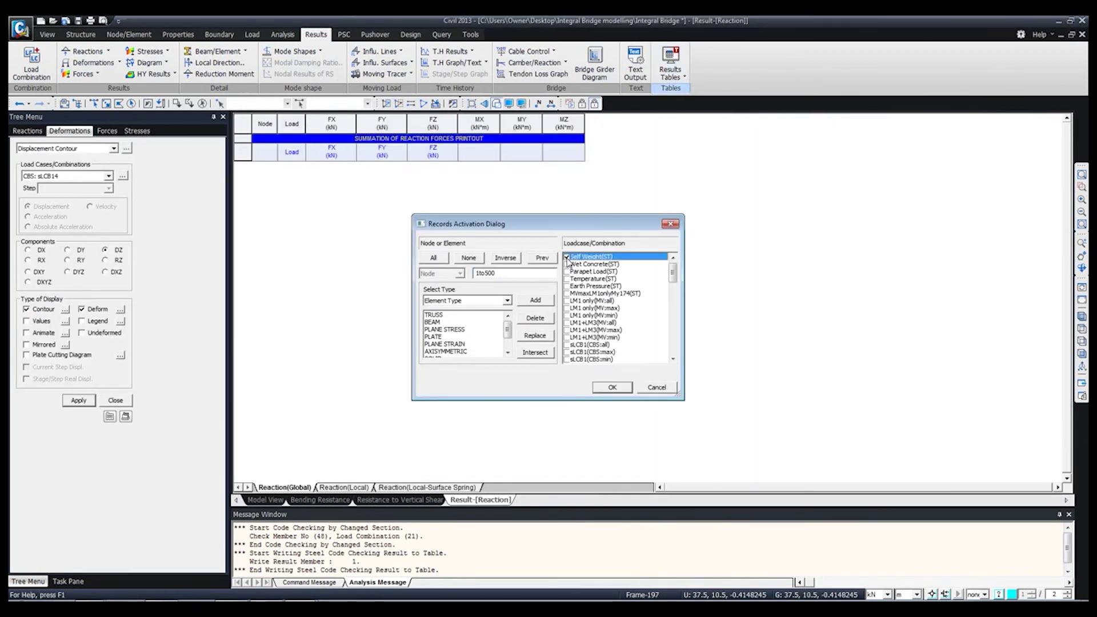
click(608, 387)
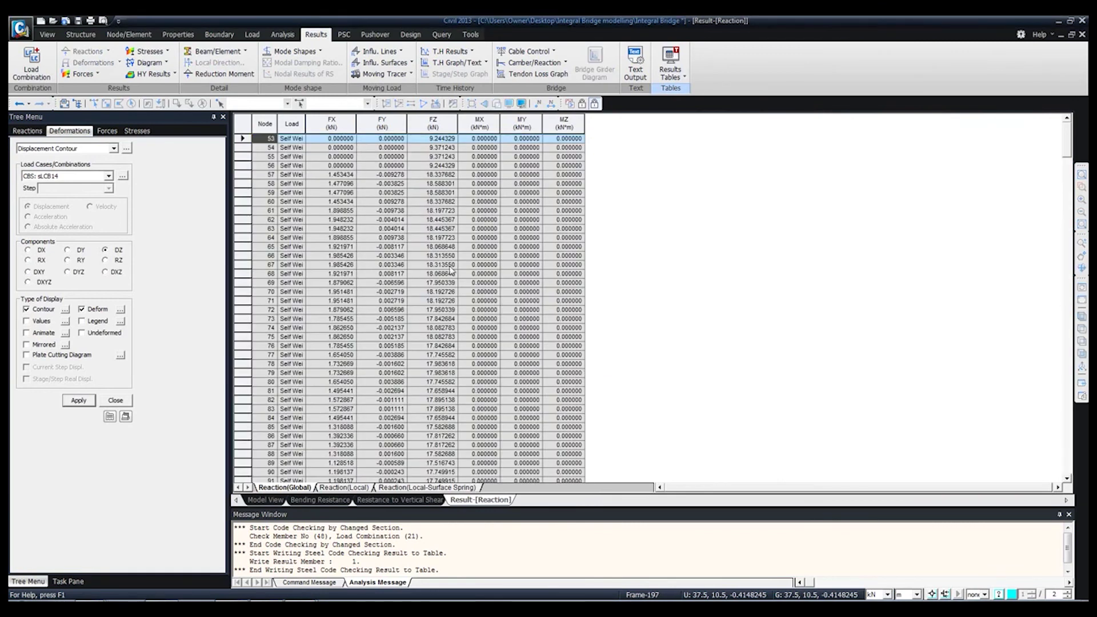
Step: Save the reactions as a dynamic report table named "Reaction" without MX, MY and MZ, and return to the model view with the deformation settings closed
right_click(405, 175)
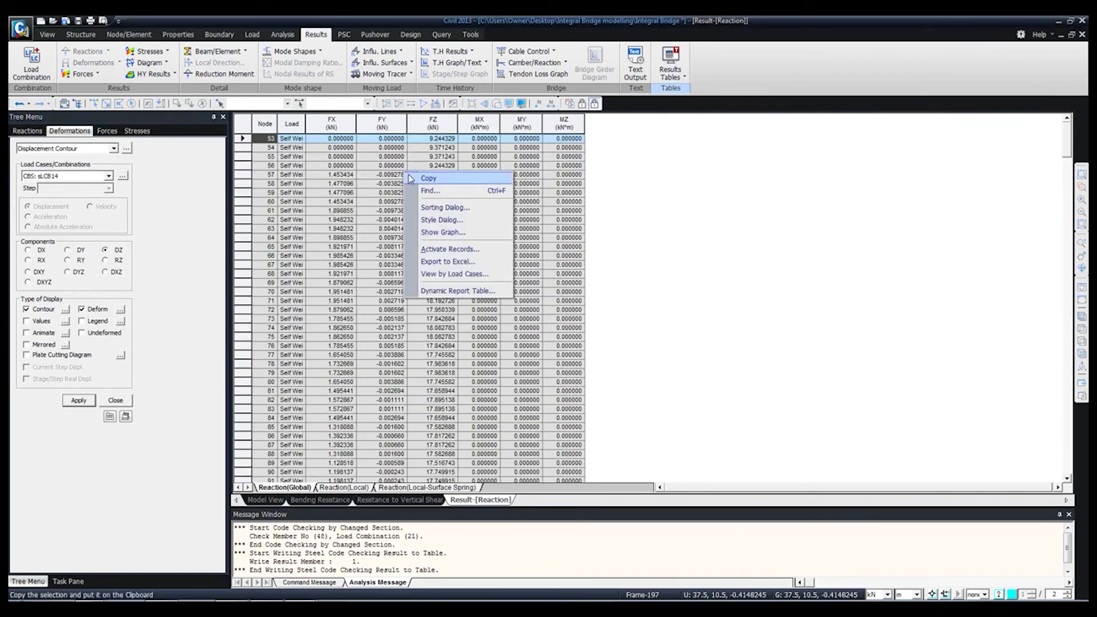
click(461, 290)
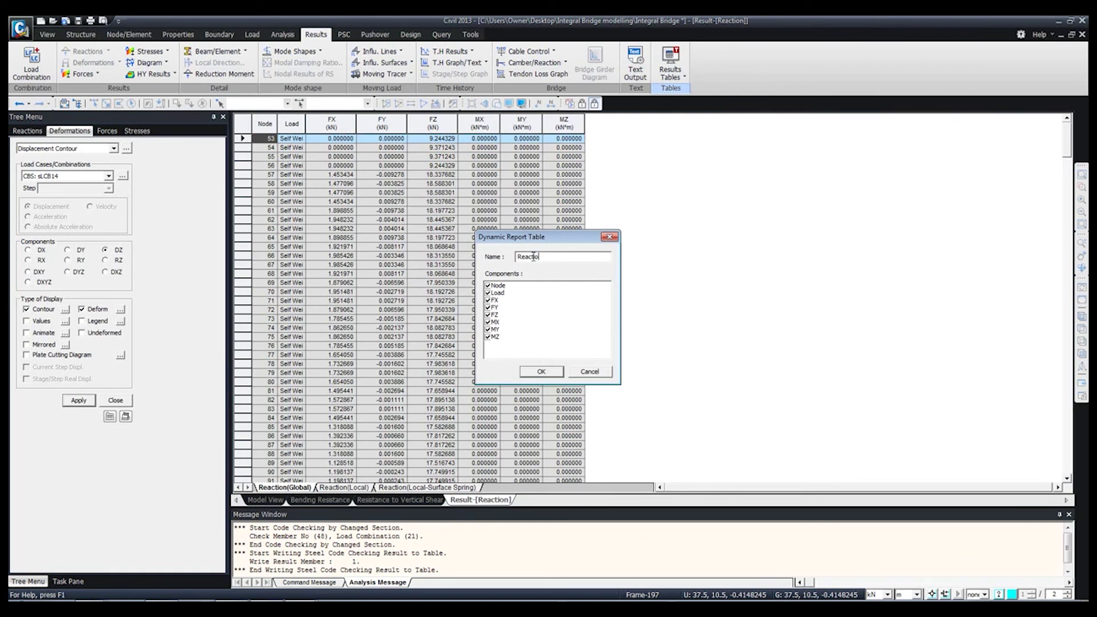
click(489, 337)
click(490, 330)
click(489, 322)
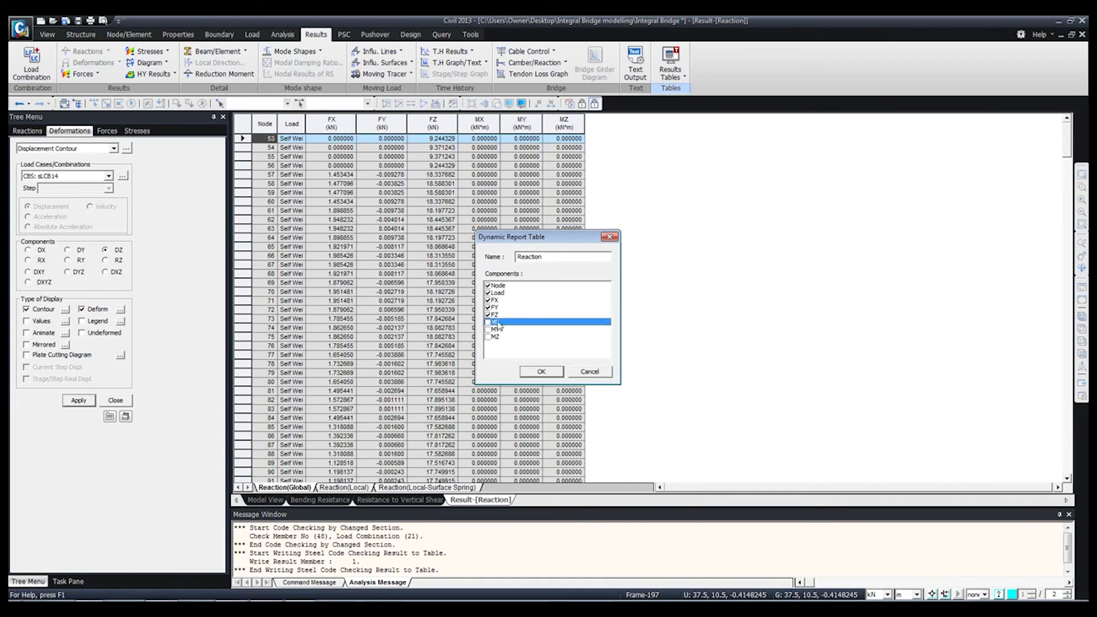
click(540, 372)
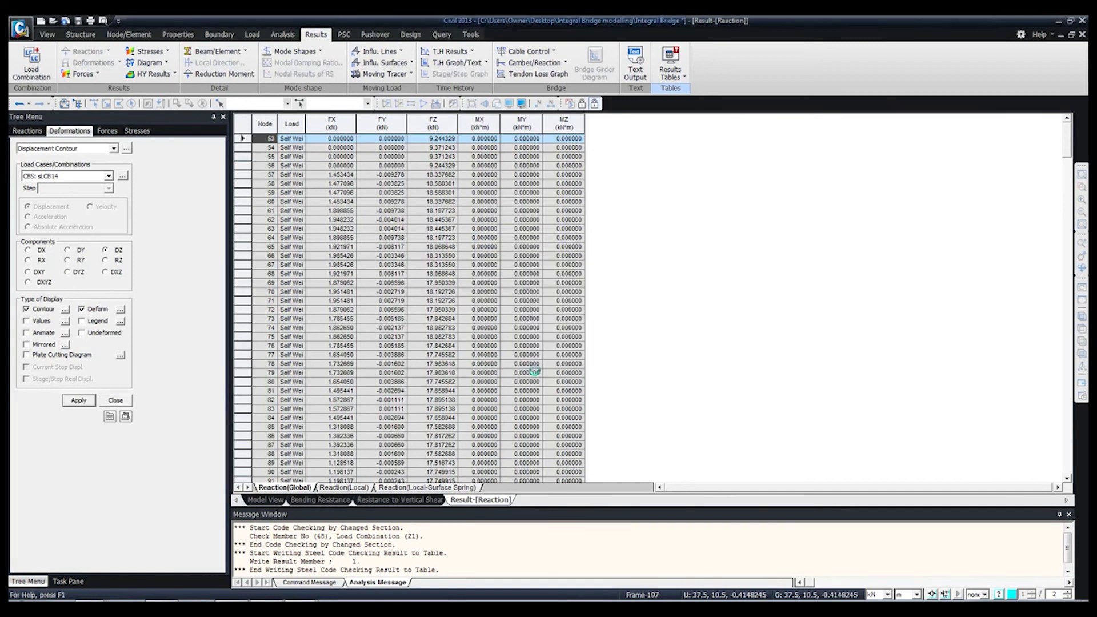
click(265, 499)
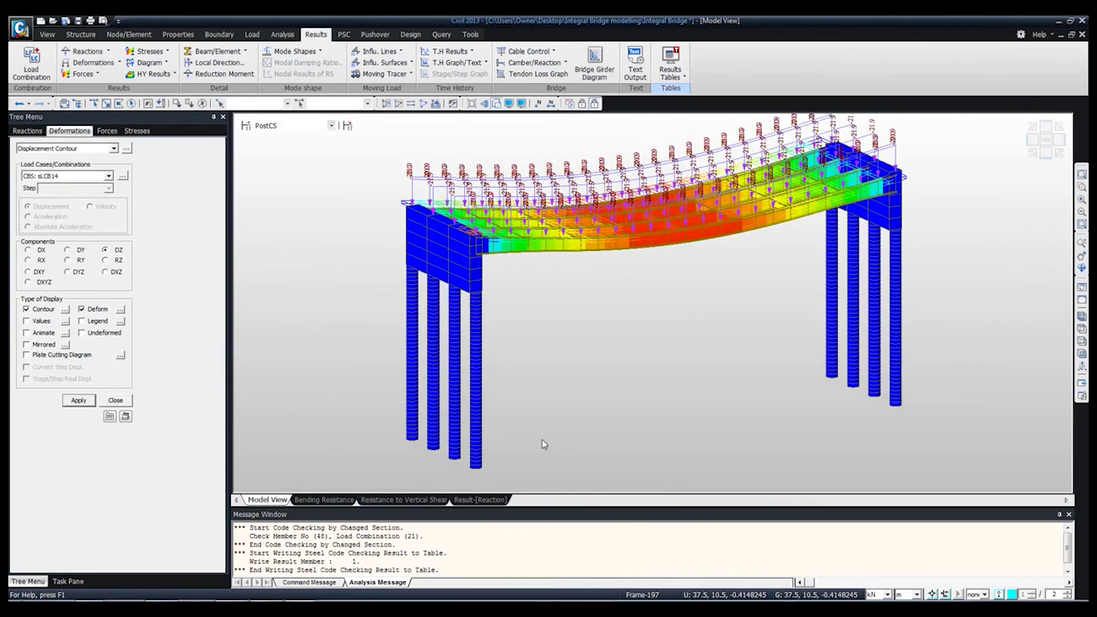
click(117, 400)
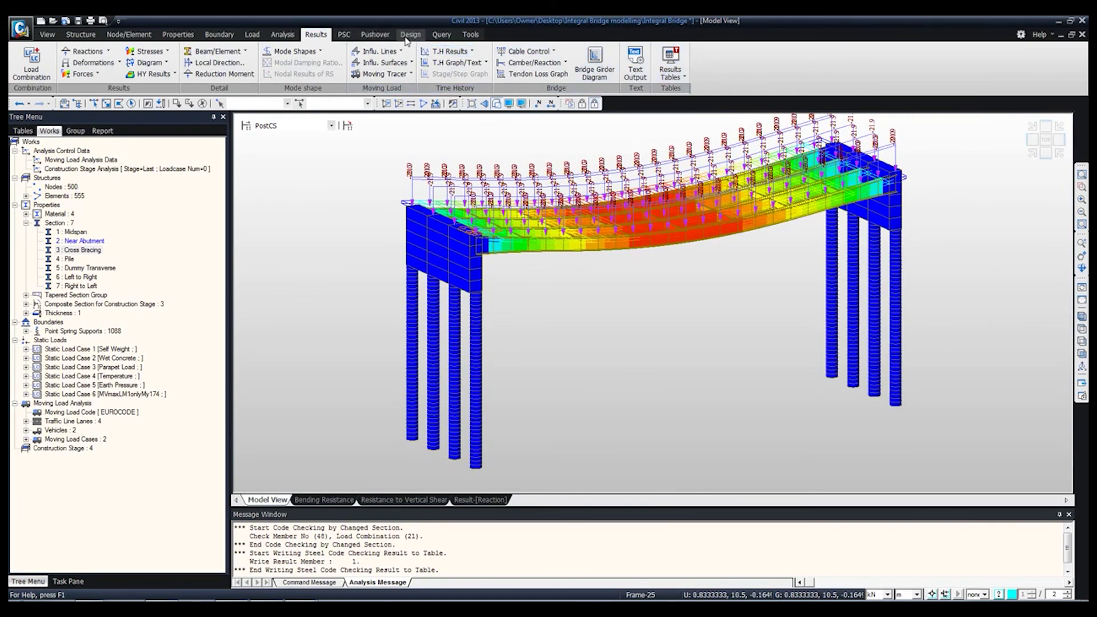
Step: Create a new dynamic report document, show the report contents tree and title the document "Design Report"
click(471, 34)
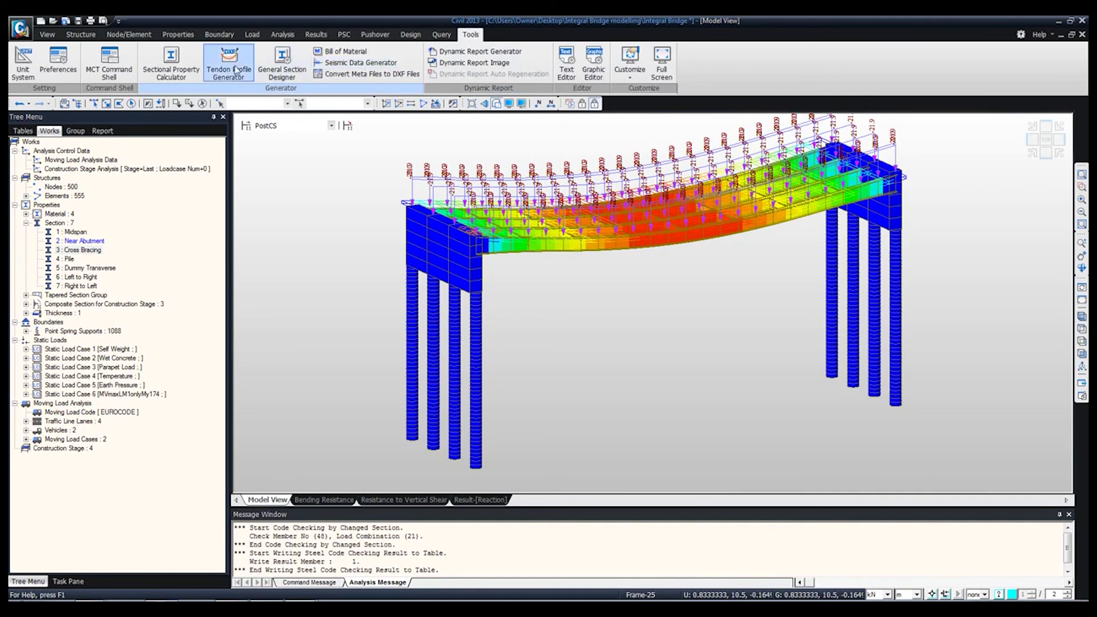
click(480, 52)
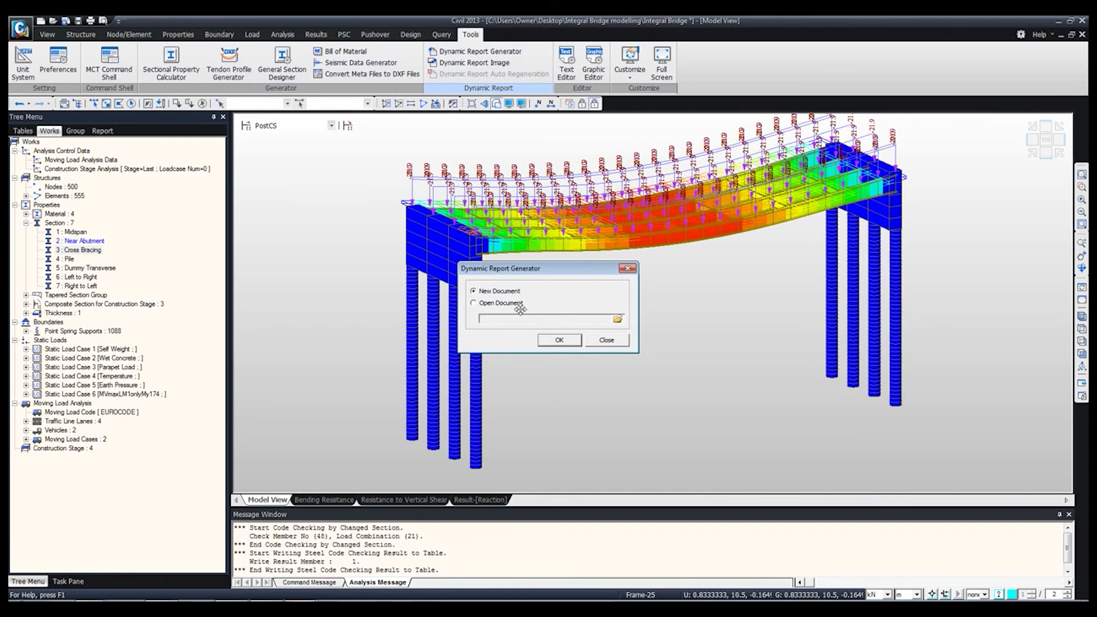
click(560, 340)
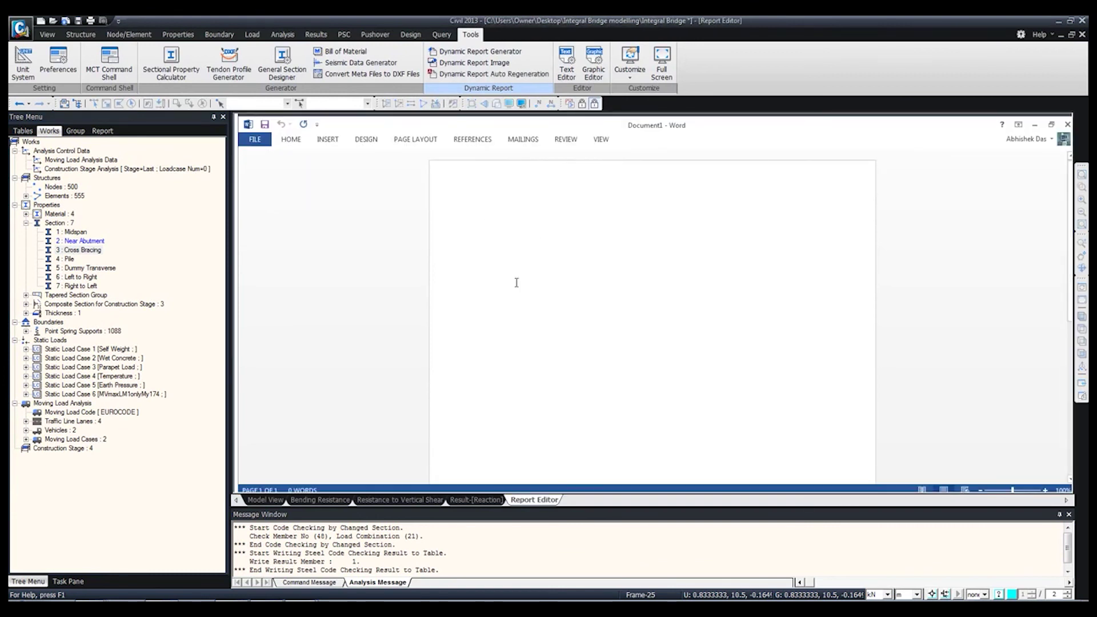
click(102, 131)
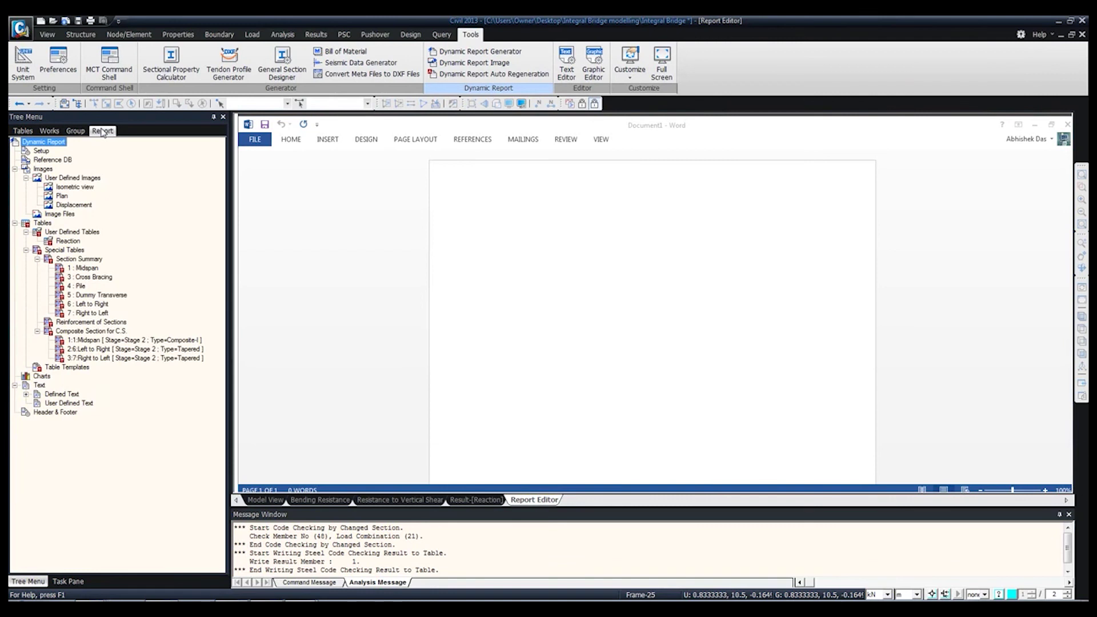
click(470, 211)
text(Design Report)
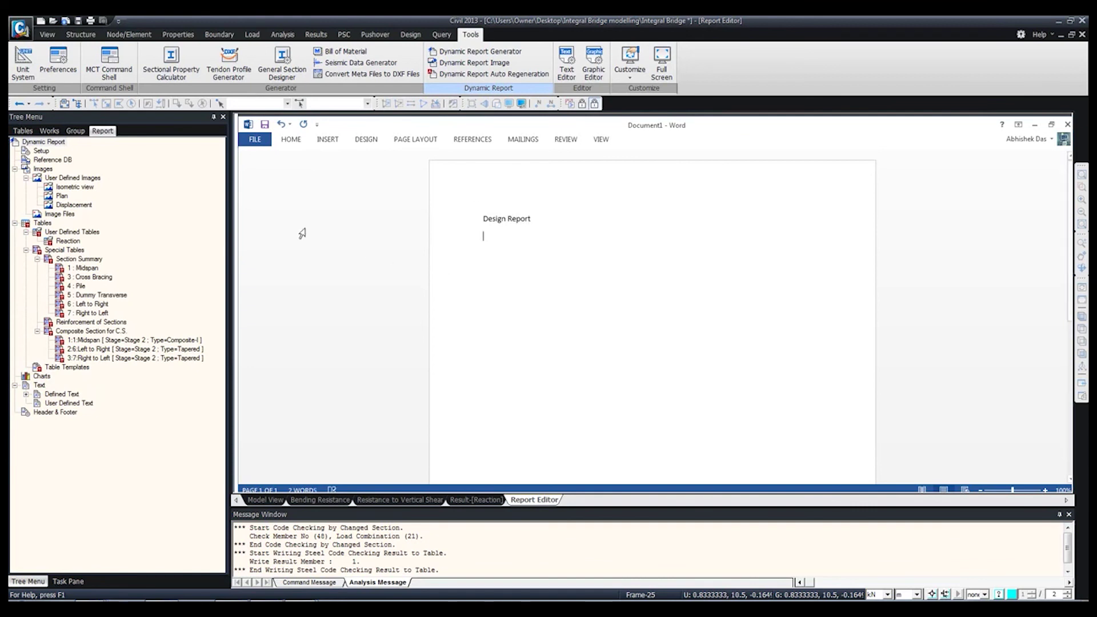
Step: Insert the saved Isometric view, Plan and Displacement images one below the other under the report title
drag(73, 190, 505, 264)
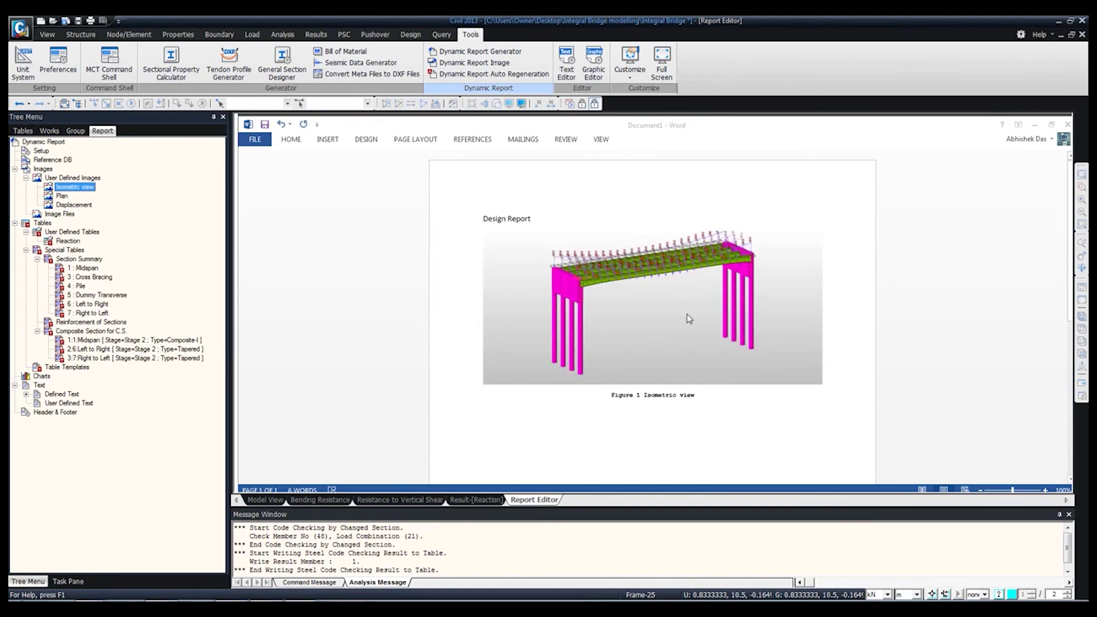
click(559, 444)
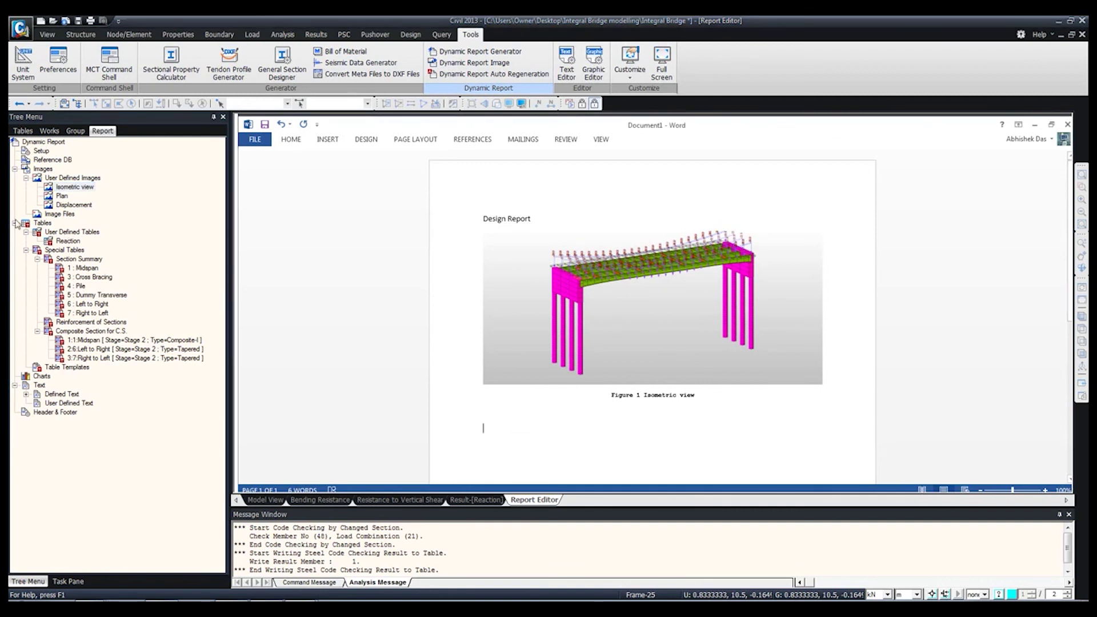
drag(60, 196, 496, 424)
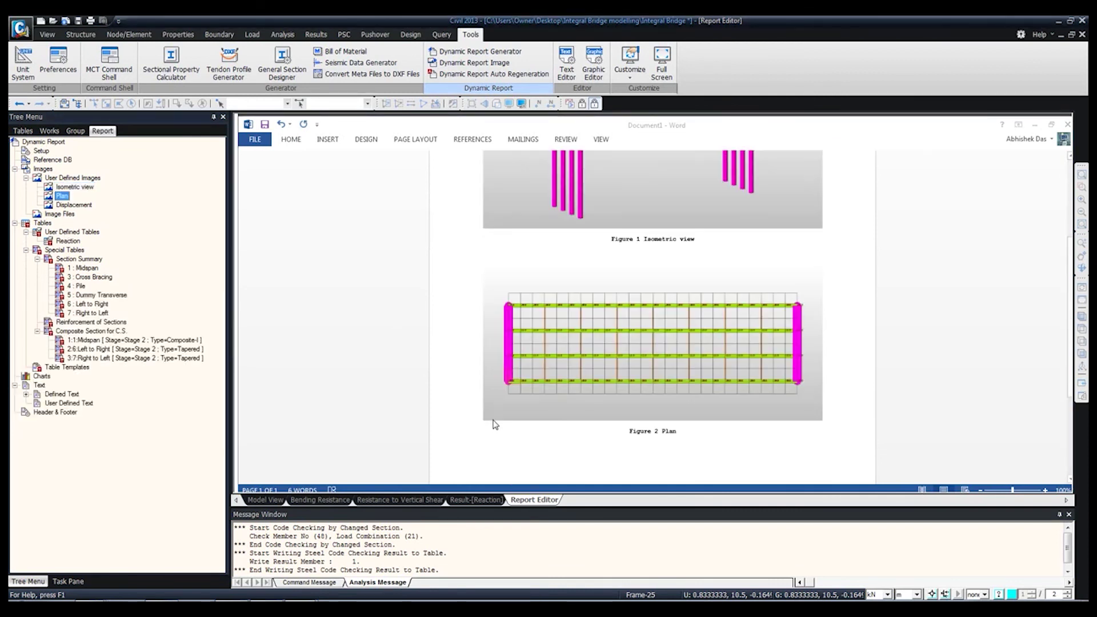
click(523, 456)
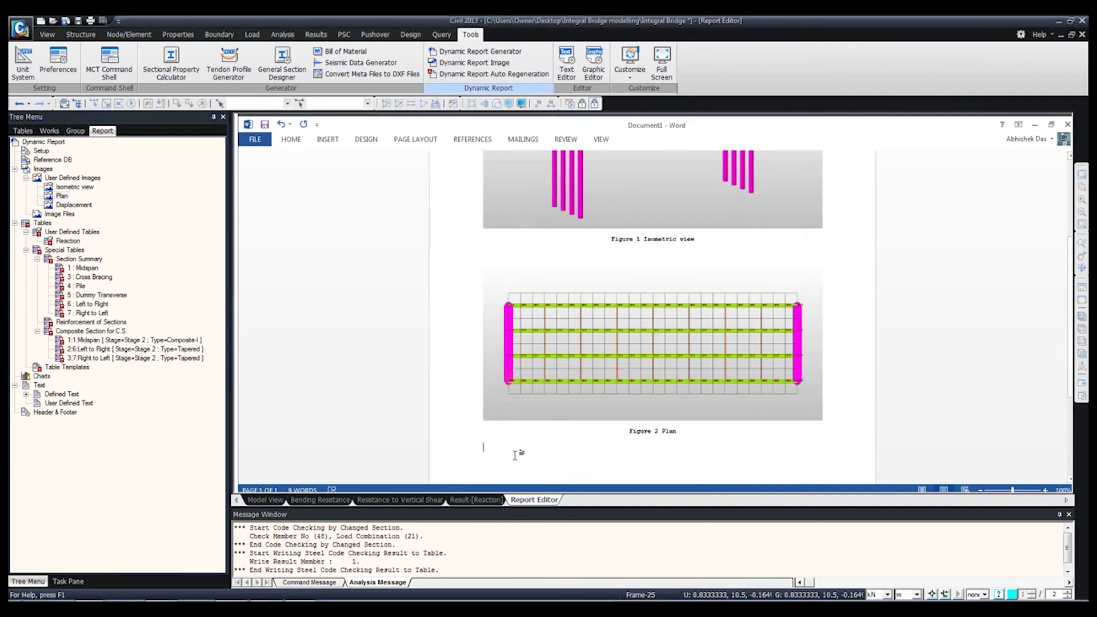
drag(75, 205, 532, 462)
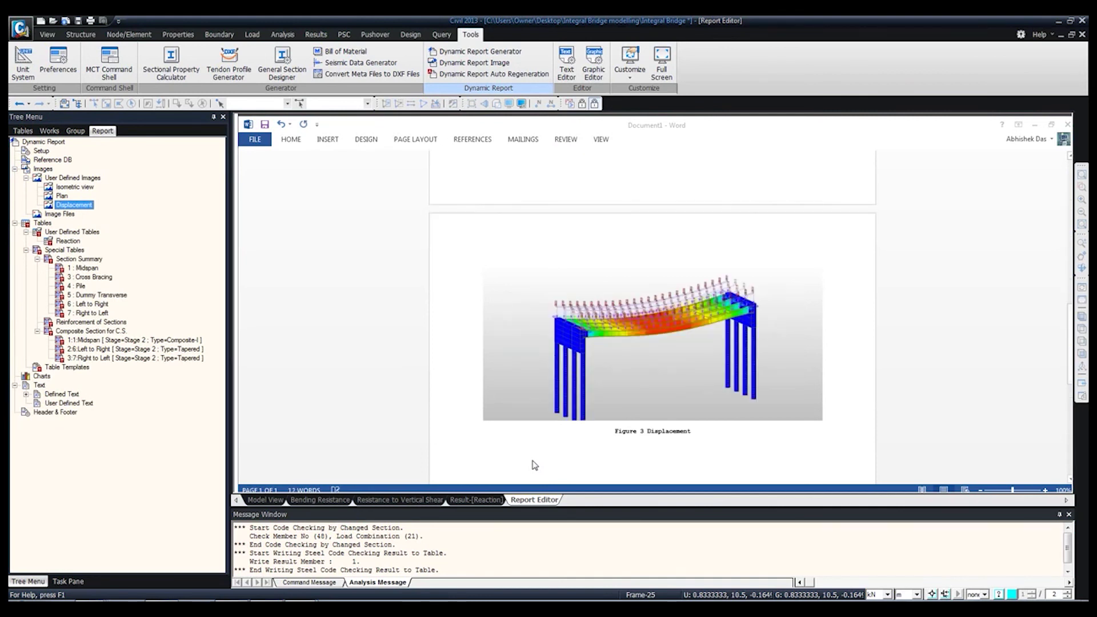
Step: Add the user-defined Reaction table and the section summary table of 1 : Midspan below the Displacement figure
click(487, 466)
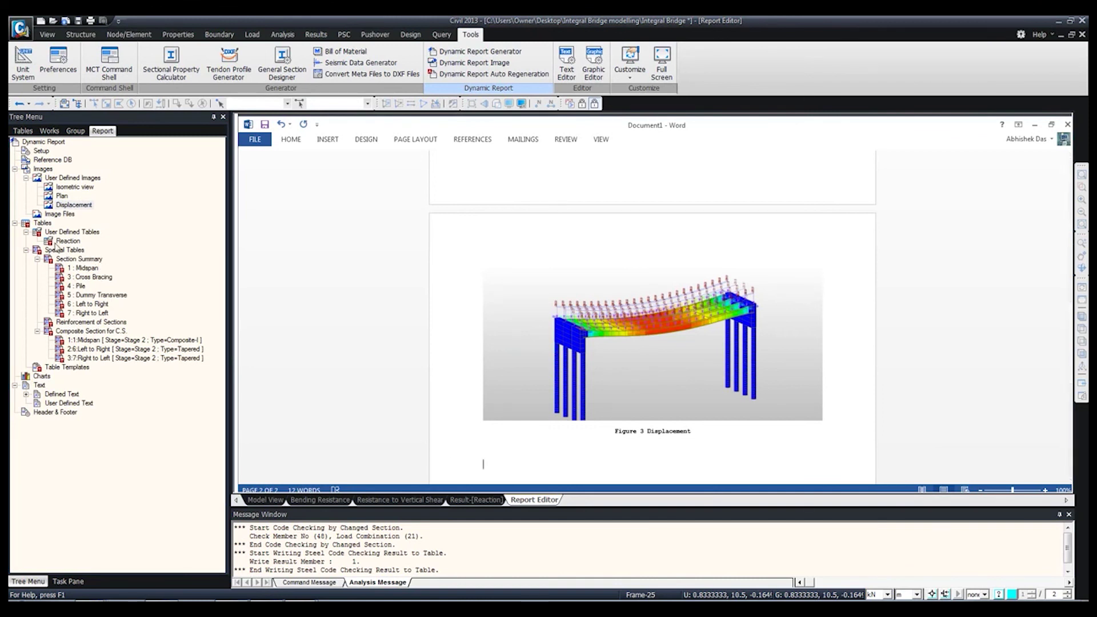
drag(62, 243, 517, 458)
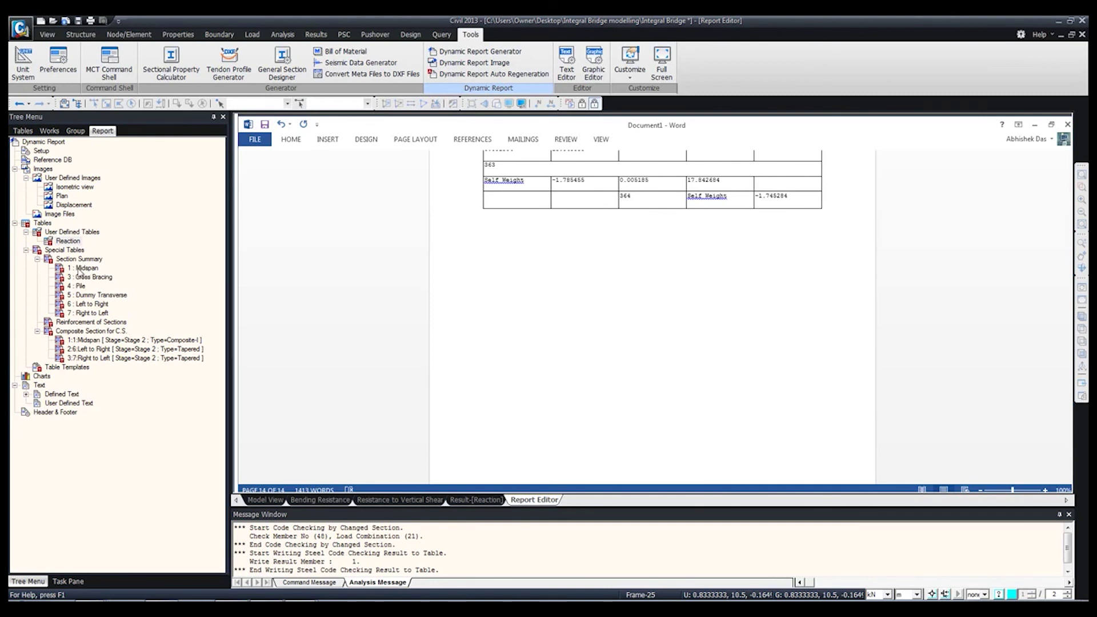
drag(80, 270, 483, 295)
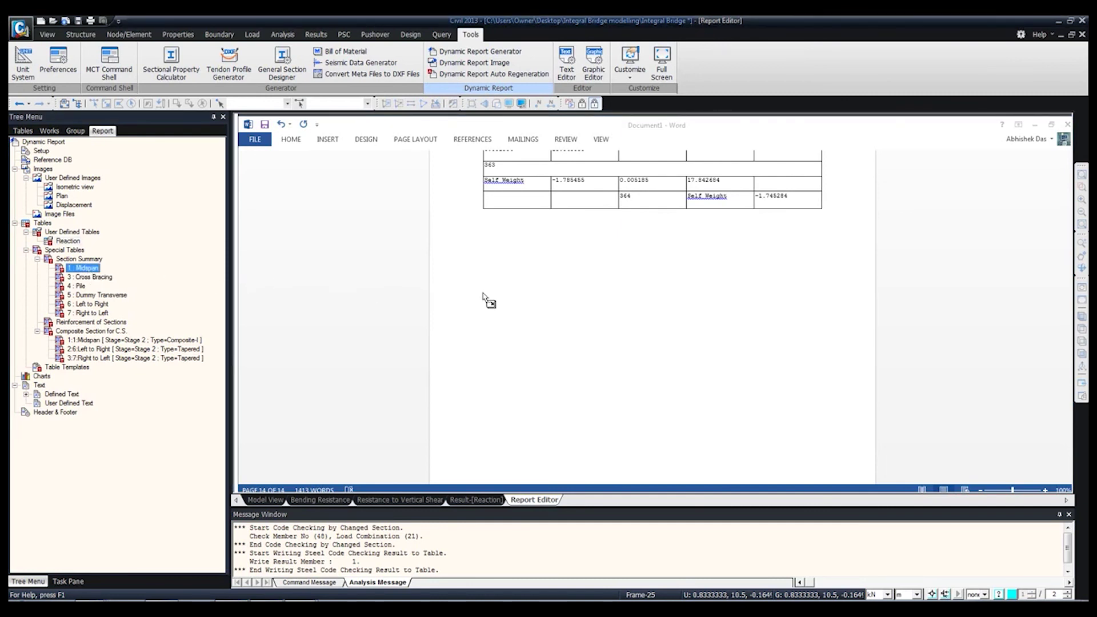
drag(483, 294, 483, 295)
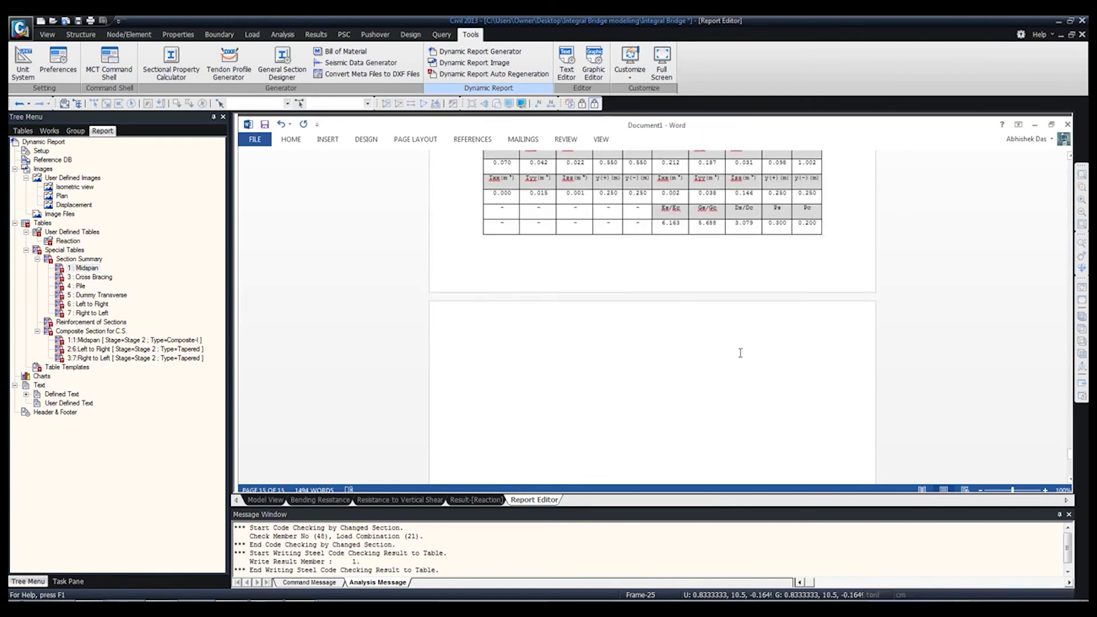
scroll(741, 358, up, 5)
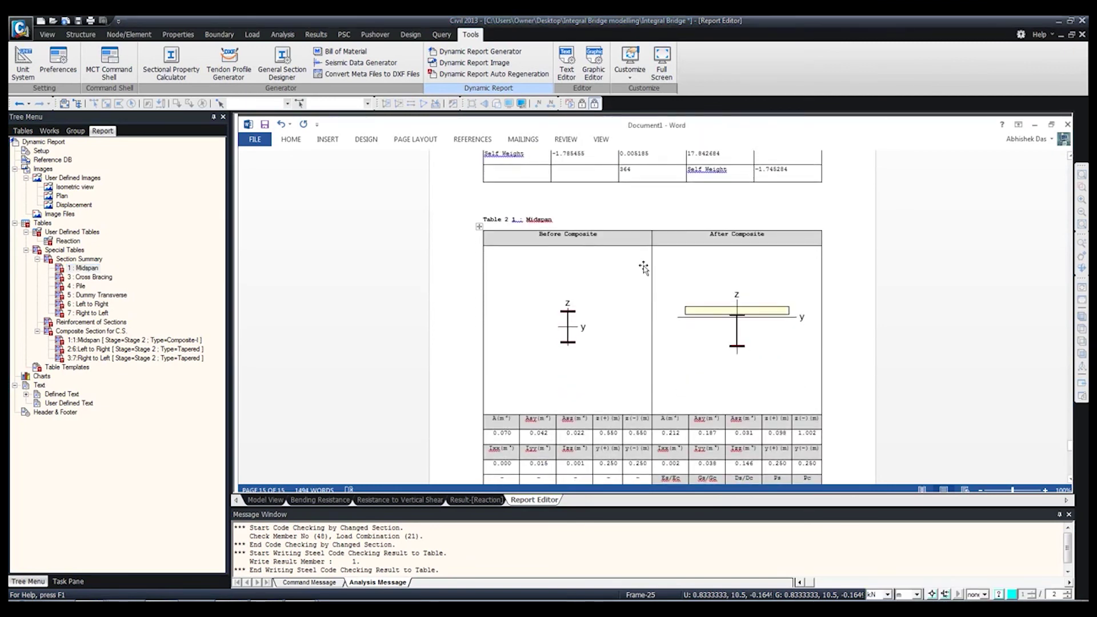
scroll(651, 275, down, 2)
scroll(732, 331, down, 2)
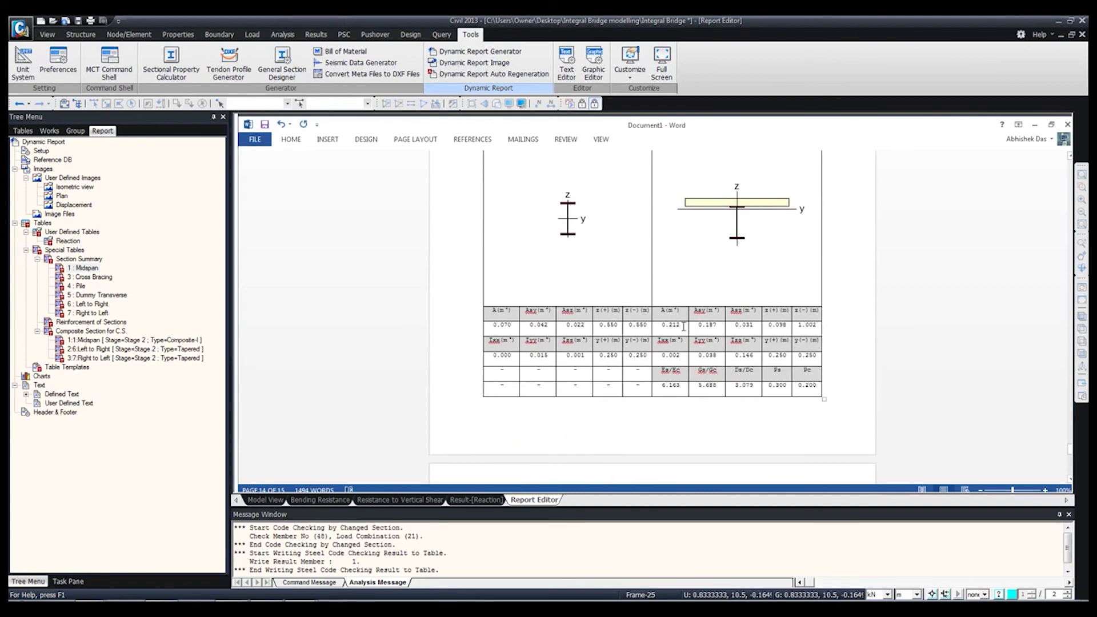
scroll(691, 315, up, 4)
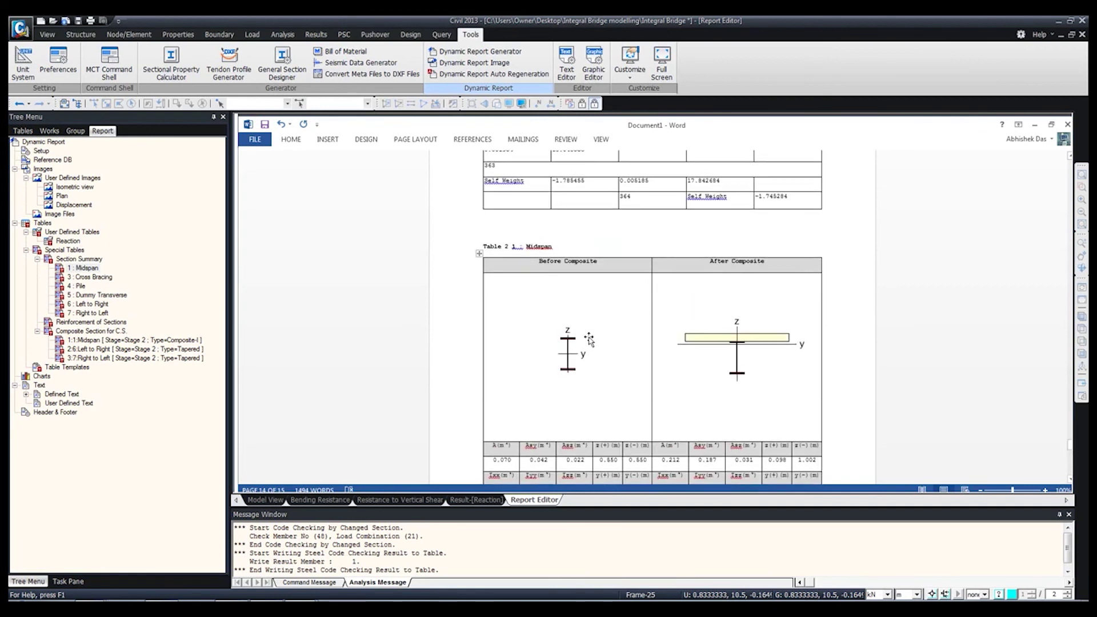
scroll(731, 374, down, 1)
scroll(738, 376, down, 15)
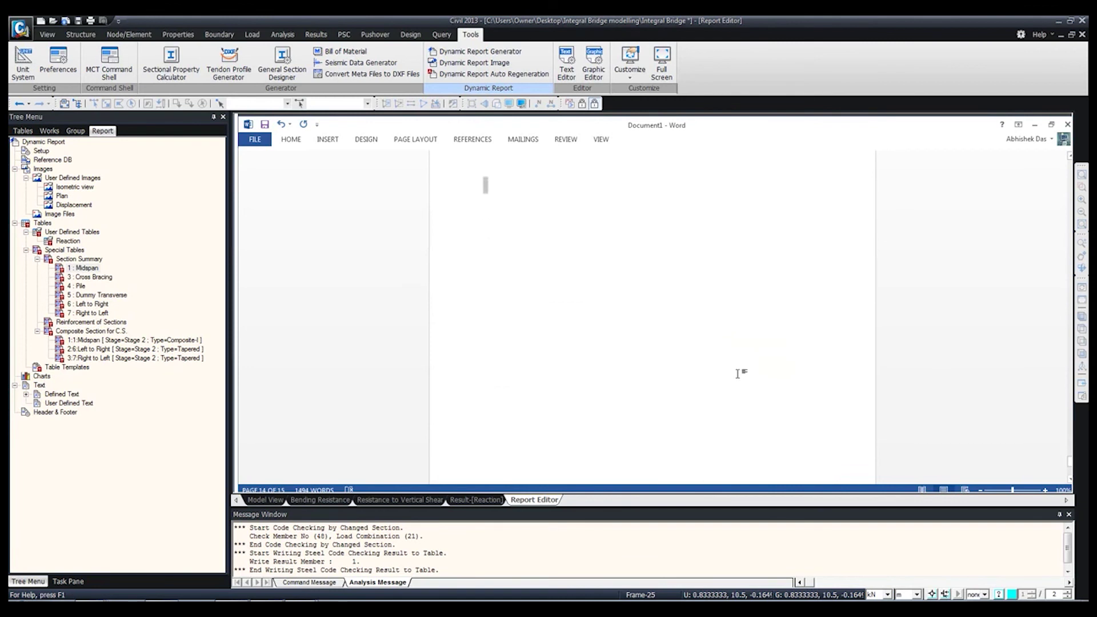
Step: Undo the last report edit and insert the Static Loadcase defined text on the blank page after the tables
click(522, 173)
scroll(509, 204, up, 4)
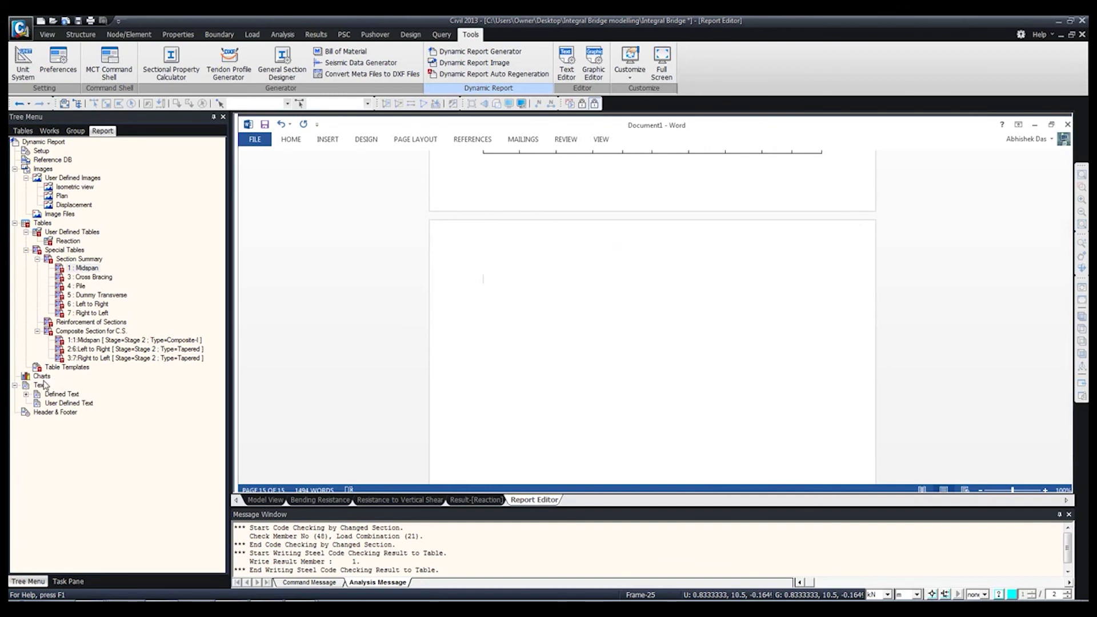
key(ctrl+z)
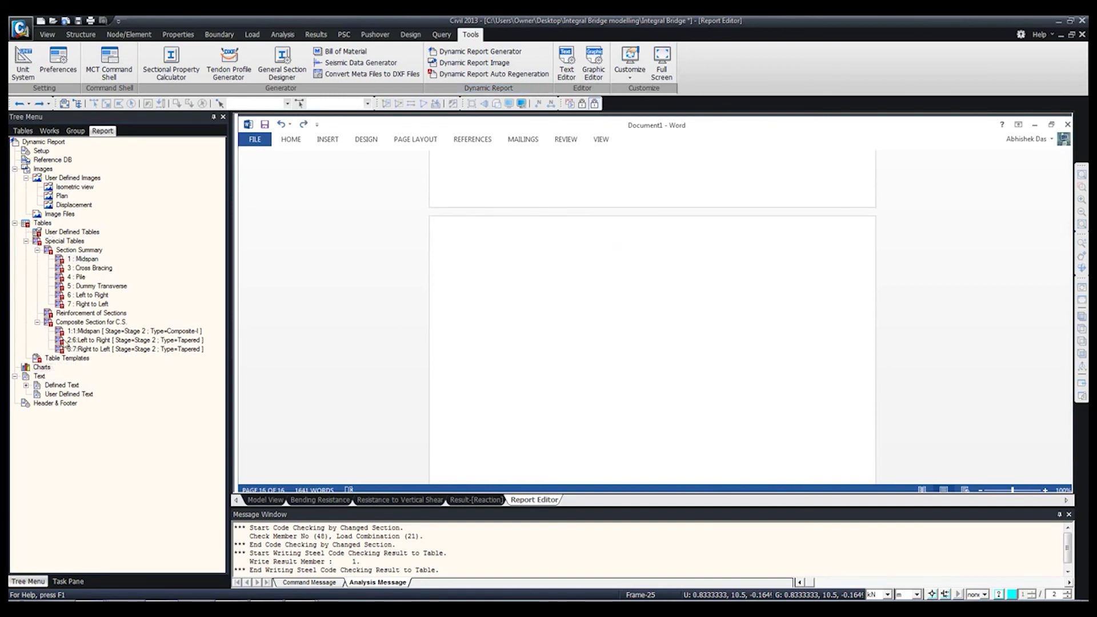
click(26, 385)
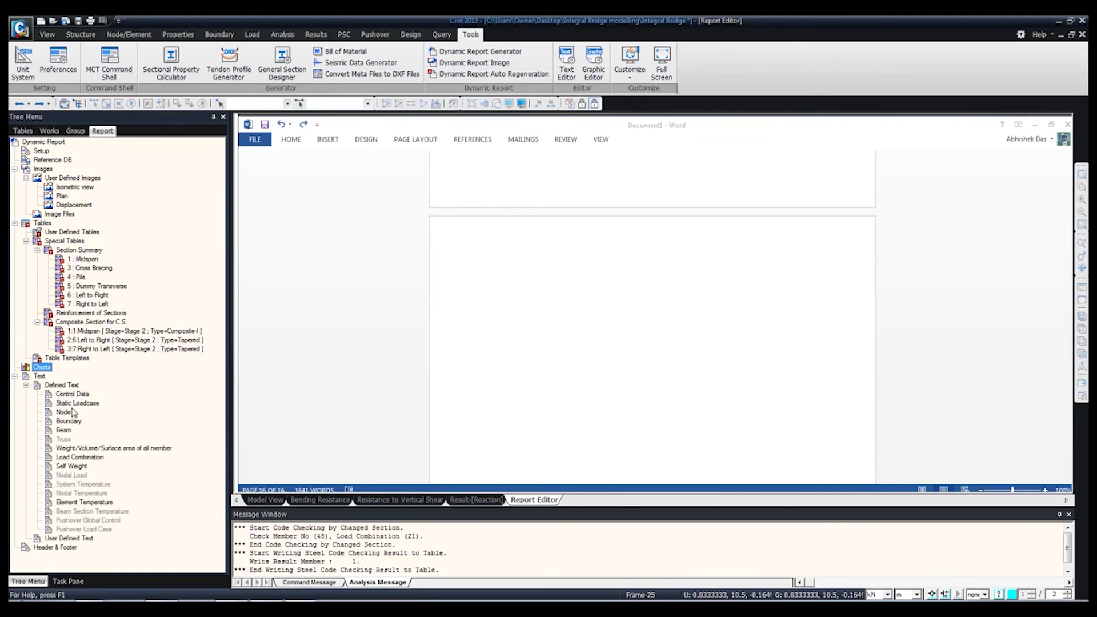
drag(71, 403, 494, 351)
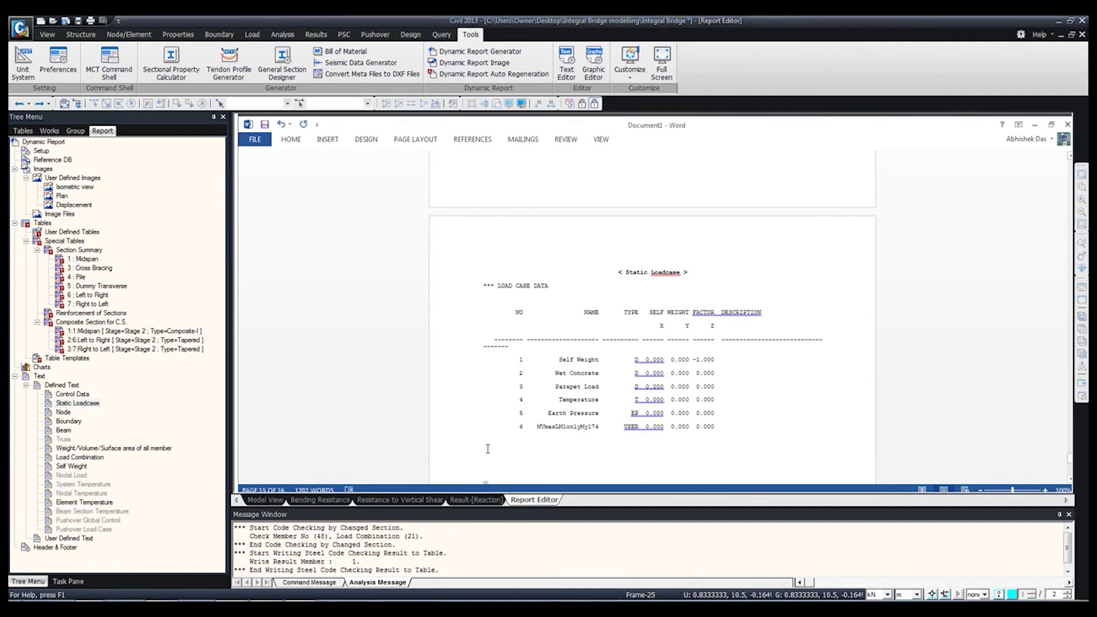
scroll(486, 454, down, 3)
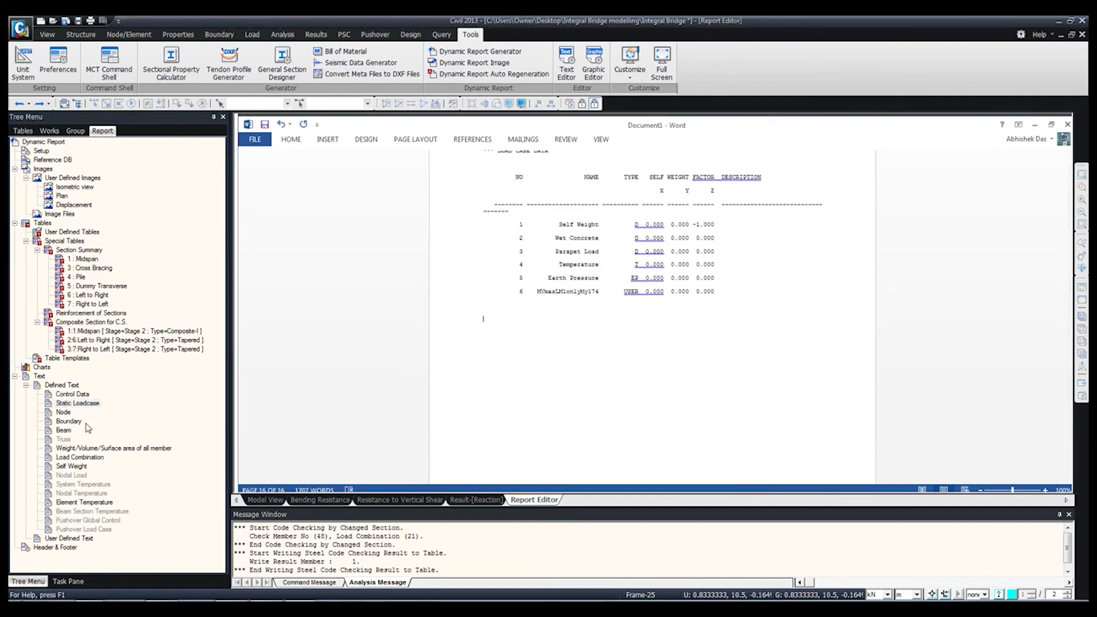
Step: Add the Weight/Volume/Surface area of all member and Load Combination defined texts to the report and review the document
drag(85, 450, 545, 358)
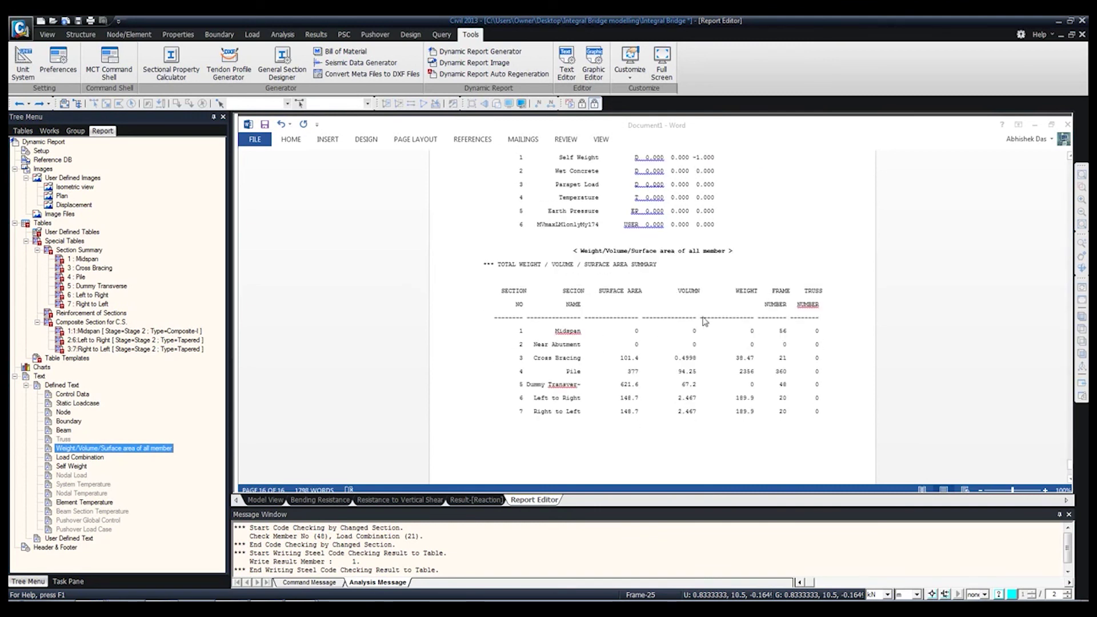
click(467, 448)
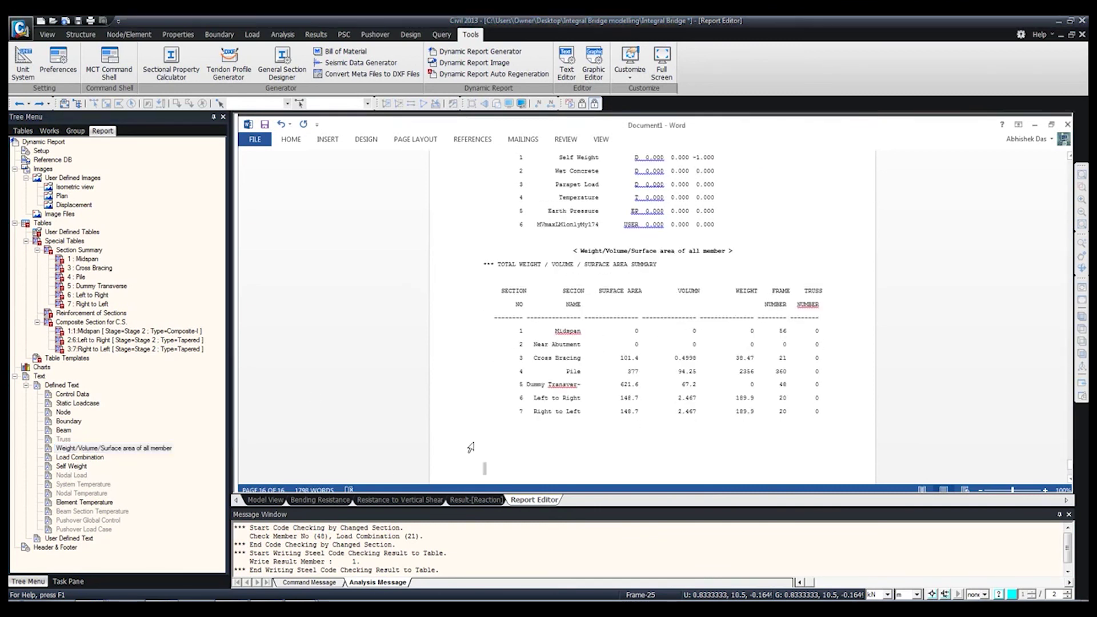
drag(74, 457, 550, 455)
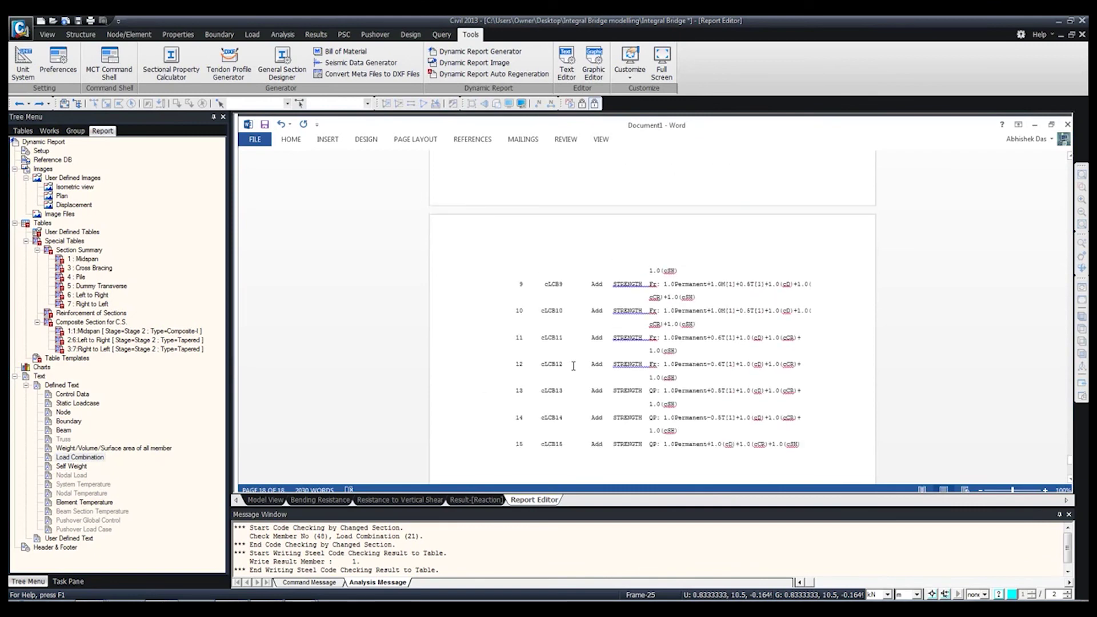
scroll(573, 367, up, 3)
scroll(574, 367, down, 15)
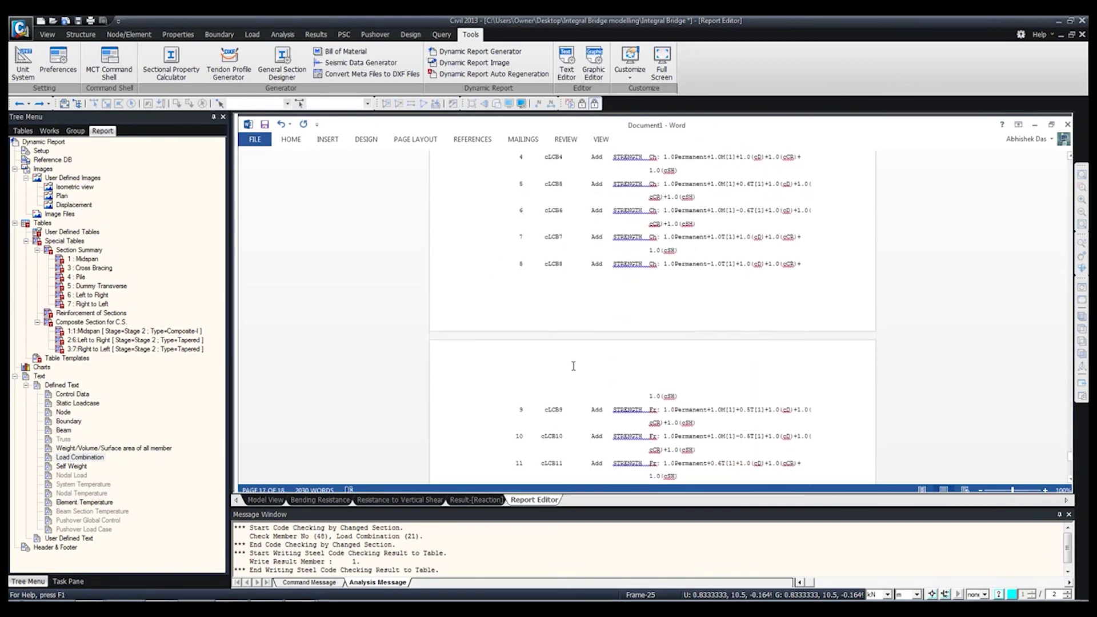
scroll(508, 203, up, 5)
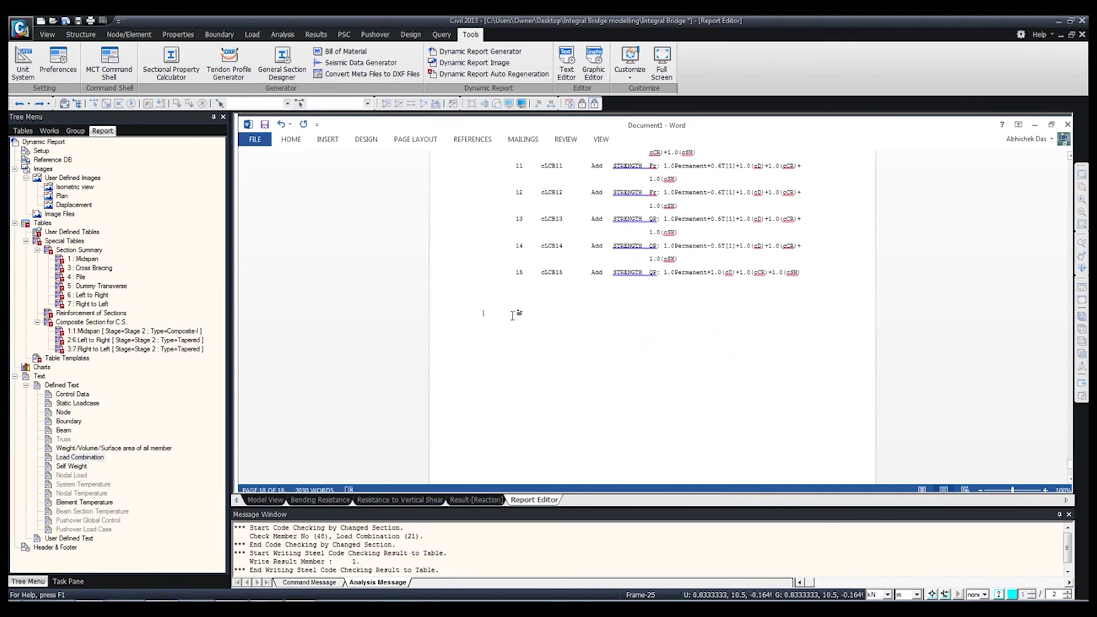
scroll(629, 307, up, 3)
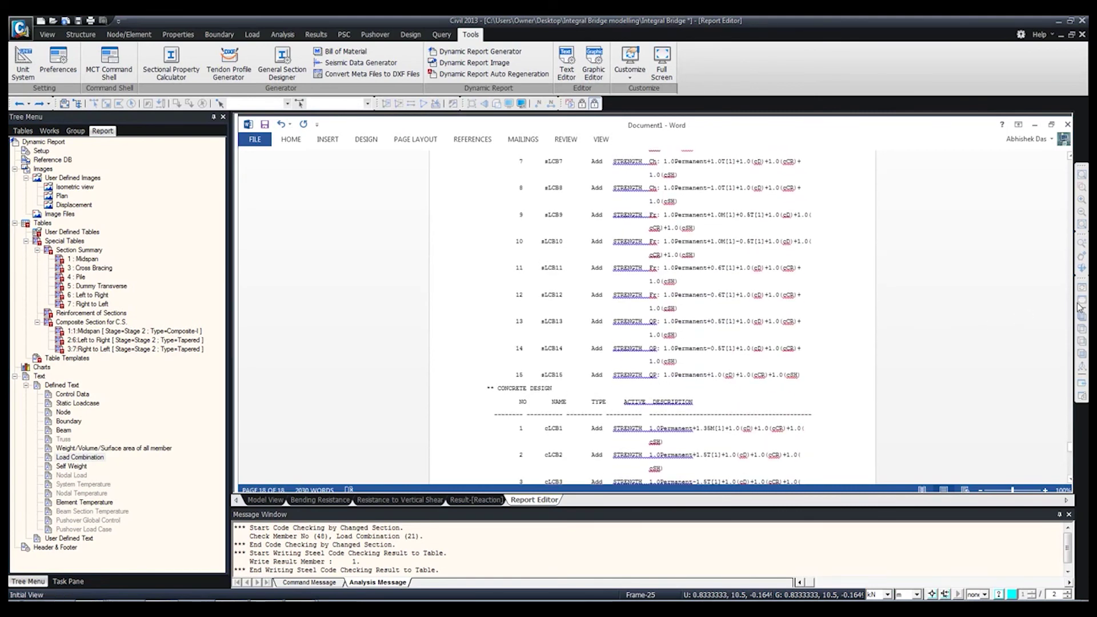
drag(1073, 445, 1052, 153)
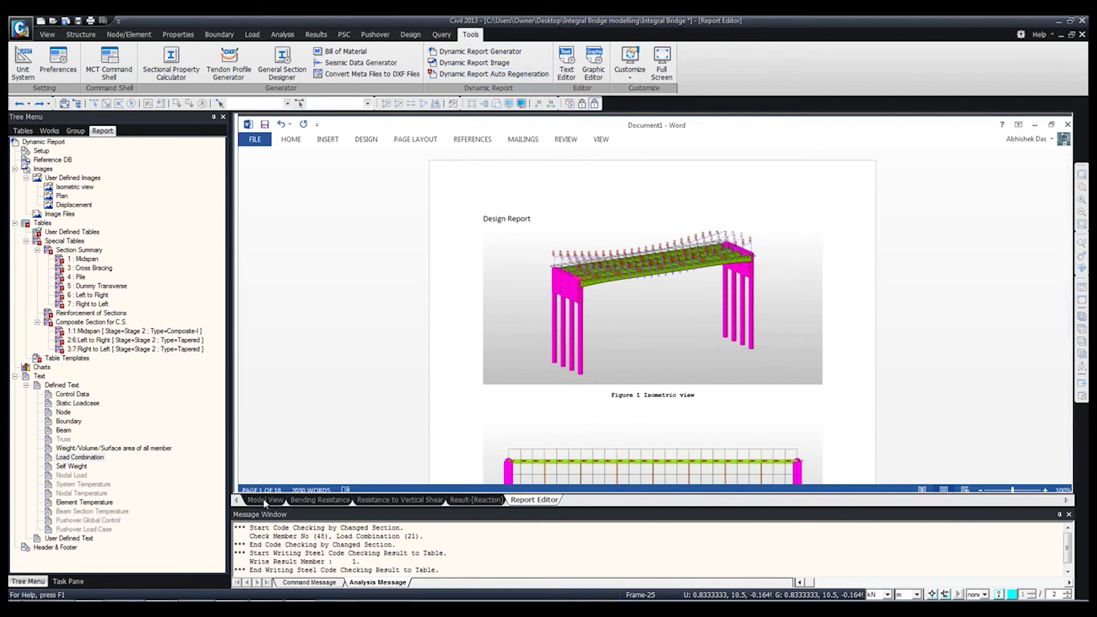
Step: Return to the model view, set it to isometric and unlock the analysed model for editing
click(264, 502)
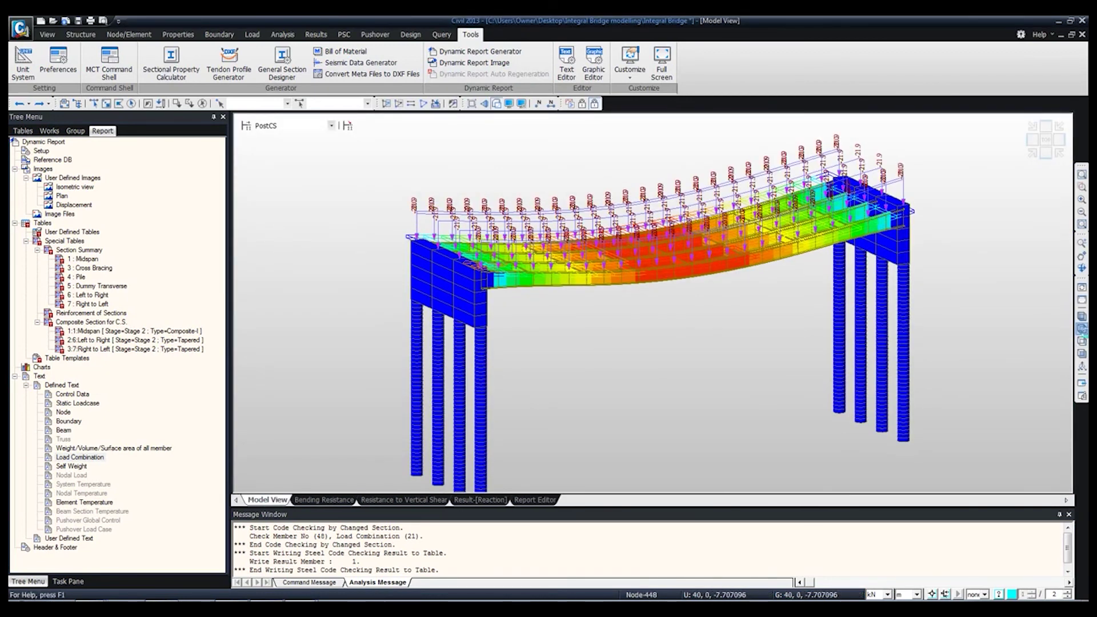
click(1081, 329)
click(1082, 319)
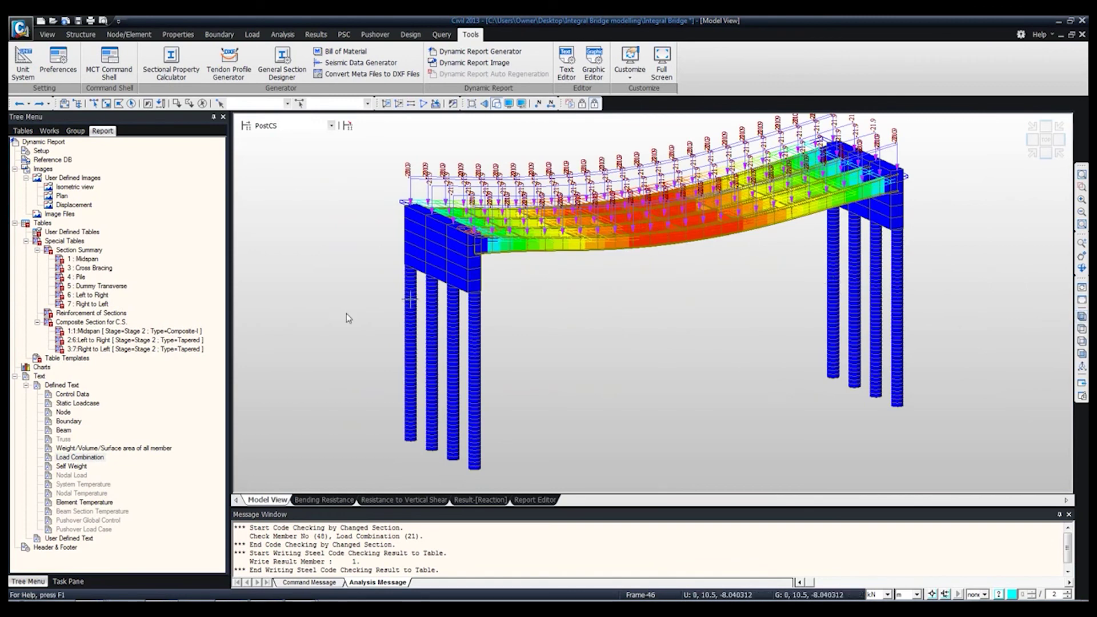
click(583, 104)
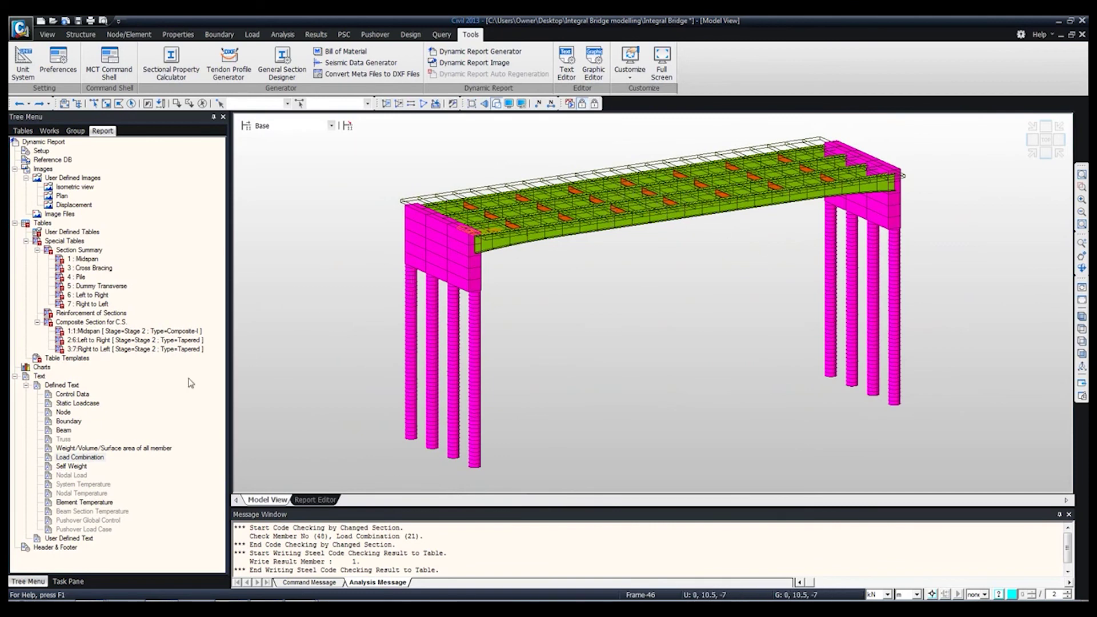
Step: Set the Midspan section's girder web height Hw to 2 m, accept deleting the design results, and rerun the analysis
click(55, 132)
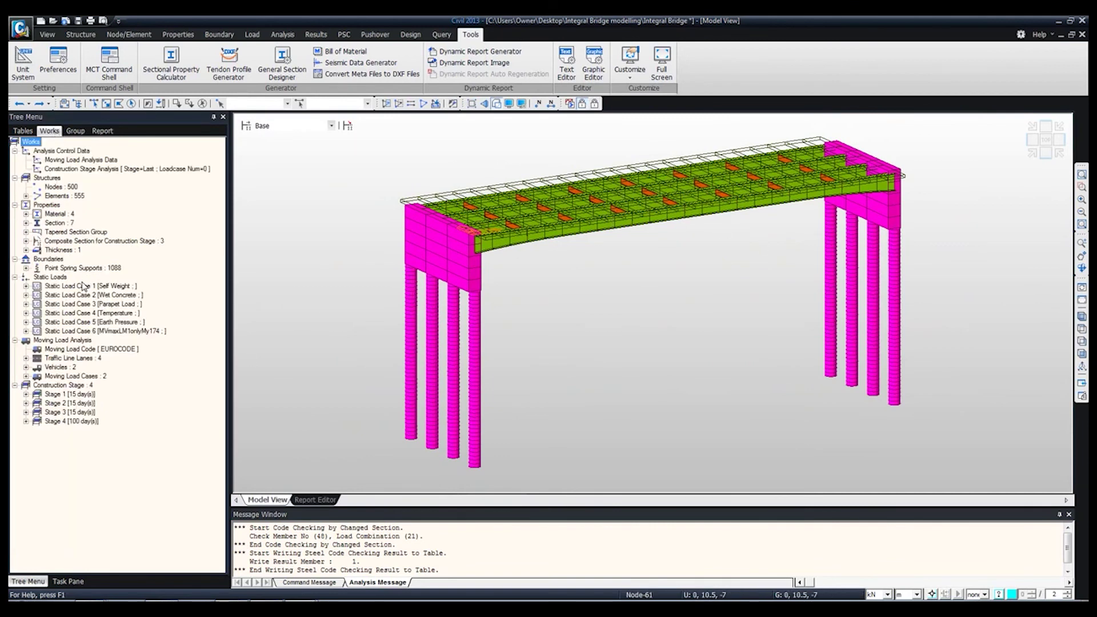
click(26, 223)
right_click(70, 232)
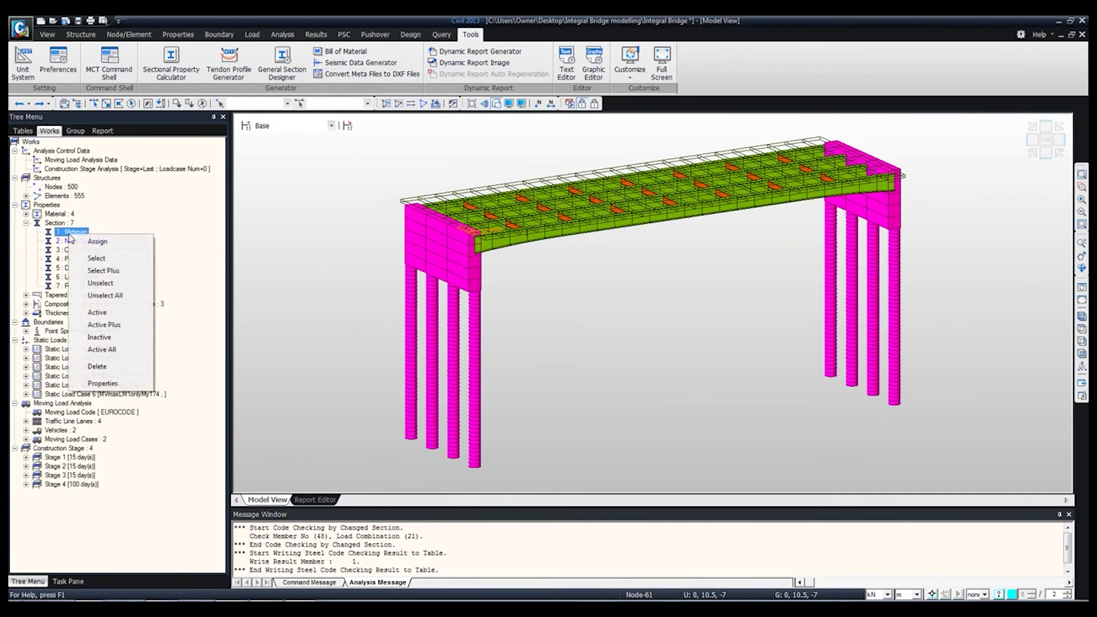
click(103, 384)
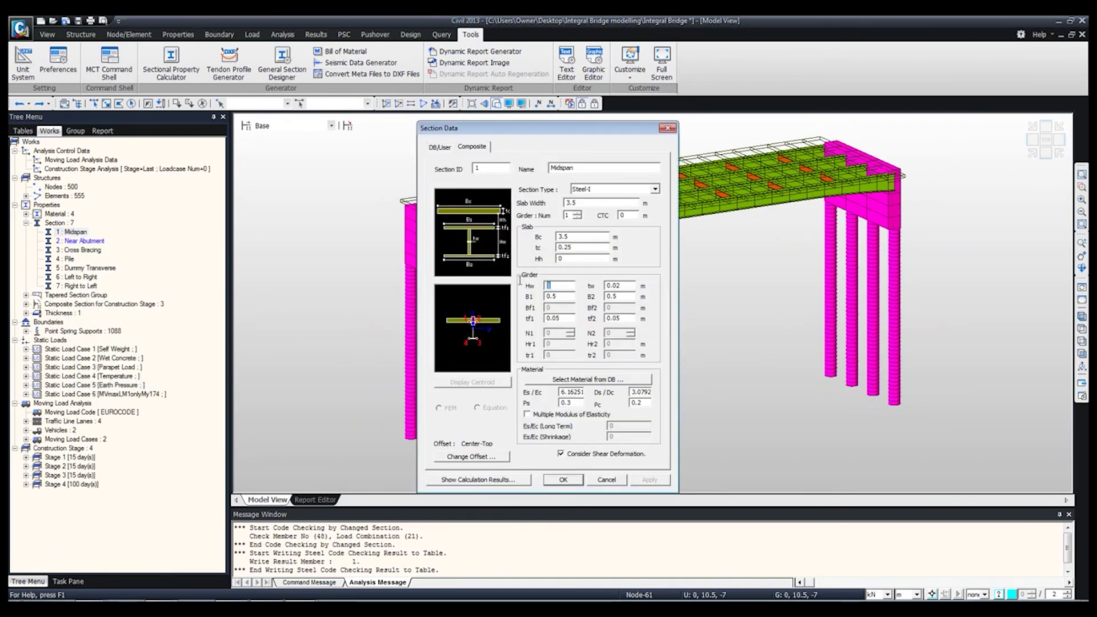
text(2)
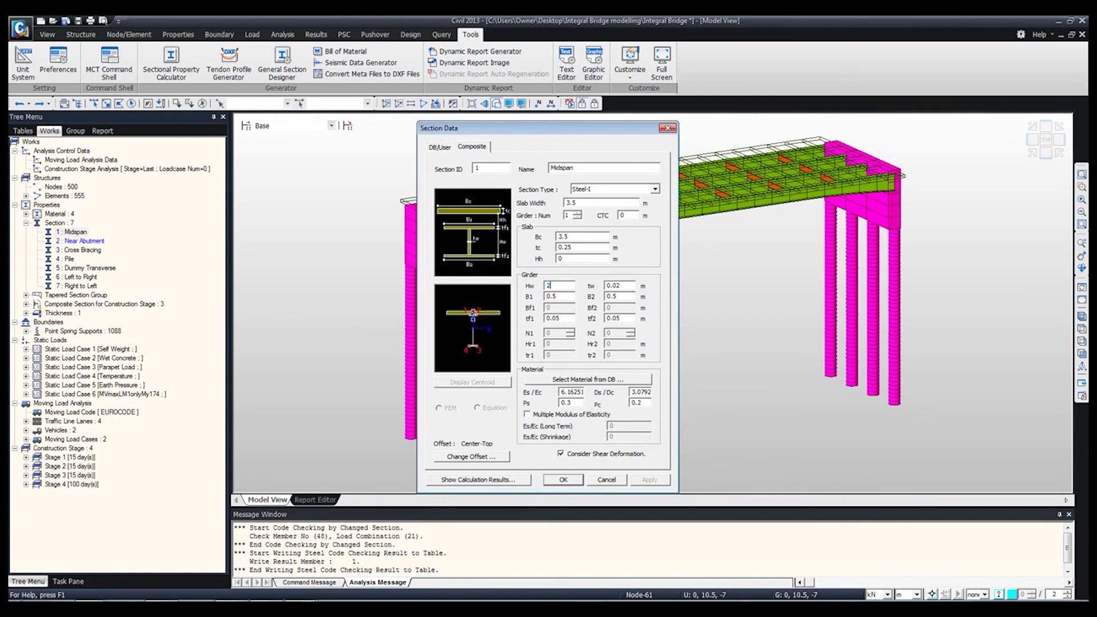
click(563, 480)
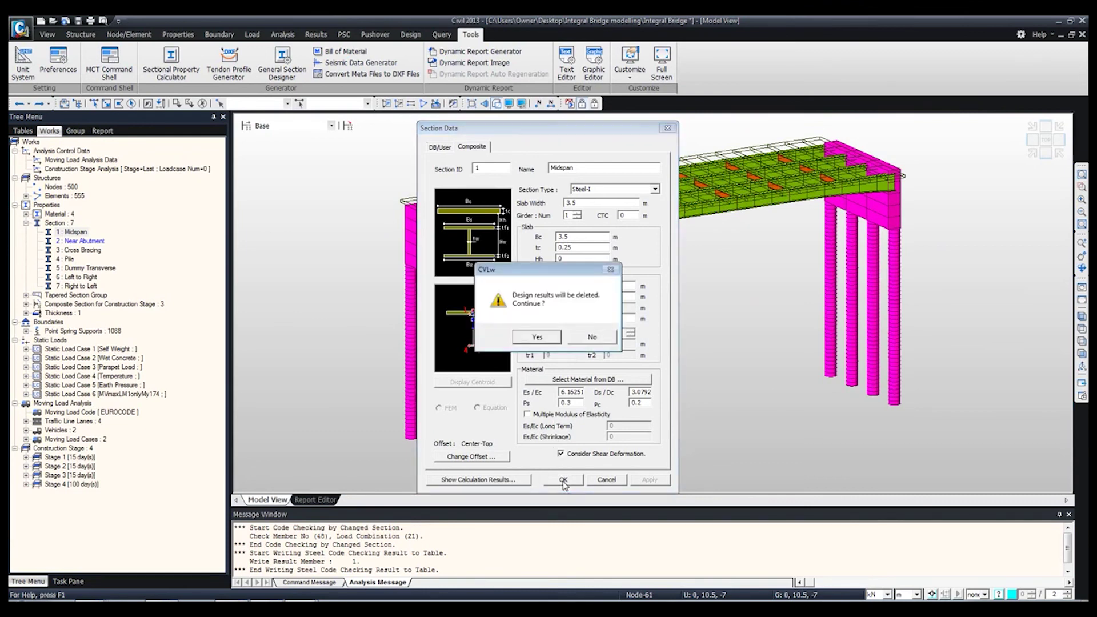
click(536, 338)
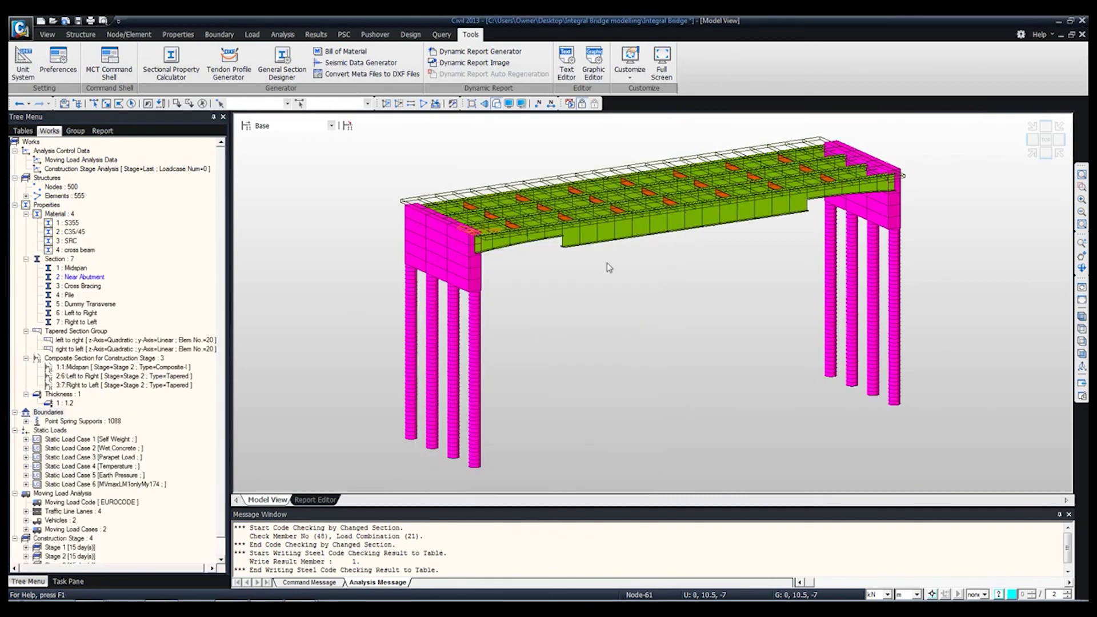
click(569, 103)
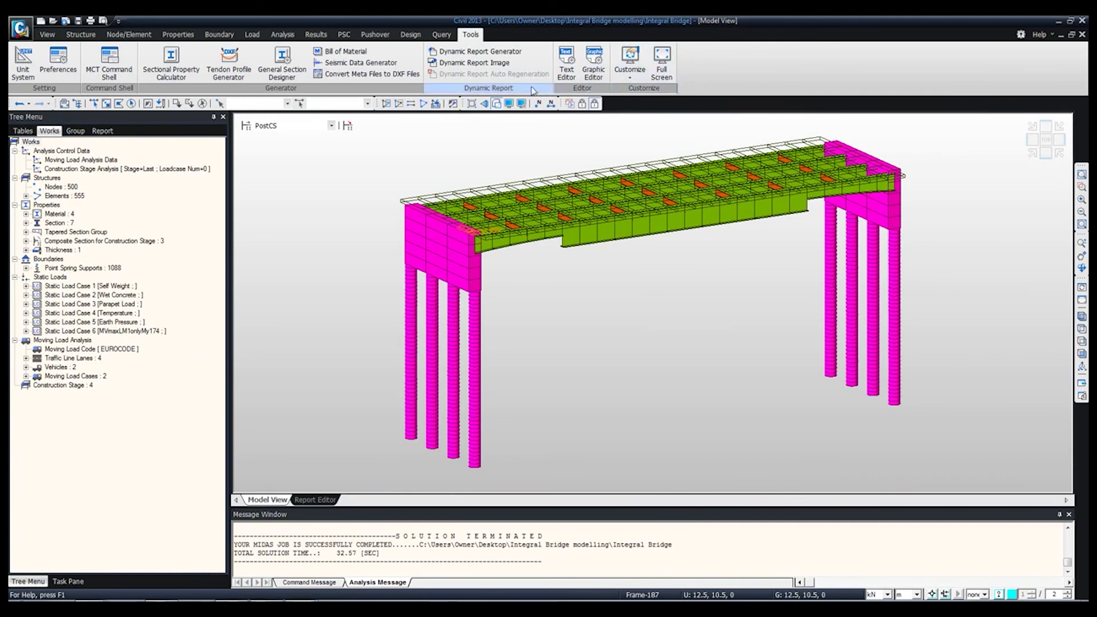
Step: Auto-regenerate the dynamic report's images, tables and texts from the re-analysed model
click(319, 500)
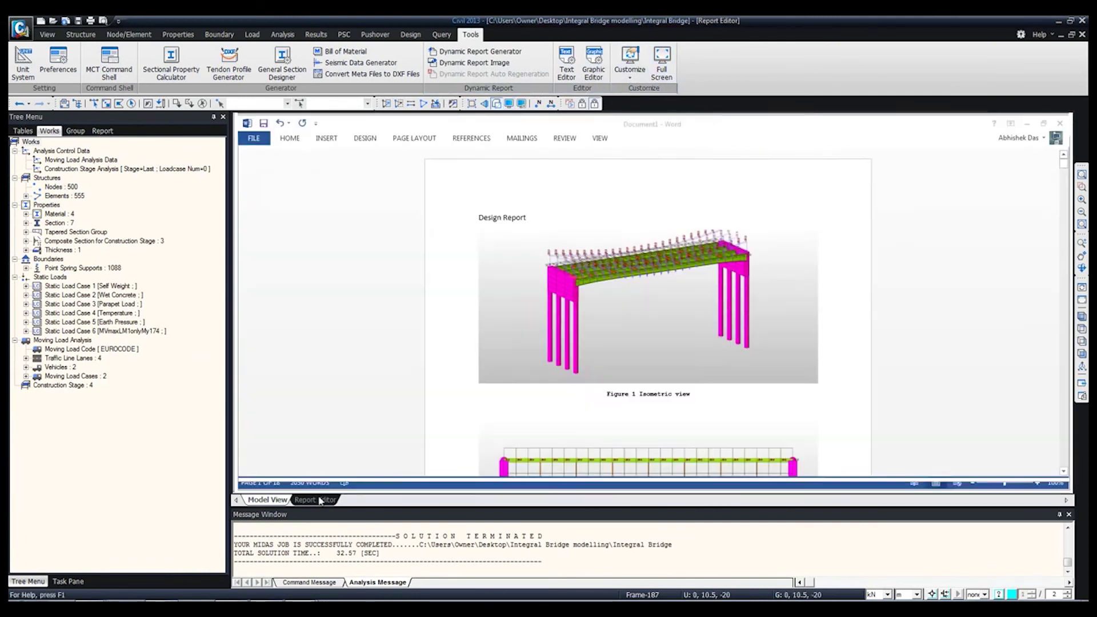
click(474, 75)
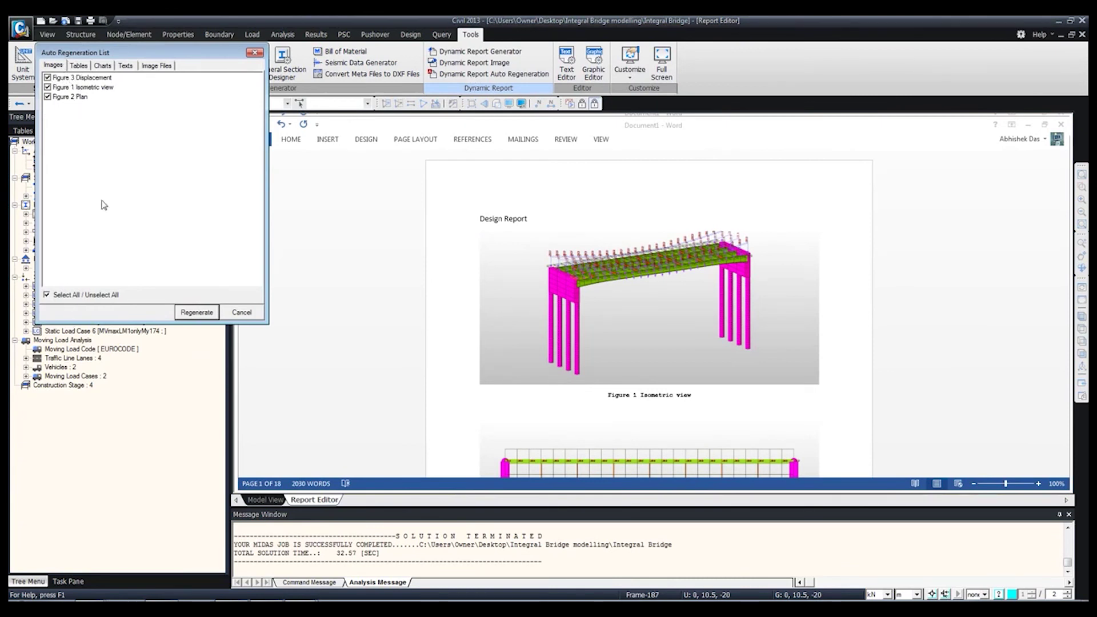
click(82, 67)
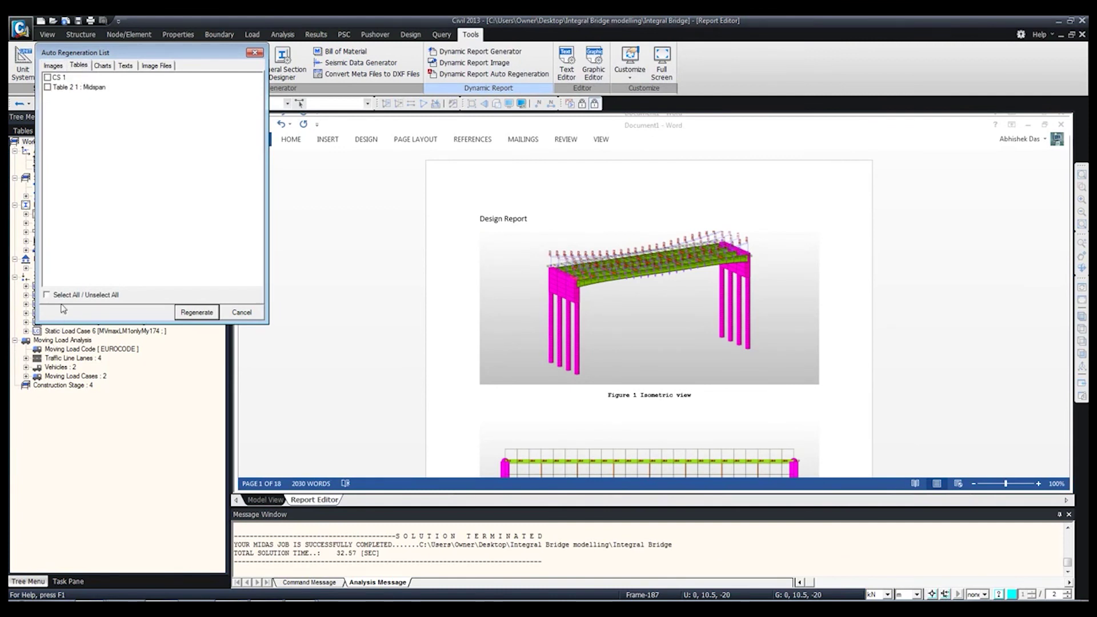
click(103, 66)
click(126, 65)
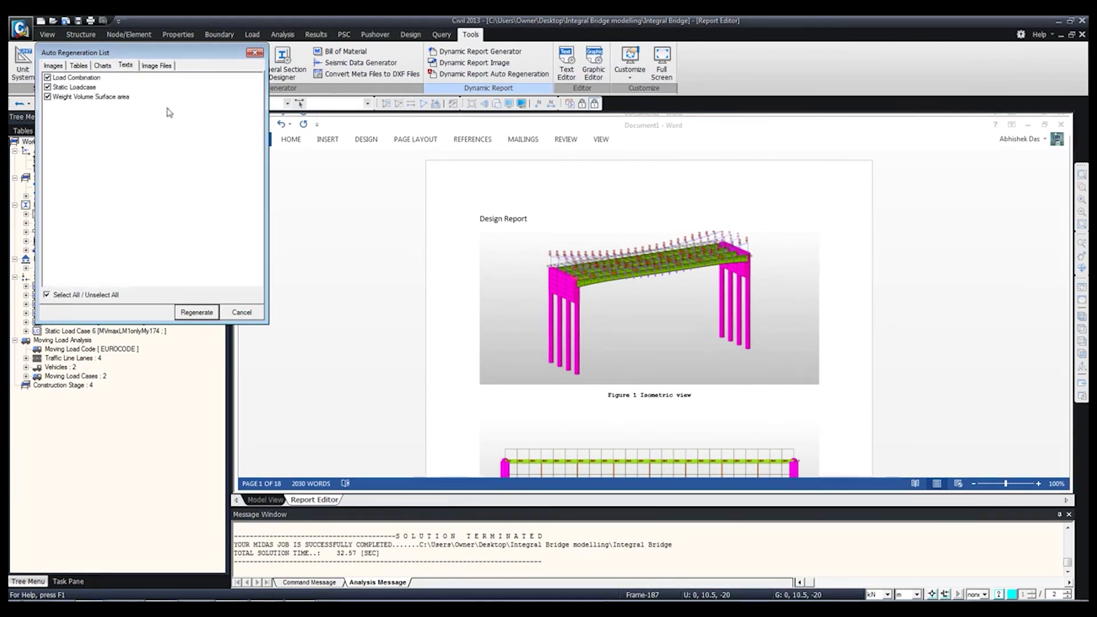
click(160, 66)
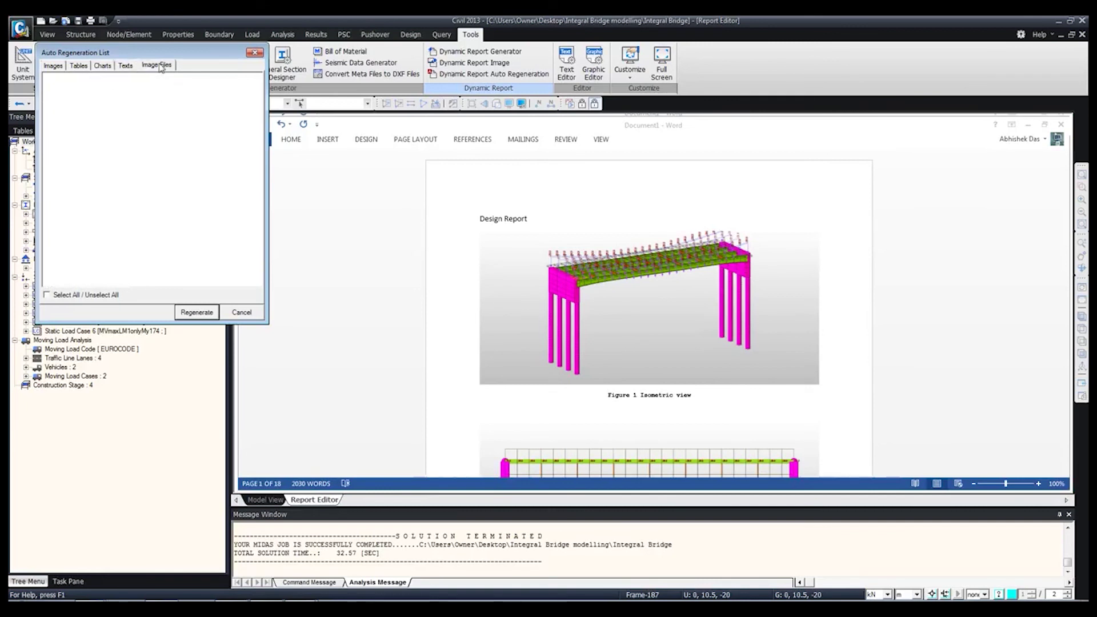
click(196, 313)
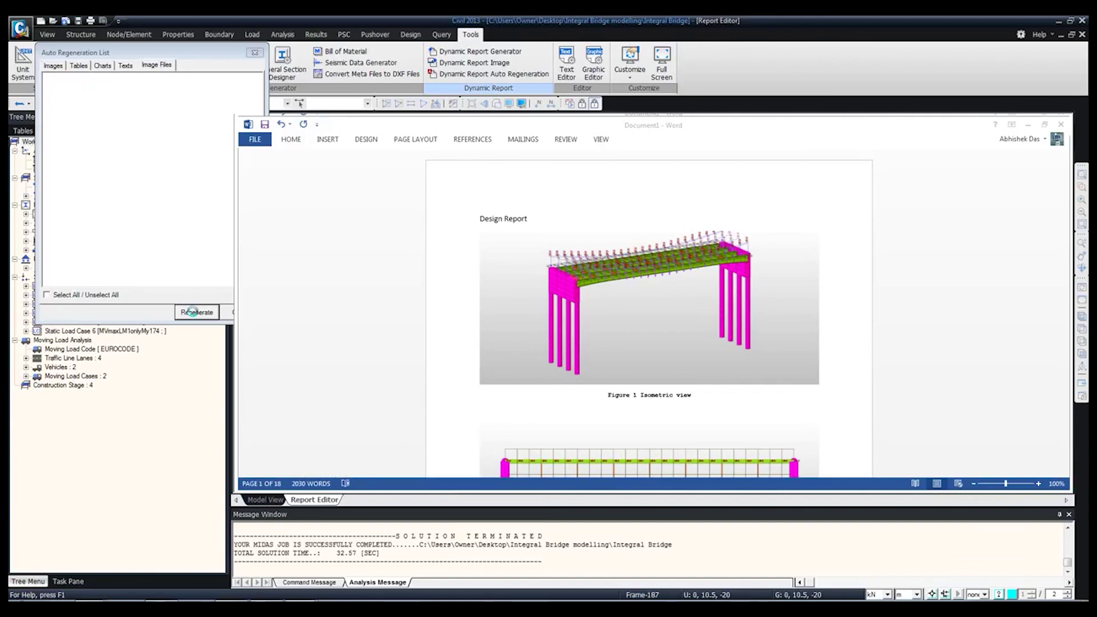
click(215, 313)
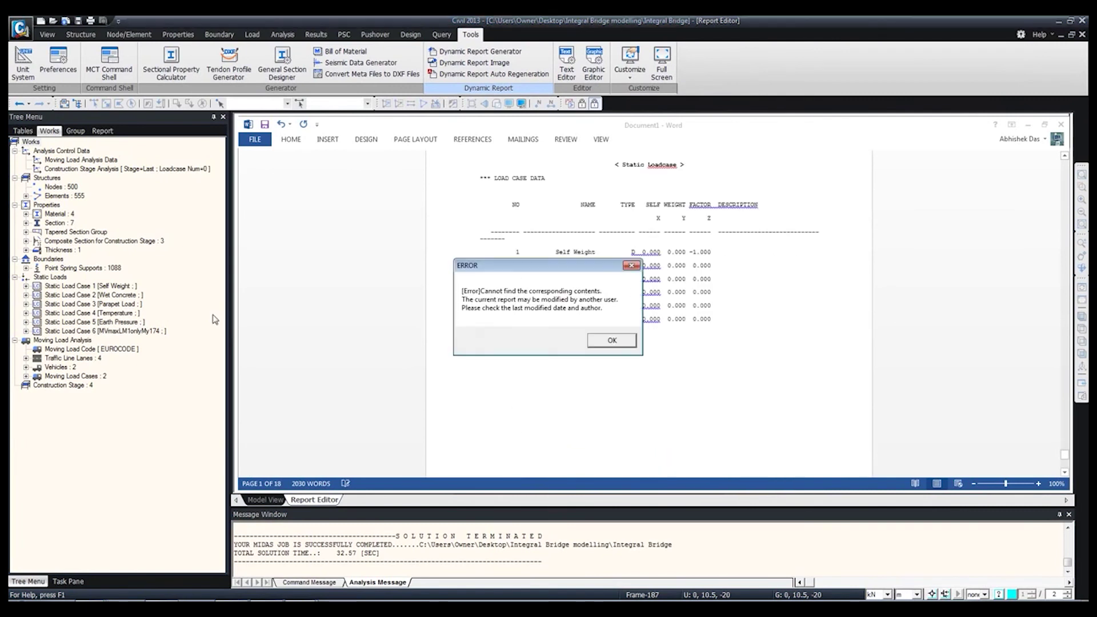
click(622, 342)
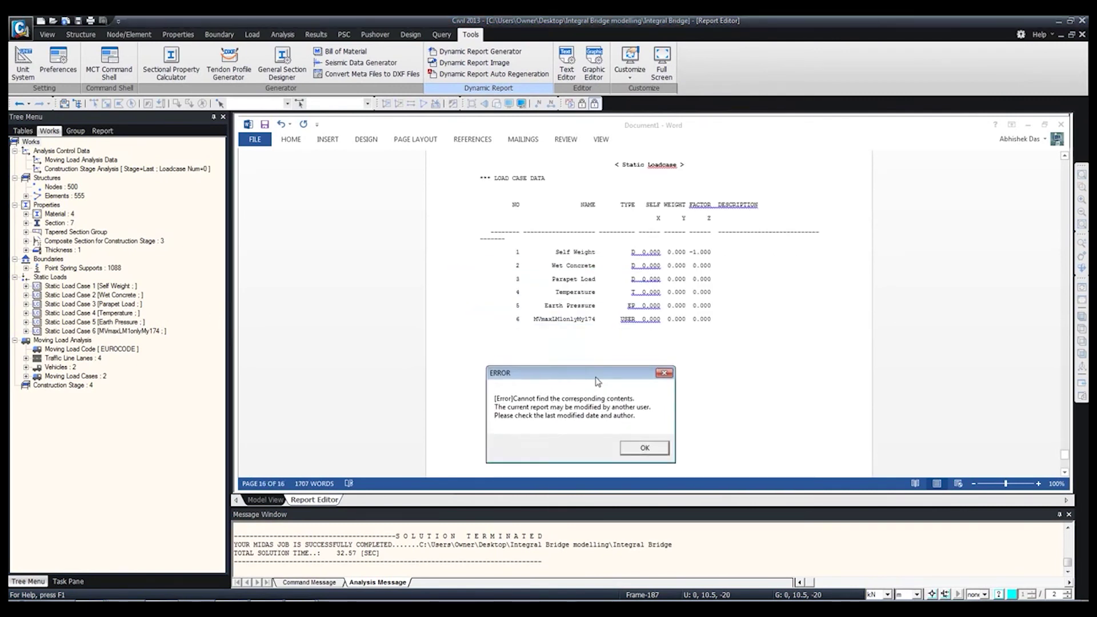
click(621, 436)
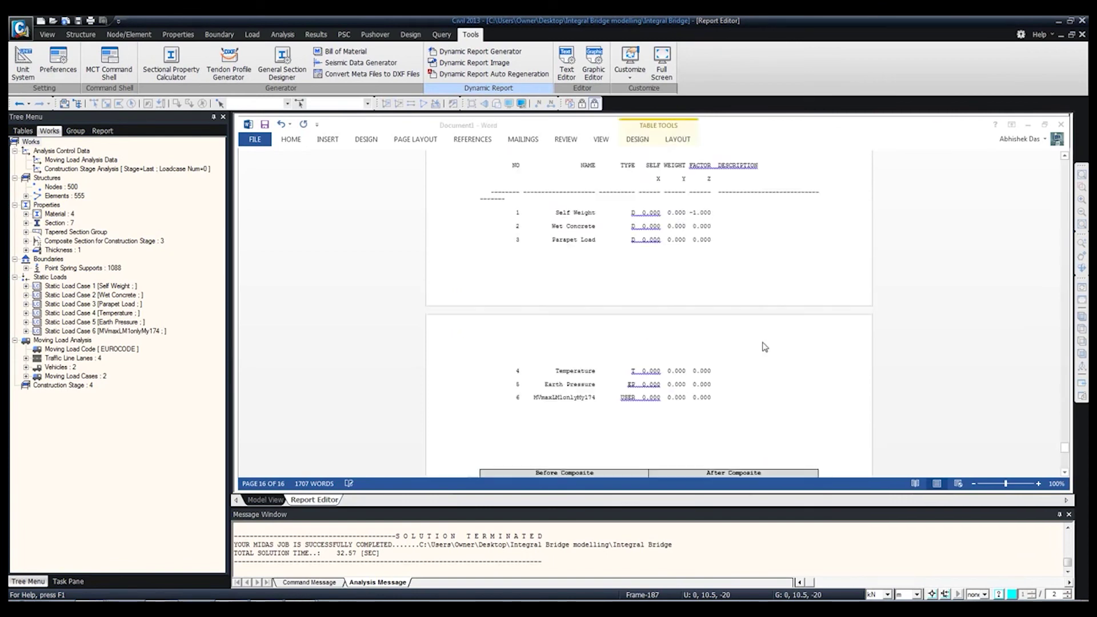
Step: Review the regenerated report from the first page to the last, examining the figures, the Displacement image and the Reaction table
drag(1065, 441, 1025, 161)
click(661, 283)
scroll(666, 338, down, 10)
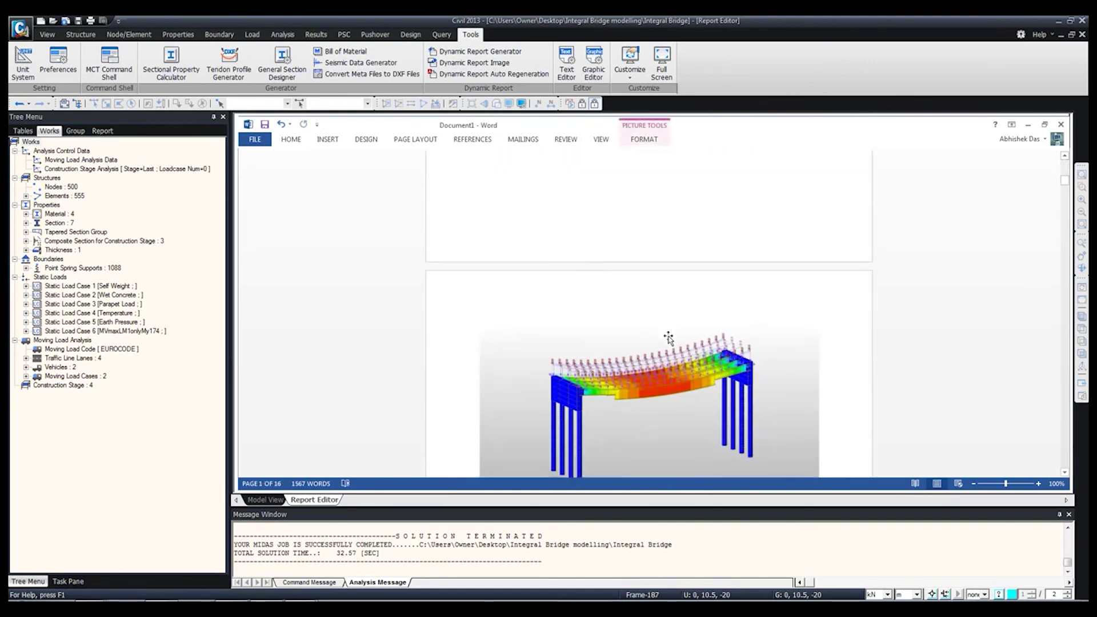
scroll(668, 337, down, 8)
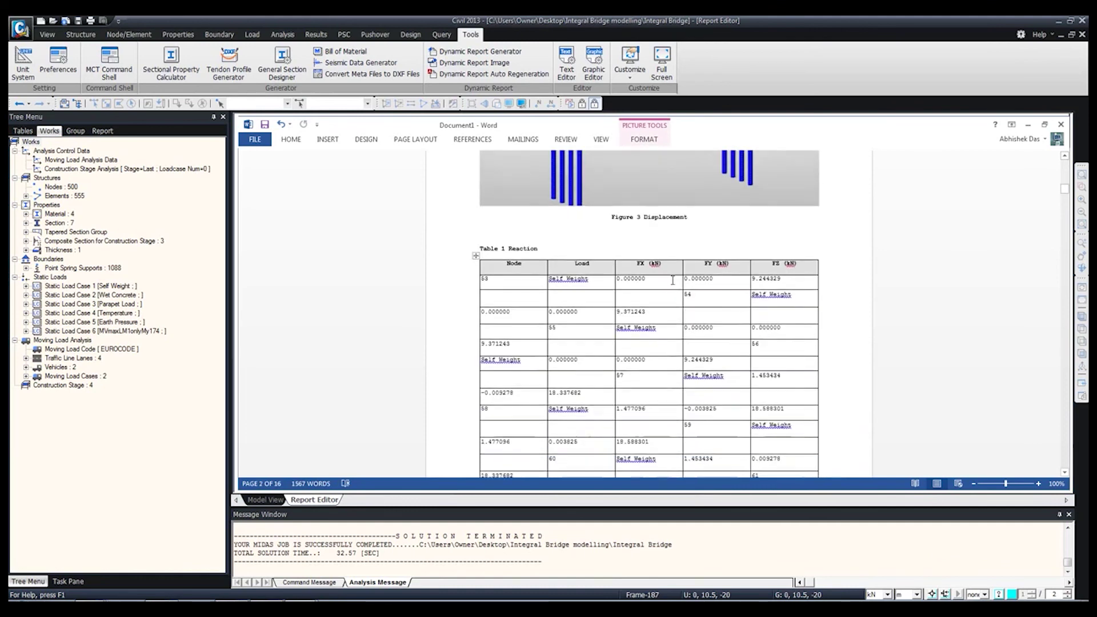
scroll(673, 280, down, 7)
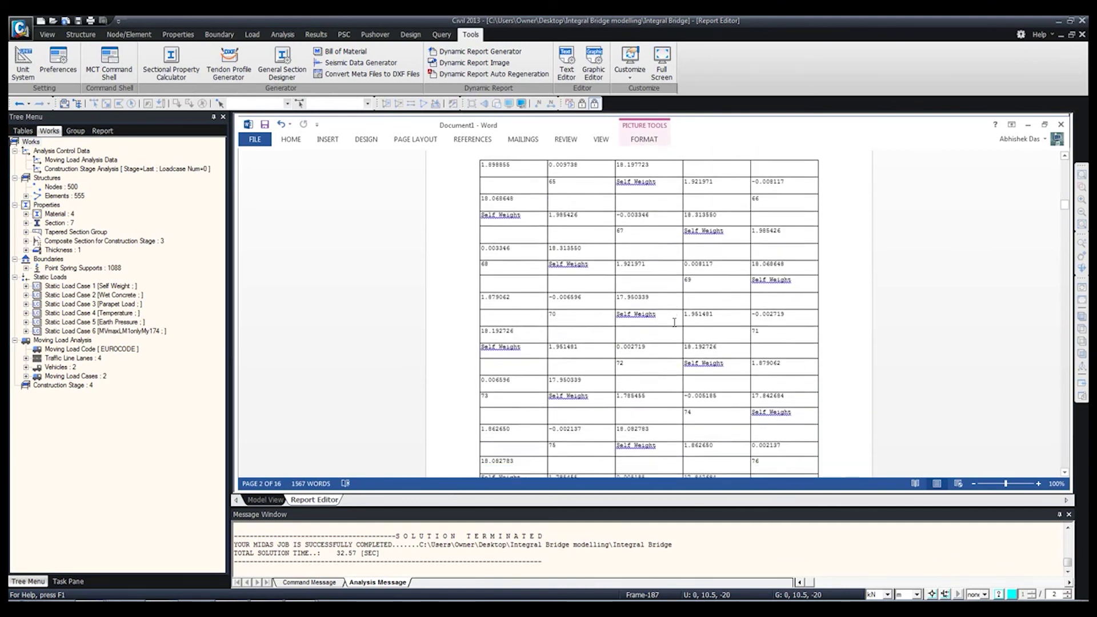
scroll(674, 322, down, 3)
drag(1066, 233, 1066, 464)
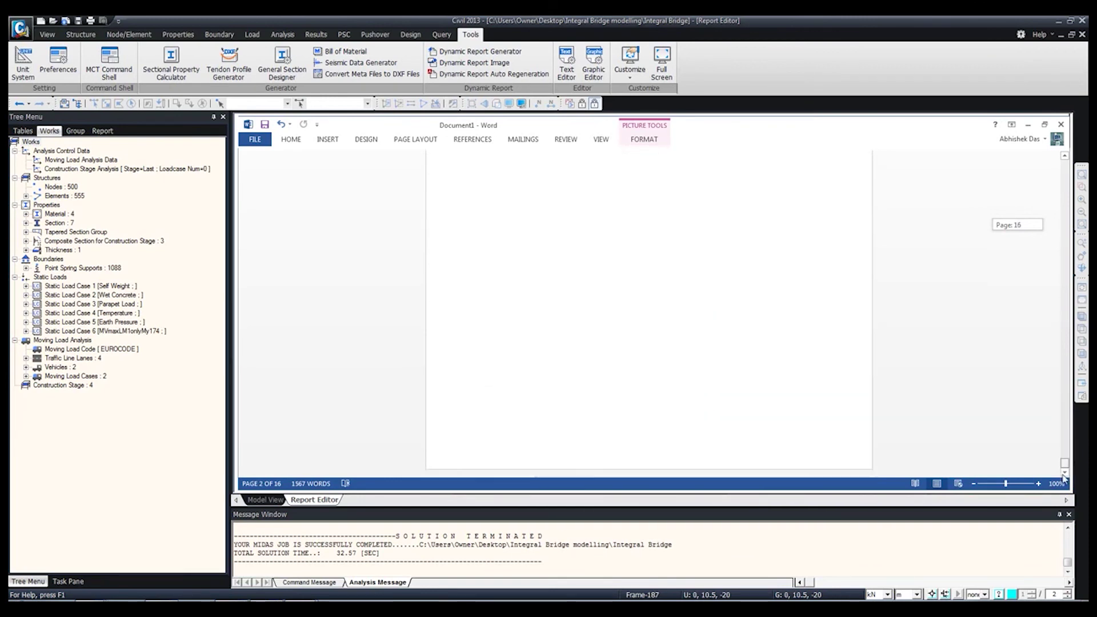
Step: Return to the model view, show the bridge in isometric and check the view angle settings without changing them
click(265, 499)
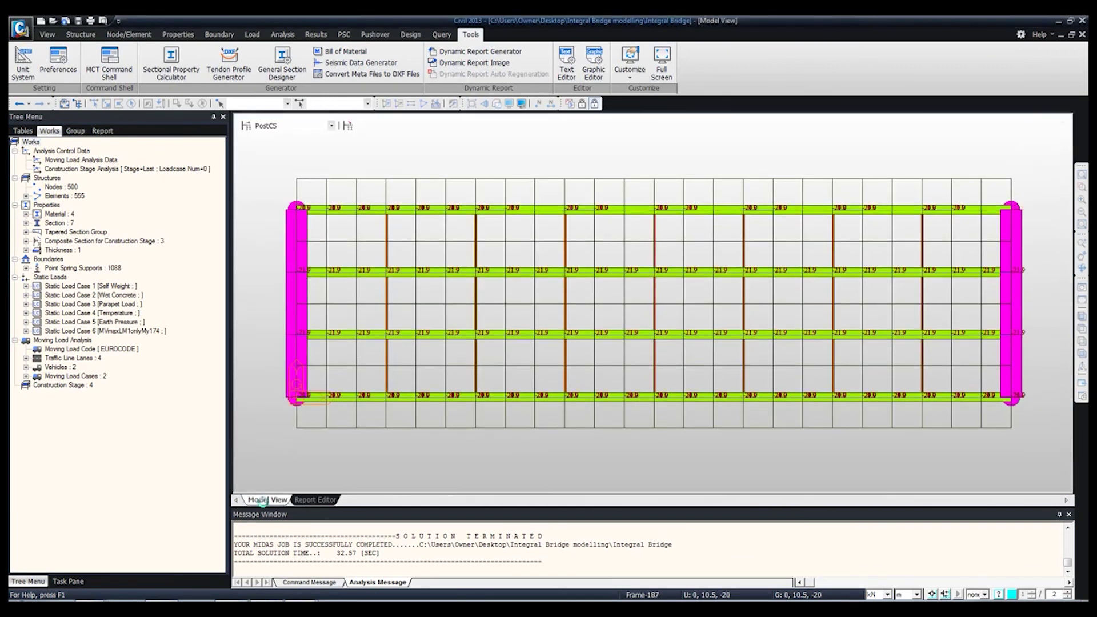
click(1082, 316)
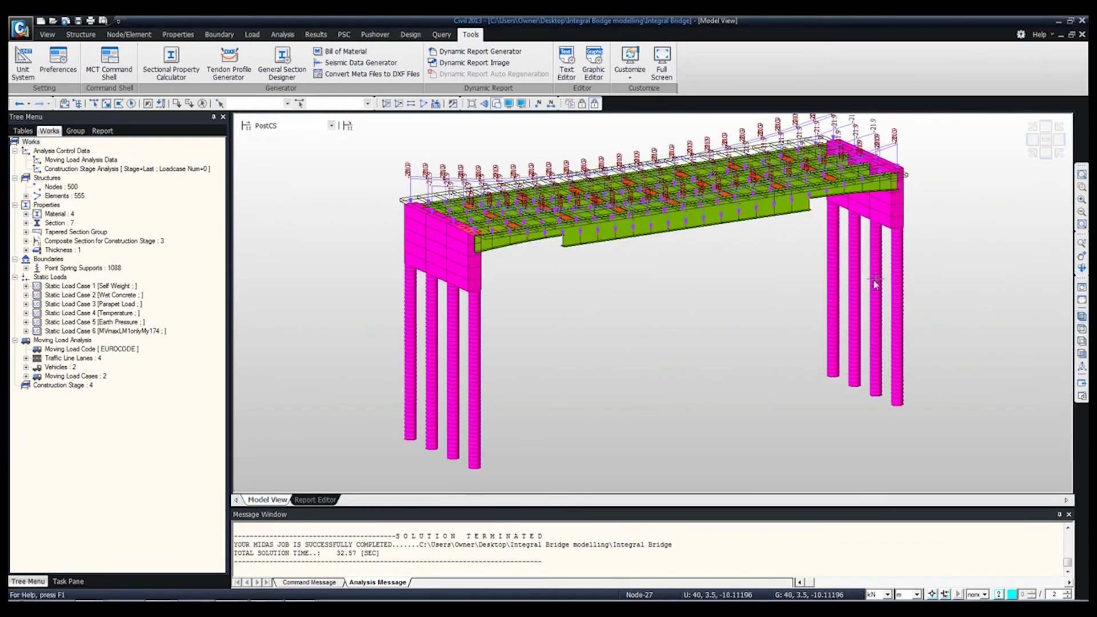
mouse_move(609, 229)
click(1082, 366)
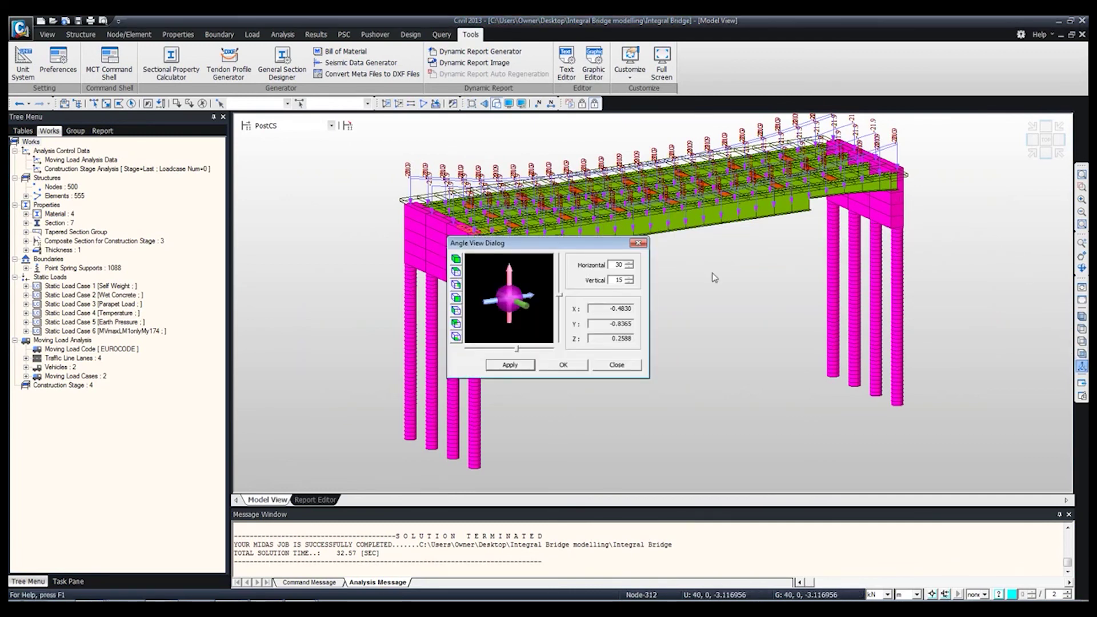
click(617, 365)
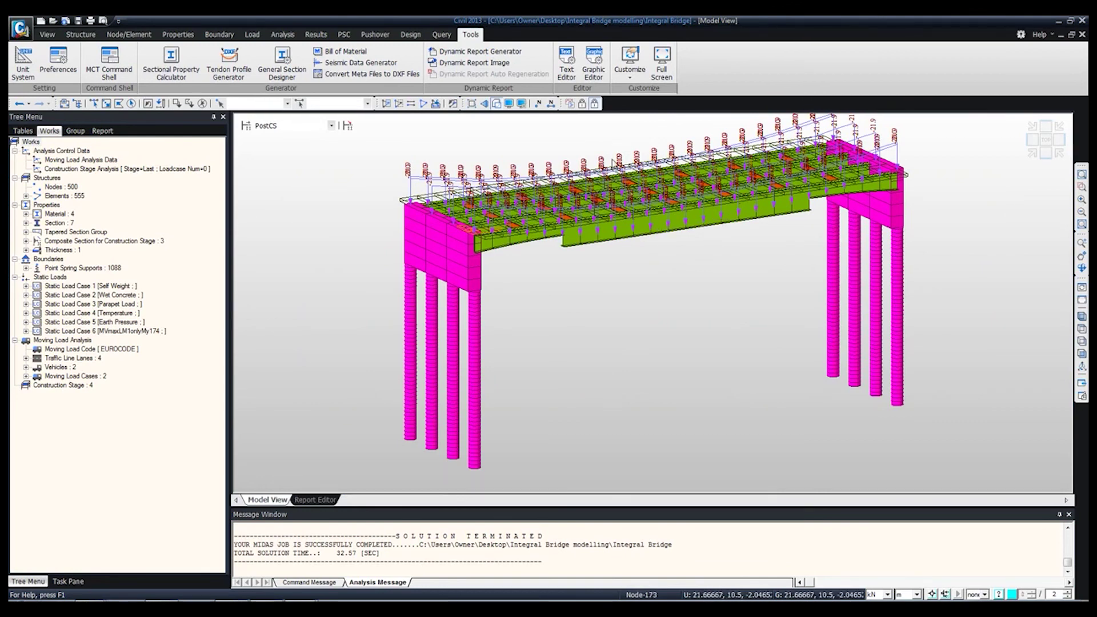
mouse_move(614, 164)
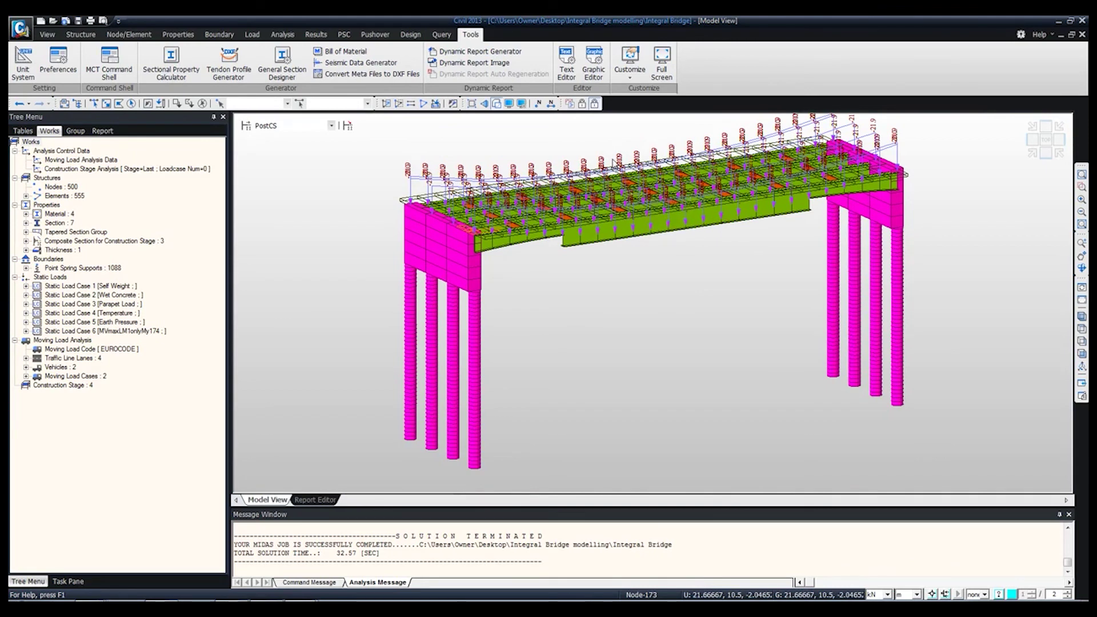